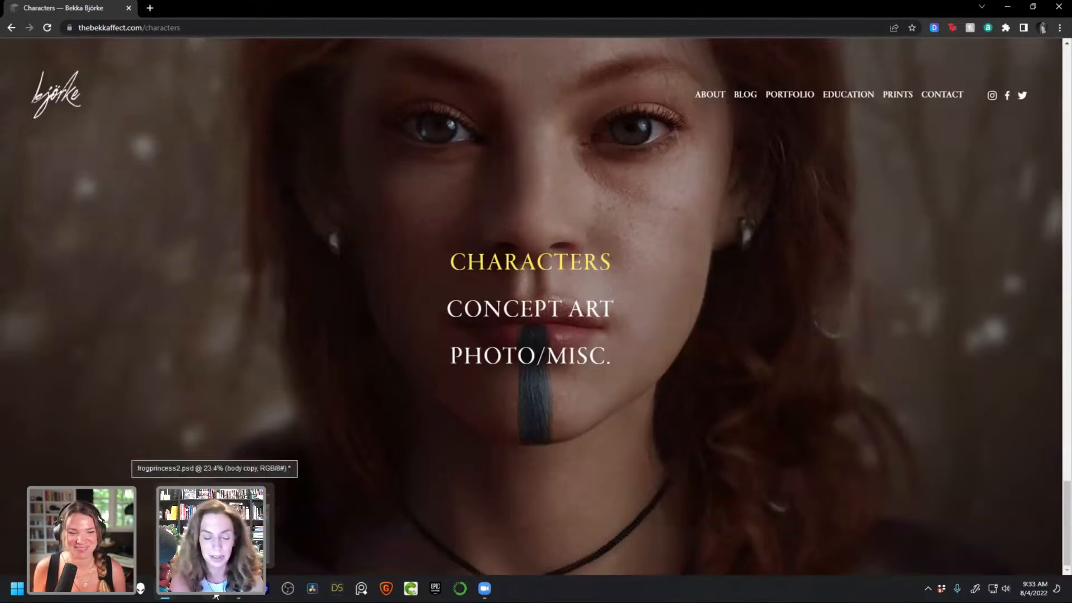
Switch to Photoshop and look over the crouching elf-eared figure in frogprincess2.psd
click(216, 595)
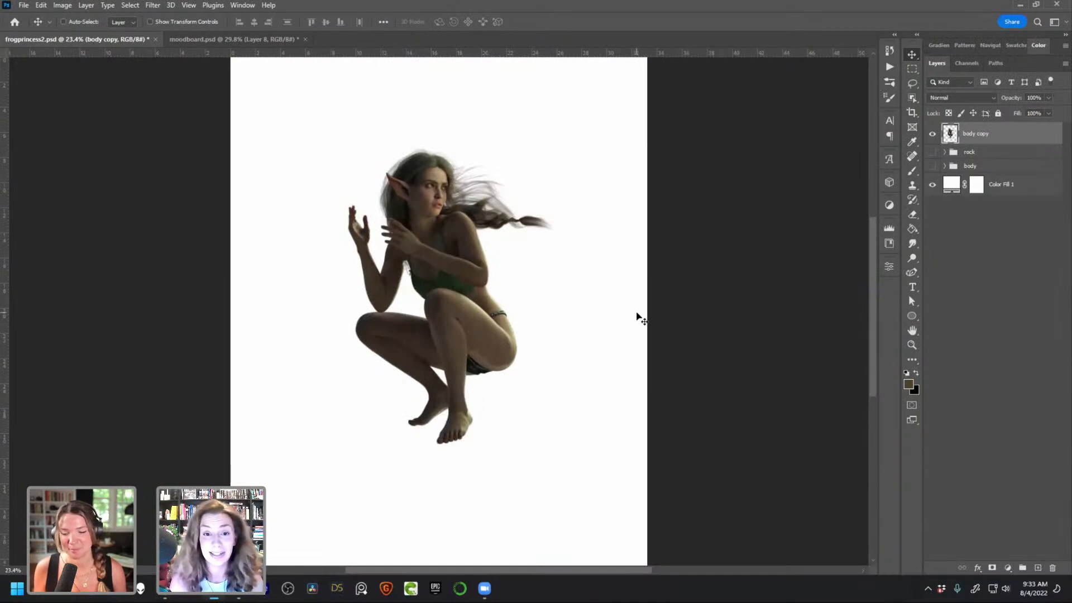
scroll(423, 205, up, 1)
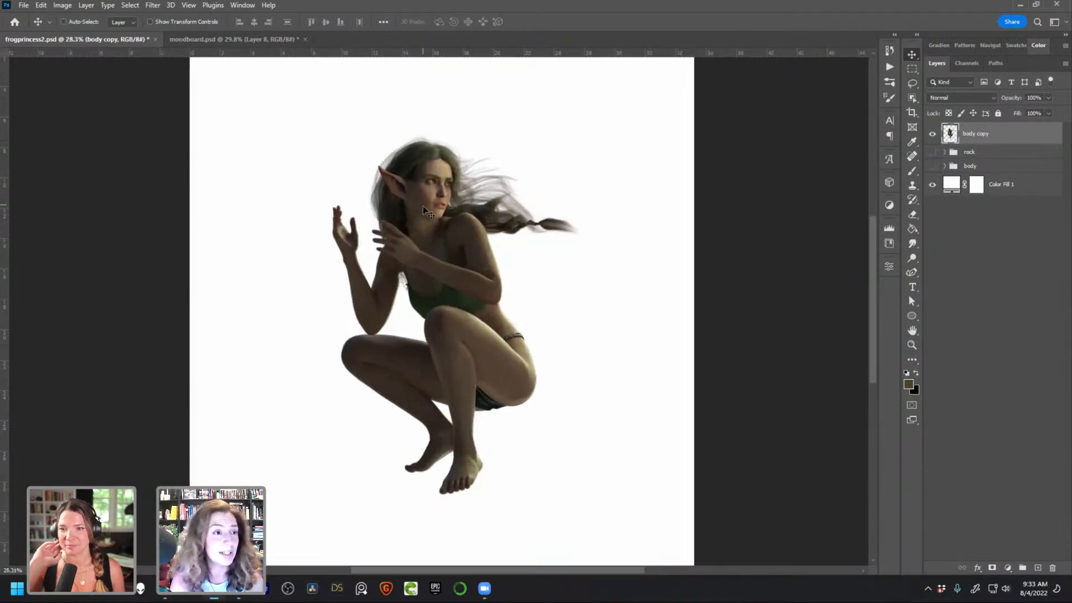
scroll(423, 206, up, 2)
drag(488, 344, 498, 309)
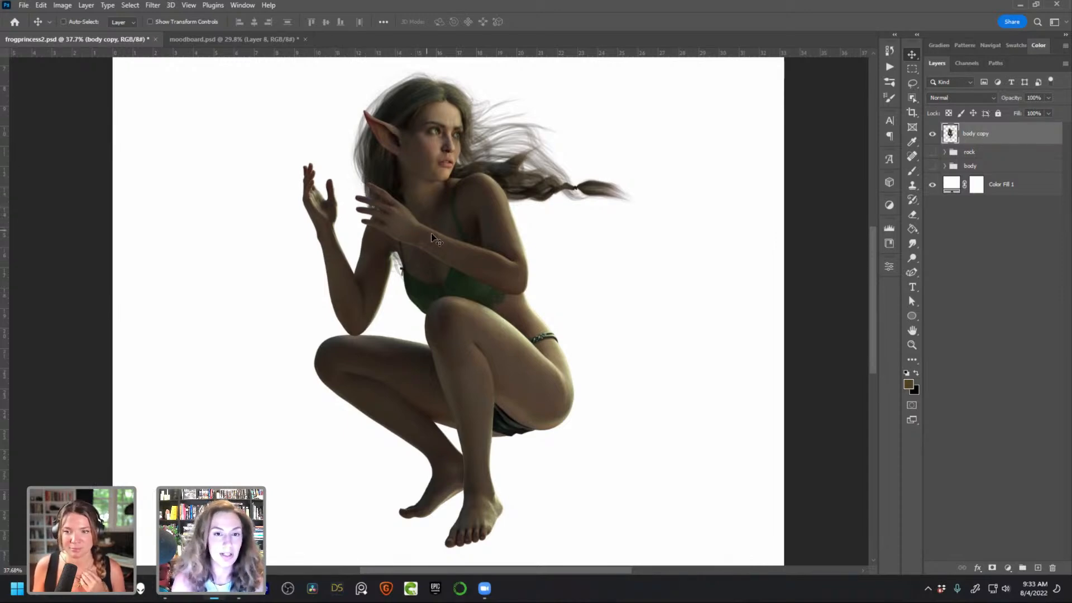
Open the moodboard.psd document and examine its swamp forest reference image up close
click(222, 39)
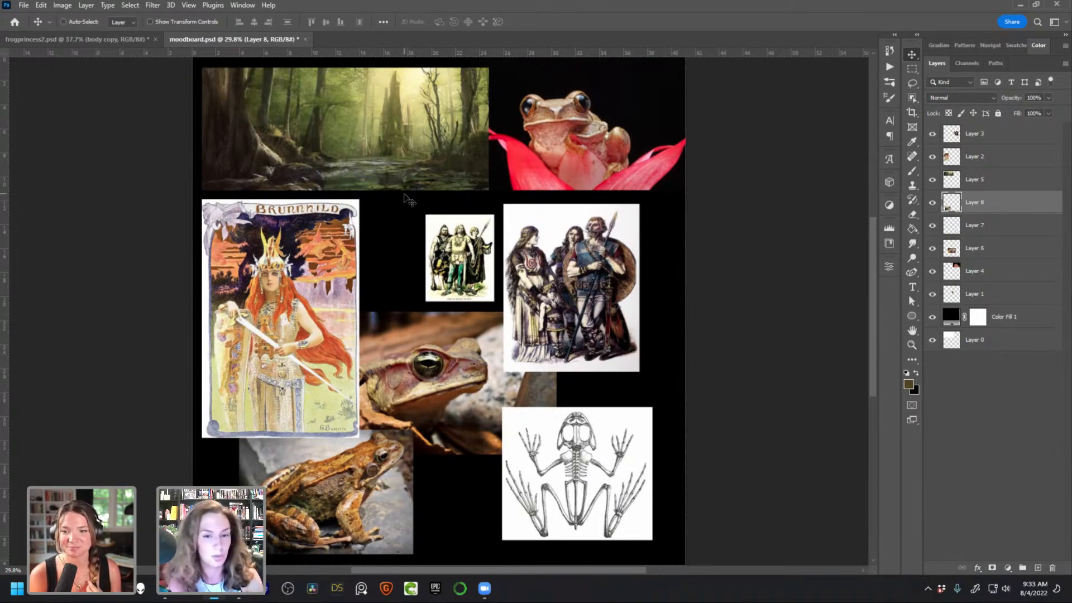
scroll(397, 176, up, 4)
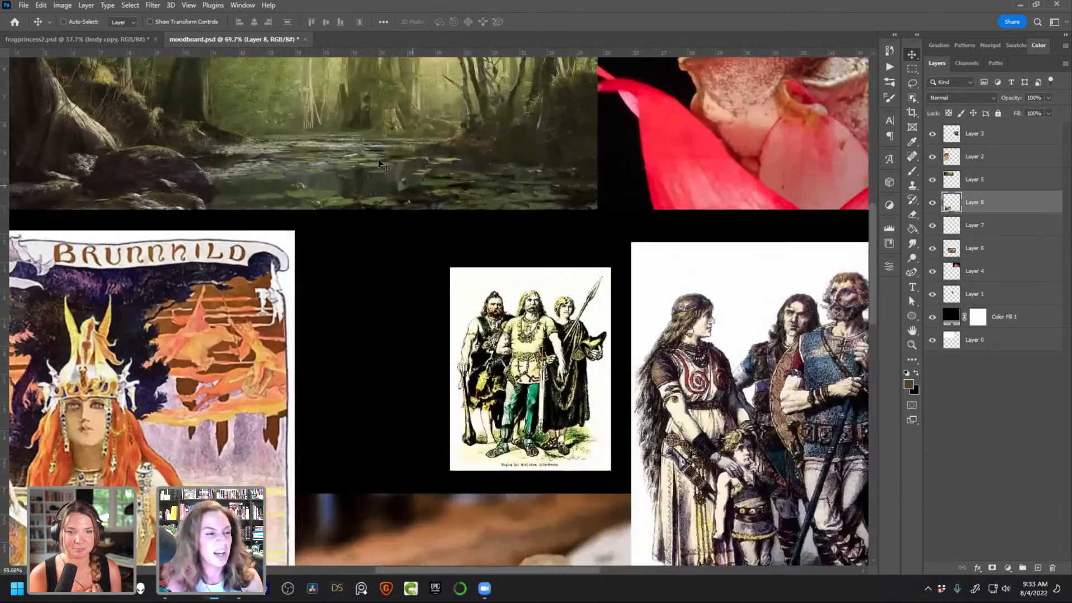
scroll(401, 183, up, 2)
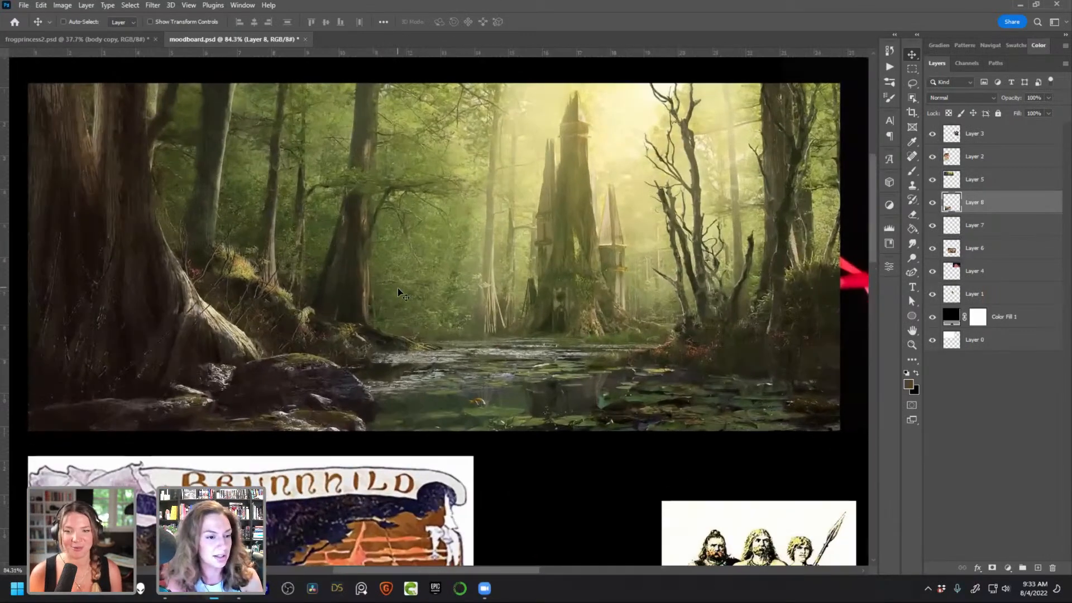
drag(445, 307, 457, 321)
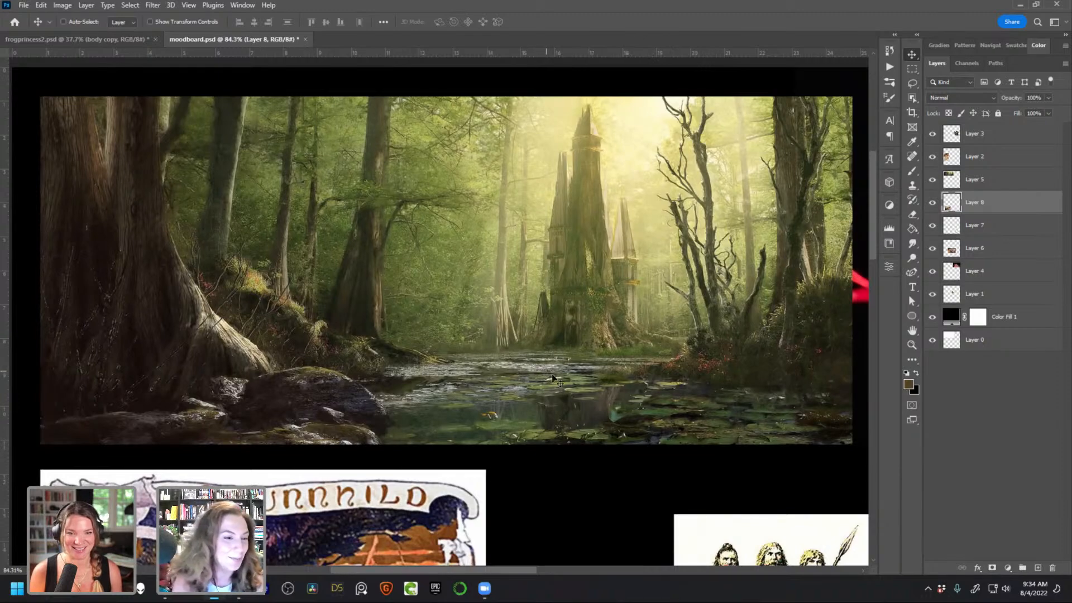
Survey the rest of the moodboard, from the frog on the red petals down to the costume and frog references
scroll(610, 341, down, 1)
drag(693, 386, 596, 328)
scroll(644, 342, down, 1)
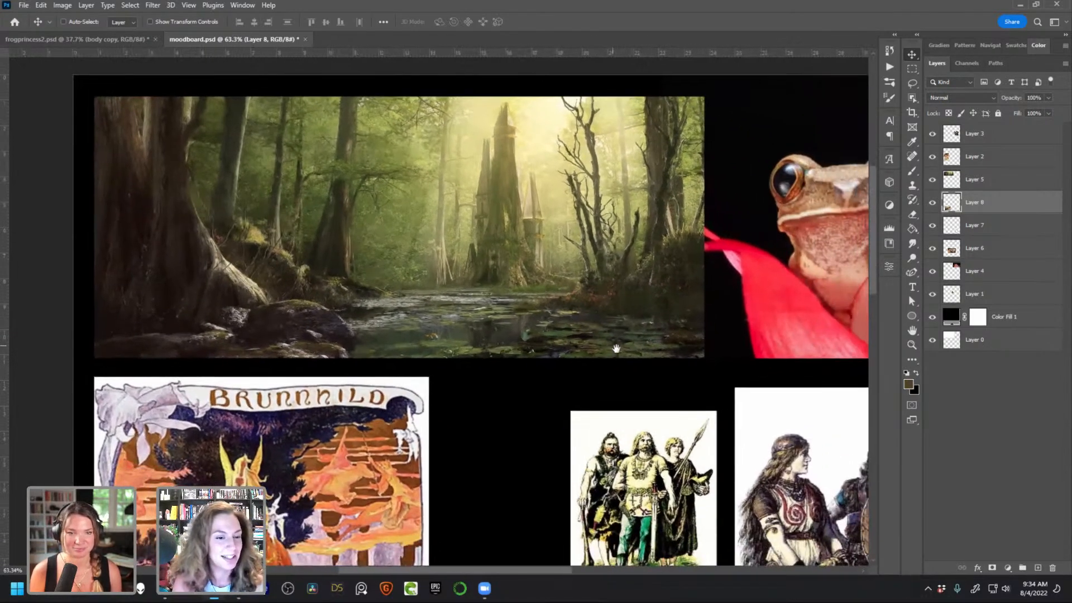
scroll(623, 353, down, 2)
drag(667, 371, 524, 287)
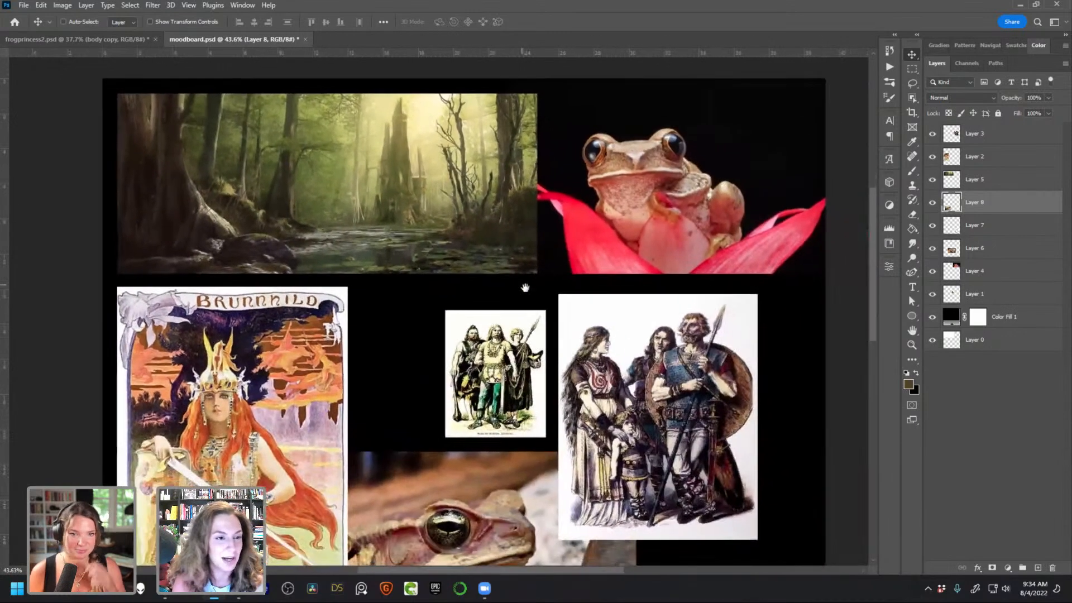
scroll(568, 359, down, 1)
drag(575, 352, 568, 329)
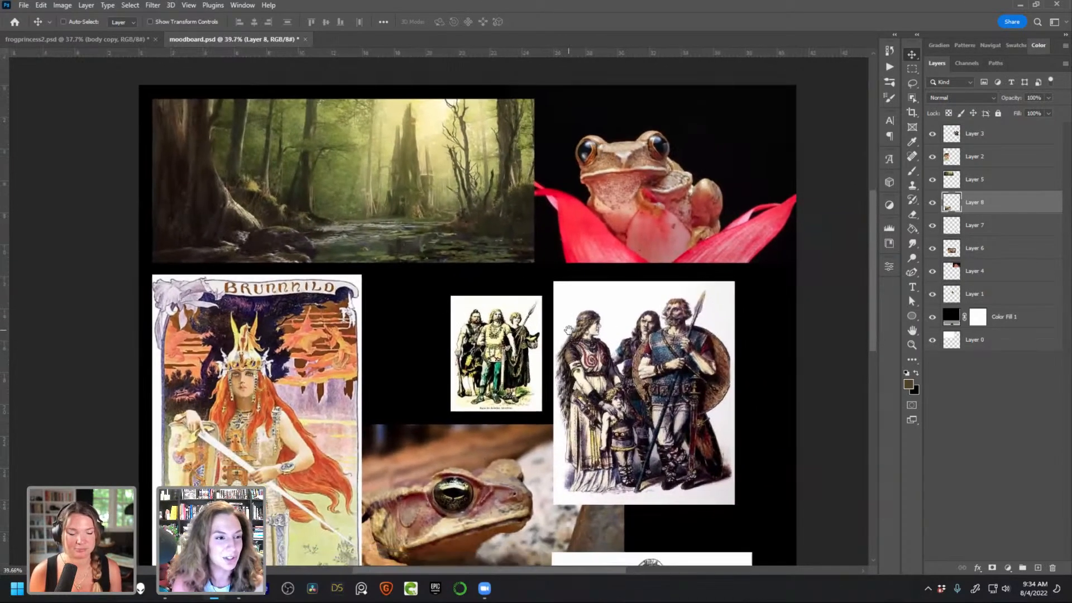
scroll(569, 332, down, 1)
scroll(571, 346, down, 1)
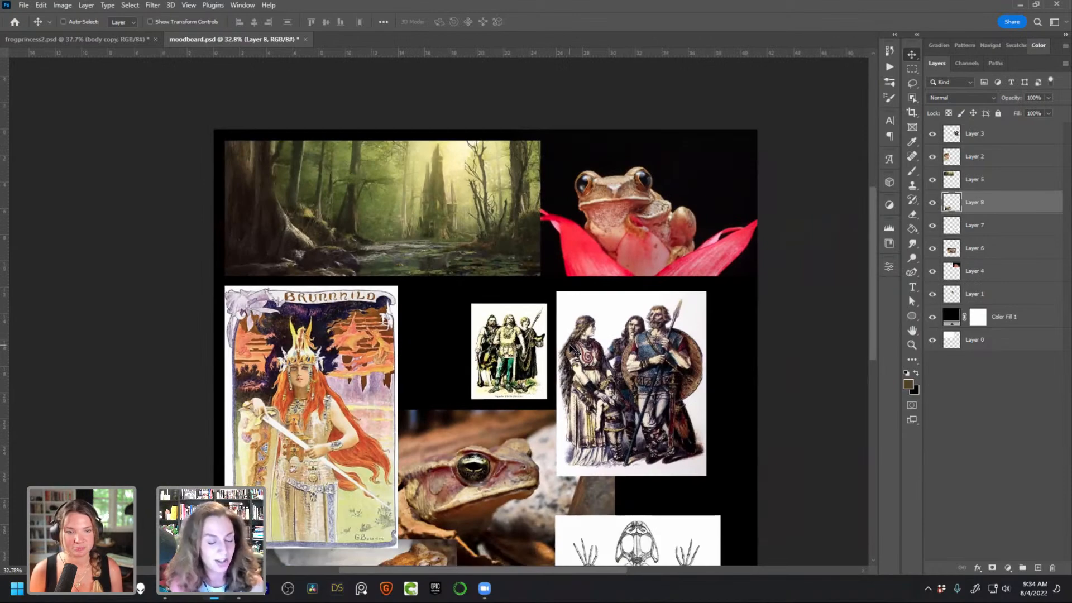
scroll(571, 349, down, 1)
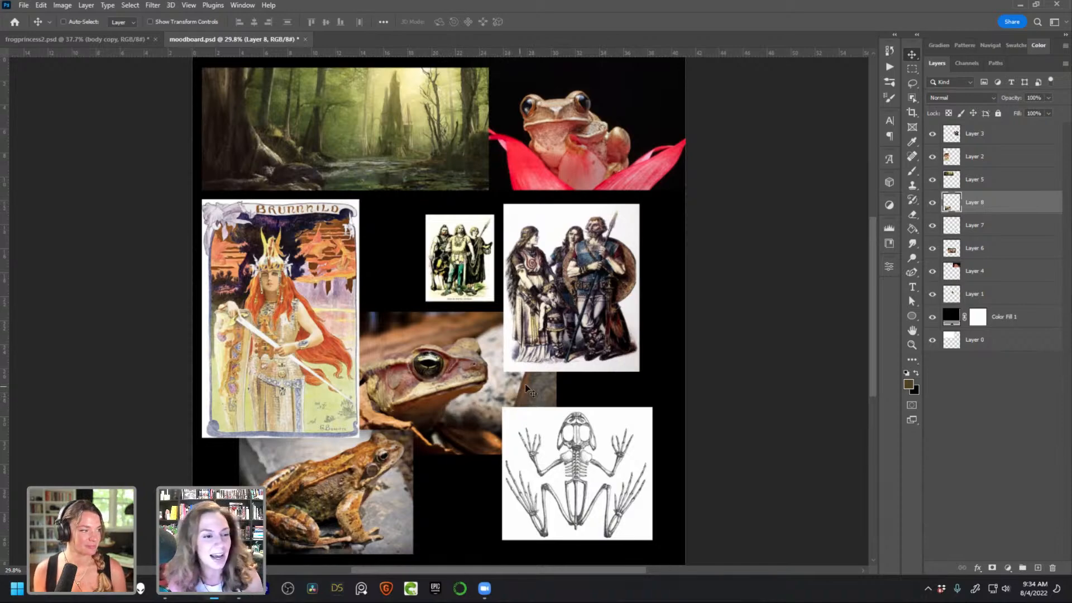
Examine the Brunnhild poster, historical costume illustrations and frog photos on the moodboard in closer detail
scroll(447, 363, up, 2)
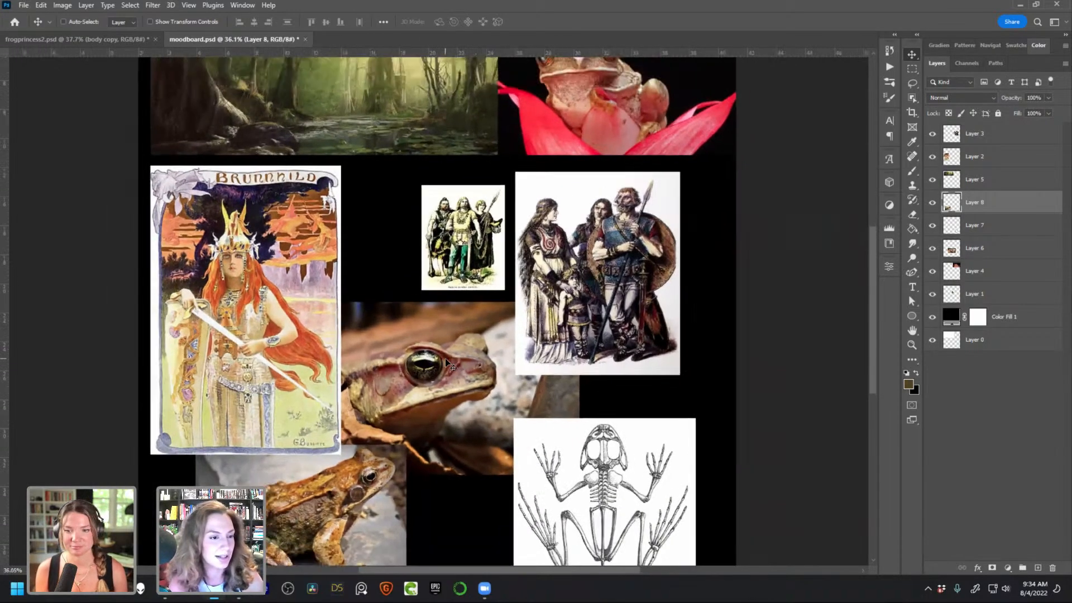
scroll(446, 364, up, 1)
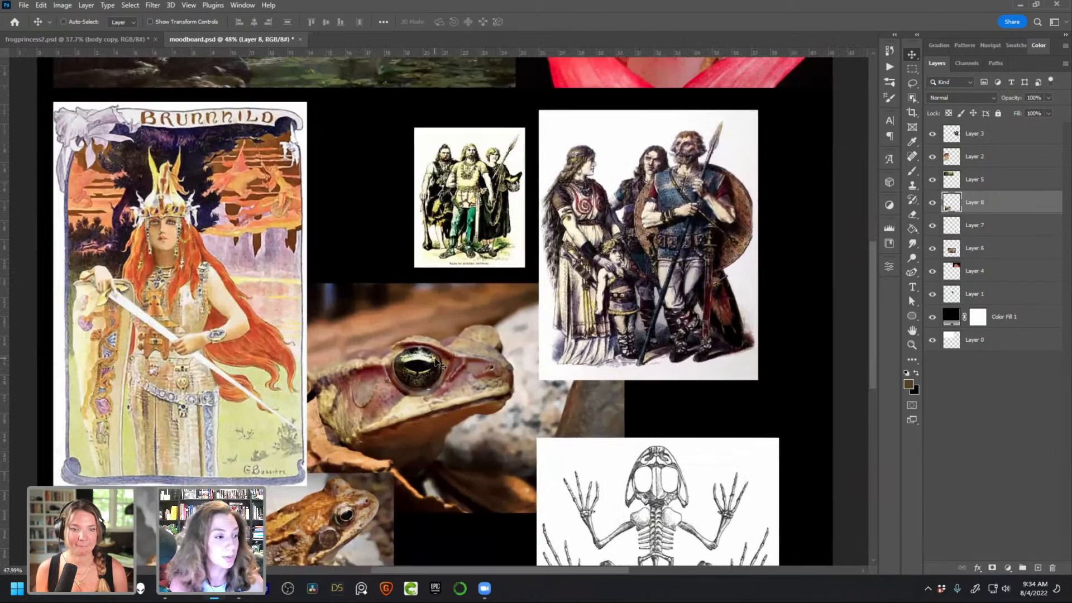
drag(401, 143, 445, 377)
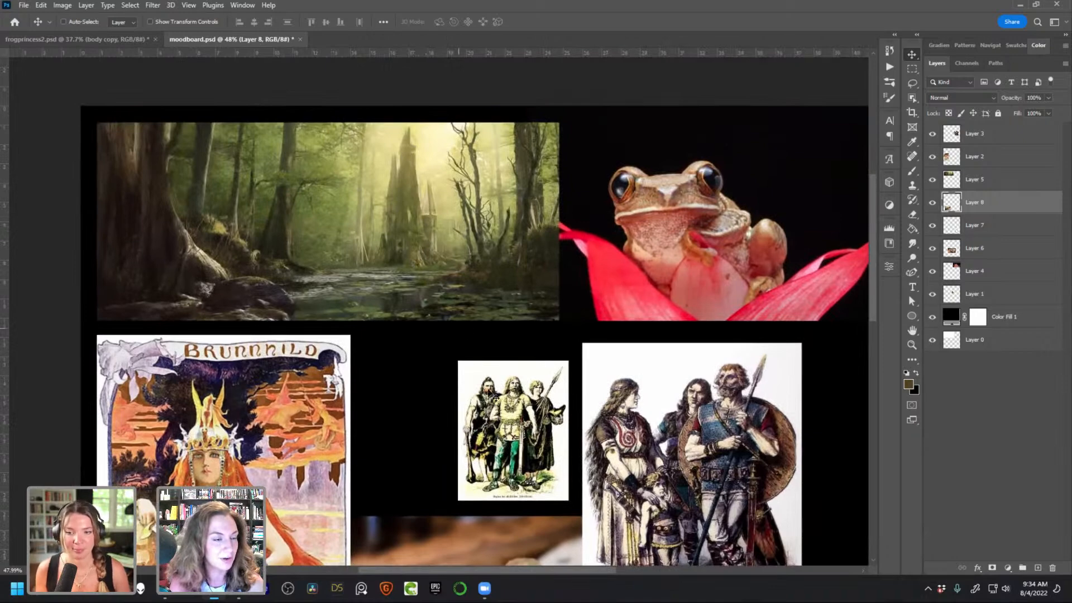
drag(526, 490, 499, 274)
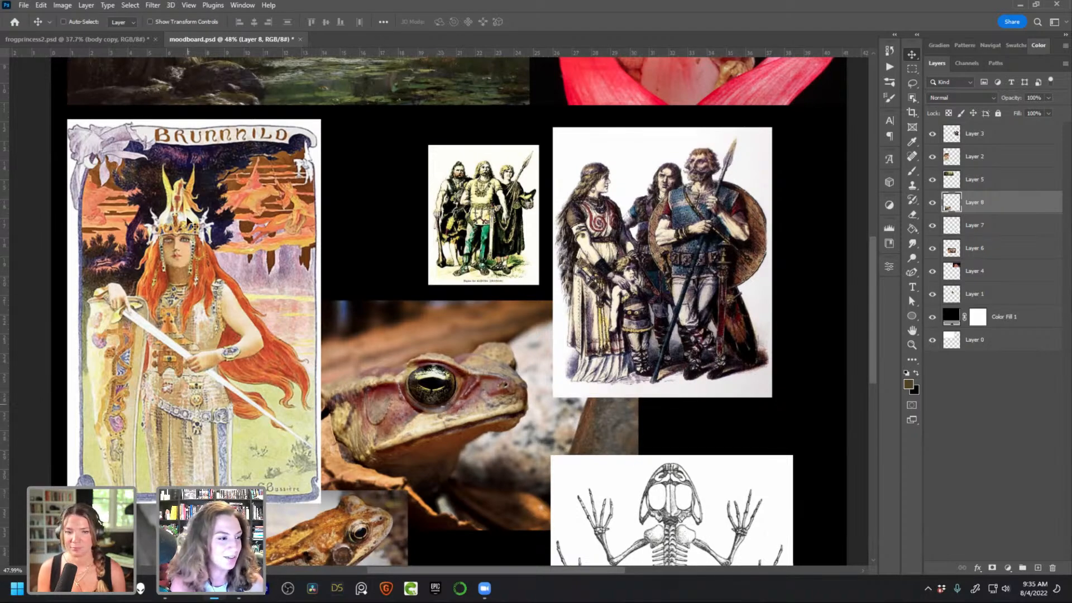
scroll(589, 416, down, 3)
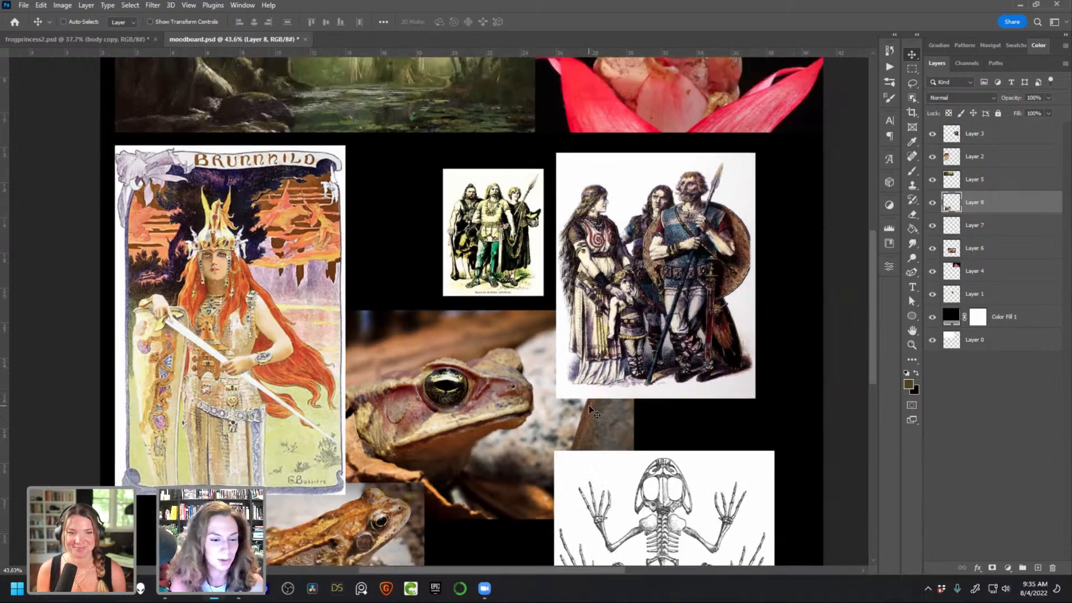
scroll(586, 417, down, 1)
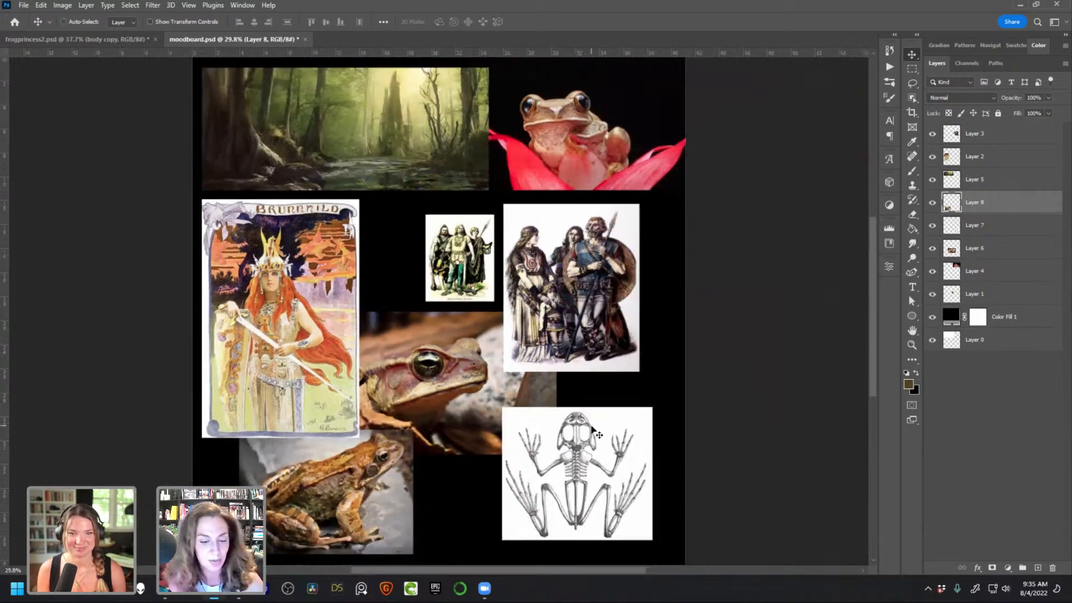
Return to frogprincess2.psd, inspect the figure's face and hair, and duplicate the body copy layer
click(96, 41)
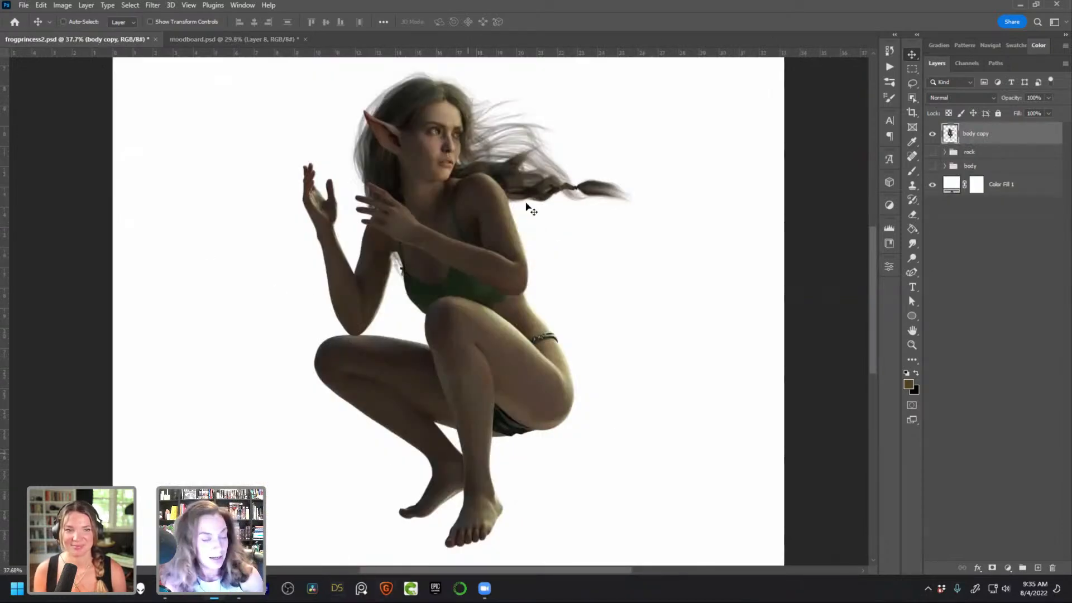
scroll(430, 208, up, 2)
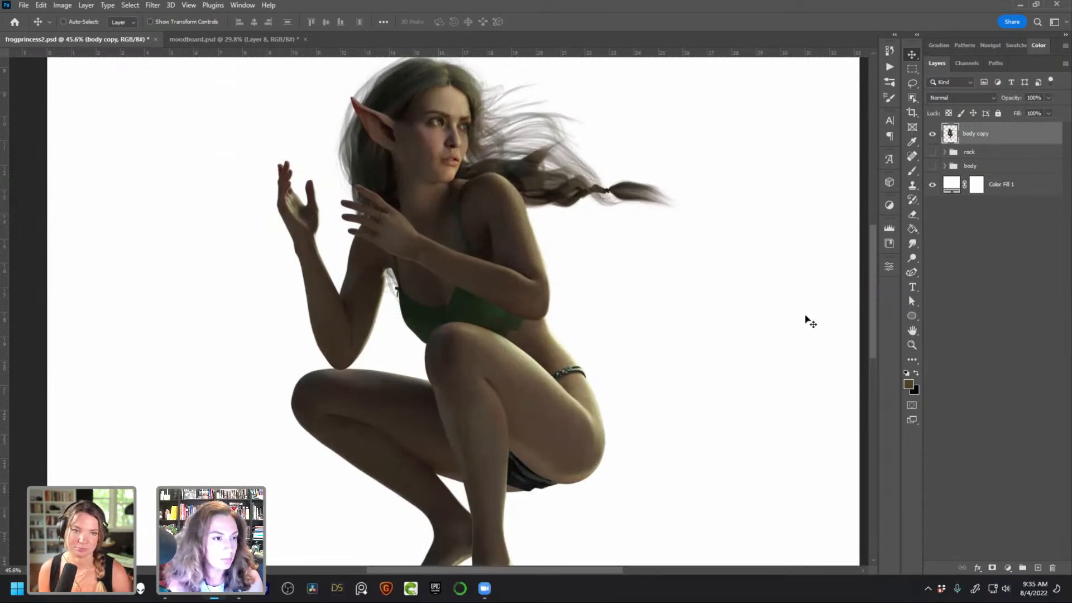
scroll(418, 215, up, 3)
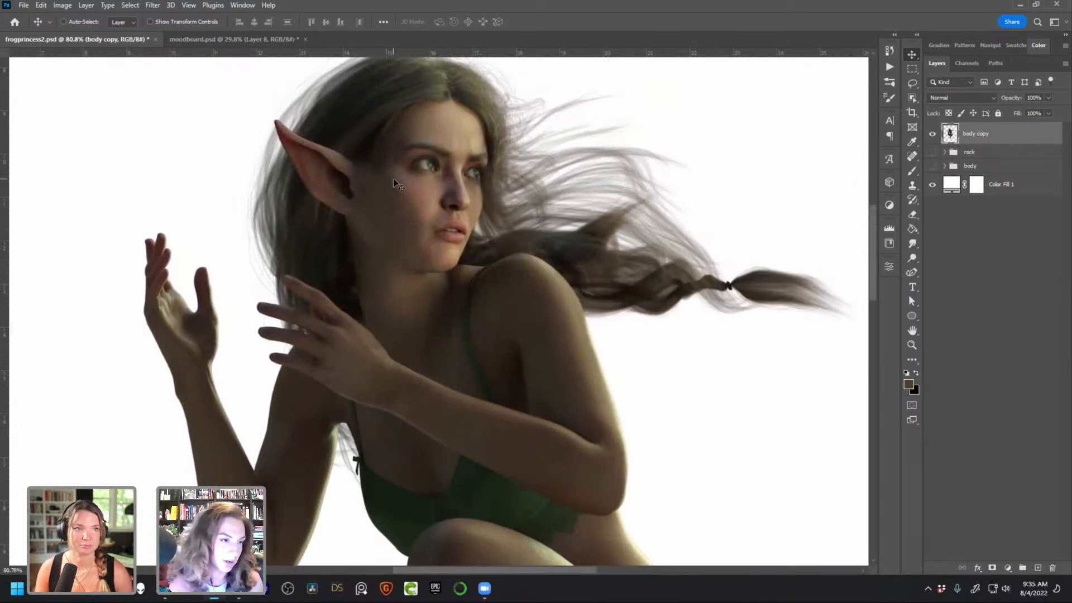
scroll(382, 156, up, 1)
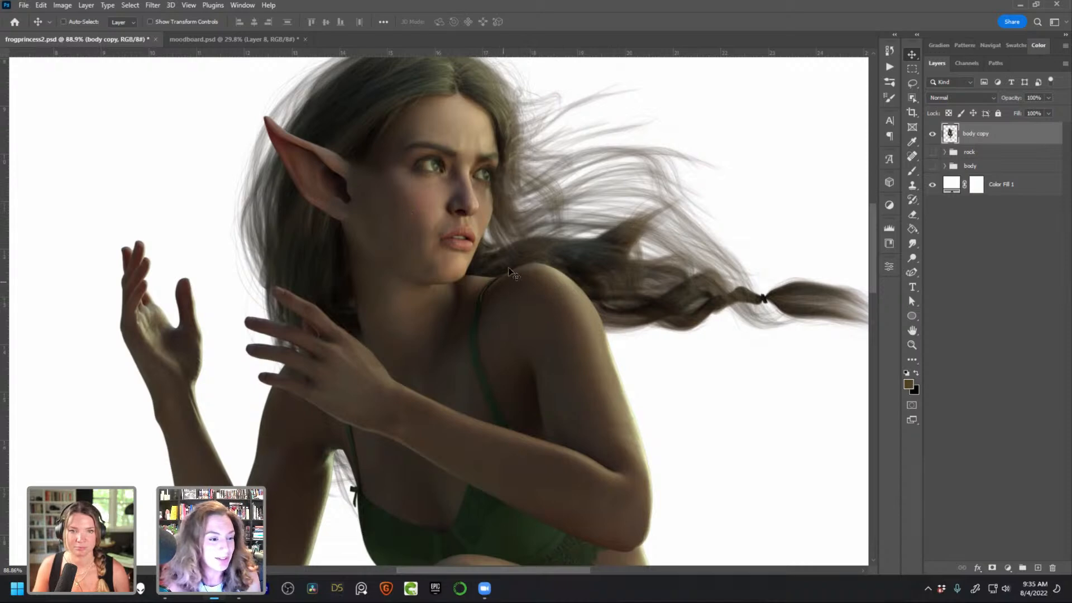
scroll(362, 127, up, 2)
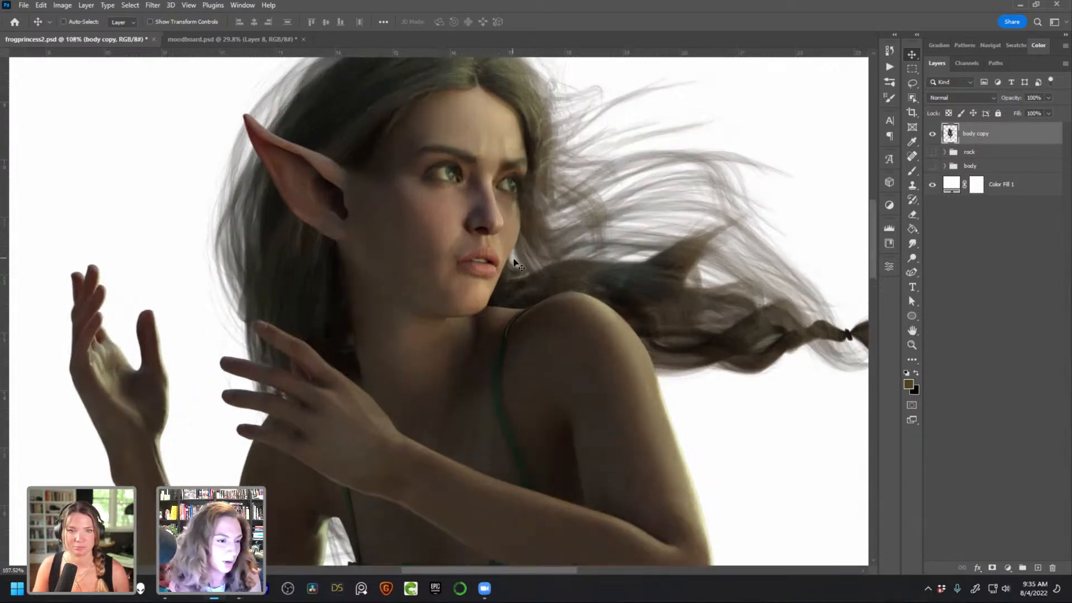
scroll(539, 176, up, 2)
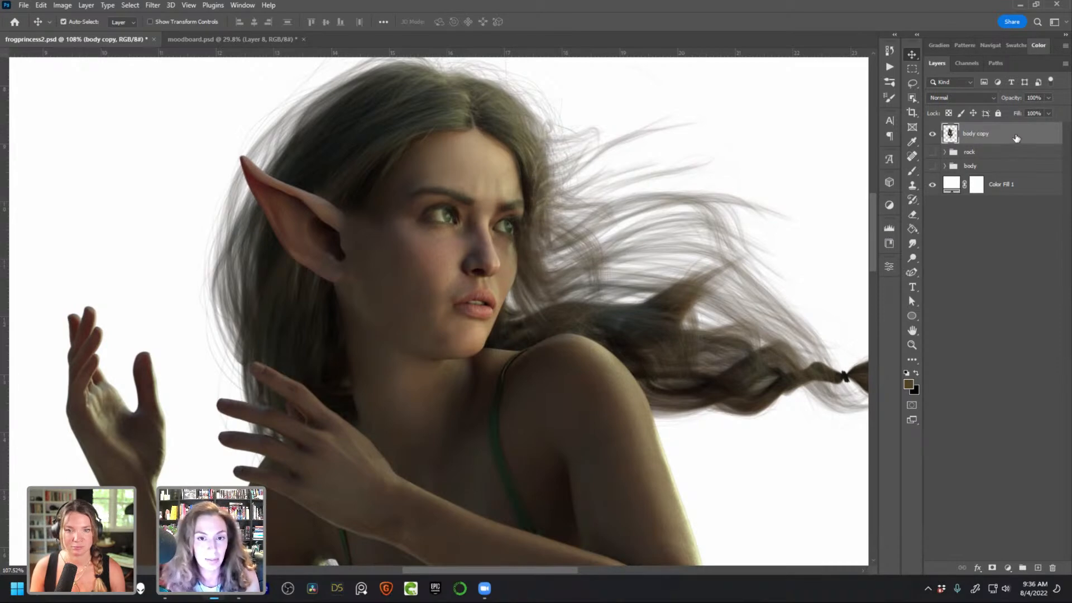
key(ctrl+j)
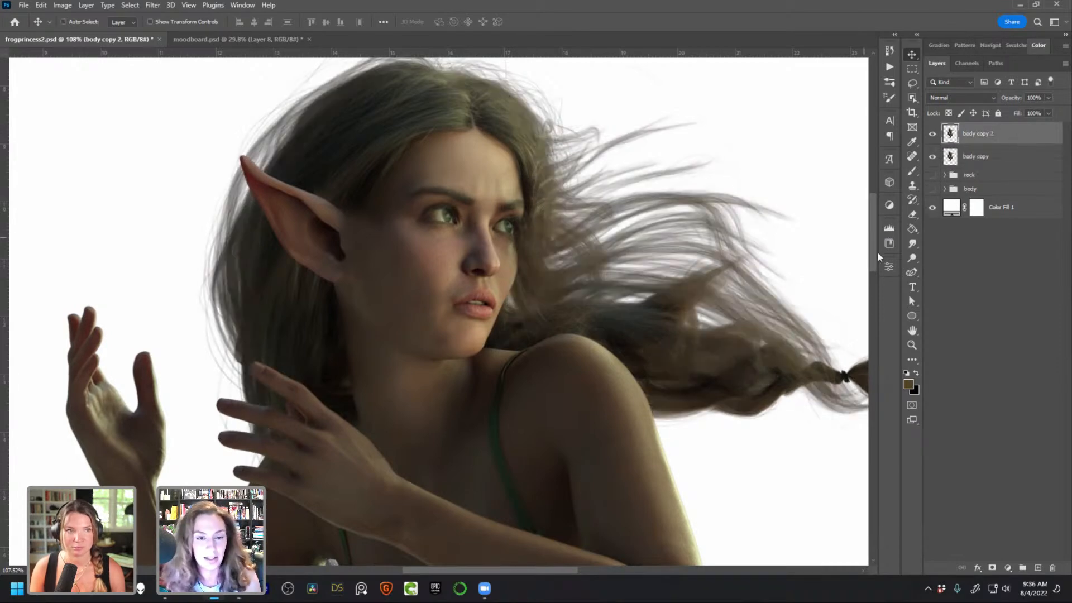
Check the duplicated figure on its own by temporarily hiding the Color Fill 1 and body copy layers
click(932, 207)
click(933, 157)
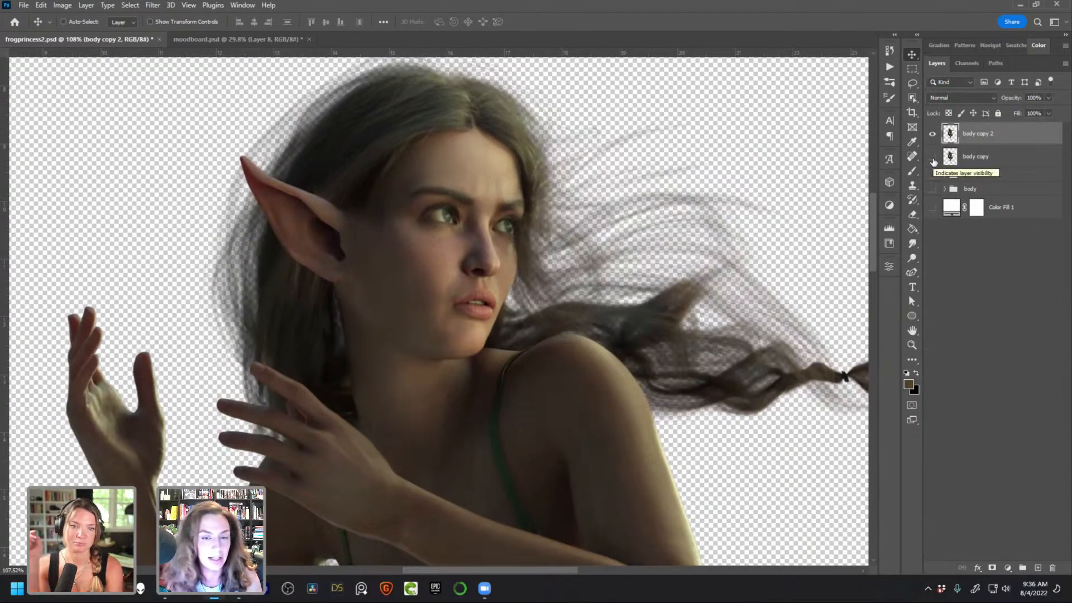
click(933, 160)
click(932, 207)
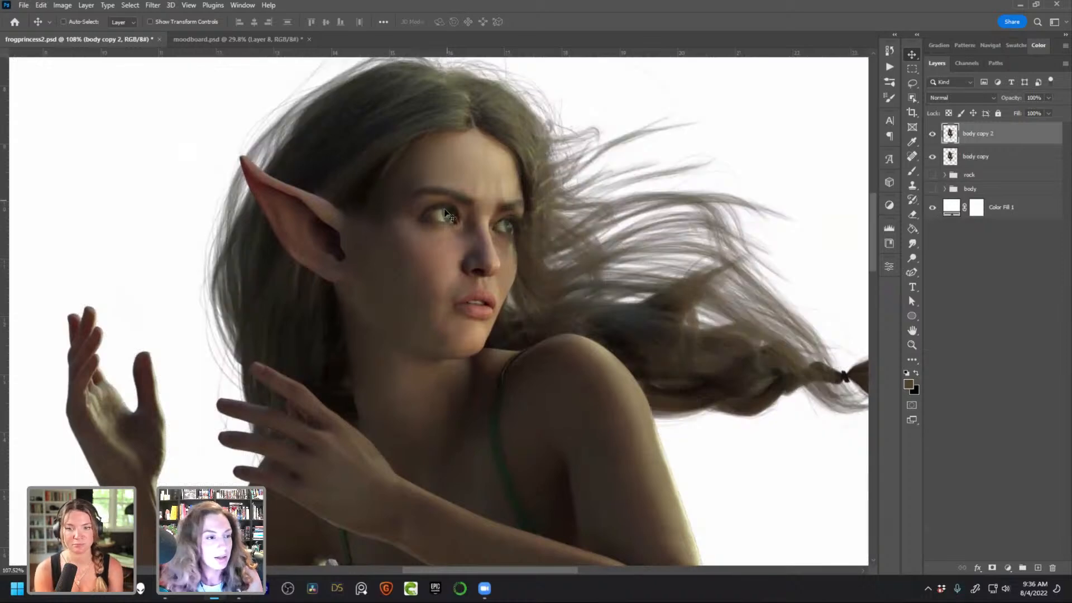
Open the Liquify filter for the body copy 2 layer
scroll(445, 206, up, 2)
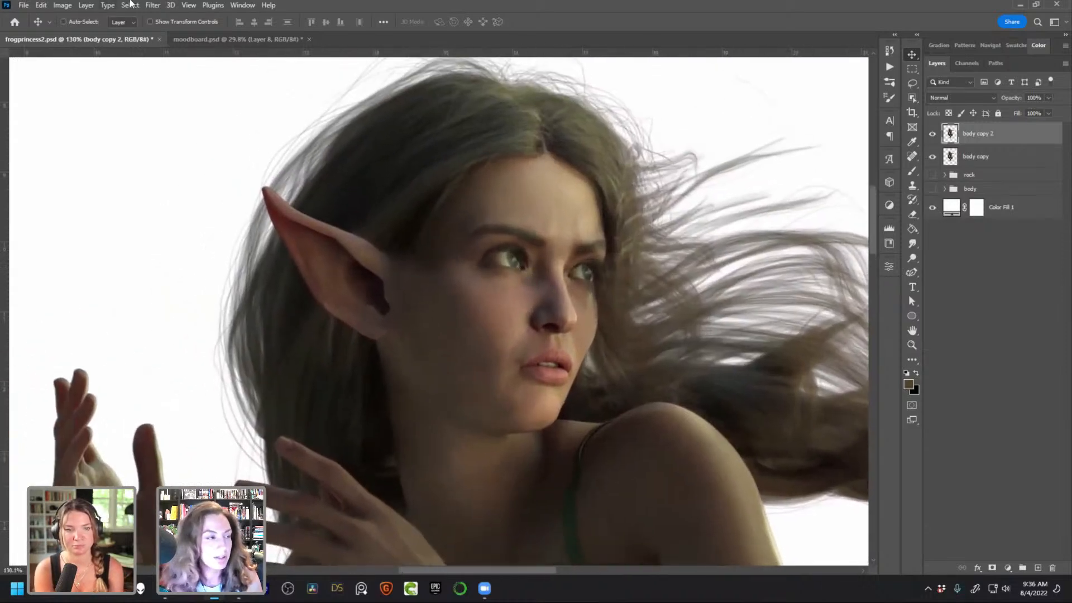
click(152, 5)
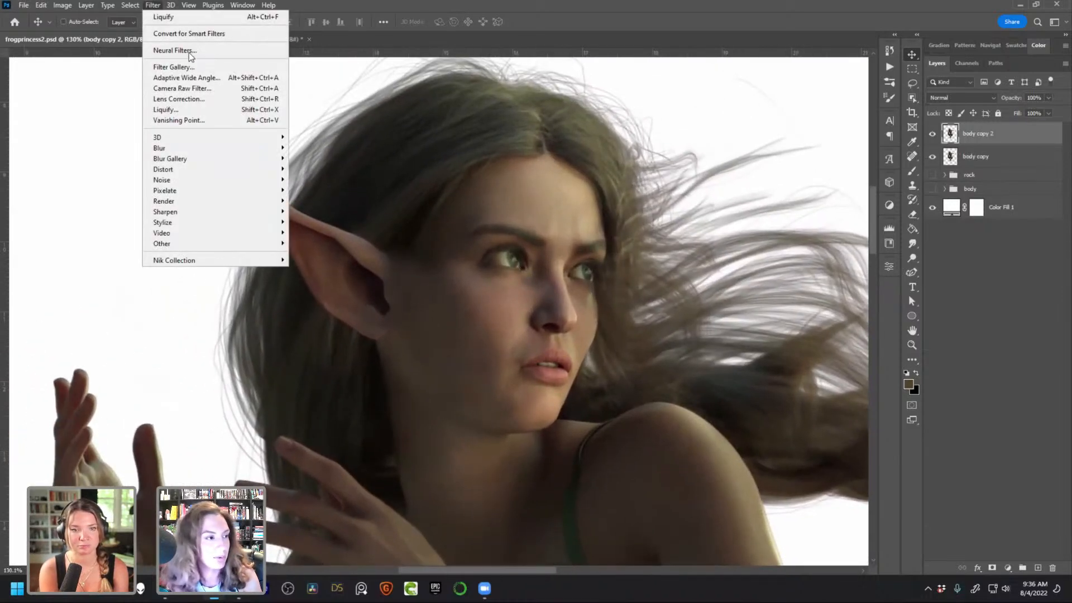
click(182, 110)
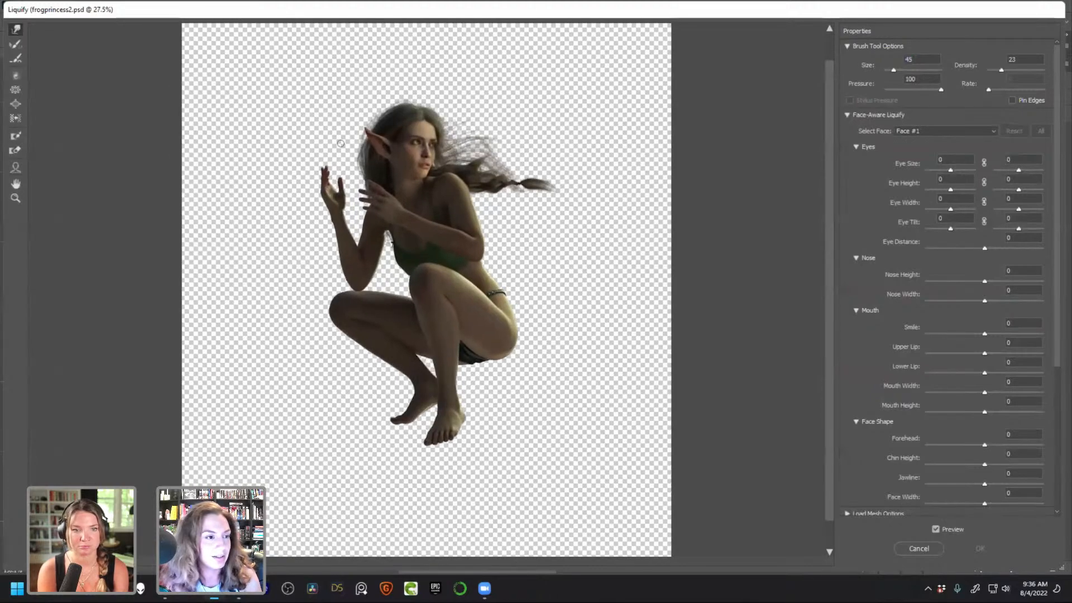
Frame the figure's face in the Liquify preview and enlarge the warp brush to size 90
scroll(417, 163, up, 3)
drag(429, 136, 470, 267)
scroll(462, 253, up, 2)
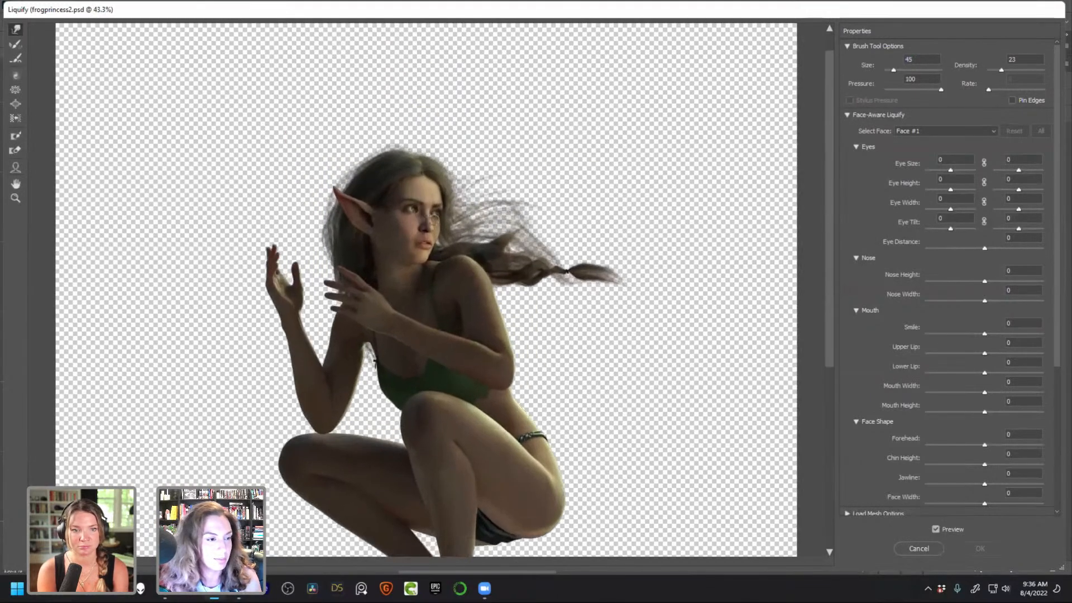
scroll(430, 221, up, 5)
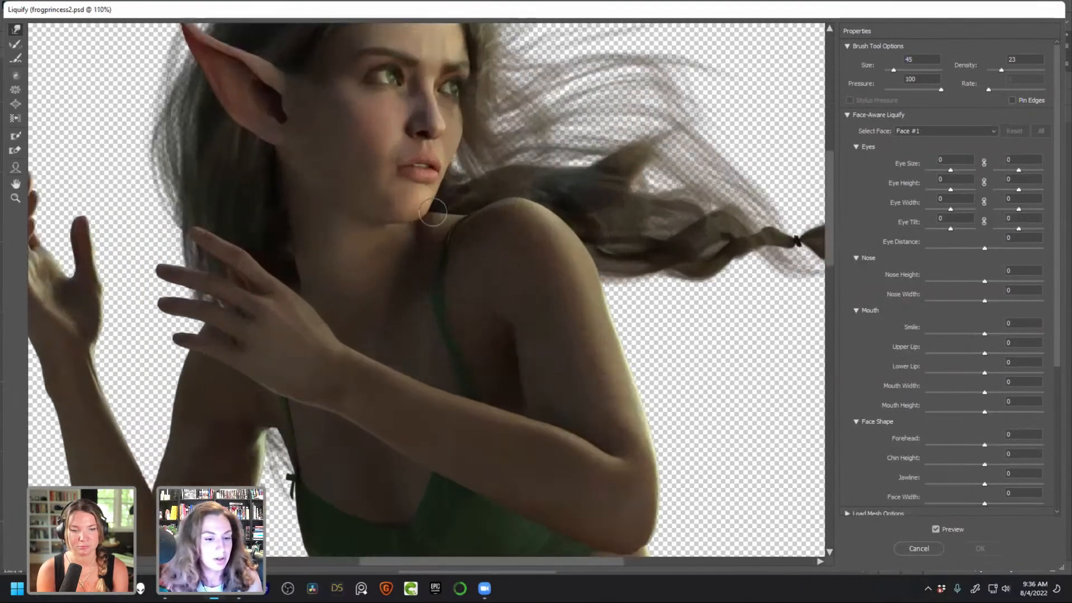
scroll(432, 212, up, 1)
mouse_move(400, 163)
mouse_down()
mouse_move(493, 297)
mouse_move(496, 335)
mouse_up()
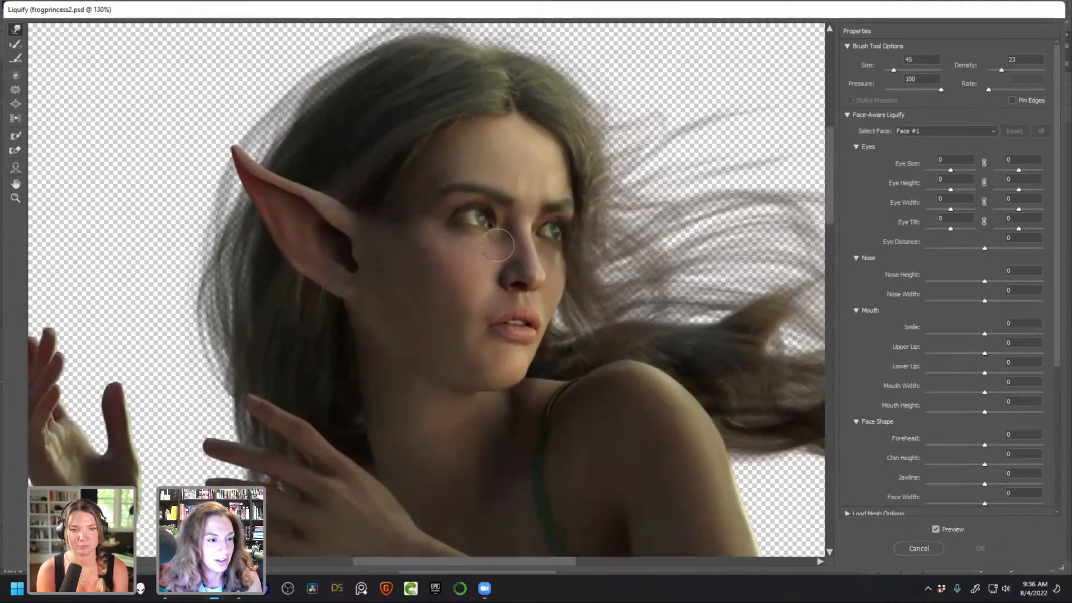
key(bracketright)
key(bracketright)
key(bracketright)
key(bracketright)
key(bracketright)
key(bracketright)
key(bracketright)
key(bracketright)
key(bracketright)
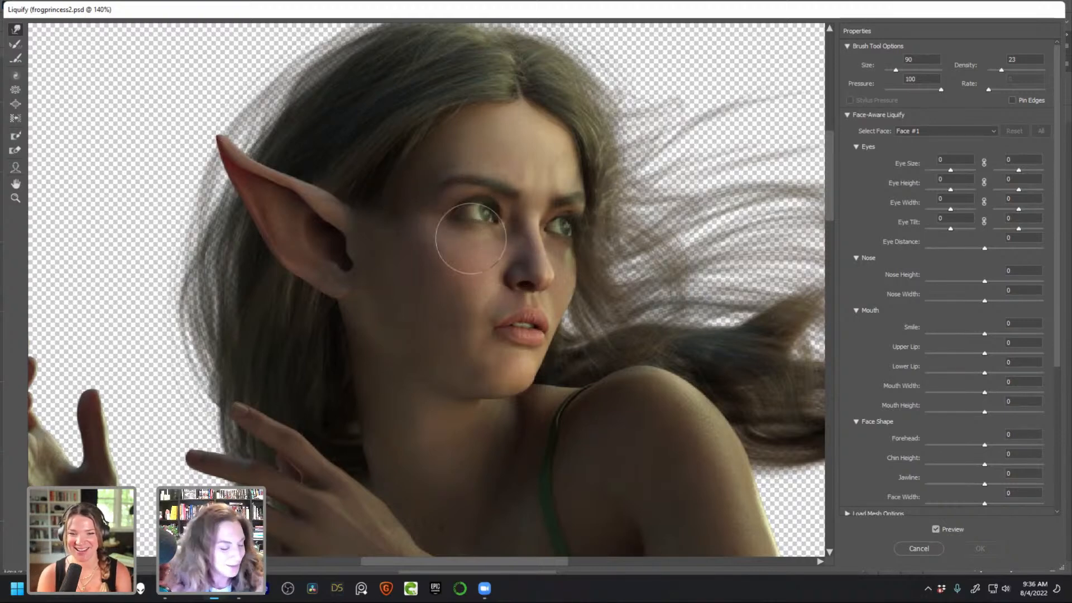
scroll(498, 235, up, 1)
scroll(498, 234, down, 1)
scroll(500, 229, up, 1)
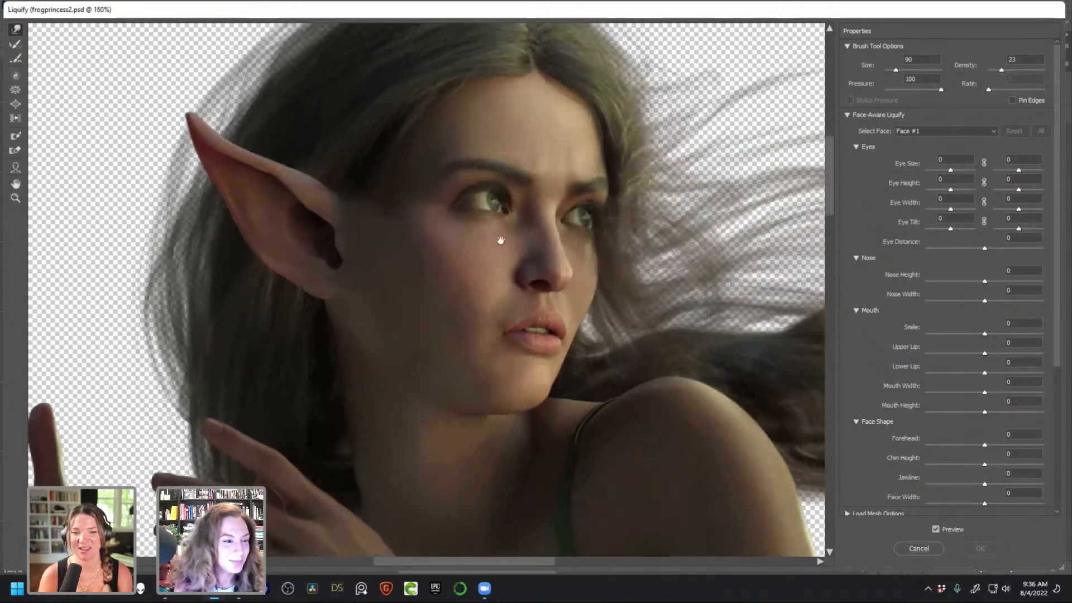
Reshape the base and tip of the nose with fine warp strokes, using a brush size of about 45
drag(495, 242, 470, 271)
key(bracketleft)
key(bracketleft)
key(bracketleft)
key(bracketleft)
key(bracketleft)
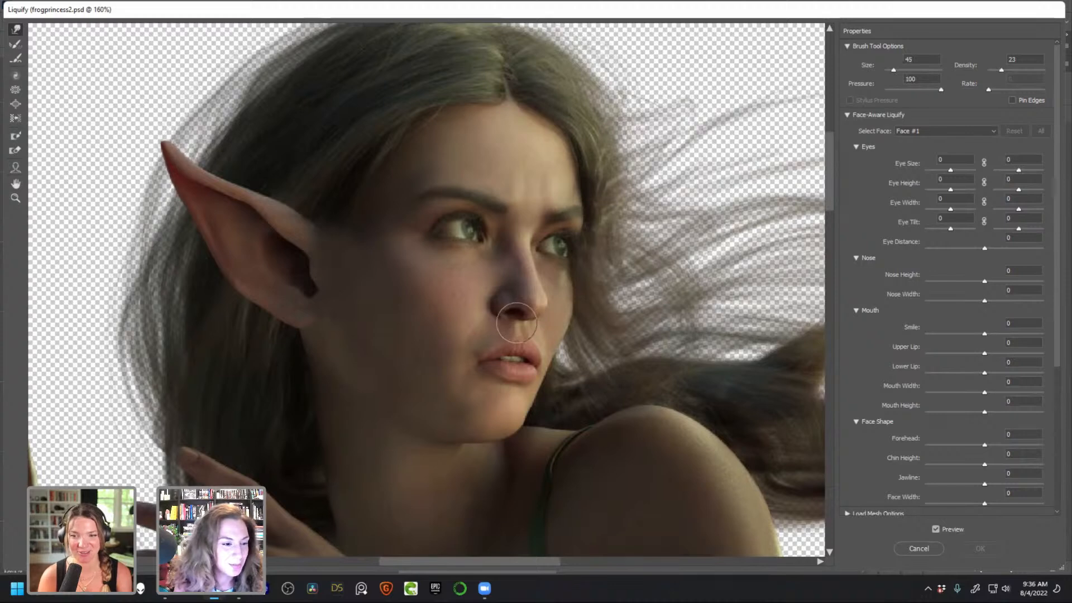
drag(522, 327, 518, 329)
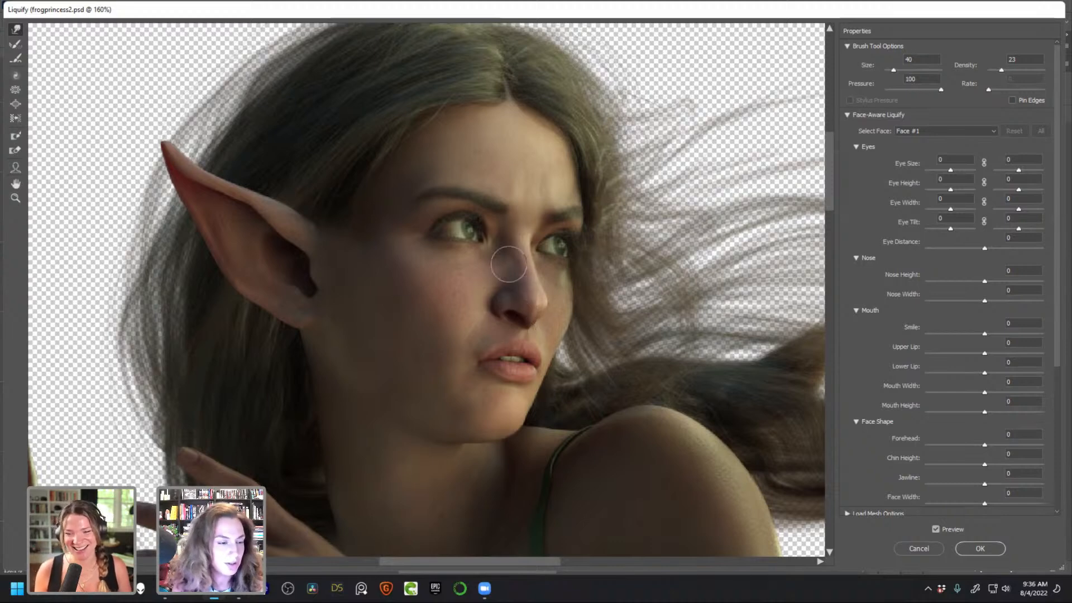
Refine the nose tip and nostril with small warp strokes, using brush sizes between 50 and 25
drag(444, 300, 473, 304)
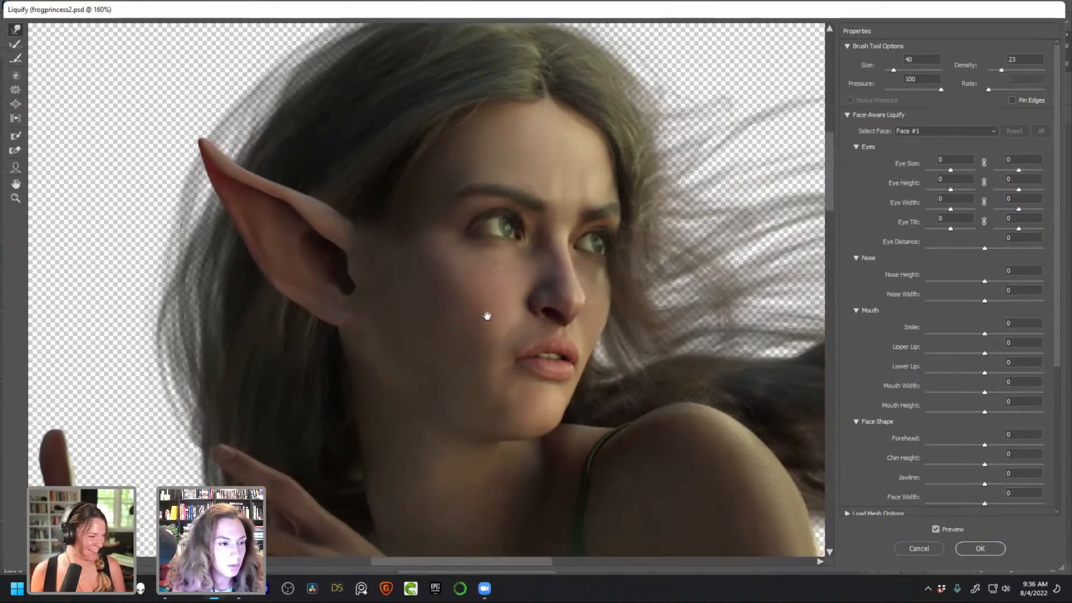
scroll(571, 335, up, 3)
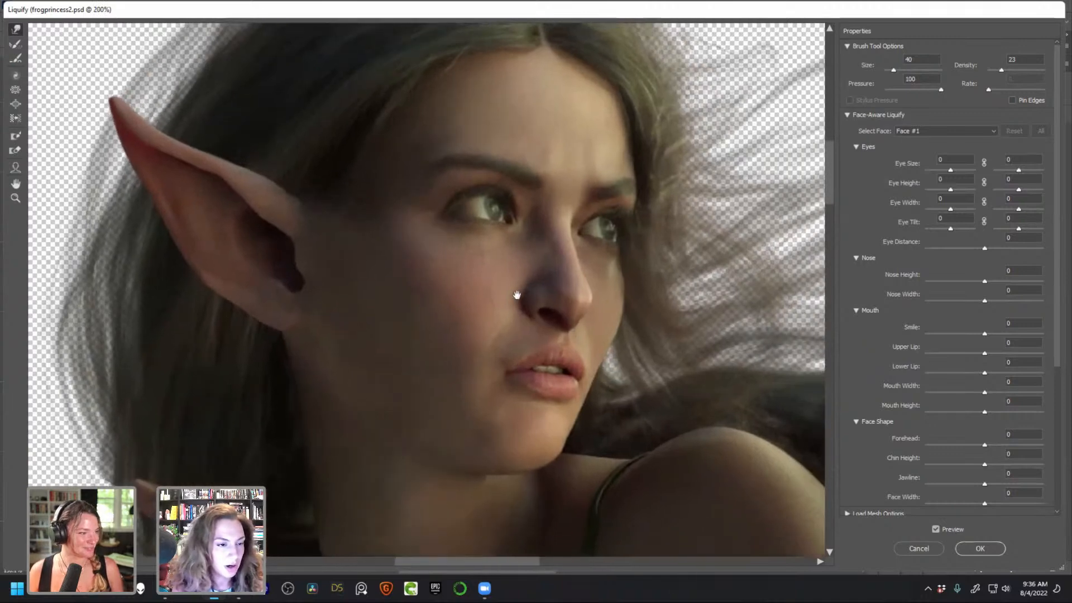
scroll(550, 314, down, 2)
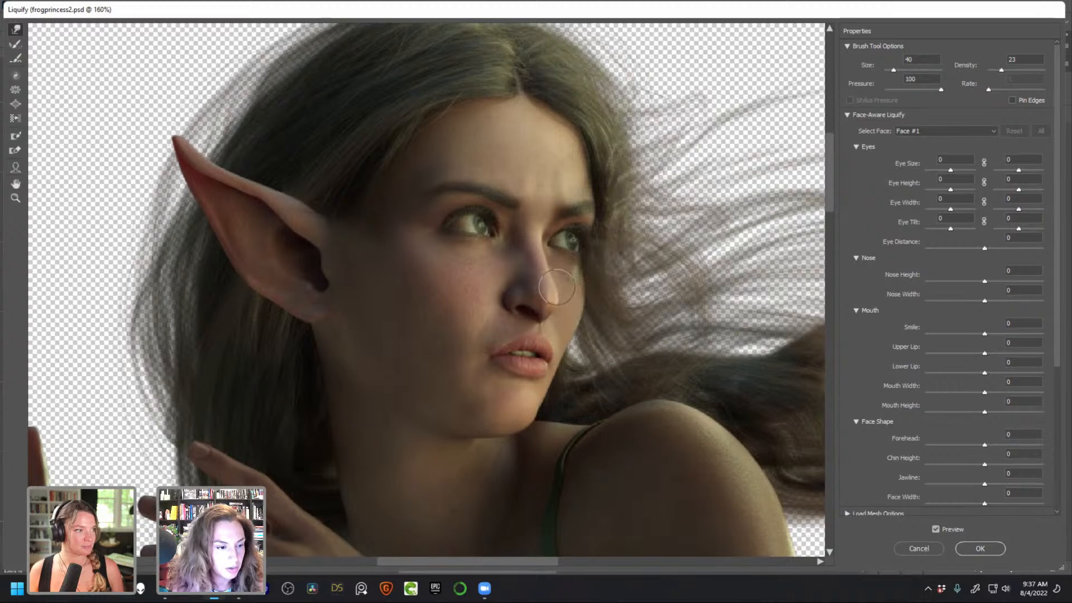
key(bracketright)
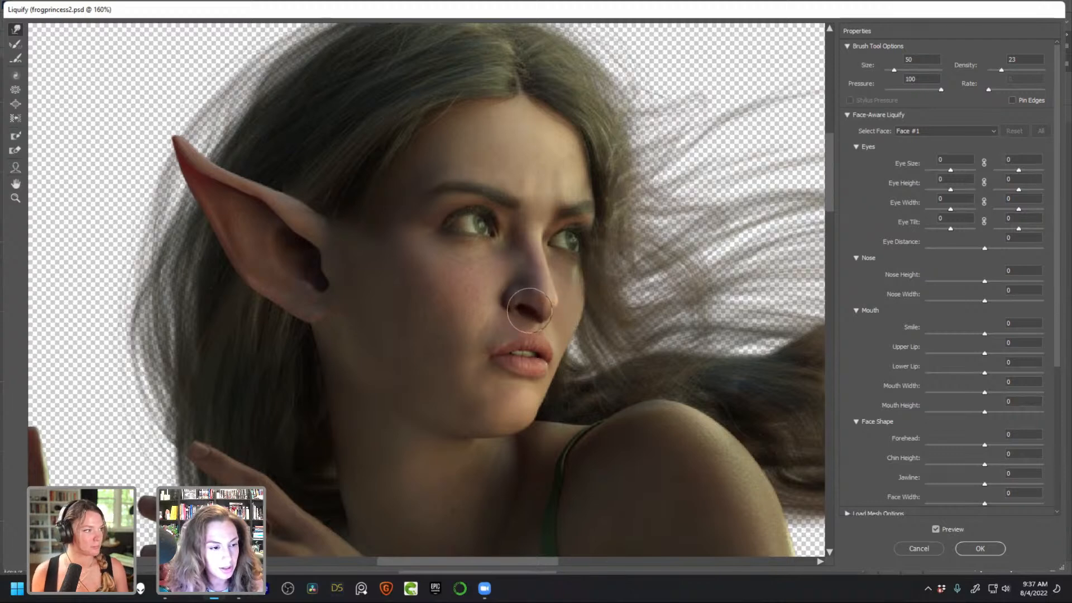
key(bracketleft)
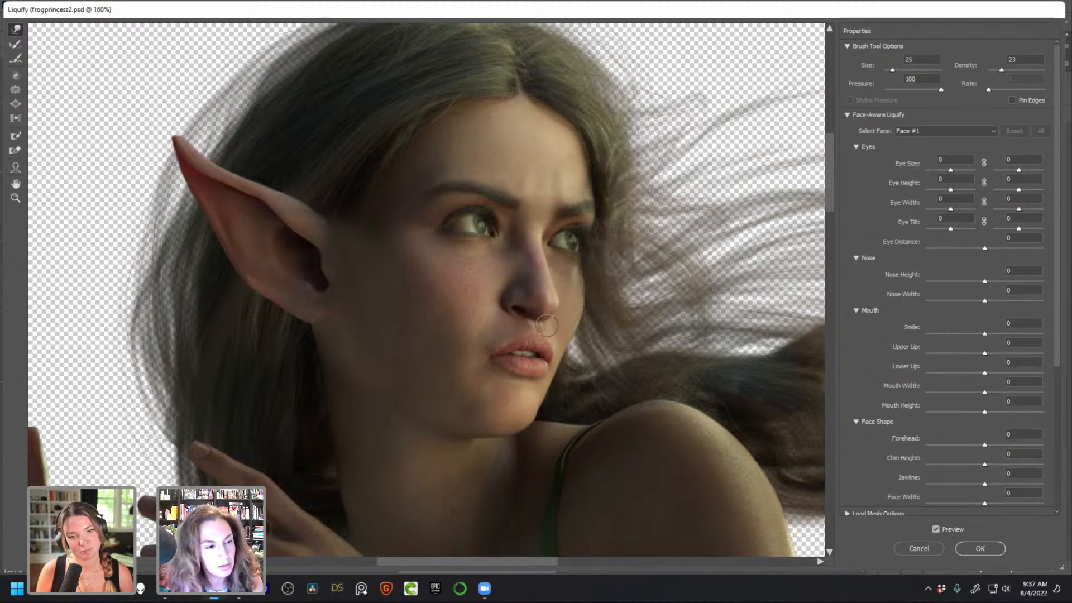
Warp the area around the near eye's outer corner, using brush size 80 and a finer size 45
key(ctrl+minus)
drag(519, 253, 546, 262)
key(bracketright)
key(bracketright)
key(bracketright)
key(bracketright)
key(bracketright)
key(bracketright)
key(bracketright)
key(bracketright)
key(bracketright)
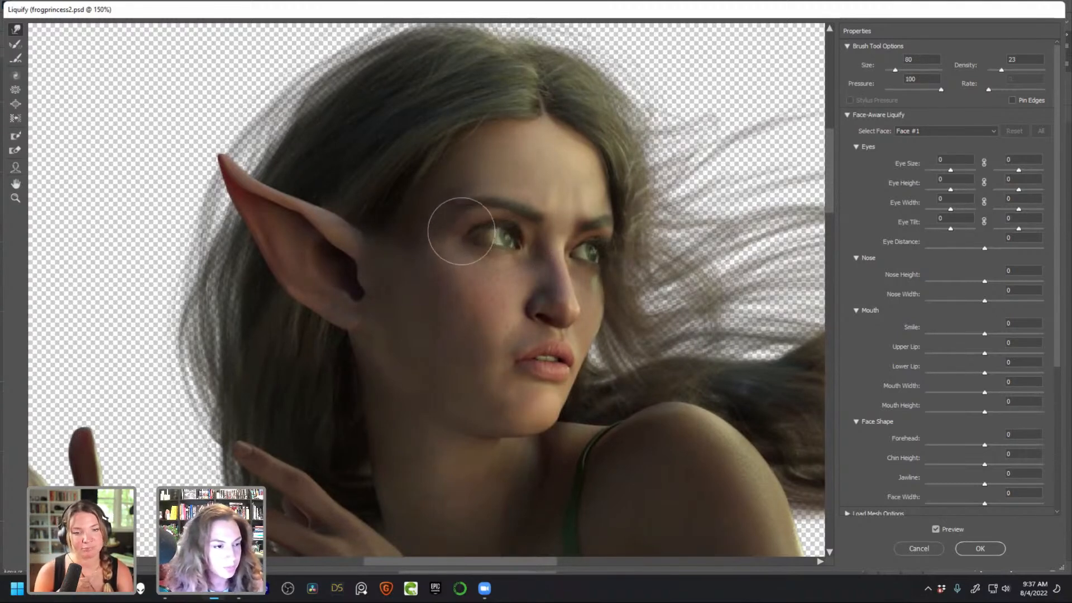
key(bracketleft)
key(bracketleft)
key(bracketleft)
key(bracketleft)
key(bracketleft)
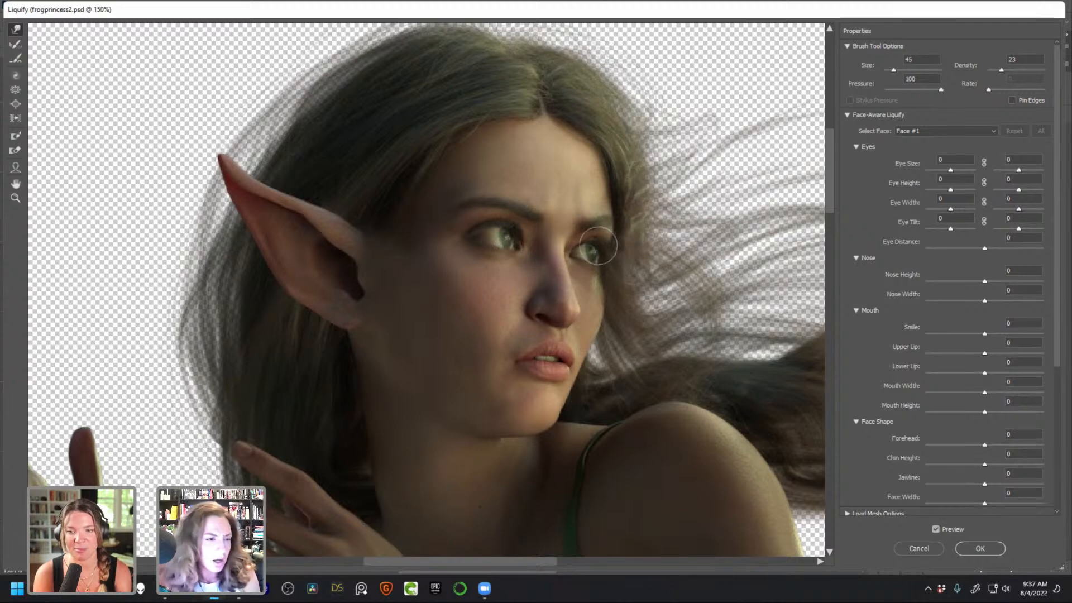
Reshape the far eye and its surroundings with warp strokes, reducing the brush from size 70 to 45
key(bracketright)
key(bracketright)
key(bracketright)
key(bracketright)
key(bracketright)
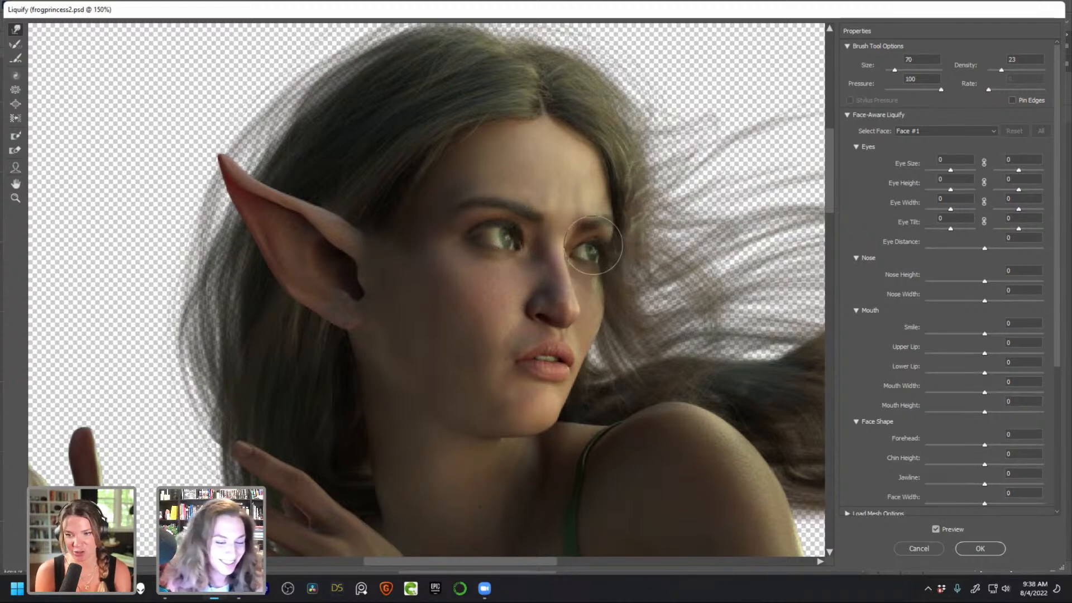
key(bracketleft)
key(bracketleft)
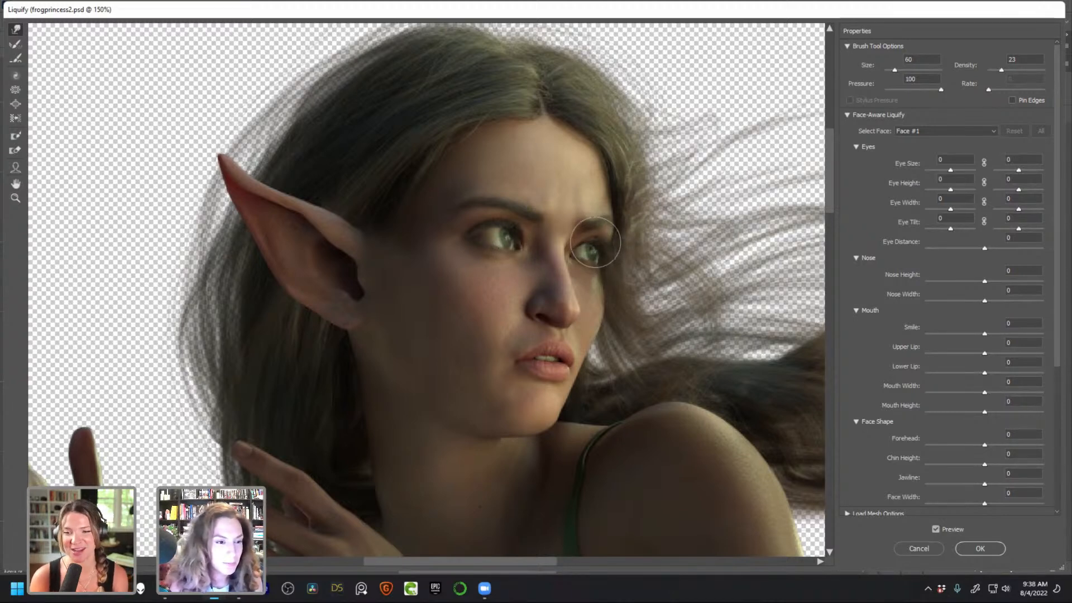
key(bracketleft)
key(bracketleft)
key(bracketleft)
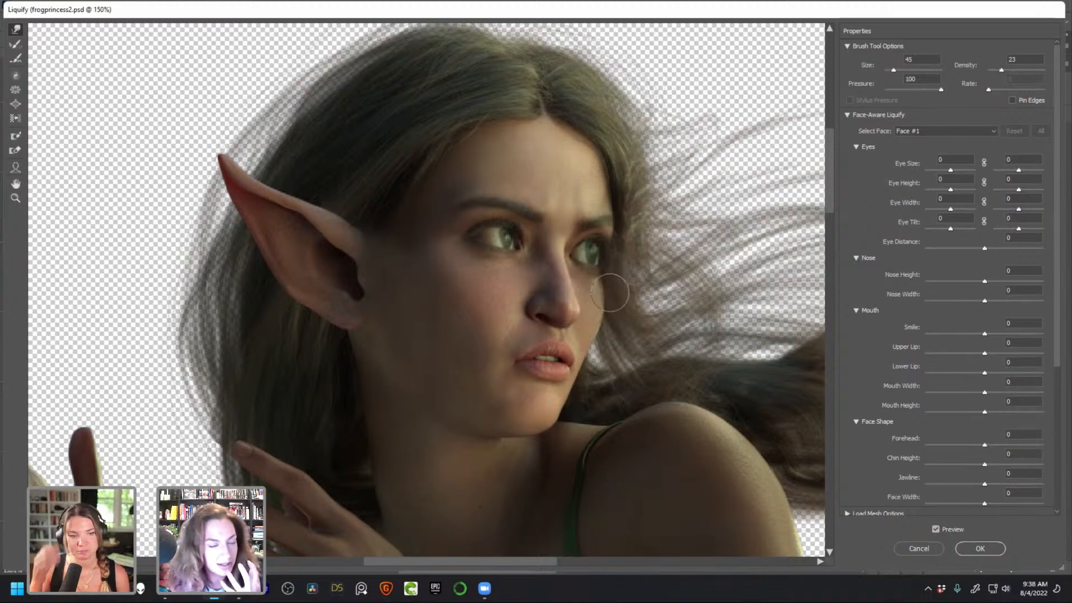
Open up the near eye with warp strokes around its lids, using brush sizes 70 and 50
key(bracketright)
key(bracketright)
key(bracketright)
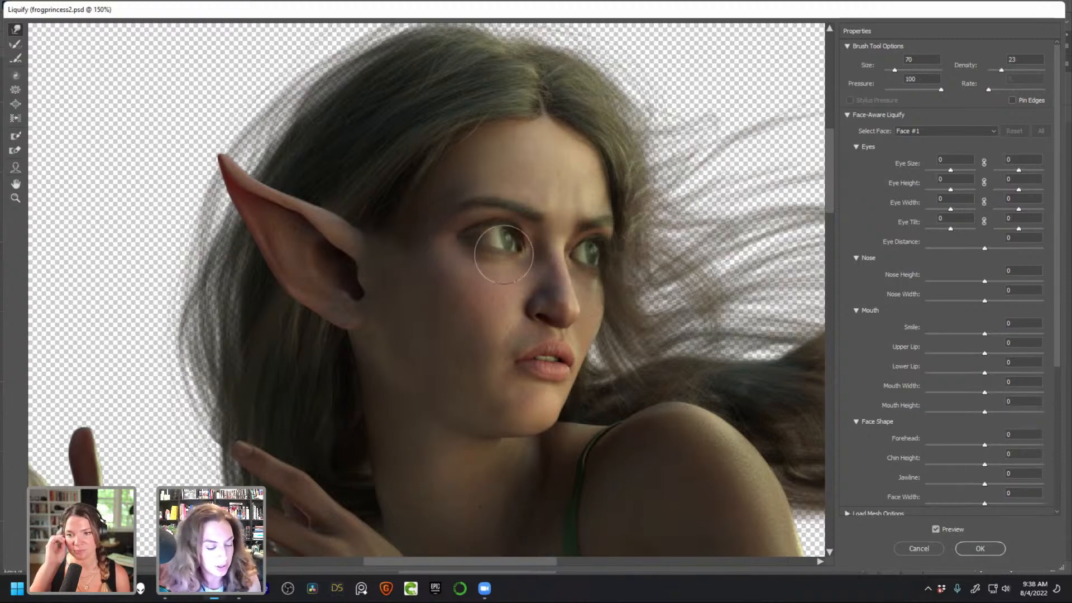
key(bracketleft)
key(bracketleft)
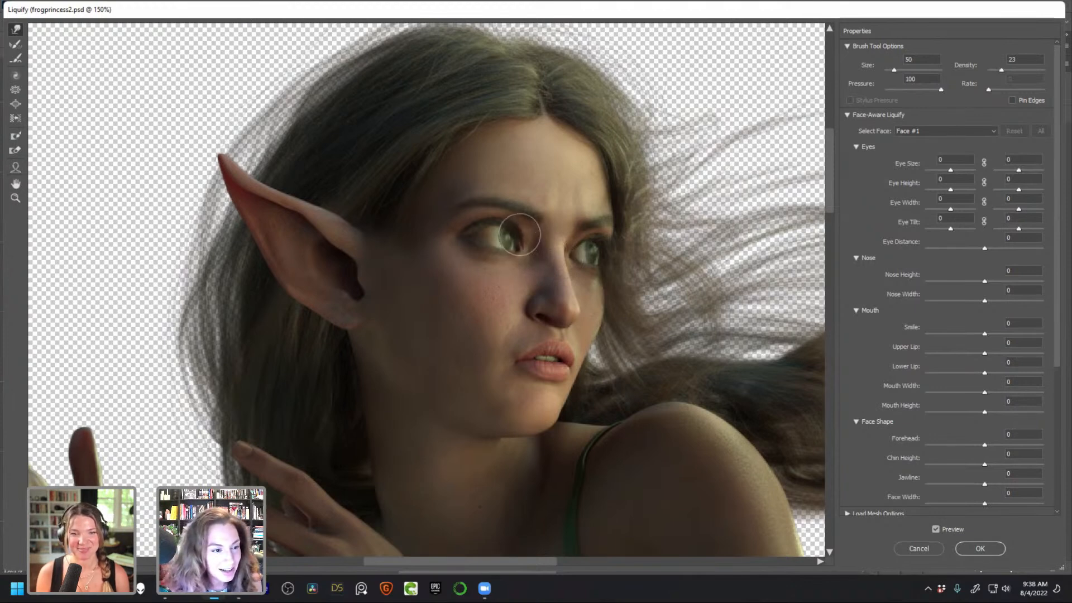
Push the near eye outward, away from the nose, with warp brush sizes from 175 down to 50
key(bracketright)
key(bracketright)
key(bracketright)
key(bracketright)
key(bracketright)
key(bracketright)
key(bracketright)
key(bracketright)
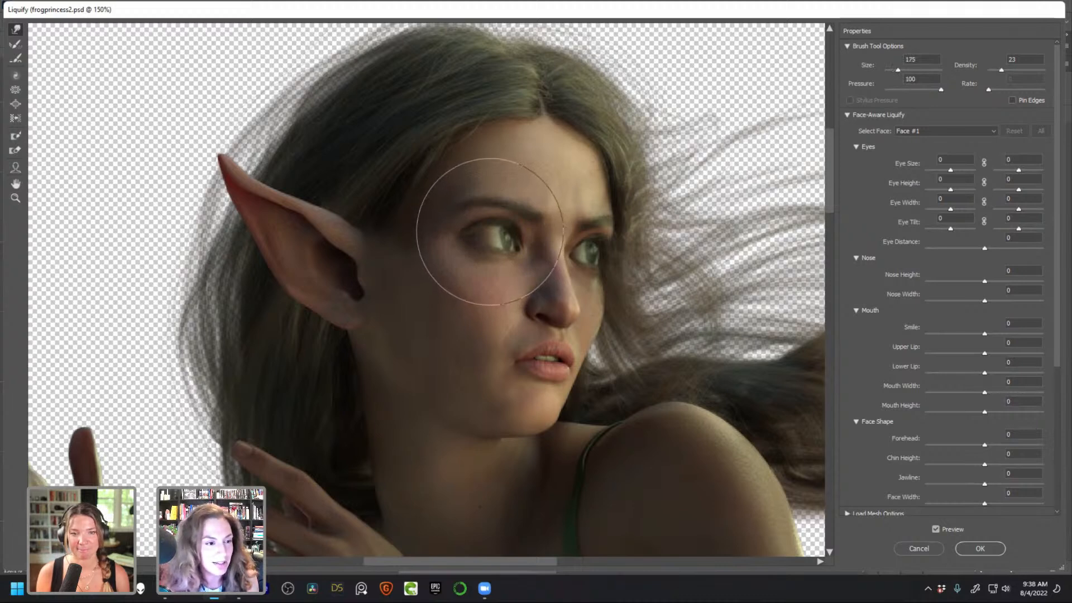
key(bracketleft)
key(bracketleft)
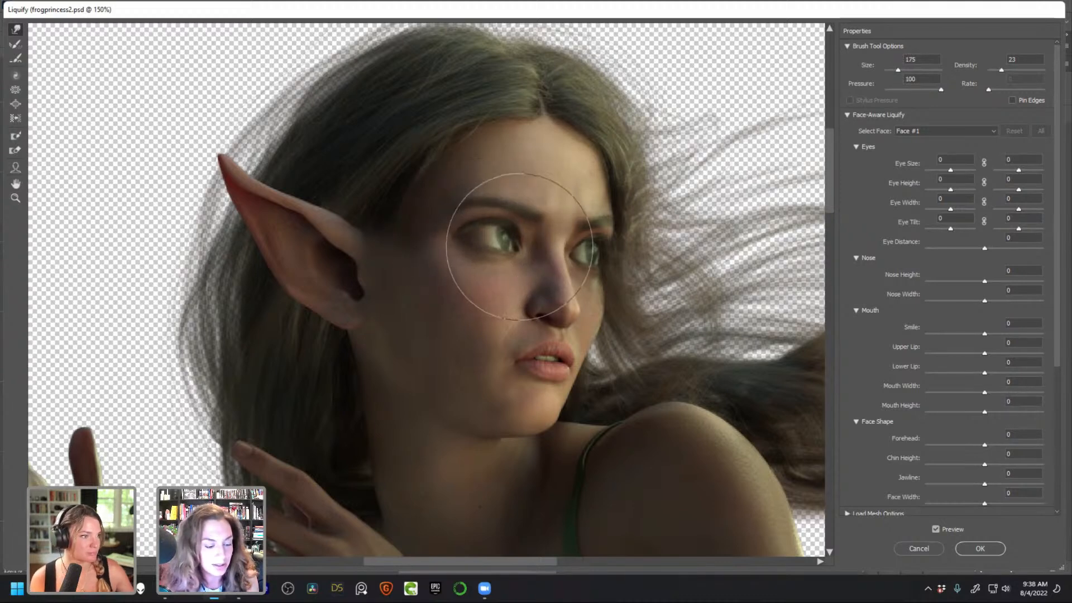
key(bracketleft)
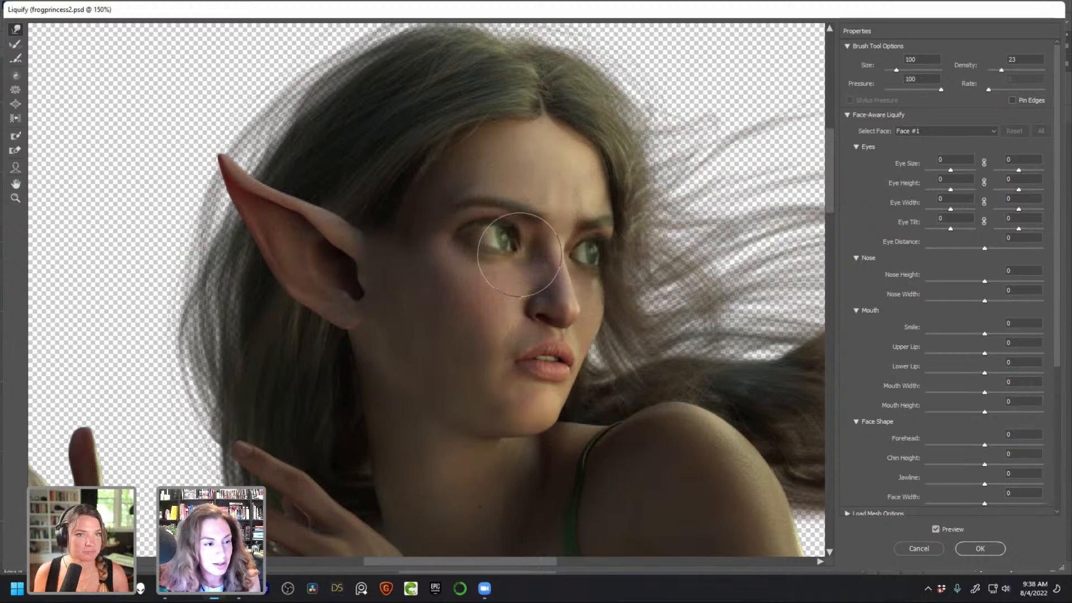
key(bracketleft)
key(bracketleft)
key(bracketleft)
key(bracketleft)
key(bracketleft)
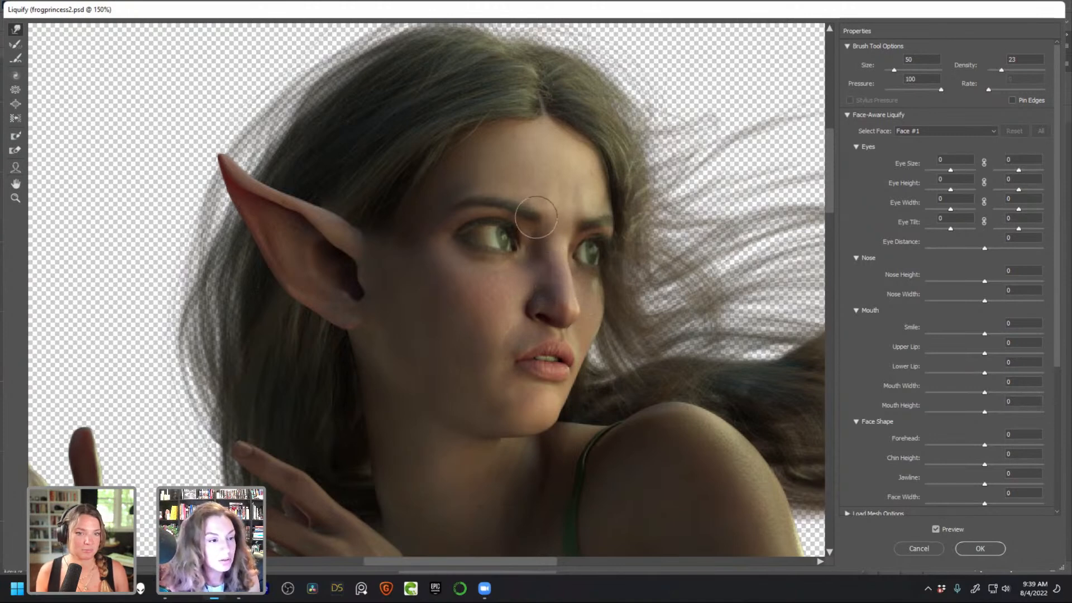
Reshape the inner brow and the bridge of the nose with warp brush sizes between 40 and 60
key(bracketleft)
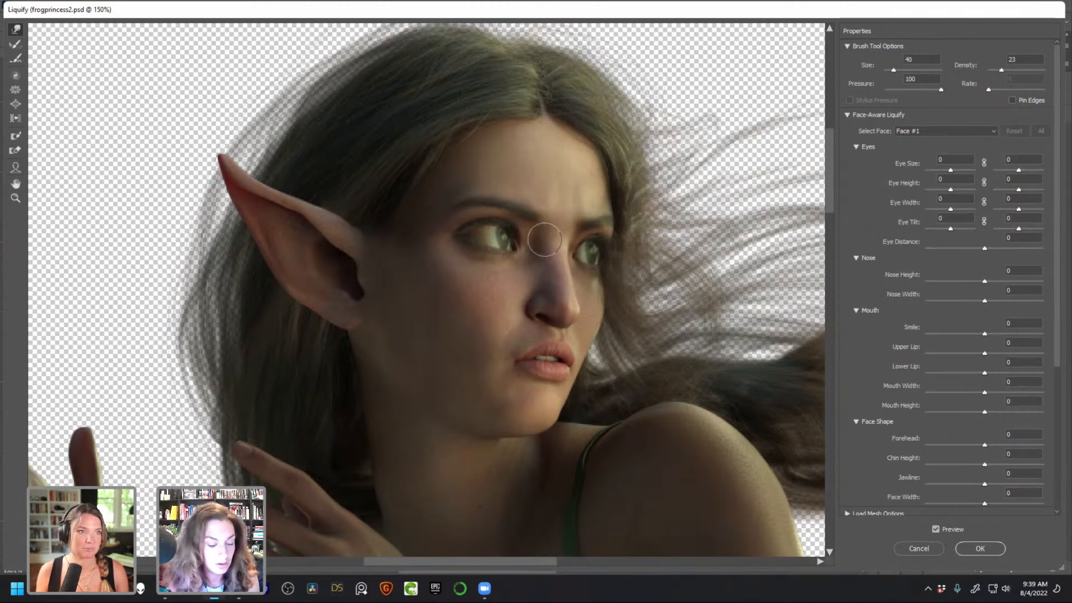
key(bracketright)
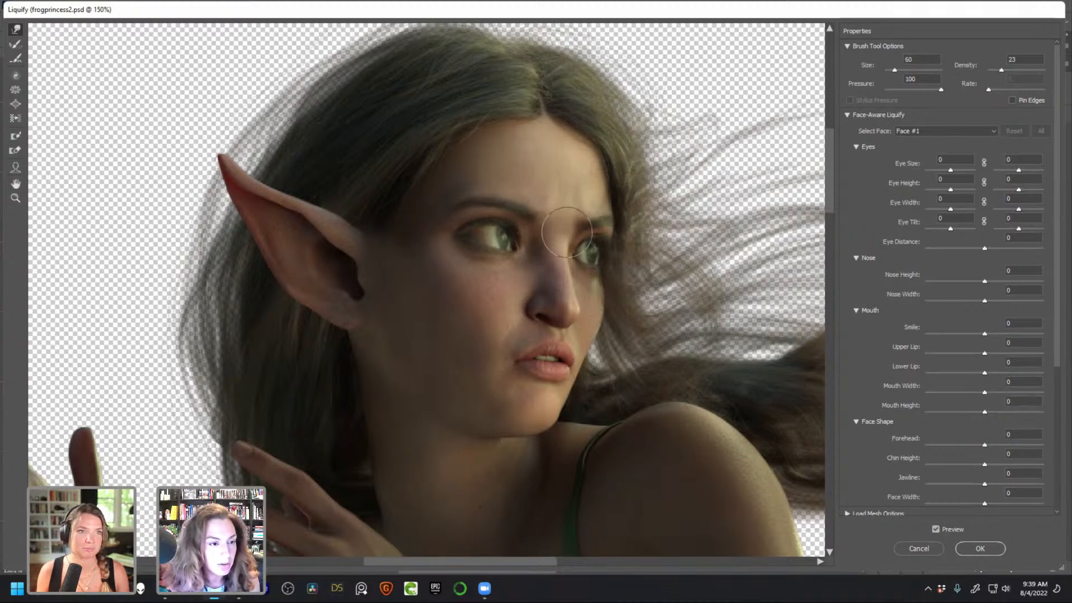
key(bracketleft)
key(bracketleft)
key(bracketleft)
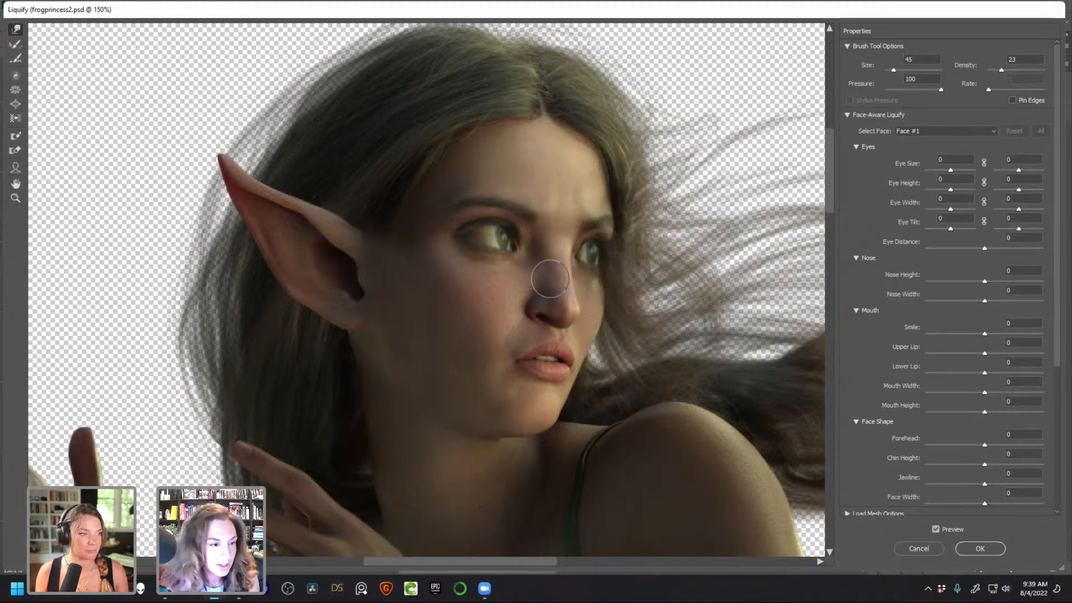
Flare the nostril and flatten the nose tip with warp strokes, using brush sizes 70, 20 and 35
key(bracketright)
key(bracketright)
key(bracketright)
key(bracketright)
key(bracketright)
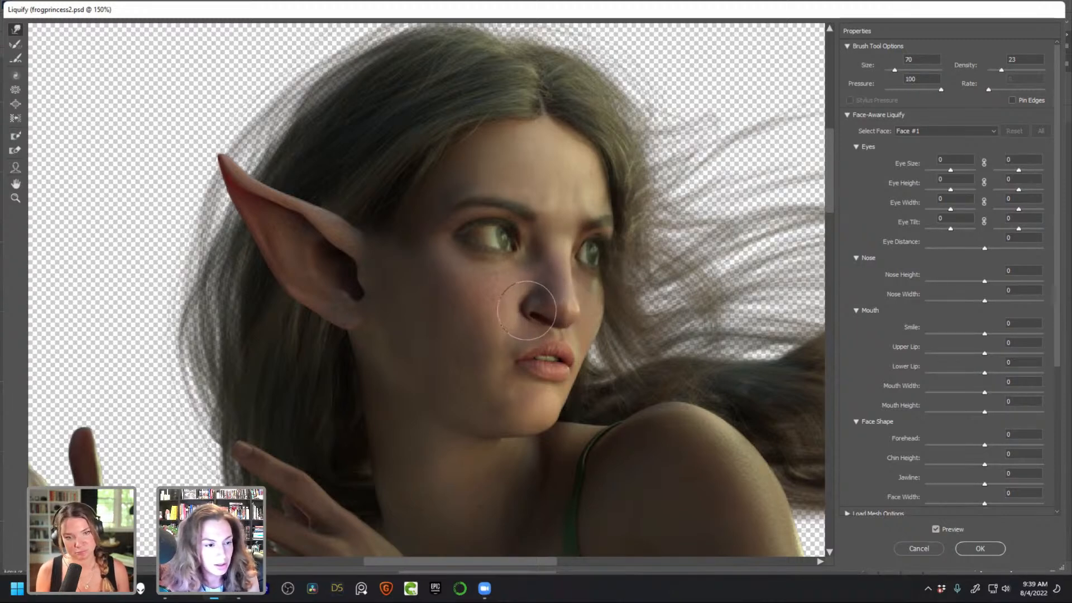
key(bracketleft)
key(bracketleft)
key(bracketleft)
key(bracketleft)
key(bracketleft)
key(bracketleft)
key(bracketleft)
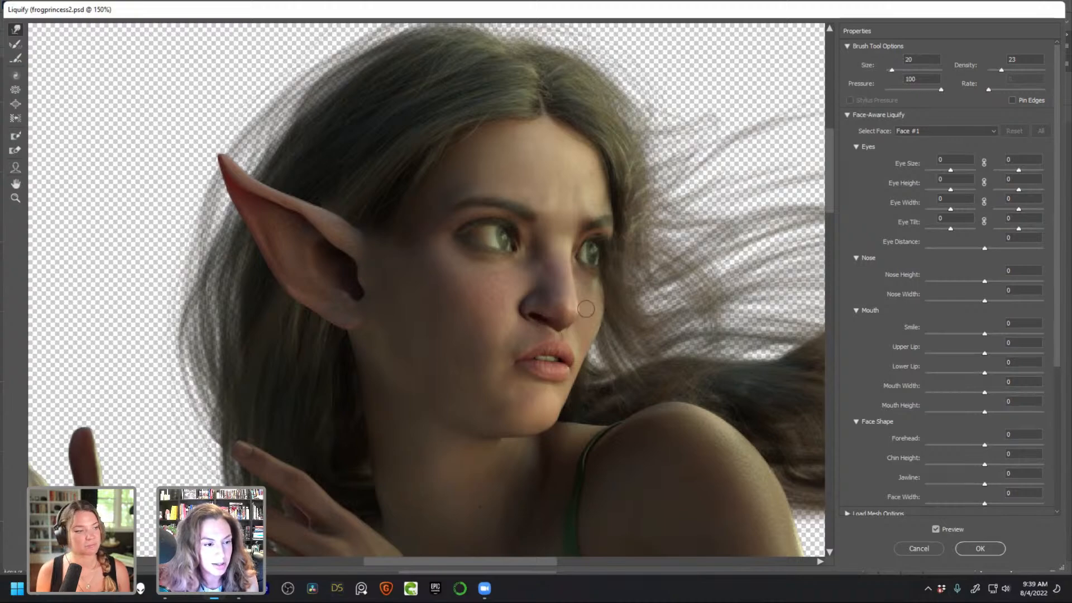
key(bracketright)
key(bracketright)
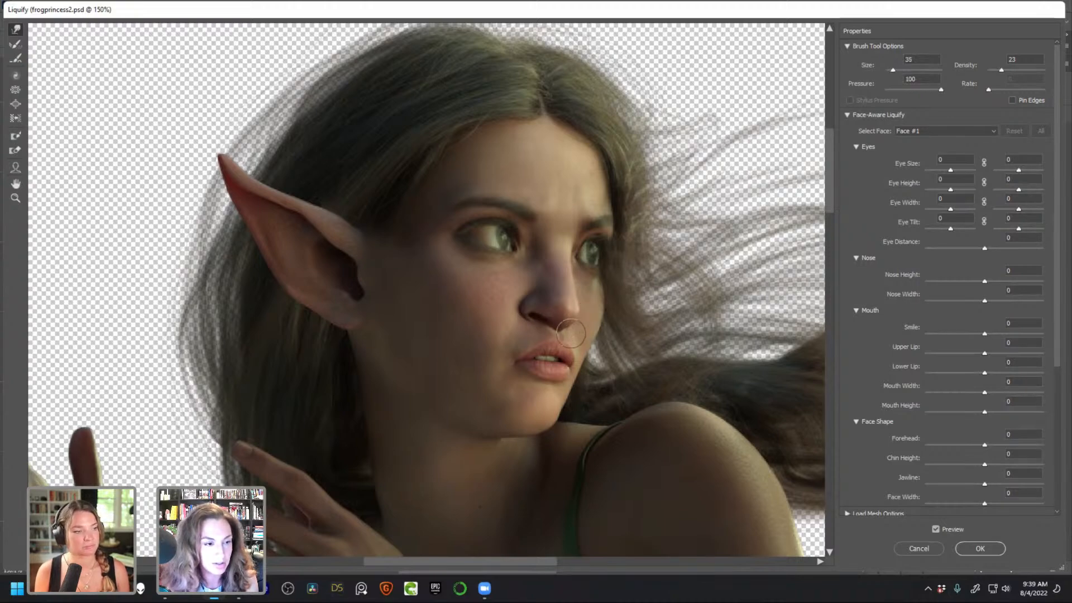
Enlarge the warp brush to size 250 for the mouth and chin area, with the whole head in view
key(ctrl+minus)
key(ctrl+plus)
key(bracketright)
key(bracketright)
key(bracketright)
key(bracketright)
key(bracketright)
key(bracketright)
key(bracketright)
key(bracketright)
key(bracketright)
key(bracketright)
key(bracketright)
key(bracketright)
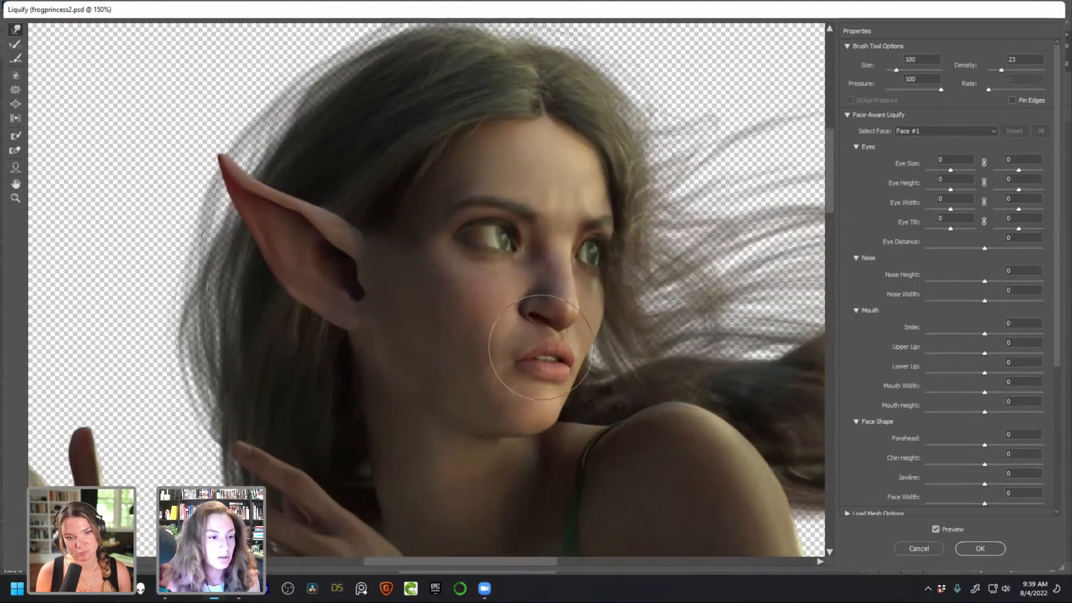
key(ctrl+minus)
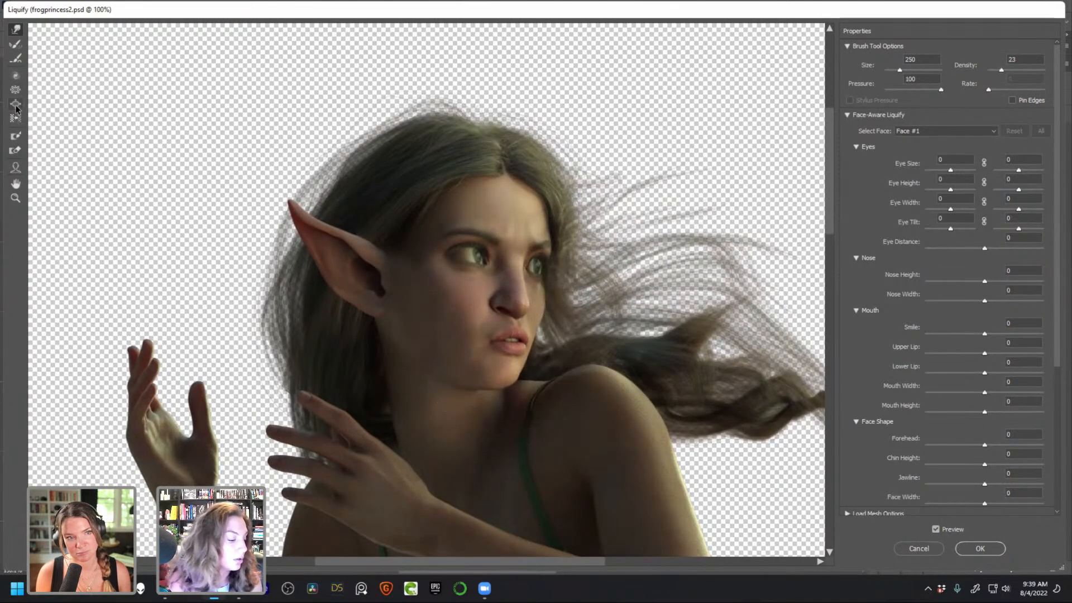
Freeze the shoulder and upper arm with the Freeze Mask tool at brush size 100, and return to Forward Warp
click(16, 136)
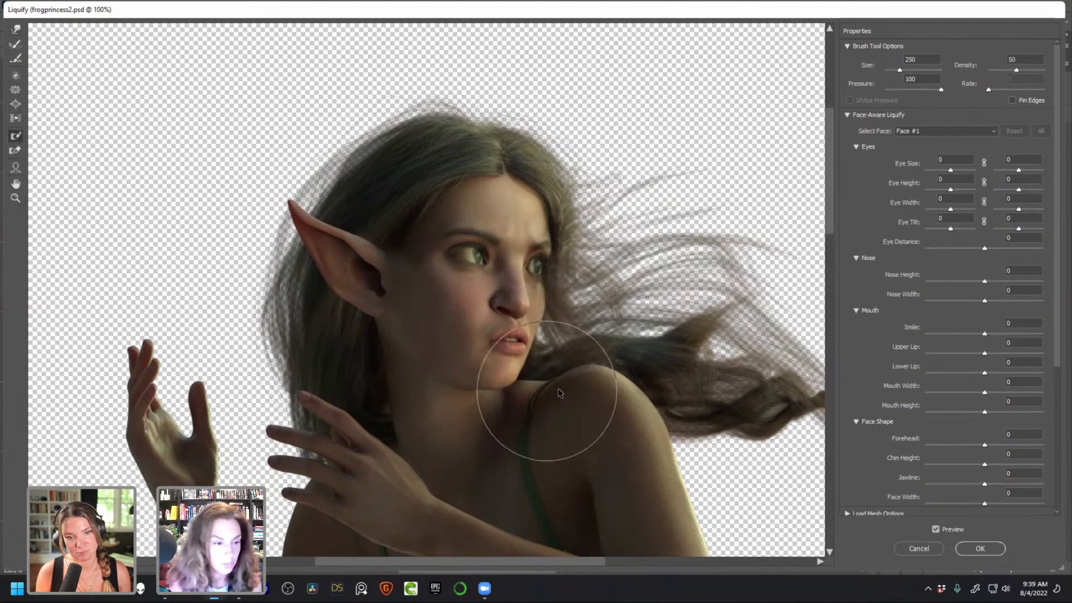
key(bracketleft)
key(bracketleft)
key(bracketleft)
key(bracketleft)
key(bracketleft)
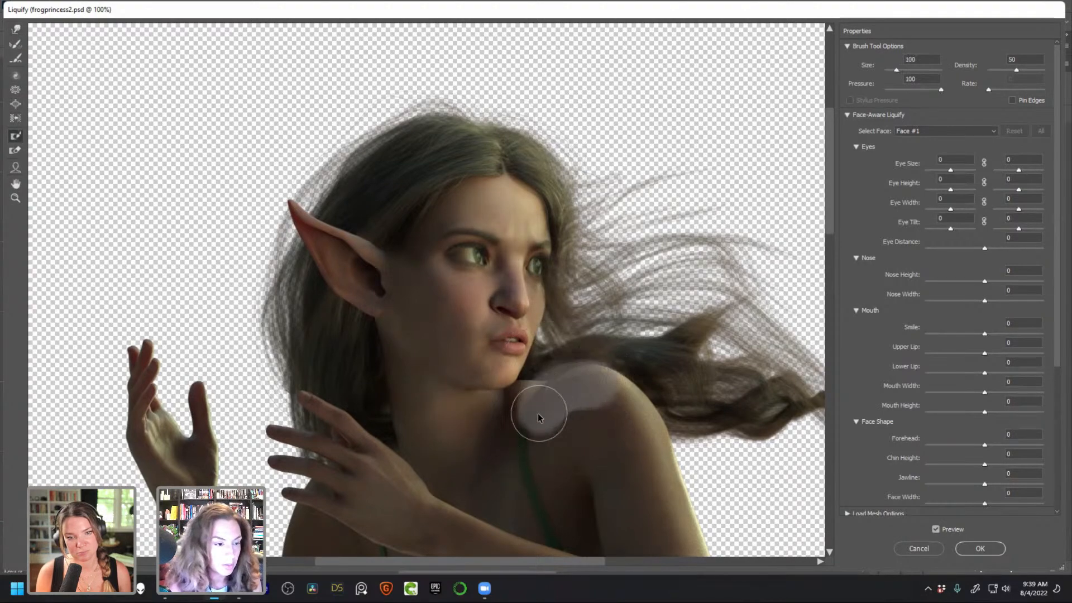
mouse_move(542, 478)
mouse_down()
mouse_move(608, 377)
mouse_move(669, 462)
mouse_move(594, 420)
mouse_move(653, 468)
mouse_move(522, 474)
mouse_move(559, 491)
mouse_move(648, 415)
mouse_up()
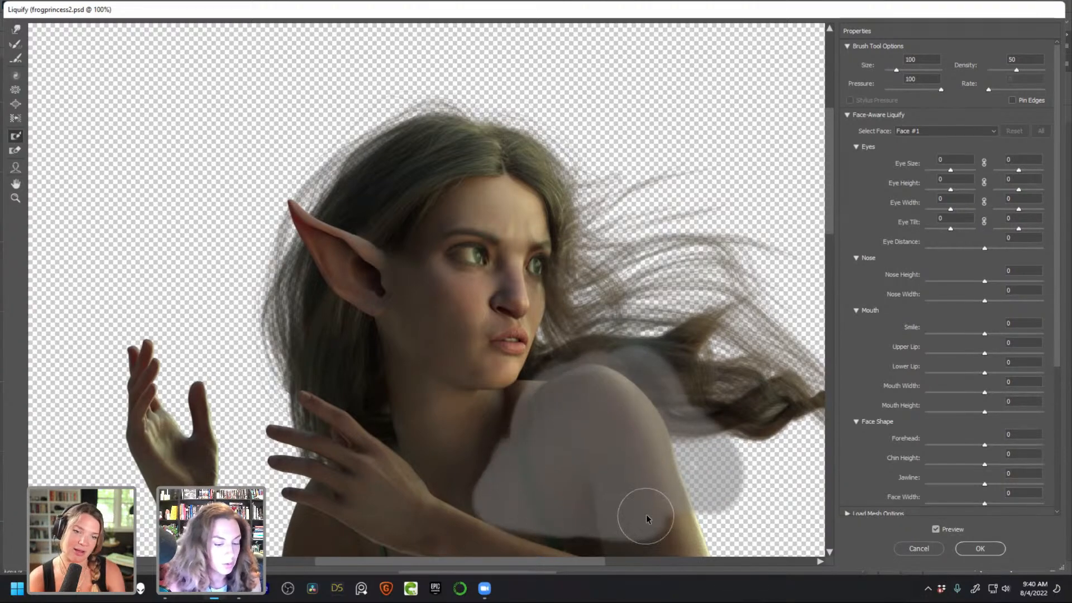
click(16, 30)
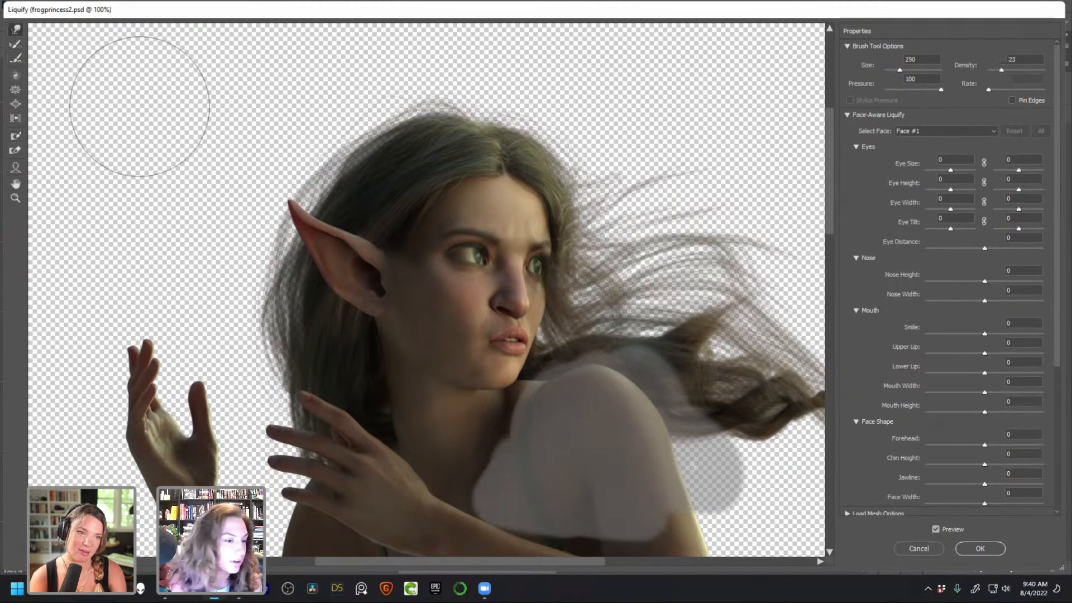
Try stretching the mouth and chin toward the frozen shoulder with the size 250 warp brush, and undo the stretch
drag(479, 354, 641, 397)
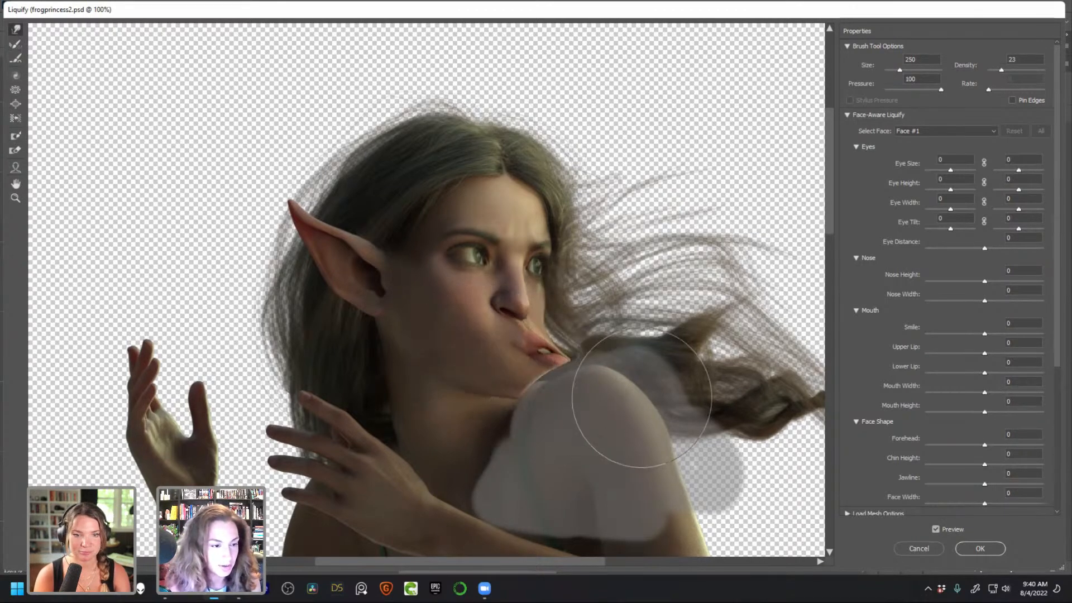
key(ctrl+z)
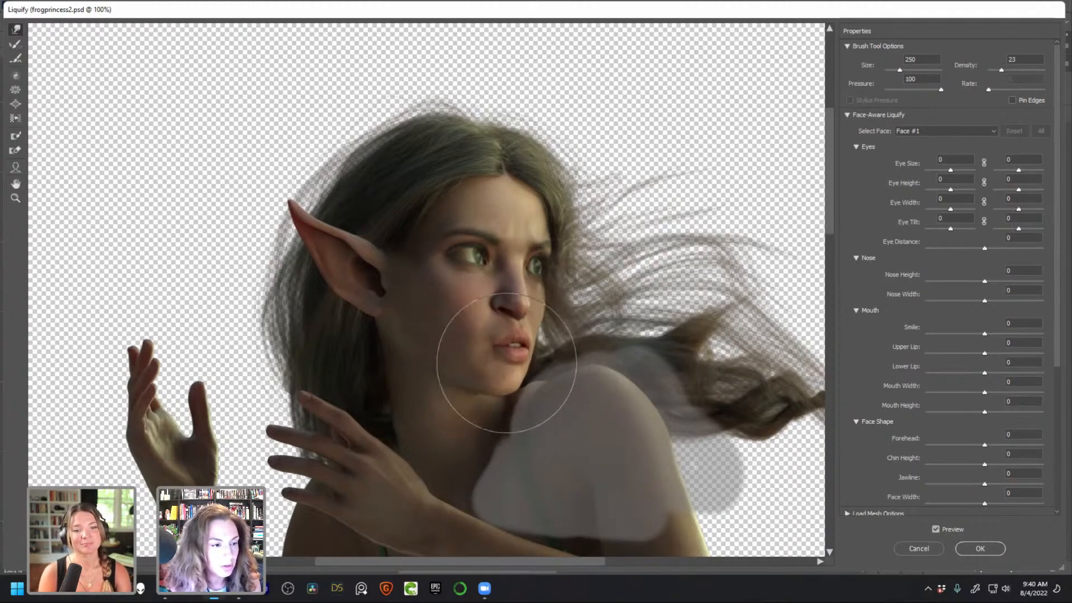
Lower the mouth and chin and reshape the nose with warp strokes, reducing the brush from size 250 to 80
key(bracketleft)
key(bracketleft)
key(bracketleft)
key(bracketleft)
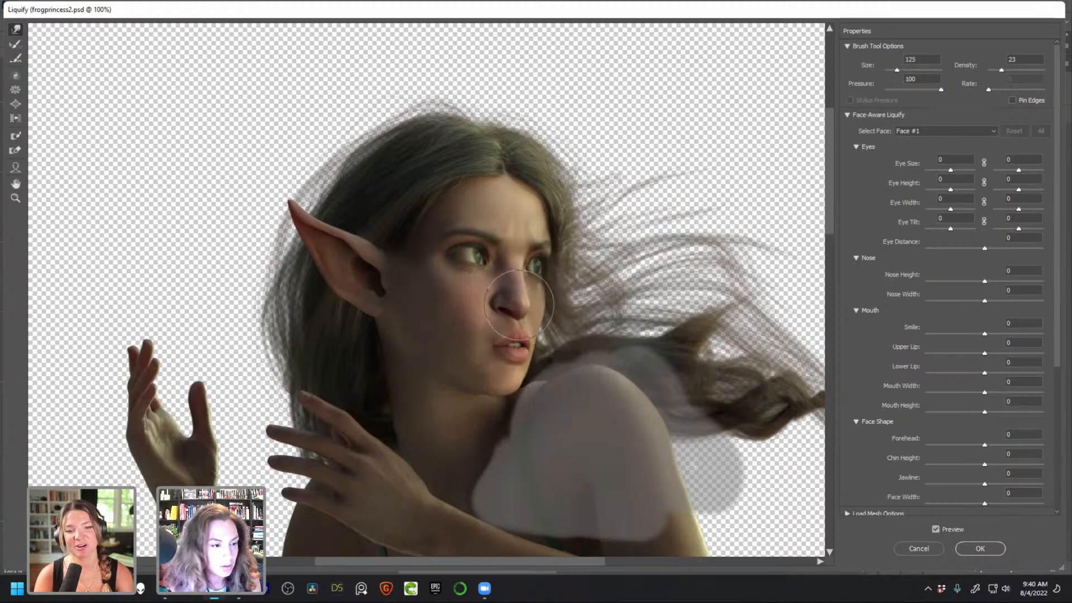
key(bracketleft)
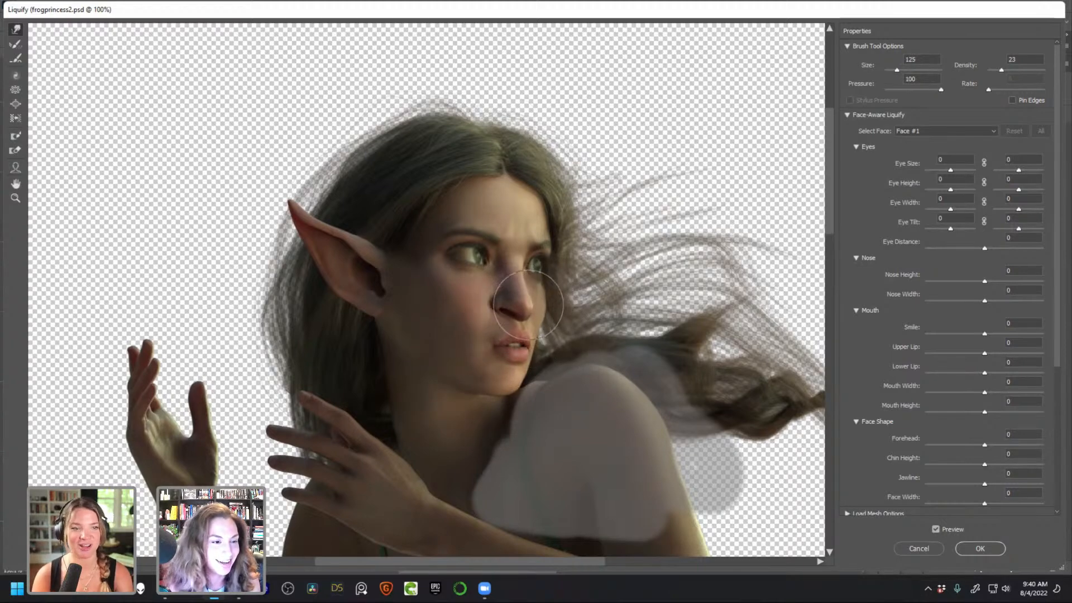
key(bracketleft)
key(bracketleft)
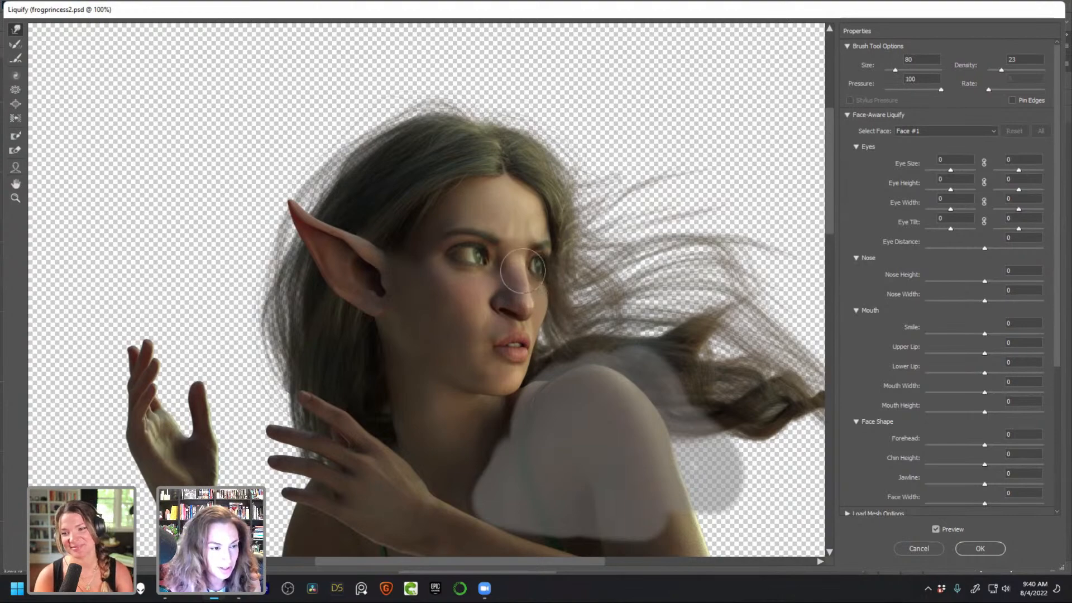
Refine the nose bridge, tip and nostril with small warp strokes, reducing the brush to size 40
key(bracketleft)
key(bracketleft)
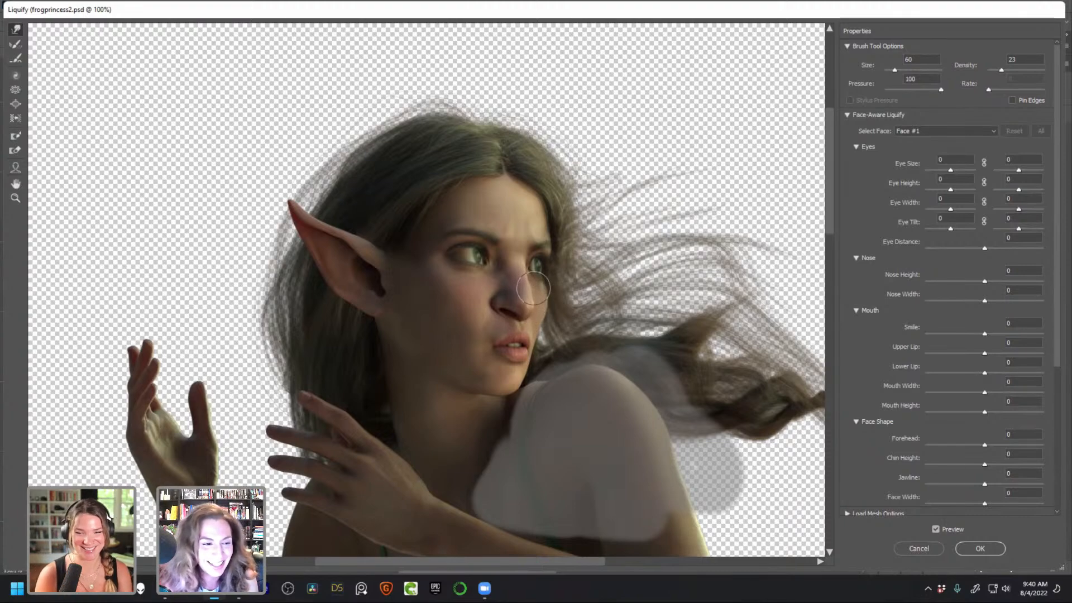
key(bracketleft)
key(bracketleft)
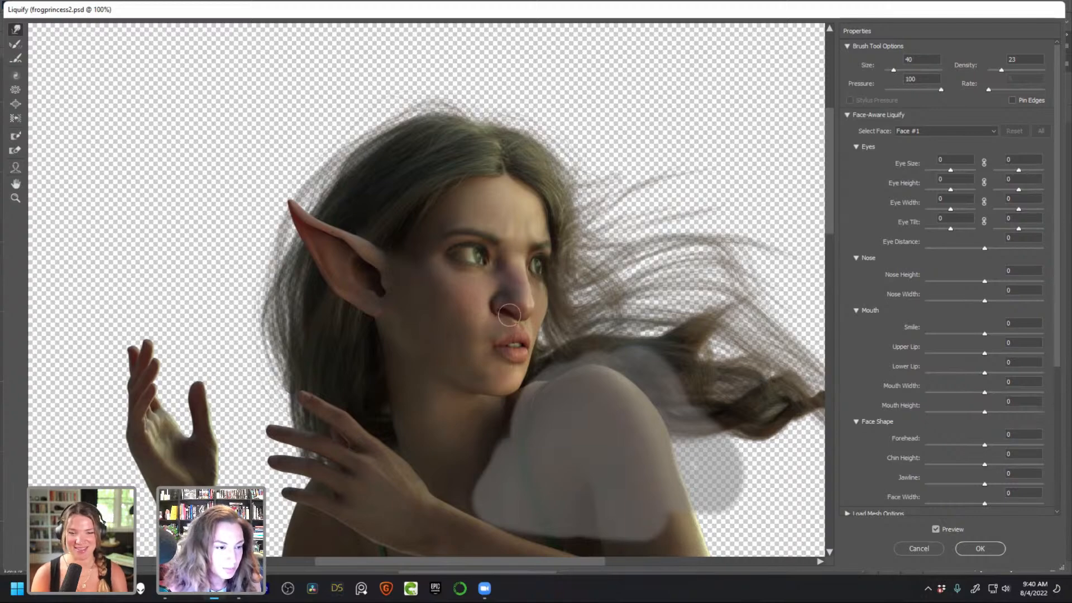
Adjust the nose and the far cheek beside it with warp strokes, enlarging the brush to size 90 and reducing it to 70
key(ctrl+minus)
drag(539, 360, 619, 343)
scroll(600, 263, up, 1)
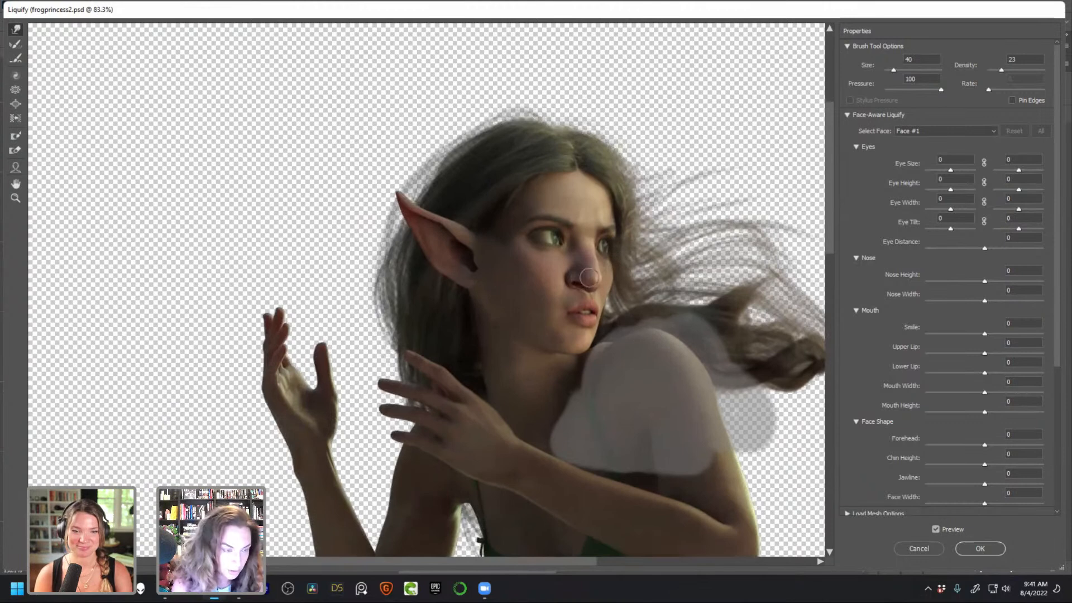
key(bracketright)
key(bracketright)
key(bracketright)
key(bracketright)
key(bracketright)
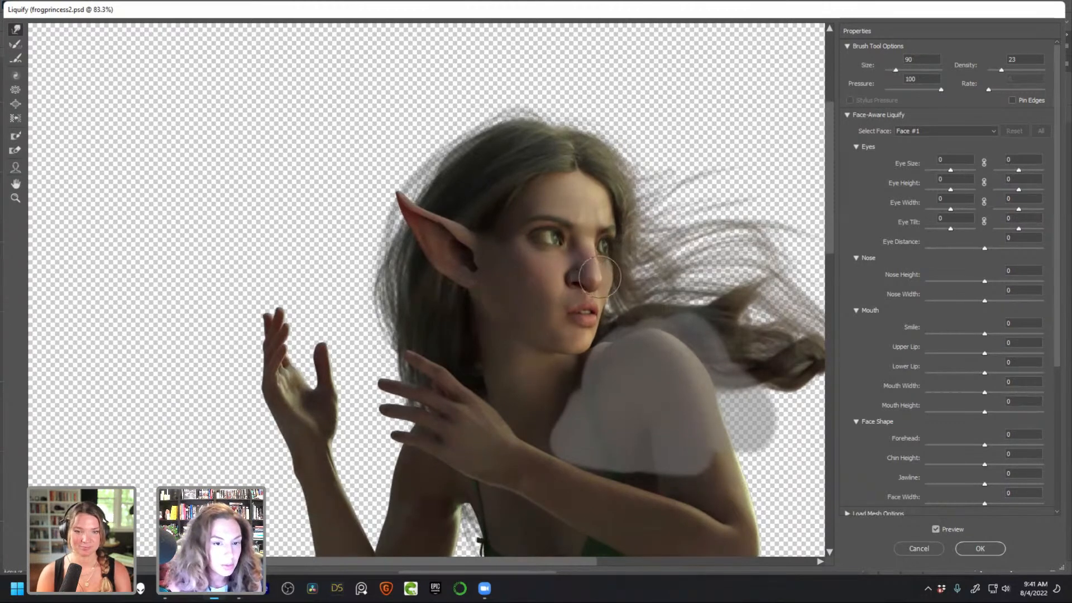
key(bracketleft)
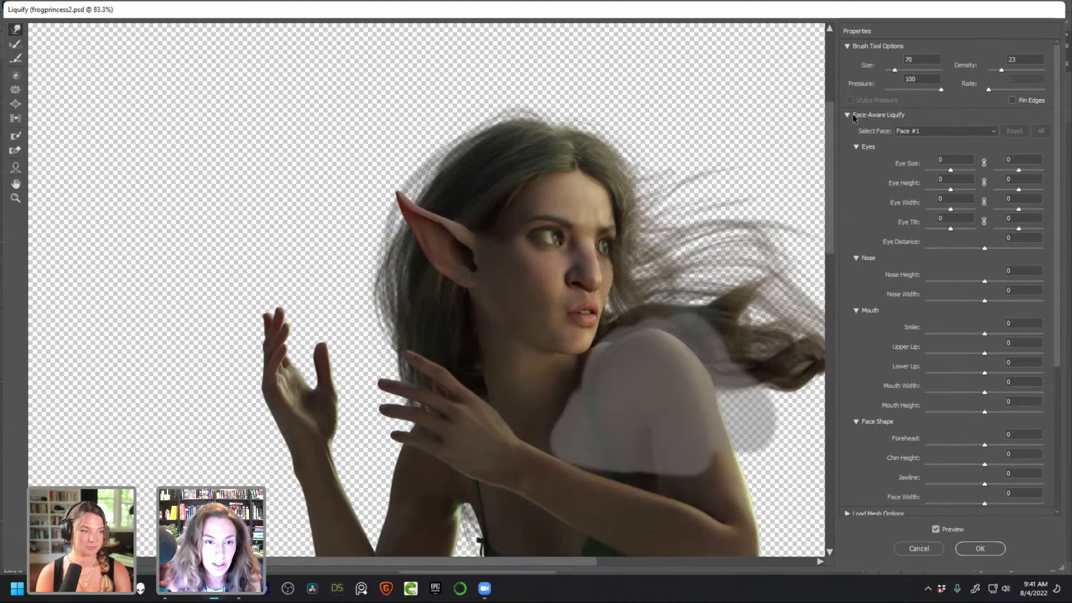
Set the face-aware Eye Size to -10 for the left eye and 13 for the right eye
click(951, 173)
mouse_move(963, 173)
mouse_down()
mouse_move(979, 173)
mouse_move(929, 170)
mouse_move(947, 168)
mouse_up()
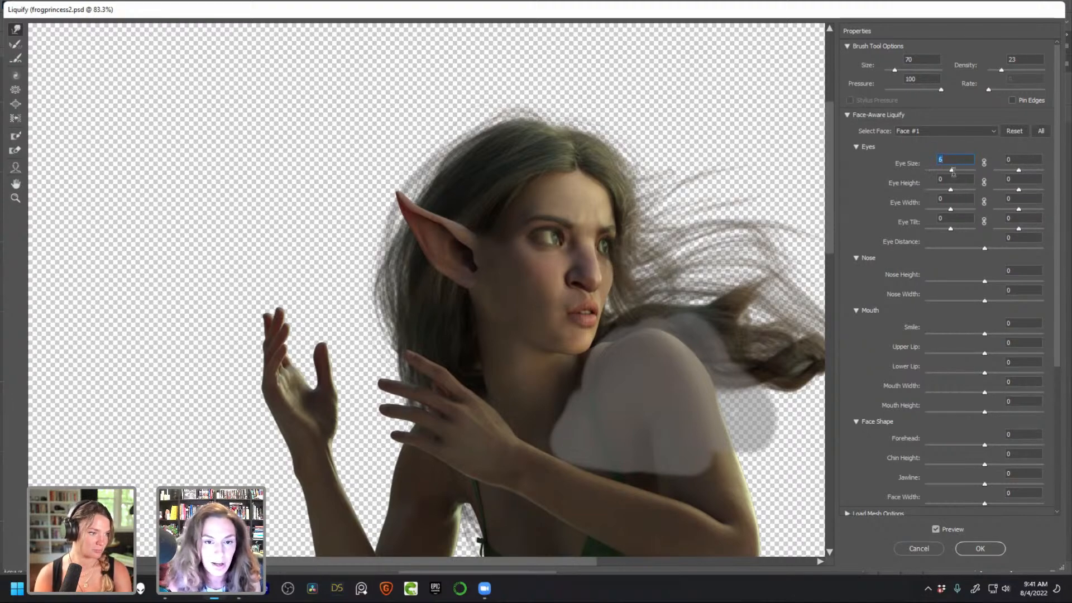
click(1023, 171)
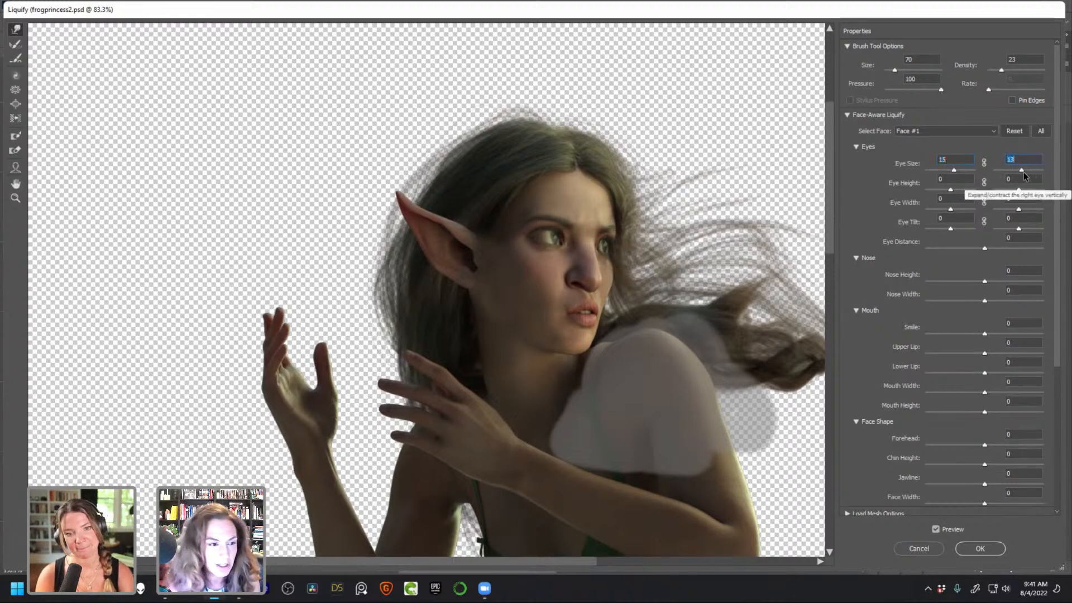
drag(954, 173, 951, 173)
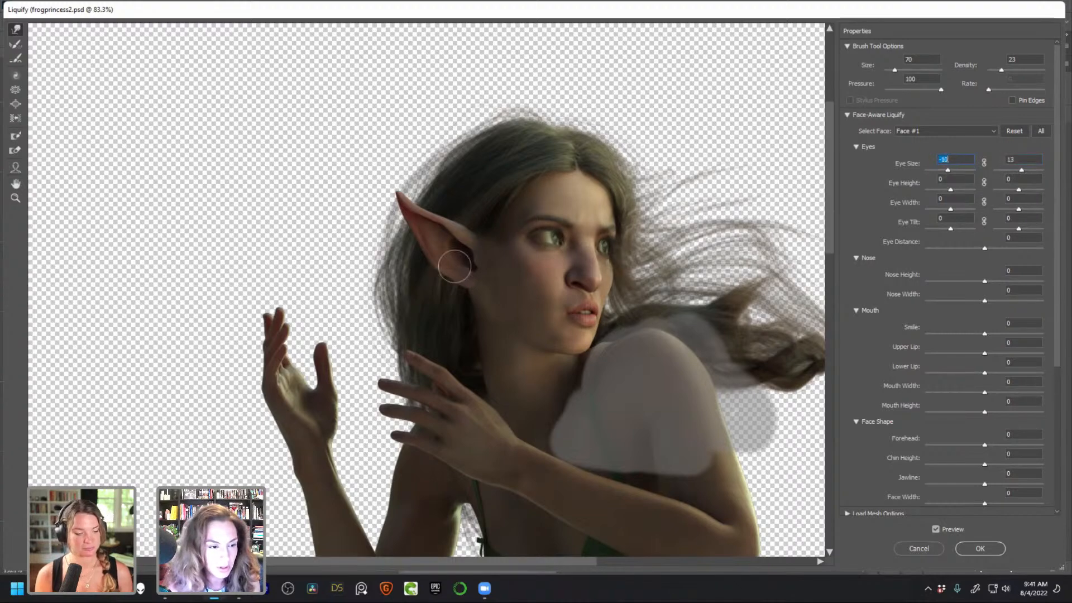
Set the face-aware Eye Tilt to 33 for the left eye and 45 for the right eye
key(bracketright)
drag(950, 228, 954, 229)
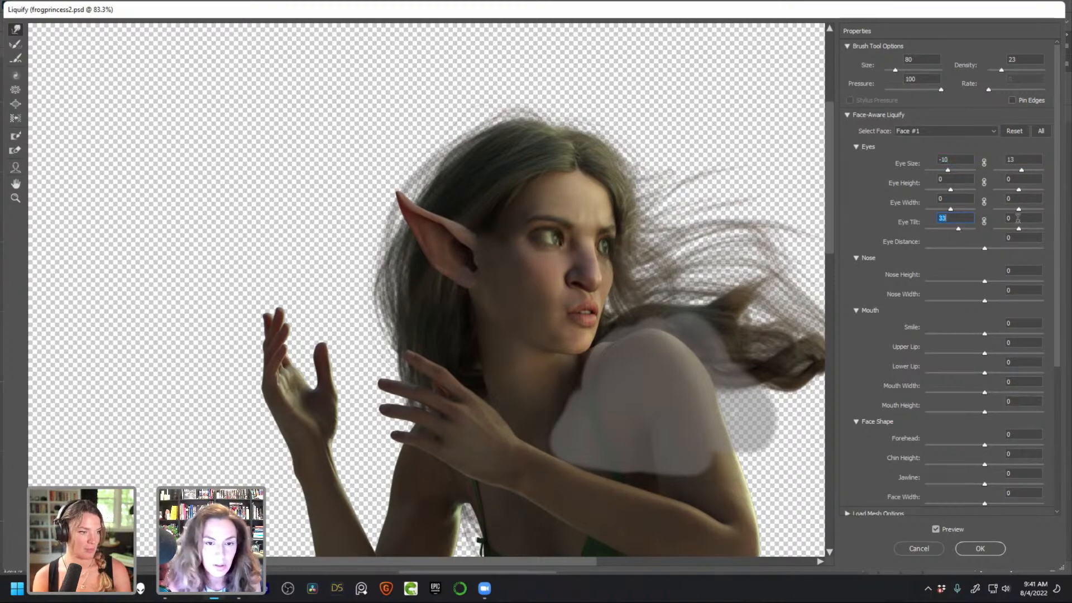
drag(1019, 228, 1023, 229)
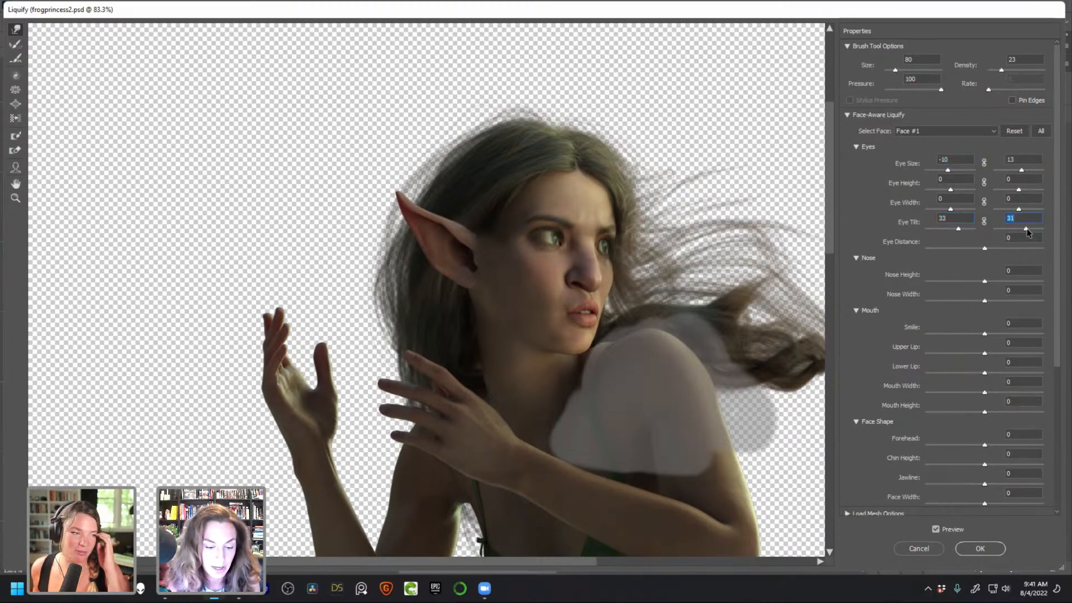
drag(1032, 229, 1029, 228)
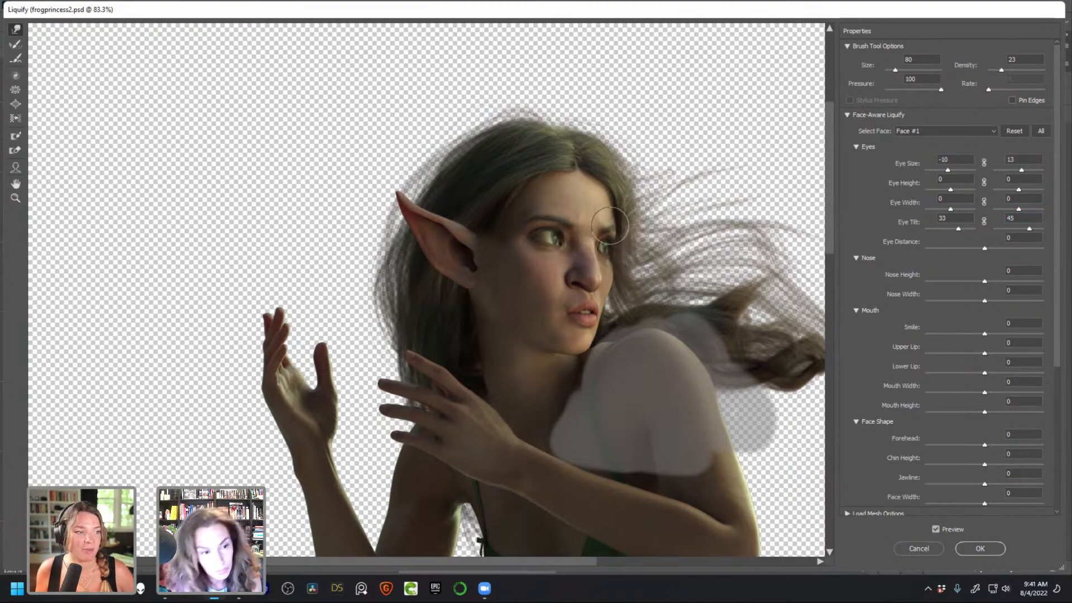
Push the inner eyebrows upward into a worried expression with warp strokes, reducing the brush to size 45
key(bracketleft)
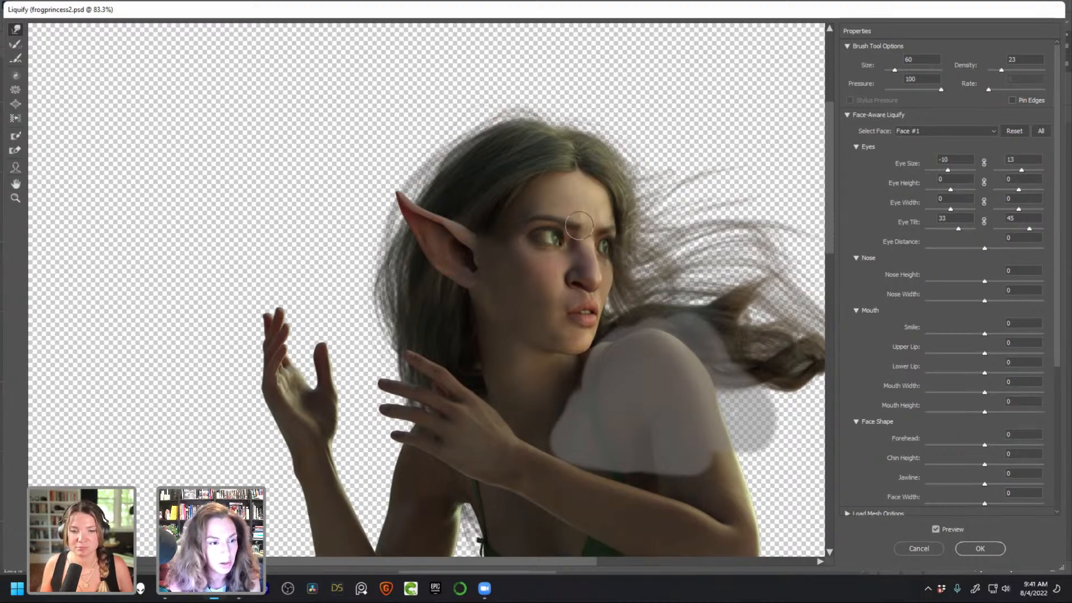
key(bracketleft)
key(bracketleft)
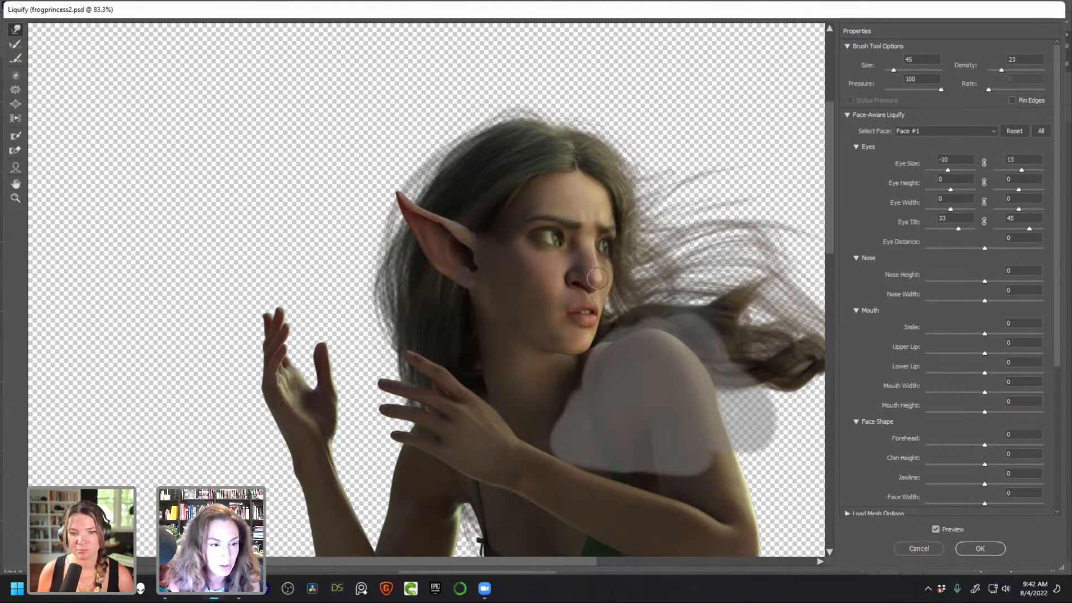
Reshape the lips and mouth corner with warp strokes, using the brush at size 80 and reducing it to 50
key(bracketright)
key(bracketright)
key(bracketright)
key(bracketright)
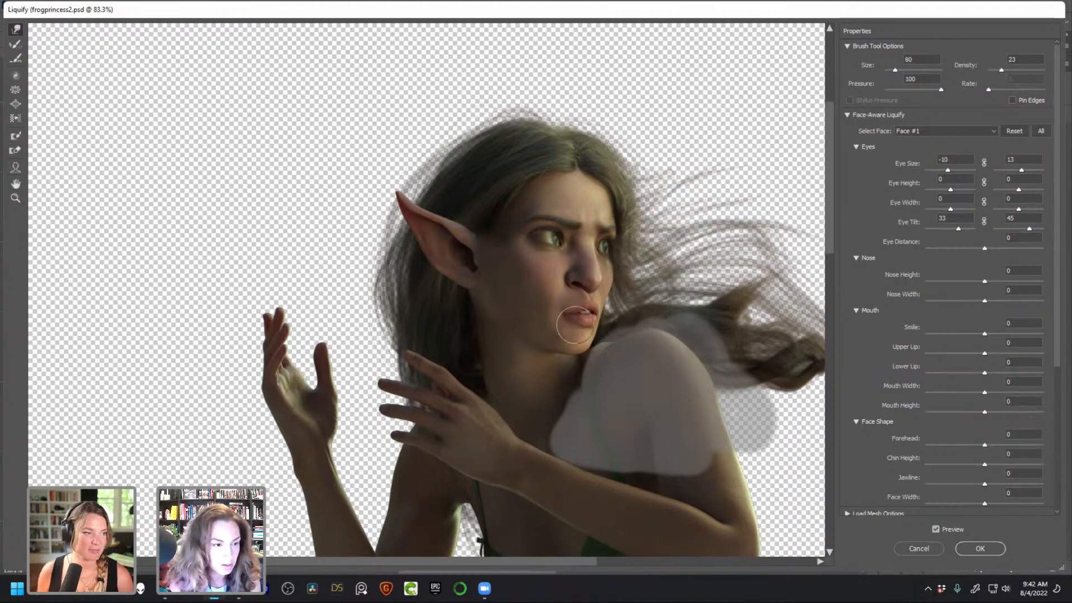
key(bracketleft)
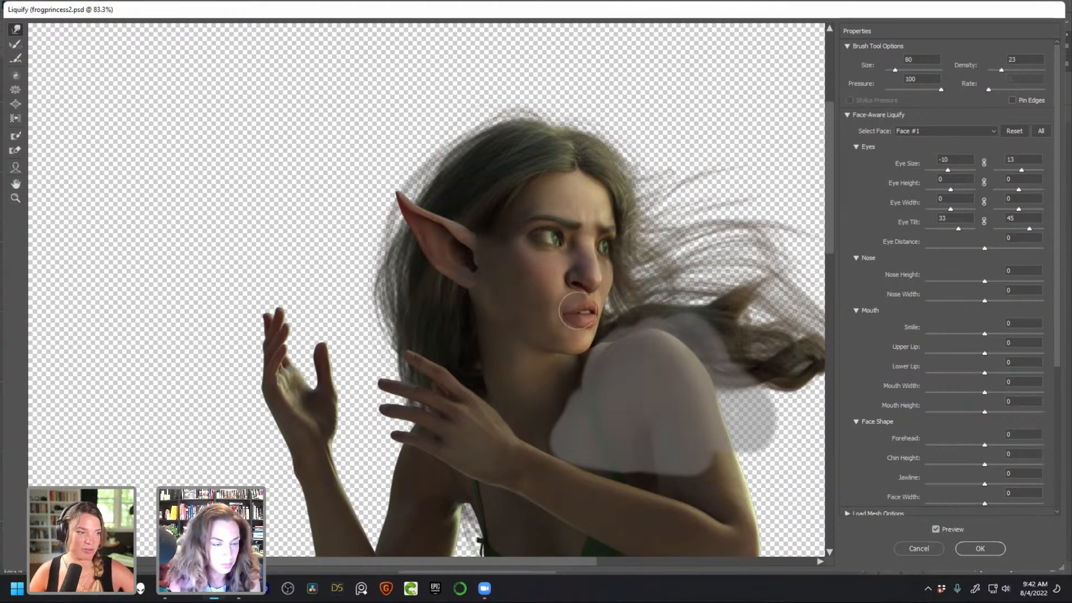
key(bracketleft)
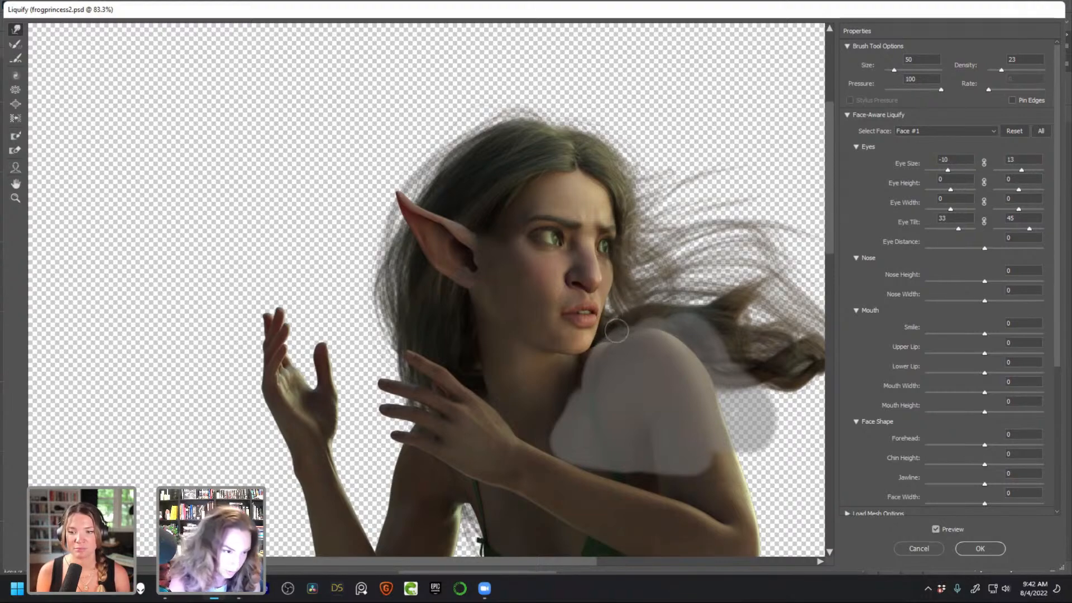
Refine the brows and facial features with warp strokes at brush sizes 80 and 50, and apply the Liquify changes
scroll(585, 341, up, 2)
mouse_move(627, 397)
mouse_down()
mouse_move(548, 316)
mouse_move(590, 342)
mouse_up()
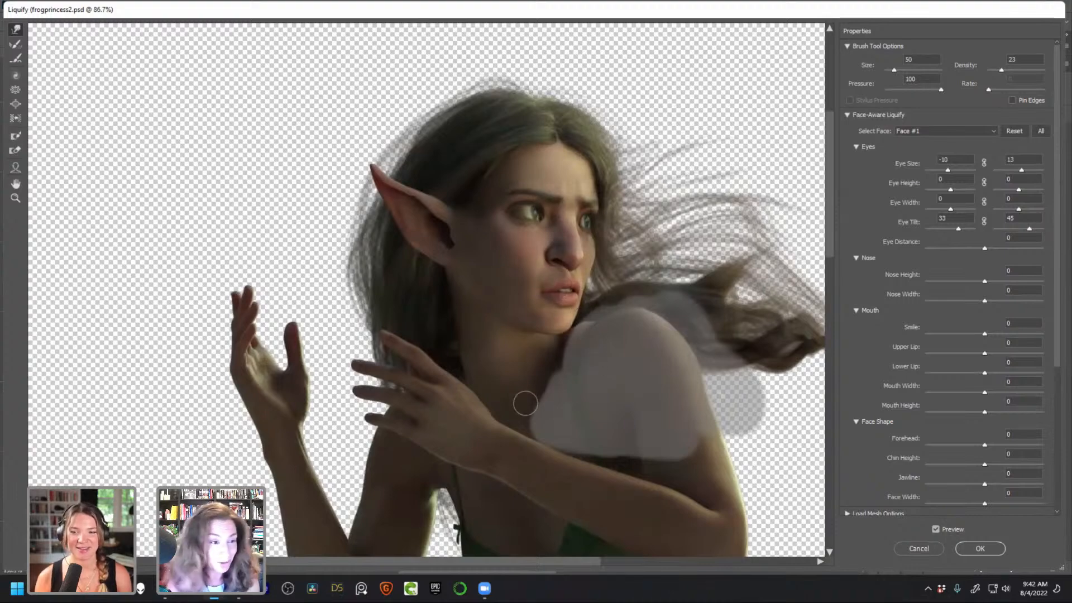
key(bracketright)
key(bracketright)
key(bracketright)
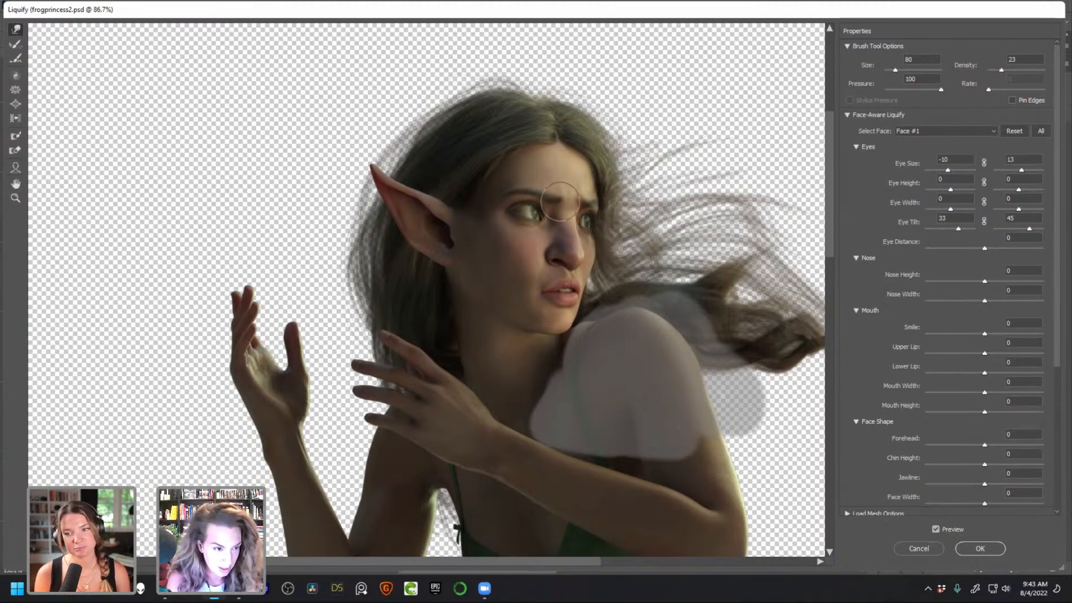
key(bracketleft)
key(bracketleft)
key(bracketleft)
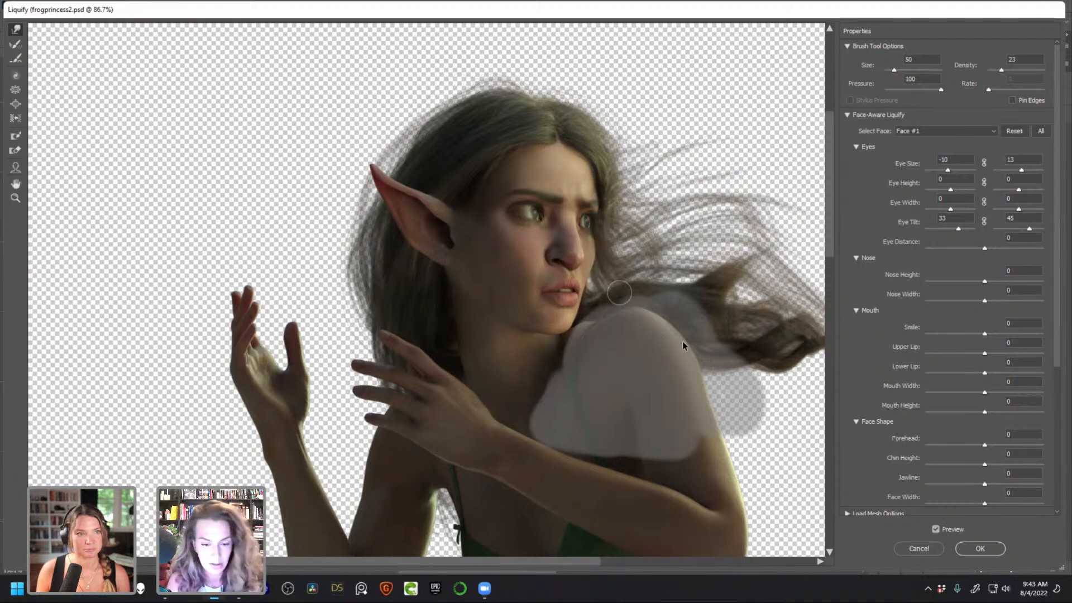
click(970, 552)
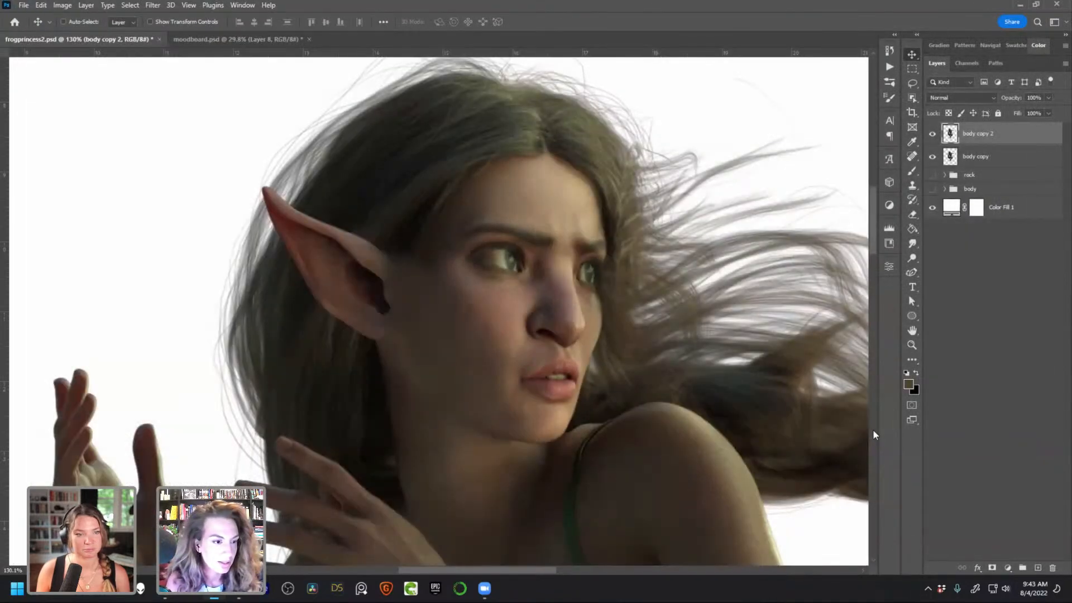
Add a new layer clipped to body copy 2 and set its blend mode to Screen
scroll(549, 365, up, 1)
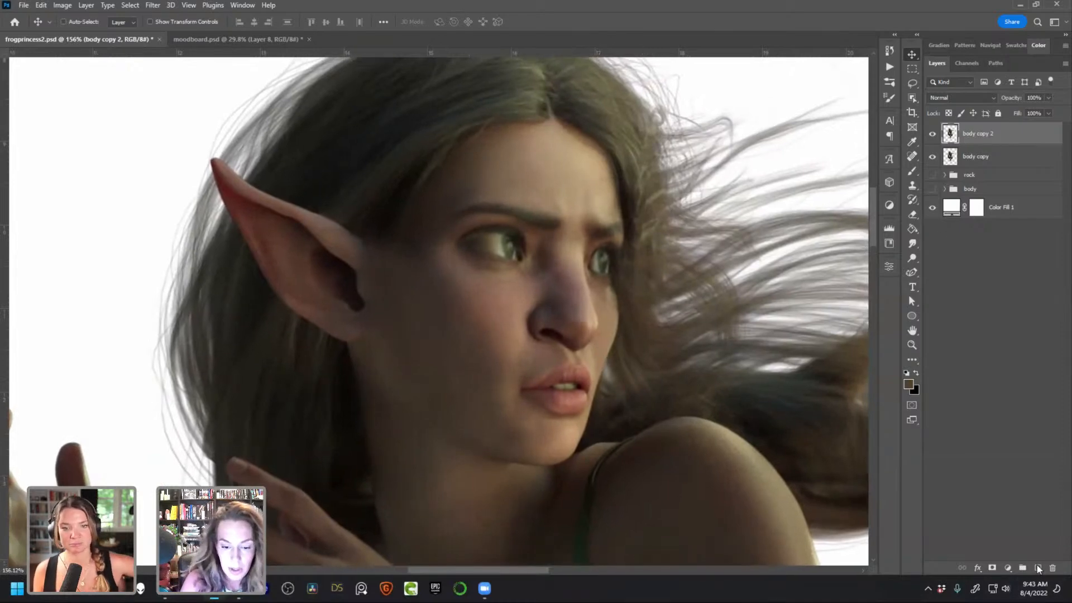
click(1037, 568)
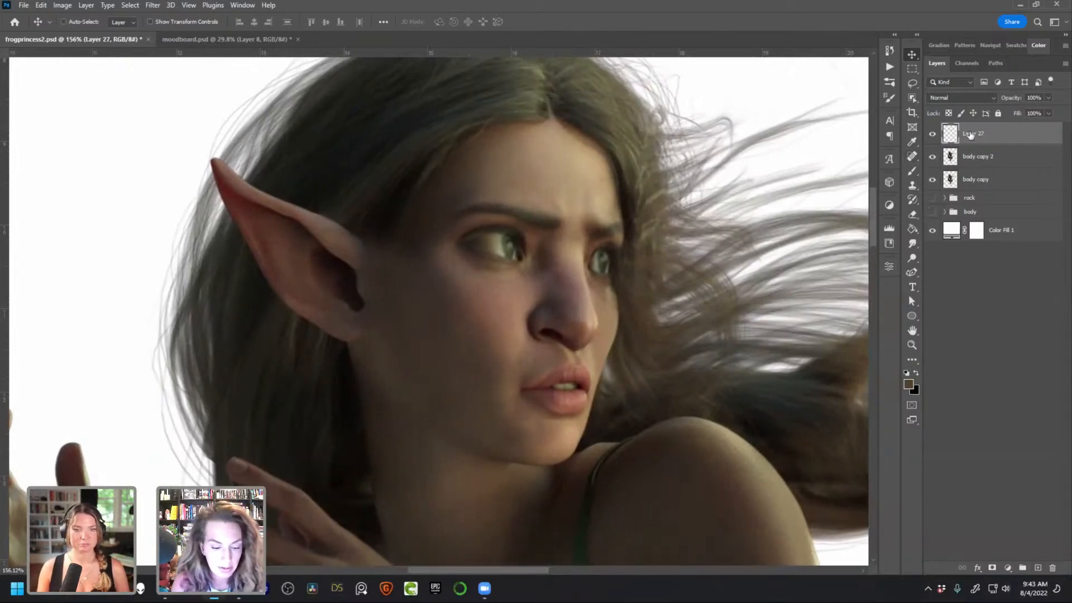
right_click(994, 145)
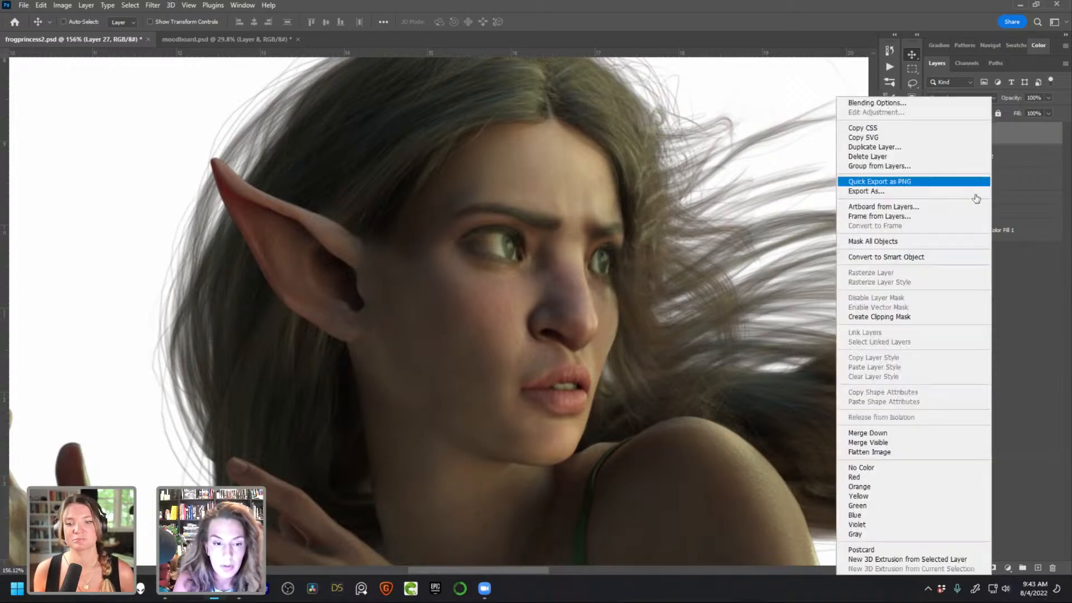
click(912, 316)
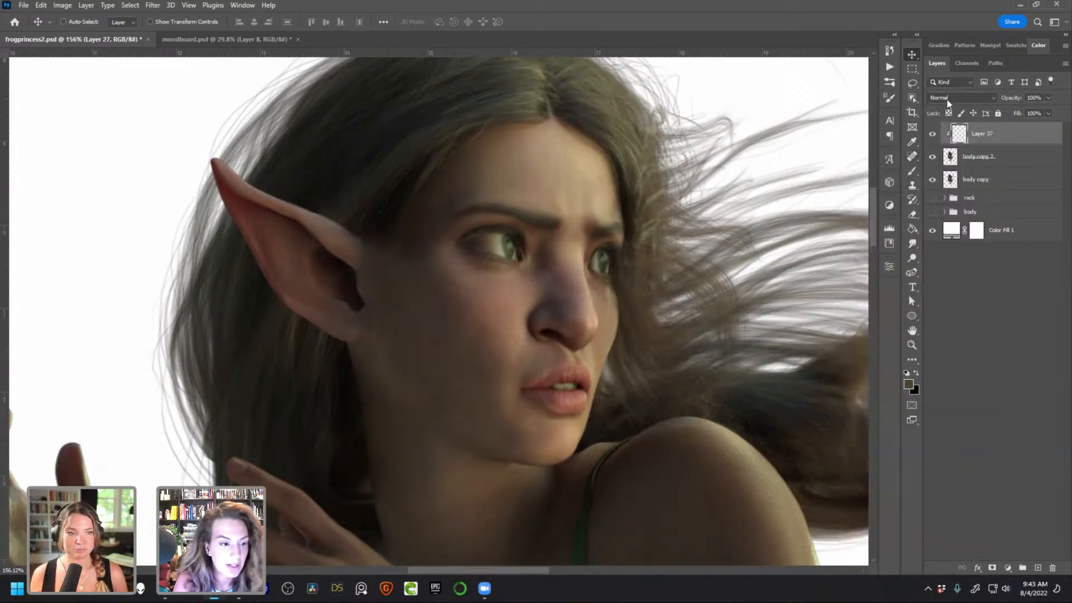
click(949, 97)
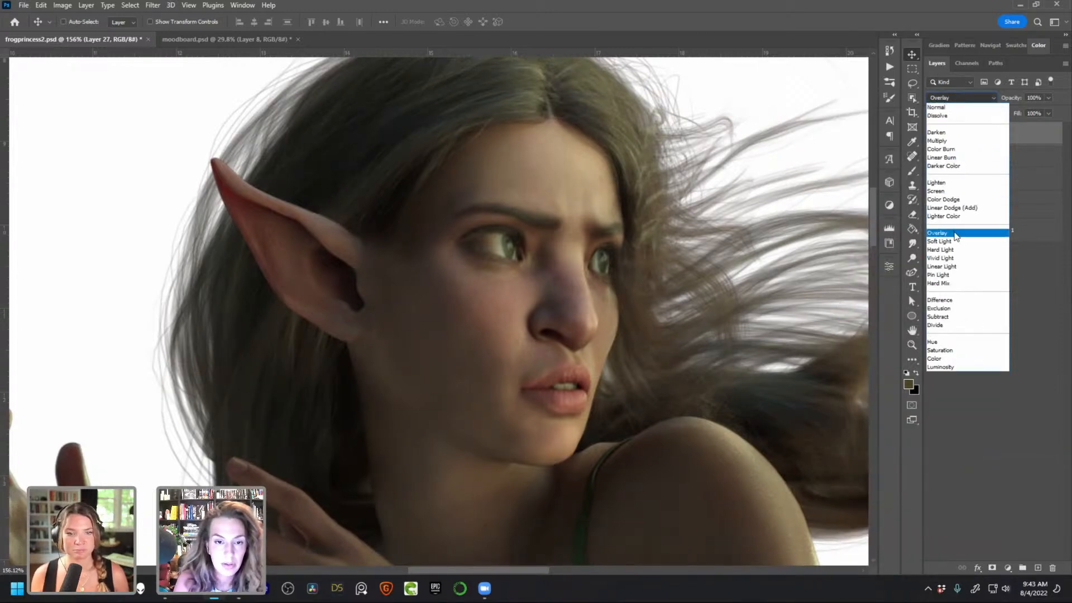
click(958, 190)
Set up the Clone Stamp with a smaller brush and 17% flow
click(912, 185)
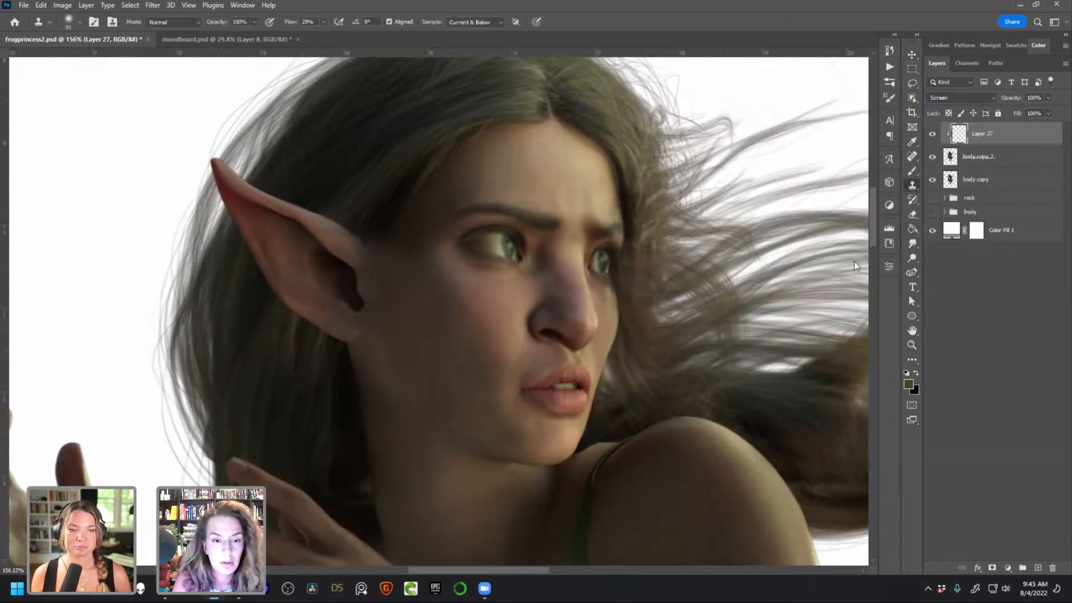
key(bracketleft)
key(bracketleft)
key(bracketleft)
key(bracketleft)
key(bracketleft)
key(Return)
click(325, 22)
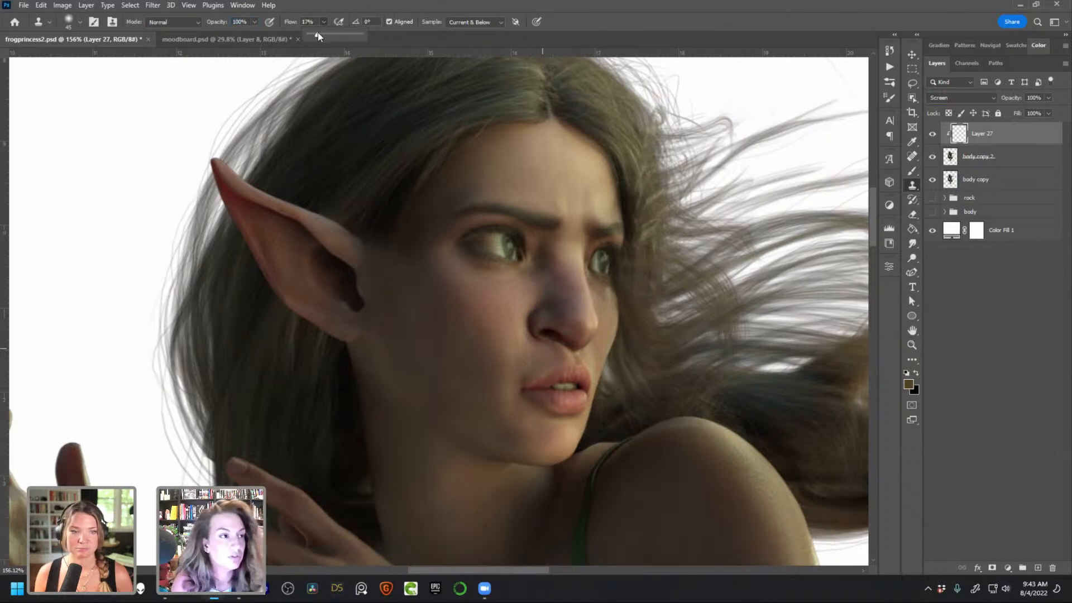
key(bracketleft)
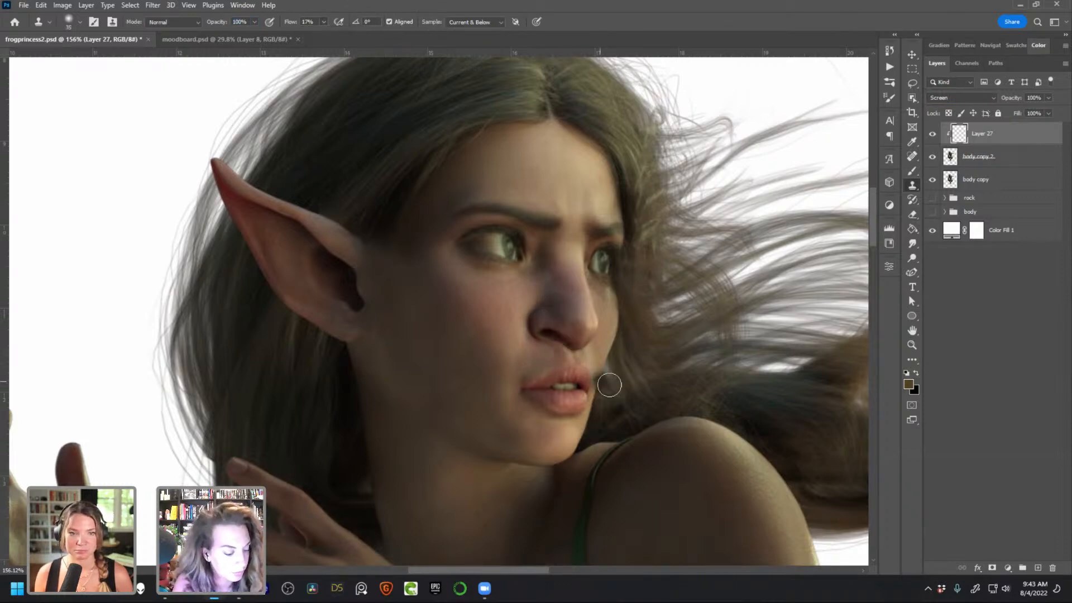
Clone sampled skin over the area between the nose and the upper lip on the clipped Screen layer
scroll(585, 370, up, 1)
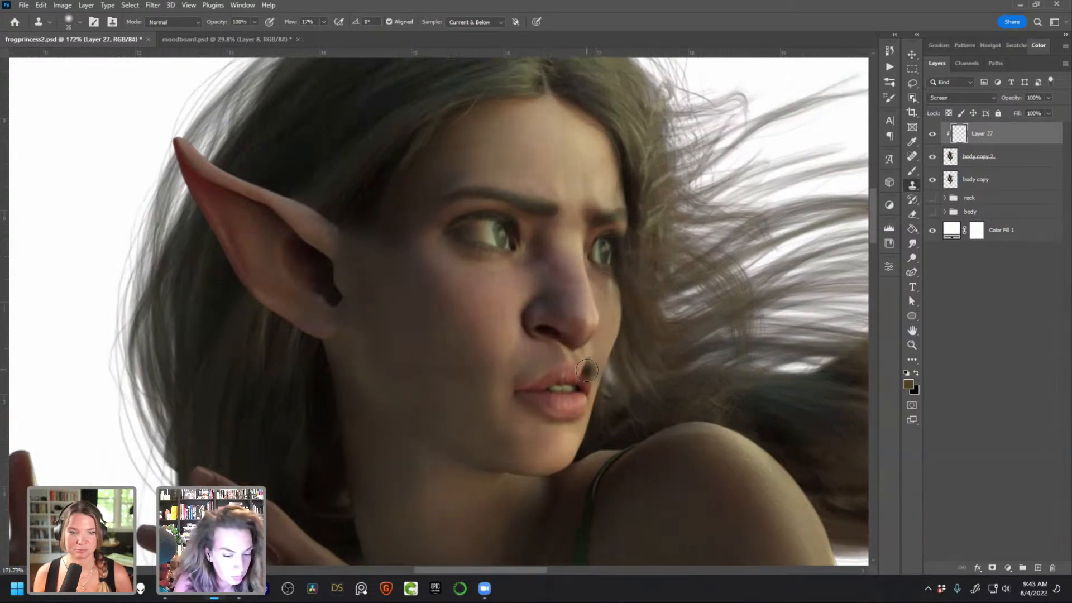
alt+click(553, 349)
drag(562, 343, 568, 350)
alt+click(563, 354)
alt+click(575, 359)
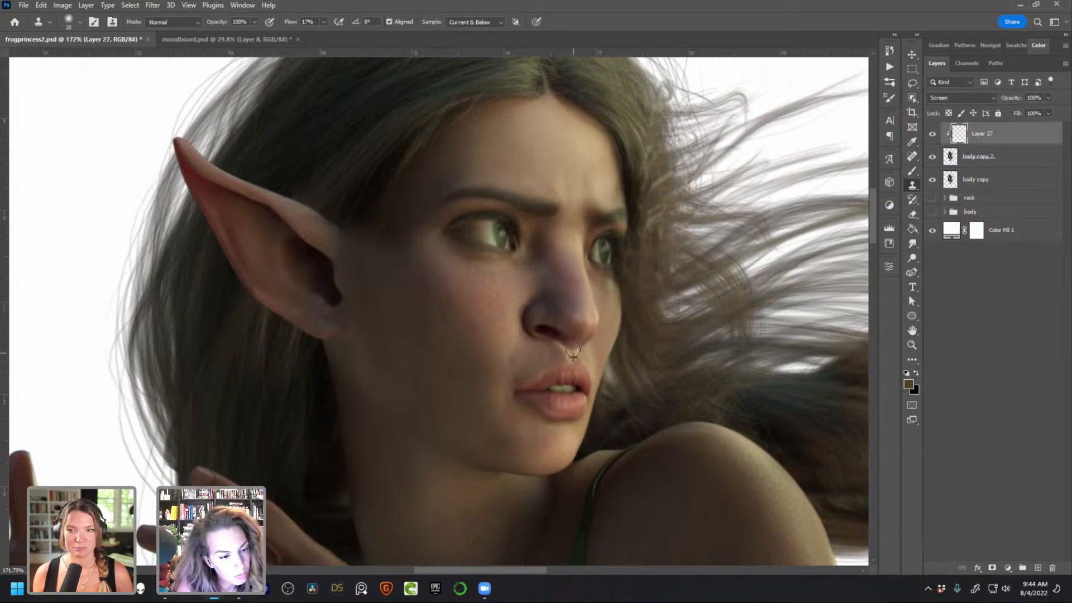
Lower the Clone Stamp flow to 8% and clone over the shadow beneath the nose tip
click(325, 23)
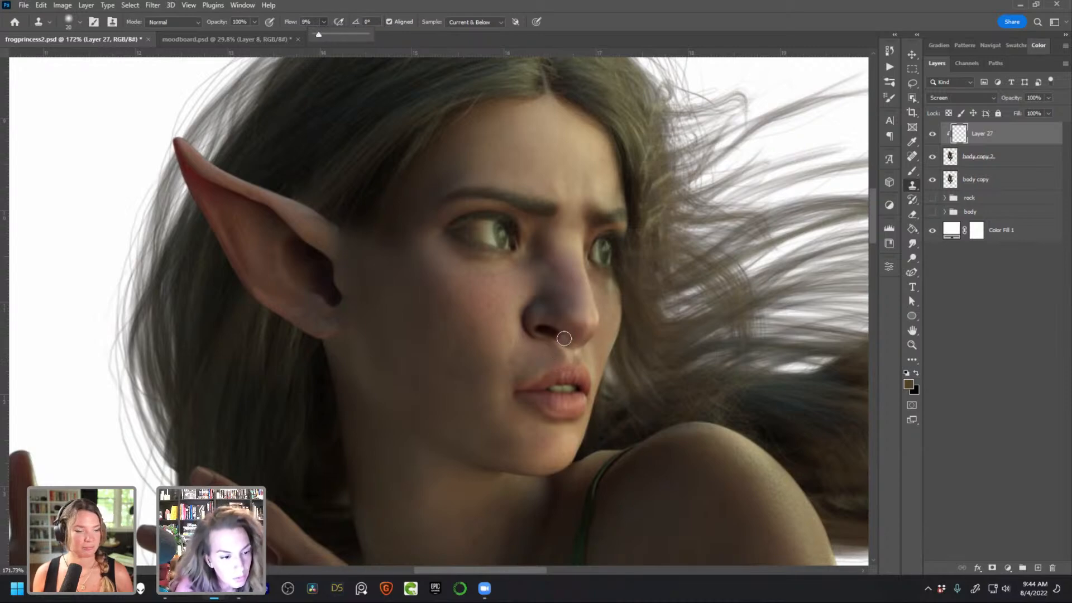
drag(563, 339, 577, 345)
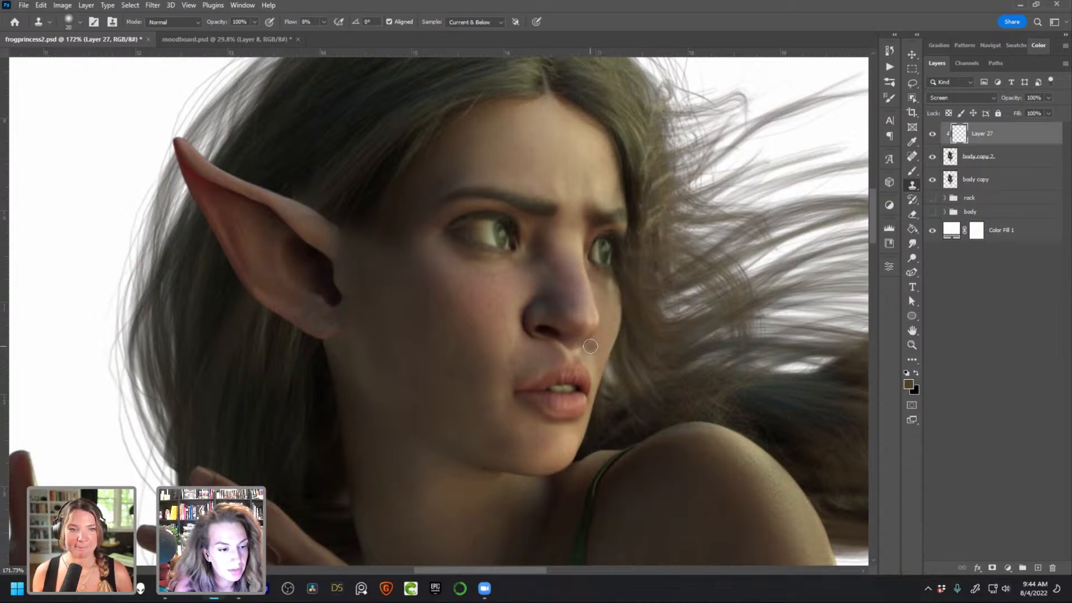
drag(589, 342, 587, 342)
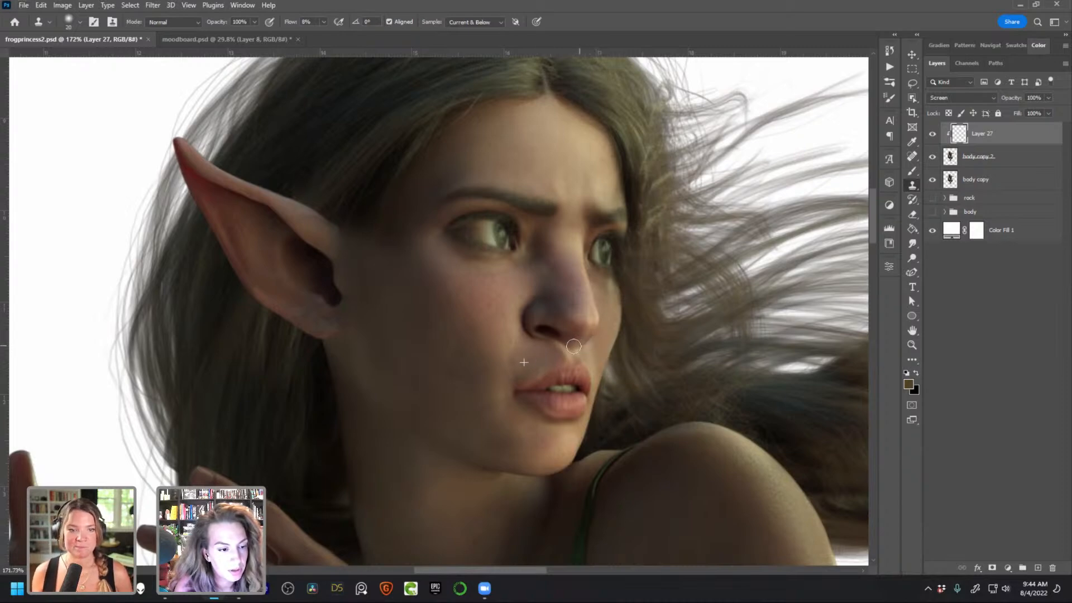
alt+click(544, 352)
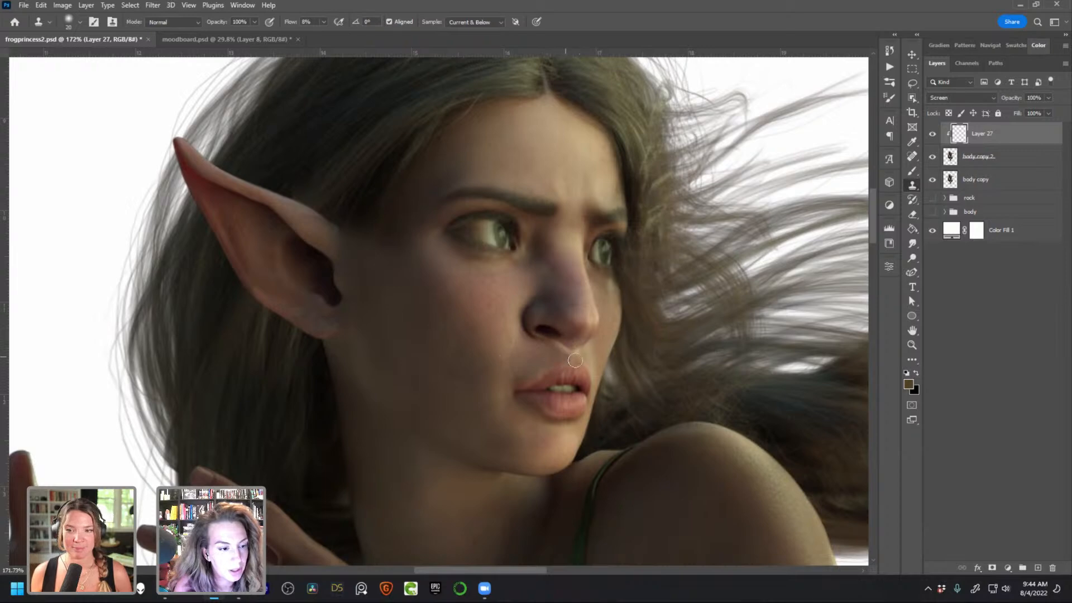
Clone freshly sampled skin between the nose tip and the far side of the upper lip with a 15 px brush
scroll(572, 352, up, 2)
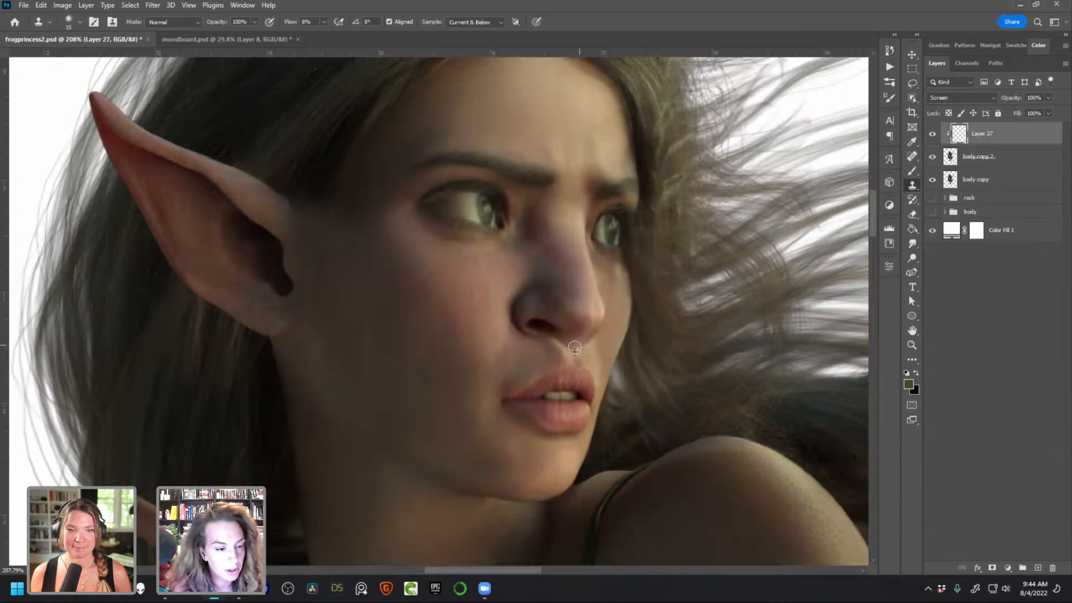
alt+click(568, 354)
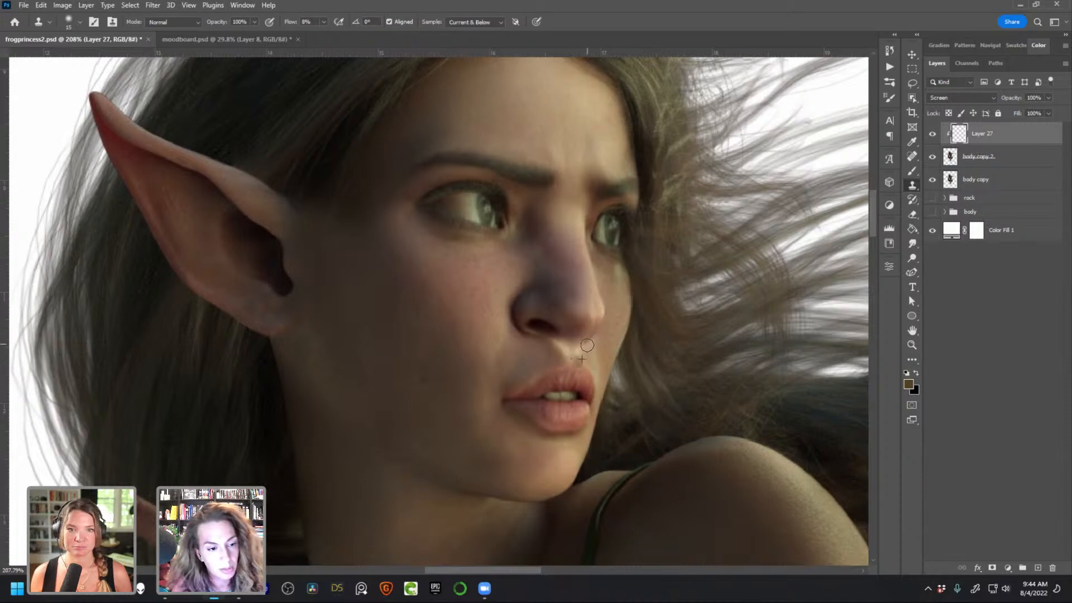
drag(588, 345, 595, 339)
alt+click(598, 361)
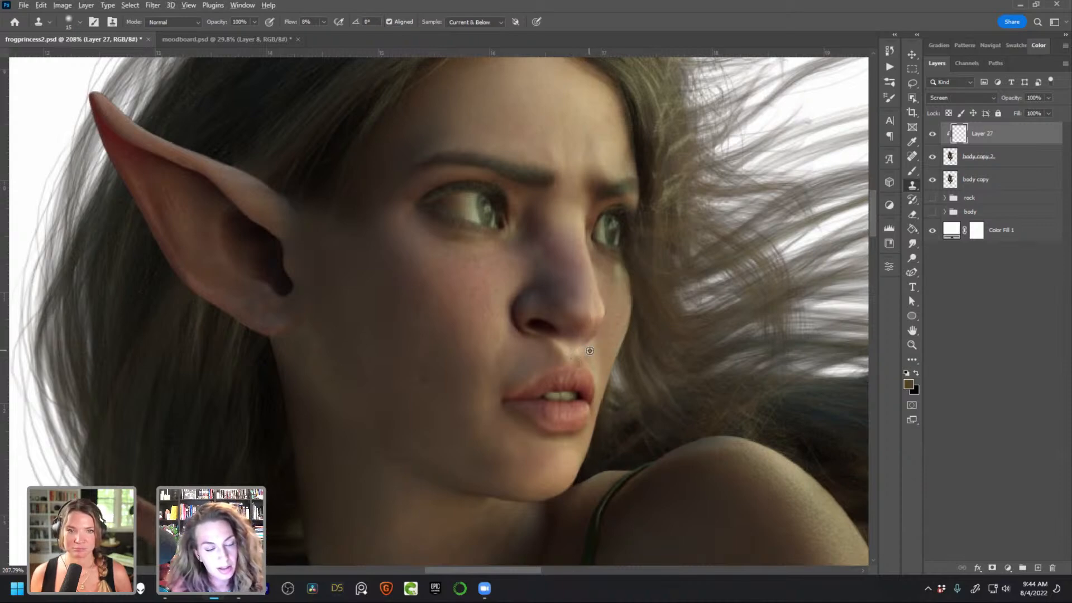
drag(589, 344, 596, 340)
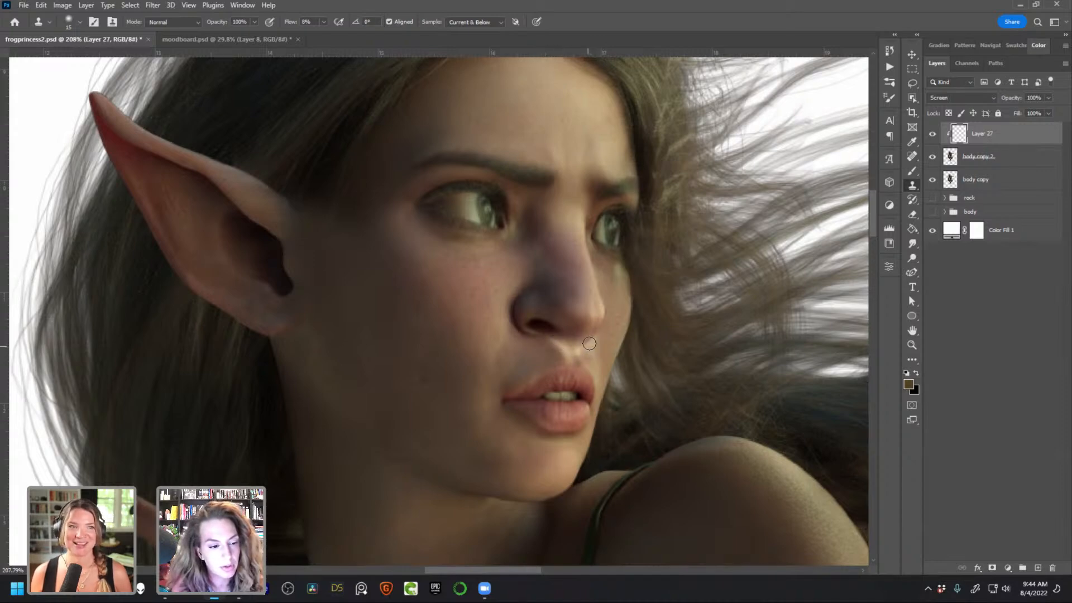
scroll(589, 346, down, 1)
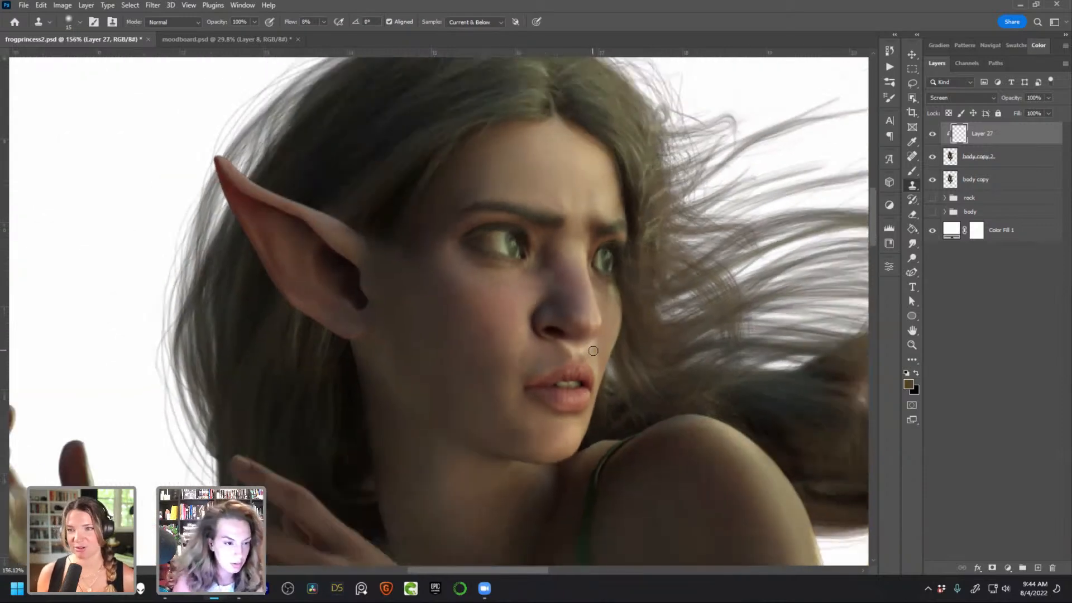
Set the Eraser to a 50 px soft brush and erase the excess cloning around the nose tip
scroll(587, 349, up, 2)
key(e)
right_click(584, 351)
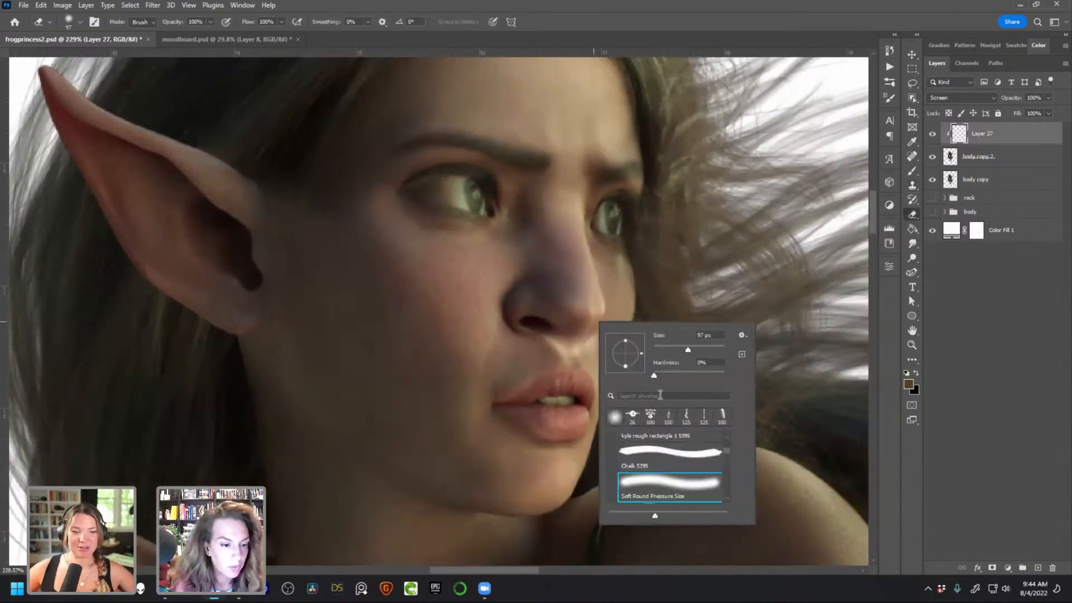
click(672, 350)
mouse_move(588, 302)
mouse_down()
mouse_move(572, 332)
mouse_move(583, 305)
mouse_up()
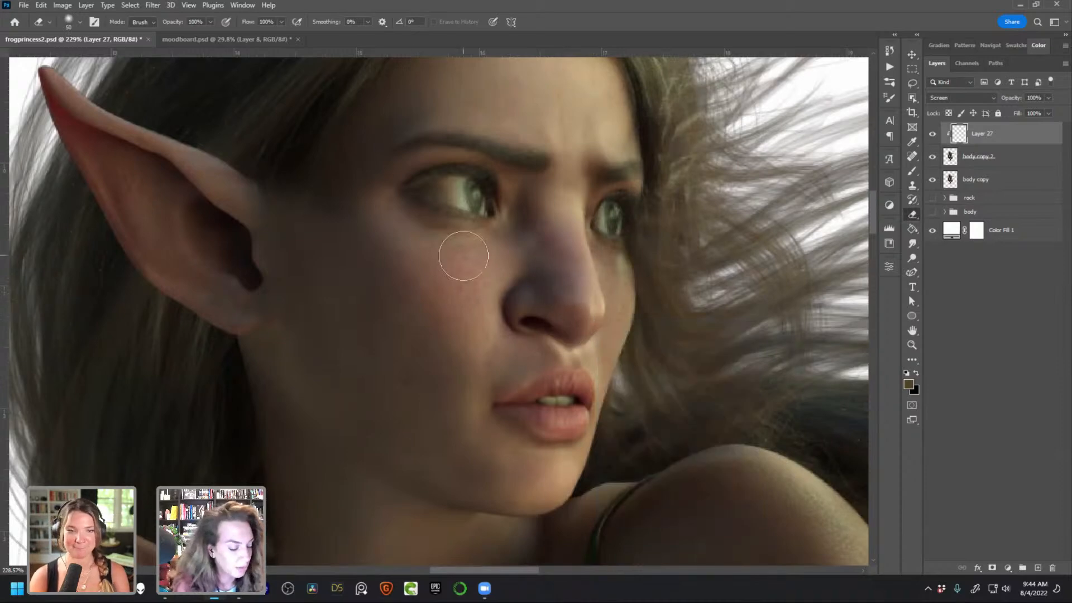
Return to the Clone Stamp at 15 px and clone skin under the nose tip beside the philtrum
key(b)
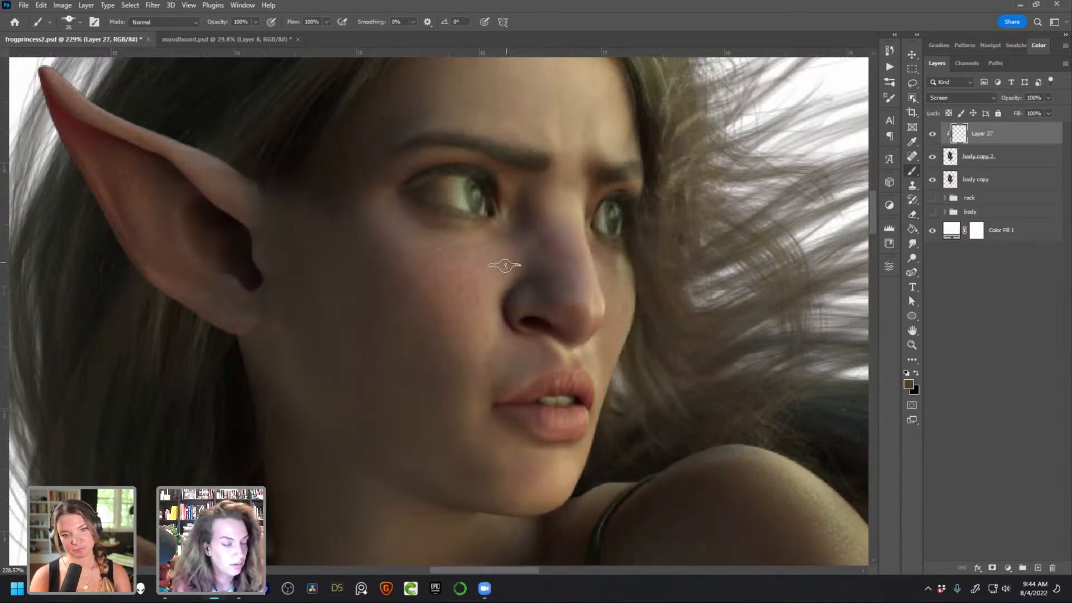
key(s)
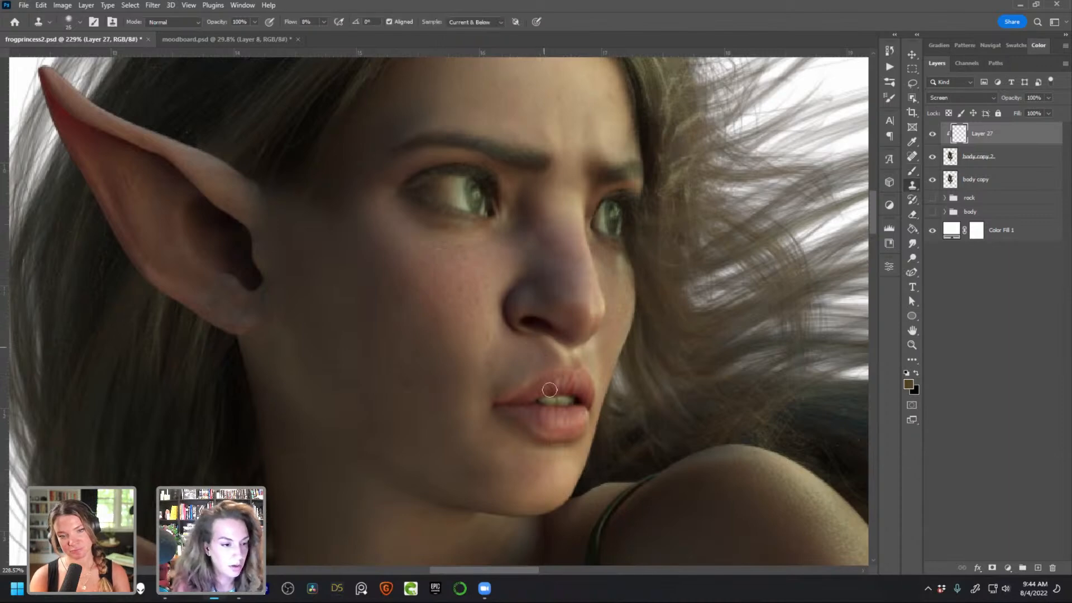
key(bracketleft)
mouse_move(591, 339)
mouse_down()
mouse_move(589, 338)
mouse_move(552, 339)
mouse_move(595, 336)
mouse_move(612, 368)
mouse_move(589, 341)
mouse_up()
alt+click(600, 355)
alt+click(605, 349)
Clone sampled cheek skin along the outer edge of the near nostril
alt+click(528, 346)
mouse_move(520, 333)
mouse_down()
mouse_move(502, 317)
mouse_move(518, 336)
mouse_move(500, 314)
mouse_move(524, 337)
mouse_move(505, 316)
mouse_move(512, 290)
mouse_move(503, 314)
mouse_move(511, 289)
mouse_move(501, 312)
mouse_move(511, 327)
mouse_move(510, 286)
mouse_up()
alt+click(505, 313)
alt+click(504, 314)
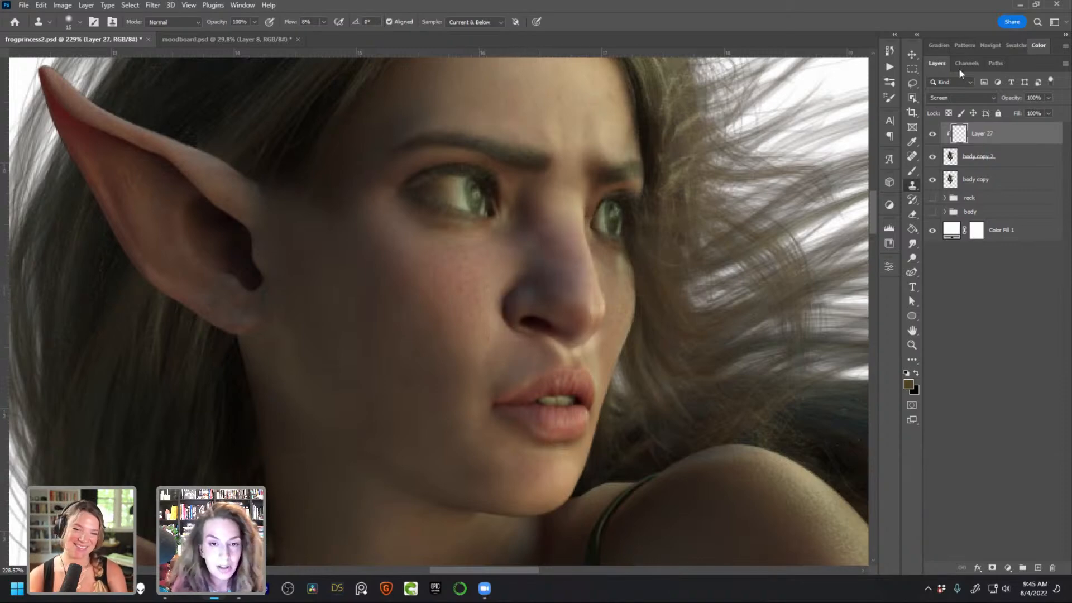
Set the clipped layer's blend mode to Normal and clone along the nostril wing with a smaller brush
click(956, 98)
click(946, 103)
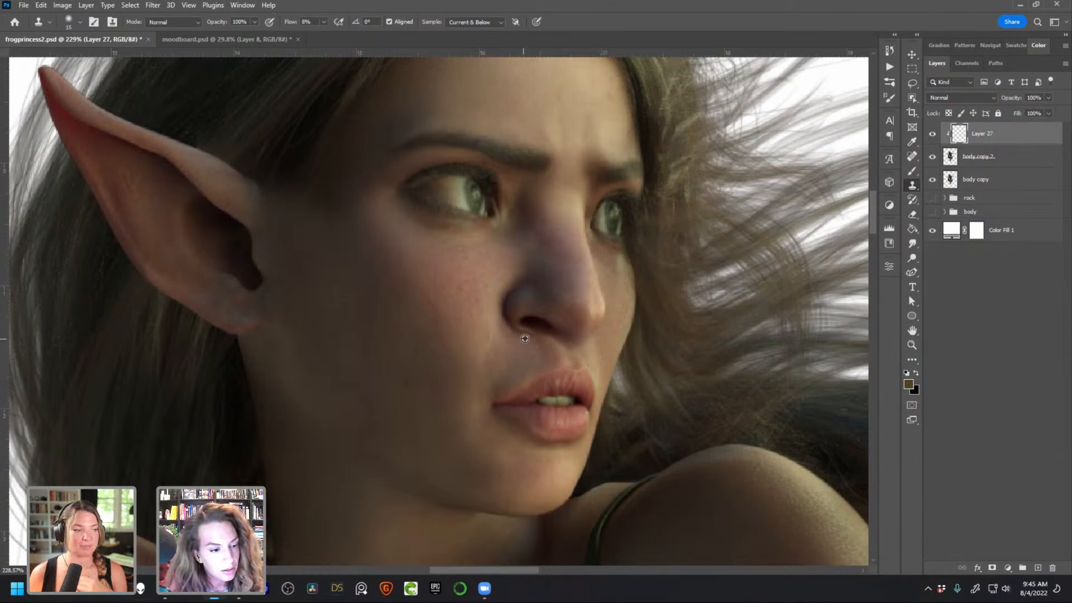
key([)
key([)
key([)
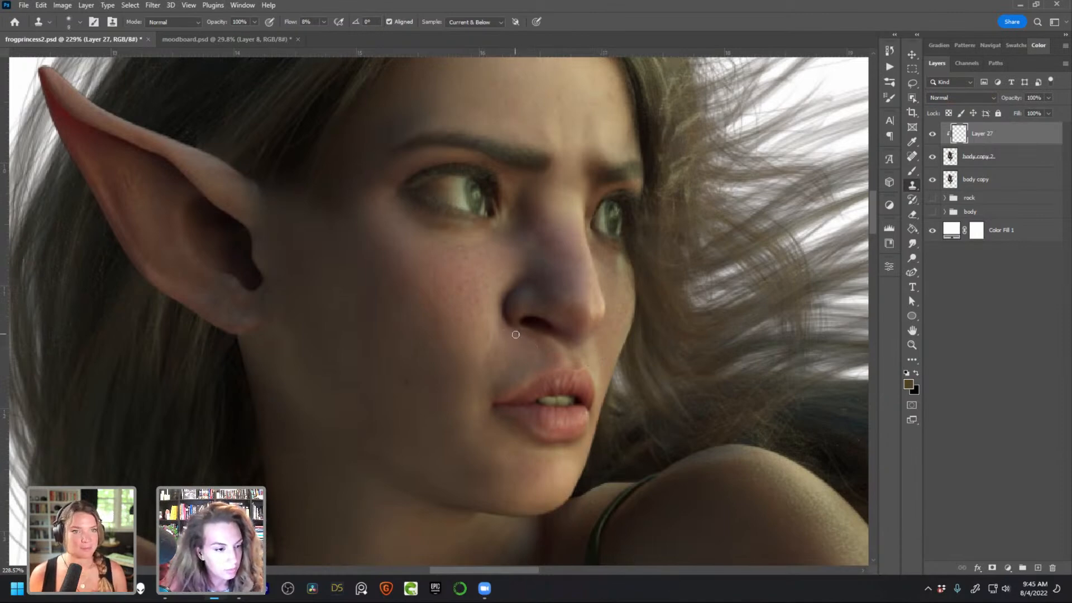
mouse_move(530, 337)
mouse_down()
mouse_move(502, 316)
mouse_move(506, 326)
mouse_move(507, 286)
mouse_up()
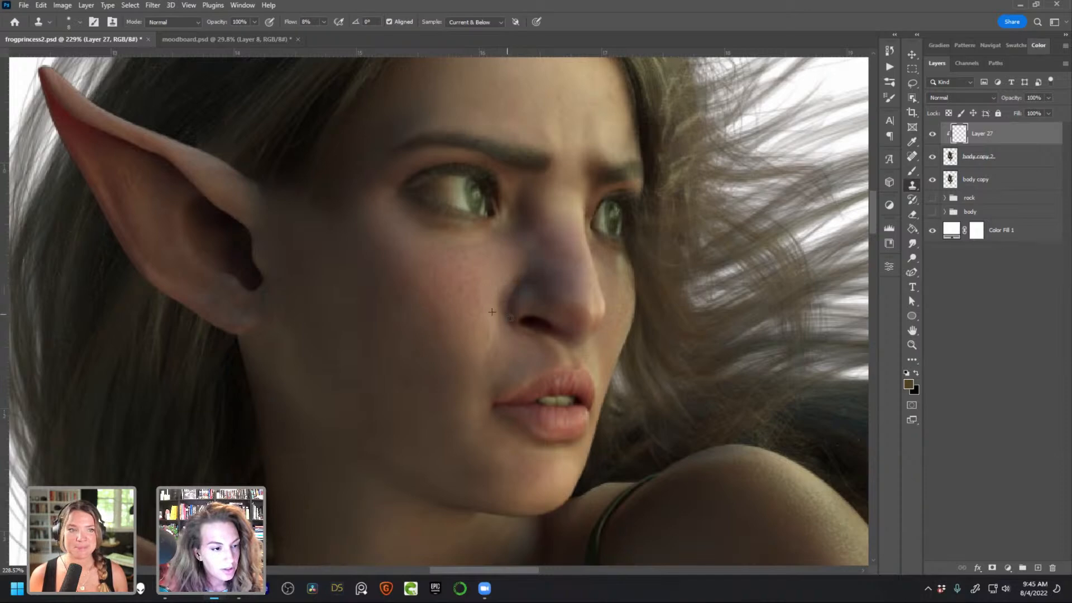
Enlarge the Clone Stamp brush and soften the outer edge of the nostril wing with cloned skin
key(bracketright)
key(bracketright)
key(bracketright)
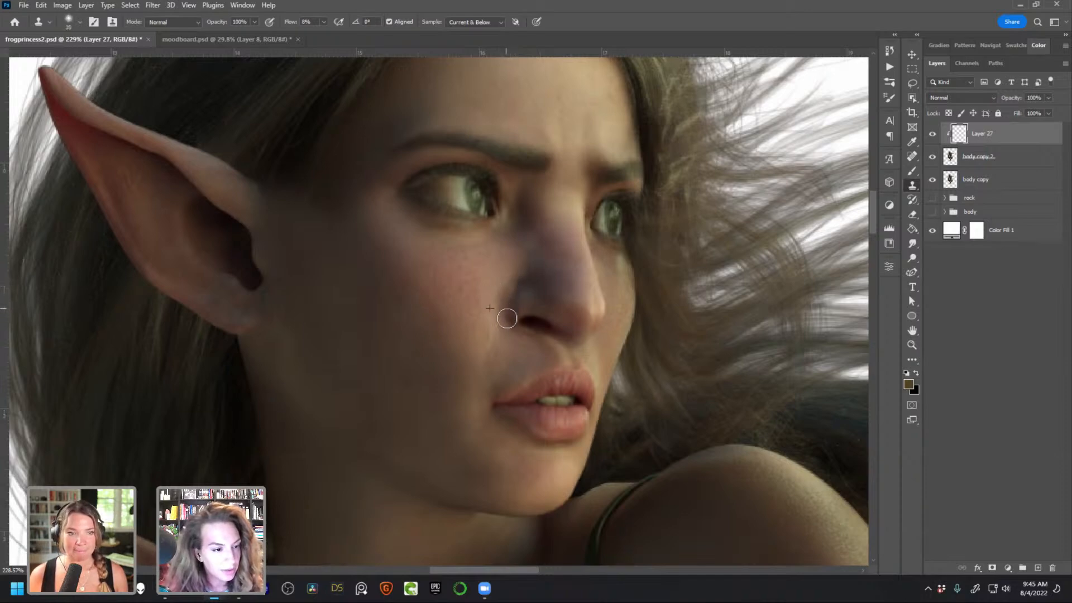
mouse_move(512, 291)
mouse_down()
mouse_move(513, 280)
mouse_move(499, 304)
mouse_move(510, 274)
mouse_move(494, 313)
mouse_move(501, 331)
mouse_move(493, 281)
mouse_move(509, 331)
mouse_up()
alt+click(524, 340)
Examine the frog reference photos in moodboard.psd, and return to frogprincess2.psd
click(263, 39)
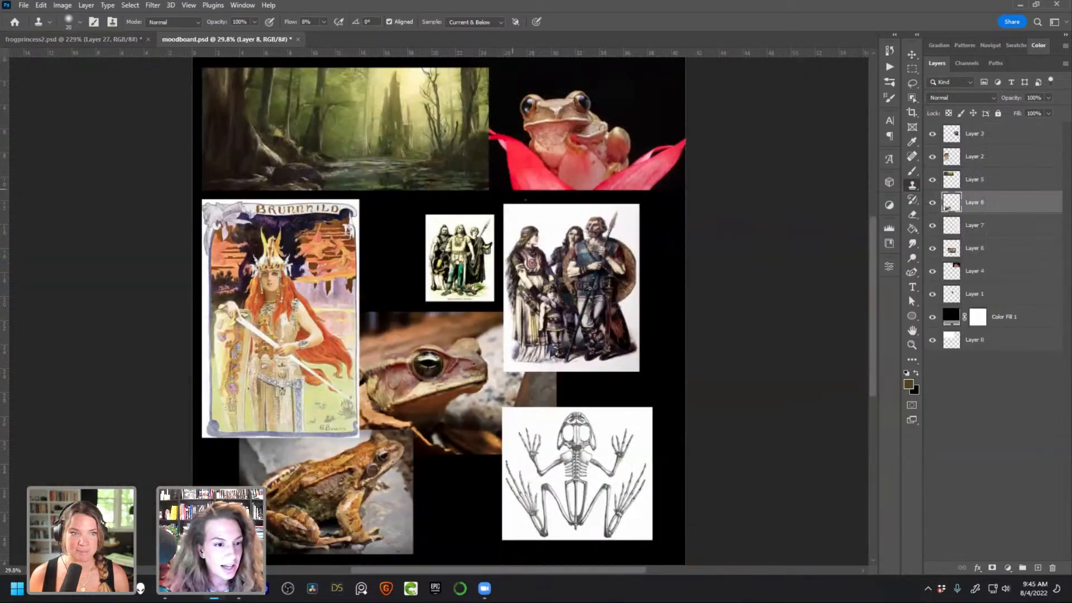
scroll(550, 124, up, 5)
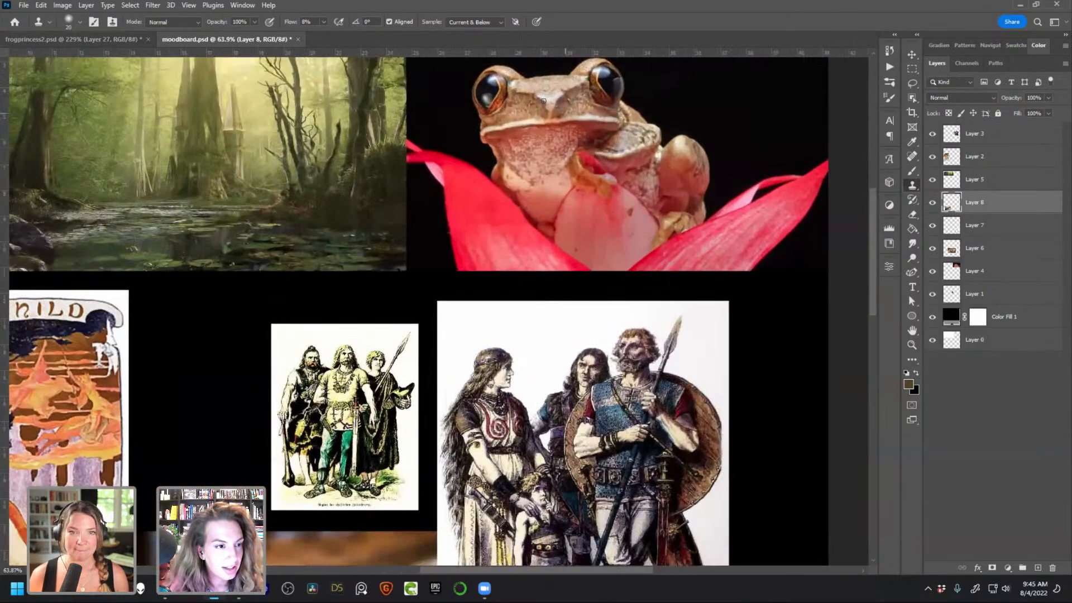
click(72, 39)
Reduce the Clone Stamp brush to about 14 px and clone over the underside of the nostril and nose tip
scroll(564, 355, up, 1)
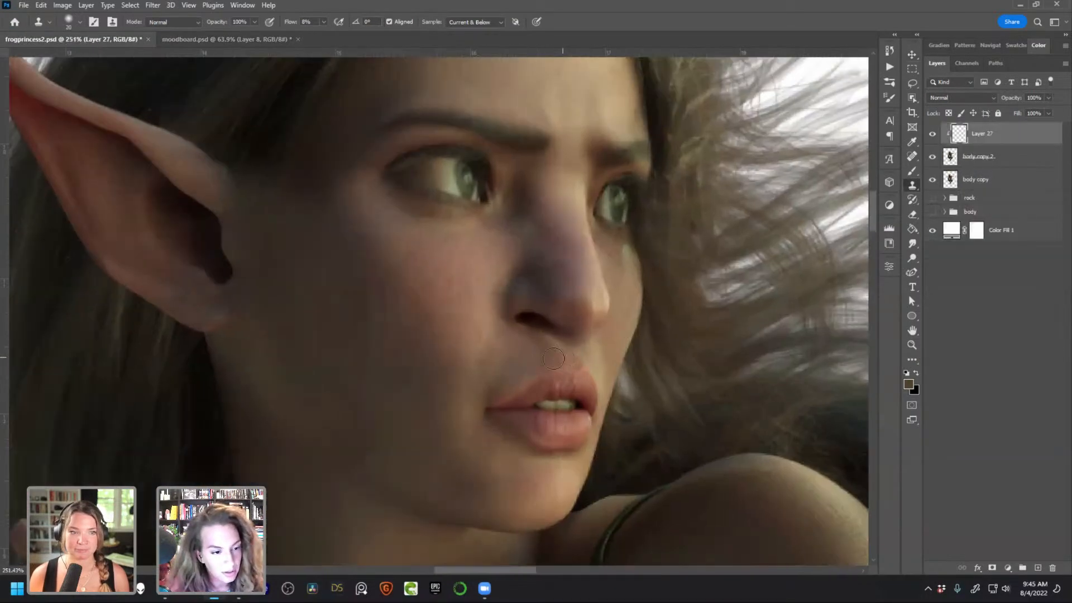
right_click(584, 360)
drag(630, 380, 628, 380)
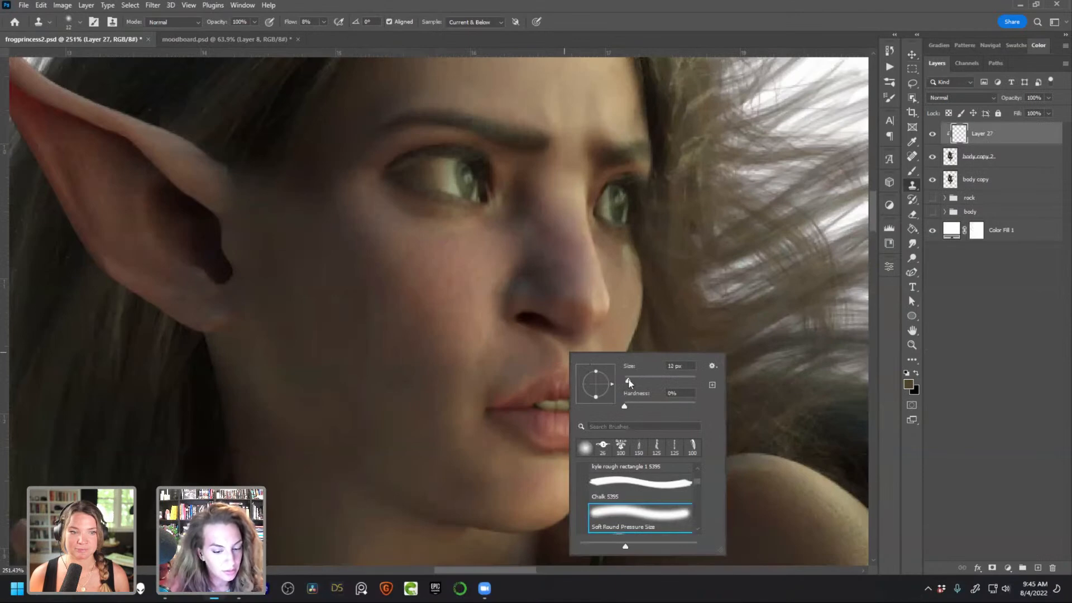
alt+click(543, 354)
drag(556, 344, 530, 335)
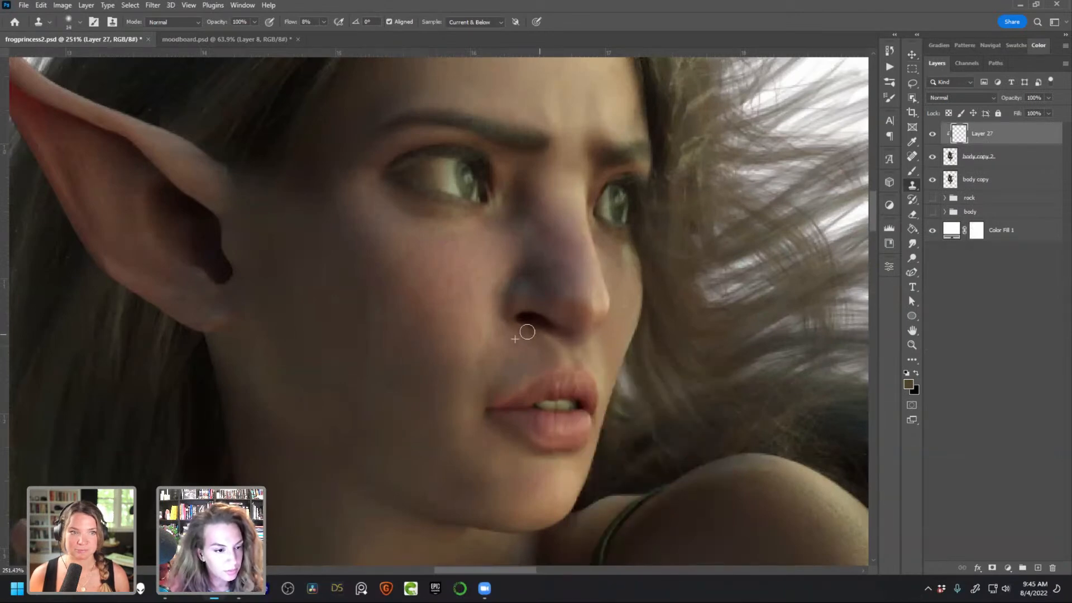
alt+click(539, 351)
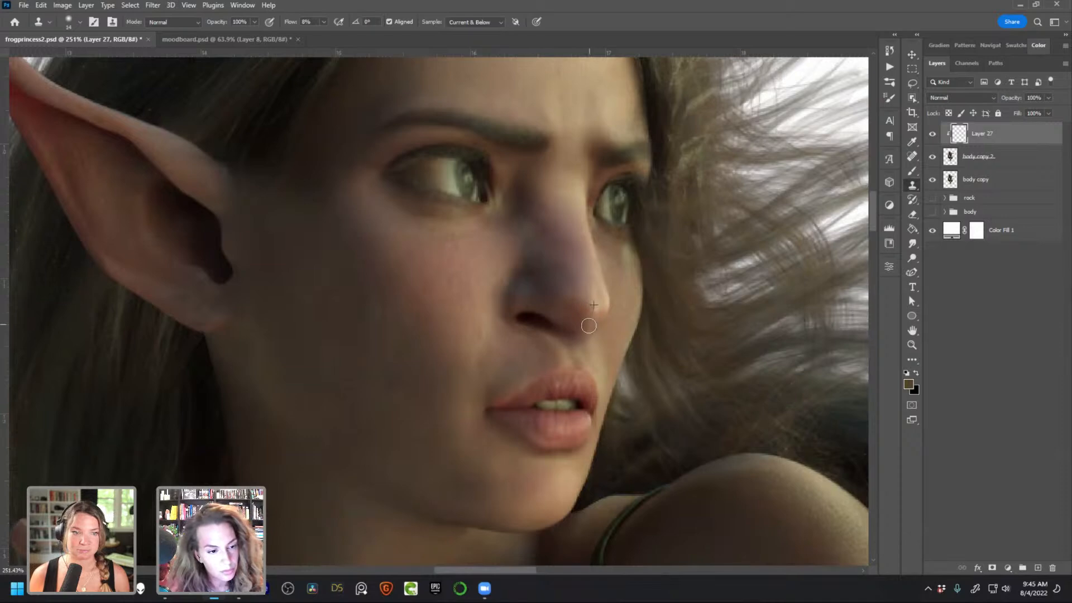
alt+click(578, 313)
mouse_move(575, 330)
mouse_down()
mouse_move(552, 315)
mouse_move(599, 343)
mouse_move(527, 344)
mouse_move(522, 359)
mouse_move(541, 361)
mouse_move(473, 343)
mouse_move(500, 342)
mouse_move(507, 322)
mouse_move(524, 317)
mouse_move(545, 364)
mouse_move(548, 266)
mouse_move(523, 326)
mouse_move(502, 338)
mouse_move(509, 314)
mouse_move(472, 340)
mouse_up()
Resize the brush to 15 px and clone sampled skin from the nose tip up along the nose's side
scroll(572, 321, down, 3)
alt+click(500, 343)
scroll(523, 325, up, 1)
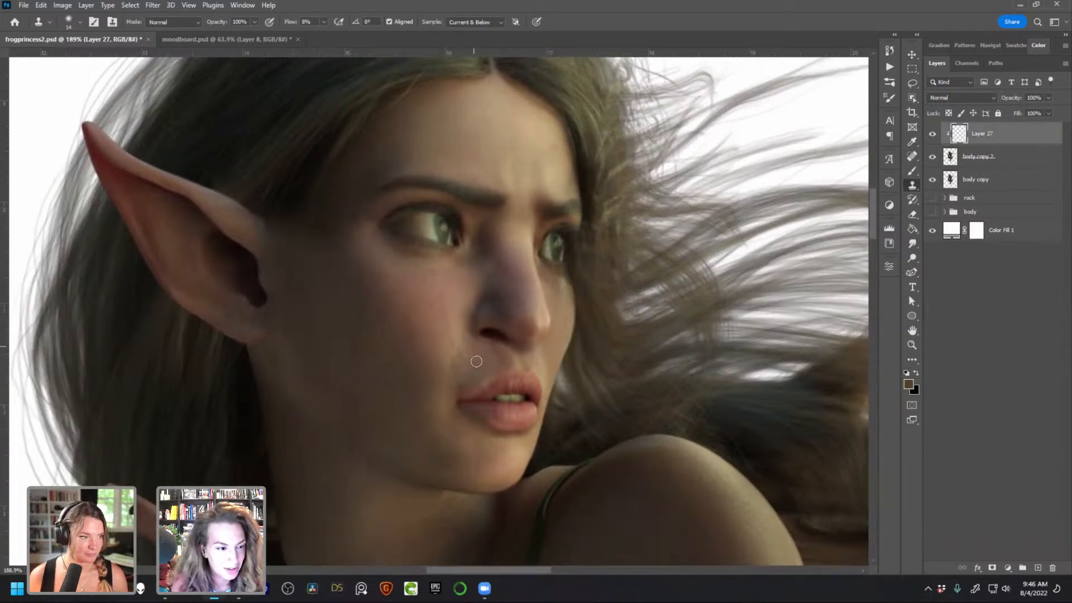
scroll(527, 210, up, 2)
scroll(514, 297, up, 1)
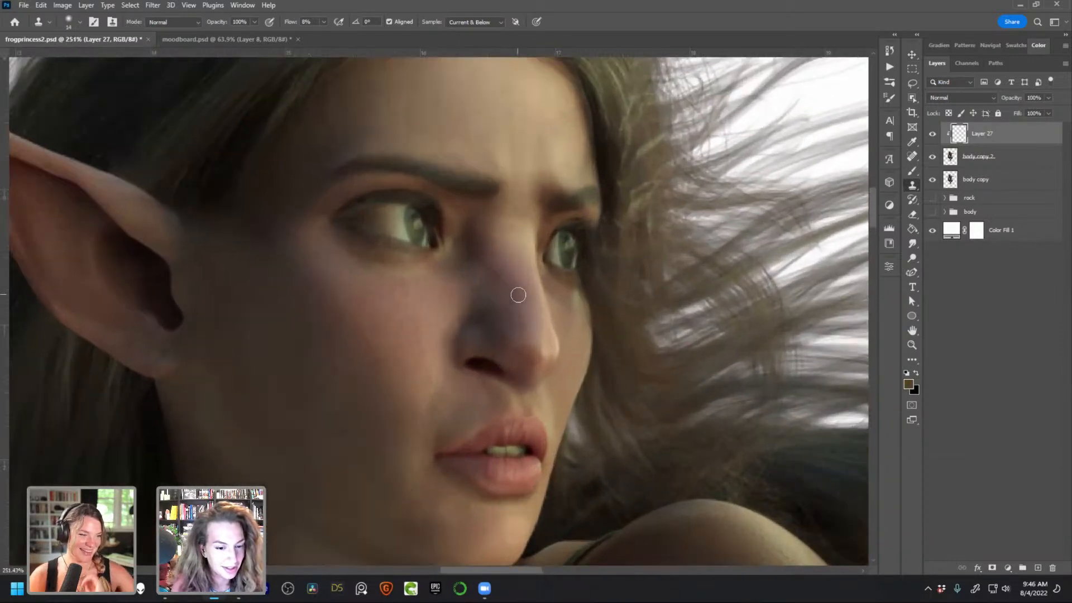
key(bracketright)
key(bracketright)
key(bracketright)
key(bracketleft)
key(bracketleft)
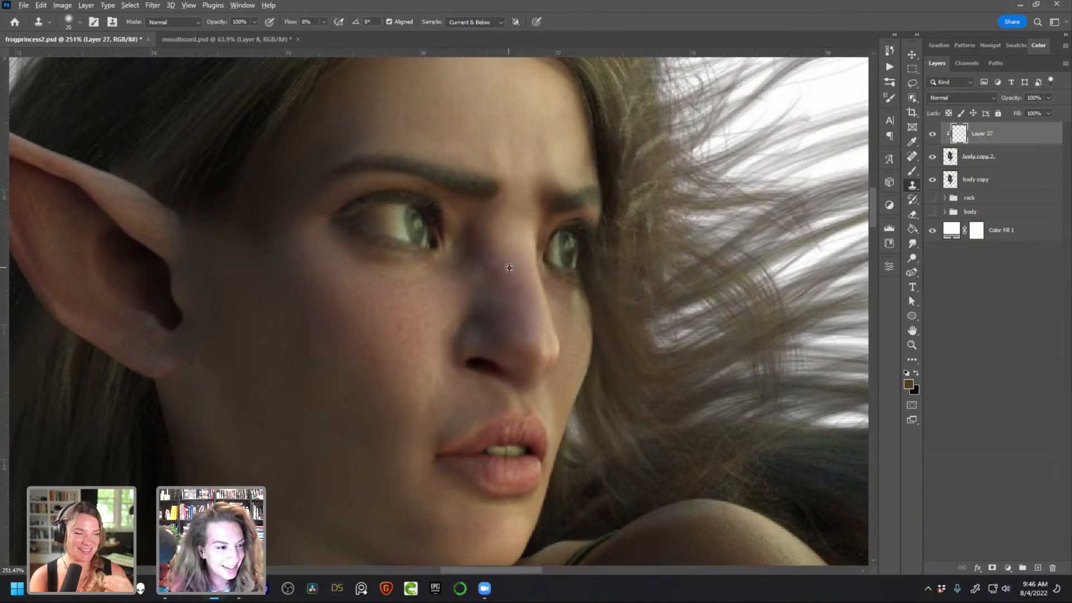
scroll(509, 267, down, 2)
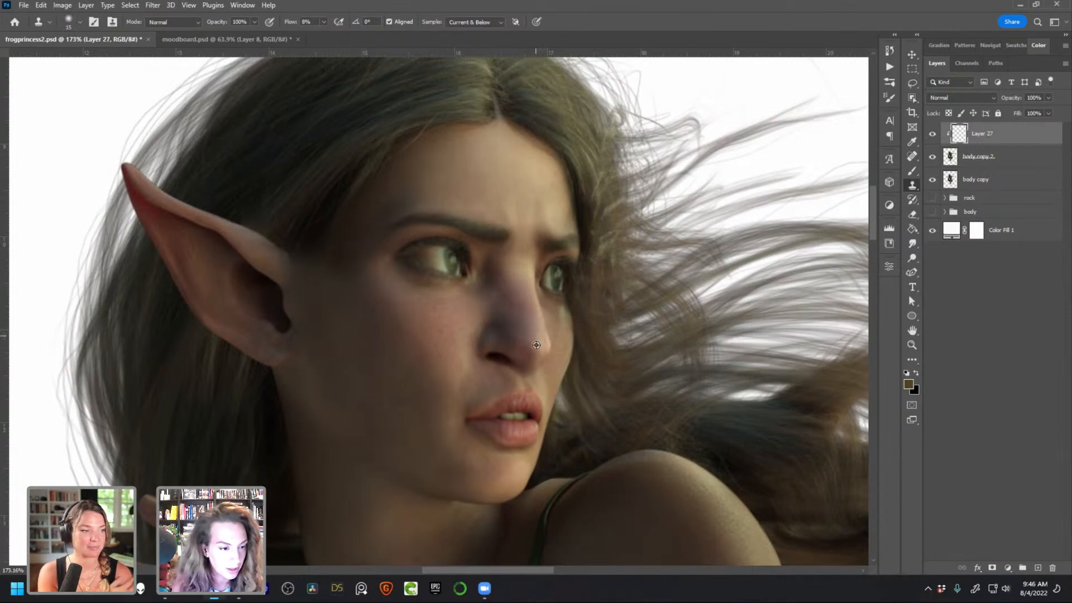
drag(535, 355, 508, 294)
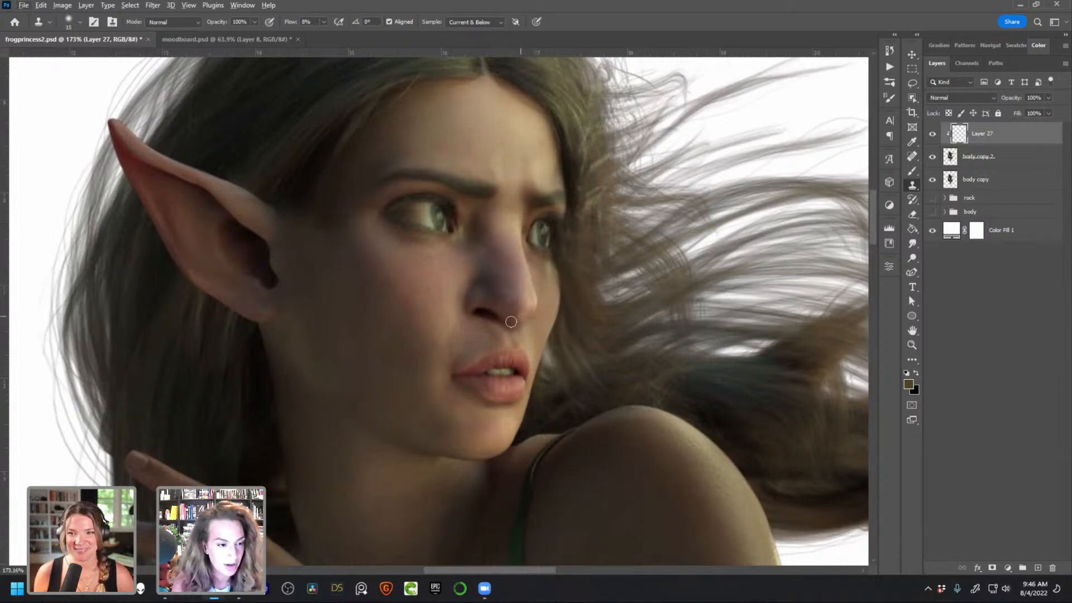
Clone resampled skin over the nostril wing and the lit ridge of the nose
alt+click(455, 320)
mouse_move(463, 314)
mouse_down()
mouse_move(481, 337)
mouse_move(516, 297)
mouse_up()
alt+click(514, 291)
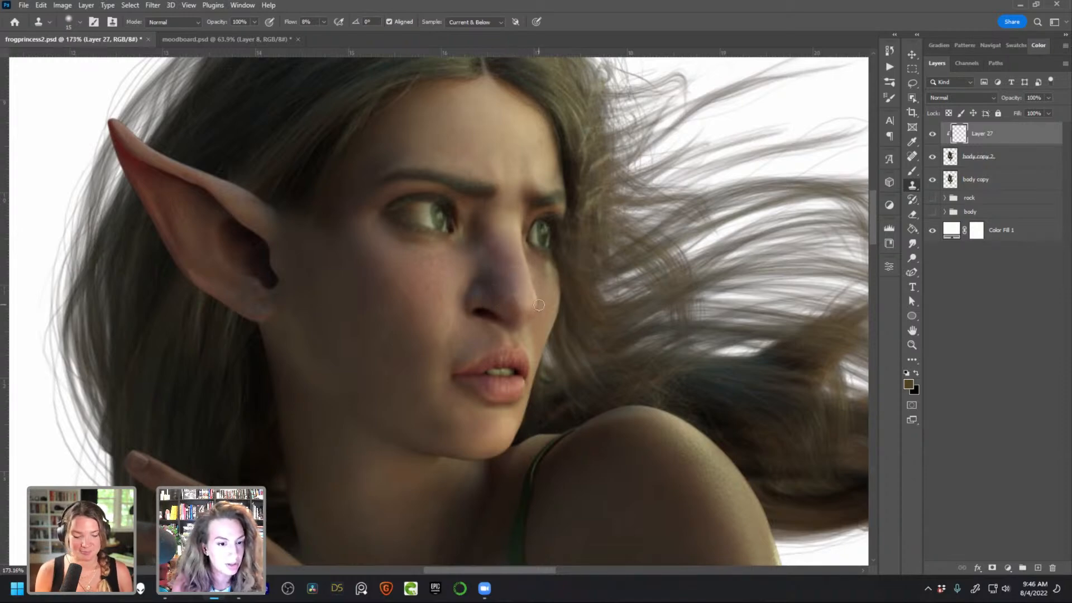
alt+click(515, 287)
mouse_move(509, 276)
mouse_down()
mouse_move(509, 299)
mouse_move(517, 277)
mouse_up()
alt+click(534, 302)
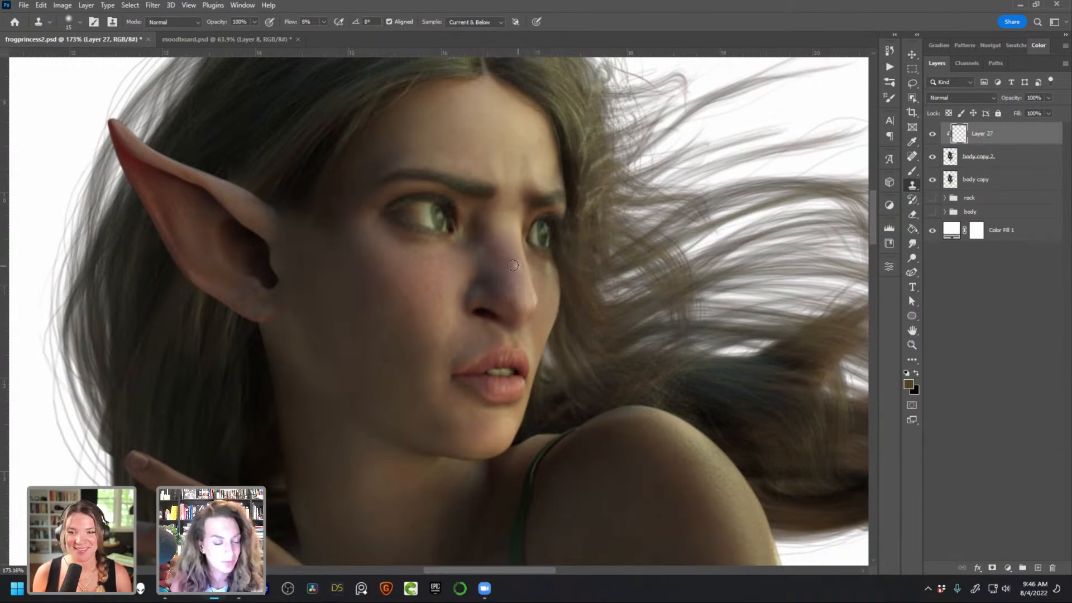
Switch to the Eraser with a smaller brush and 18% flow, and soften the cloned edges around the nose tip
scroll(519, 363, down, 4)
scroll(527, 360, up, 3)
scroll(527, 357, down, 1)
scroll(529, 353, up, 1)
scroll(528, 353, up, 1)
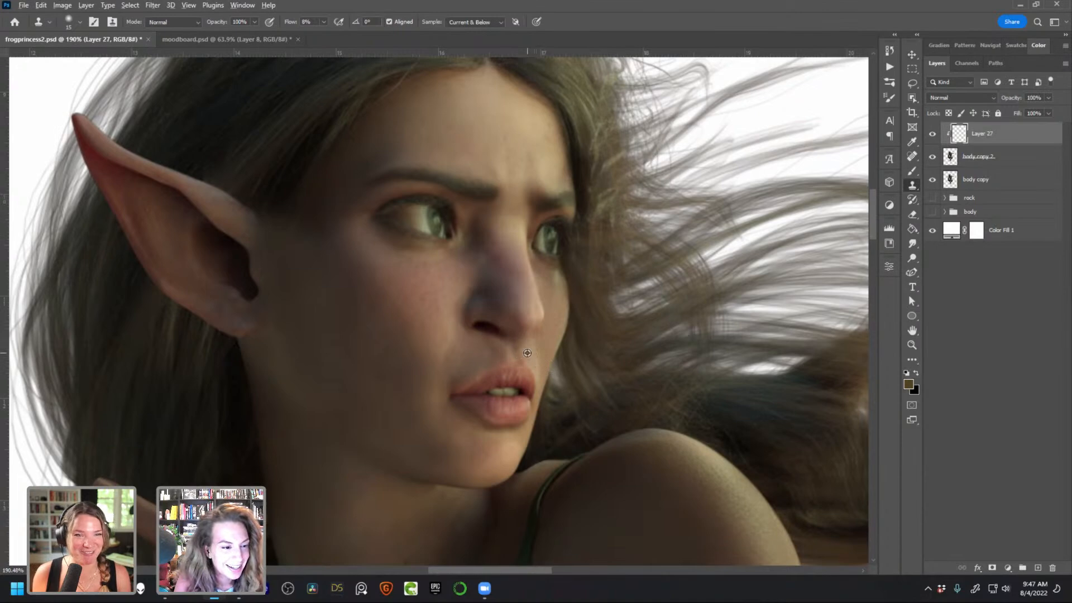
key(e)
right_click(564, 295)
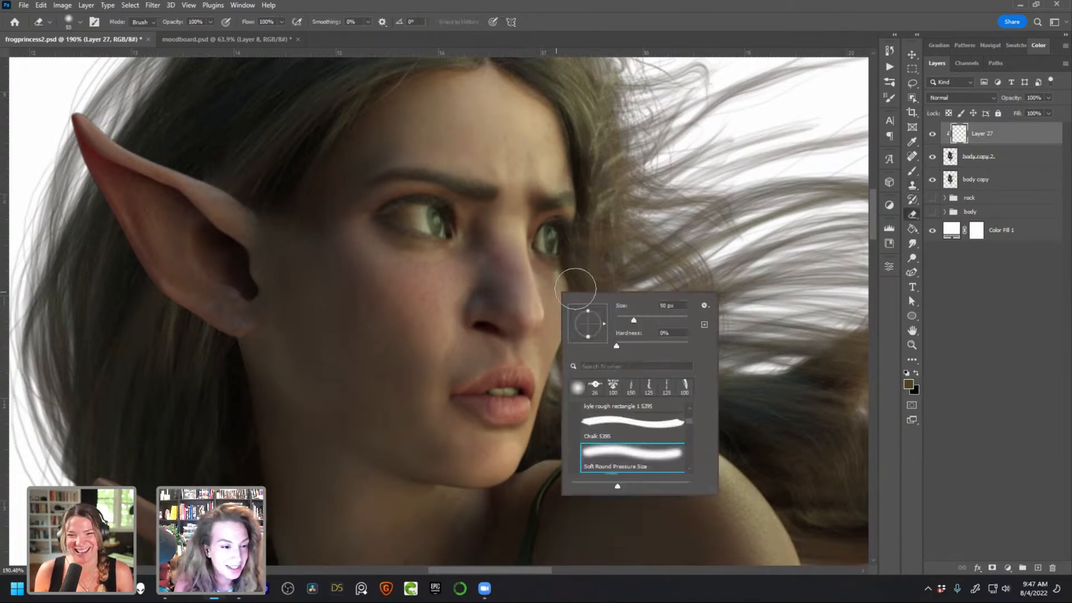
click(281, 22)
mouse_move(527, 332)
mouse_down()
mouse_move(481, 338)
mouse_move(531, 359)
mouse_move(534, 345)
mouse_move(548, 346)
mouse_move(576, 271)
mouse_move(562, 309)
mouse_move(554, 288)
mouse_move(562, 346)
mouse_move(567, 310)
mouse_up()
Erase more of the cloned retouching along the nose ridge and its far edge to blend it into the face
scroll(532, 375, down, 2)
scroll(509, 343, up, 2)
scroll(554, 287, down, 2)
scroll(541, 296, down, 1)
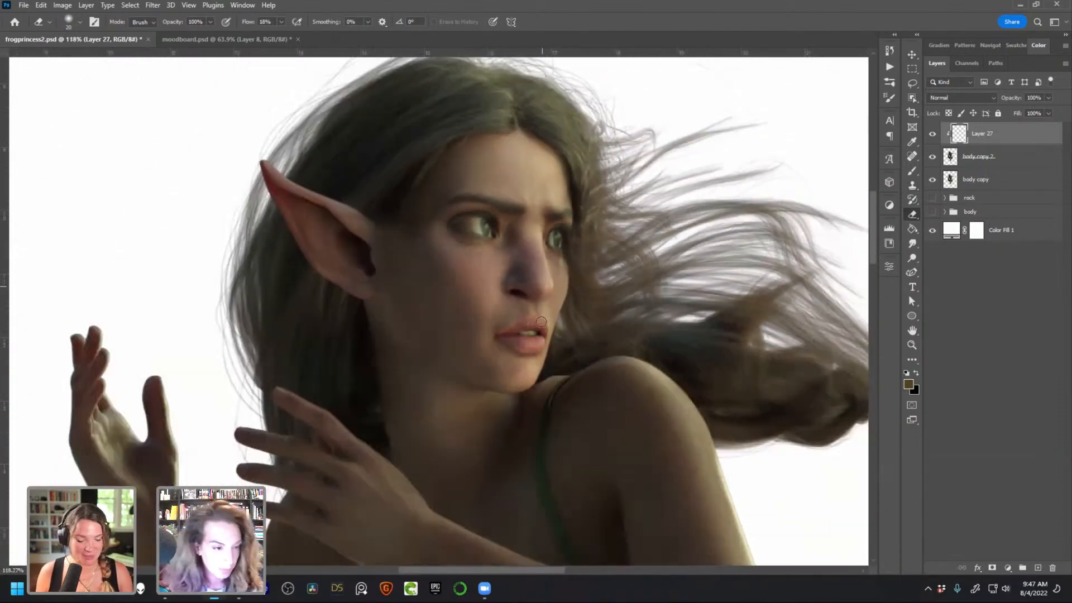
scroll(580, 352, down, 2)
scroll(581, 359, up, 3)
drag(526, 272, 568, 305)
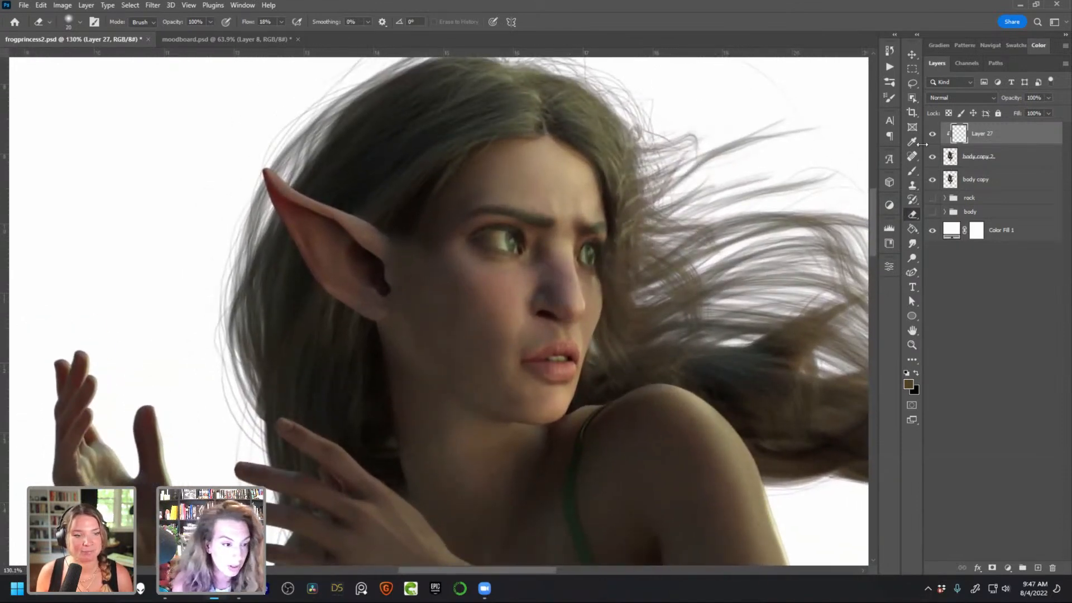
Hide the Color Fill 1 background and stamp all visible layers into a new merged layer on top of the stack
key(ctrl+shift+alt+e)
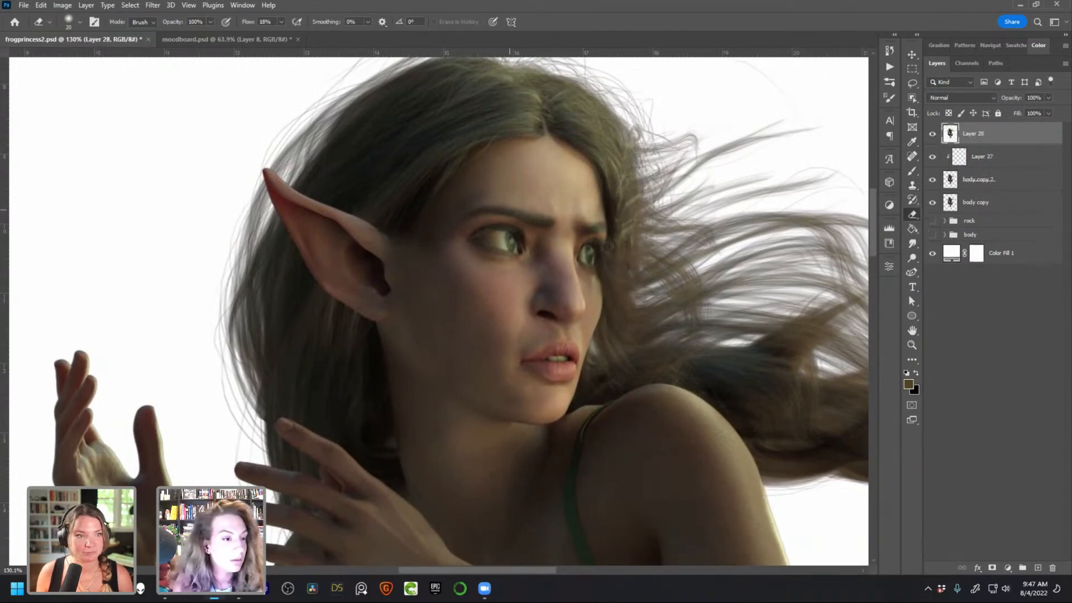
key(Delete)
click(932, 230)
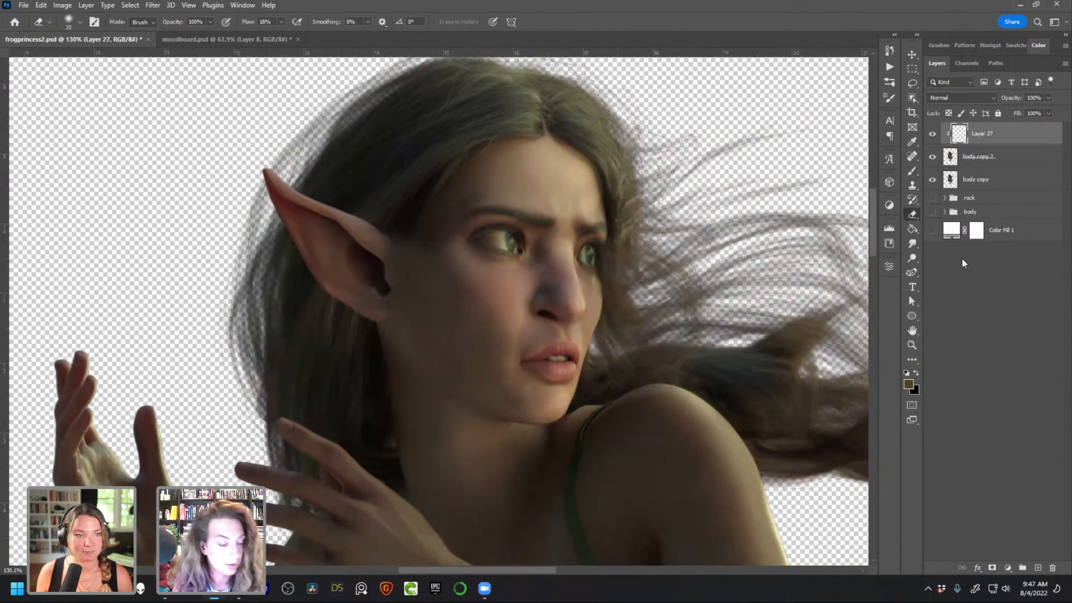
key(ctrl+shift+alt+e)
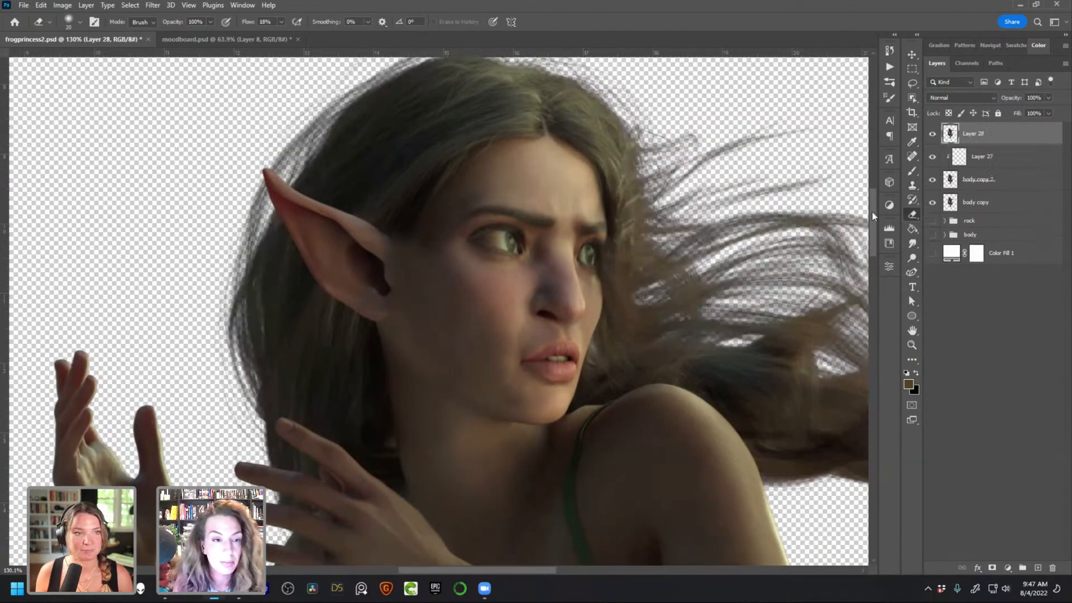
Open the merged layer in Liquify and nudge the underside of the nose tip with a 30 px Forward Warp brush
click(151, 6)
click(171, 110)
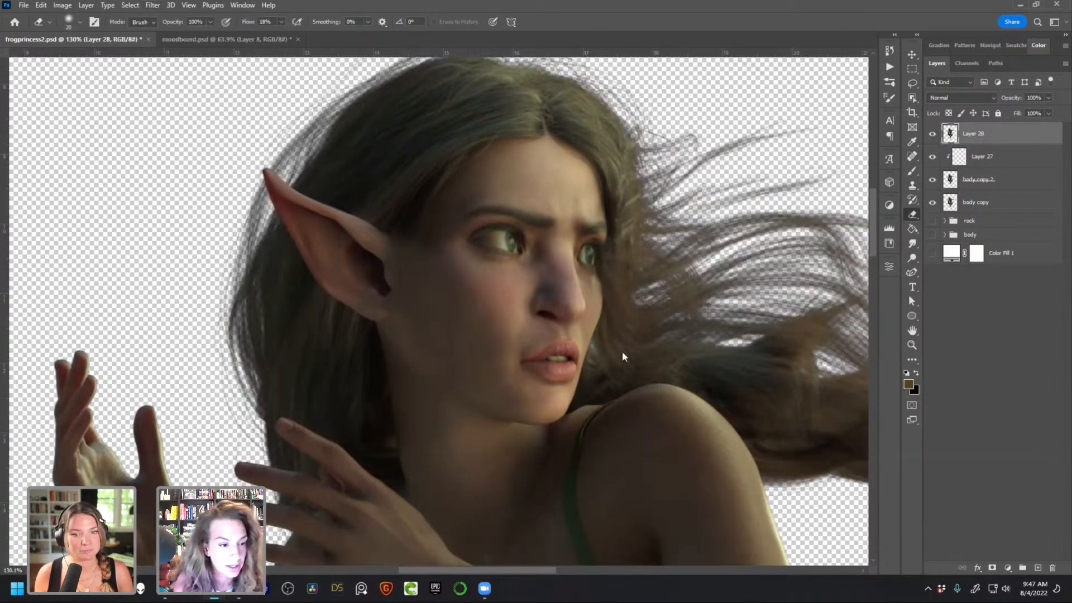
scroll(391, 136, up, 6)
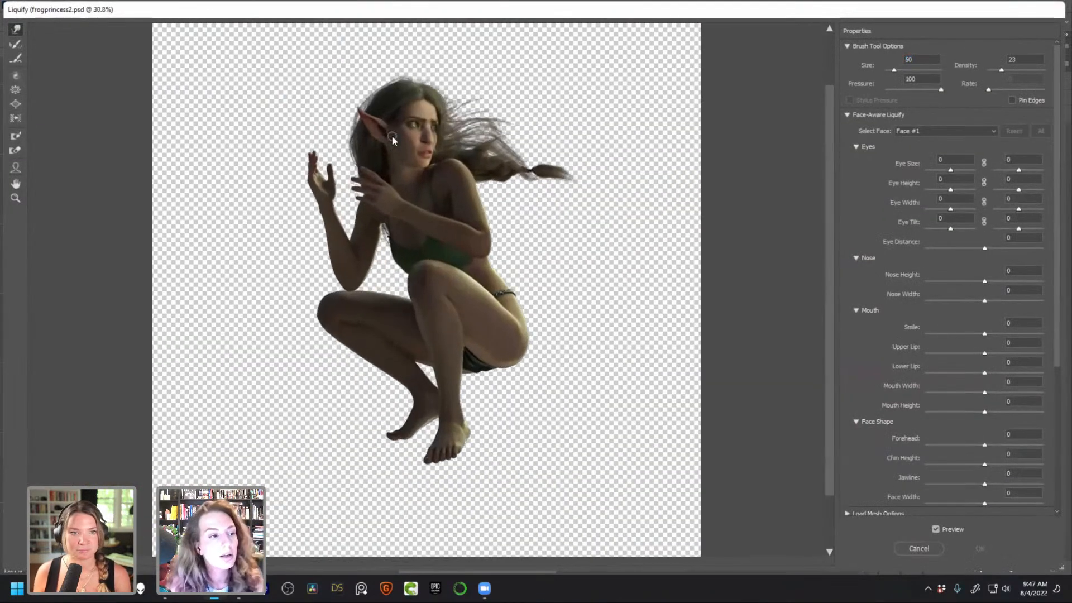
scroll(393, 135, up, 5)
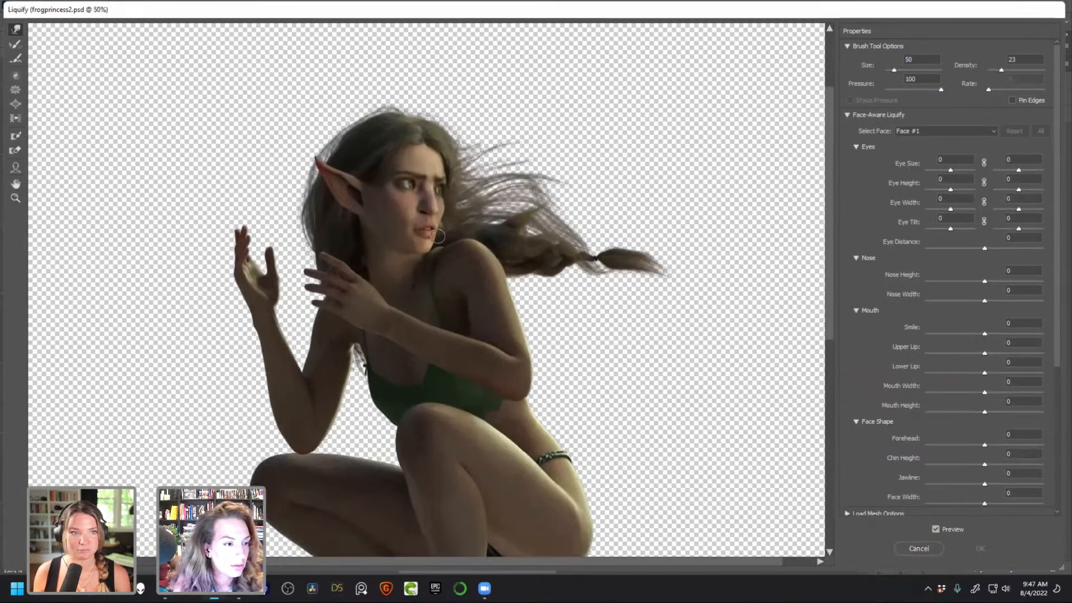
scroll(440, 230, up, 4)
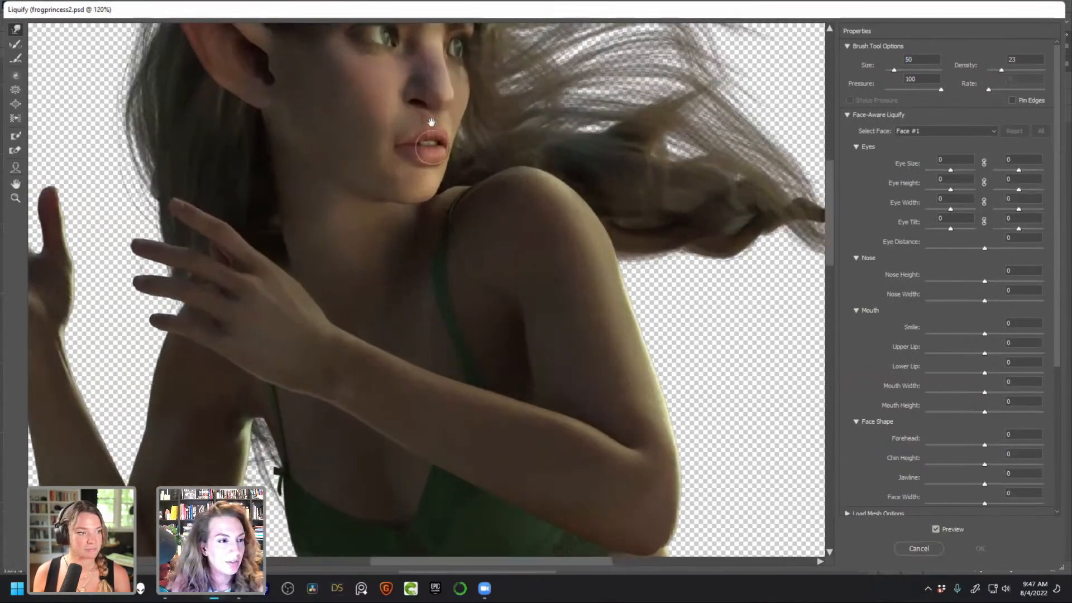
drag(433, 148, 508, 290)
scroll(508, 290, up, 2)
key(bracketleft)
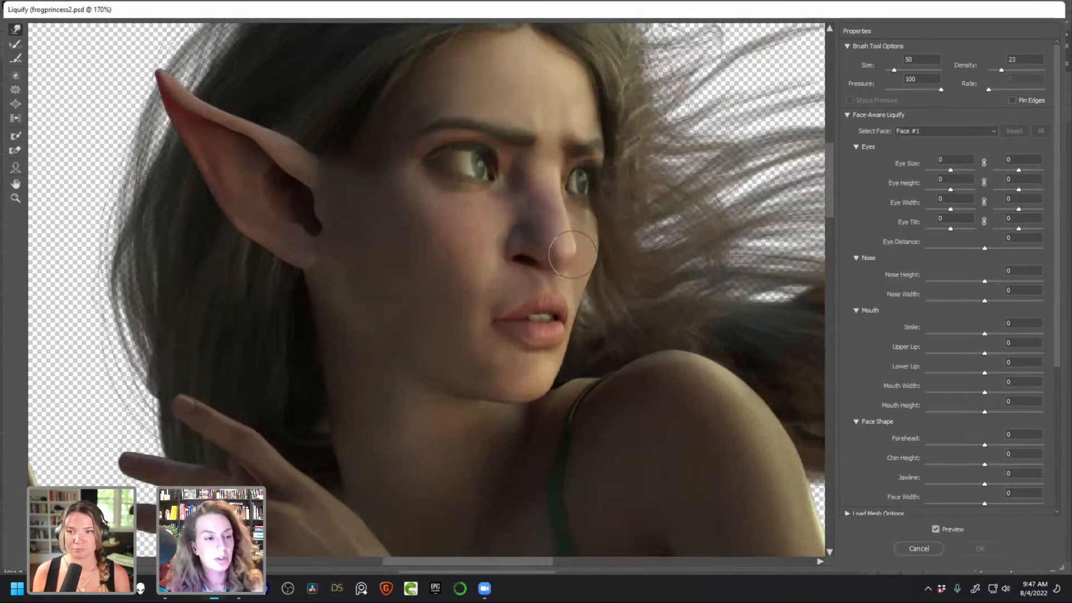
key(bracketleft)
click(545, 275)
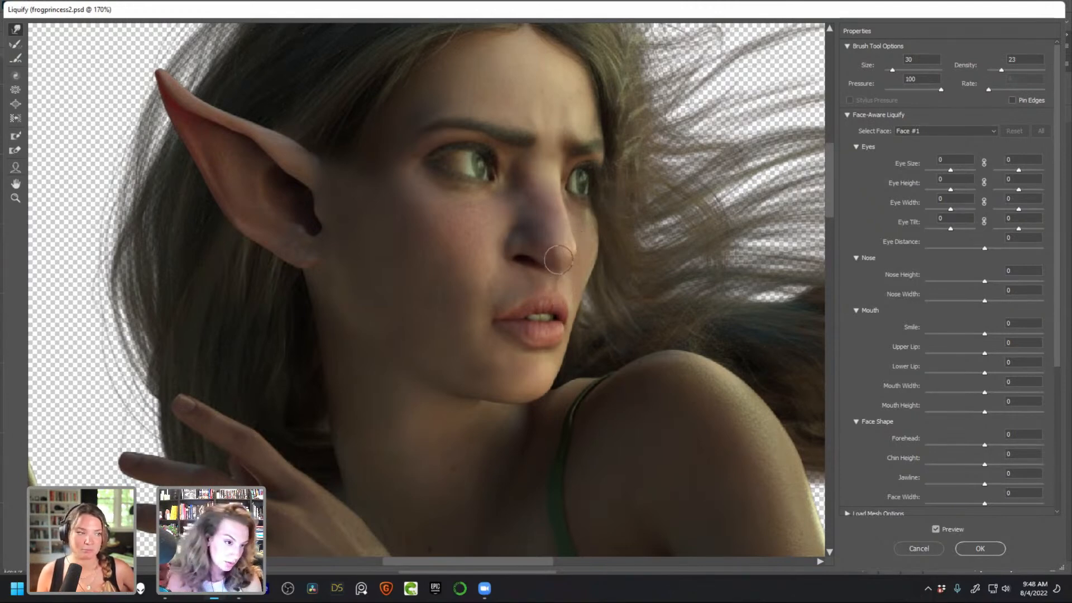
Enlarge the Liquify brush and paint a freeze mask across both eyes and the bridge of the nose
key(bracketright)
key(bracketright)
key(bracketright)
scroll(563, 281, down, 5)
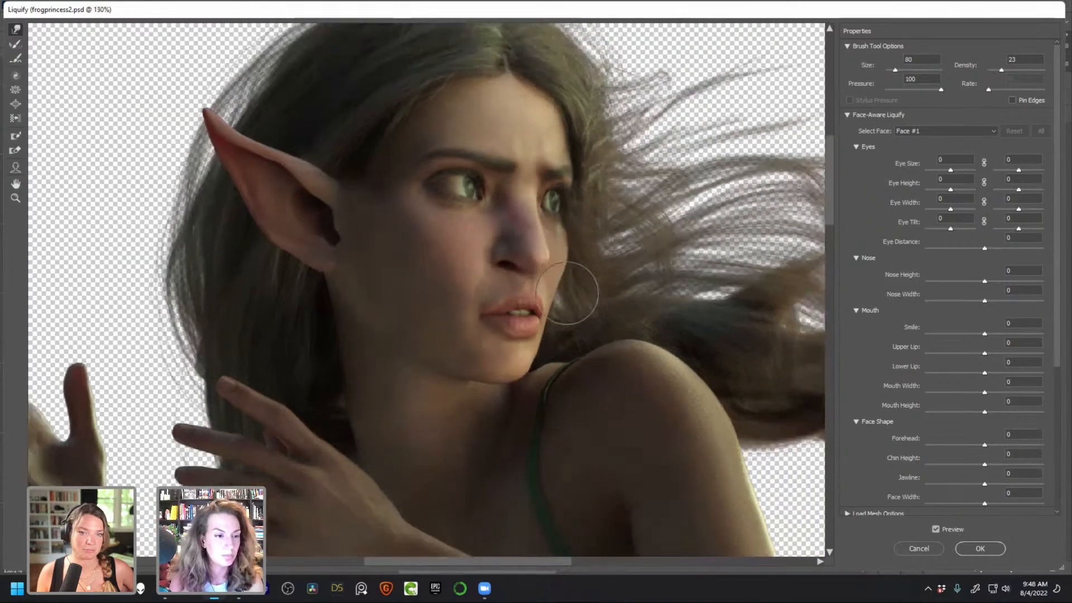
key(bracketright)
key(bracketright)
key(bracketright)
key(bracketright)
key(bracketright)
key(bracketright)
key(bracketright)
key(bracketright)
key(bracketright)
key(bracketright)
key(bracketright)
key(bracketright)
key(bracketright)
key(bracketright)
key(bracketright)
key(bracketright)
key(bracketright)
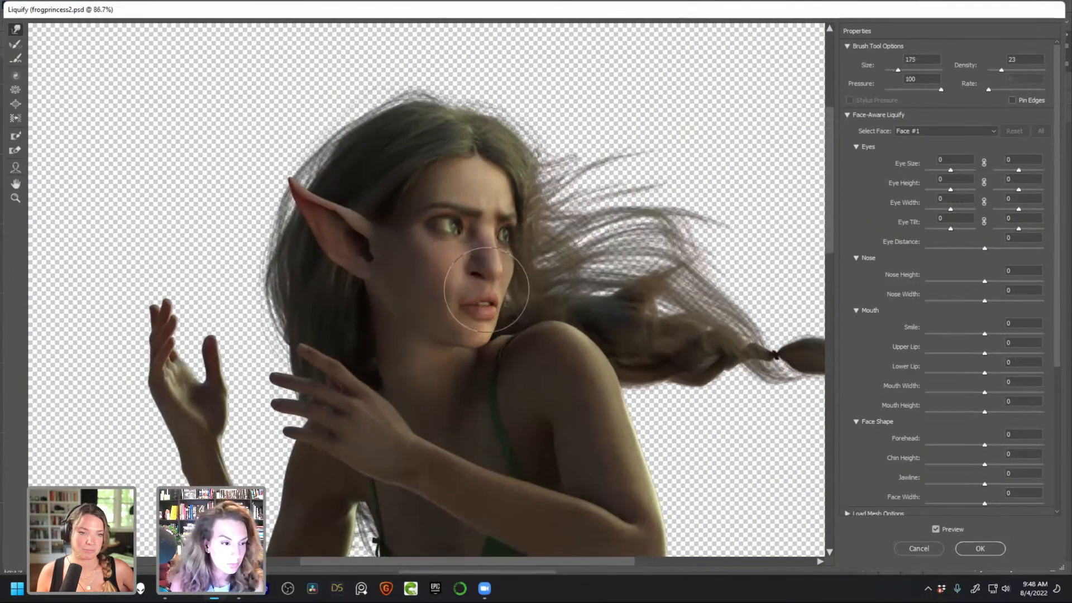
key(f)
mouse_move(518, 235)
mouse_down()
mouse_move(552, 244)
mouse_move(516, 200)
mouse_move(472, 257)
mouse_move(497, 241)
mouse_move(448, 250)
mouse_move(451, 230)
mouse_move(436, 222)
mouse_move(465, 216)
mouse_move(424, 214)
mouse_up()
click(16, 29)
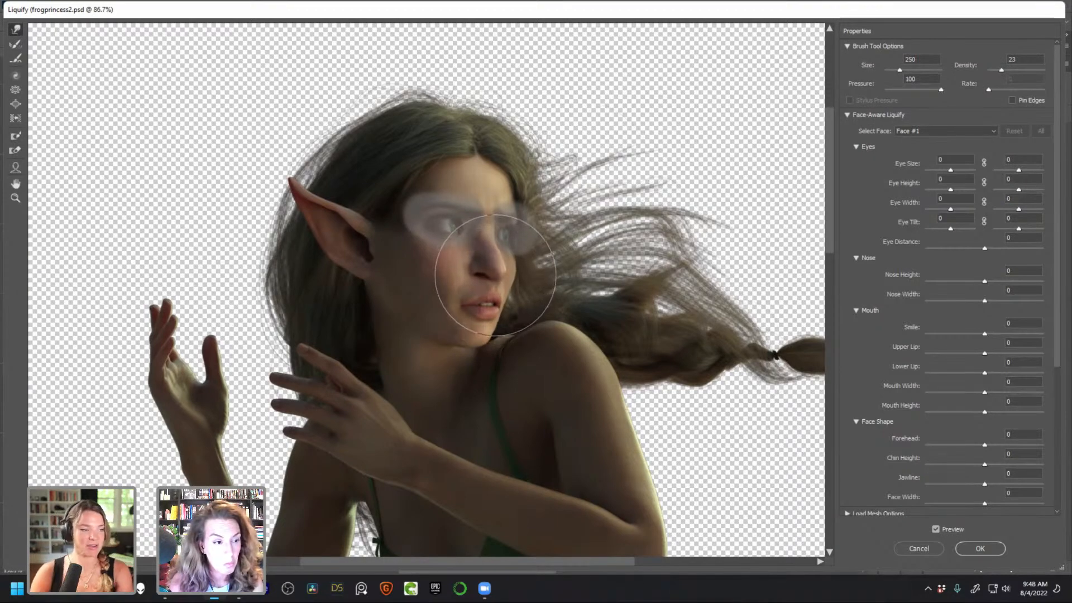
Warp the nose and mouth area with the Forward Warp brush at 175, 125 and finally 70 px
key(bracketleft)
key(bracketleft)
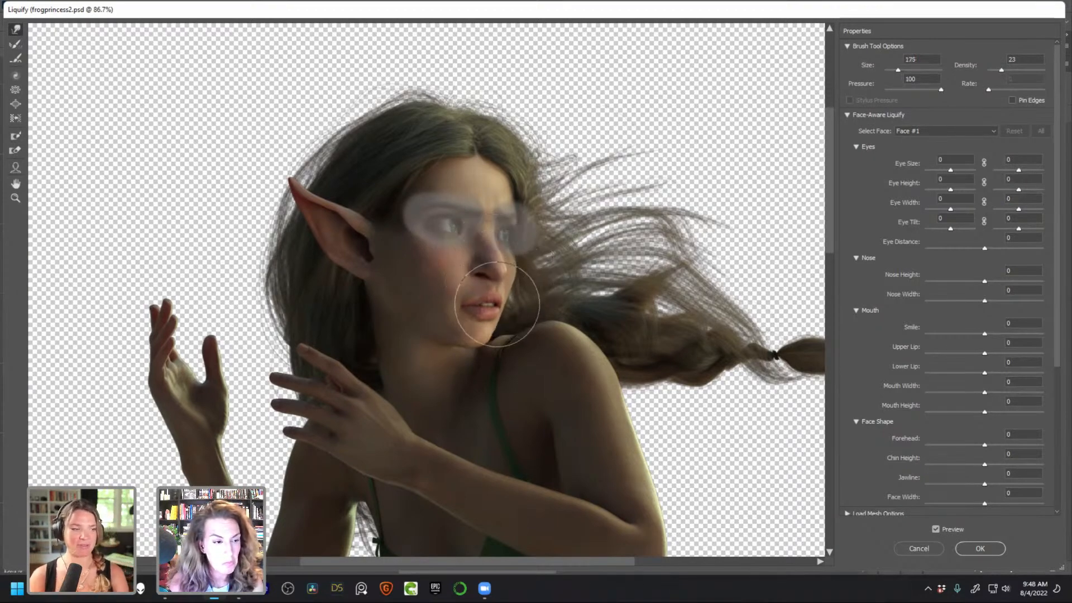
key(ctrl+space)
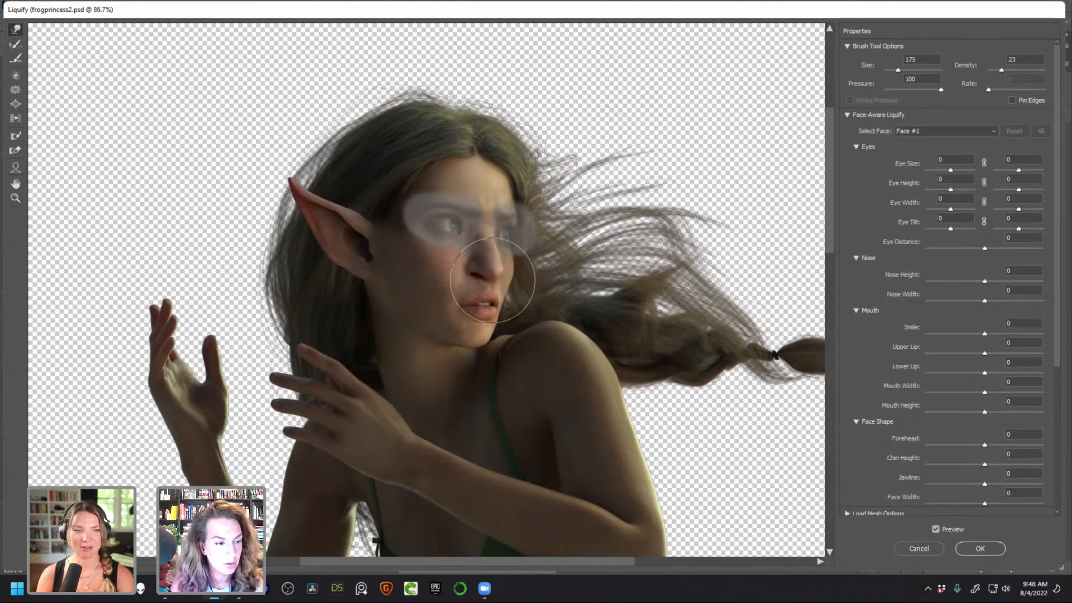
key(bracketleft)
key(bracketleft)
key(bracketleft)
key(bracketleft)
key(bracketleft)
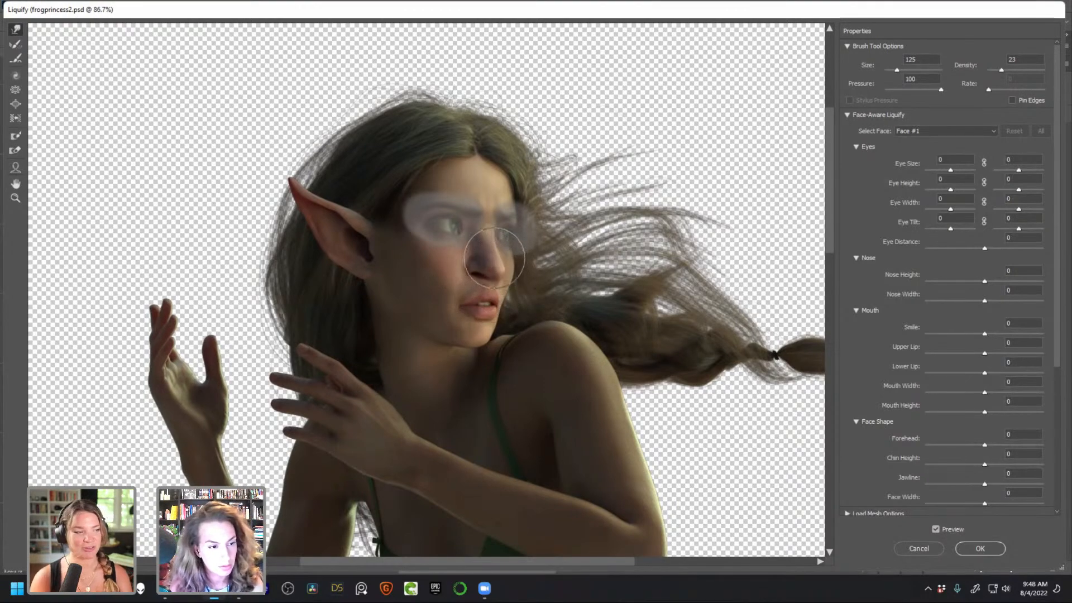
key(bracketleft)
key(bracketleft)
key(bracketleft)
key(bracketleft)
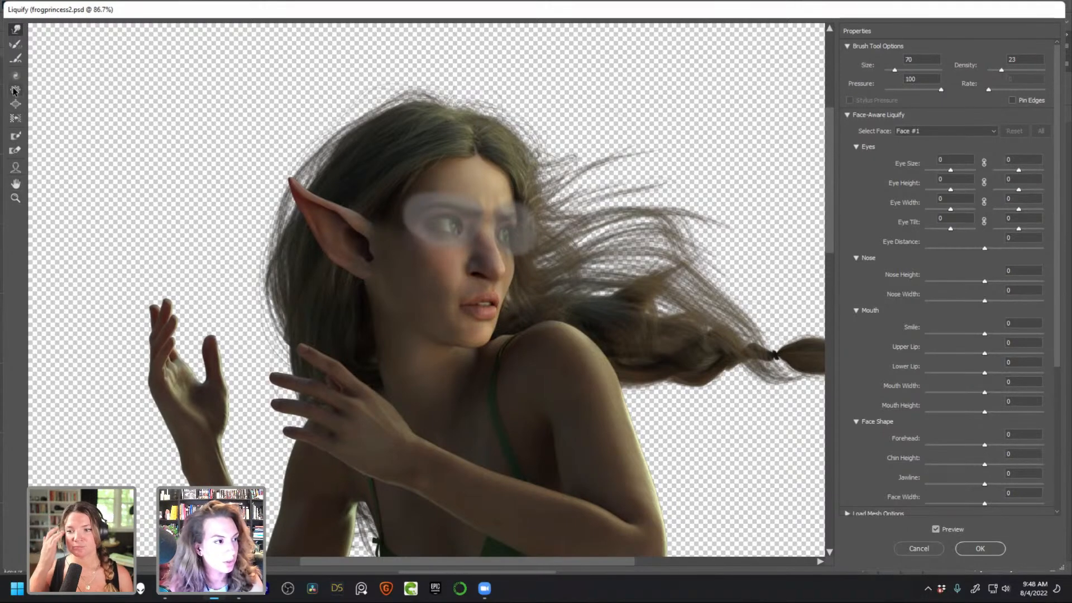
Partly restore the upper lip with the Reconstruct tool at brush size 45 and apply the Liquify changes
click(17, 46)
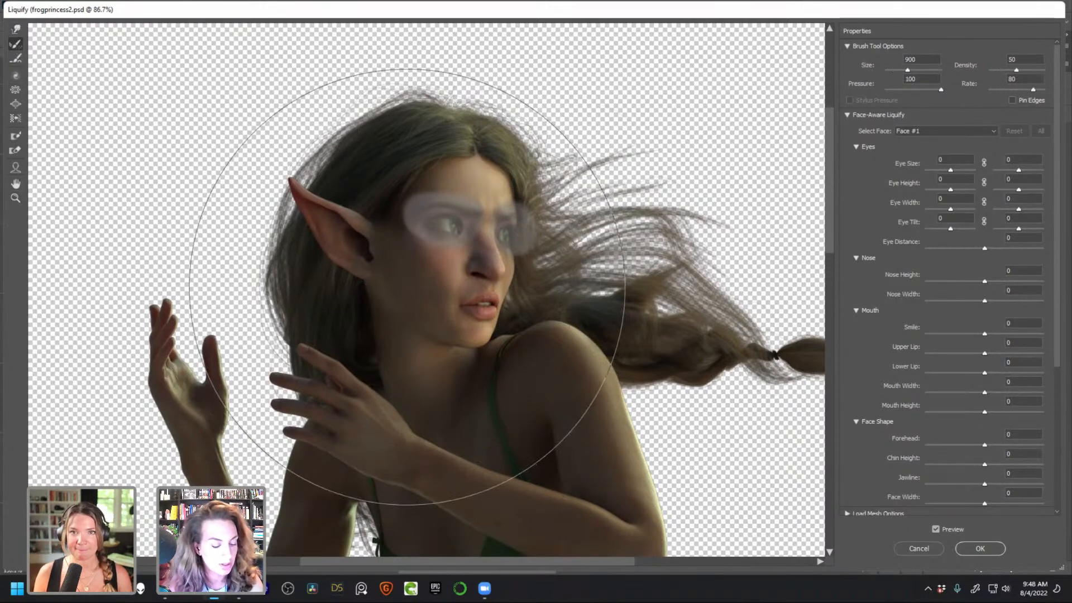
key(bracketleft)
key(bracketleft)
key(bracketleft)
key(bracketleft)
key(bracketleft)
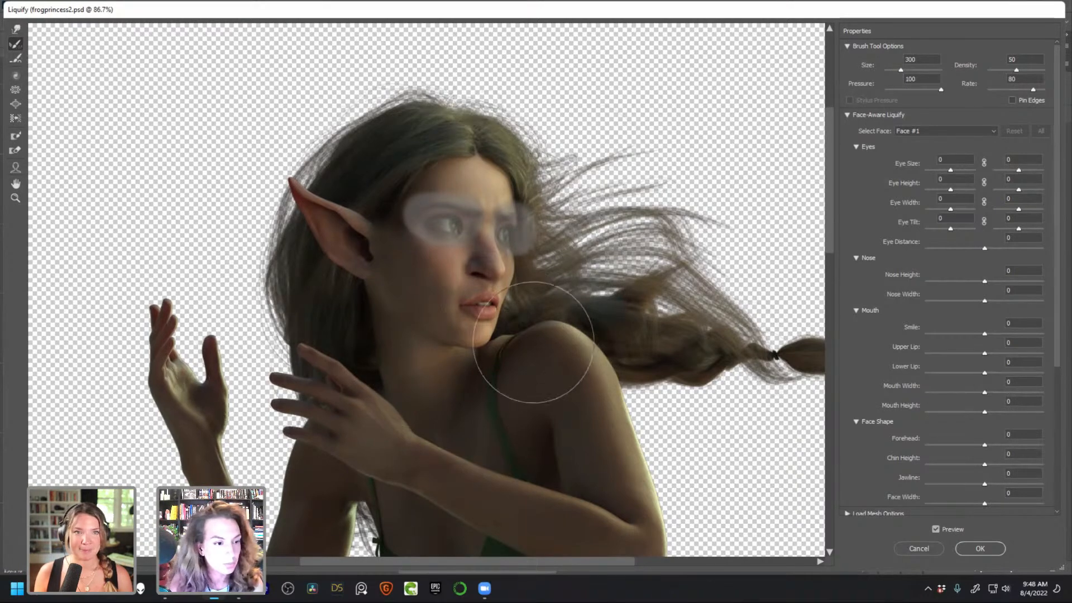
key(bracketleft)
key(bracketleft)
key(bracketleft)
key(bracketleft)
key(bracketleft)
key(bracketleft)
key(bracketleft)
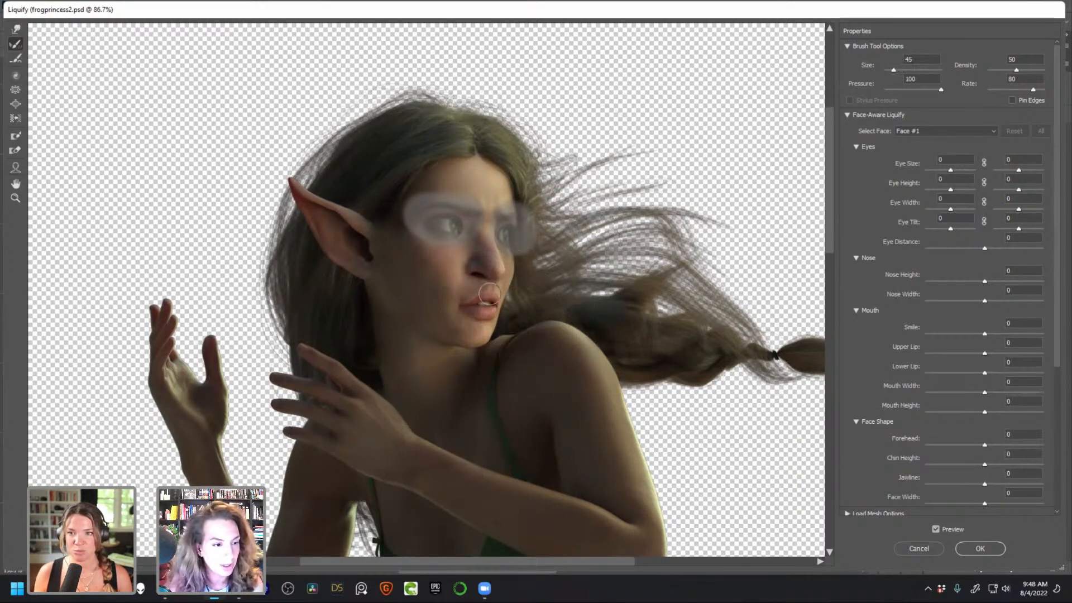
scroll(479, 300, up, 3)
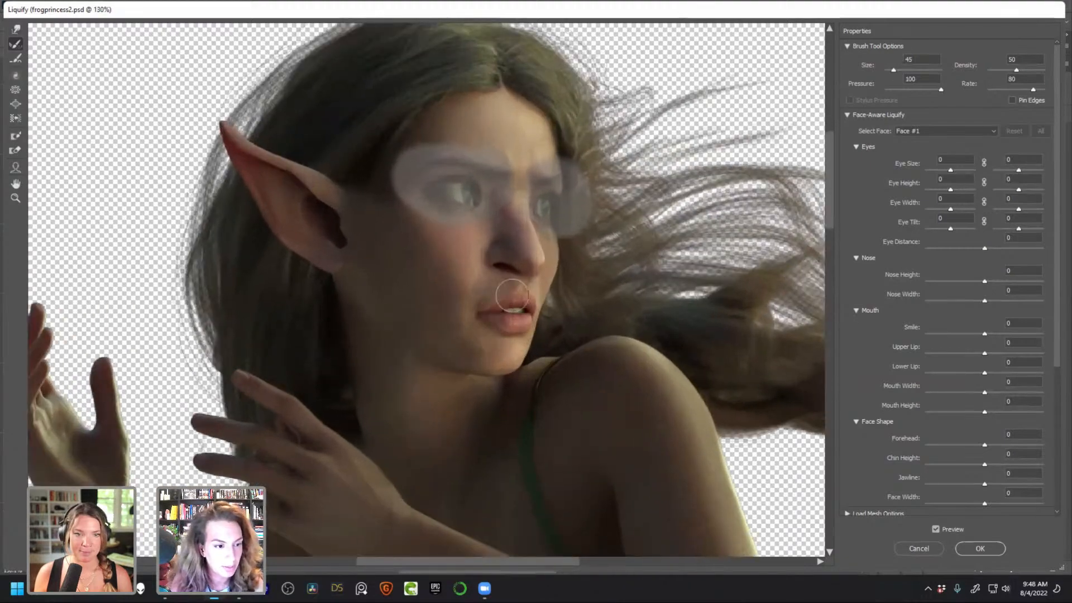
mouse_move(506, 304)
mouse_down()
mouse_move(513, 331)
mouse_move(520, 310)
mouse_up()
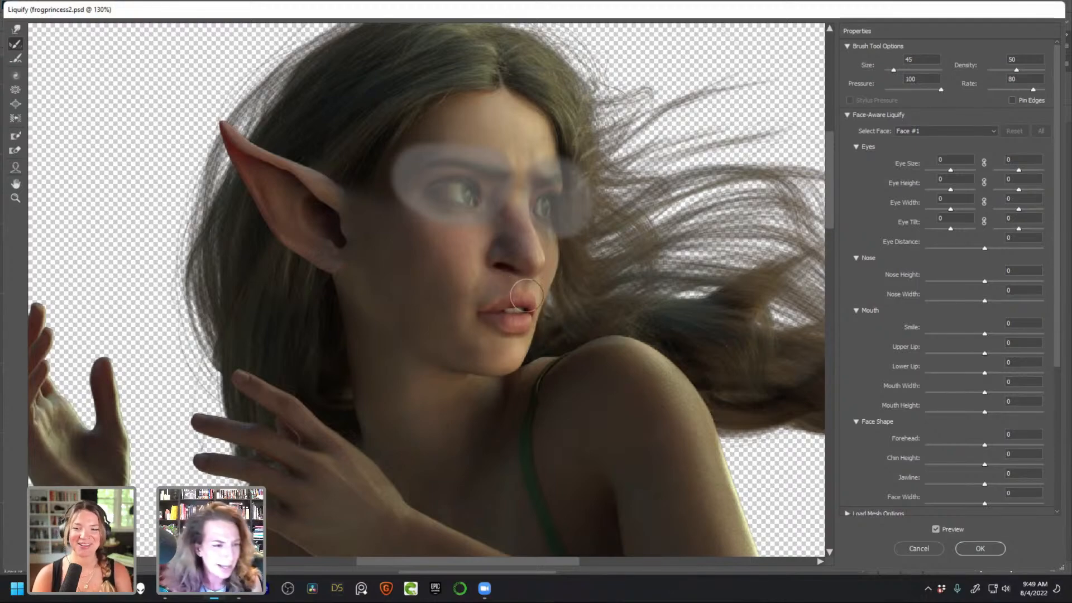
click(980, 548)
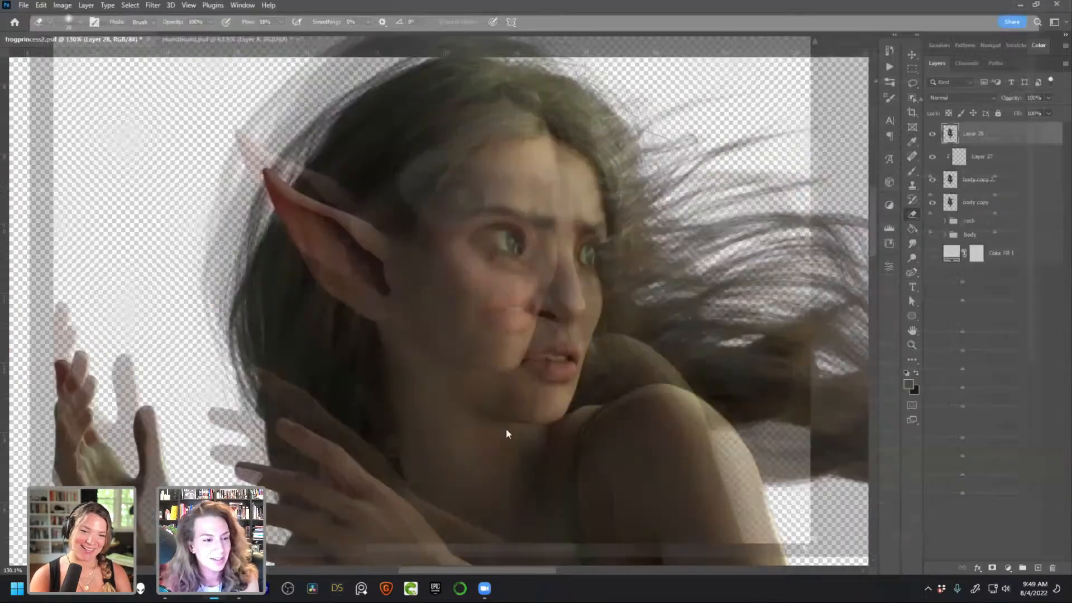
Set the Clone Stamp to a soft 20 px brush and clone nearby skin over the edge of the nose tip
scroll(617, 389, up, 3)
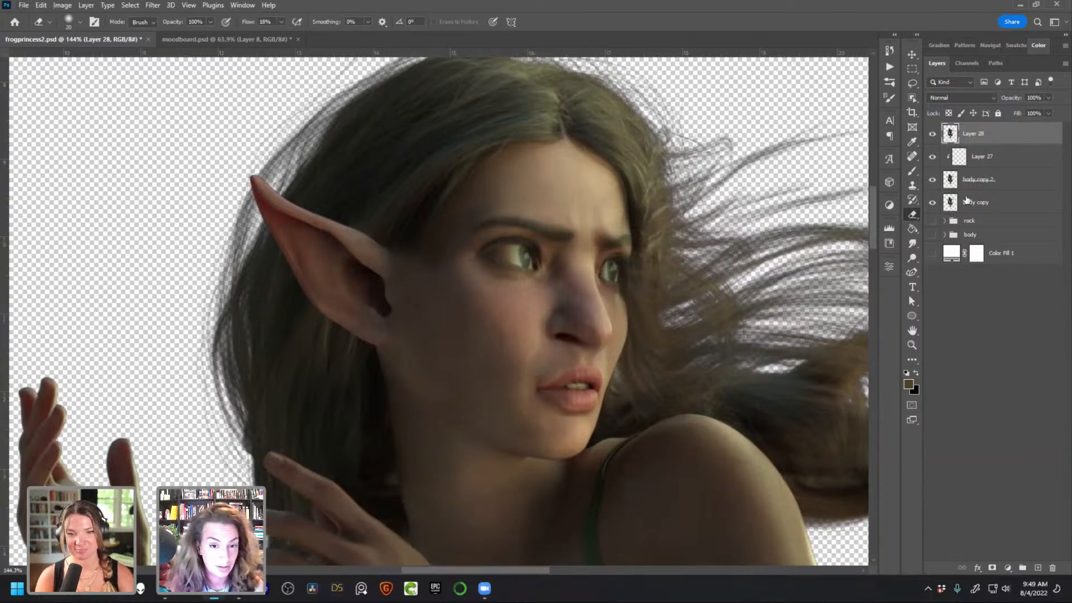
click(913, 186)
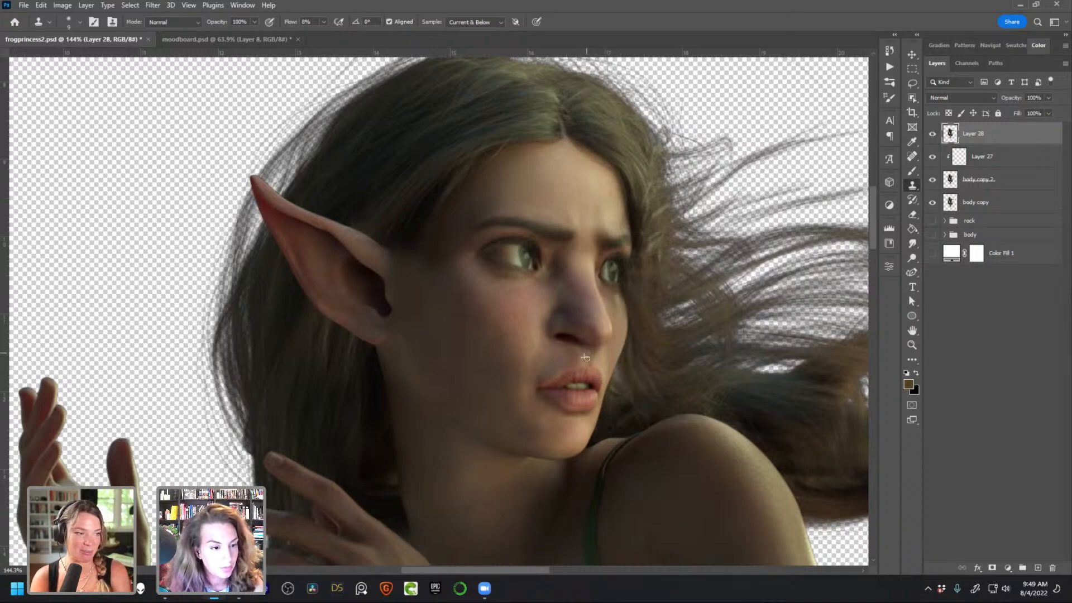
scroll(613, 410, down, 3)
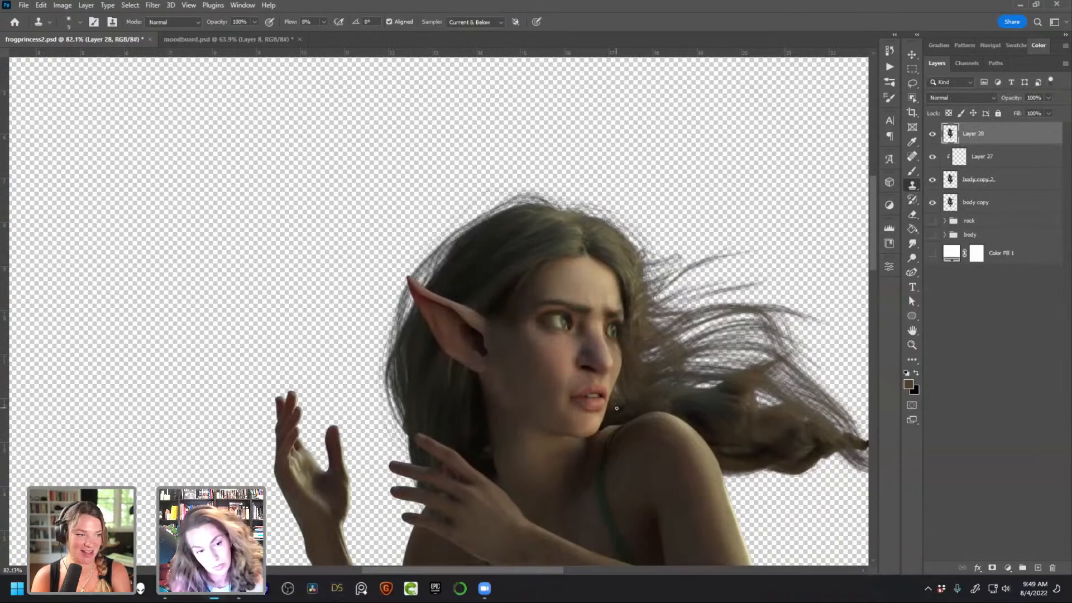
scroll(617, 408, up, 4)
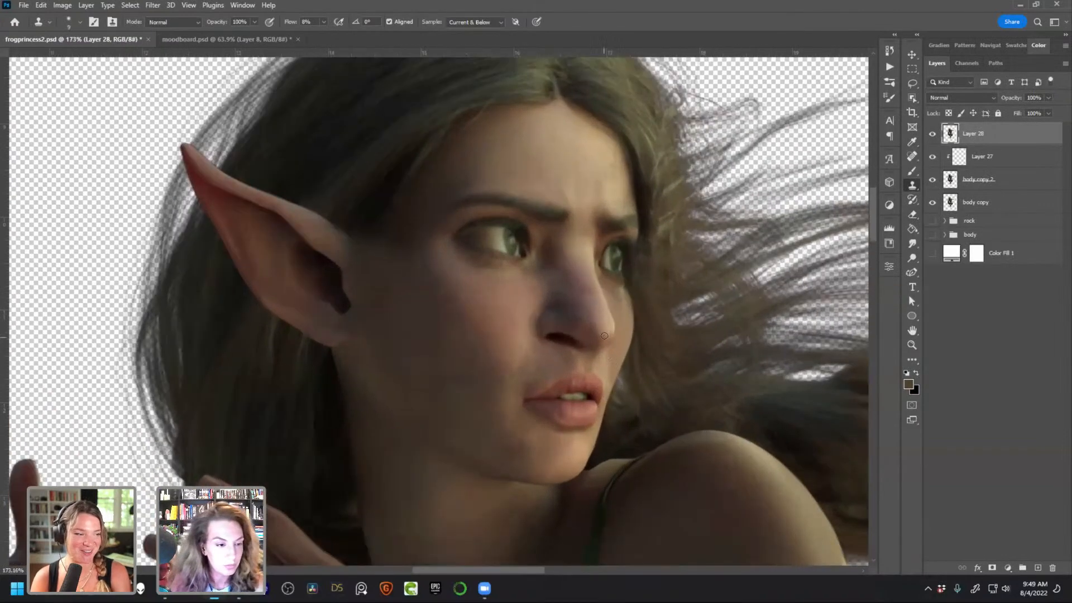
right_click(616, 360)
drag(672, 385, 677, 386)
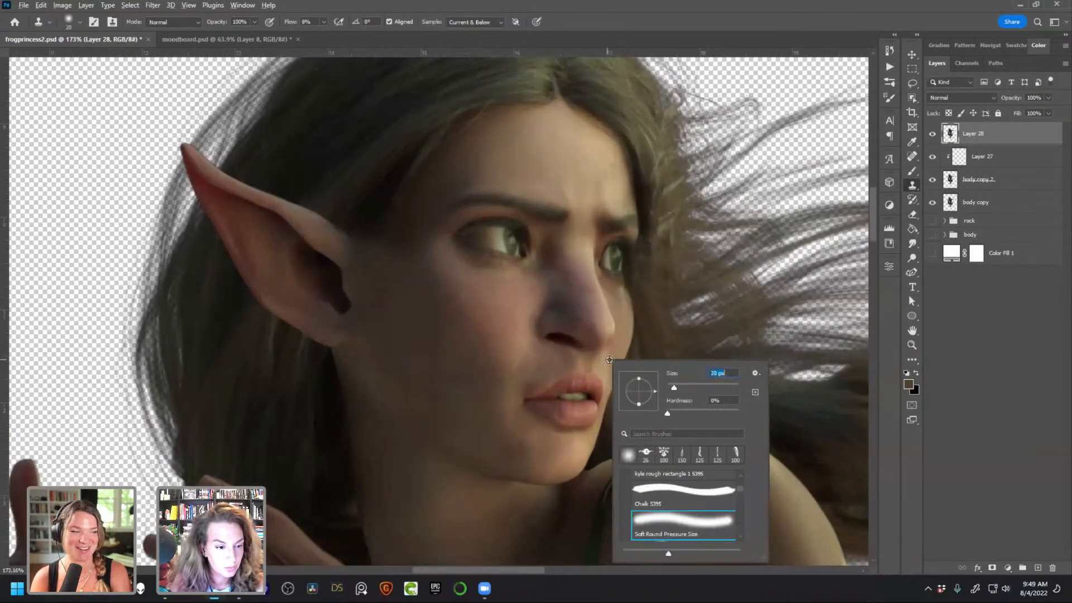
click(602, 356)
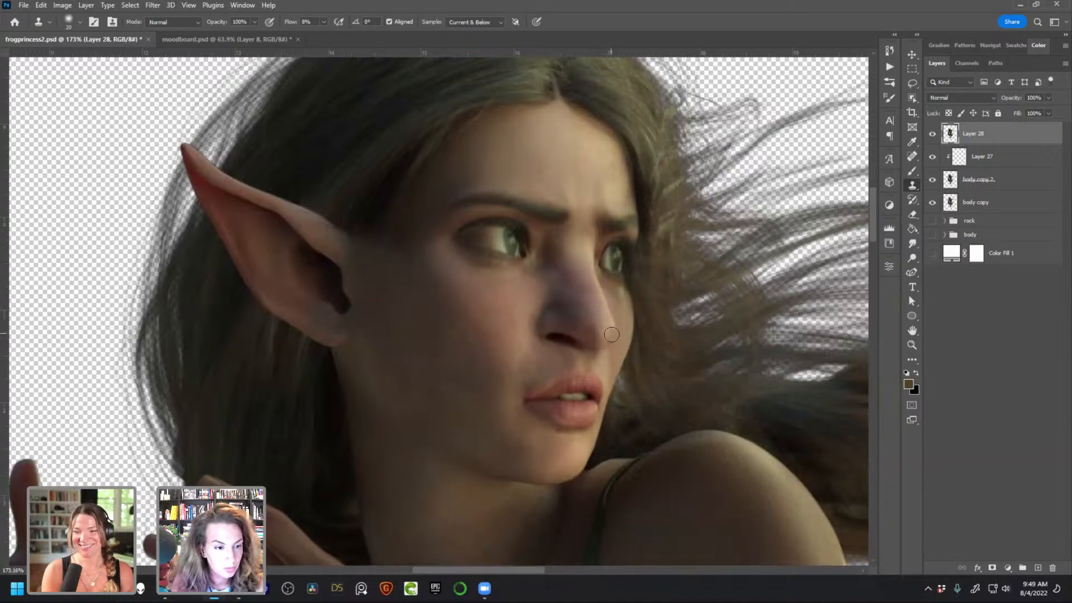
drag(603, 332, 608, 337)
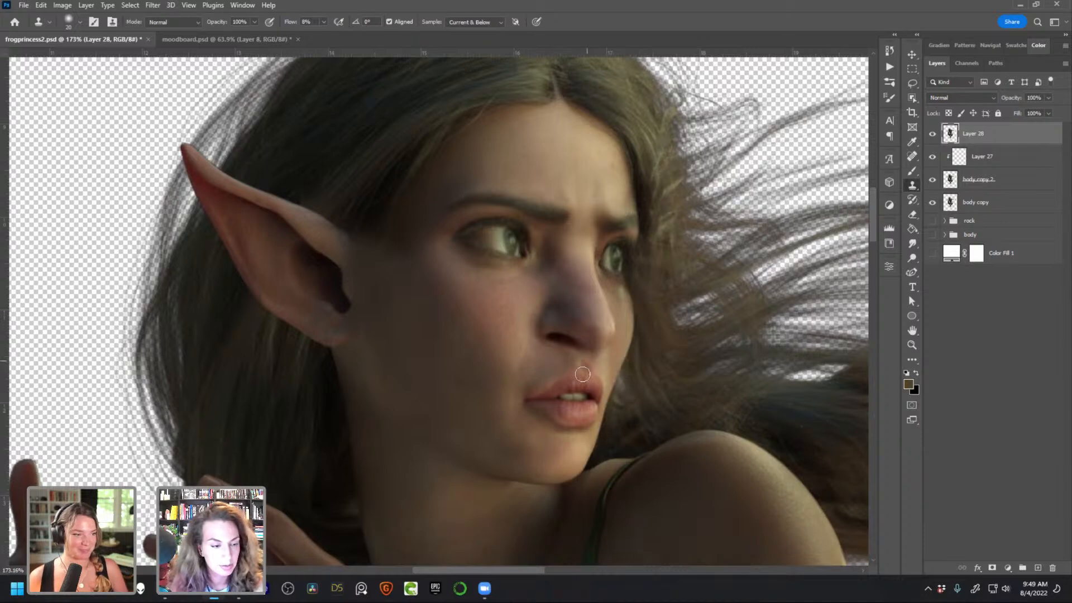
Sample skin from the far cheek and refine the nose tip and far edge of the ridge with a 10 px clone brush
mouse_move(598, 333)
mouse_down()
mouse_move(592, 355)
mouse_move(596, 335)
mouse_move(619, 365)
mouse_up()
alt+click(628, 346)
key(bracketleft)
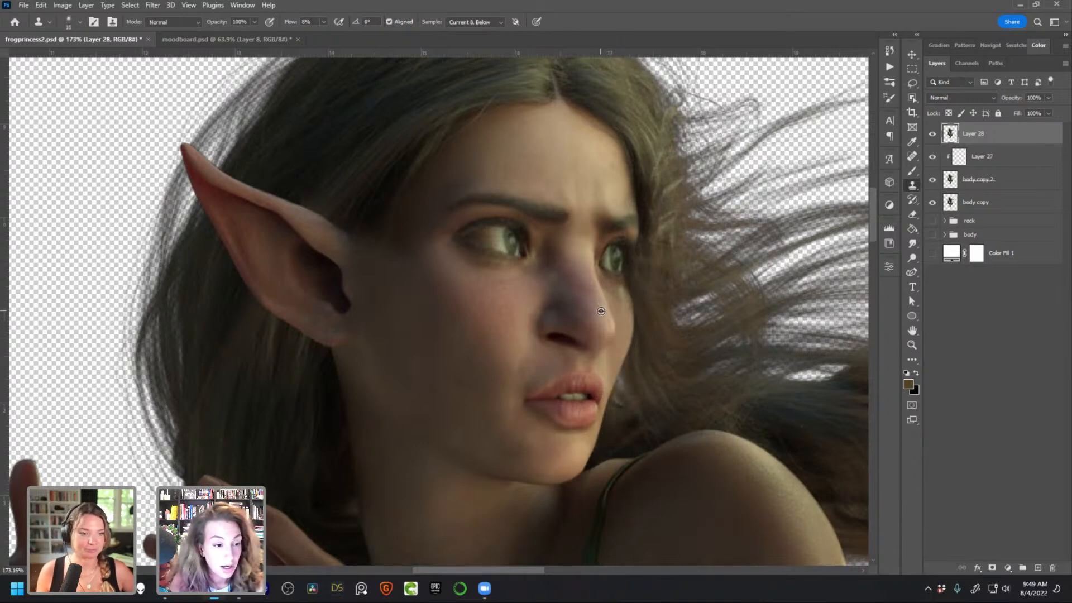
drag(604, 314, 607, 337)
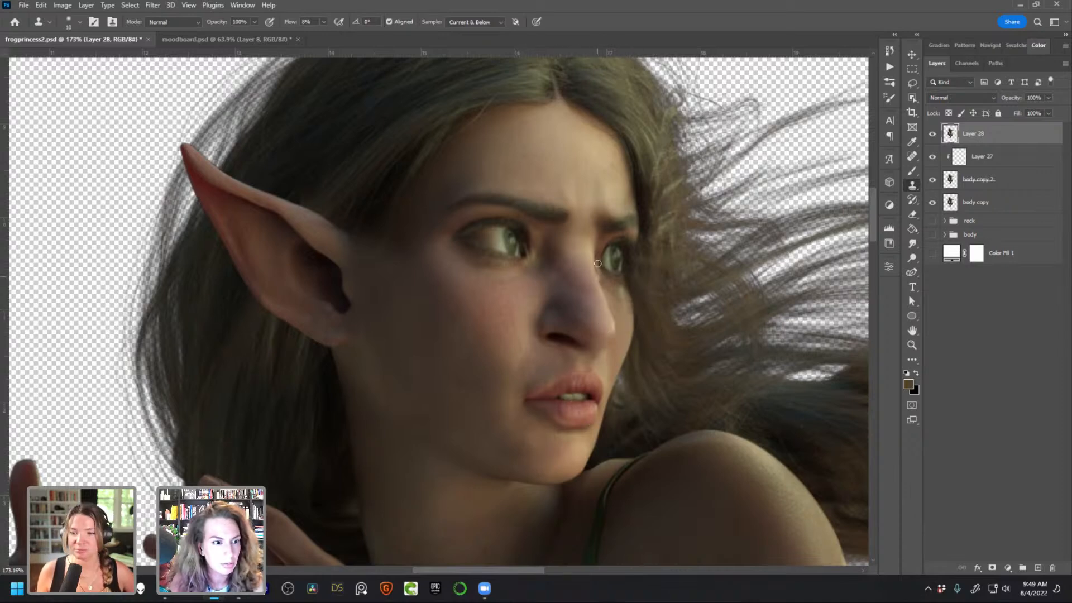
drag(605, 322, 603, 276)
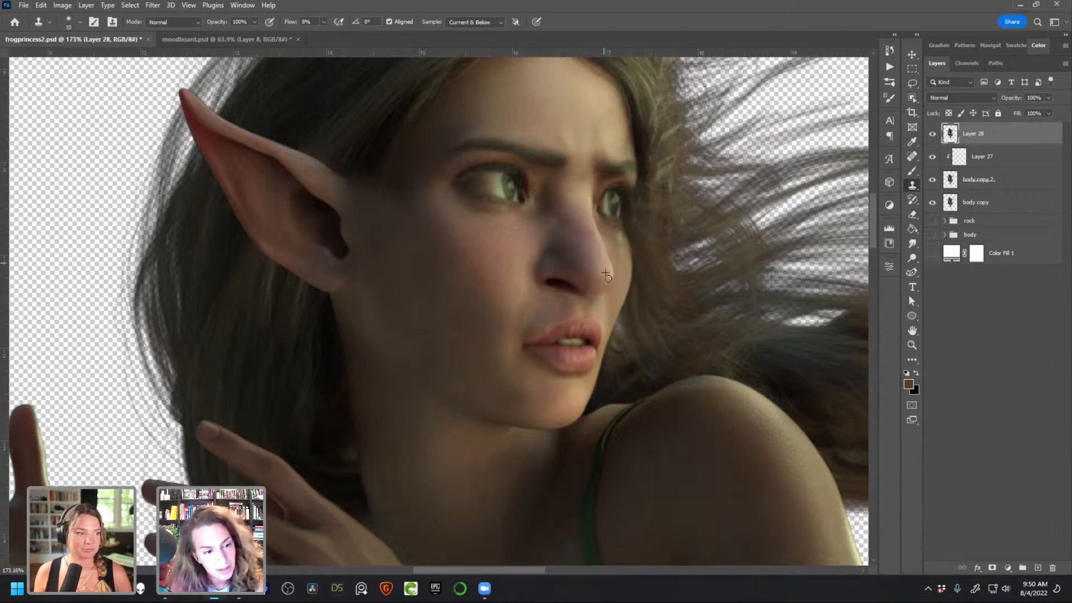
Hide the body copy 2 layer and compare the face with Layer 28 switched off and on
scroll(599, 275, down, 5)
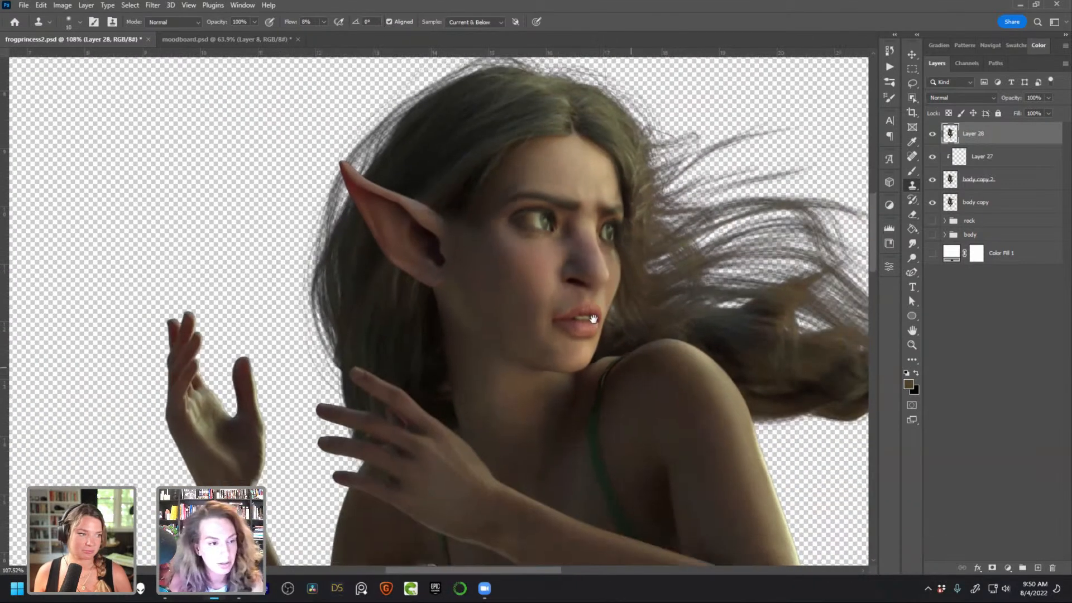
drag(628, 367, 582, 321)
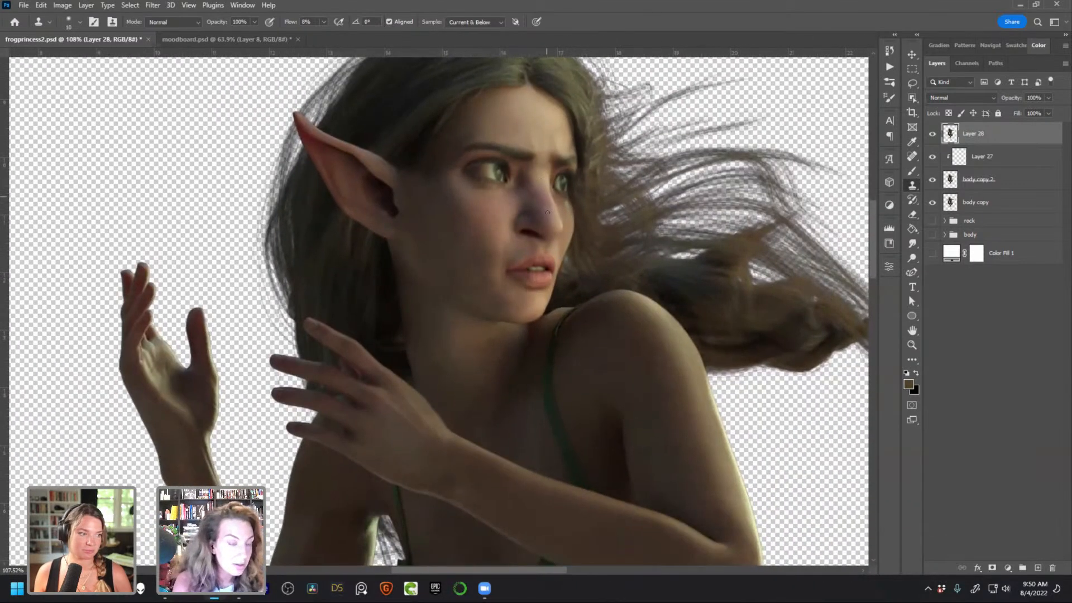
scroll(586, 223, down, 1)
drag(612, 229, 616, 289)
click(934, 134)
click(934, 134)
click(932, 180)
click(934, 133)
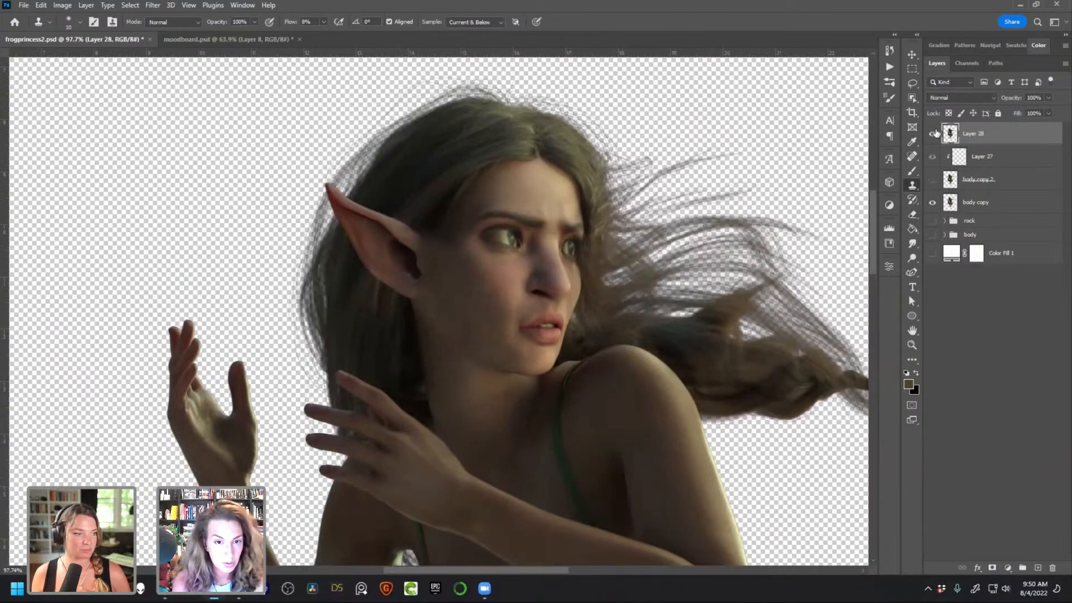
Open Layer 28 in Liquify and stretch the front foot downward with the Forward Warp tool at brush size 200
click(933, 134)
click(934, 134)
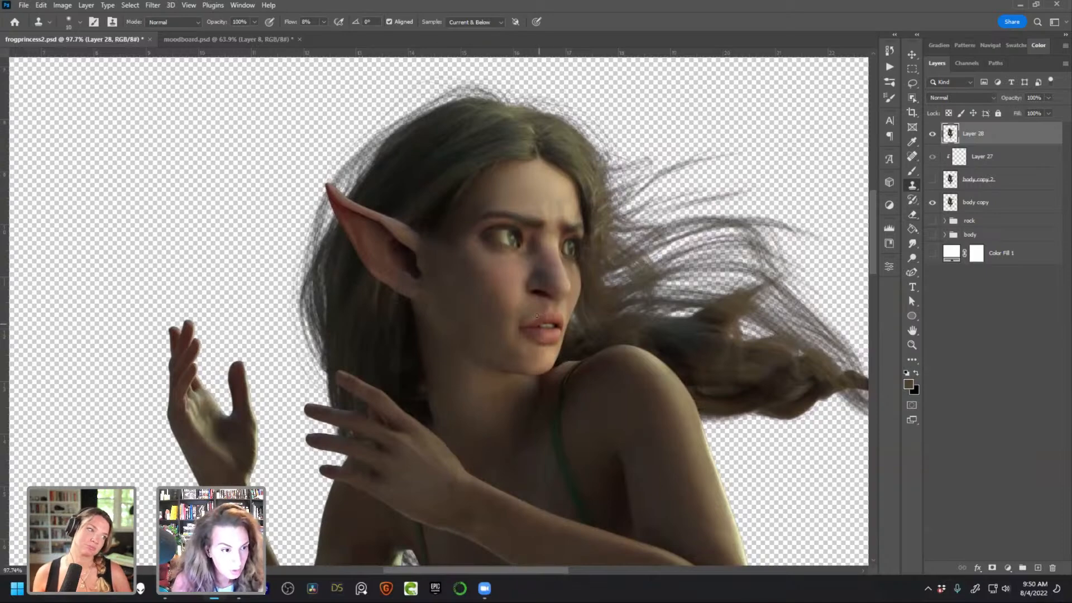
click(155, 8)
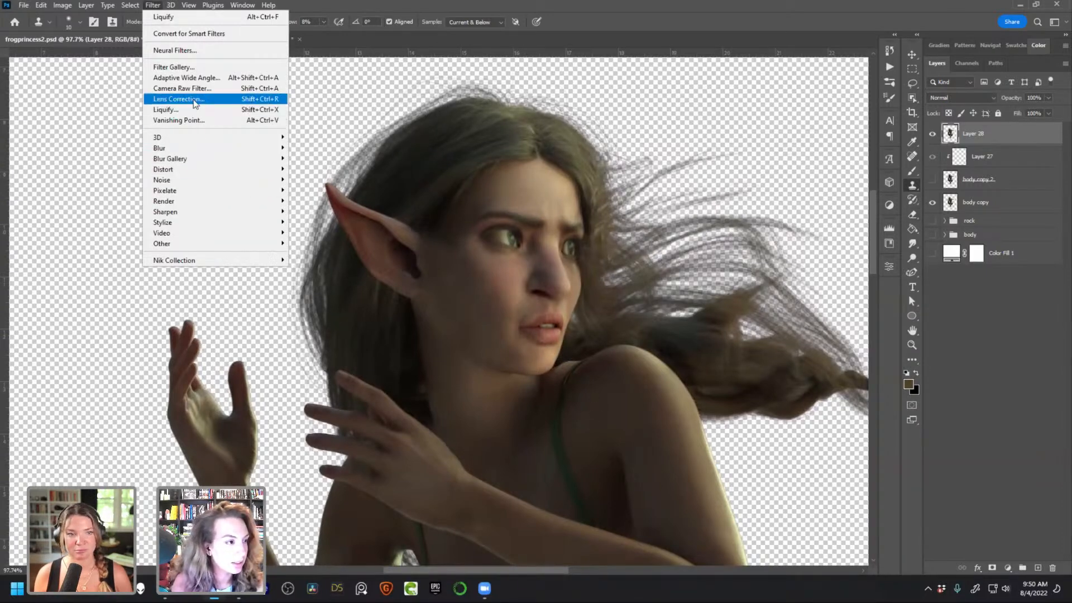
click(194, 112)
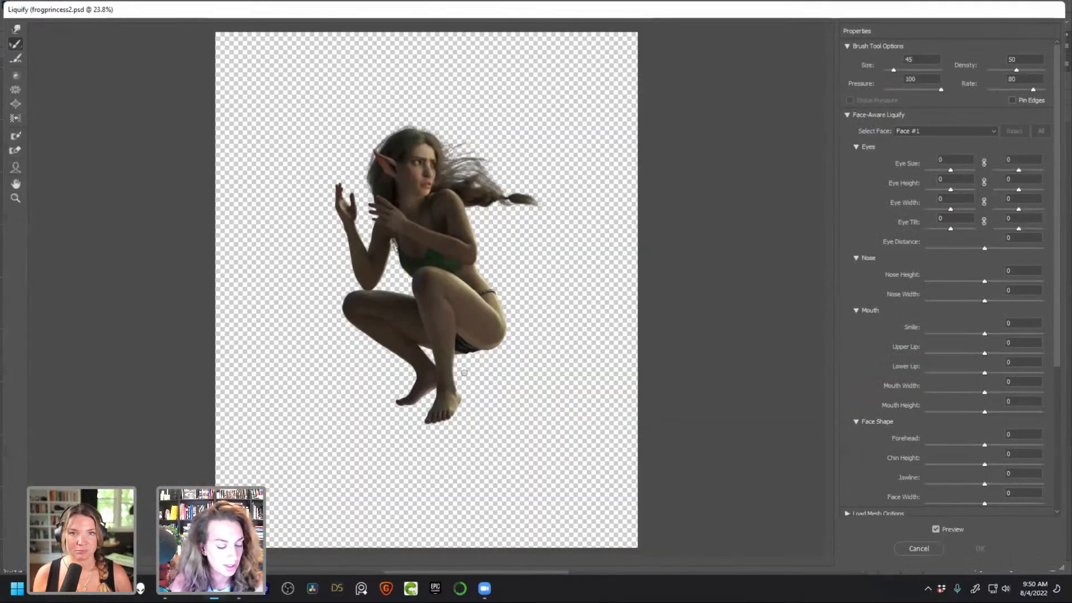
scroll(450, 366, up, 3)
key(bracketright)
key(bracketright)
key(bracketright)
key(bracketright)
key(bracketright)
key(bracketright)
key(bracketright)
key(bracketright)
key(bracketright)
key(bracketright)
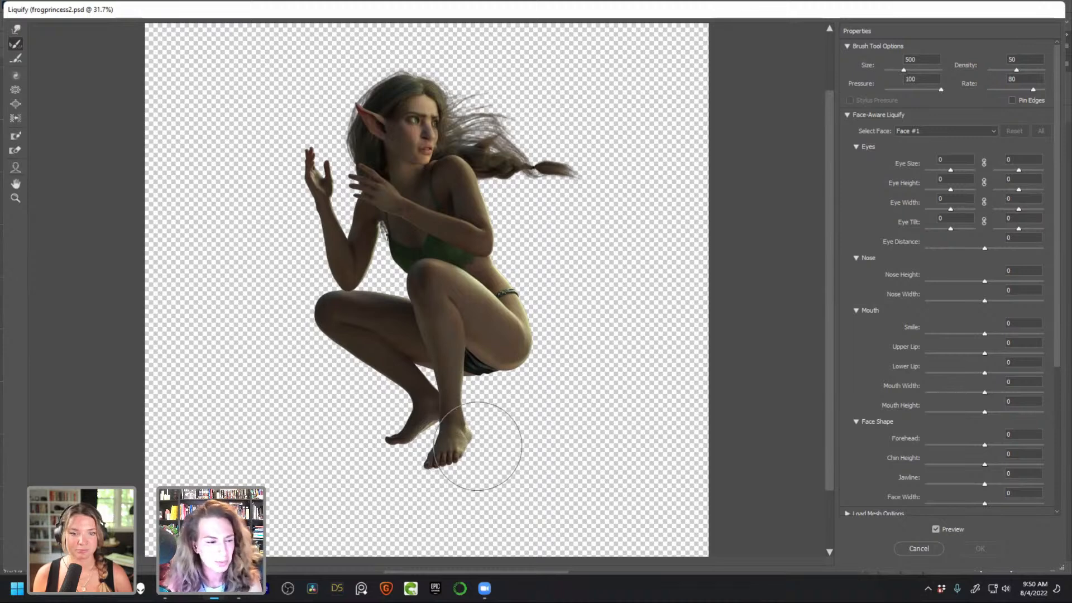
click(439, 473)
click(16, 29)
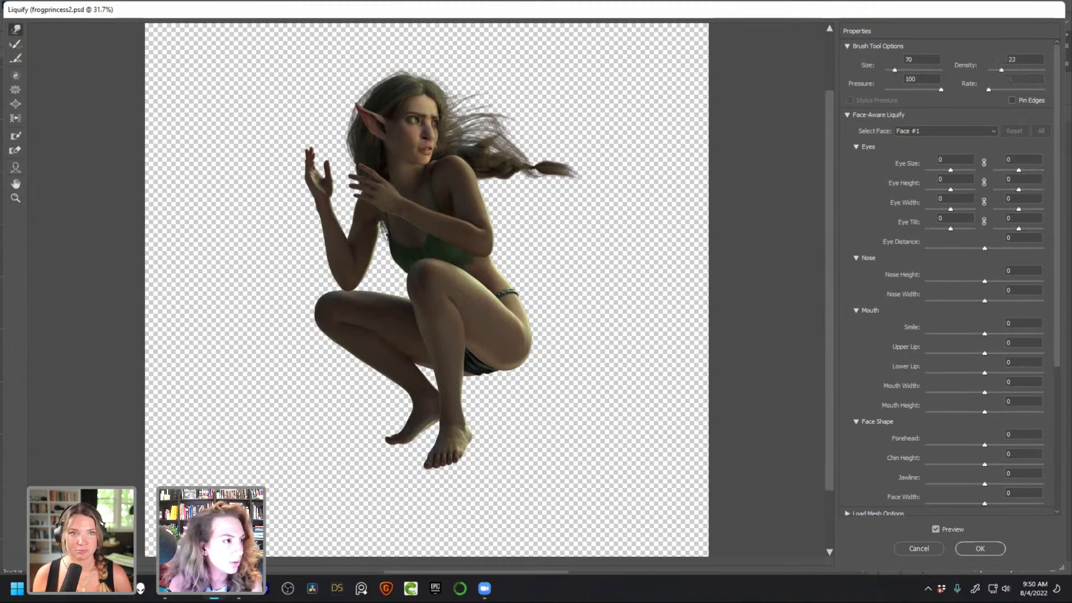
key(bracketright)
key(bracketright)
key(bracketleft)
key(bracketleft)
mouse_move(445, 455)
mouse_down()
mouse_move(402, 486)
mouse_move(448, 487)
mouse_move(458, 460)
mouse_move(421, 507)
mouse_up()
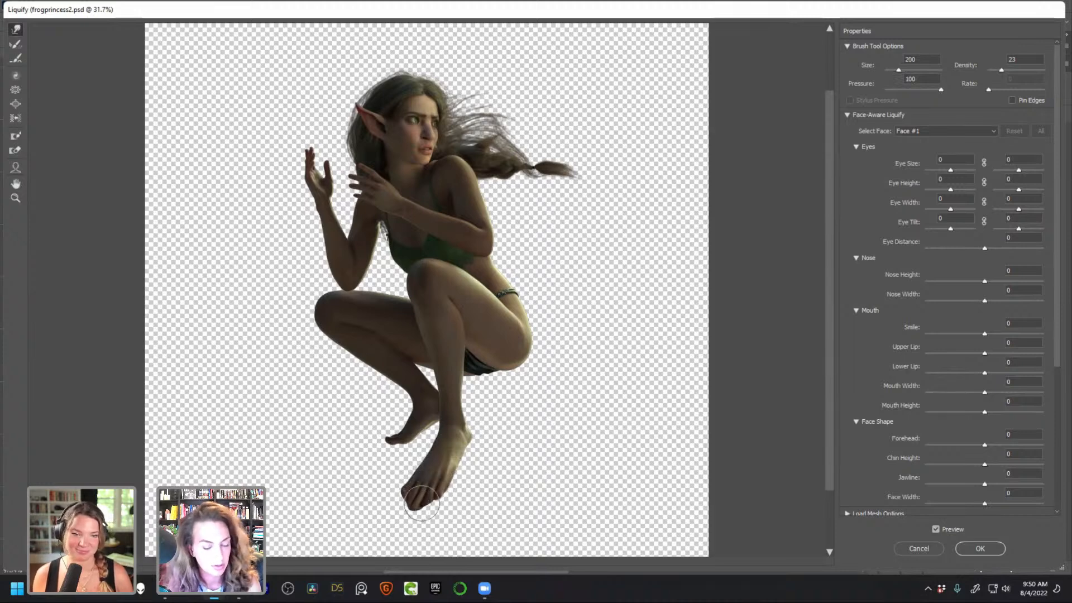
Lengthen the rear foot and broaden the front foot with Forward Warp at size 400, then apply Liquify and save the file
key(bracketright)
key(bracketright)
key(bracketright)
key(bracketright)
mouse_move(384, 440)
mouse_down()
mouse_move(357, 466)
mouse_move(380, 460)
mouse_move(398, 429)
mouse_move(362, 446)
mouse_move(425, 468)
mouse_move(431, 506)
mouse_up()
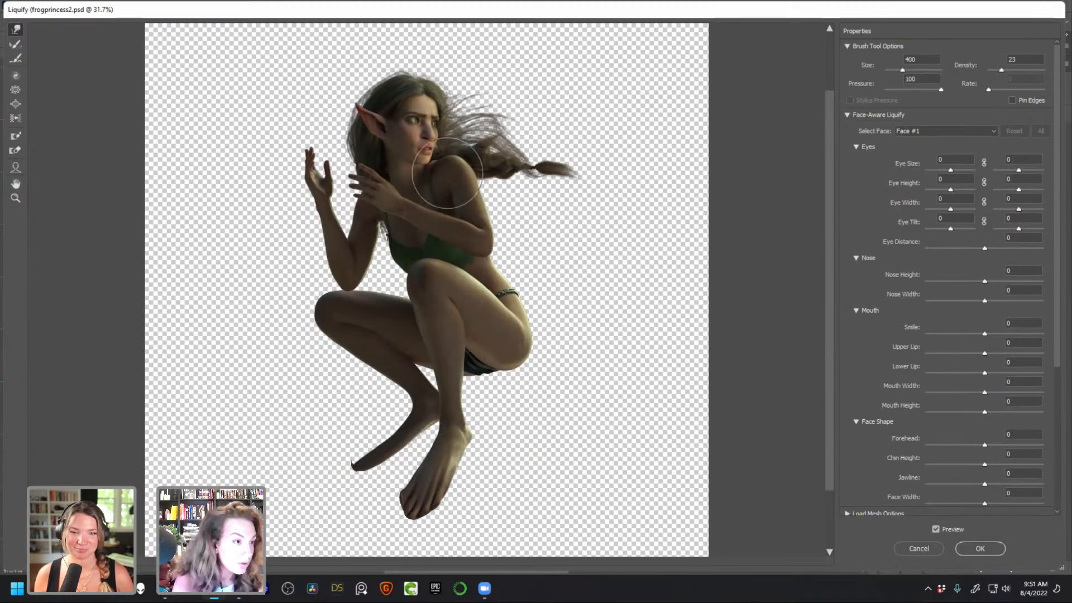
click(980, 548)
key(ctrl+s)
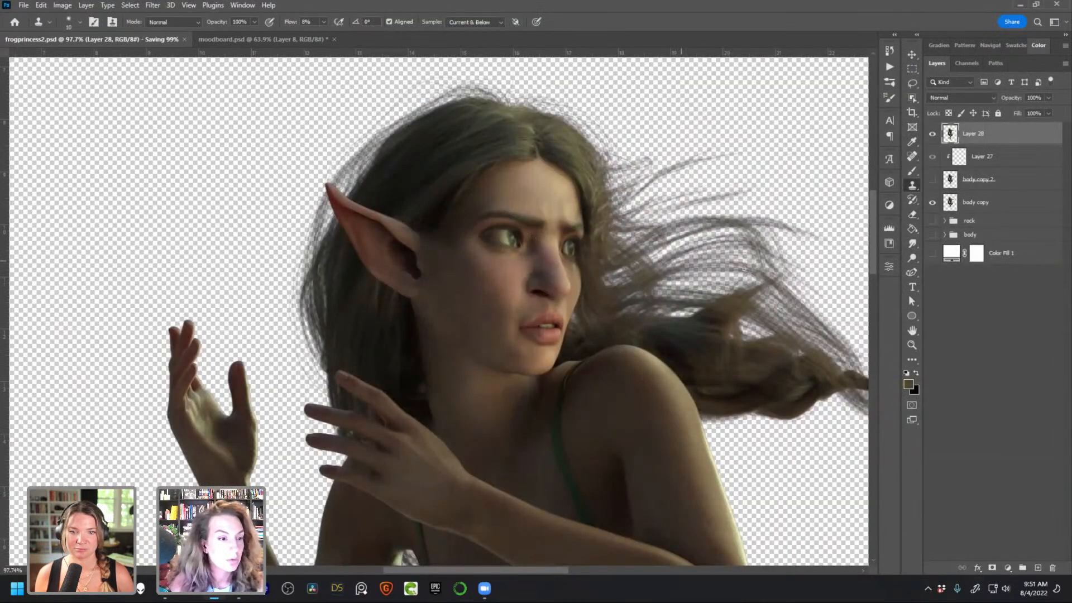
Examine the frog and toad reference photos in moodboard.psd for how their skin catches the light
scroll(520, 246, up, 2)
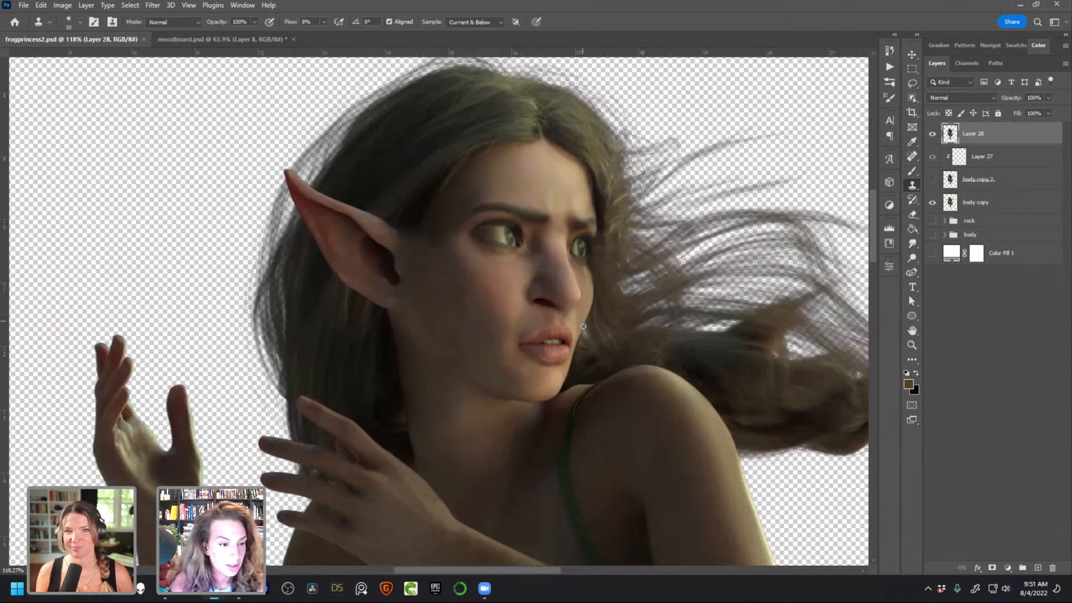
scroll(550, 306, up, 2)
scroll(527, 275, up, 1)
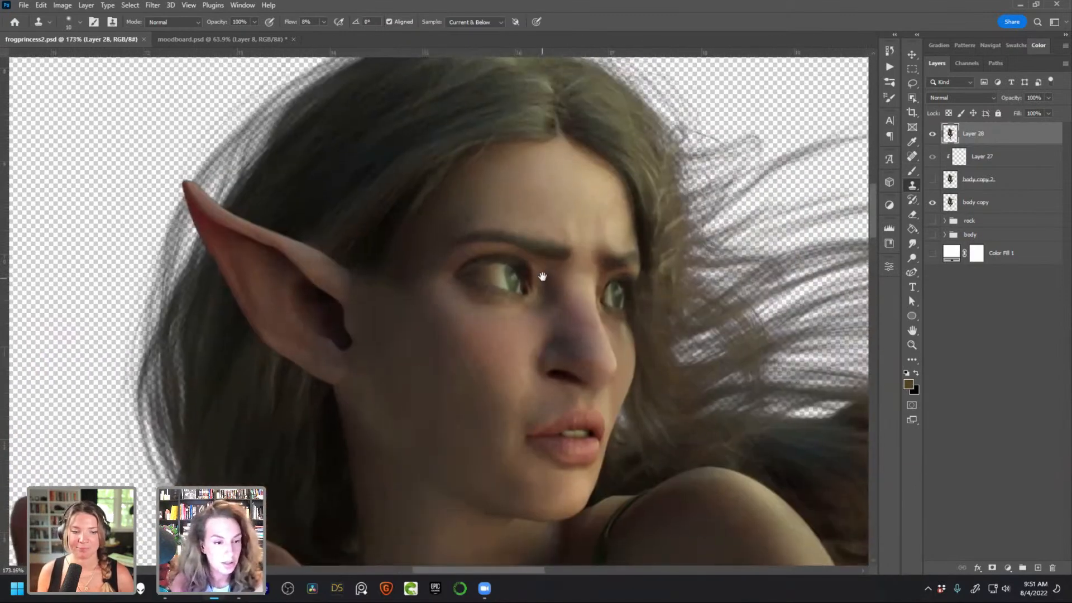
scroll(542, 296, up, 1)
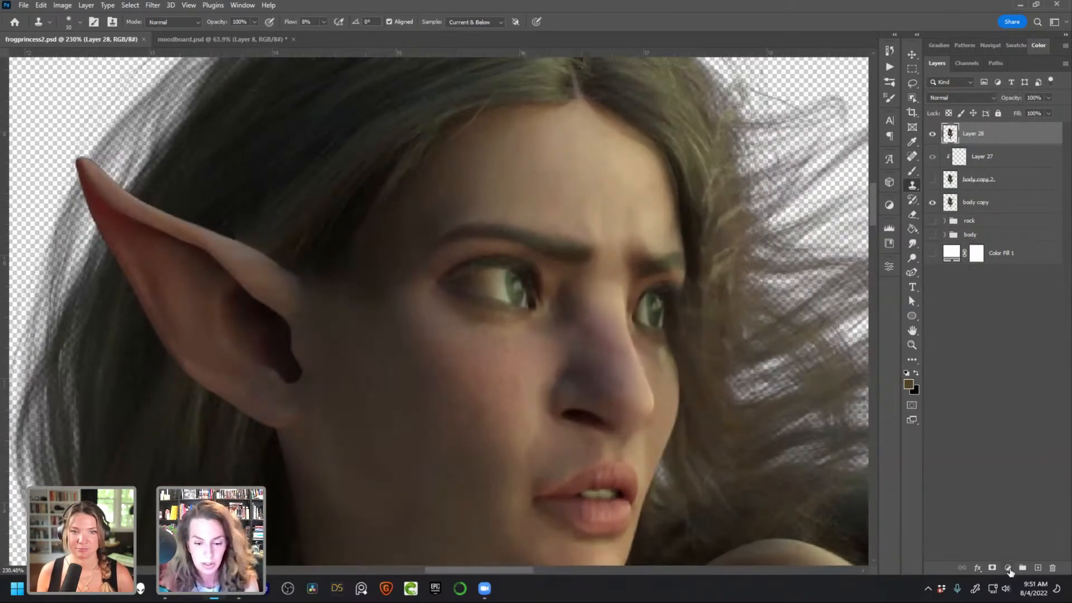
click(1008, 569)
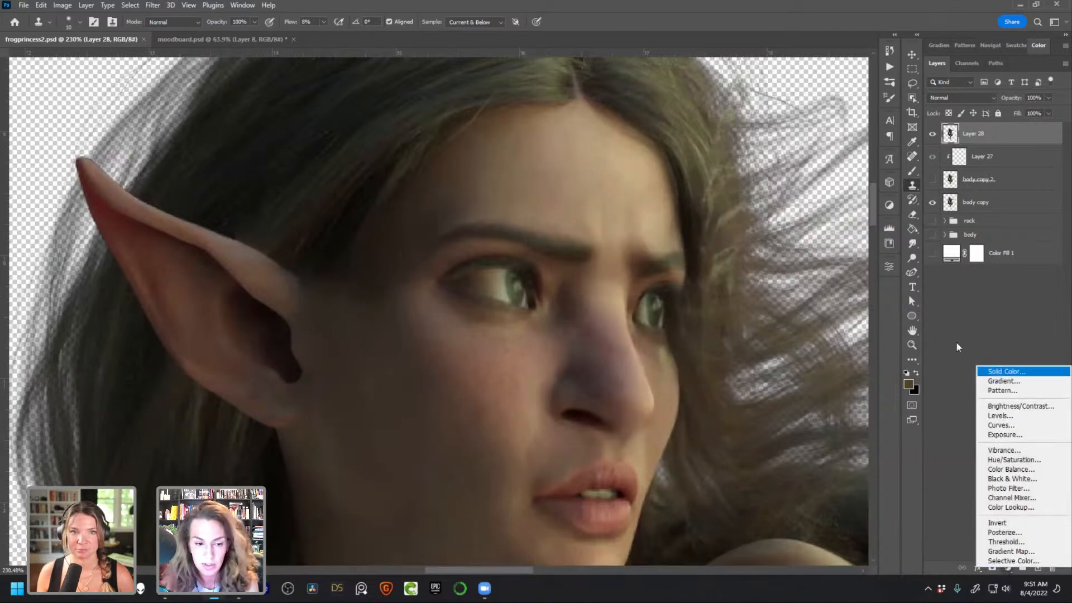
click(272, 43)
click(272, 43)
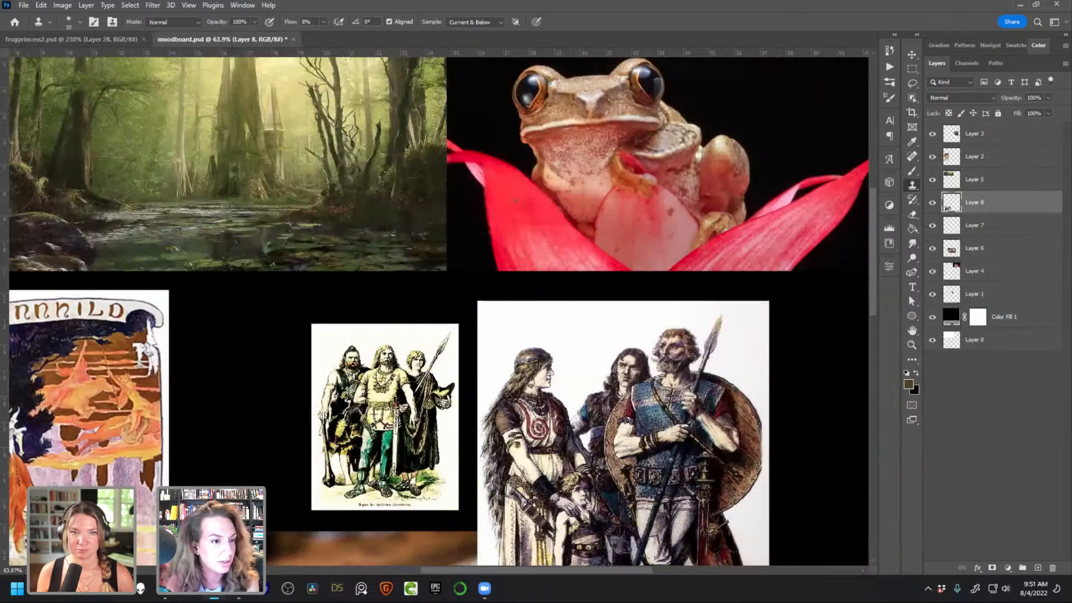
drag(627, 191, 659, 221)
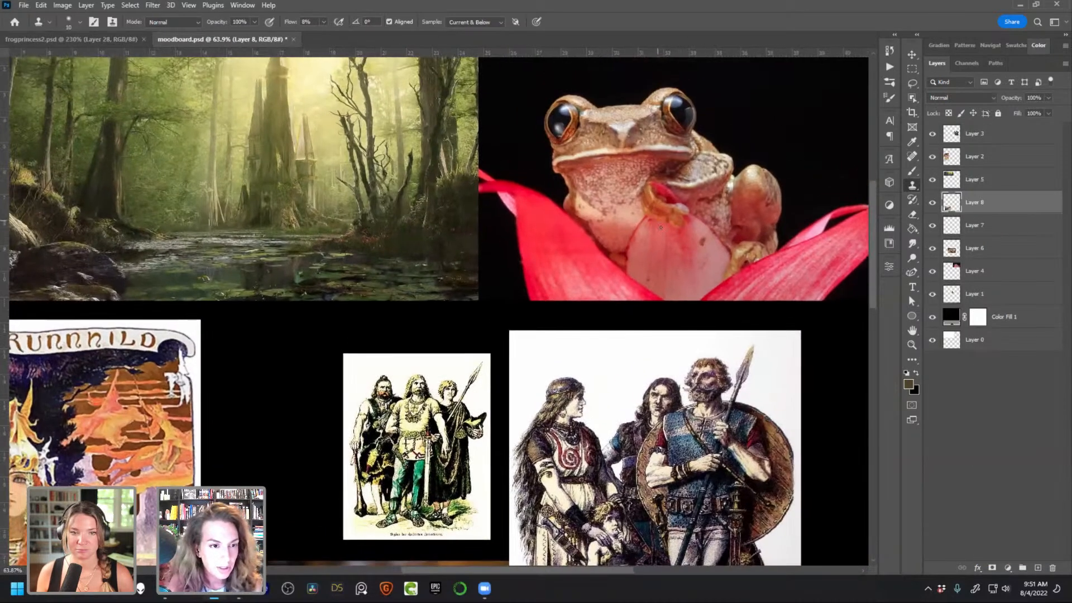
drag(592, 380, 603, 226)
drag(507, 504, 507, 366)
drag(423, 438, 579, 269)
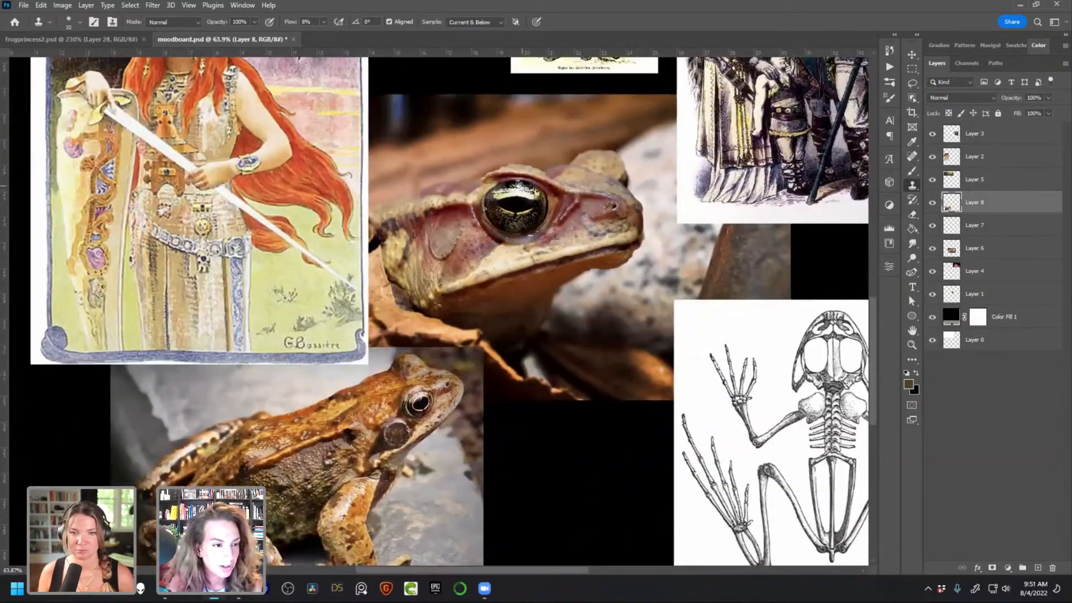
drag(427, 383, 491, 312)
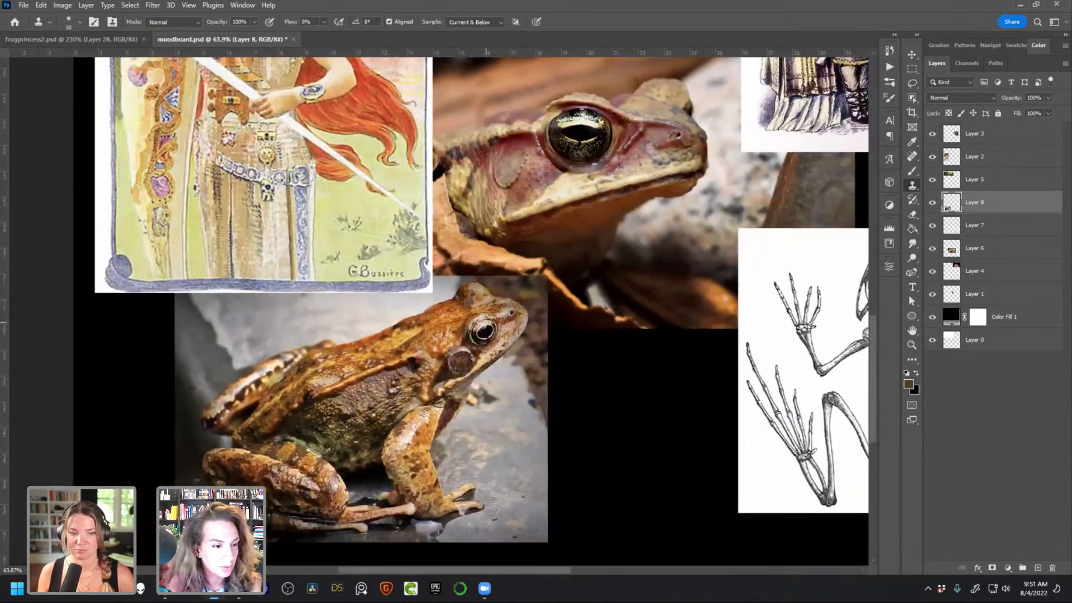
drag(514, 230, 451, 334)
In frogprincess2.psd, add a Curves adjustment above Layer 28 and darken it strongly, with a curve point at about input 110, output 15
click(103, 39)
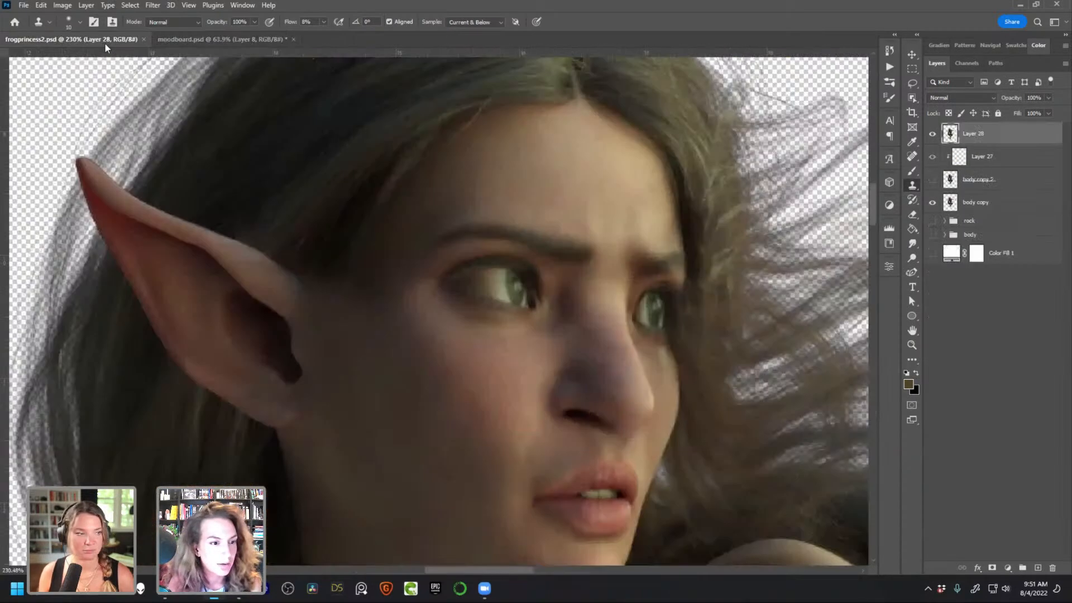
click(1008, 568)
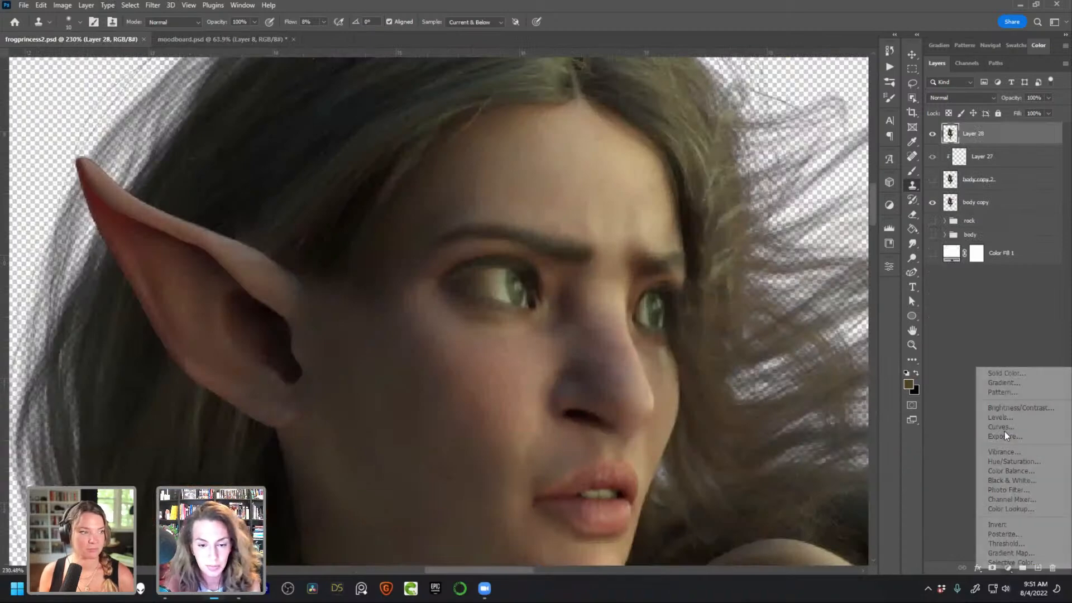
click(1006, 429)
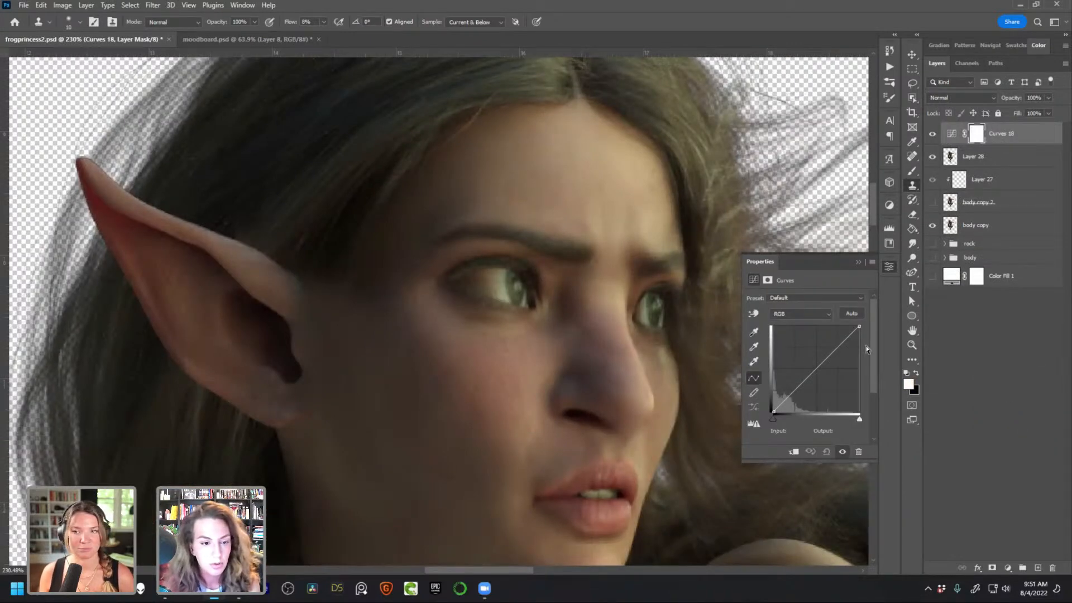
mouse_move(827, 371)
mouse_down()
mouse_move(835, 382)
mouse_move(832, 370)
mouse_up()
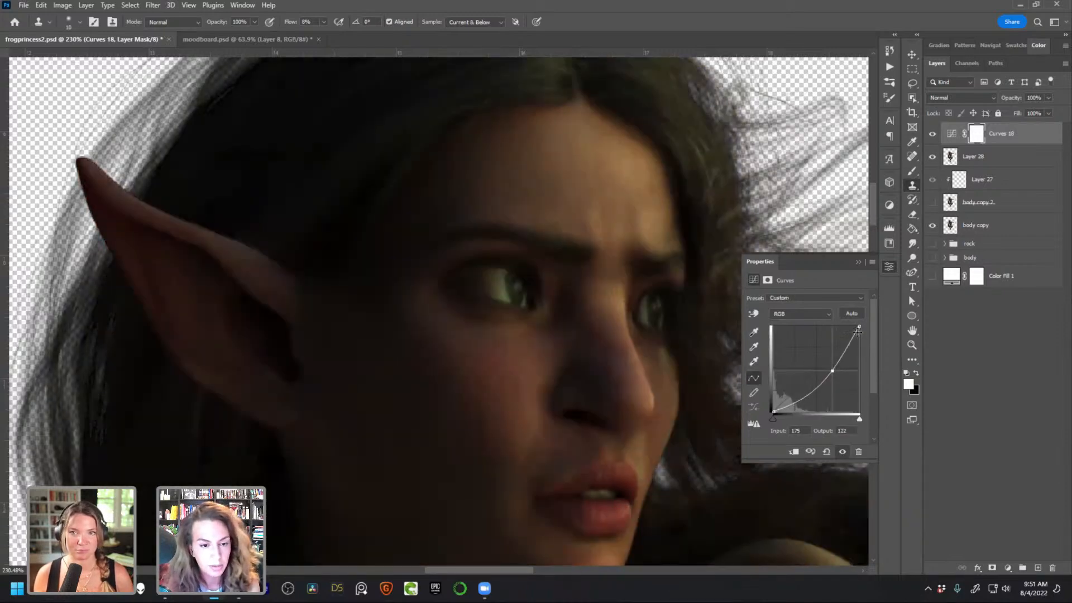
drag(860, 327, 811, 407)
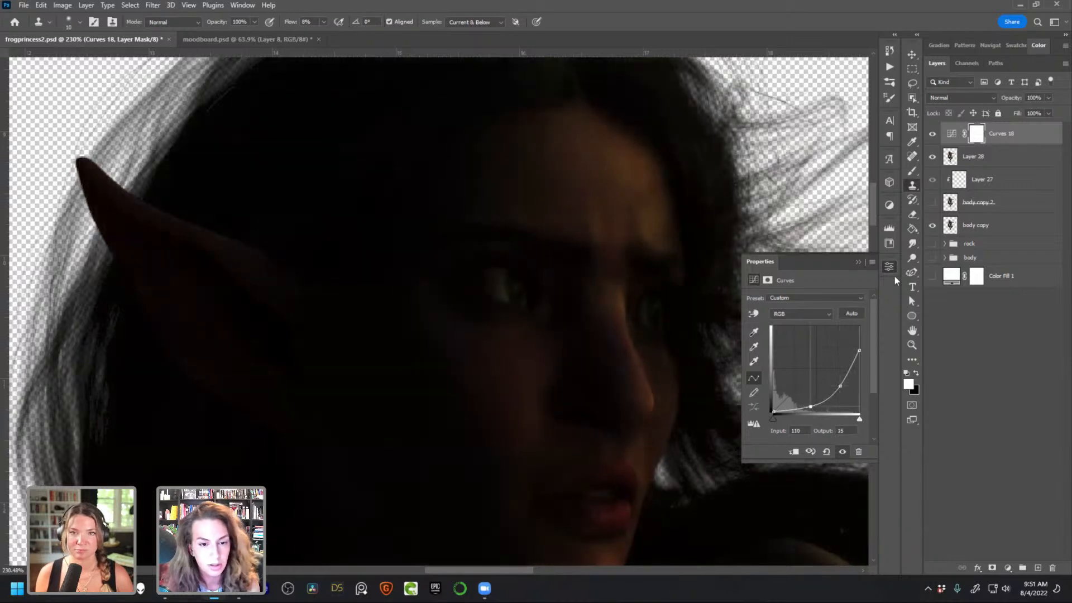
click(888, 267)
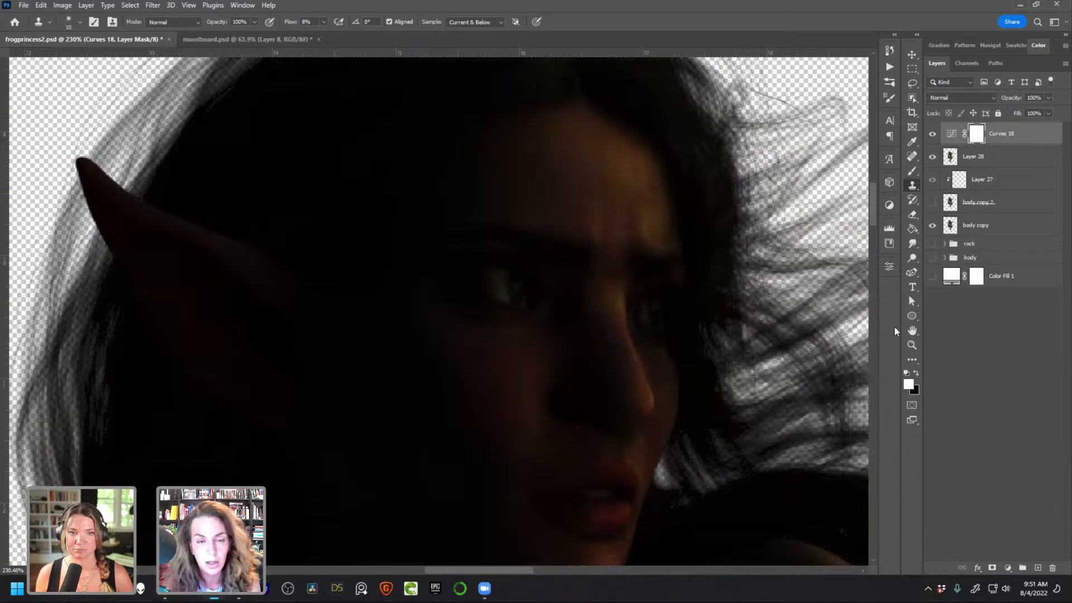
Hide the Curves adjustment layer and rename Layer 28 as body
click(932, 133)
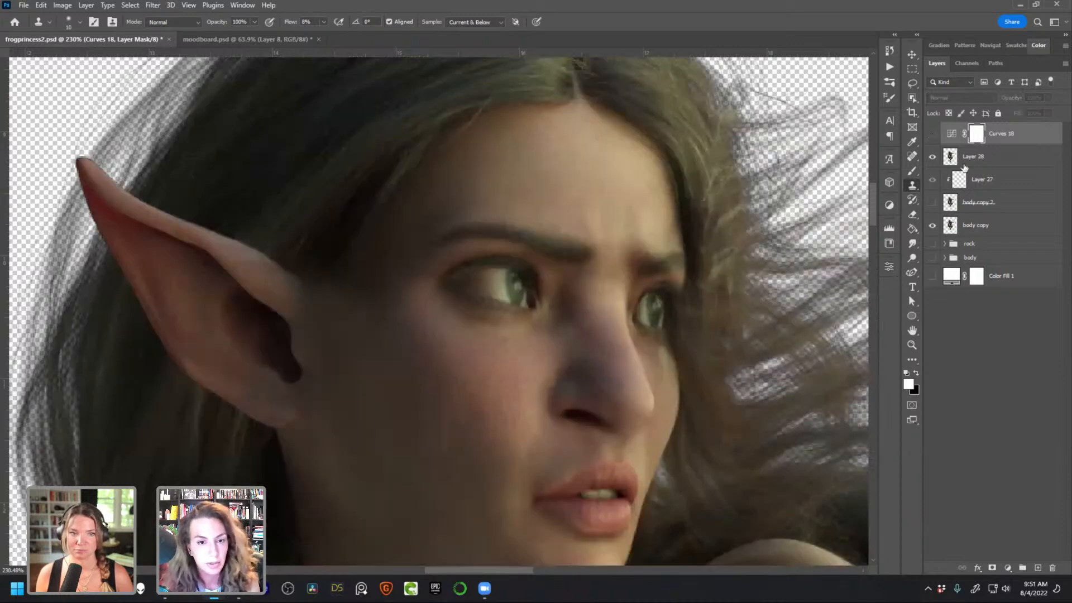
double_click(974, 157)
text(body)
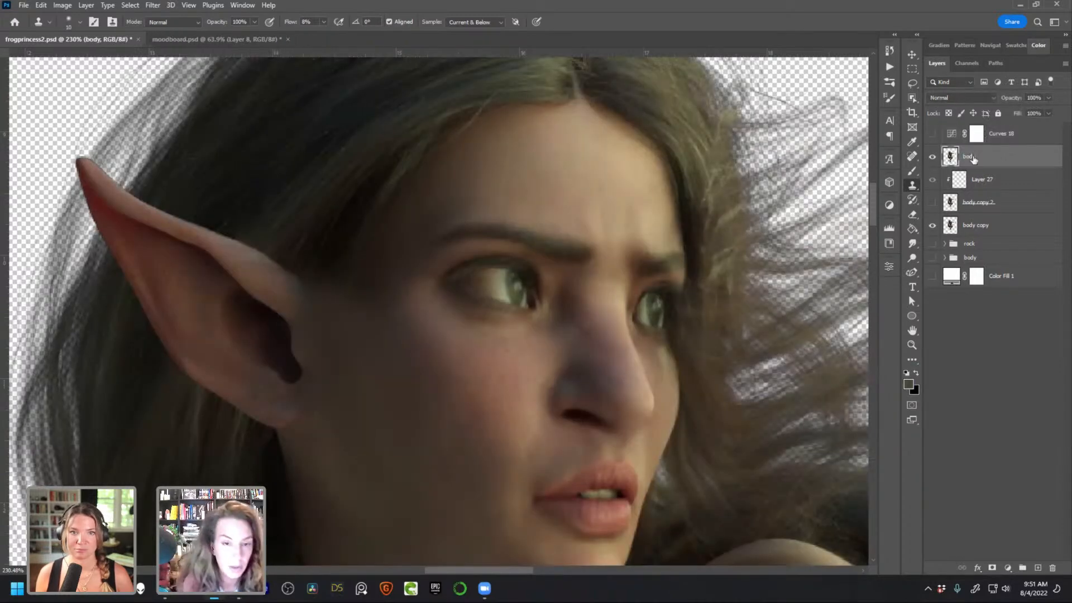
Group Layer 27, body copy 2 and body copy, and name the group body 1
click(996, 180)
shift+click(998, 227)
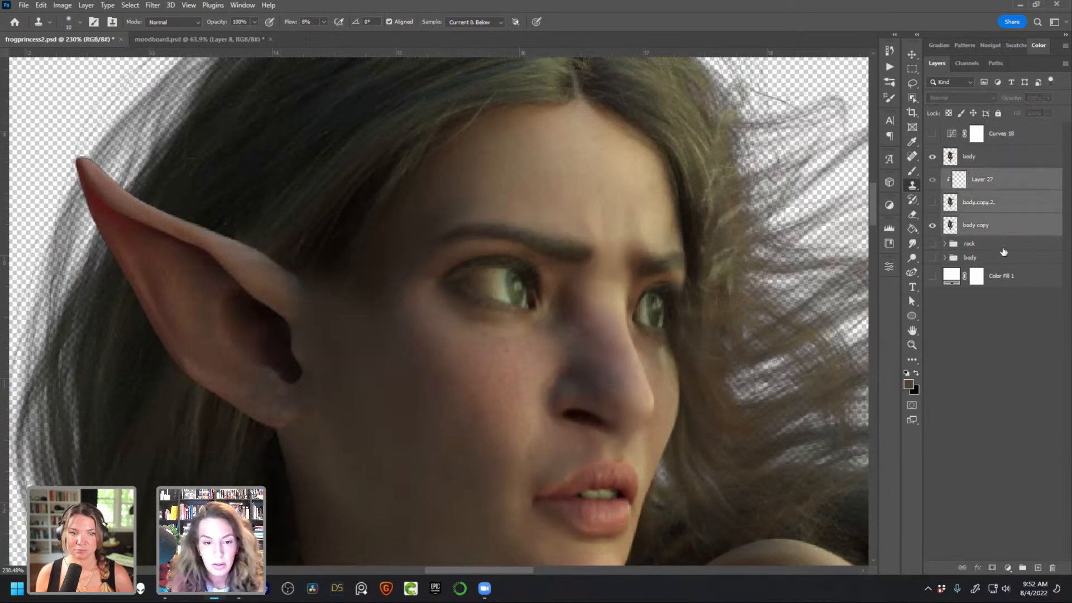
click(1022, 568)
double_click(975, 174)
text(body b)
key(Return)
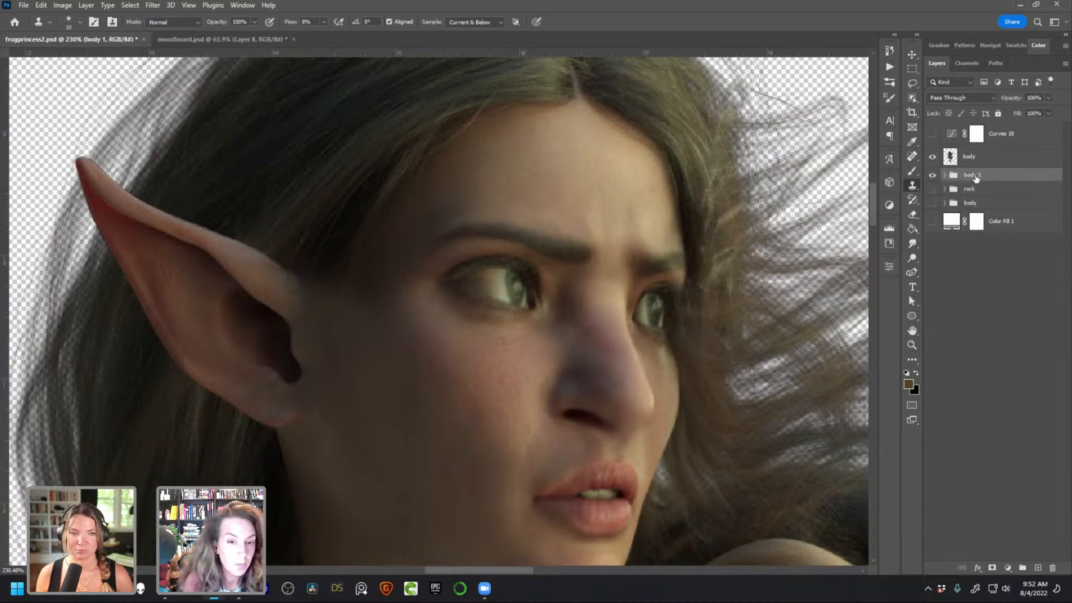
Give the body 1 group and the body layer an orange colour label
right_click(976, 175)
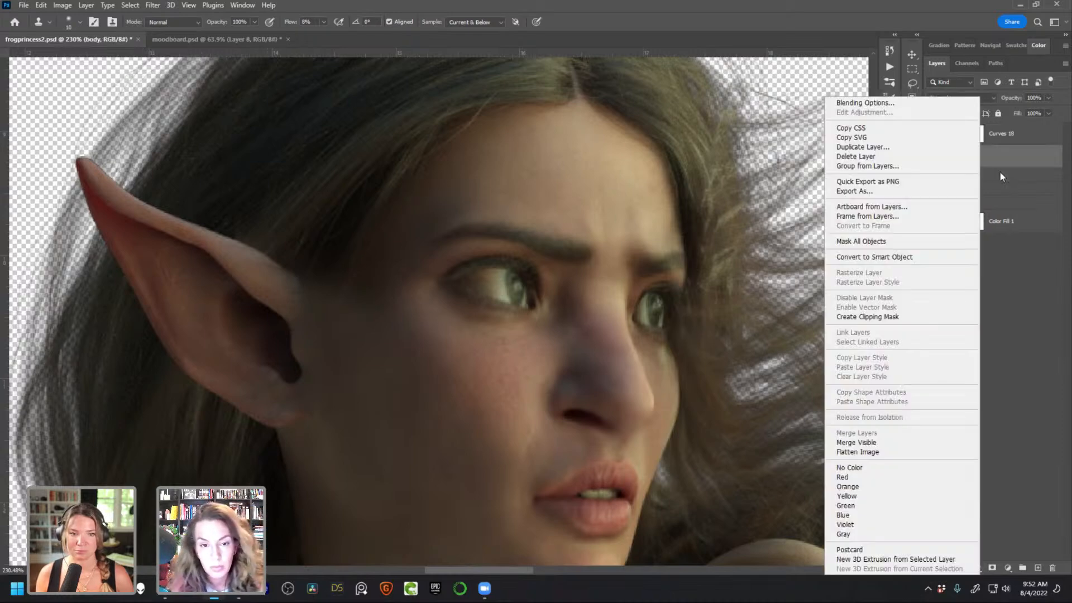
click(907, 520)
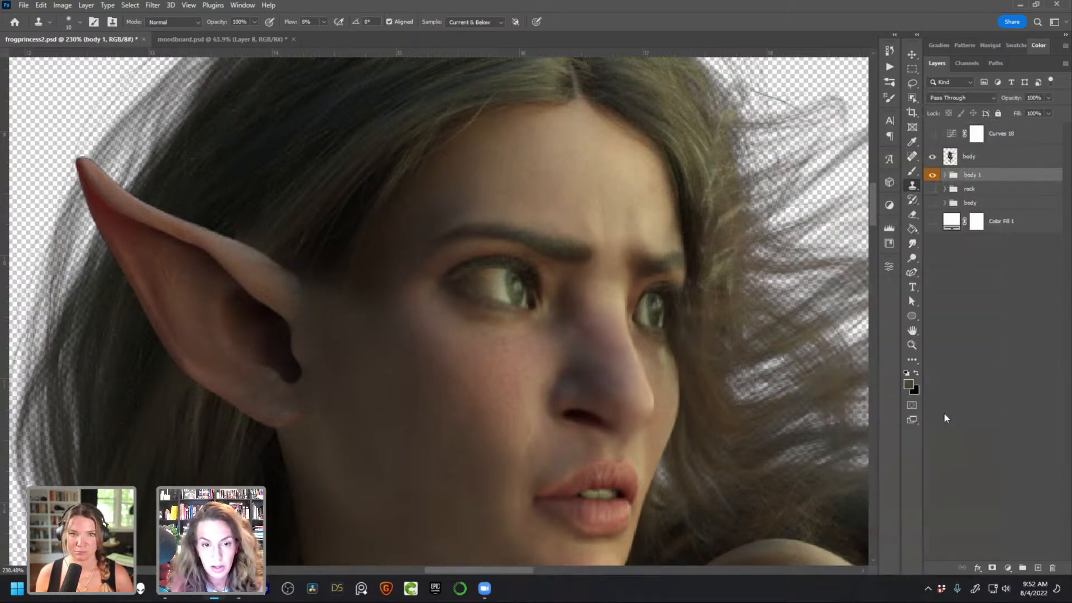
right_click(984, 157)
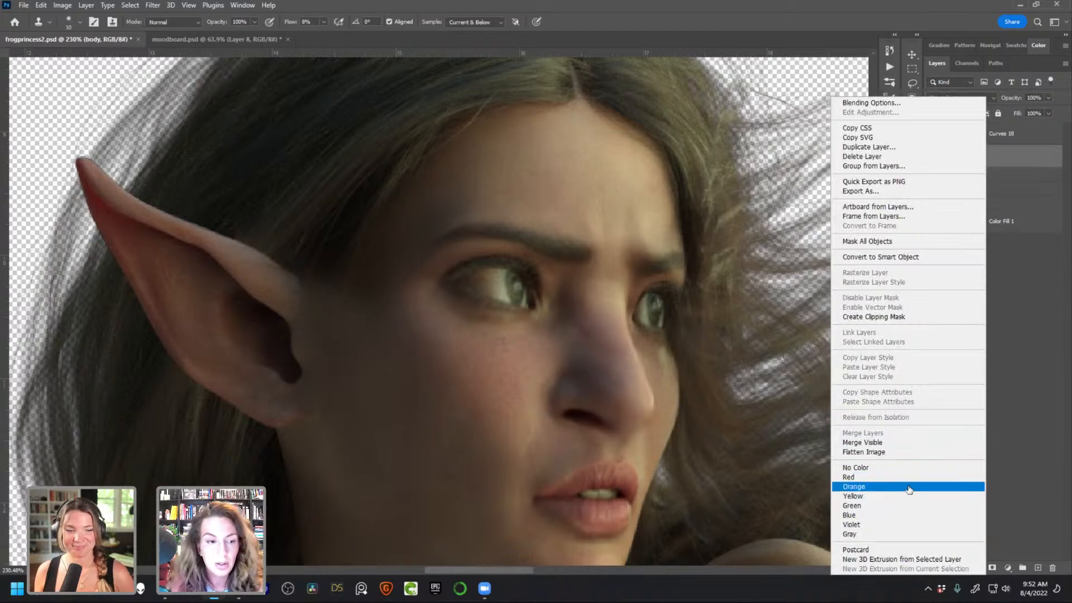
click(909, 488)
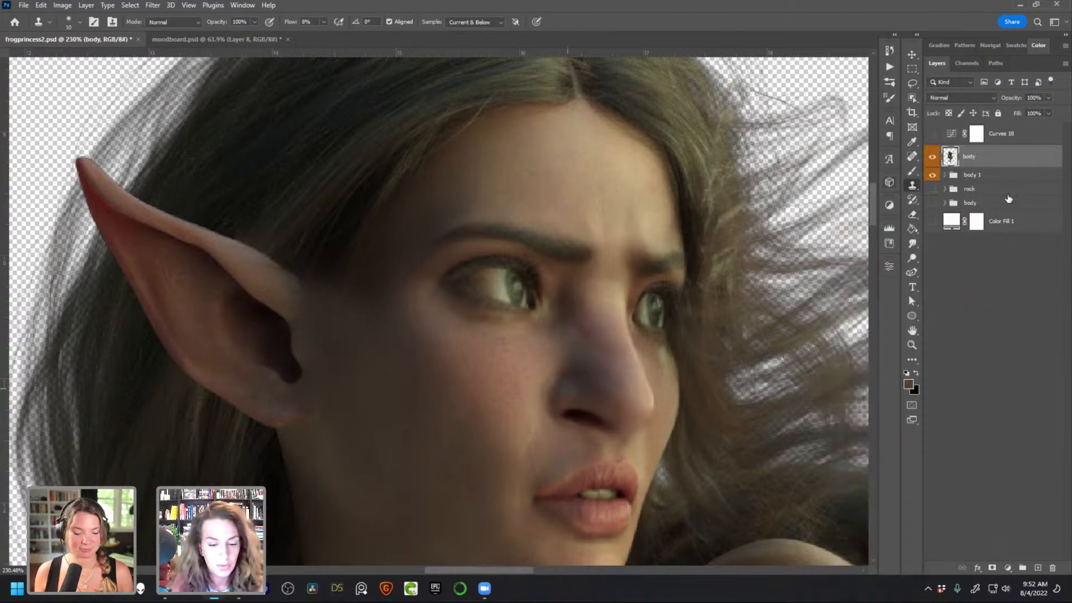
View the Red, Blue and Green channels one at a time to compare the contrast in the skin
click(966, 64)
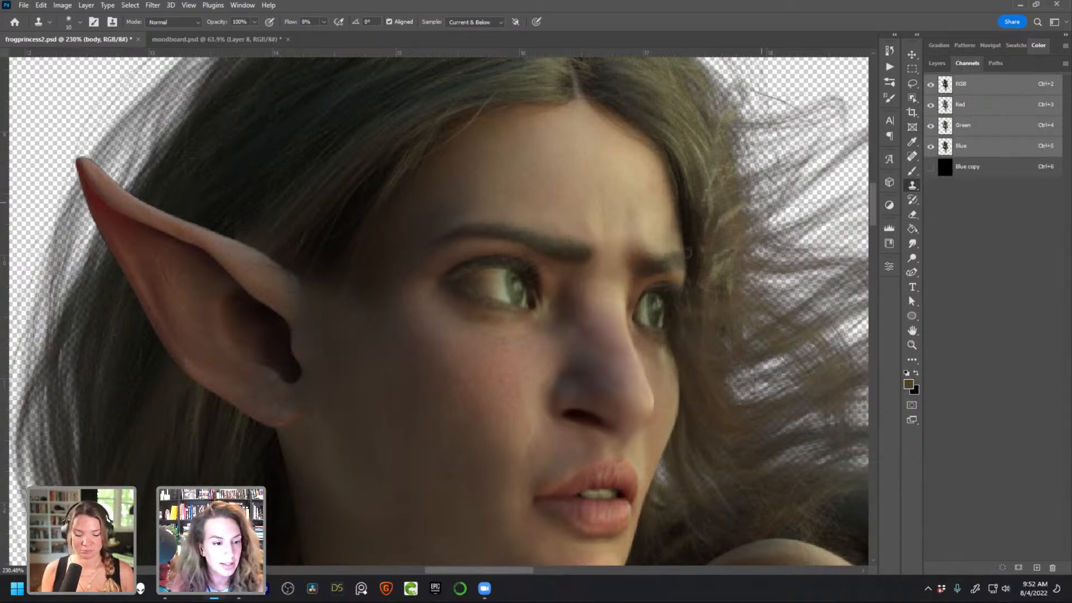
click(978, 121)
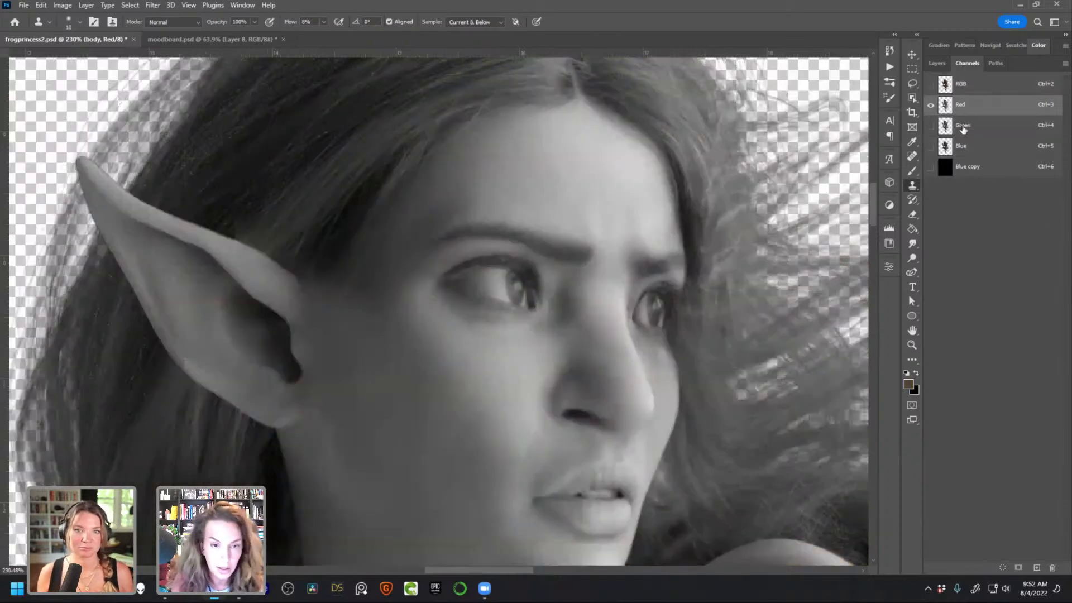
click(974, 149)
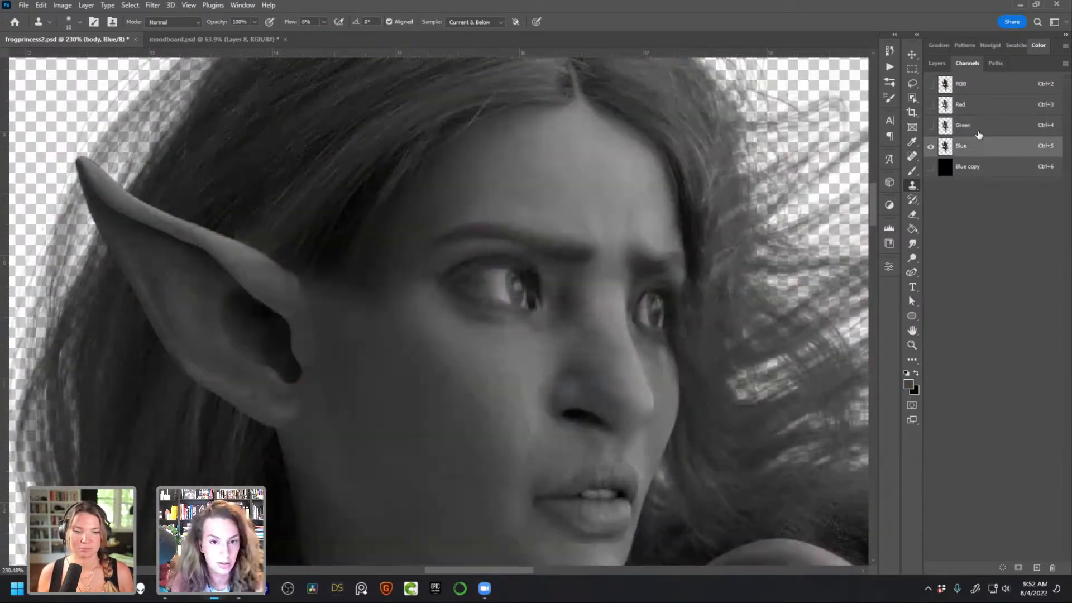
click(978, 133)
click(979, 110)
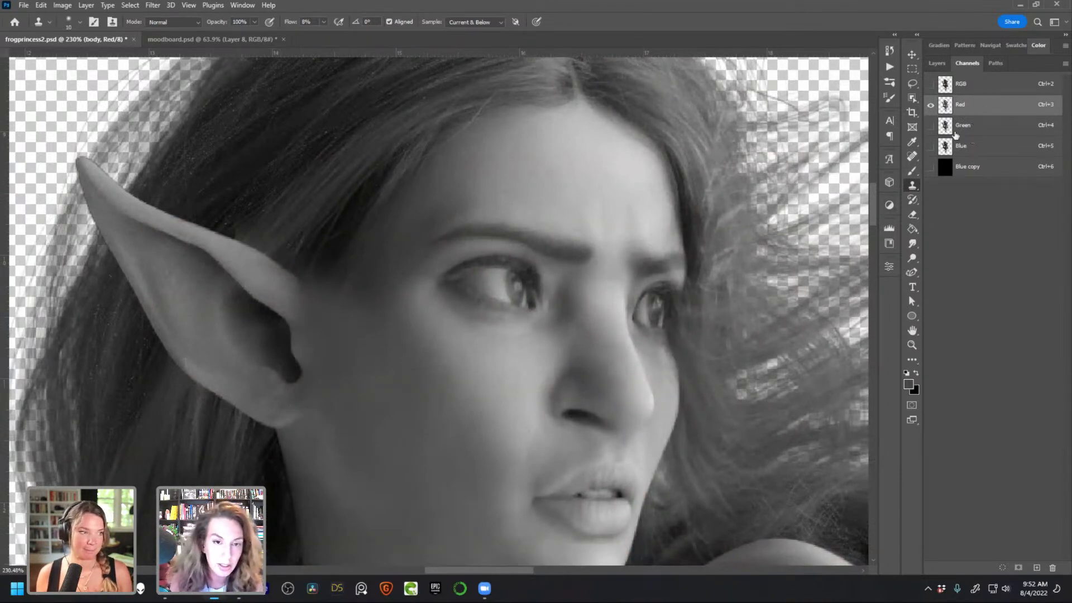
click(981, 129)
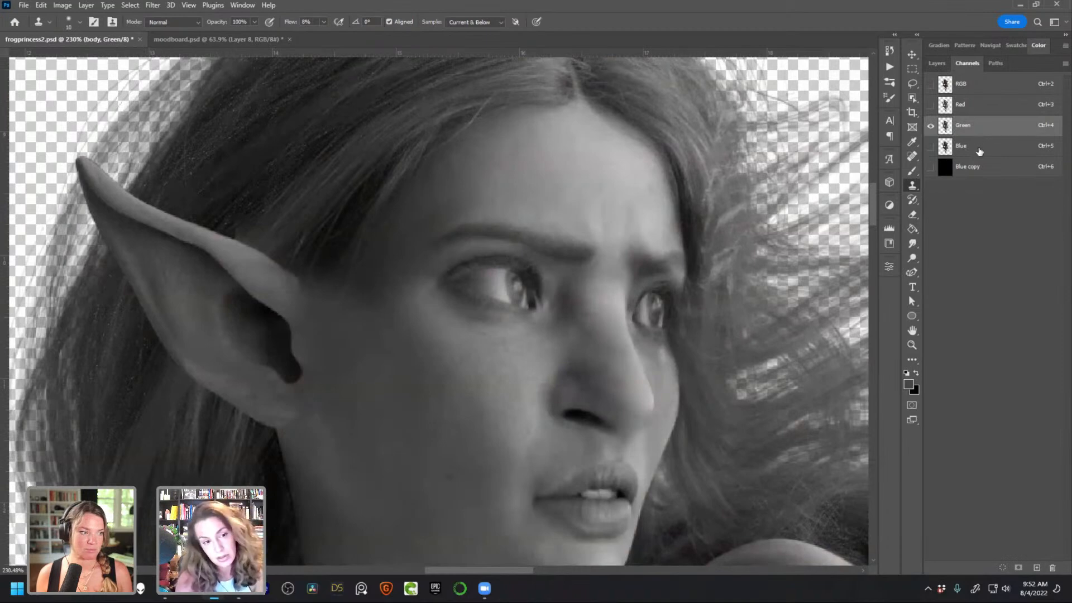
Compare the Red, Green and Blue channels again and duplicate the Green channel
click(979, 151)
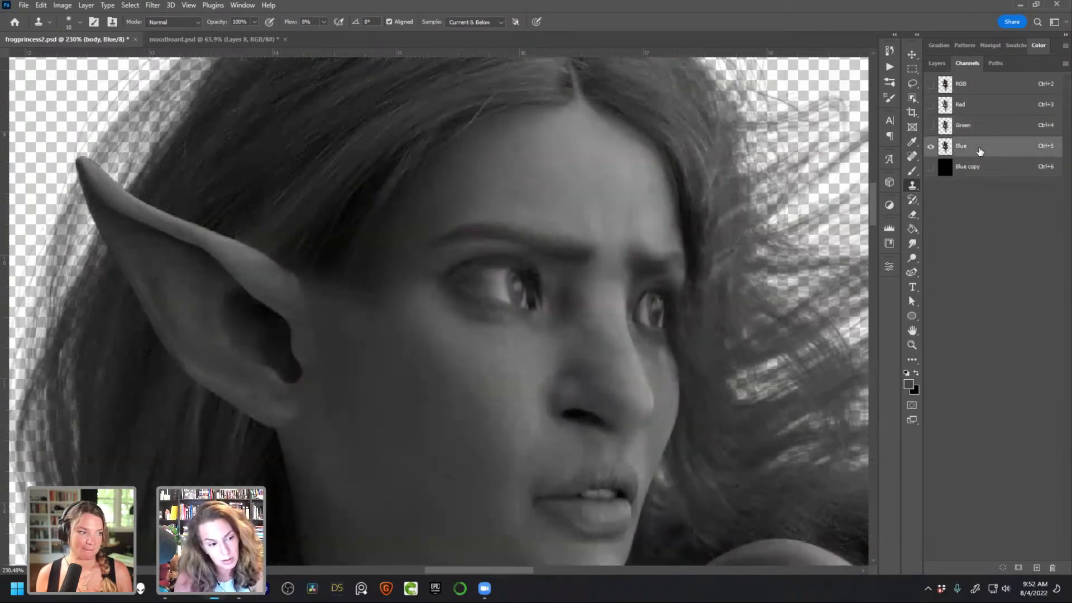
click(981, 133)
click(977, 106)
click(979, 127)
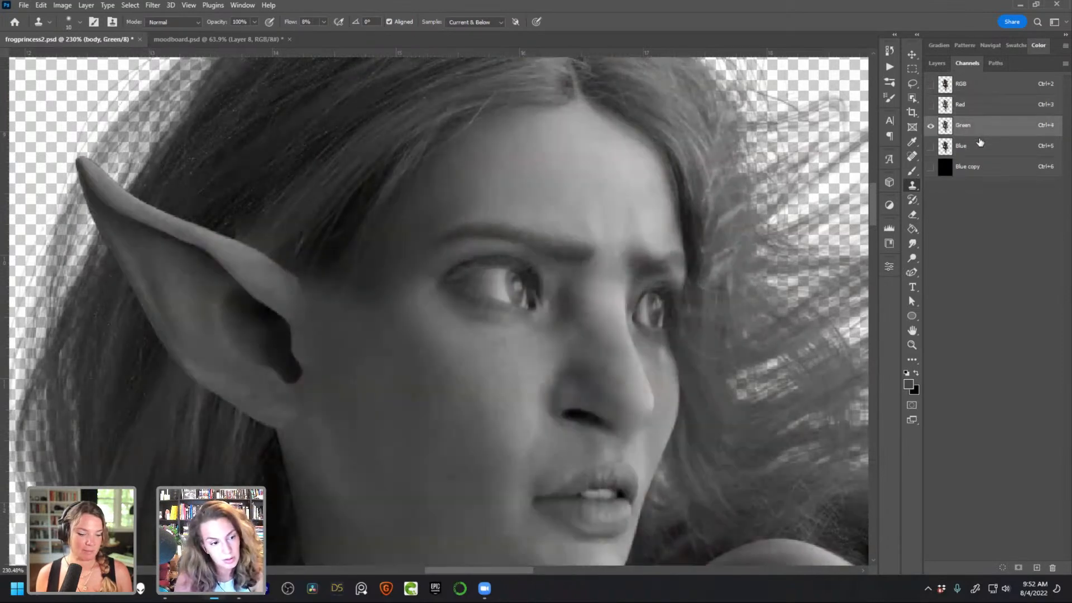
click(981, 148)
click(981, 125)
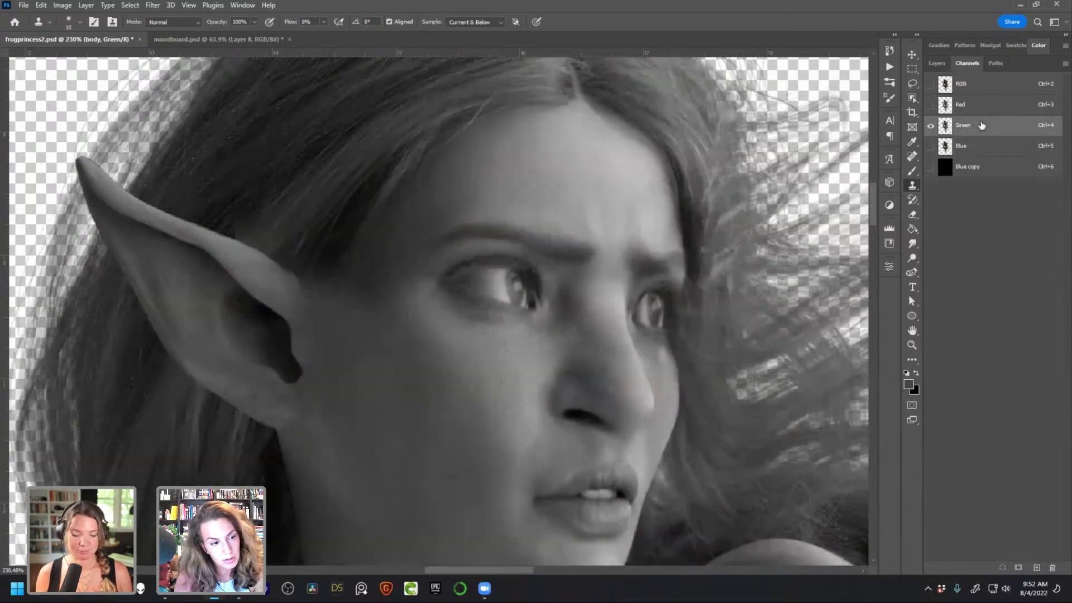
drag(998, 125, 1037, 567)
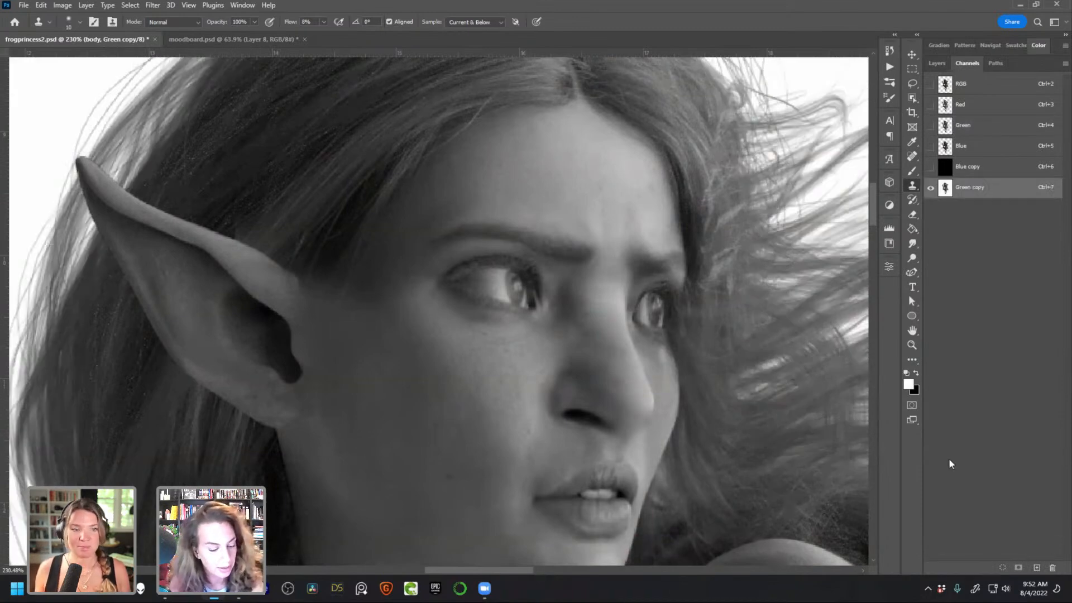
Lasso around both eyes on the Green copy channel, fill everything outside them with black, and deselect
key(l)
mouse_move(546, 262)
mouse_down()
mouse_move(457, 259)
mouse_move(425, 278)
mouse_move(484, 319)
mouse_move(540, 332)
mouse_move(546, 260)
mouse_up()
mouse_move(675, 274)
mouse_down()
mouse_move(647, 282)
mouse_move(629, 318)
mouse_move(637, 347)
mouse_move(665, 352)
mouse_move(681, 305)
mouse_move(668, 266)
mouse_up()
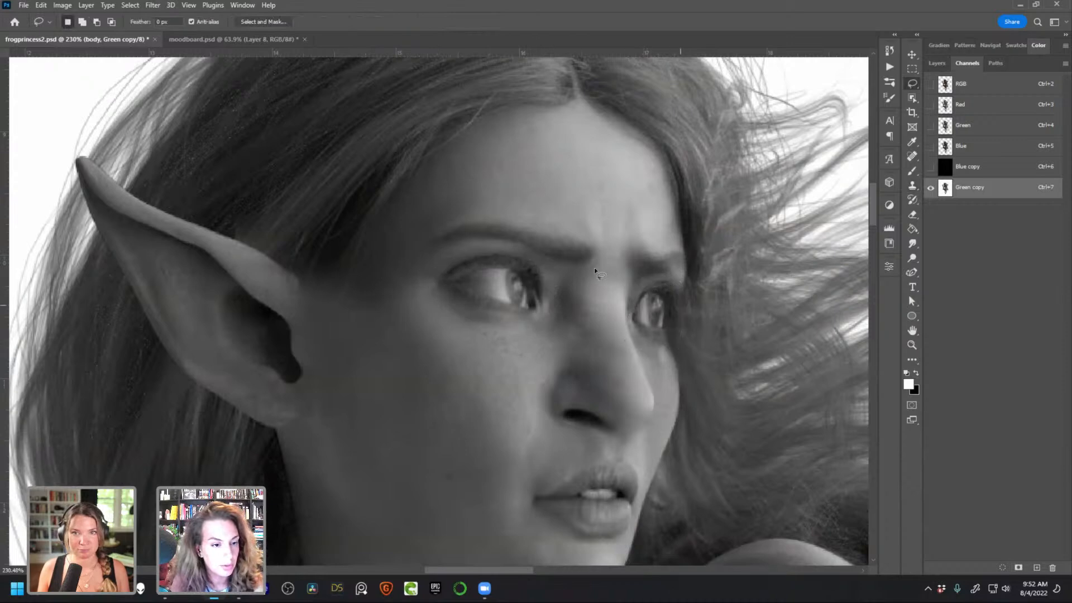
drag(548, 276, 549, 279)
key(Delete)
key(ctrl+d)
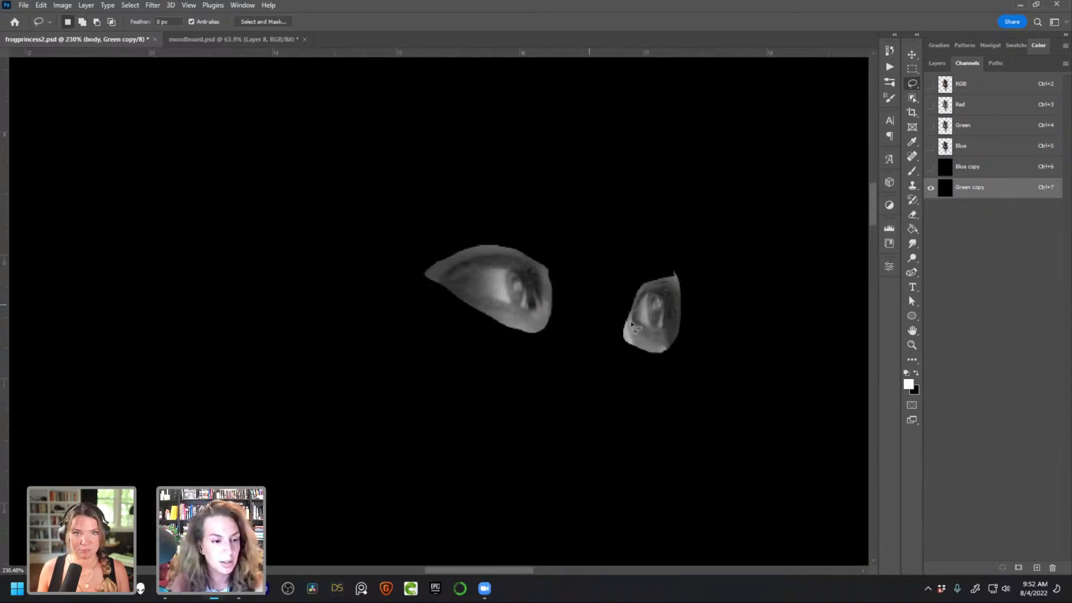
Brighten the catchlights in both eyes with a tiny soft Dodge brush set to Highlights at 100% exposure
scroll(615, 320, right, 3)
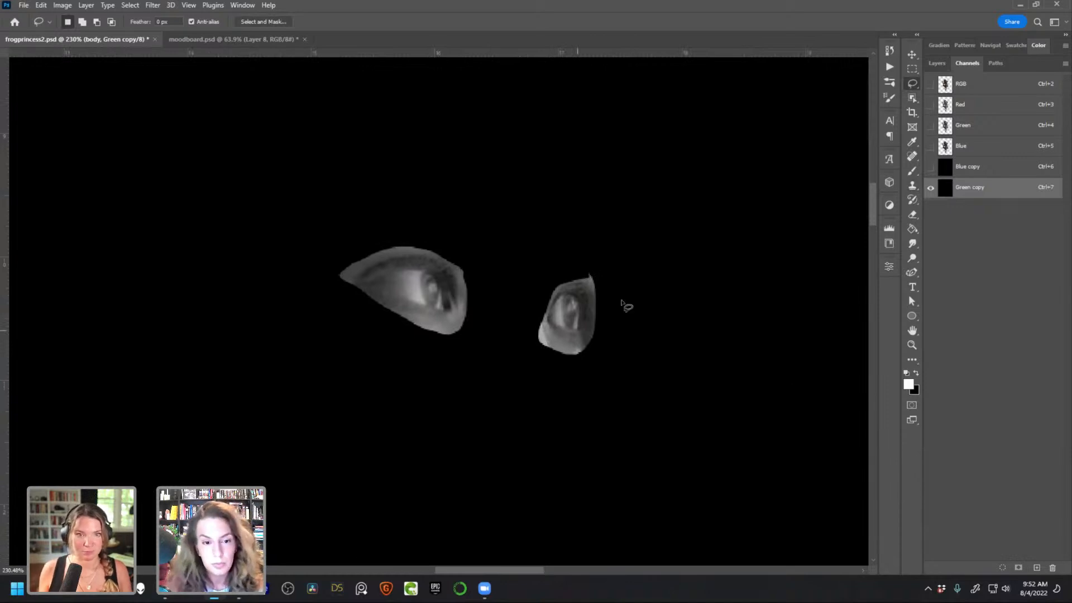
key(o)
right_click(640, 257)
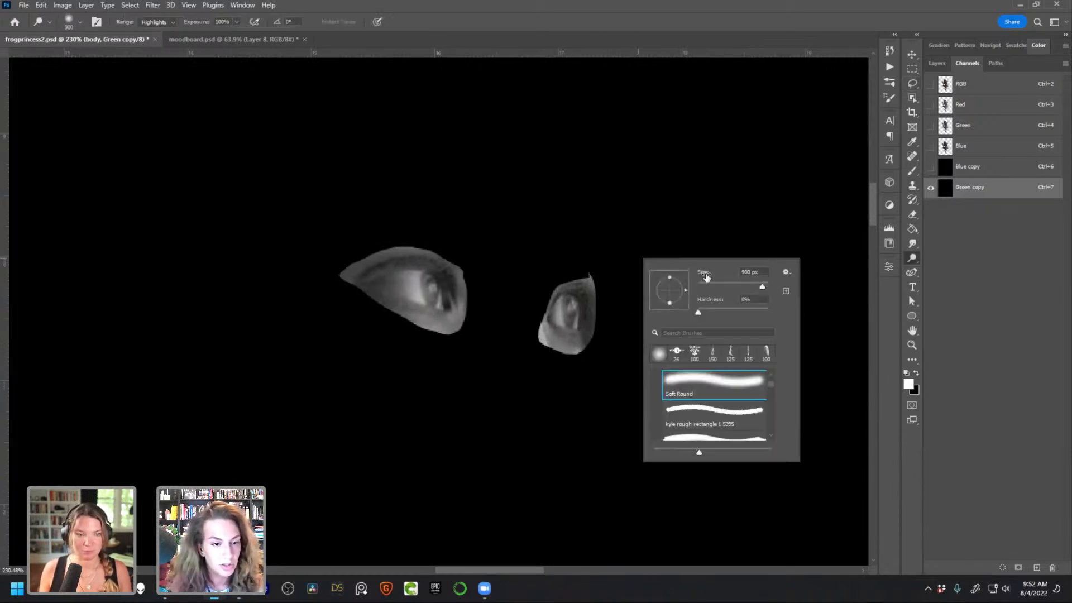
drag(717, 285, 698, 290)
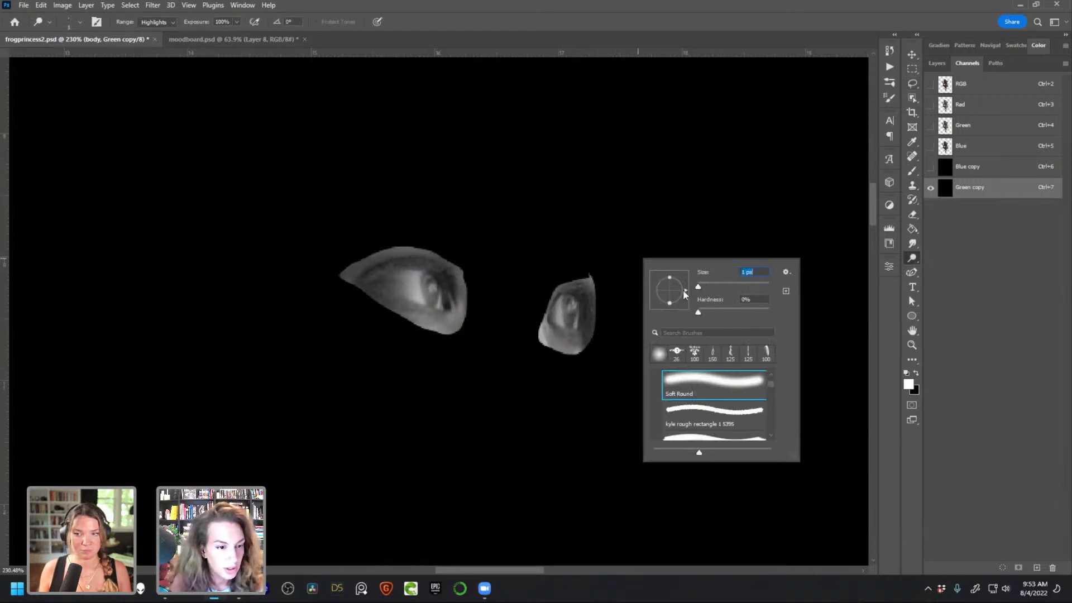
click(556, 288)
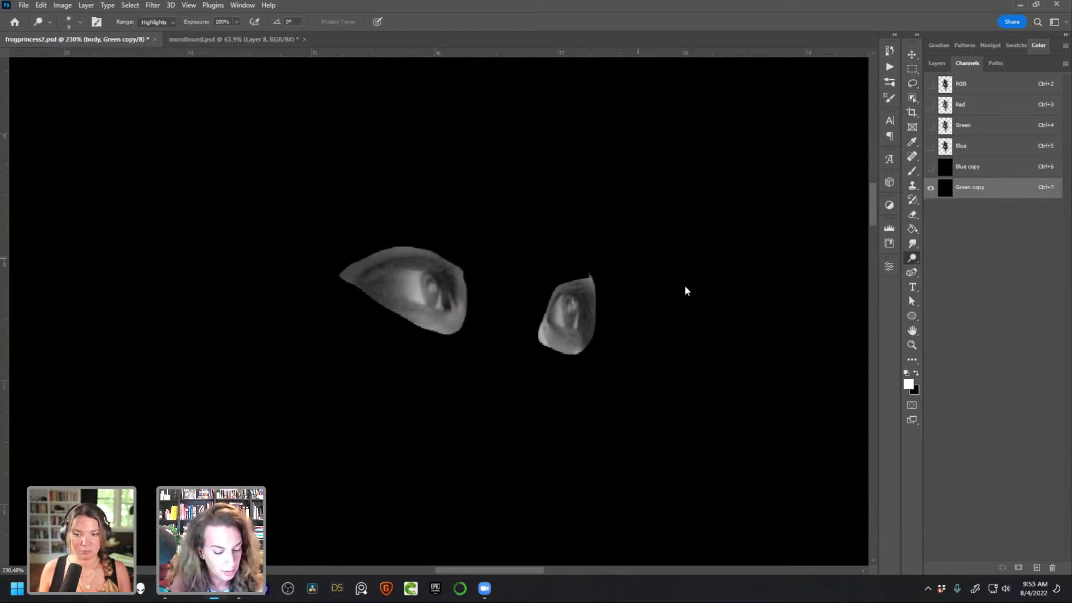
drag(576, 303, 573, 305)
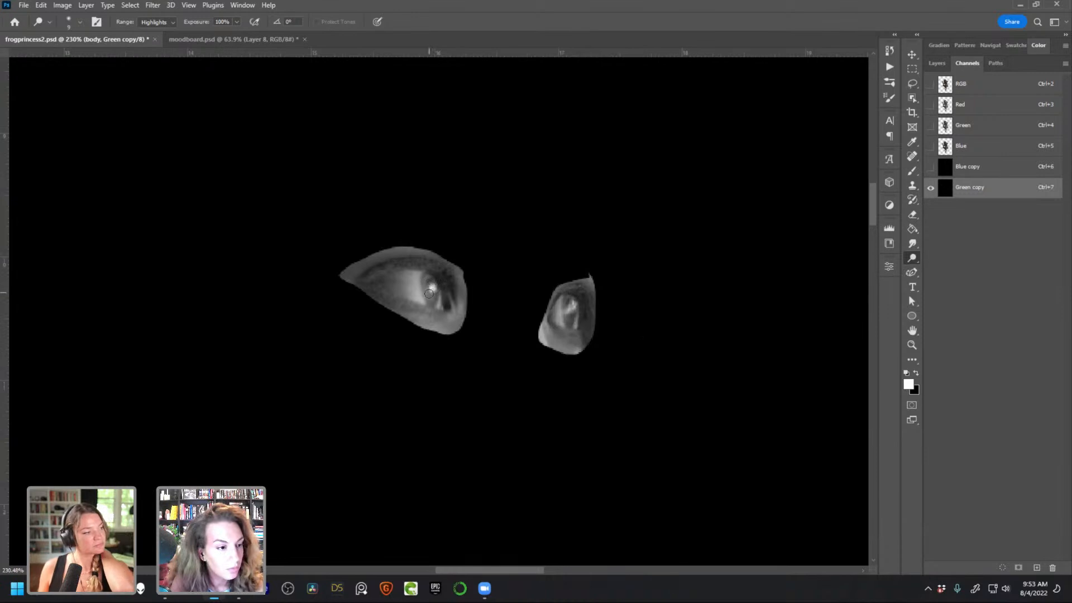
Burn the areas around both catchlights to black on the Green copy channel, using Shadows range at 42% exposure
right_click(912, 259)
click(966, 267)
mouse_move(568, 358)
mouse_down()
mouse_move(596, 334)
mouse_move(543, 342)
mouse_move(563, 273)
mouse_move(523, 306)
mouse_move(603, 362)
mouse_move(601, 253)
mouse_move(593, 324)
mouse_move(570, 363)
mouse_move(364, 229)
mouse_move(364, 275)
mouse_move(339, 293)
mouse_move(391, 255)
mouse_move(399, 313)
mouse_up()
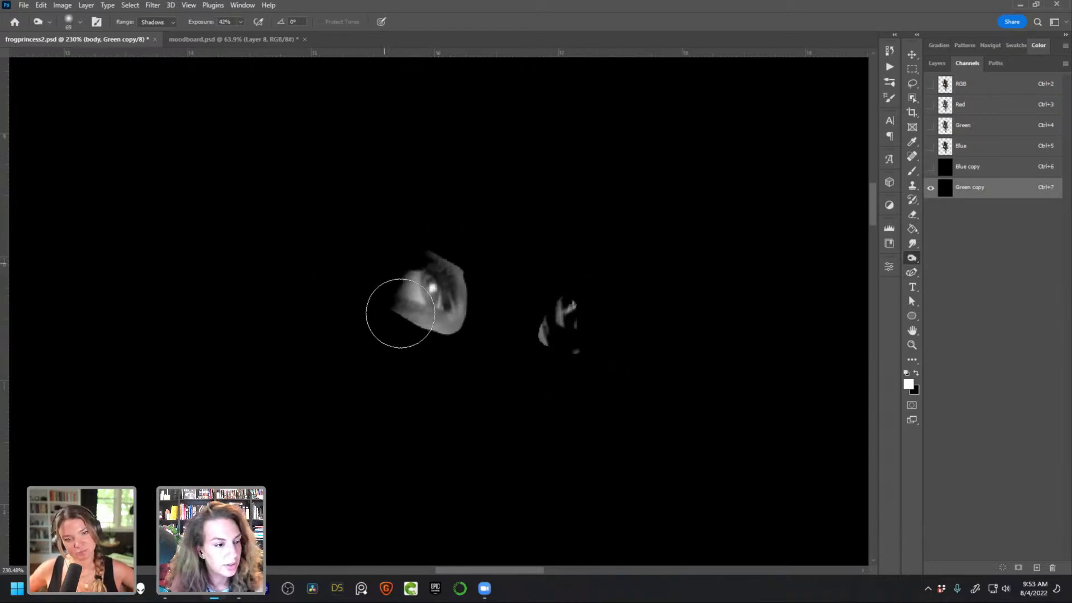
key(bracketleft)
key(bracketleft)
key(bracketleft)
mouse_move(436, 245)
mouse_down()
mouse_move(459, 282)
mouse_move(453, 323)
mouse_move(457, 251)
mouse_move(489, 328)
mouse_move(448, 340)
mouse_move(457, 330)
mouse_move(396, 283)
mouse_move(413, 267)
mouse_move(434, 319)
mouse_up()
key(bracketleft)
mouse_move(585, 328)
mouse_down()
mouse_move(556, 333)
mouse_move(554, 296)
mouse_move(546, 345)
mouse_move(533, 322)
mouse_move(541, 339)
mouse_move(577, 337)
mouse_up()
mouse_move(404, 266)
mouse_down()
mouse_move(415, 303)
mouse_move(447, 290)
mouse_move(443, 311)
mouse_up()
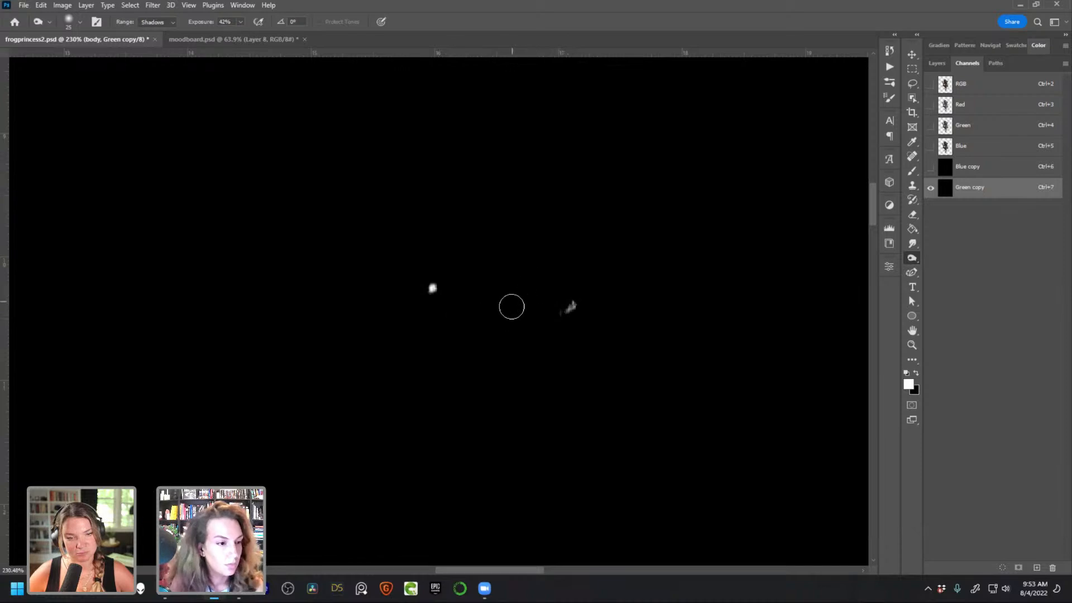
drag(545, 320, 551, 314)
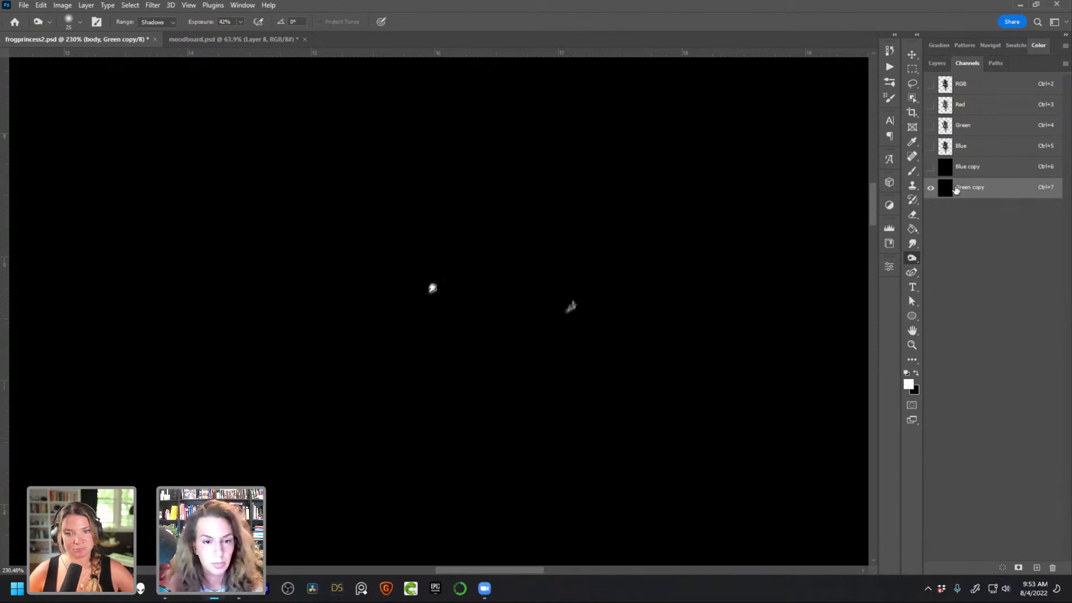
Load the catchlights from the Green copy channel as a selection and fill them with white on a new layer above body
click(974, 91)
click(943, 63)
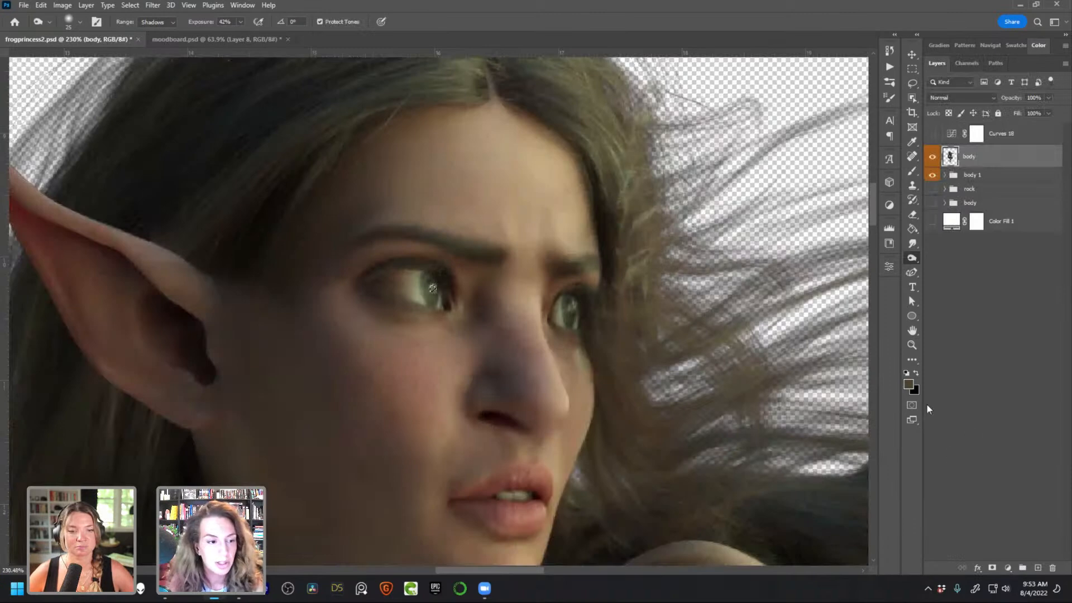
click(1038, 568)
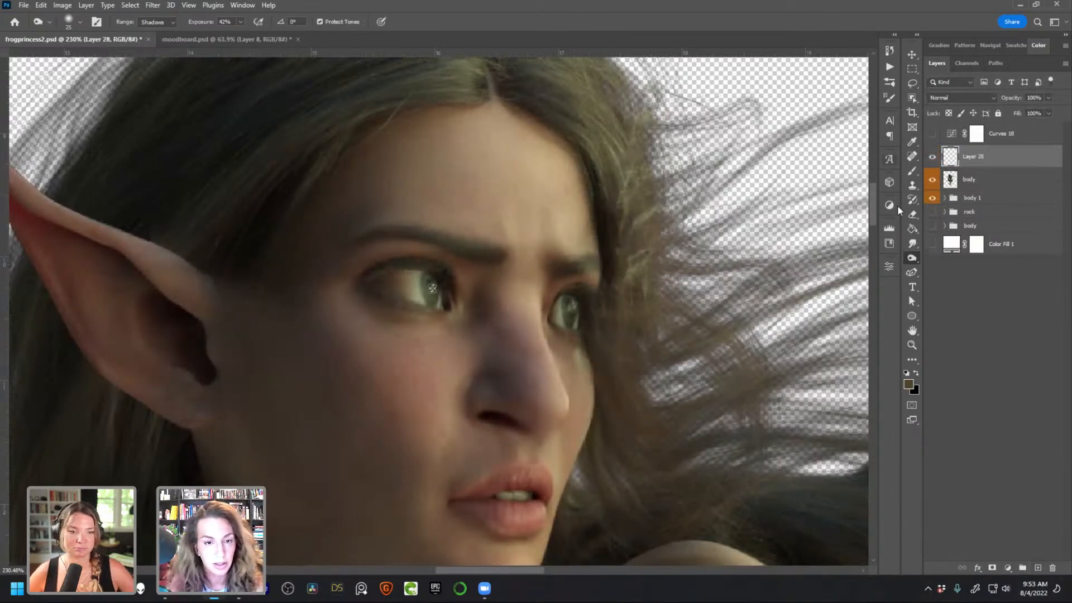
key(shift+F5)
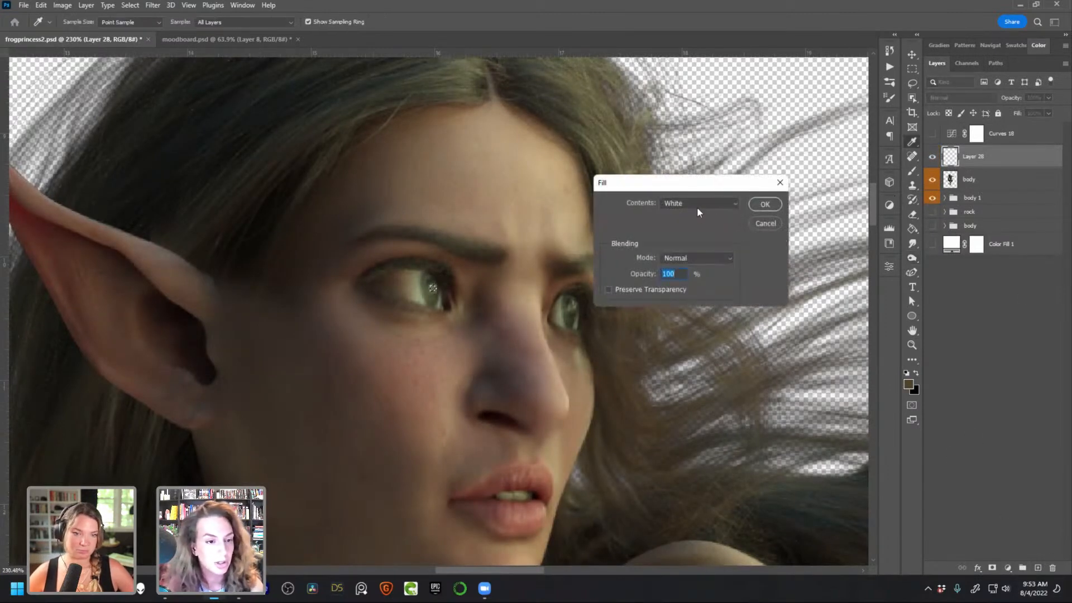
click(697, 204)
click(697, 304)
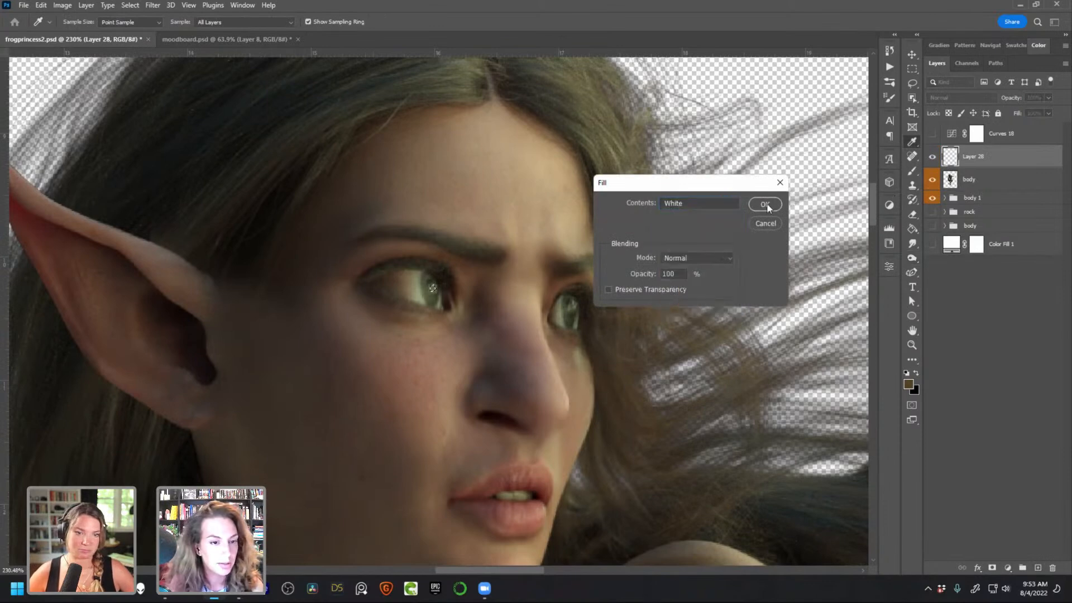
click(766, 205)
key(o)
Rename the new white-filled layer catchlight and move it above the Curves 18 adjustment layer
double_click(973, 156)
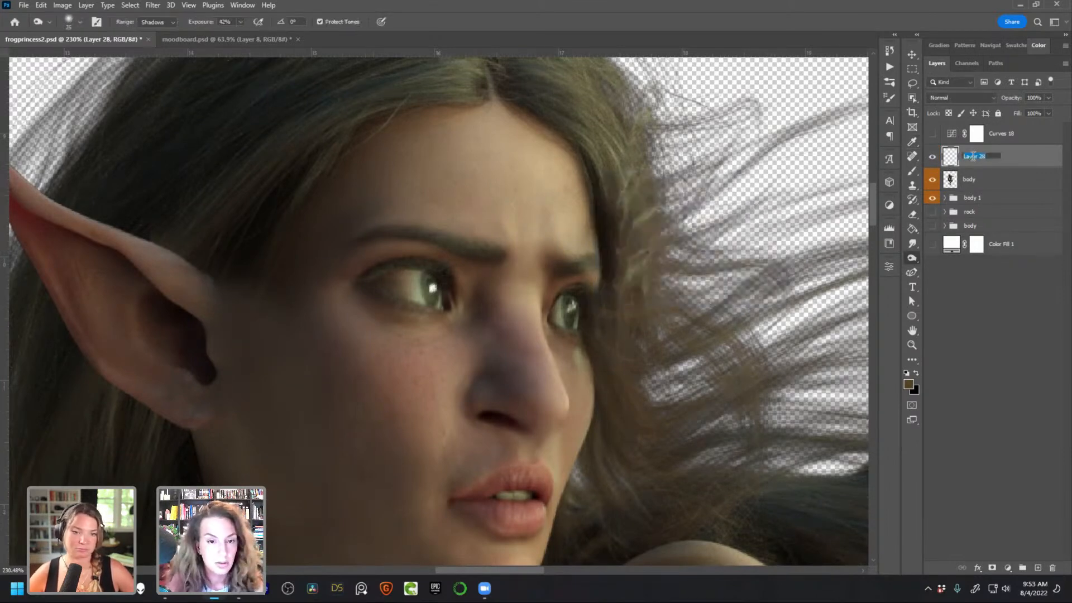
text(catchlight)
key(Return)
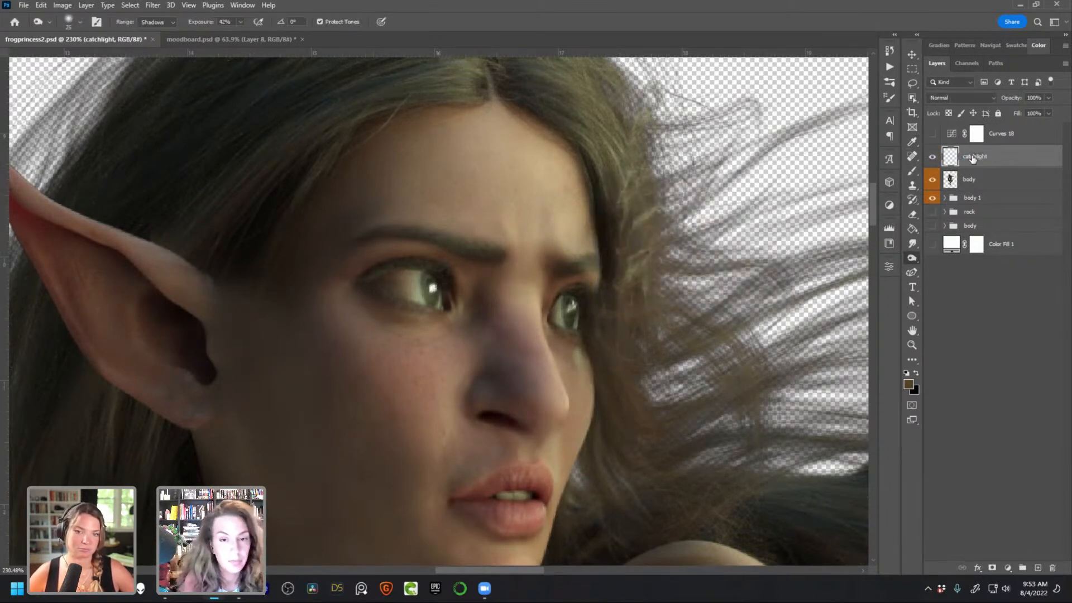
drag(977, 160, 951, 151)
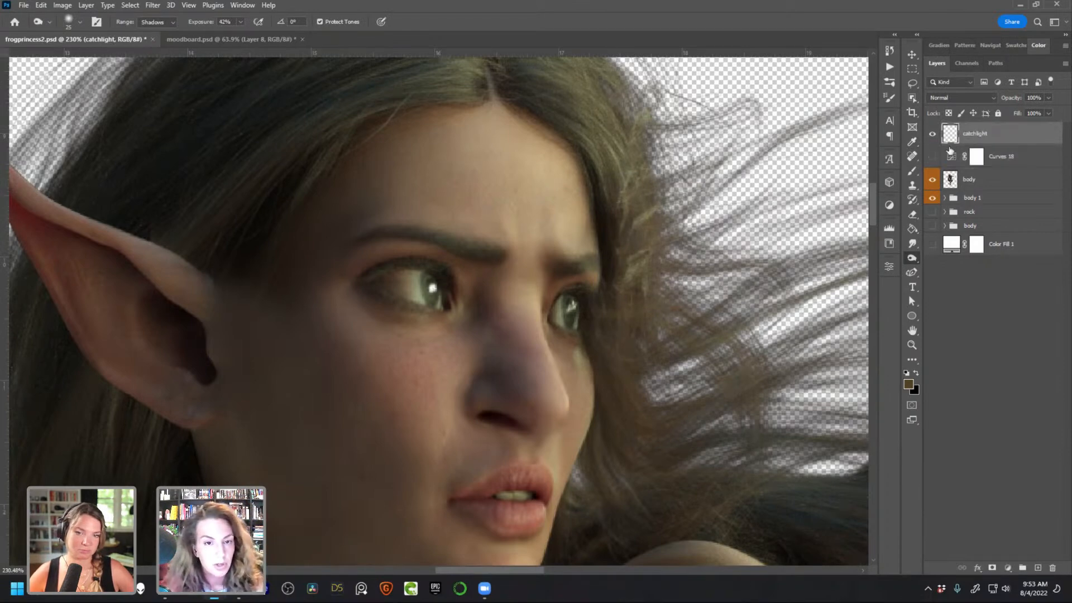
Show the Curves 18 layer, rename it dark, and invert its mask to black
click(932, 157)
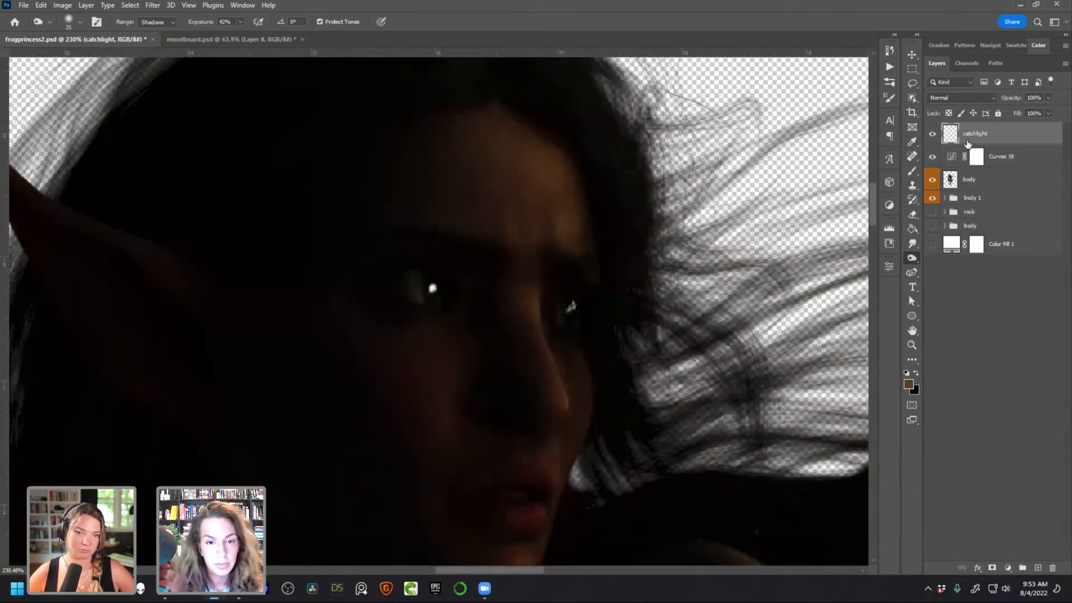
click(976, 158)
double_click(997, 156)
text(dark)
key(Return)
click(976, 157)
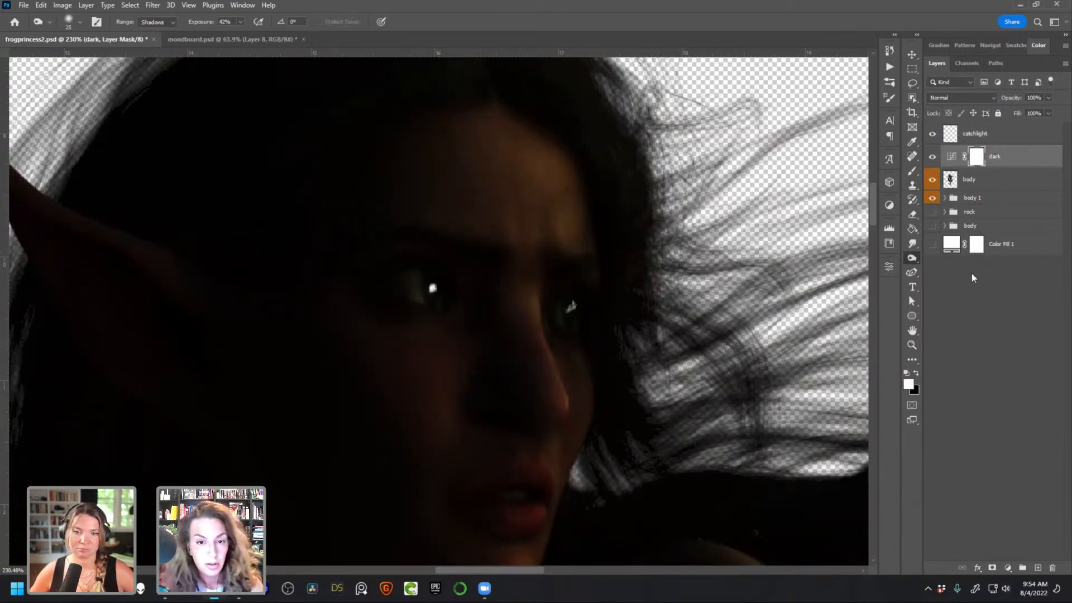
key(ctrl+i)
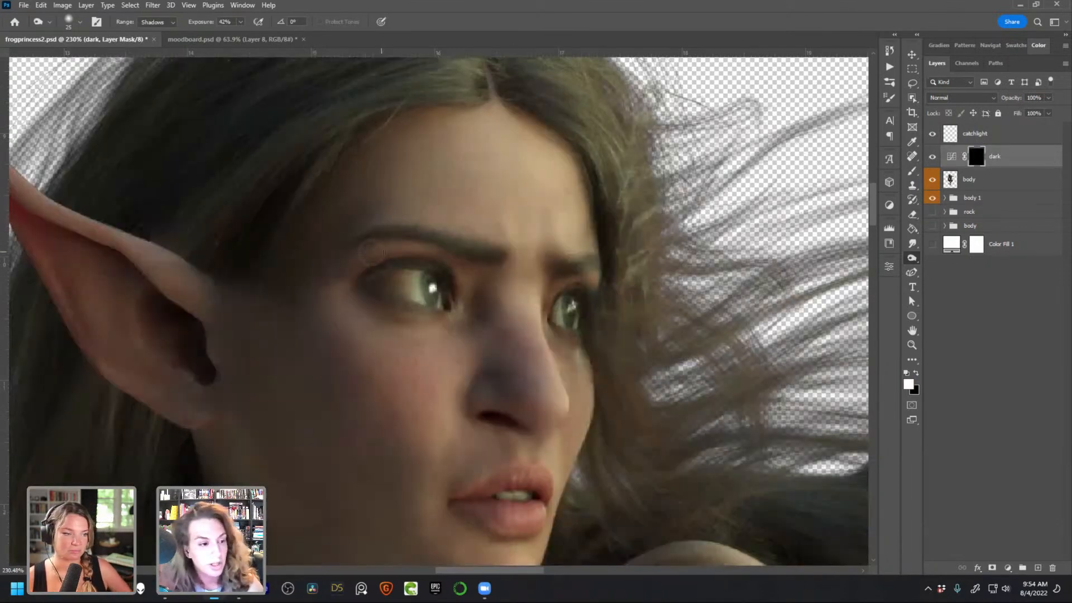
Paint white on the dark layer's mask with a small Soft Round brush to darken the nearer eye, cleaning its edges with black
scroll(394, 256, up, 3)
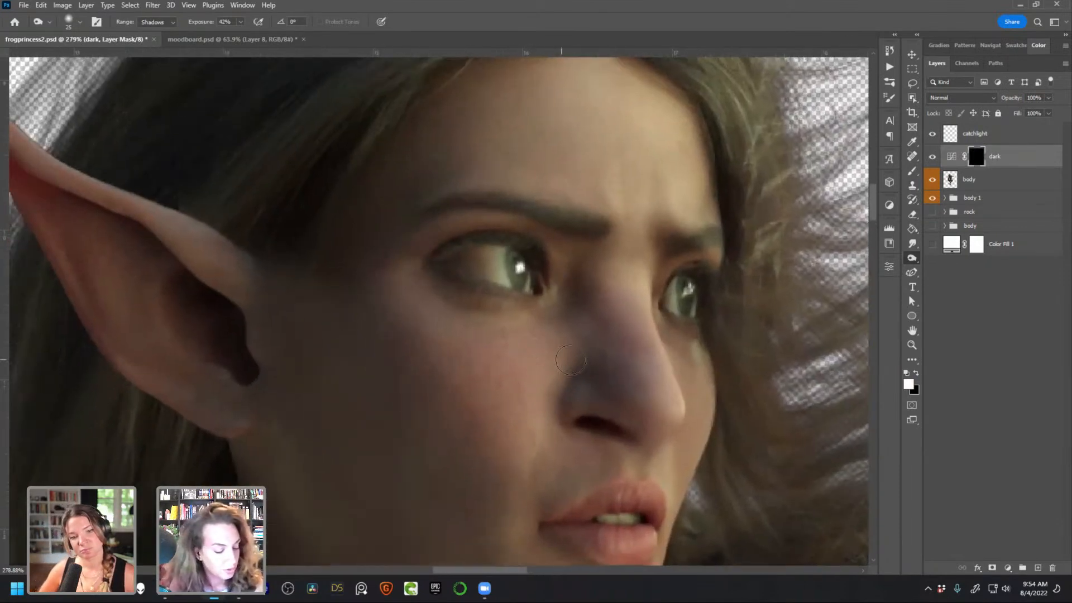
key(b)
right_click(539, 307)
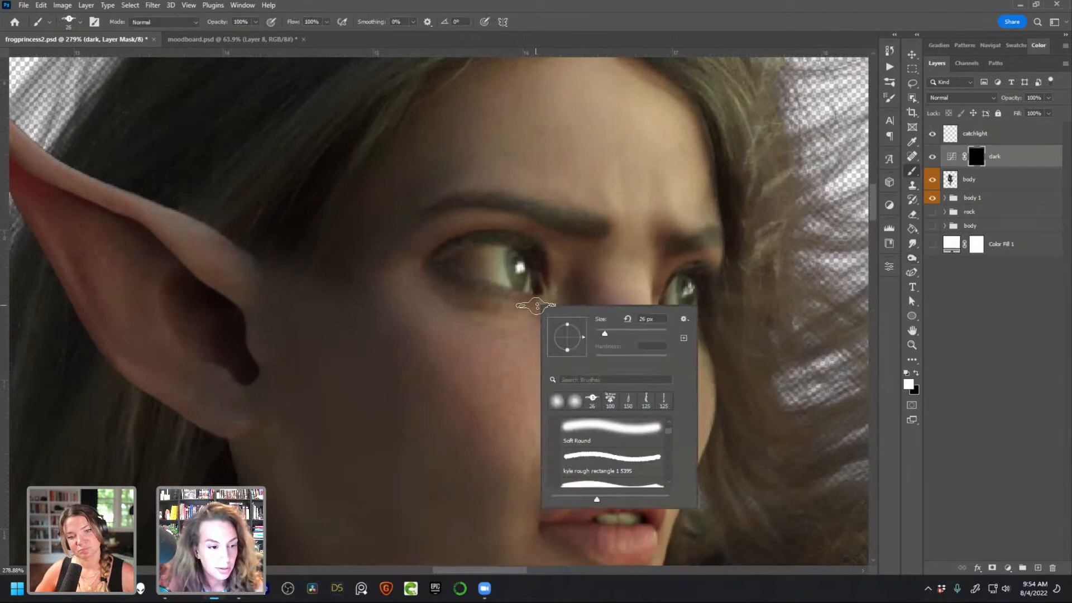
double_click(603, 438)
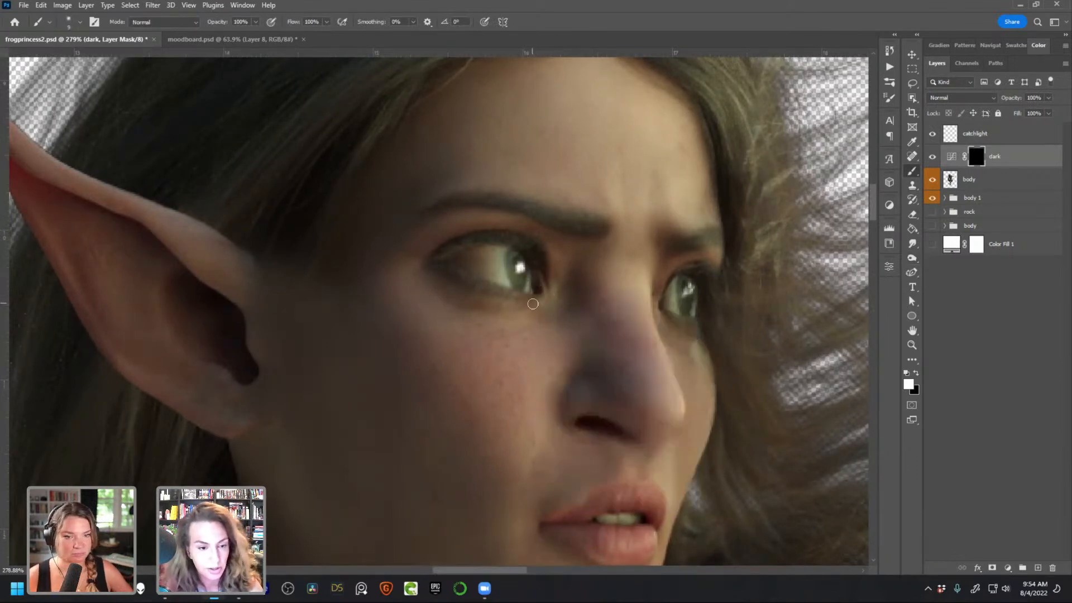
scroll(508, 270, up, 2)
scroll(519, 273, up, 2)
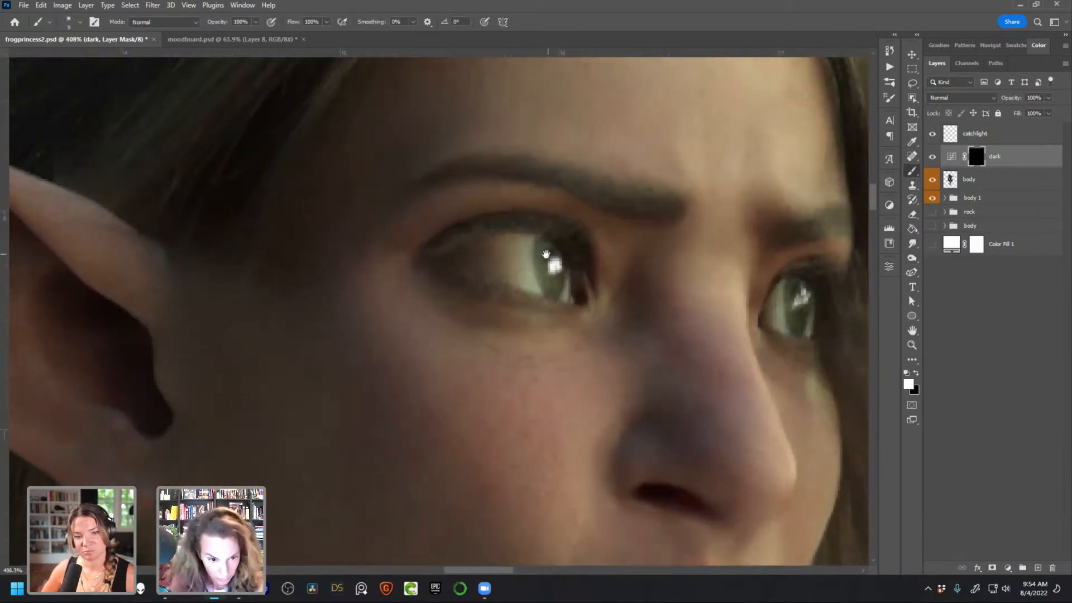
mouse_move(553, 282)
mouse_down()
mouse_move(540, 256)
mouse_move(523, 257)
mouse_move(567, 287)
mouse_move(542, 290)
mouse_move(498, 261)
mouse_move(538, 281)
mouse_move(522, 284)
mouse_move(464, 254)
mouse_move(534, 240)
mouse_move(556, 262)
mouse_move(545, 244)
mouse_move(573, 300)
mouse_move(497, 259)
mouse_move(517, 257)
mouse_move(493, 256)
mouse_move(545, 254)
mouse_move(529, 285)
mouse_move(575, 301)
mouse_move(548, 251)
mouse_move(505, 243)
mouse_move(539, 247)
mouse_move(508, 251)
mouse_up()
key(bracketleft)
key(bracketleft)
key(bracketleft)
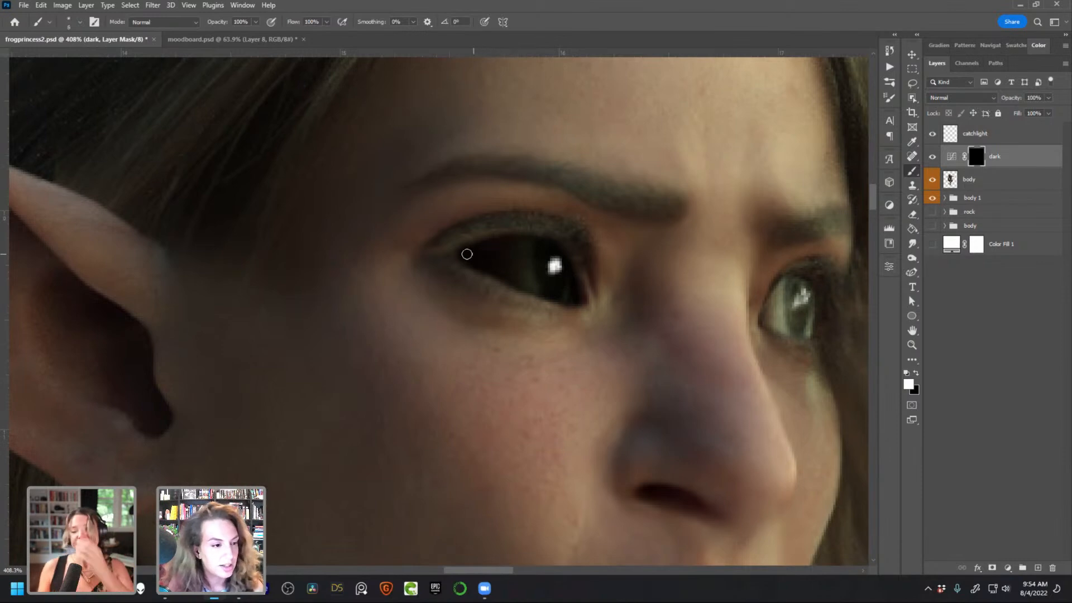
key(x)
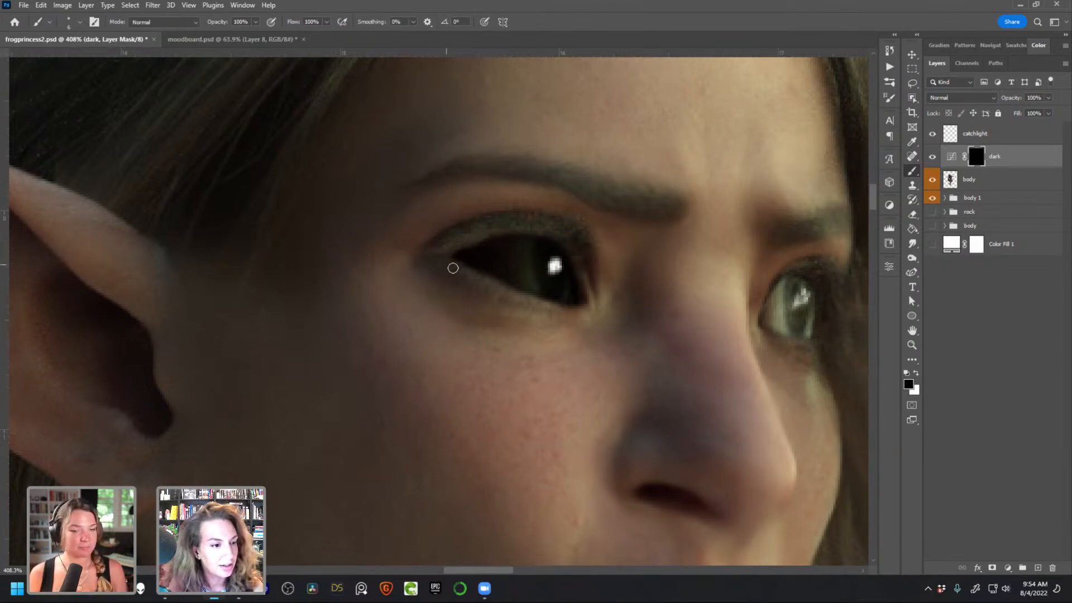
Paint white over the farther eye on the dark layer's mask to darken it, and switch to black to refine its edges
drag(722, 369, 591, 354)
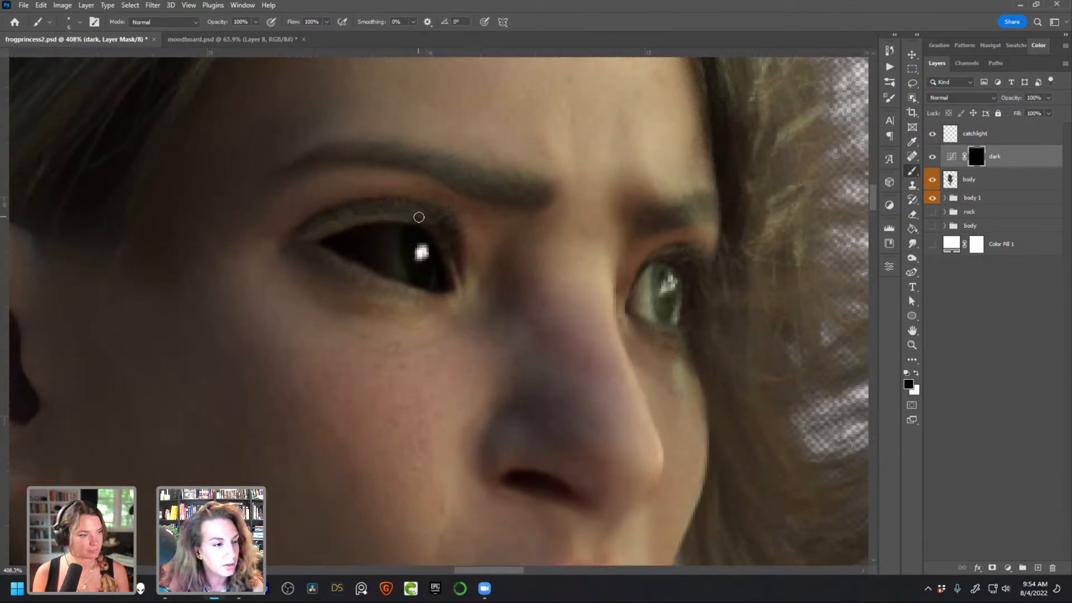
key(x)
mouse_move(668, 273)
mouse_down()
mouse_move(657, 271)
mouse_move(634, 307)
mouse_move(668, 273)
mouse_move(676, 311)
mouse_move(640, 307)
mouse_move(652, 313)
mouse_move(663, 282)
mouse_move(665, 303)
mouse_move(668, 295)
mouse_up()
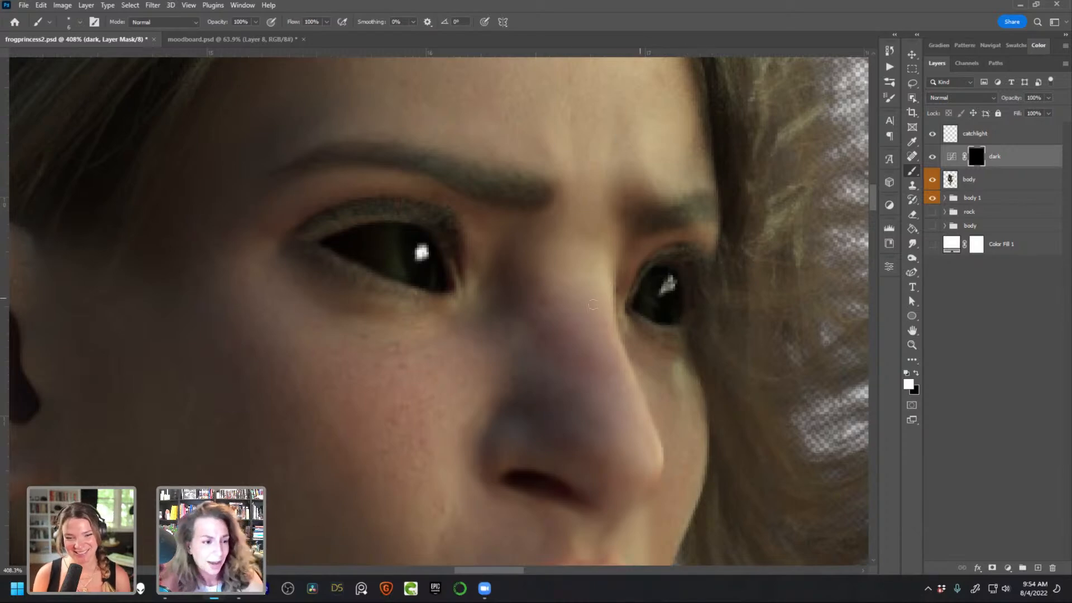
drag(521, 353, 619, 360)
key(x)
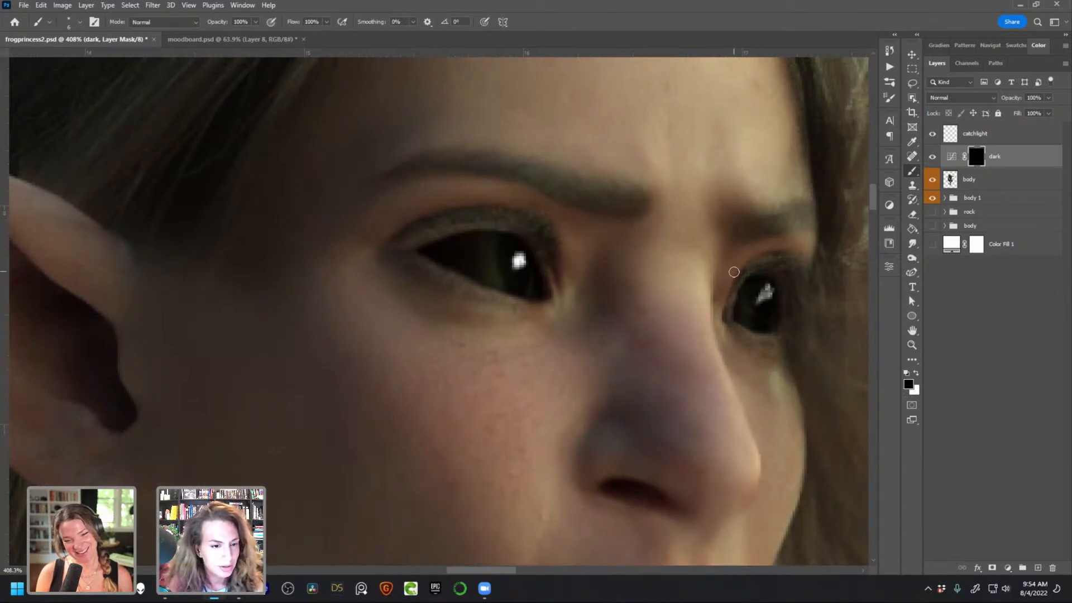
scroll(699, 384, down, 5)
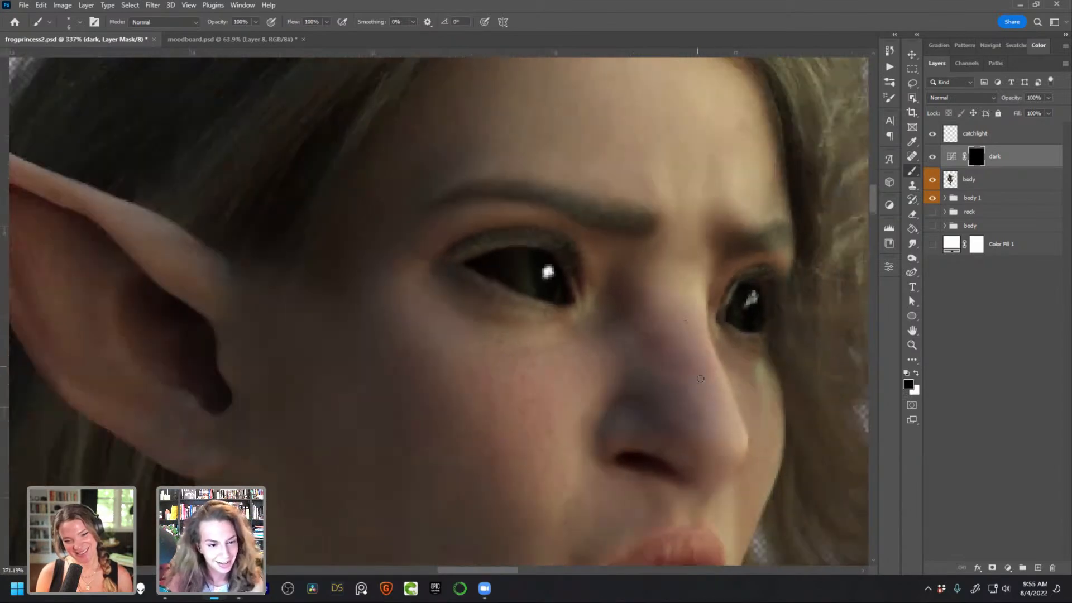
scroll(651, 335, up, 4)
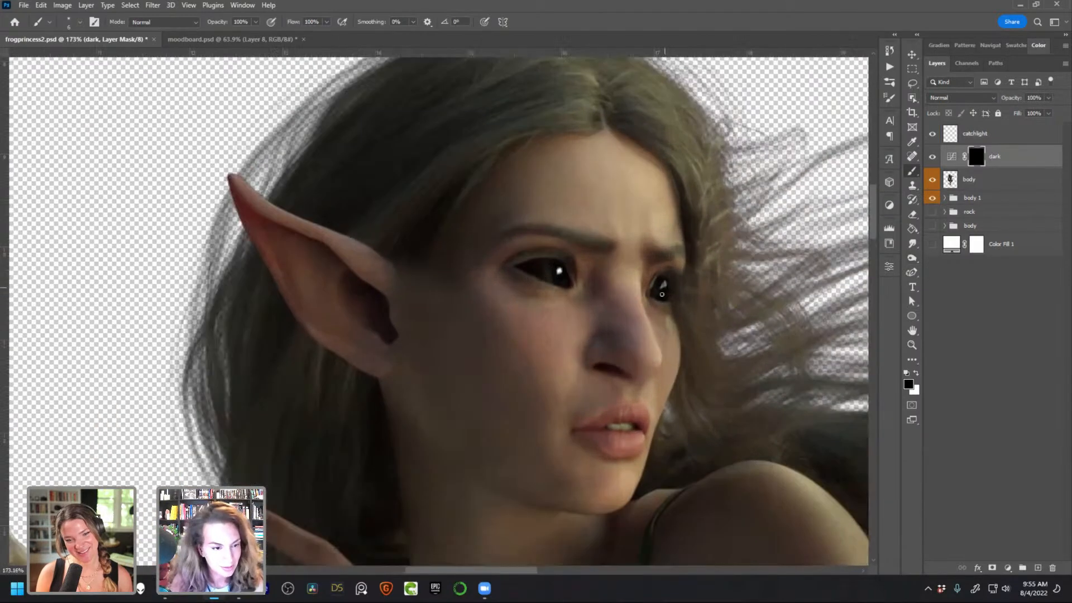
Refine the farther eye's lower edge on the dark layer's mask, alternating between white and black paint
key(x)
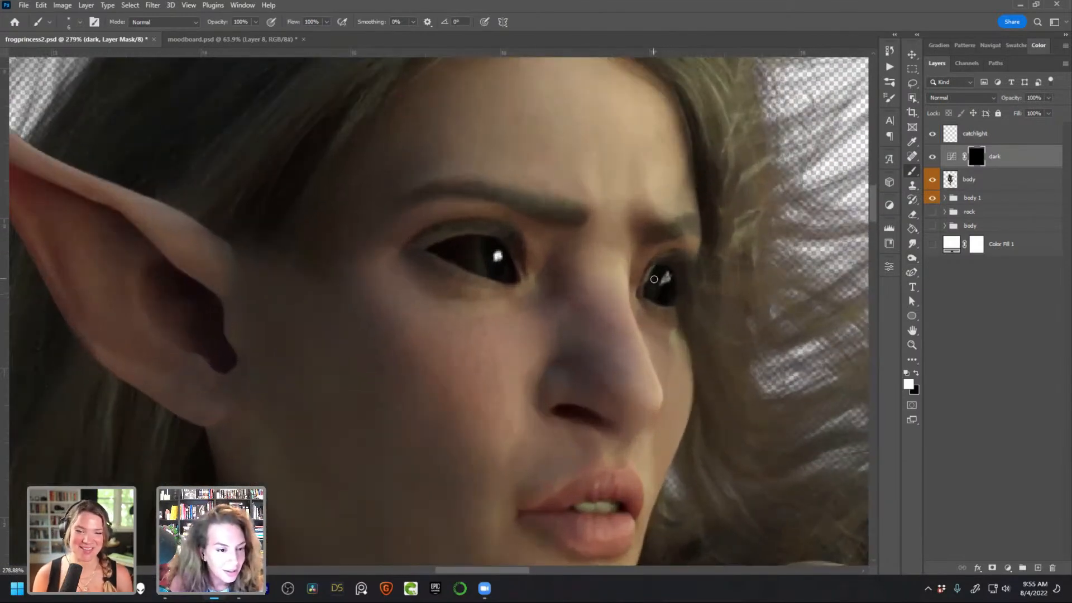
scroll(588, 343, down, 2)
scroll(573, 339, down, 1)
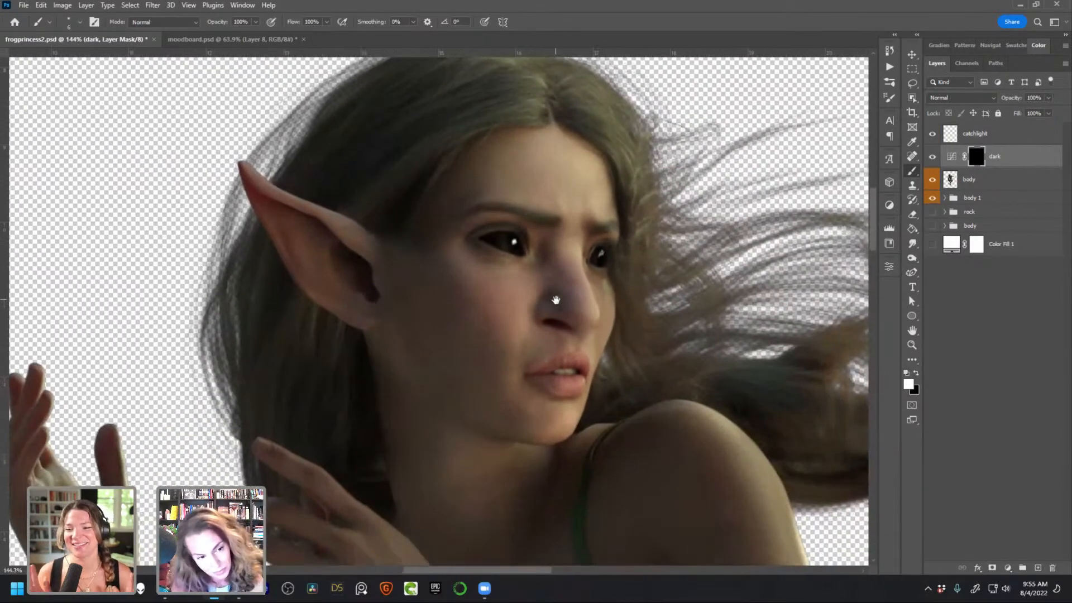
scroll(578, 294, up, 5)
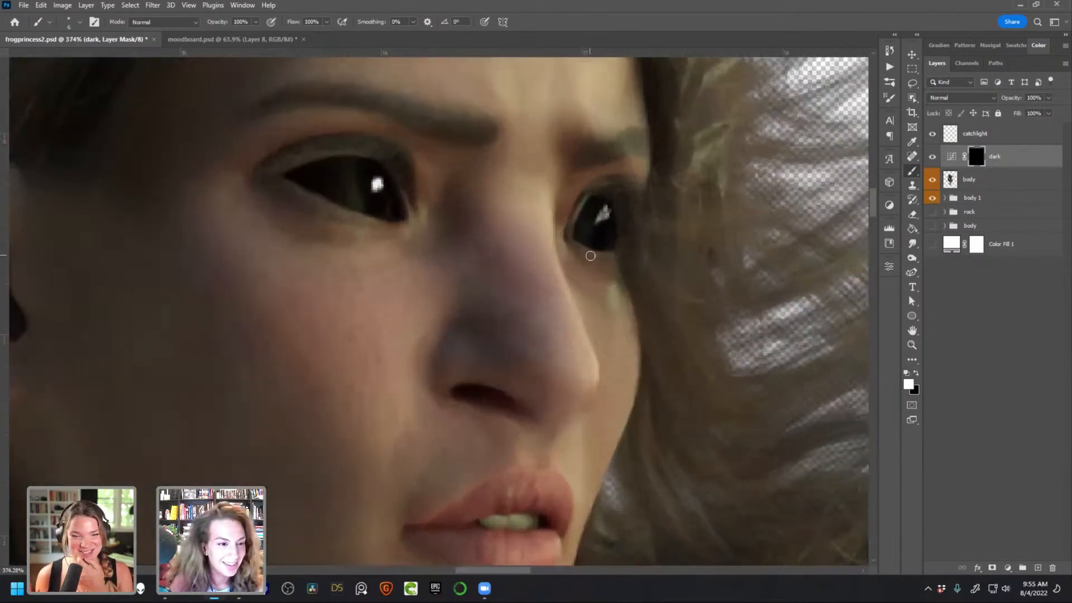
key(x)
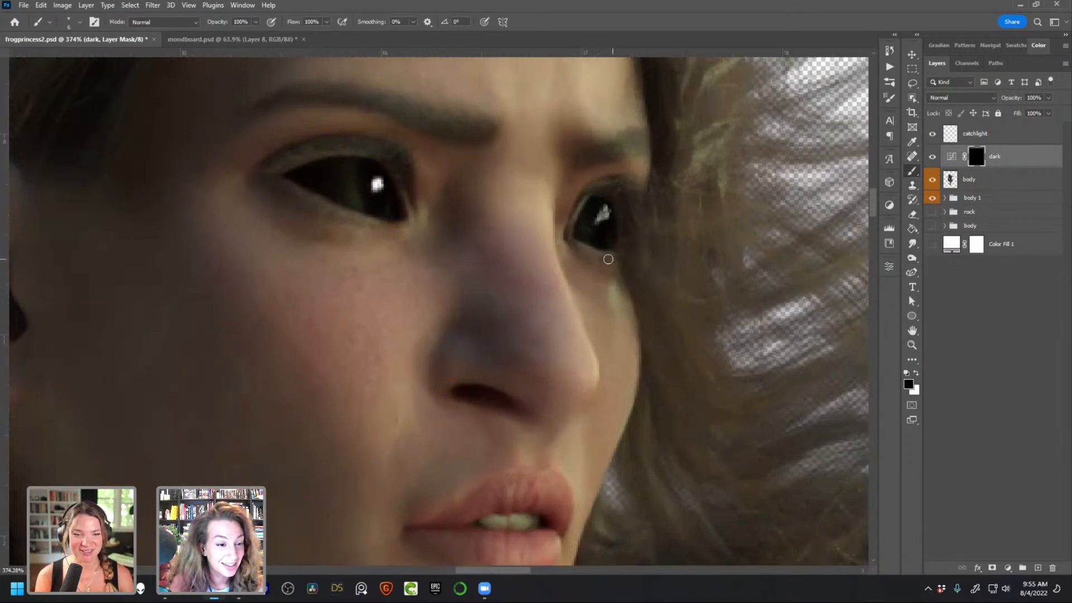
scroll(575, 247, down, 5)
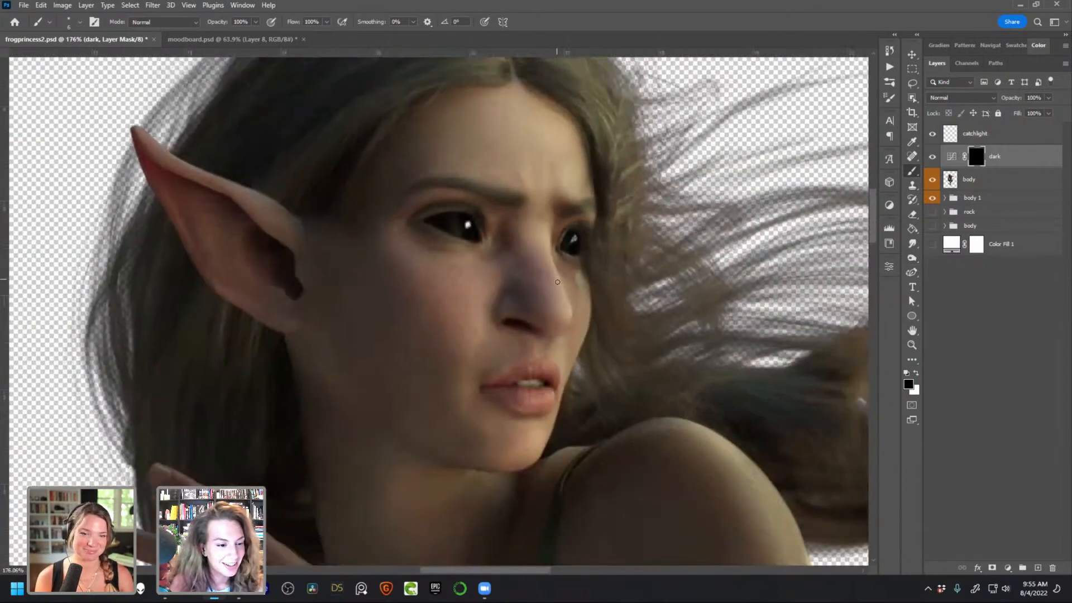
drag(572, 275, 581, 290)
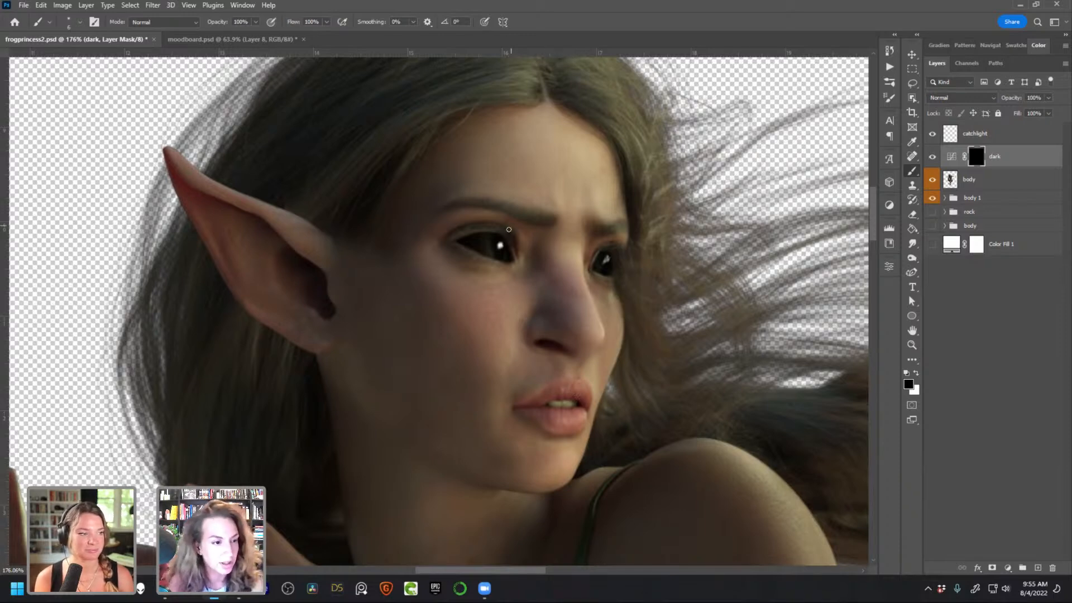
Refine the nearer eye's outer corner and lower lid on the dark layer's mask, alternating white and black paint
scroll(509, 230, up, 4)
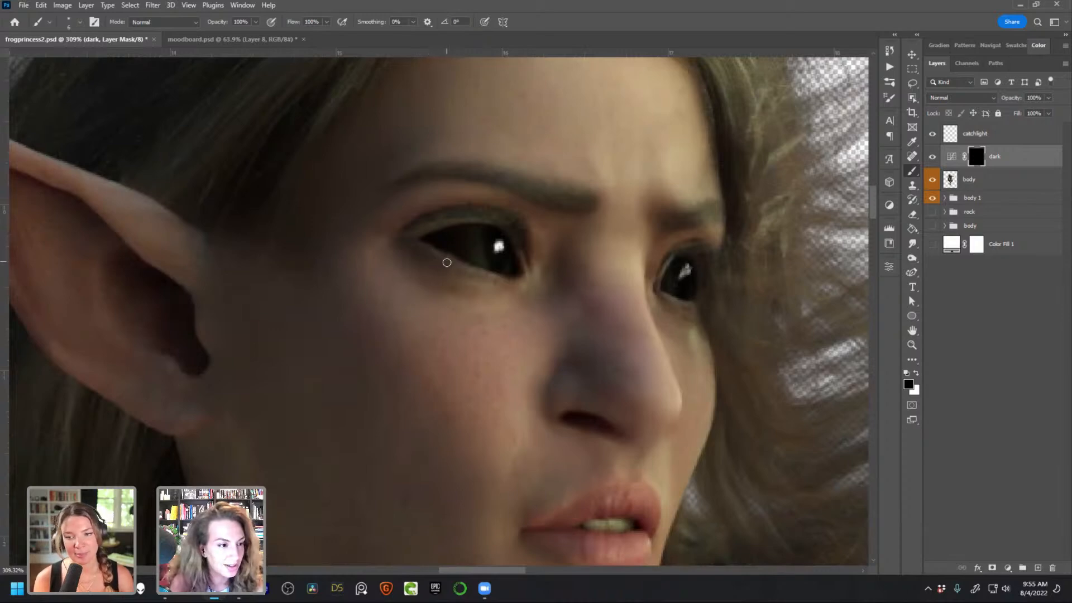
key(x)
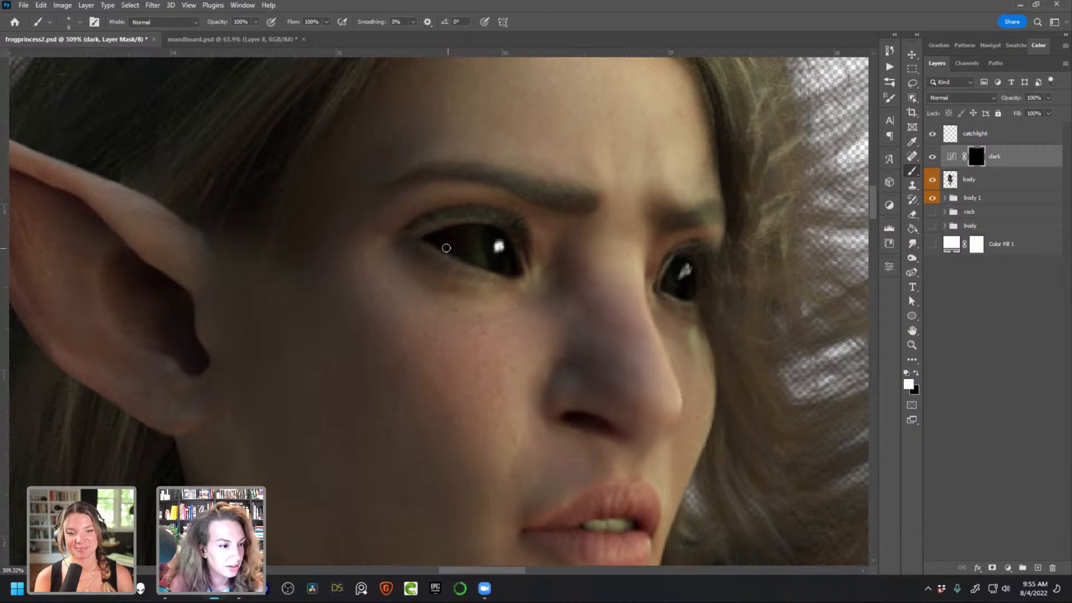
key(x)
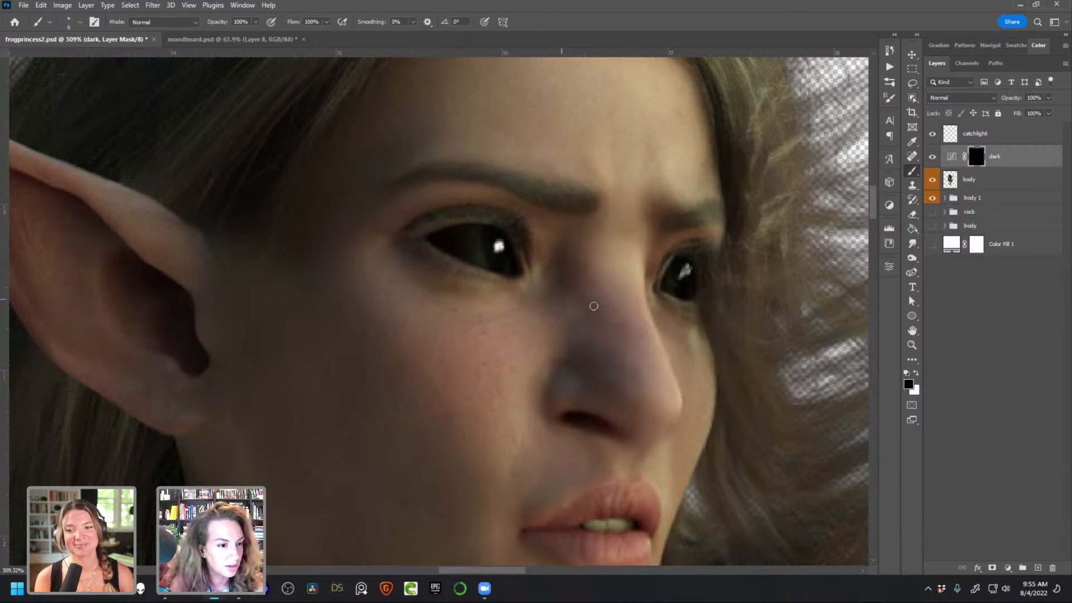
drag(673, 340, 620, 343)
drag(710, 453, 659, 395)
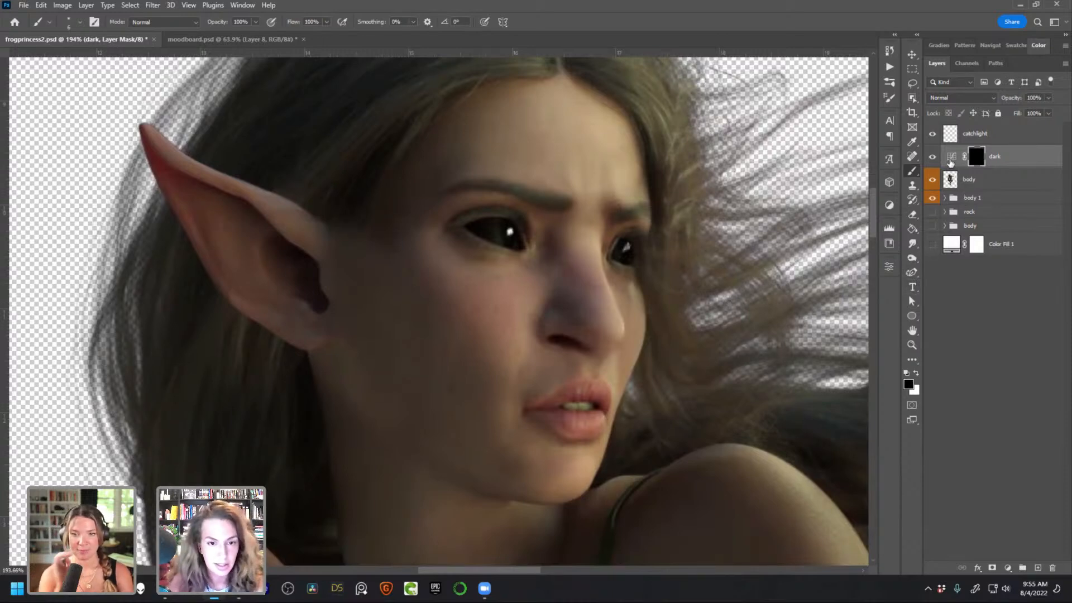
Try darkening the eyes further by lowering the dark layer's curve to input 207, output 15, and undo the change
double_click(952, 157)
drag(815, 388, 842, 407)
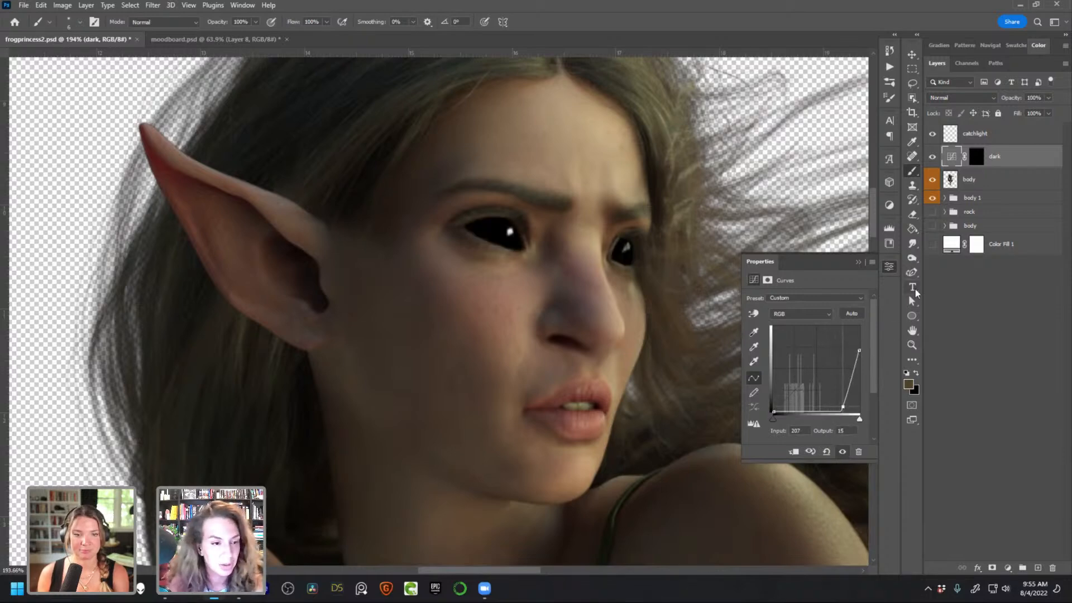
key(ctrl+z)
click(890, 268)
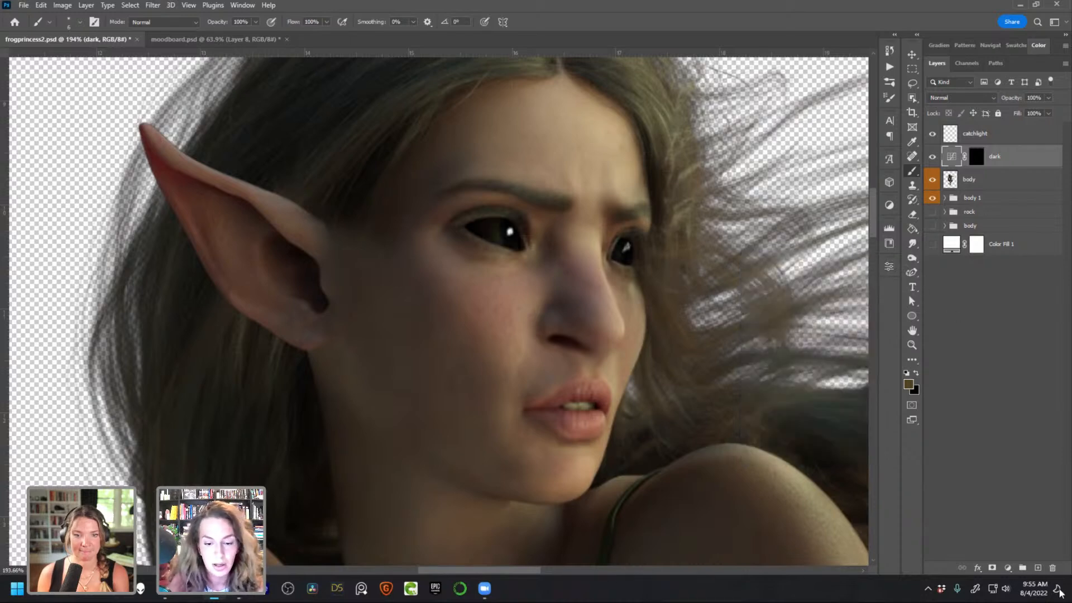
Add a new layer above dark and choose the middle-ring6 brush from the SS-iris-parts set in Body Parts, sized 75 px
click(1038, 568)
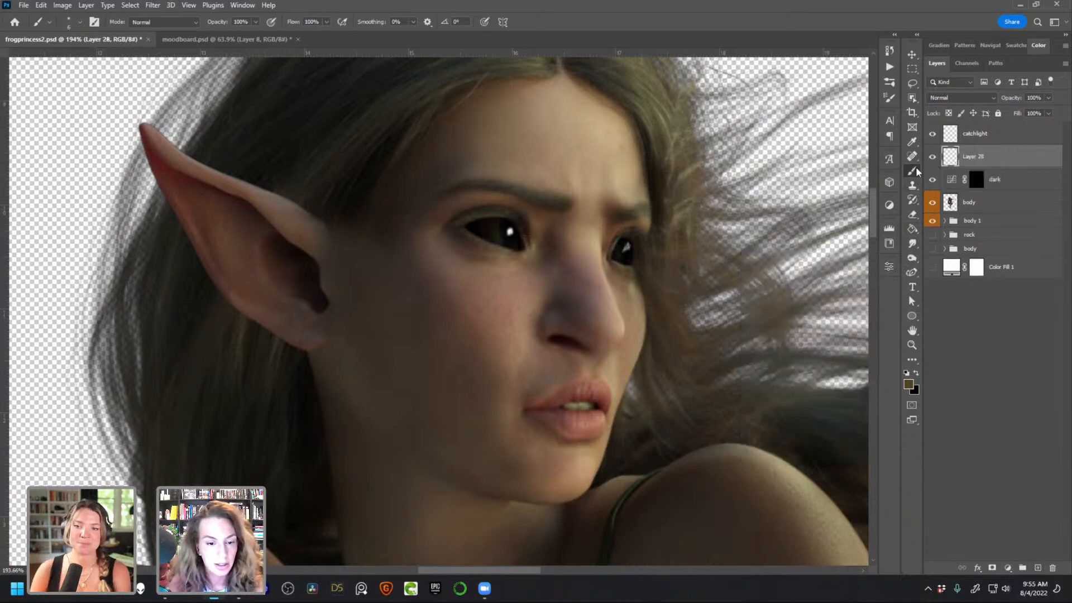
click(890, 98)
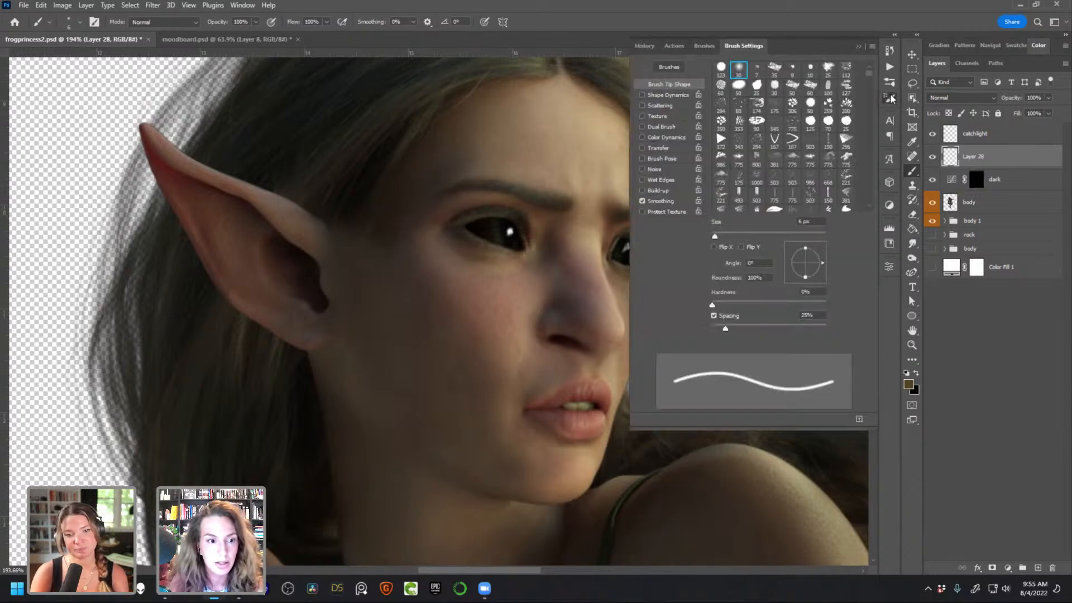
click(890, 83)
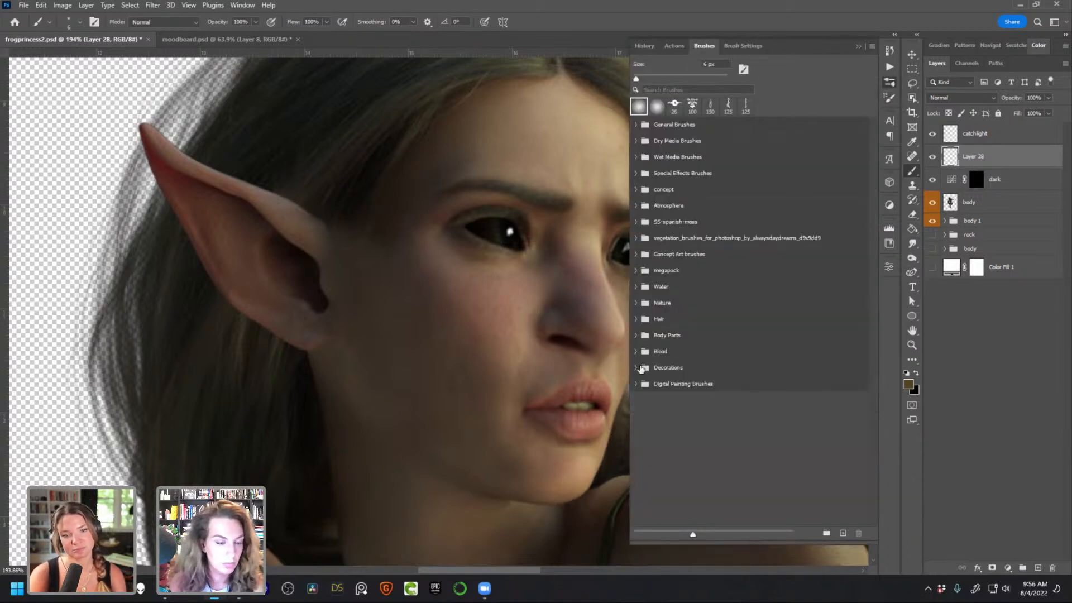
click(636, 335)
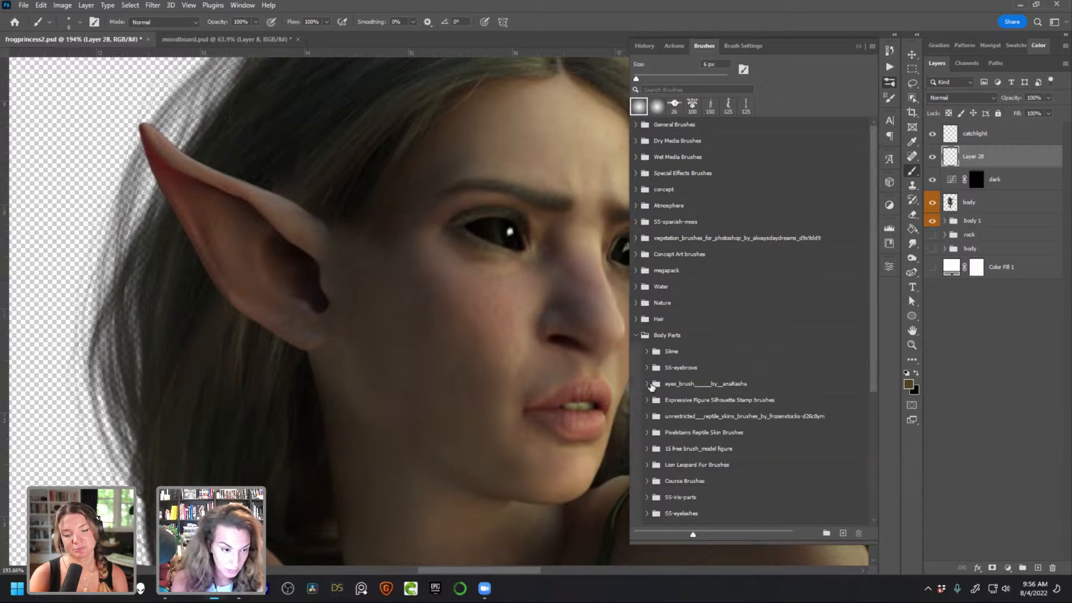
click(647, 497)
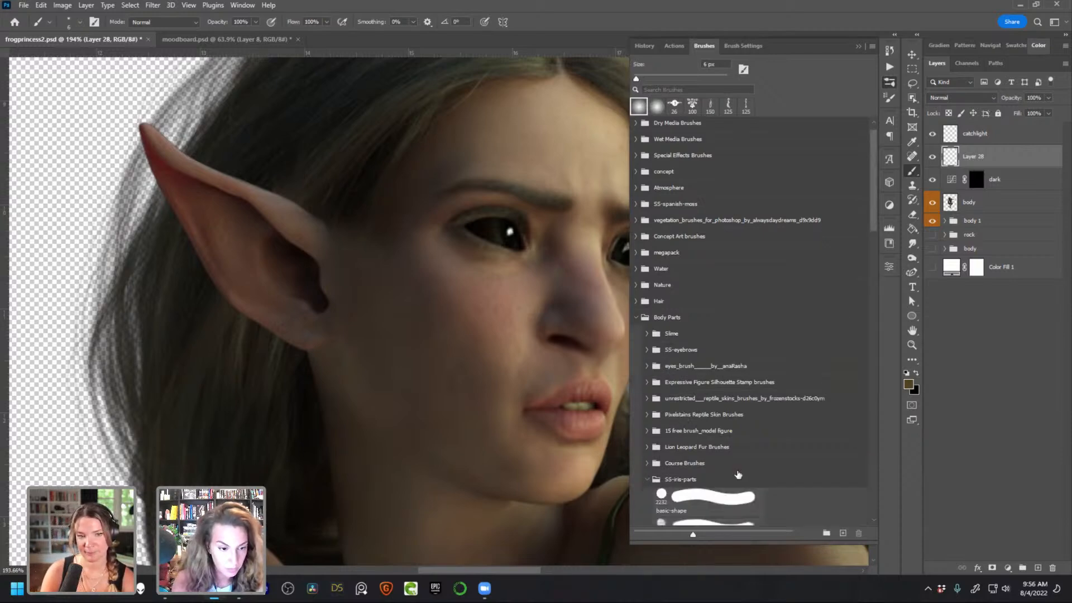
scroll(874, 249, down, 3)
scroll(872, 244, down, 6)
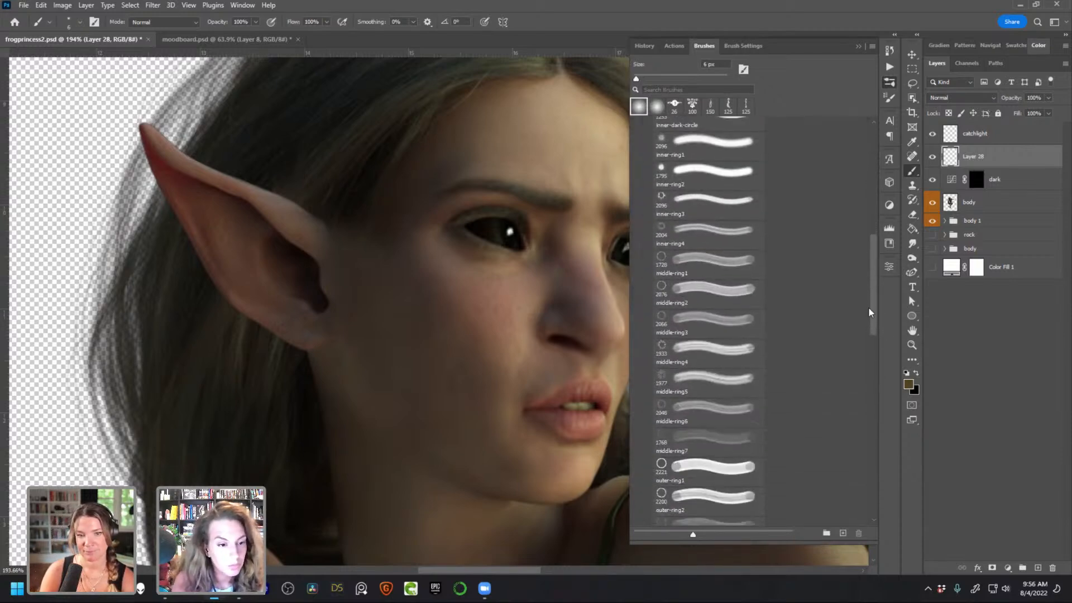
click(691, 414)
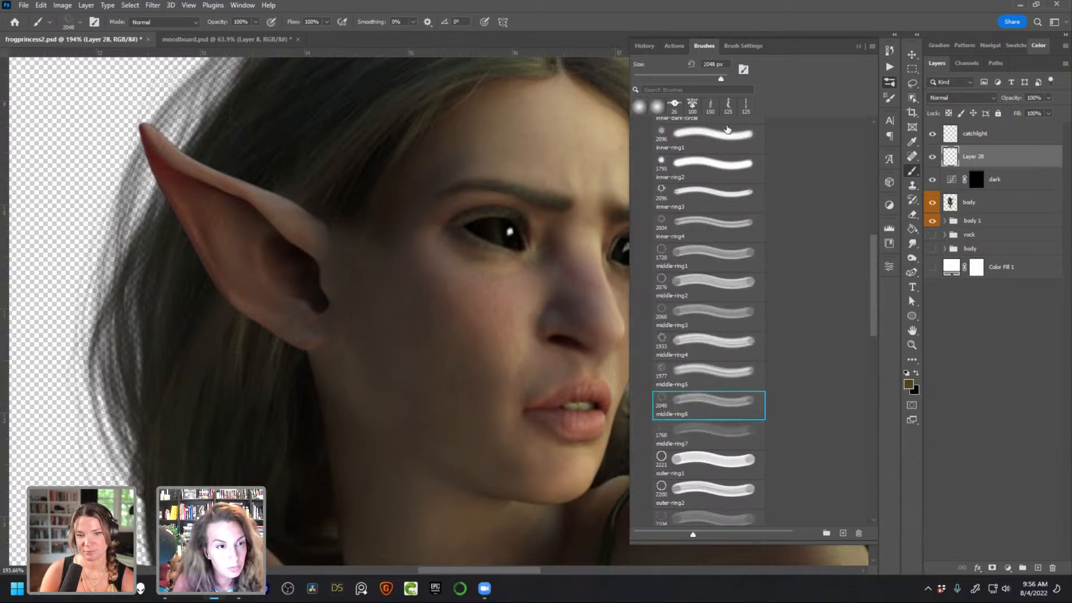
drag(719, 79, 671, 81)
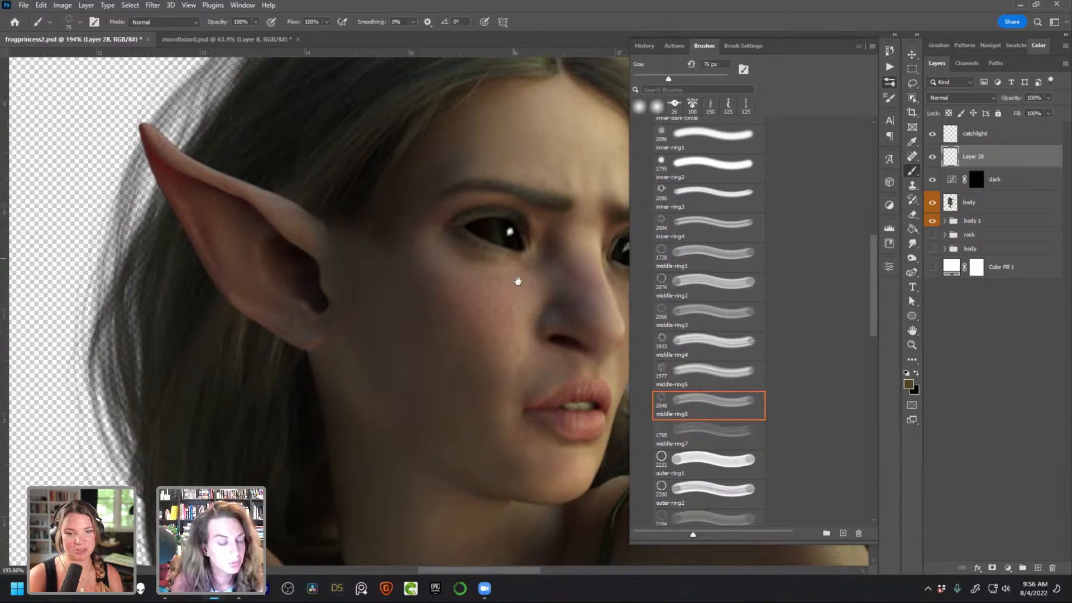
Stamp the middle-ring6 iris texture over the nearer eye on the new layer with the brush reduced to 45 px
drag(514, 286, 467, 295)
key(bracketleft)
key(bracketleft)
key(bracketleft)
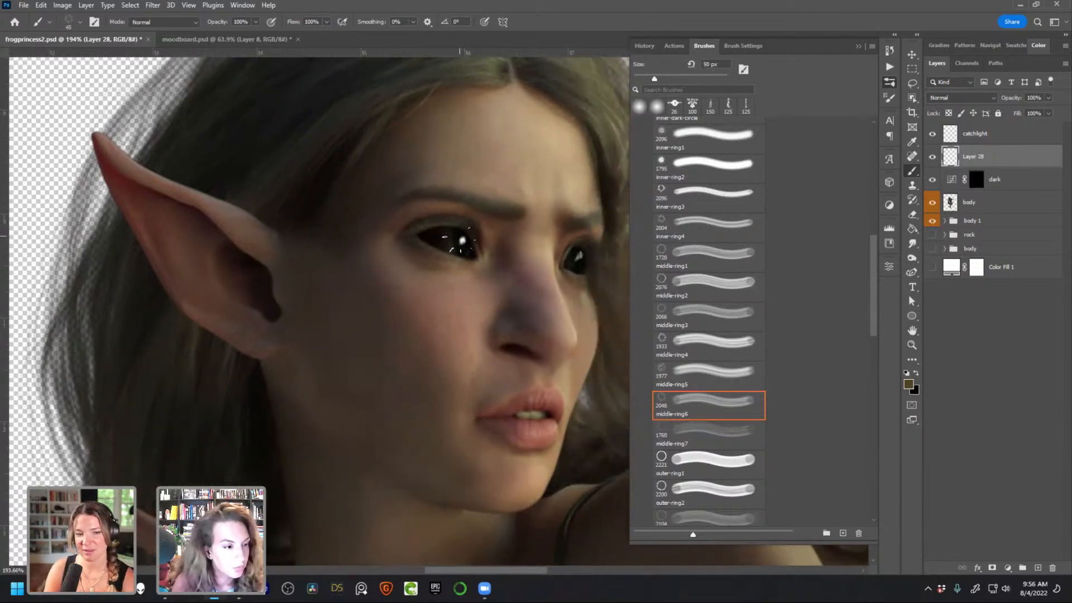
click(460, 240)
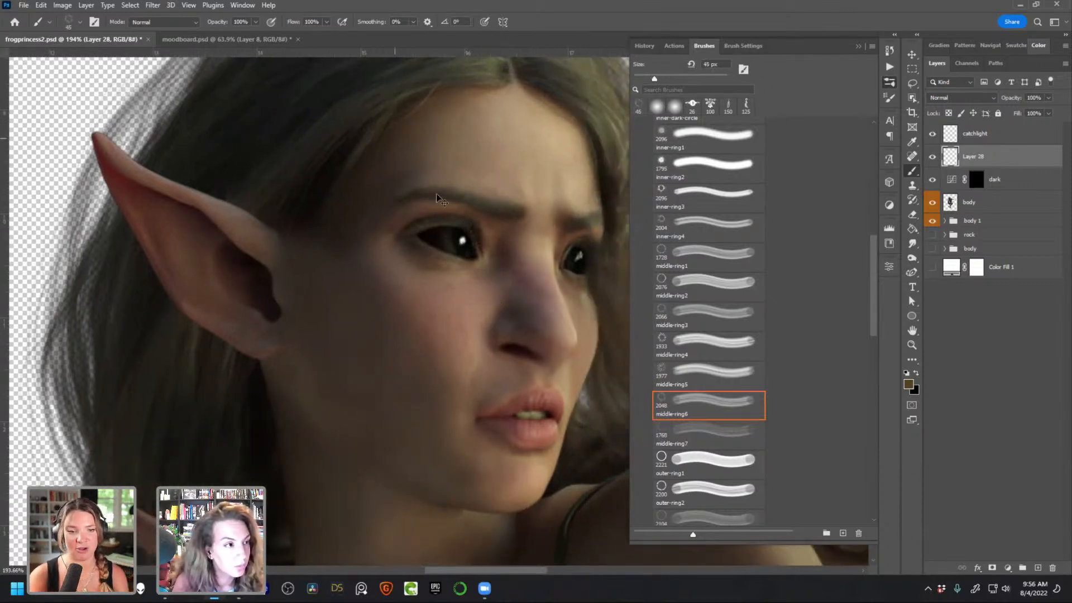
scroll(458, 239, up, 1)
scroll(458, 239, down, 1)
scroll(459, 238, up, 2)
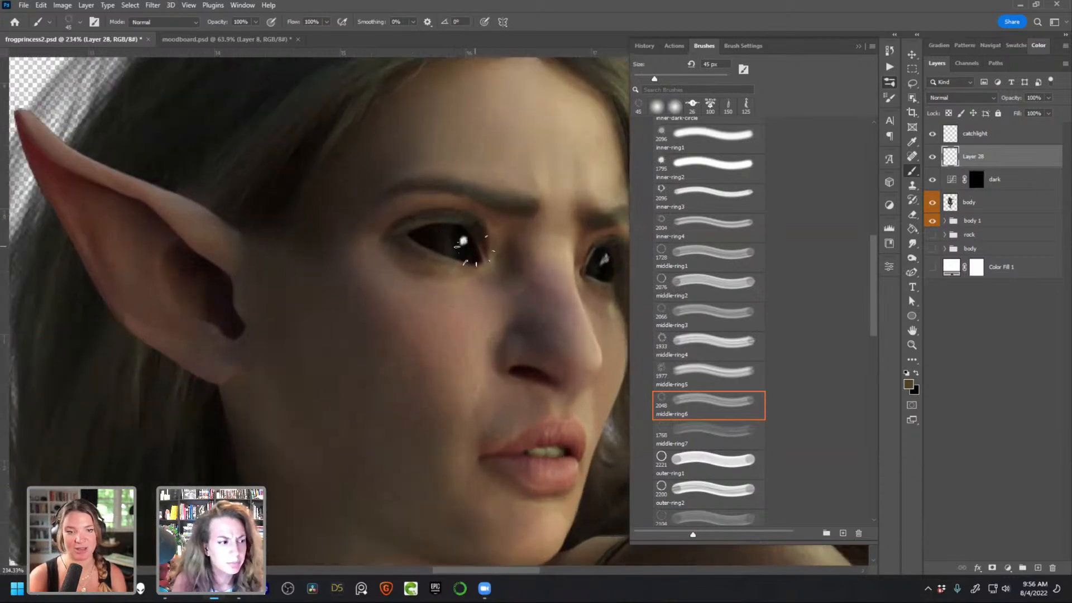
scroll(447, 248, up, 1)
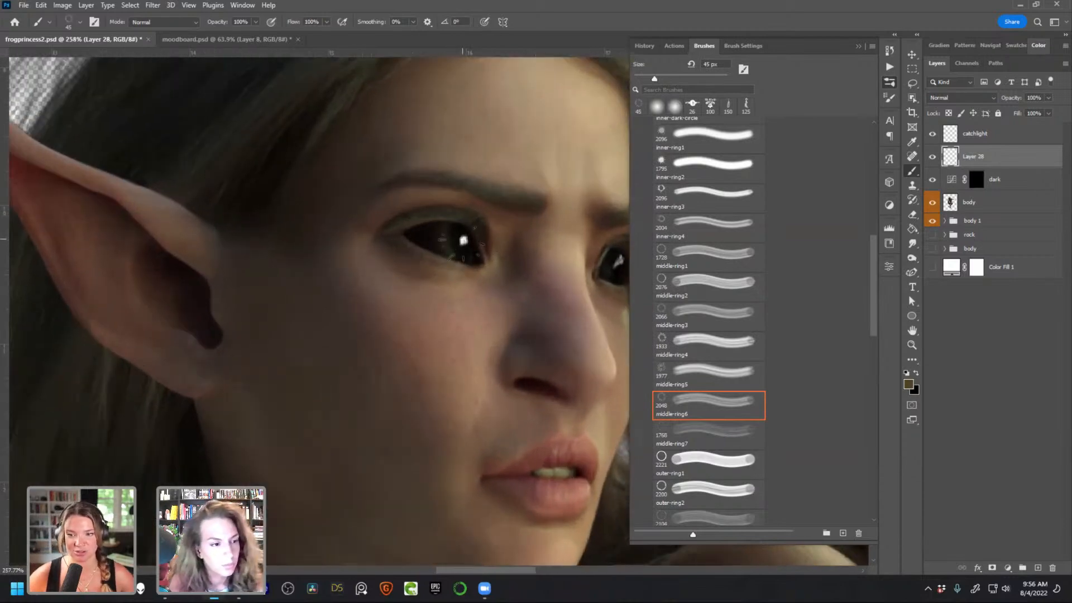
Stamp the iris texture over the farther eye at 40 px and build up the iris detail with 30 and 40 px stamps
drag(495, 299, 417, 329)
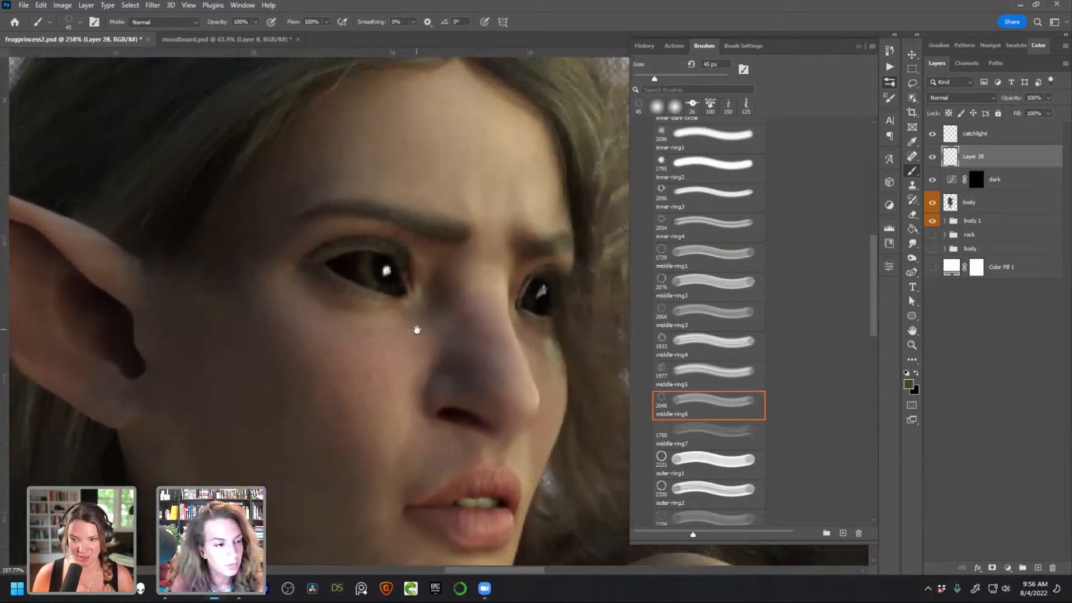
key(bracketleft)
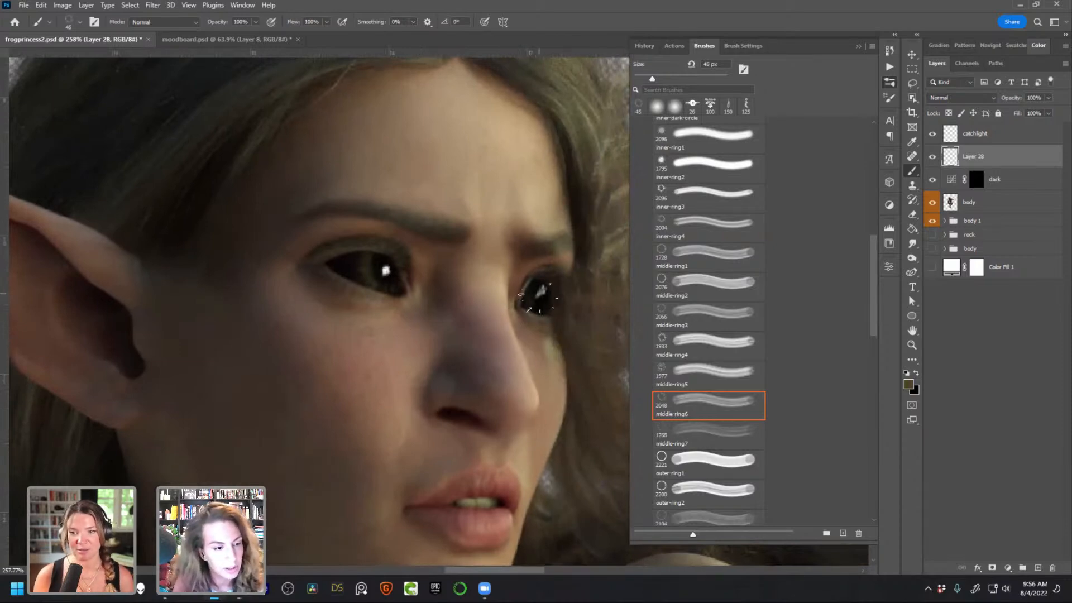
key(bracketleft)
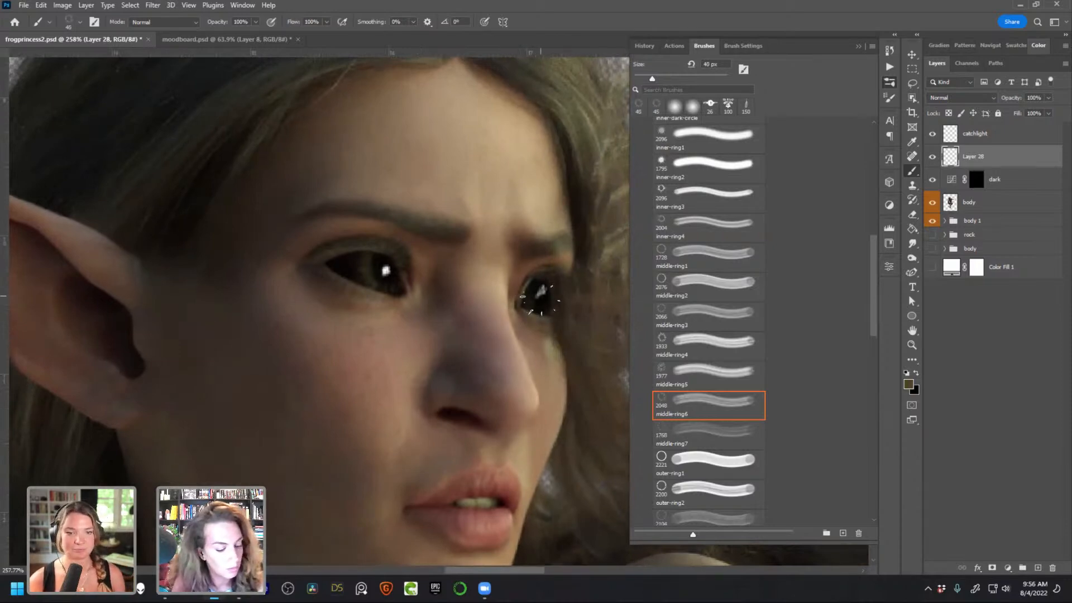
key(bracketleft)
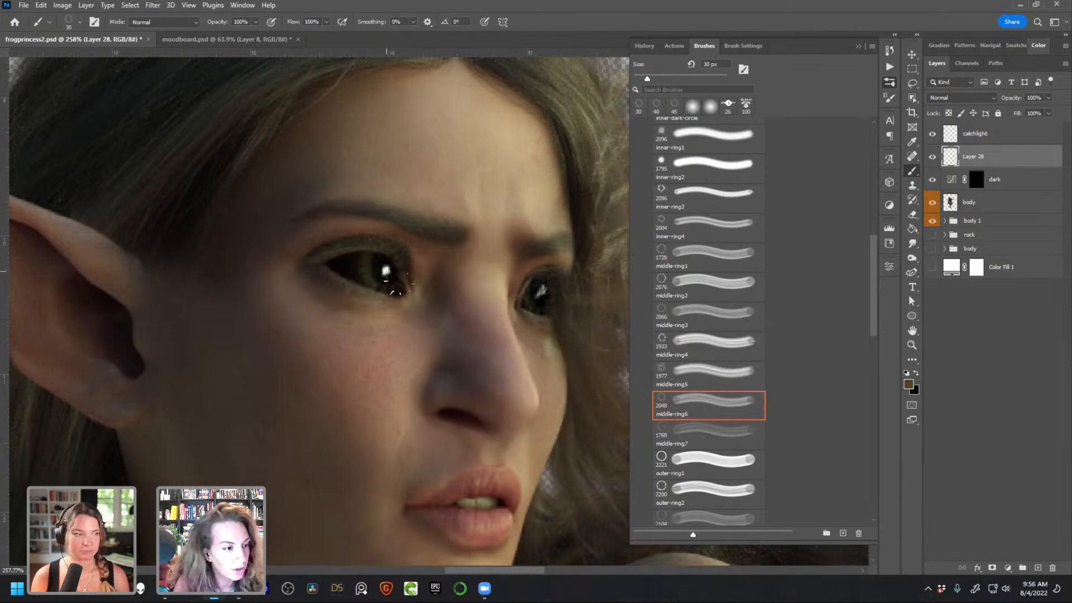
click(379, 270)
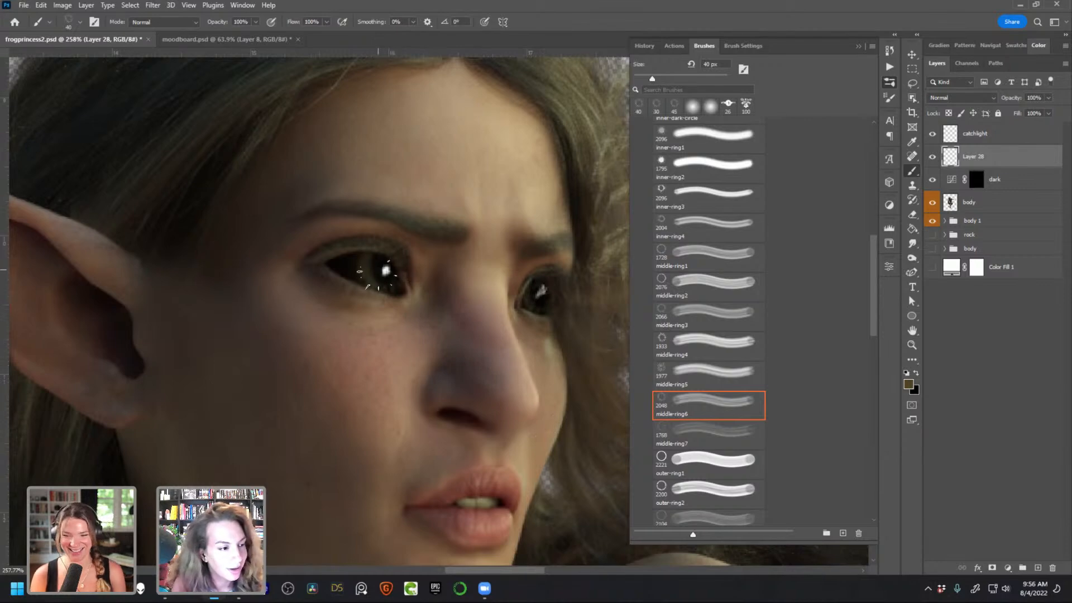
drag(477, 339, 484, 287)
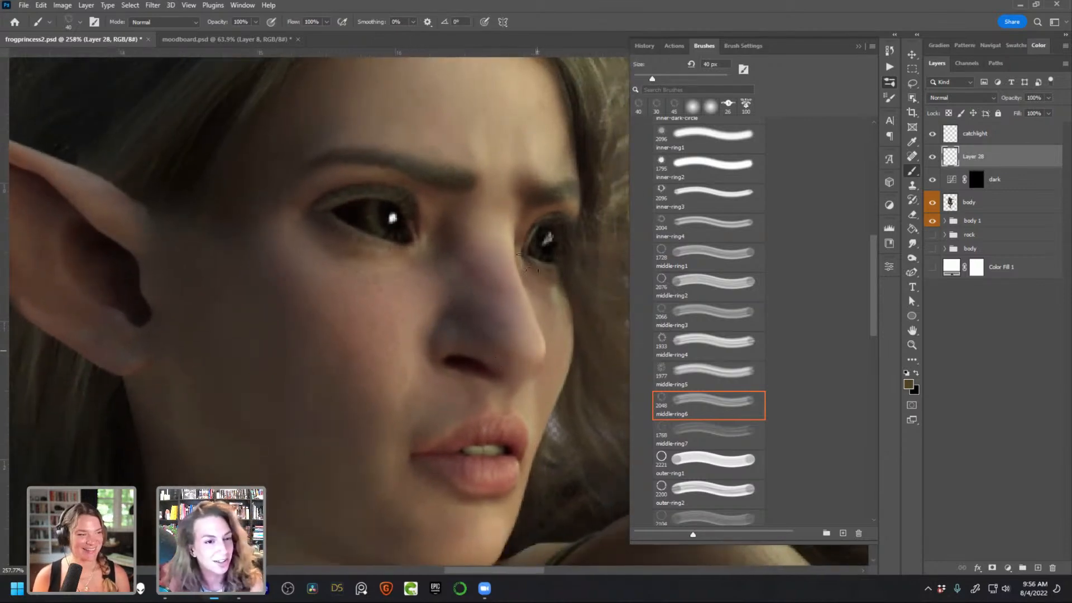
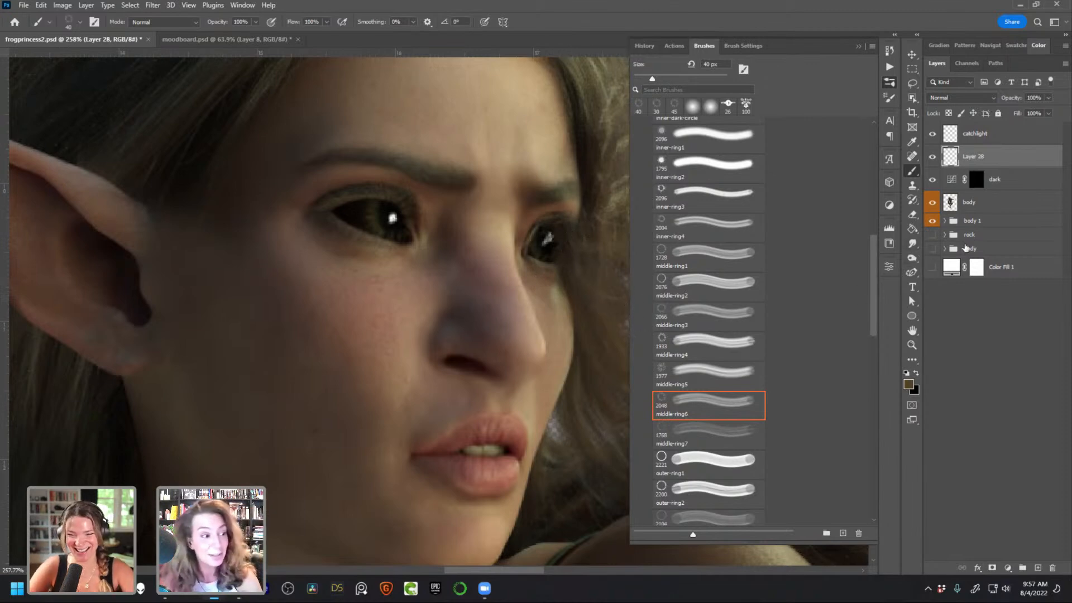
Copy the dark layer's mask onto the iris texture layer, Layer 28, toggling that layer's visibility to compare the eyes
click(932, 158)
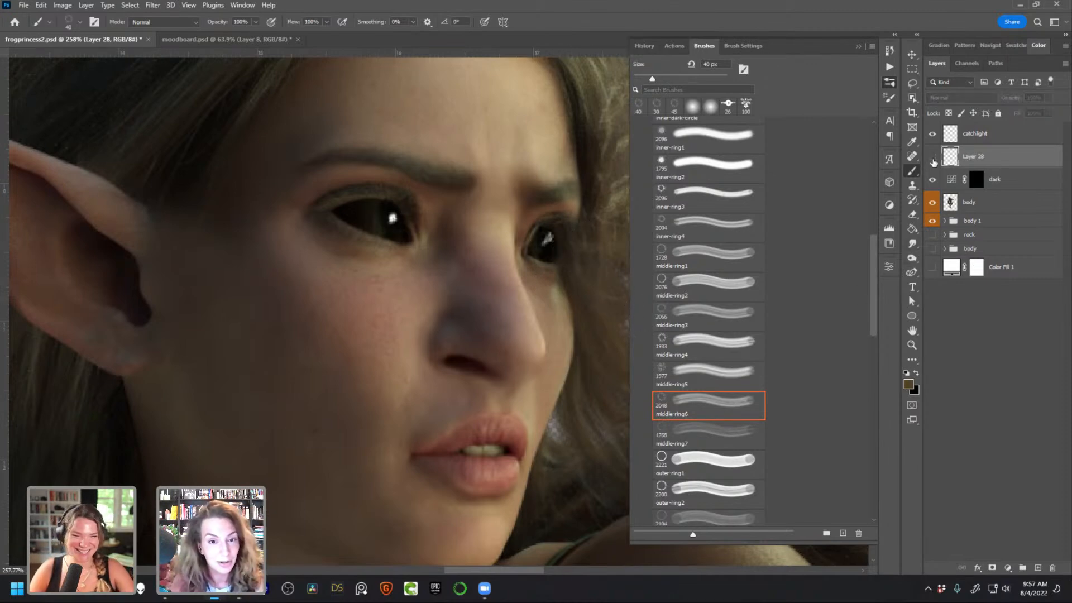
click(933, 158)
click(933, 158)
click(932, 159)
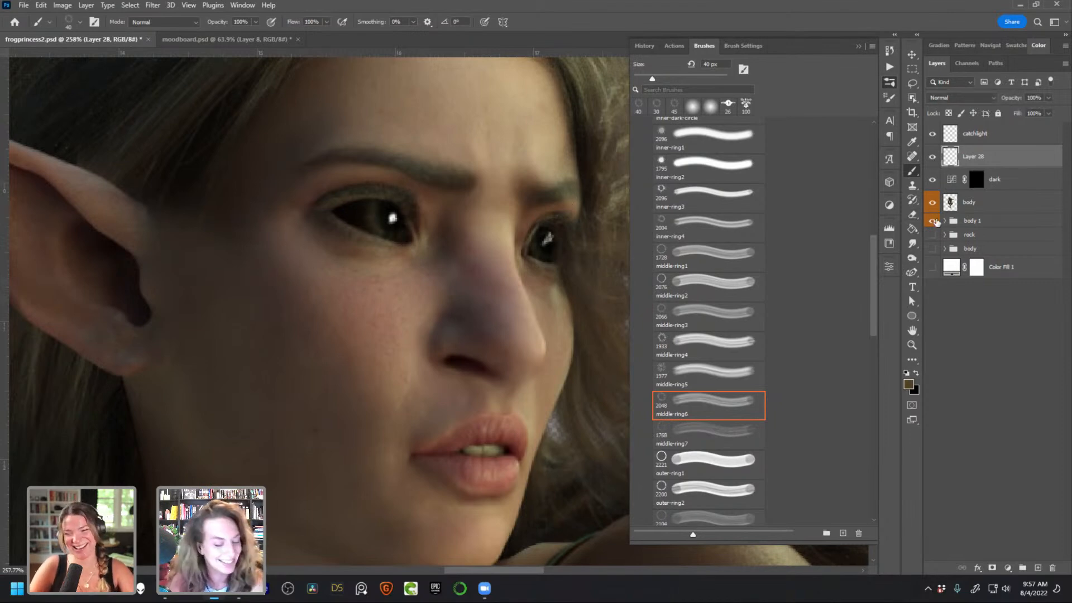
drag(991, 193, 978, 164)
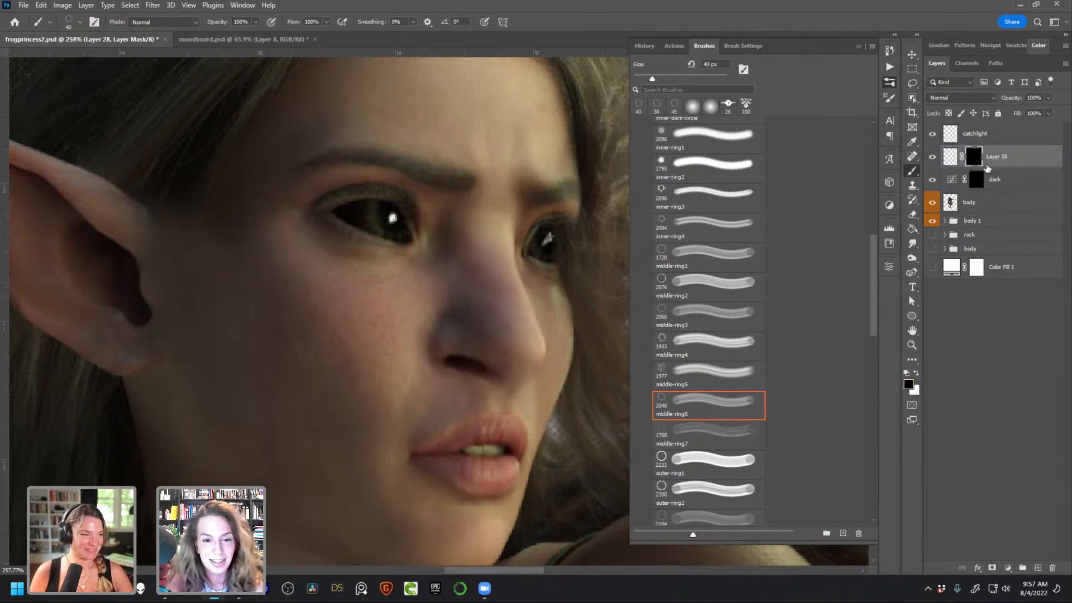
click(933, 157)
click(932, 157)
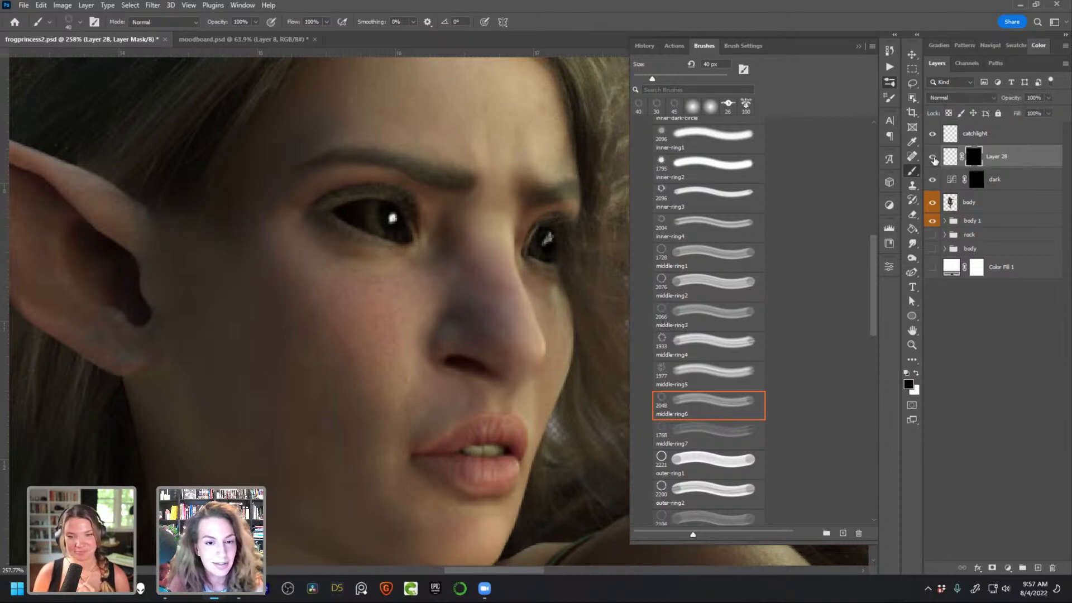
Unlink Layer 28 from its mask, lasso the farther eye's iris texture, and warp it narrower to fit the turned eye
click(951, 158)
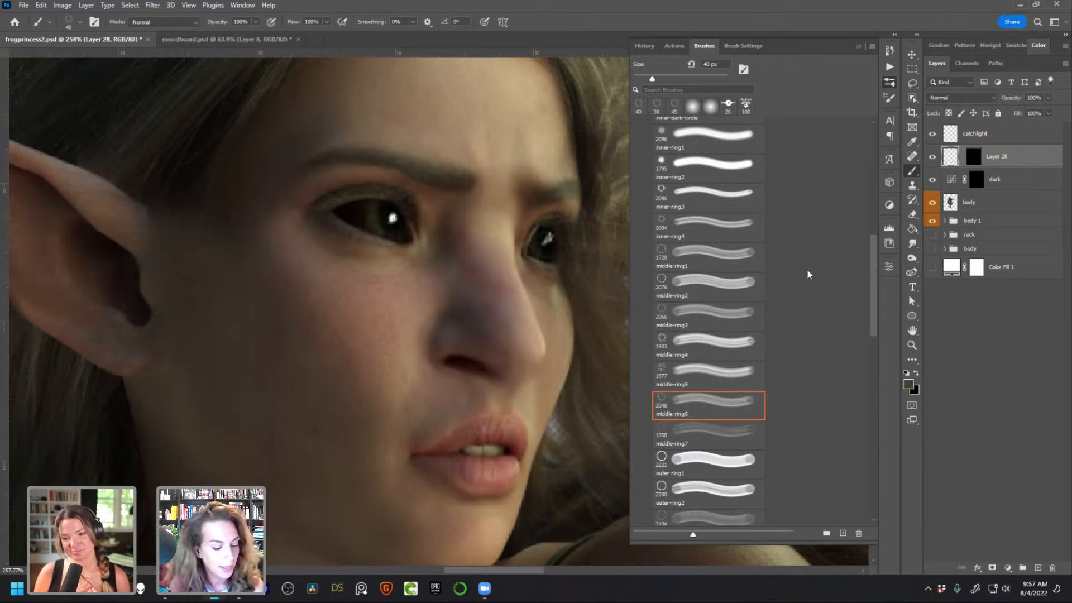
key(l)
mouse_move(571, 165)
mouse_down()
mouse_move(506, 224)
mouse_move(510, 272)
mouse_move(535, 299)
mouse_move(578, 281)
mouse_move(595, 194)
mouse_move(571, 163)
mouse_up()
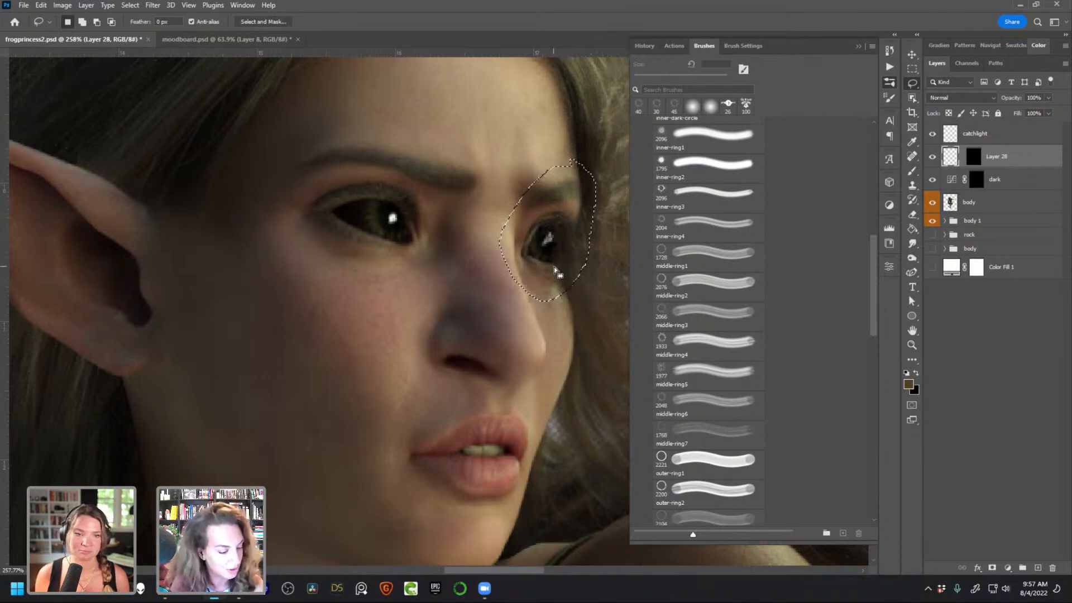
key(ctrl+t)
right_click(548, 224)
click(568, 301)
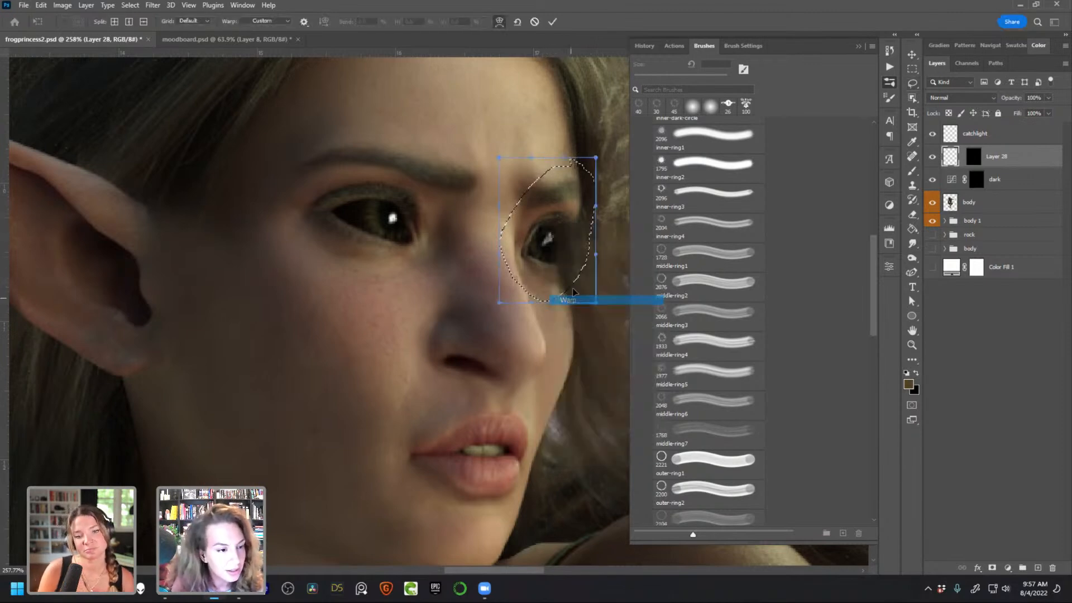
drag(586, 214, 578, 216)
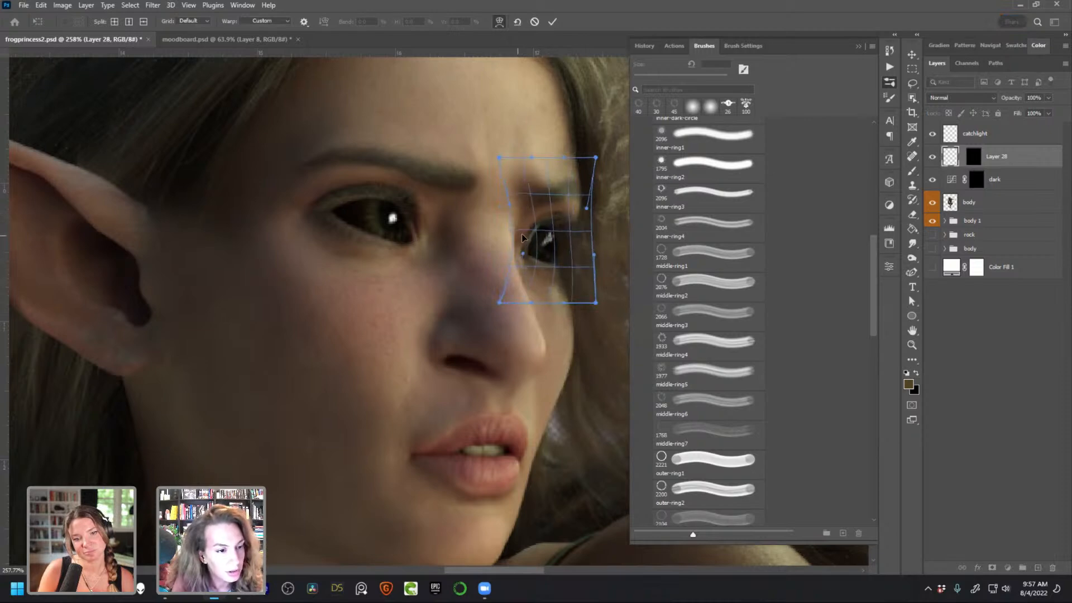
drag(595, 303, 563, 305)
drag(596, 158, 585, 157)
drag(506, 231, 518, 225)
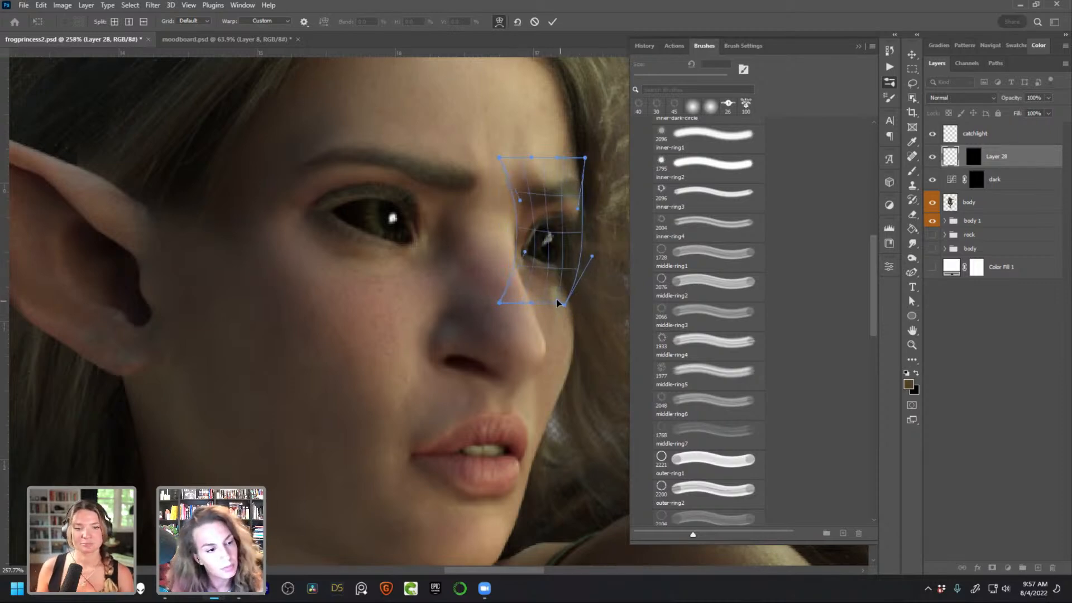
key(Return)
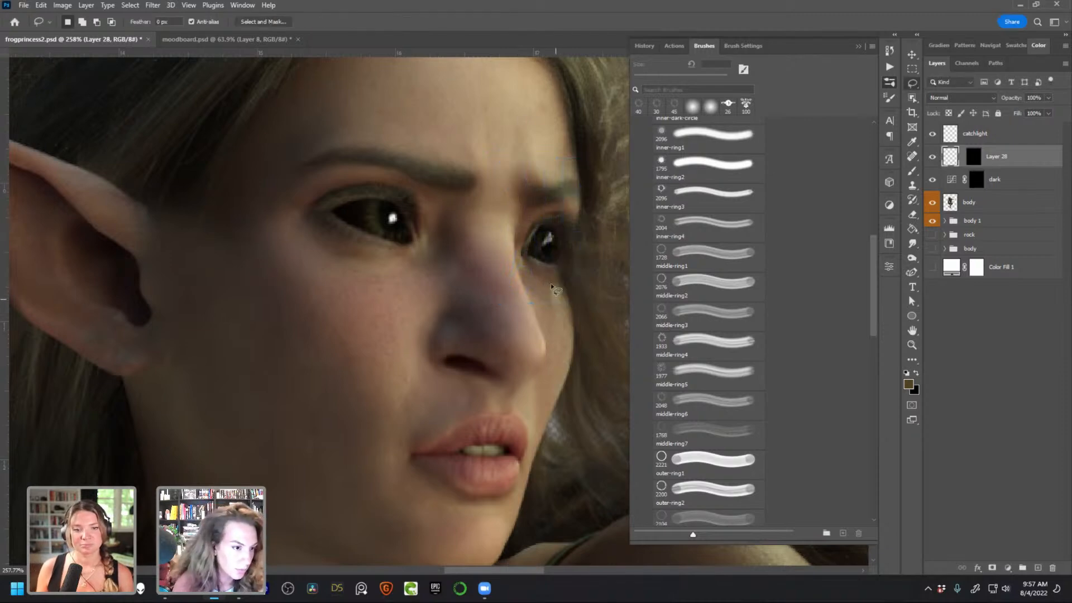
Lasso the nearer eye's iris texture on Layer 28 and warp its sides, top and bottom slightly inward
mouse_move(431, 178)
mouse_down()
mouse_move(379, 162)
mouse_move(360, 256)
mouse_move(422, 247)
mouse_move(412, 161)
mouse_up()
key(ctrl+t)
right_click(394, 187)
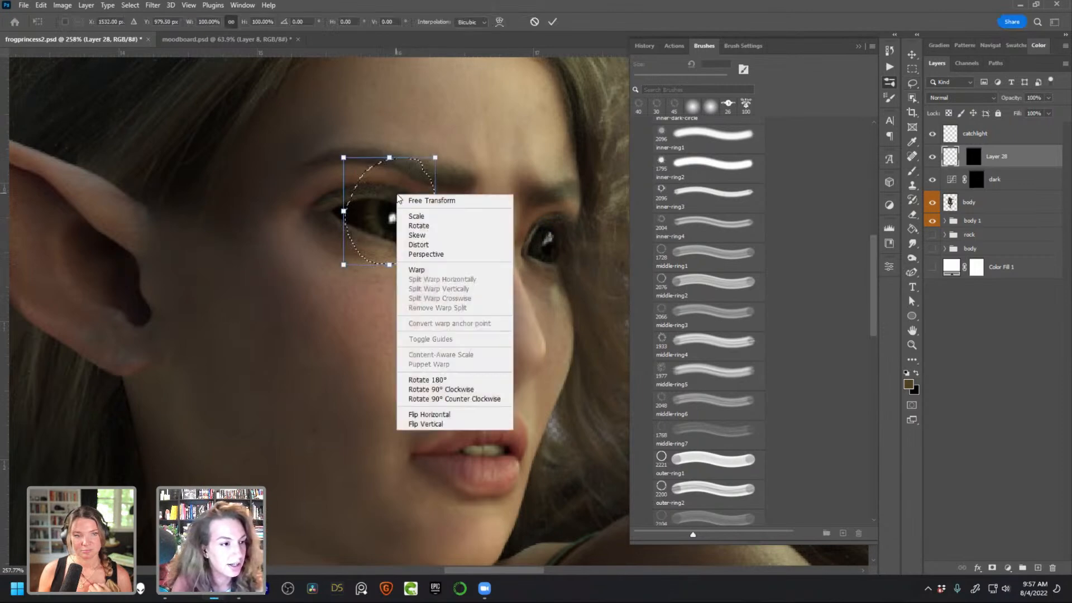
click(430, 271)
drag(354, 185, 364, 189)
drag(417, 252, 411, 254)
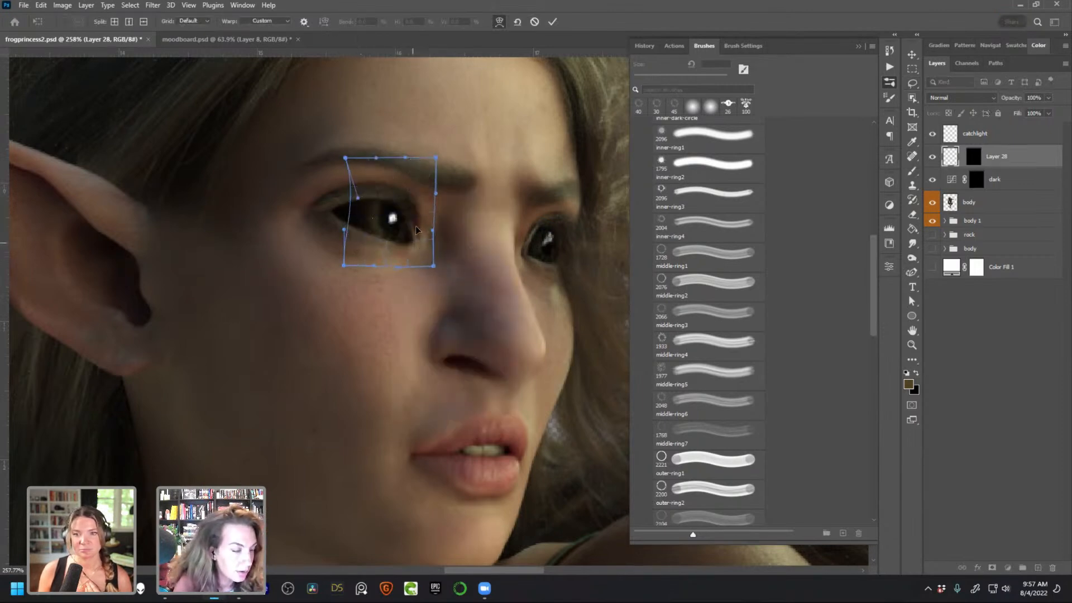
drag(399, 170, 406, 176)
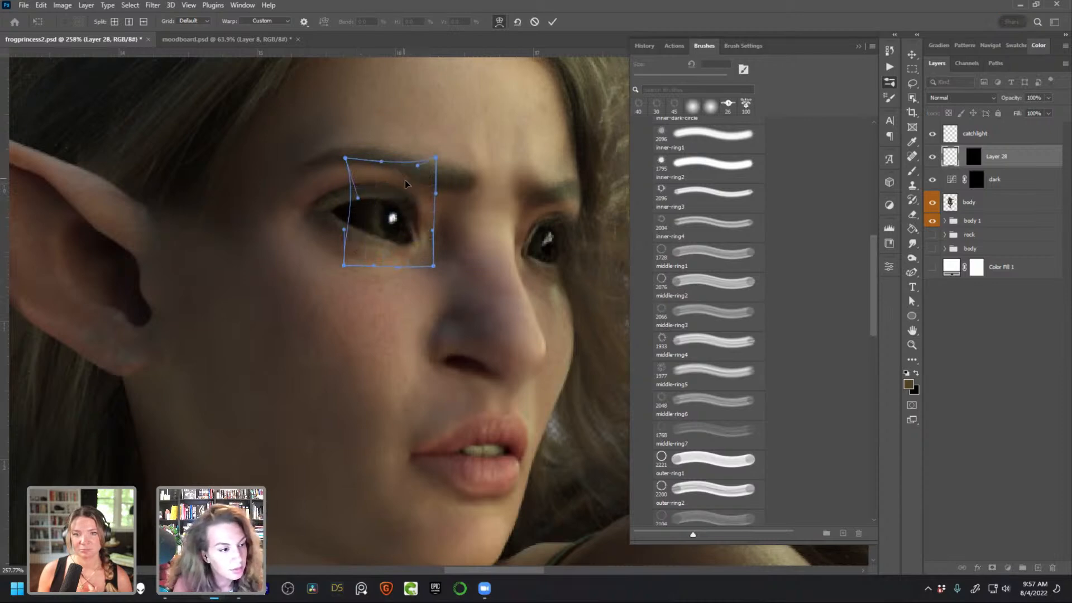
drag(381, 253, 384, 249)
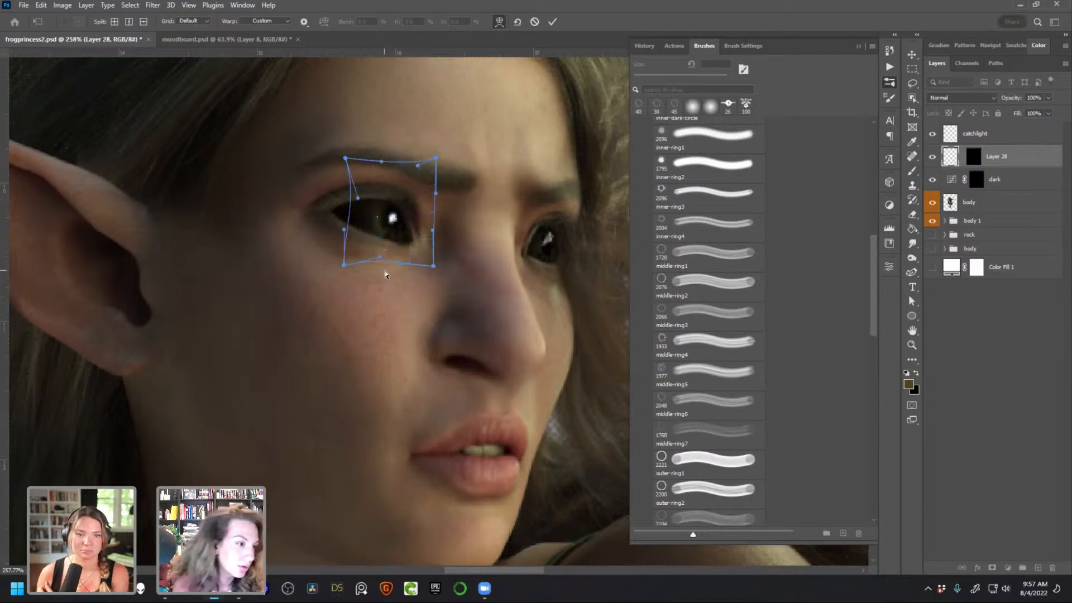
key(Return)
key(l)
Rename Layer 28 as iris and close the brush list to reveal the whole face
scroll(384, 271, down, 5)
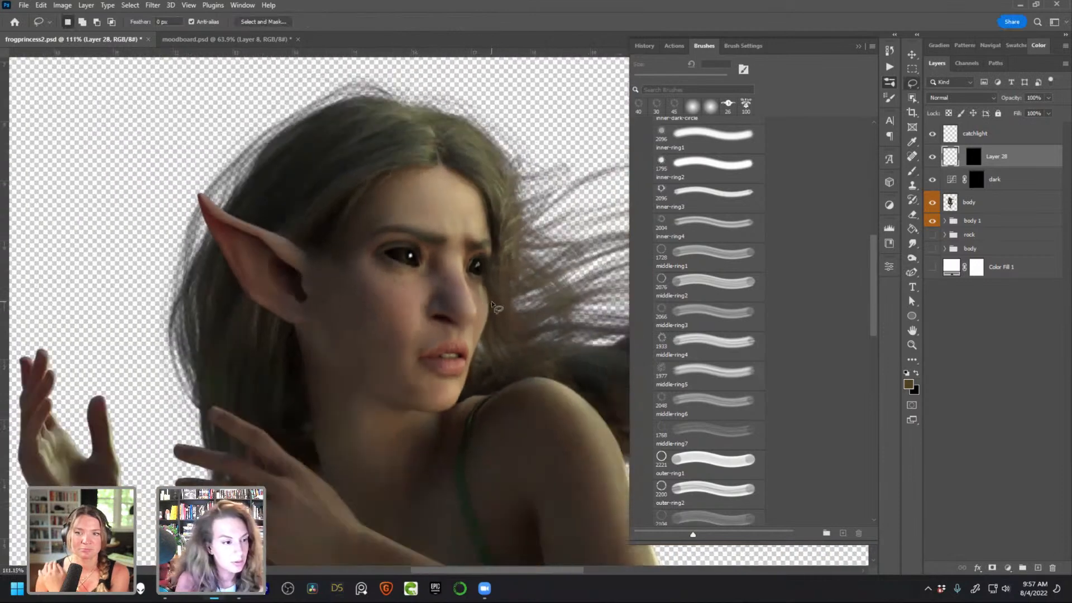
scroll(415, 296, up, 3)
scroll(433, 301, up, 1)
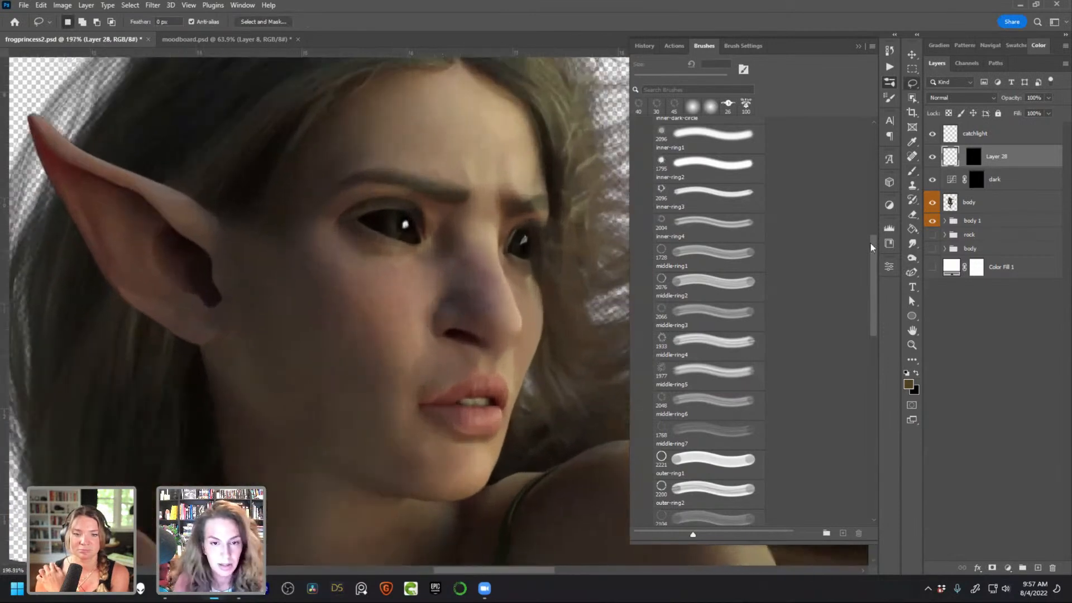
double_click(999, 156)
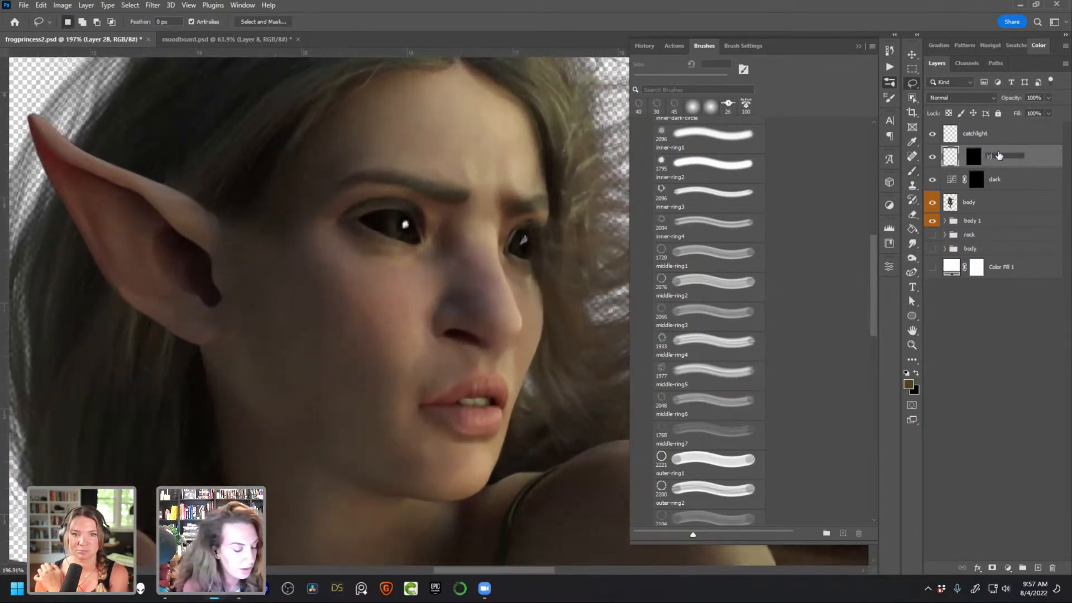
key(Return)
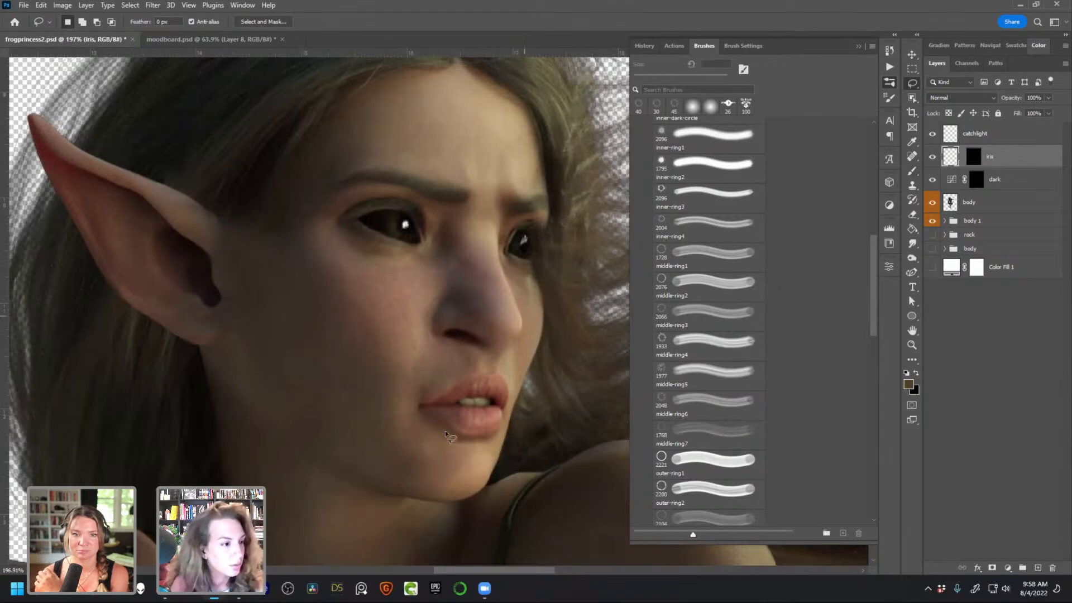
scroll(456, 351, down, 1)
mouse_move(431, 309)
mouse_down()
mouse_move(485, 295)
mouse_move(476, 301)
mouse_up()
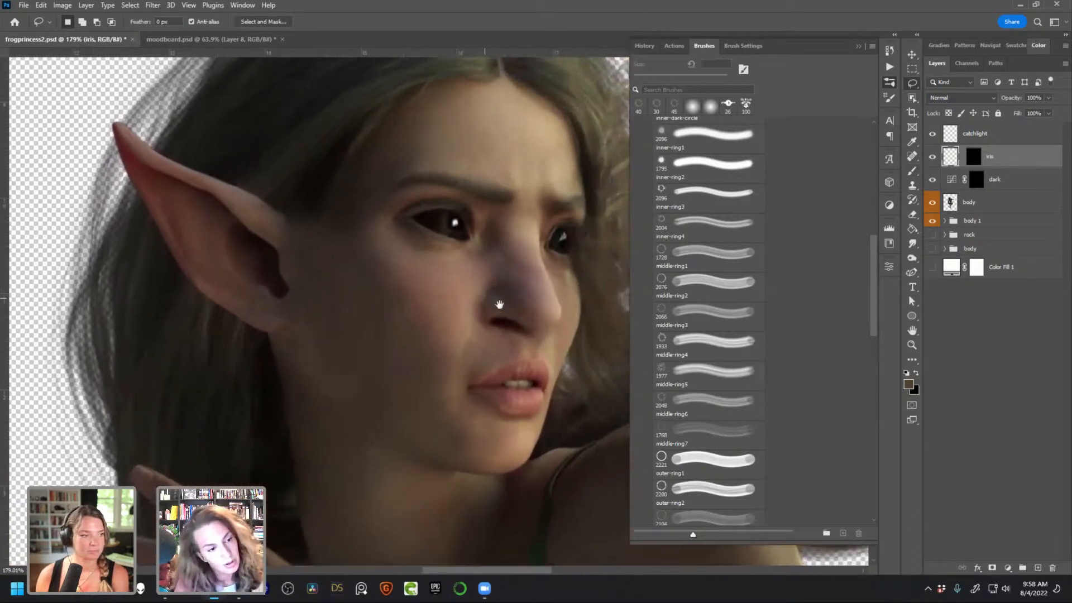
click(890, 83)
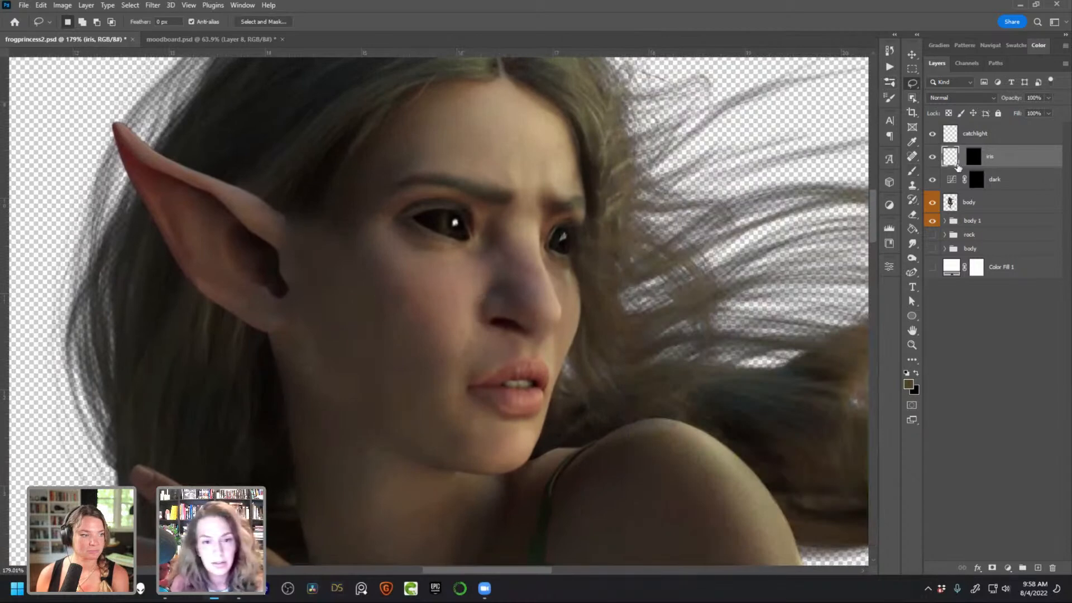
drag(530, 369, 571, 356)
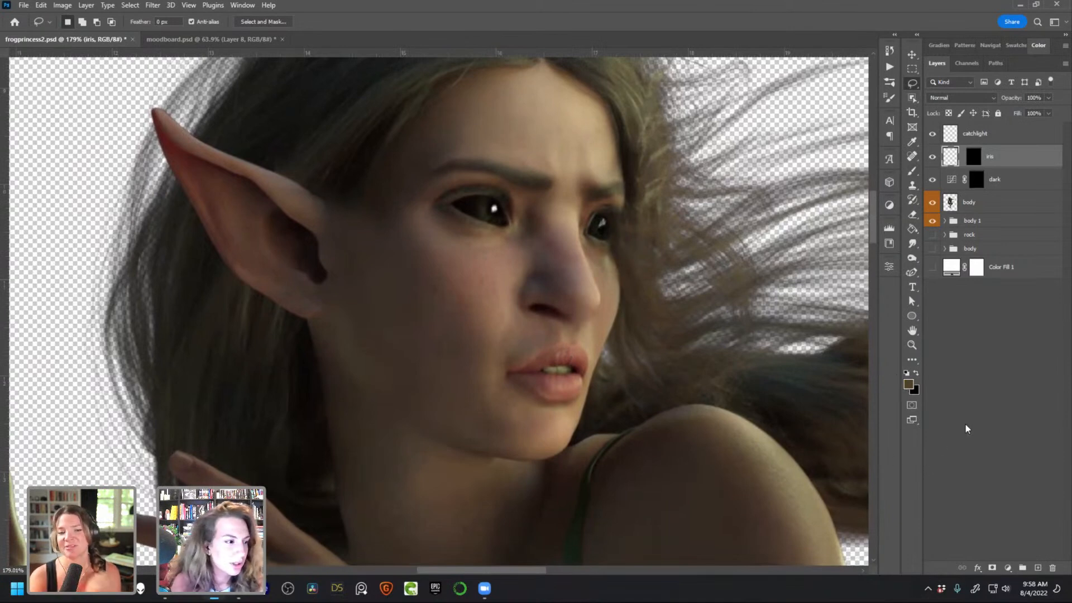
Group the catchlight, iris and dark layers into a group named eye and give it a green colour label
click(1009, 137)
shift+click(1009, 185)
key(ctrl+g)
double_click(974, 129)
text(eye)
key(Return)
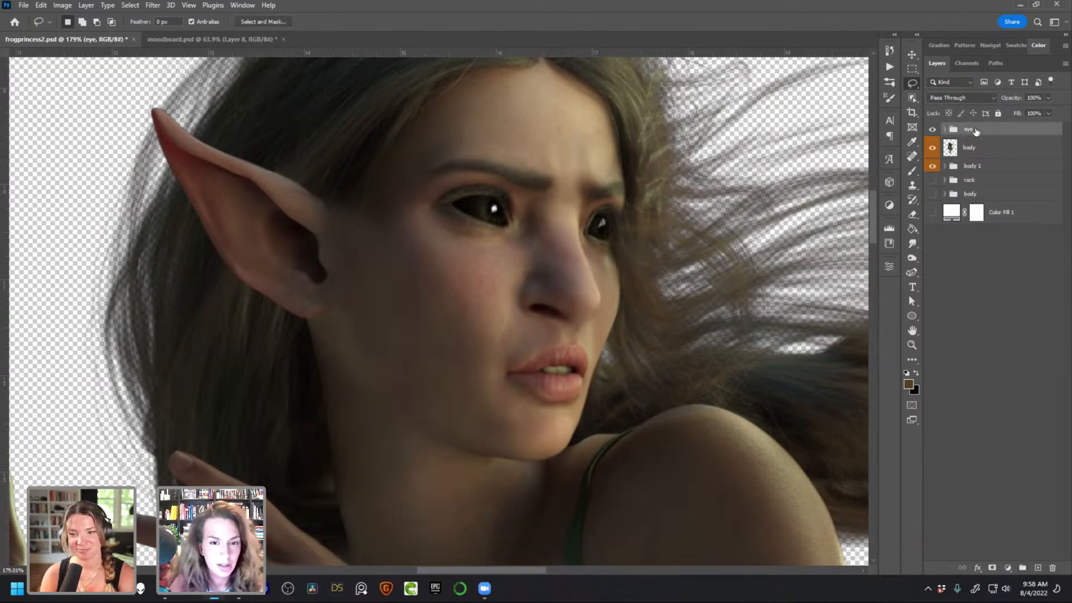
click(944, 129)
click(944, 131)
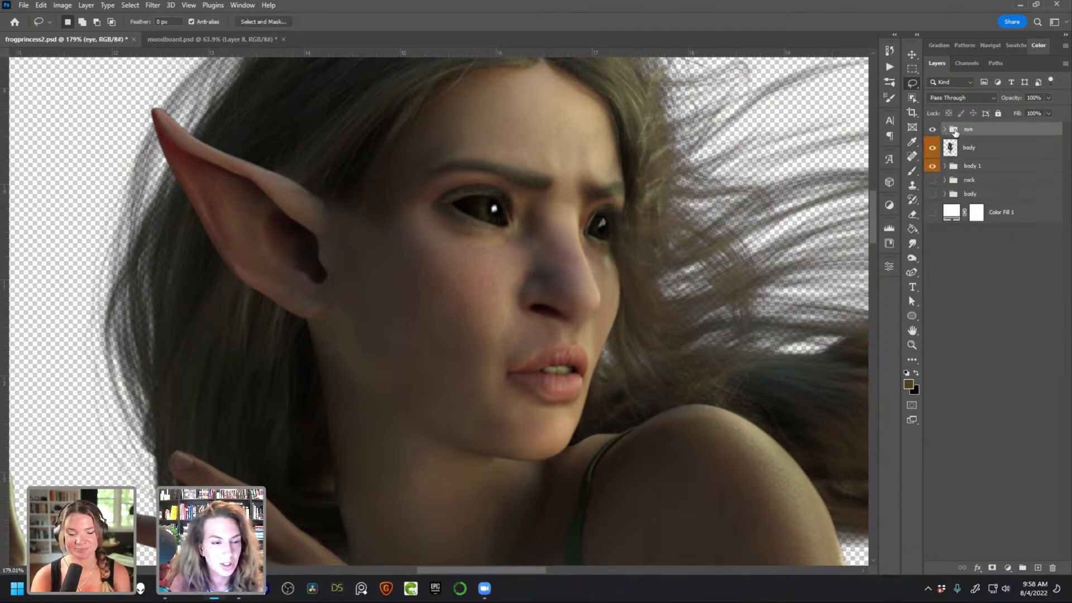
right_click(992, 132)
click(917, 540)
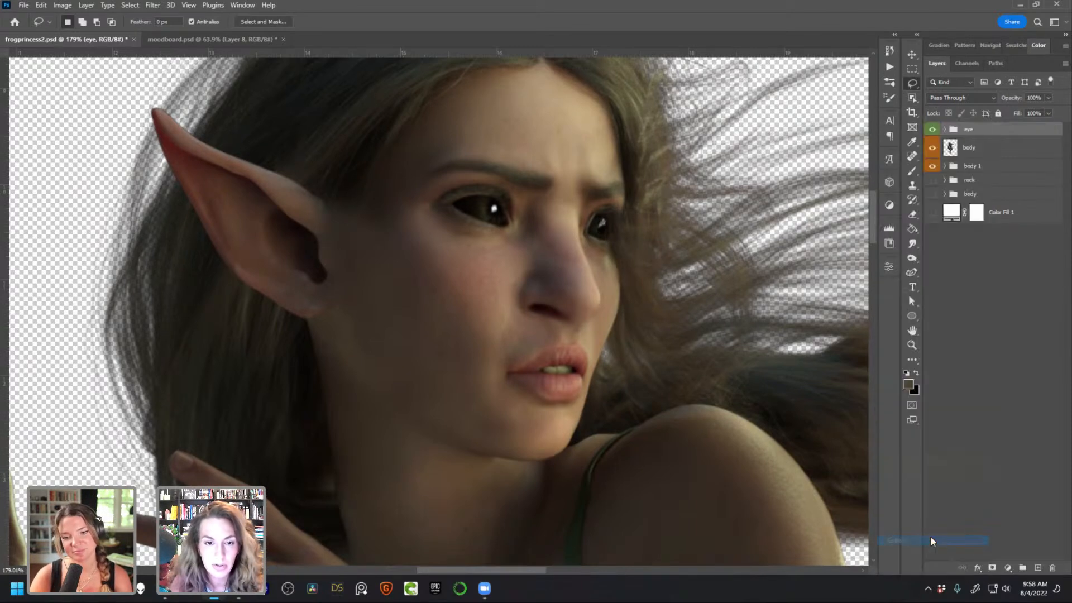
Add a new layer above the eye group and clone skin over the nearer eyebrow's inner end with a 29 px Clone Stamp
click(1036, 568)
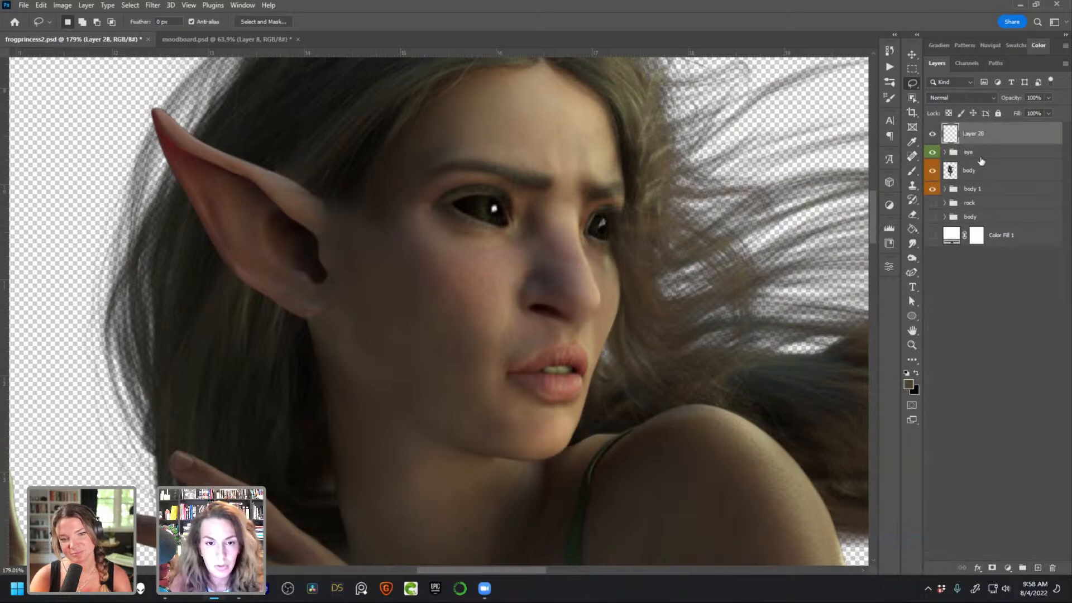
click(958, 97)
click(958, 97)
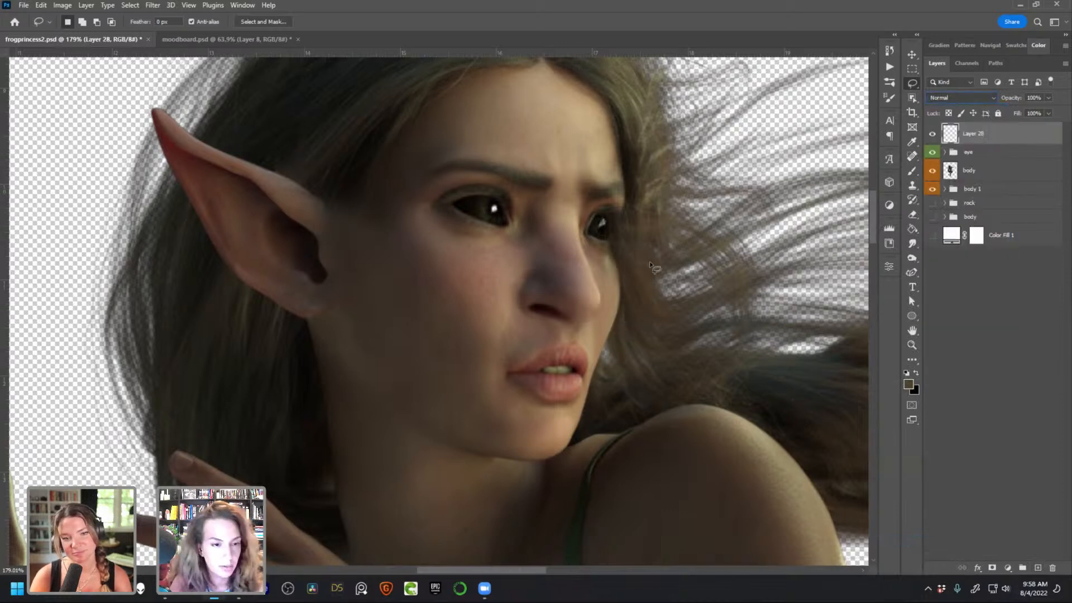
click(912, 186)
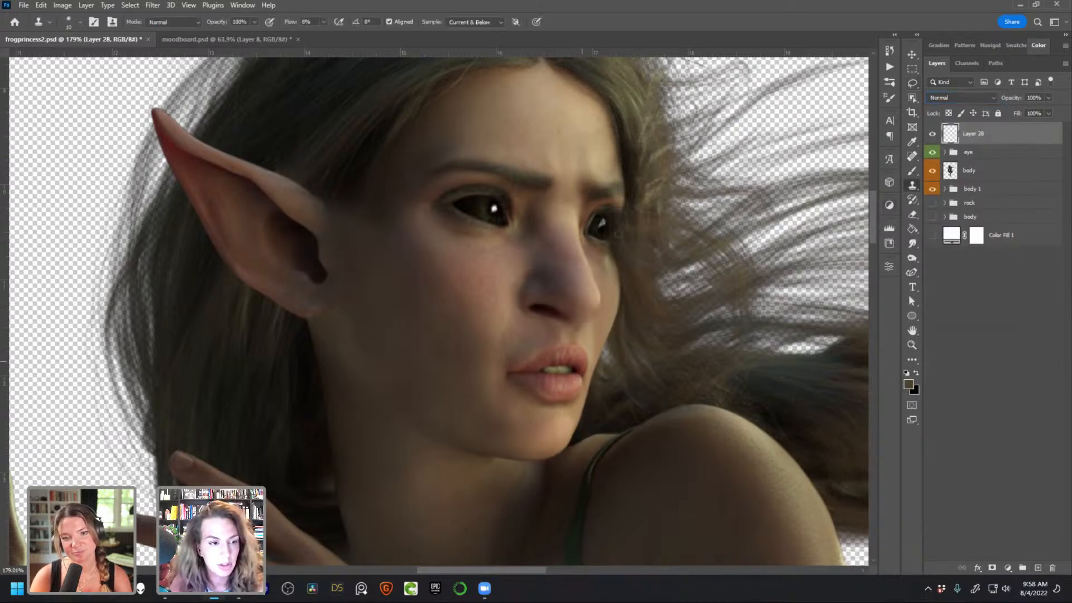
right_click(604, 154)
drag(675, 178, 686, 183)
click(671, 178)
drag(674, 182, 675, 181)
alt+click(537, 157)
mouse_move(547, 179)
mouse_down()
mouse_move(494, 163)
mouse_move(543, 176)
mouse_up()
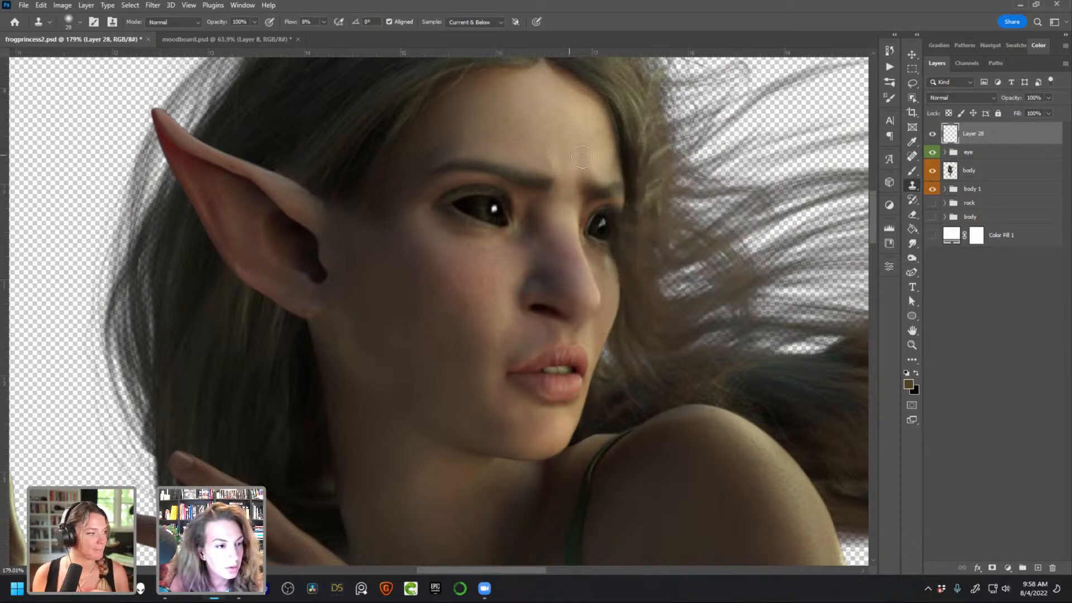
Set the new layer's blend mode to Lighten, raise the Clone Stamp flow to 86%, and clone forehead skin over the nearer eyebrow's inner end
drag(324, 21, 346, 34)
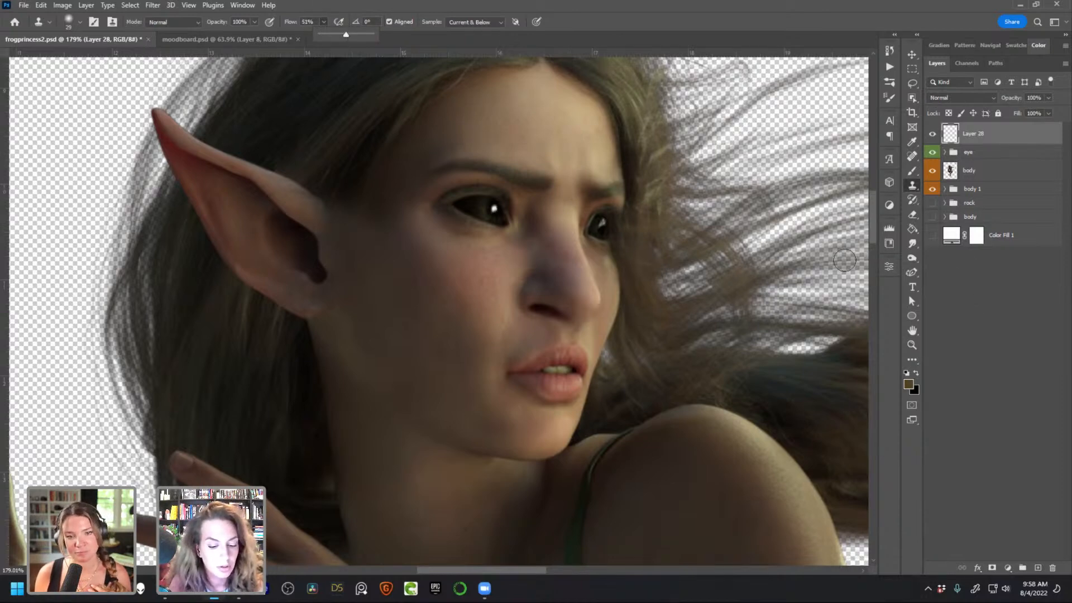
click(964, 96)
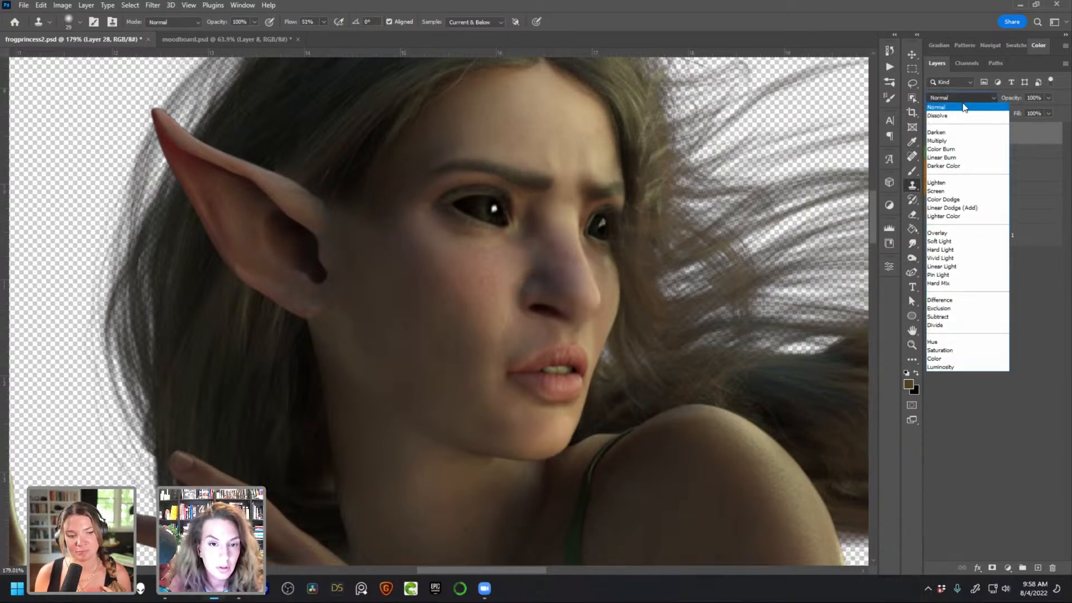
click(962, 182)
alt+click(533, 167)
mouse_move(542, 182)
mouse_down()
mouse_move(482, 161)
mouse_move(548, 182)
mouse_move(497, 166)
mouse_move(541, 180)
mouse_move(525, 152)
mouse_up()
key(ctrl+z)
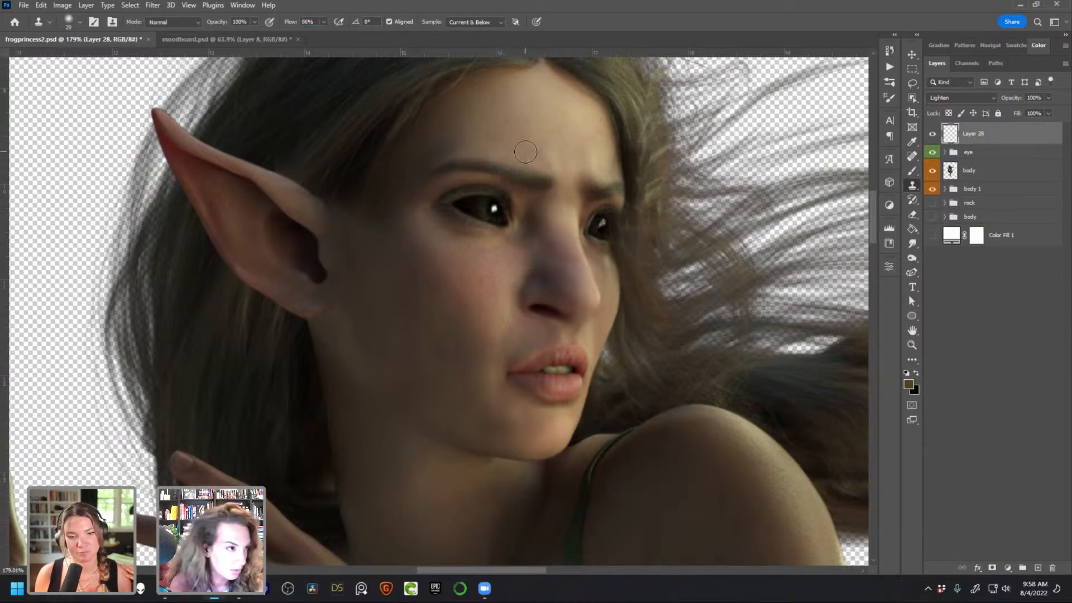
alt+click(525, 138)
drag(552, 189, 550, 185)
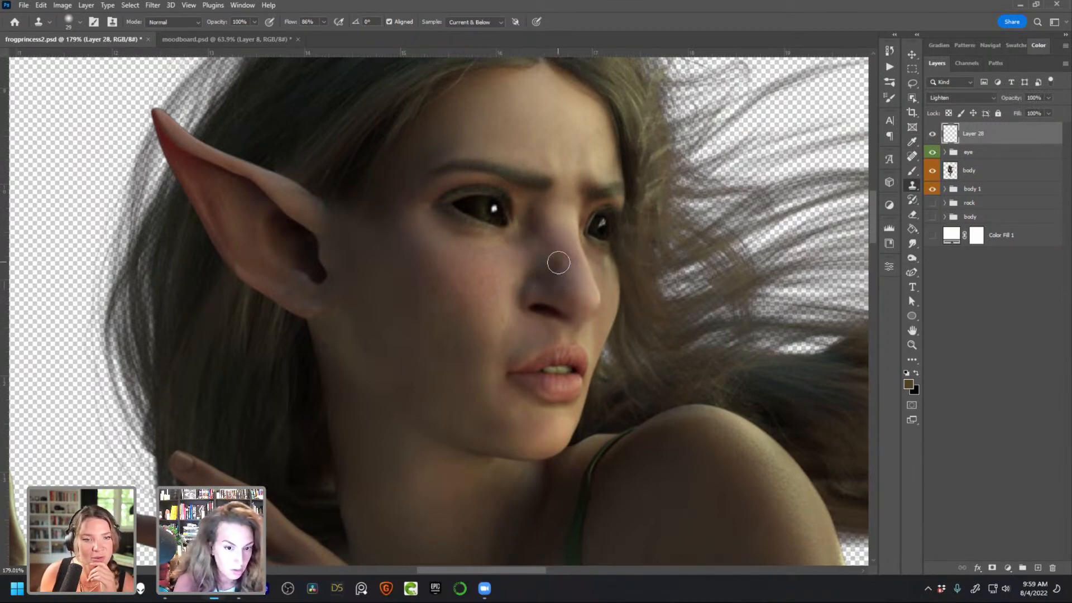
Set the Clone Stamp to sample All Layers and clone forehead skin across the inner part of the nearer eyebrow
click(491, 23)
click(464, 49)
alt+click(528, 140)
drag(547, 183, 507, 173)
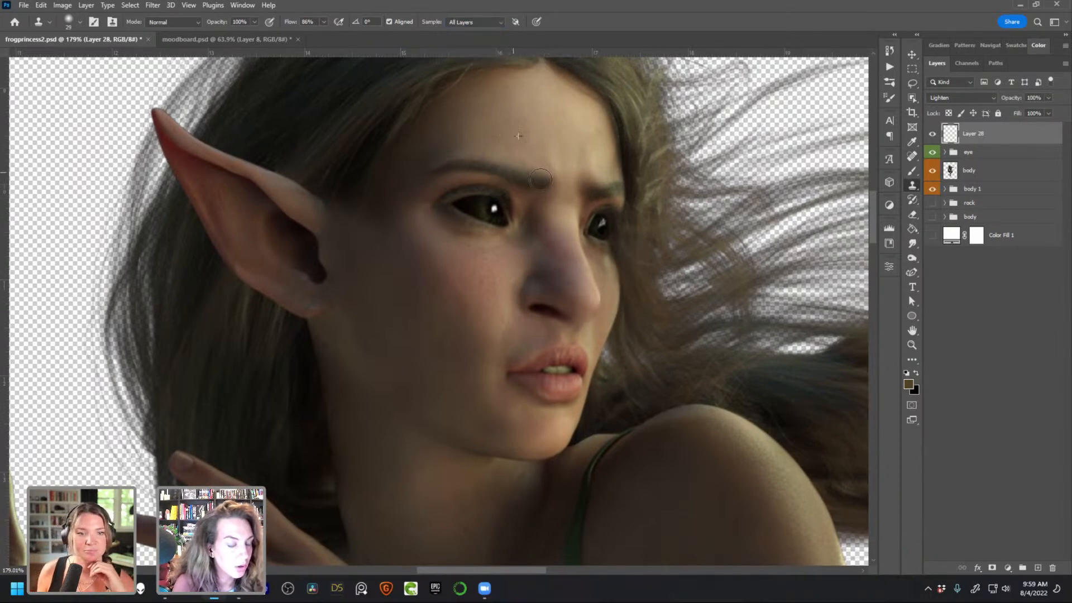
Switch to the Brush tool and save the frogprincess2.psd document
key(b)
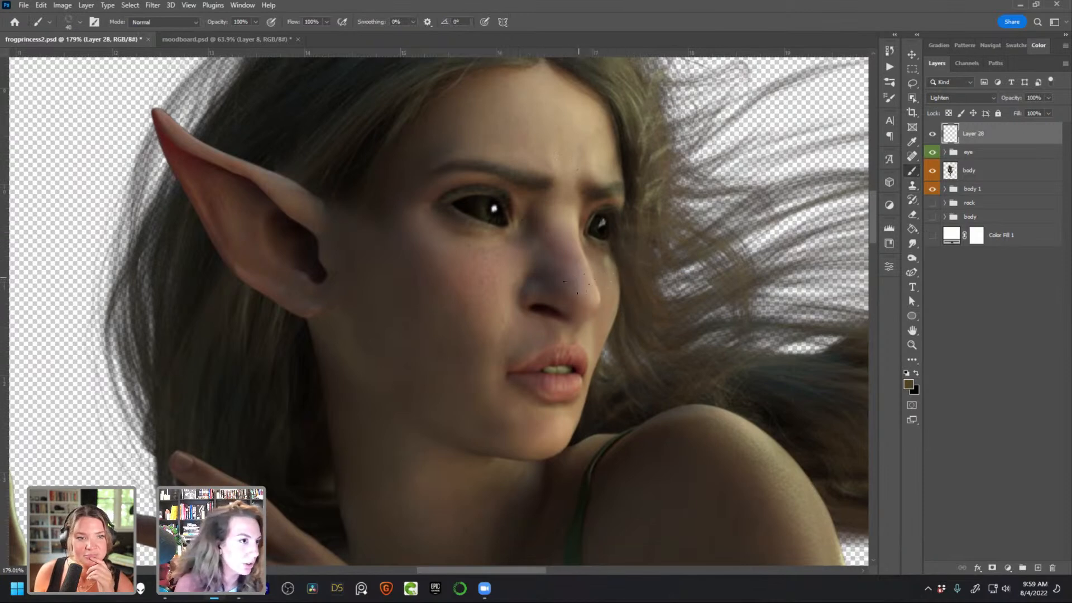
scroll(572, 278, down, 2)
drag(563, 238, 581, 246)
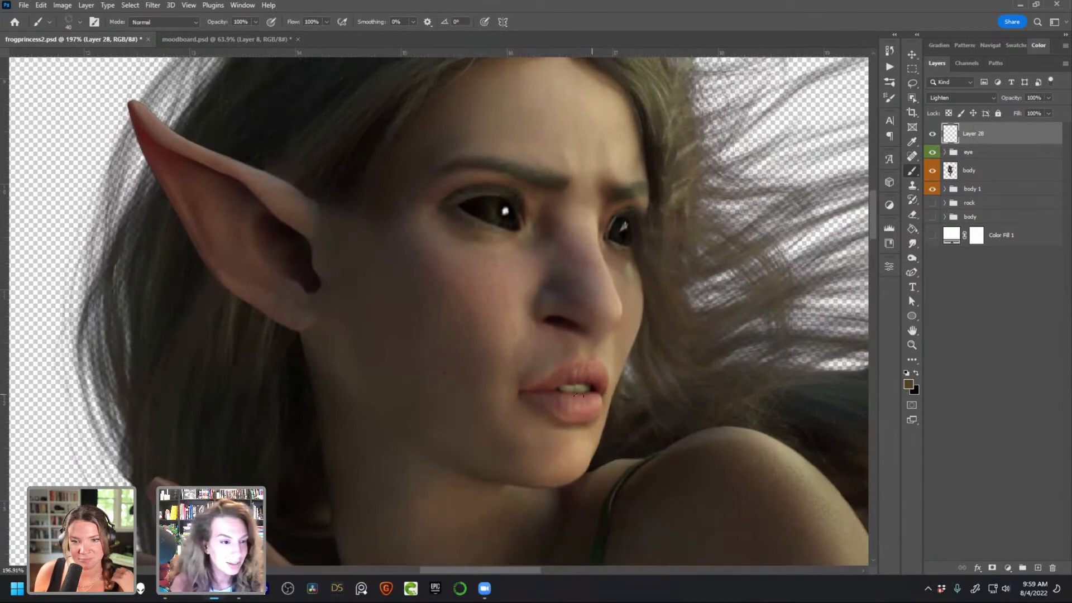
key(ctrl+s)
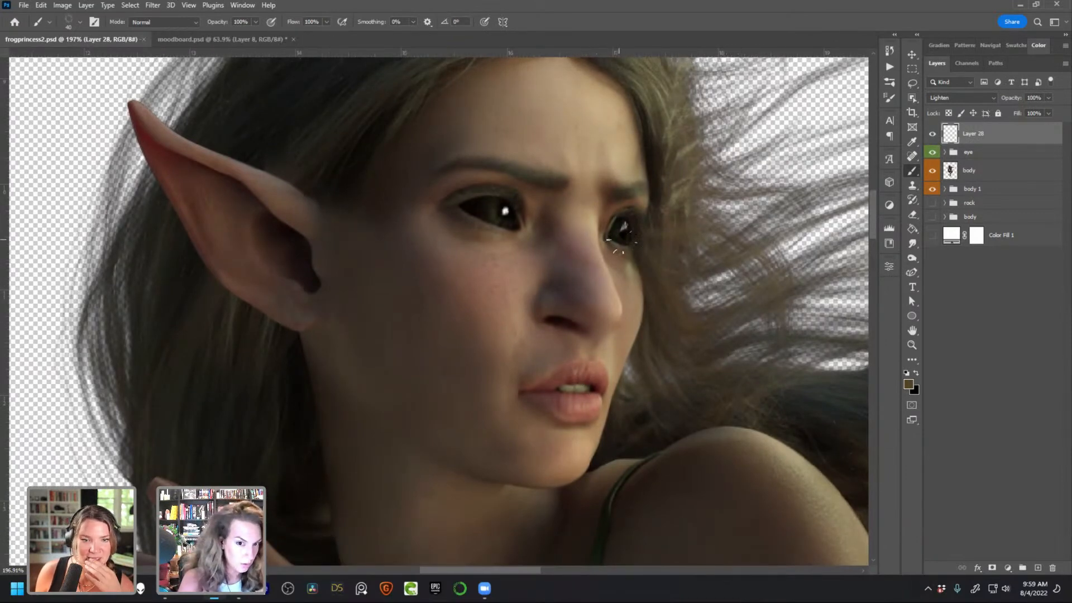
click(503, 337)
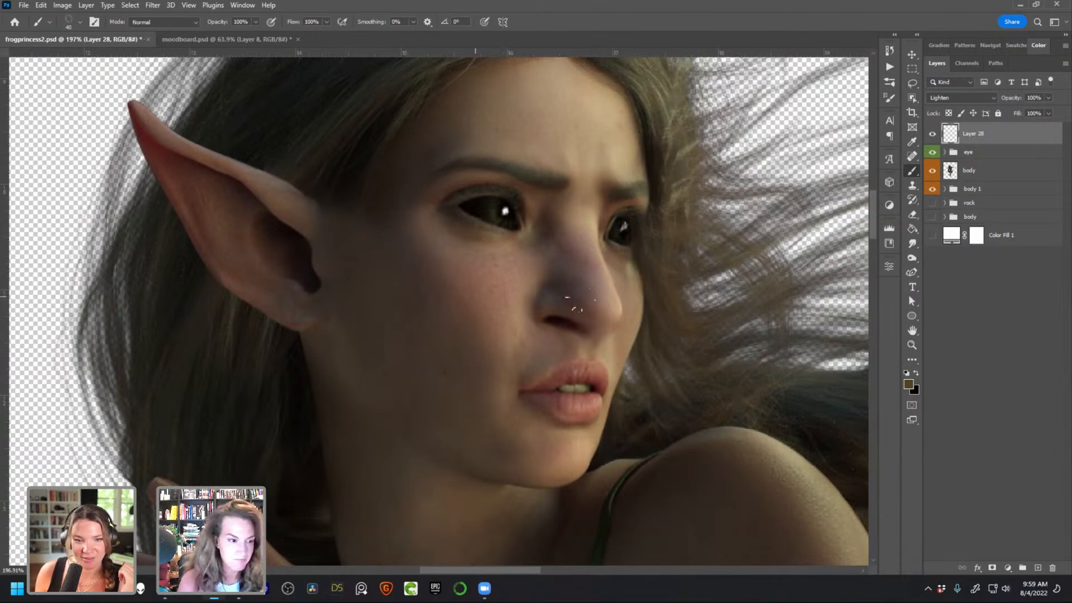
click(911, 83)
drag(491, 168, 533, 239)
key(ctrl+d)
click(911, 173)
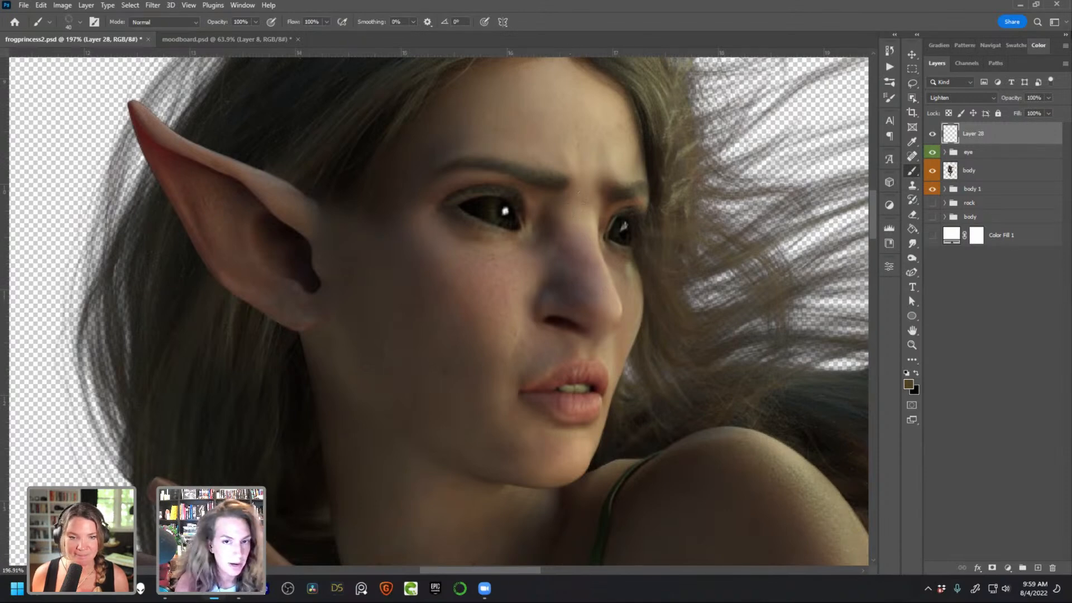
Quit Photoshop, saving the changes to the open documents
click(1057, 7)
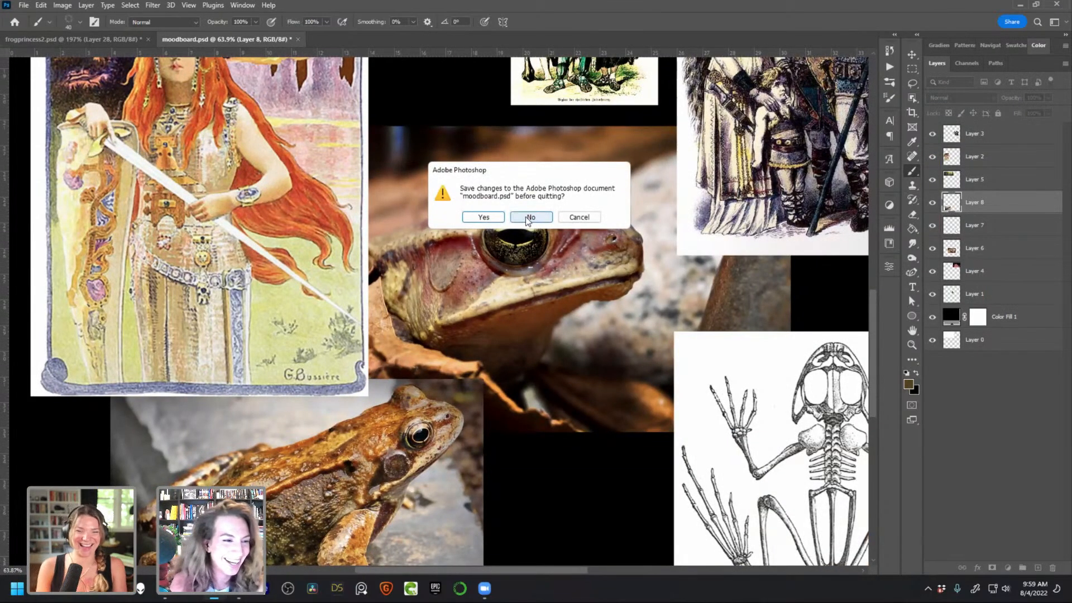
key(Return)
click(492, 218)
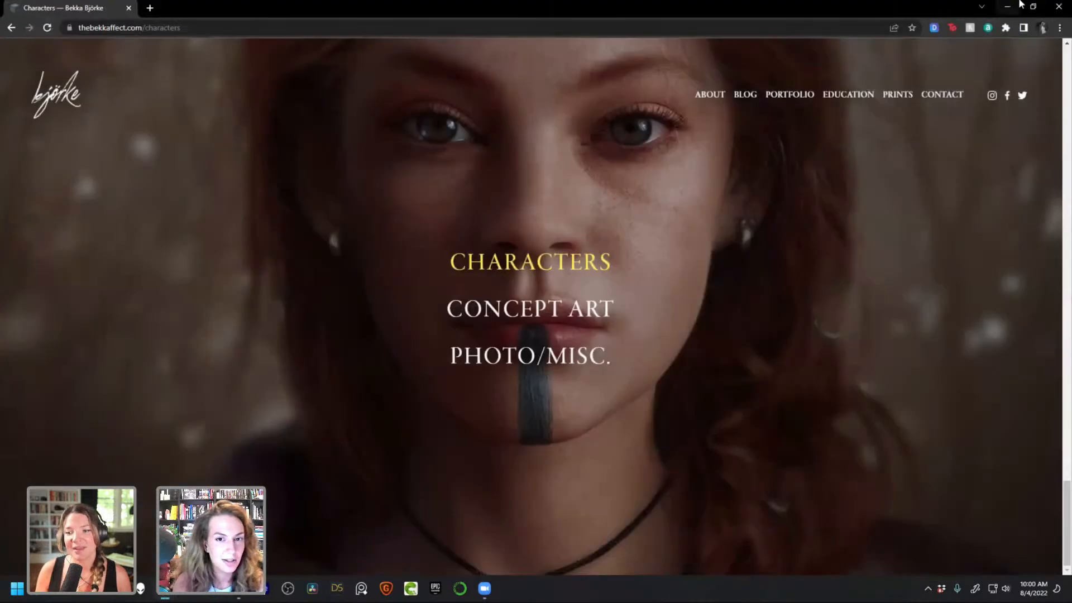
Minimize the browser and Bridge windows, relaunch Photoshop and reopen the recent file frogprincess2.psd
click(1019, 5)
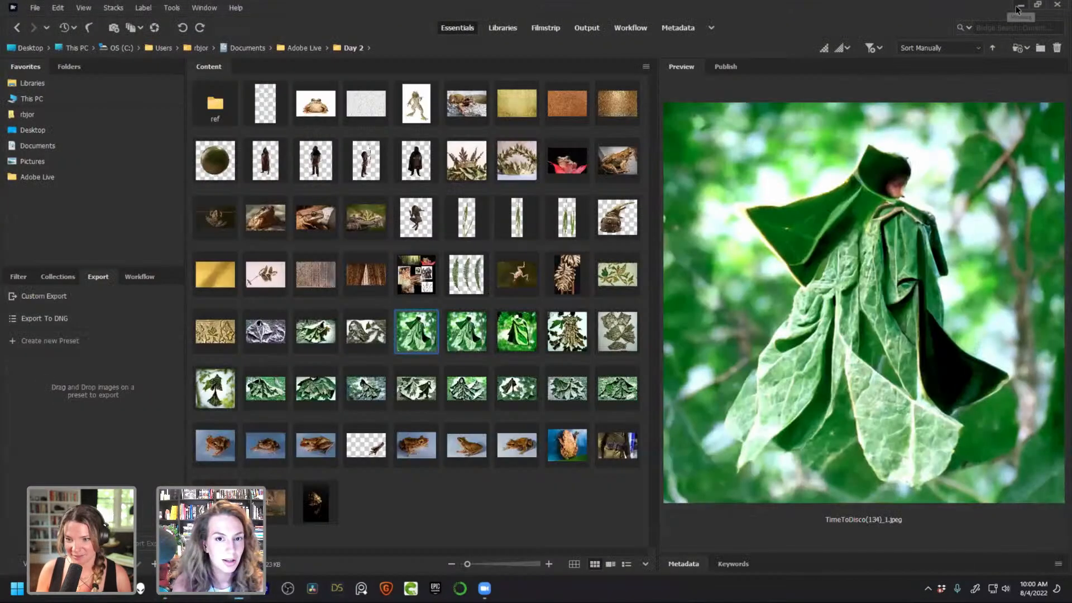
click(1007, 7)
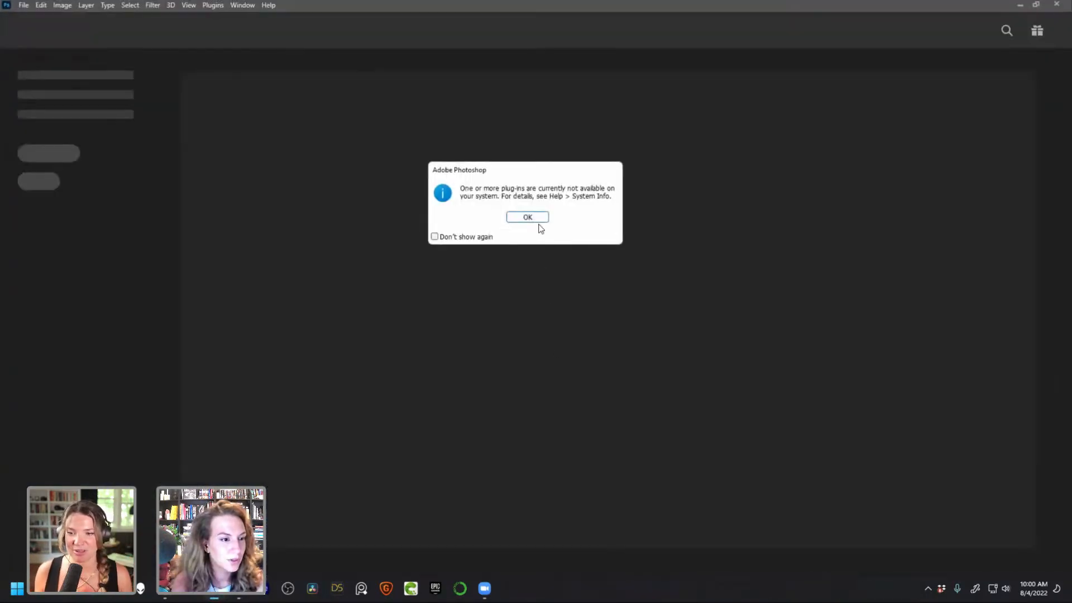
click(539, 219)
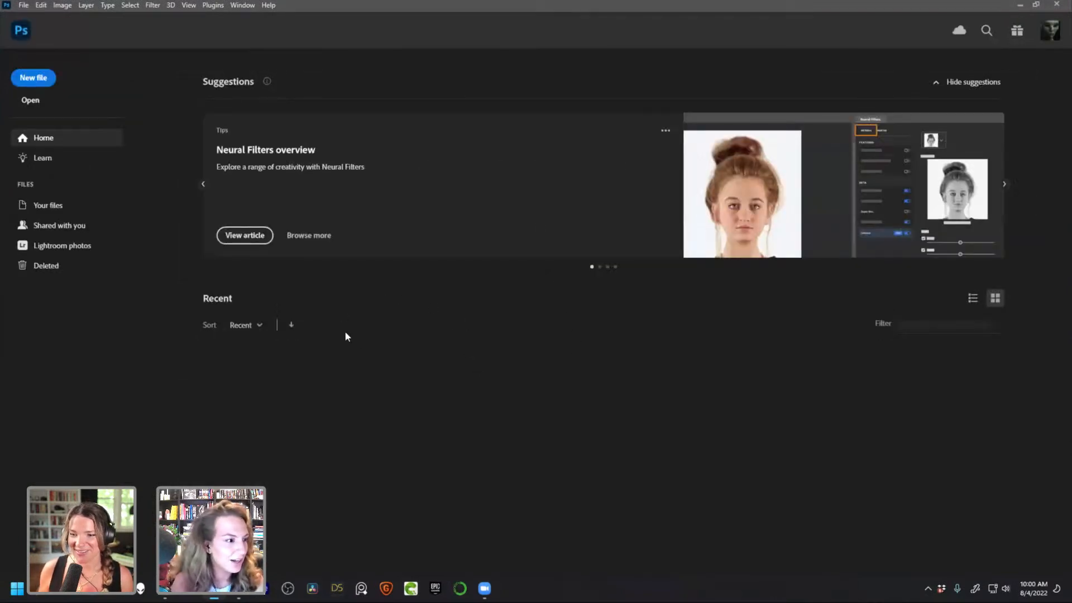
click(240, 411)
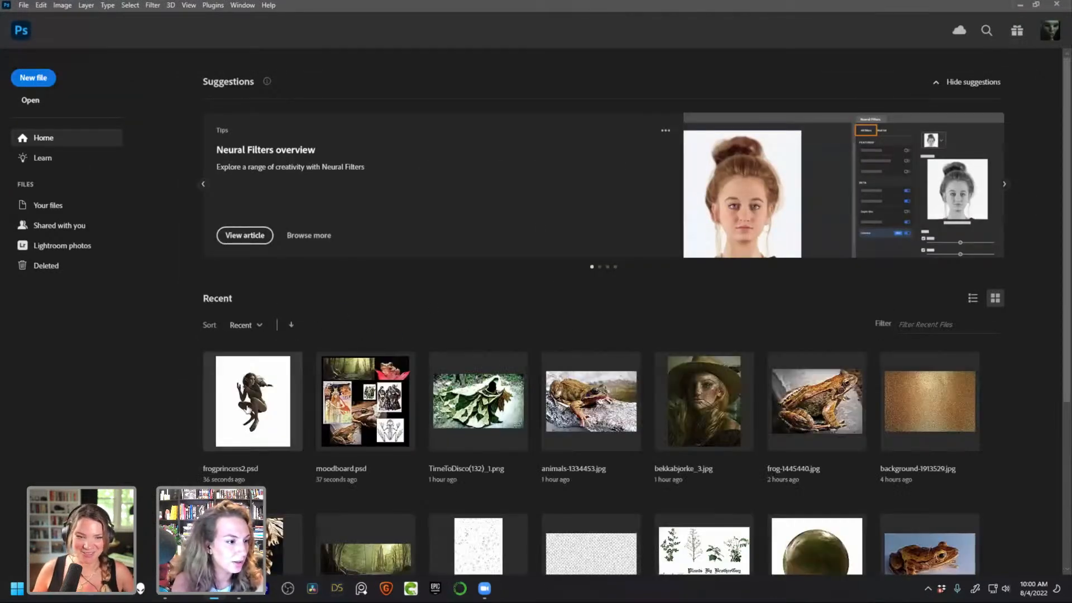
Lower the Clone Stamp flow and clone forehead skin along the full length of the nearer eyebrow
scroll(441, 179, up, 11)
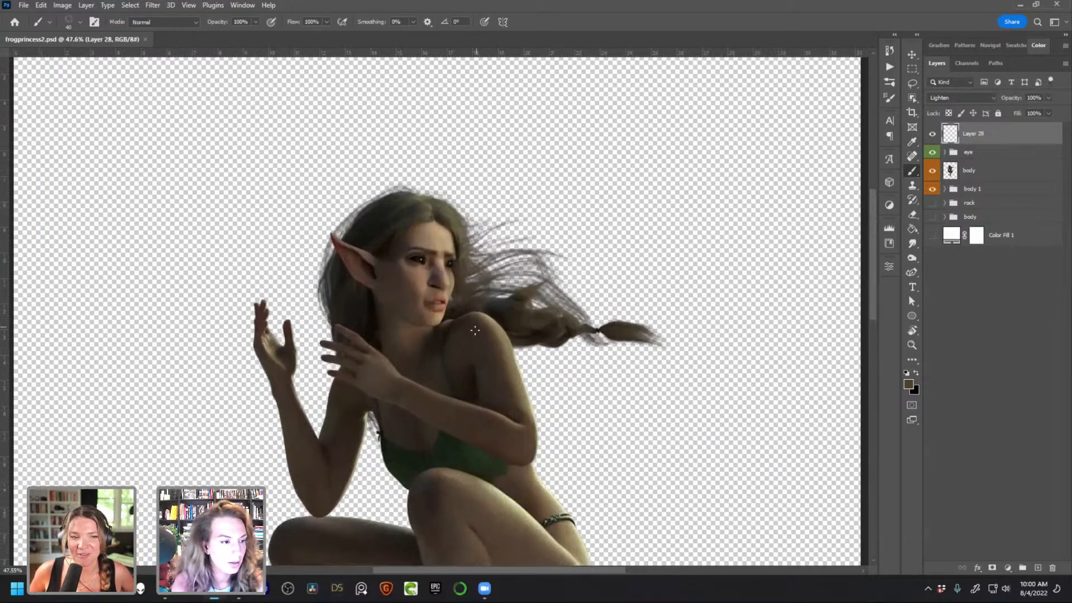
drag(474, 330, 586, 272)
scroll(544, 215, up, 13)
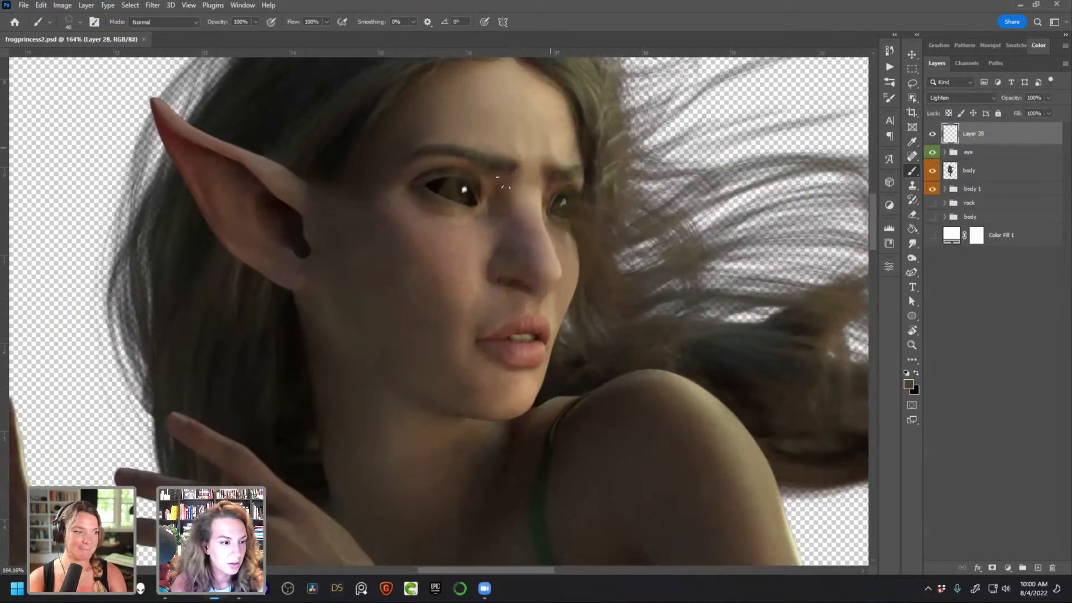
scroll(519, 207, up, 1)
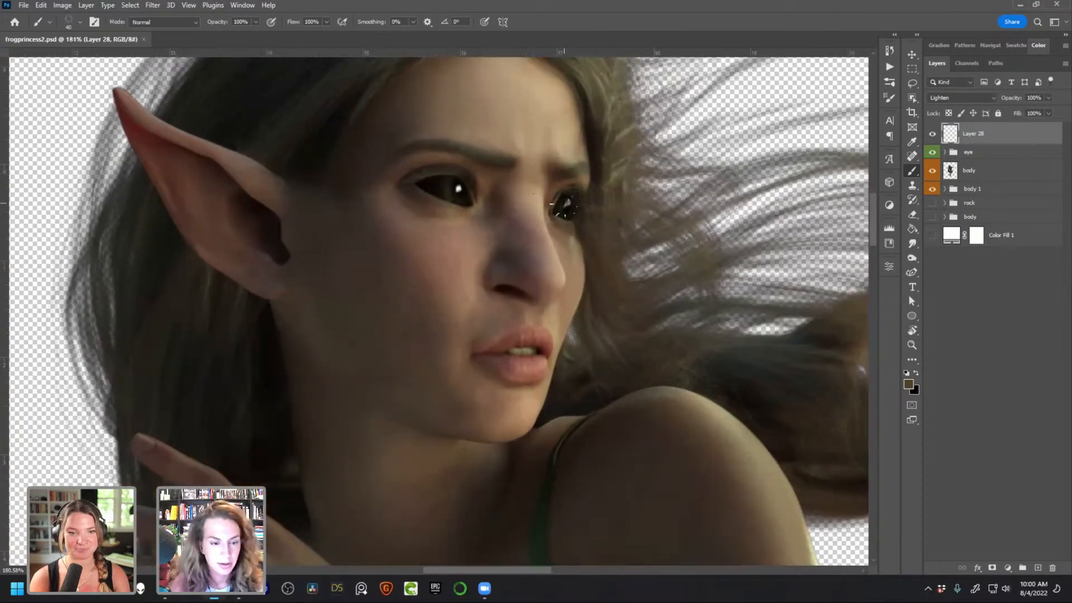
key(s)
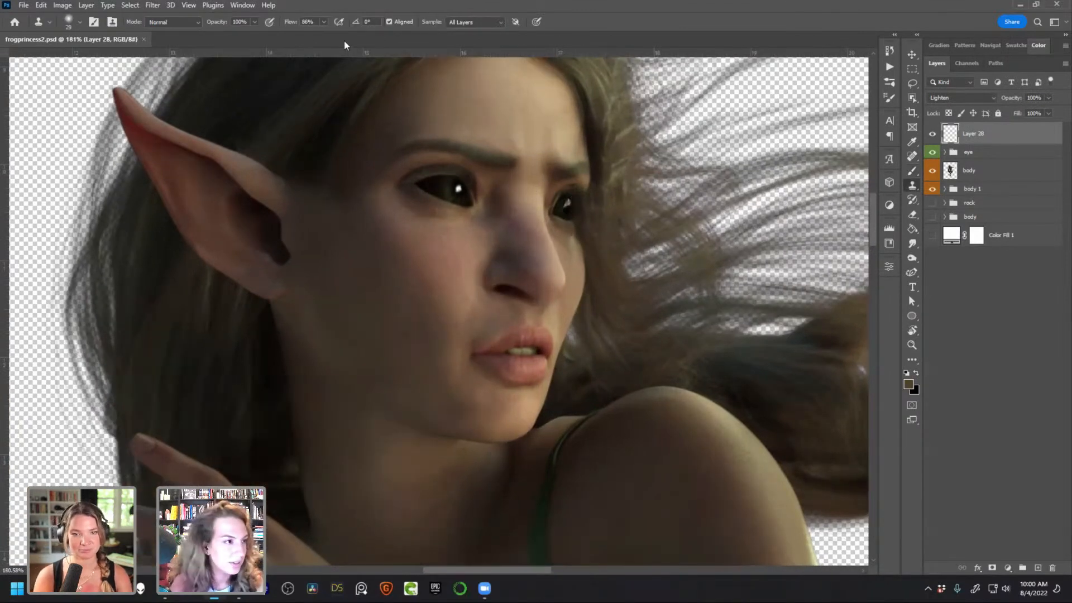
click(325, 23)
alt+click(496, 122)
mouse_move(509, 154)
mouse_down()
mouse_move(441, 138)
mouse_move(402, 152)
mouse_up()
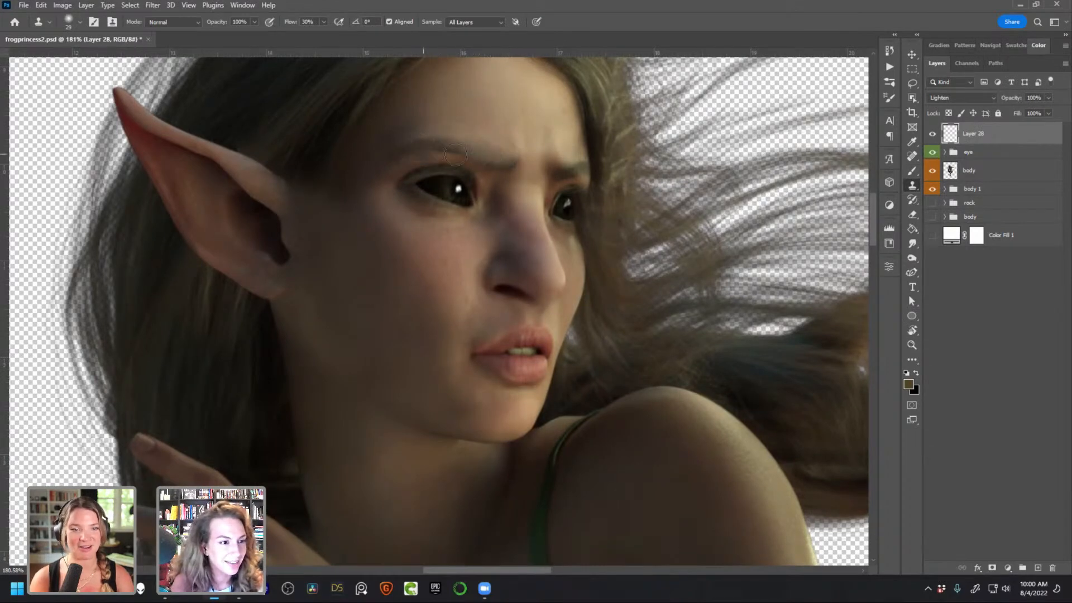
Reduce the Clone Stamp to 20 px and try cloning skin over the farther eyebrow, undoing the last strokes
alt+click(509, 136)
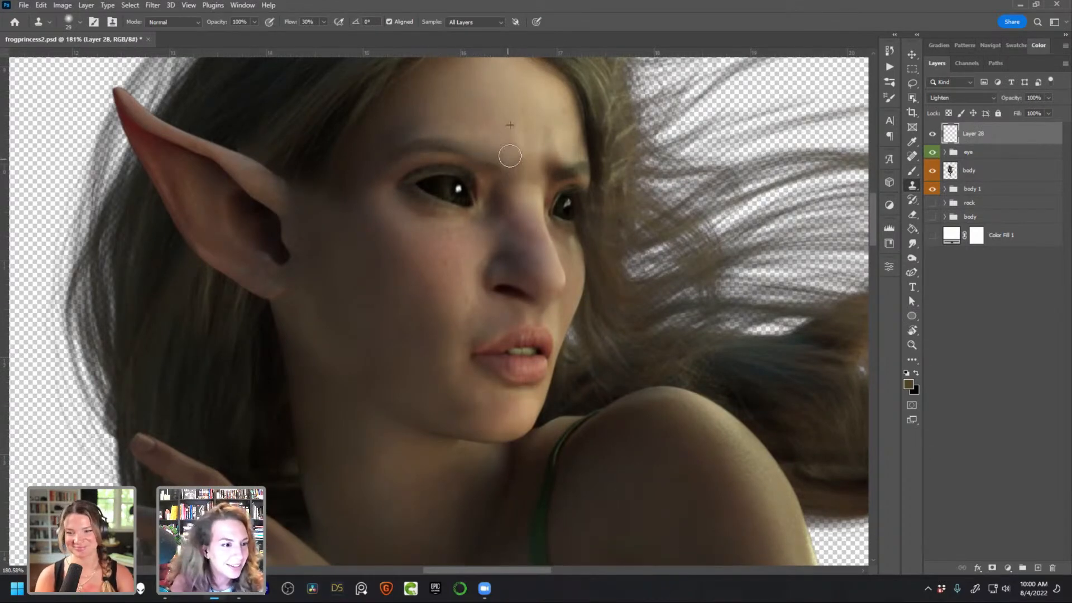
drag(555, 168, 583, 162)
key(ctrl+z)
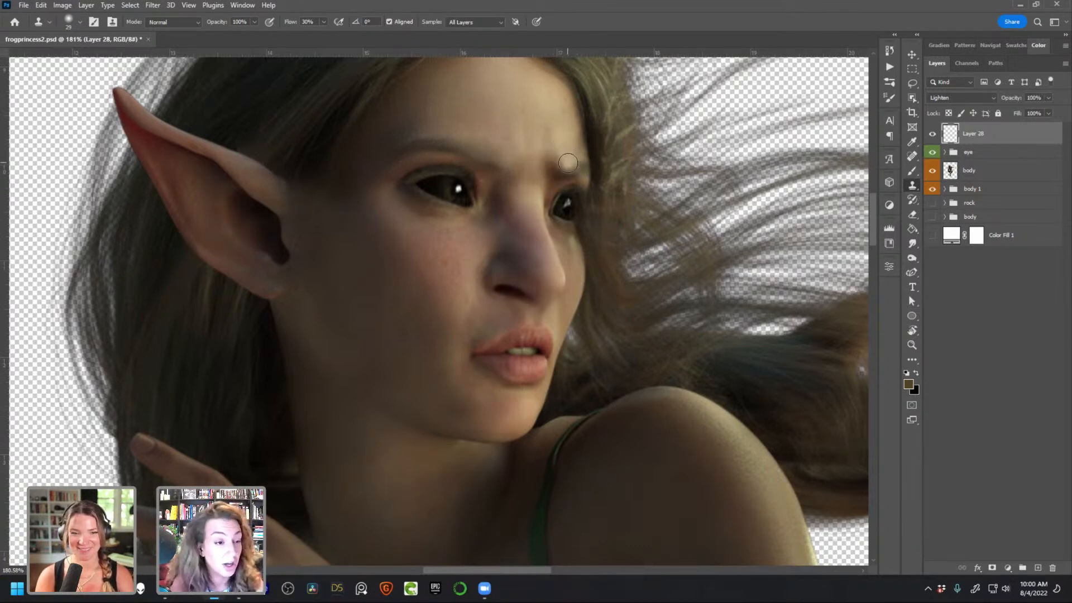
key(bracketleft)
mouse_move(561, 170)
mouse_down()
mouse_move(584, 165)
mouse_move(576, 176)
mouse_up()
alt+click(554, 166)
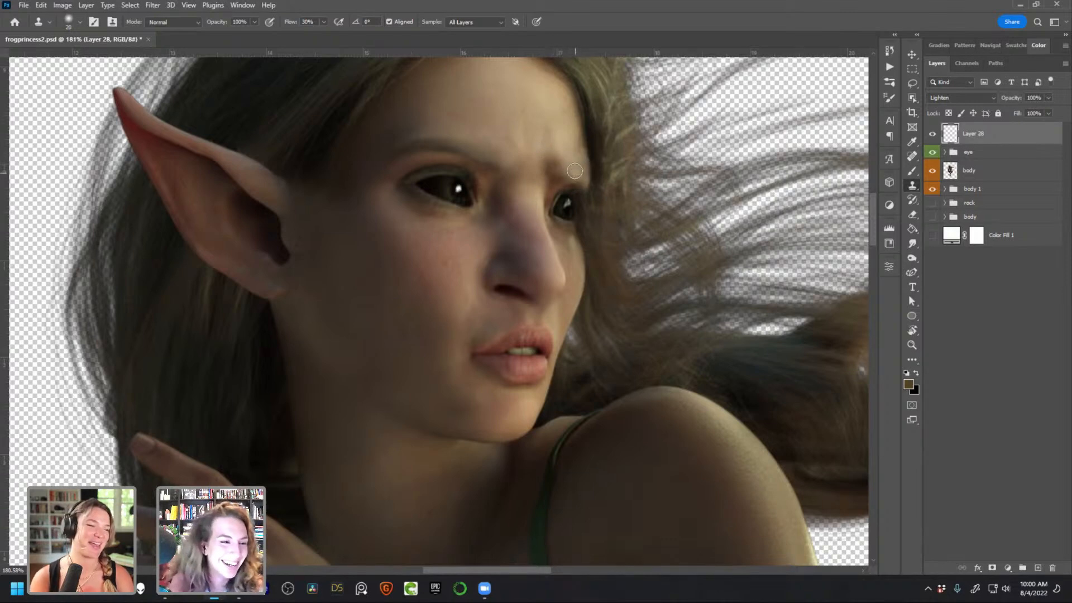
key(ctrl+z)
key(ctrl+z)
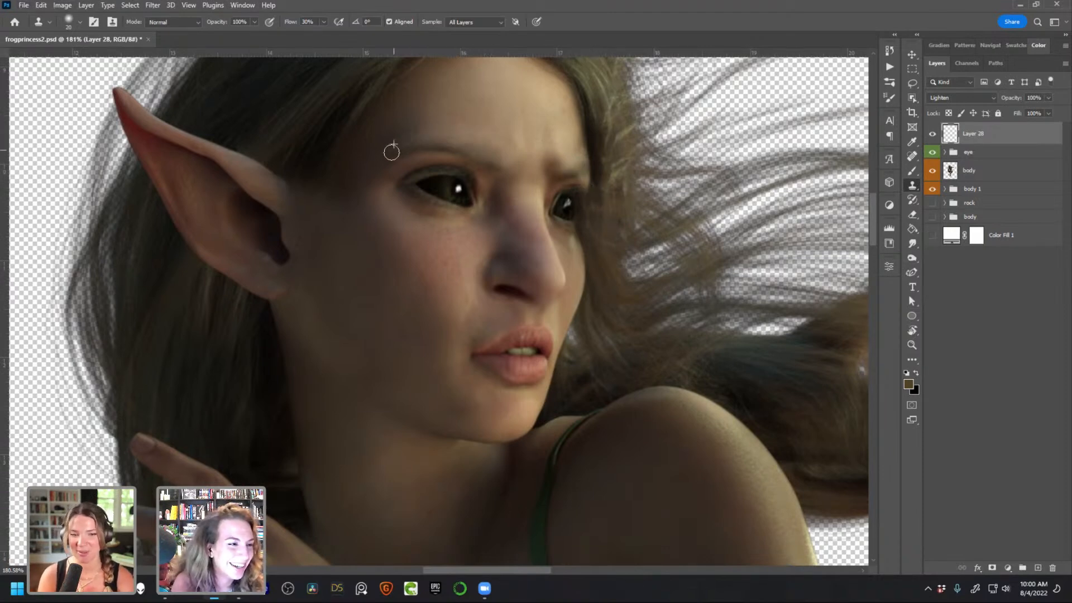
Set the Clone Stamp flow to 10% and clone surrounding skin over the remaining traces of both eyebrows
alt+click(505, 154)
mouse_move(502, 166)
mouse_down()
mouse_move(449, 147)
mouse_move(401, 158)
mouse_up()
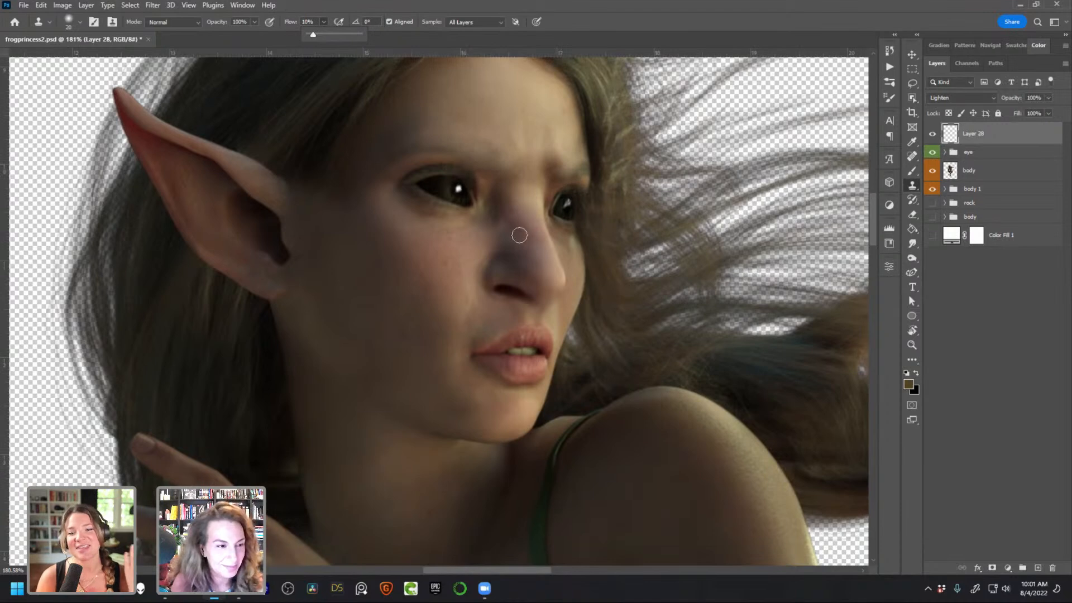
click(582, 165)
mouse_move(583, 169)
mouse_down()
mouse_move(571, 174)
mouse_move(588, 166)
mouse_up()
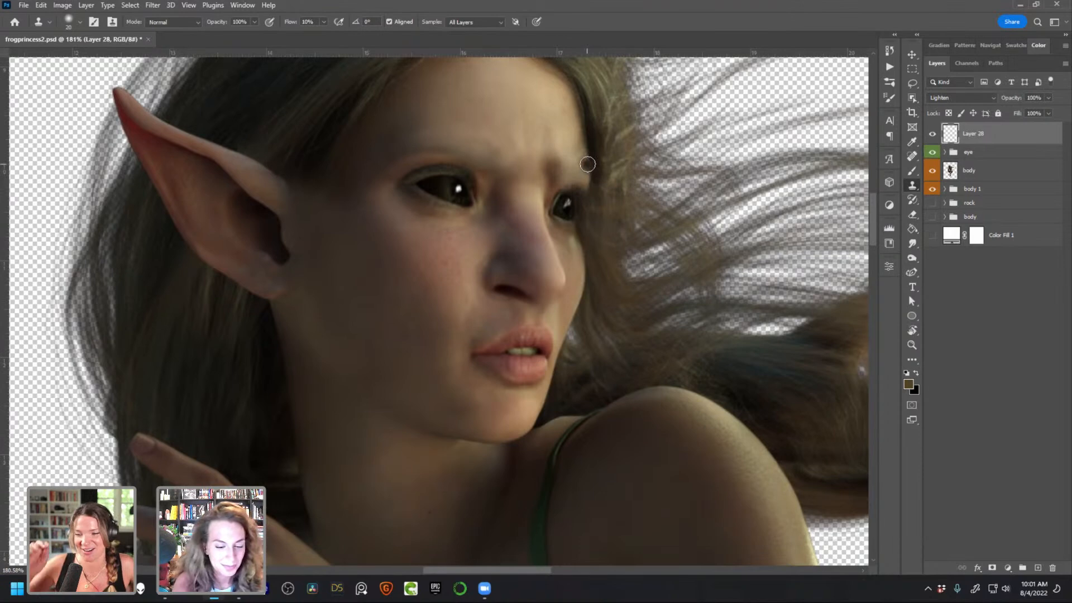
mouse_move(448, 150)
mouse_down()
mouse_move(389, 161)
mouse_move(451, 152)
mouse_move(522, 168)
mouse_up()
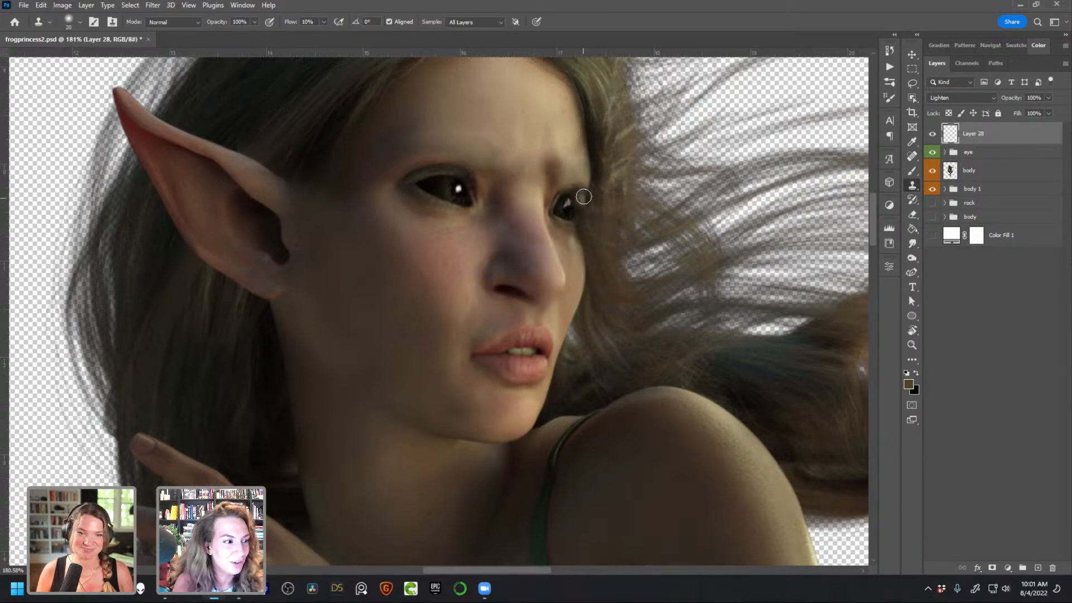
drag(558, 158, 599, 176)
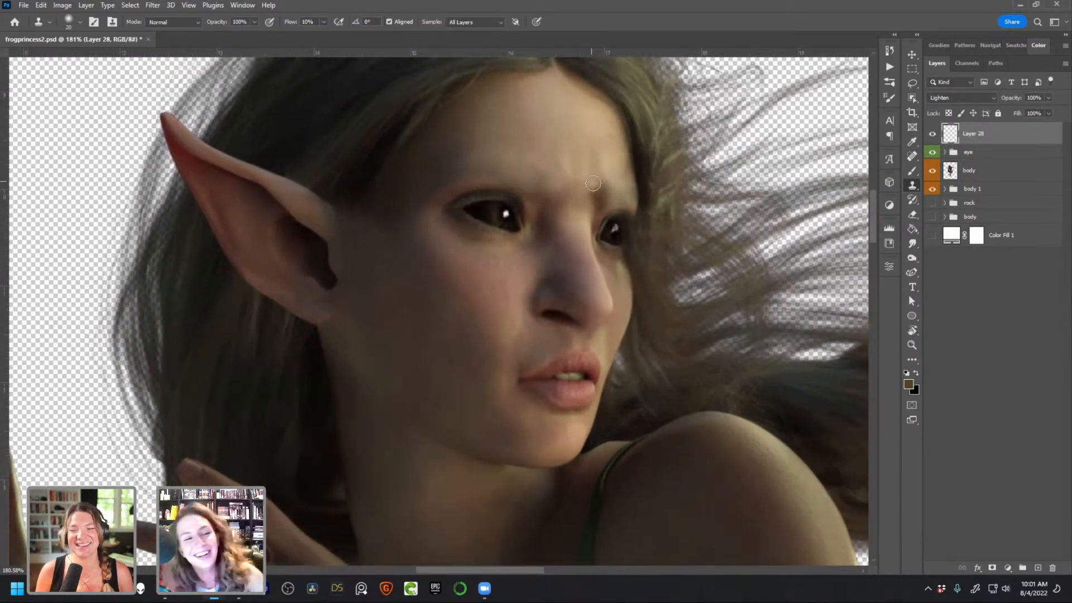
alt+click(614, 180)
drag(606, 188, 610, 185)
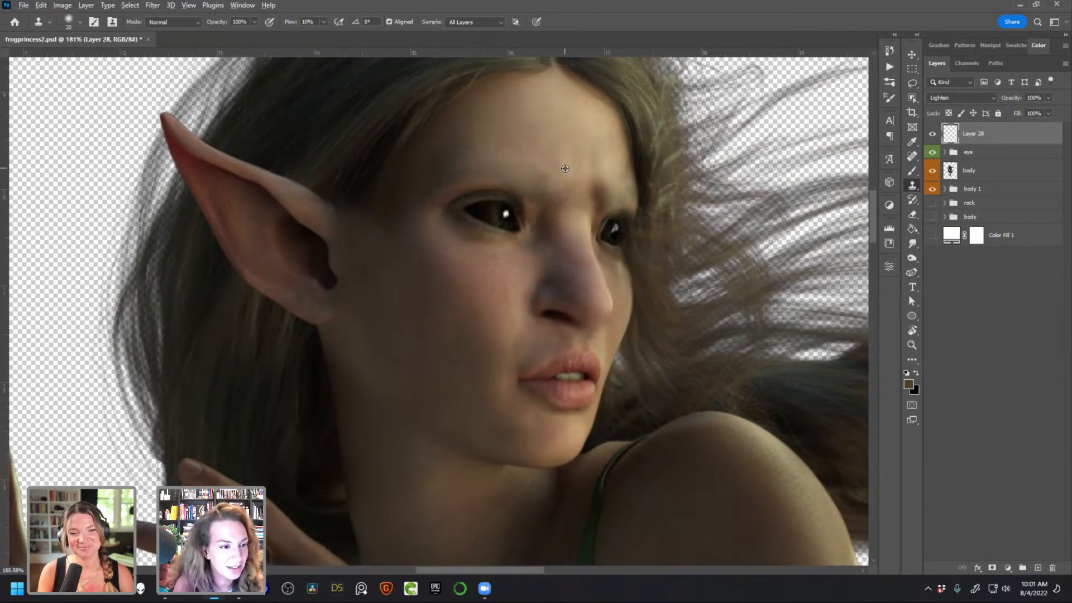
Toggle the visibility of the eyebrow cloning layer to compare the face before and after the retouch
scroll(600, 307, down, 2)
scroll(600, 307, up, 2)
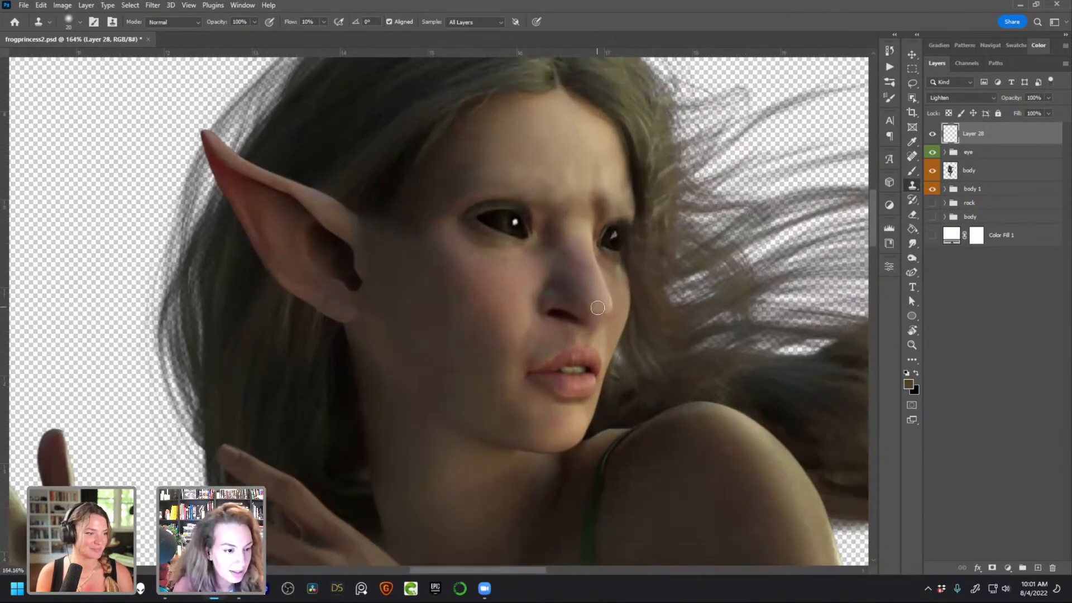
scroll(549, 287, up, 3)
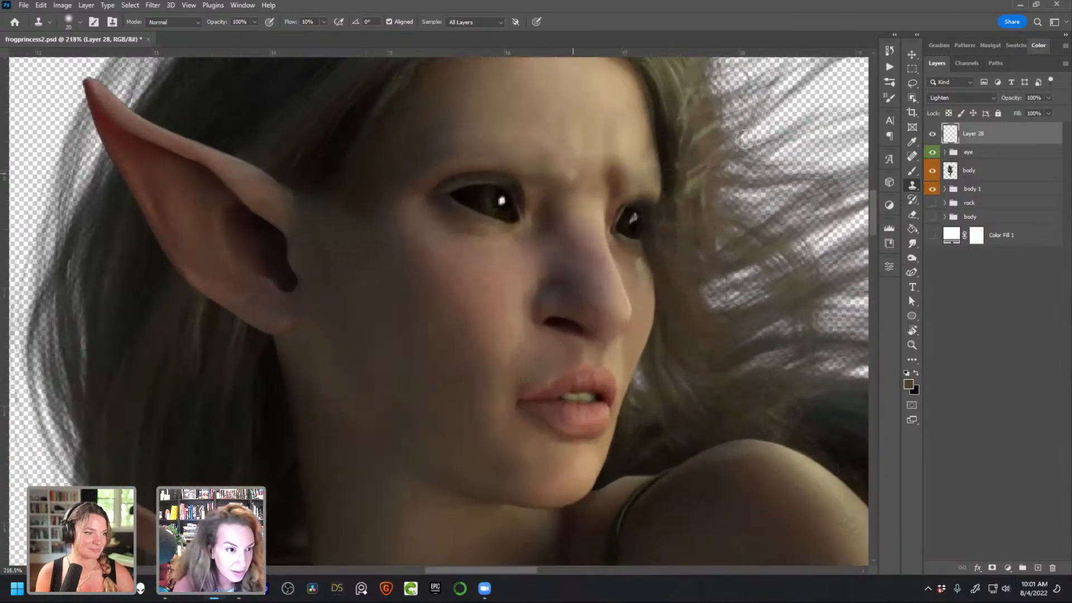
click(932, 134)
click(932, 134)
click(933, 134)
click(932, 133)
Switch to the Eraser tool and rename the eyebrow cloning layer as brows
key(e)
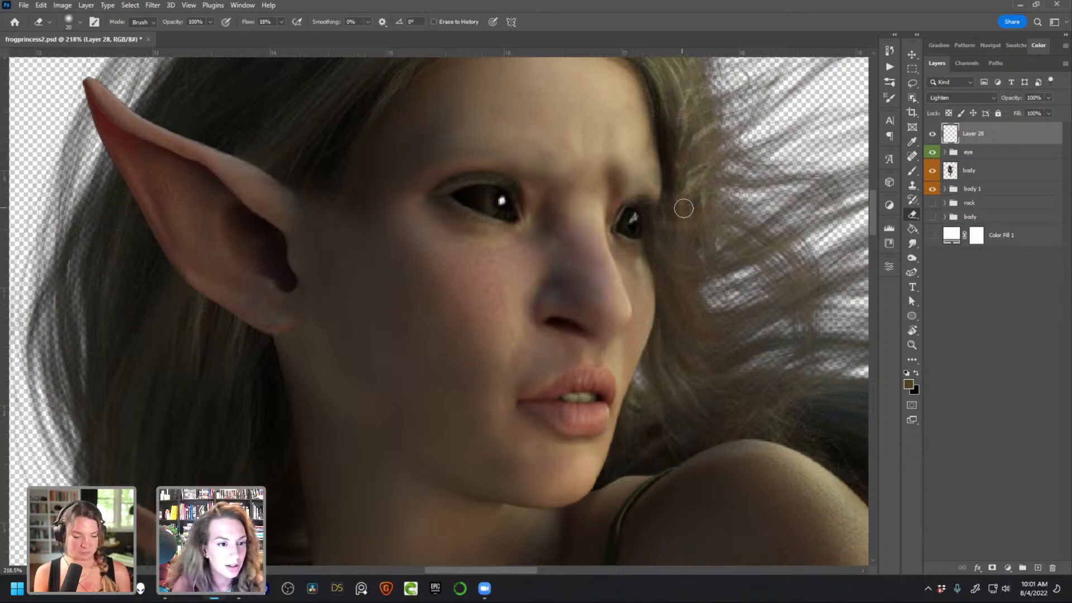
drag(573, 209, 551, 245)
scroll(536, 271, down, 1)
double_click(972, 134)
text(brows)
key(Return)
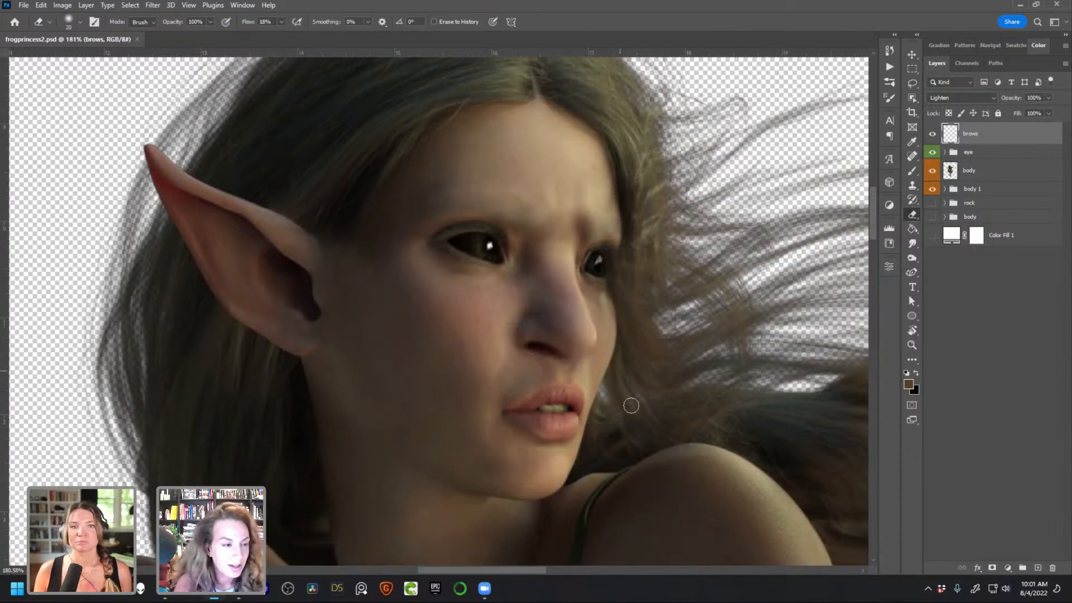
Move the brows layer into the eye group and add a new empty layer above the collapsed group
scroll(620, 371, up, 3)
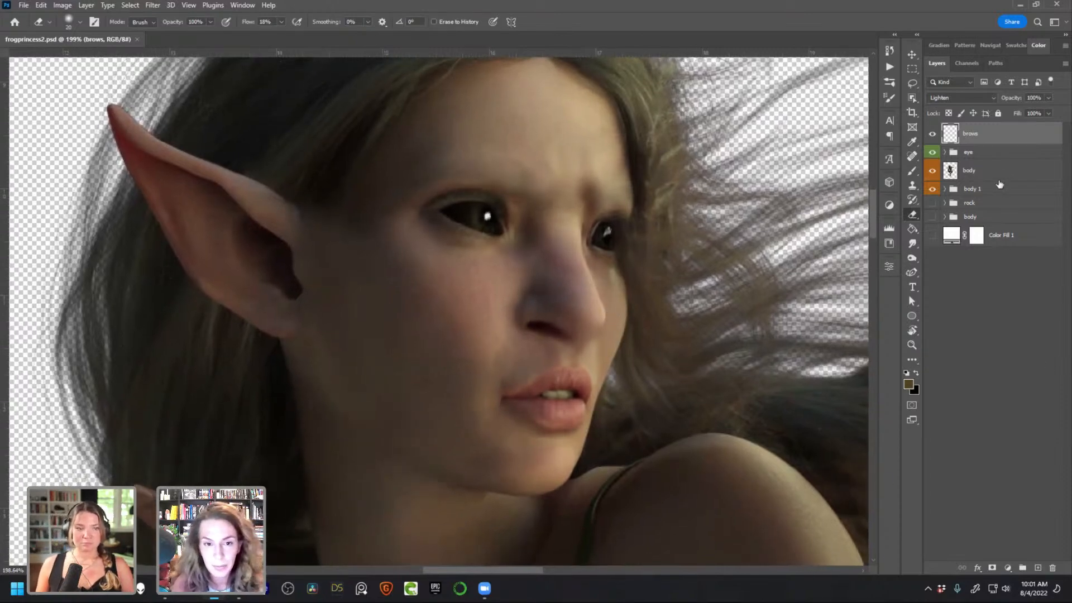
drag(969, 141, 970, 152)
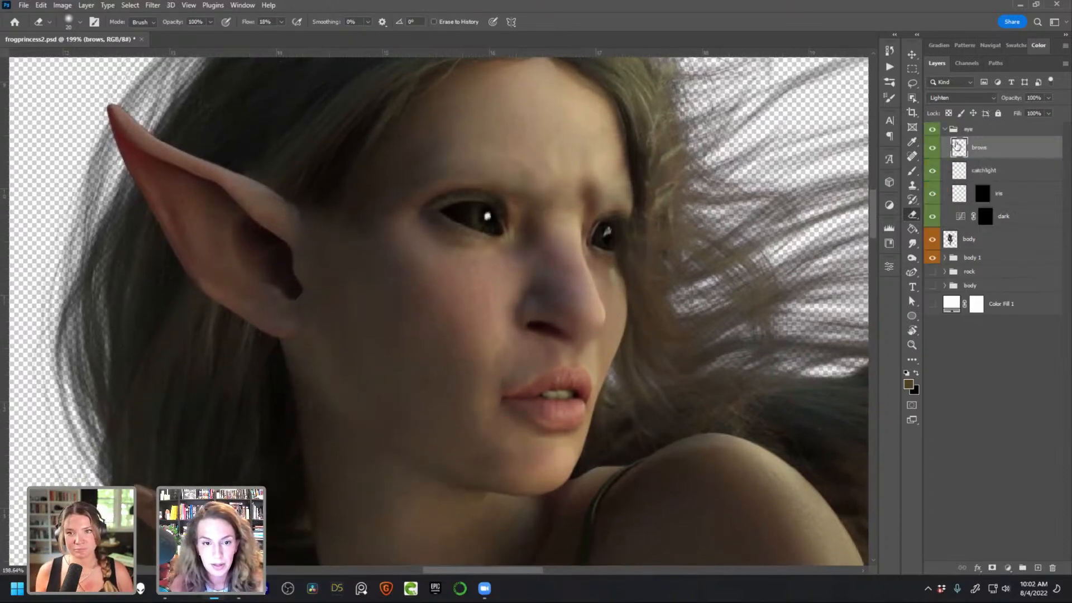
click(945, 129)
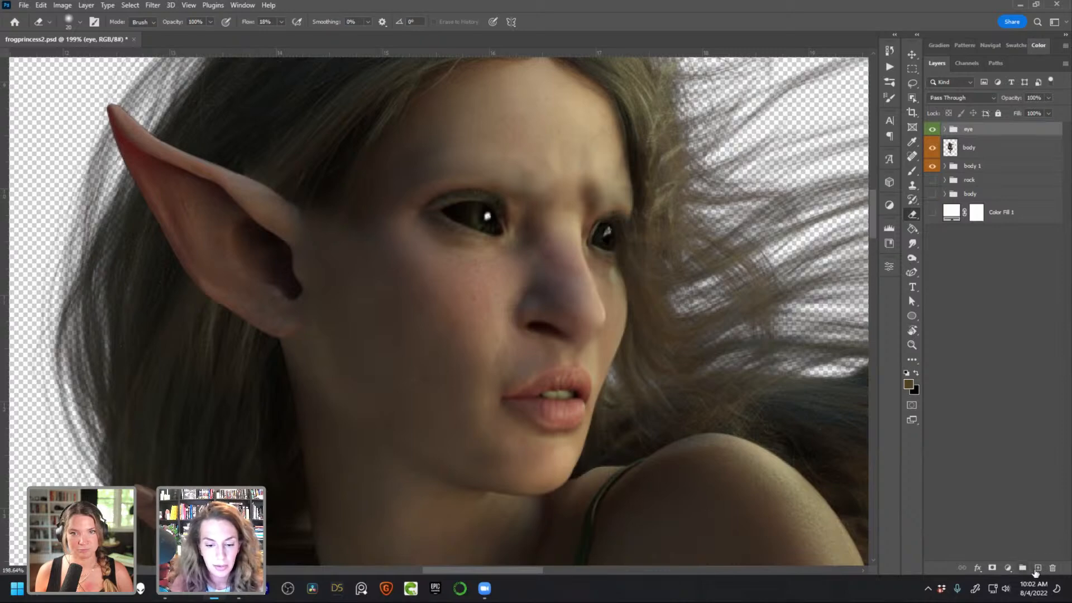
click(1039, 568)
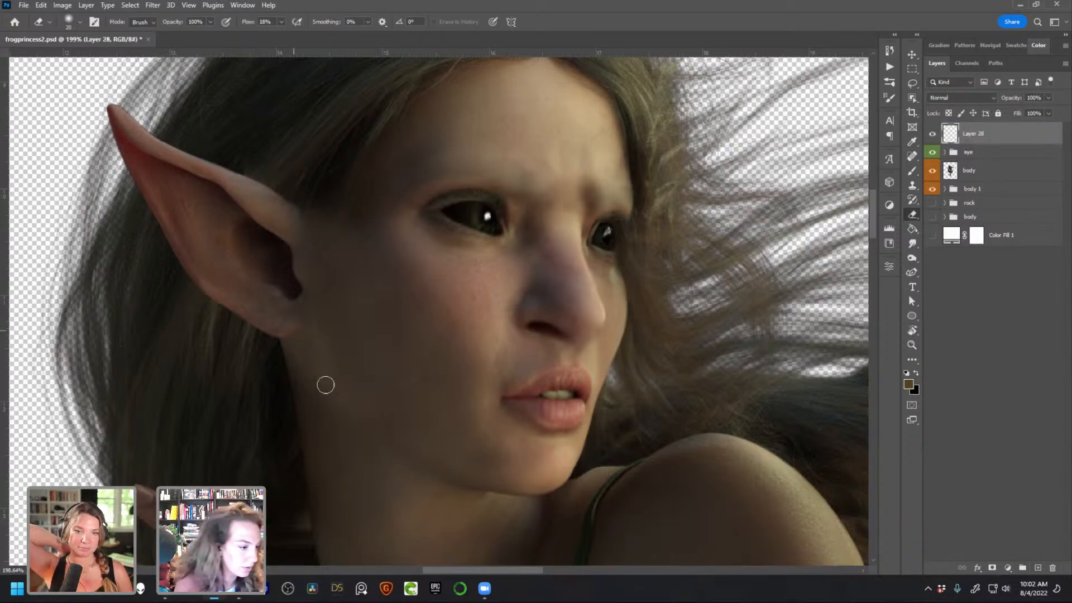
Preview the frog reference photos in Bridge, including frog-1445440.jpg and frog-5375136.jpg, and return to Photoshop
click(239, 589)
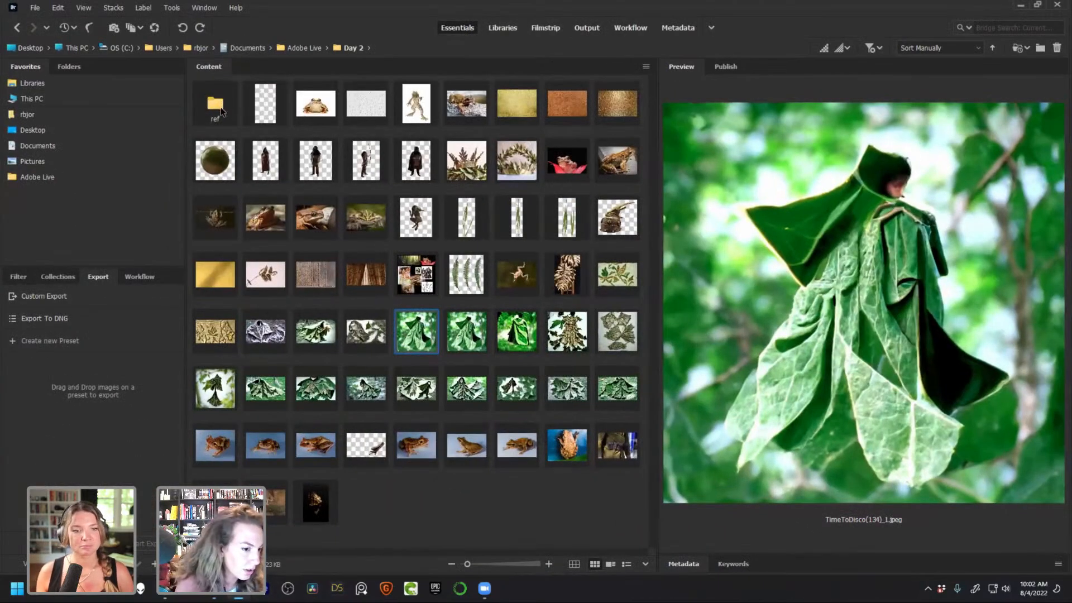
click(278, 504)
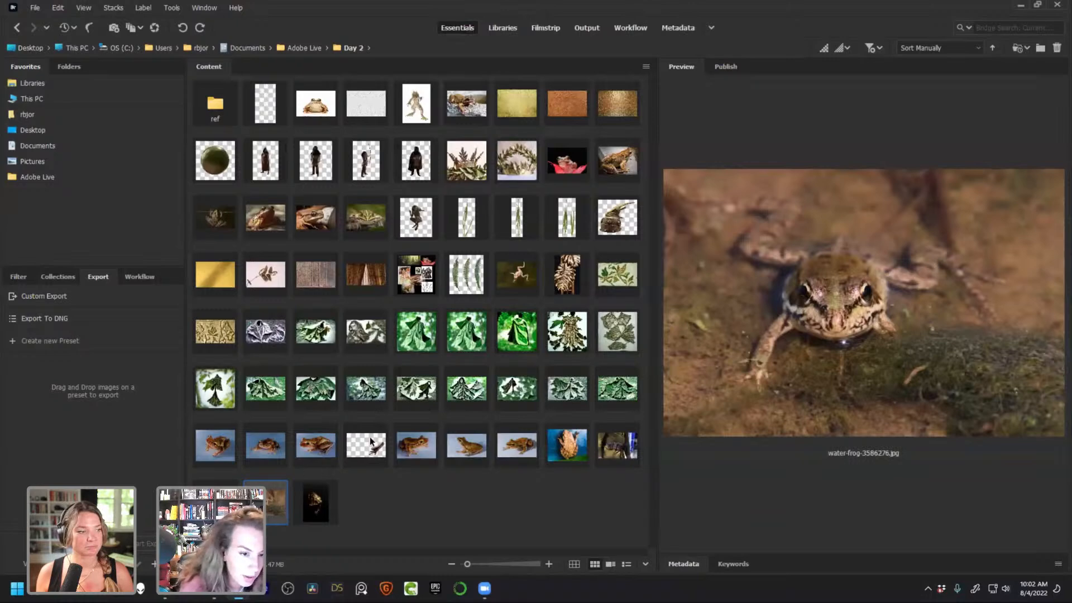
click(524, 452)
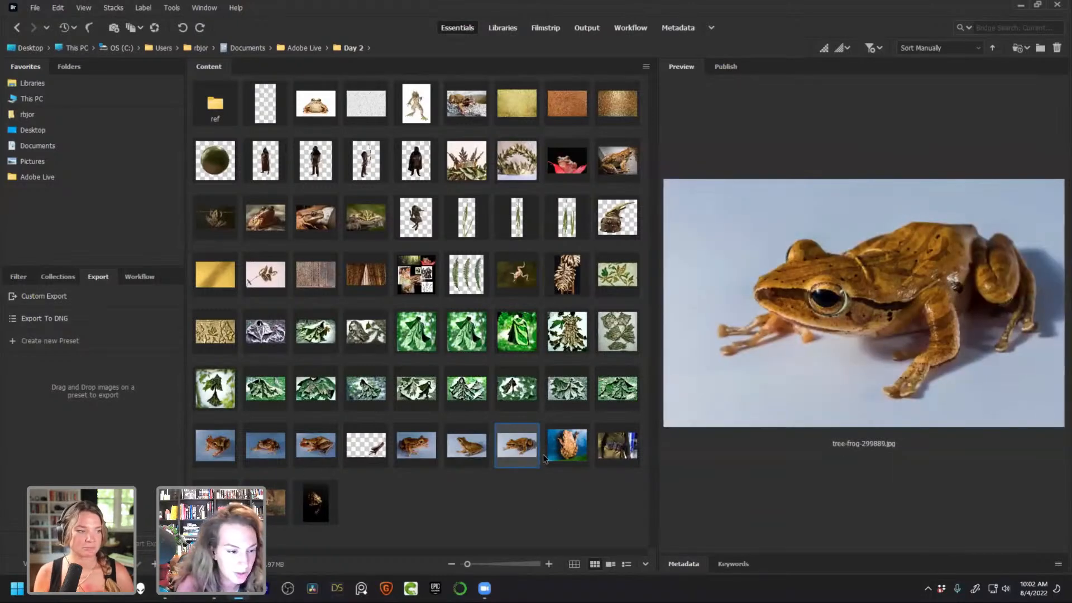
click(616, 168)
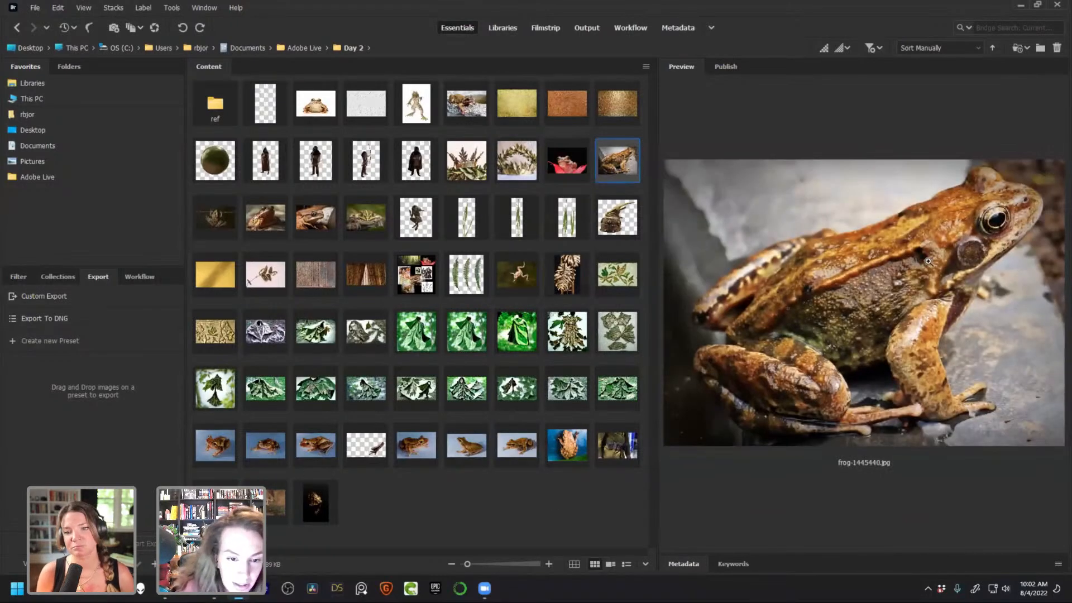
click(331, 226)
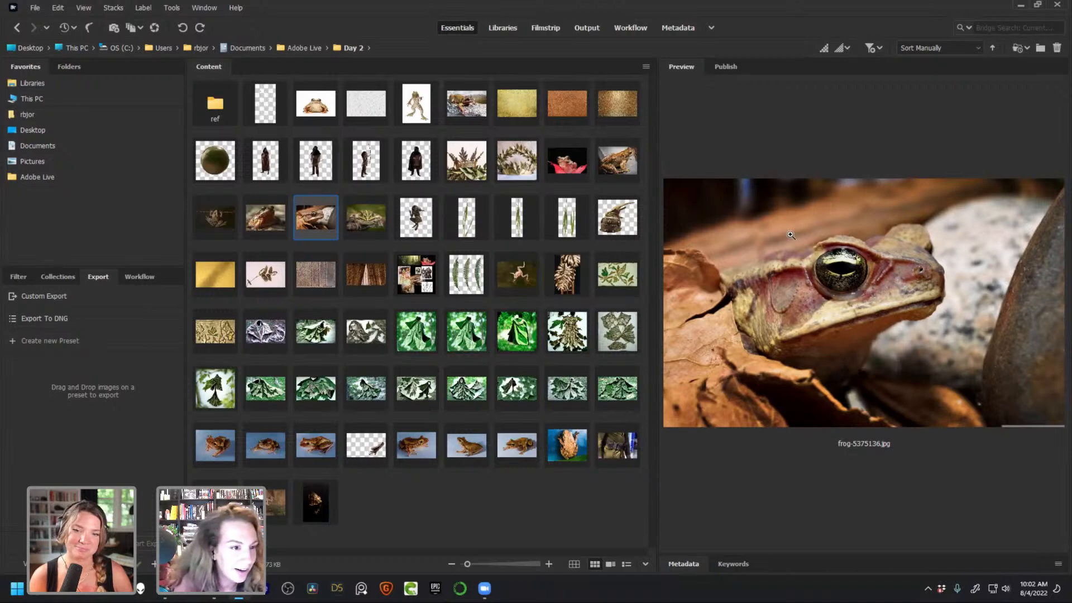
click(214, 588)
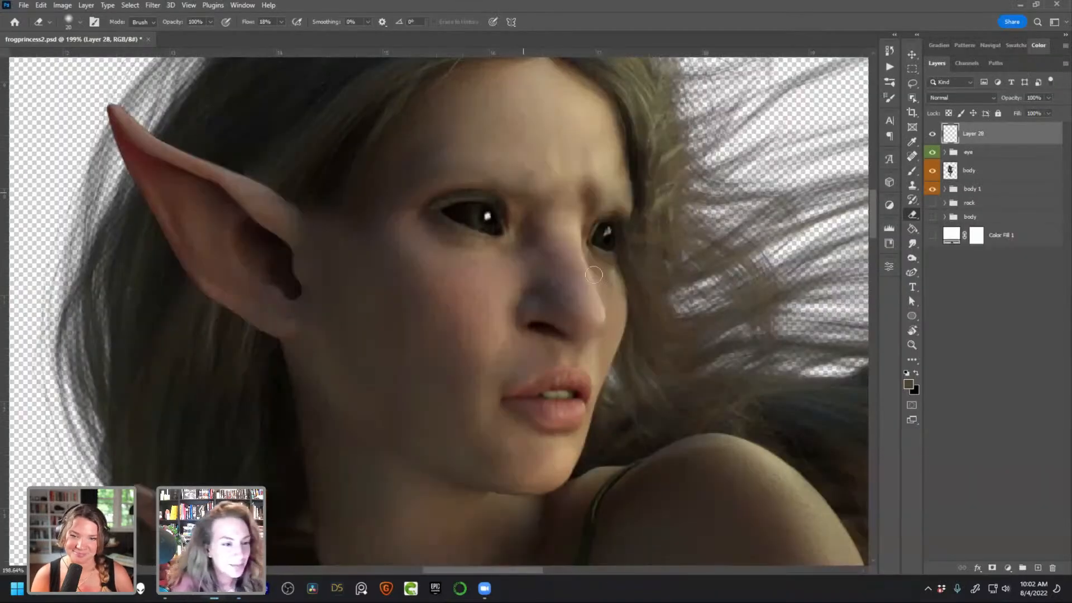
Choose a round brush at 10 px with black as the foreground colour and draw a line along the nose bridge
drag(605, 222, 620, 213)
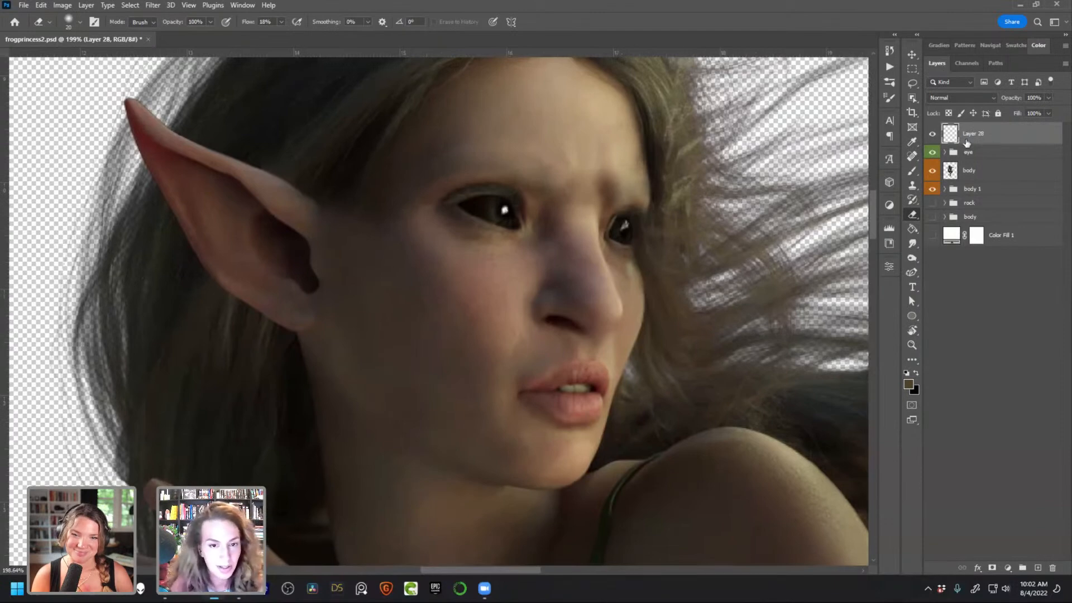
key(b)
right_click(604, 216)
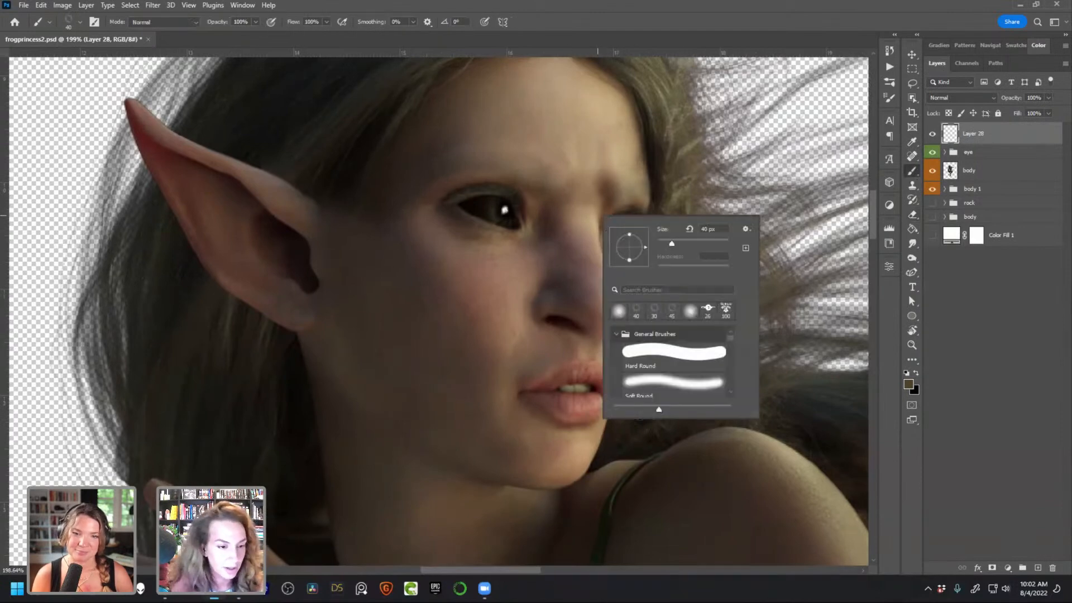
click(671, 390)
double_click(667, 373)
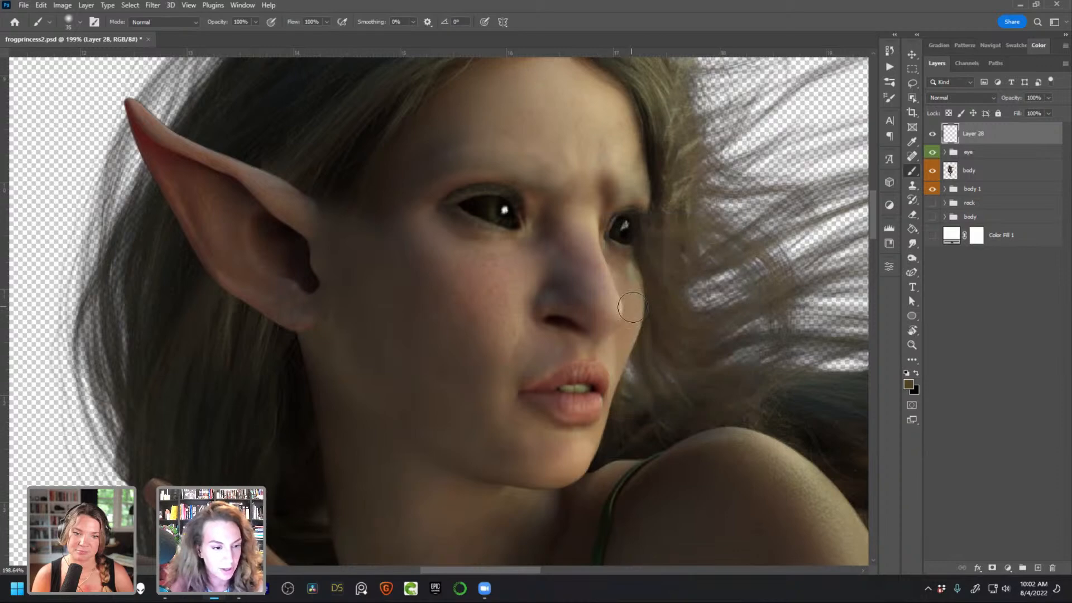
key(bracketleft)
key(bracketleft)
key(x)
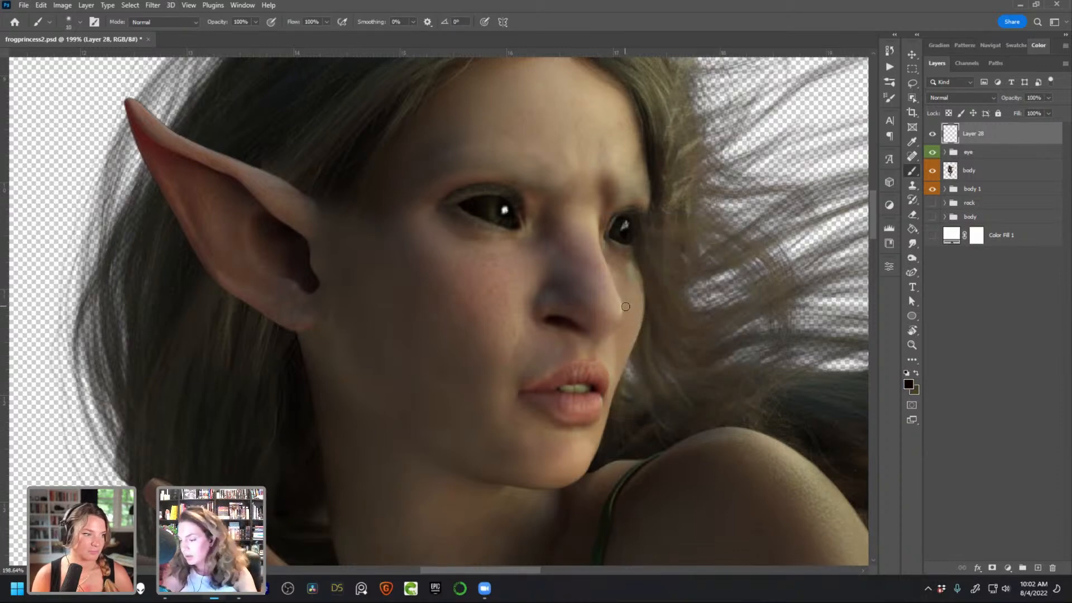
drag(590, 299, 572, 225)
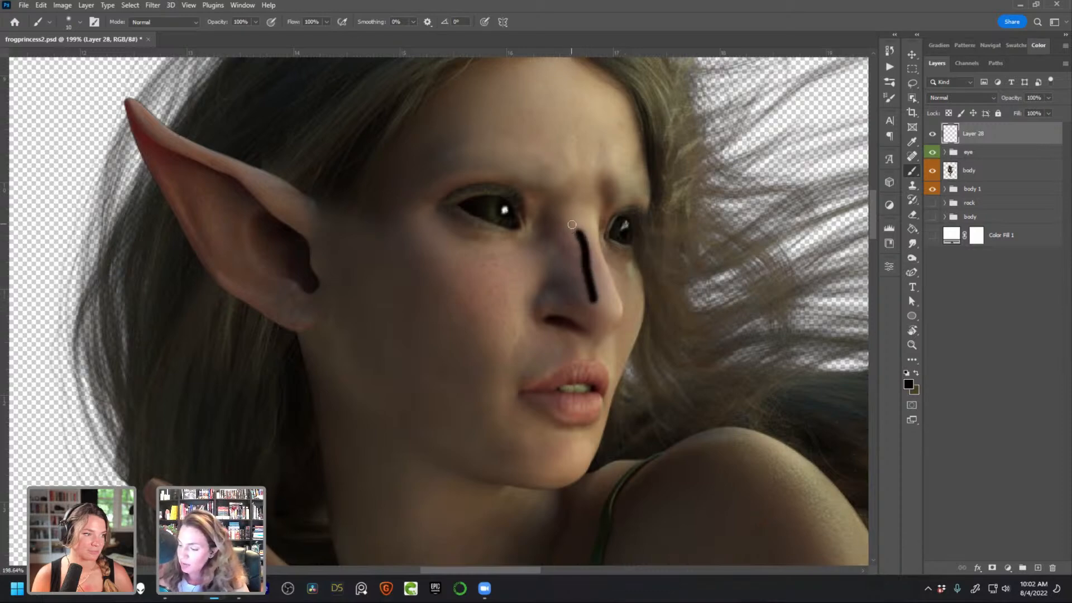
Undo the last stroke and paint black guide lines on Layer 28 from the nose tip up along both brows
key(ctrl+z)
mouse_move(589, 291)
mouse_down()
mouse_move(569, 218)
mouse_move(546, 182)
mouse_move(463, 155)
mouse_up()
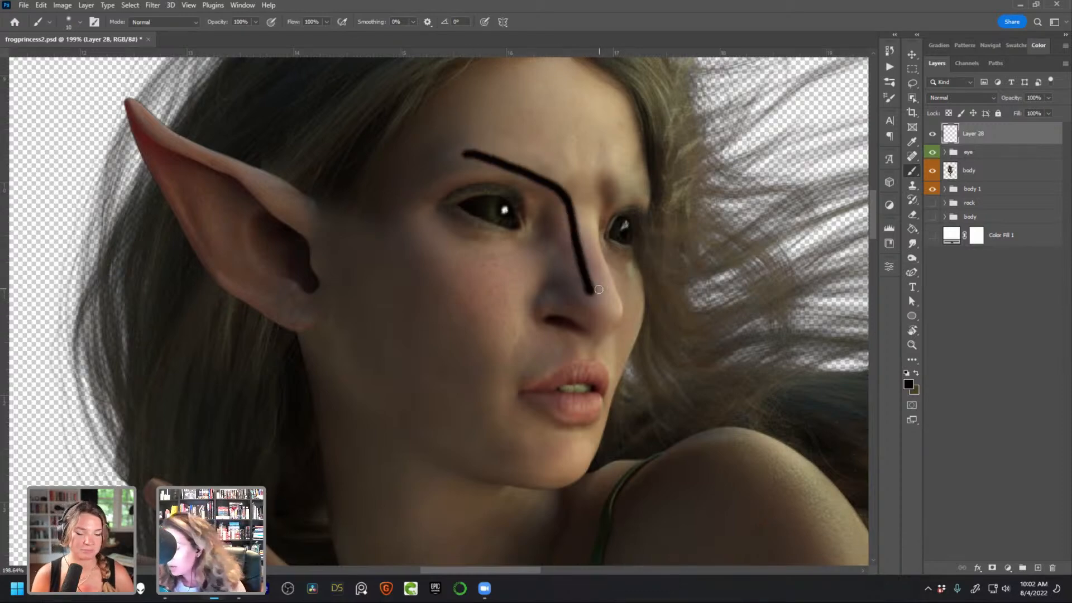
key(e)
mouse_move(592, 278)
mouse_down()
mouse_move(593, 300)
mouse_move(567, 216)
mouse_move(583, 292)
mouse_move(594, 294)
mouse_move(588, 253)
mouse_move(603, 295)
mouse_move(596, 217)
mouse_move(643, 170)
mouse_up()
key(b)
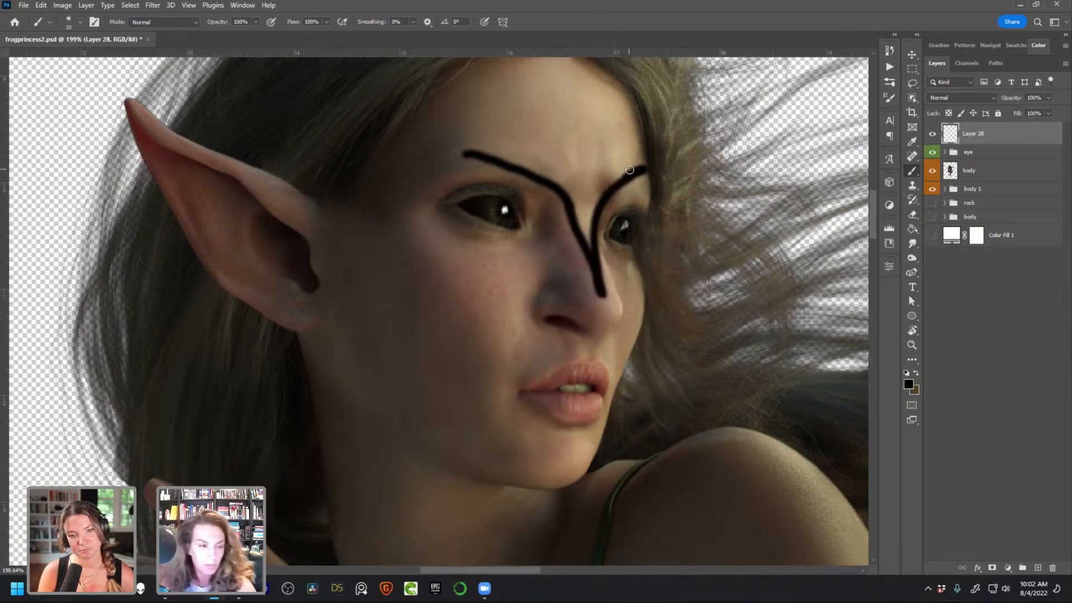
Open Layer 28's layer style settings, move the dialog off the face, and enable Bevel & Emboss
double_click(1018, 140)
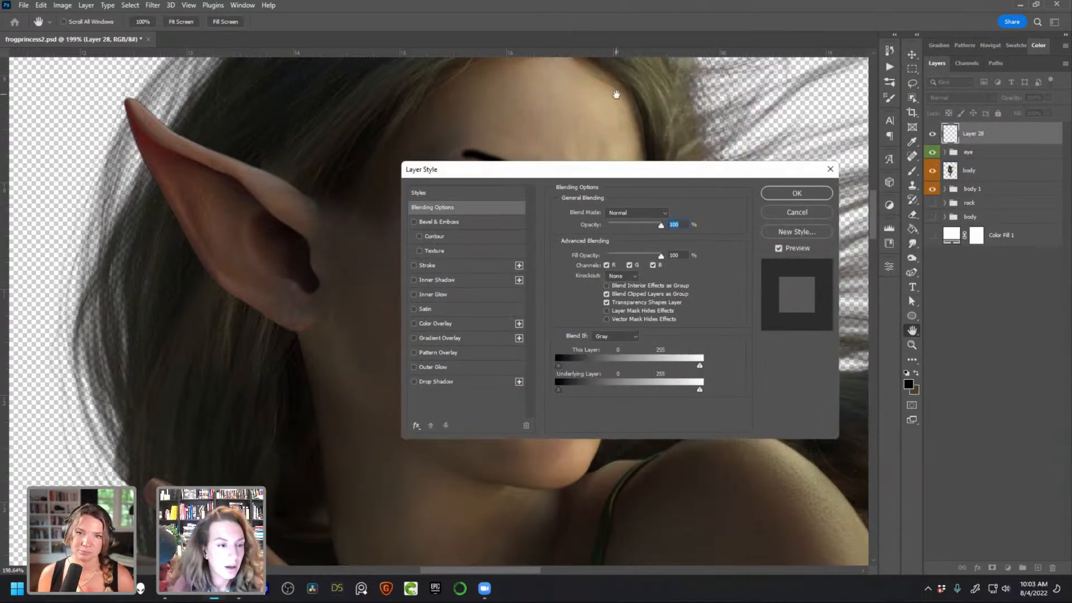
drag(672, 172, 881, 220)
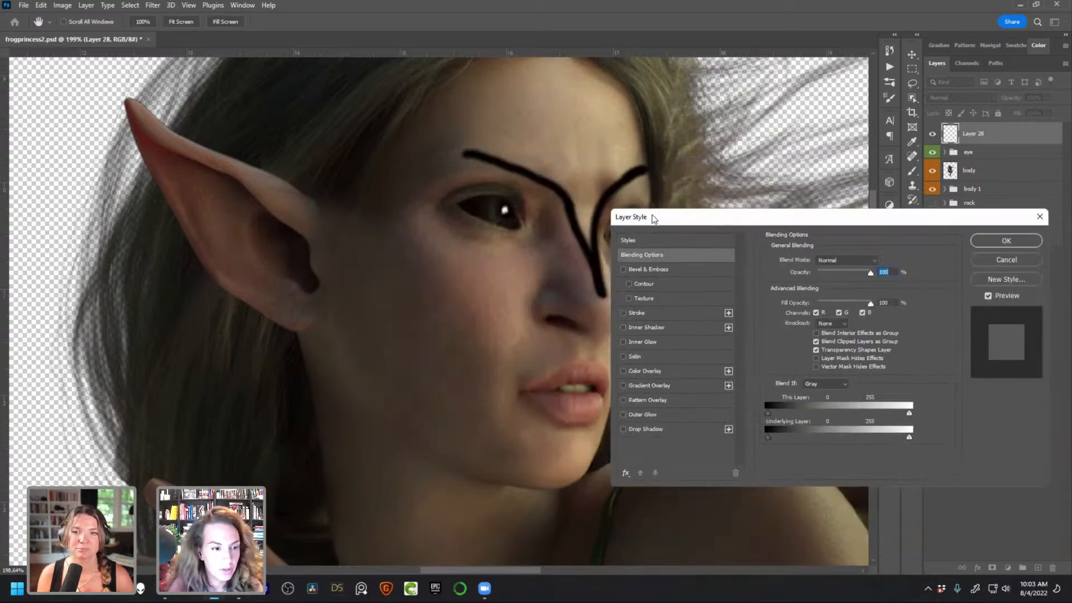
drag(650, 217, 673, 217)
click(646, 270)
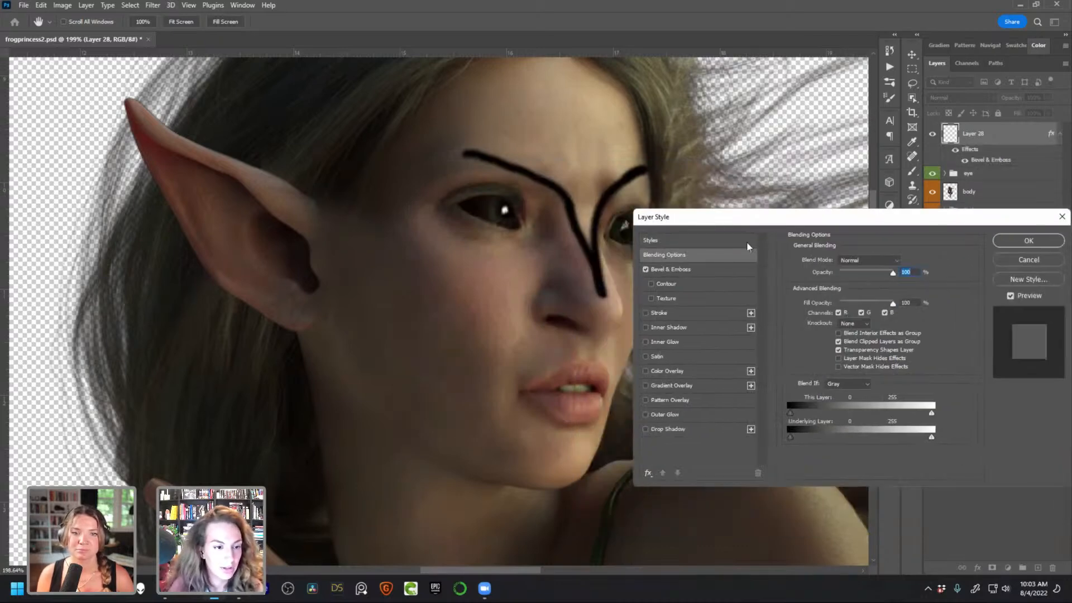
Set Layer 28's Fill Opacity to 0% and enable Layer Mask Hides Effects in the blending options
click(671, 242)
click(672, 253)
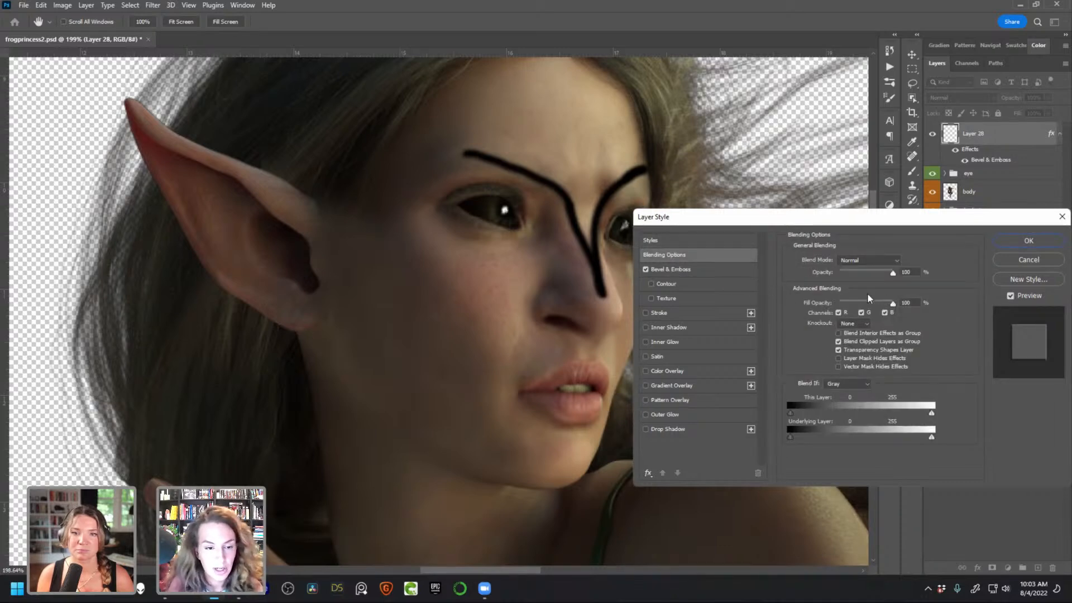
drag(893, 303, 825, 299)
click(826, 299)
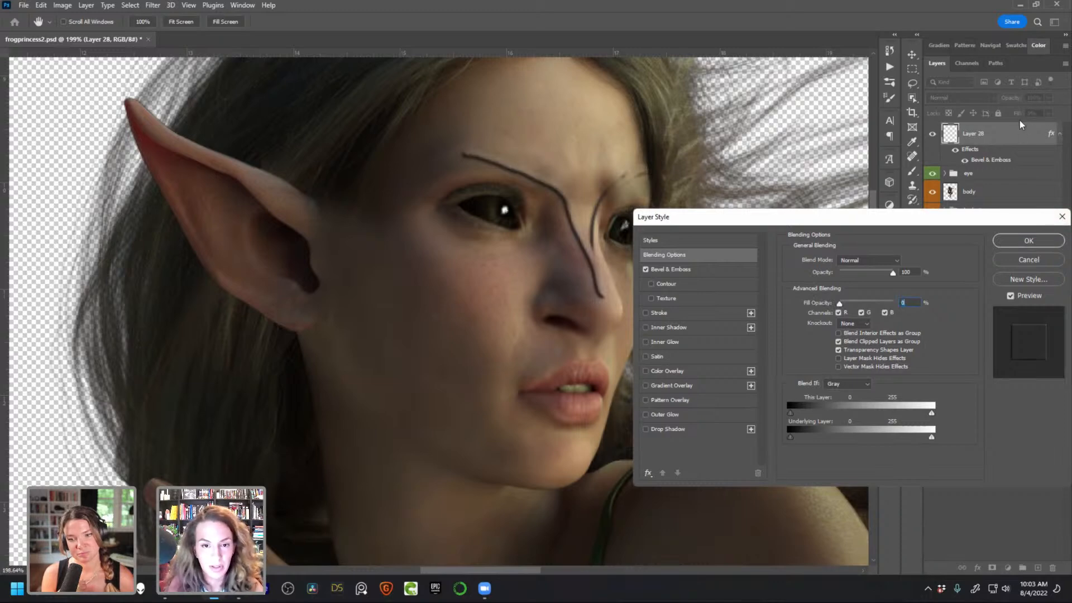
mouse_move(839, 303)
mouse_down()
mouse_move(853, 304)
mouse_move(843, 306)
mouse_up()
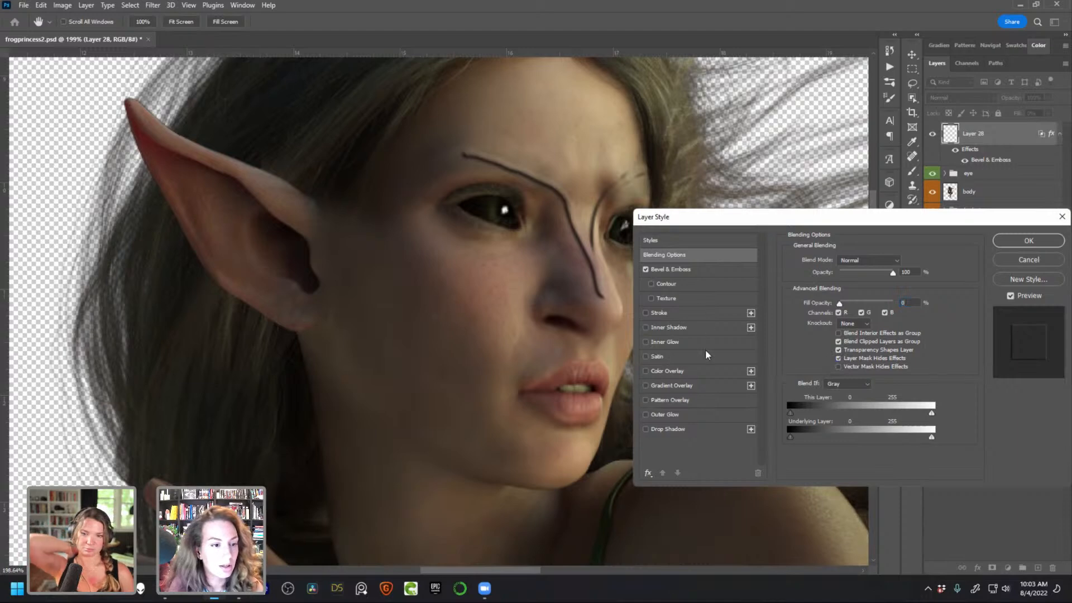
Set the bevel depth to 240%, size to 24 px, highlight opacity to 84%, and shadow to Soft Light at 61% opacity
click(702, 270)
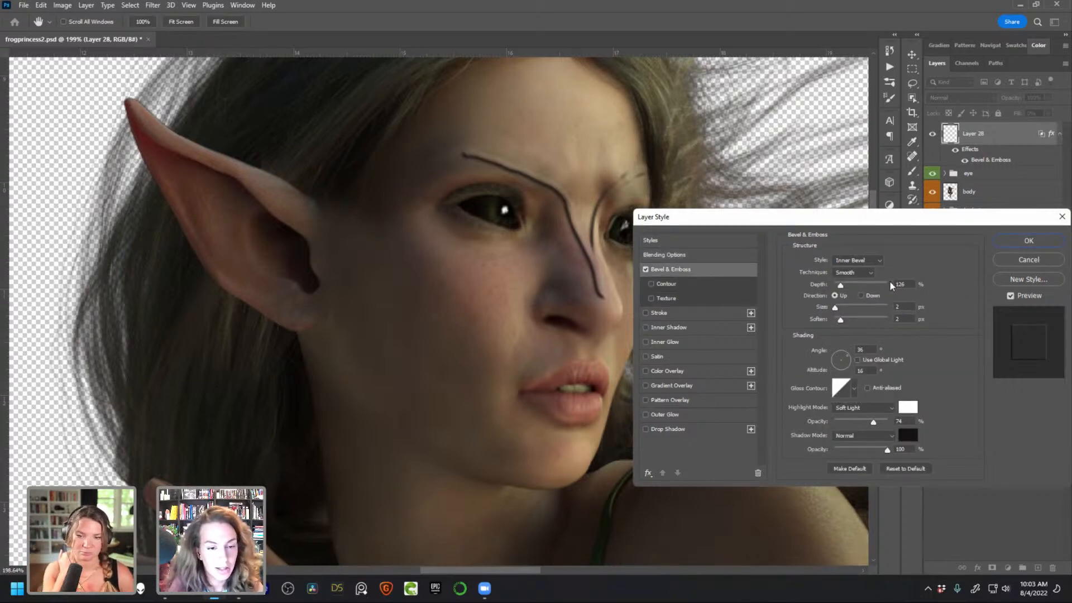
mouse_move(840, 287)
mouse_down()
mouse_move(851, 288)
mouse_move(845, 312)
mouse_up()
drag(875, 426, 865, 455)
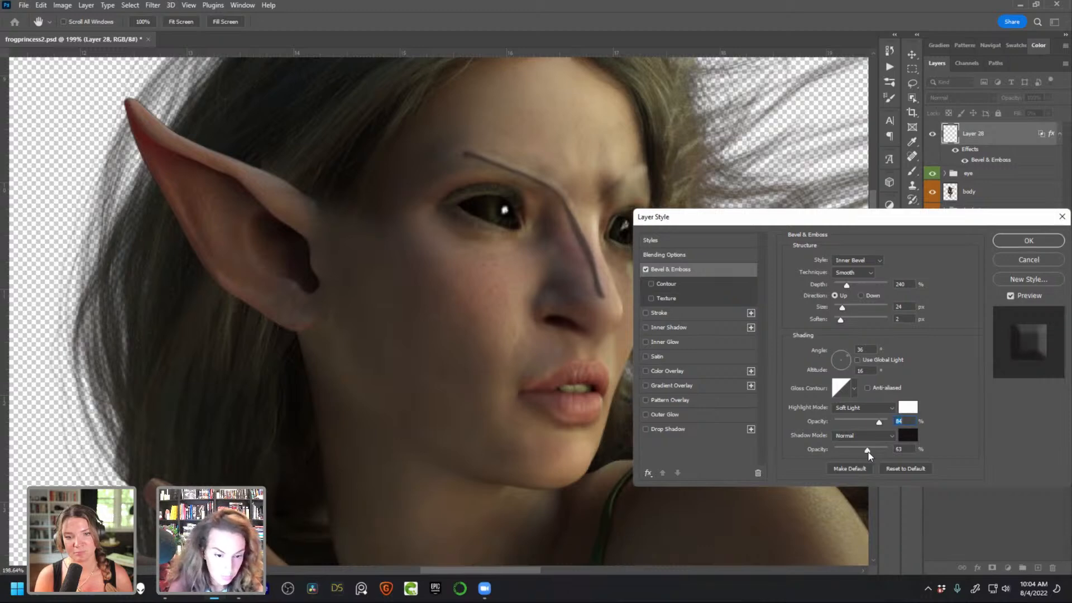
click(862, 436)
click(875, 443)
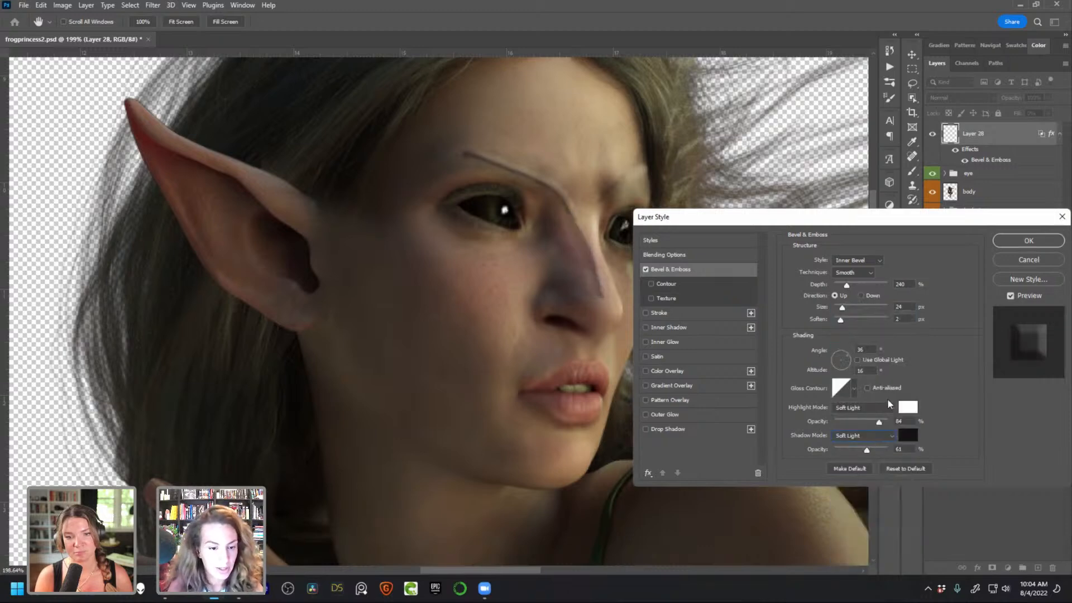
Adjust the bevel to 365% depth, 21 px size, 5 px soften and 49% shadow opacity, and apply the layer style
drag(880, 423, 862, 451)
drag(845, 322, 854, 287)
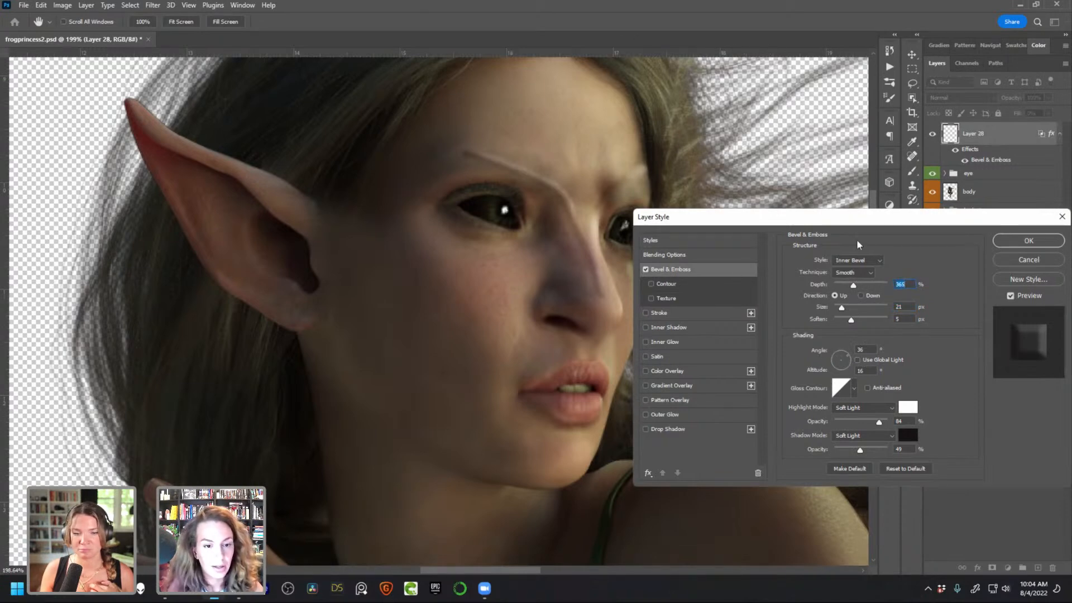
click(1026, 240)
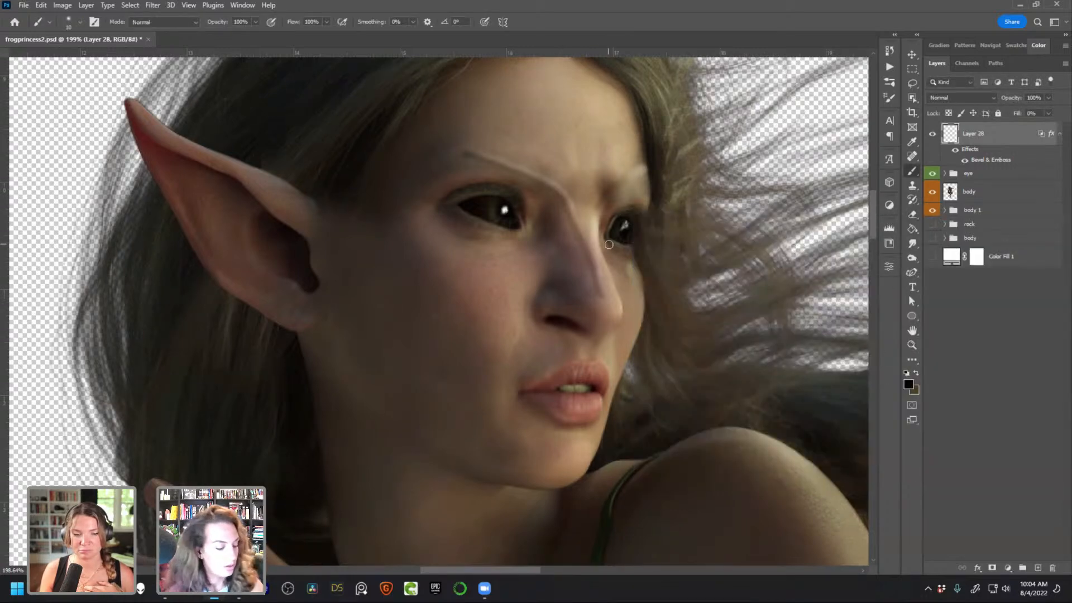
Try a bevelled stroke along the brow nearest the ear with a 30 px brush, and undo it
key(bracketright)
key(bracketright)
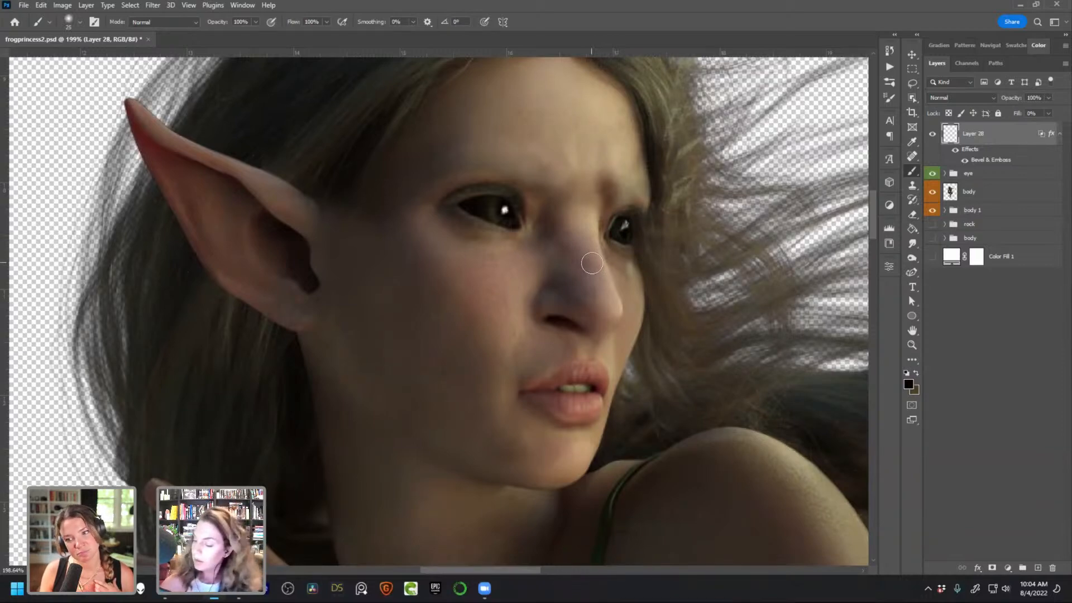
key(bracketright)
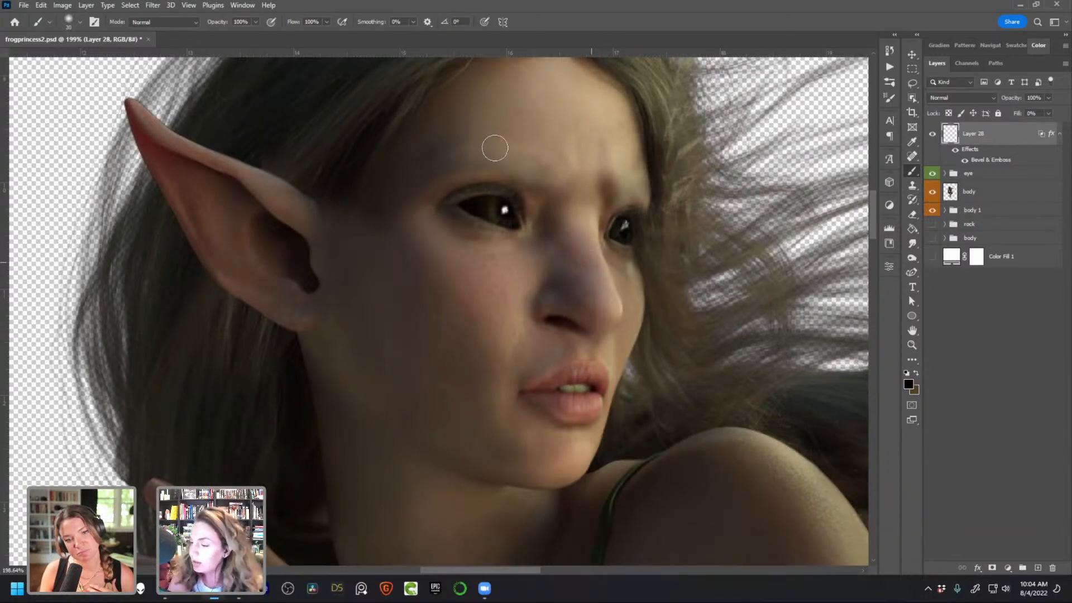
drag(465, 160, 533, 162)
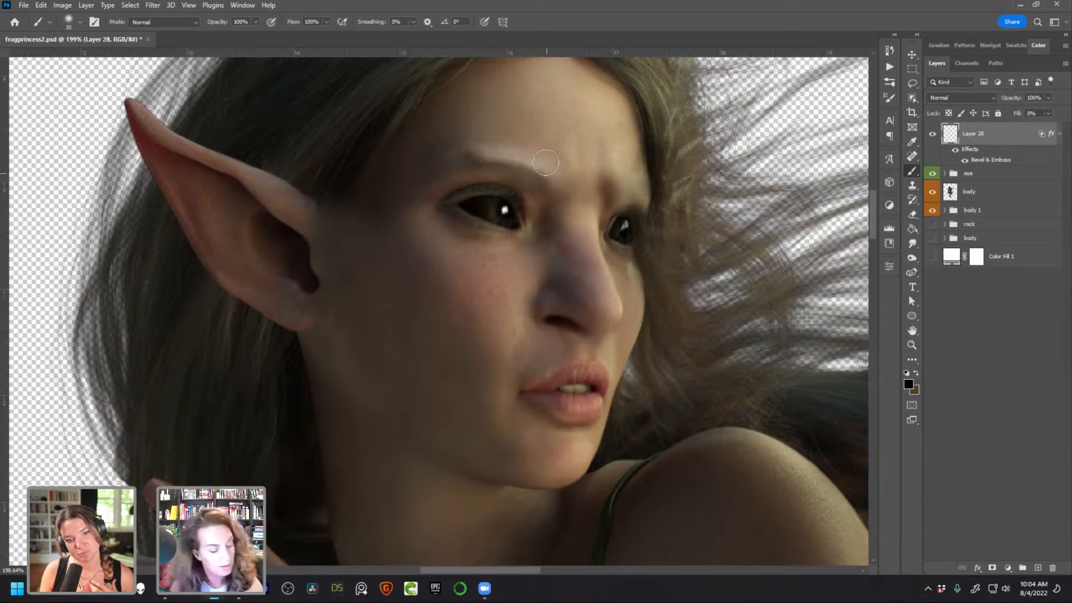
key(ctrl+z)
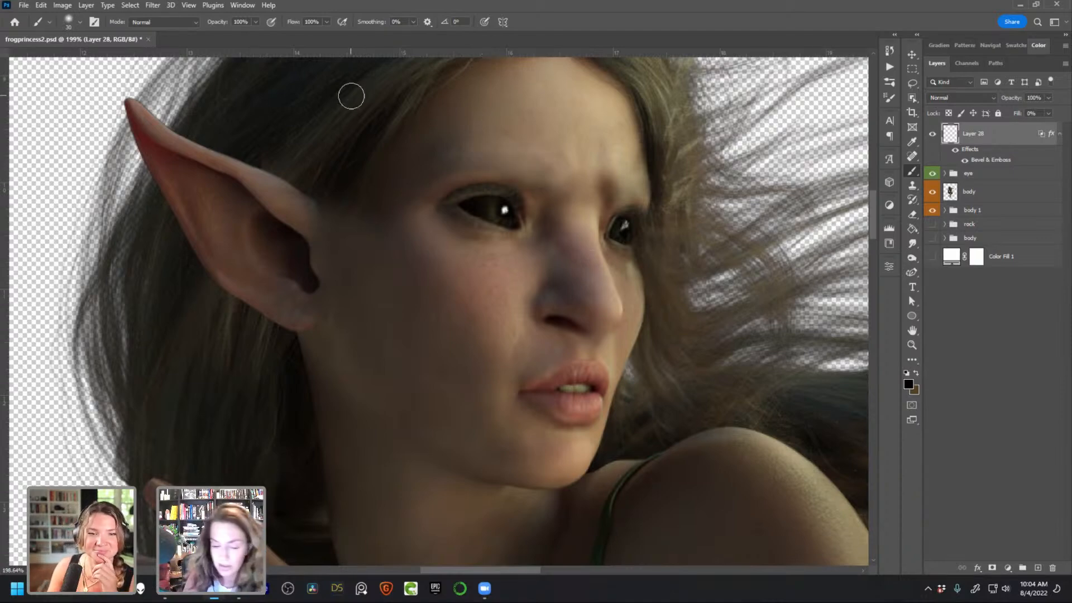
Choose the Soft Round Pressure Size brush and paint raised ridges along the brows and down the nose bridge
right_click(523, 181)
scroll(617, 325, down, 2)
scroll(617, 325, down, 1)
scroll(617, 326, down, 3)
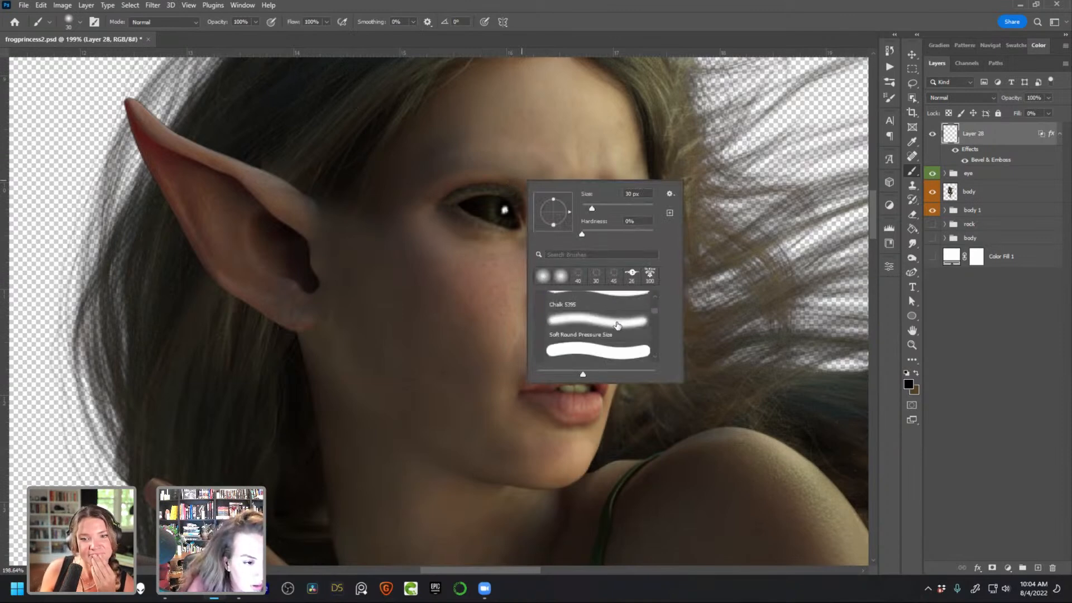
click(615, 323)
click(615, 322)
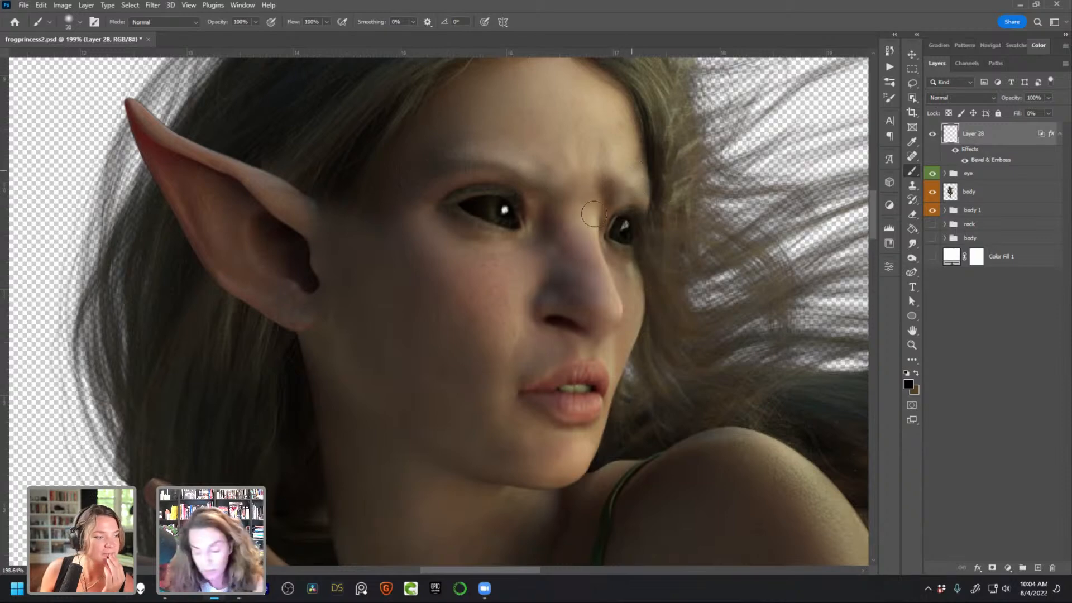
key(bracketleft)
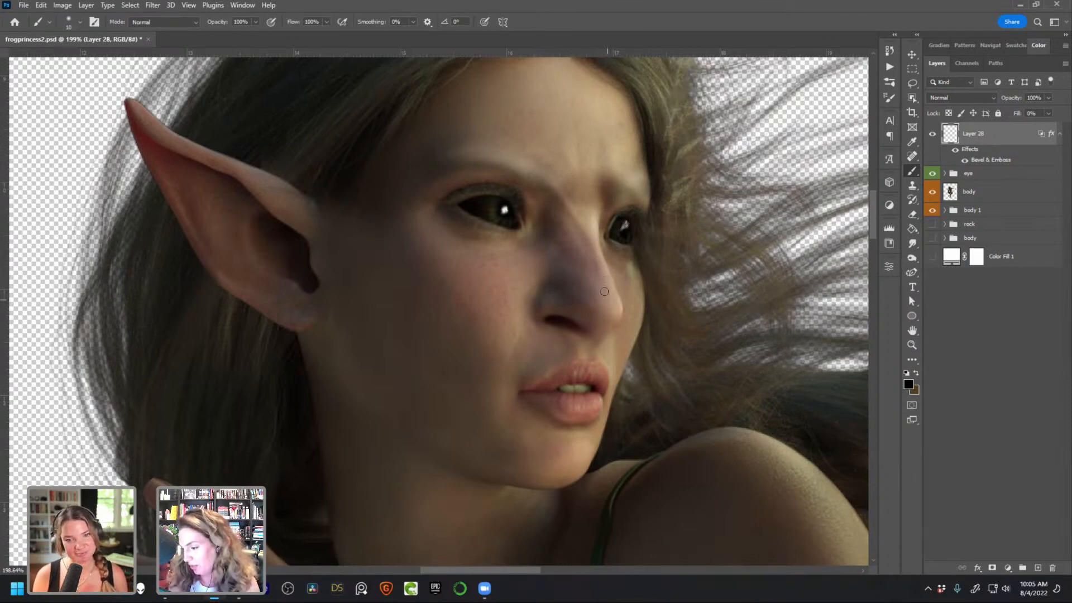
Extend the raised brow ridge outward to the temple, using brush sizes of 40 px and 25 px
key(bracketright)
key(bracketright)
key(bracketright)
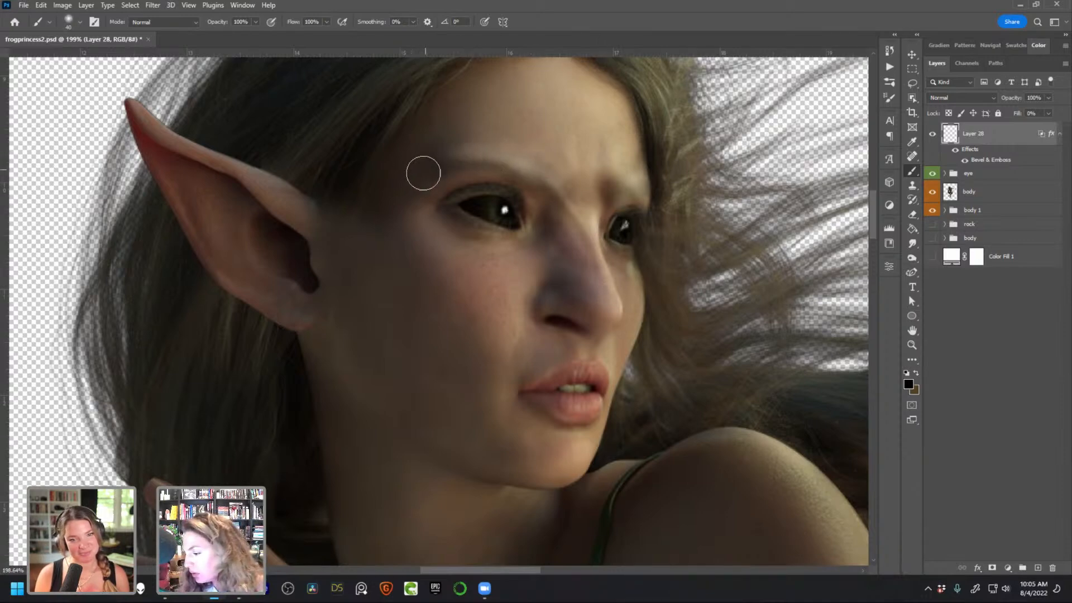
key(bracketleft)
key(bracketleft)
key(bracketleft)
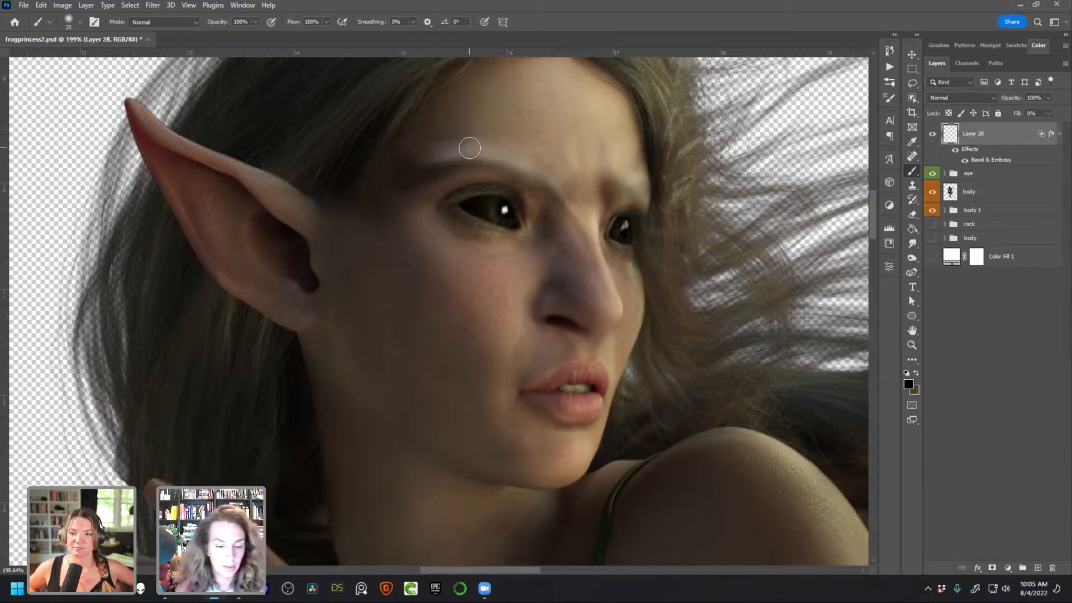
Add a layer mask to Layer 28, paint on it around the outer brow, and return to the layer's pixels
click(992, 568)
key(bracketright)
key(bracketright)
key(bracketright)
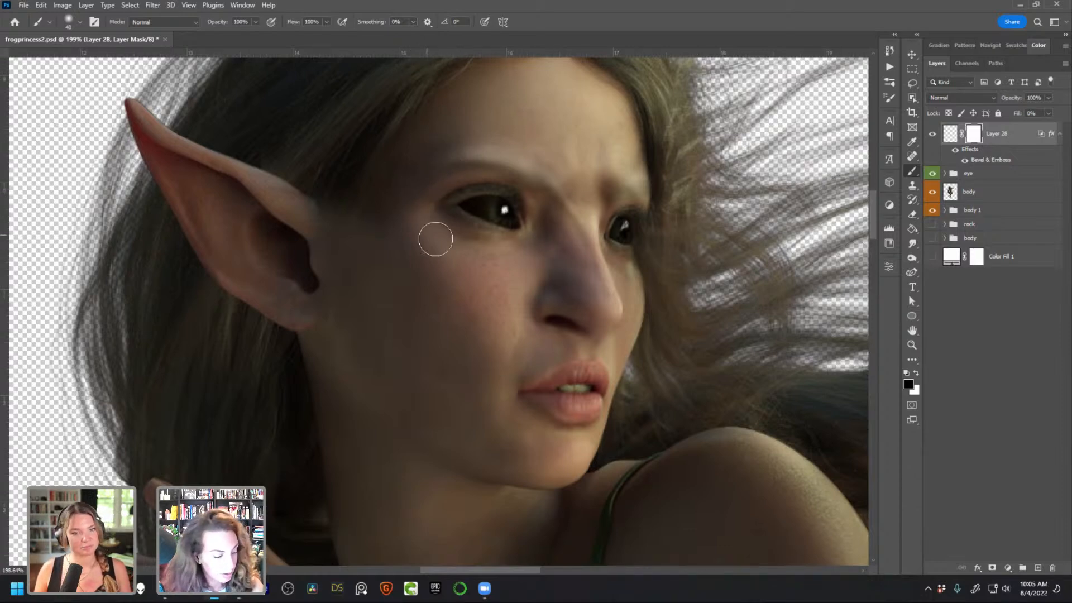
key(x)
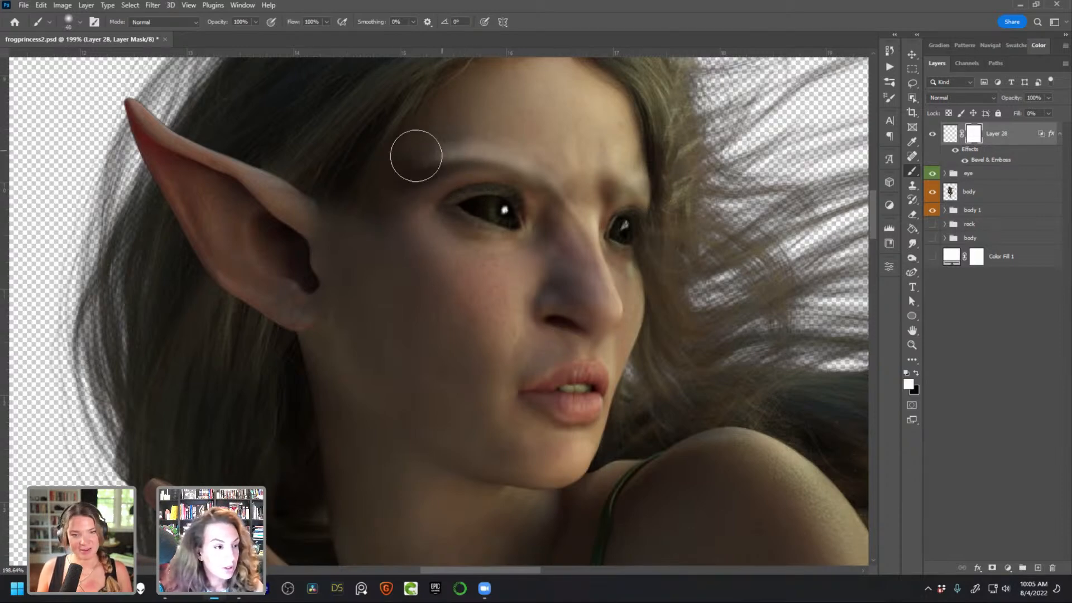
key(ctrl+2)
key(x)
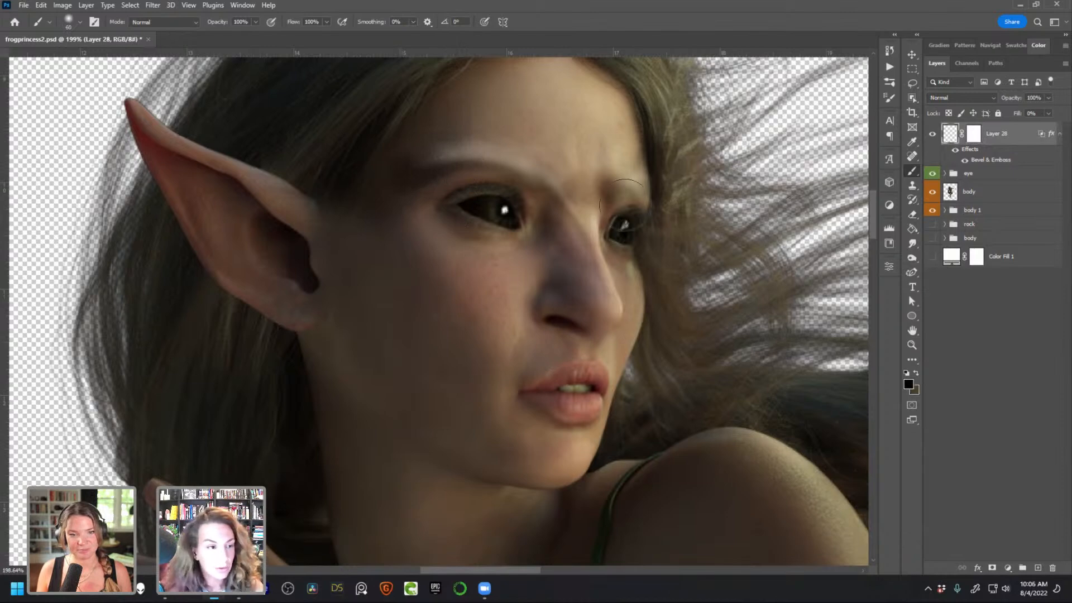
Soften the outer end of the brow ridge with a large, low-flow 91 px eraser
key(e)
right_click(432, 145)
click(522, 168)
click(416, 161)
mouse_move(456, 118)
mouse_down()
mouse_move(351, 219)
mouse_move(462, 122)
mouse_move(438, 116)
mouse_move(377, 155)
mouse_move(438, 140)
mouse_move(370, 176)
mouse_move(474, 122)
mouse_up()
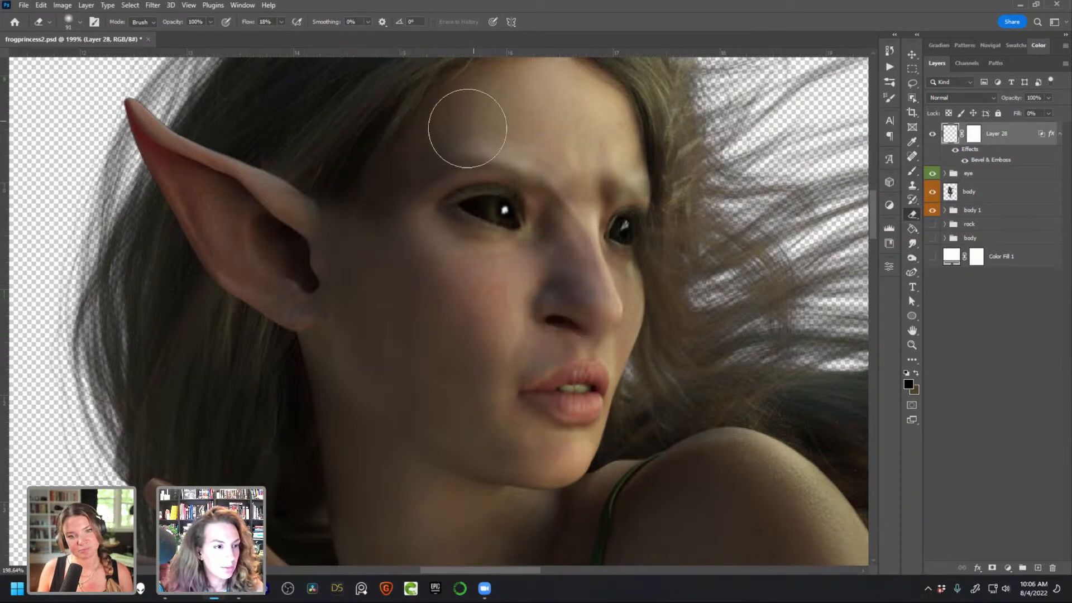
Refine the brow ridges and the nose bridge with the brush, starting at 25 px and moving to smaller sizes
key(b)
key(bracketleft)
key(bracketleft)
key(bracketleft)
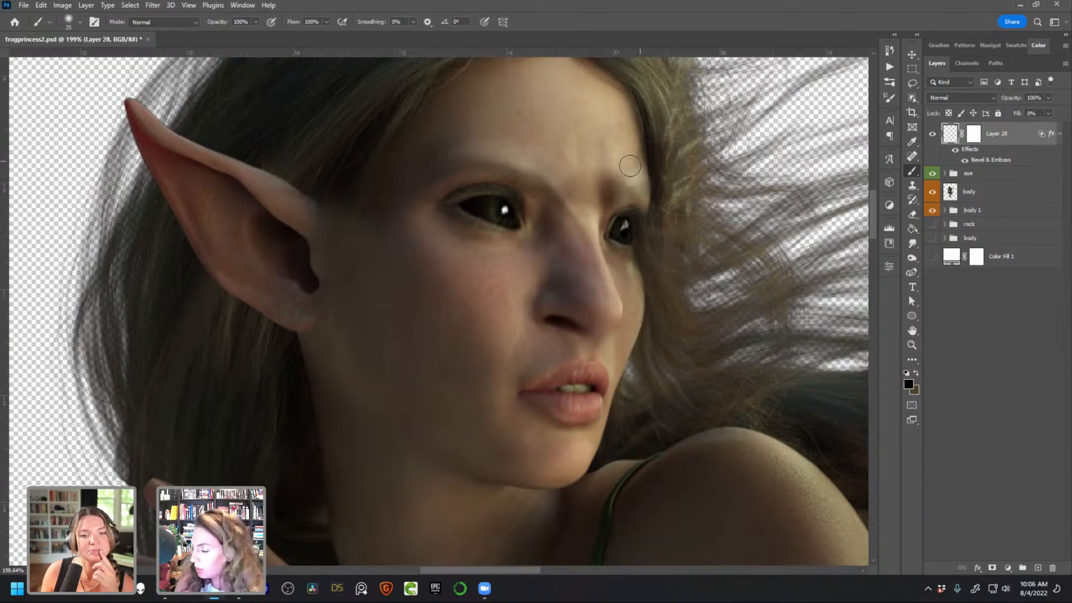
key(bracketleft)
key(bracketleft)
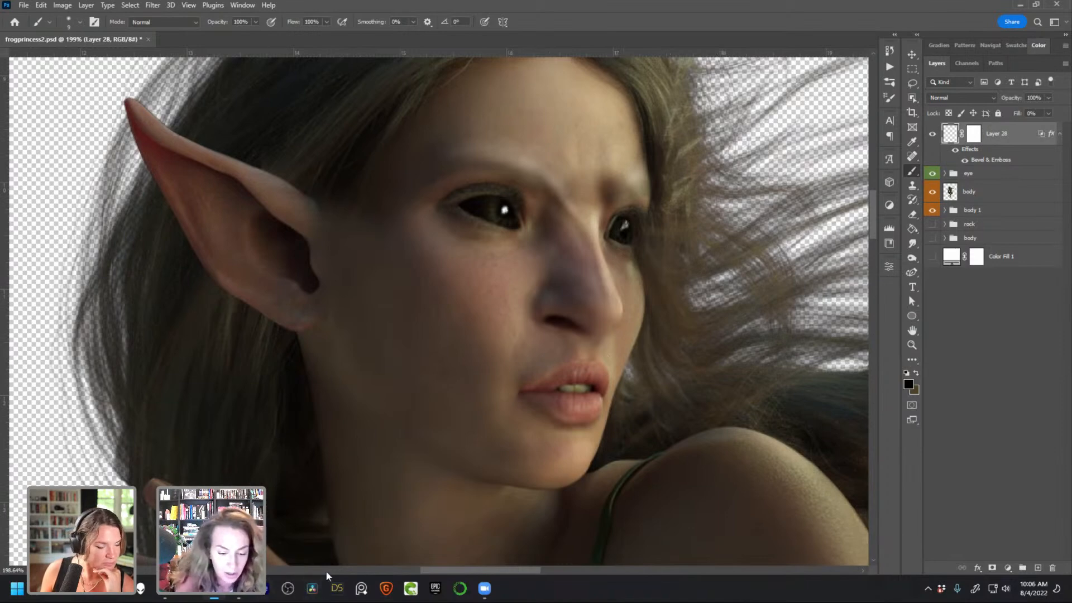
Check the frog photos in Bridge, return to Photoshop, and paint a raised cheekbone ridge from the temple to the mouth corner
click(240, 593)
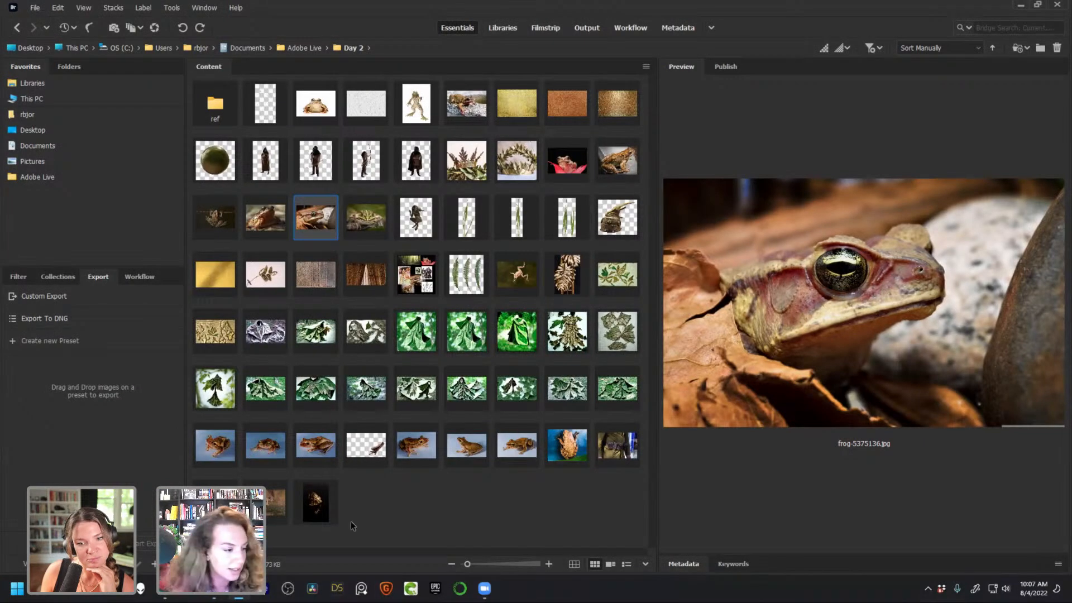
click(207, 595)
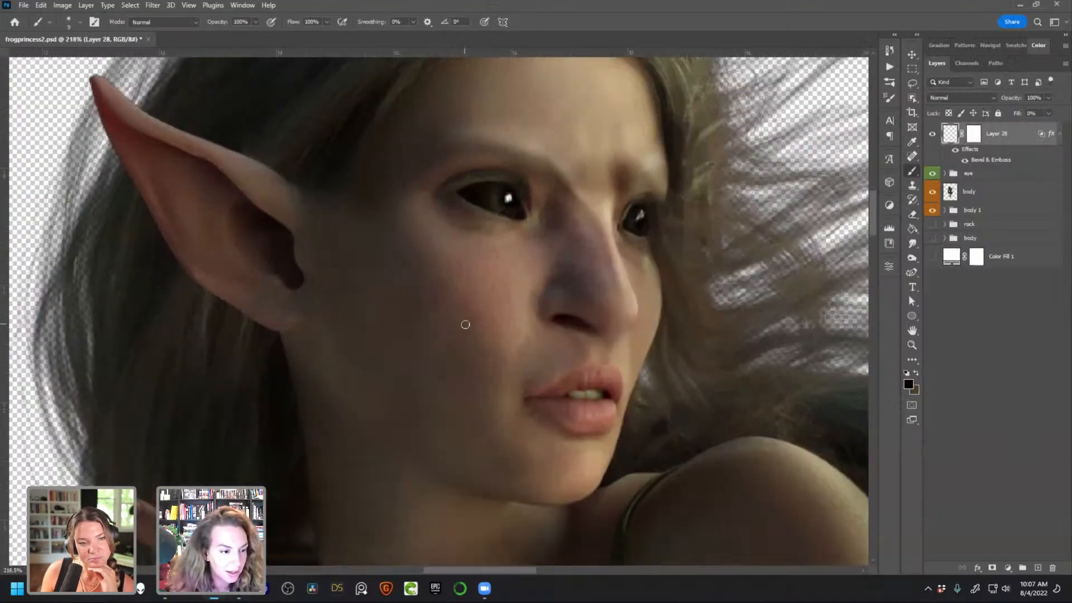
key(bracketright)
key(bracketright)
key(bracketright)
key(bracketright)
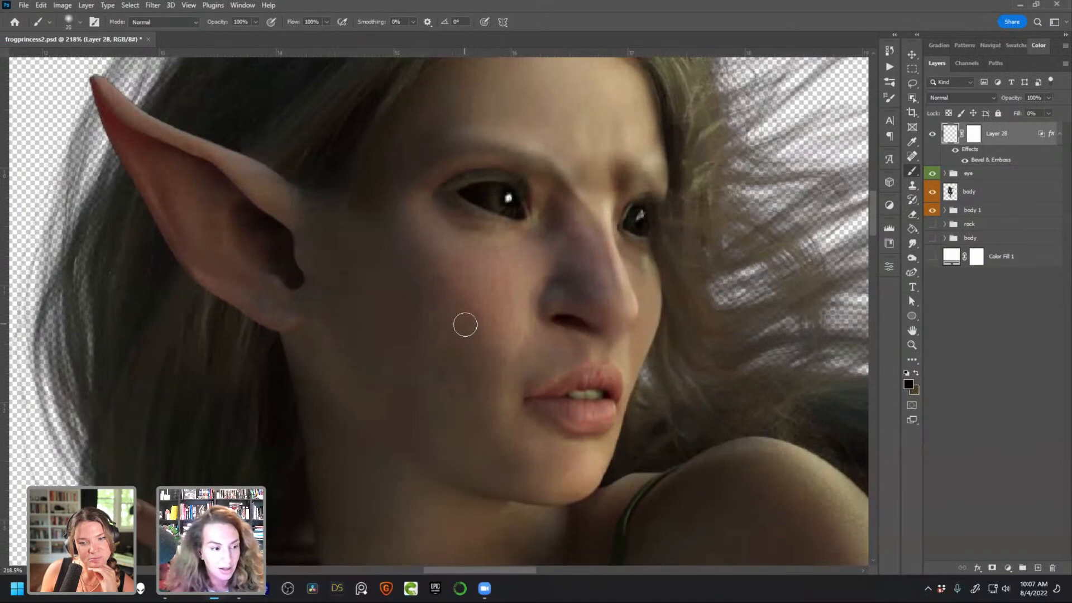
key(bracketleft)
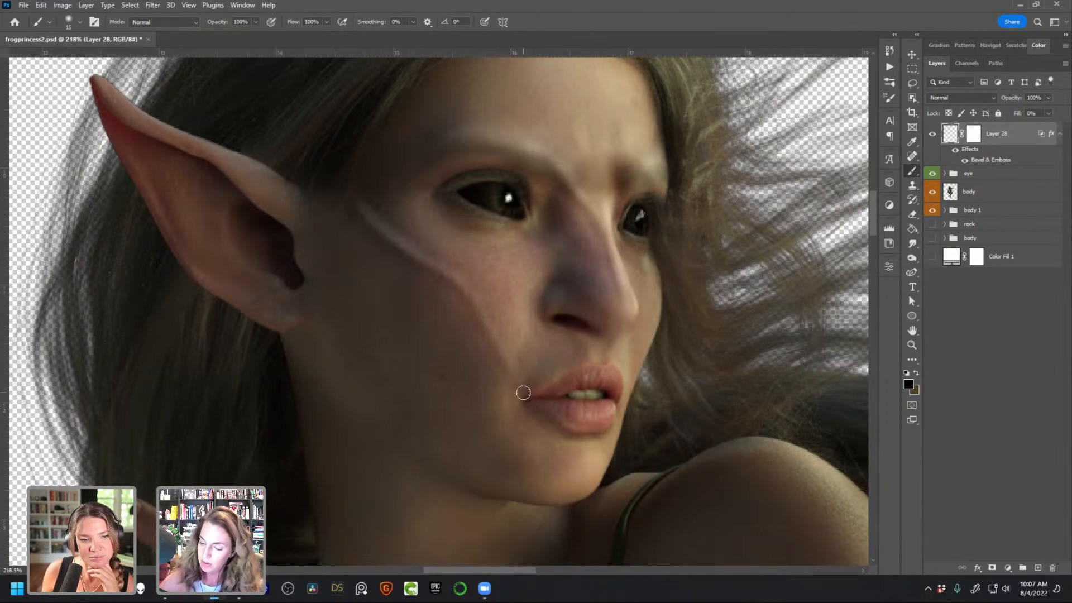
key(bracketleft)
key(bracketleft)
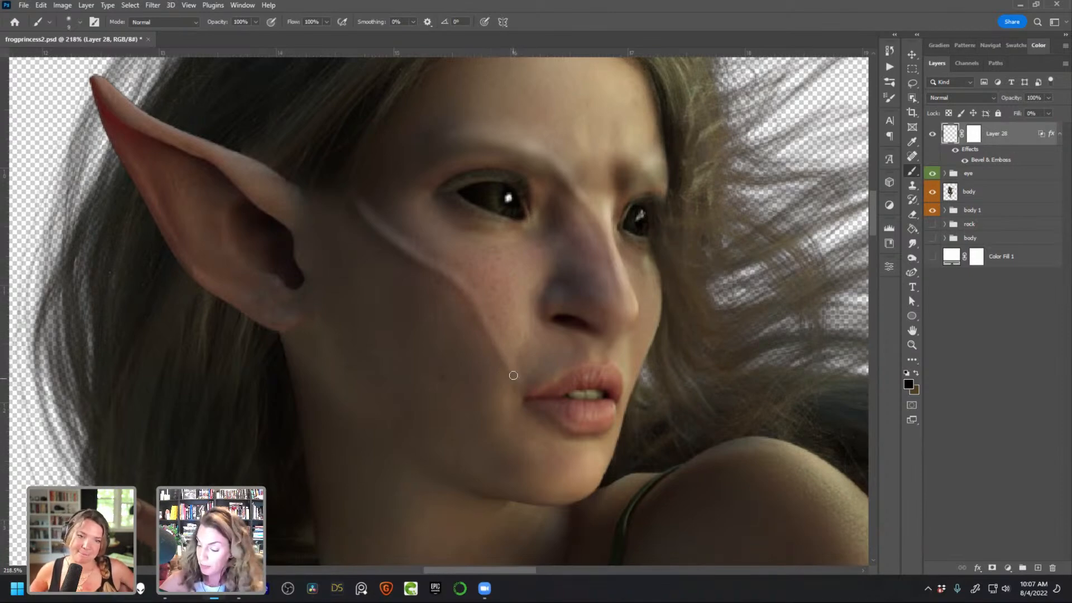
Fade the upper end of the cheekbone ridge near the temple with the eraser, reducing its size to 60 px
key(e)
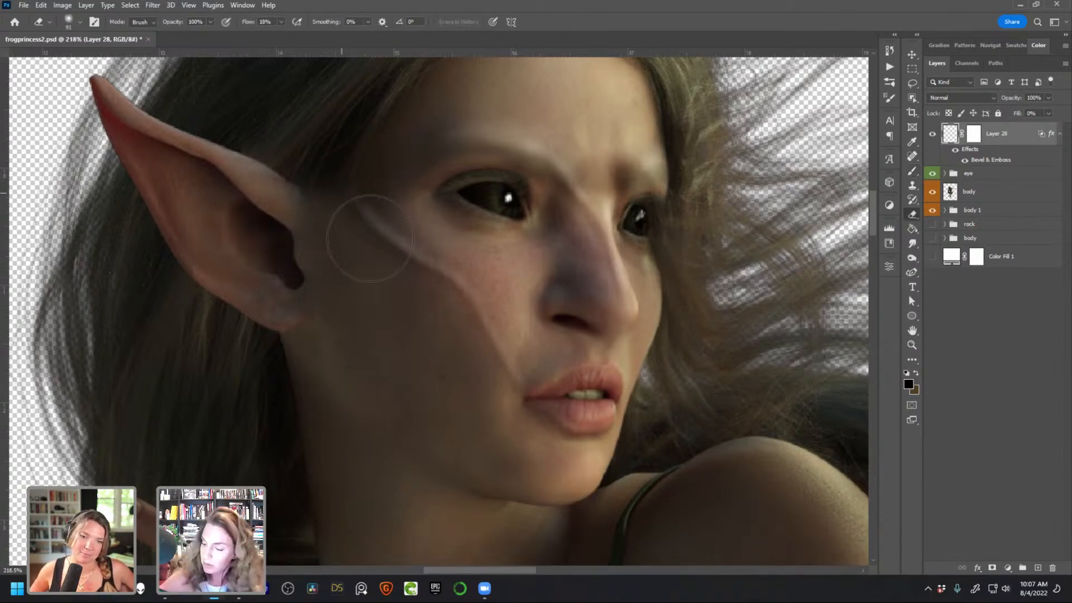
key(bracketleft)
key(bracketleft)
key(bracketleft)
key(bracketleft)
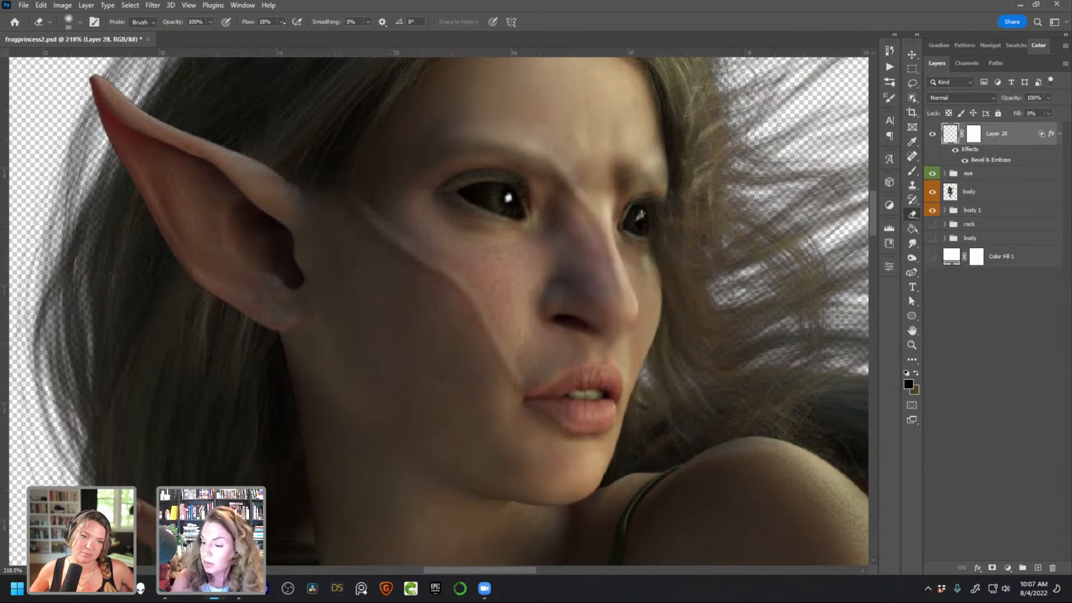
Erase the raised cheekbone ridge from the temple to the mouth corner on Layer 28
click(281, 22)
mouse_move(355, 192)
mouse_down()
mouse_move(479, 327)
mouse_move(491, 363)
mouse_up()
key(b)
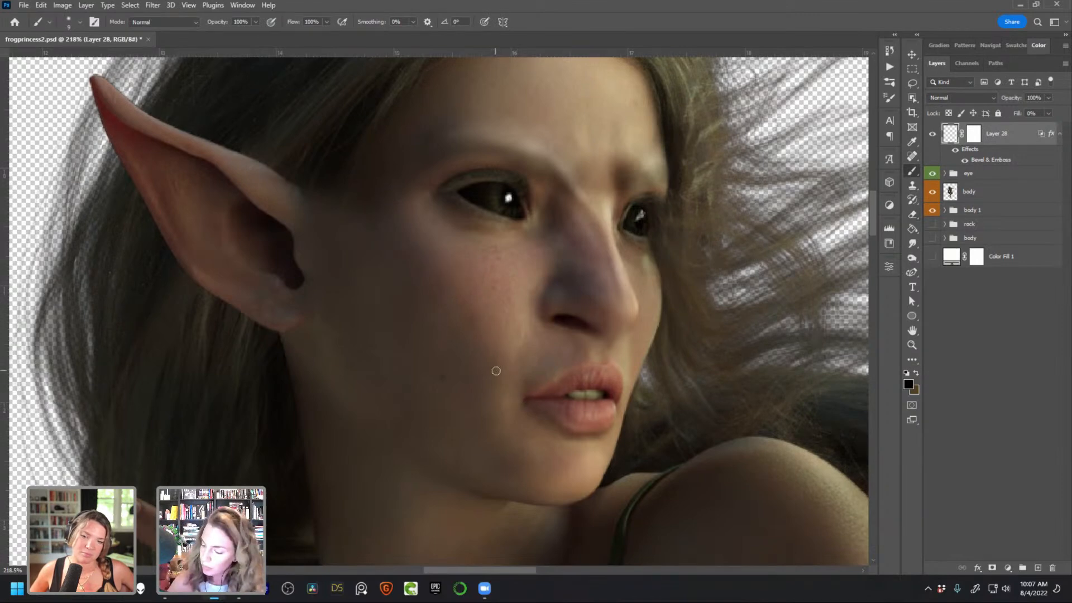
Paint a new cheek ridge curving from the temple down past the mouth corner, starting with a 25 px brush and tapering to smaller sizes
key(bracketright)
key(bracketright)
key(bracketright)
key(bracketright)
mouse_move(352, 197)
mouse_down()
mouse_move(446, 275)
mouse_move(426, 264)
mouse_move(471, 342)
mouse_move(457, 300)
mouse_move(477, 370)
mouse_move(472, 347)
mouse_move(482, 378)
mouse_up()
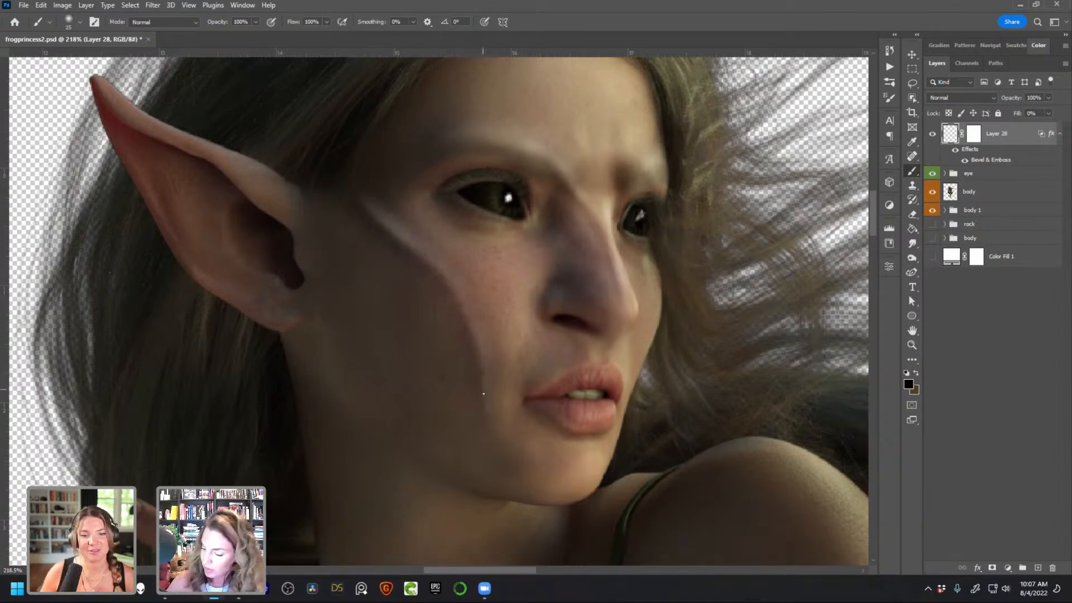
key(bracketleft)
key(bracketleft)
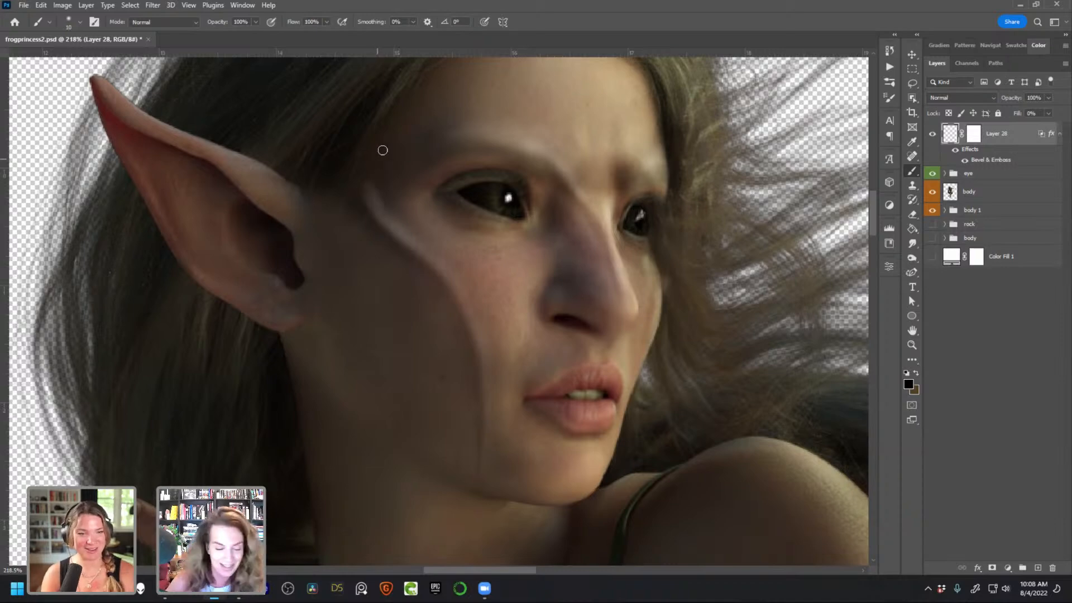
On Layer 28's mask, paint black with a soft 50 px brush to fade the cheek ridge's upper end at the temple
click(974, 135)
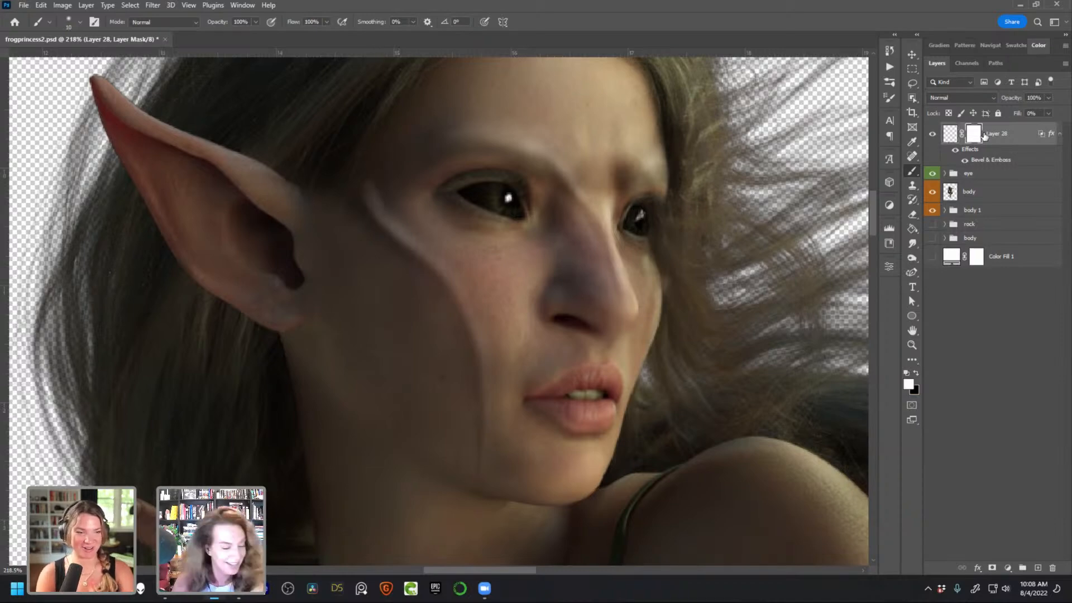
key(c)
key(x)
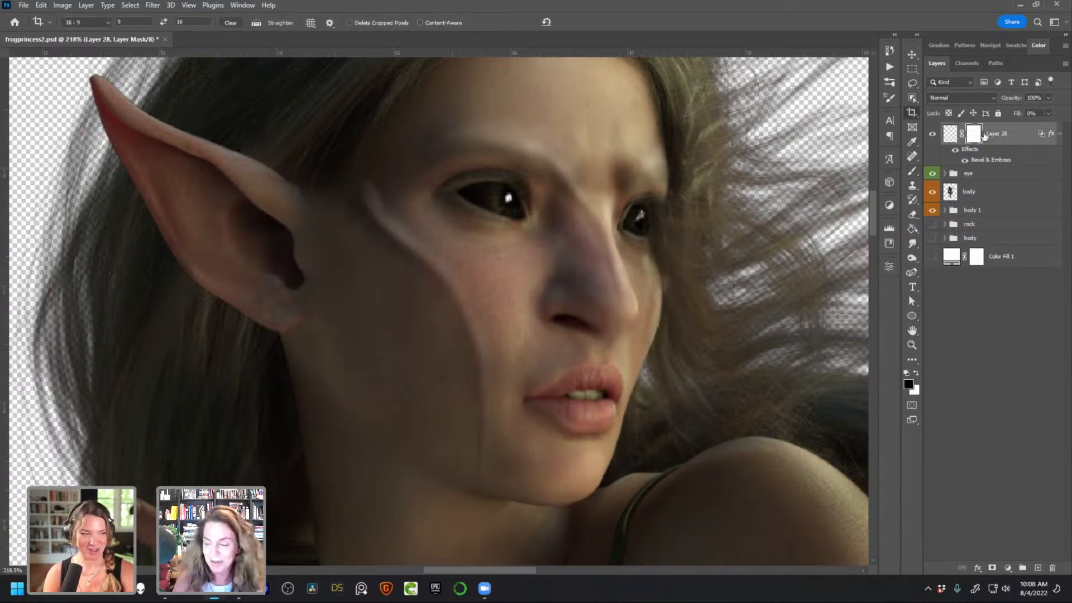
key(b)
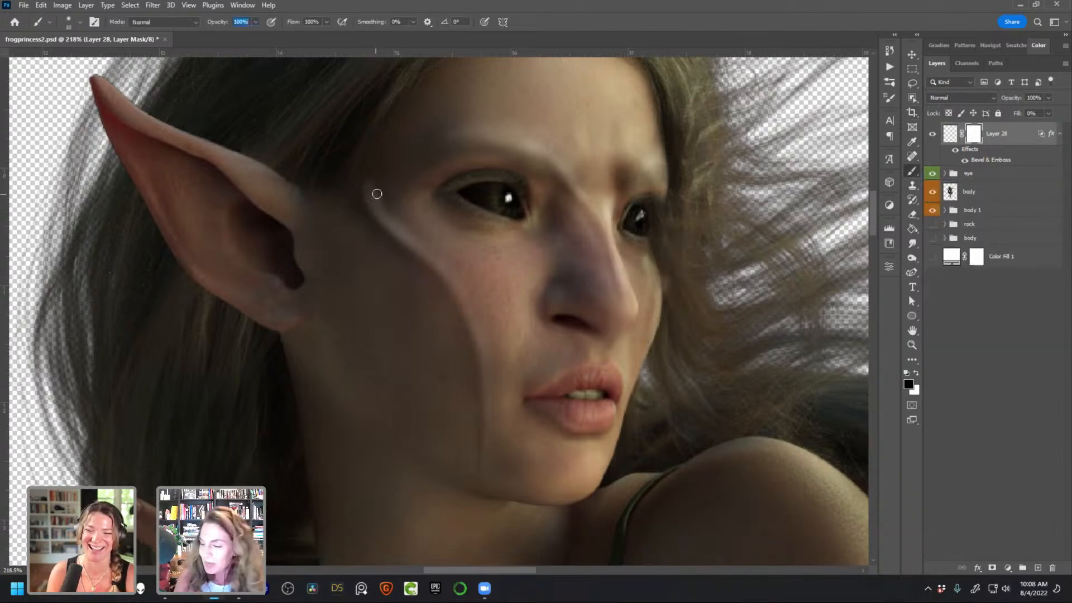
key(bracketright)
key(bracketright)
key(bracketright)
key(bracketright)
key(bracketright)
mouse_move(360, 190)
mouse_down()
mouse_move(362, 201)
mouse_move(365, 190)
mouse_up()
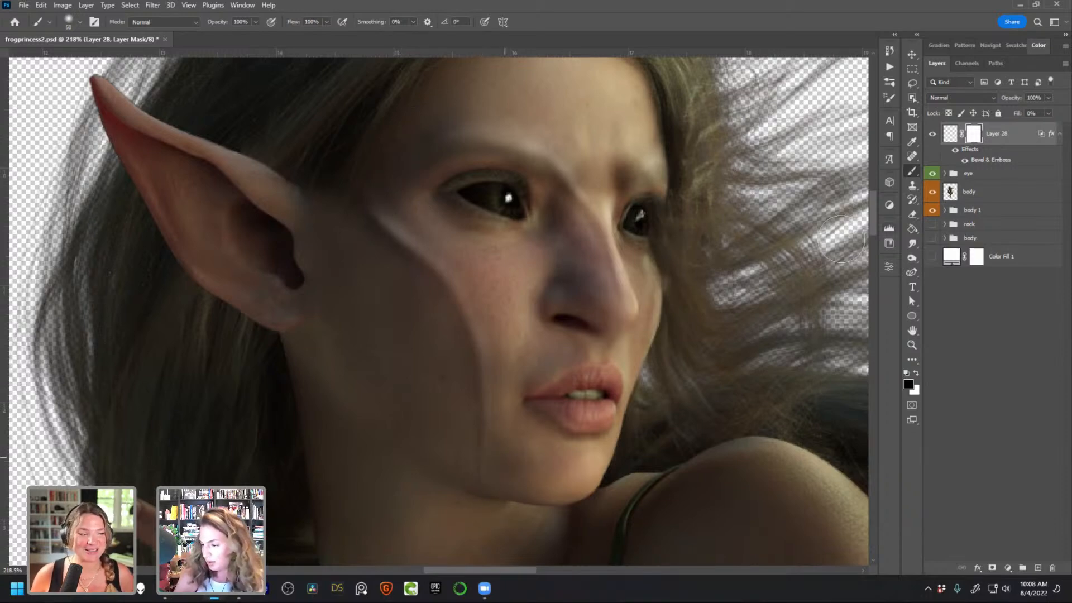
On Layer 28 itself, paint a raised diagonal ridge from the hairline across the forehead to the inner brow, reducing the brush to 10 px
drag(559, 290, 552, 370)
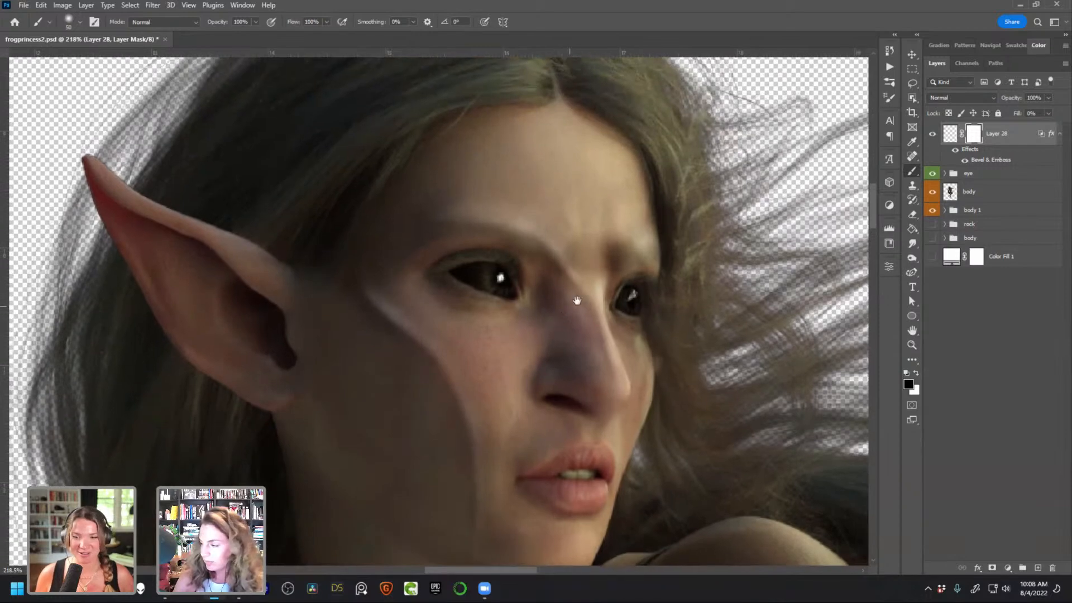
click(950, 137)
key(bracketleft)
key(bracketleft)
key(bracketleft)
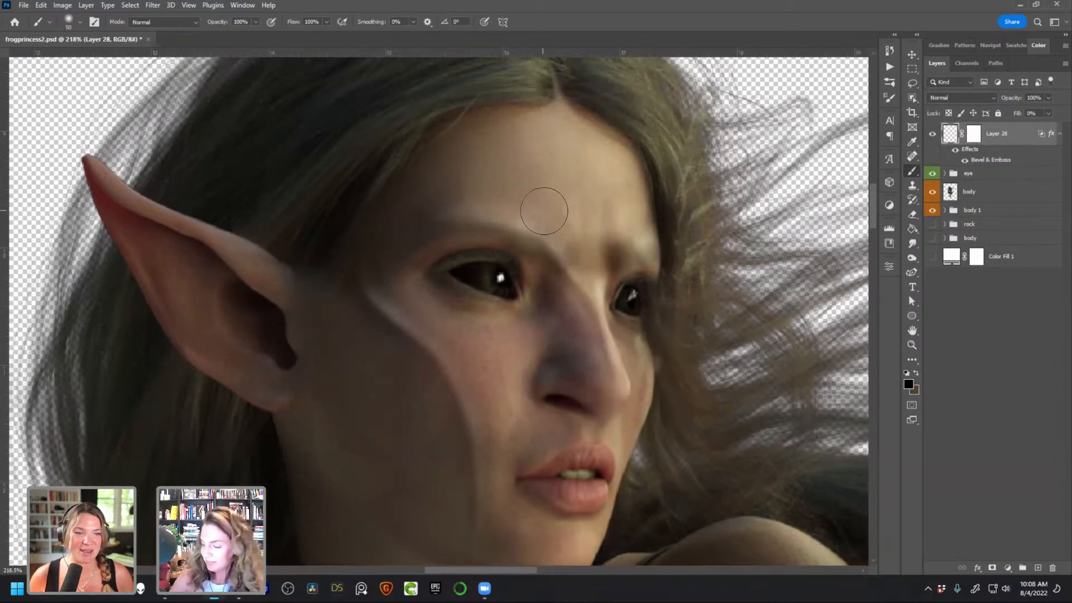
key(bracketleft)
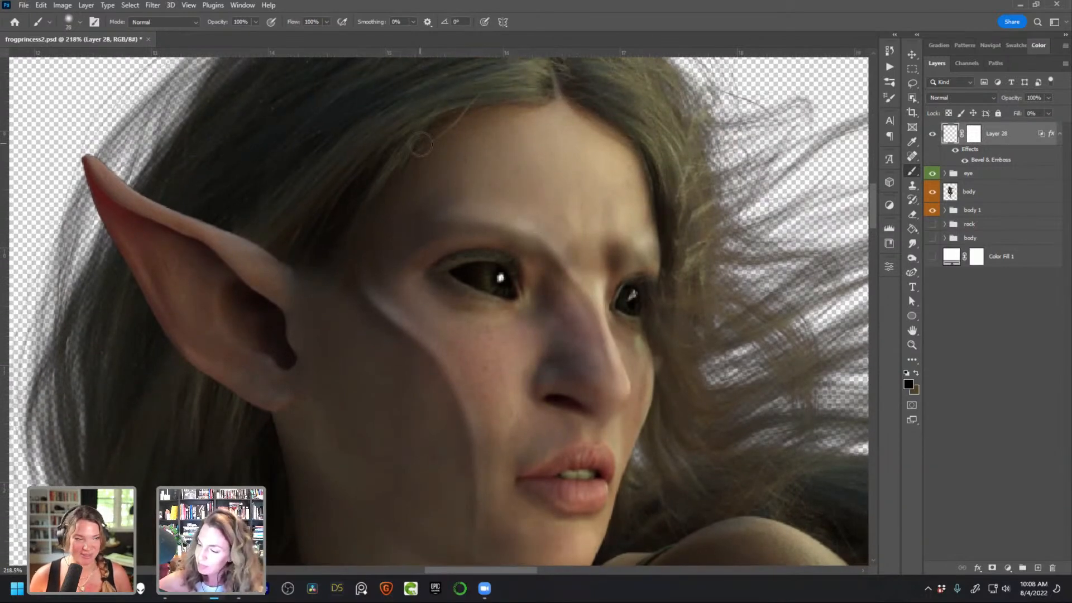
key(bracketleft)
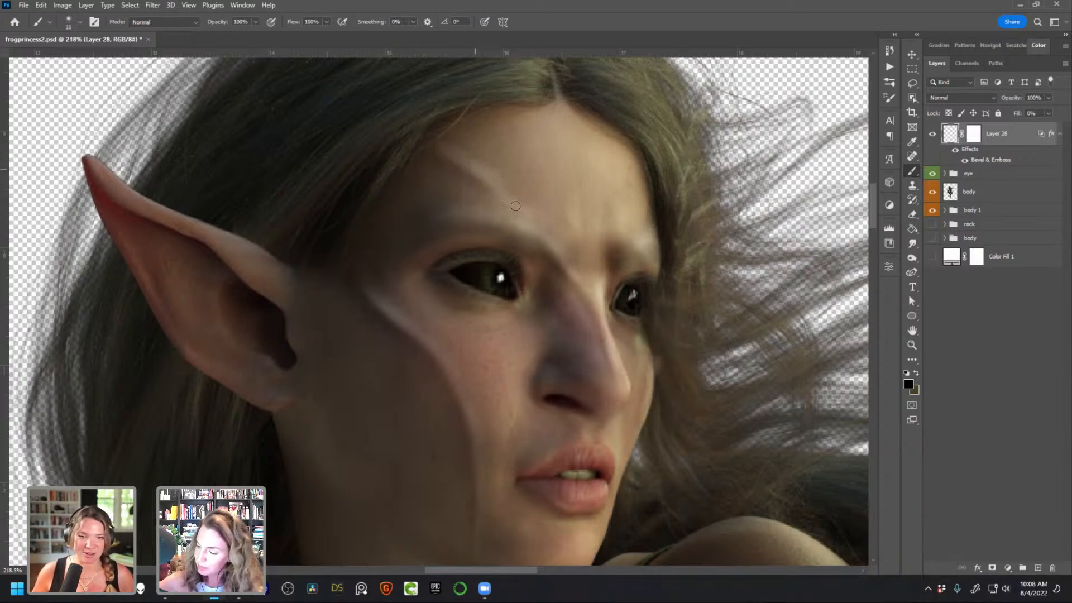
key(bracketleft)
key(bracketleft)
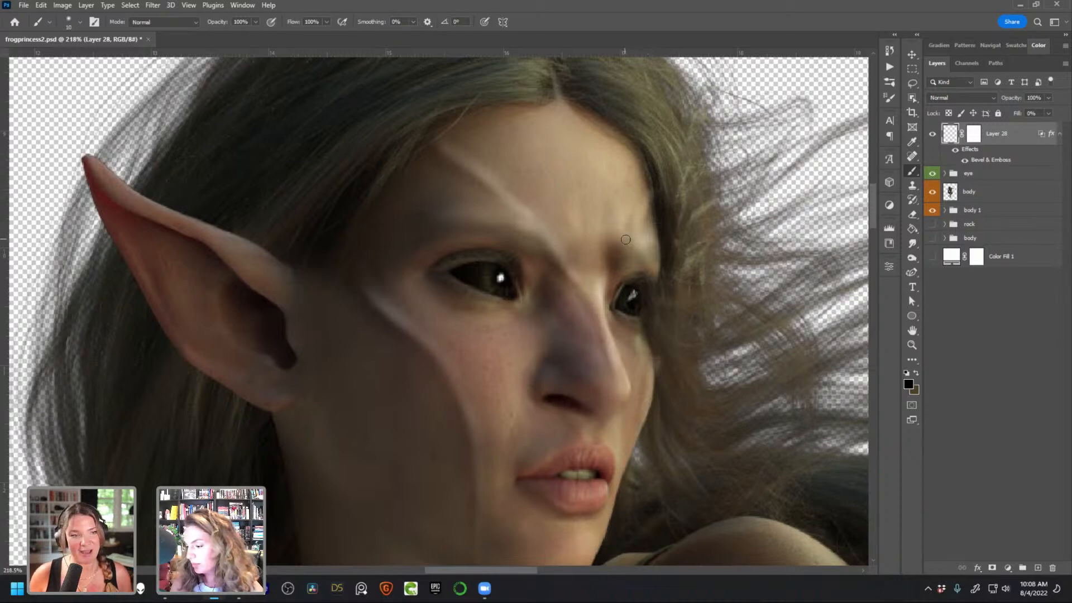
Build up the middle of the forehead ridge with a 15 px brush, finishing with a smaller one
key(bracketright)
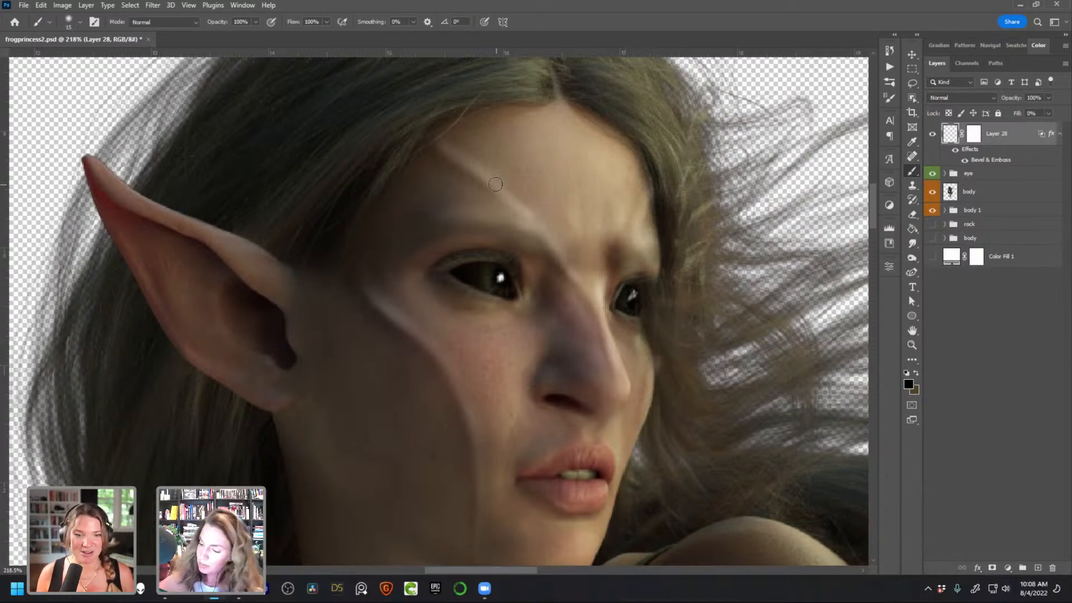
key(bracketleft)
key(bracketleft)
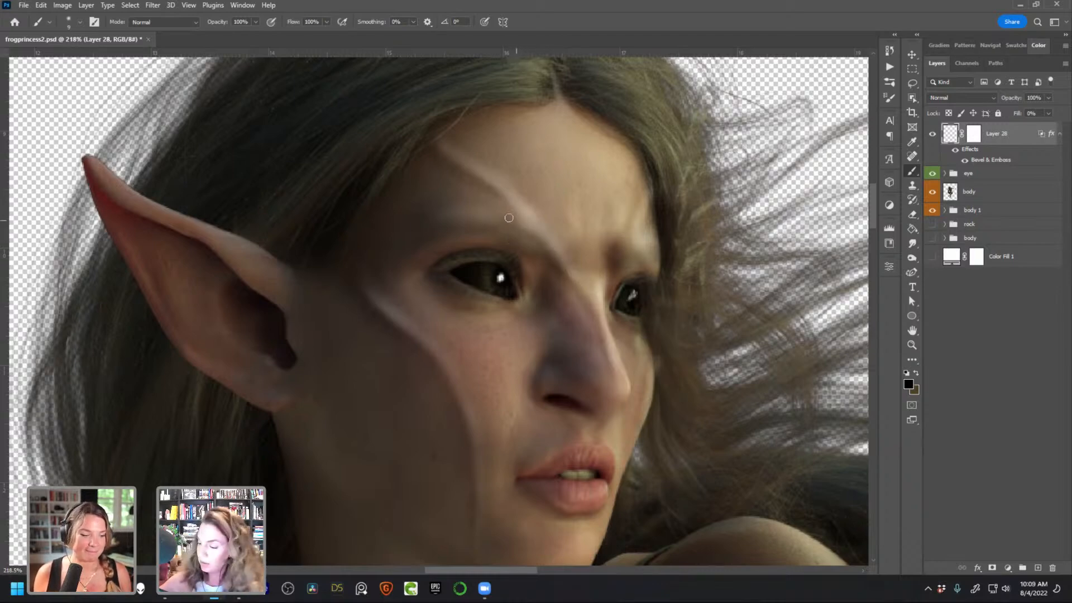
Soften the area between the forehead ridge and the inner brow with the eraser at 22% flow, at sizes from 15 to 25 px
key(e)
key(bracketleft)
key(bracketleft)
key(bracketleft)
key(bracketleft)
click(281, 22)
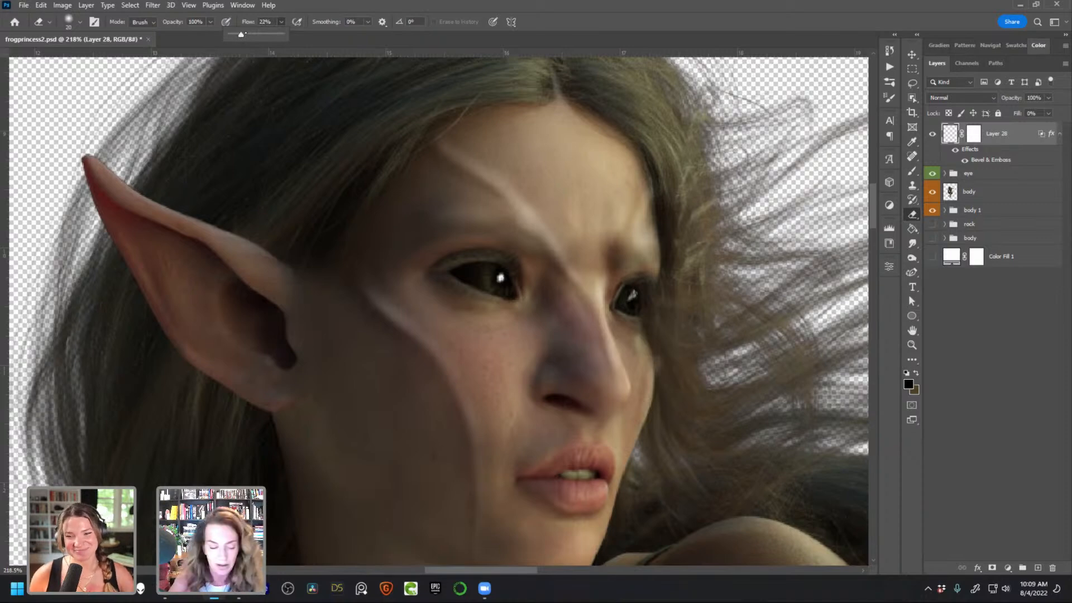
click(533, 240)
key(bracketleft)
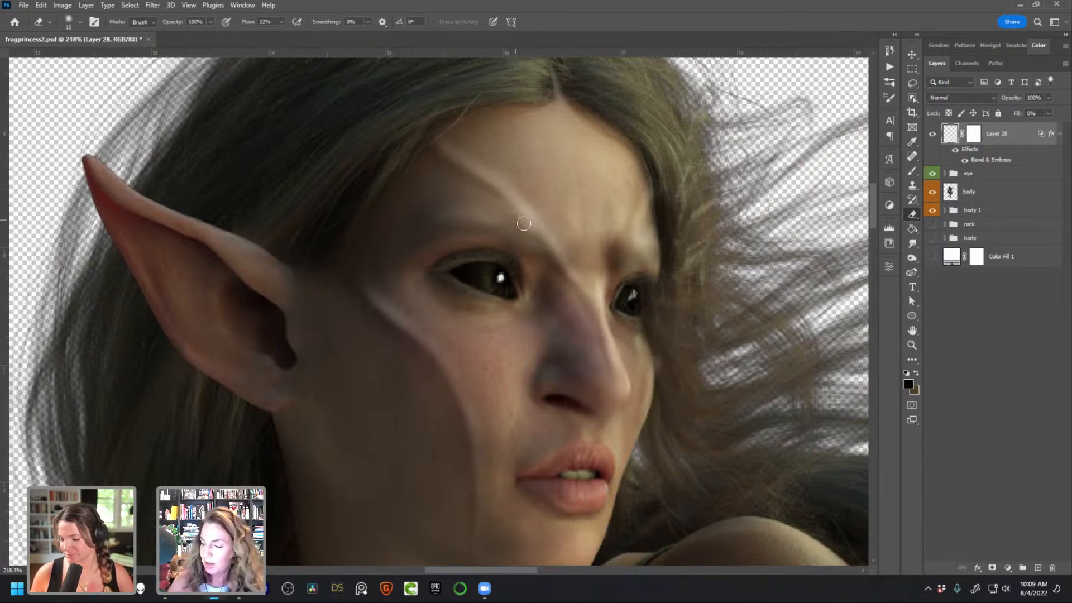
key(bracketright)
key(bracketright)
key(bracketright)
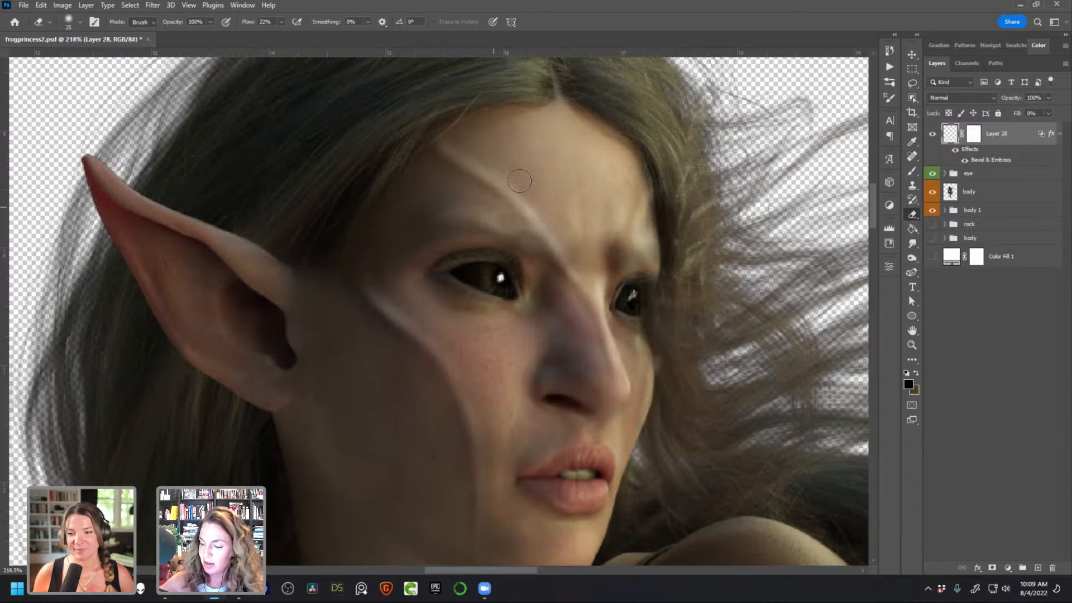
Sharpen the forehead ridge's edge above the inner brow with a 10 px brush
key(b)
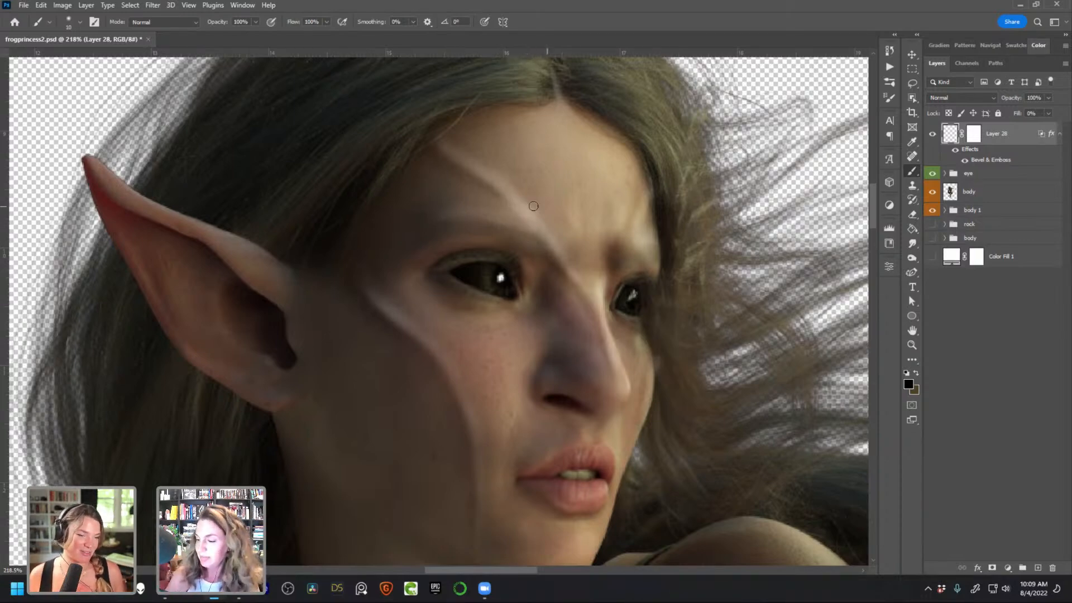
scroll(548, 207, down, 3)
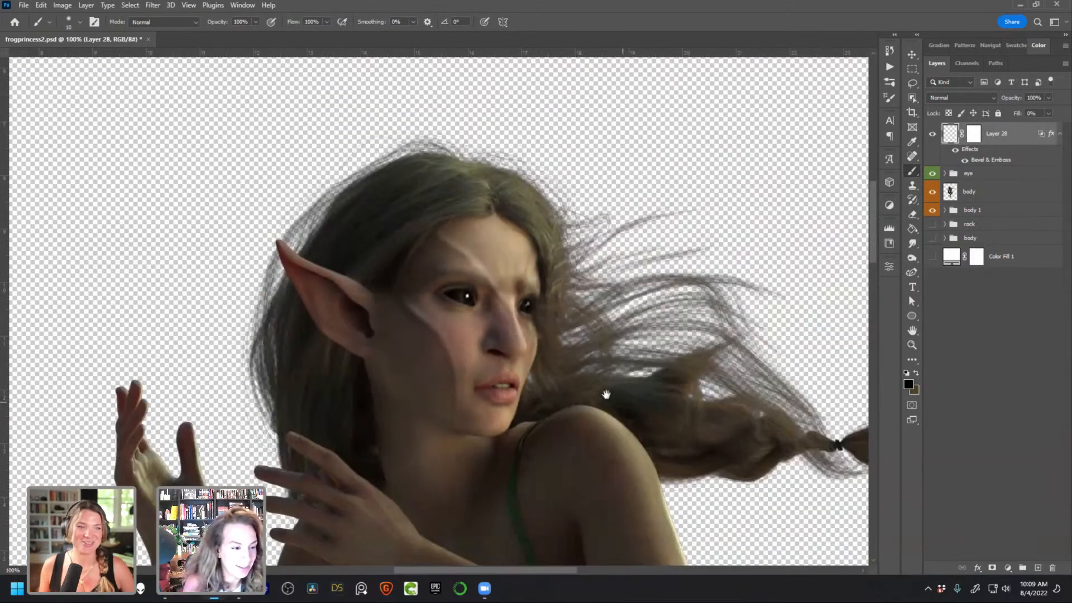
drag(573, 381, 632, 356)
scroll(515, 317, up, 2)
scroll(514, 317, down, 1)
scroll(515, 317, up, 1)
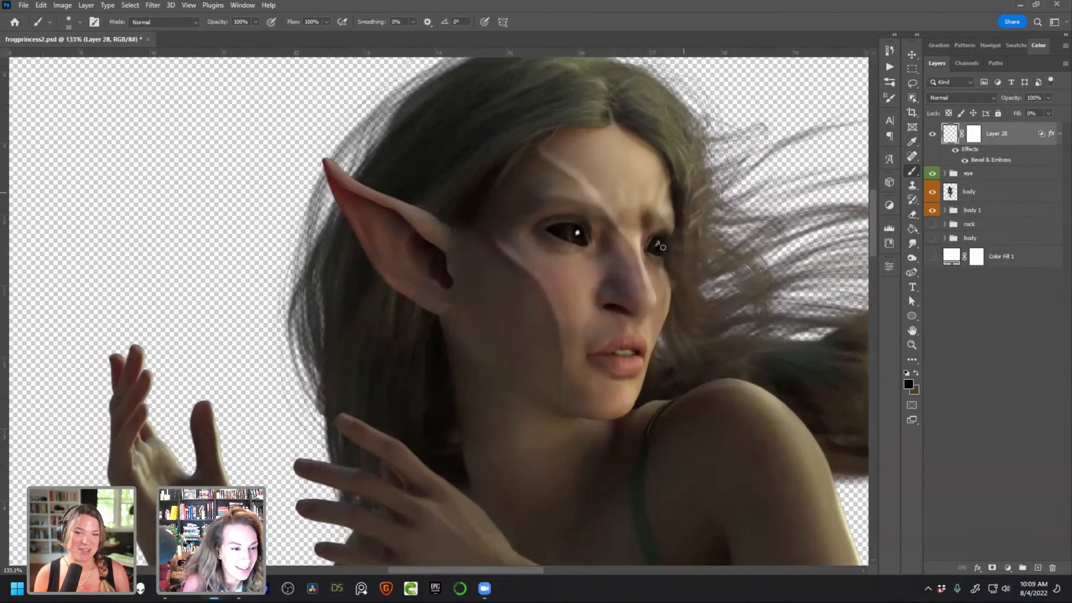
scroll(650, 280, up, 1)
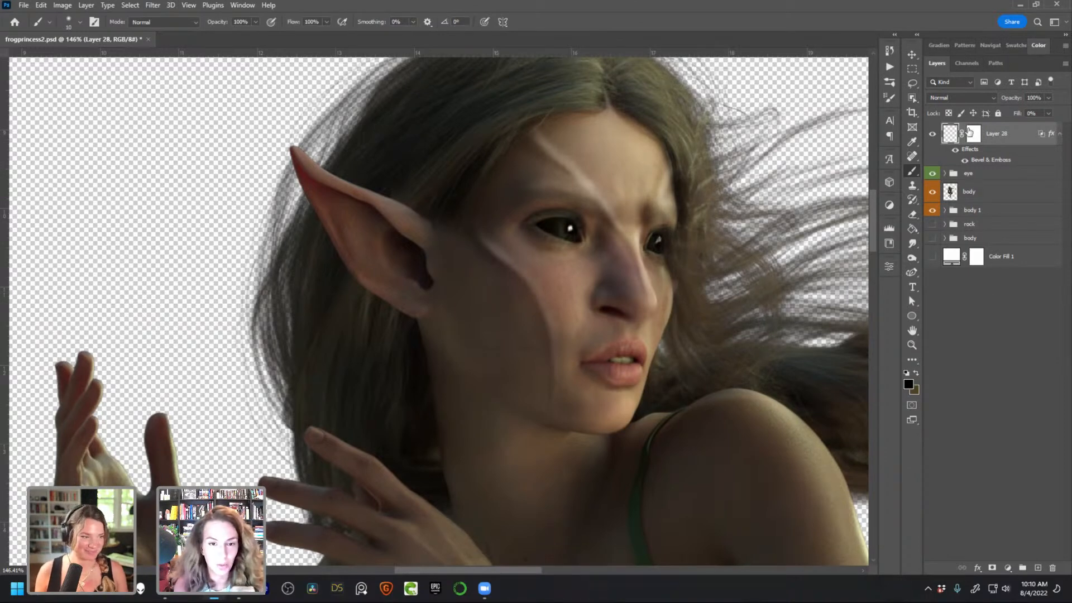
Compare the face with and without Bevel & Emboss, and set its highlight opacity to 68% and shadow opacity to 42%
click(965, 160)
click(966, 161)
double_click(988, 161)
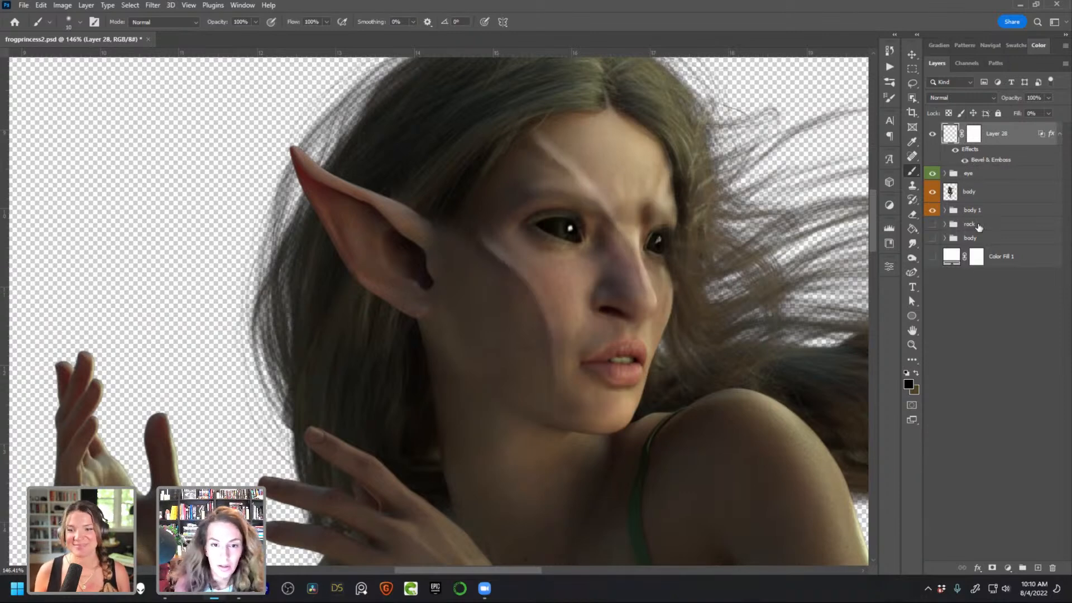
drag(866, 424, 862, 427)
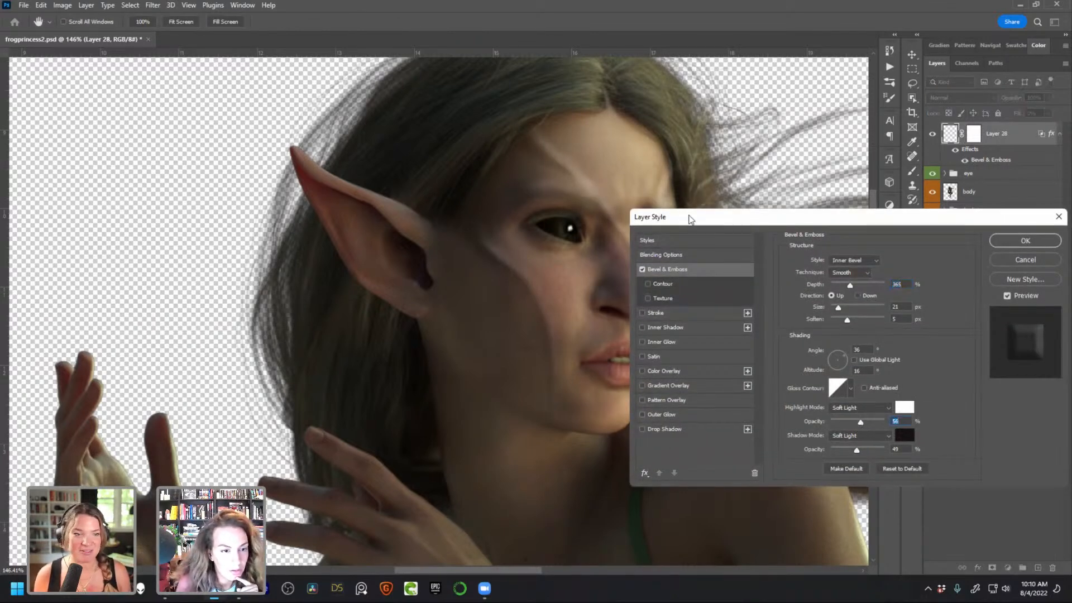
drag(698, 217, 759, 164)
mouse_move(911, 397)
mouse_down()
mouse_move(924, 371)
mouse_move(911, 372)
mouse_move(929, 373)
mouse_up()
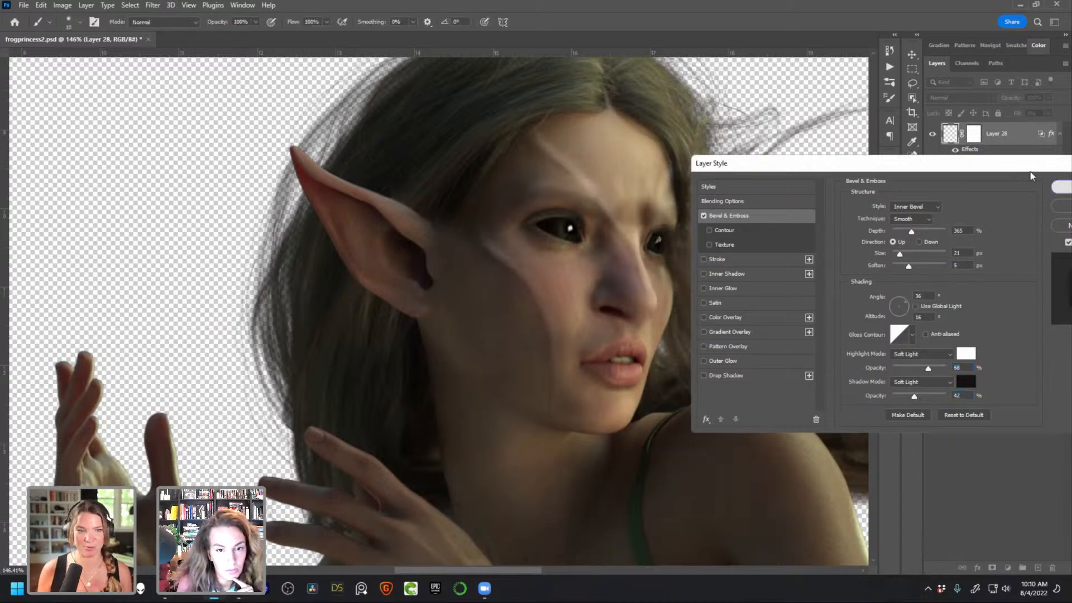
click(1057, 187)
right_click(976, 135)
click(980, 140)
right_click(977, 137)
click(983, 144)
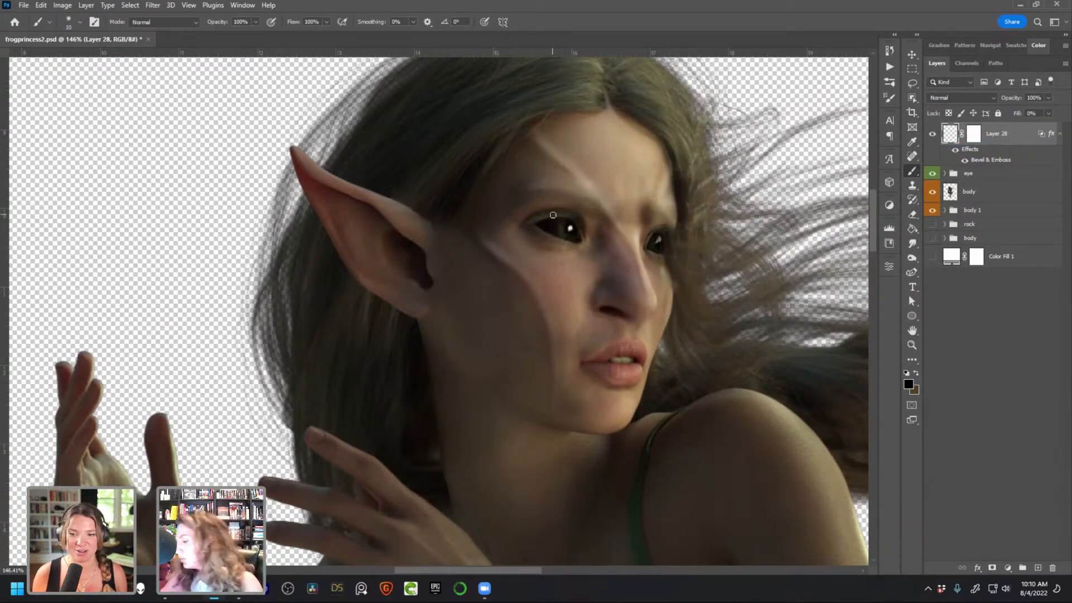
Strengthen the outer part of the brow ridge above the near eye with a 20 px brush
key(bracketright)
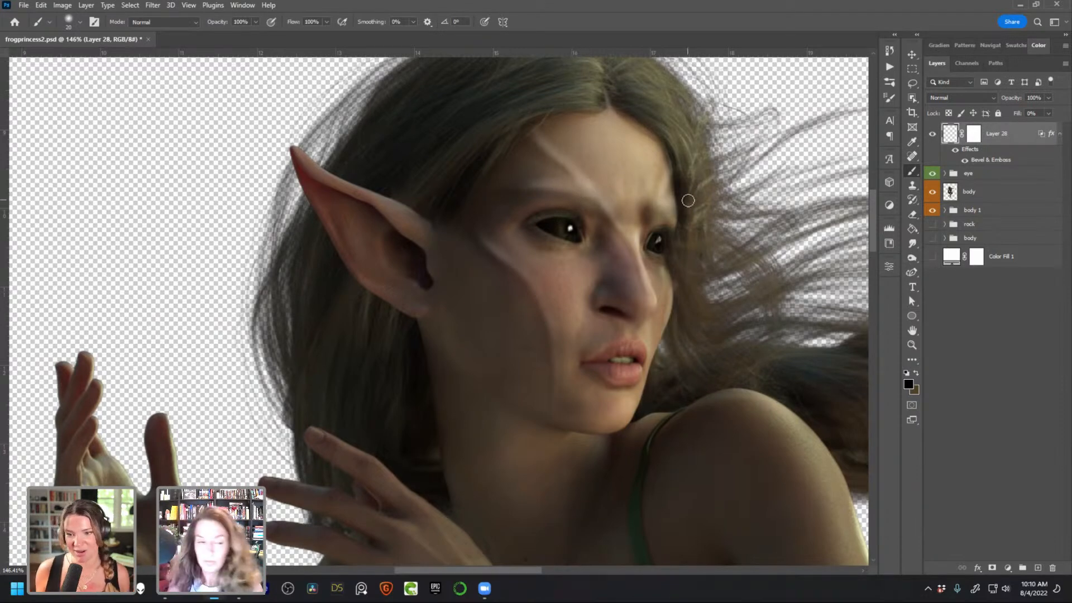
drag(636, 372, 574, 391)
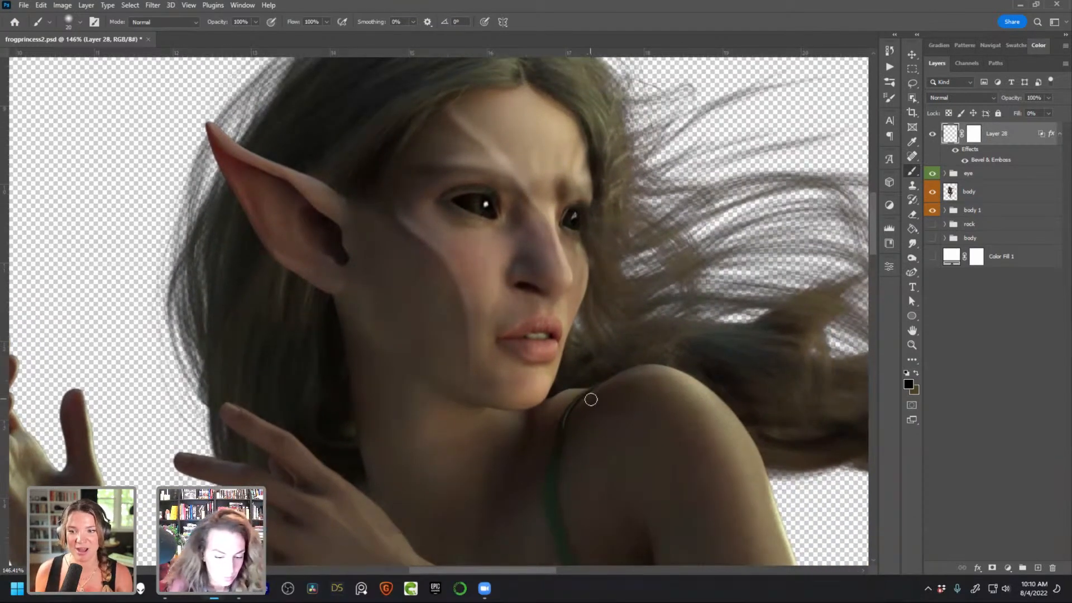
scroll(483, 293, up, 1)
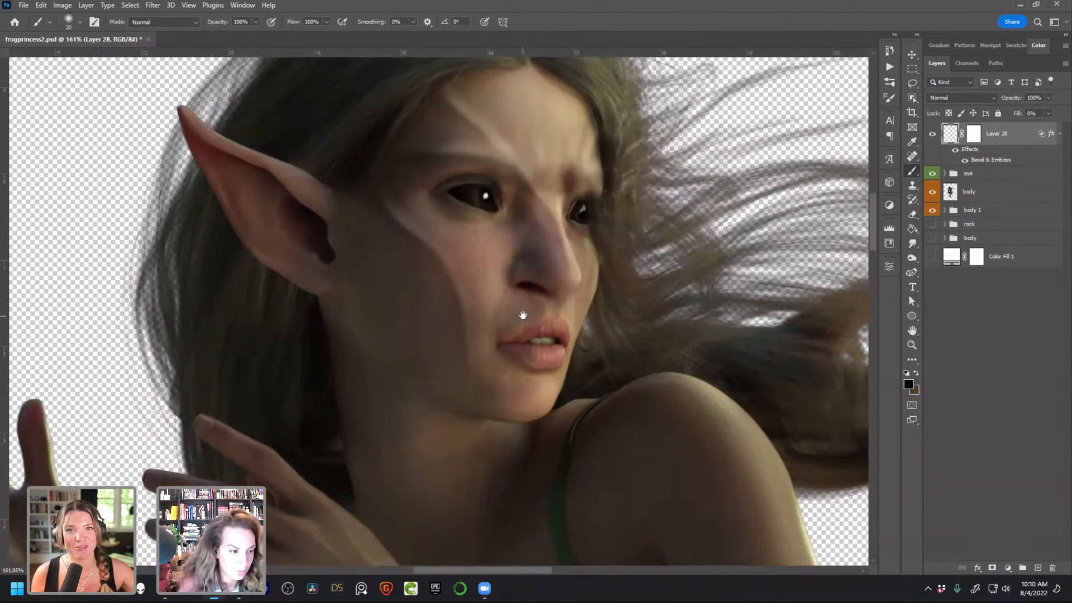
drag(523, 317, 548, 359)
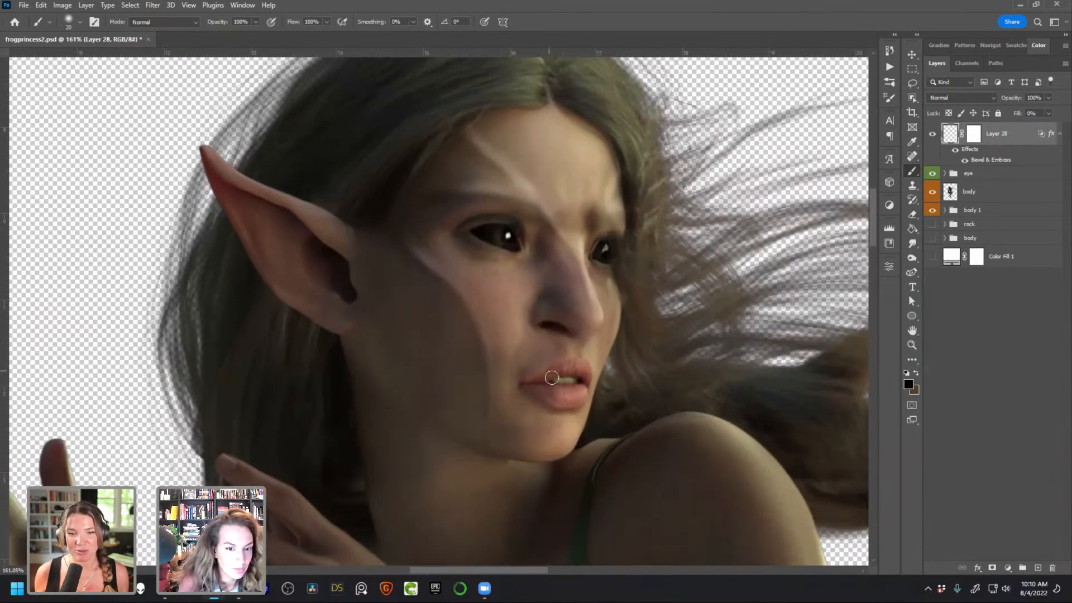
scroll(568, 398, down, 1)
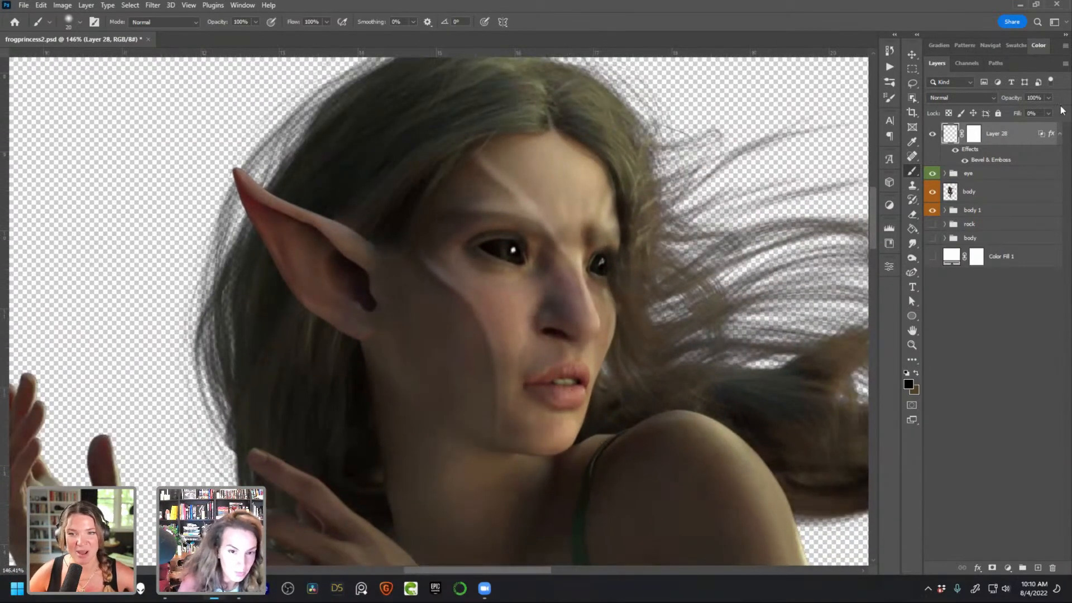
Set the Bevel & Emboss depth of the ridge layer to 428%, keeping the settings dialog clear of the face
double_click(980, 161)
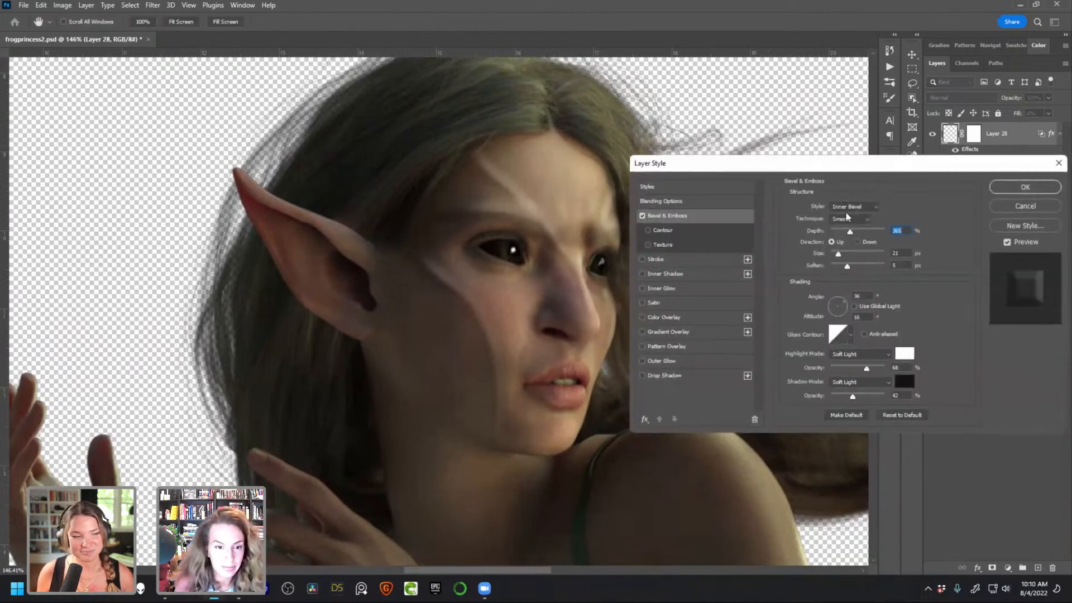
drag(853, 234, 842, 264)
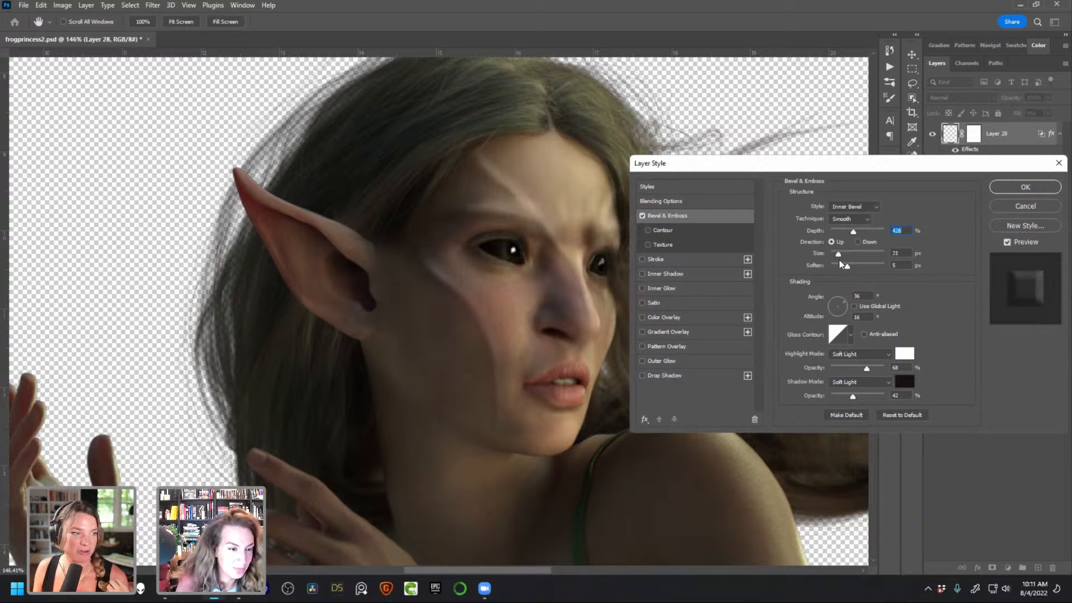
drag(847, 267, 849, 273)
drag(868, 167, 865, 199)
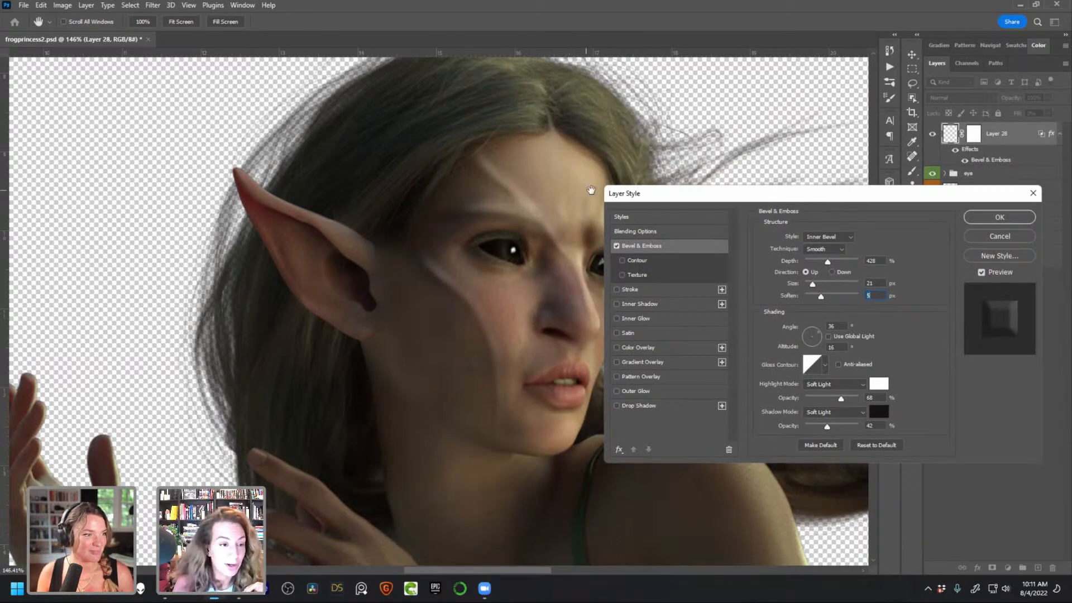
drag(715, 199, 730, 161)
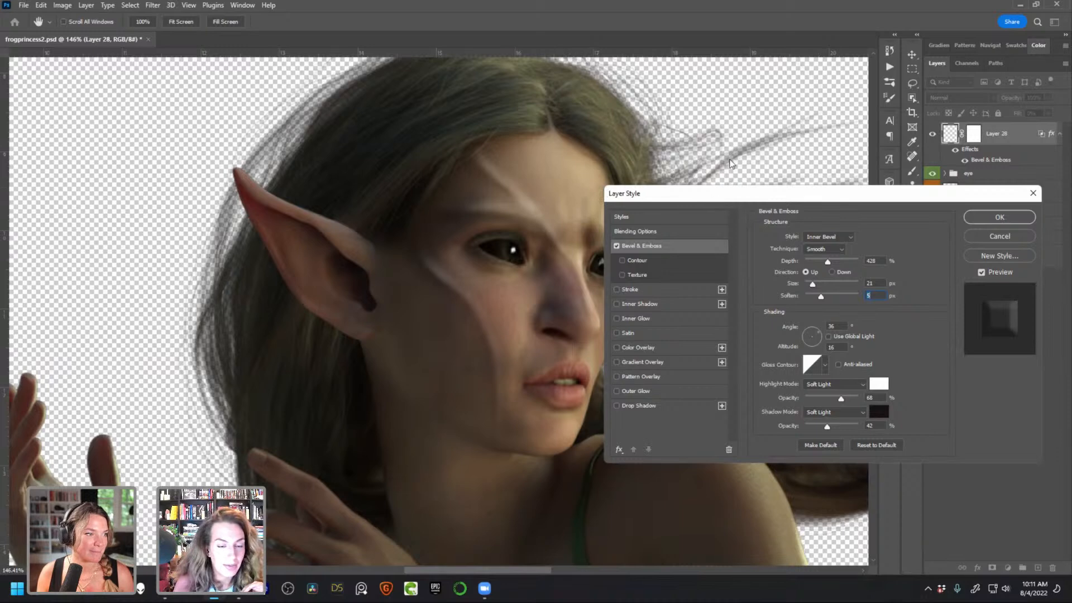
drag(859, 164, 852, 183)
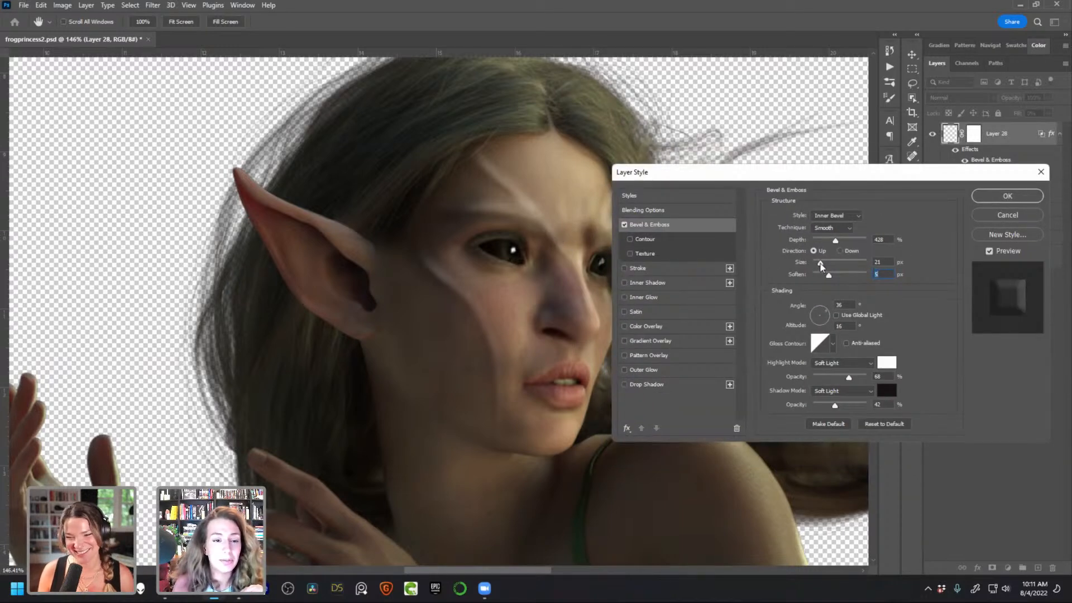
Reduce the Bevel & Emboss size to slightly under 16 px and apply the layer style
drag(821, 265, 820, 268)
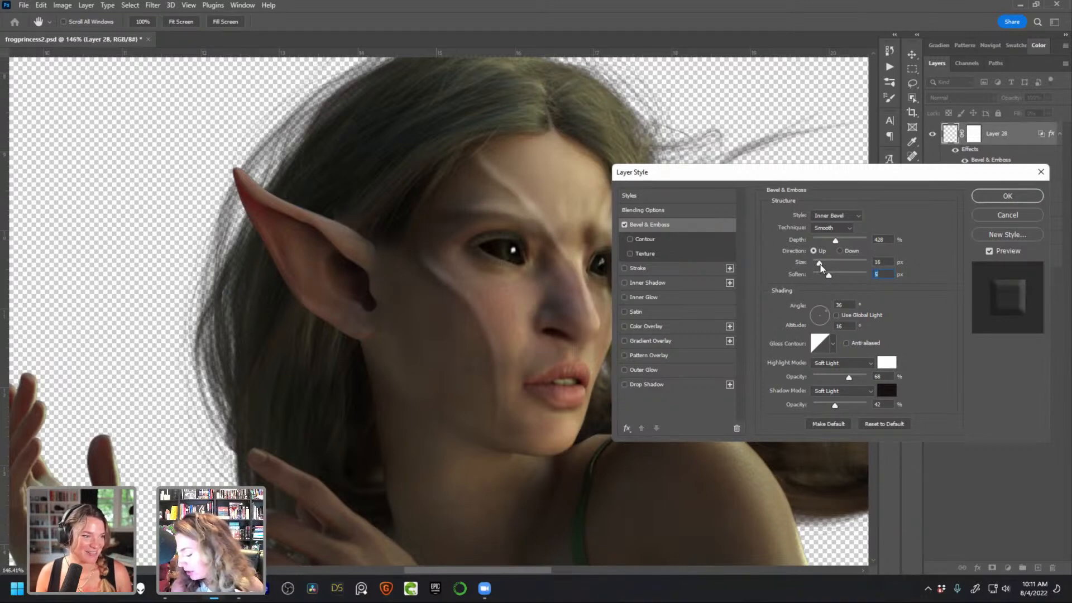
key(shift+Tab)
key(Down)
key(Down)
key(Down)
click(997, 199)
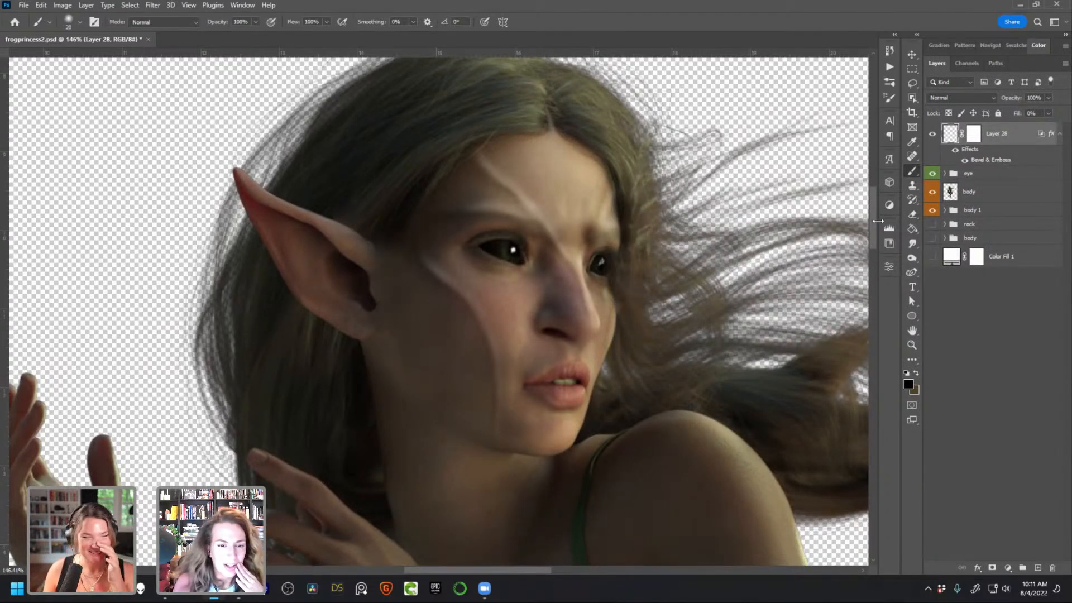
Compare the face with and without the ridge layer at different magnifications
scroll(872, 224, down, 3)
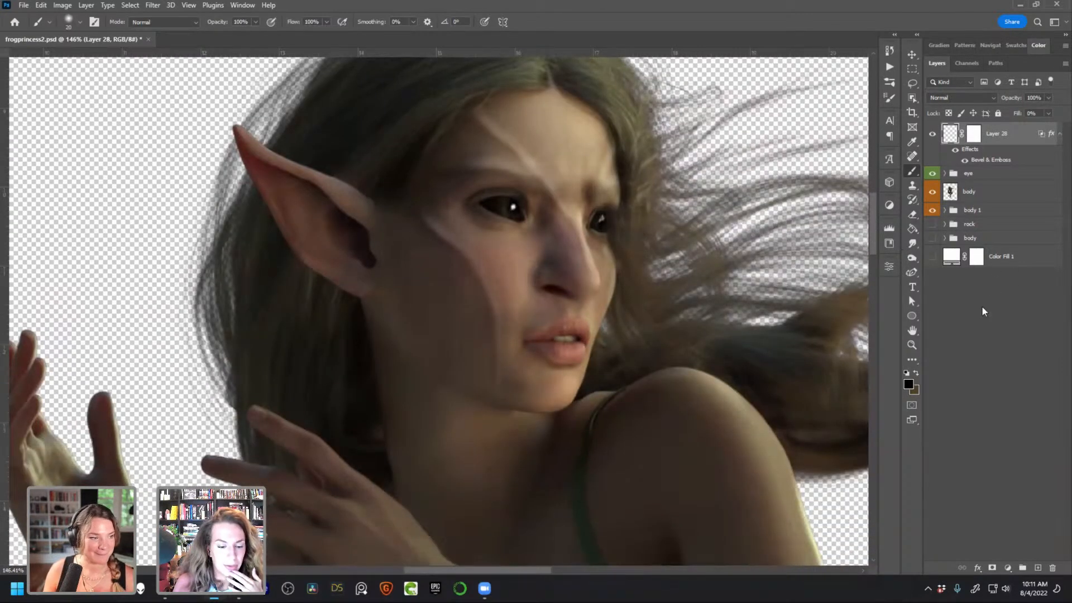
mouse_move(871, 240)
mouse_down()
mouse_move(873, 226)
mouse_move(871, 236)
mouse_up()
click(933, 134)
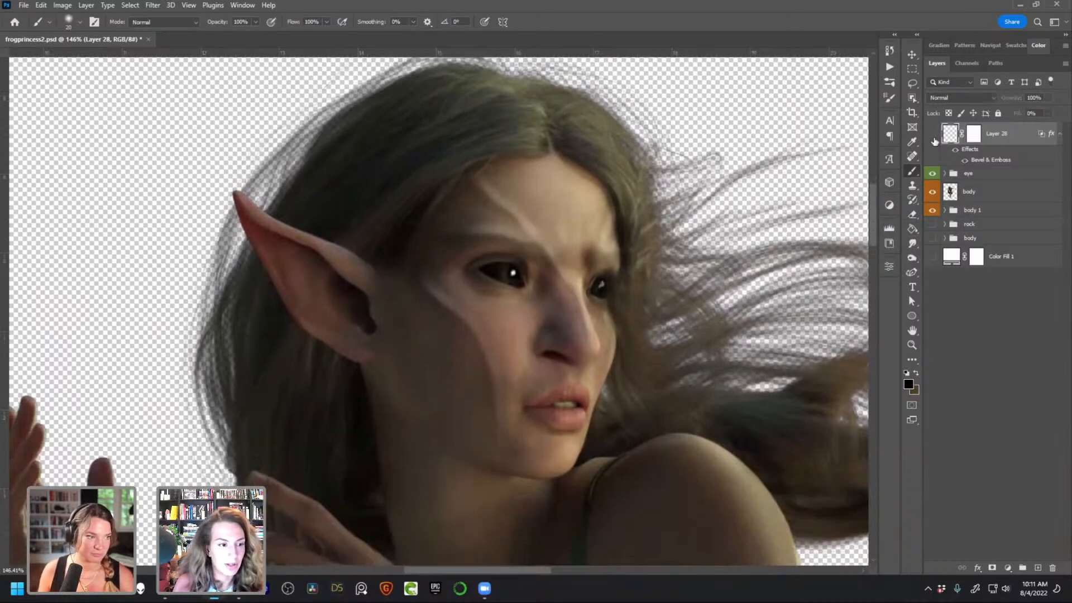
click(932, 134)
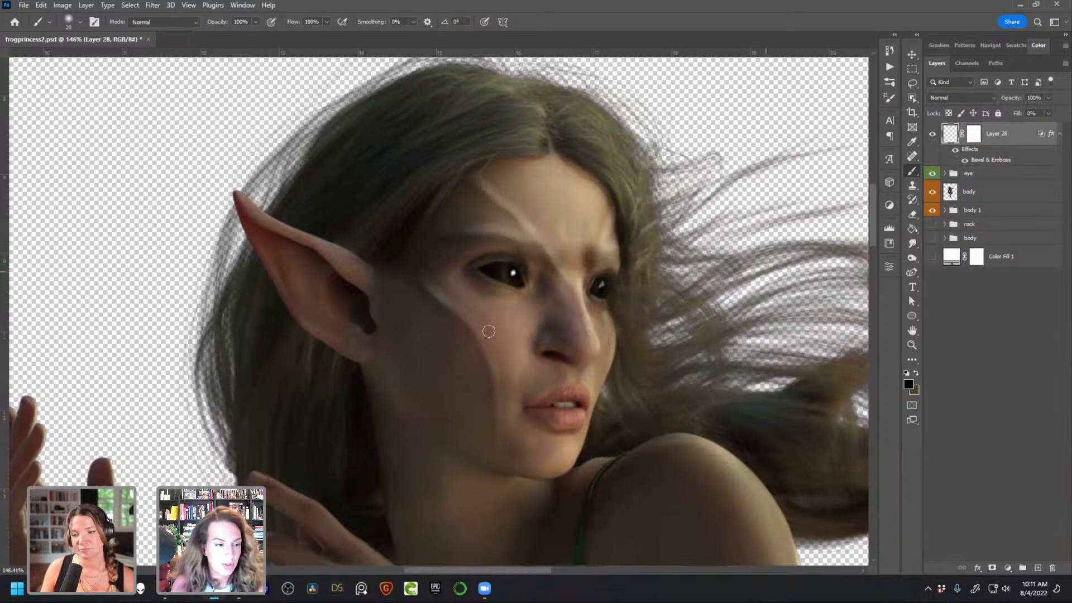
scroll(502, 363, down, 1)
drag(537, 416, 571, 319)
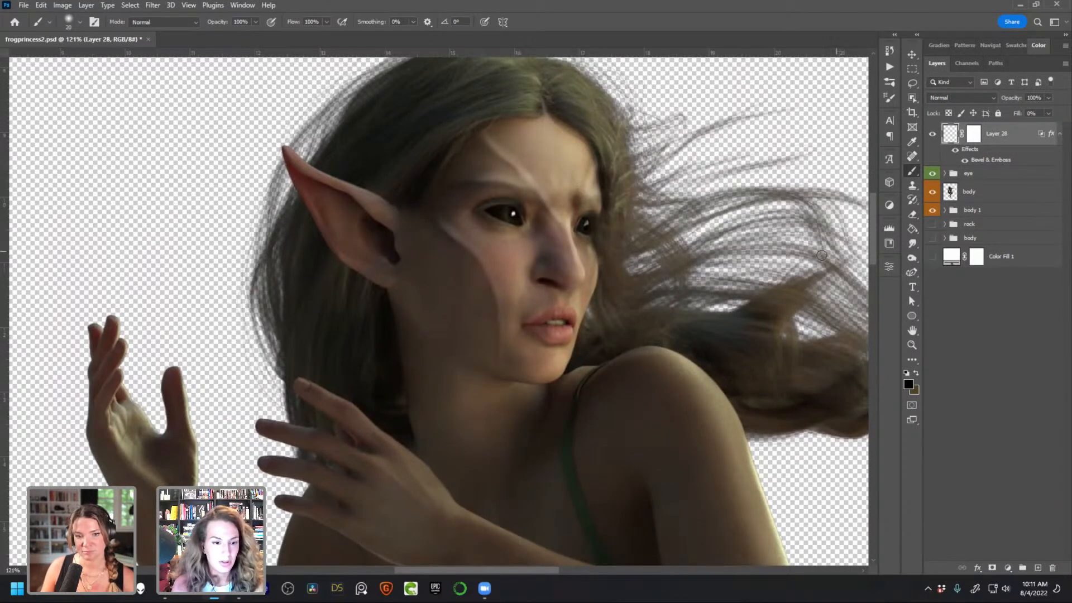
drag(870, 228, 869, 226)
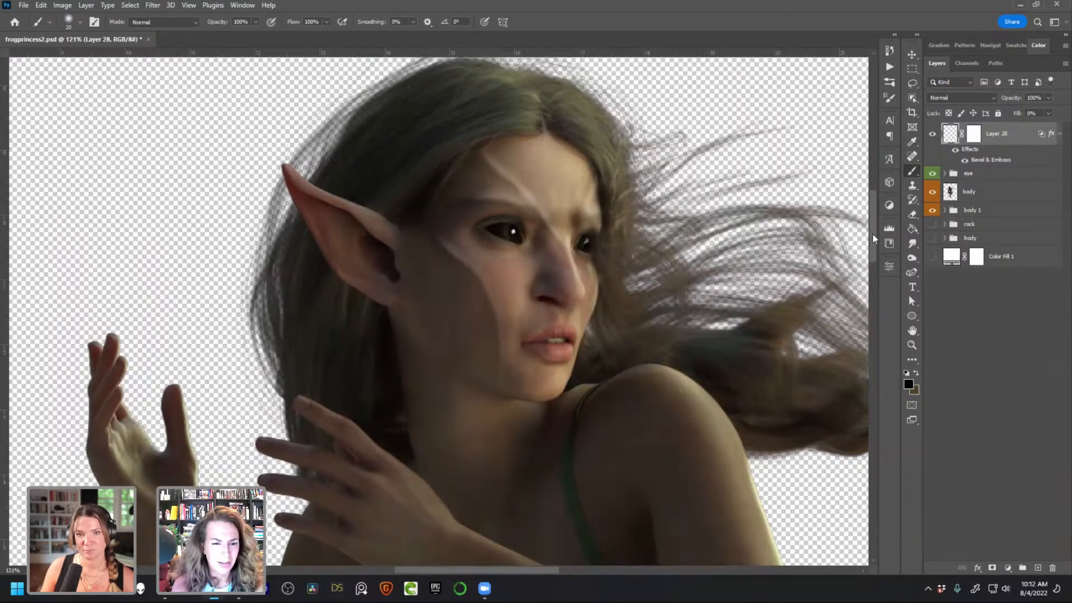
click(932, 134)
click(932, 134)
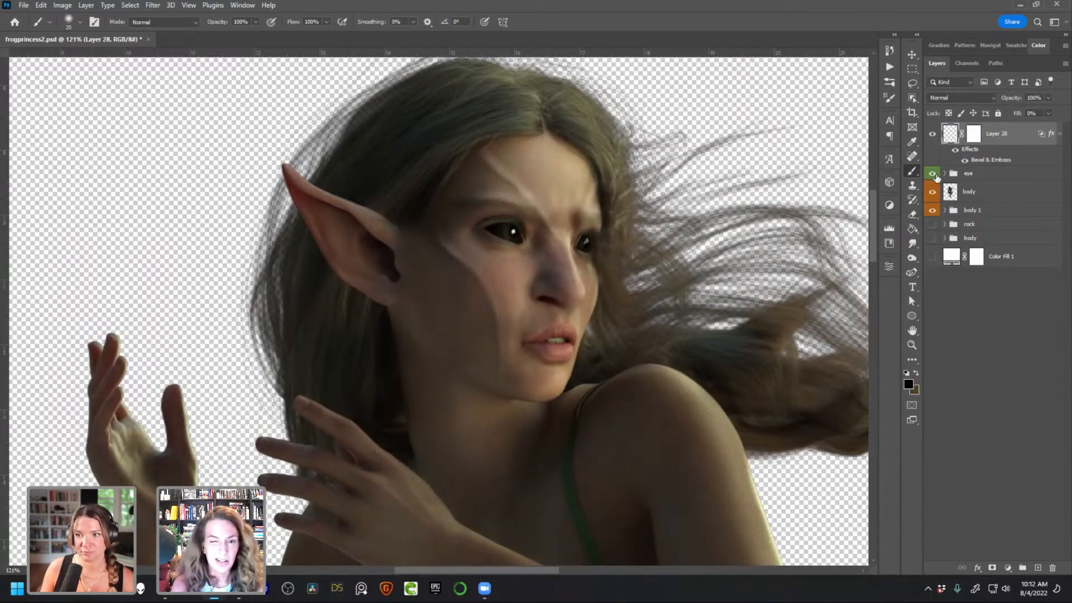
scroll(875, 206, down, 1)
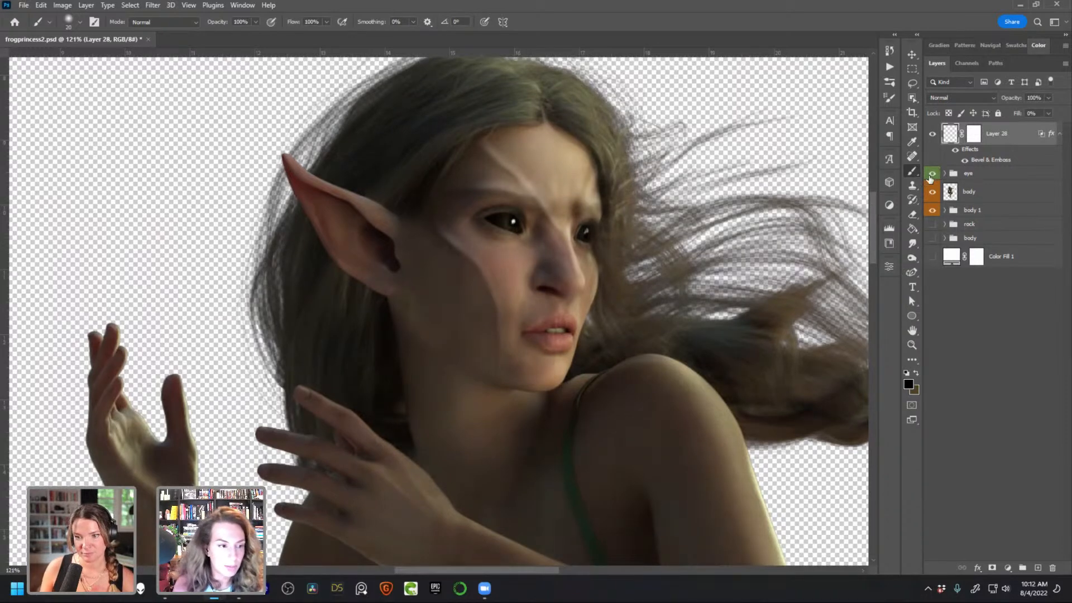
click(933, 134)
click(932, 135)
click(932, 135)
click(933, 135)
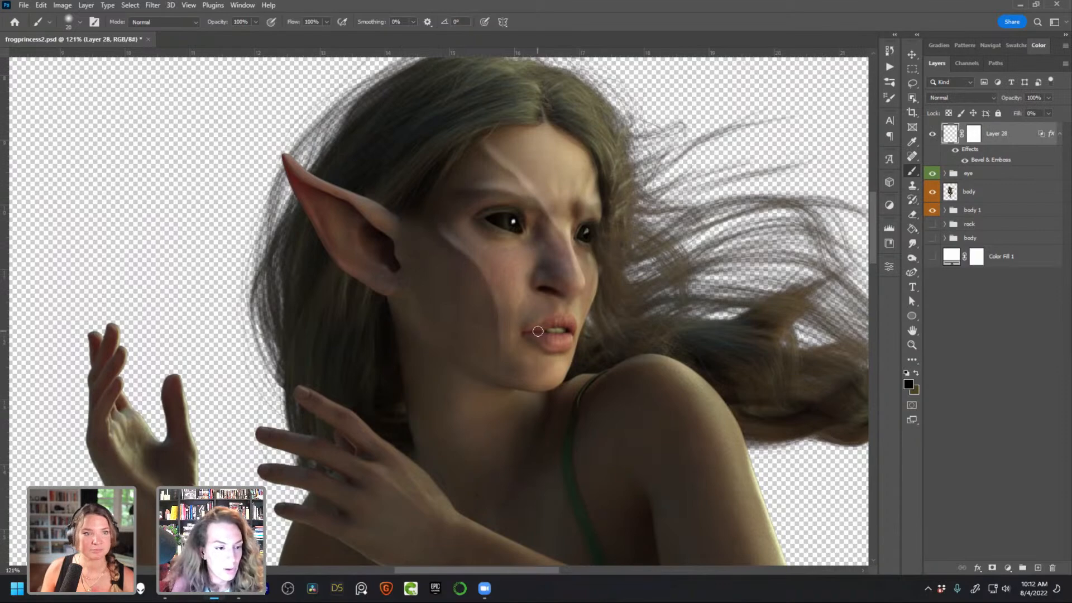
Examine how the facial ridges read on the whole upper figure and up close
drag(605, 347, 594, 290)
scroll(613, 389, down, 6)
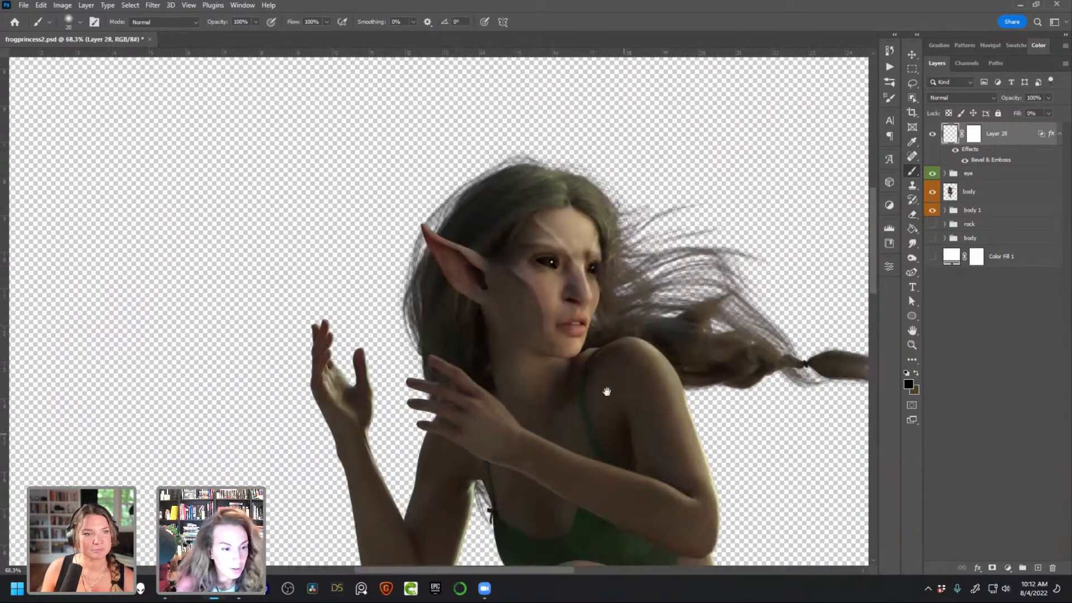
scroll(624, 437, up, 2)
scroll(520, 224, up, 1)
scroll(531, 249, up, 5)
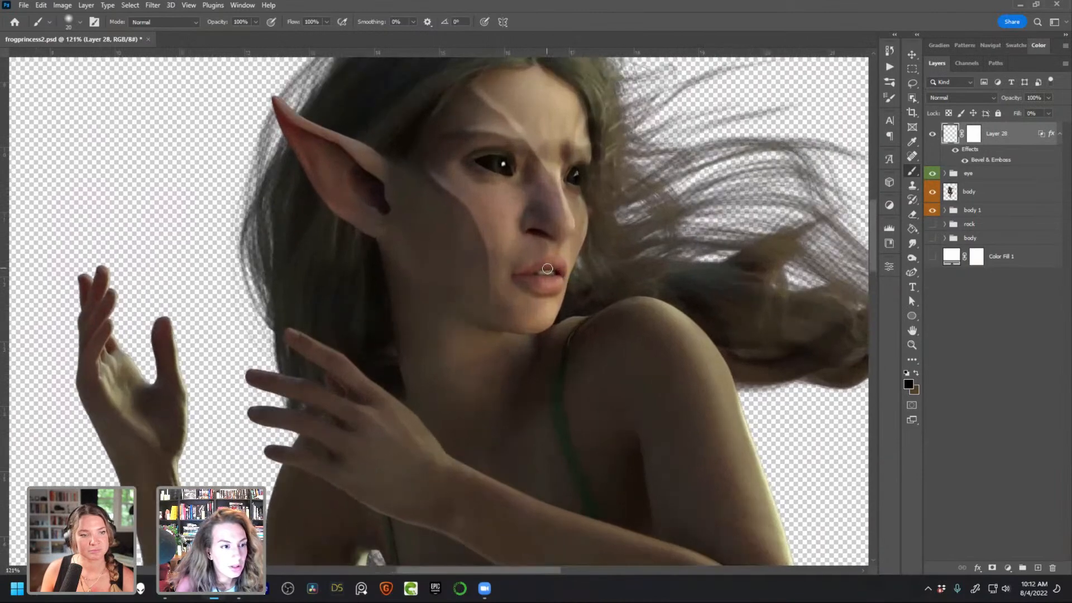
drag(547, 269, 565, 283)
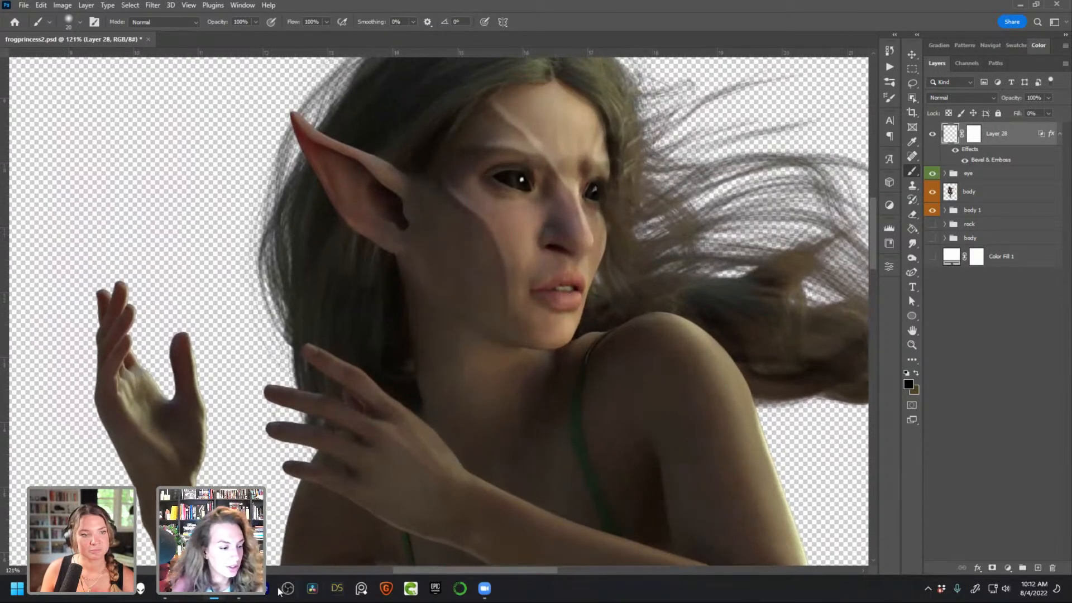
Switch to Adobe Bridge, look through the frog photos in the Day 2 folder and open AdobeStock_33131941.jpeg
click(241, 595)
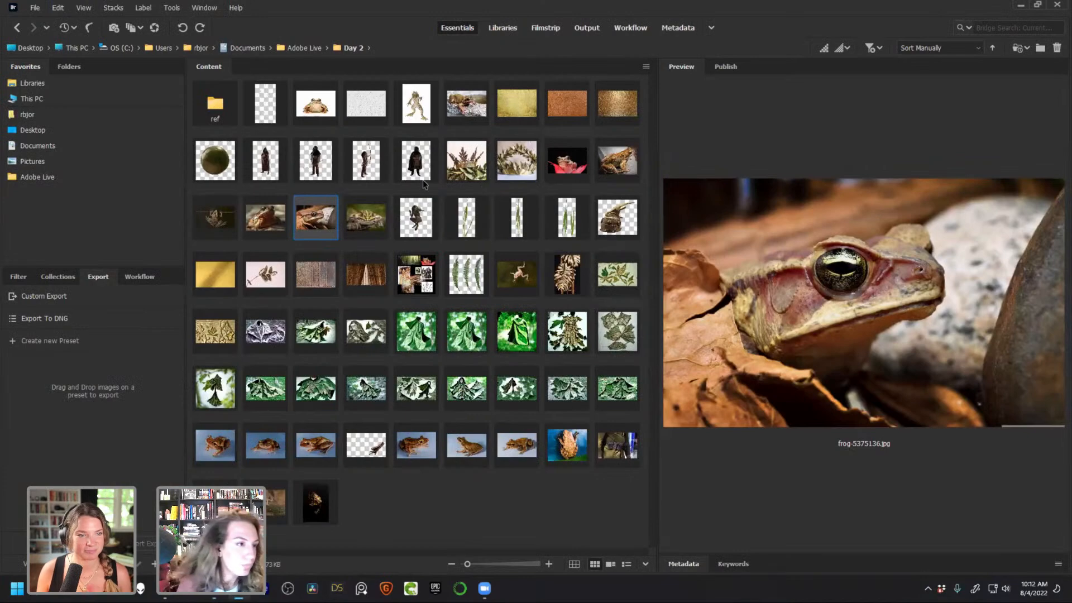
click(469, 110)
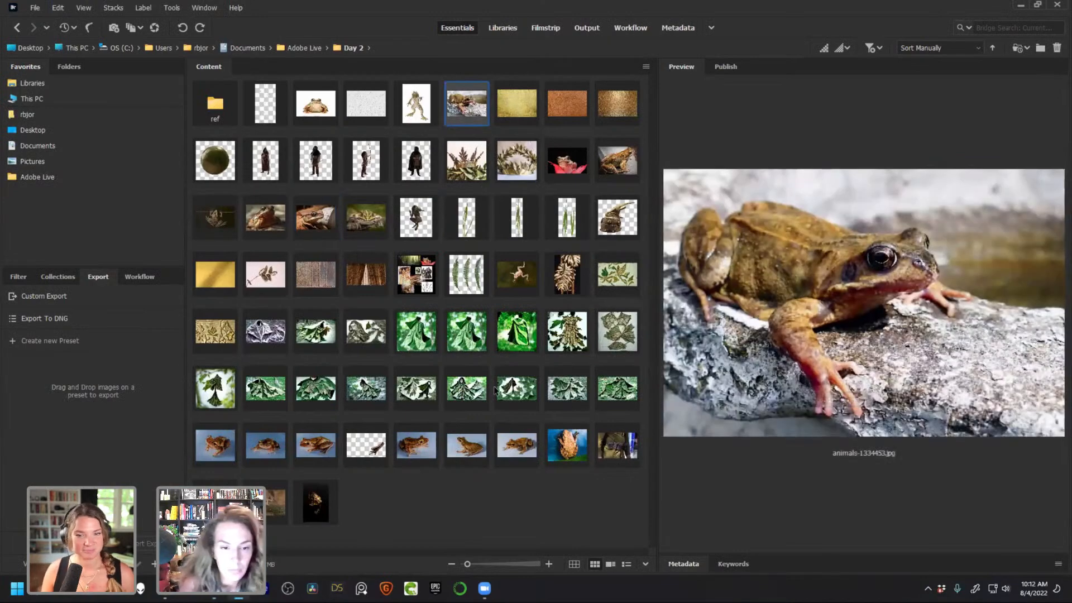
click(467, 452)
click(510, 455)
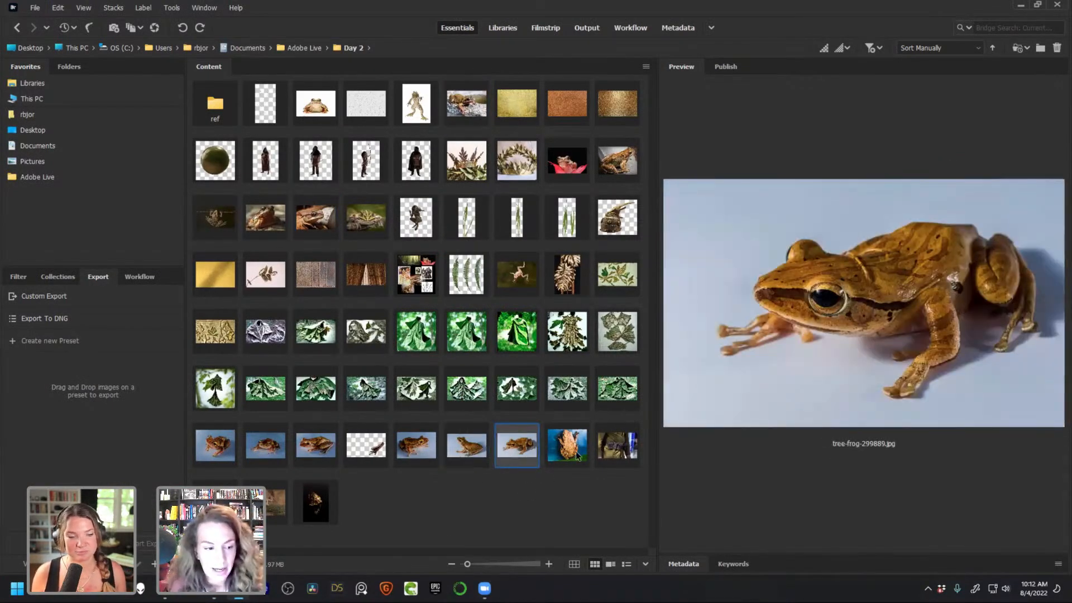
click(578, 456)
click(300, 450)
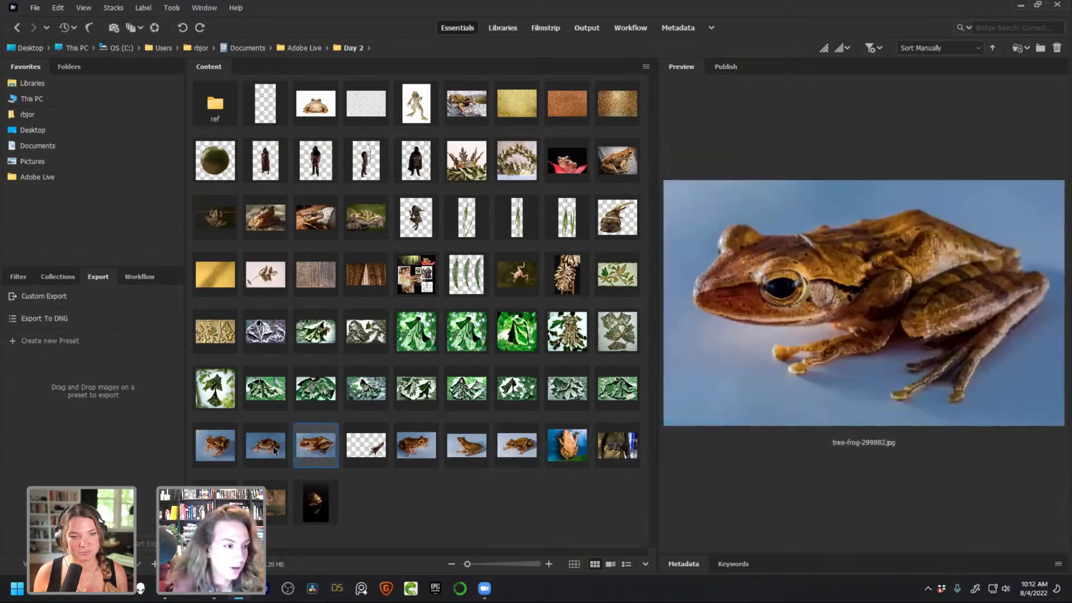
click(260, 447)
click(208, 450)
click(247, 453)
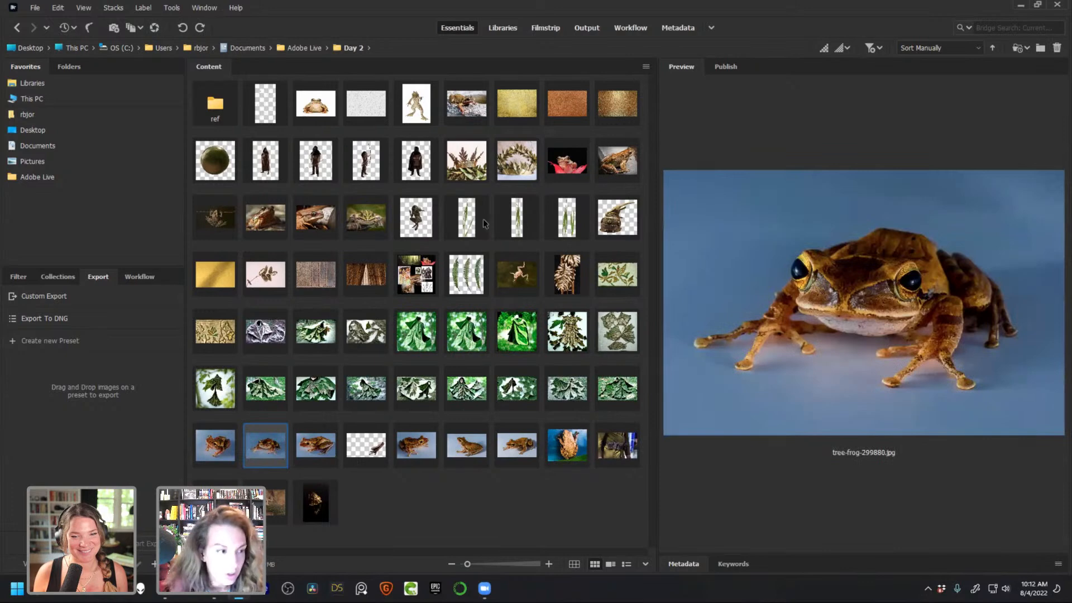
click(270, 222)
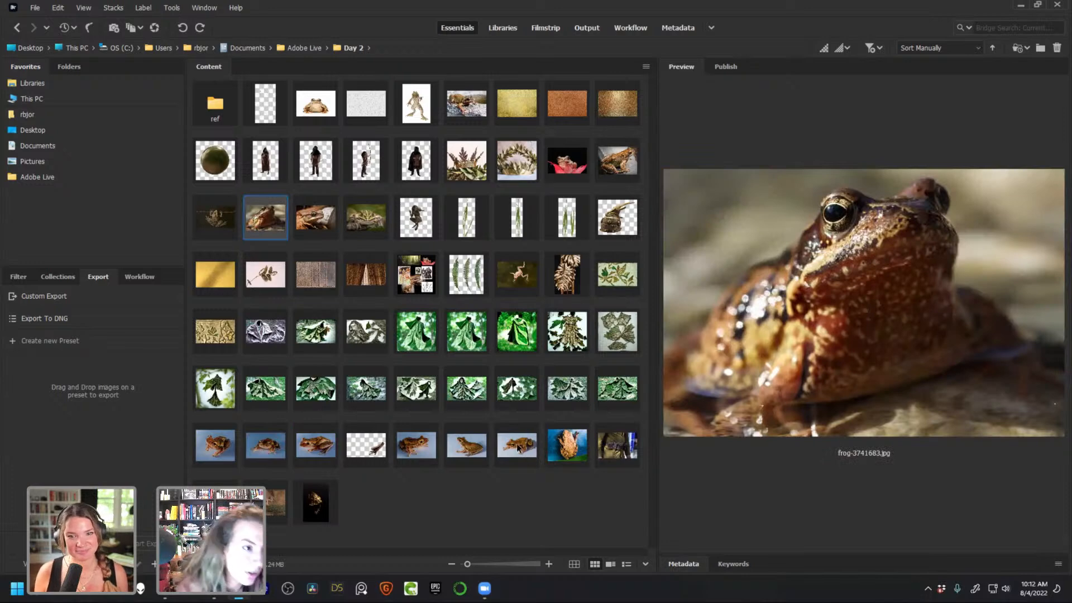
click(571, 171)
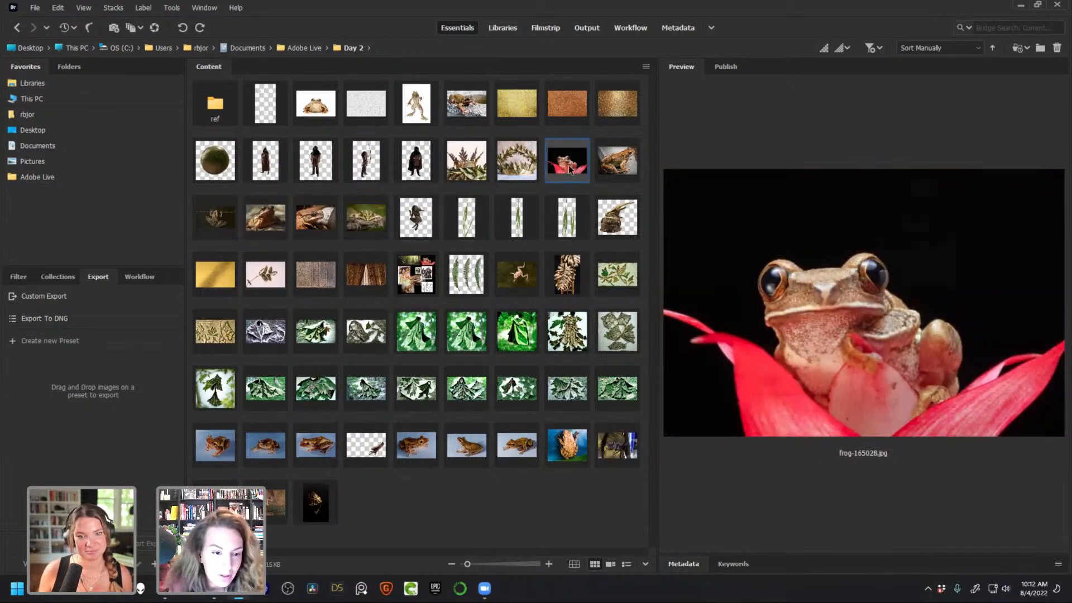
click(325, 109)
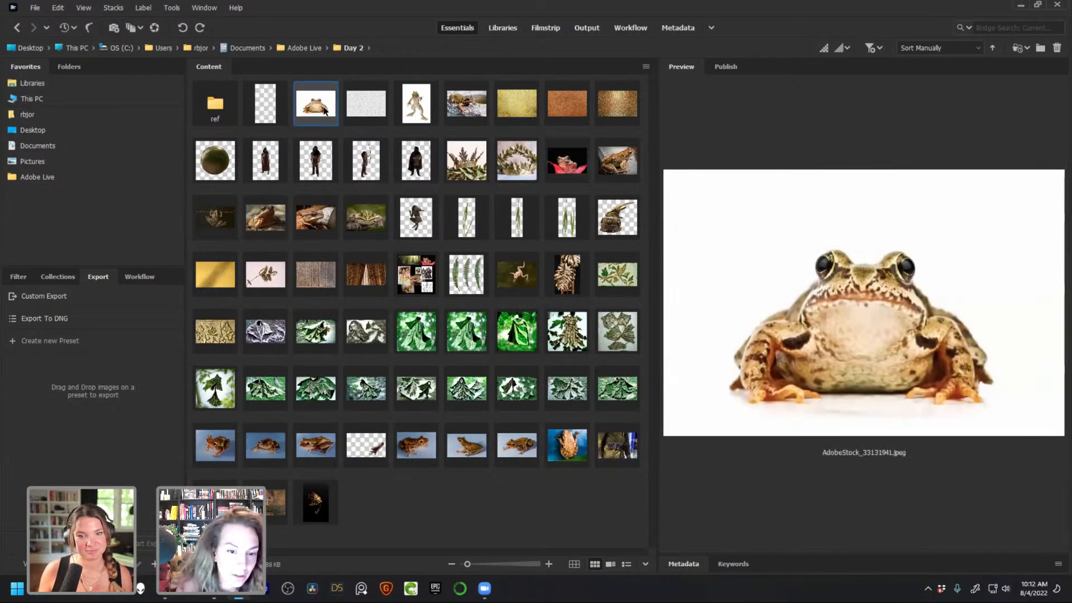
double_click(324, 109)
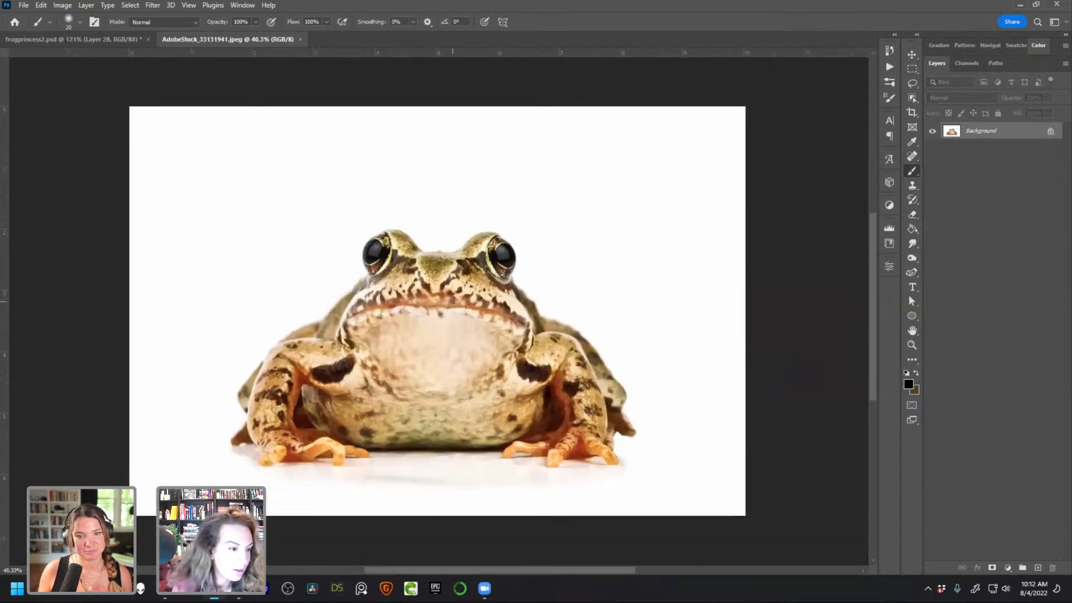
Outline the frog's face from the brow down to the throat with the Lasso tool and copy it
scroll(452, 301, up, 2)
drag(454, 327, 599, 327)
click(910, 84)
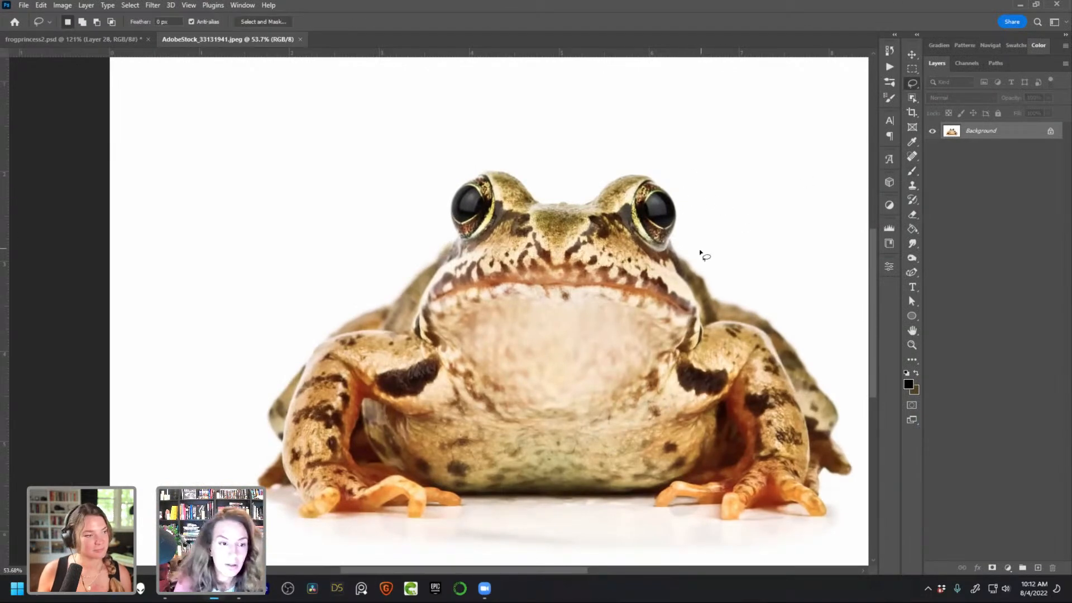
mouse_move(676, 246)
mouse_down()
mouse_move(643, 223)
mouse_move(623, 186)
mouse_move(579, 203)
mouse_up()
click(698, 229)
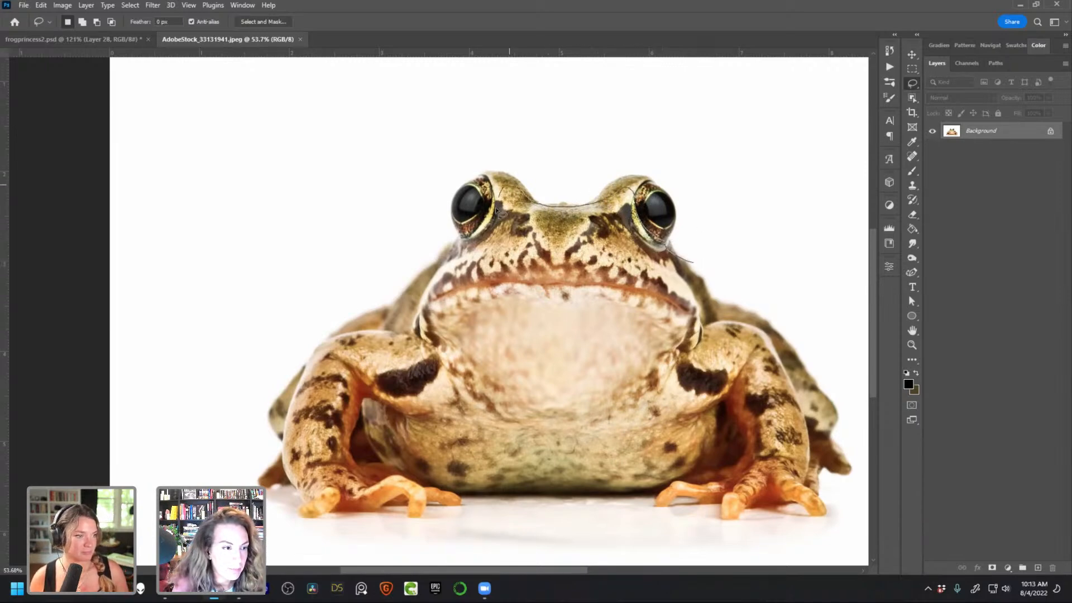
mouse_move(429, 361)
mouse_down()
mouse_move(543, 389)
mouse_move(651, 382)
mouse_up()
drag(688, 260, 691, 261)
click(710, 338)
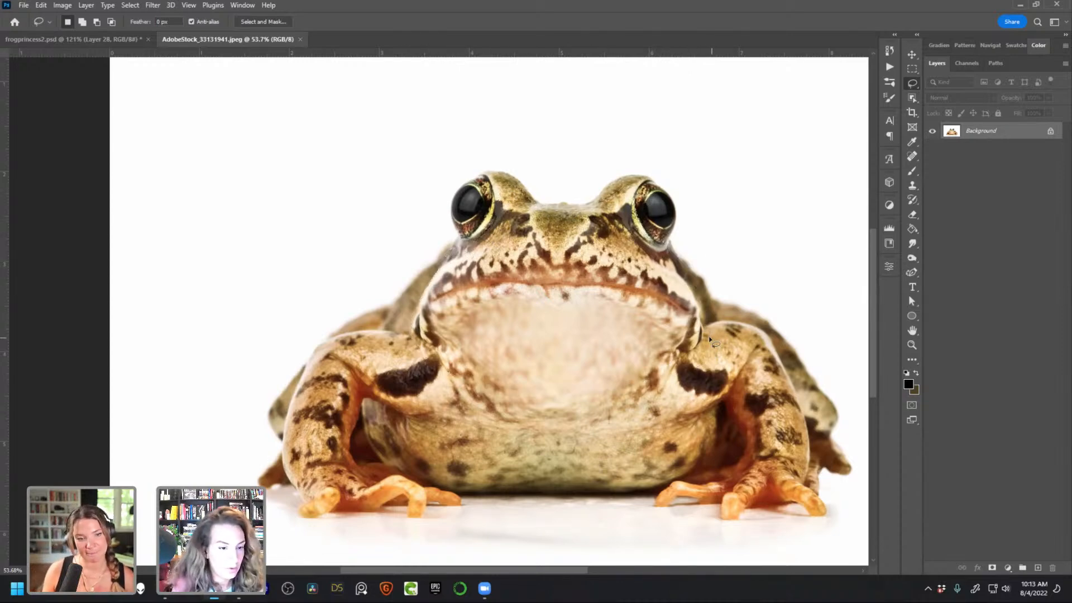
Return to frogprincess2.psd and rename the bevelled layer as "ridges"
click(65, 40)
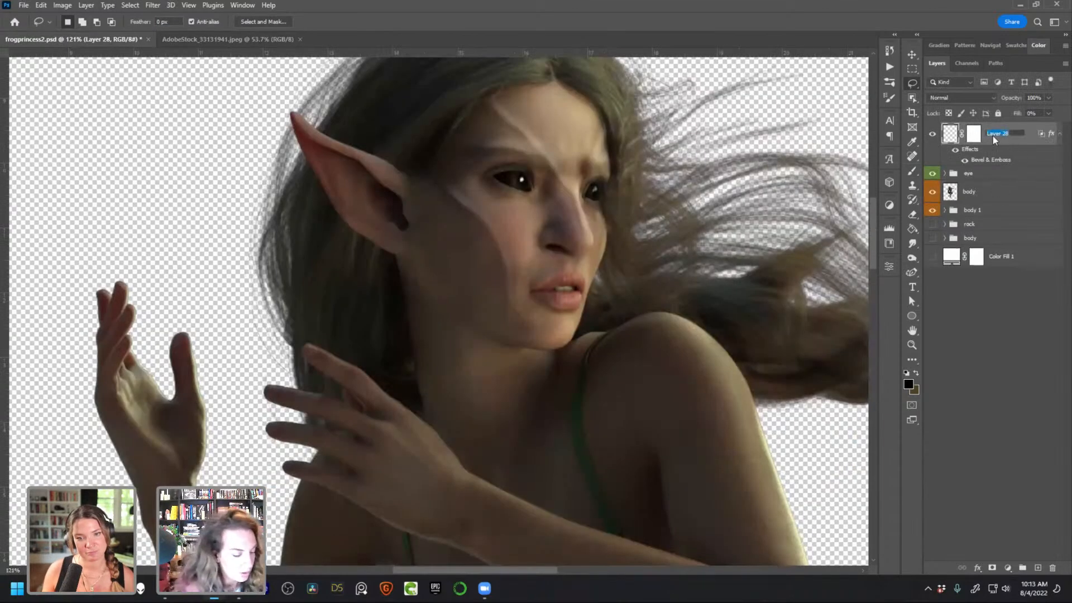
text(ridges)
key(Return)
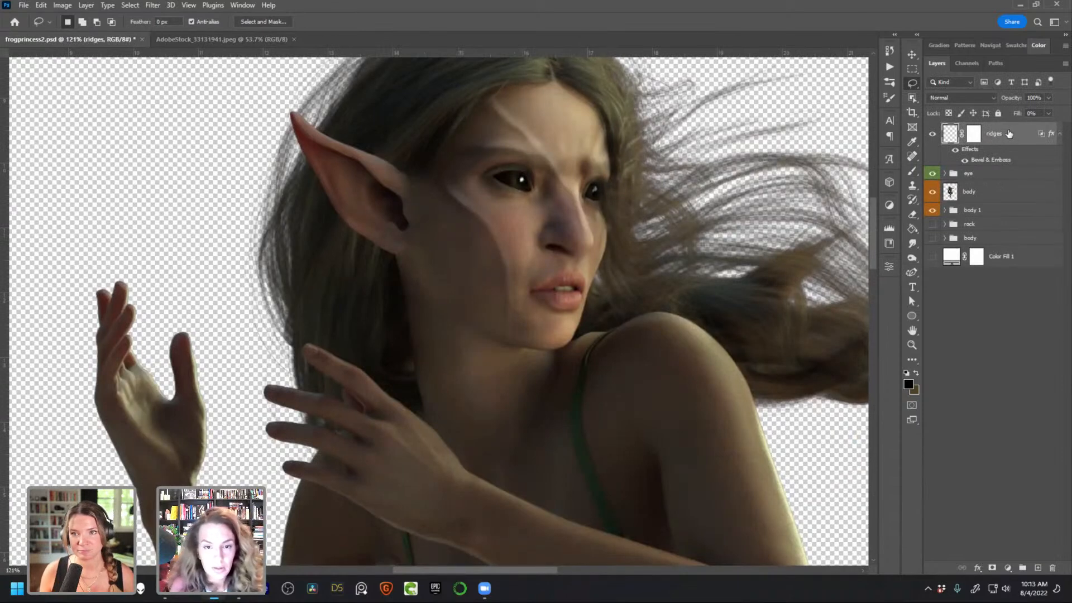
Paste the frog face above the ridges layer and convert it to a smart object
key(ctrl+v)
drag(517, 275, 529, 214)
key(v)
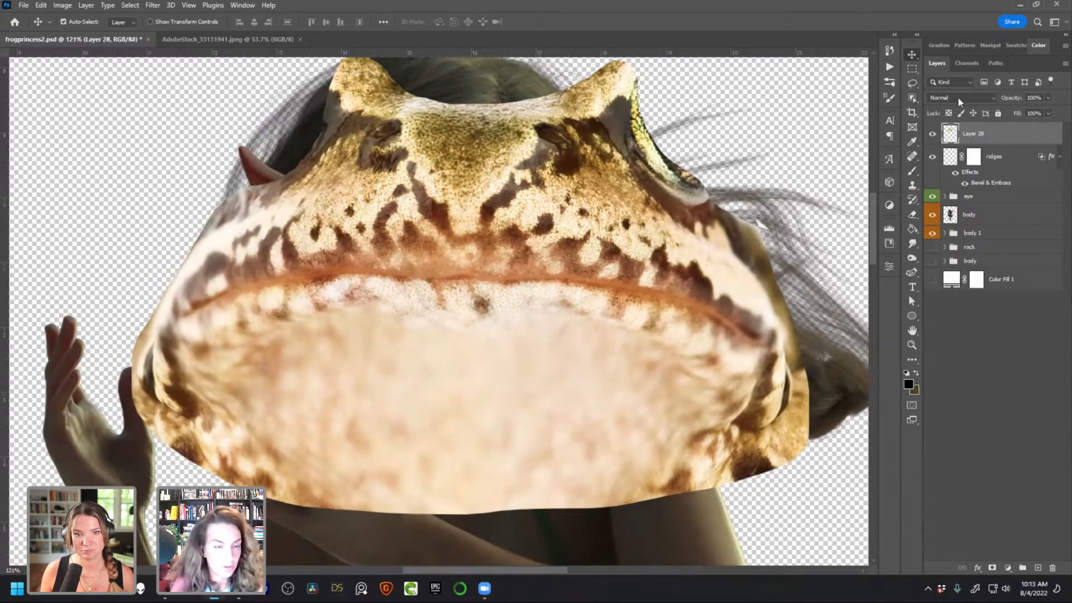
right_click(989, 137)
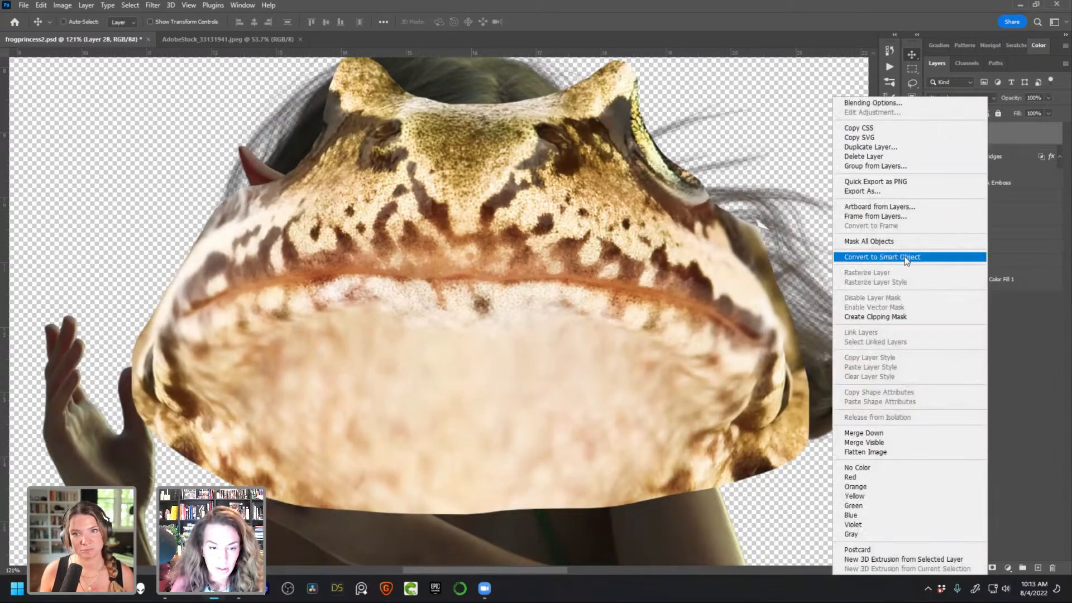
click(904, 258)
key(ctrl)
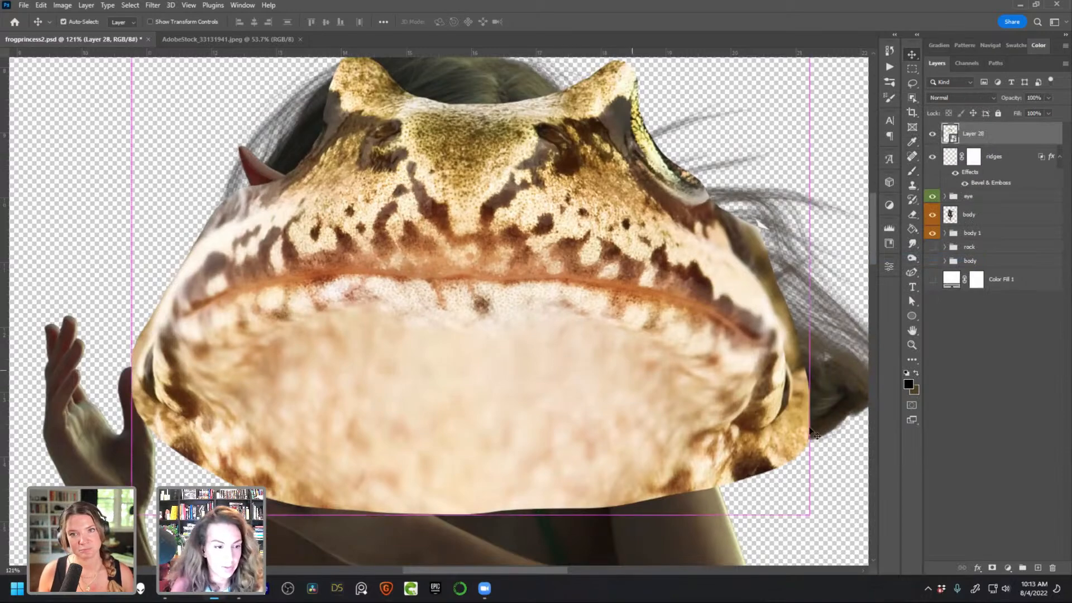
Scale the pasted frog face down and position it over the elf's face
drag(811, 515, 627, 375)
drag(469, 251, 553, 273)
drag(711, 409, 616, 345)
drag(438, 229, 493, 274)
key(Return)
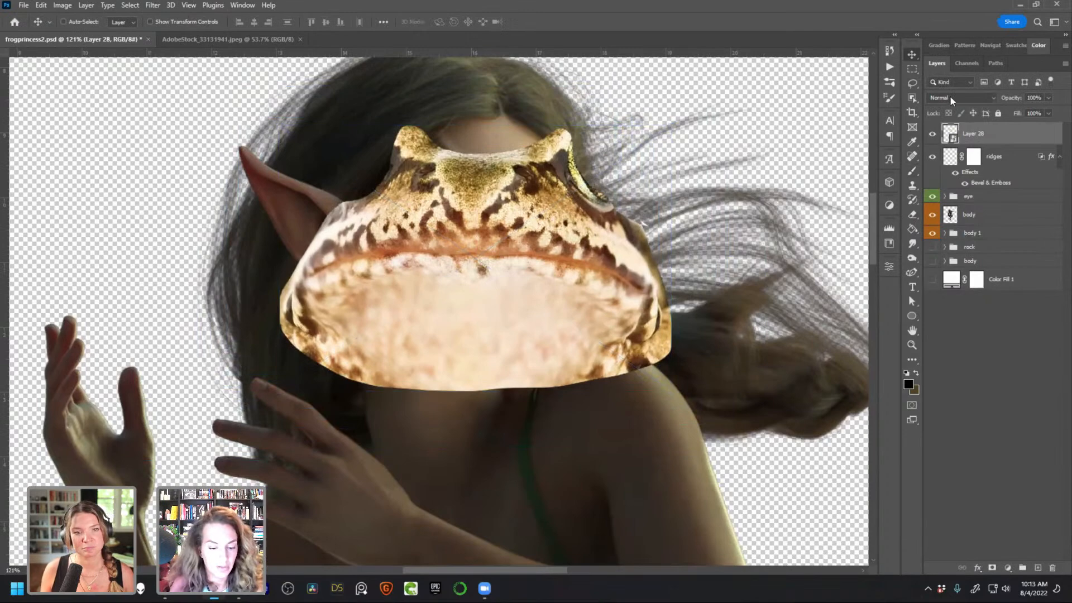
Set the frog layer to Soft Light, then scale it to 46.55% and move it down over the eyes, nose and mouth
click(950, 96)
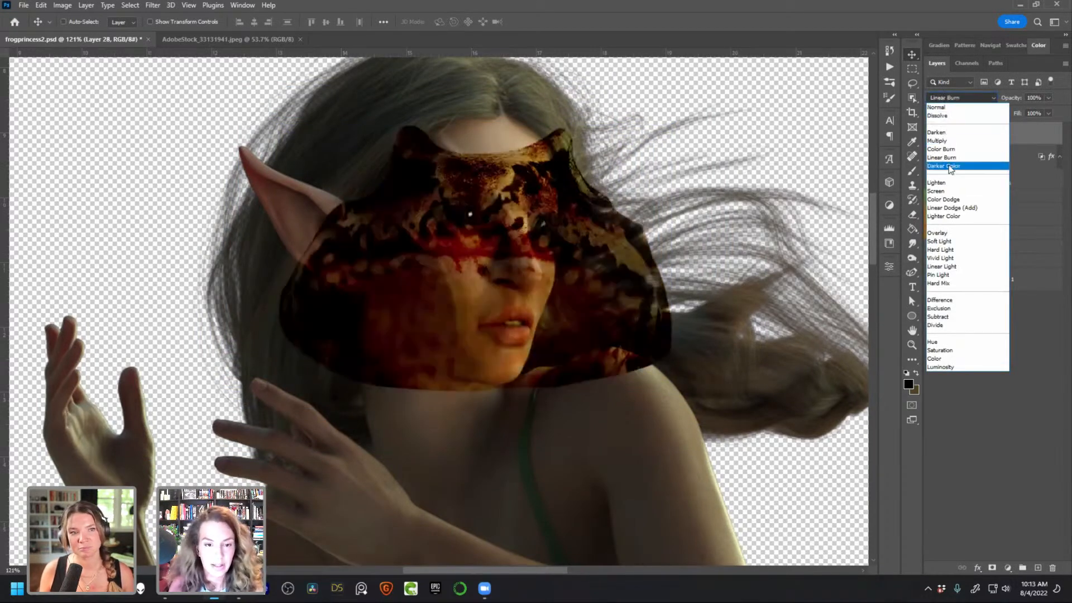
click(940, 242)
key(ctrl+t)
drag(669, 390, 595, 339)
drag(454, 193, 511, 299)
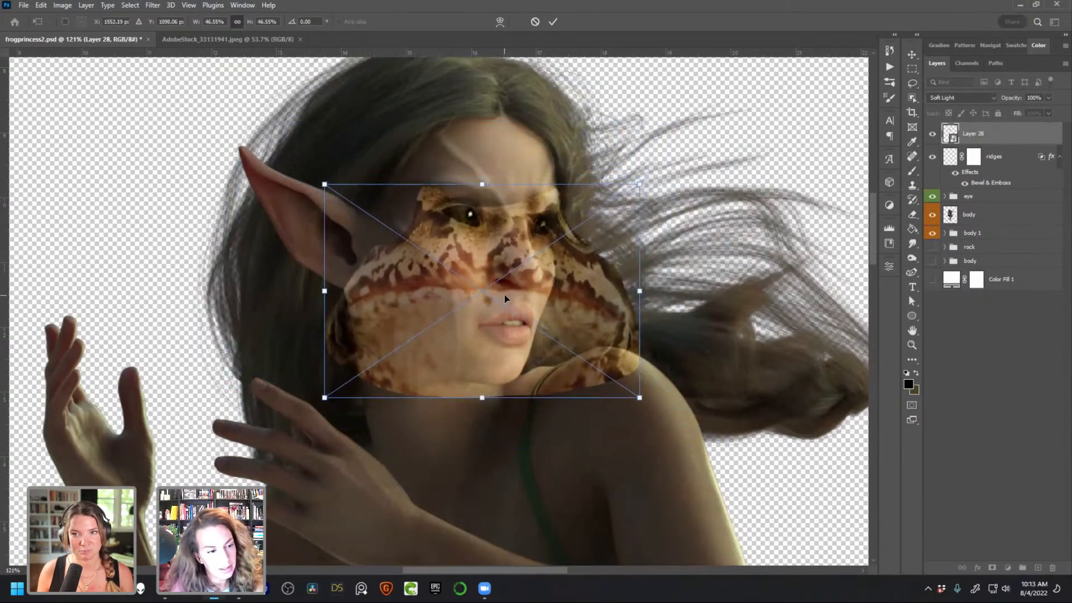
Put the frog skin into Warp mode and split its grid into three columns and three rows
right_click(474, 280)
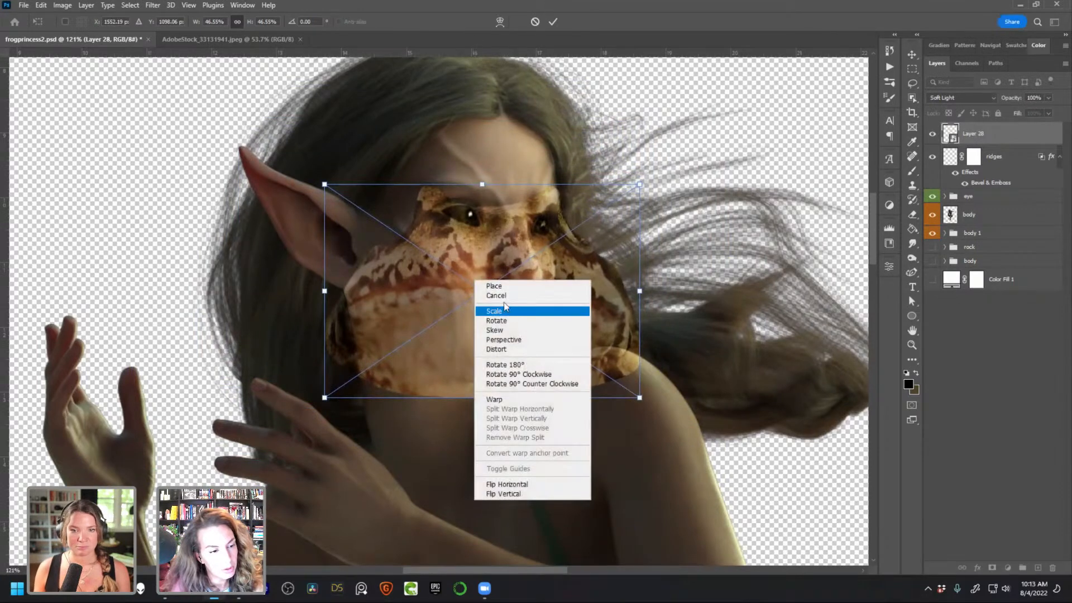
click(517, 400)
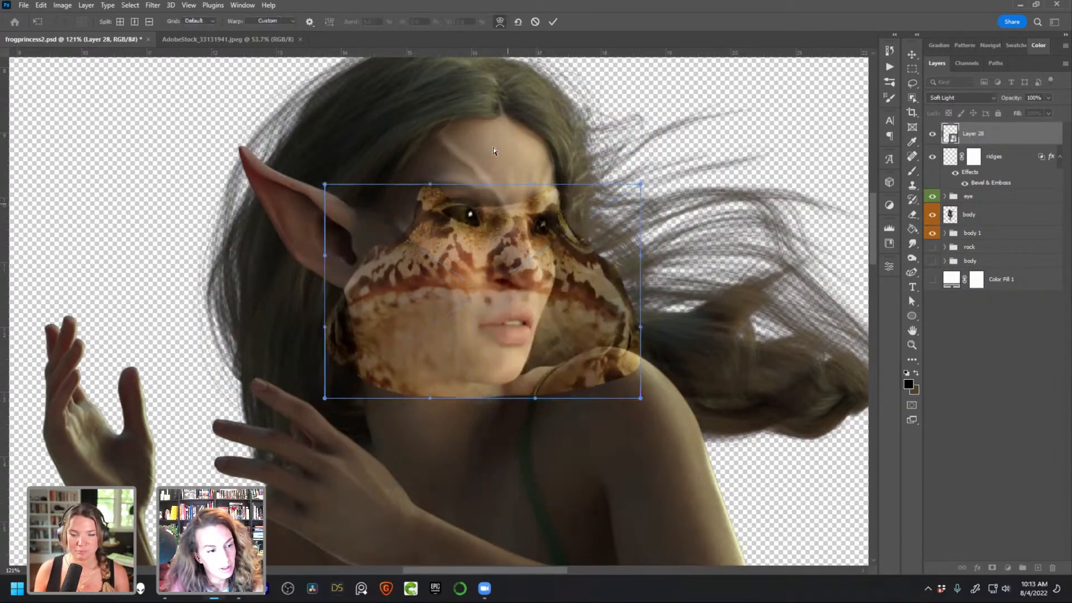
key(alt)
click(431, 250)
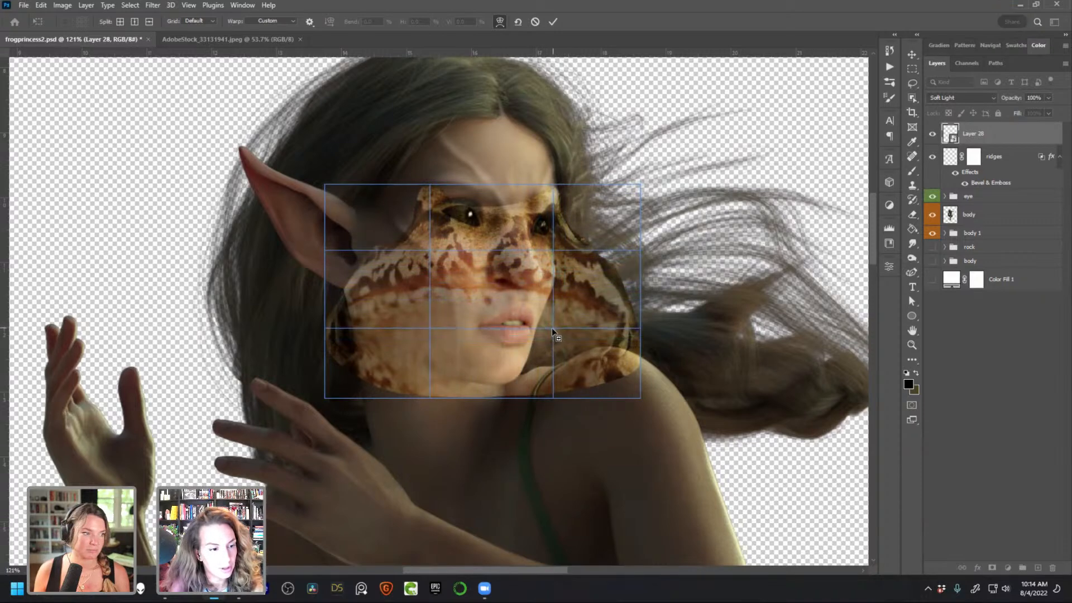
alt+click(429, 329)
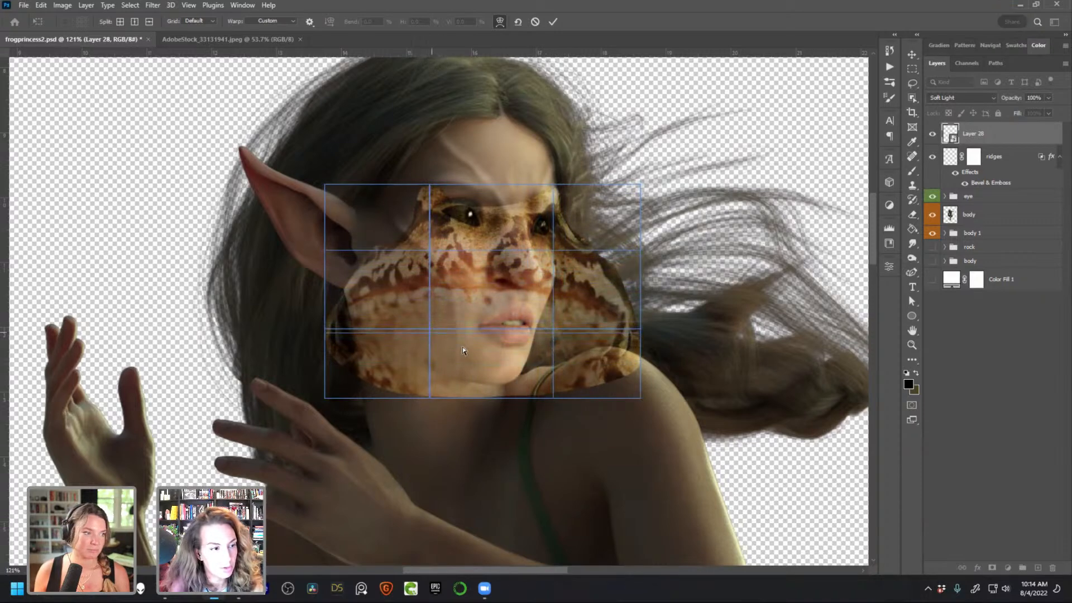
Warp the frog markings toward the nose and mouth, and lift the near cheek's outer edge toward the ear
drag(470, 275, 520, 292)
key(ctrl+z)
drag(587, 268, 532, 282)
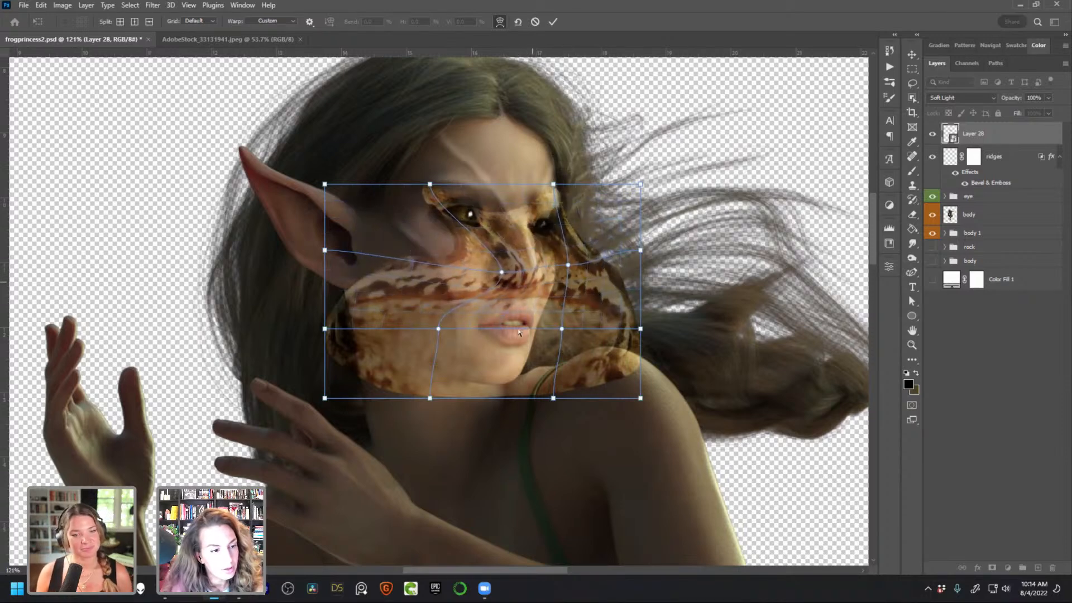
drag(437, 329, 467, 339)
drag(338, 332, 355, 262)
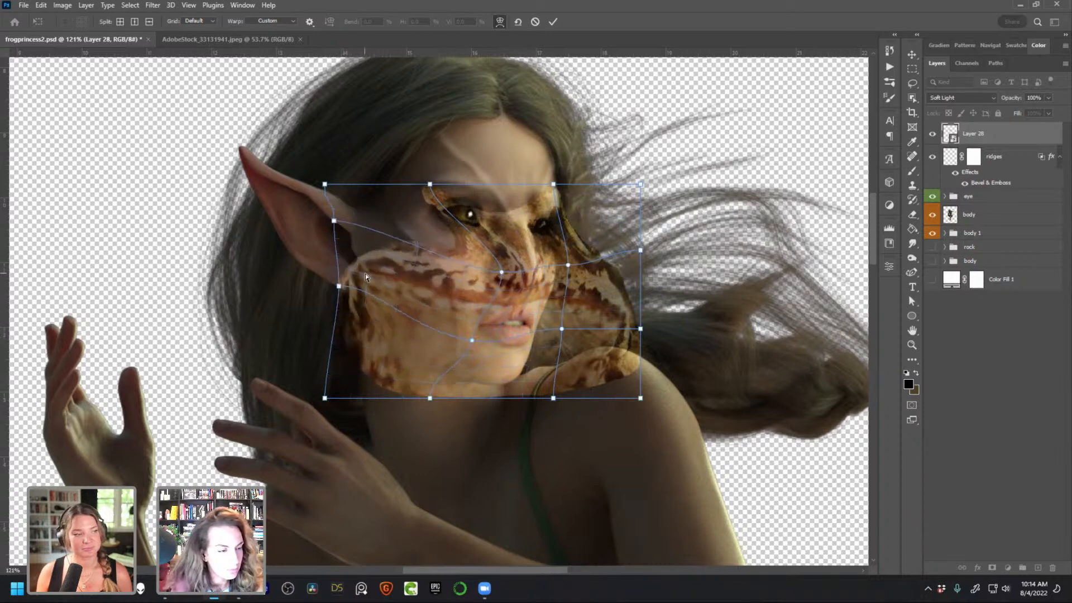
Pull the lower edge of the warp inward so the frog skin follows the jawline and chin
drag(348, 387, 357, 350)
drag(416, 387, 402, 353)
drag(472, 383, 481, 394)
drag(411, 357, 420, 356)
drag(605, 380, 588, 366)
drag(484, 391, 487, 385)
drag(593, 337, 590, 344)
drag(515, 318, 519, 302)
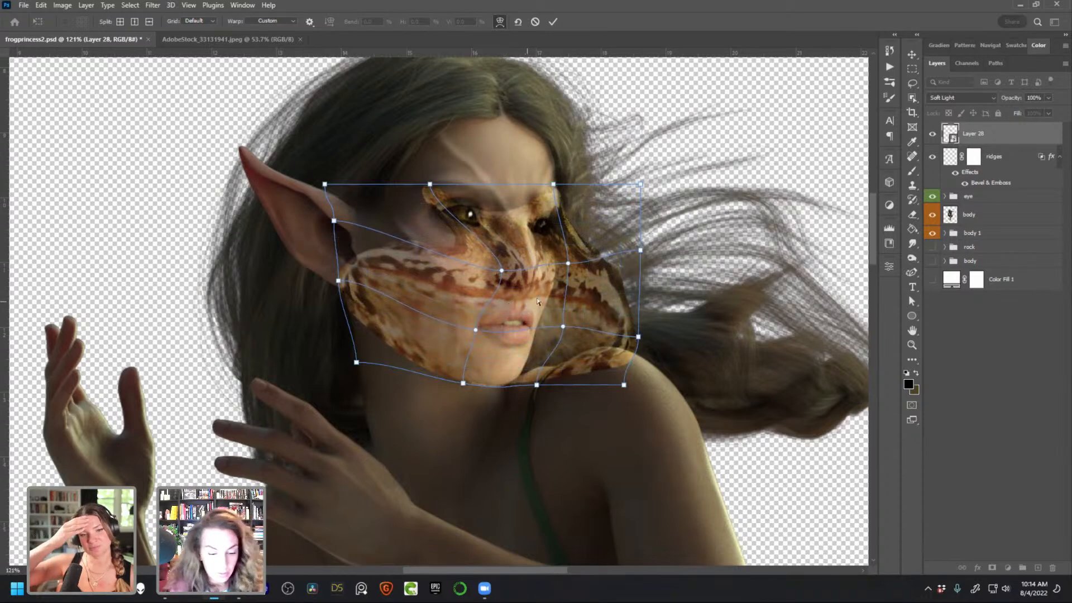
Raise the warp's outer corner and near-cheek edge up to the temple beside the ear
drag(360, 270, 340, 153)
drag(375, 229, 384, 212)
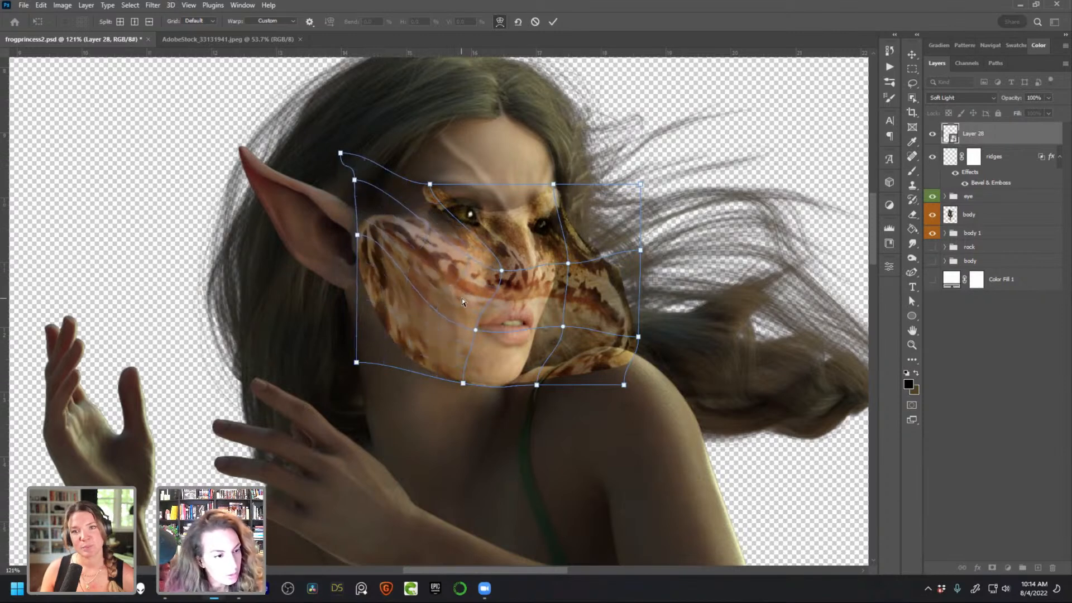
drag(464, 296, 463, 297)
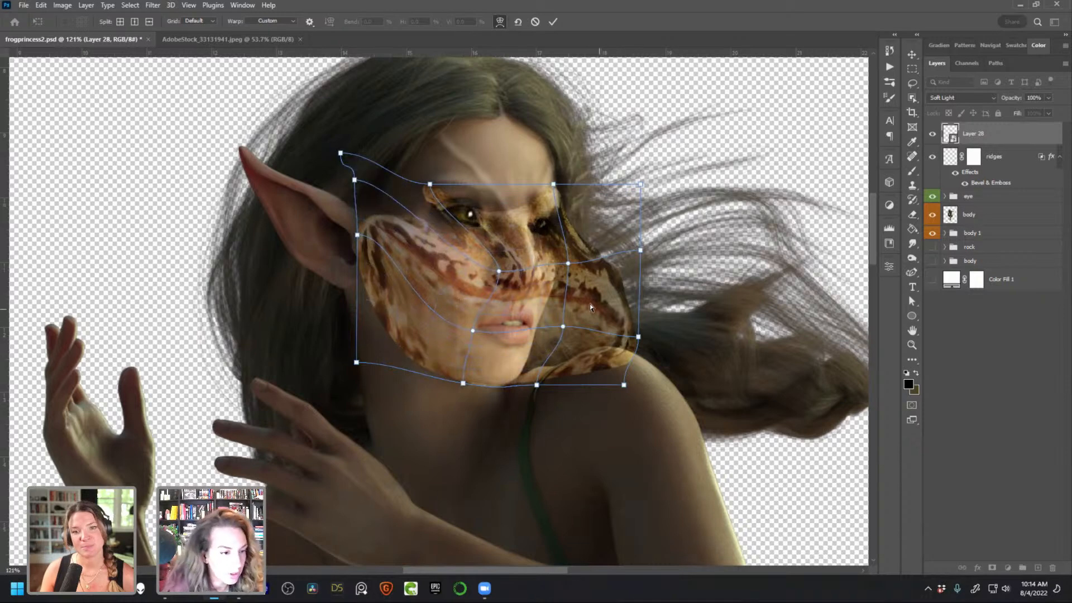
Reshape the warp around the far eye, nose and mouth so the dark frog stripe runs above the lips
drag(608, 267, 613, 263)
drag(525, 281, 529, 284)
drag(581, 207, 567, 226)
drag(516, 306, 531, 319)
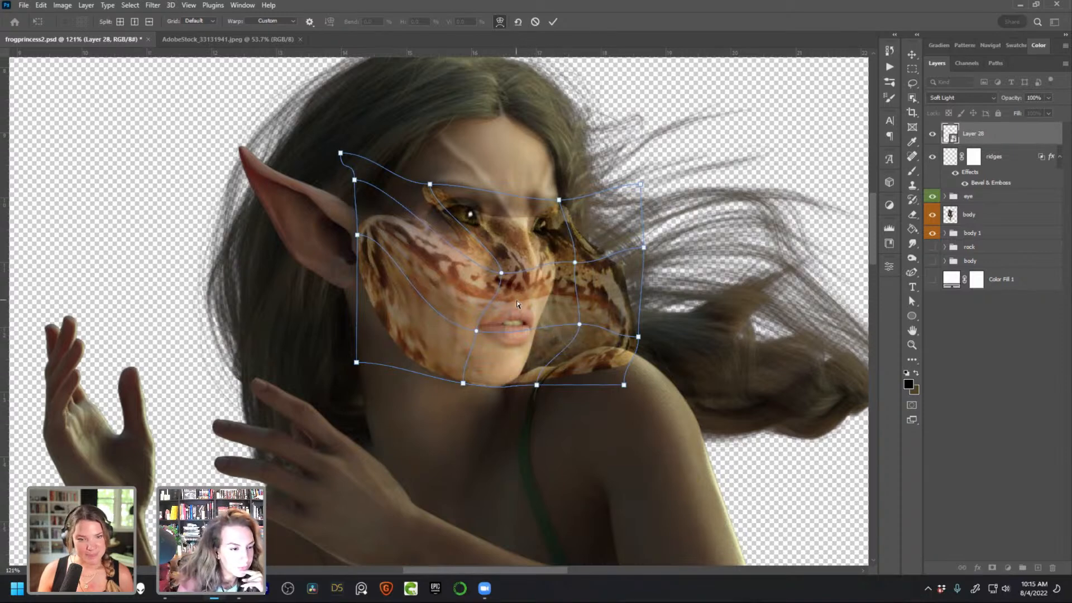
drag(518, 301, 579, 310)
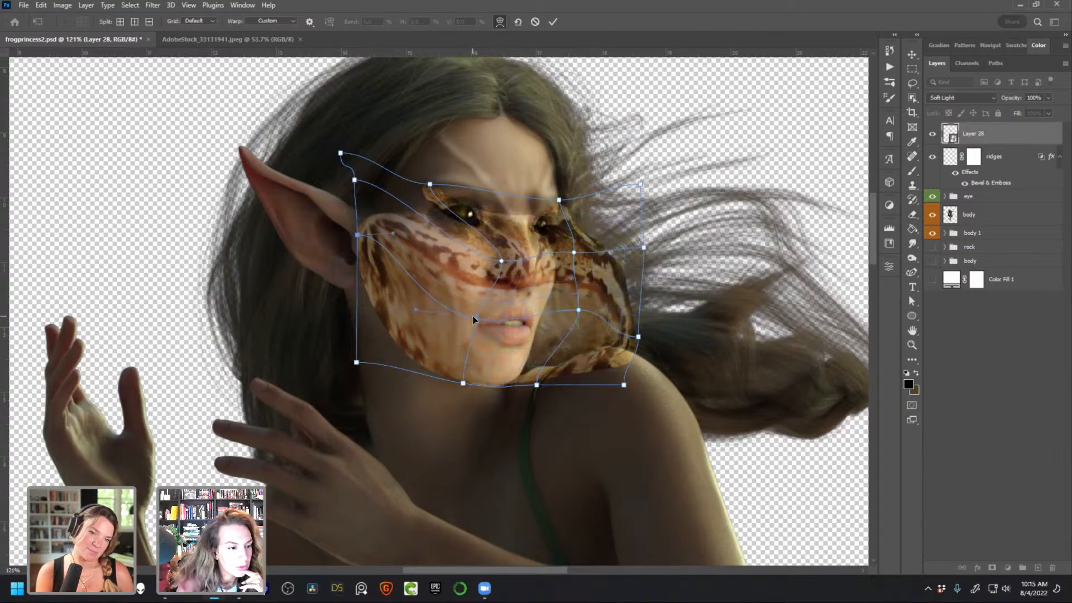
key(ctrl+z)
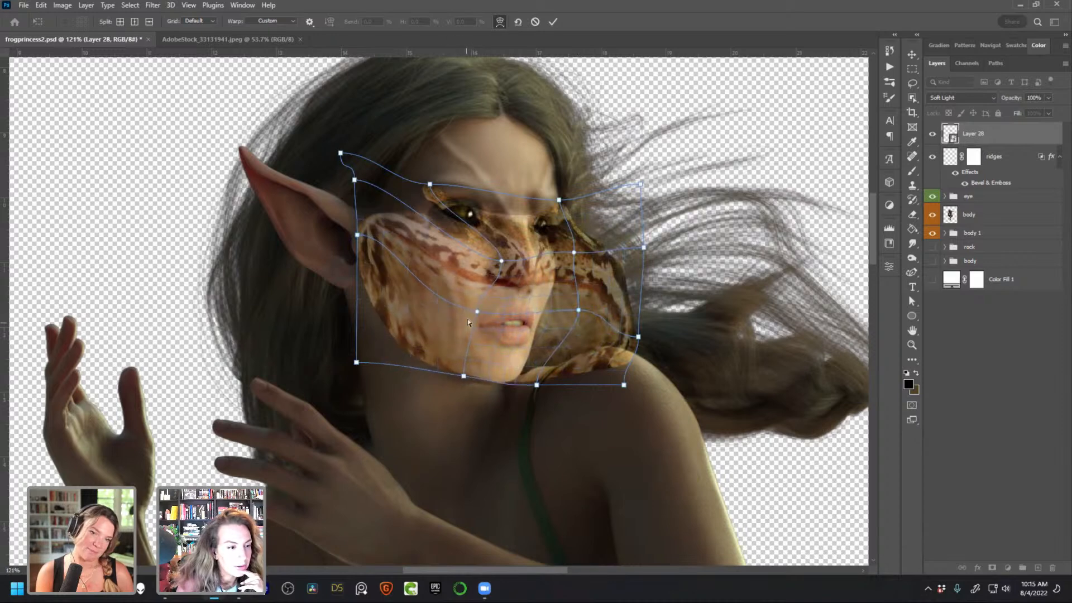
click(477, 311)
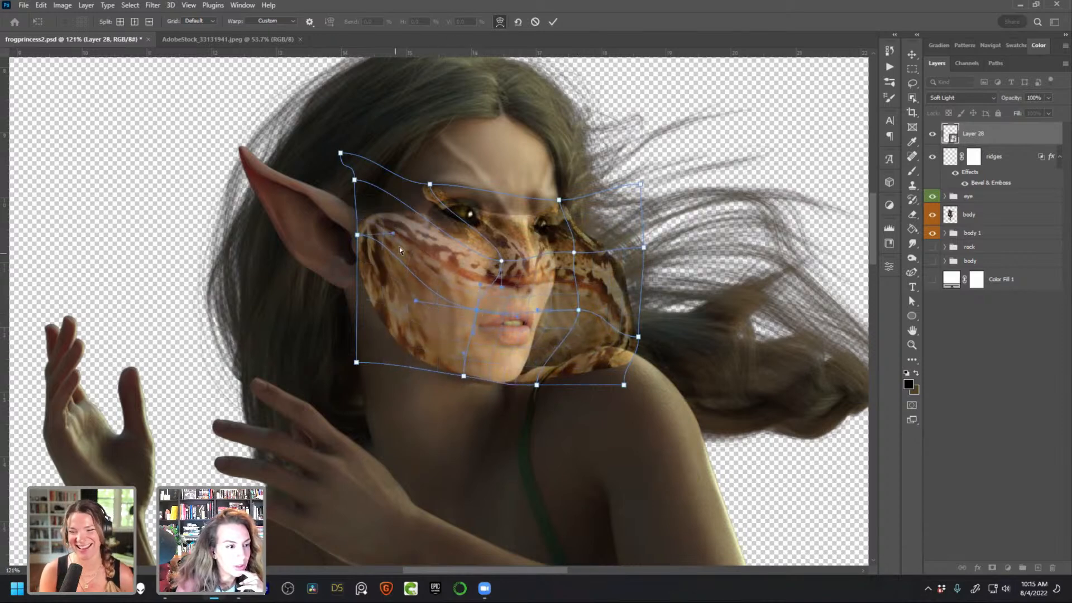
Fine-tune the warp along the near cheek, temple and nose, and apply the transformation
drag(398, 254, 387, 260)
drag(400, 203, 383, 209)
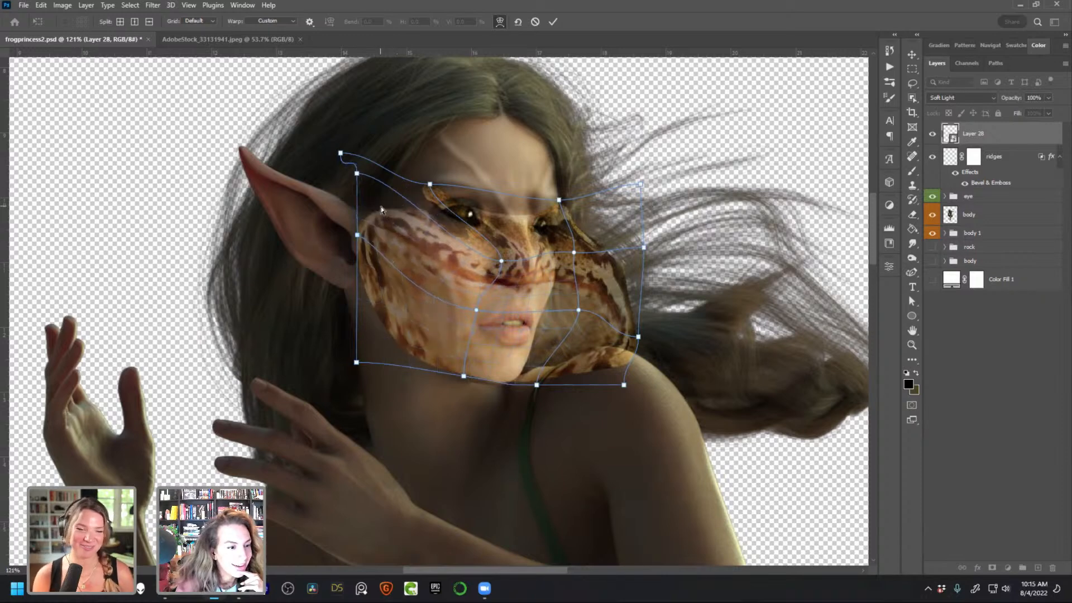
drag(545, 297, 551, 300)
drag(513, 241, 514, 249)
drag(529, 290, 532, 293)
drag(455, 280, 455, 281)
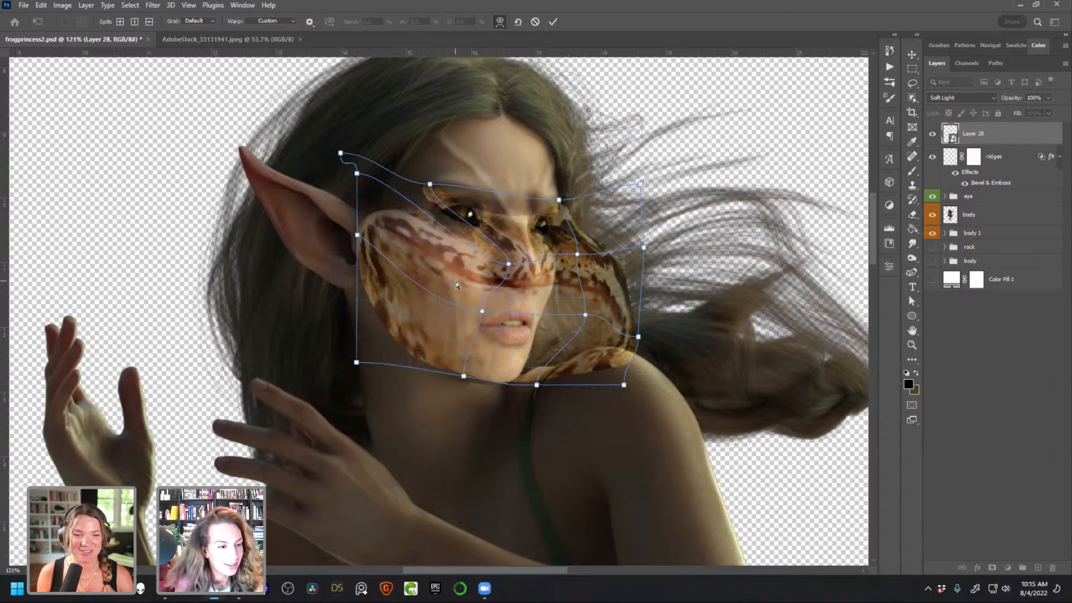
key(Return)
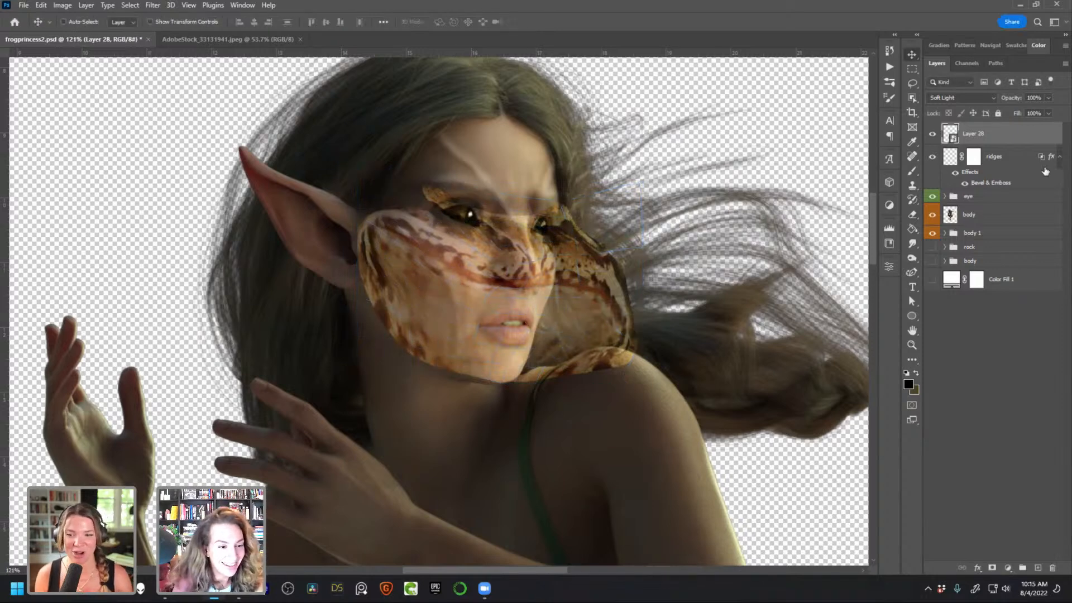
Add a layer mask to the frog skin layer and rename the layer as "nose text"
click(993, 568)
double_click(996, 134)
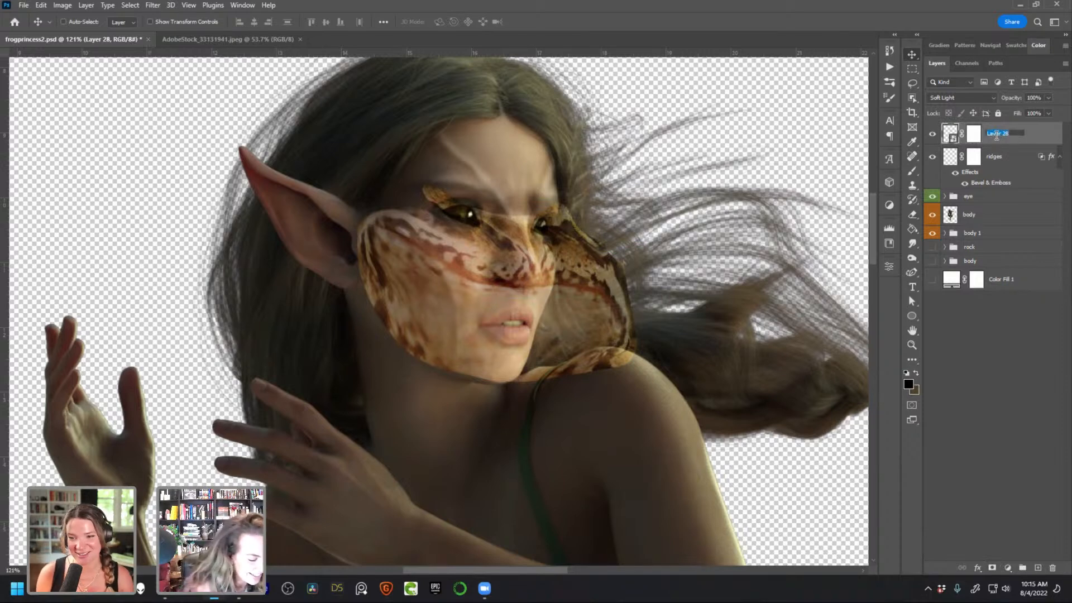
text(nose text)
key(Return)
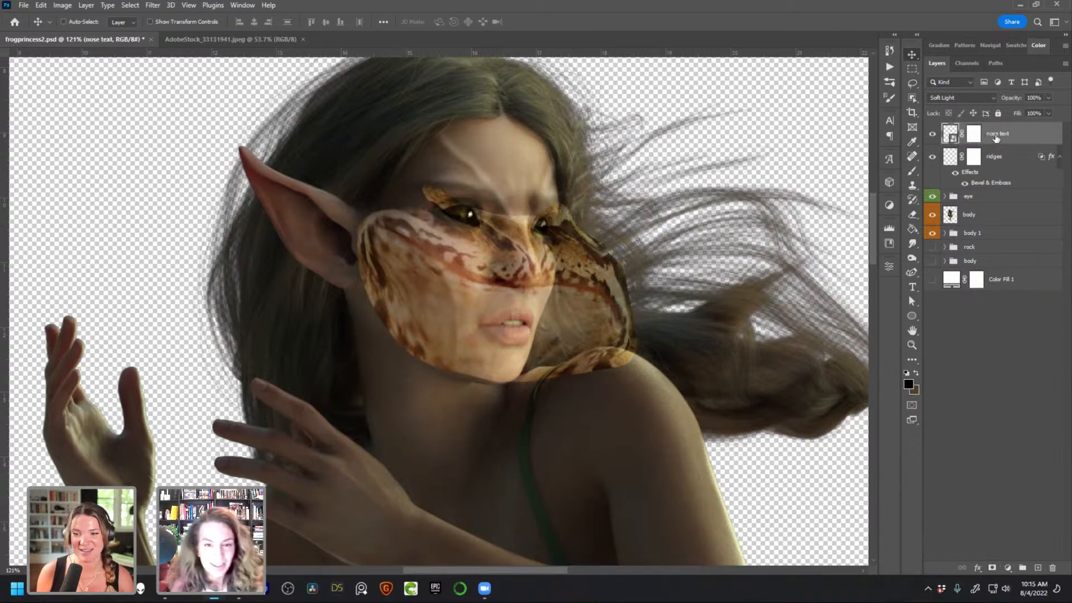
Paint black on the nose text mask with the Soft Round Pressure Opacity brush to hide the skin spilling over the hair and shoulder
click(971, 137)
click(912, 171)
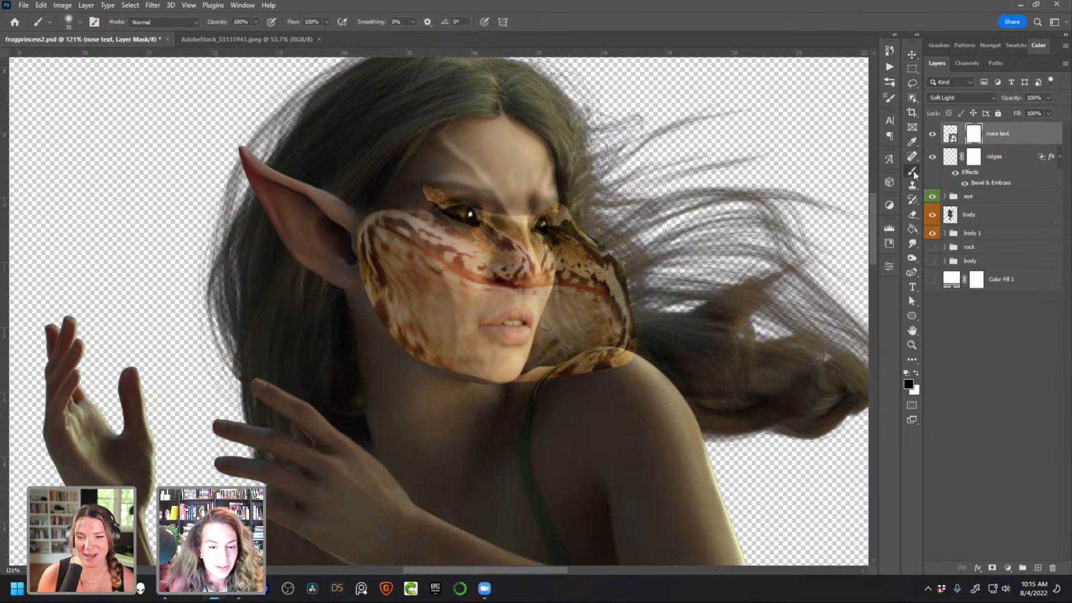
right_click(615, 334)
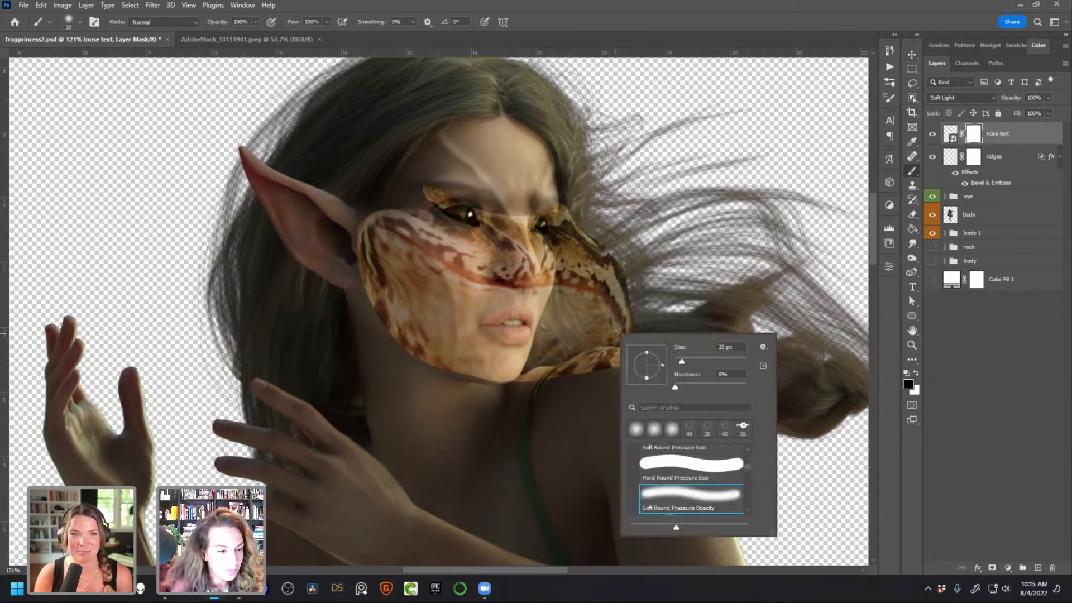
double_click(690, 493)
key(bracketright)
key(bracketright)
key(bracketright)
key(bracketright)
drag(633, 316, 609, 384)
mouse_move(627, 262)
mouse_down()
mouse_move(581, 377)
mouse_move(605, 263)
mouse_move(556, 415)
mouse_move(550, 392)
mouse_up()
Mask the remaining frog skin along the face's far contour with a smaller brush, from the chin up to the far eye
key(bracketleft)
key(bracketleft)
key(bracketleft)
key(bracketleft)
mouse_move(546, 359)
mouse_down()
mouse_move(574, 332)
mouse_move(568, 343)
mouse_move(568, 304)
mouse_up()
mouse_move(589, 254)
mouse_down()
mouse_move(591, 233)
mouse_move(570, 213)
mouse_move(537, 226)
mouse_move(565, 239)
mouse_move(561, 229)
mouse_up()
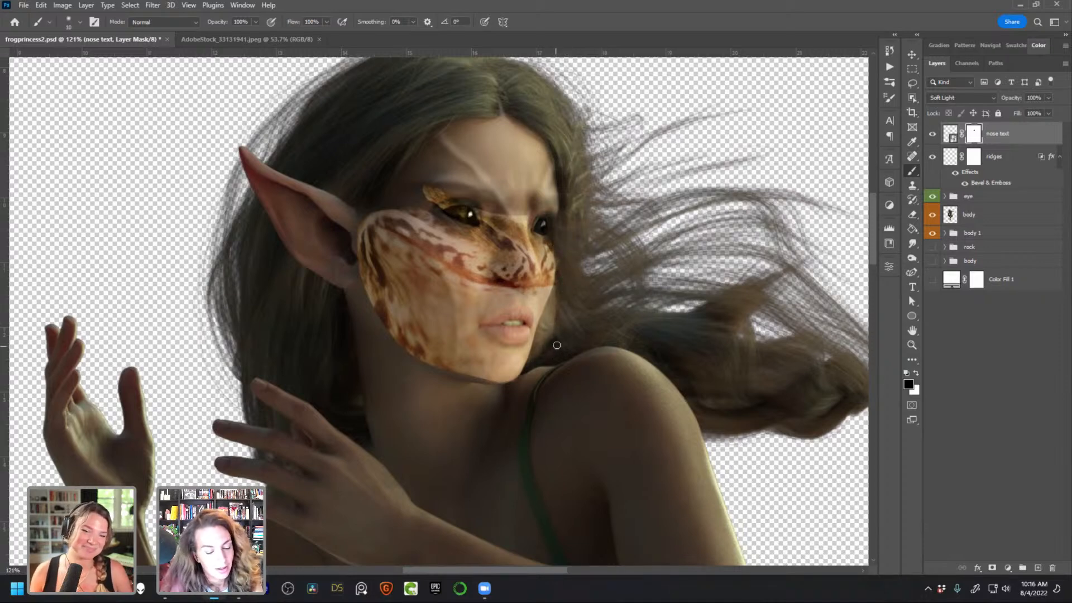
Mask the frog skin off the eyes, brow and nose bridge, and soften its edge along the cheek and jaw
key(bracketright)
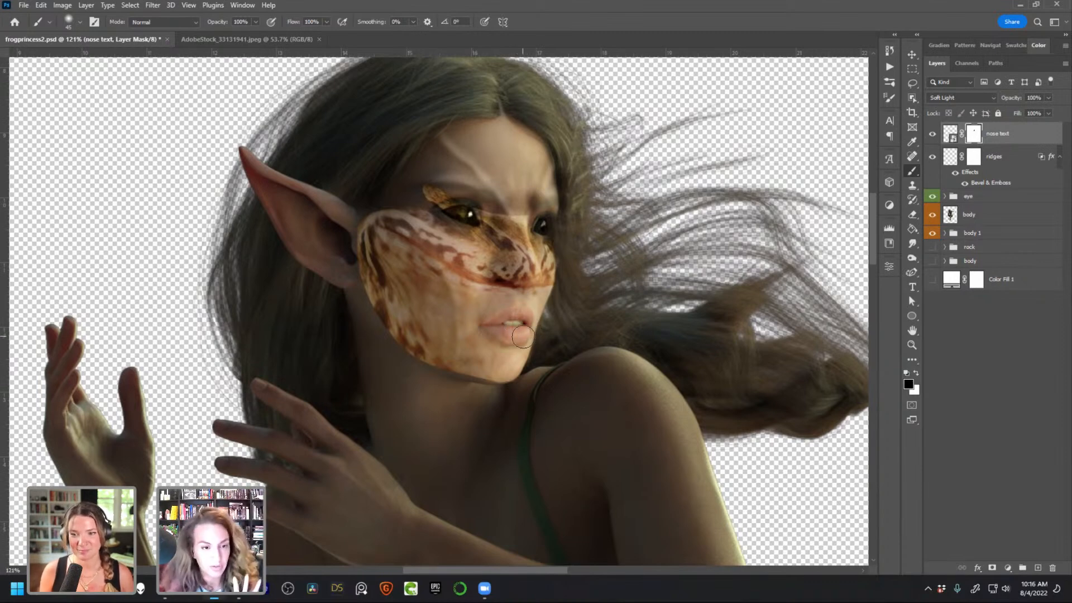
key(bracketright)
key(bracketright)
key(bracketright)
key(bracketright)
key(bracketright)
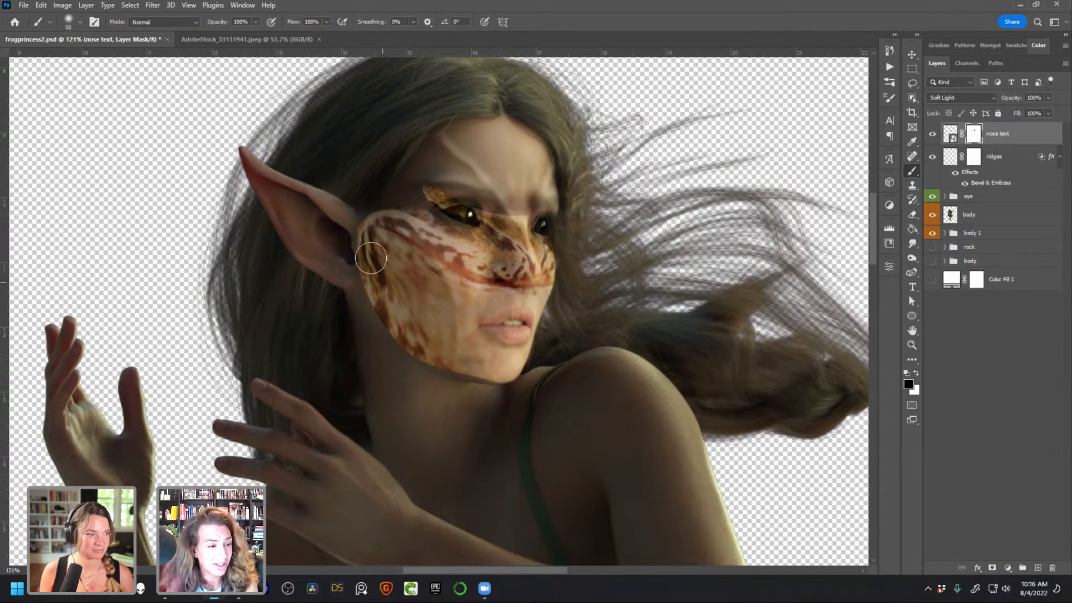
key(bracketleft)
key(bracketleft)
key(bracketleft)
key(bracketleft)
key(bracketleft)
key(bracketleft)
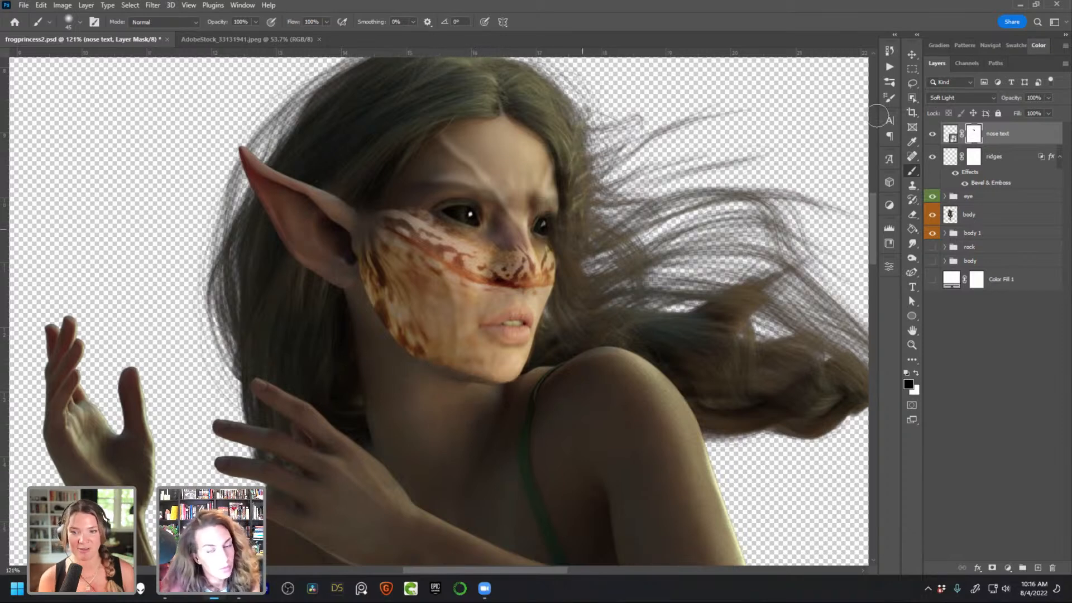
Find and select the "Kyle's Concept Brushes - Oil and Vinegar" brush
click(888, 100)
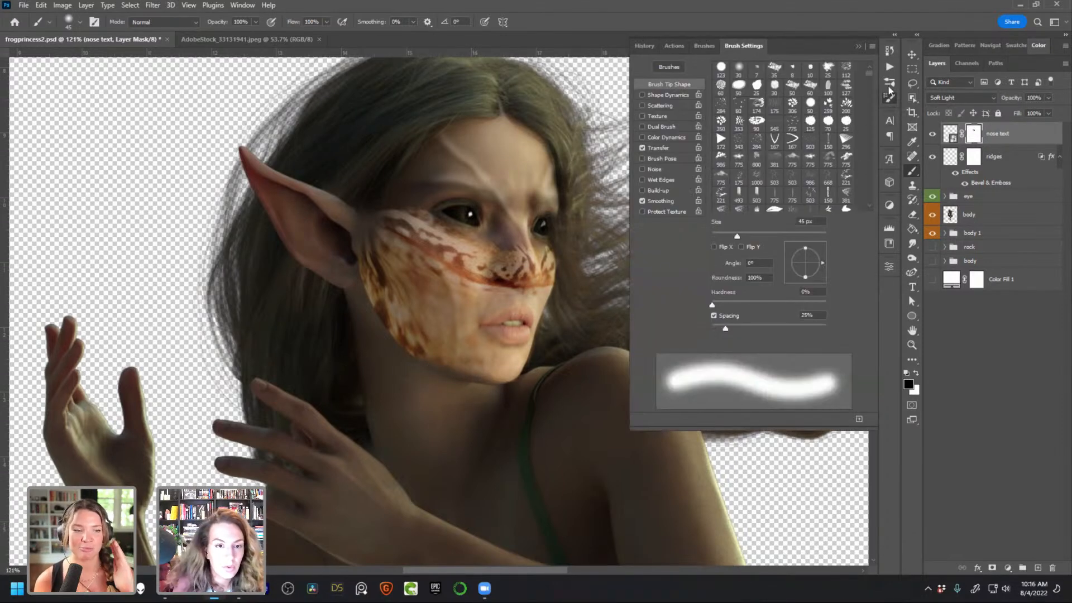
click(889, 97)
click(637, 190)
mouse_move(872, 163)
mouse_down()
mouse_move(866, 256)
mouse_move(842, 310)
mouse_up()
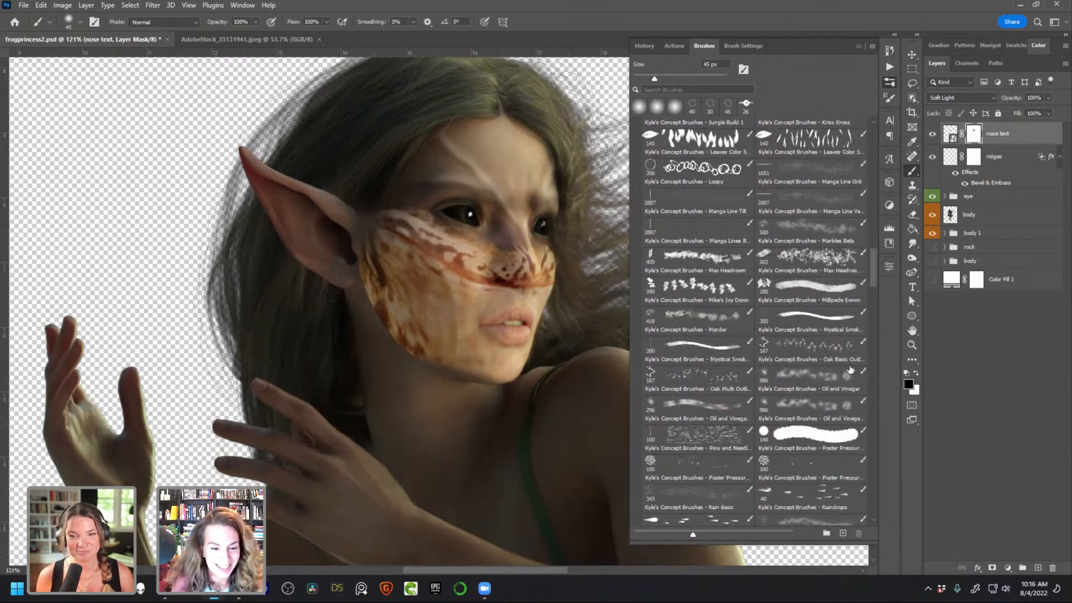
click(834, 381)
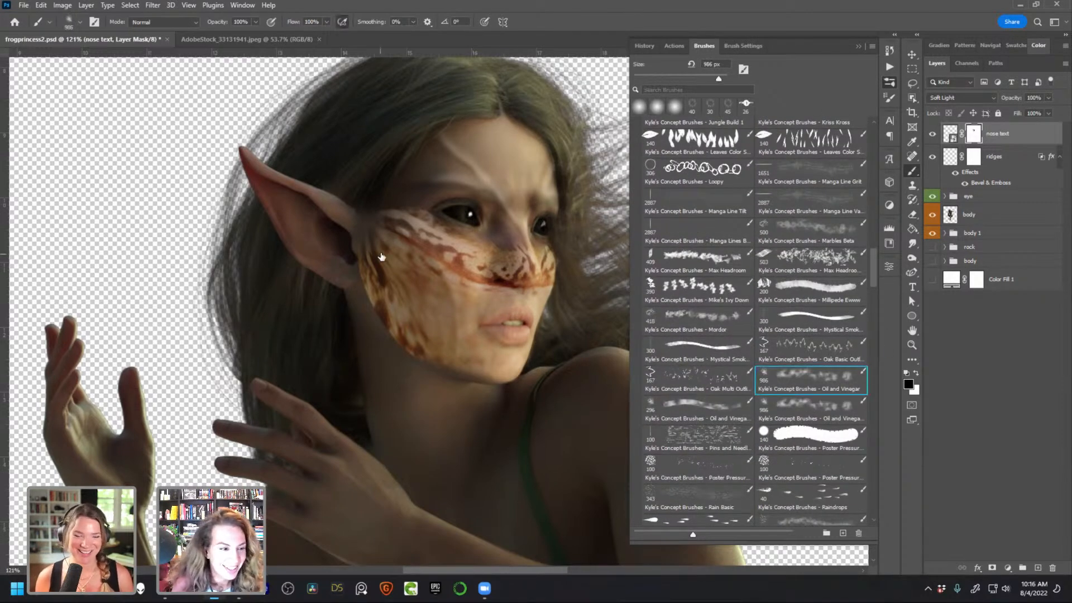
Break up the skin's edge on the mask from the temple down the near cheek, reducing the textured brush from 300 px to 100 px
key(bracketleft)
key(bracketleft)
key(bracketleft)
key(bracketleft)
key(bracketleft)
key(bracketleft)
key(bracketleft)
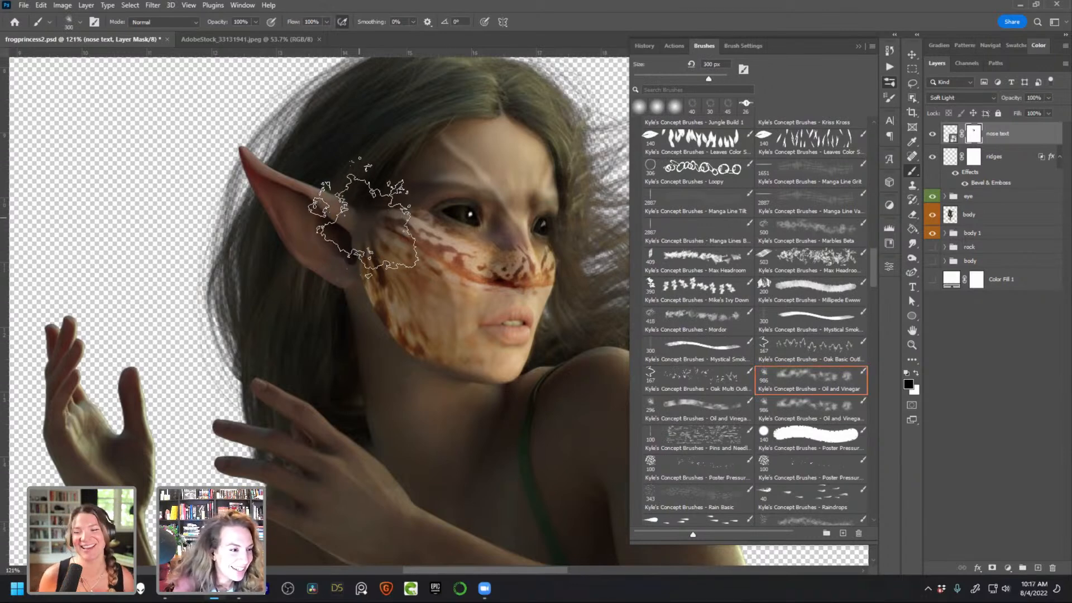
drag(366, 207, 380, 231)
drag(366, 283, 378, 325)
key(bracketleft)
key(bracketleft)
key(bracketleft)
key(bracketleft)
drag(371, 282, 387, 339)
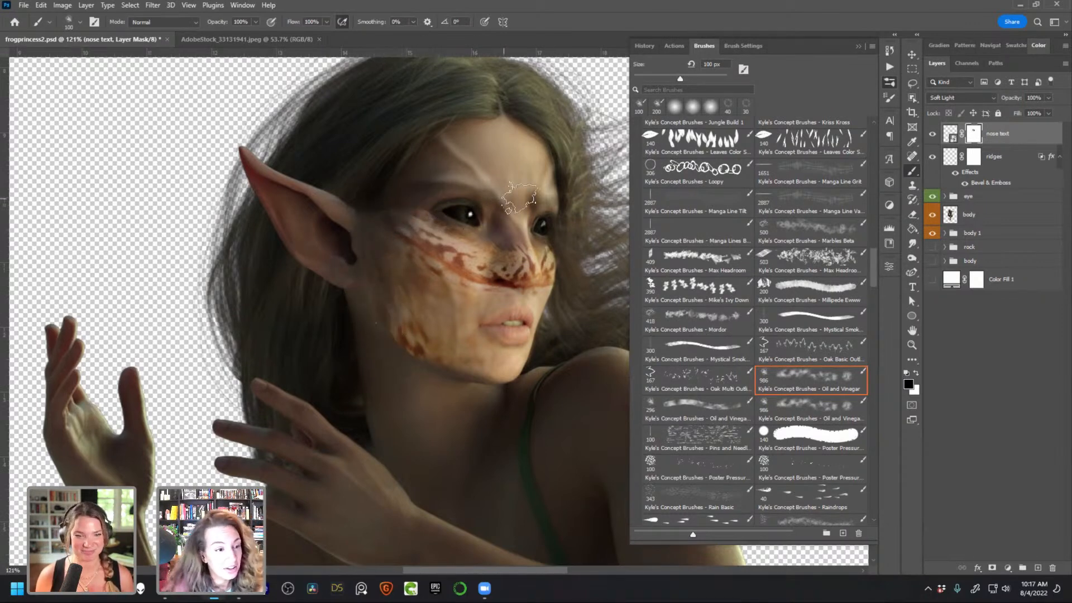
Mask the skin's edge along the jaw and beside the near eye with the textured brush, reducing its size from 90 px to 45 px
key(bracketleft)
key(bracketleft)
key(bracketleft)
key(bracketleft)
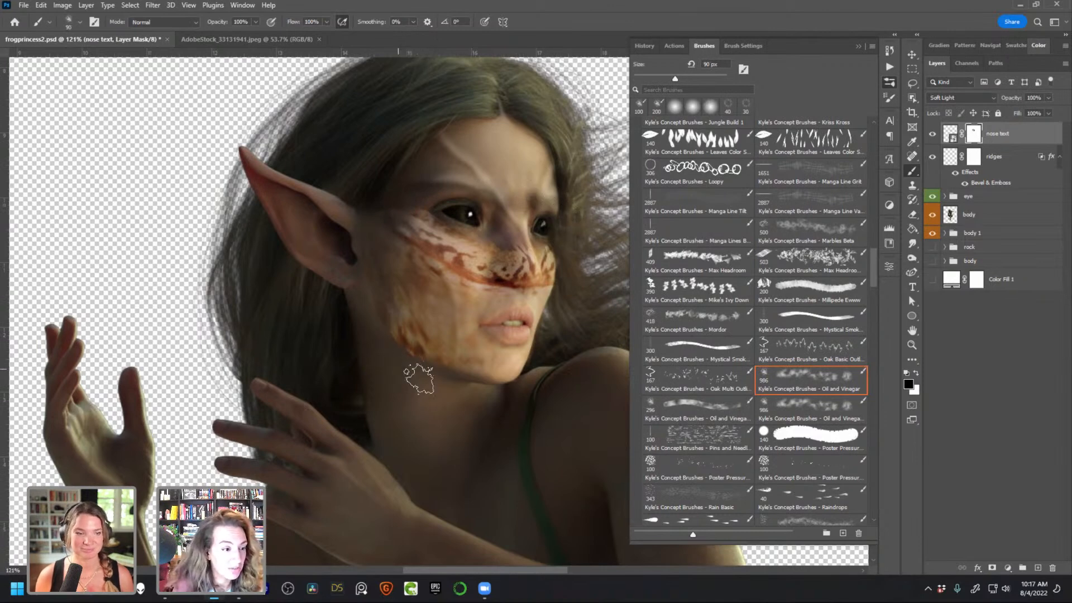
drag(374, 328, 424, 378)
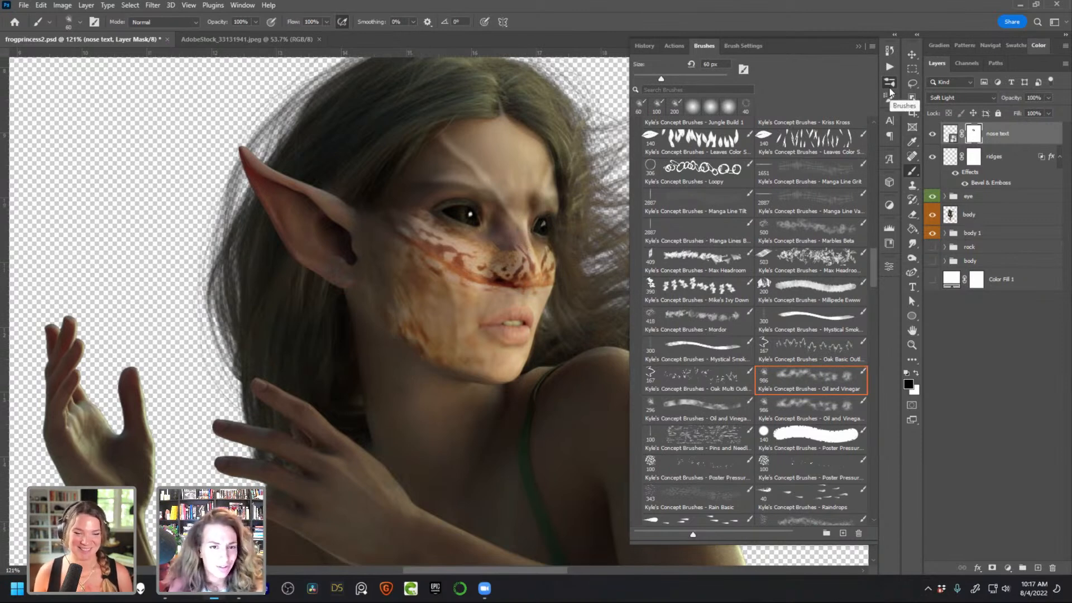
key(bracketleft)
key(bracketleft)
drag(418, 202, 422, 209)
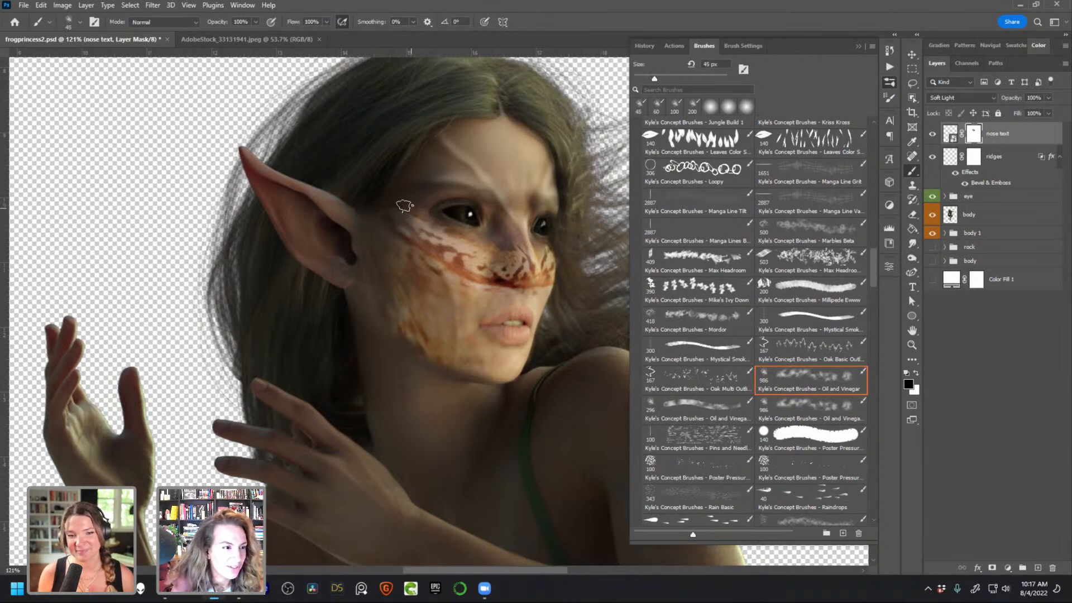
Preview other blend modes such as Screen on the nose text layer, keep Soft Light, and compare the face without the layer
click(888, 84)
drag(558, 376, 634, 381)
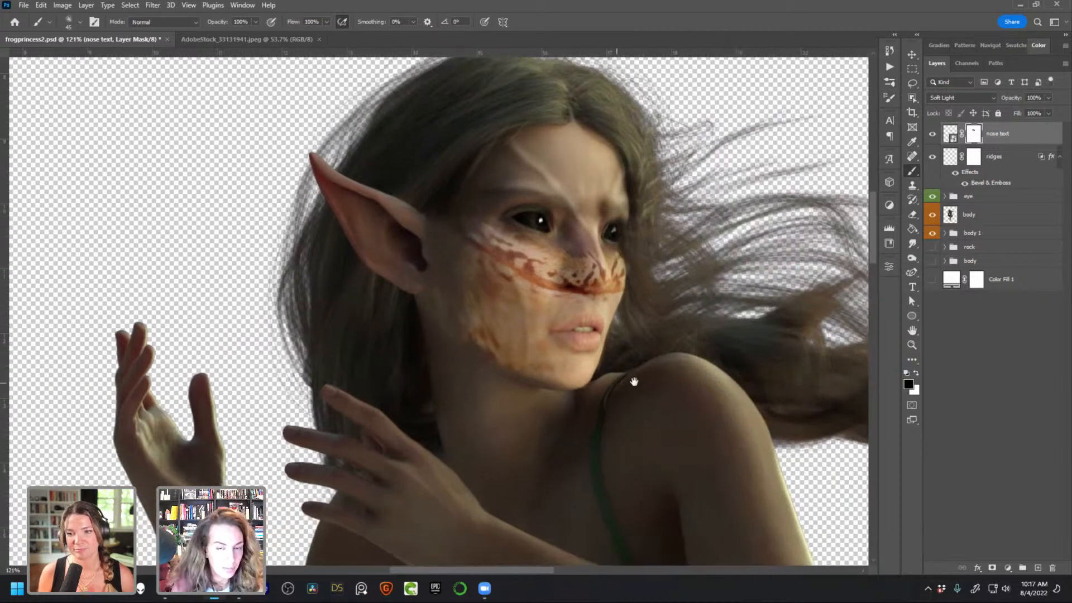
click(964, 102)
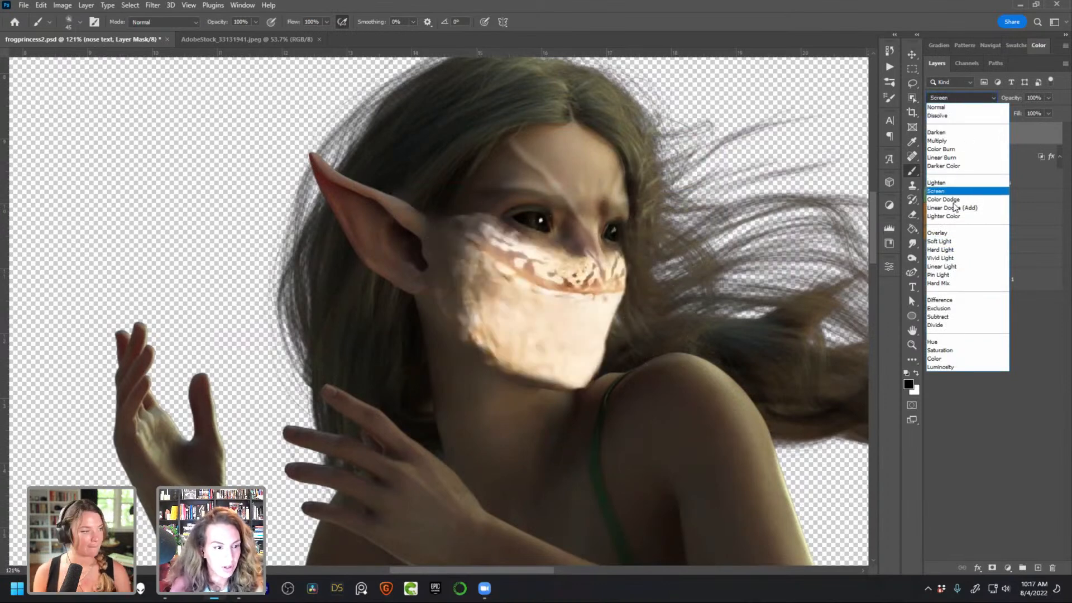
click(959, 242)
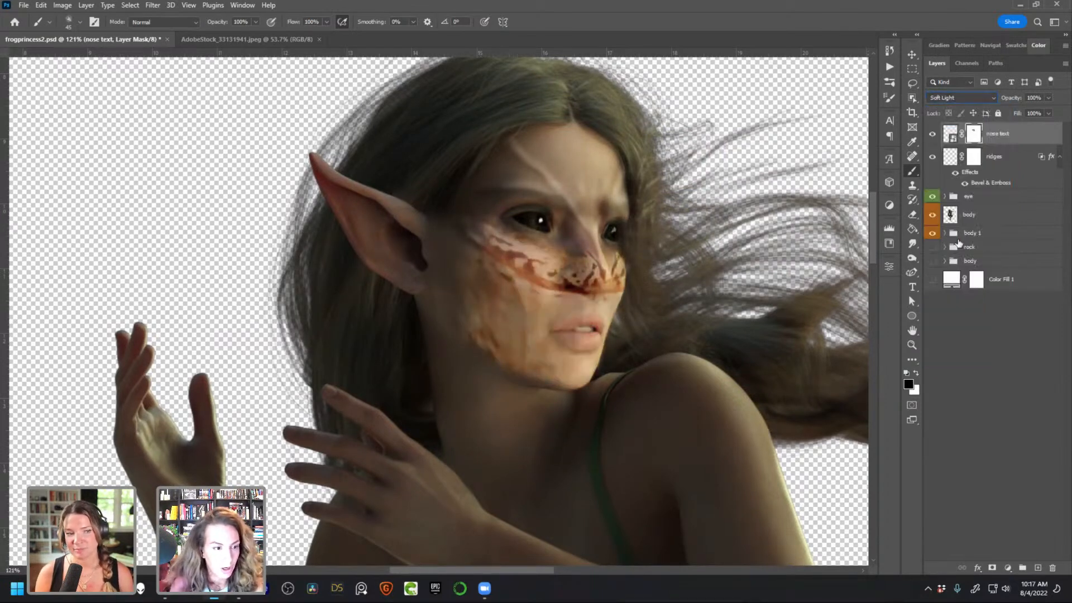
click(933, 137)
Darken the nose text skin with a clipped Curves adjustment, lowering the white point and pulling the midtones from input 122 to output 47
click(1008, 568)
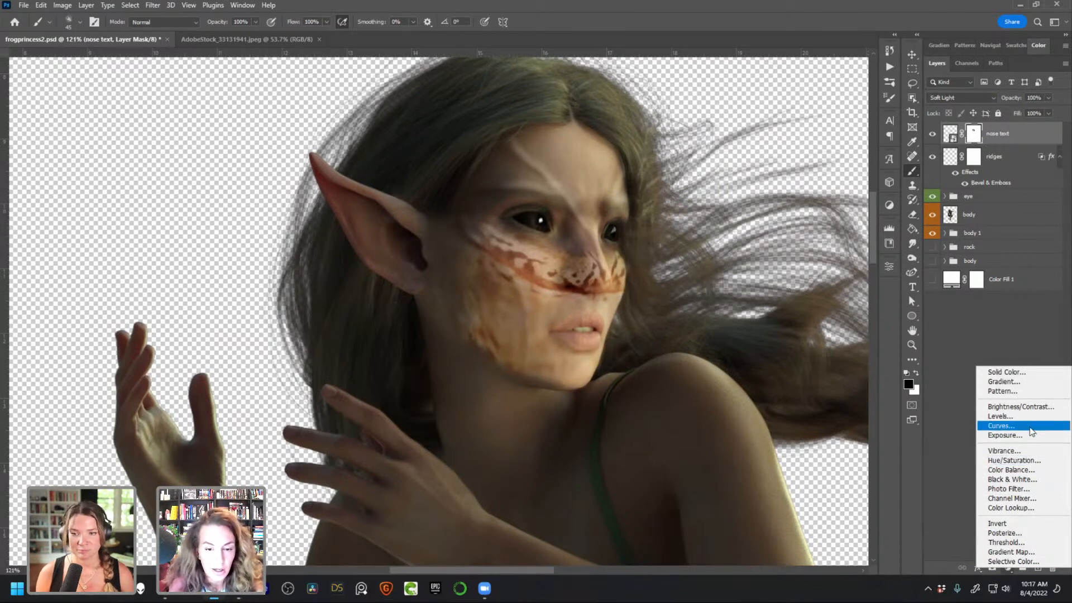
click(1005, 426)
click(794, 452)
drag(798, 393, 801, 395)
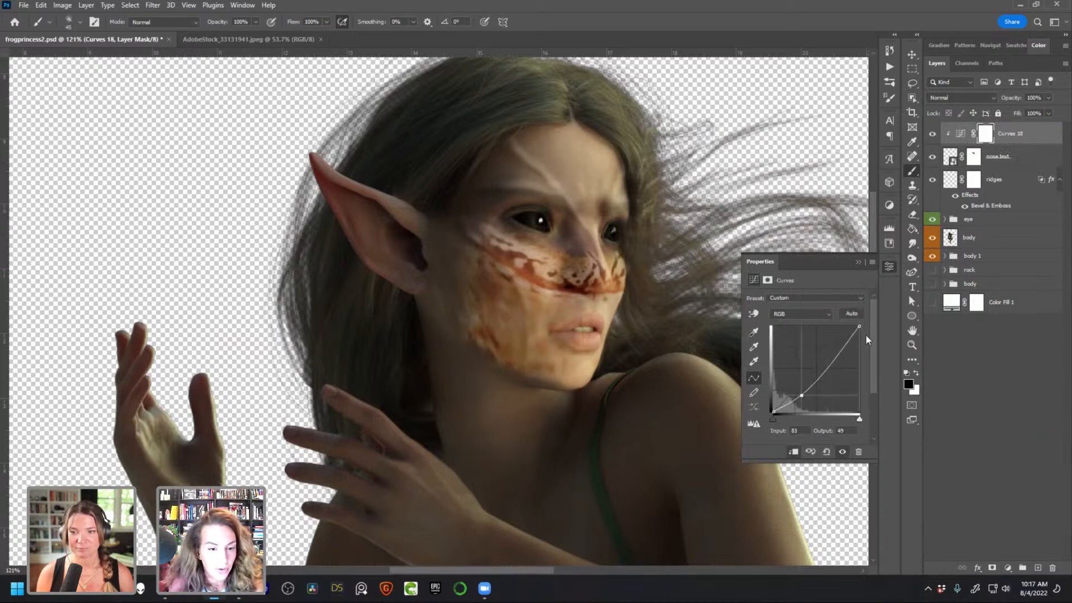
drag(857, 328, 863, 347)
mouse_move(800, 395)
mouse_down()
mouse_move(816, 397)
mouse_move(793, 406)
mouse_move(814, 397)
mouse_up()
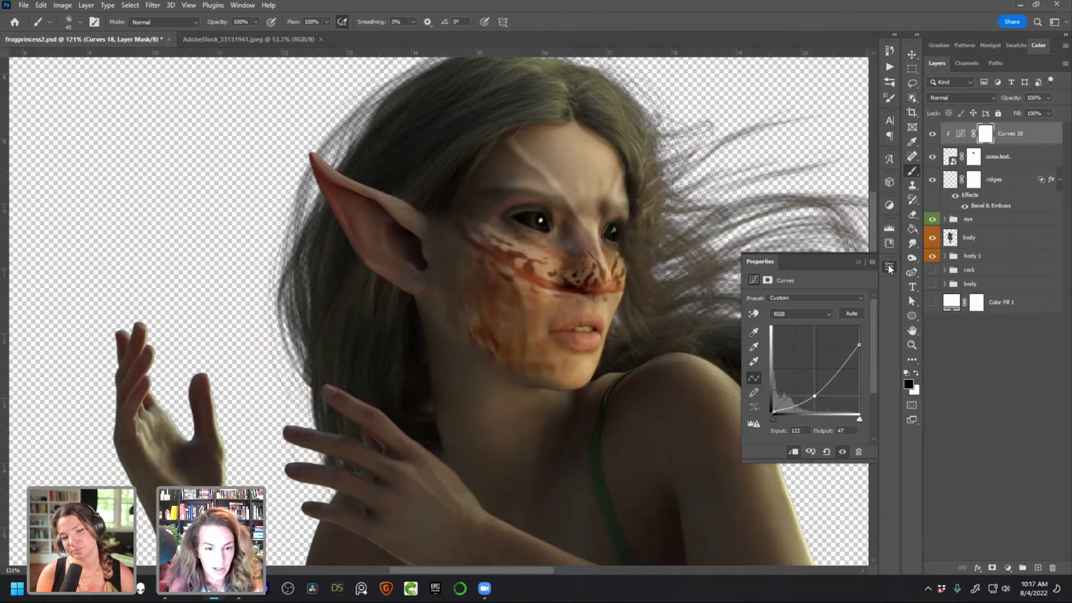
click(890, 268)
Add a Hue/Saturation adjustment clipped to the nose text layer beneath the Curves, with Saturation set to -81
click(1015, 157)
click(1004, 570)
click(1018, 455)
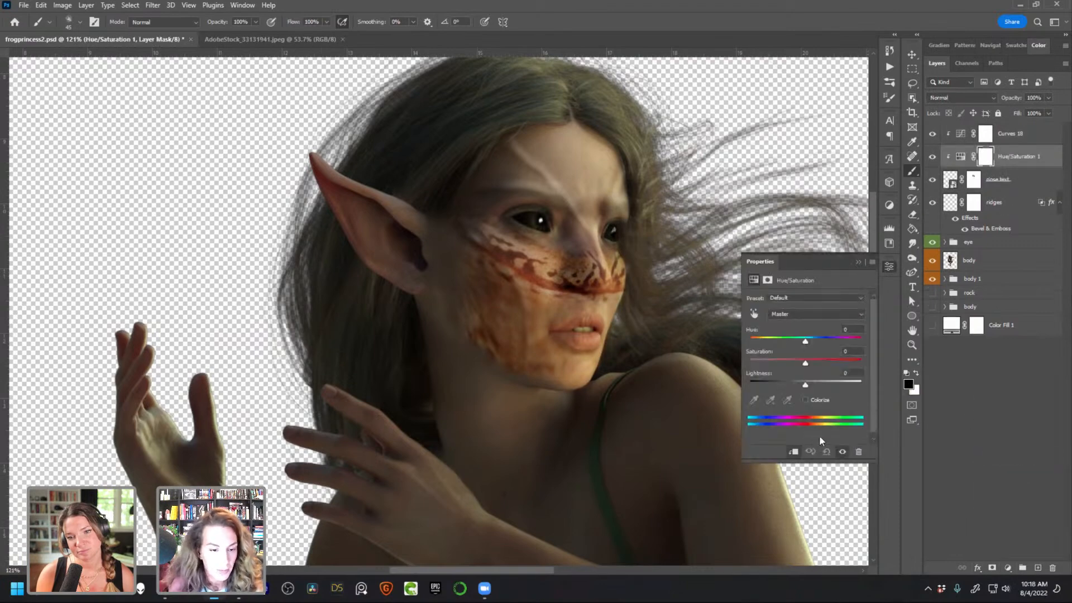
click(794, 451)
key(ctrl+z)
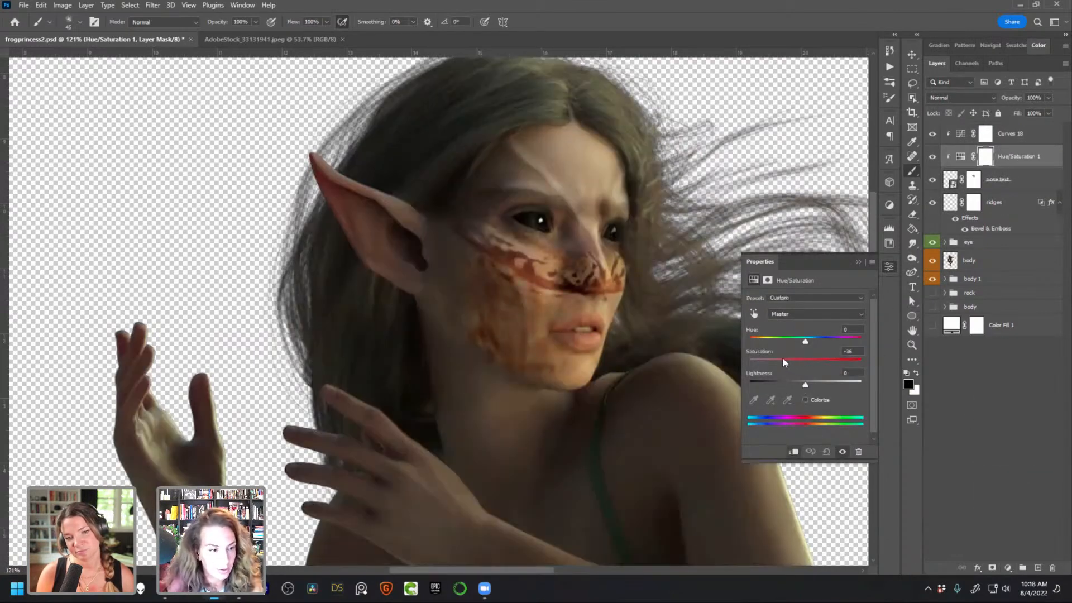
drag(761, 359, 760, 364)
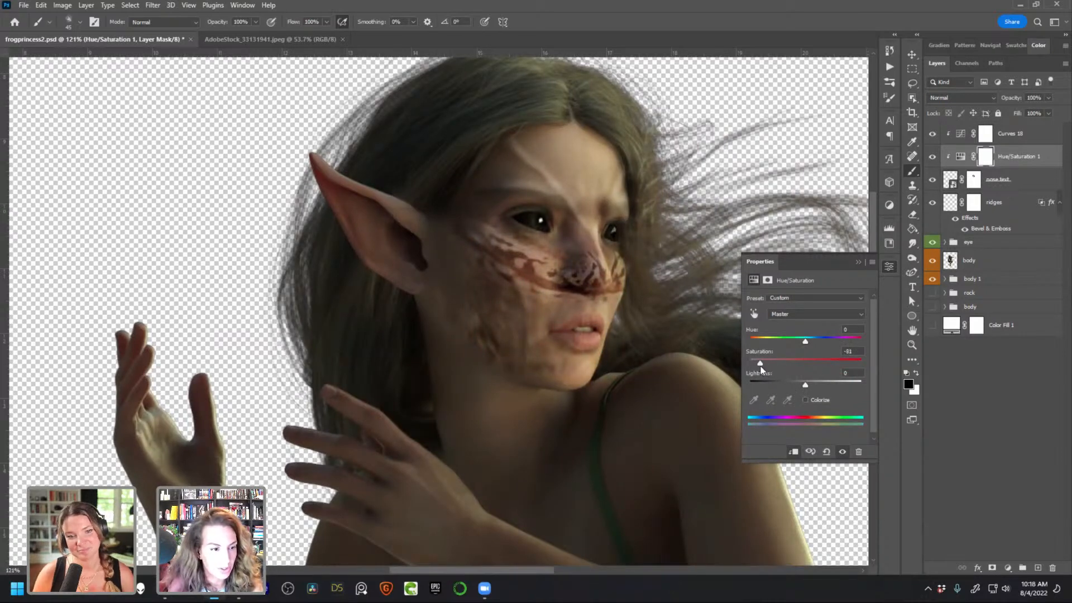
click(888, 266)
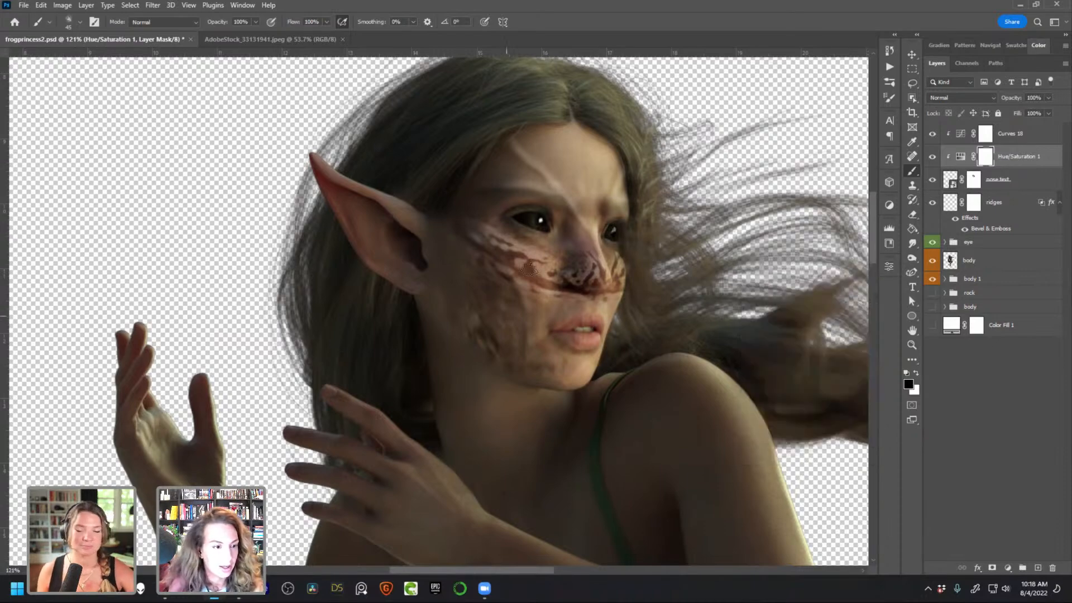
Switch to Bridge and compare the frog photos in the Day 2 folder as skin sources, including tree-frog-299889.jpg
scroll(581, 329, up, 2)
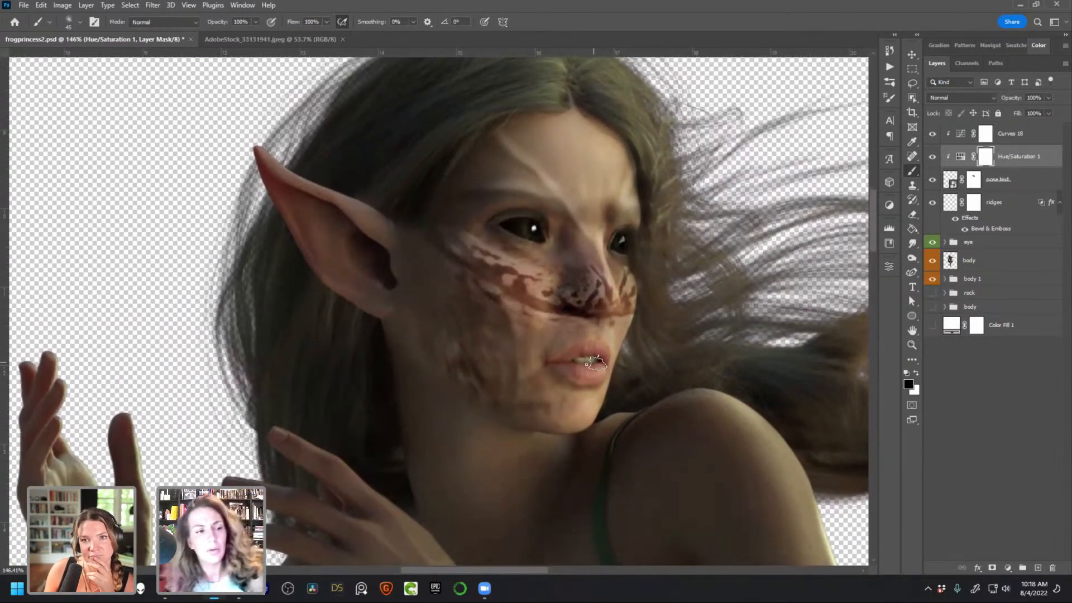
scroll(586, 324, up, 2)
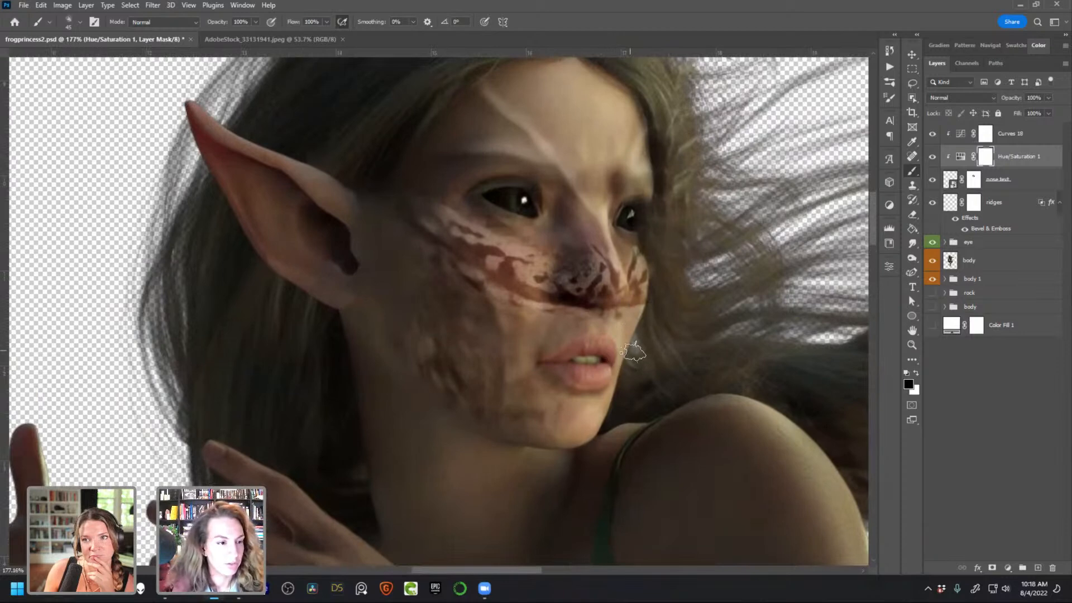
scroll(609, 393, down, 2)
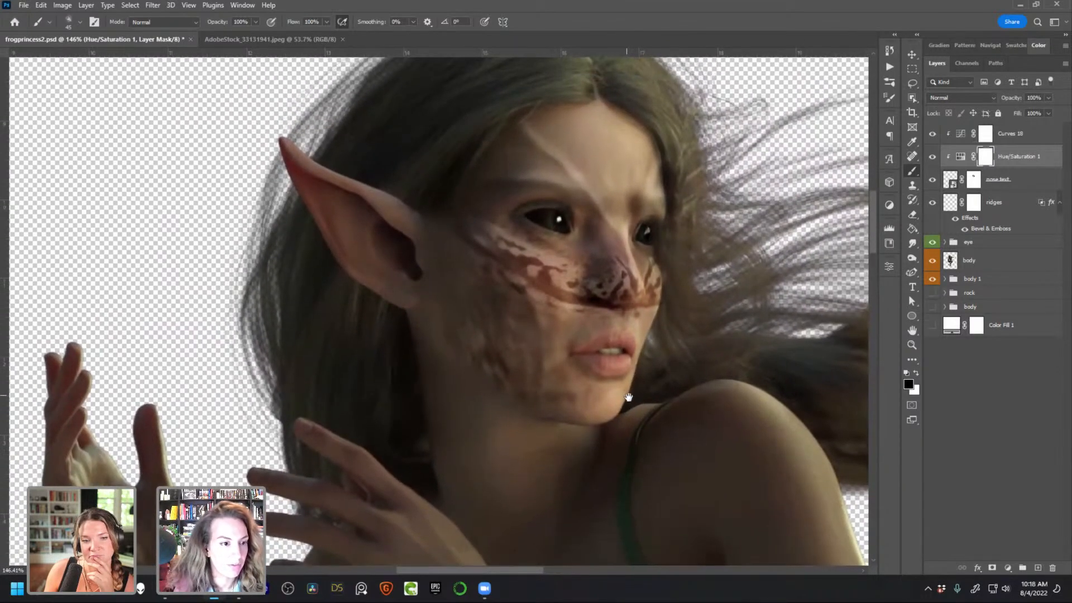
click(236, 596)
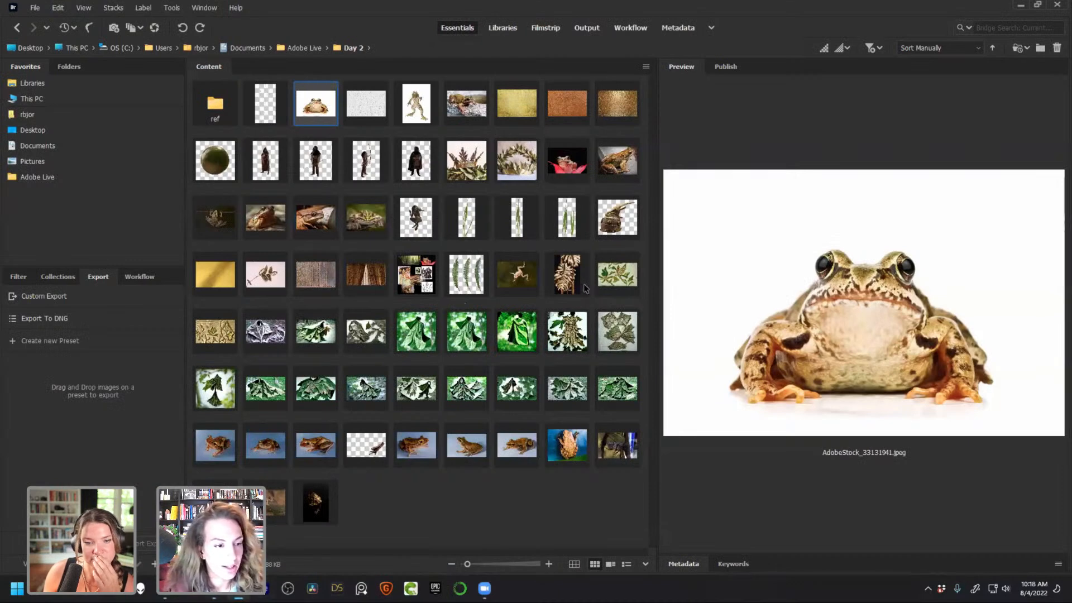
click(422, 114)
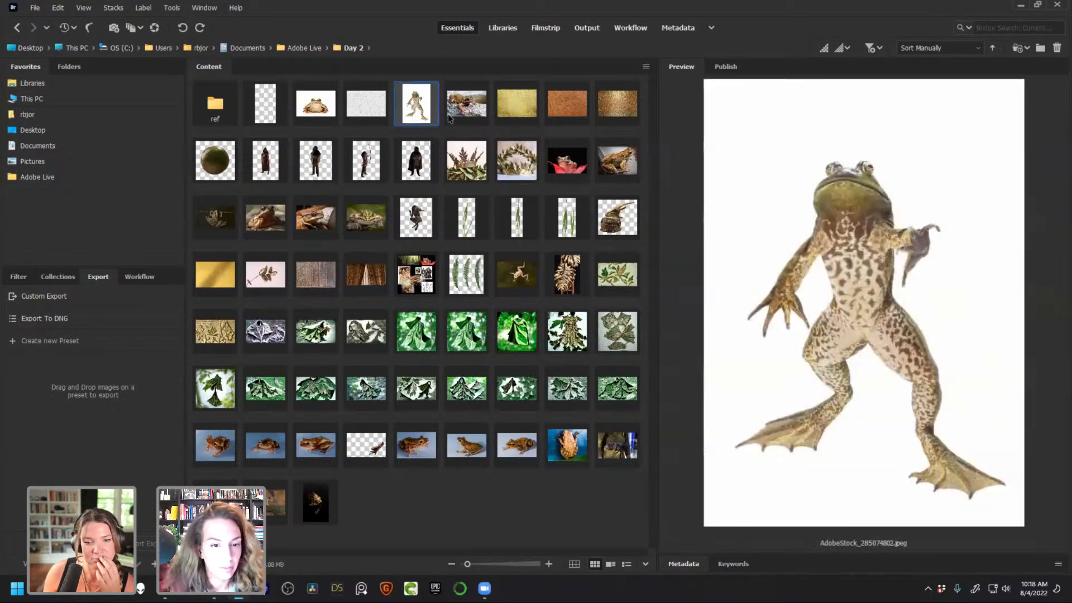
click(455, 118)
click(427, 448)
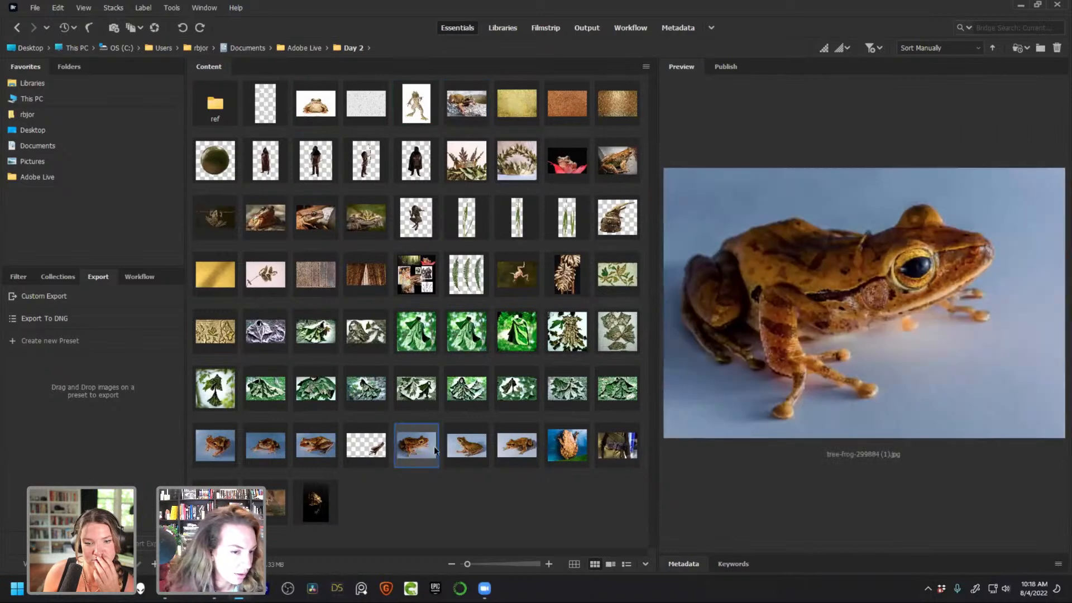
click(475, 457)
click(520, 447)
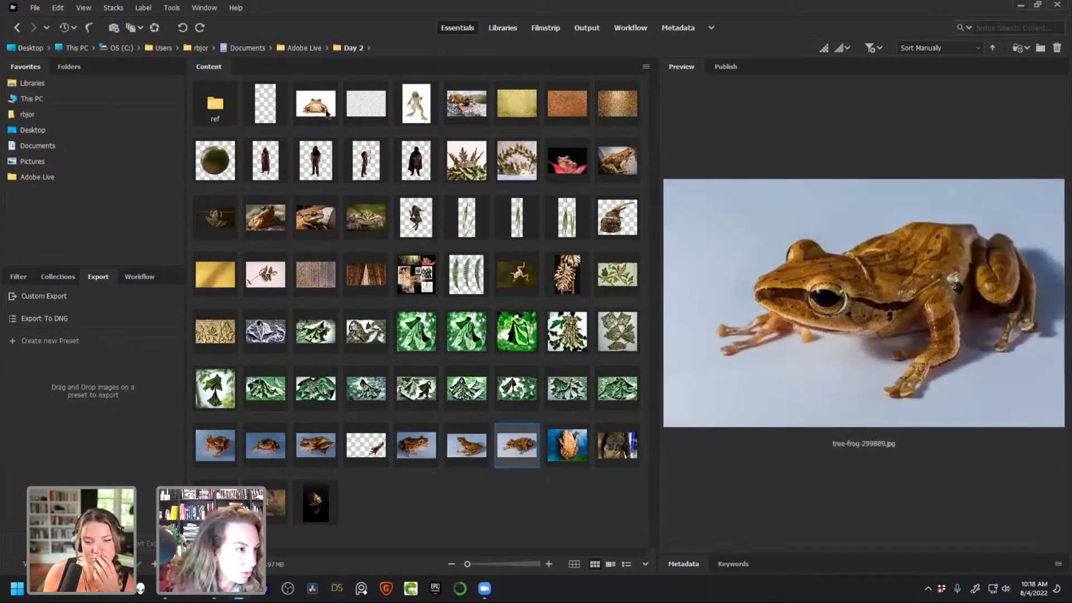
click(328, 115)
click(524, 451)
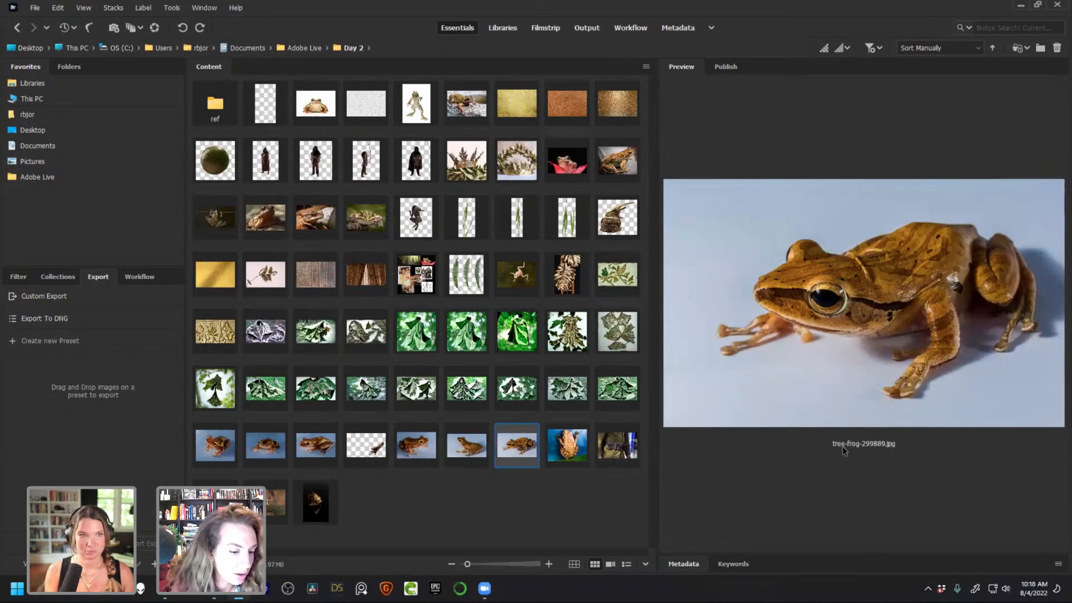
click(213, 589)
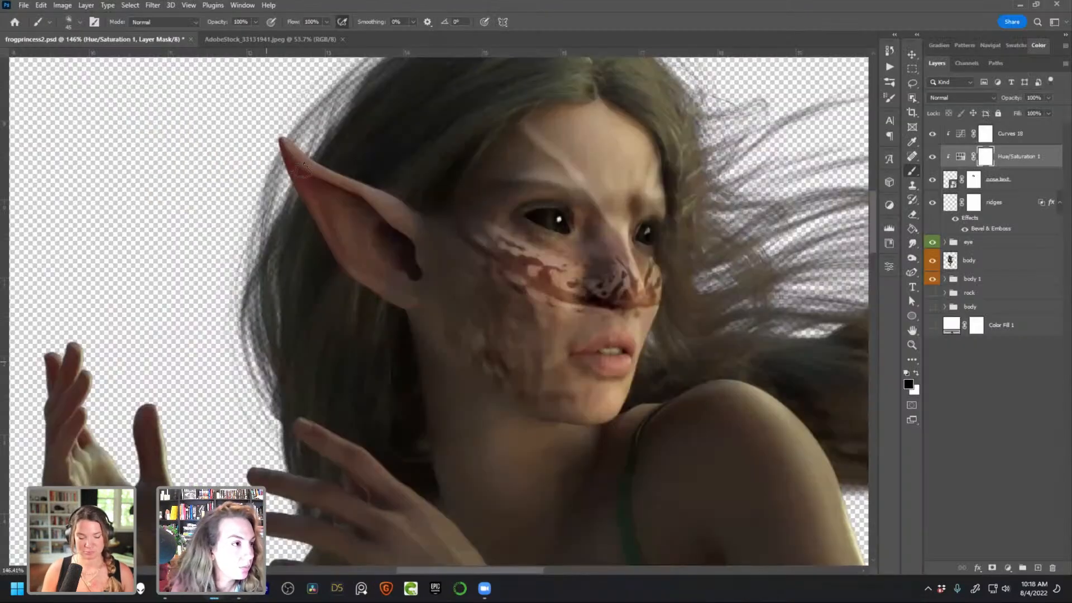
Copy a freehand selection of the frog's upper head from AdobeStock_33131941.jpeg and paste it above the Curves 18 layer in frogprincess2.psd
click(305, 39)
key(l)
mouse_move(535, 153)
mouse_down()
mouse_move(447, 144)
mouse_move(399, 167)
mouse_move(401, 261)
mouse_up()
mouse_move(480, 274)
mouse_down()
mouse_move(534, 187)
mouse_move(540, 163)
mouse_up()
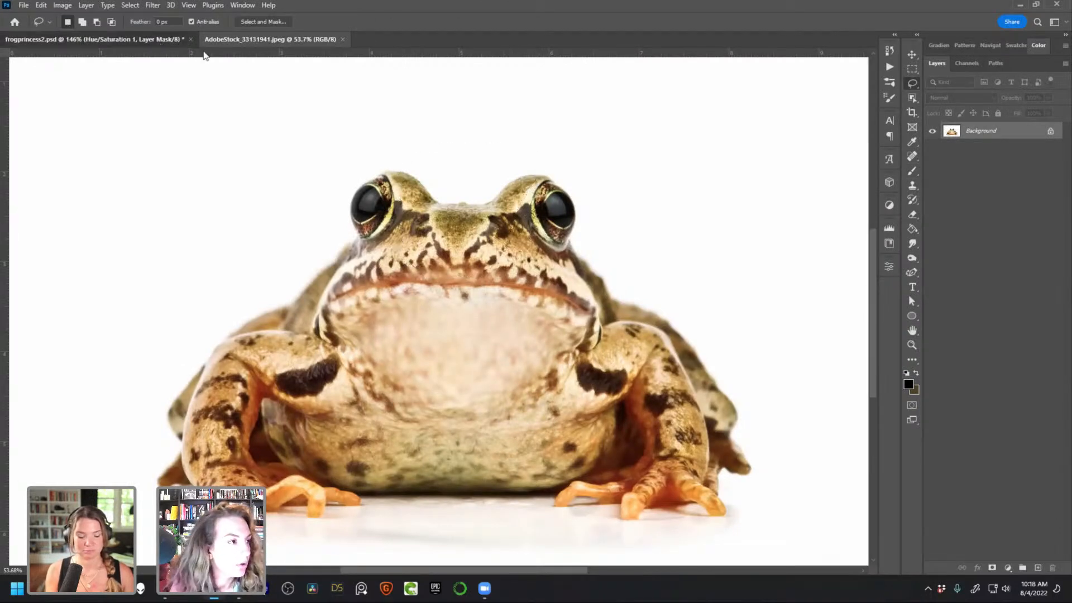
click(160, 41)
click(1020, 133)
key(ctrl+v)
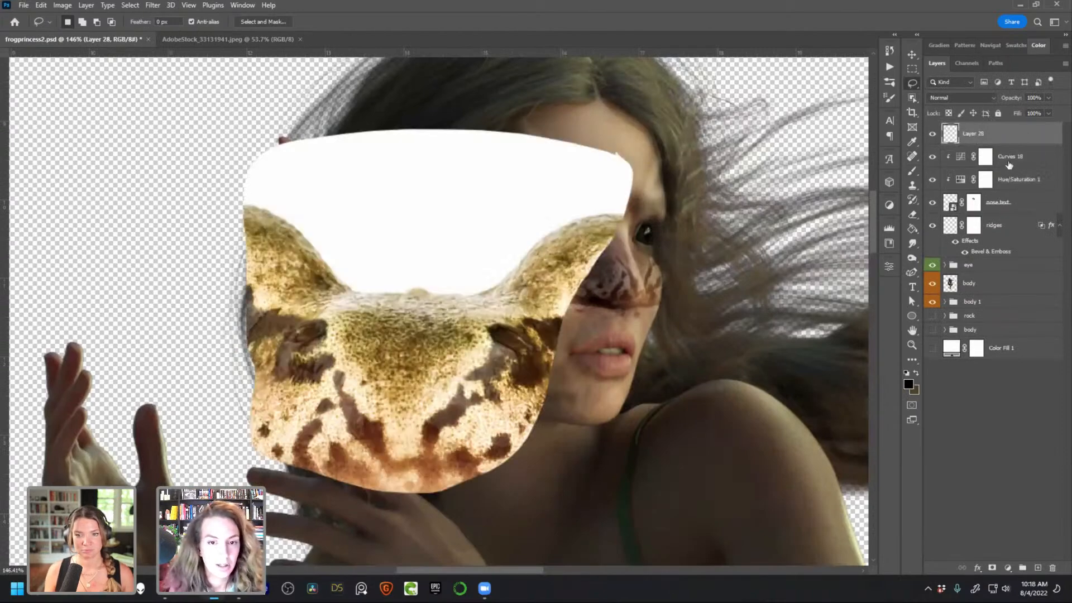
Duplicate the Curves 18 and Hue/Saturation 1 adjustments above the pasted frog skin and clip the copies to it
click(1010, 163)
shift+click(1016, 180)
key(ctrl+j)
drag(1009, 172, 1011, 123)
right_click(999, 154)
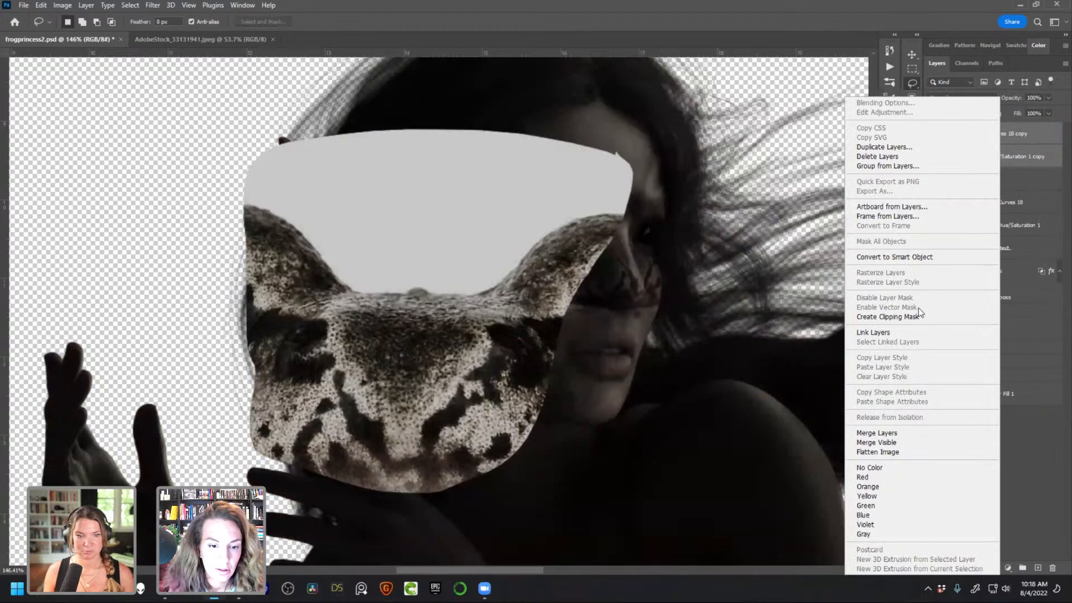
click(893, 316)
Rename the pasted frog skin layer "upper face" and set its blend mode to Soft Light
double_click(974, 179)
text(upper face)
key(Return)
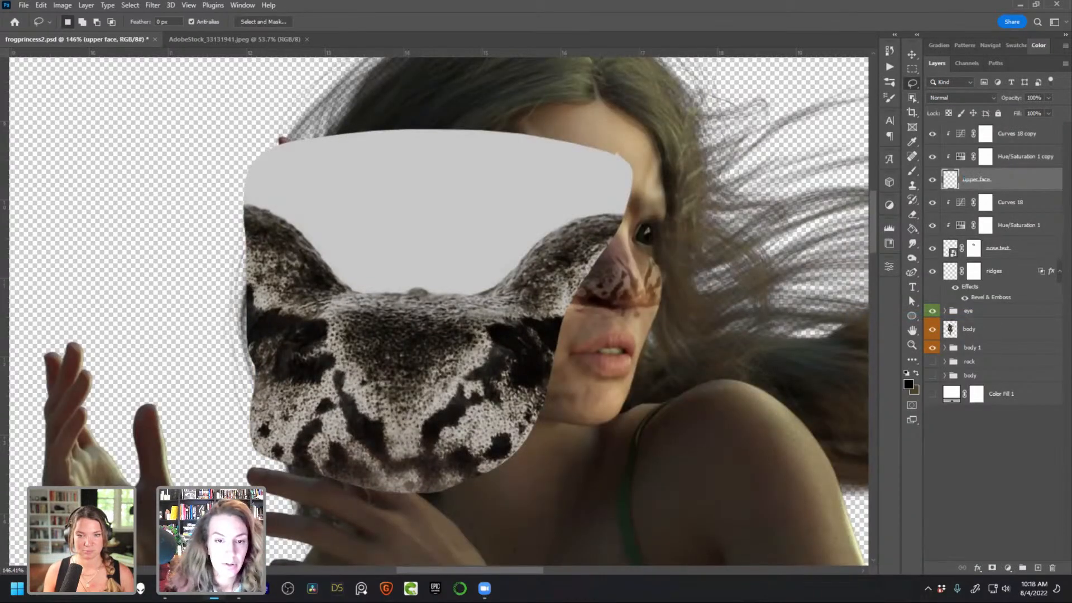
click(980, 97)
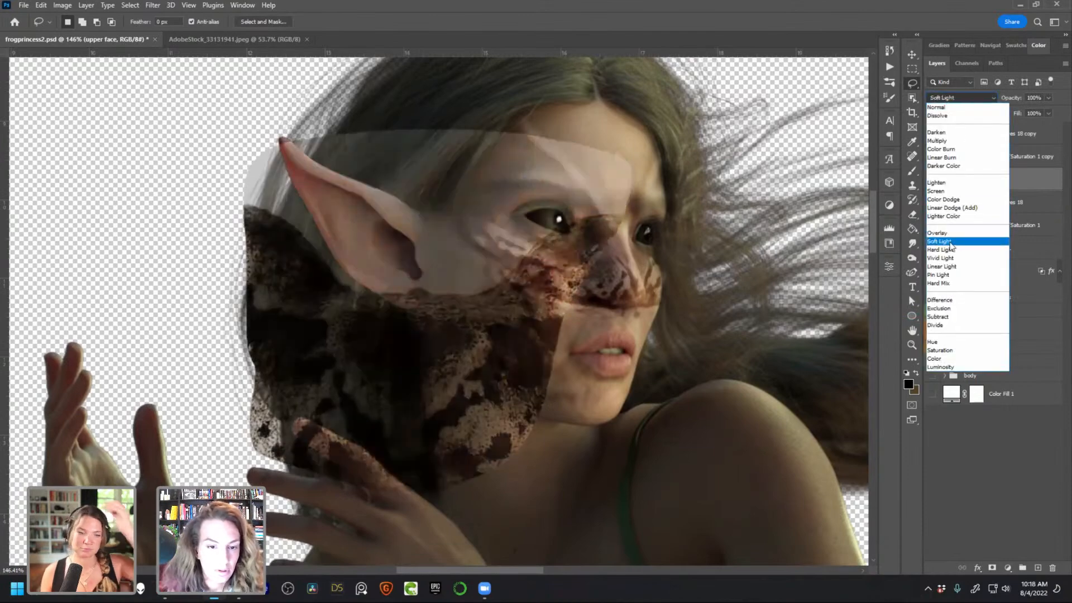
click(955, 253)
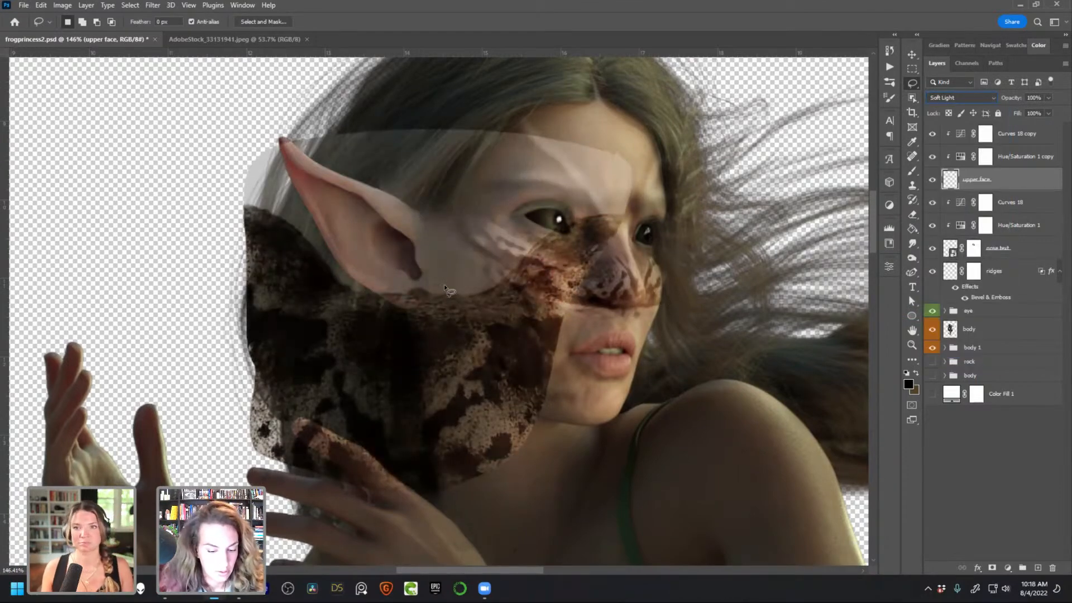
Move the upper face skin over the princess's eyes and forehead and convert the layer to a smart object
key(ctrl+d)
key(v)
drag(474, 319, 652, 145)
drag(613, 388, 578, 464)
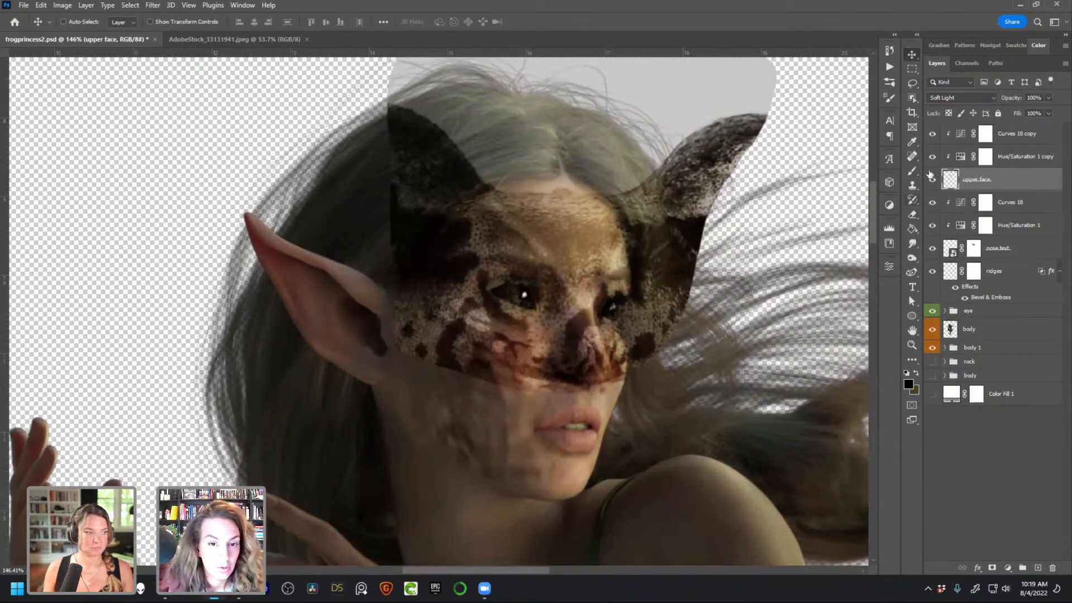
right_click(997, 173)
click(941, 260)
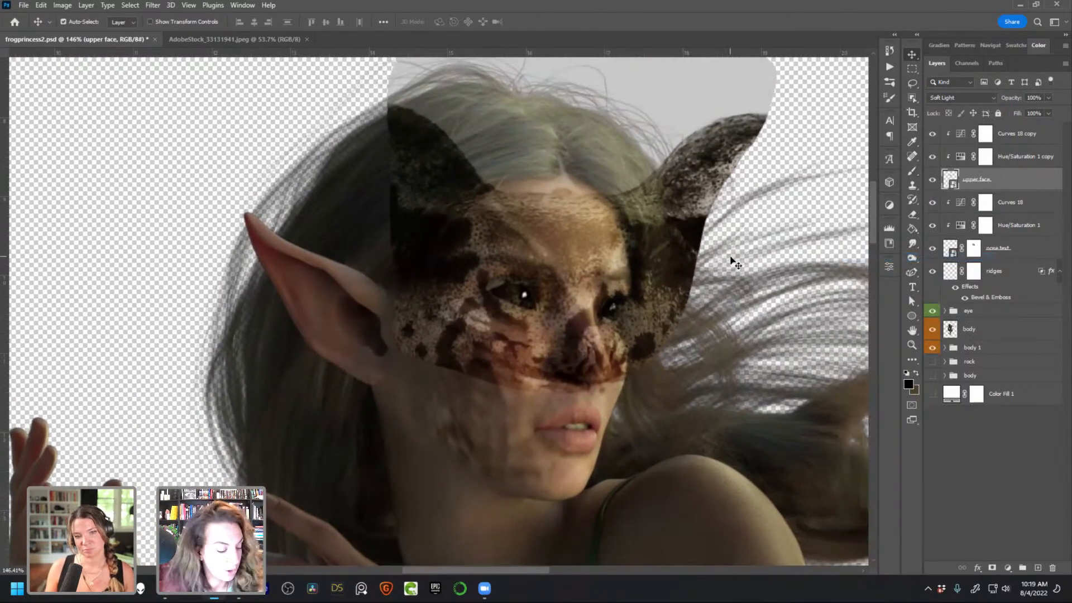
Scale the upper face skin to 56.85%, place it over the forehead and flip it horizontally
key(ctrl+t)
drag(773, 396, 631, 234)
drag(567, 193, 602, 260)
right_click(566, 223)
click(631, 428)
Warp the upper face skin to follow the forehead, brow, temples and nose bridge
right_click(585, 256)
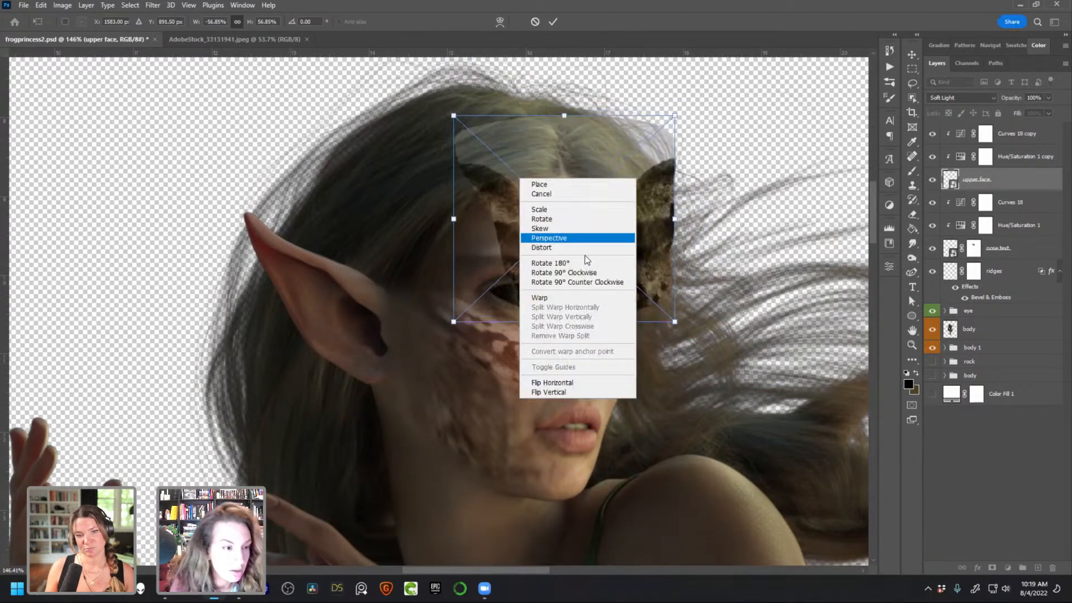
click(573, 298)
drag(563, 186, 565, 182)
drag(645, 305, 641, 292)
drag(655, 190, 627, 171)
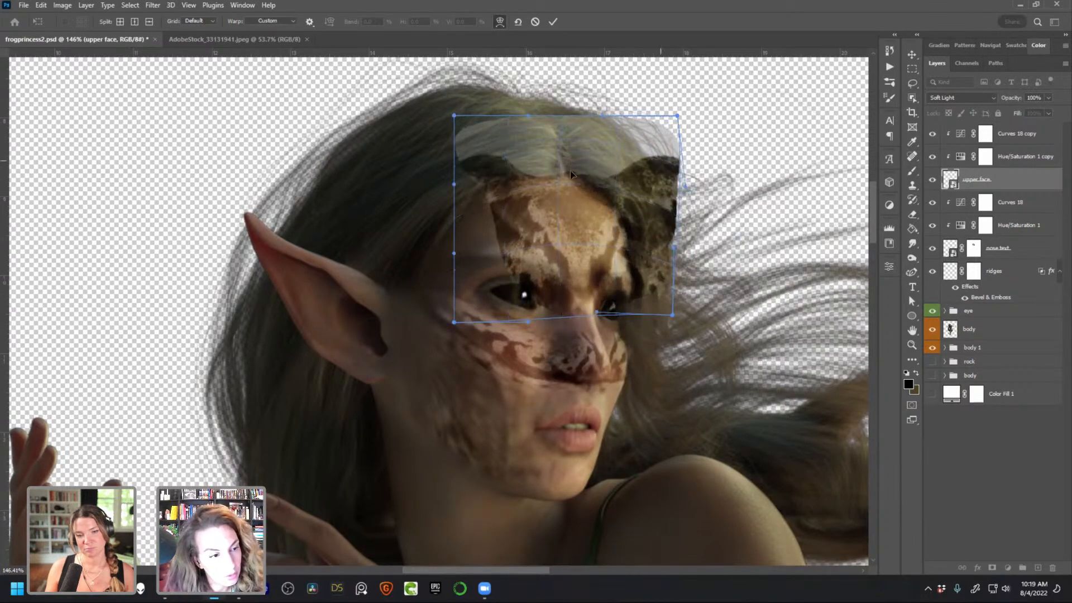
mouse_move(467, 175)
mouse_down()
mouse_move(450, 172)
mouse_move(461, 181)
mouse_up()
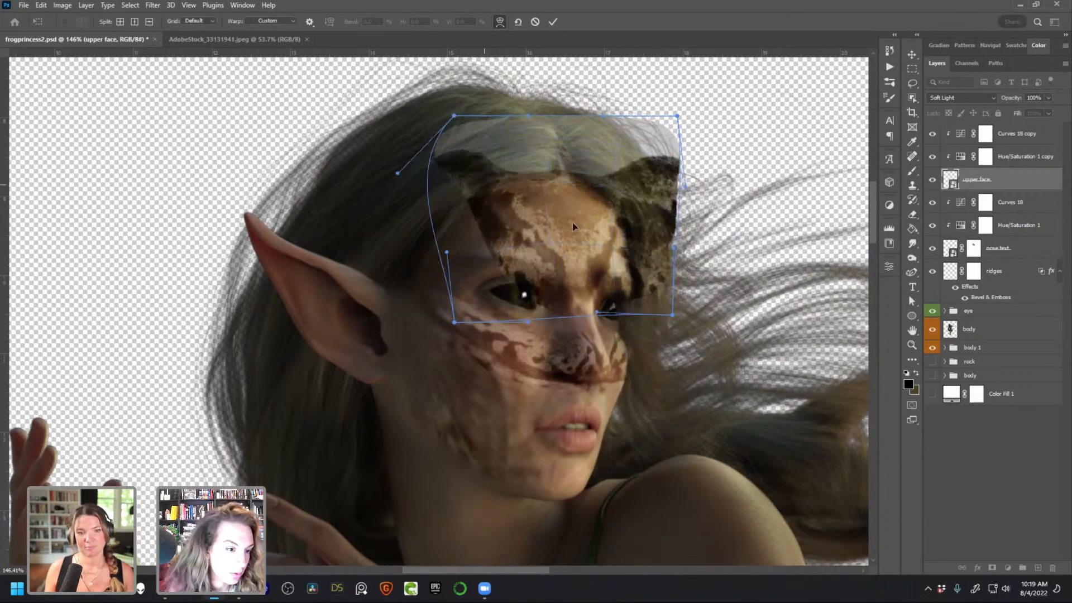
drag(639, 189, 641, 187)
drag(562, 164, 562, 156)
drag(571, 306, 583, 320)
key(Return)
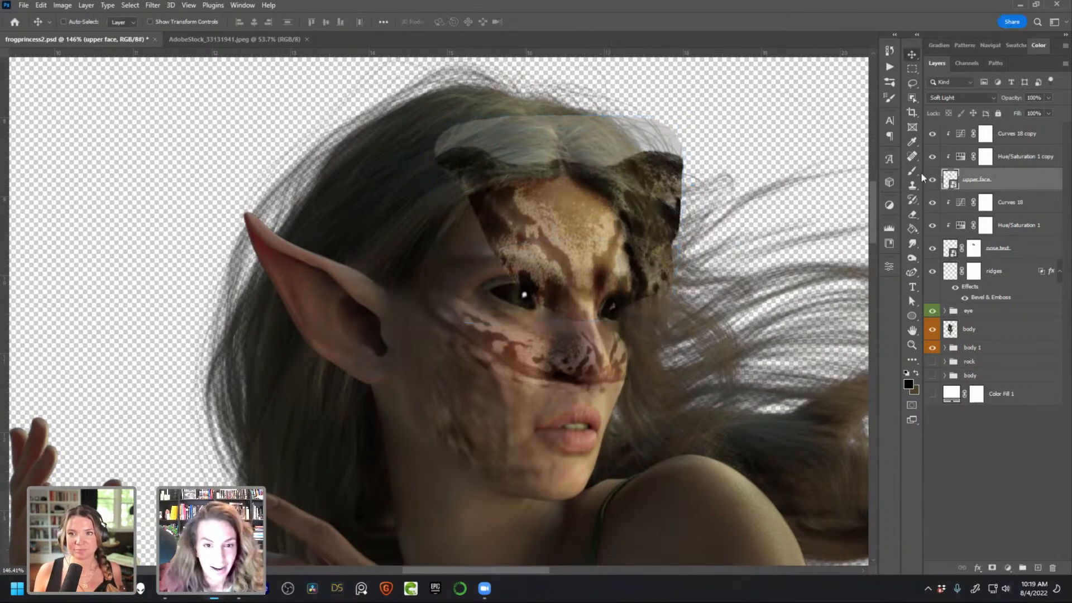
Add a mask to the upper face layer, roughen the skin's outer edge over the hair beside the far temple, and pick a soft round brush
click(992, 567)
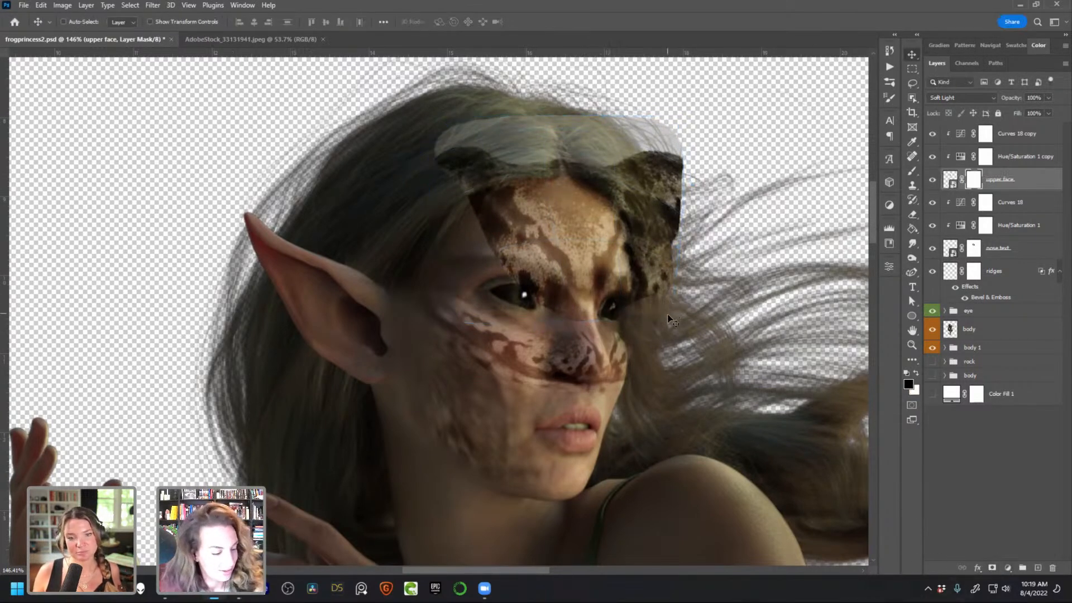
key(b)
mouse_move(666, 246)
mouse_down()
mouse_move(696, 154)
mouse_move(670, 156)
mouse_up()
right_click(682, 171)
click(763, 315)
key(Return)
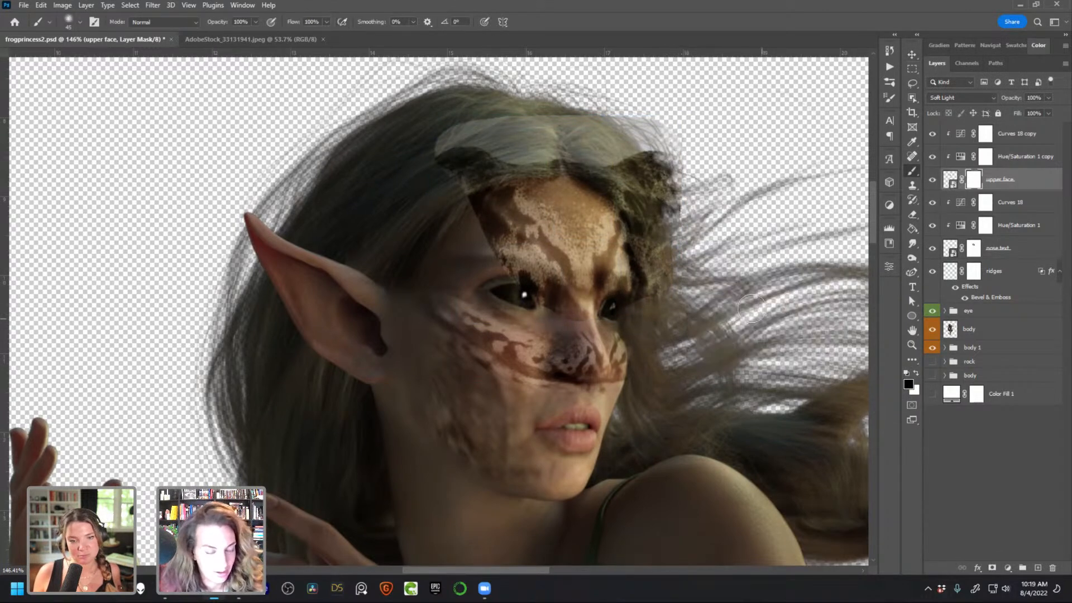
Mask the upper face skin off the hair along the hairline and far temple, reducing the soft brush to 50 px
mouse_move(629, 121)
mouse_down()
mouse_move(492, 127)
mouse_move(442, 139)
mouse_up()
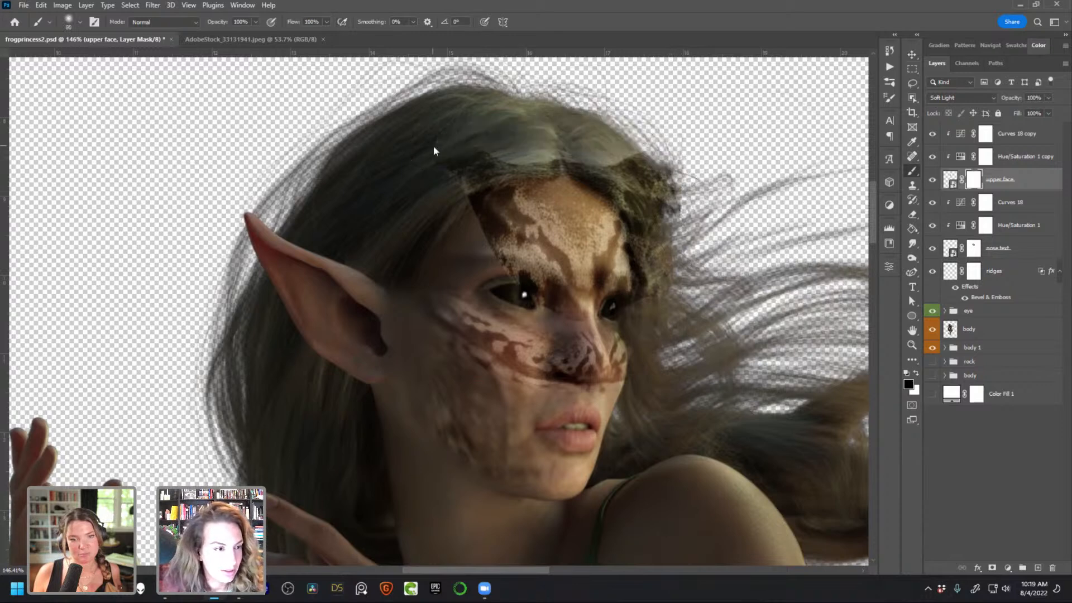
key(bracketleft)
key(bracketleft)
key(bracketleft)
mouse_move(543, 167)
mouse_down()
mouse_move(598, 151)
mouse_move(662, 170)
mouse_move(596, 170)
mouse_move(684, 219)
mouse_move(643, 194)
mouse_move(667, 260)
mouse_up()
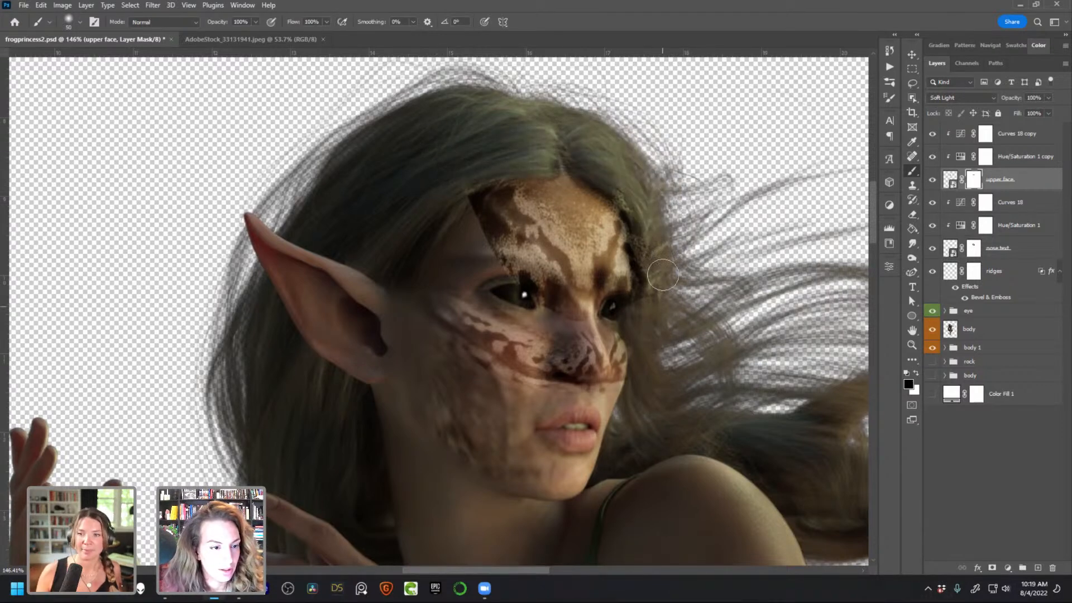
Mask the upper face skin off the near eye, temple and nose bridge with a smaller soft brush
key(bracketleft)
key(bracketleft)
key(bracketleft)
key(bracketleft)
key(bracketleft)
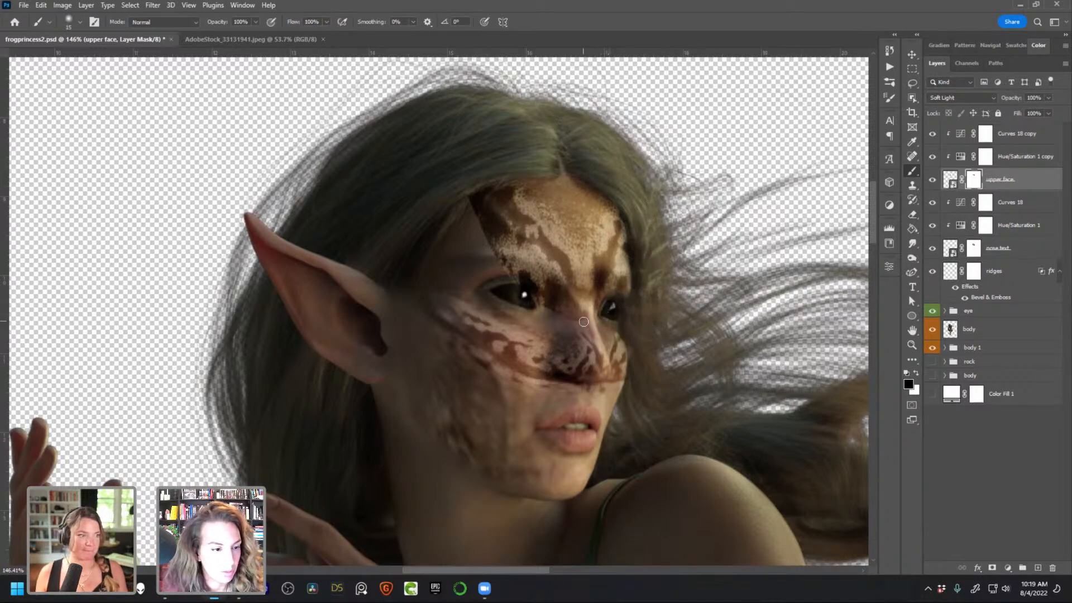
key(bracketright)
key(bracketright)
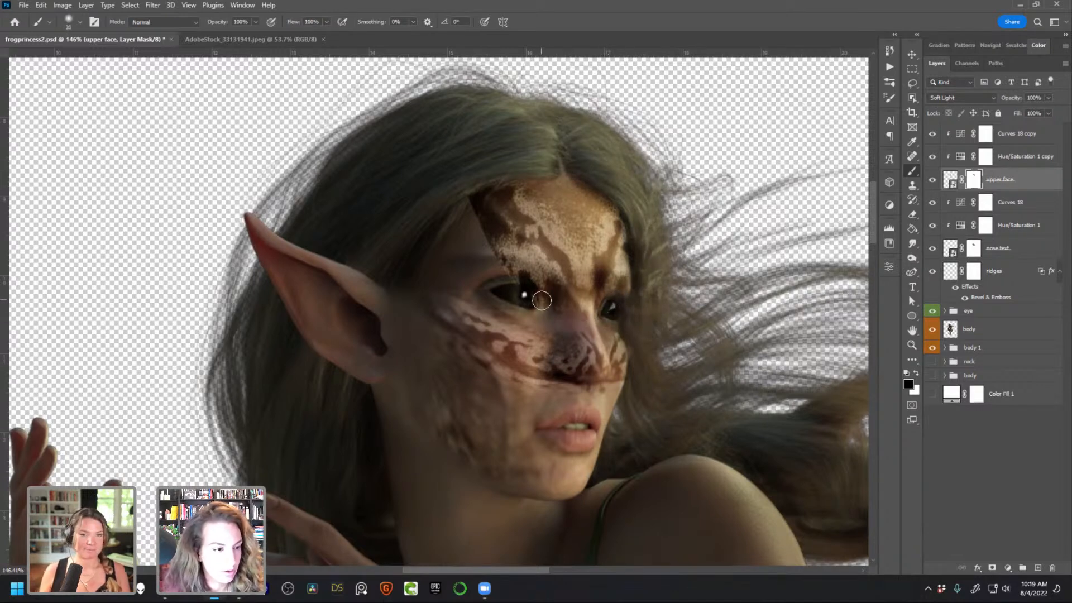
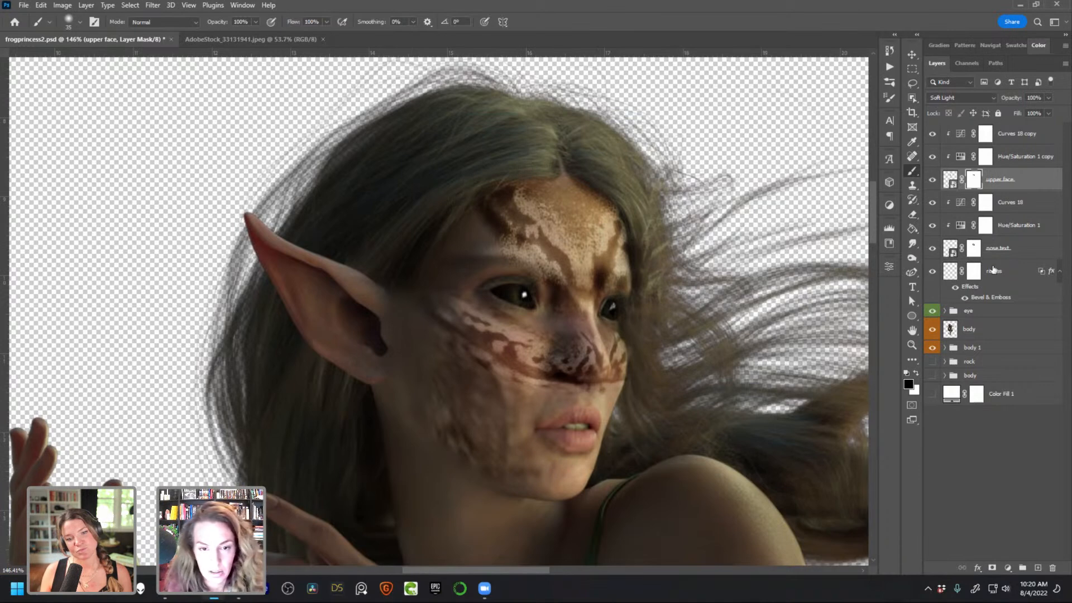
Mask the nose text layer's skin off the lower cheek and jaw, reducing the soft brush for the finer edges
click(977, 252)
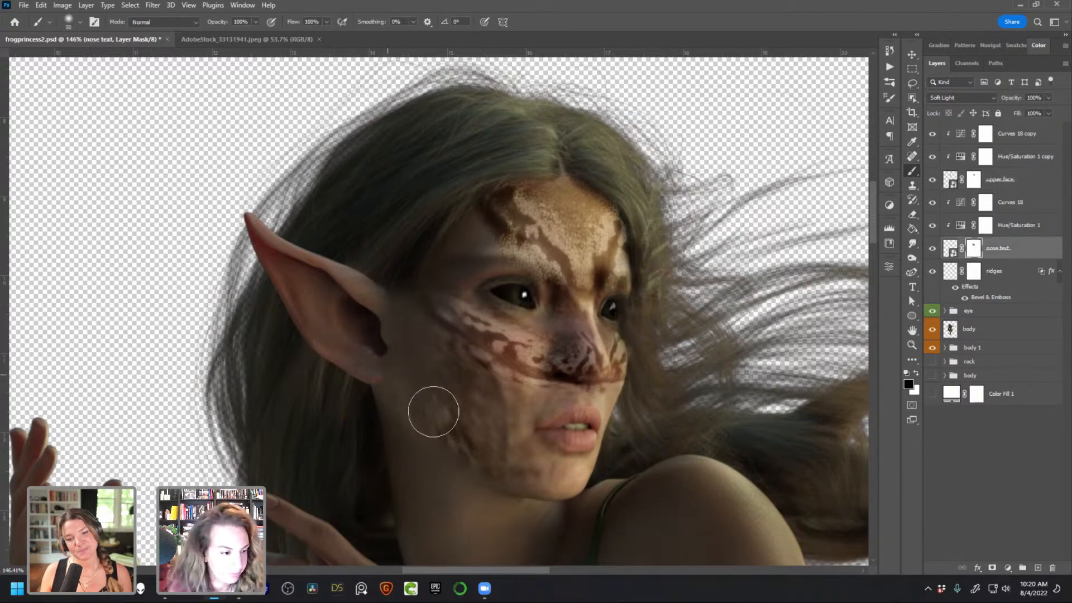
mouse_move(475, 467)
mouse_down()
mouse_move(440, 377)
mouse_move(504, 513)
mouse_up()
key(bracketleft)
key(bracketleft)
key(bracketleft)
key(bracketleft)
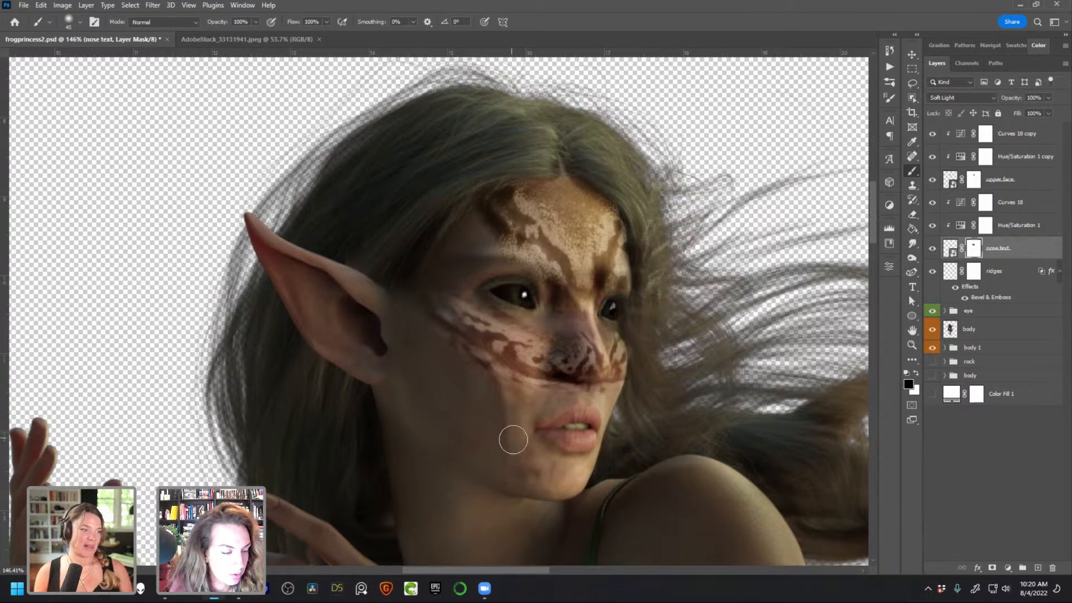
Copy one half of the frog's face between the eye and mouth from AdobeStock_33131941.jpeg and paste it above Curves 18 copy in frogprincess2.psd
click(283, 37)
key(l)
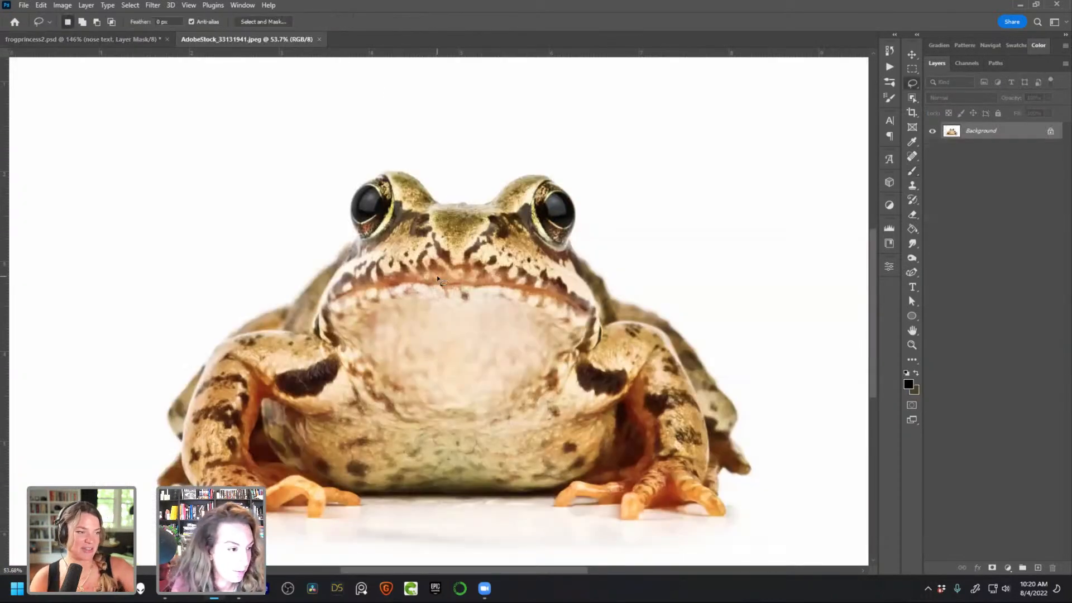
mouse_move(459, 275)
mouse_down()
mouse_move(447, 188)
mouse_move(417, 199)
mouse_move(355, 269)
mouse_move(391, 299)
mouse_move(457, 311)
mouse_move(463, 281)
mouse_up()
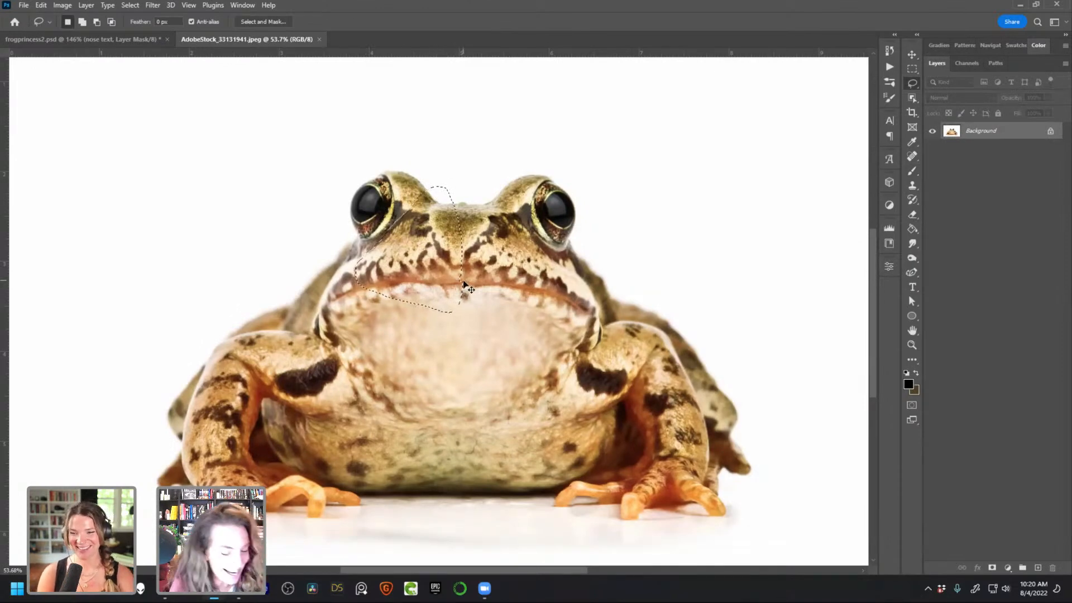
click(156, 43)
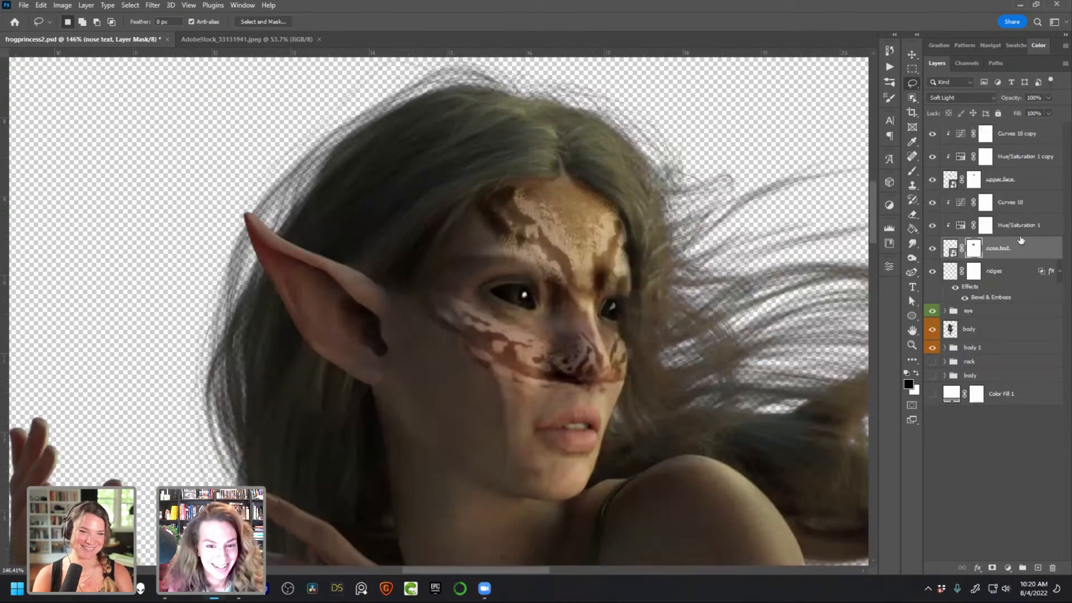
click(1019, 137)
key(ctrl+v)
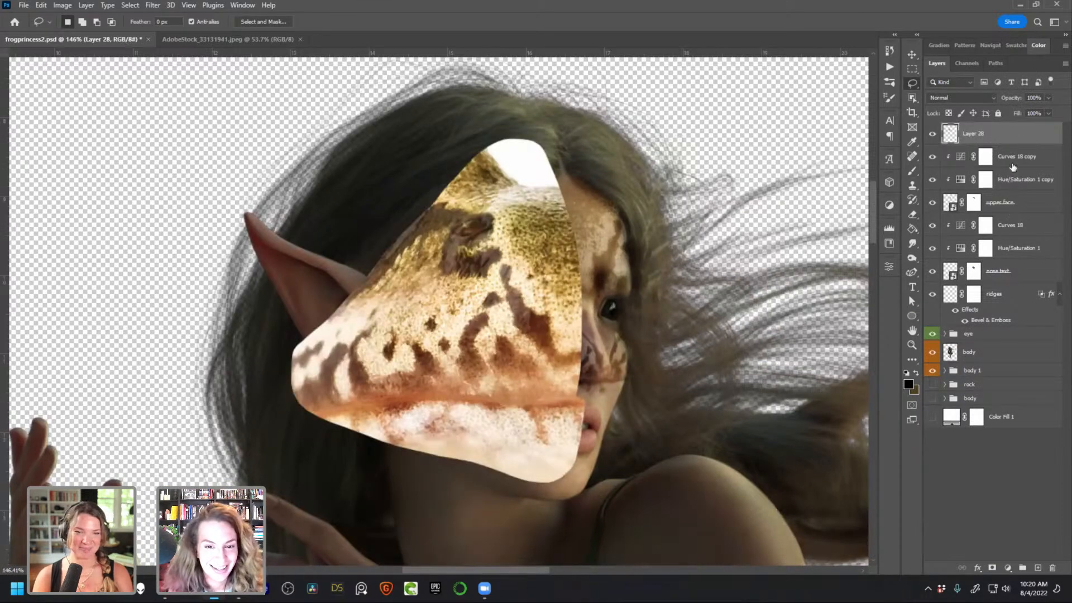
Duplicate the Hue/Saturation 1 copy and Curves 18 copy adjustments above the pasted frog skin and clip them to it
click(1013, 177)
shift+click(1012, 167)
drag(1012, 143, 1011, 132)
right_click(1008, 151)
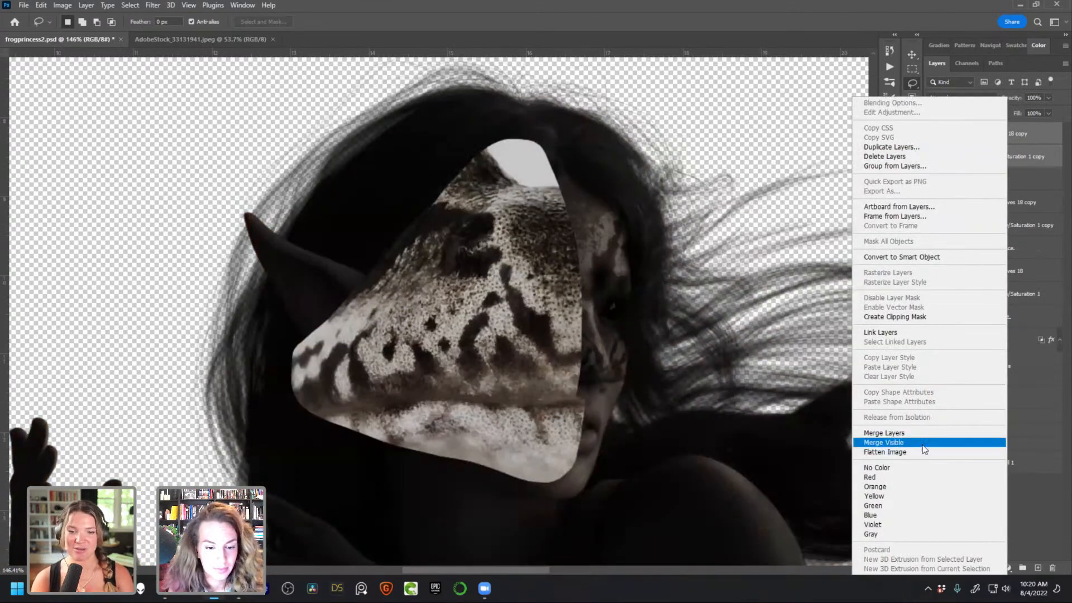
click(926, 317)
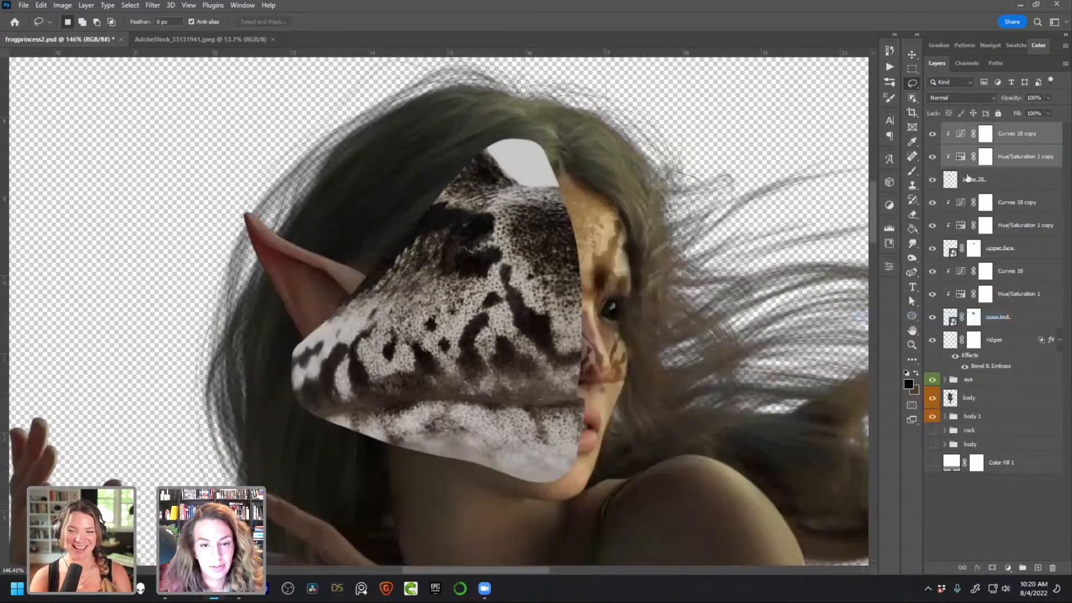
Convert the pasted frog skin to a smart object, blend it in Soft Light, and position it over the near cheek and jaw
click(944, 183)
right_click(998, 179)
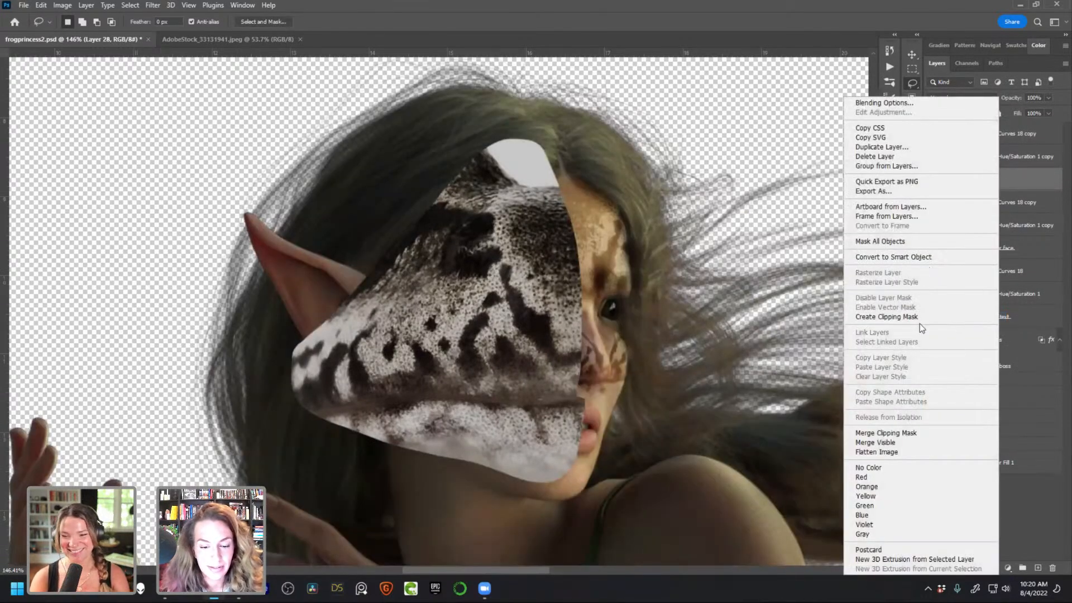
click(922, 258)
click(952, 98)
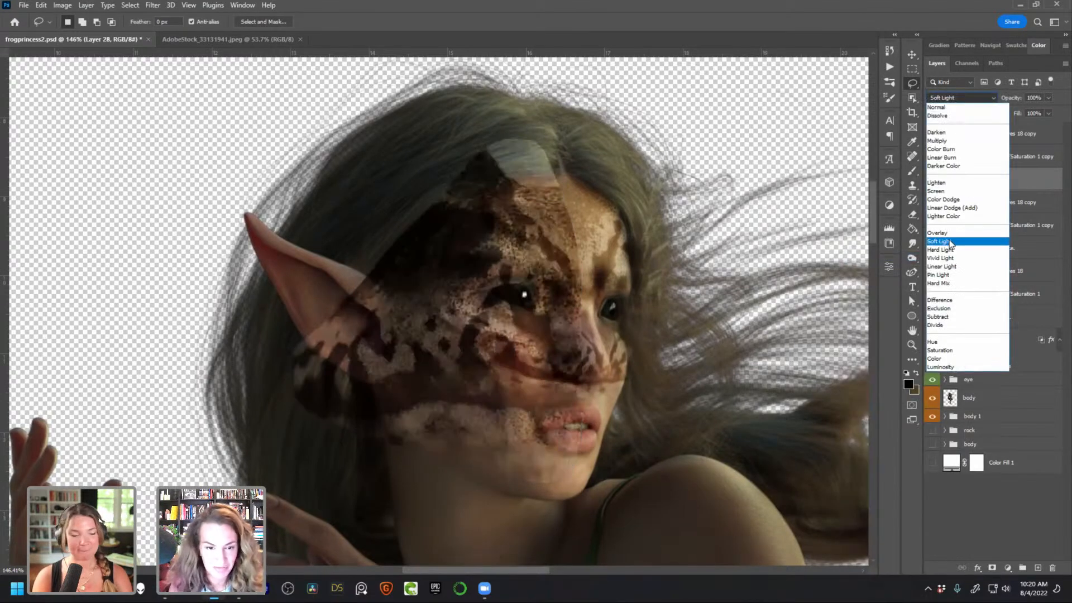
click(950, 242)
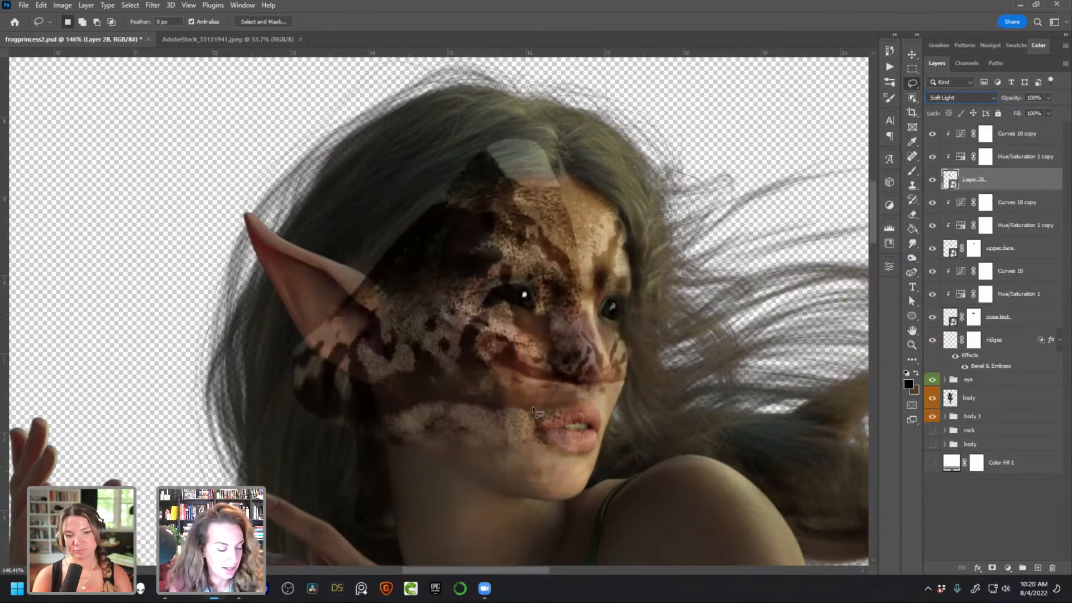
key(v)
drag(396, 397, 352, 419)
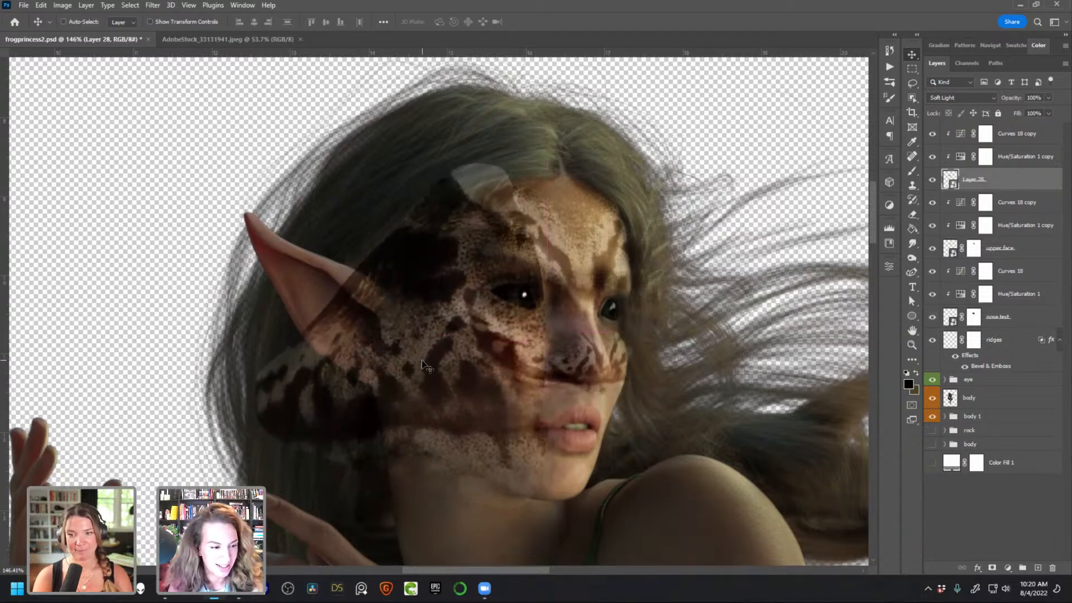
right_click(445, 309)
click(689, 245)
click(1049, 114)
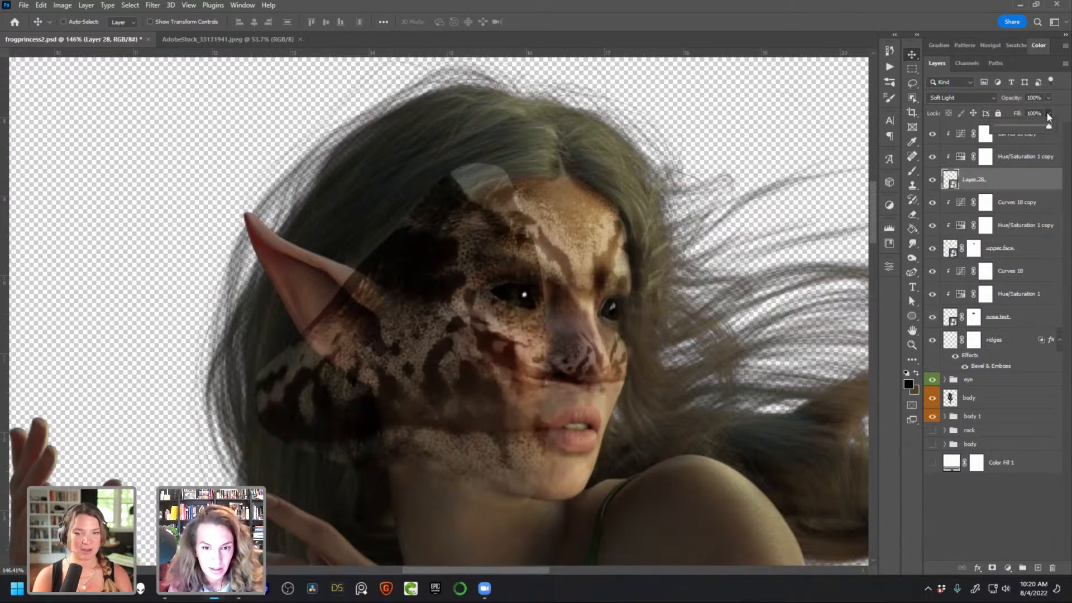
drag(1028, 129, 1062, 136)
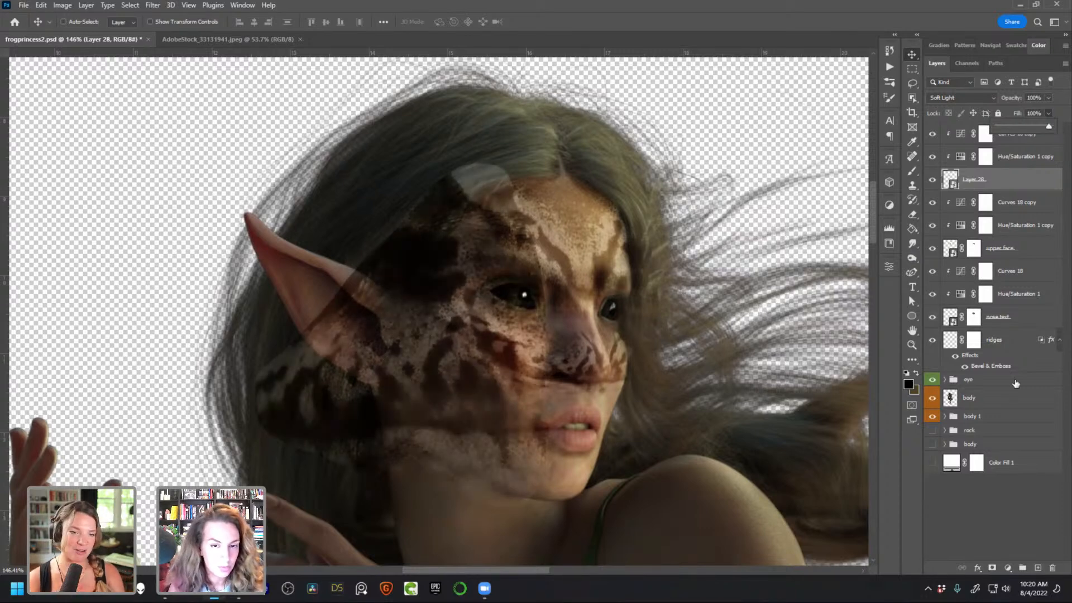
Add a mask to the cheek skin and paint it off the hair, ear, forehead, eye and neck, reducing the brush to 30 px
click(992, 568)
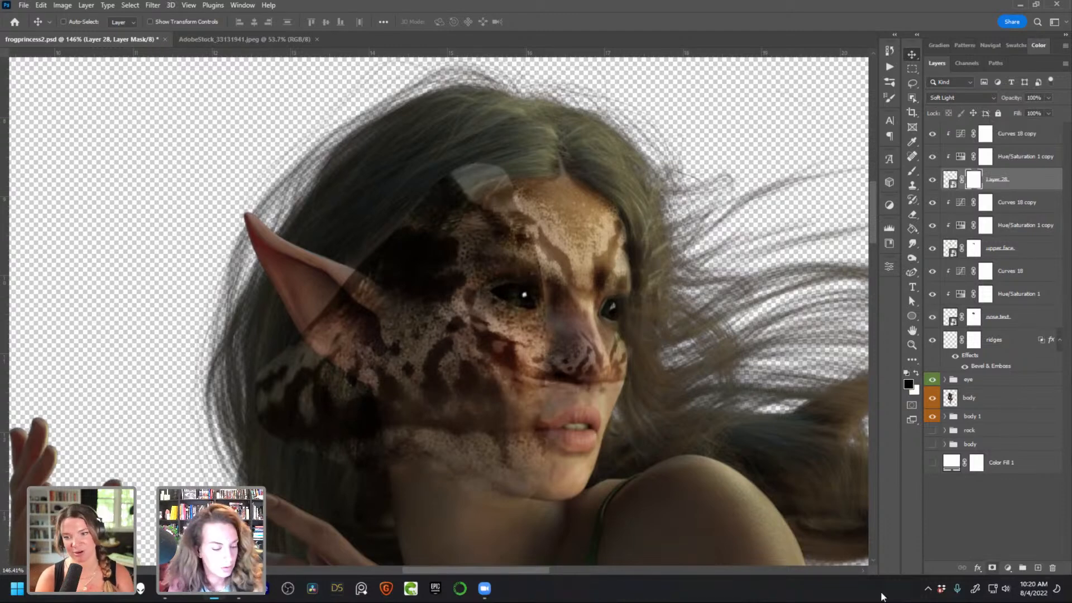
key(b)
mouse_move(486, 259)
mouse_down()
mouse_move(454, 175)
mouse_move(515, 182)
mouse_move(411, 212)
mouse_up()
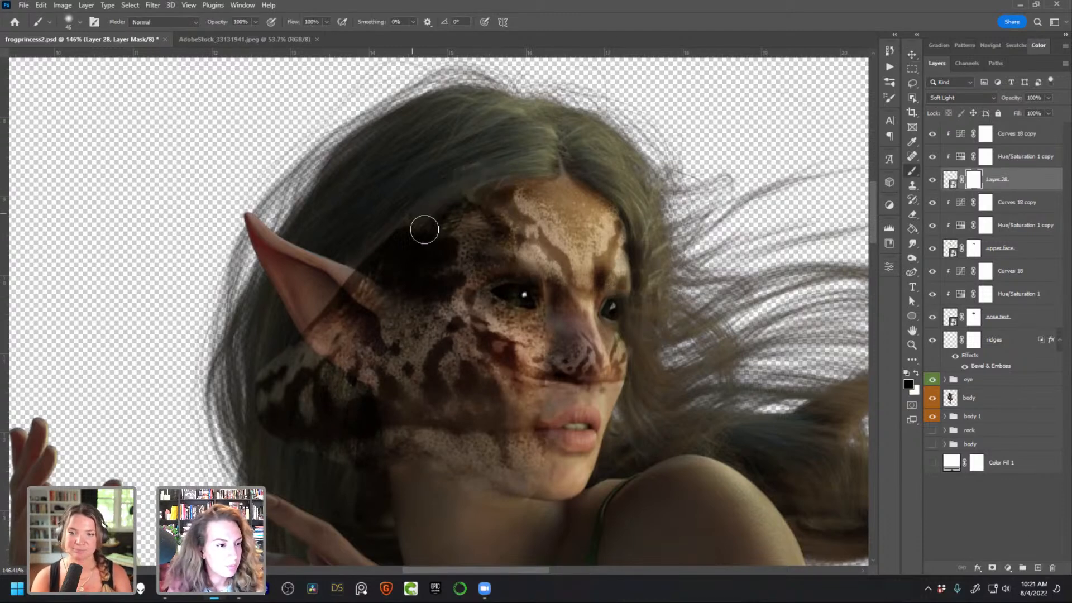
mouse_move(536, 289)
mouse_down()
mouse_move(534, 328)
mouse_move(422, 236)
mouse_move(522, 323)
mouse_move(534, 373)
mouse_move(386, 242)
mouse_move(397, 232)
mouse_move(410, 264)
mouse_move(396, 253)
mouse_move(338, 297)
mouse_move(310, 348)
mouse_move(321, 376)
mouse_move(311, 326)
mouse_move(292, 347)
mouse_move(273, 346)
mouse_move(287, 367)
mouse_move(352, 337)
mouse_move(349, 477)
mouse_move(362, 461)
mouse_move(375, 491)
mouse_move(343, 317)
mouse_move(377, 313)
mouse_up()
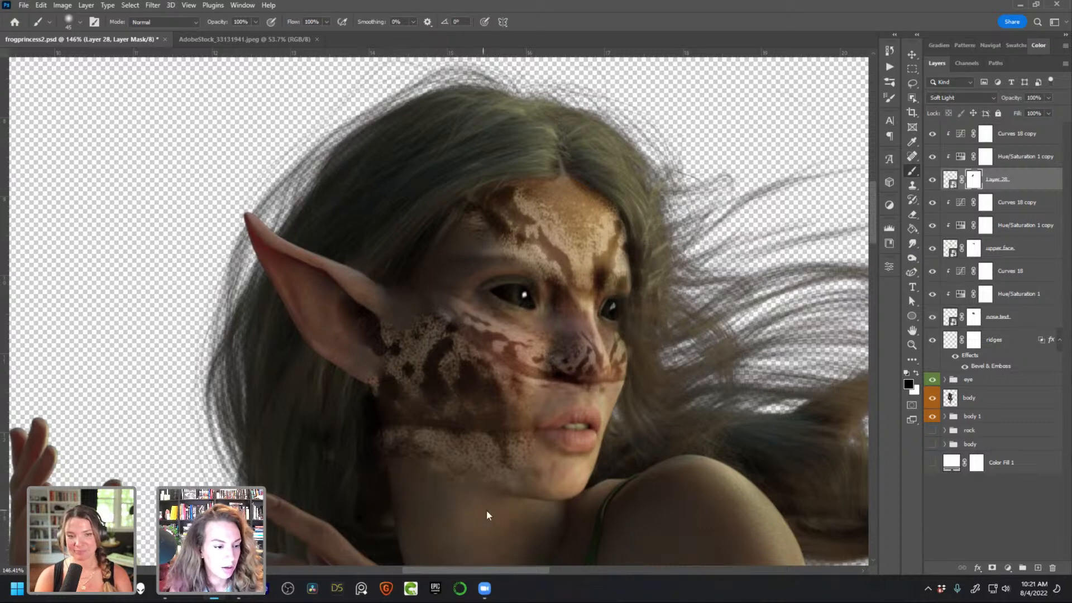
key(bracketleft)
key(bracketleft)
key(bracketleft)
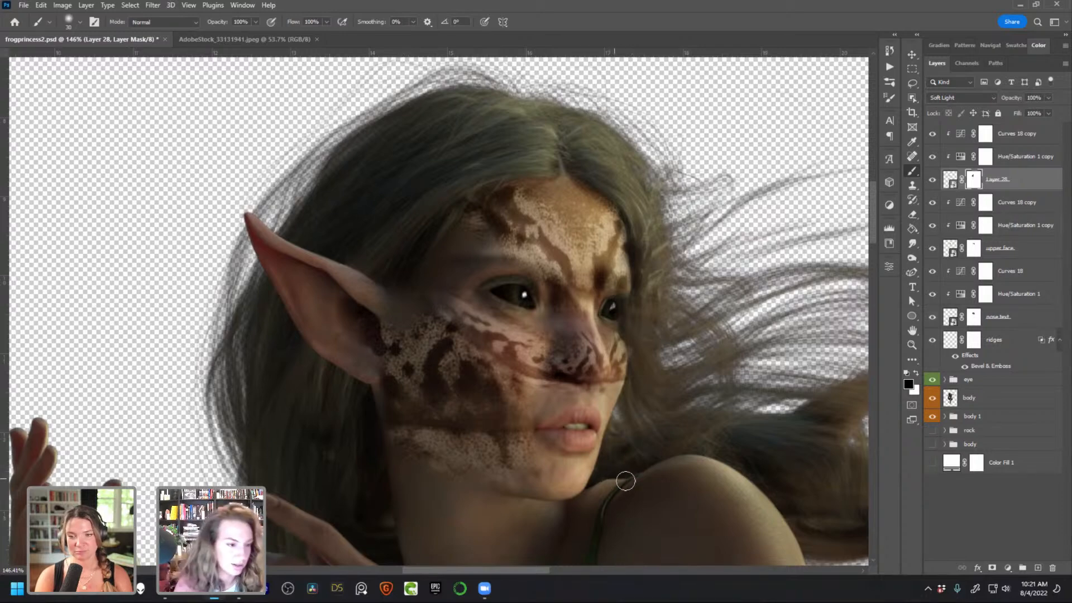
scroll(591, 426, down, 1)
drag(610, 458, 585, 386)
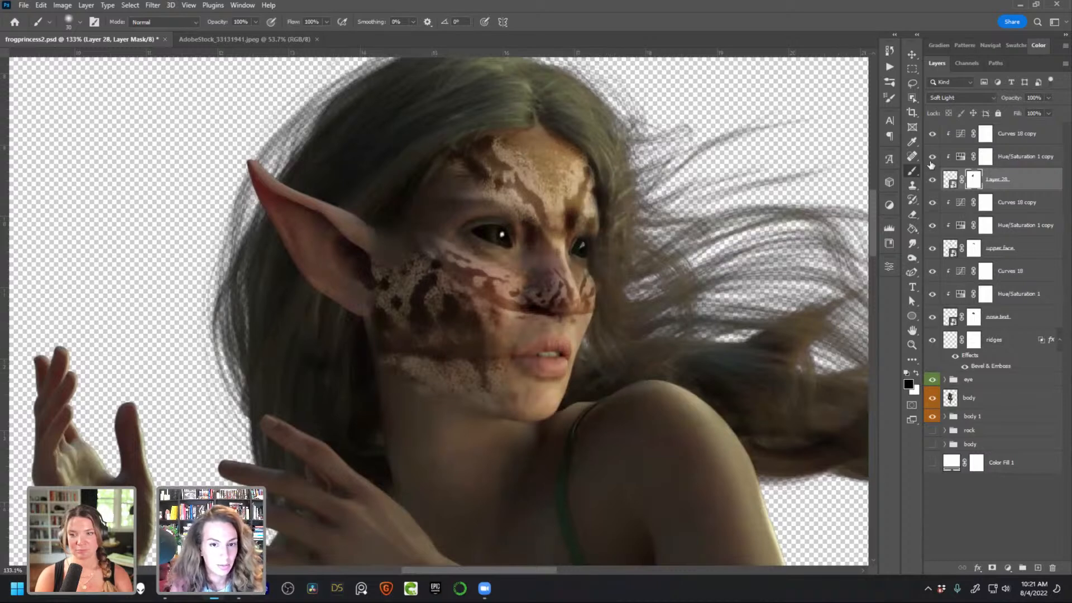
Compare the face with and without the top Curves adjustment and the cheek skin layer
click(933, 137)
click(933, 136)
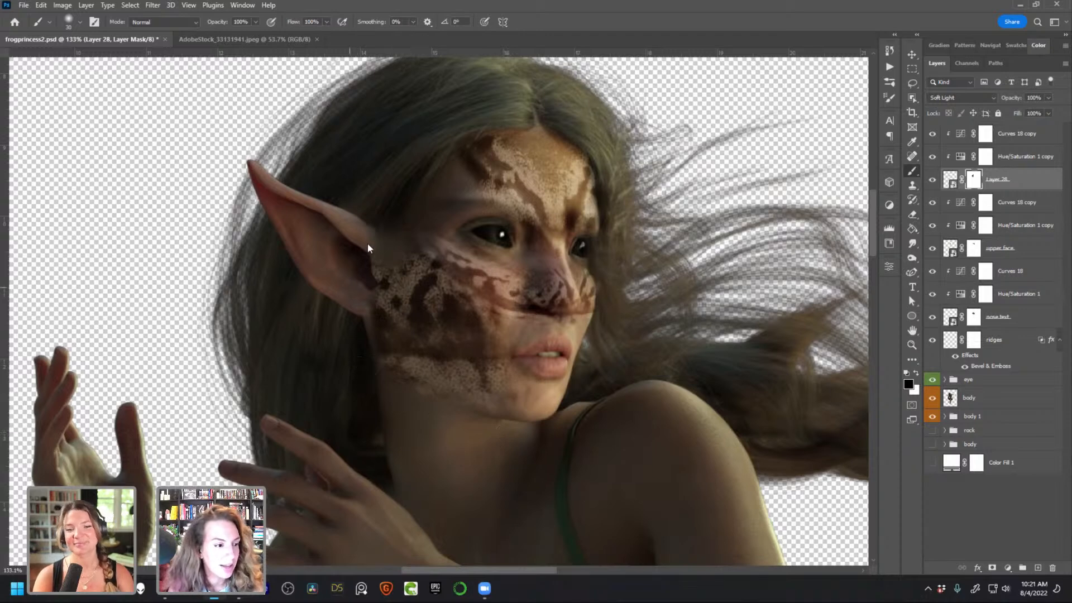
click(931, 184)
click(931, 183)
click(932, 183)
click(931, 183)
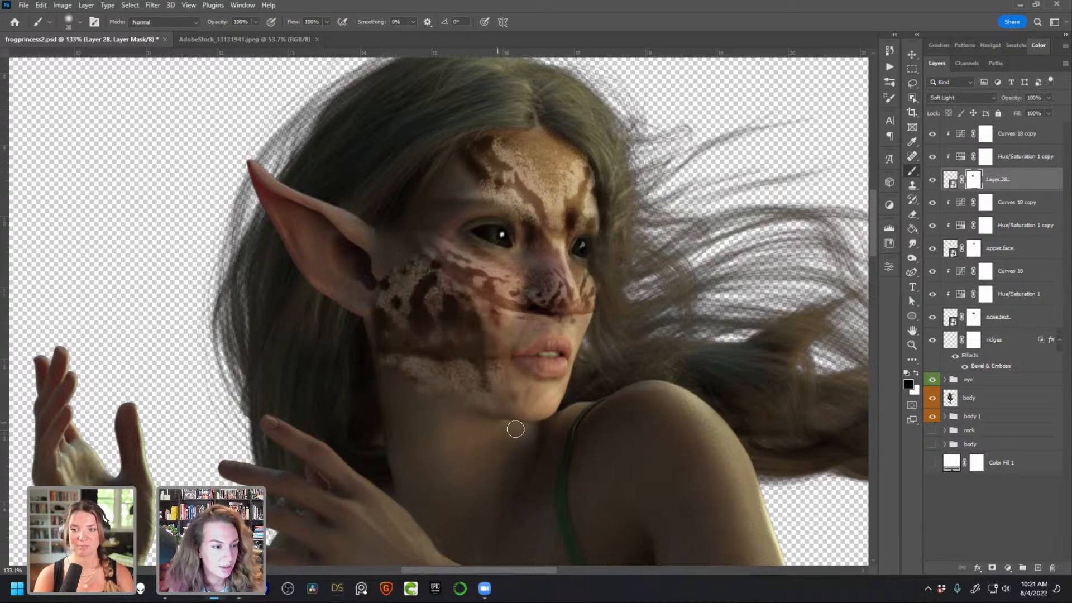
Set the saturation of the cheek skin's Hue/Saturation adjustment to -32
double_click(961, 158)
drag(763, 365, 788, 365)
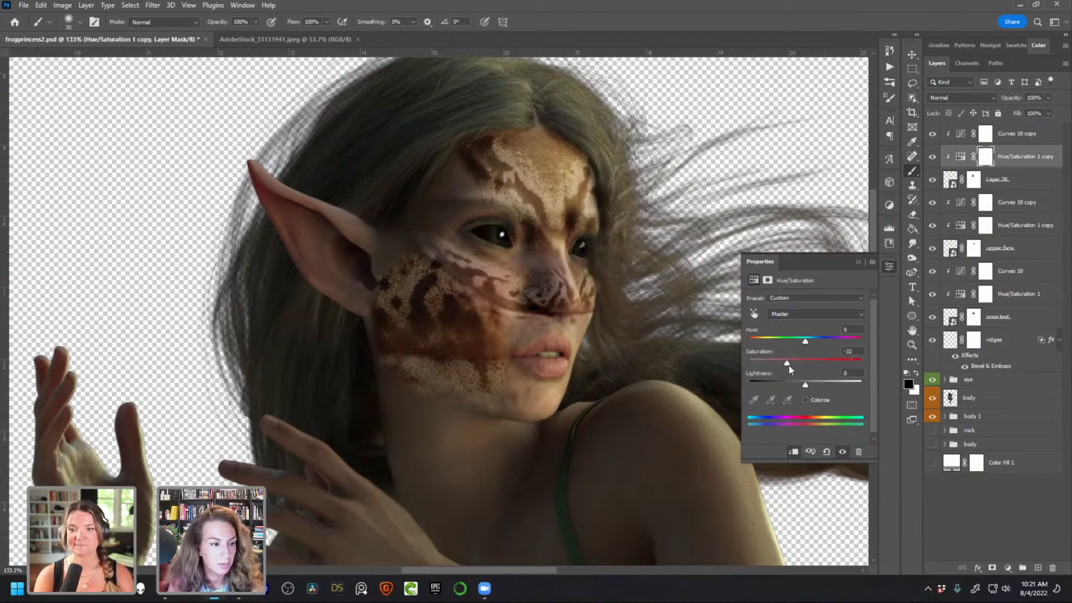
click(889, 267)
click(933, 162)
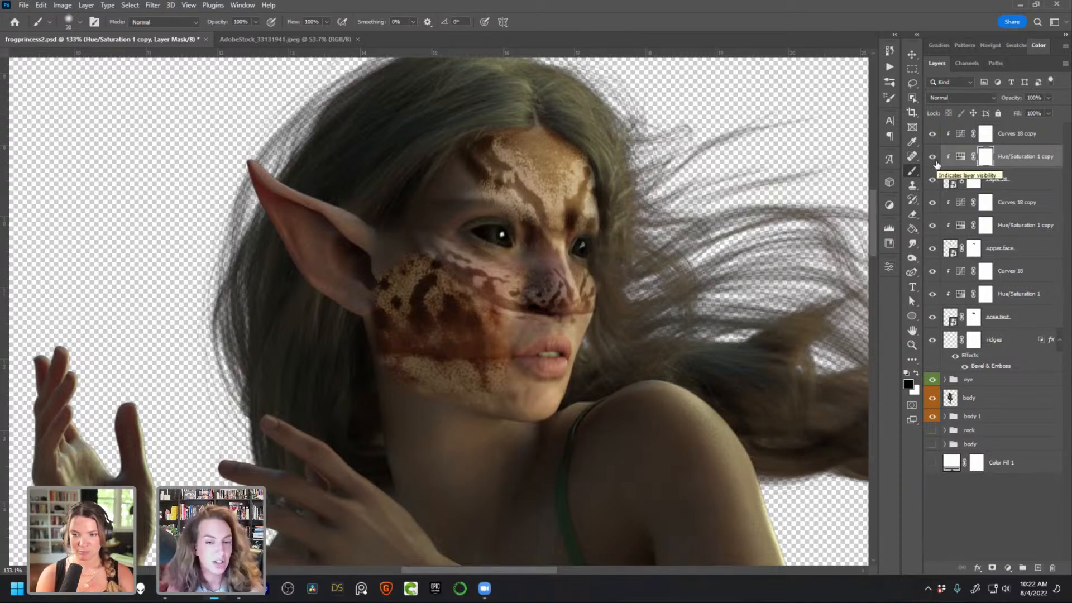
Shift the cheek skin layer slightly toward the mouth
click(1016, 179)
click(912, 54)
mouse_move(562, 348)
mouse_down()
mouse_move(569, 357)
mouse_move(543, 355)
mouse_up()
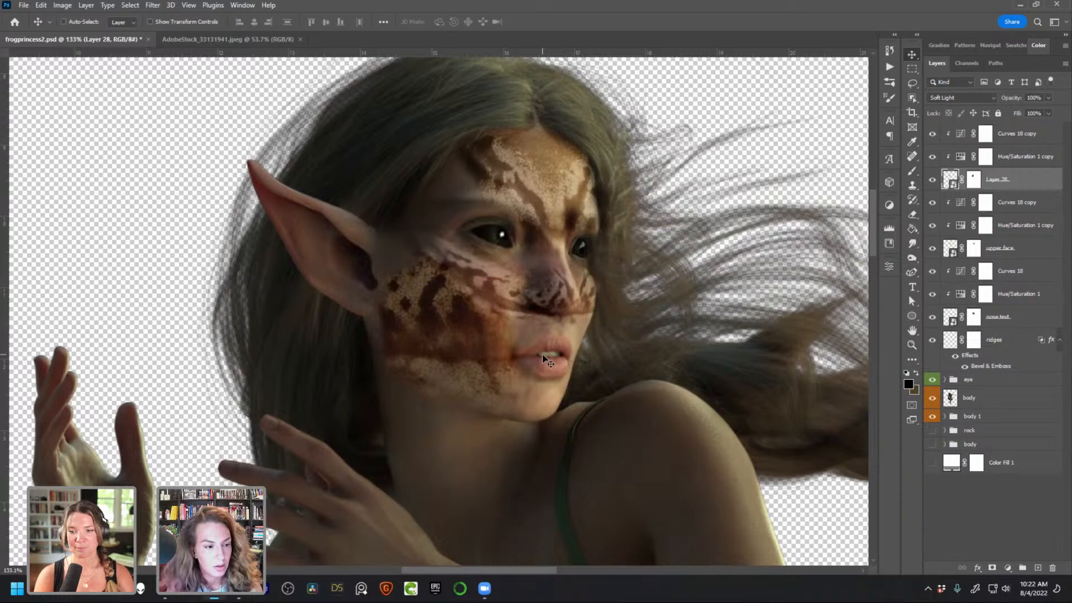
Lower the saturation of the cheek skin's Hue/Saturation adjustment and compare the face with and without the cheek skin
double_click(960, 157)
drag(789, 365, 774, 366)
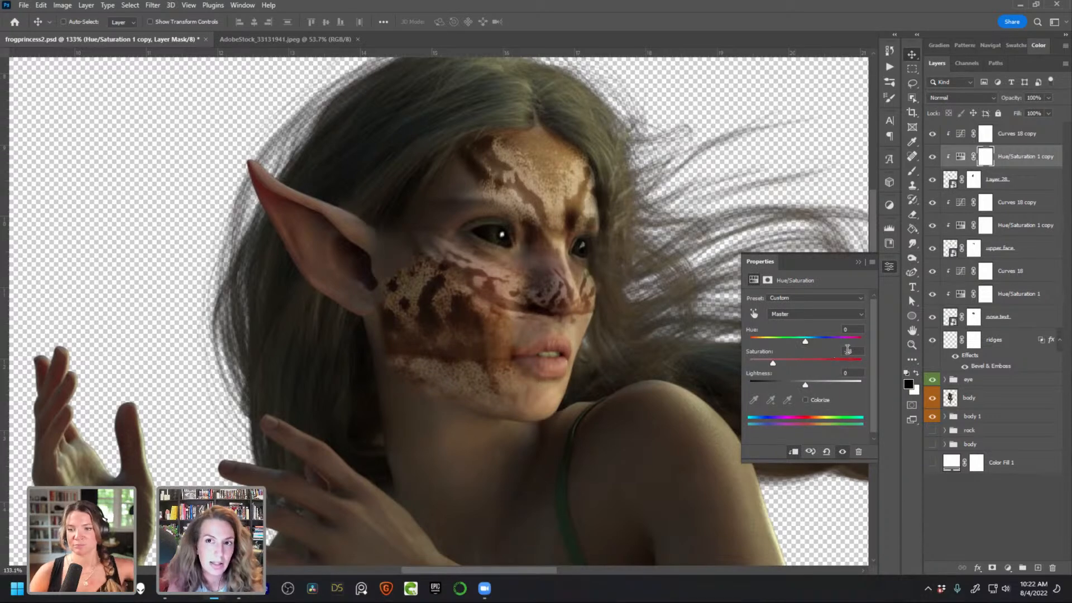
click(889, 267)
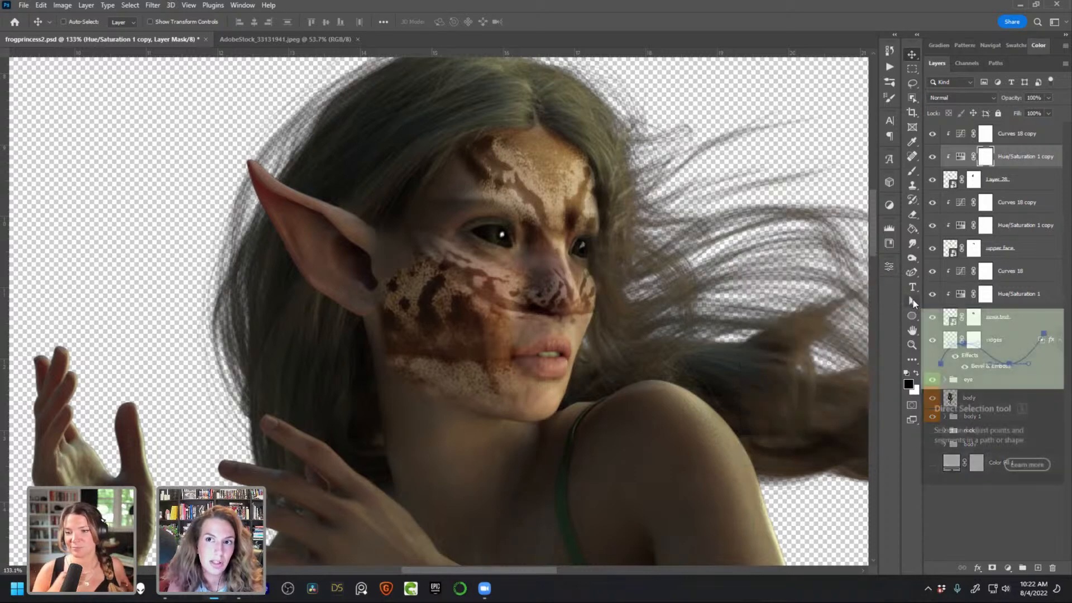
click(932, 182)
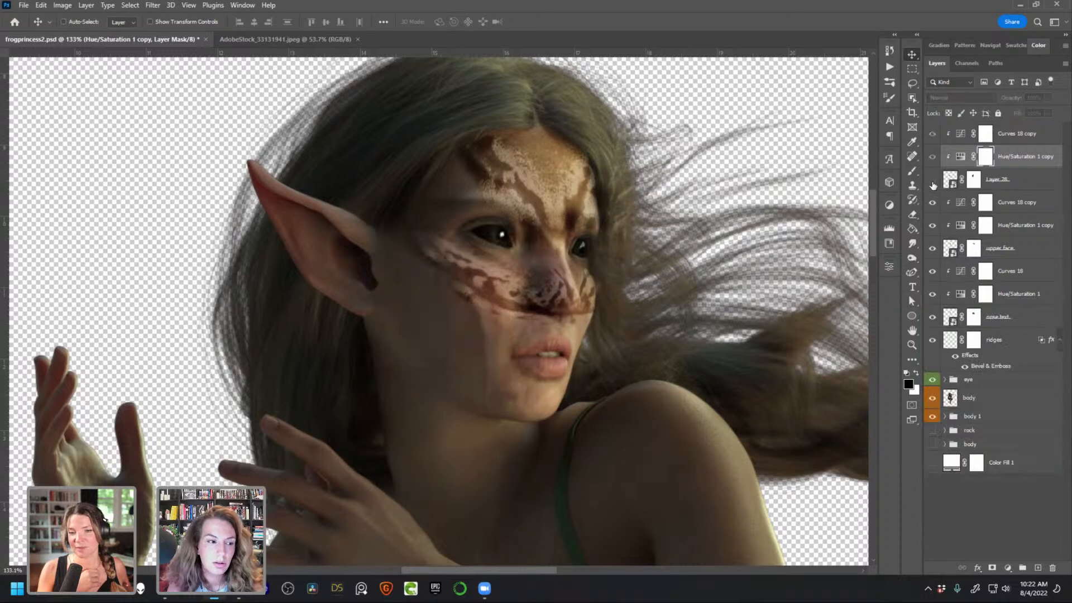
click(933, 182)
click(932, 182)
click(932, 181)
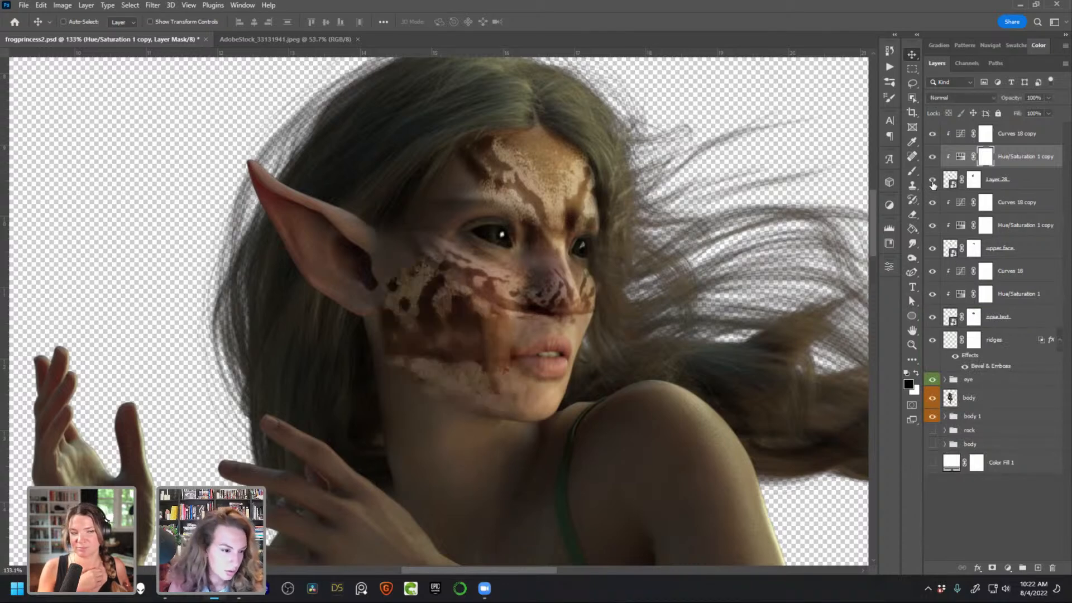
Try to warp the cheek skin layer to the shape of the cheek
click(960, 182)
key(ctrl+t)
right_click(487, 280)
click(507, 356)
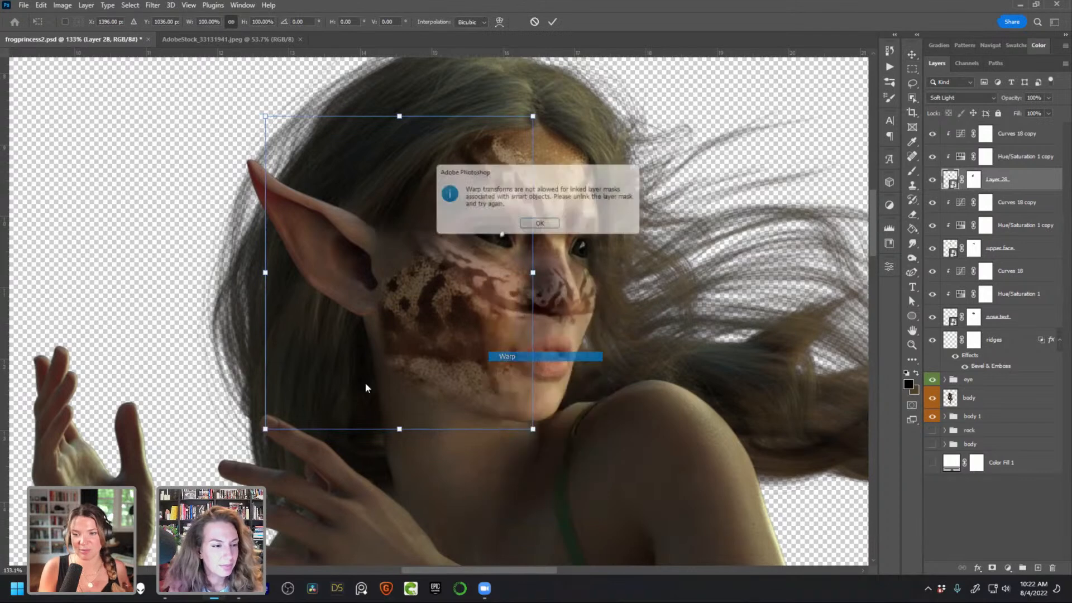
click(541, 221)
click(962, 181)
key(ctrl+t)
right_click(417, 340)
click(454, 180)
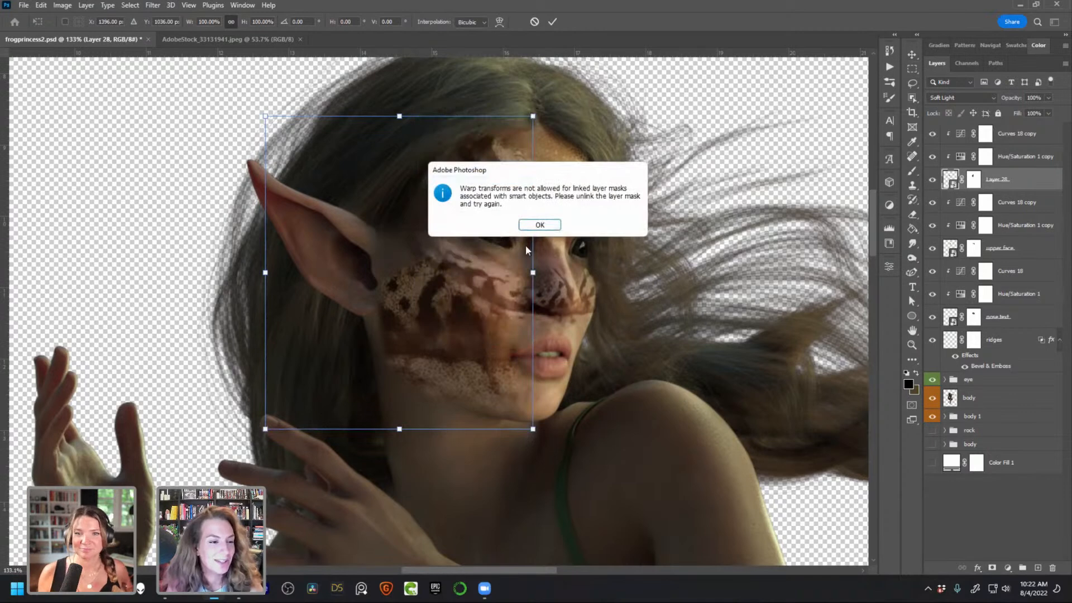
key(Return)
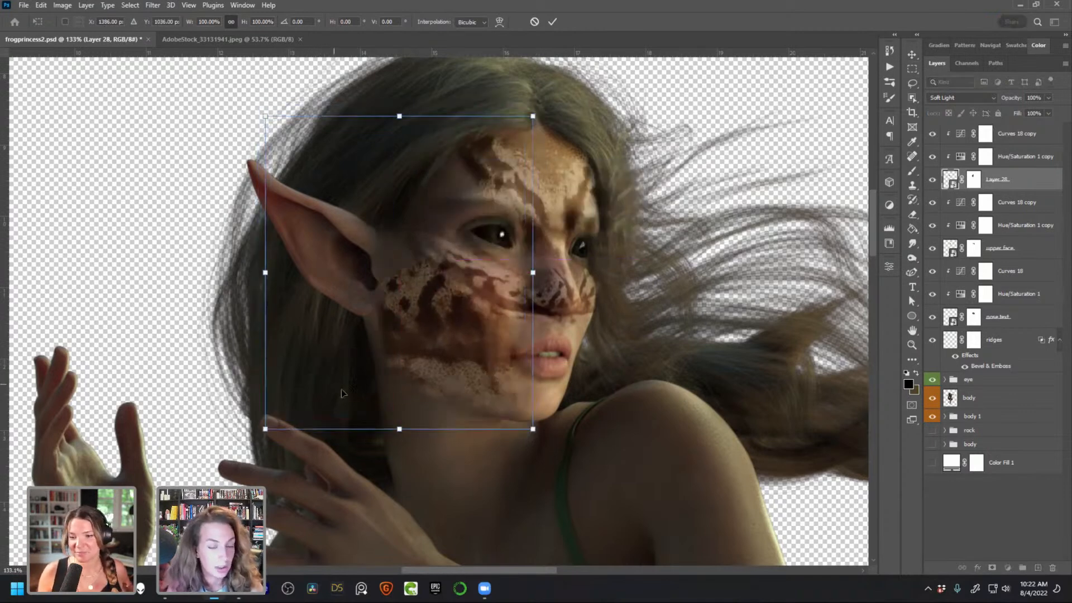
key(Escape)
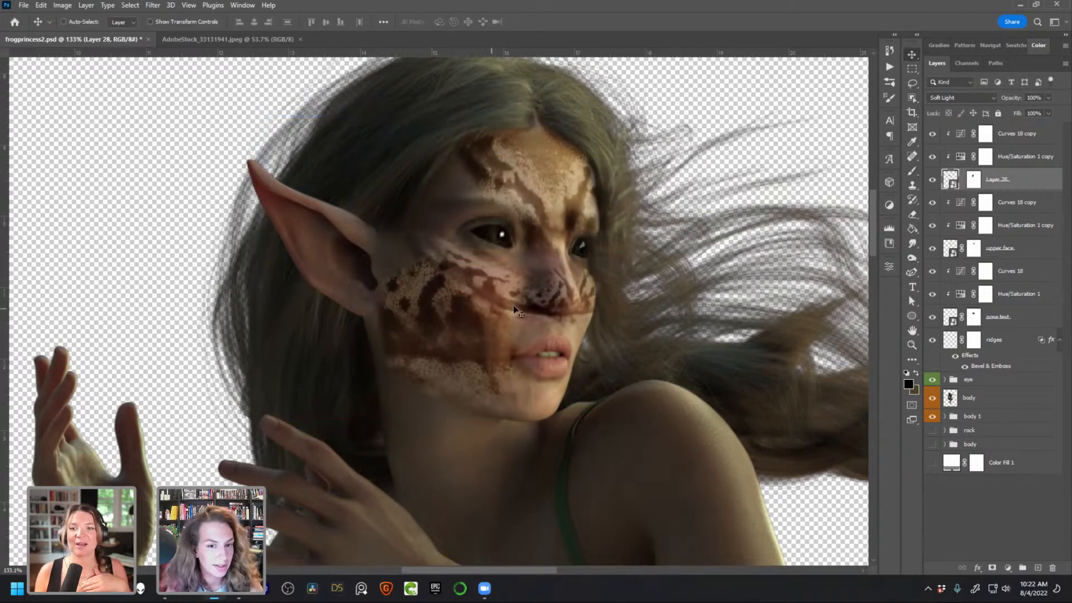
Warp the cheek skin layer to curve with the cheek and jaw, pulling its lower corners outward and its inner grid toward the ear
key(ctrl+t)
right_click(422, 282)
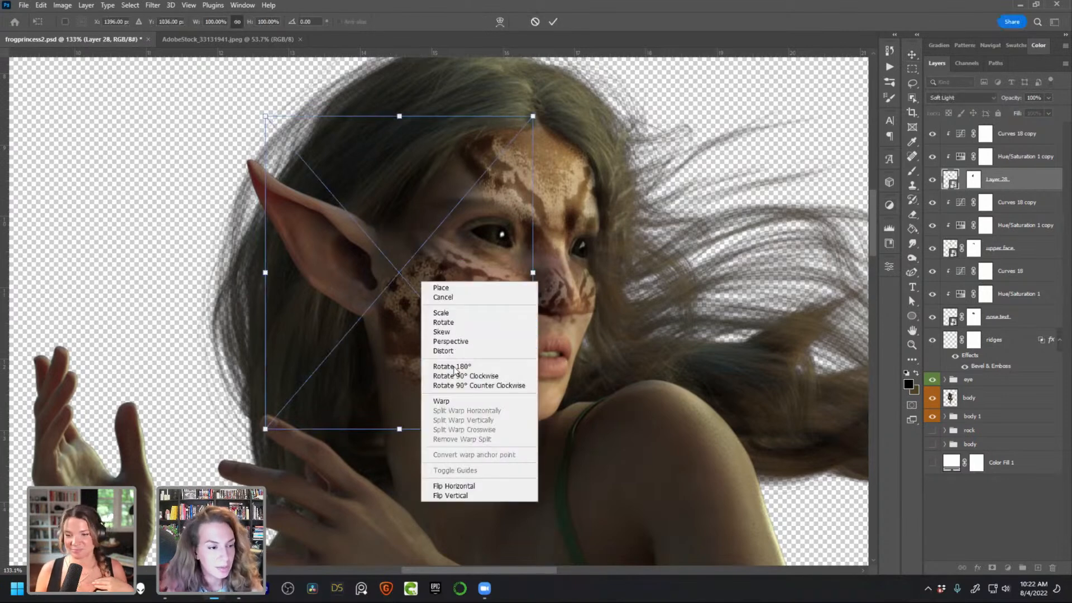
click(443, 403)
drag(332, 398, 316, 386)
drag(523, 420, 532, 432)
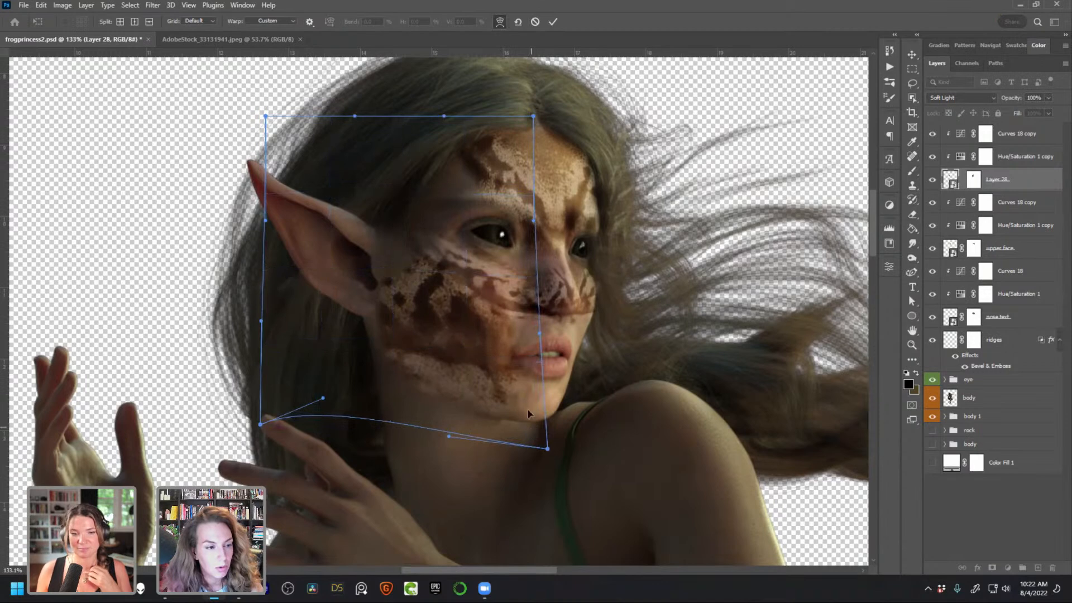
drag(508, 290, 492, 287)
drag(440, 216, 424, 216)
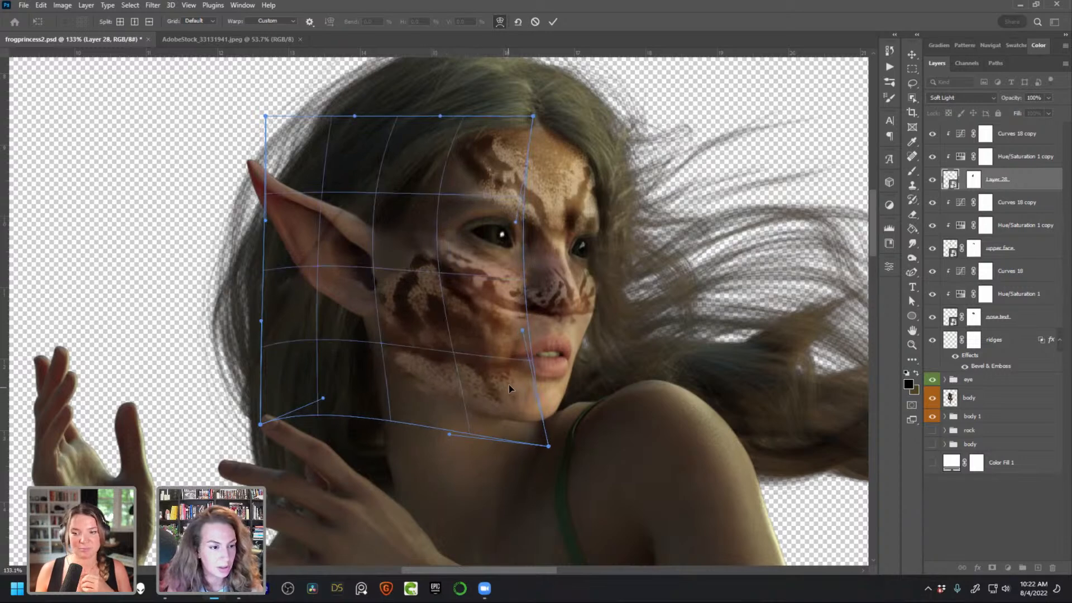
drag(547, 448, 550, 445)
drag(499, 305, 484, 286)
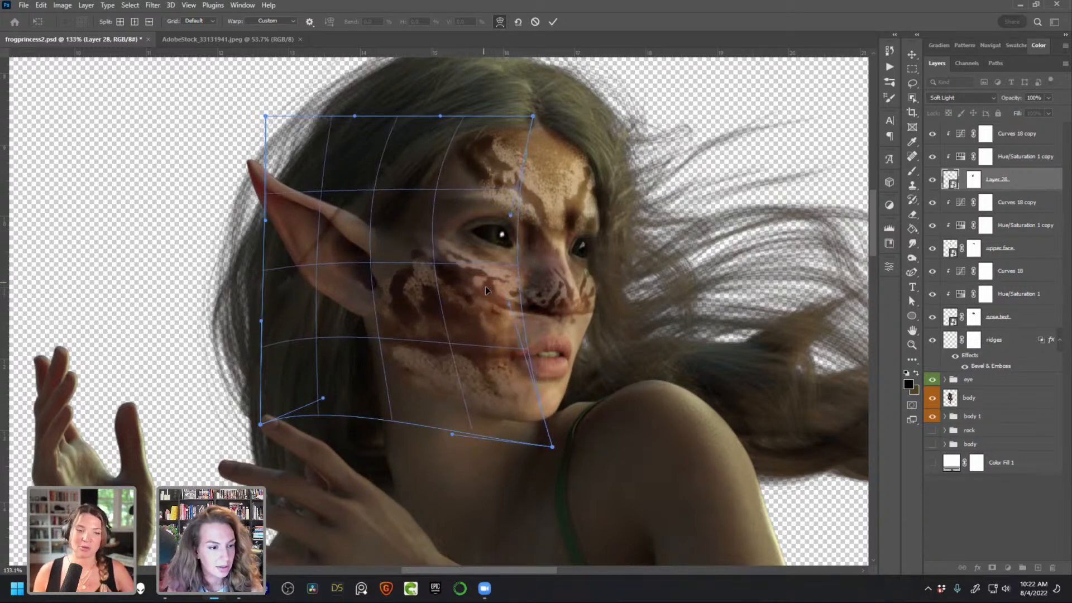
drag(383, 196, 381, 196)
key(Return)
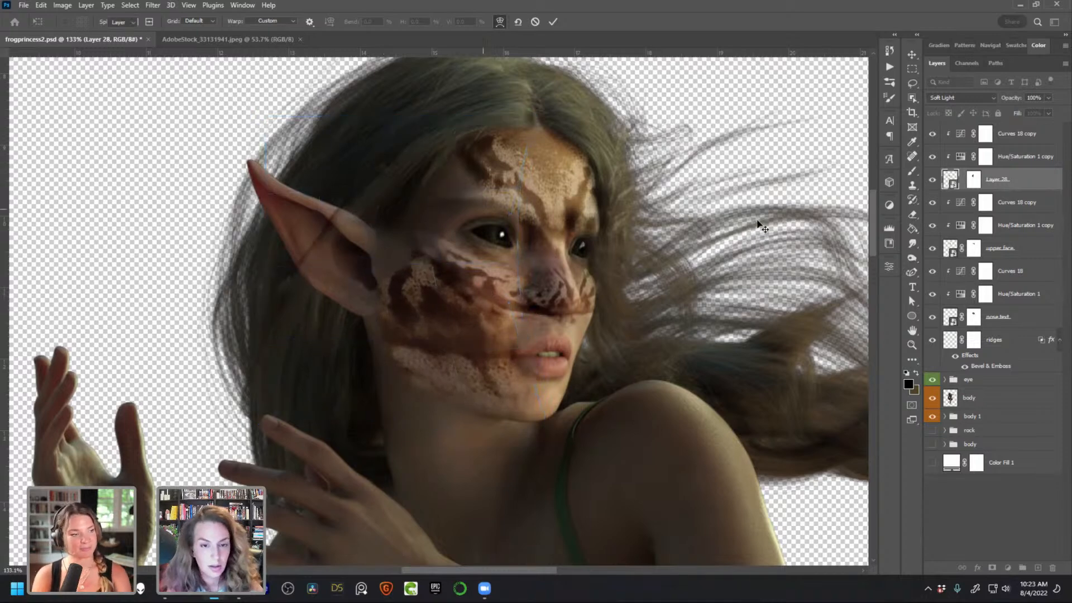
click(973, 179)
key(b)
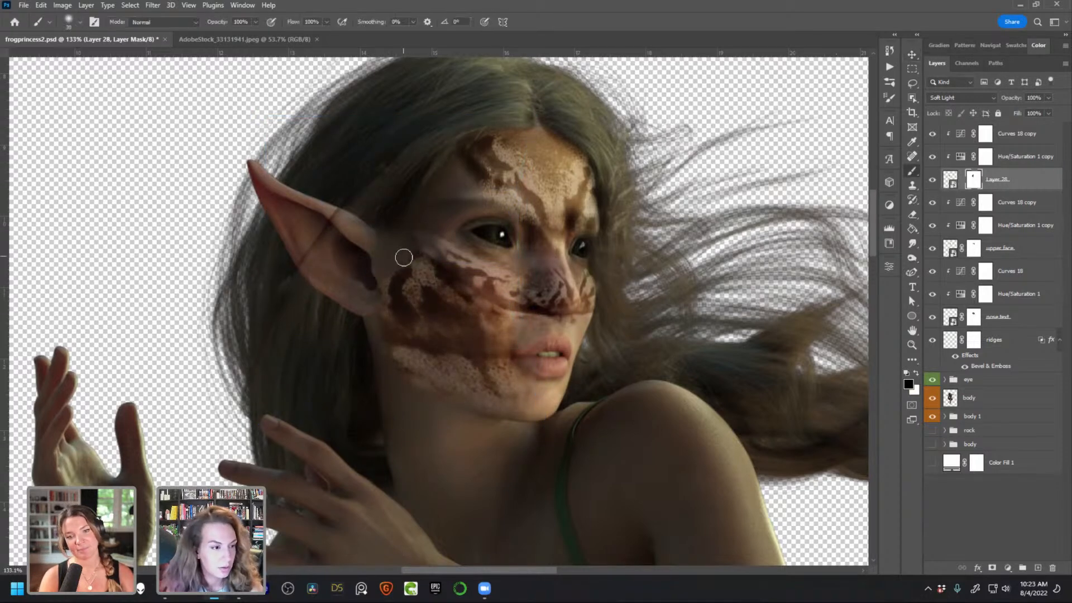
key(x)
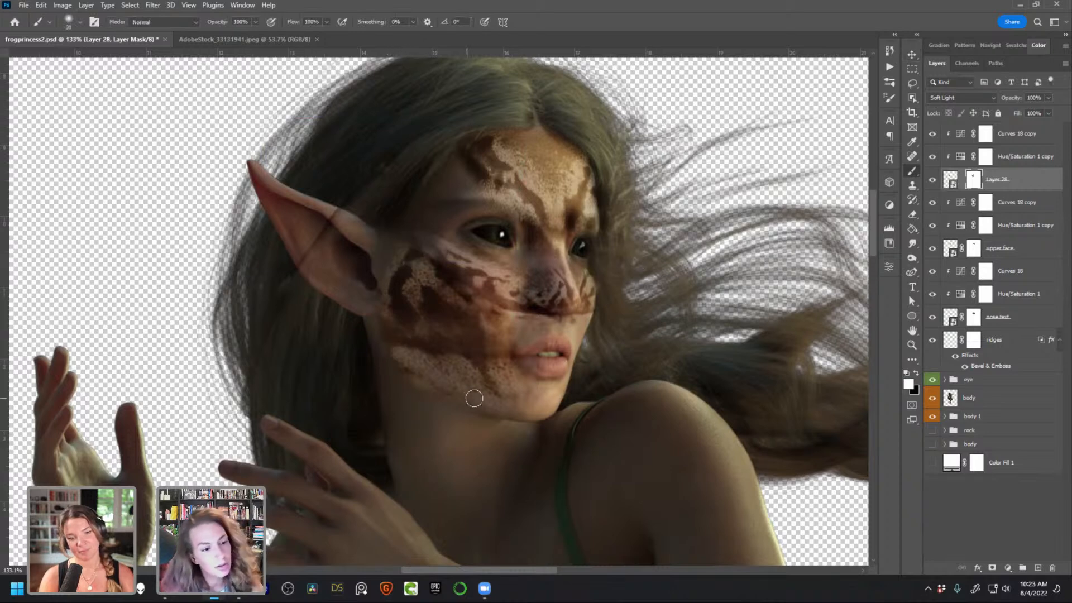
Brighten the cheek skin in its clipped Curves adjustment, placing a midtone point at input 143, output 115
double_click(959, 136)
click(815, 396)
drag(859, 345, 860, 324)
drag(815, 397, 867, 328)
mouse_move(809, 376)
mouse_down()
mouse_move(785, 402)
mouse_move(822, 373)
mouse_up()
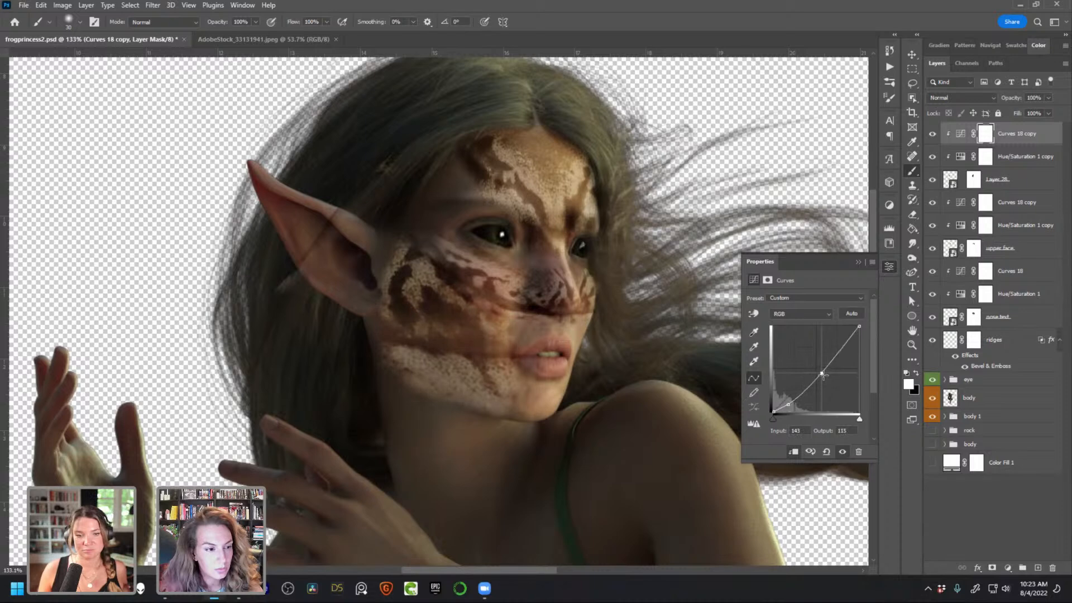
click(890, 269)
Fade out the cheek skin's highlights with Blend If, splitting the This Layer white point to about 34 / 255
double_click(1044, 180)
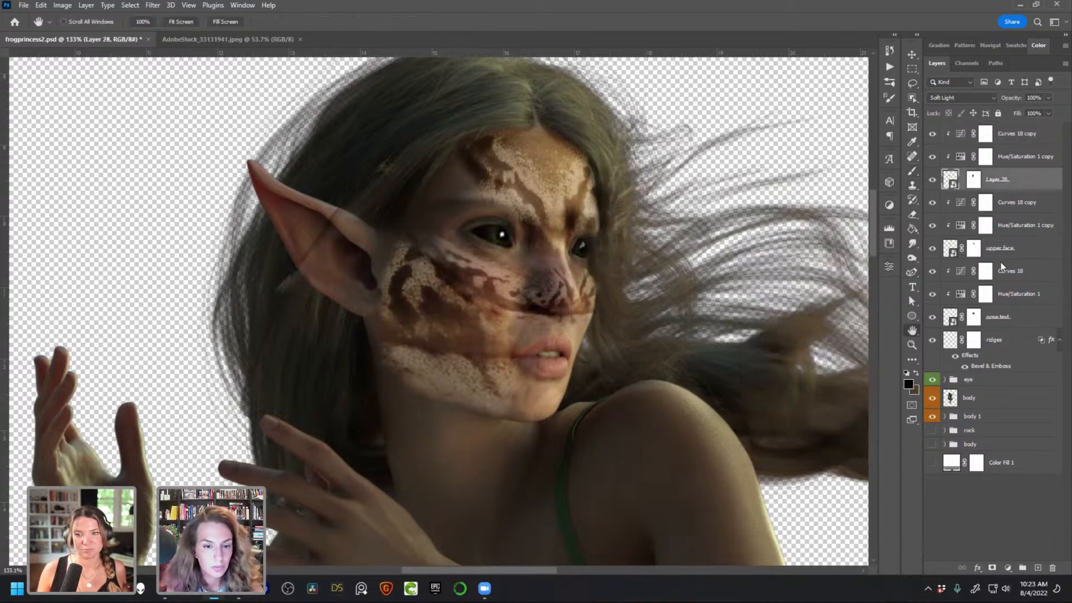
drag(781, 394, 794, 367)
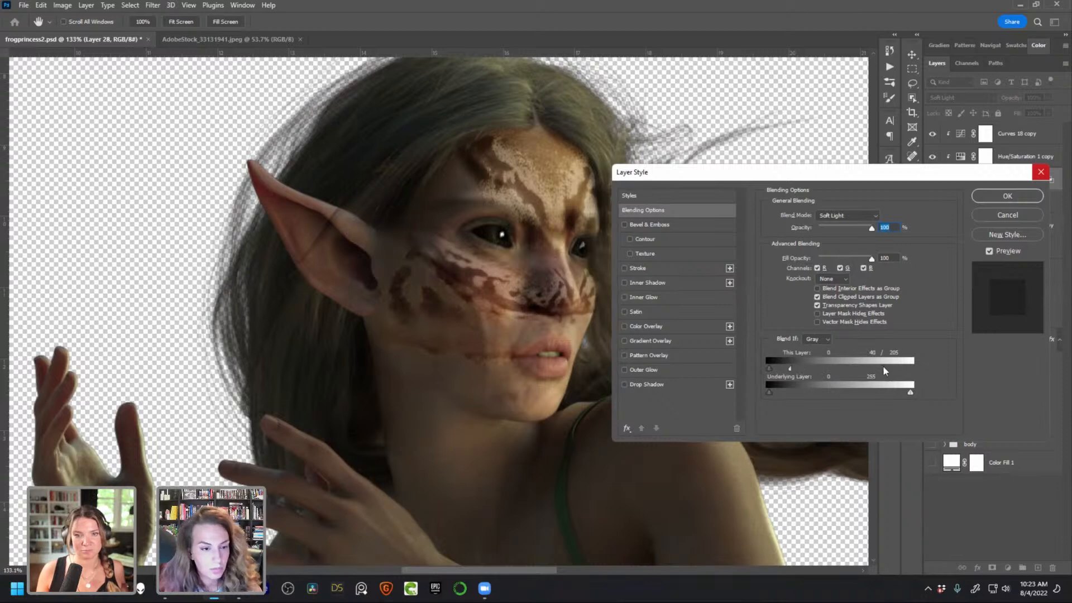
drag(878, 370, 888, 369)
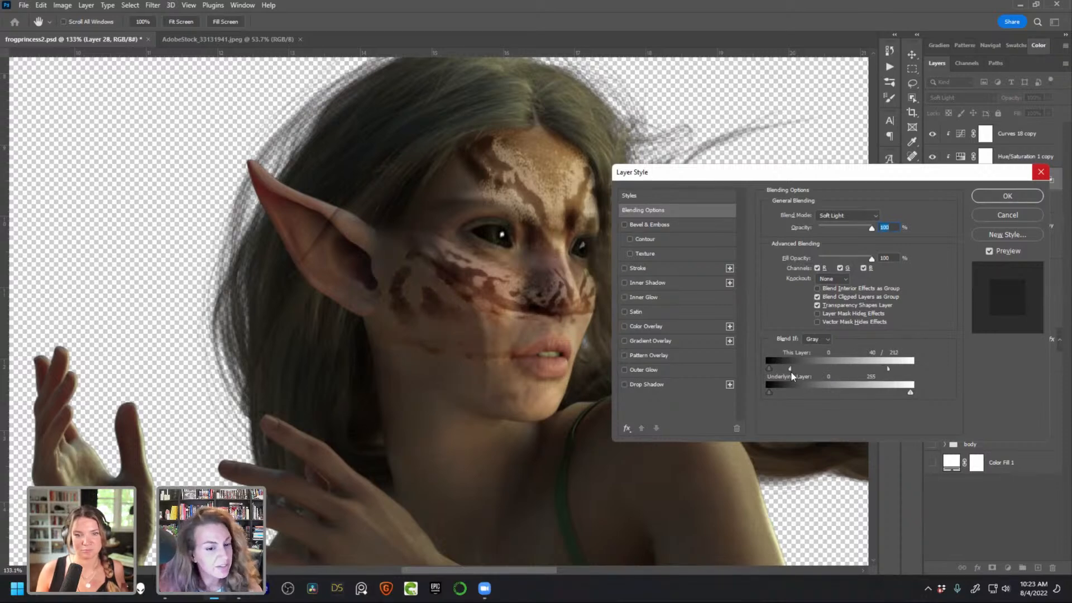
drag(811, 369, 768, 369)
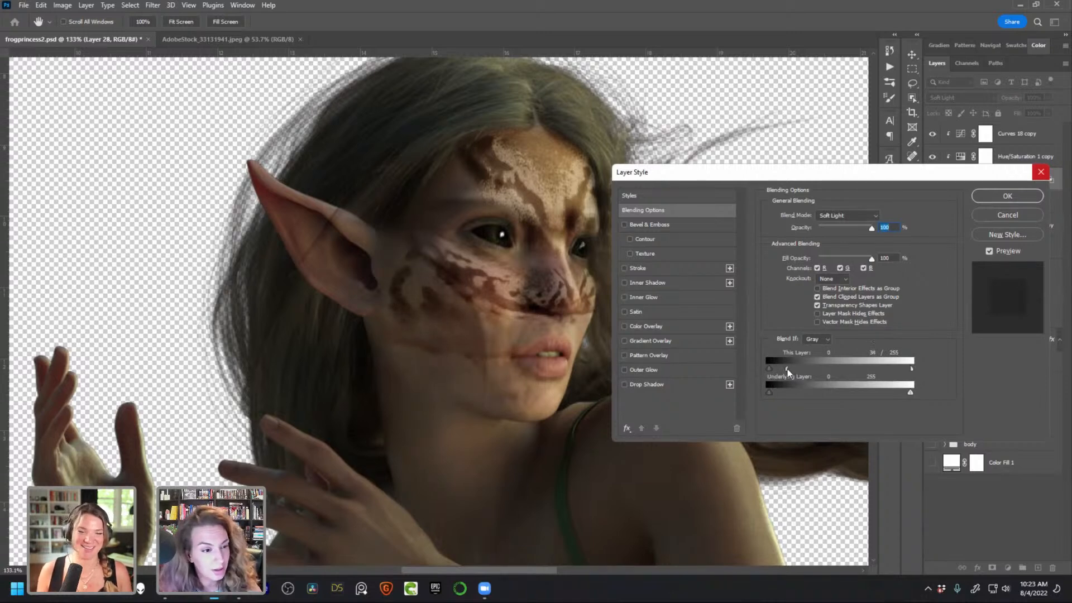
click(1015, 195)
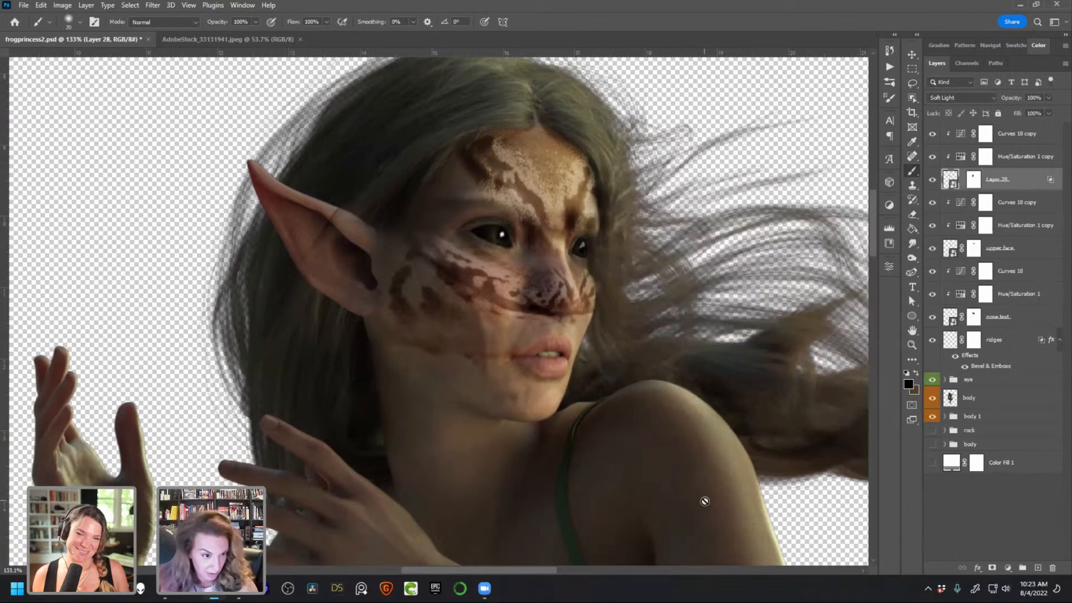
Compare the face with and without the upper face and nose texture layers
scroll(570, 348, down, 1)
scroll(570, 349, up, 2)
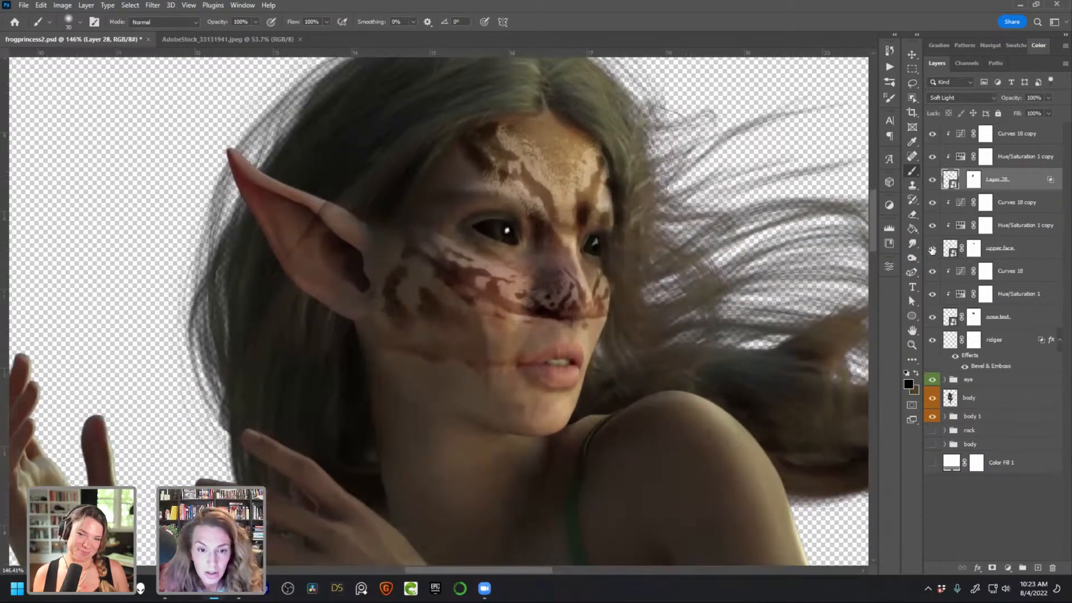
click(931, 249)
click(932, 249)
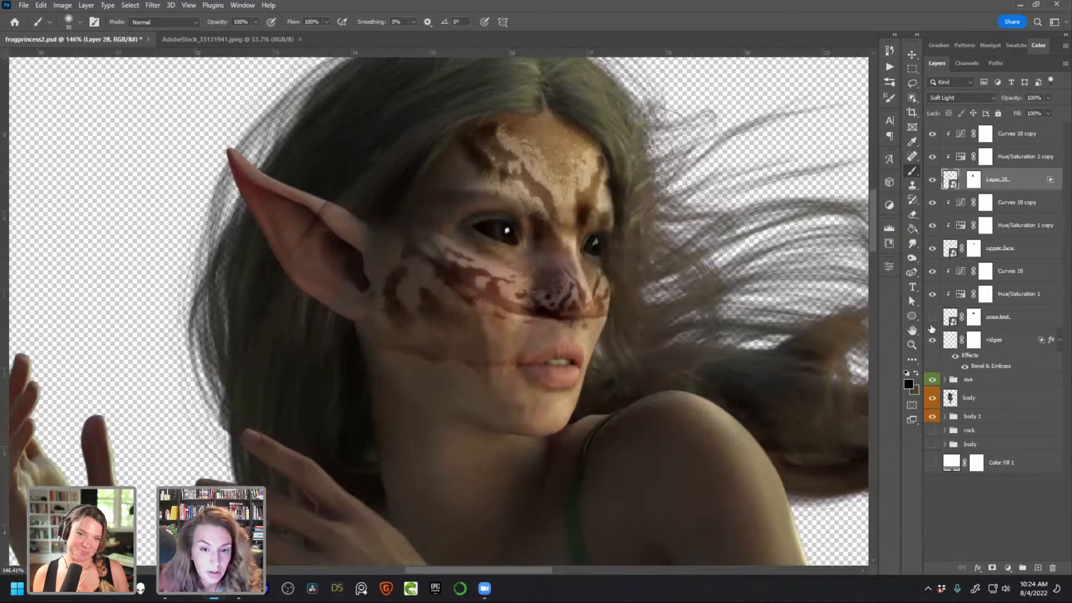
click(932, 324)
click(931, 324)
click(931, 324)
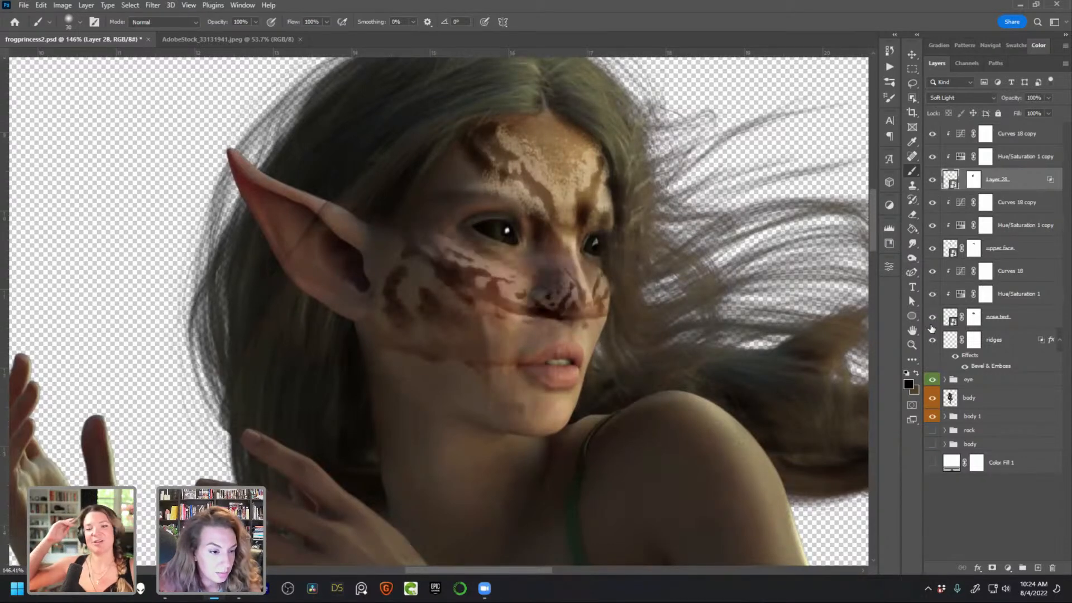
click(932, 327)
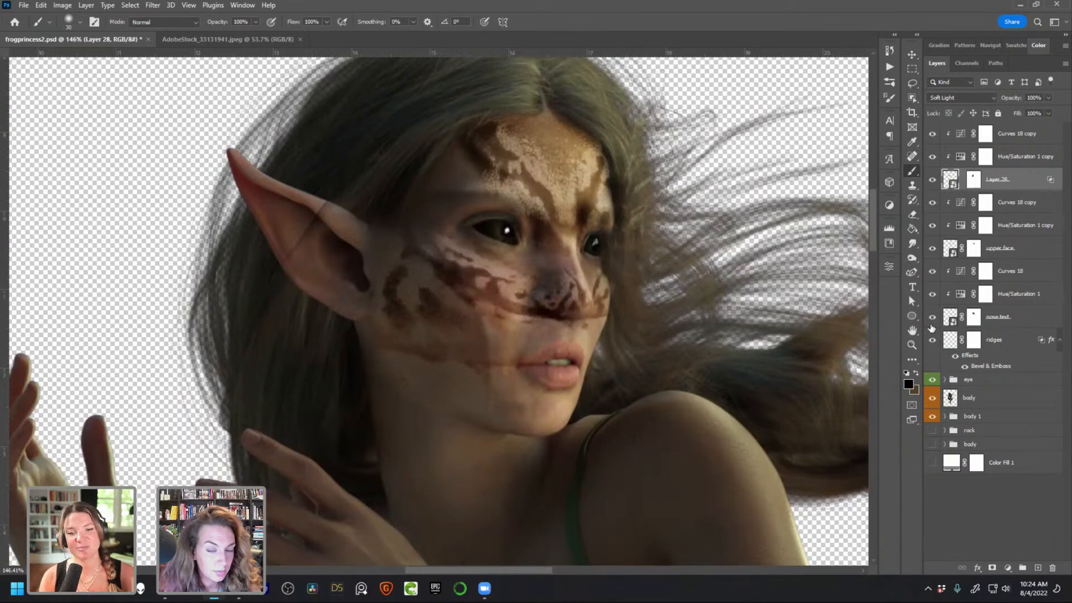
Prepare the nose texture layer's mask for retouching with a smaller black brush of 10 px
click(974, 317)
key(x)
key(x)
key(bracketleft)
key(bracketleft)
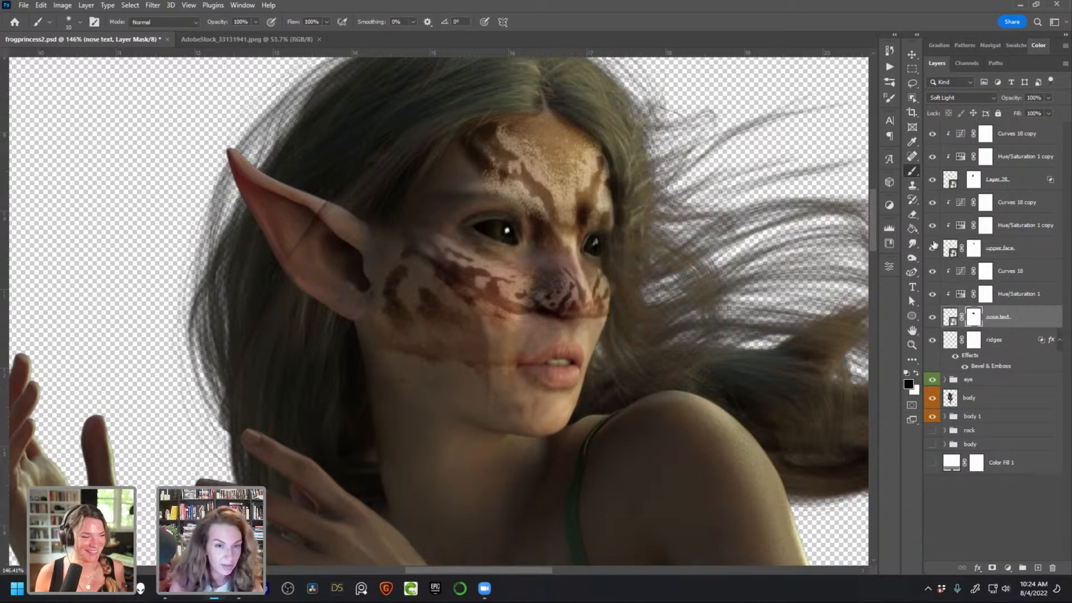
Rename the cheek skin layer "cheek"
click(1003, 181)
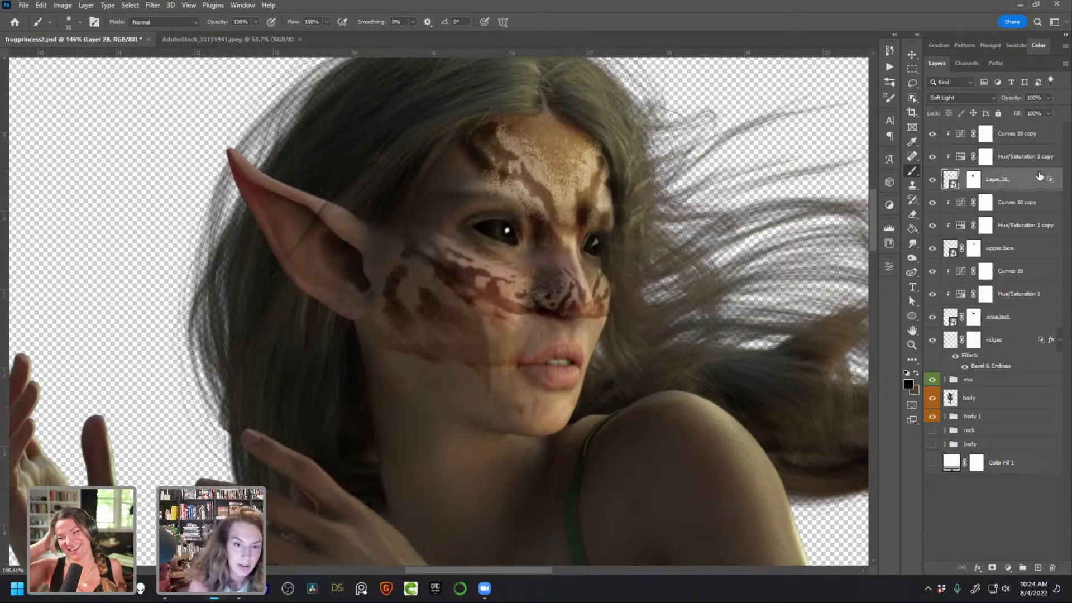
double_click(995, 180)
text(cheek)
key(Return)
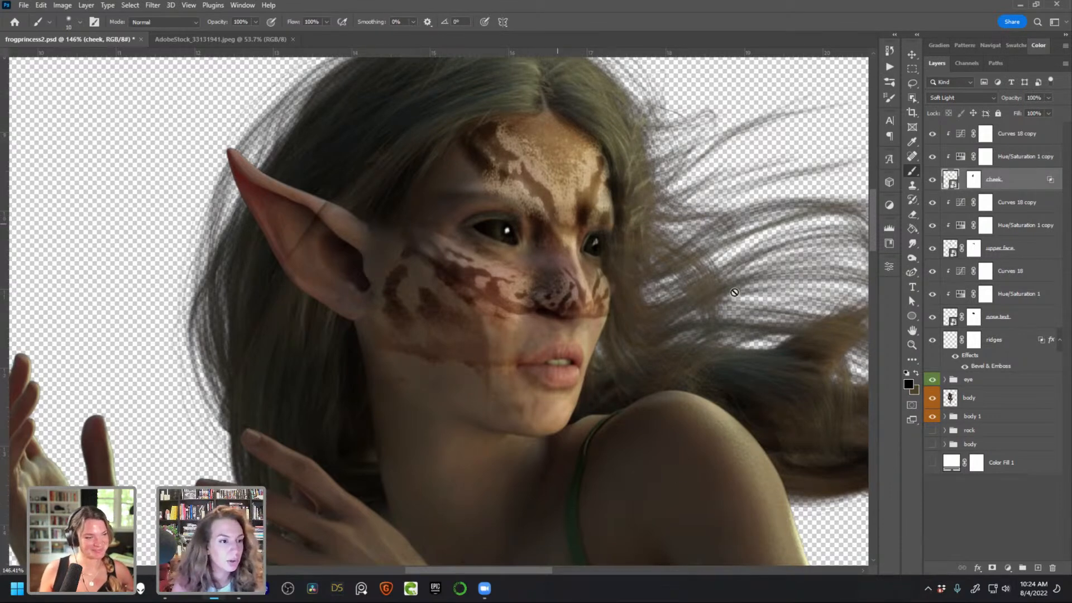
Compare the face with and without the cheek layer, and ready its mask for painting with a larger brush
click(933, 185)
click(933, 184)
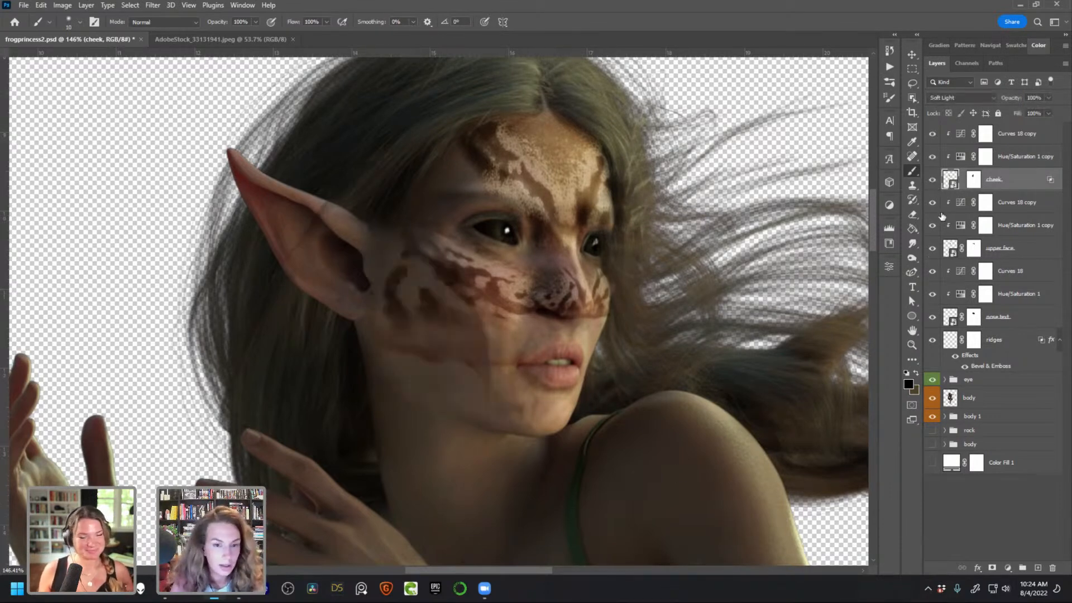
click(931, 185)
click(931, 185)
click(973, 179)
key(bracketright)
key(bracketright)
key(bracketright)
key(bracketright)
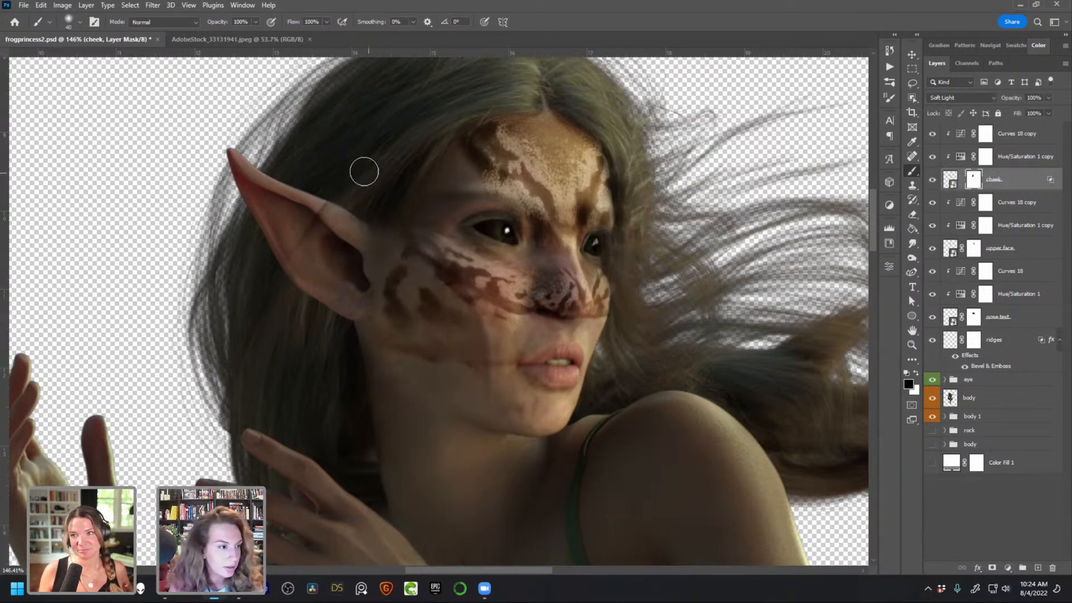
Lasso the frog's snout skin between the eyes and the mouth line in AdobeStock_33131941.jpeg
click(238, 40)
key(l)
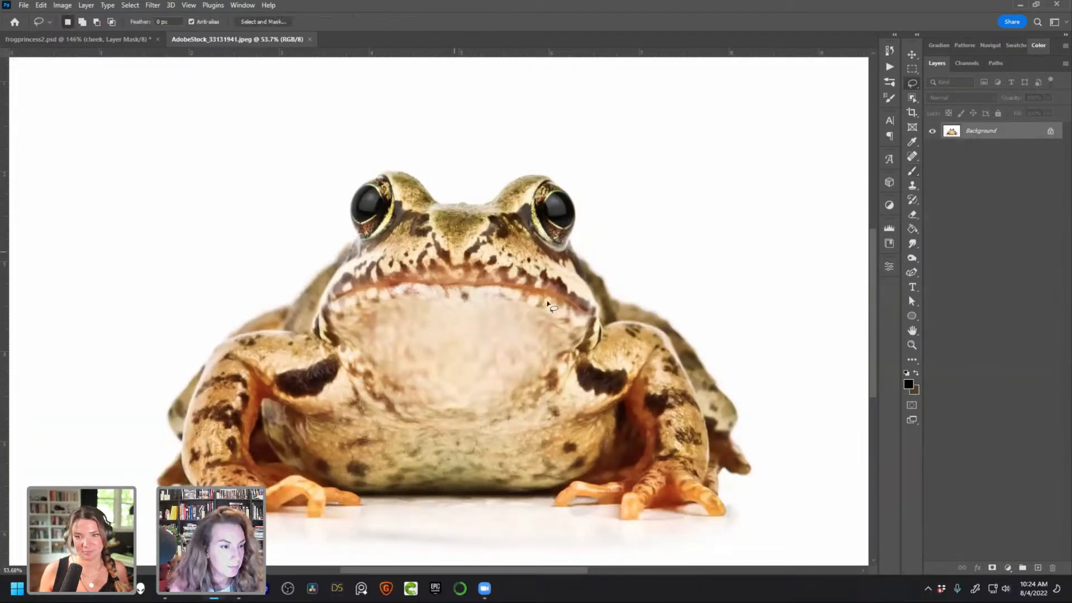
mouse_move(518, 236)
mouse_down()
mouse_move(445, 225)
mouse_move(365, 254)
mouse_move(392, 261)
mouse_up()
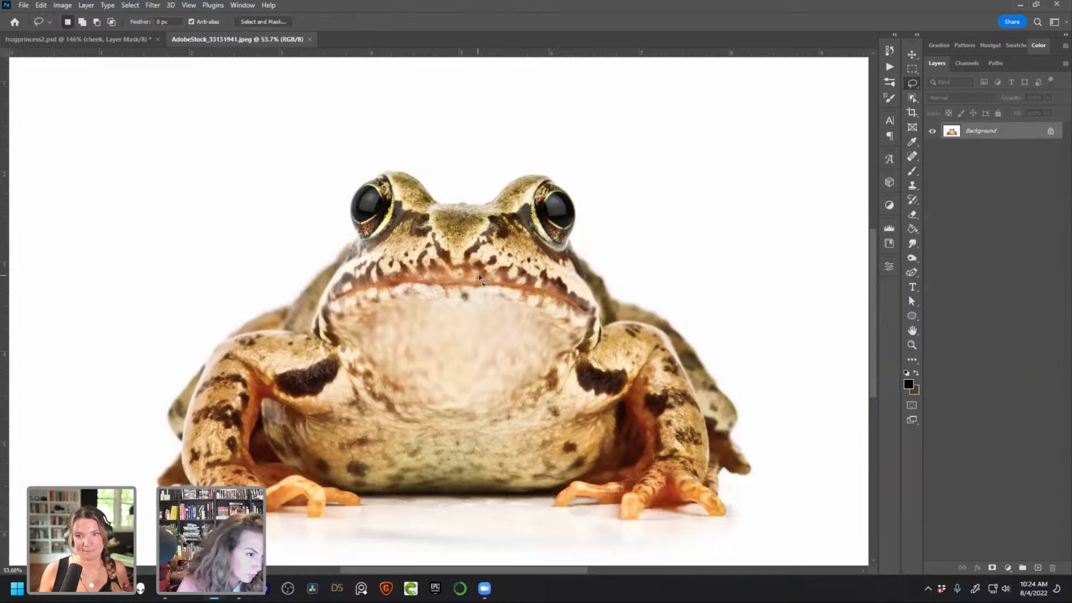
mouse_move(494, 275)
mouse_down()
mouse_move(521, 263)
mouse_move(501, 217)
mouse_move(419, 214)
mouse_move(393, 241)
mouse_move(394, 263)
mouse_move(421, 271)
mouse_move(523, 270)
mouse_up()
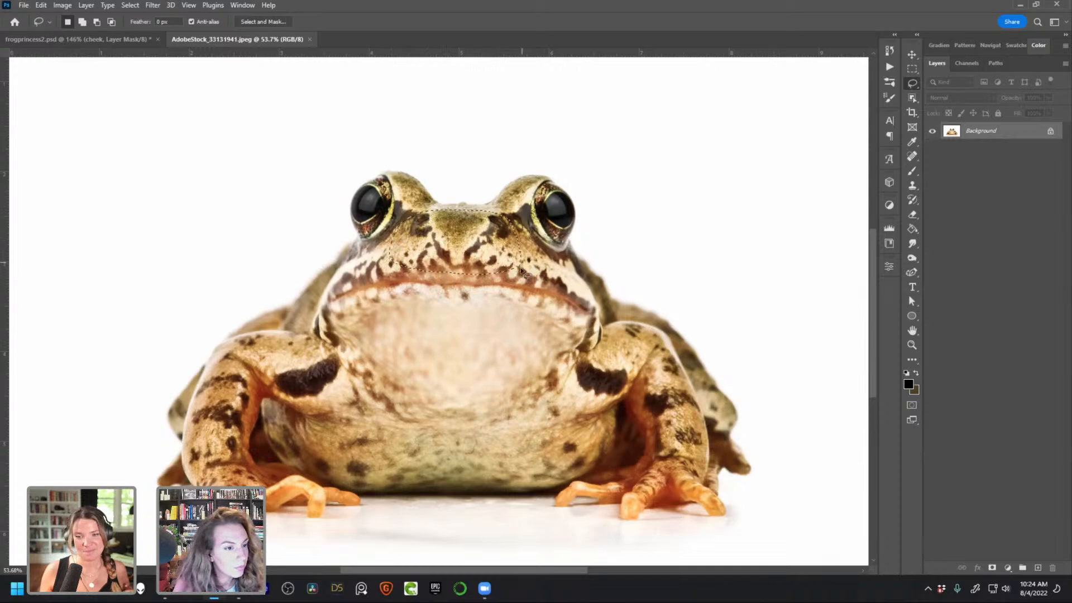
Paste the frog's snout skin above all layers in frogprincess2.psd as a smart object with Soft Light blending
click(83, 39)
click(977, 134)
key(ctrl+v)
right_click(1003, 141)
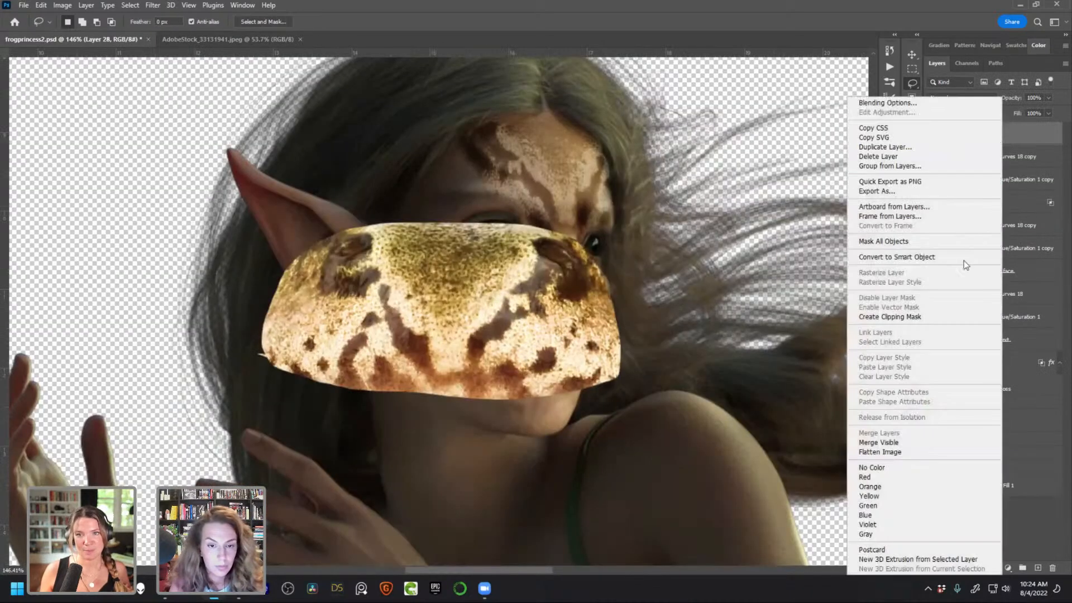
click(918, 257)
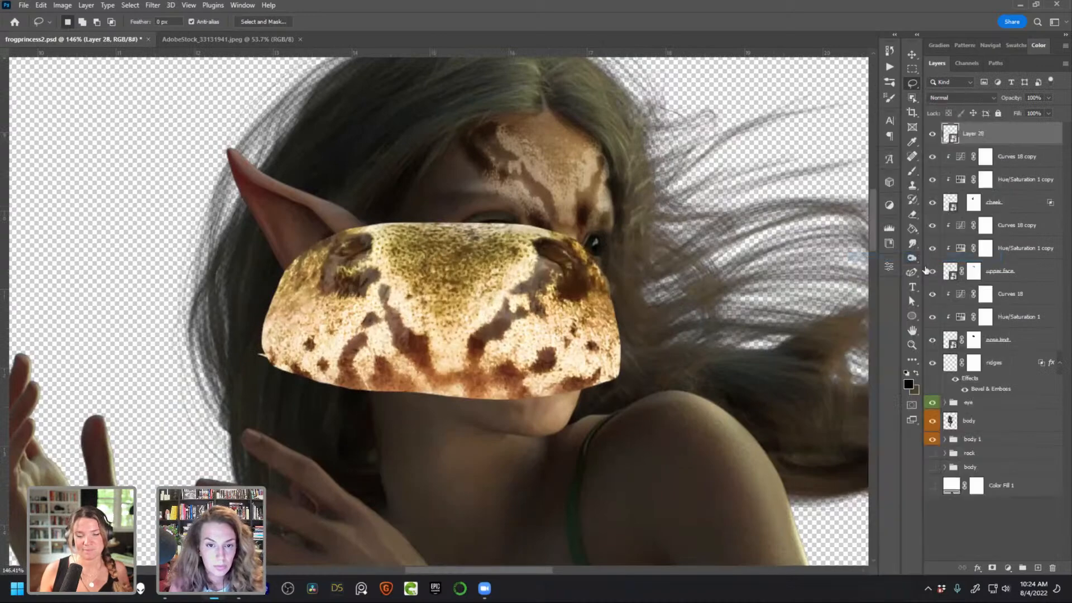
click(960, 98)
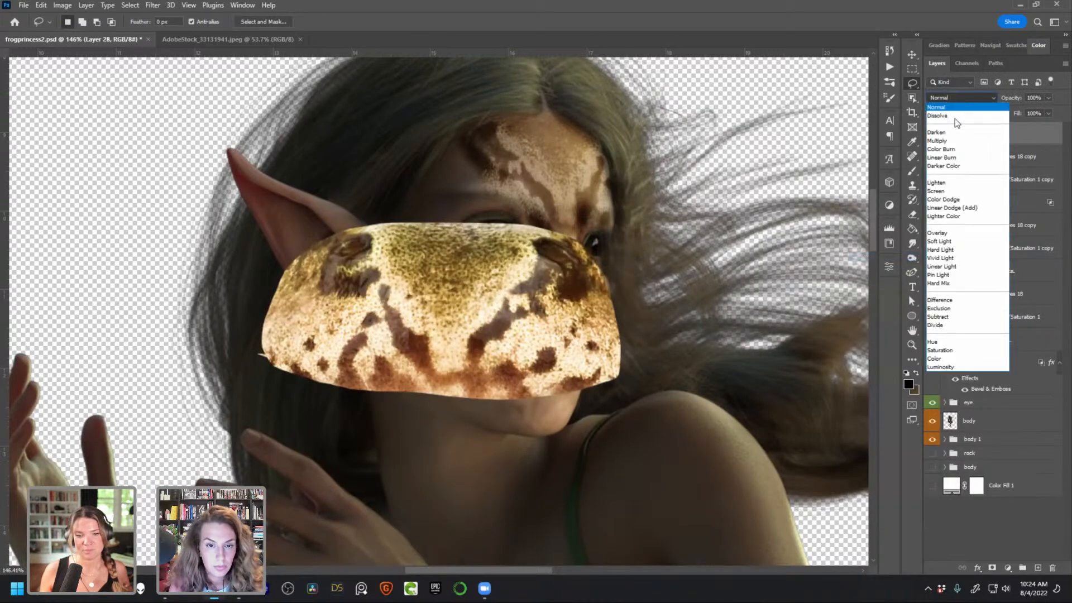
click(949, 241)
click(1019, 226)
shift+click(1013, 248)
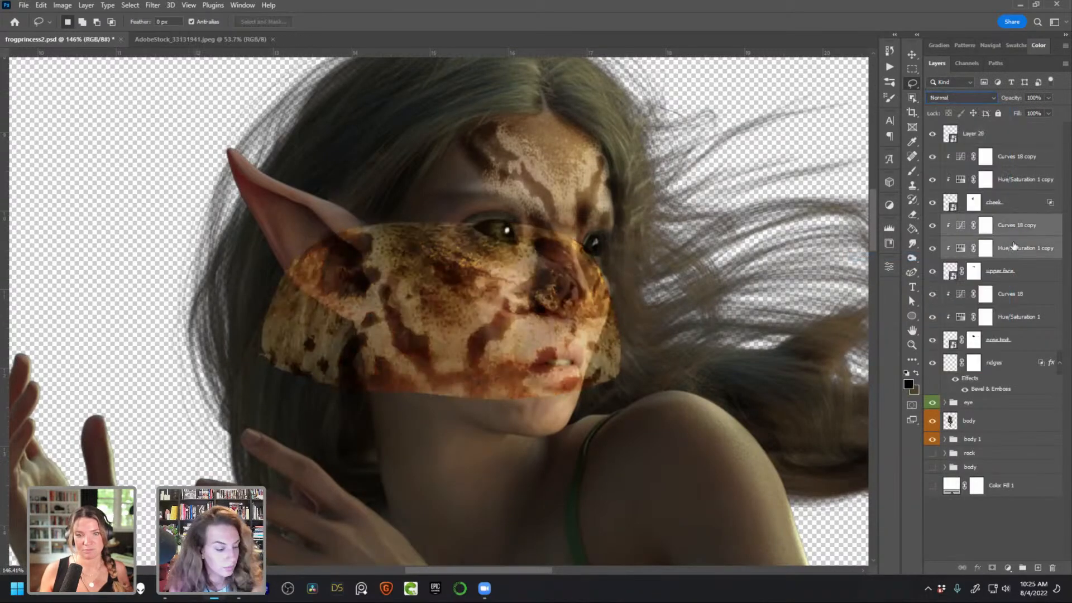
click(1020, 140)
key(ctrl+v)
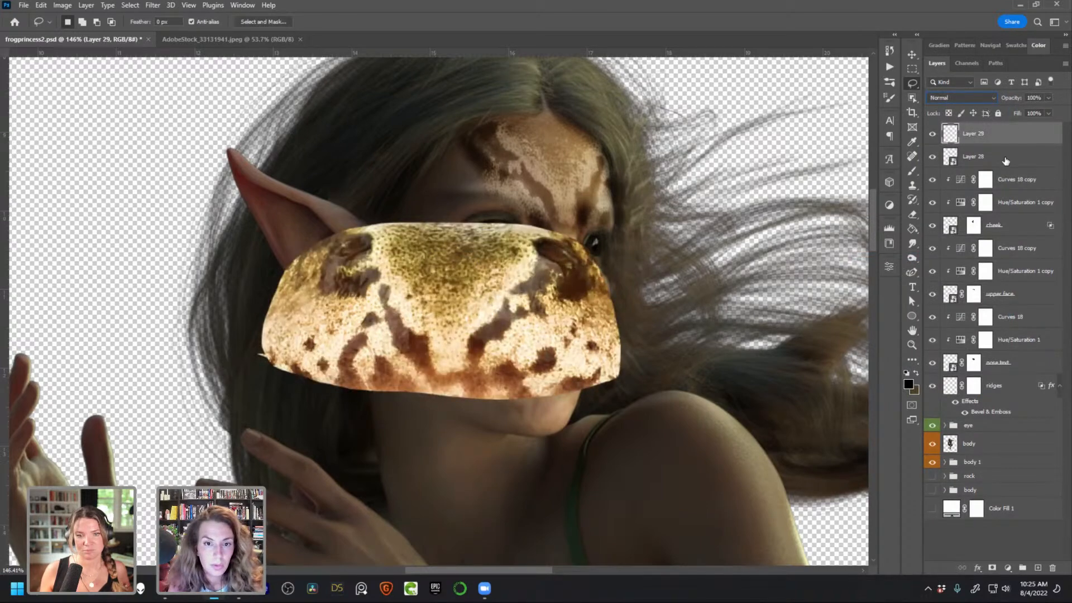
key(ctrl+z)
Copy the upper face's Curves and Hue/Saturation adjustments above the snout skin layer and clip them to it
click(1021, 229)
shift+click(1015, 252)
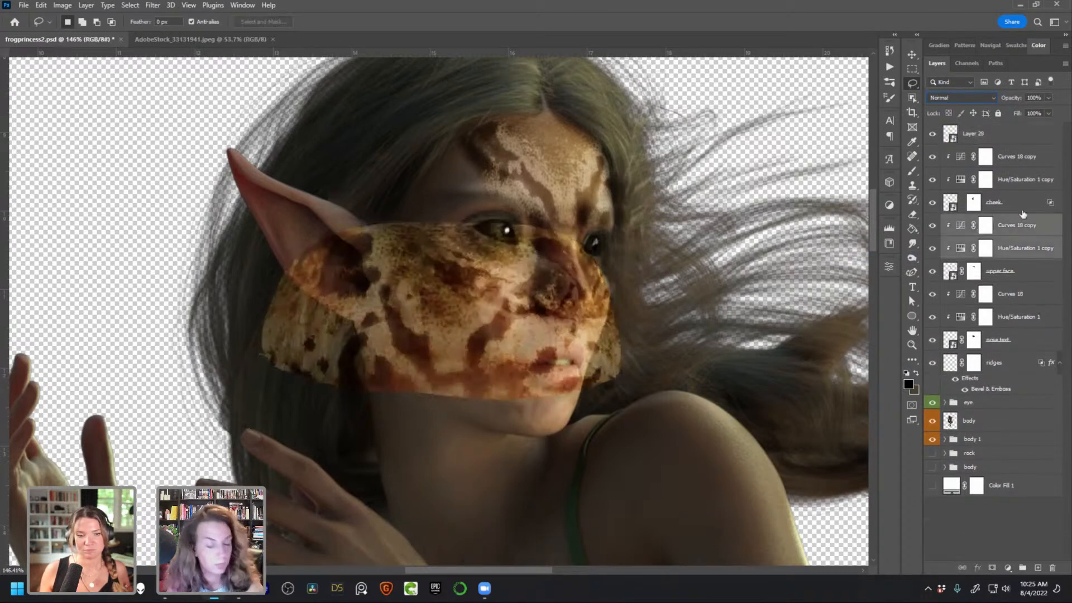
click(989, 136)
key(ctrl+v)
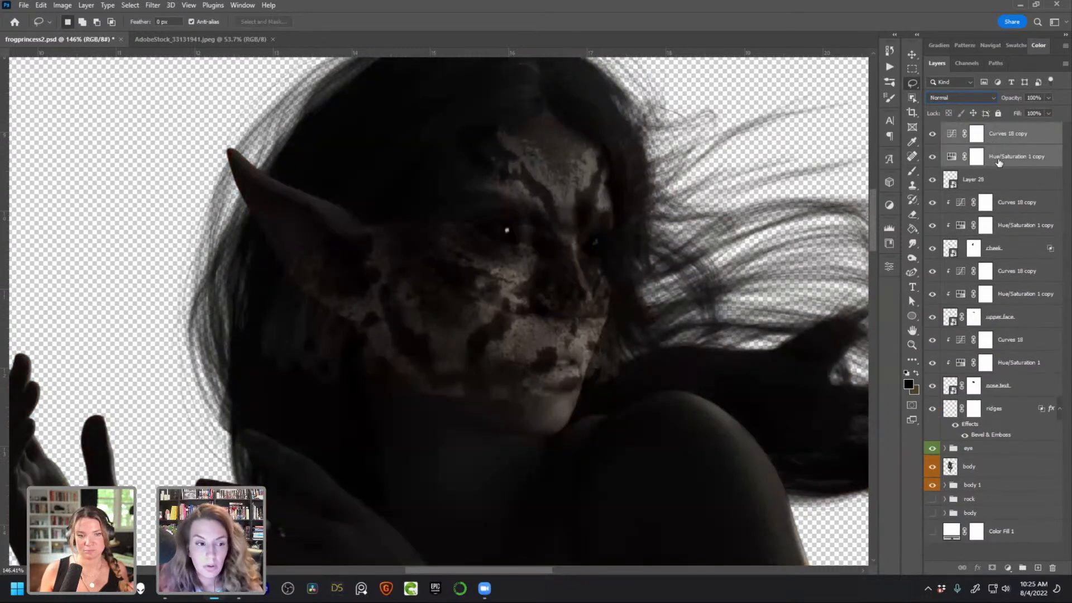
right_click(999, 160)
click(920, 318)
Free-transform the snout skin layer and move it over the nose, mouth and lower cheeks
click(978, 179)
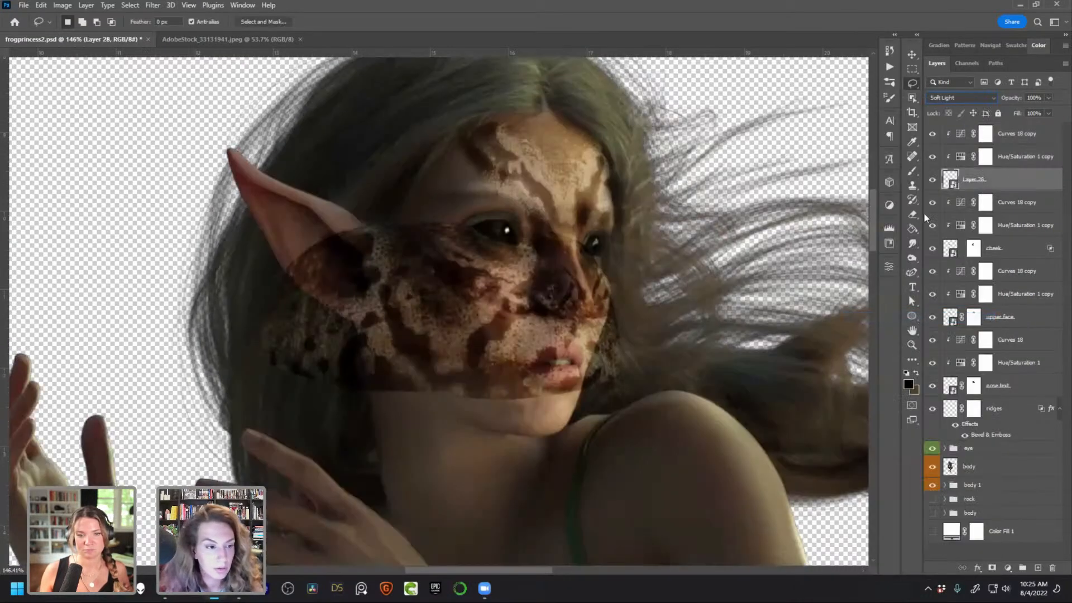
key(ctrl+t)
drag(620, 311, 562, 311)
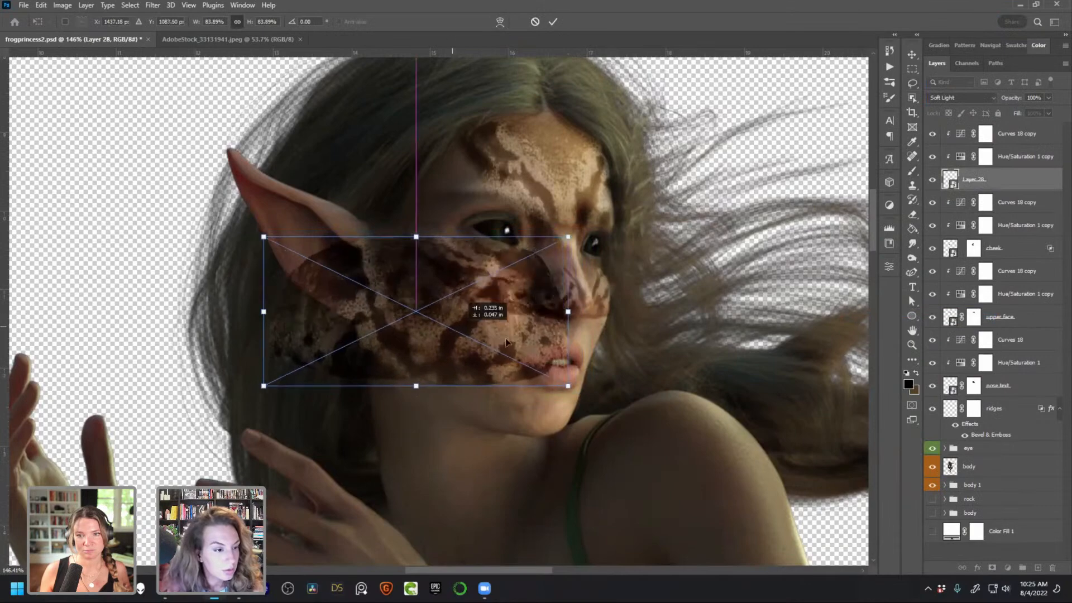
drag(451, 326, 584, 343)
Warp the snout skin around the face, raising its ear-side corner and adding warp splits near the mouth to follow the lips
right_click(573, 339)
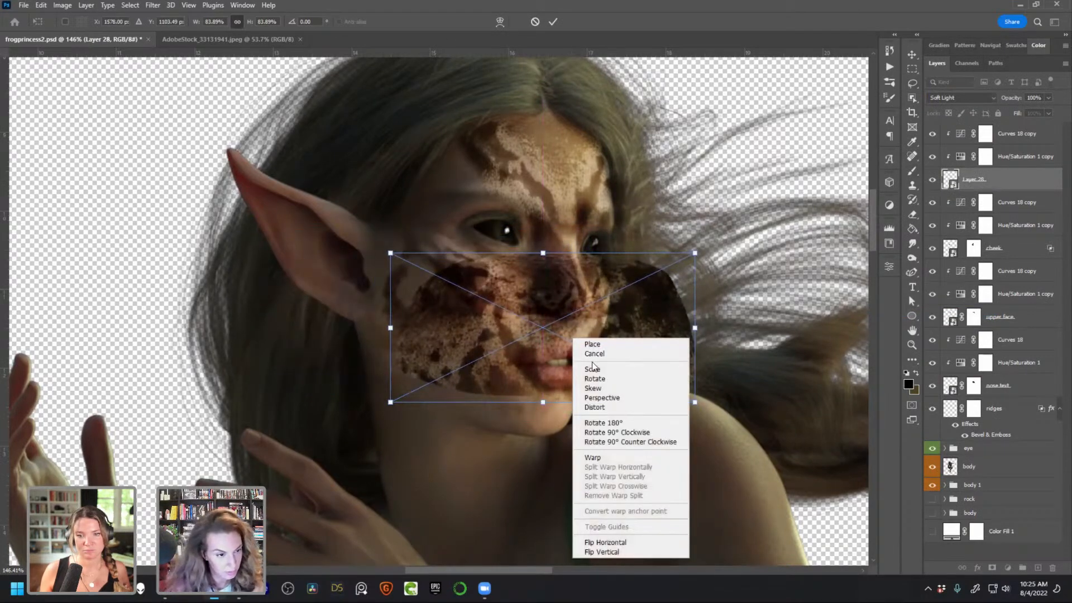
click(609, 458)
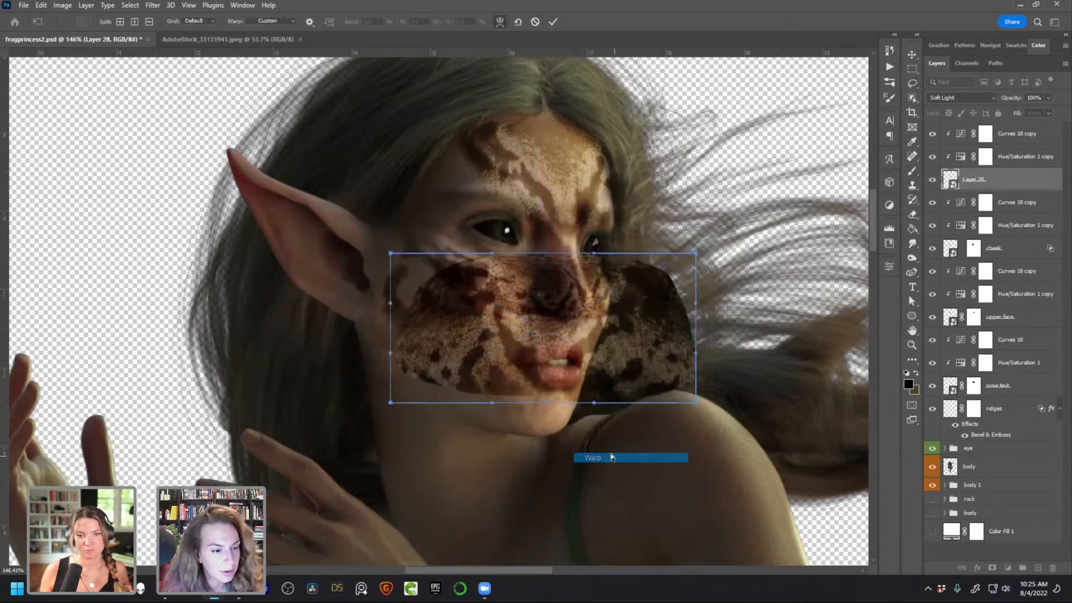
drag(551, 380, 401, 246)
drag(654, 291, 660, 297)
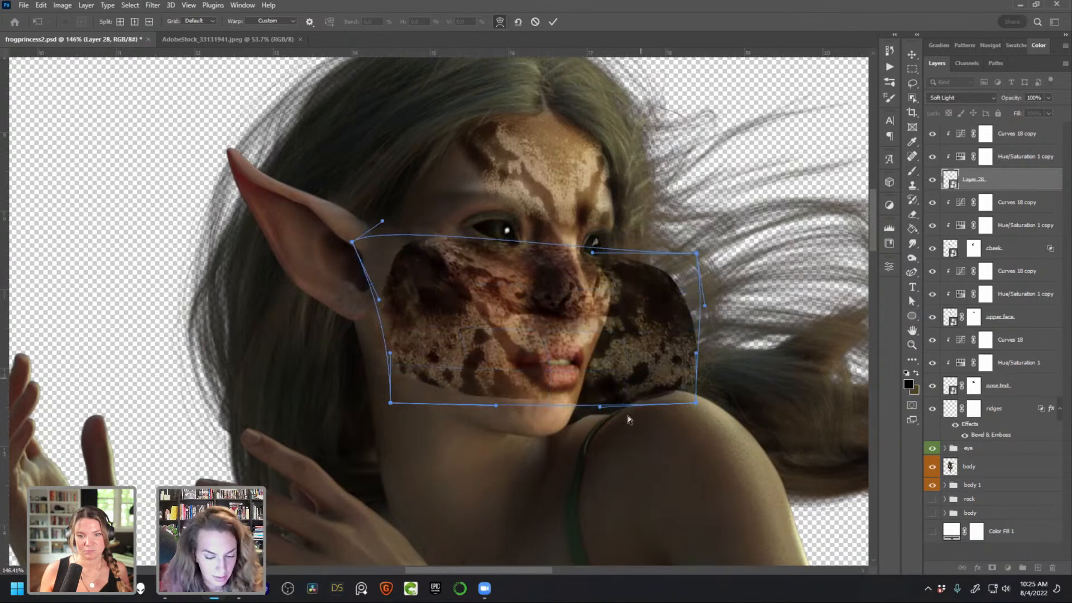
drag(655, 394, 617, 354)
alt+click(527, 364)
alt+click(605, 364)
drag(605, 364, 508, 362)
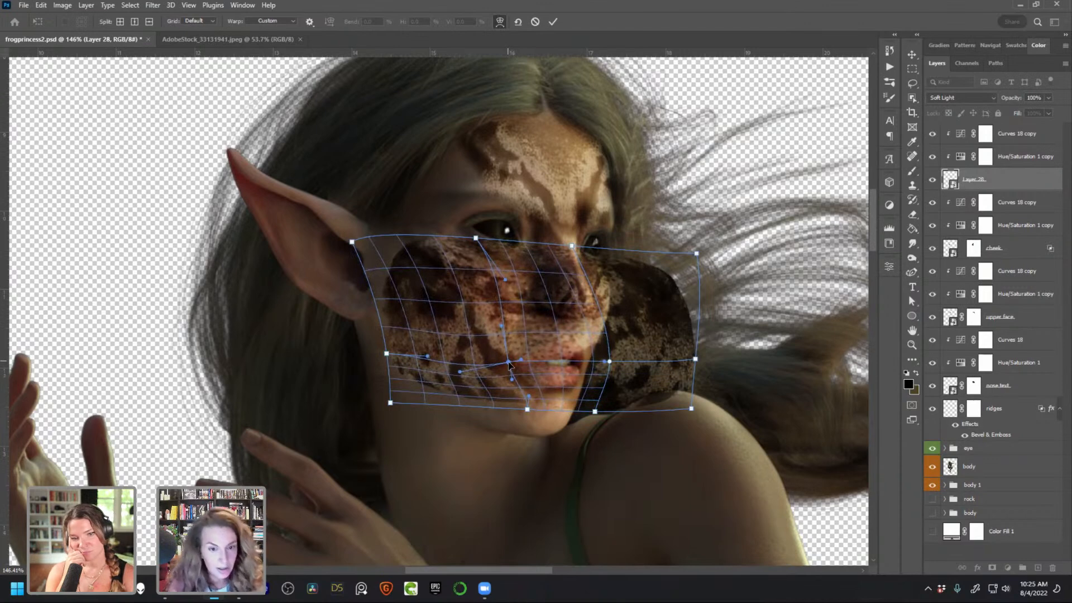
mouse_move(609, 363)
mouse_down()
mouse_move(623, 372)
mouse_move(600, 367)
mouse_move(625, 364)
mouse_up()
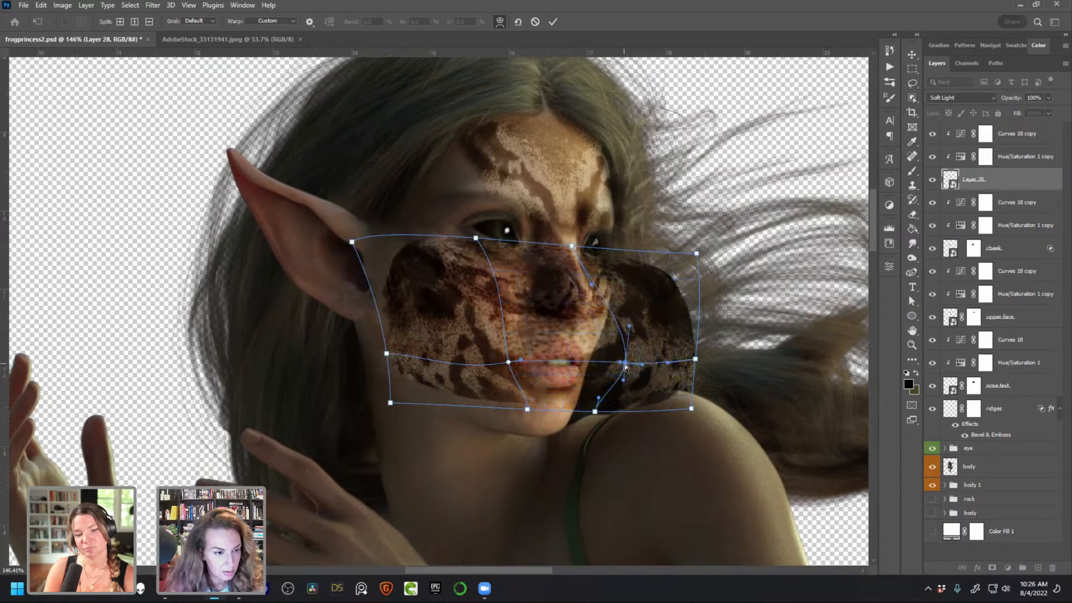
key(Return)
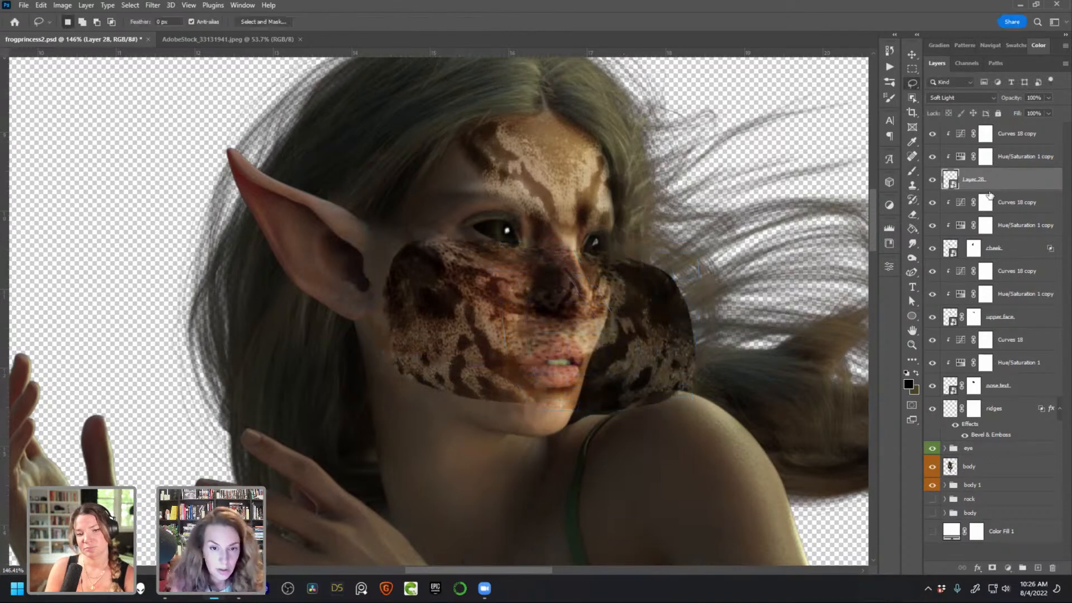
Compare the face with and without the snout skin, and rework its warp around the mouth corners and shoulder-side corner
click(933, 180)
click(932, 180)
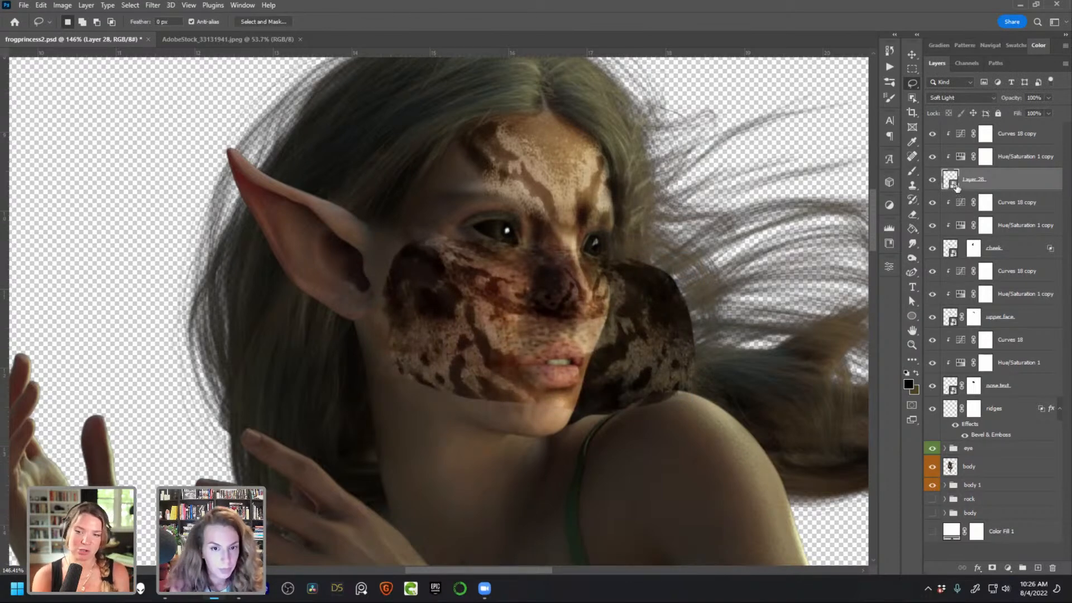
key(ctrl+t)
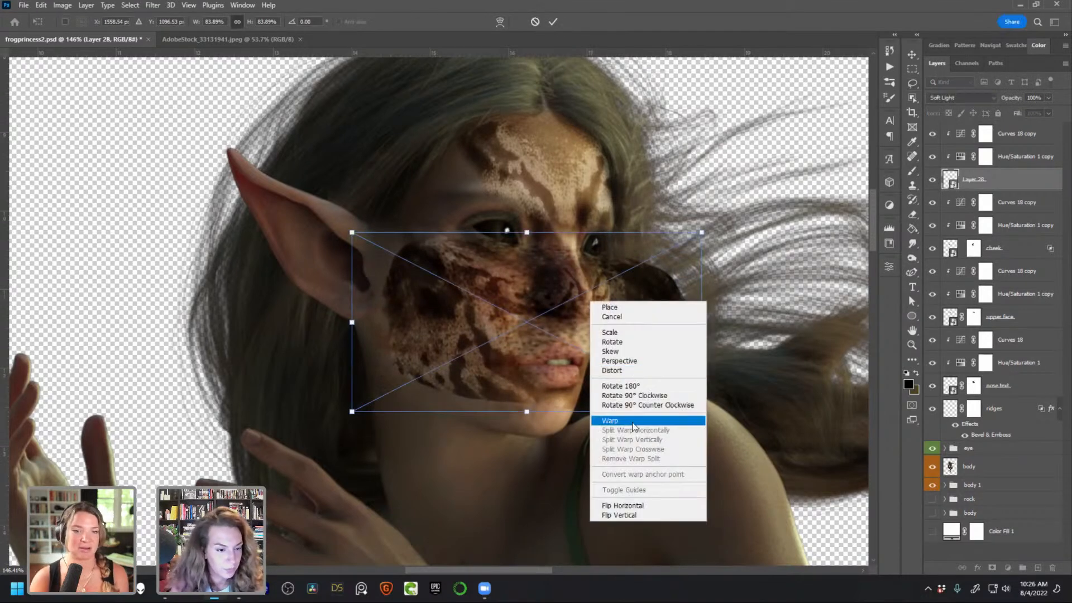
click(610, 421)
drag(625, 368, 598, 362)
drag(509, 362, 518, 362)
drag(555, 330, 567, 337)
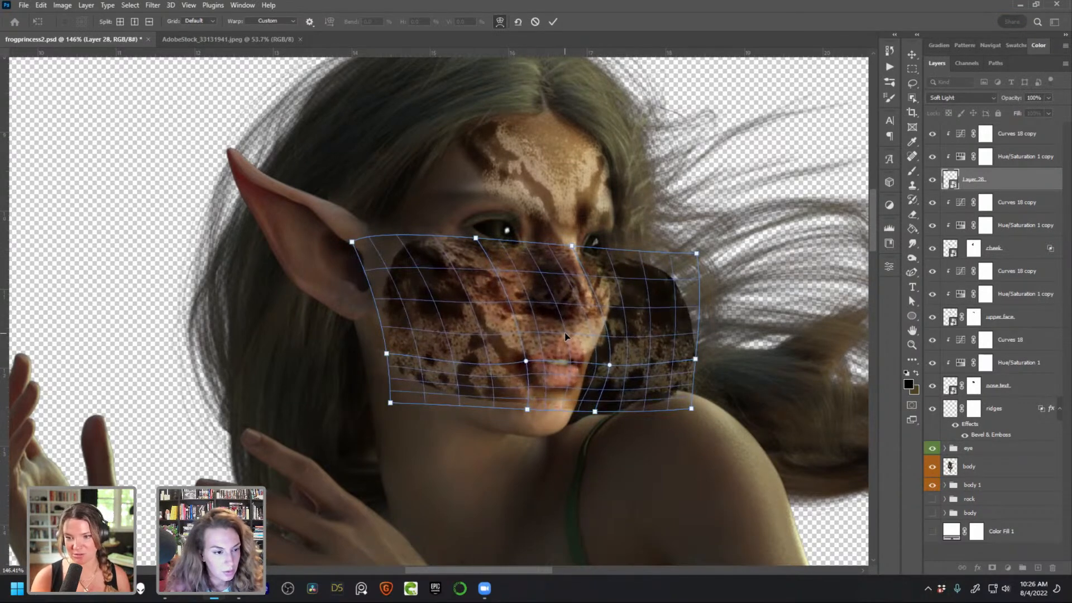
drag(609, 364, 526, 361)
click(607, 364)
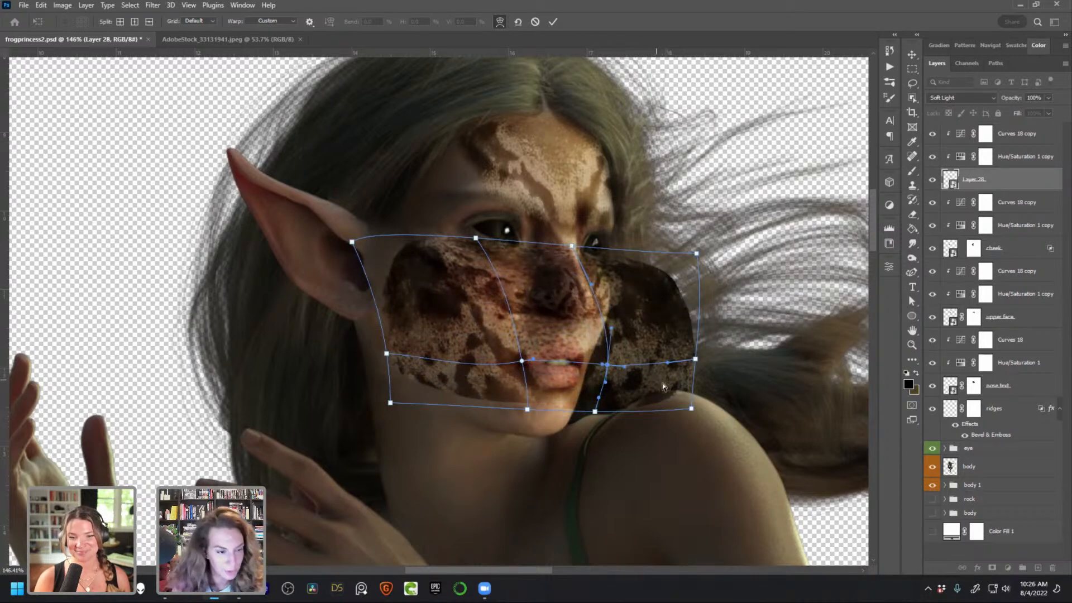
drag(691, 408, 685, 417)
drag(608, 366, 607, 364)
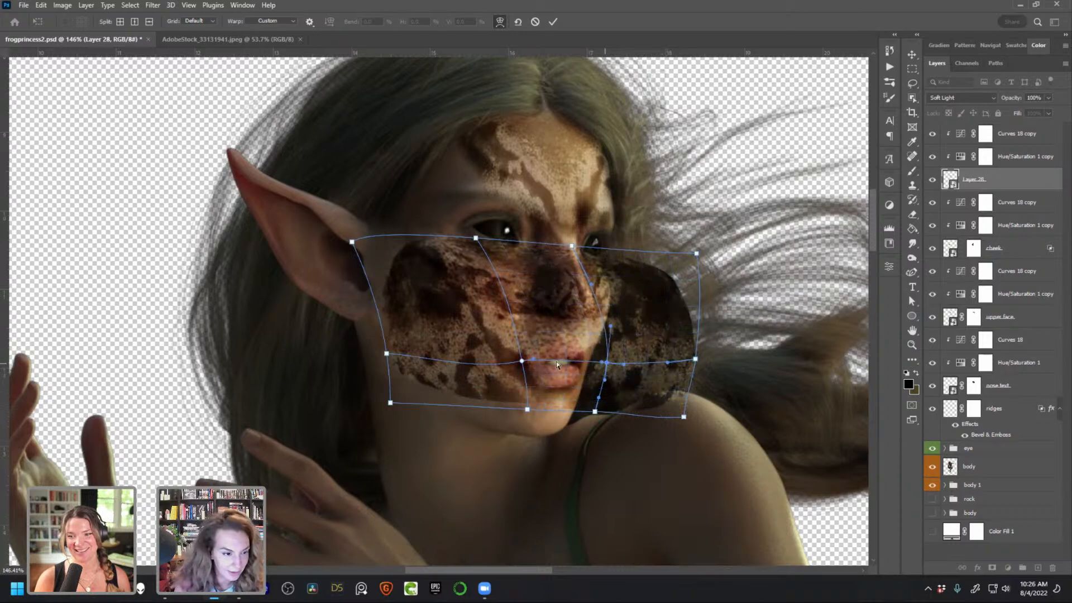
Pull the upper edge of the snout skin warp down below the eyes and inward from the ear, and apply it
drag(505, 259, 510, 272)
drag(574, 281, 549, 296)
drag(430, 275, 444, 272)
drag(619, 302, 620, 307)
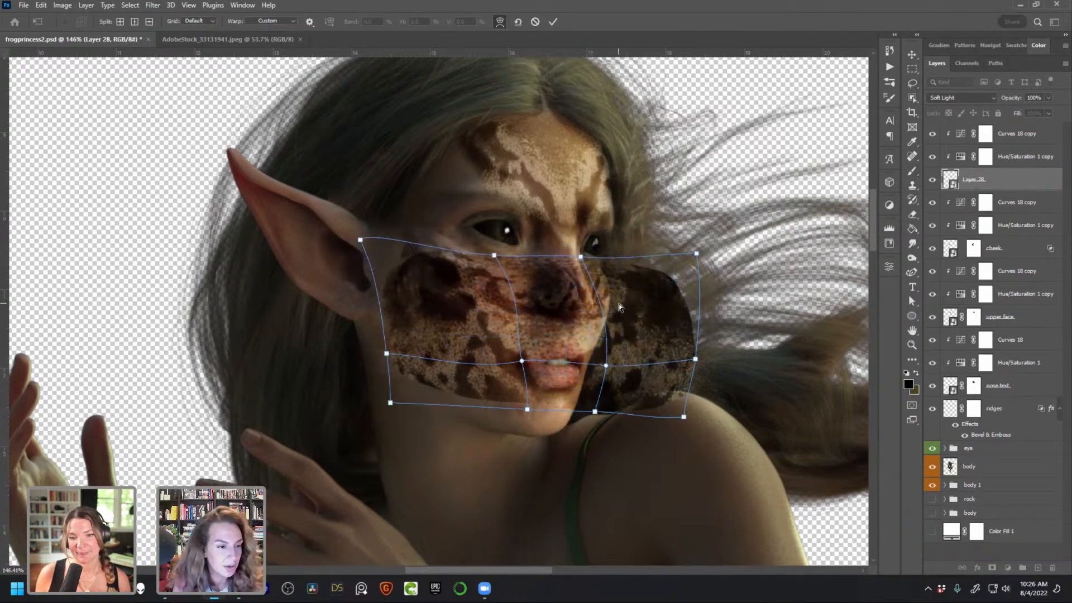
key(Return)
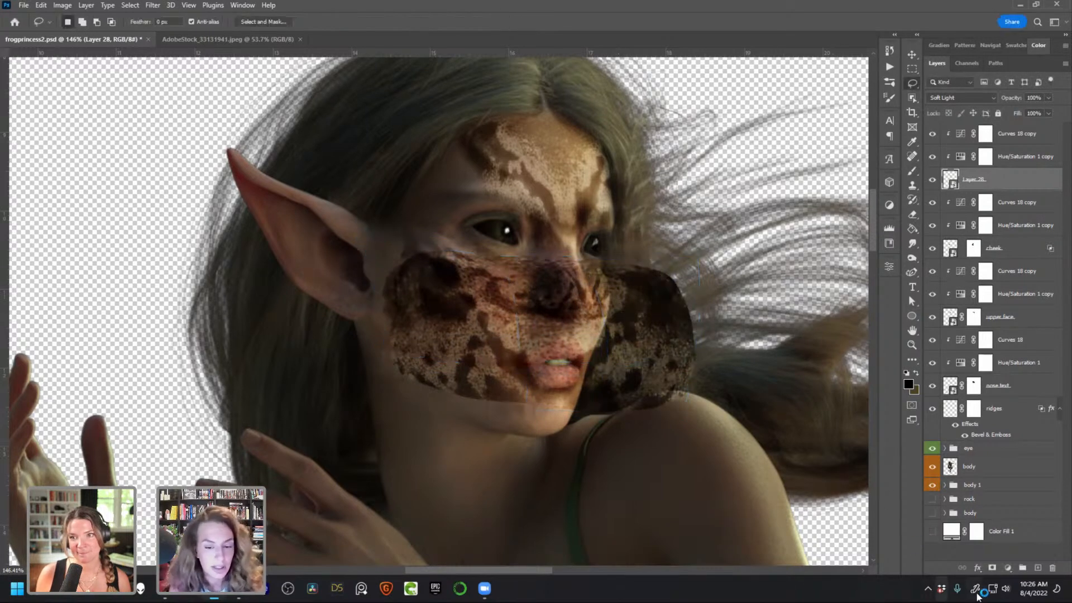
Add a black mask to the snout skin layer and paint white to reveal the skin above the upper lip
click(992, 568)
key(ctrl+i)
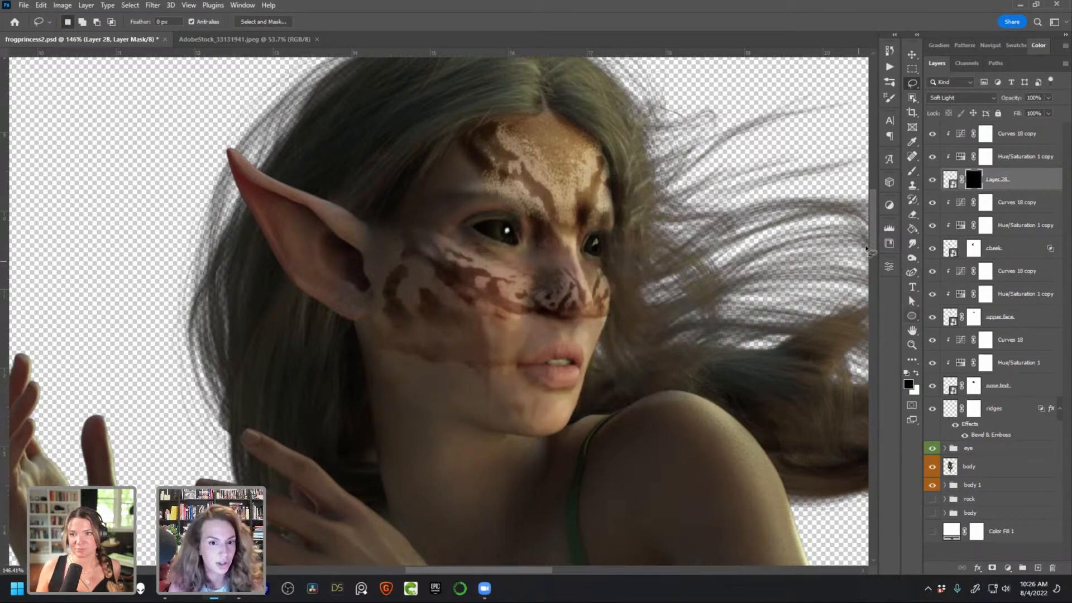
click(913, 172)
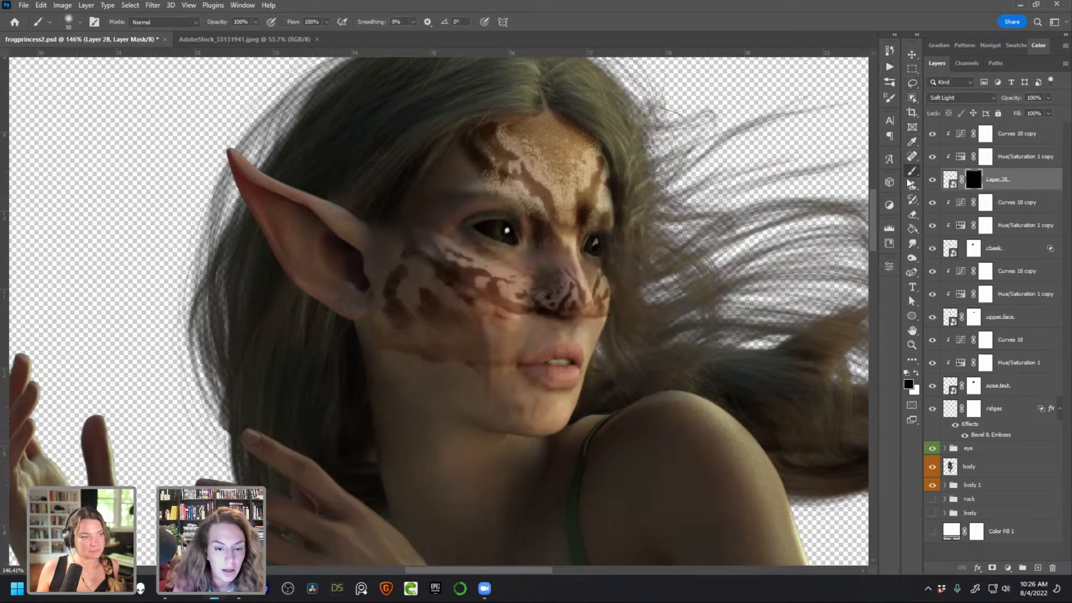
key(x)
mouse_move(521, 327)
mouse_down()
mouse_move(505, 335)
mouse_move(514, 346)
mouse_move(579, 338)
mouse_up()
Reveal the snout skin beside and below the mouth and up toward the cheek with a smaller white brush
key(bracketleft)
key(bracketleft)
key(bracketleft)
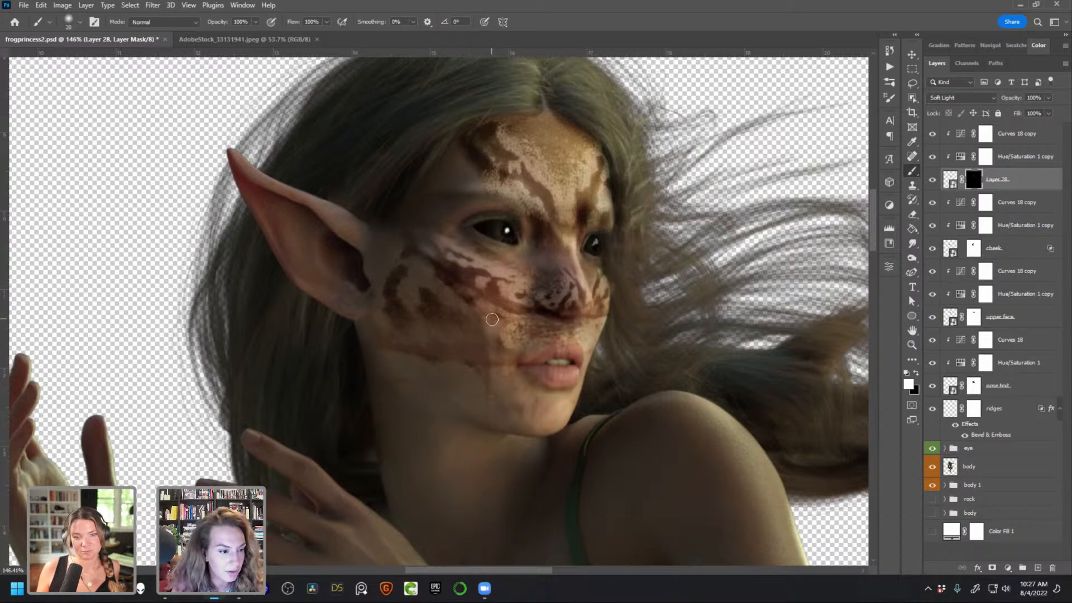
mouse_move(512, 358)
mouse_down()
mouse_move(517, 392)
mouse_move(497, 331)
mouse_move(523, 413)
mouse_move(515, 369)
mouse_move(539, 424)
mouse_move(522, 374)
mouse_move(547, 410)
mouse_move(532, 382)
mouse_move(563, 403)
mouse_move(590, 364)
mouse_move(563, 375)
mouse_up()
drag(506, 345, 475, 318)
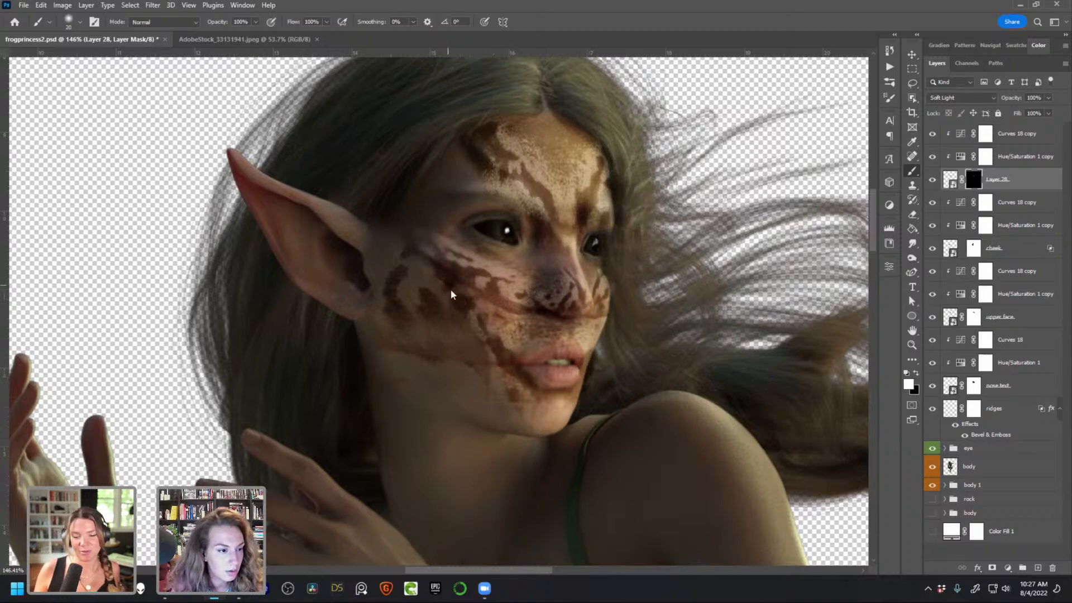
Refine the snout skin's mask from the chin up to the lower cheek with a larger brush
key(bracketright)
key(bracketright)
key(bracketright)
key(bracketright)
key(bracketright)
mouse_move(507, 405)
mouse_down()
mouse_move(520, 416)
mouse_move(473, 341)
mouse_up()
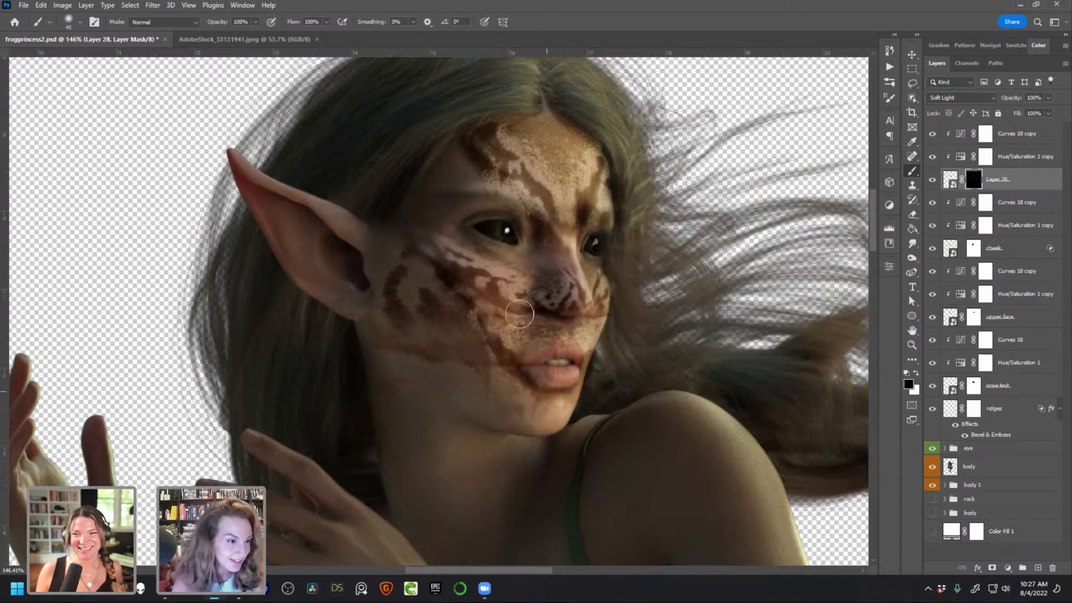
Examine what the cheek and upper face layers each contribute by hiding and showing them
click(933, 249)
click(934, 249)
click(931, 318)
click(931, 319)
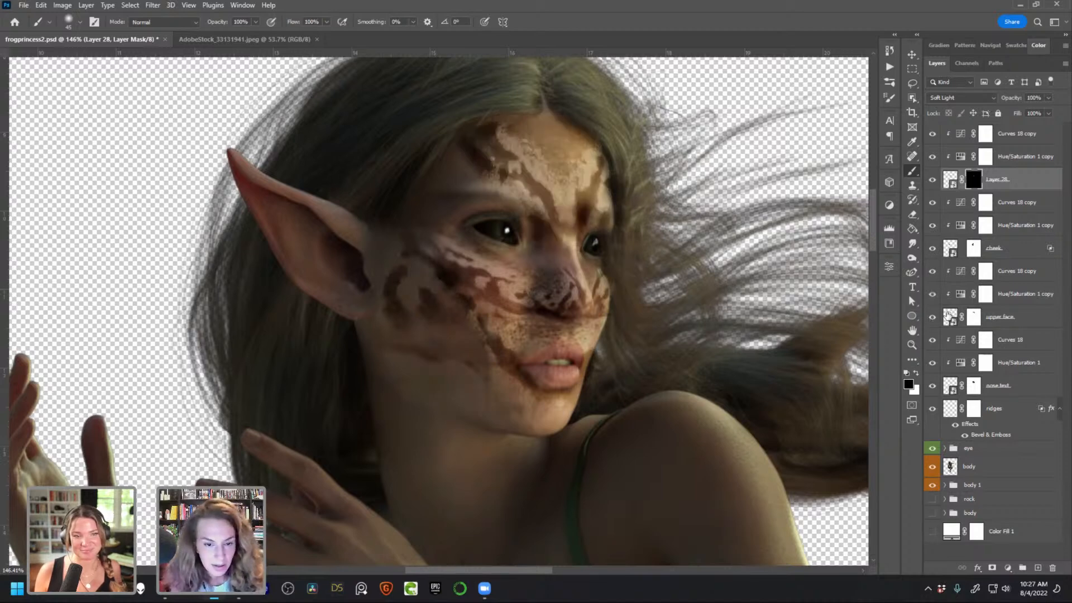
click(952, 319)
click(1010, 278)
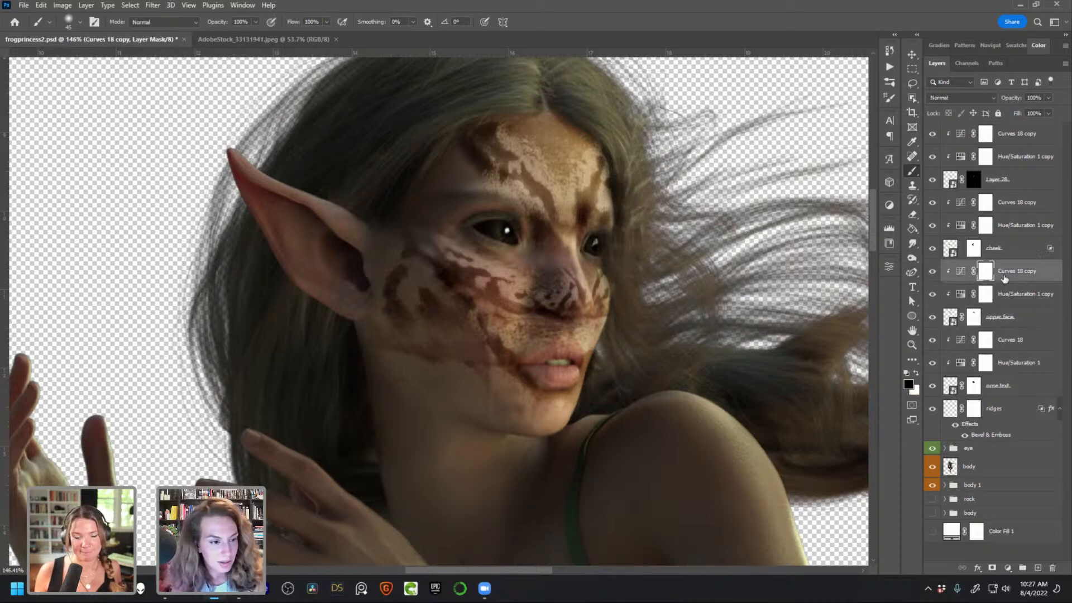
click(932, 316)
click(932, 317)
Duplicate the snout skin layer with its Curves and Hue/Saturation adjustments, and move the copied skin down over the chin
click(1015, 184)
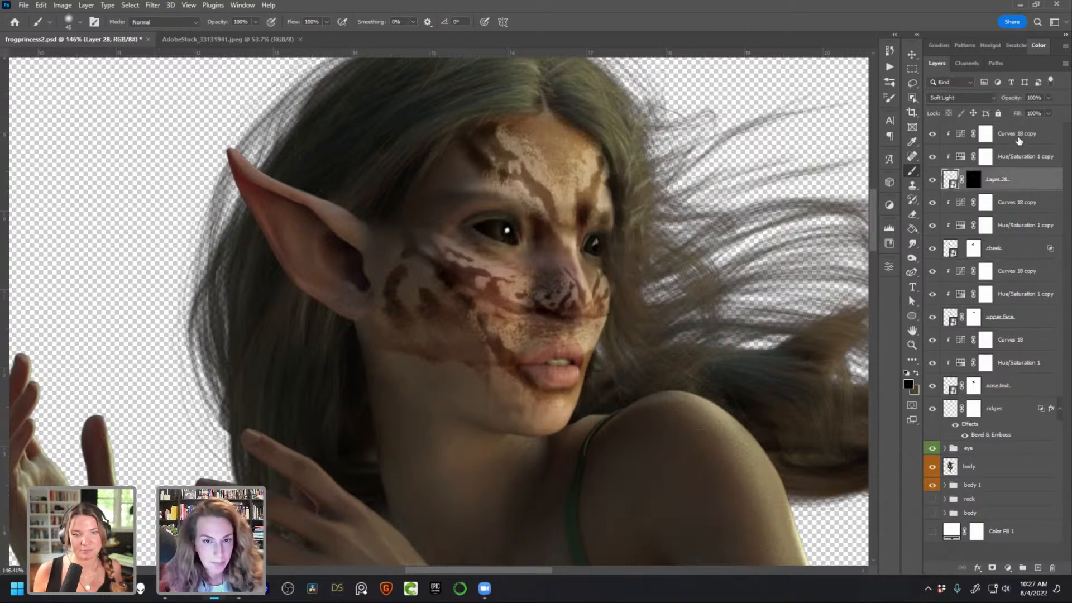
shift+click(1019, 140)
key(ctrl+j)
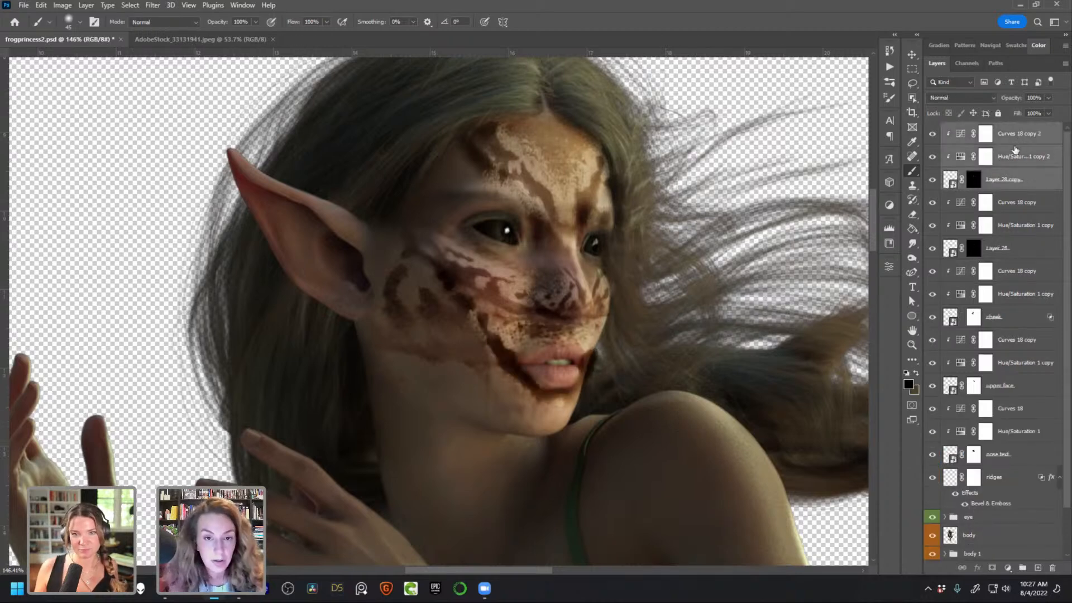
click(946, 179)
key(v)
drag(530, 351, 521, 409)
Delete the copied skin layer's mask, shift the skin over the chin and jaw, and flip it horizontally
right_click(974, 180)
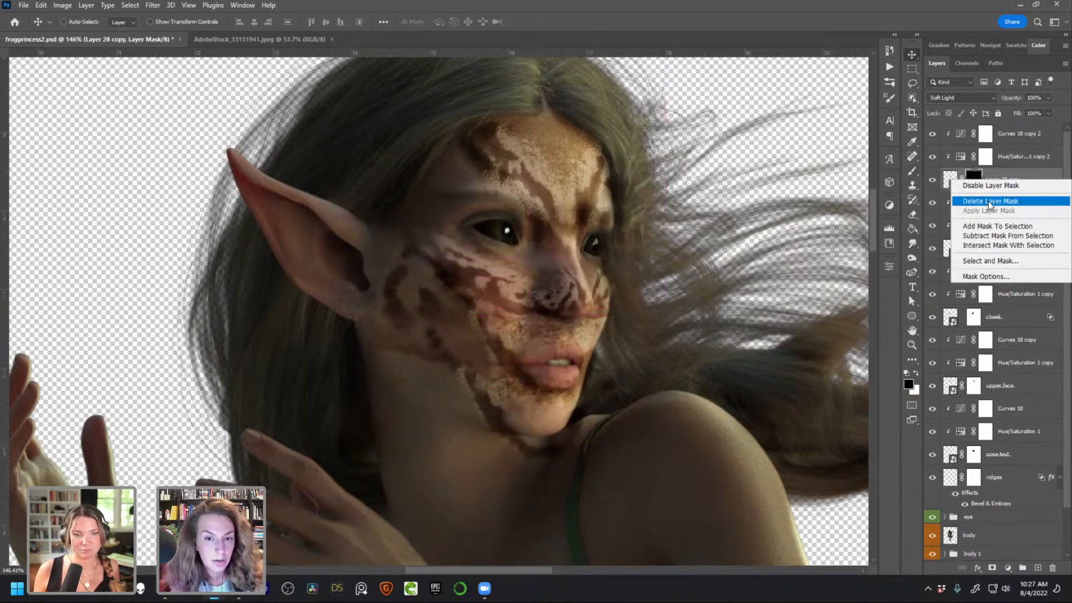
click(987, 202)
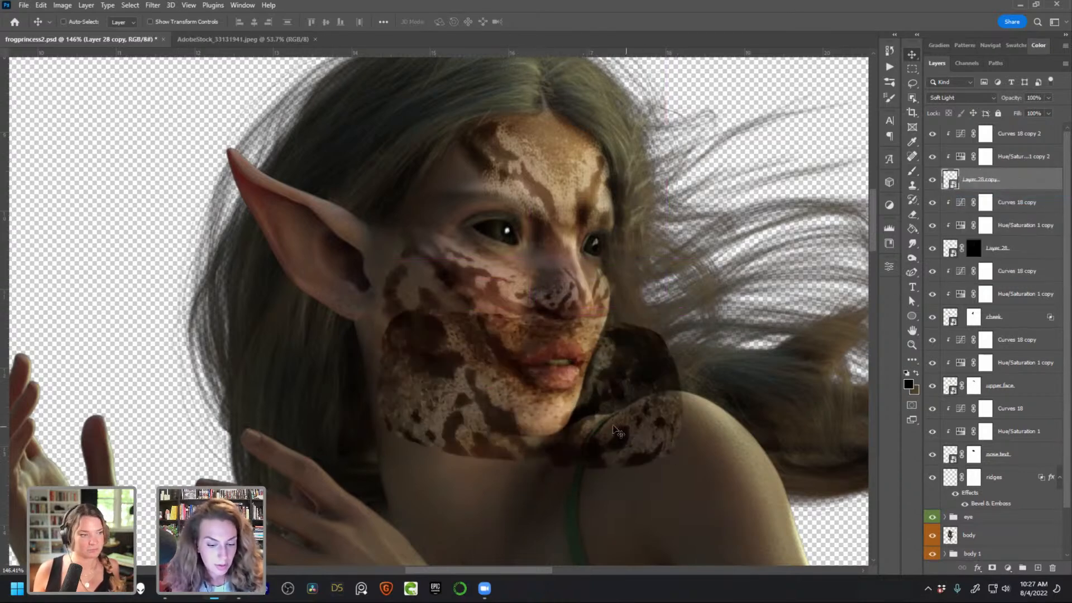
drag(517, 410, 561, 399)
key(ctrl+t)
right_click(532, 392)
click(574, 376)
key(Return)
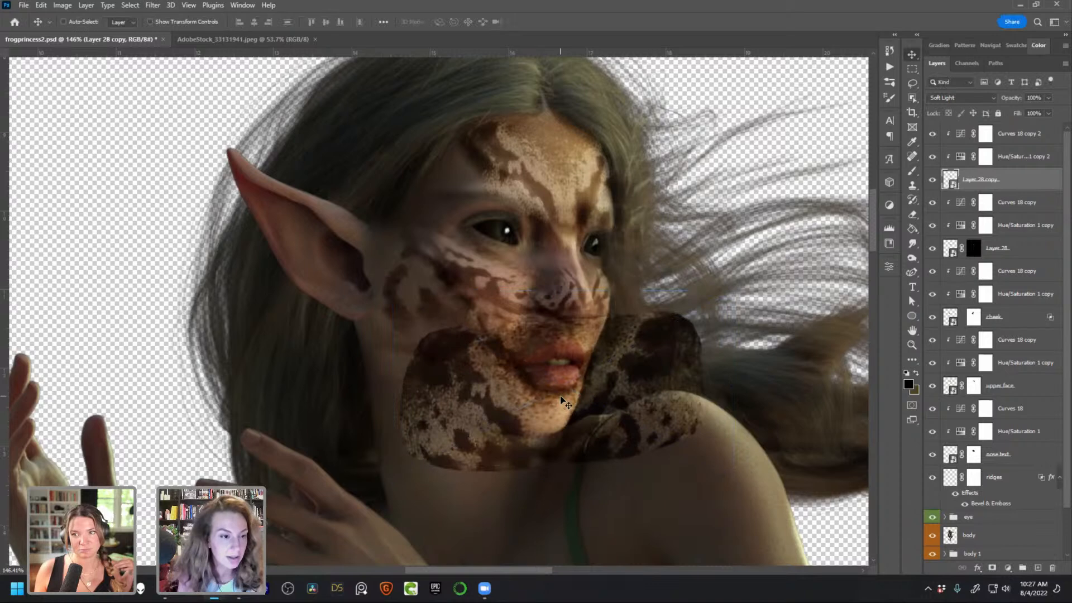
Add a black mask to the copied skin layer and rename the layer chin
alt+click(992, 568)
double_click(1006, 179)
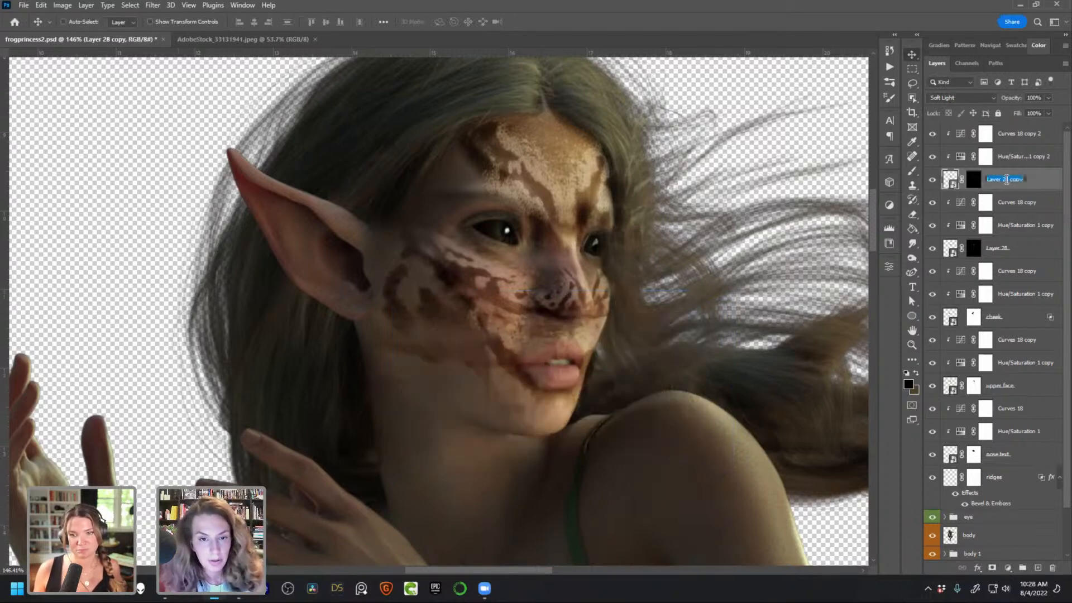
text(chin)
key(Return)
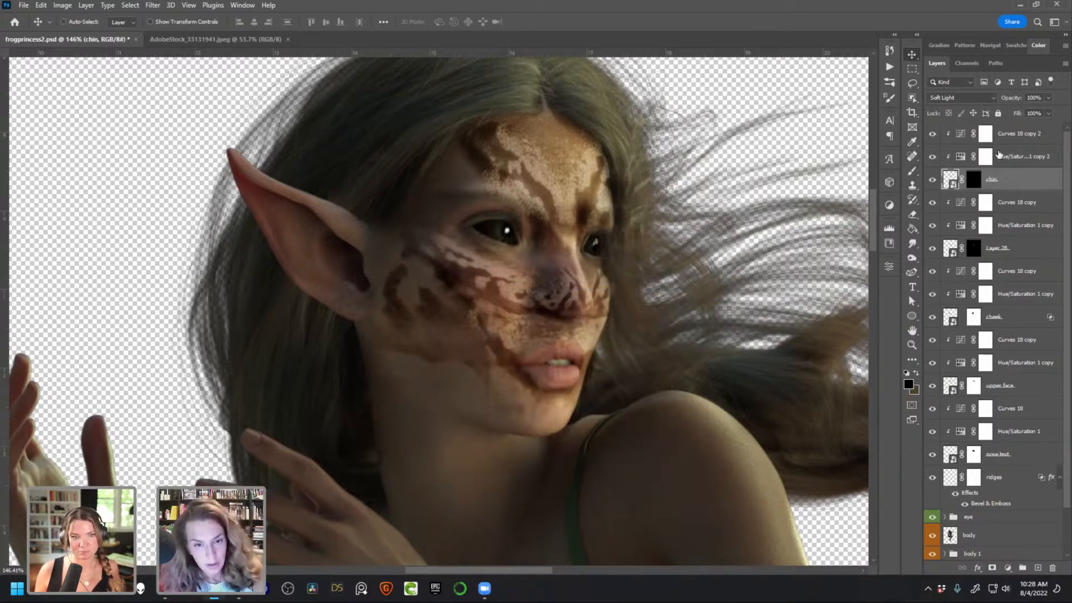
Paint white at 28% flow on the chin layer's mask to reveal frog skin over the chin and jaw
click(973, 180)
click(913, 172)
key(x)
click(326, 22)
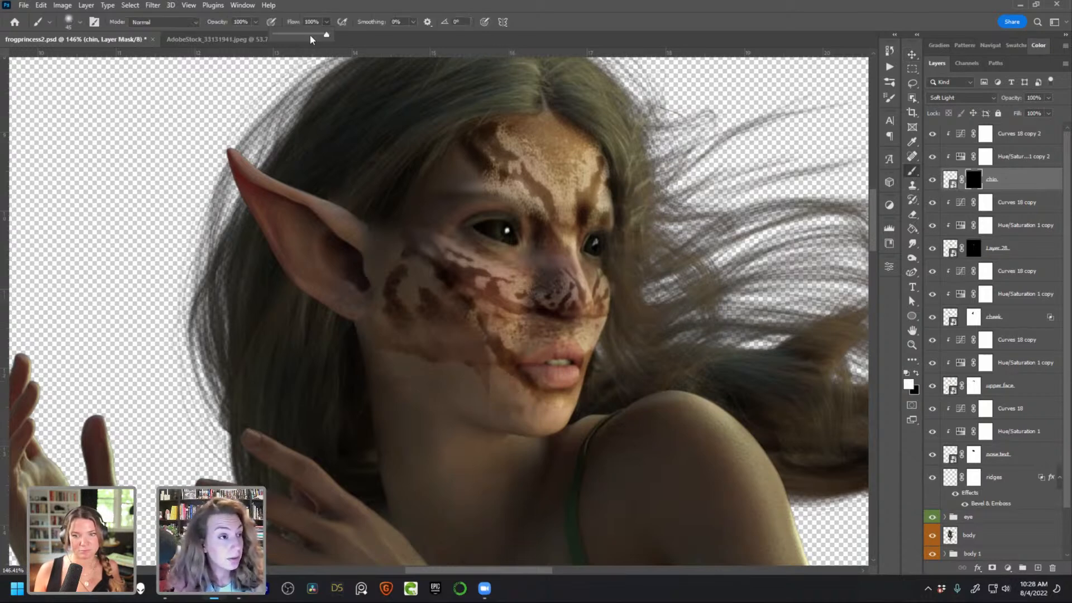
mouse_move(493, 377)
mouse_down()
mouse_move(550, 414)
mouse_move(563, 410)
mouse_up()
mouse_move(501, 420)
mouse_down()
mouse_move(467, 380)
mouse_move(442, 371)
mouse_move(490, 418)
mouse_move(449, 405)
mouse_move(455, 395)
mouse_move(437, 399)
mouse_move(429, 368)
mouse_move(402, 351)
mouse_move(466, 371)
mouse_move(468, 379)
mouse_move(429, 378)
mouse_move(520, 427)
mouse_move(451, 369)
mouse_move(511, 417)
mouse_move(448, 407)
mouse_up()
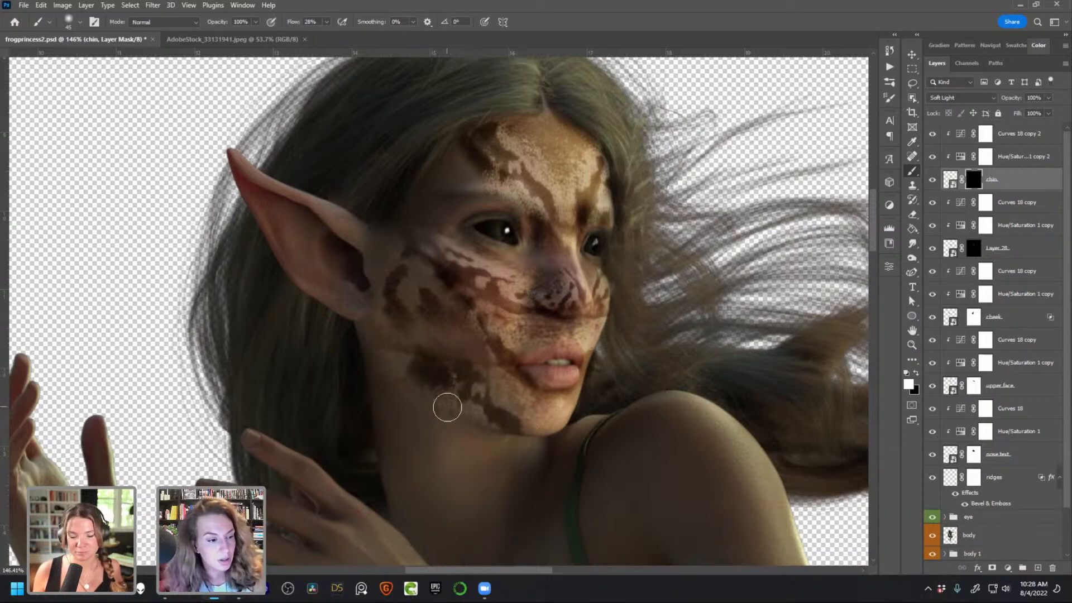
Break up the jaw-side edge of the chin layer's mask with a small speckled brush in black at 65% flow
key(x)
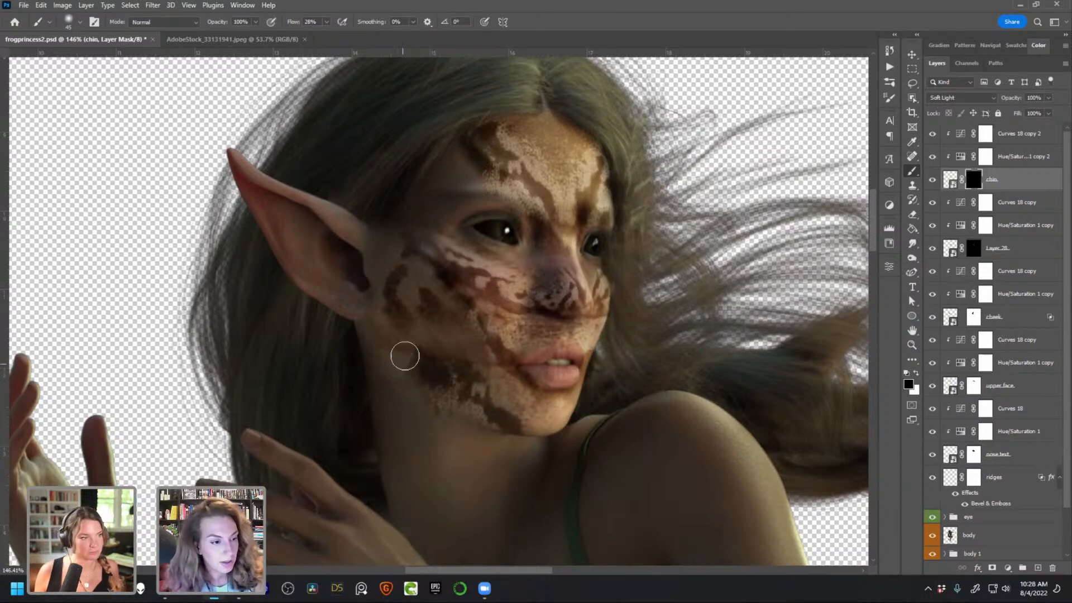
click(890, 98)
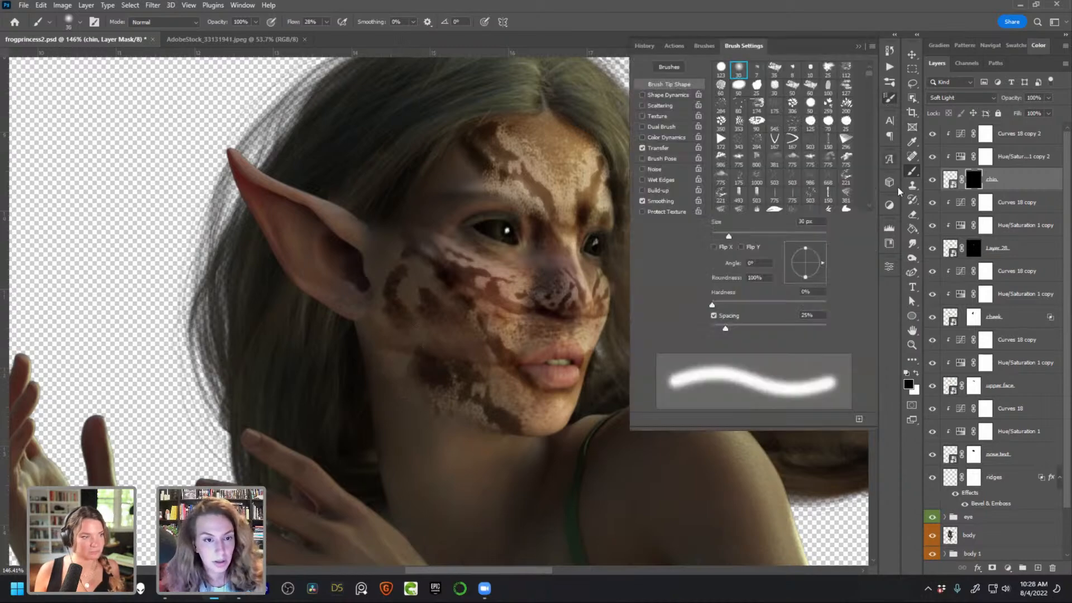
click(889, 82)
mouse_move(872, 272)
mouse_down()
mouse_move(883, 373)
mouse_move(873, 167)
mouse_up()
click(843, 251)
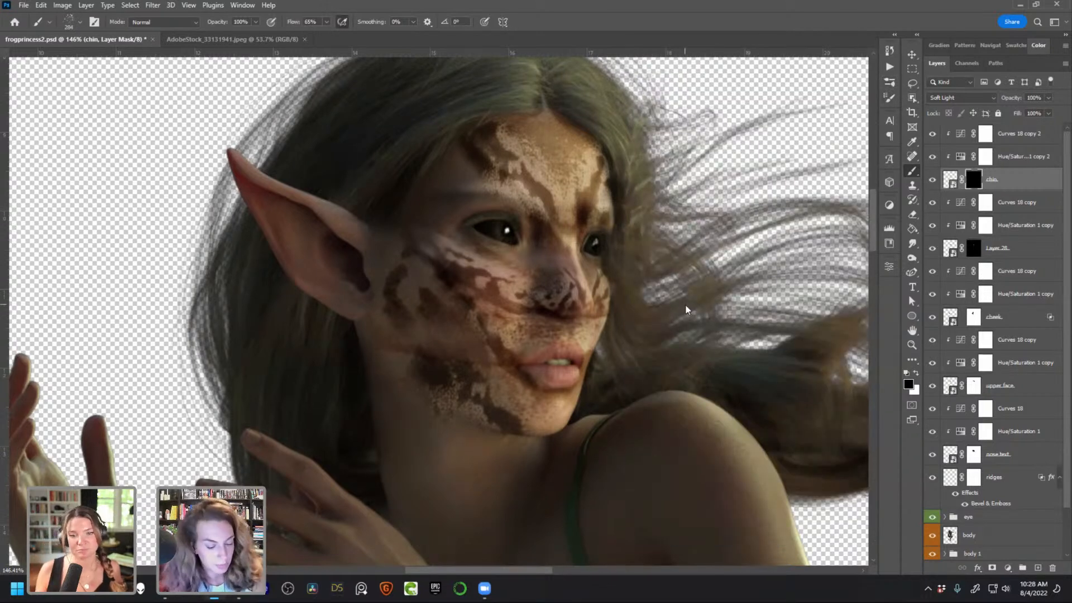
key(bracketleft)
key(bracketleft)
key(bracketleft)
key(bracketleft)
key(bracketleft)
key(bracketleft)
key(bracketleft)
key(bracketleft)
key(bracketleft)
key(bracketleft)
key(bracketleft)
key(bracketleft)
drag(411, 374, 418, 380)
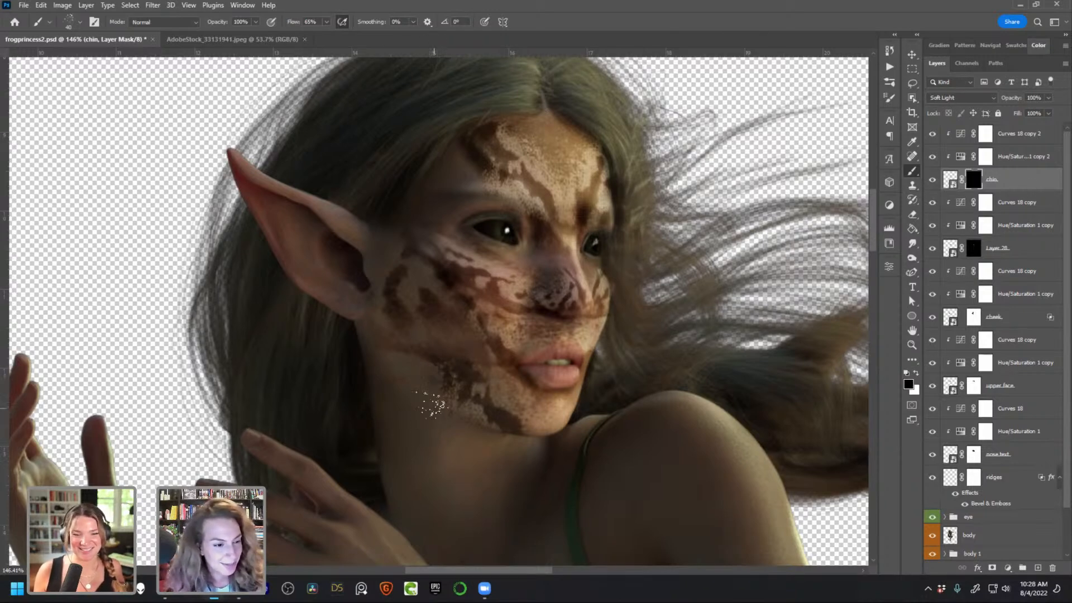
Touch up the chin layer's mask along the jaw with speckles, alternating between white and black
key(x)
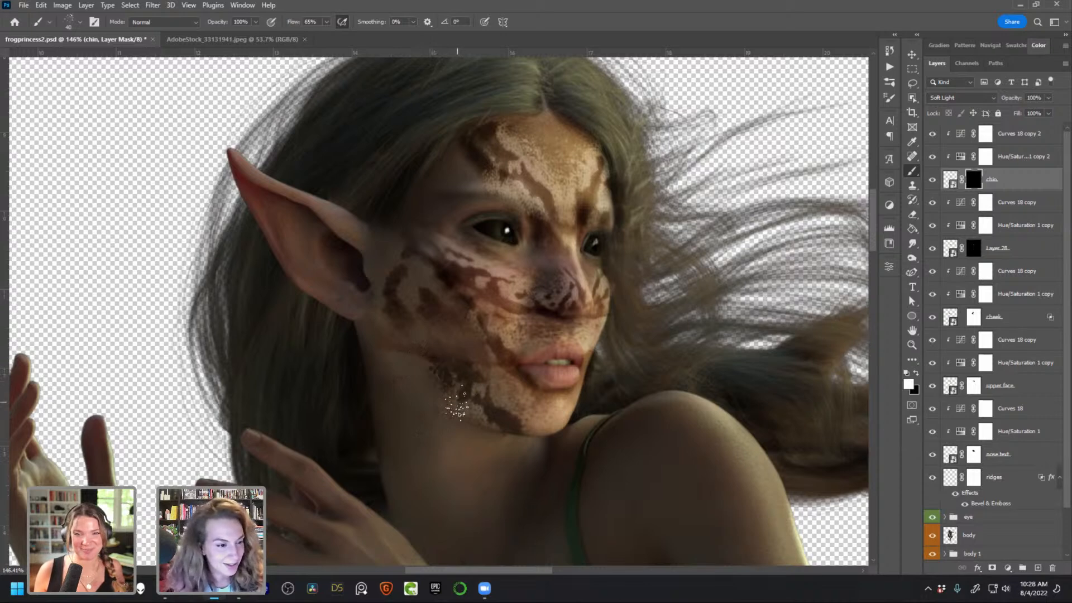
key(x)
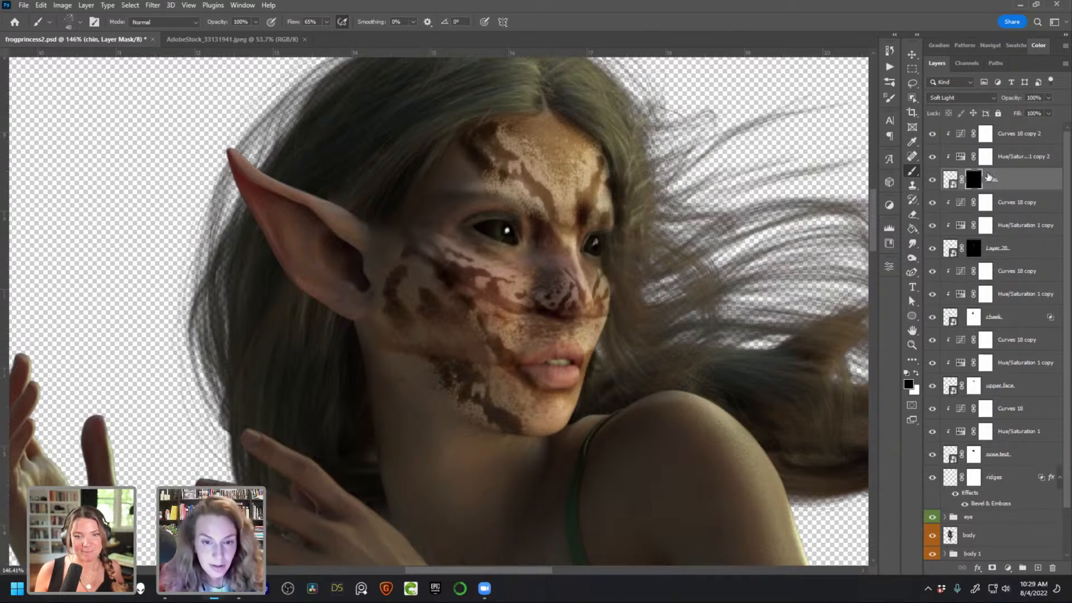
Compare the face with and without Layer 28 and target that layer's mask
click(931, 246)
click(929, 245)
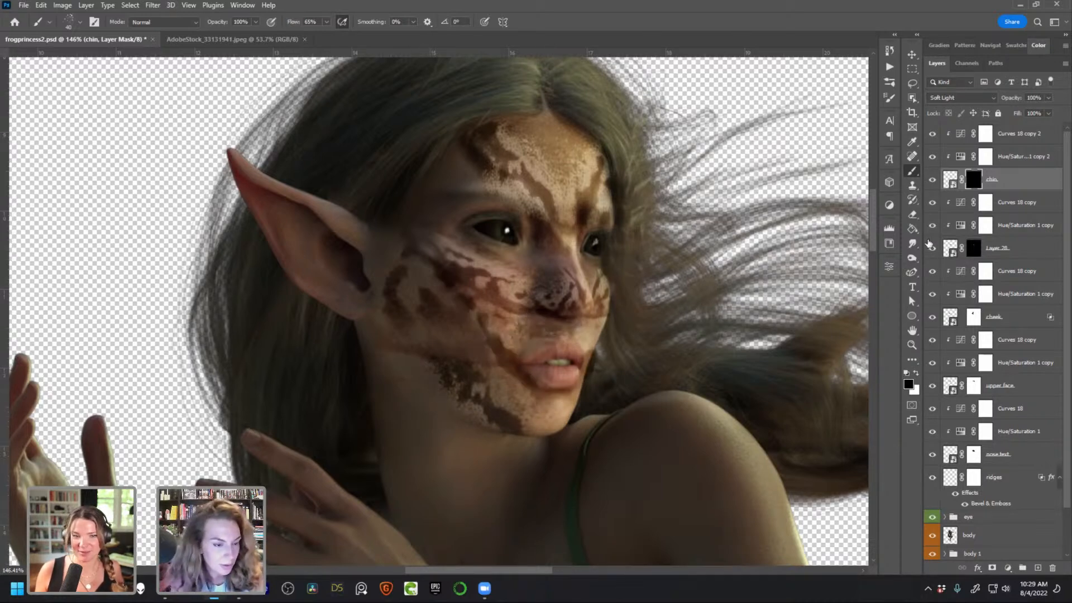
click(975, 250)
right_click(728, 397)
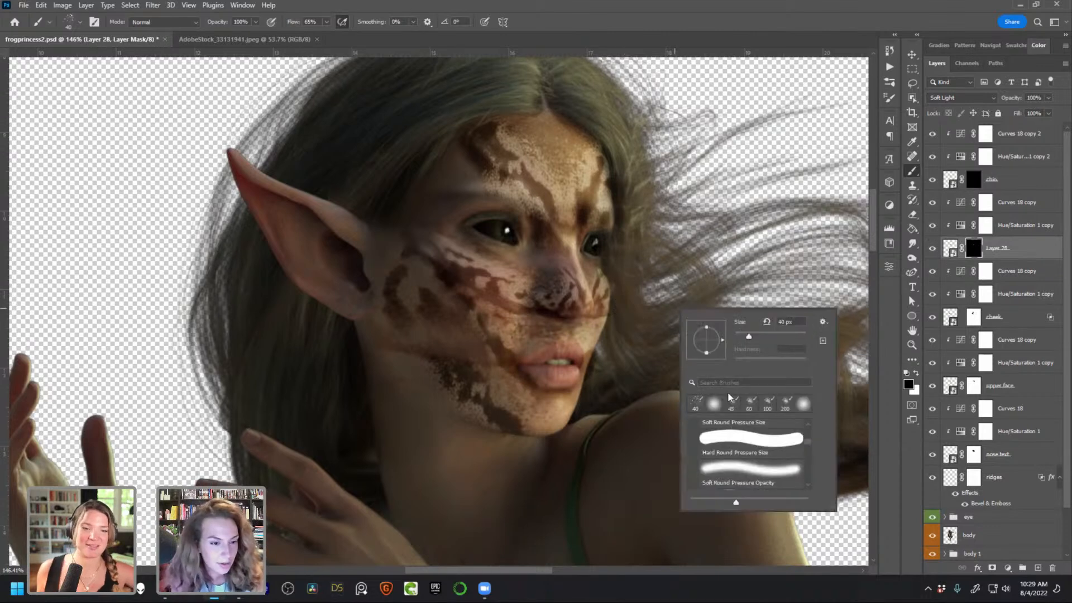
double_click(732, 442)
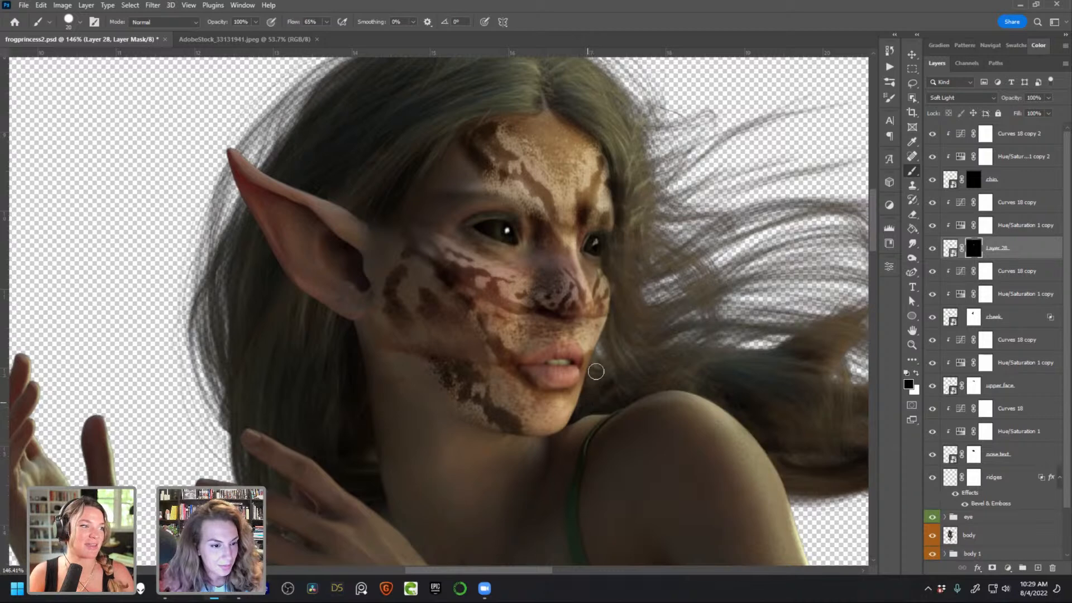
right_click(972, 250)
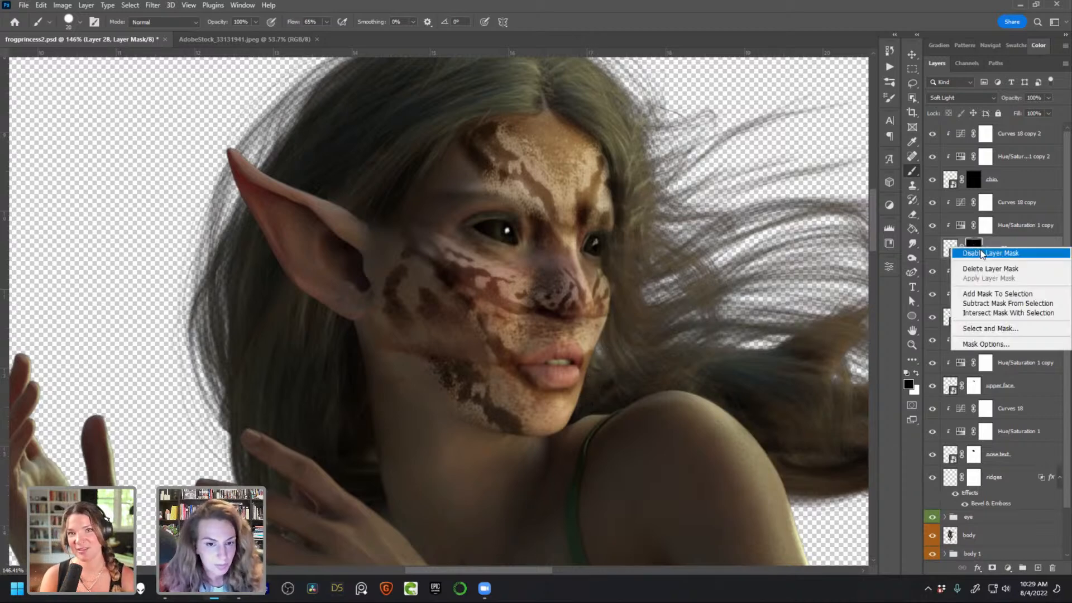
click(974, 251)
right_click(972, 251)
click(975, 251)
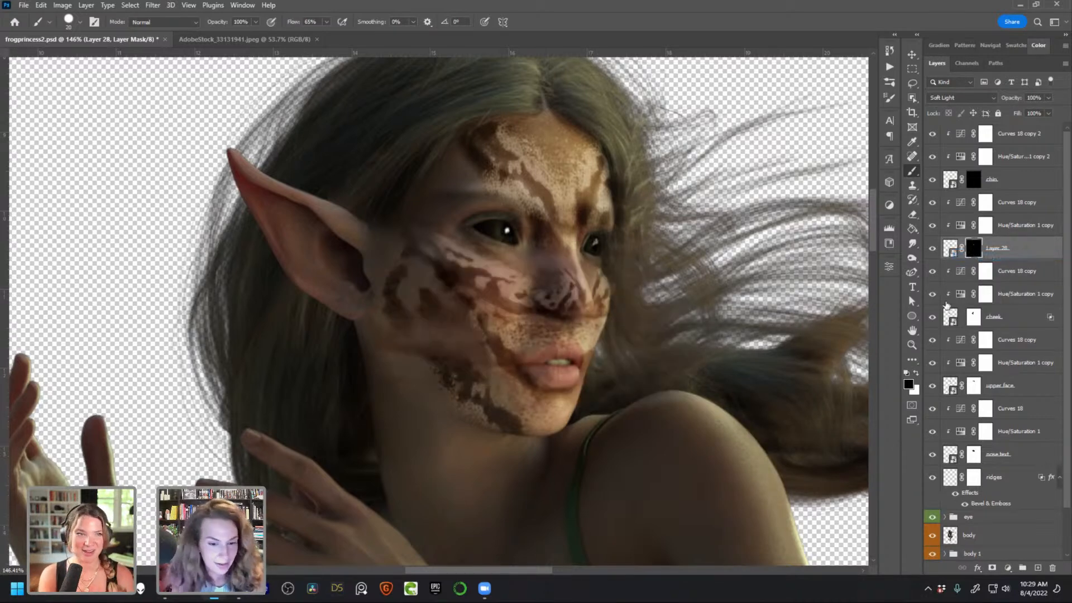
Paint faint white speckles on Layer 28's mask over the cheek with the 40 px speckled brush at 13% flow
key(x)
right_click(518, 244)
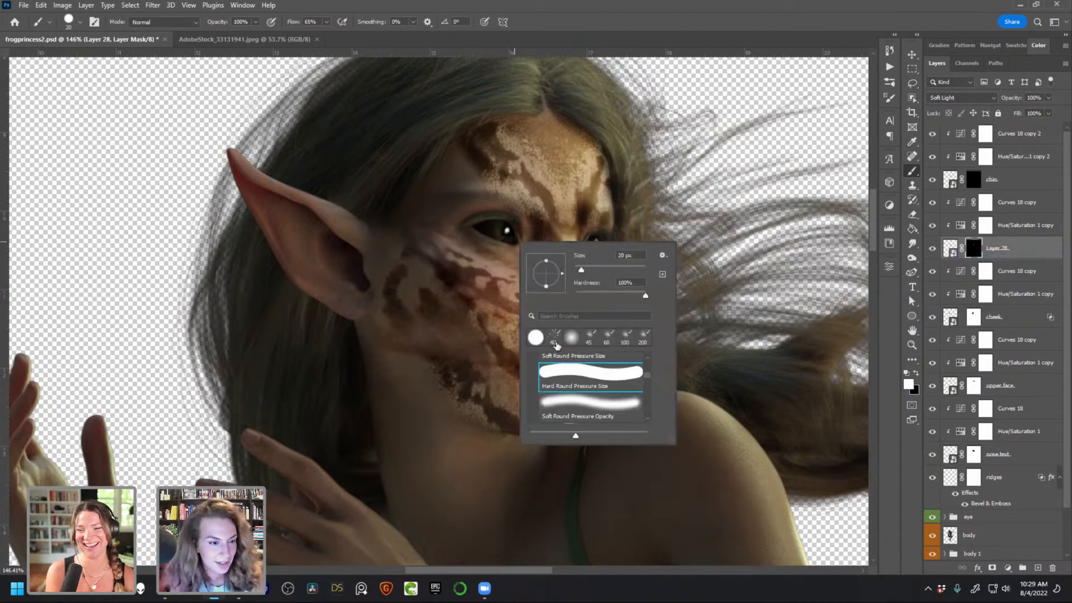
double_click(554, 338)
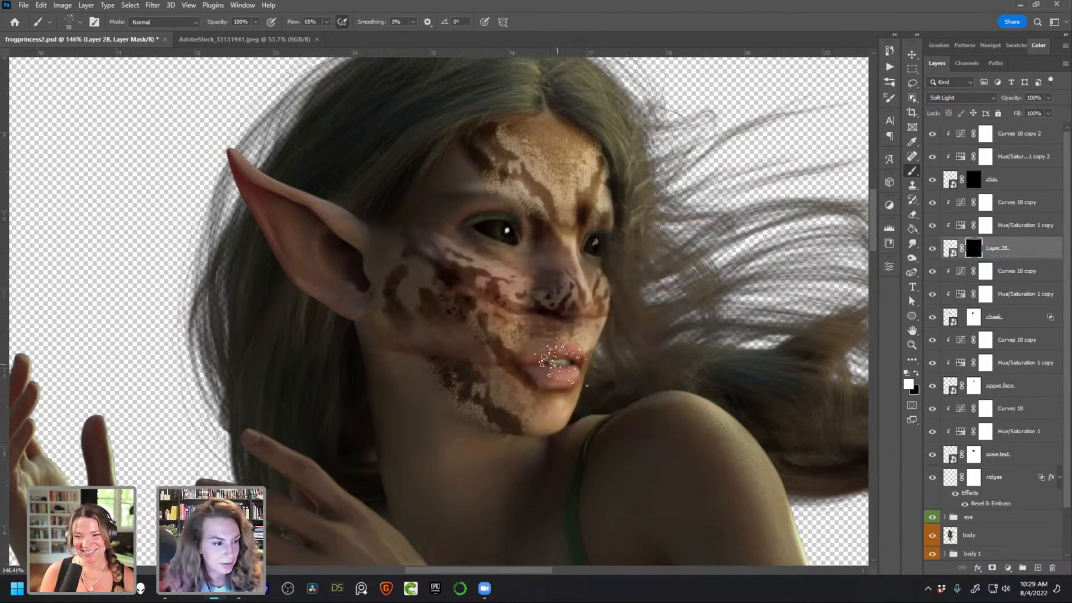
click(327, 22)
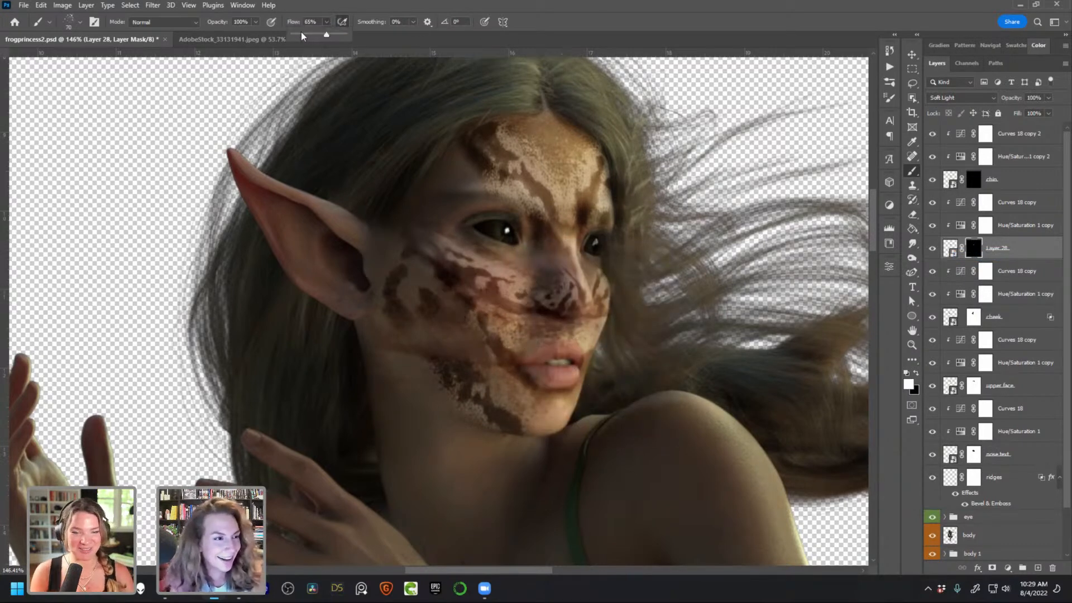
key([)
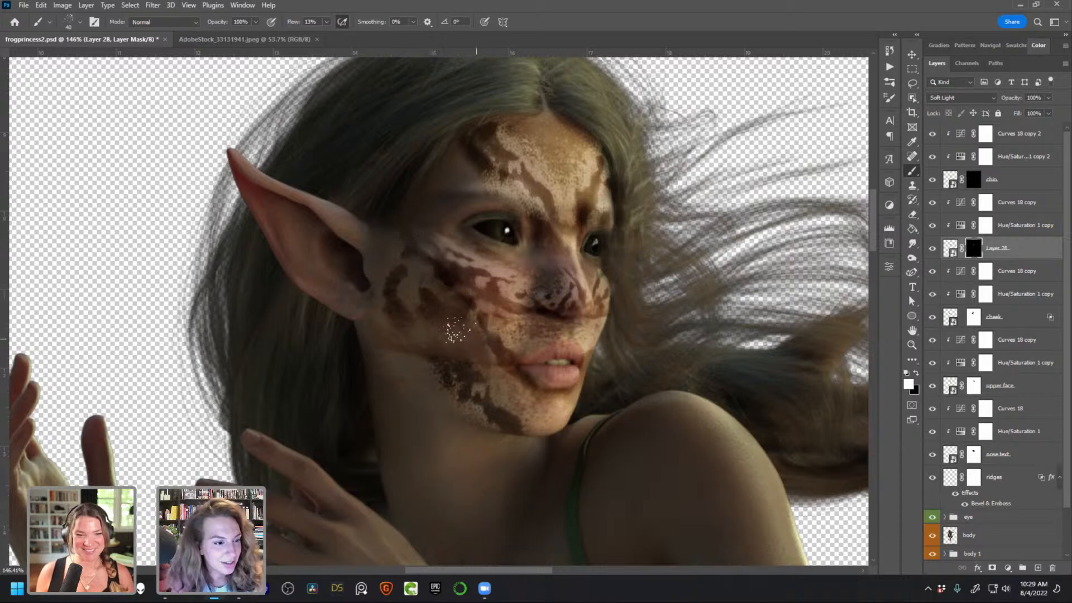
Toggle the cheek and upper face layers off and on to see which part of the frog pattern each contributes
click(931, 316)
click(932, 317)
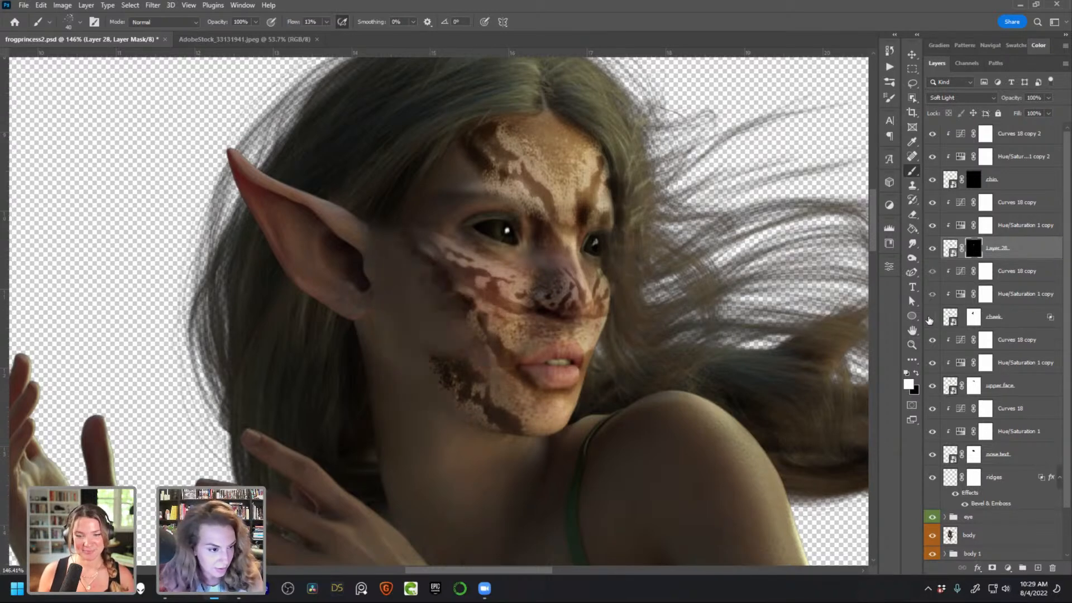
click(932, 316)
click(932, 316)
click(932, 316)
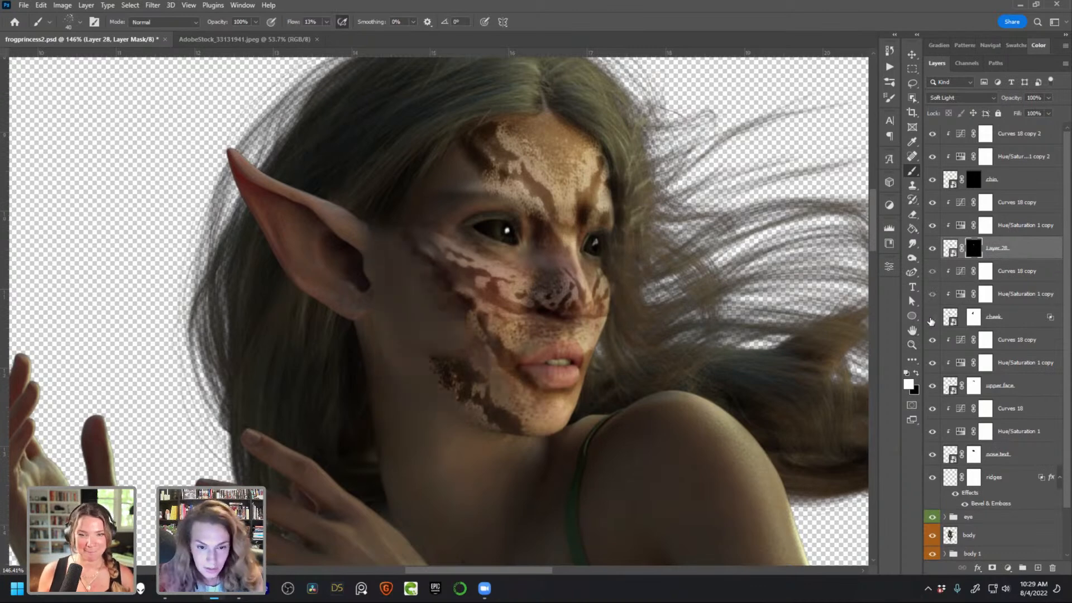
click(932, 316)
click(931, 385)
click(932, 385)
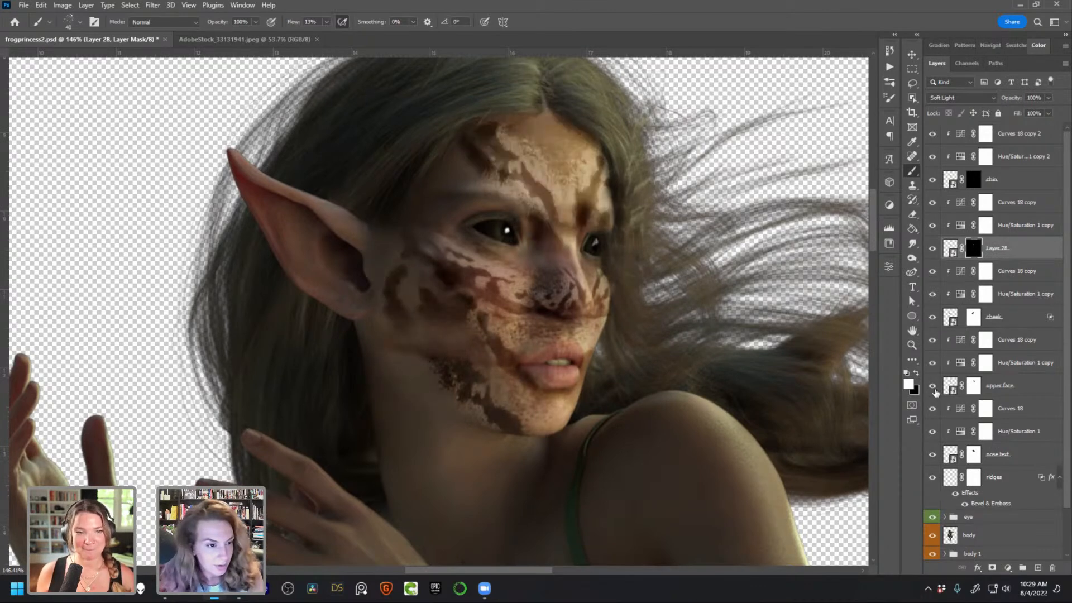
Break up the frog pattern on the forehead with black speckles at 13% flow on the upper face layer's mask
click(972, 390)
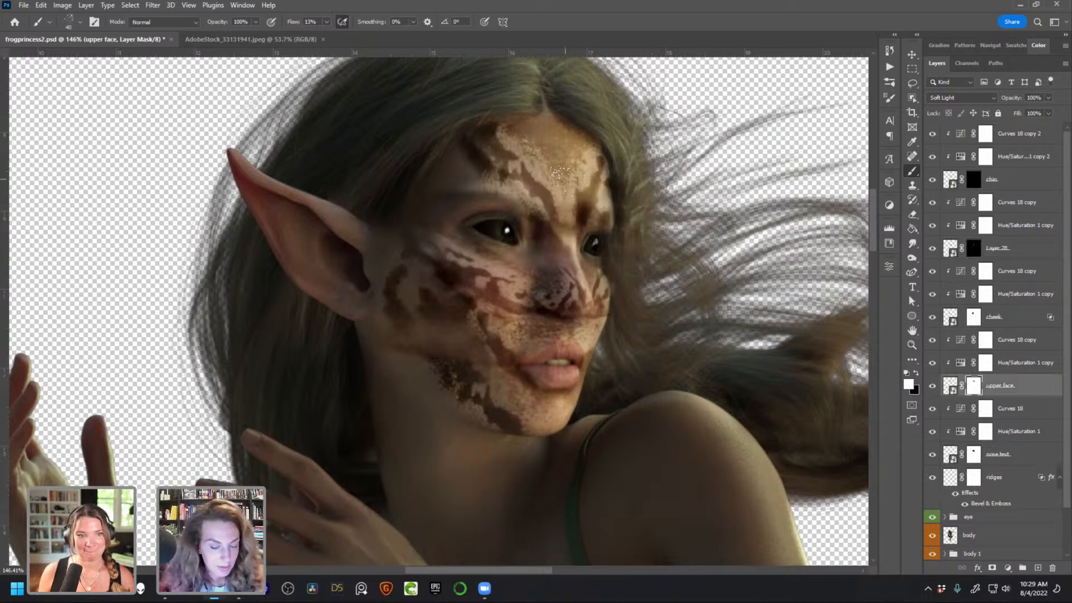
key(x)
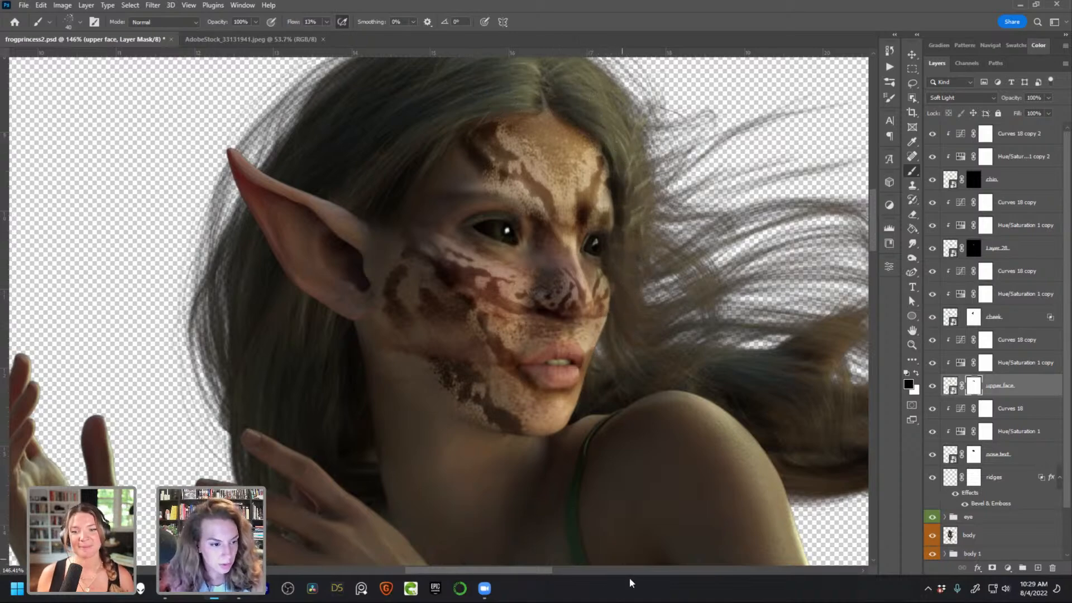
scroll(562, 380, down, 4)
scroll(592, 413, up, 5)
scroll(594, 414, up, 1)
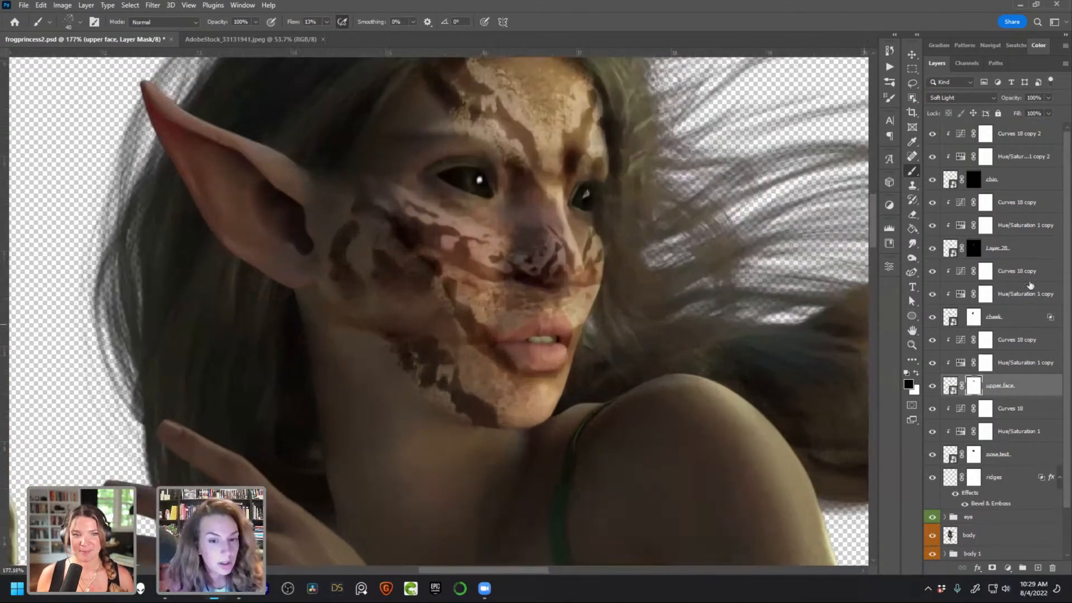
Lasso the spotted skin of the frog's front leg in AdobeStock_33131941.jpeg and paste it above the top layer of frogprincess2.psd
click(246, 40)
key(l)
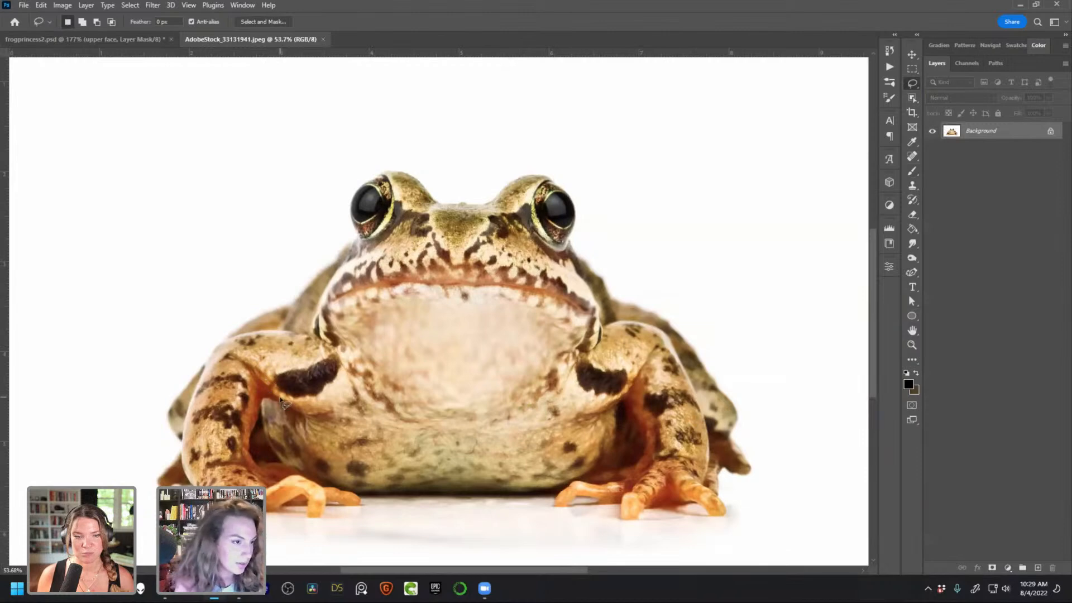
mouse_move(237, 432)
mouse_down()
mouse_move(248, 388)
mouse_move(241, 347)
mouse_move(199, 415)
mouse_up()
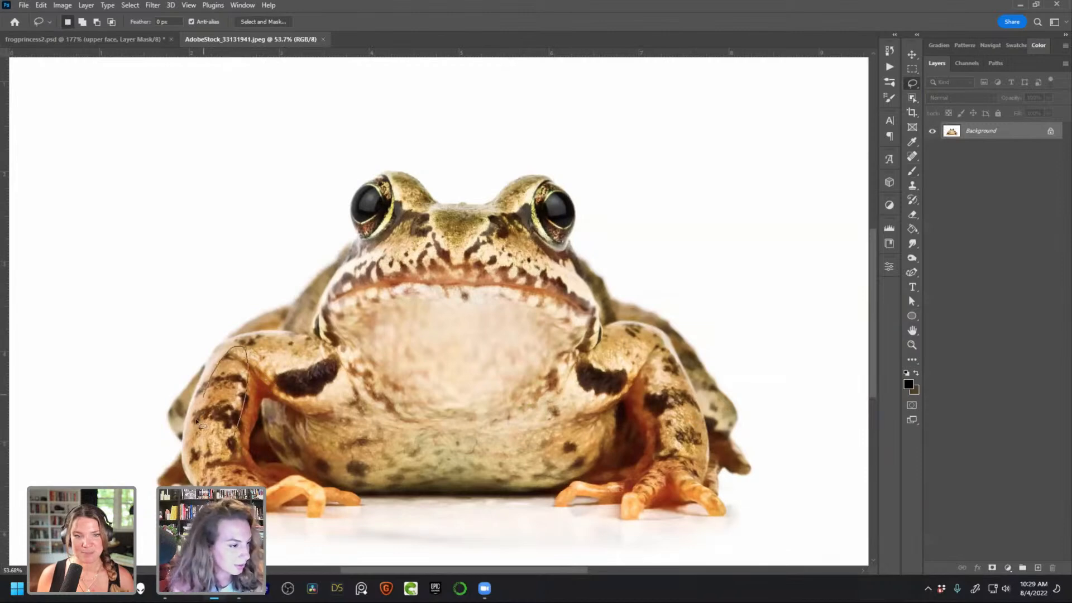
drag(212, 363, 195, 413)
key(ctrl+d)
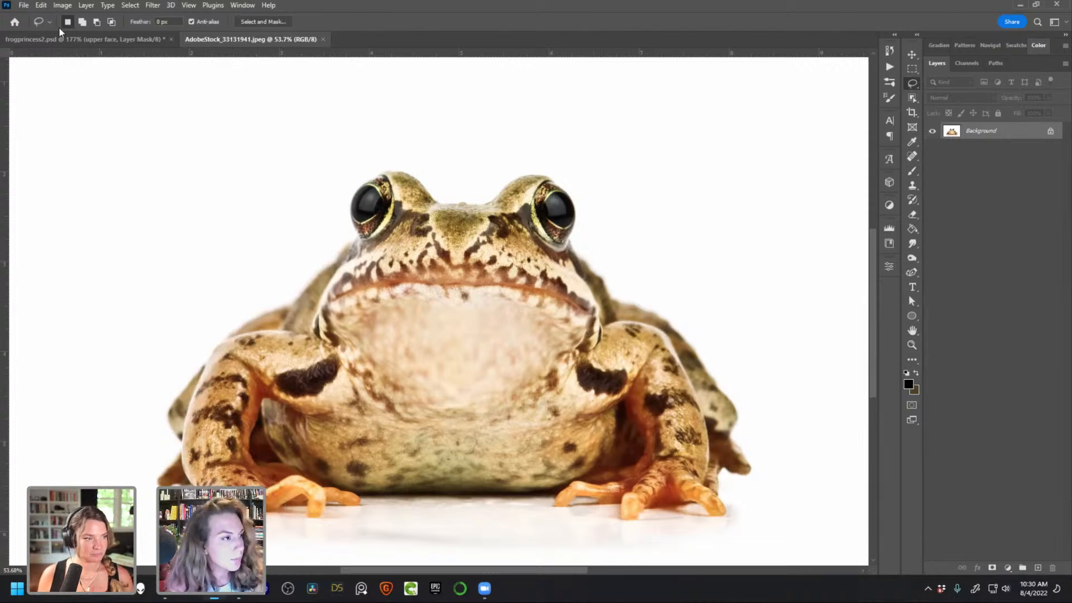
click(101, 39)
click(1015, 138)
key(ctrl+v)
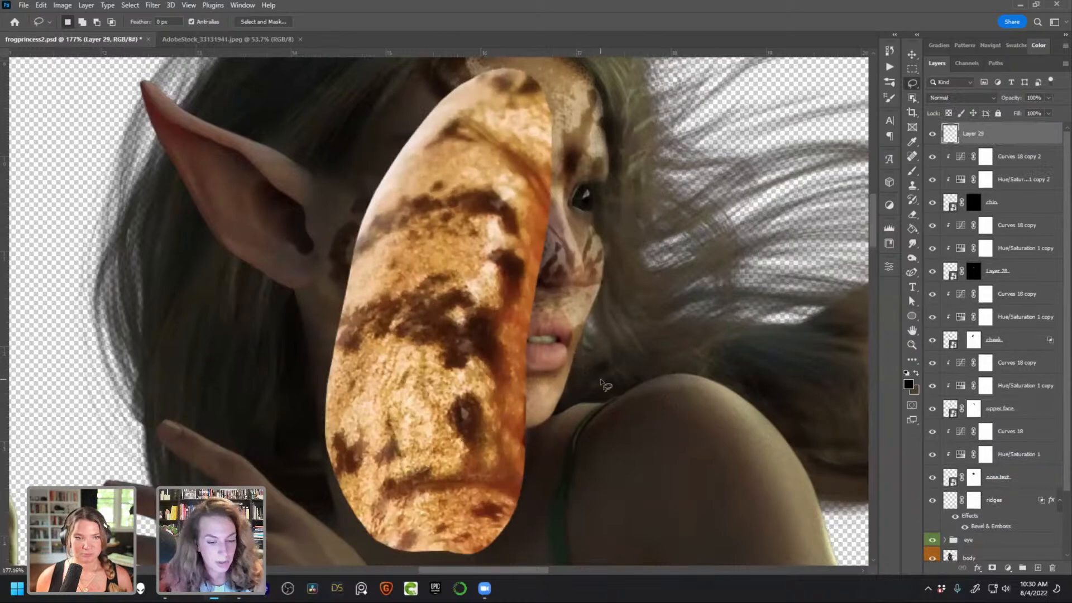
Shift the pasted leg skin toward the ear side of the face and convert its layer to a smart object
key(v)
drag(478, 397, 441, 352)
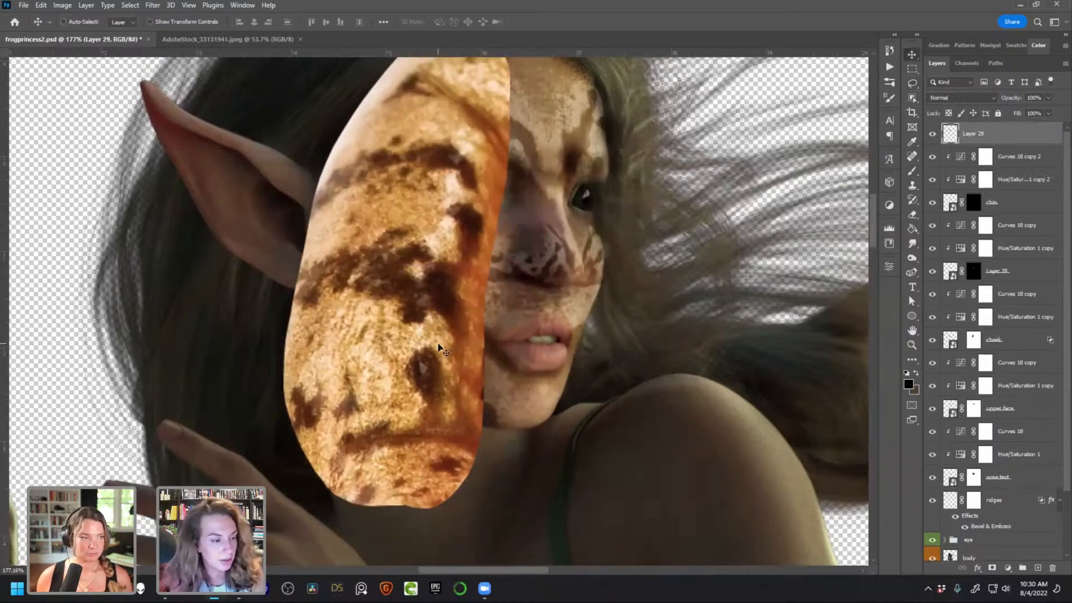
right_click(980, 137)
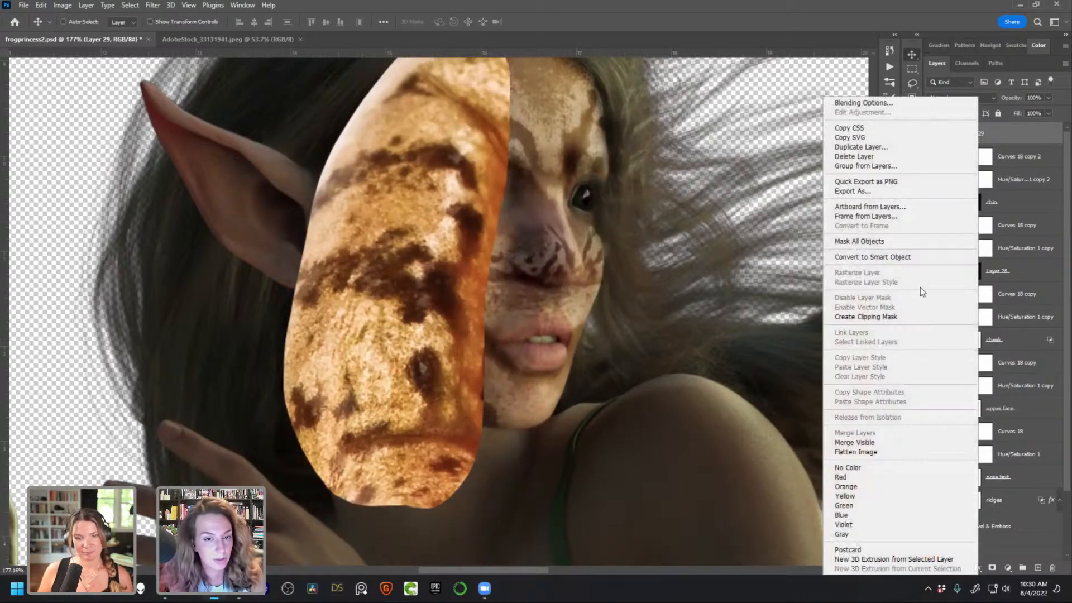
click(906, 258)
Duplicate the Curves 18 copy 2 and Hue/Saturation 1 copy 2 adjustments above the leg skin layer and clip them to it
click(1021, 162)
shift+click(1018, 180)
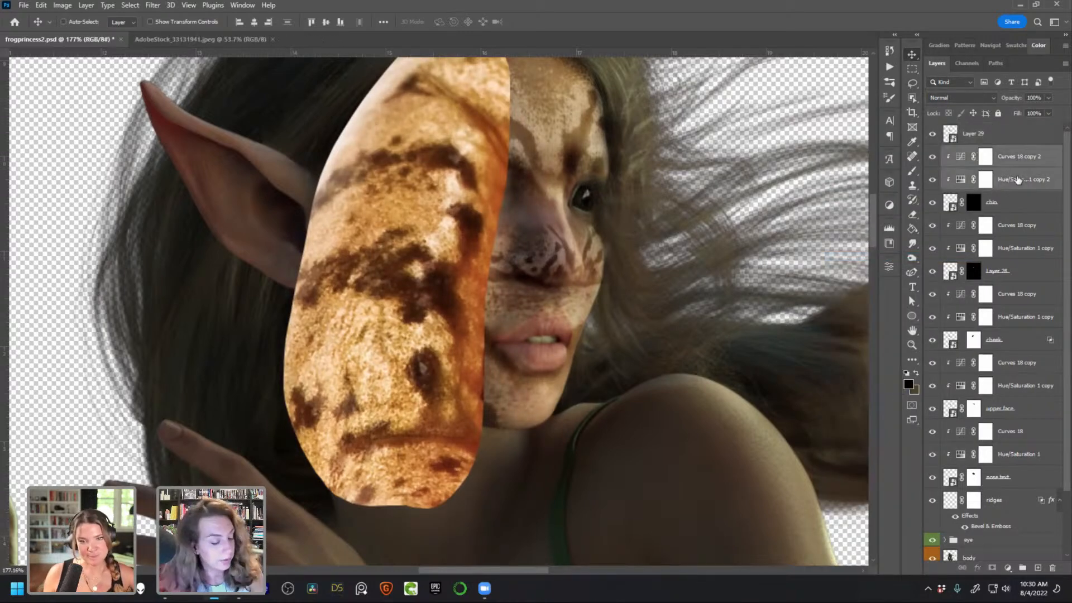
drag(990, 144, 991, 139)
right_click(1011, 139)
click(978, 318)
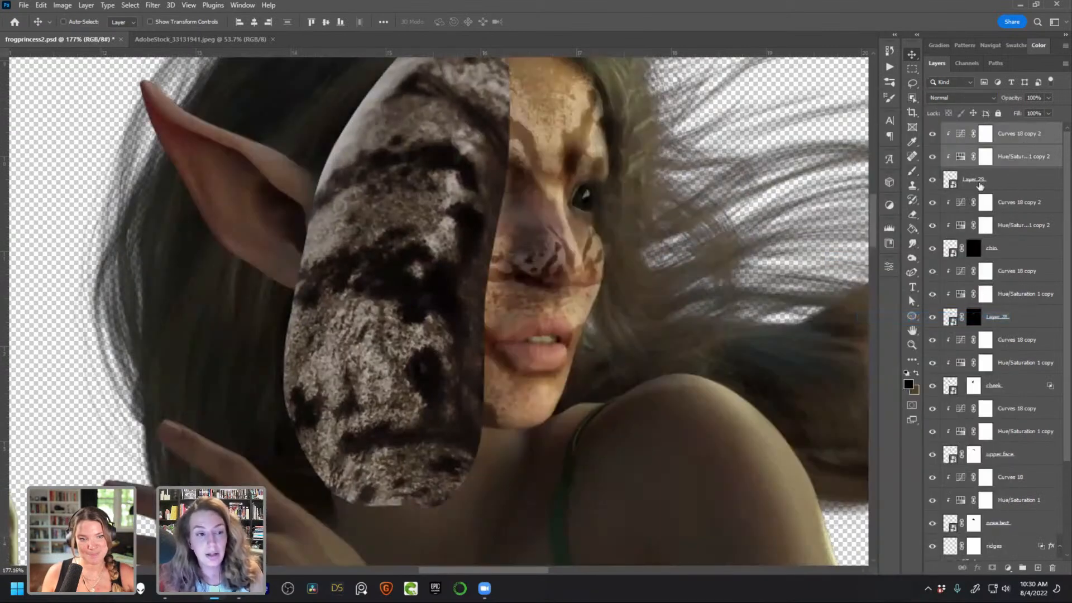
Set the leg skin layer's blend mode to Soft Light
click(986, 177)
click(960, 97)
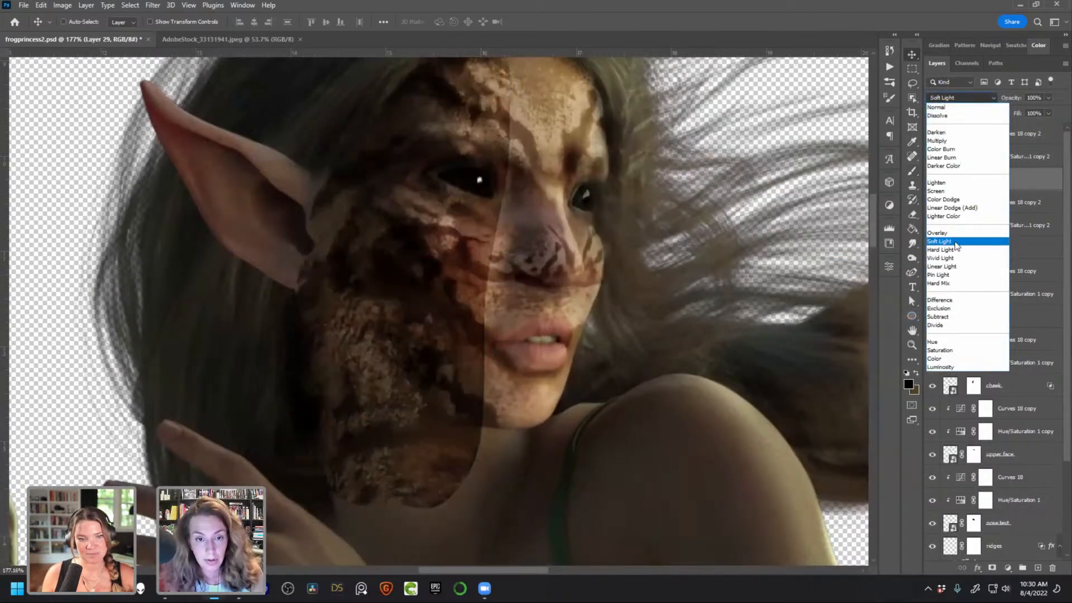
click(952, 245)
Scale the leg skin to 49.78%, rotate it about 13.11°, and place it over the temple and cheek beside the ear
key(ctrl+t)
drag(510, 274, 391, 262)
drag(369, 322, 395, 246)
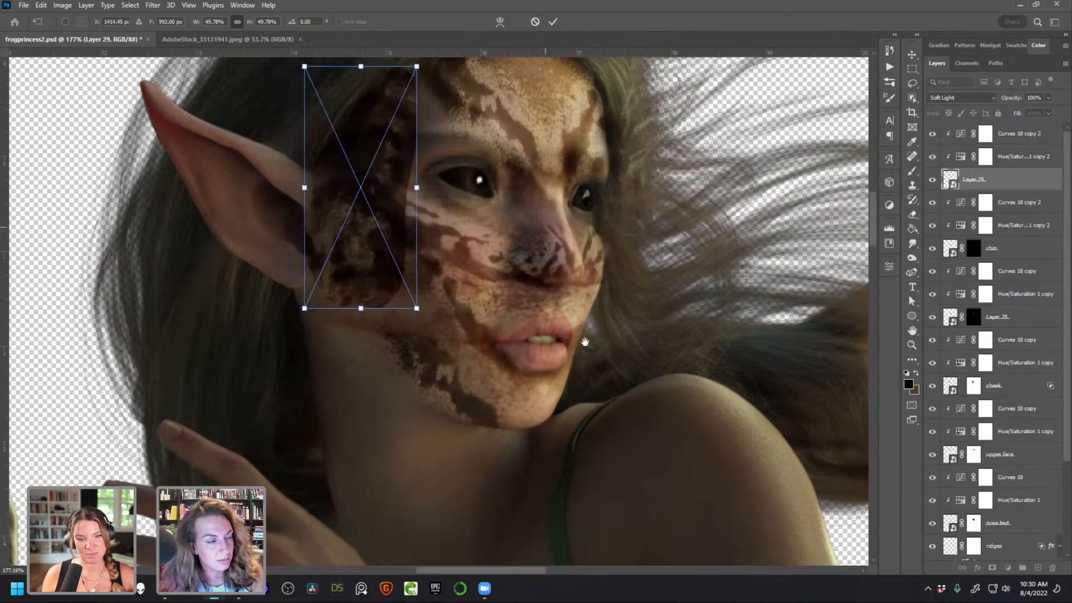
drag(533, 206, 577, 341)
drag(454, 278, 463, 278)
drag(491, 197, 523, 213)
drag(444, 317, 450, 290)
Warp the leg skin to stretch across the side of the forehead, the temple and the cheek, and apply the transform
right_click(444, 308)
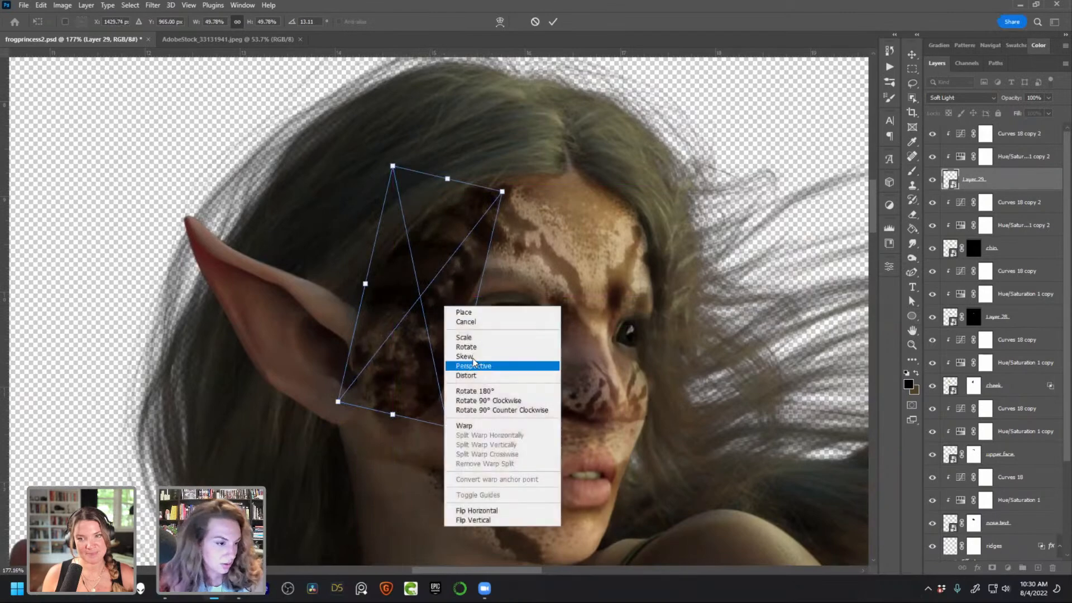
click(503, 427)
drag(431, 412, 465, 440)
drag(487, 215, 543, 206)
drag(408, 191, 404, 178)
drag(384, 388, 354, 385)
drag(524, 229, 538, 220)
drag(461, 443, 465, 448)
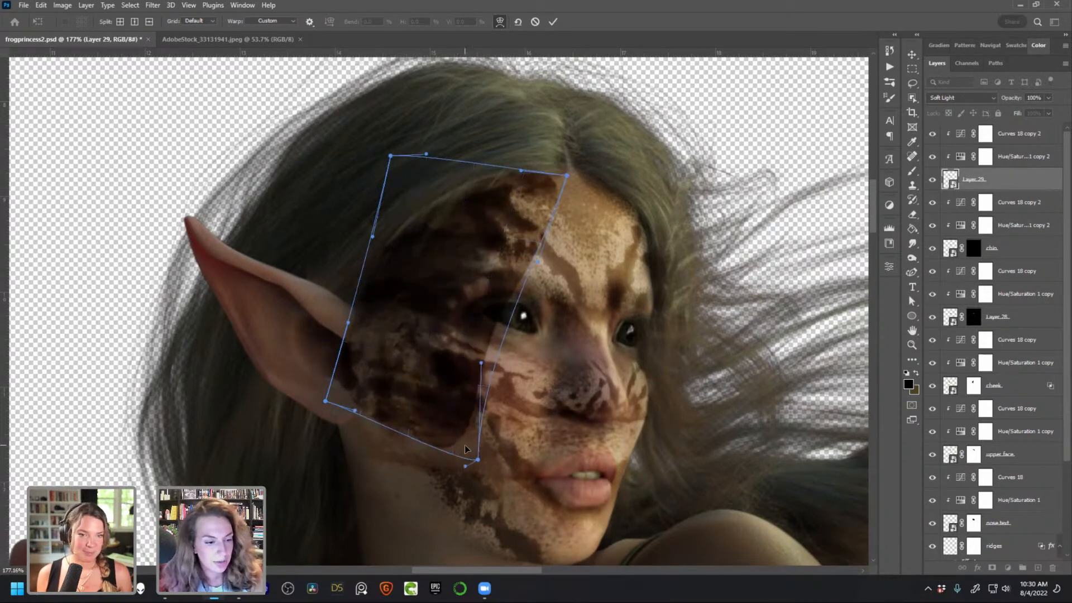
key(Return)
Add a white mask to the leg skin layer and rotate the speckled brush's tip for painting on it
click(993, 568)
key(b)
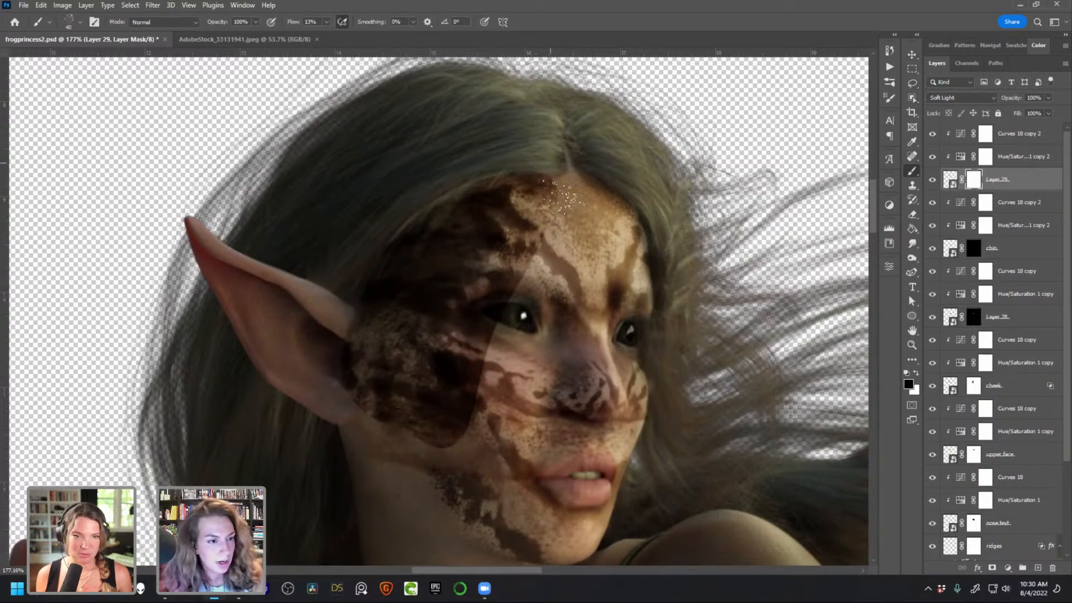
right_click(643, 225)
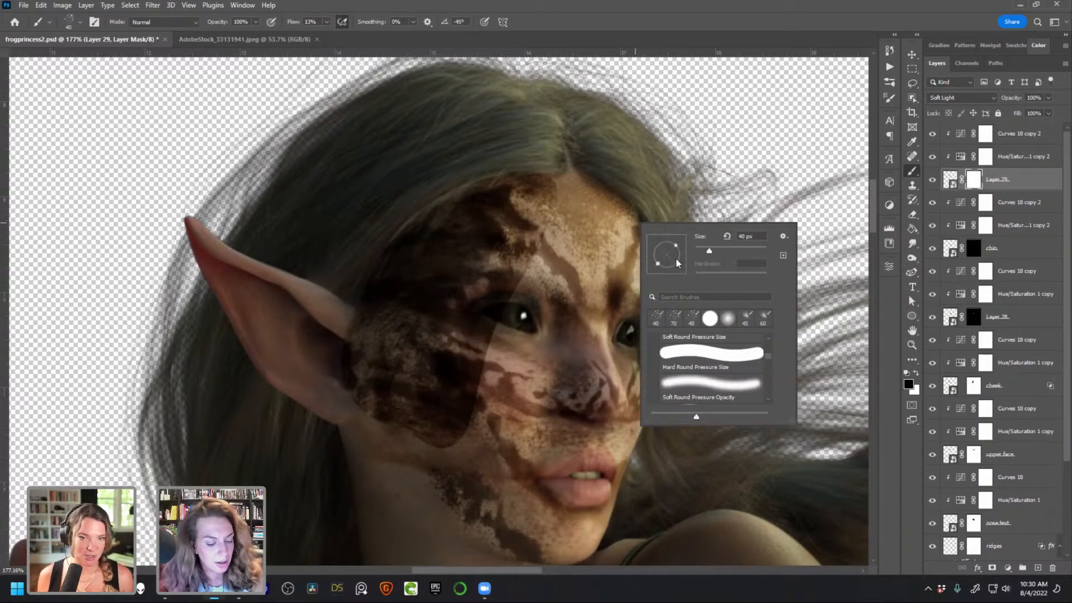
key(Escape)
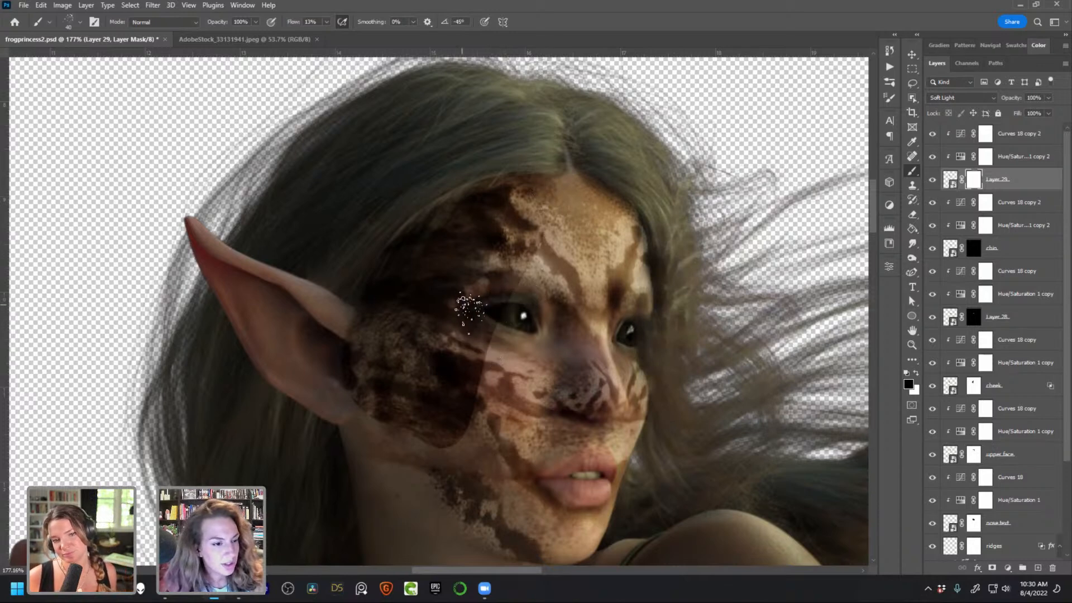
Check the speckled brush's Scattering and Shape Dynamics settings
click(891, 100)
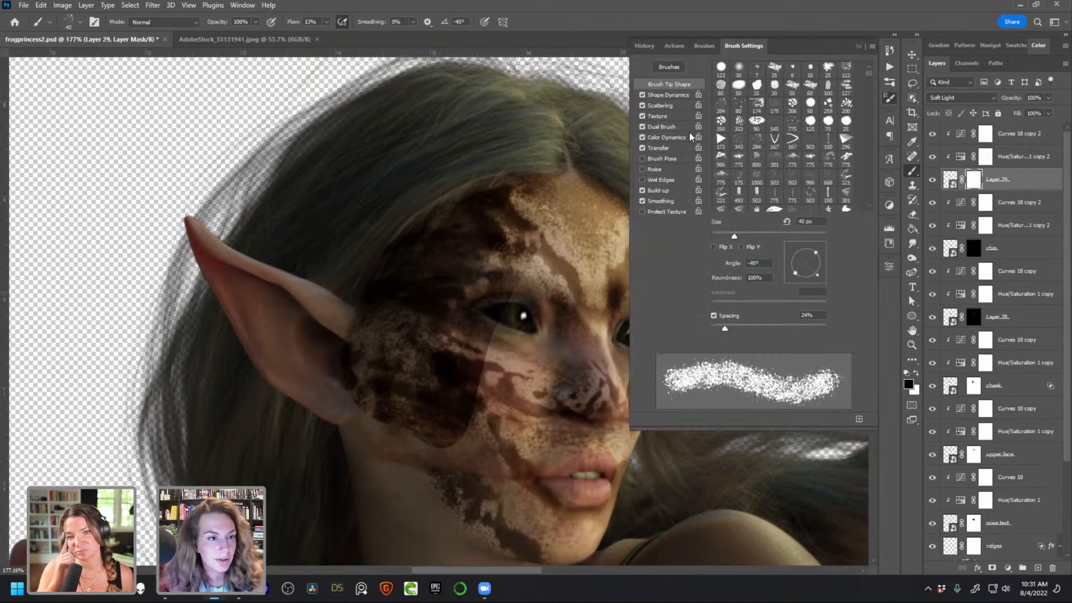
click(678, 104)
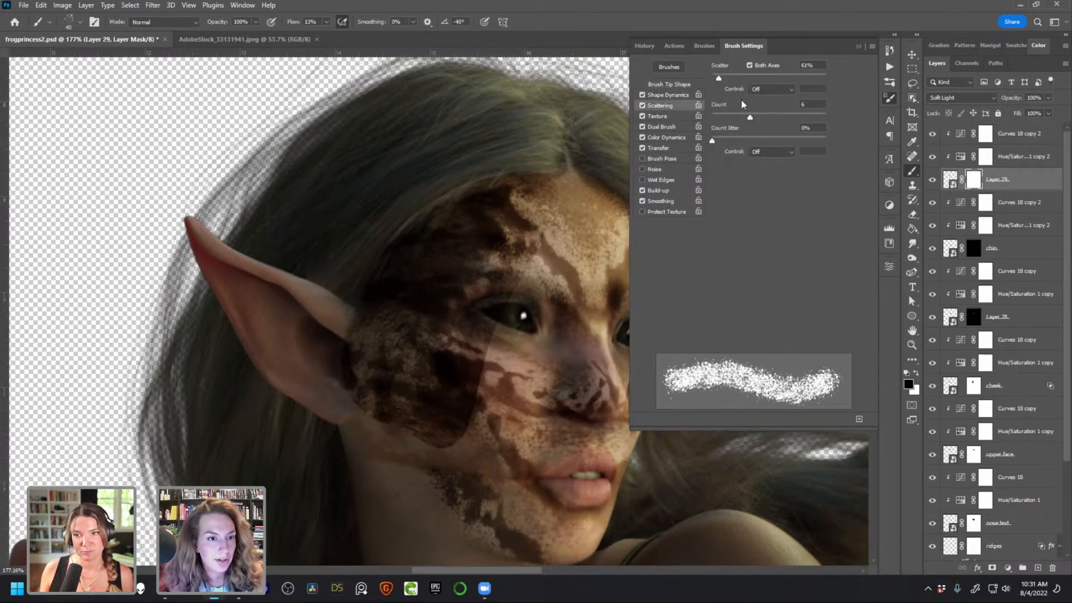
click(676, 96)
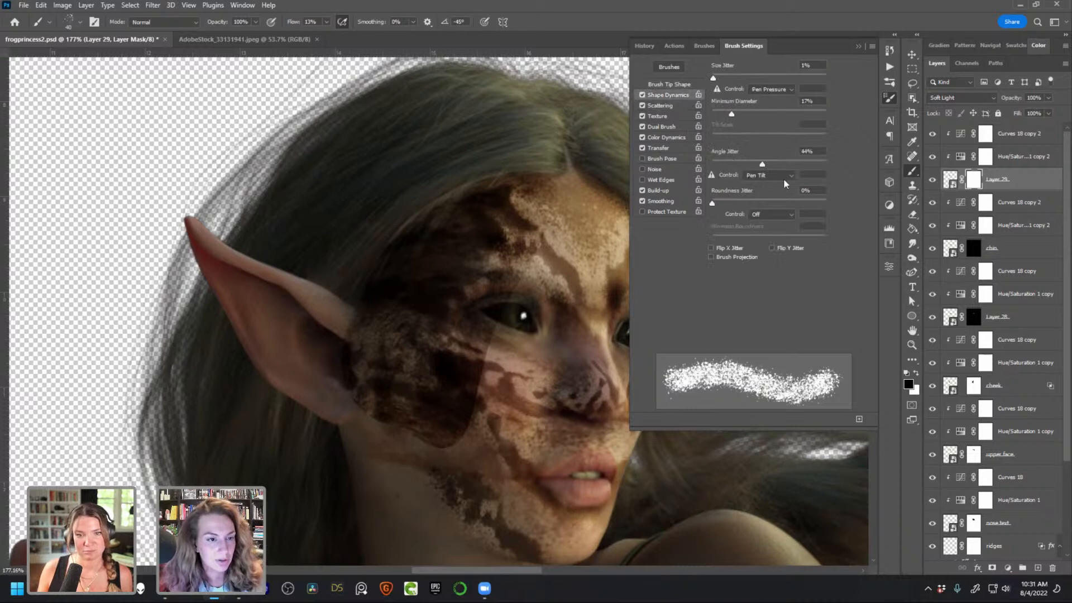
click(889, 101)
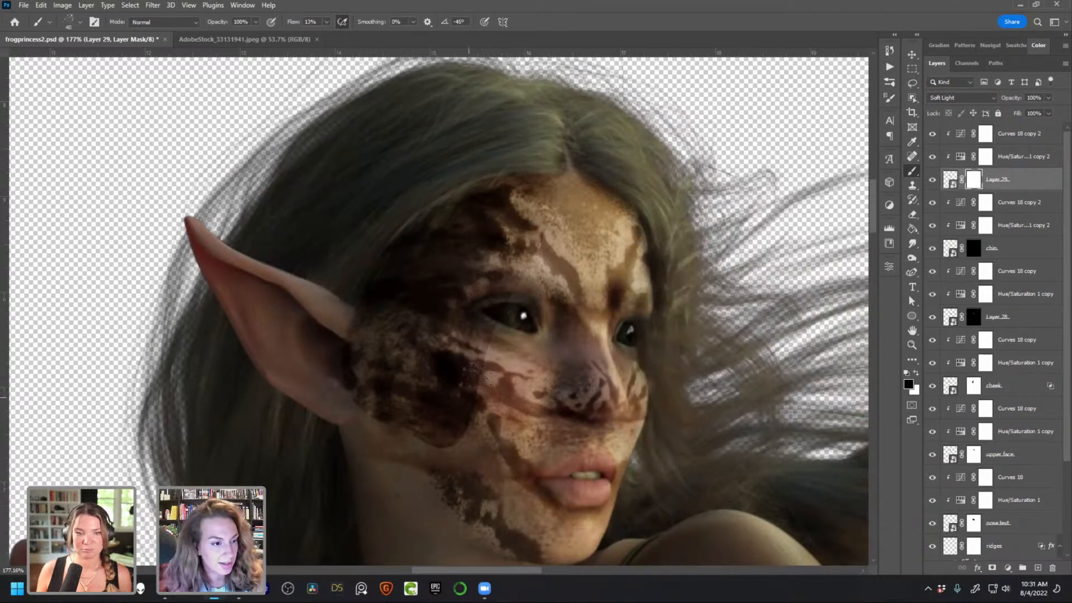
Raise the brush flow to 41% and mask out the leg skin's hard edges over the cheek and beside the ear
click(326, 22)
mouse_move(467, 394)
mouse_down()
mouse_move(440, 449)
mouse_move(391, 418)
mouse_move(426, 446)
mouse_move(359, 413)
mouse_move(346, 306)
mouse_up()
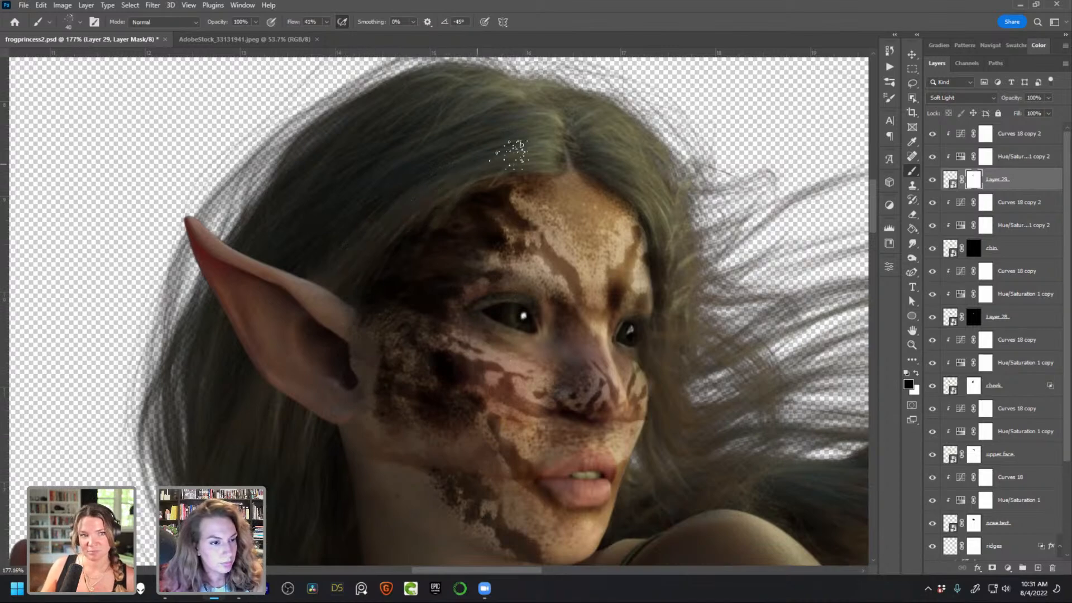
scroll(594, 423, down, 1)
drag(573, 428, 545, 338)
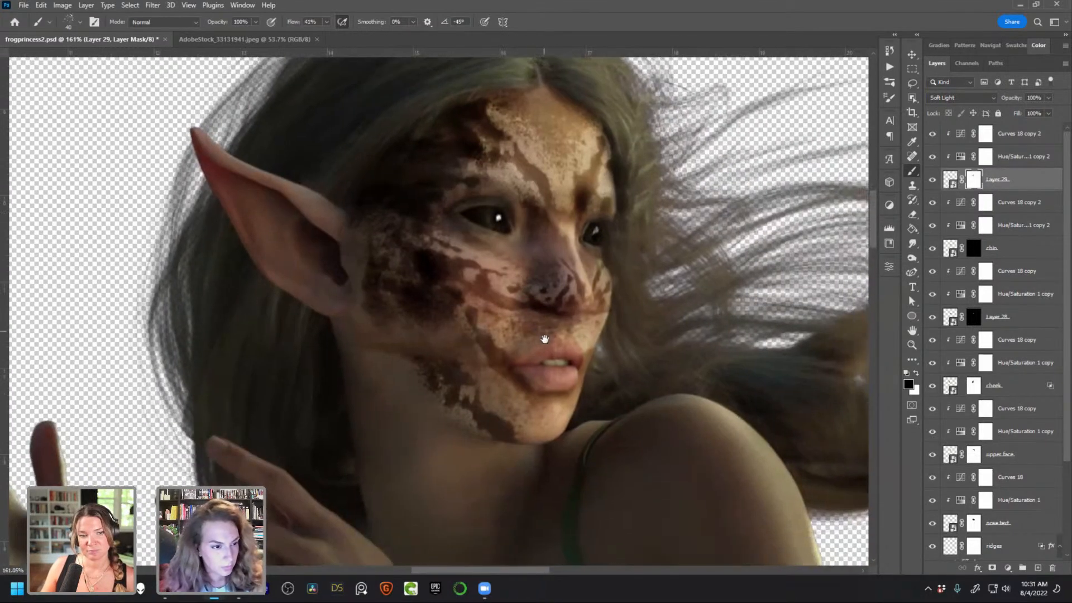
scroll(542, 309, up, 1)
drag(516, 285, 511, 370)
Lighten the leg skin with its topmost Curves adjustment by raising the highlight point to maximum and adjusting the shadow point
click(933, 135)
click(932, 135)
click(933, 135)
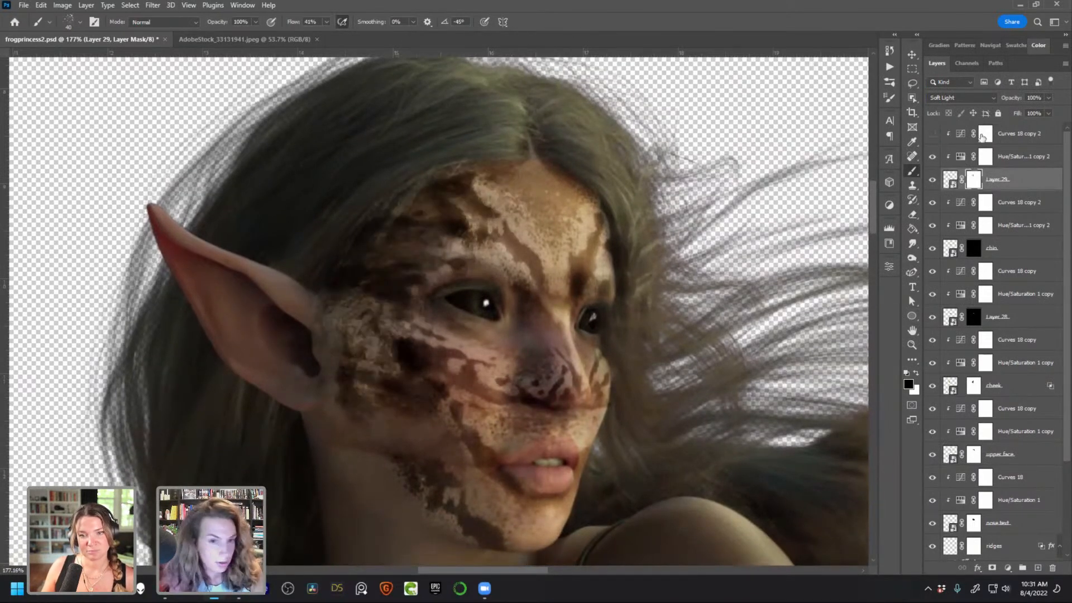
click(1010, 140)
click(933, 135)
double_click(960, 134)
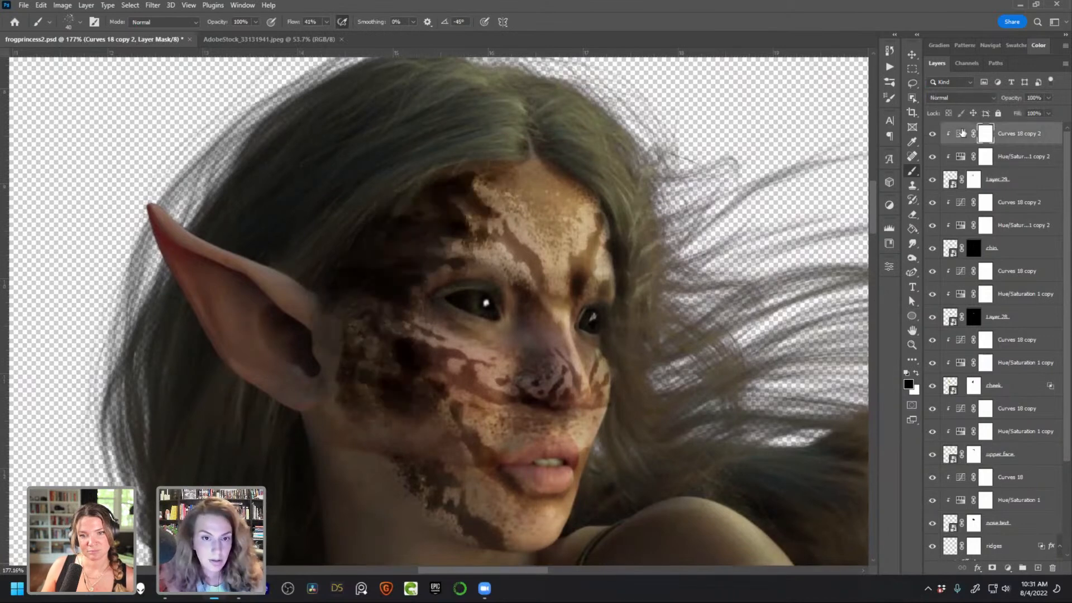
drag(815, 400, 798, 420)
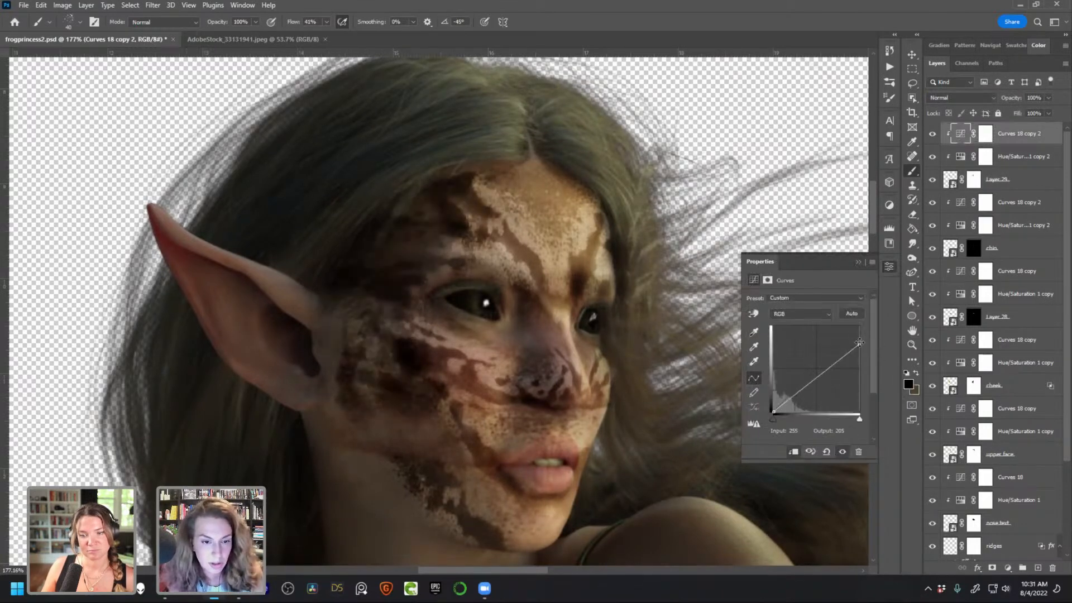
drag(859, 342, 859, 326)
drag(780, 399, 783, 397)
click(889, 268)
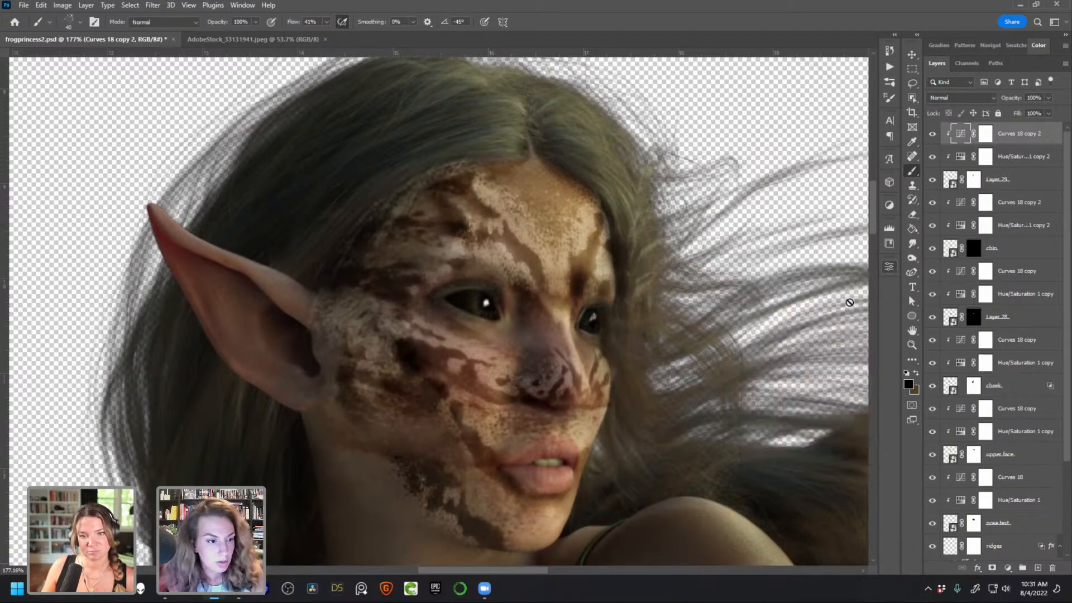
Compare the face without the cheek layer and remove that layer's Blend If restriction by resetting the This Layer shadow slider
scroll(552, 404, down, 4)
scroll(560, 413, up, 5)
drag(551, 394, 565, 330)
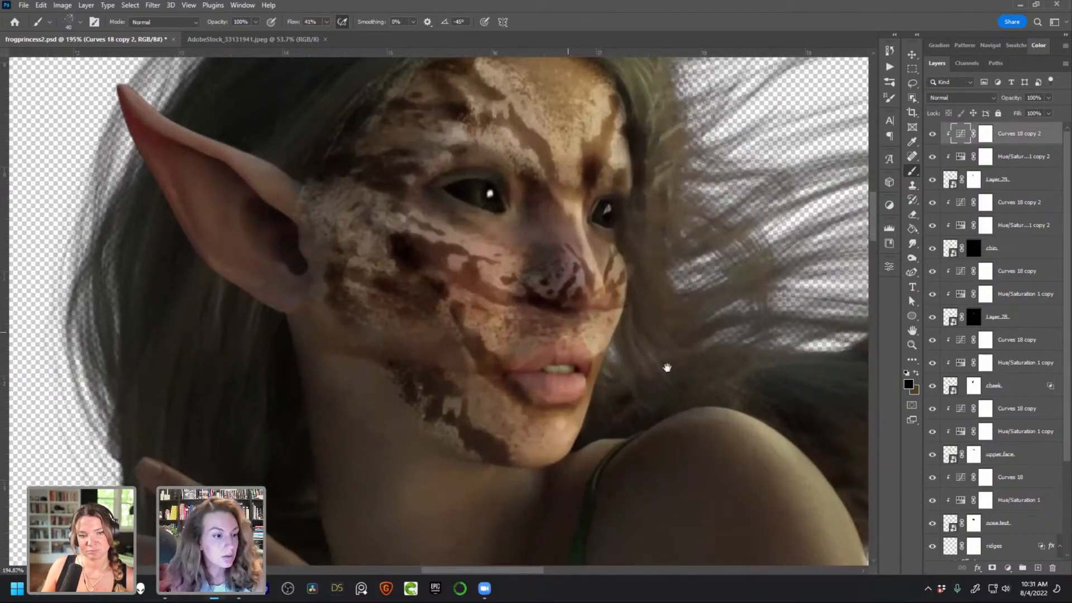
click(932, 318)
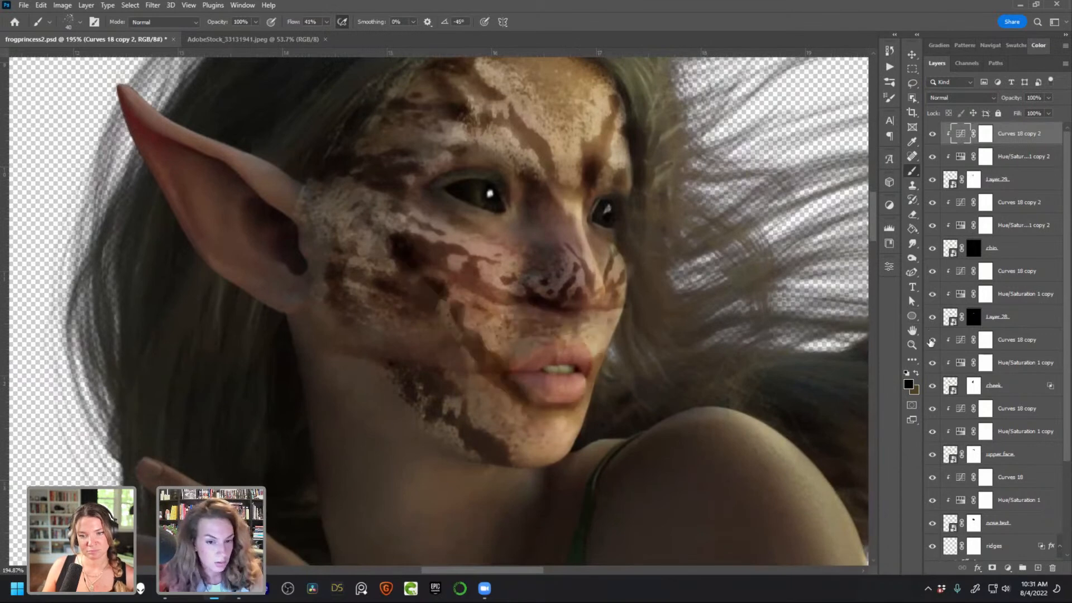
click(935, 392)
click(935, 392)
click(935, 392)
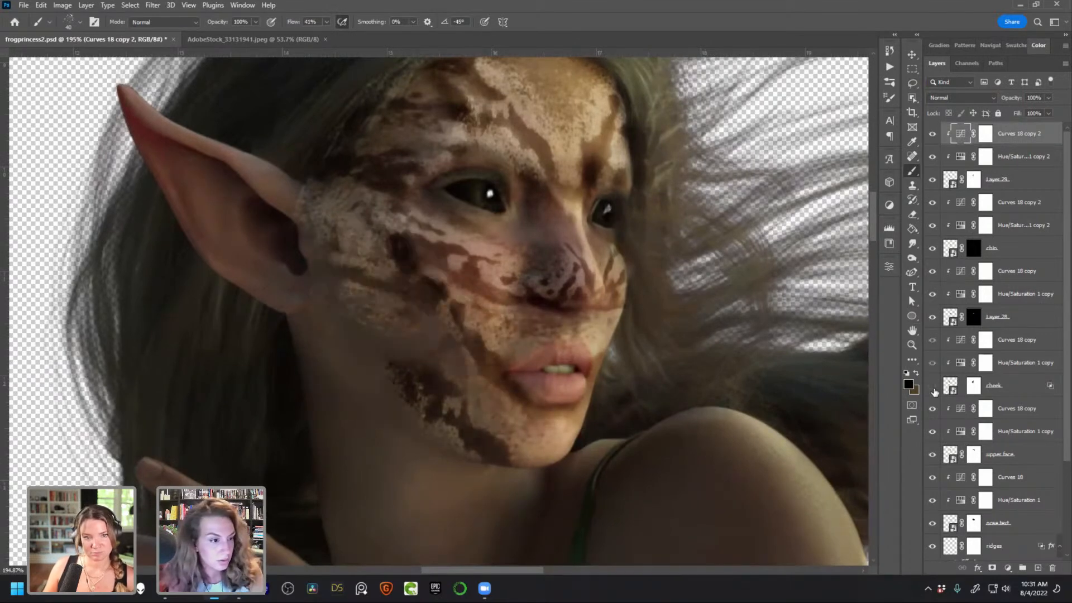
click(934, 392)
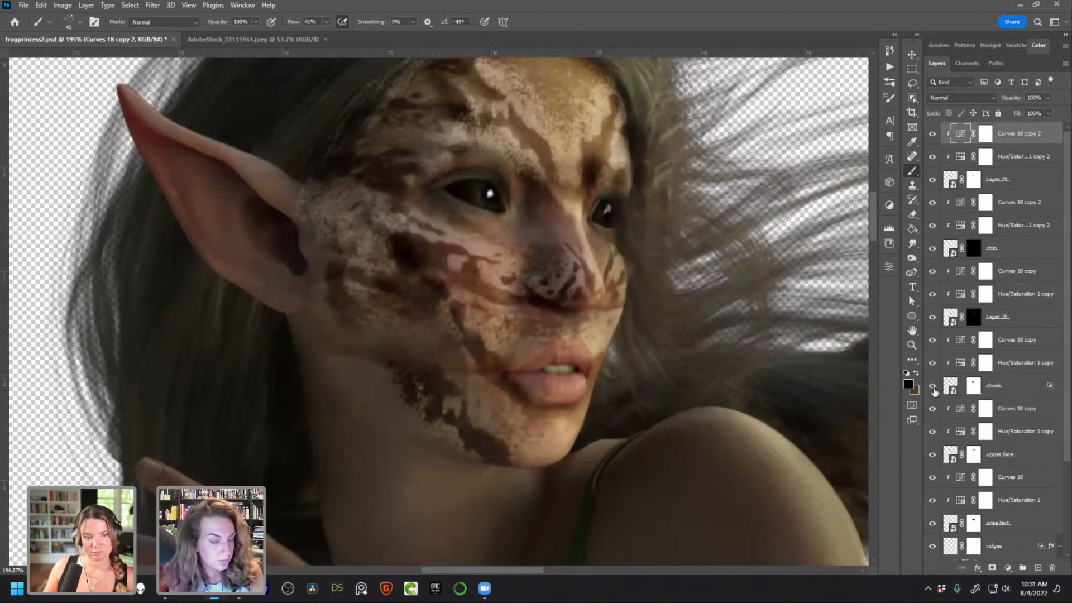
click(973, 386)
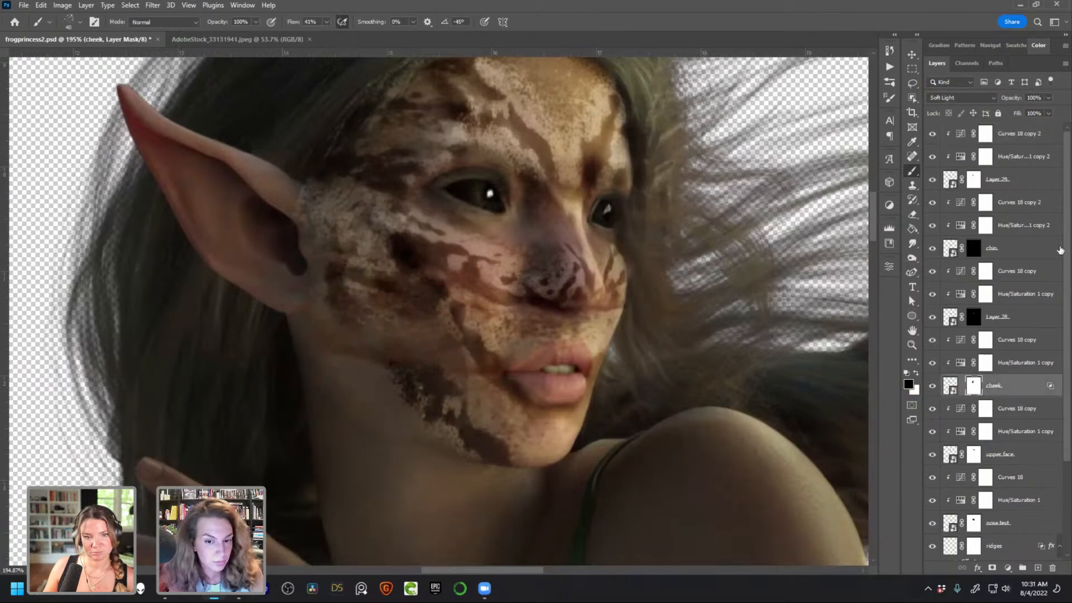
double_click(1027, 394)
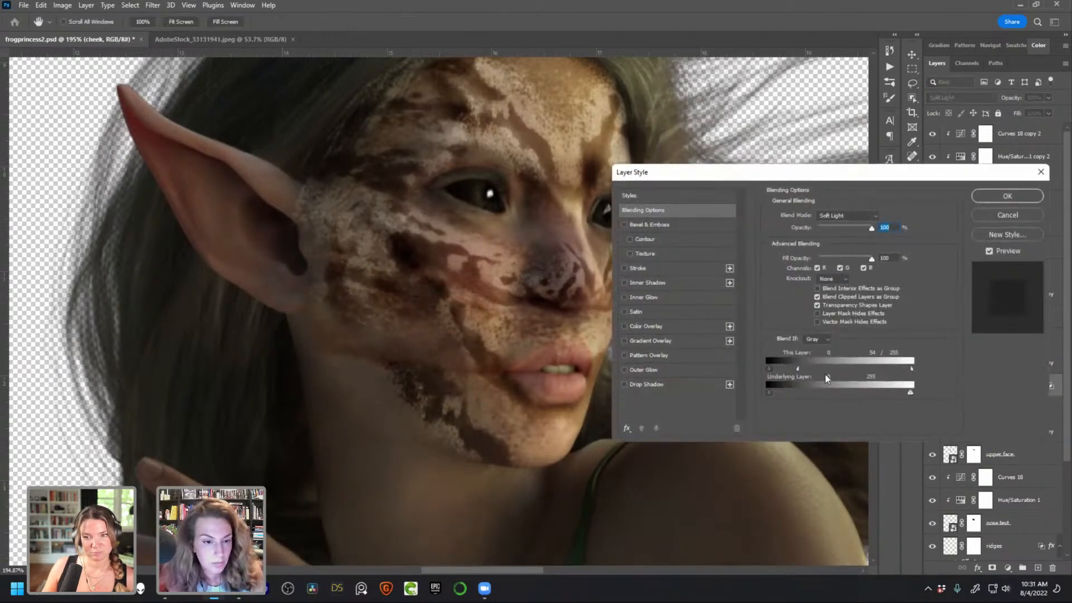
click(1007, 196)
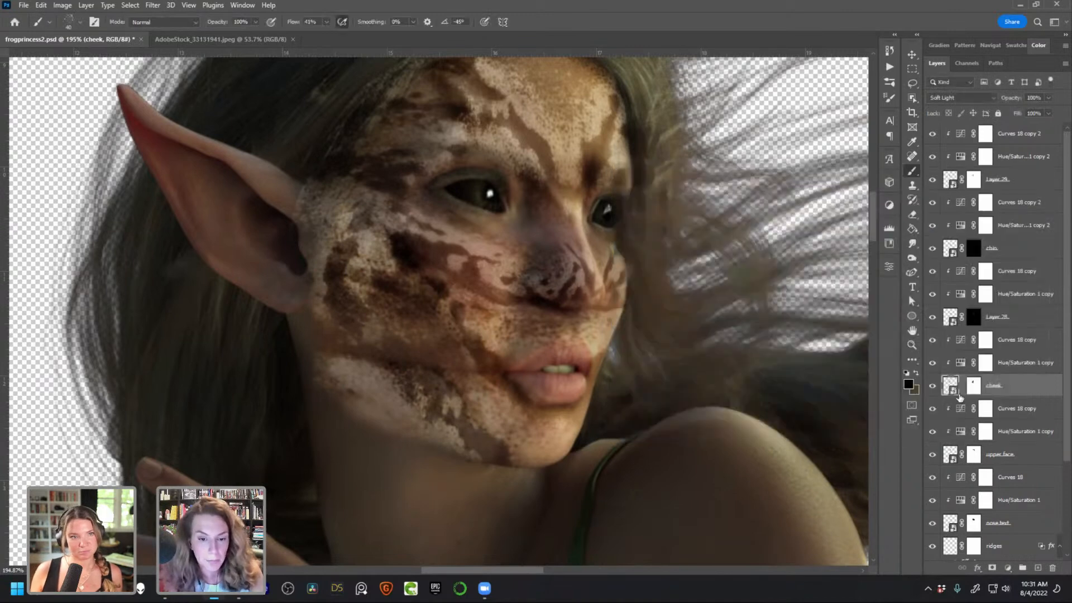
Reposition the cheek skin texture lower on the face and mask out its excess over the neck and beside the ear
key(v)
mouse_move(448, 312)
mouse_down()
mouse_move(385, 357)
mouse_move(369, 333)
mouse_move(381, 328)
mouse_move(394, 345)
mouse_up()
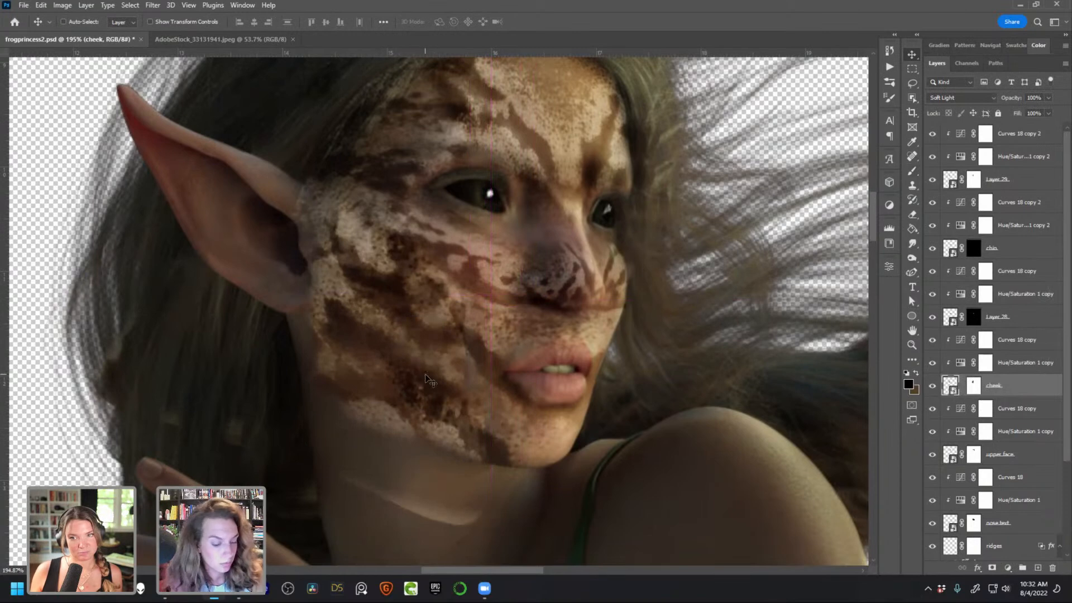
click(968, 388)
key(b)
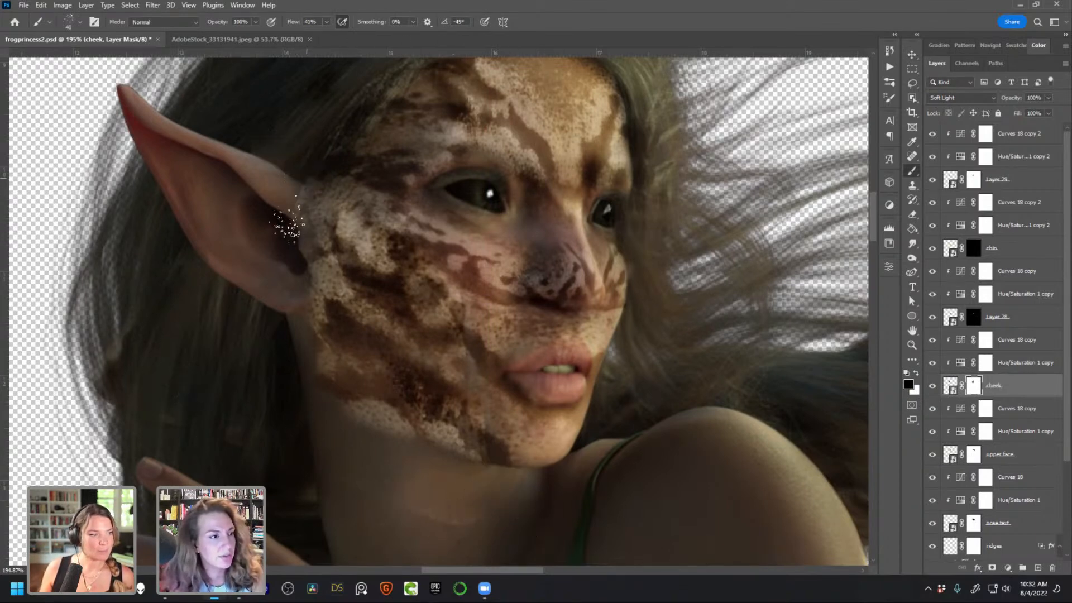
drag(433, 202, 445, 259)
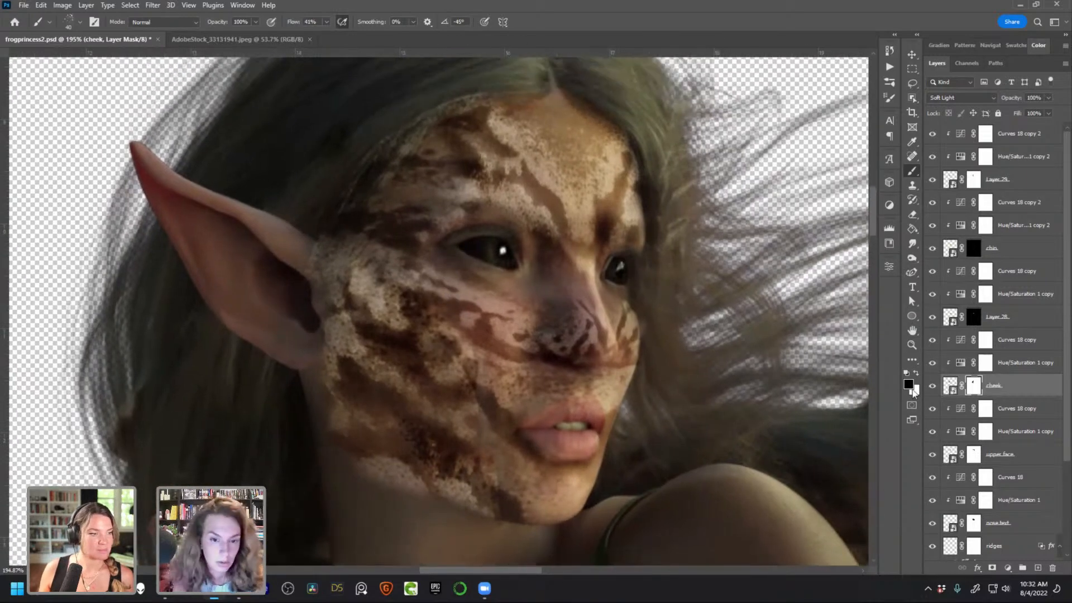
Compare the face with and without the cheek, chin and leg skin layers by toggling their visibility
click(933, 386)
click(932, 386)
click(933, 386)
click(932, 386)
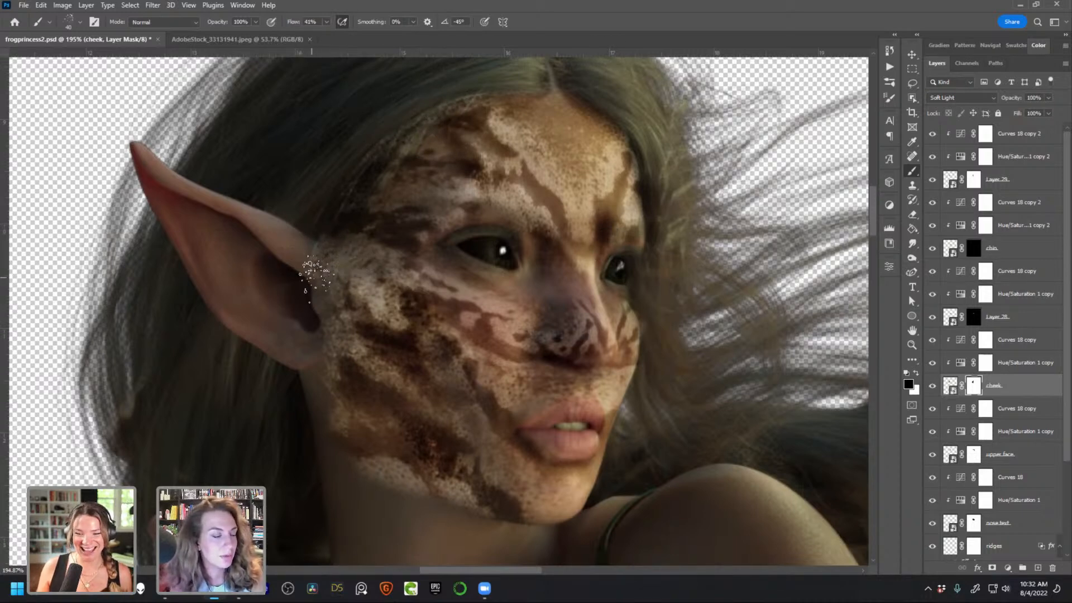
click(931, 385)
click(932, 387)
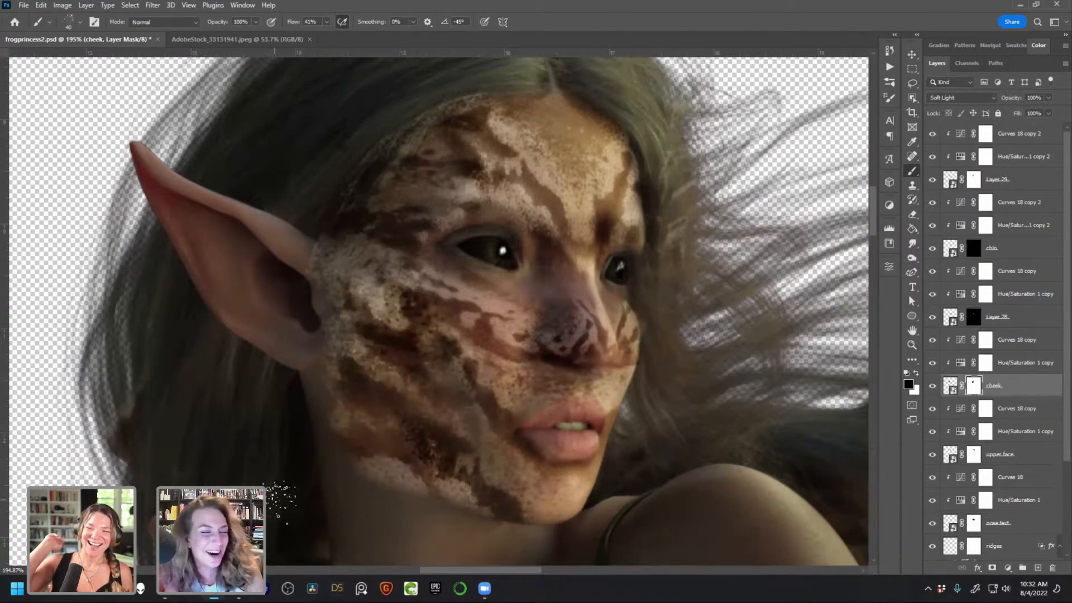
click(932, 387)
click(932, 386)
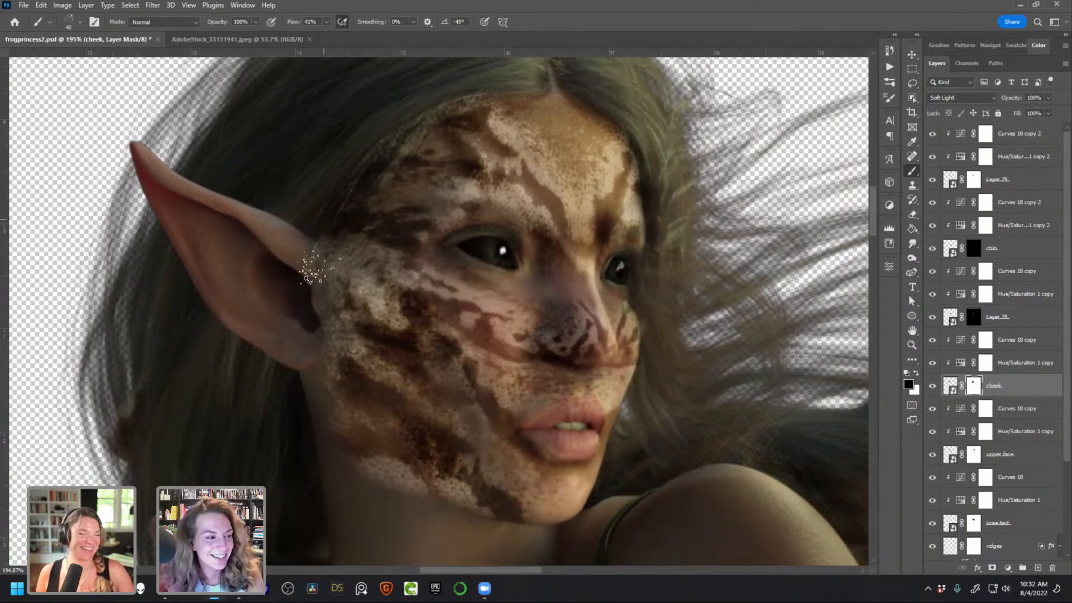
click(932, 249)
click(932, 249)
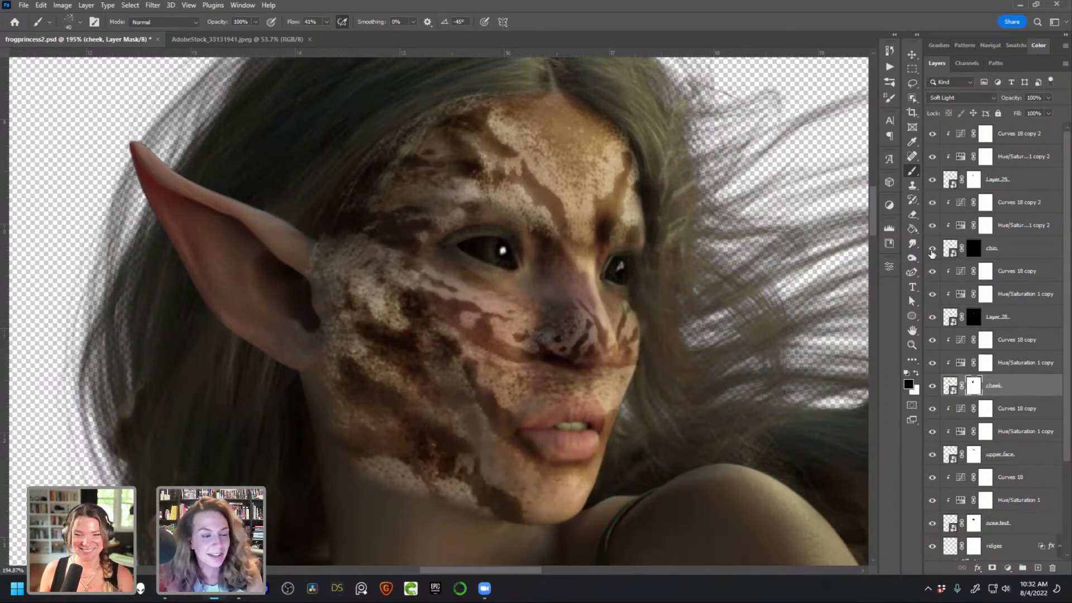
click(932, 179)
click(932, 179)
Save the document and recheck the effect of the chin and cheek layers on the whole figure
click(973, 179)
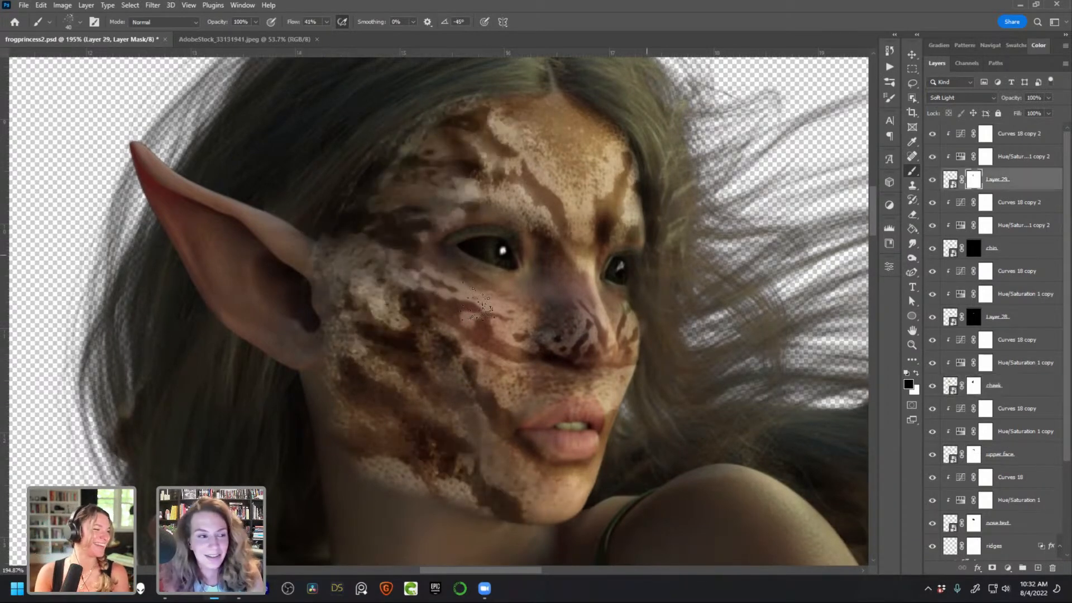
key(ctrl+s)
key(ctrl+1)
scroll(584, 441, down, 2)
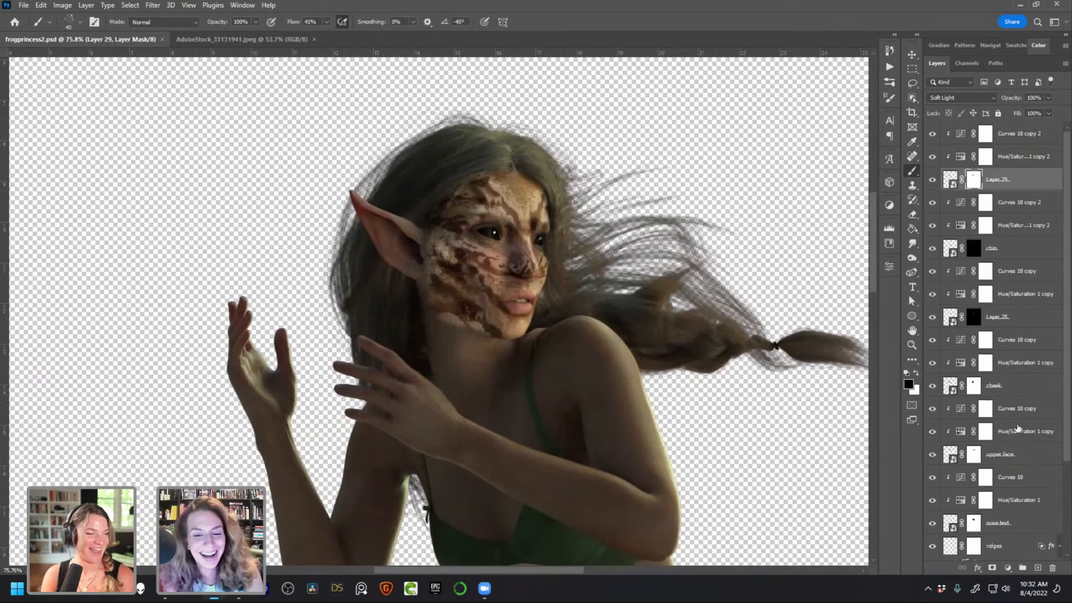
click(932, 247)
click(932, 248)
click(932, 385)
click(933, 386)
click(975, 386)
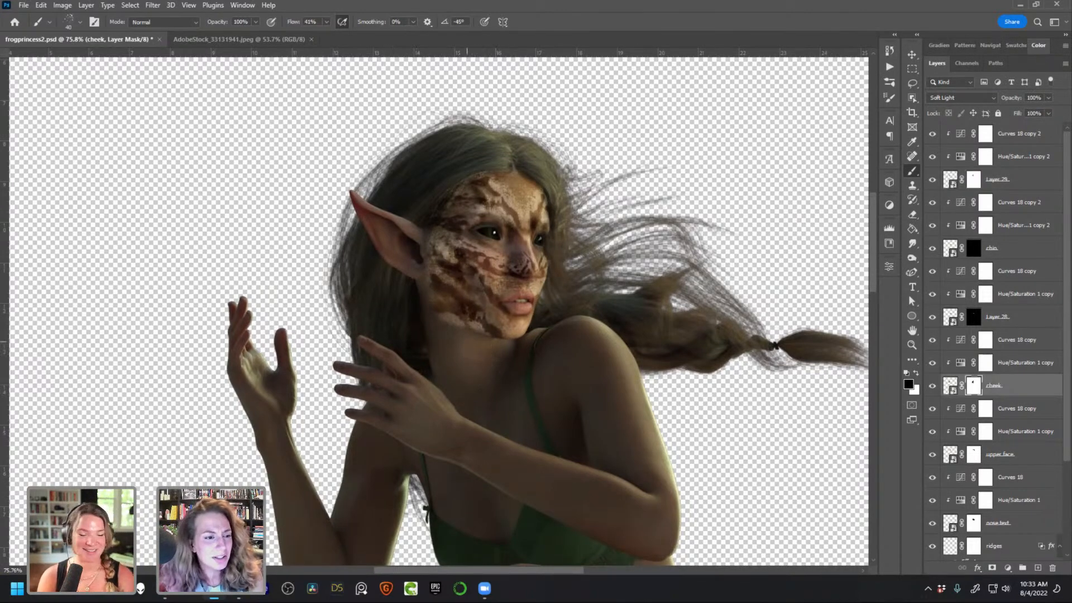
Group all the facial skin layers, from the topmost Curves adjustment down to the ridges layer, and name the group "face"
click(983, 138)
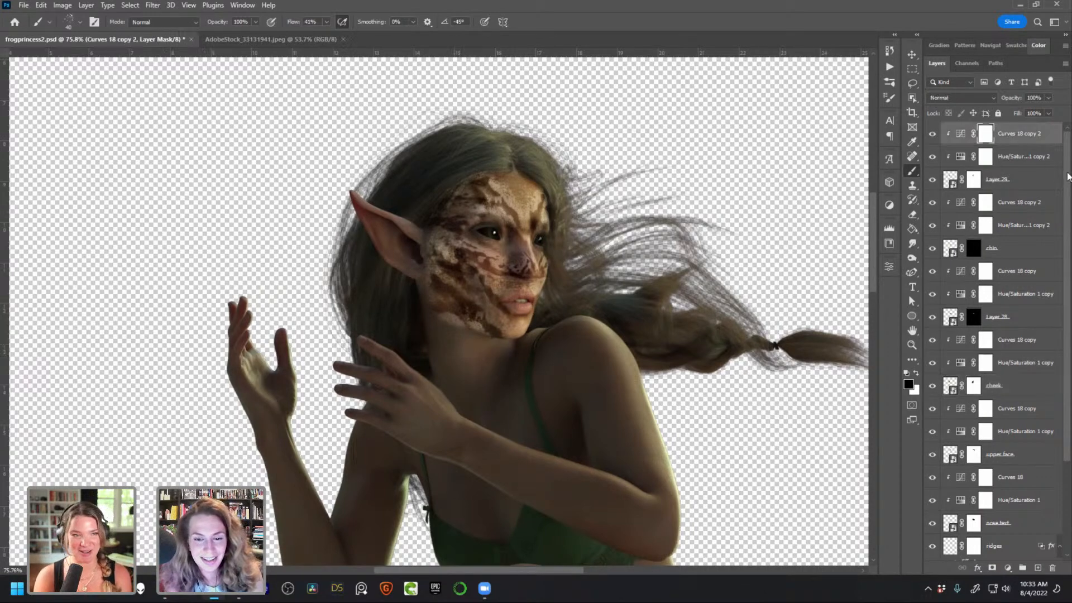
scroll(1068, 176, down, 4)
shift+click(1027, 426)
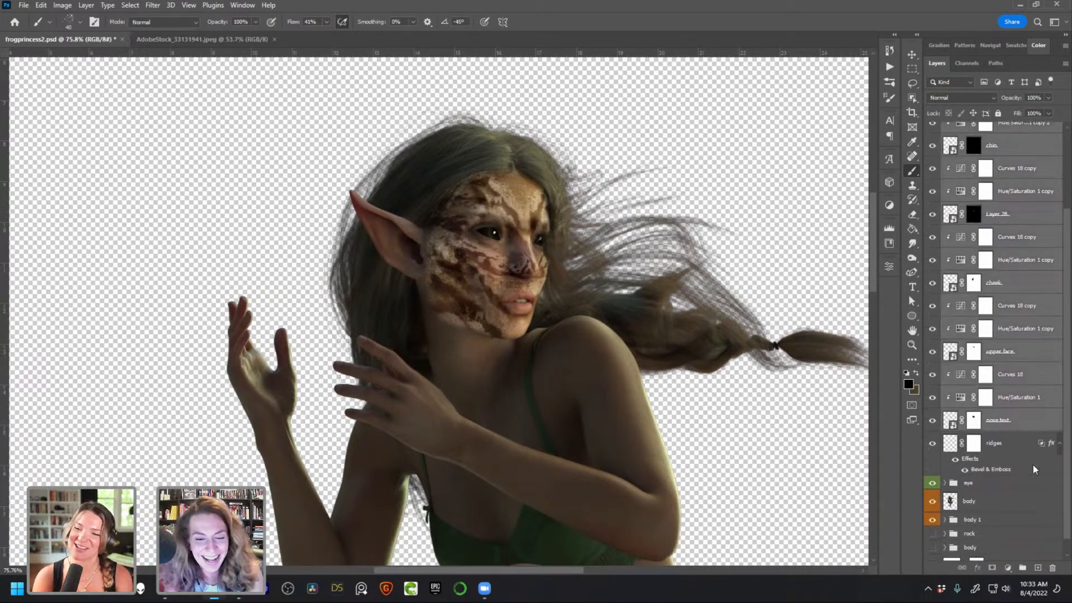
shift+click(1009, 443)
key(ctrl+g)
double_click(979, 130)
text(face)
key(Return)
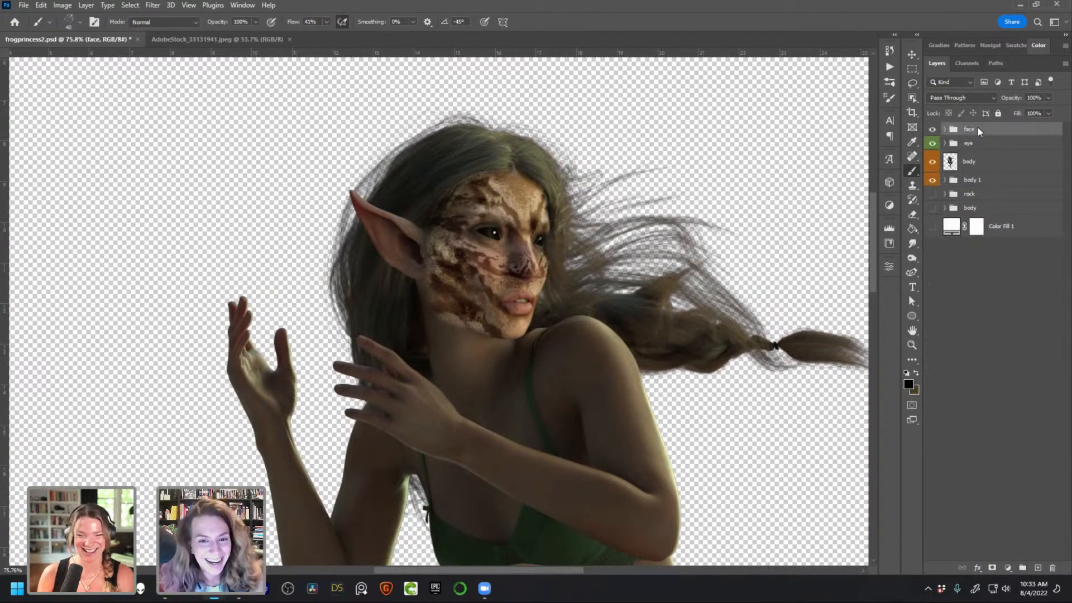
Label the face group orange and save the document
right_click(978, 131)
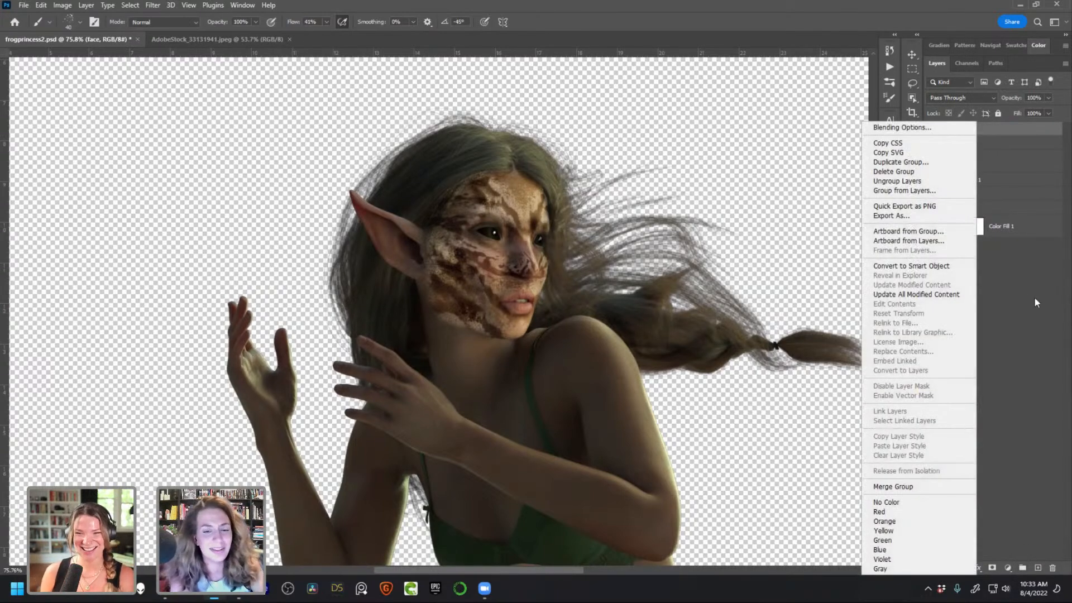
click(887, 521)
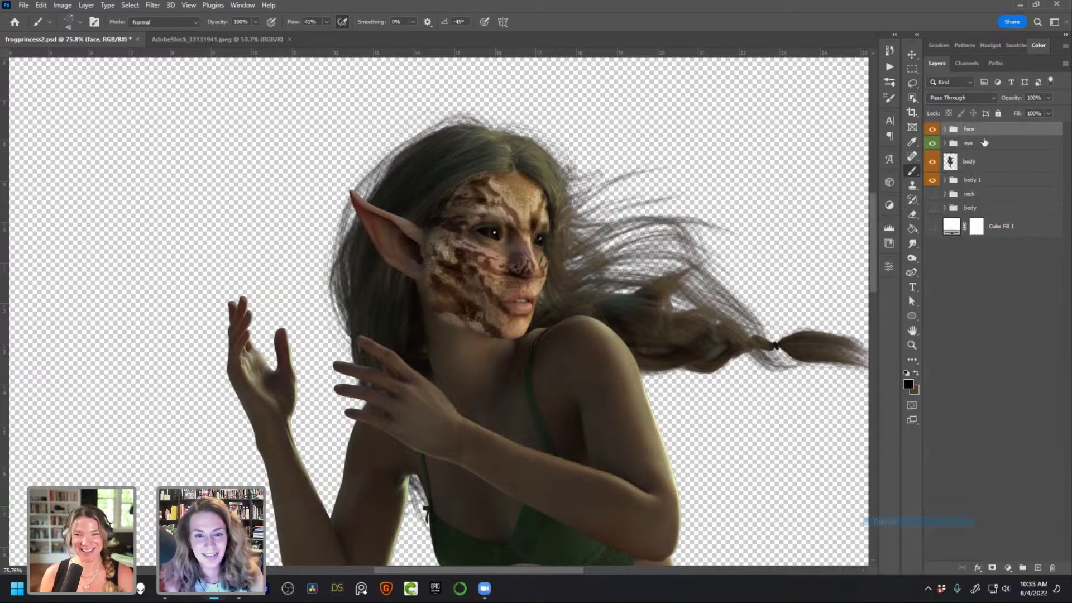
key(ctrl+s)
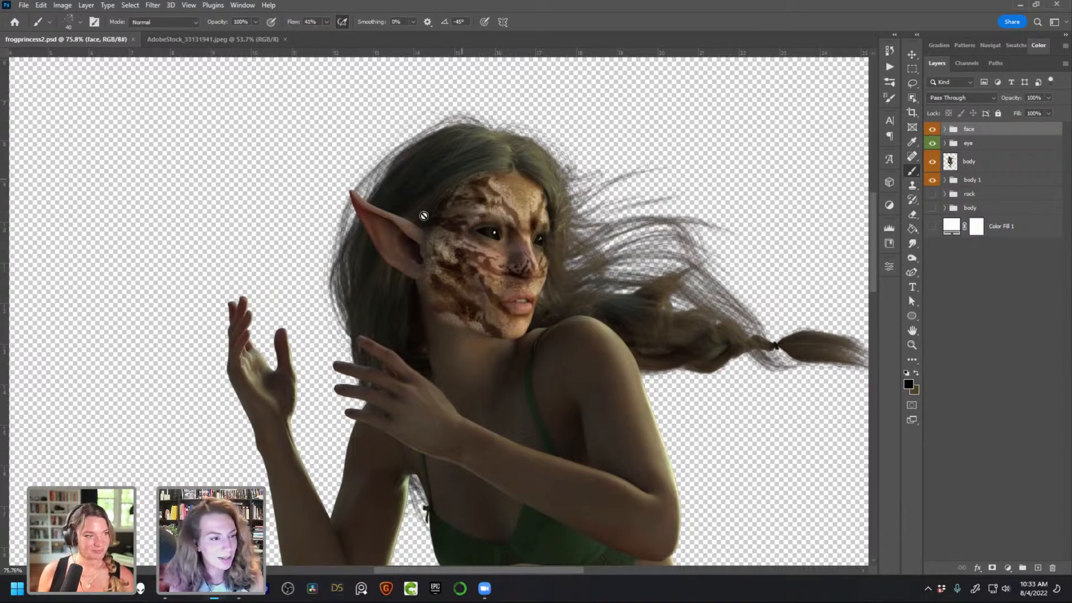
scroll(533, 389, up, 4)
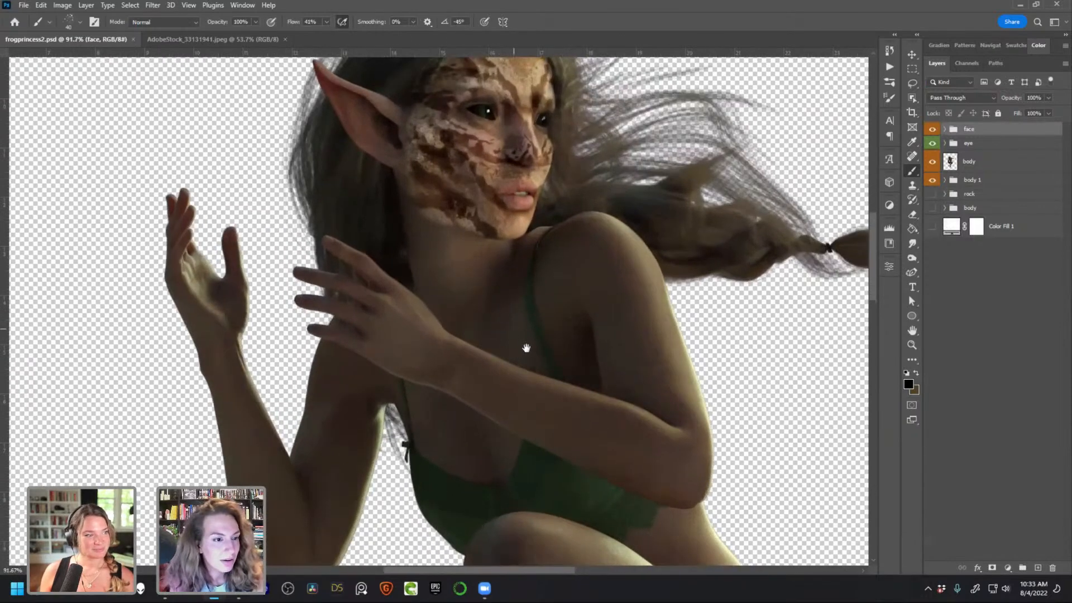
scroll(523, 342, down, 1)
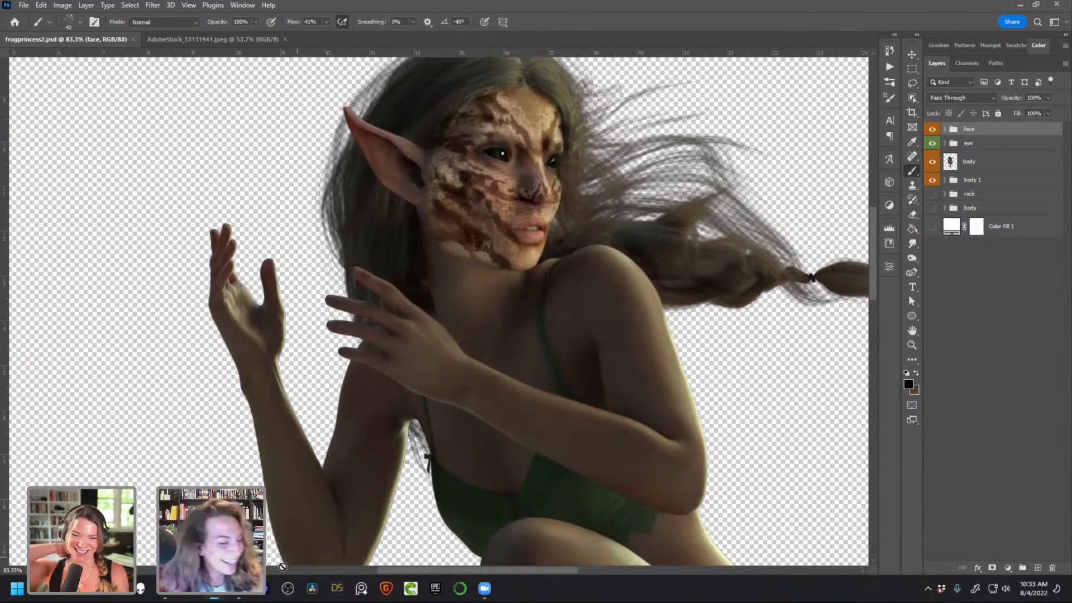
Switch to Adobe Bridge, preview the frog photos in the Day 2 folder and open tree-frog-299882.jpg in Photoshop
click(239, 588)
click(622, 178)
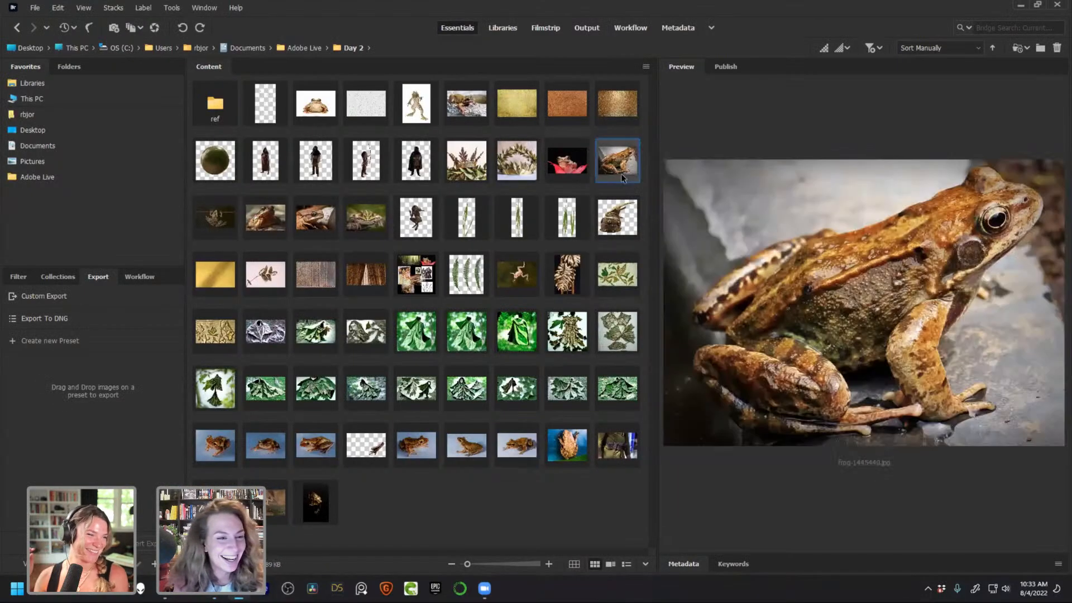
click(618, 211)
click(571, 444)
click(516, 458)
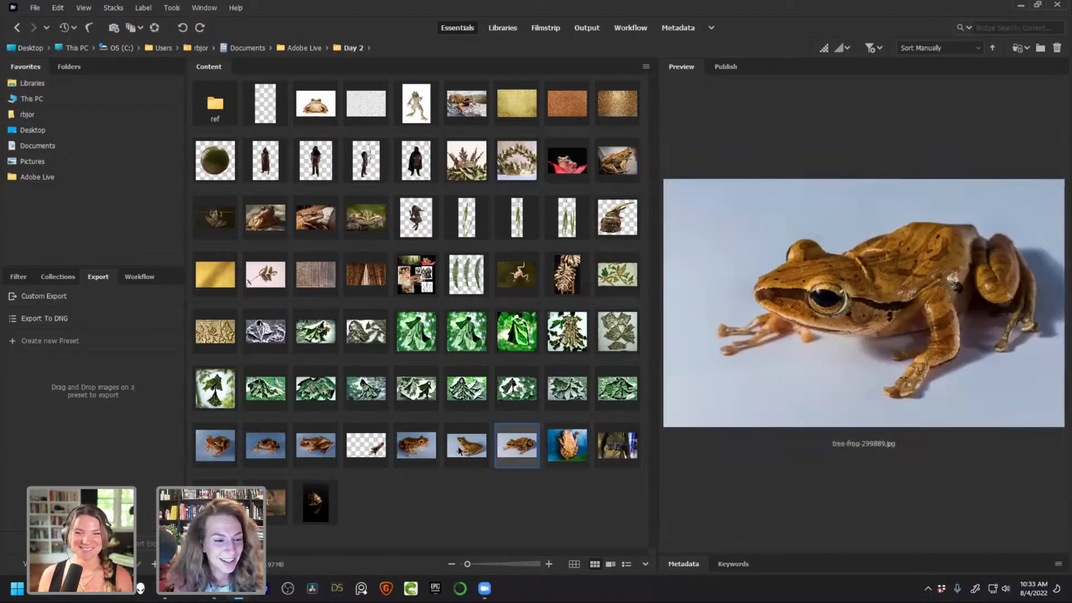
click(467, 455)
click(414, 455)
click(328, 464)
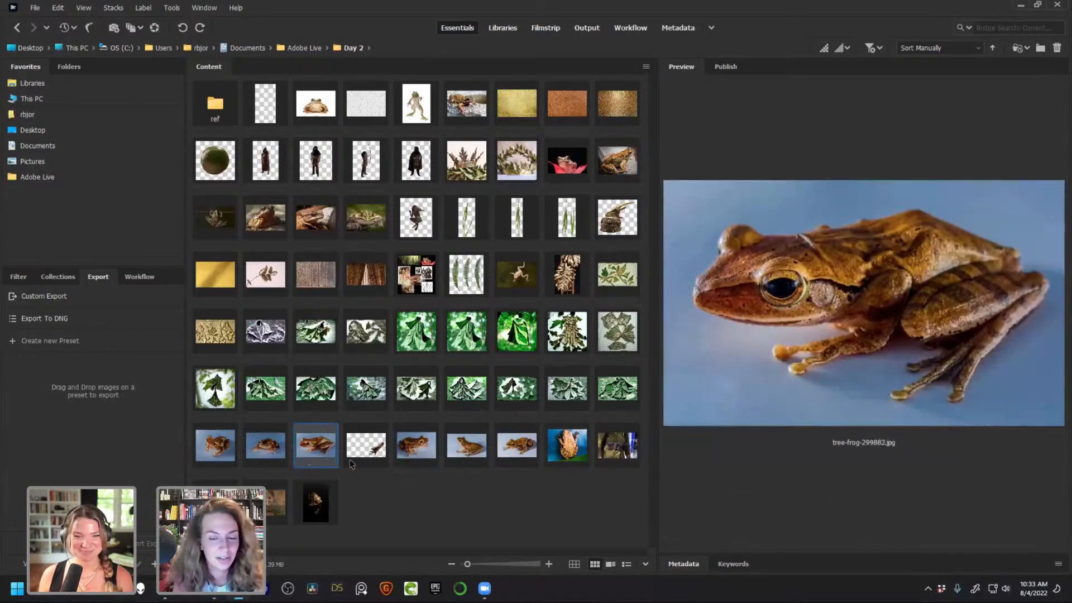
double_click(321, 452)
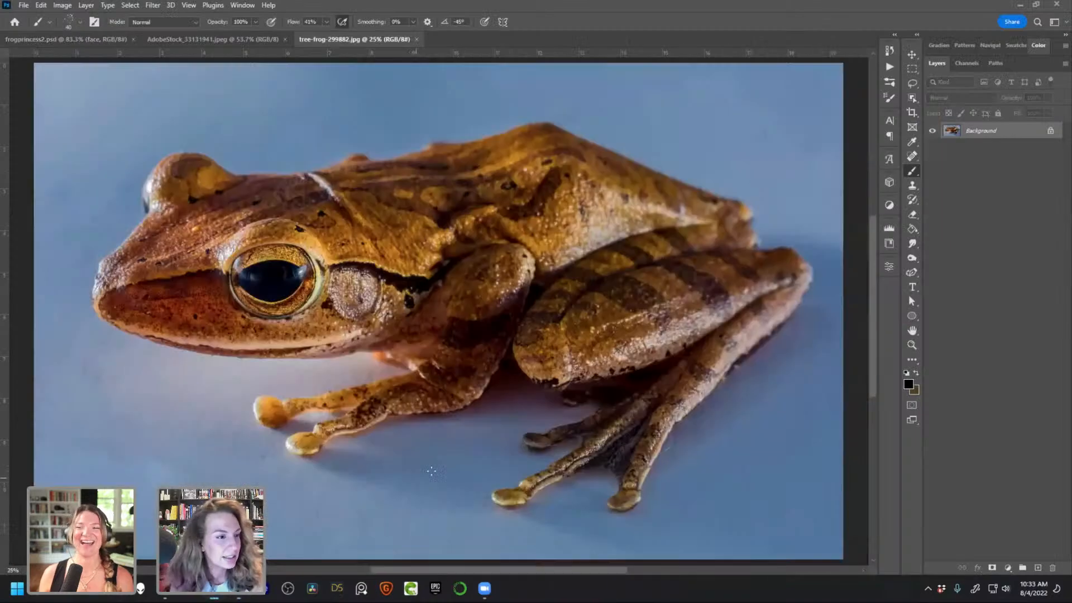
Select the frog's folded hind leg and webbed foot with the Object Selection tool and turn the selection into a layer mask
scroll(371, 312, up, 5)
drag(372, 313, 397, 310)
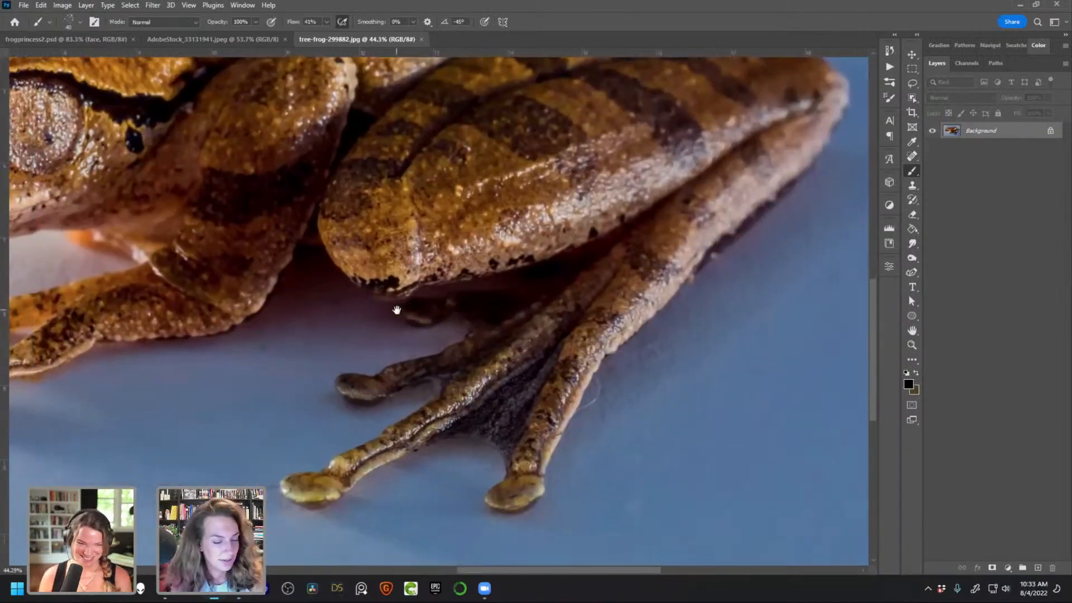
click(914, 99)
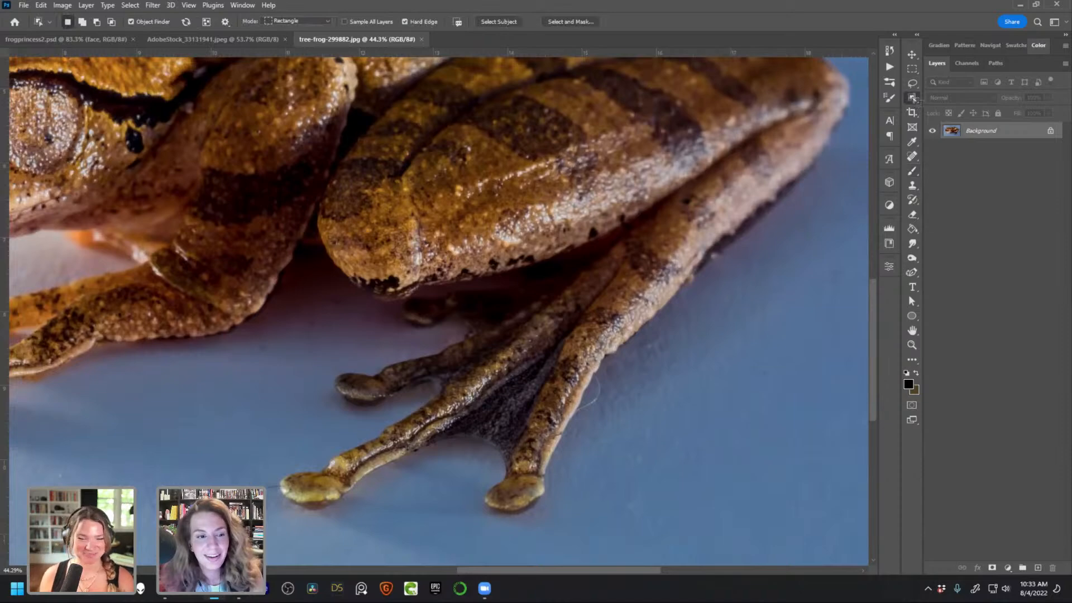
scroll(613, 361, down, 2)
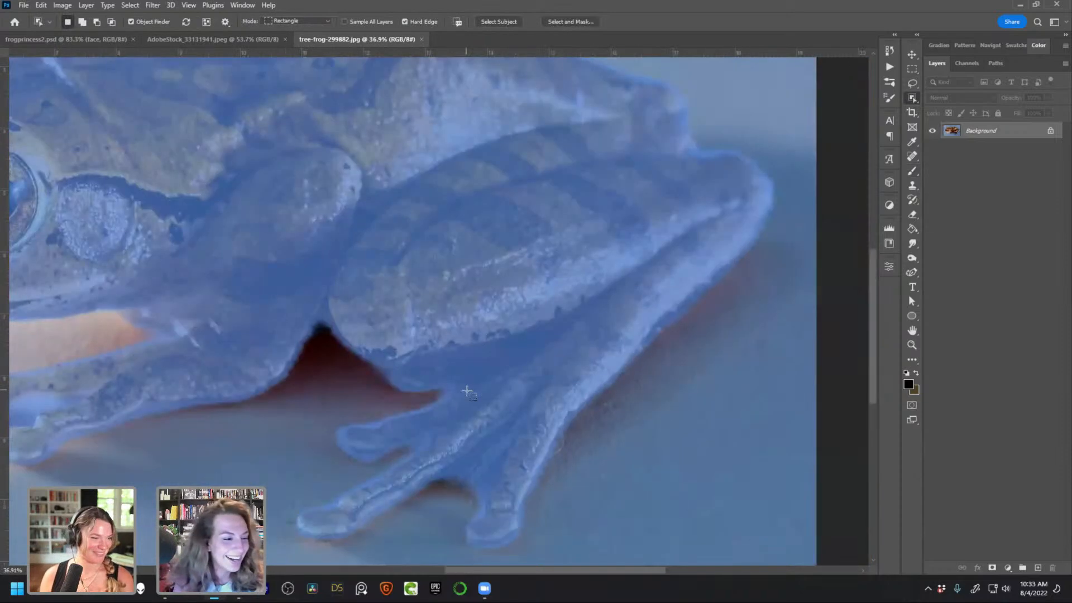
scroll(478, 468, down, 1)
drag(326, 497, 695, 170)
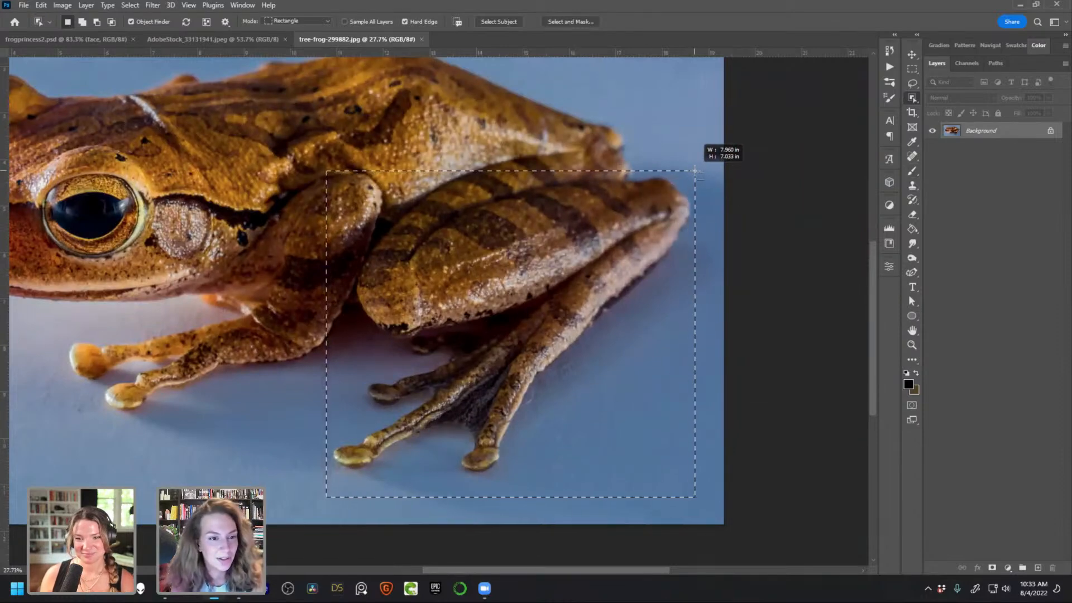
drag(684, 211, 687, 209)
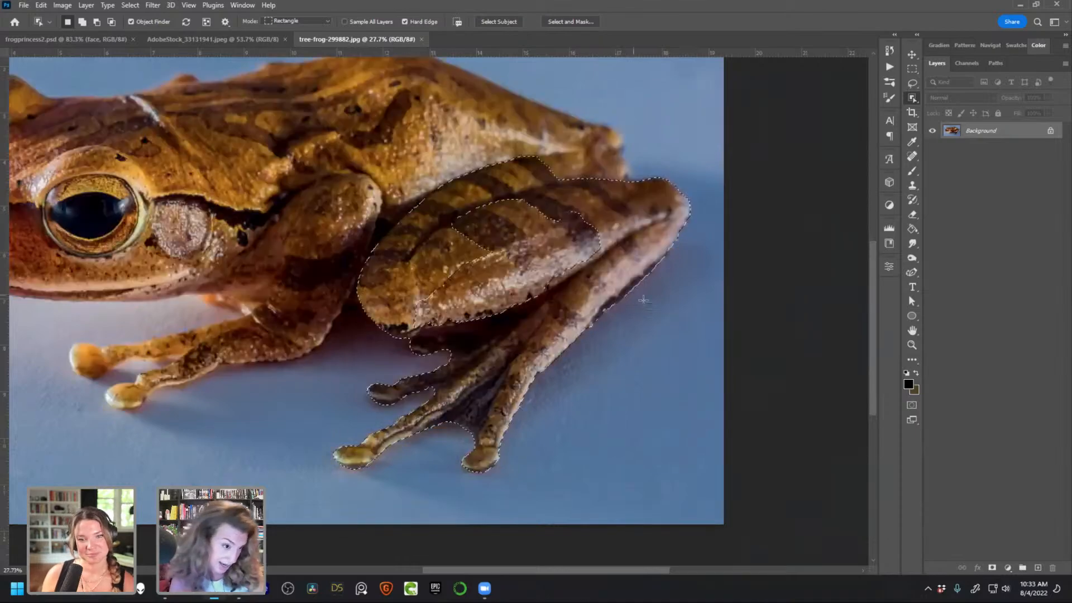
click(992, 568)
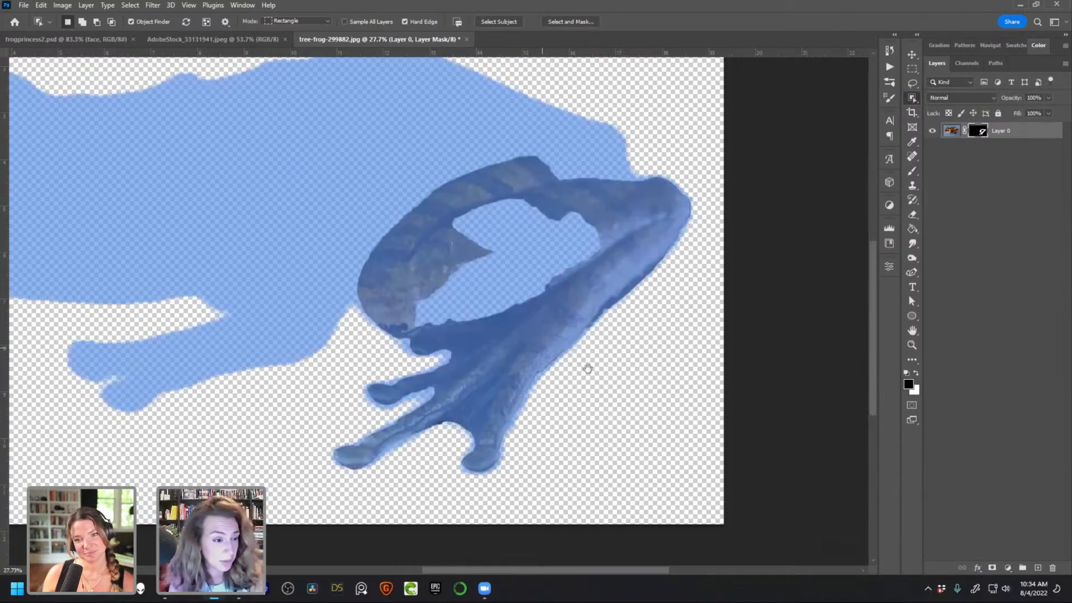
Trace a Curvature Pen path along the upper edge of the frog's lower leg, from the uppermost toe to the knee
drag(559, 356, 628, 391)
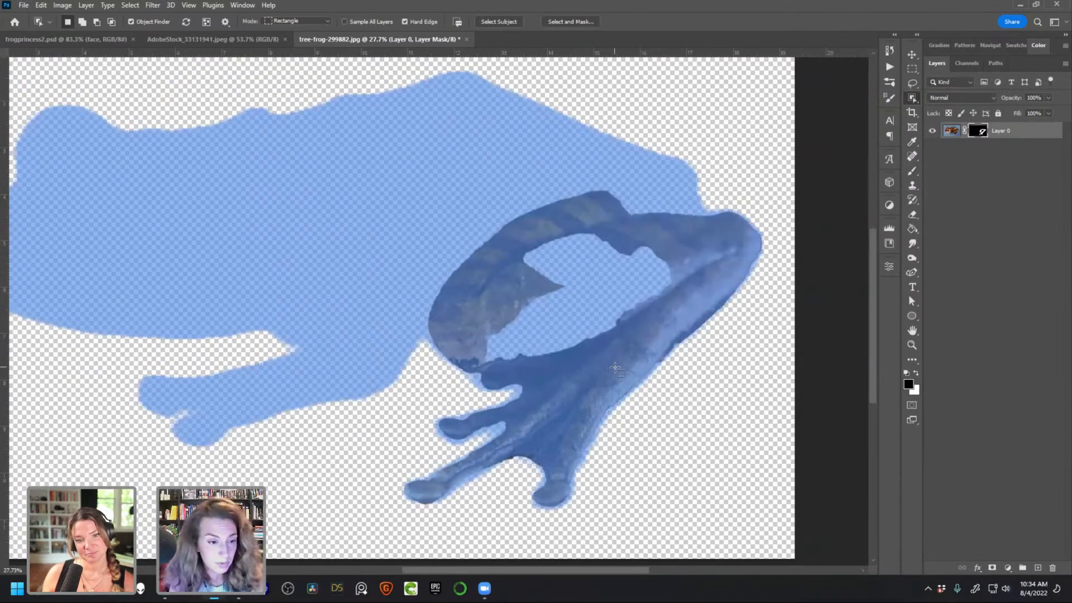
key(p)
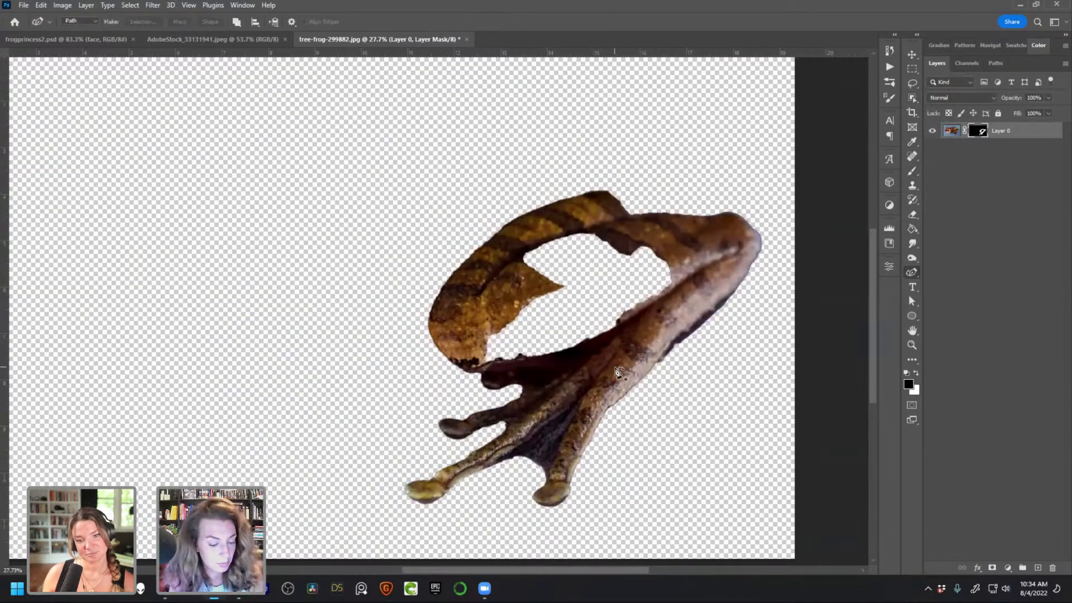
click(488, 388)
click(481, 379)
click(489, 367)
click(507, 362)
click(537, 355)
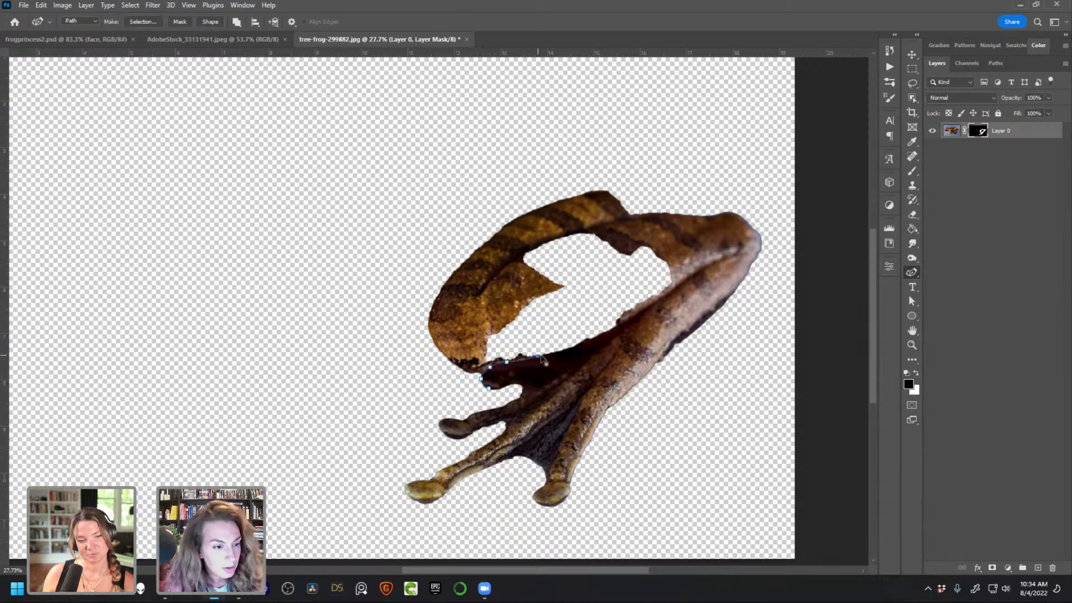
click(589, 342)
click(621, 320)
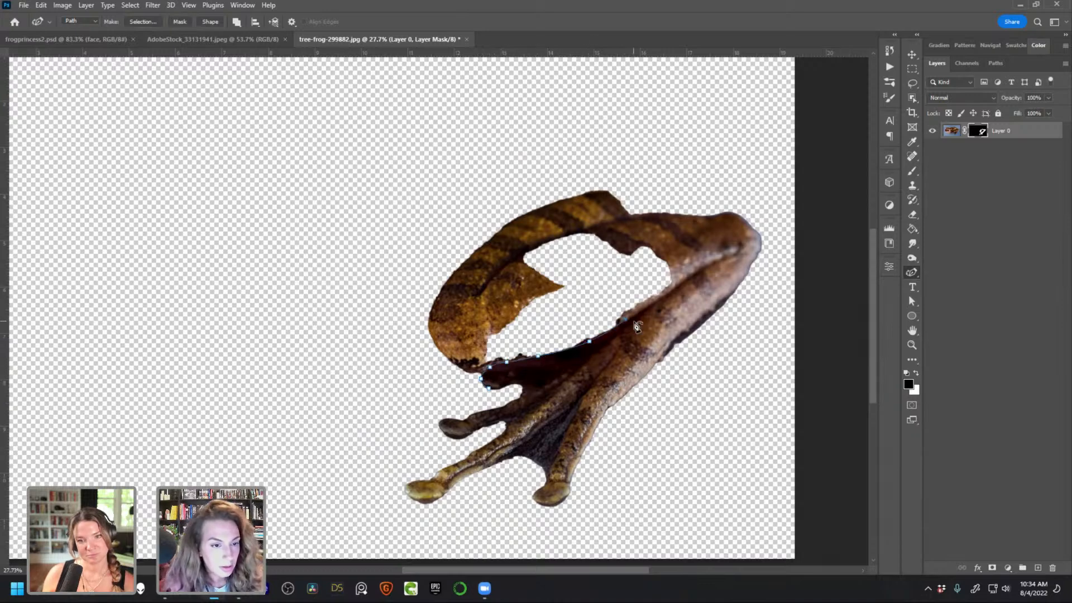
click(673, 287)
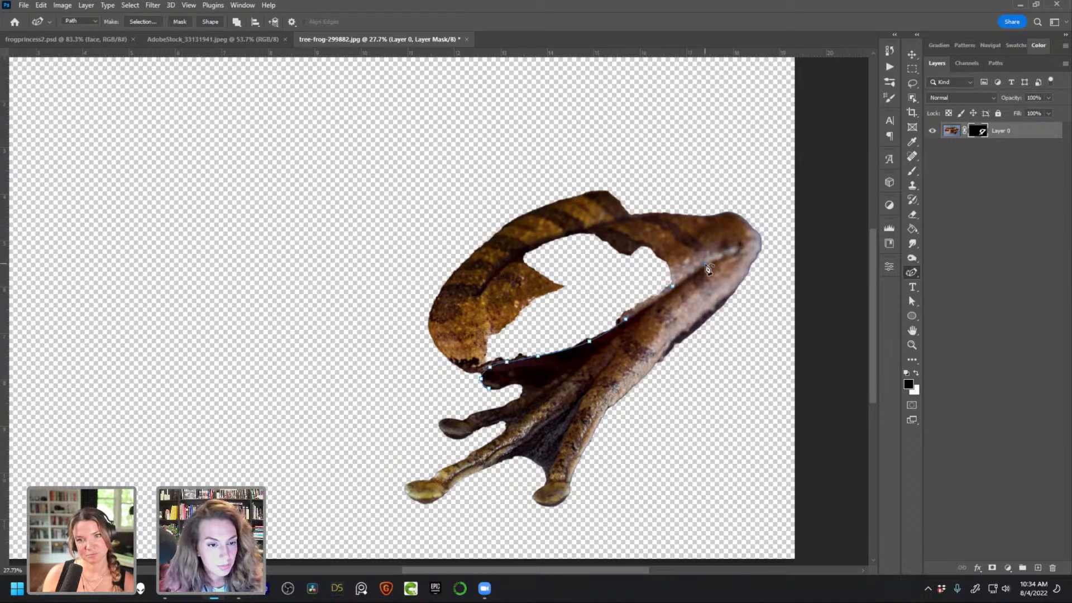
click(727, 252)
click(739, 249)
Continue the path in a wide loop around the thigh and close it at its starting point by the toe
click(756, 206)
click(618, 137)
click(430, 165)
click(379, 332)
click(450, 383)
click(489, 388)
Convert the path to a selection, clear the thigh area from view on the layer mask, and deselect
right_click(467, 287)
click(503, 332)
key(Return)
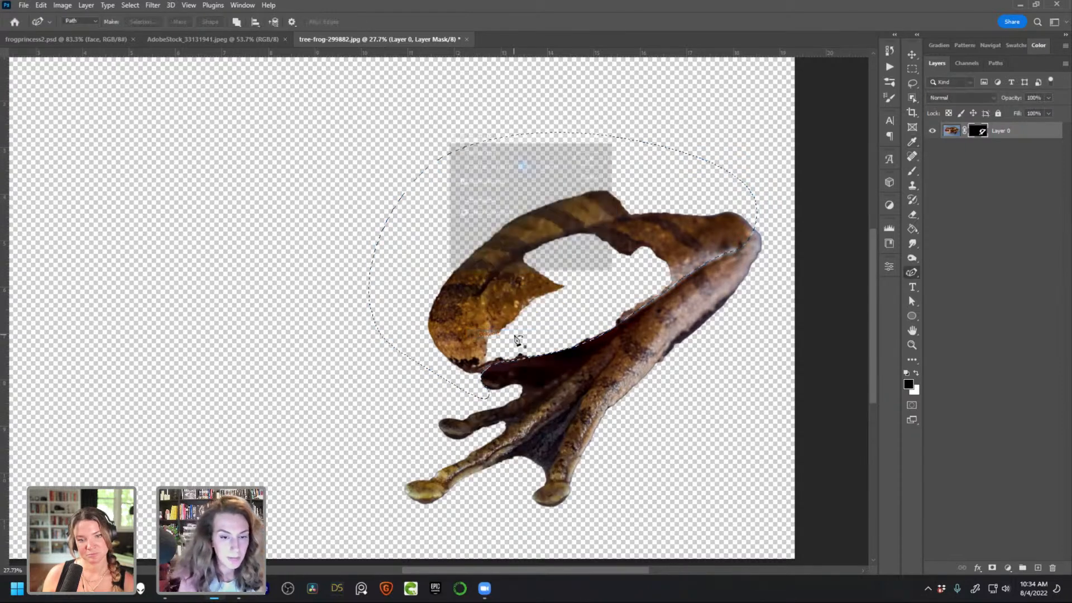
key(x)
key(Delete)
key(ctrl+d)
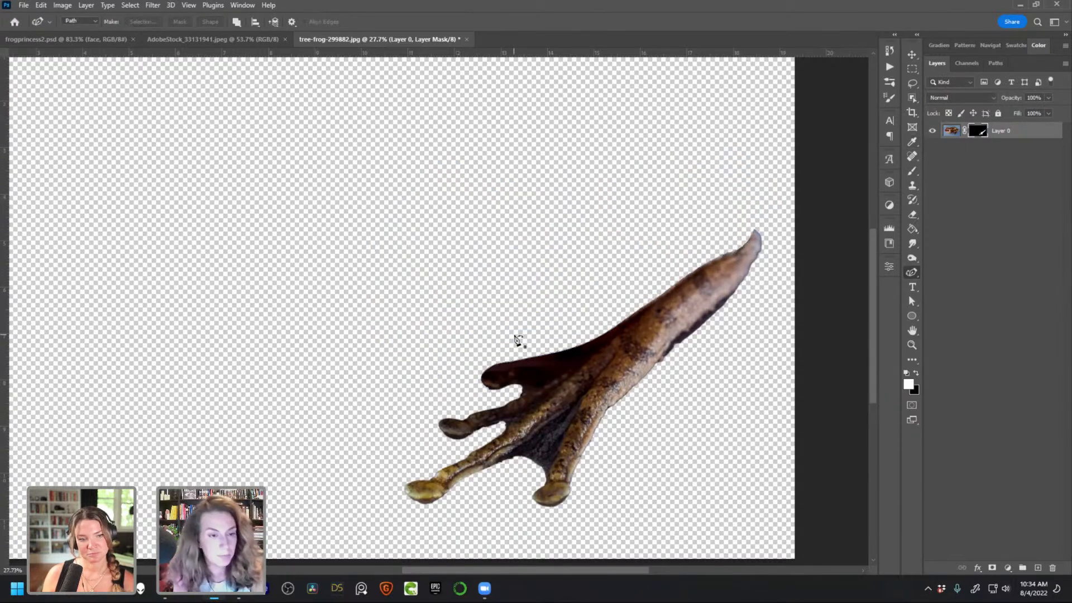
Copy the masked frog-leg layer into the frogprincess2.psd document
scroll(507, 338, down, 3)
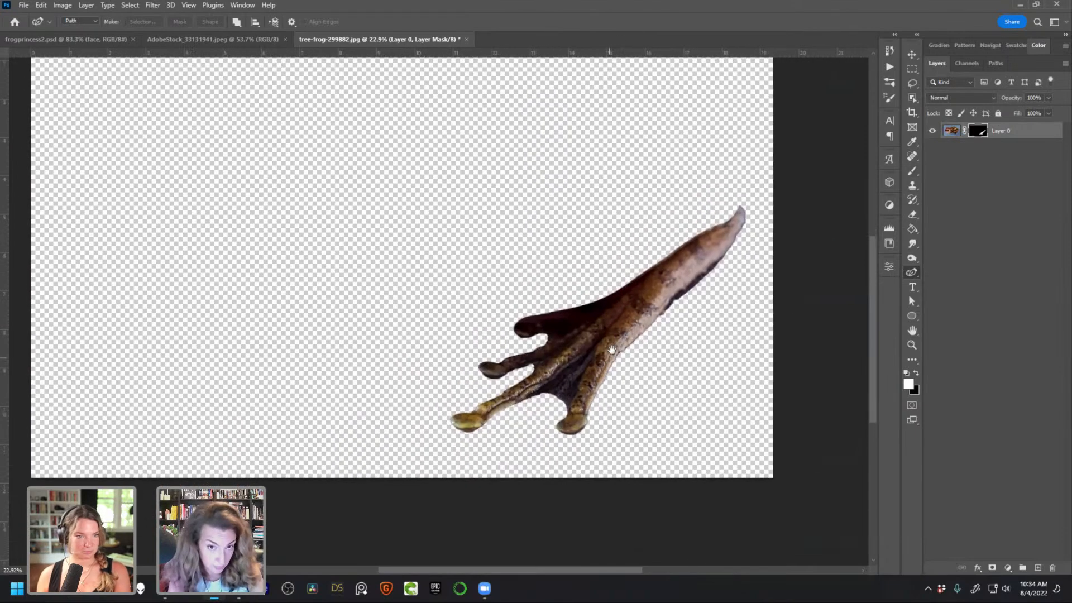
key(b)
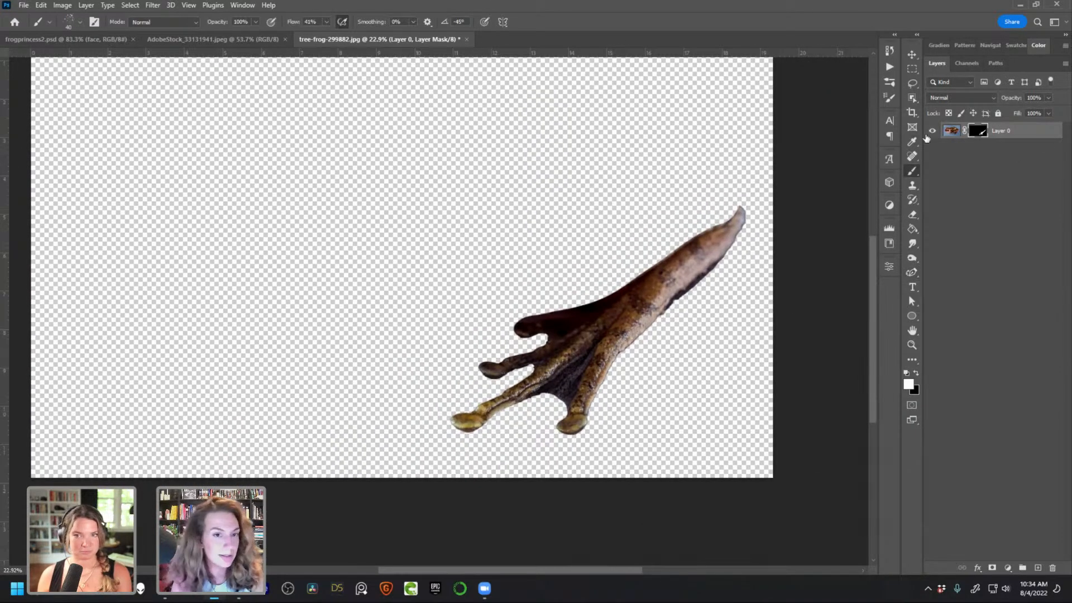
drag(1032, 131, 575, 351)
scroll(656, 374, down, 5)
drag(648, 427, 544, 292)
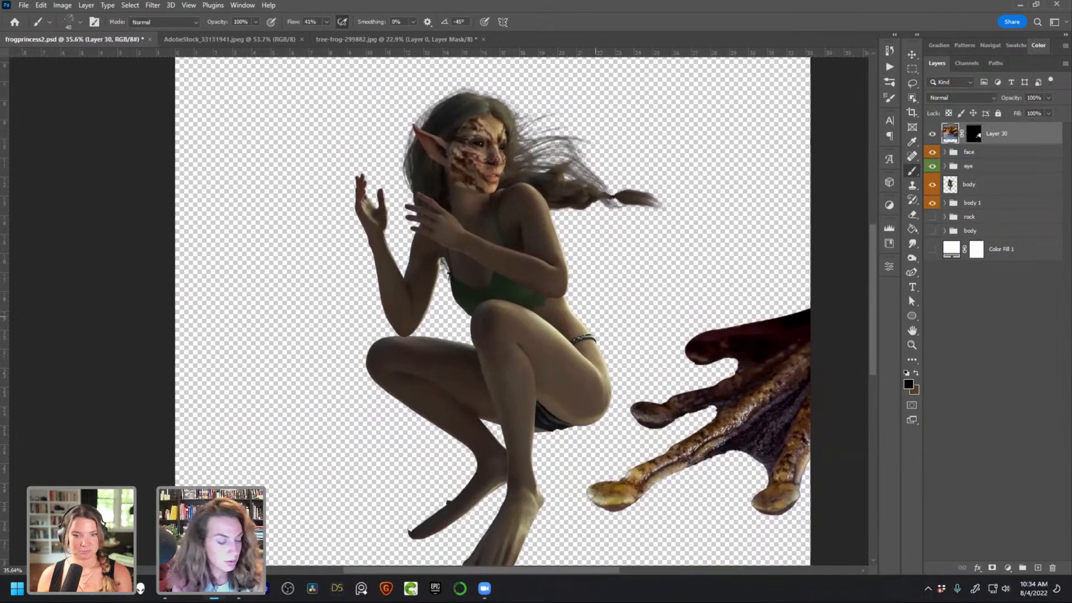
Move the frog leg over the woman's lower legs
key(v)
drag(801, 341, 445, 427)
drag(418, 358, 458, 208)
drag(531, 278, 481, 373)
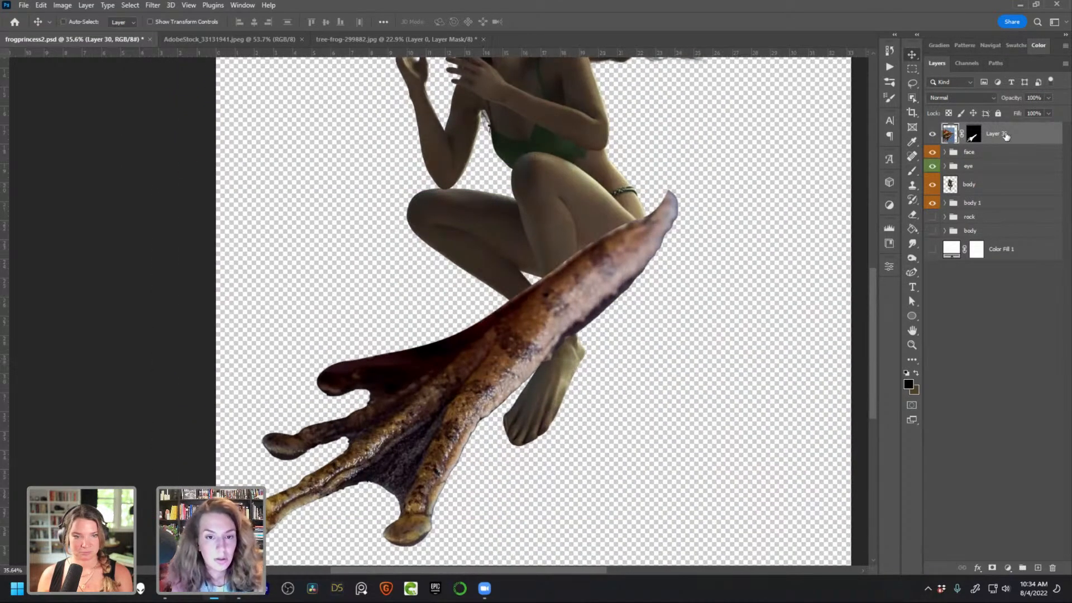
Duplicate the frog-leg layer, hide the original, and convert the copy to a smart object
key(ctrl+j)
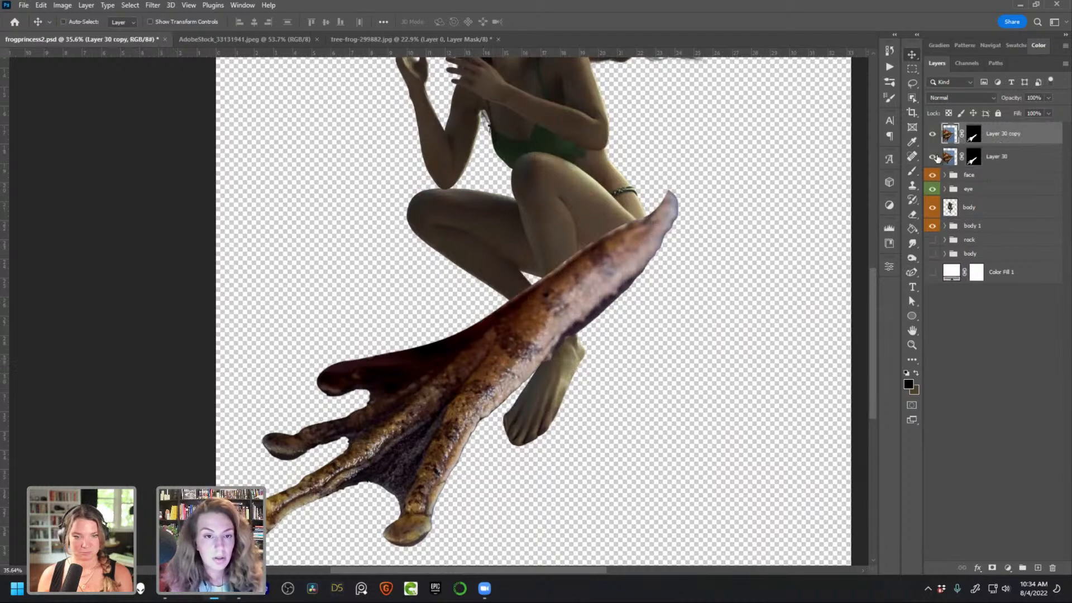
right_click(1022, 142)
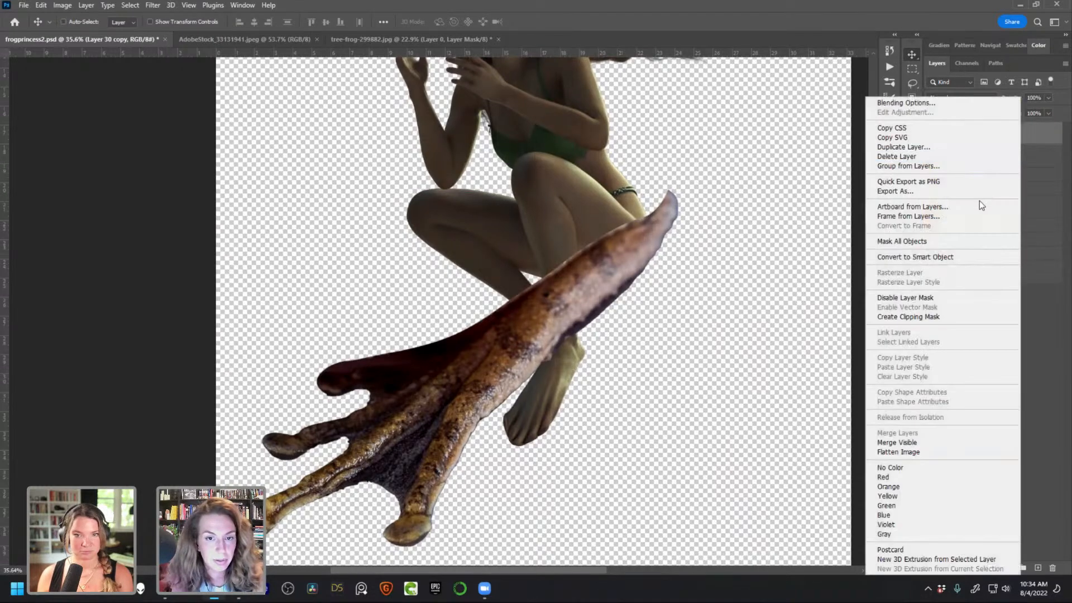
click(930, 258)
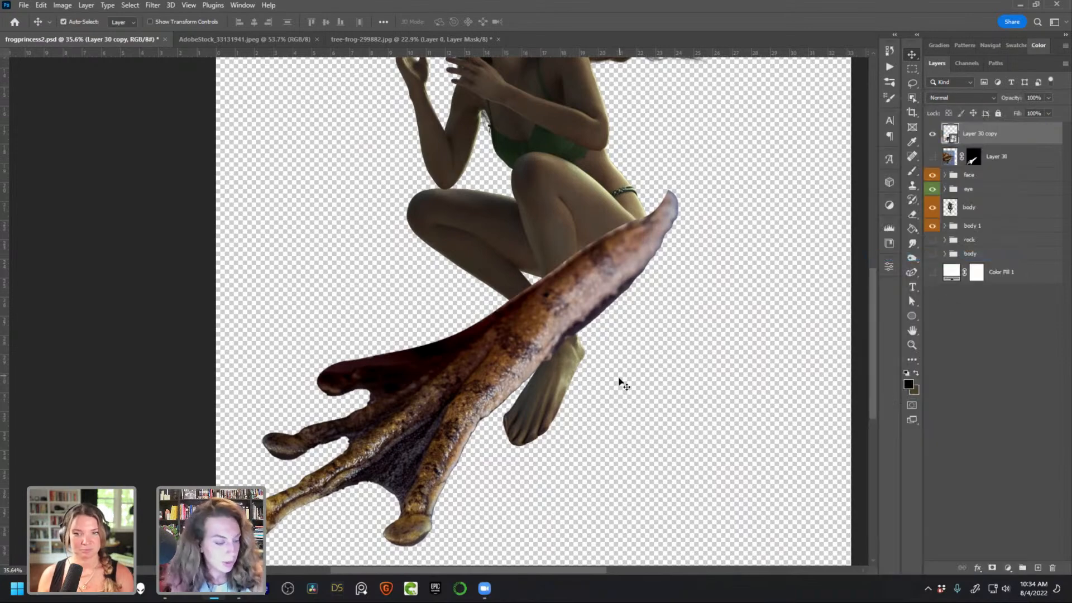
Scale the frog leg to about 44.7% and place it over the woman's rear foot, aligned with the shin
key(ctrl+t)
drag(678, 188, 428, 383)
drag(575, 303, 566, 341)
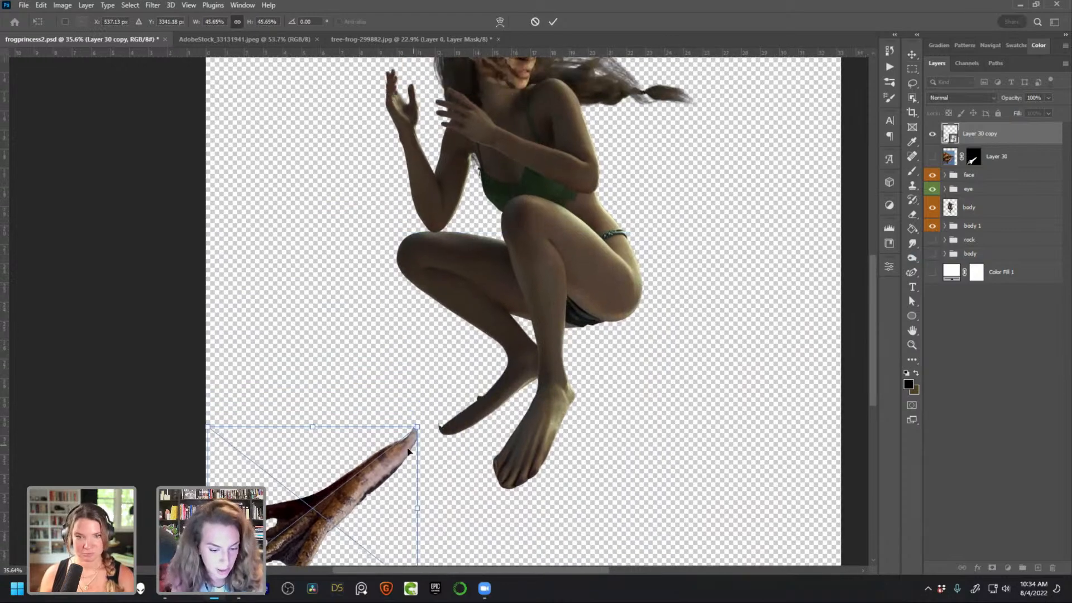
drag(370, 479, 502, 392)
scroll(587, 429, down, 1)
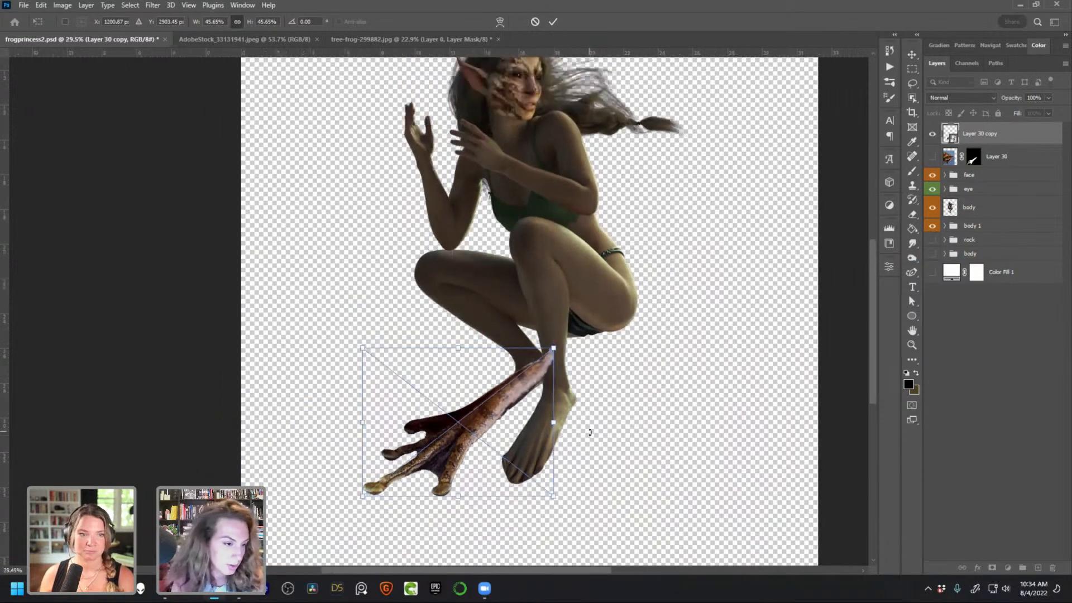
scroll(583, 422, up, 4)
drag(572, 411, 620, 393)
mouse_move(508, 412)
mouse_down()
mouse_move(535, 427)
mouse_move(504, 419)
mouse_move(513, 414)
mouse_up()
drag(601, 515, 594, 510)
mouse_move(537, 448)
mouse_down()
mouse_move(547, 502)
mouse_move(535, 449)
mouse_up()
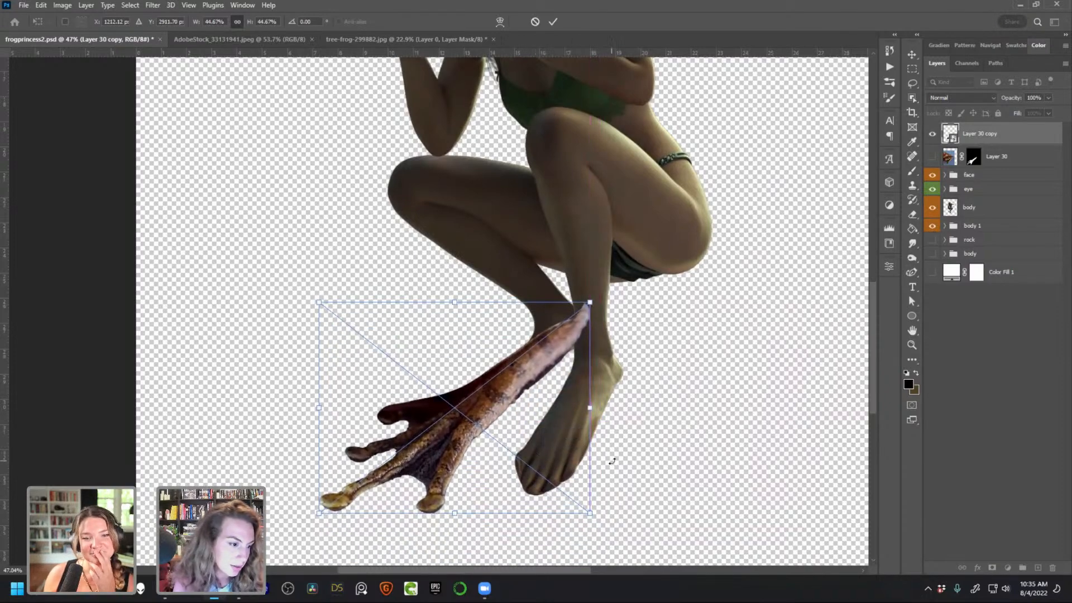
Distort the frog leg by its corners to fit the perspective of the rear foot, and apply the transform
right_click(458, 408)
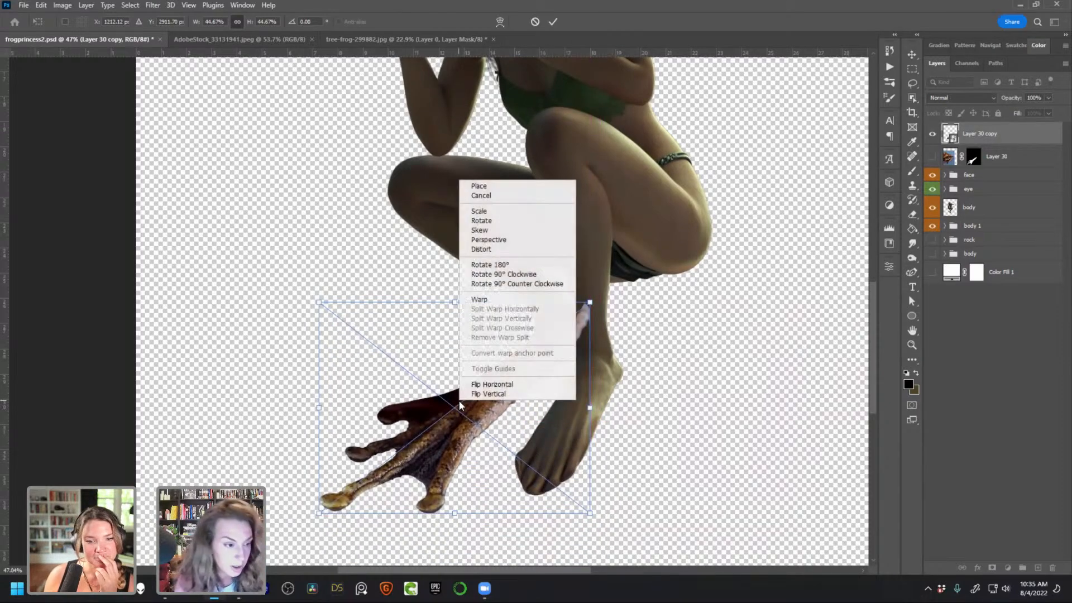
click(499, 249)
drag(318, 302, 357, 321)
drag(592, 518, 594, 521)
mouse_move(477, 419)
mouse_down()
mouse_move(483, 425)
mouse_move(460, 395)
mouse_move(470, 418)
mouse_move(483, 416)
mouse_up()
drag(600, 518, 603, 525)
key(Return)
key(ctrl+0)
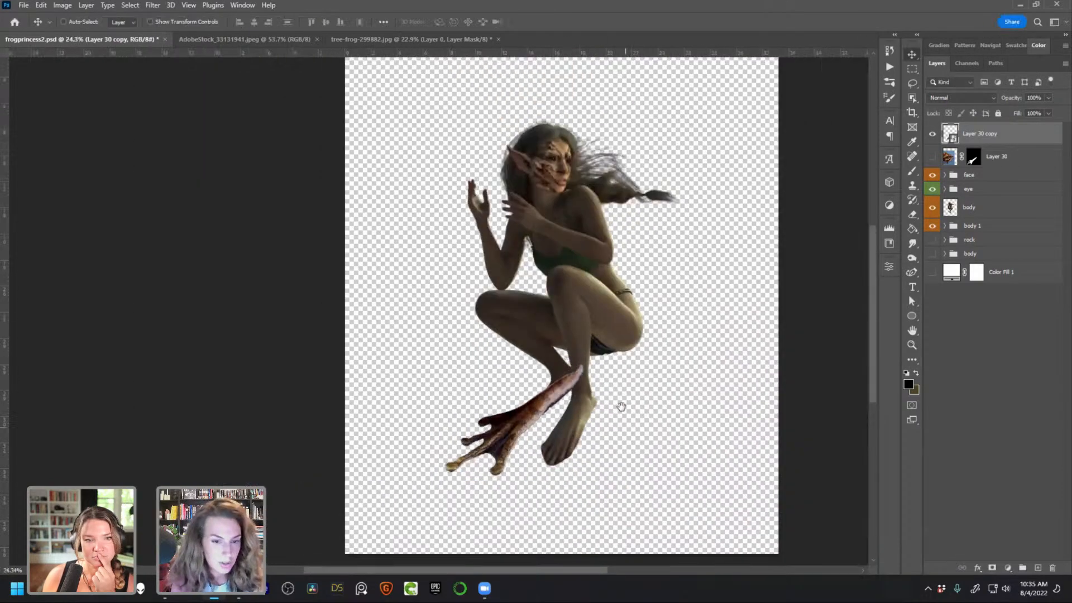
Check the frog foot's placement against the rock by showing the rock group briefly and hiding it again
drag(623, 414, 627, 409)
click(933, 240)
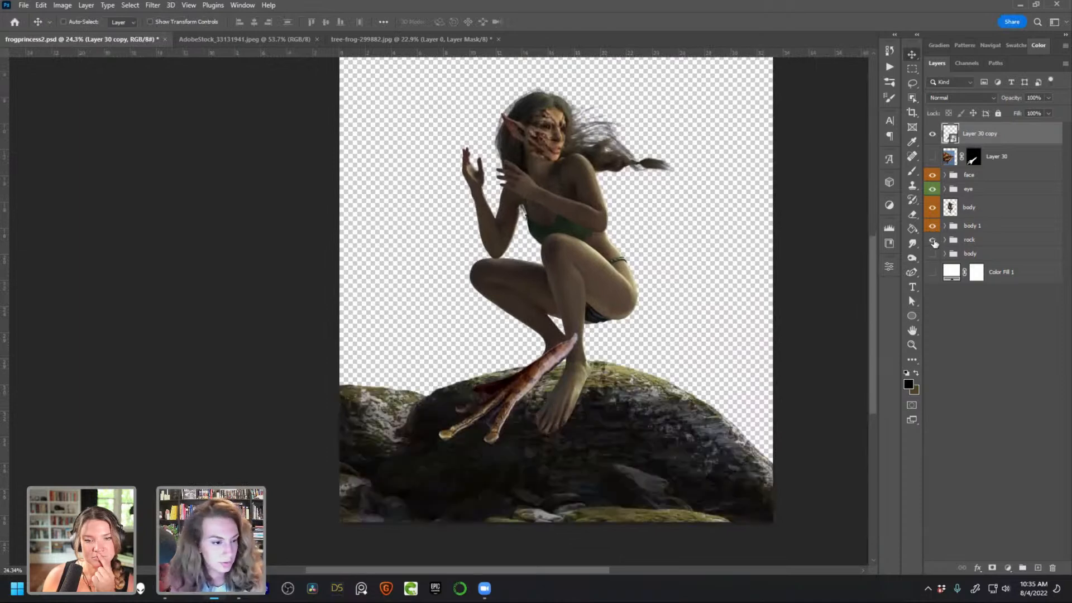
click(975, 241)
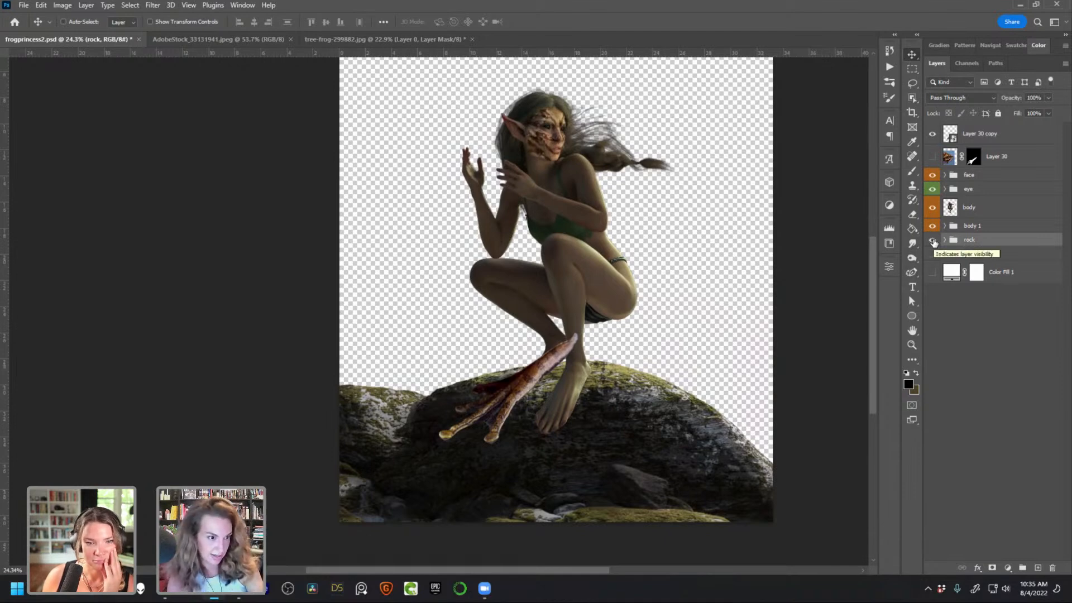
click(933, 240)
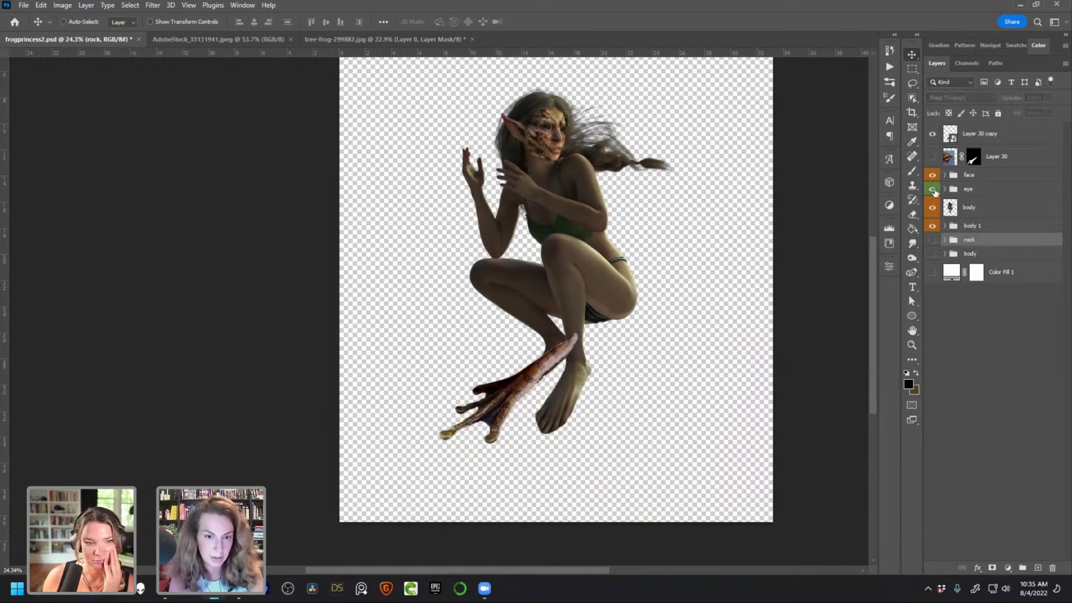
Distort the frog-leg copy further, pulling its toe-end corner outward and its upper corner inward, and apply the transform
click(950, 138)
scroll(522, 401, up, 3)
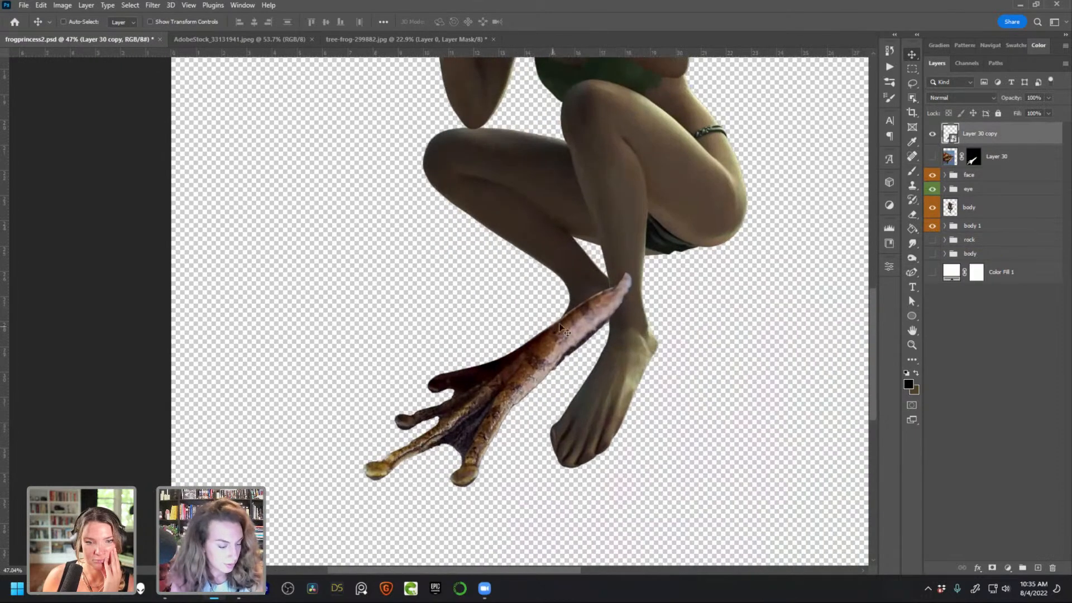
key(ctrl+t)
right_click(544, 378)
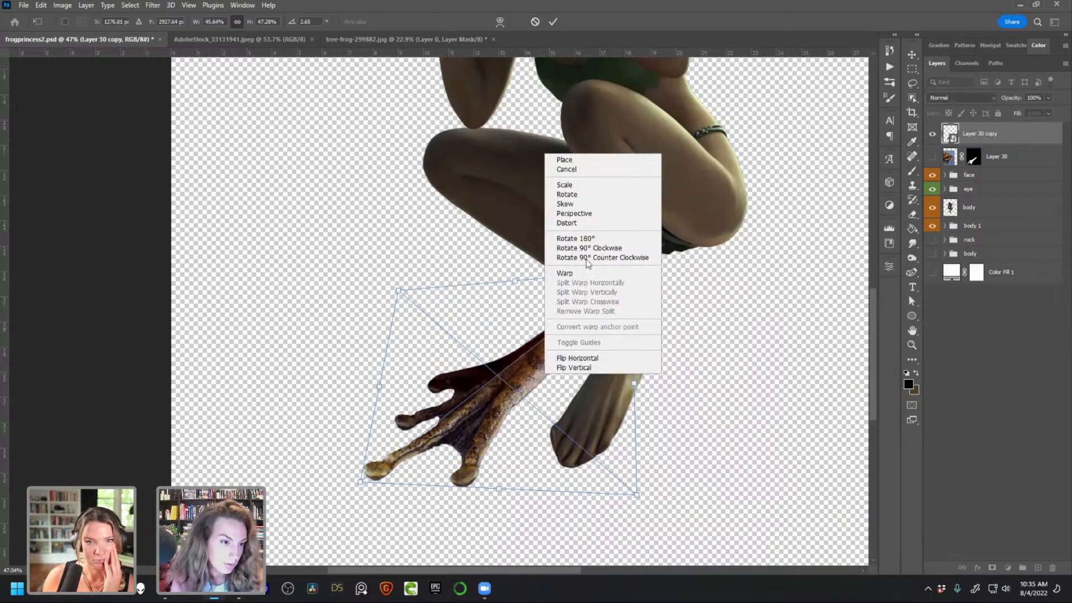
click(581, 222)
drag(399, 294, 411, 300)
drag(360, 486, 347, 482)
drag(548, 390, 557, 391)
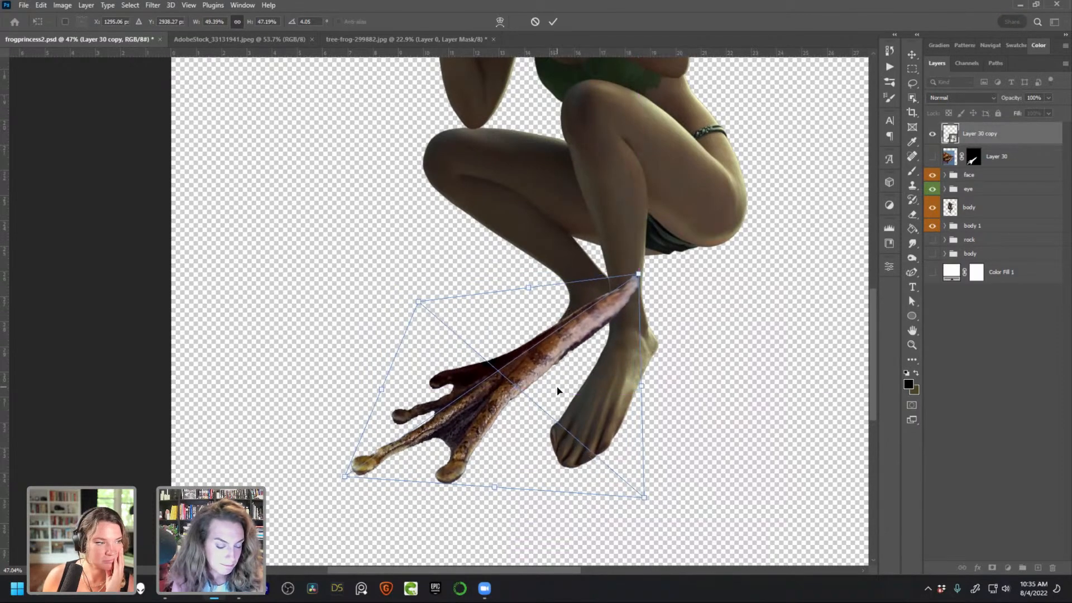
key(Return)
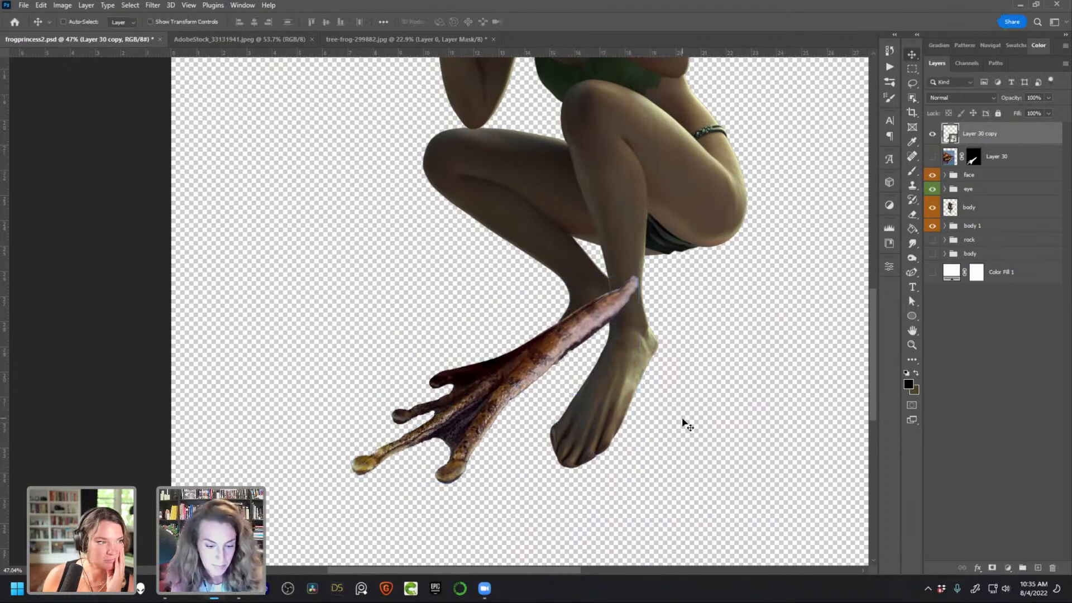
Show the original frog layer, Layer 30, and disable its layer mask to reveal the full frog photo
scroll(544, 371, up, 2)
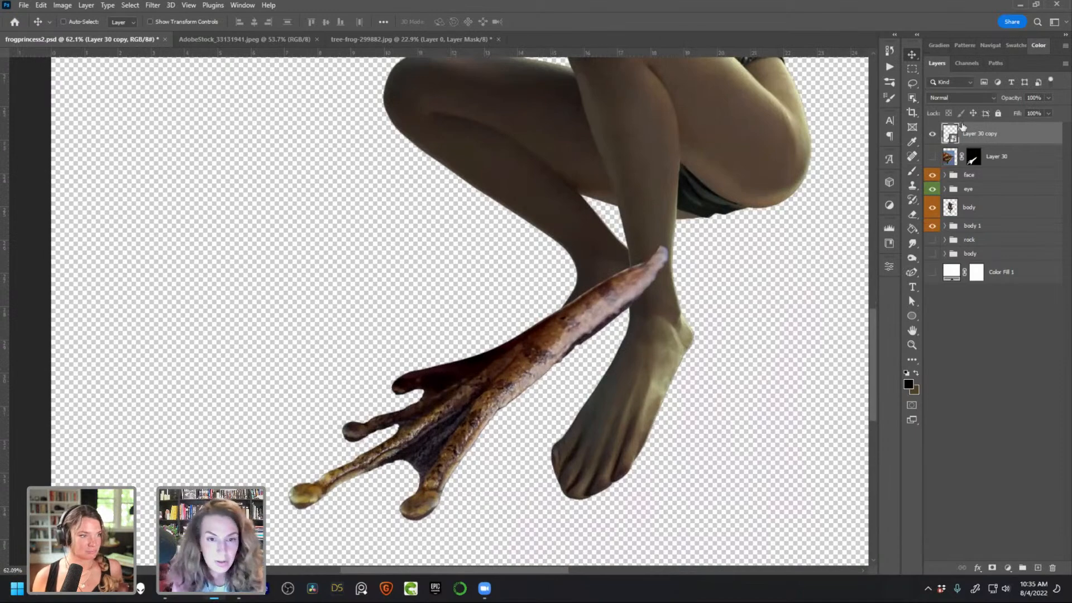
right_click(976, 159)
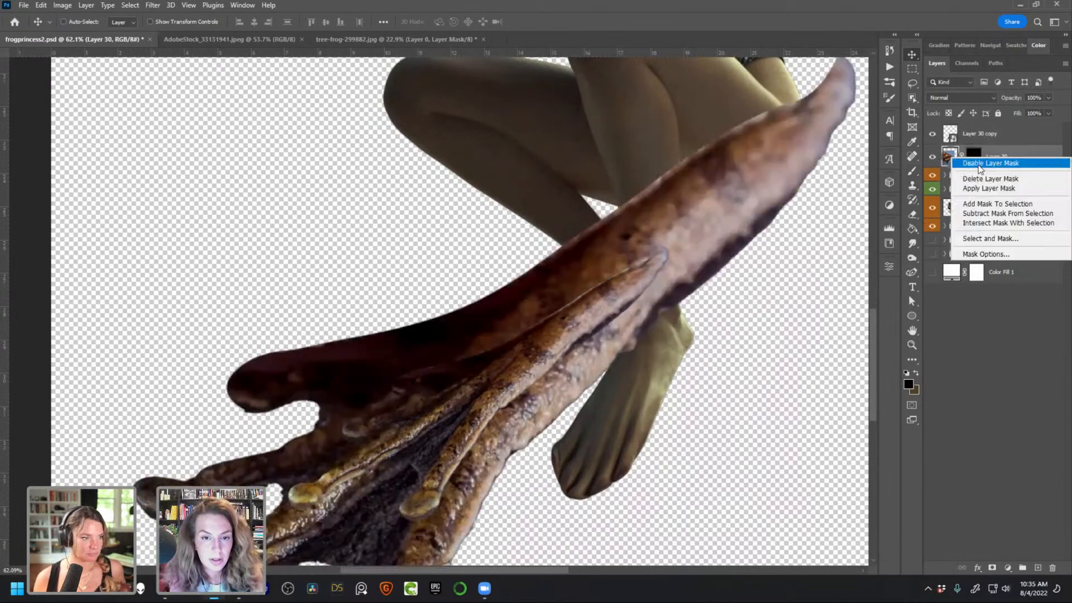
click(981, 163)
scroll(523, 289, down, 2)
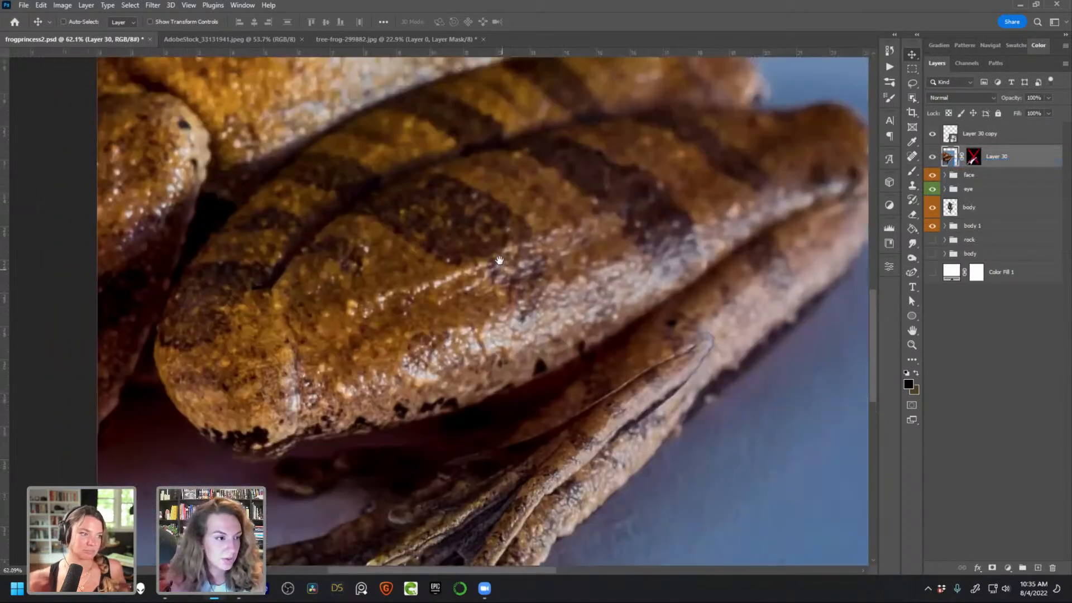
scroll(522, 290, down, 3)
drag(555, 295, 540, 297)
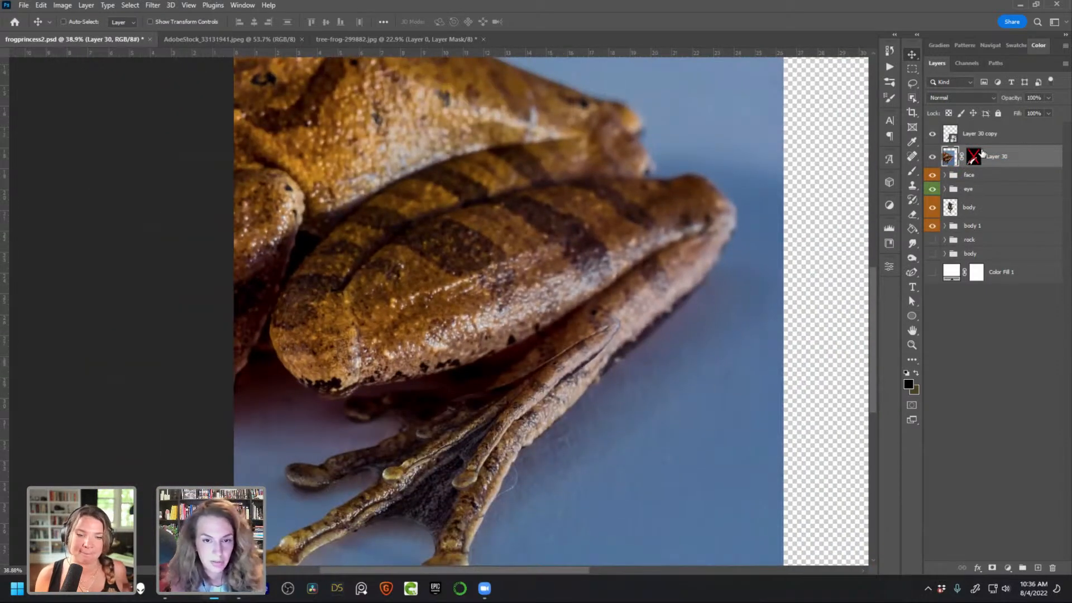
Add a new layer above Layer 30 copy and clip it to that layer
click(983, 135)
click(1037, 568)
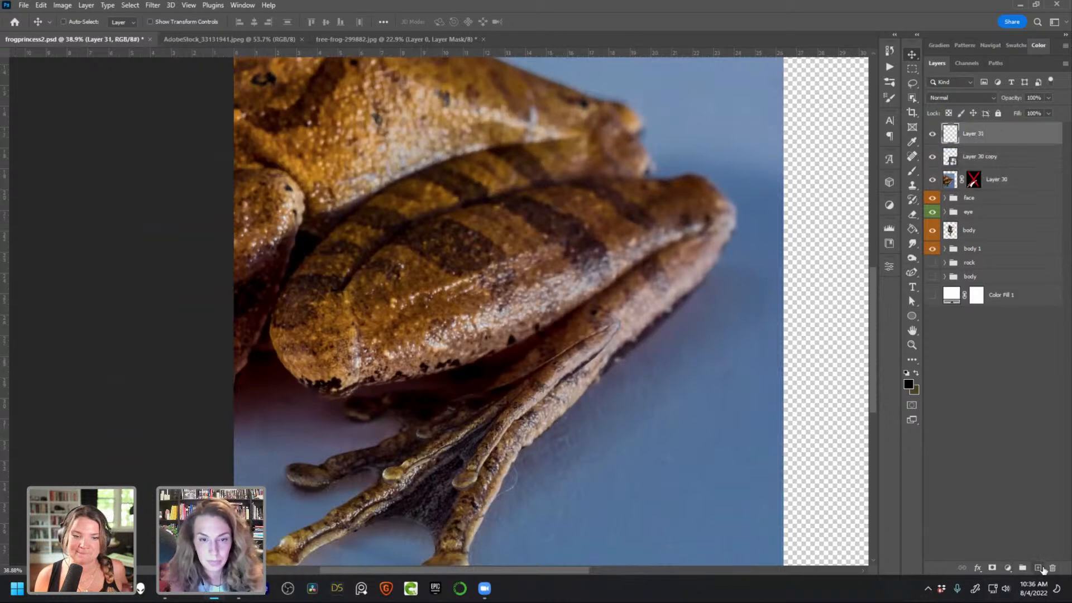
right_click(1003, 132)
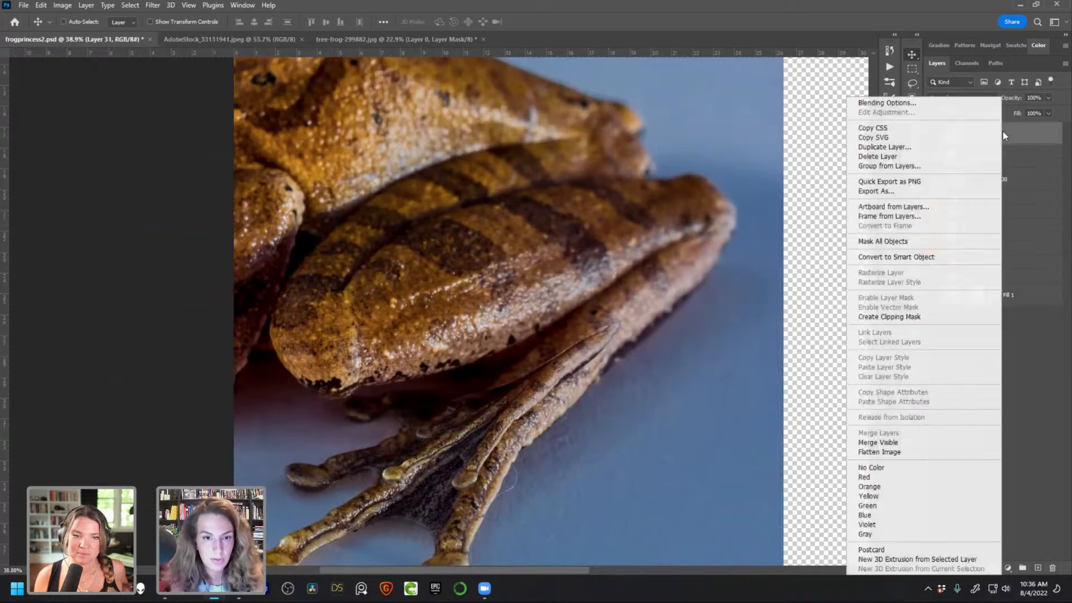
click(908, 317)
Rename Layer 30 copy as "l foot"
double_click(984, 158)
text(foot)
key(Return)
double_click(972, 157)
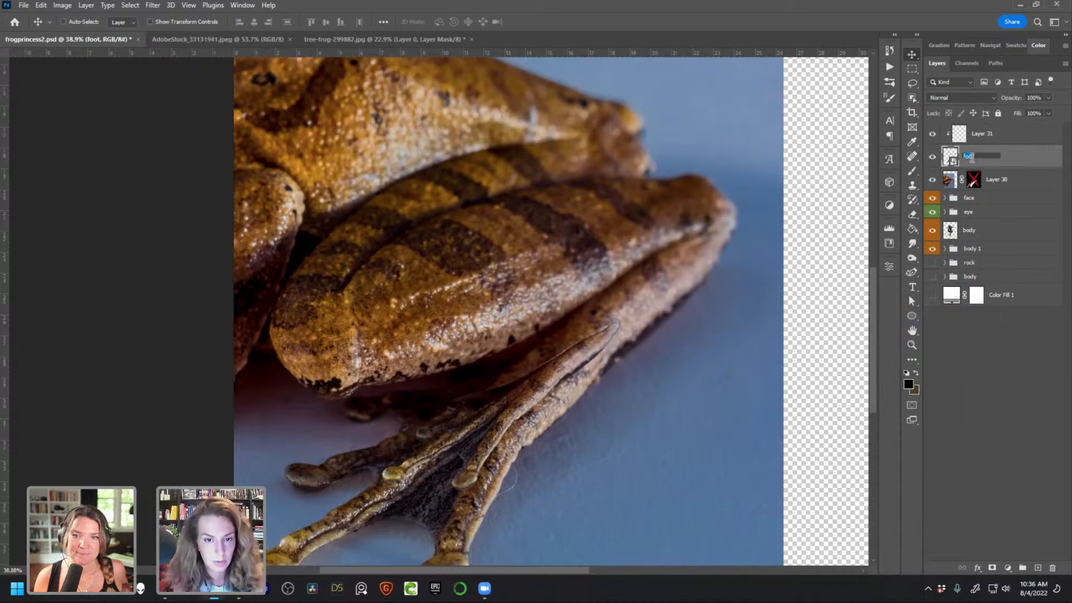
text(l)
key(Return)
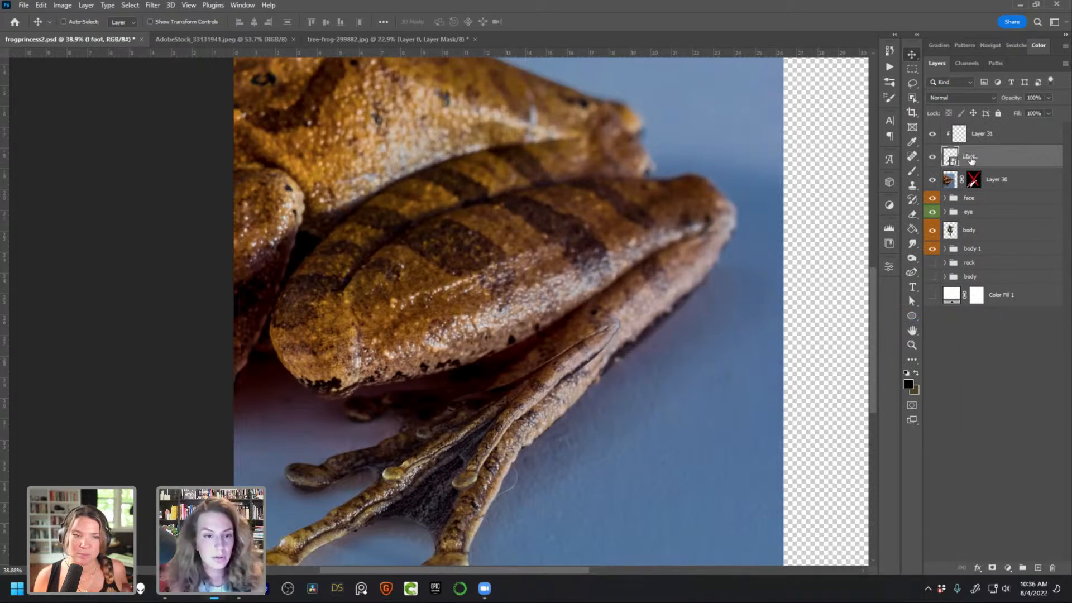
Set Layer 31's blend mode to Darken and clone-stamp darker skin texture with a soft brush along the pale outer edge of the frog's foot
click(961, 139)
key(s)
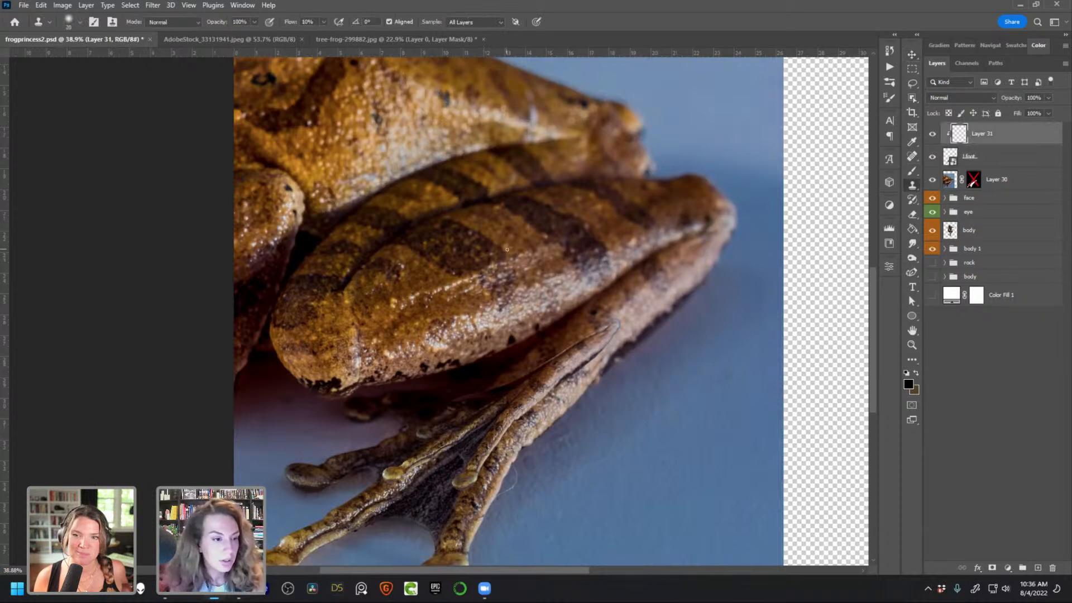
right_click(614, 282)
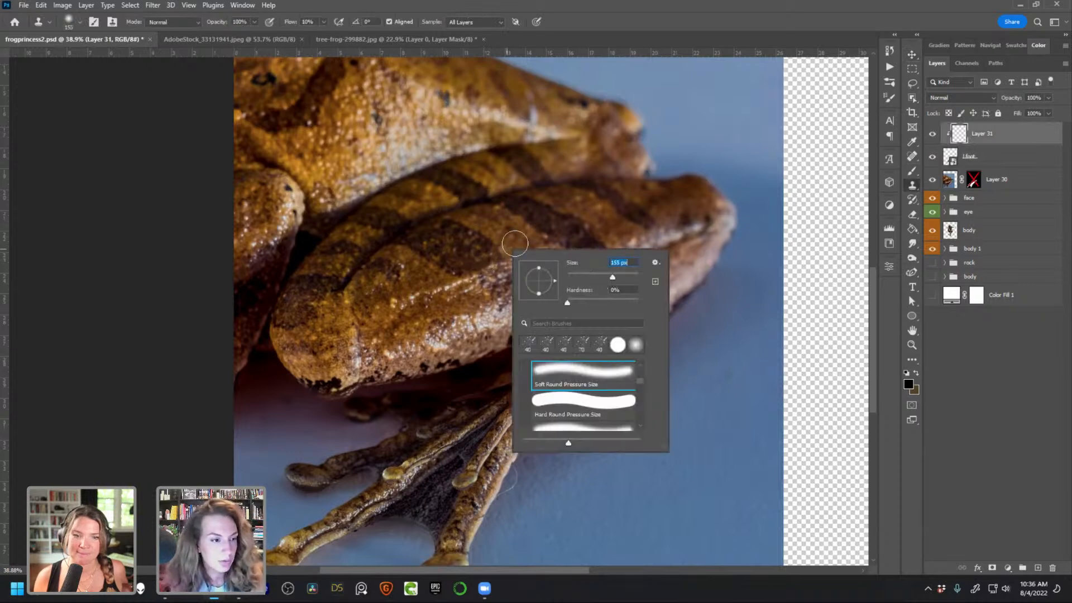
click(474, 241)
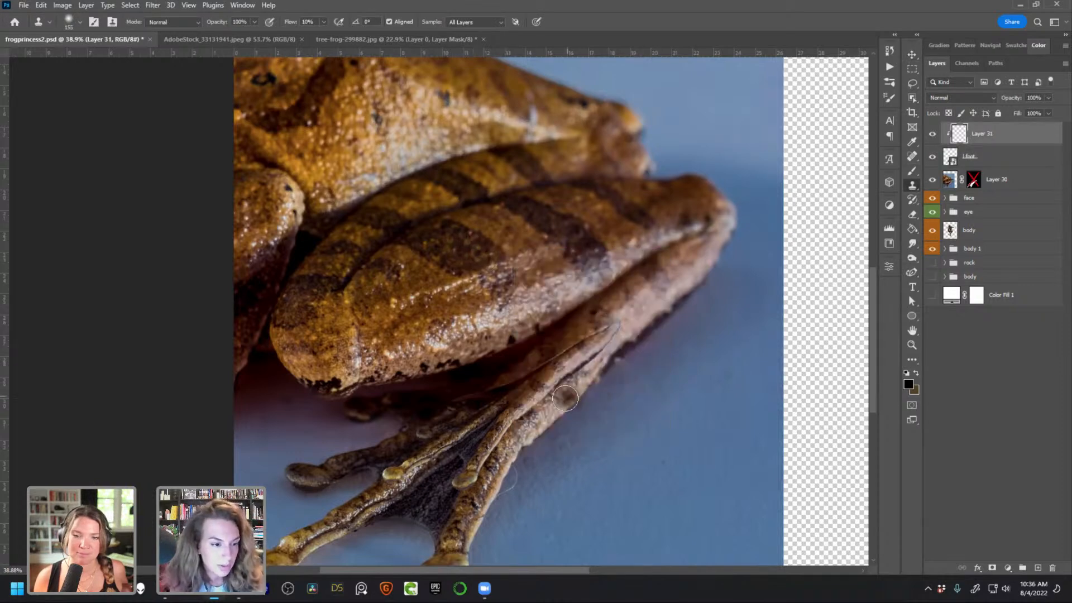
click(965, 99)
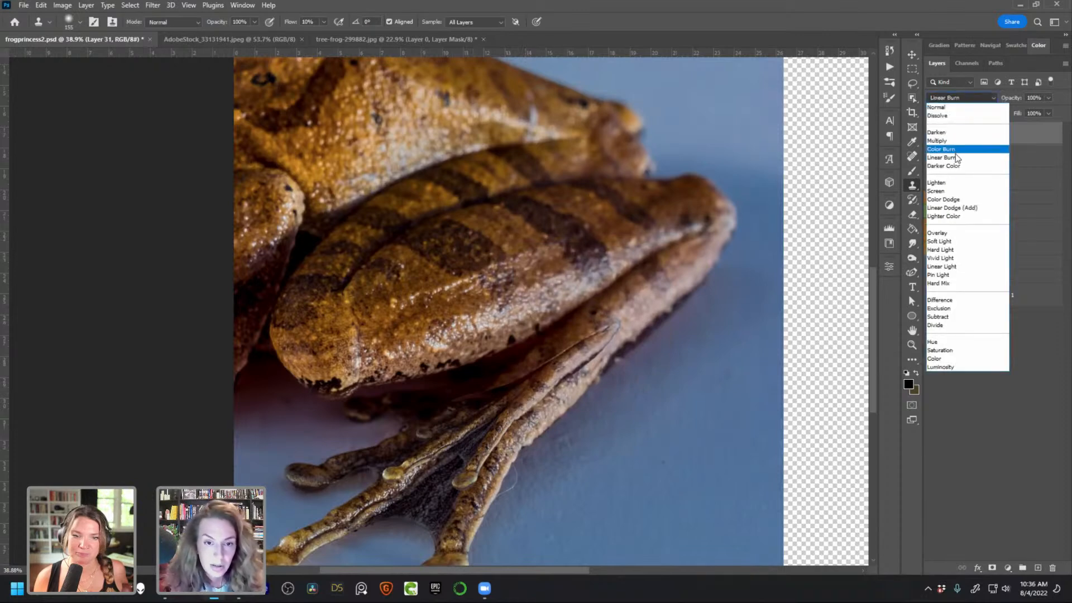
click(957, 134)
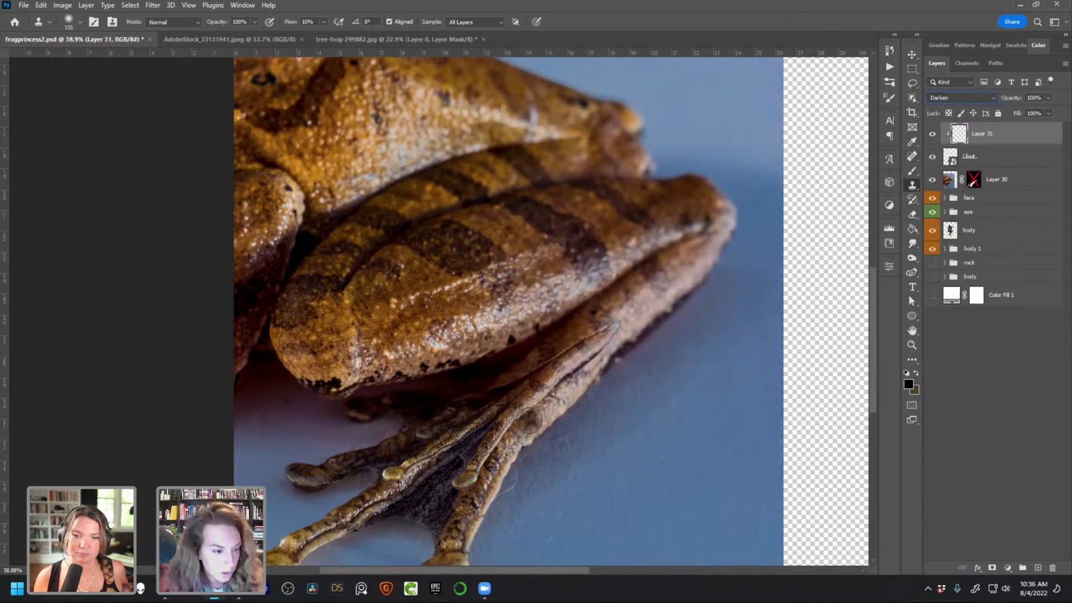
mouse_move(588, 368)
mouse_down()
mouse_move(623, 337)
mouse_move(524, 419)
mouse_move(626, 330)
mouse_move(529, 416)
mouse_move(540, 402)
mouse_move(495, 461)
mouse_move(518, 427)
mouse_move(505, 437)
mouse_move(486, 491)
mouse_up()
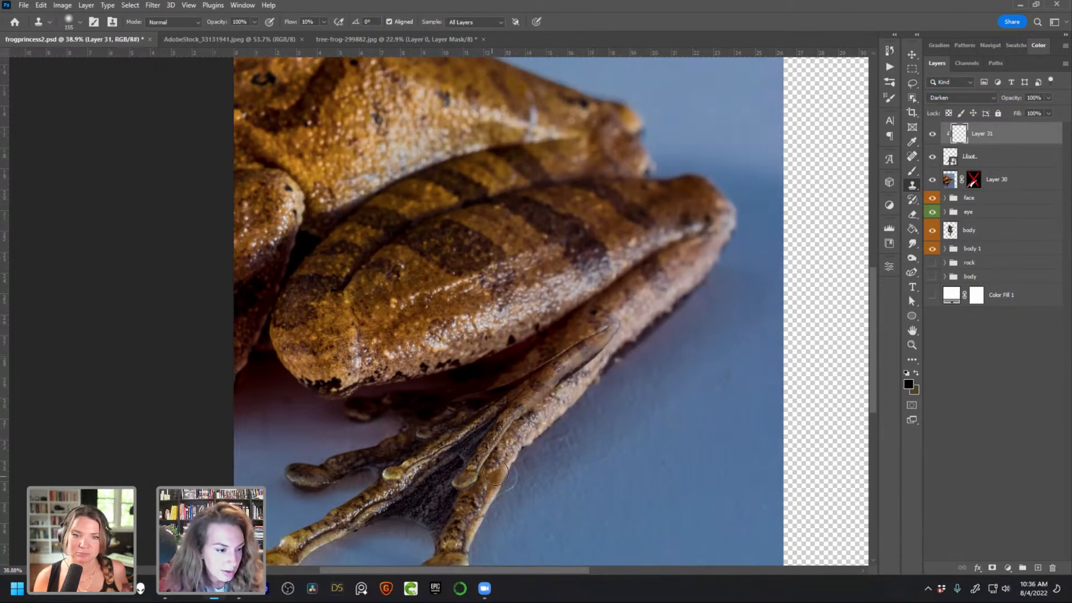
Hide Layer 30, the full frog photo
click(933, 179)
scroll(551, 419, up, 4)
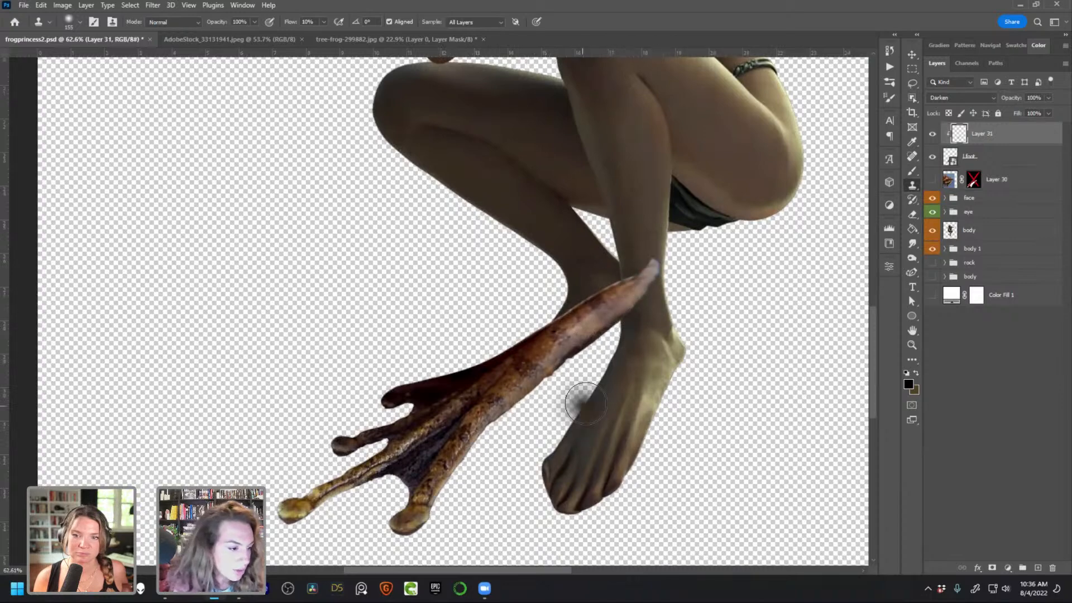
drag(581, 377, 600, 357)
click(1000, 156)
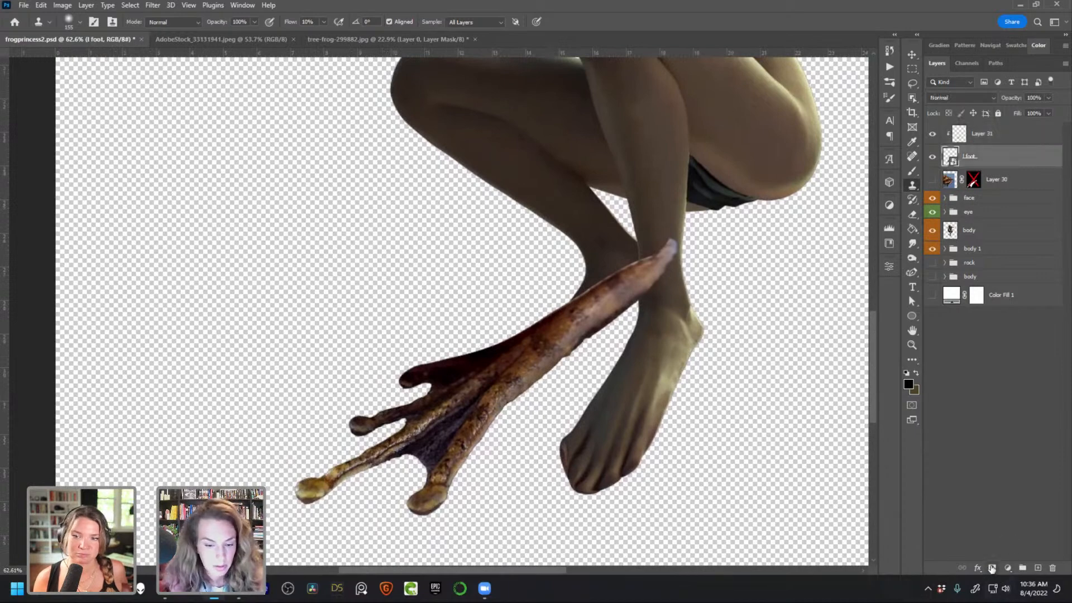
click(993, 567)
key(ctrl+z)
Group Layer 31, the l foot layer and Layer 30, and name the group "l foot"
click(1005, 139)
shift+click(1003, 181)
click(1023, 568)
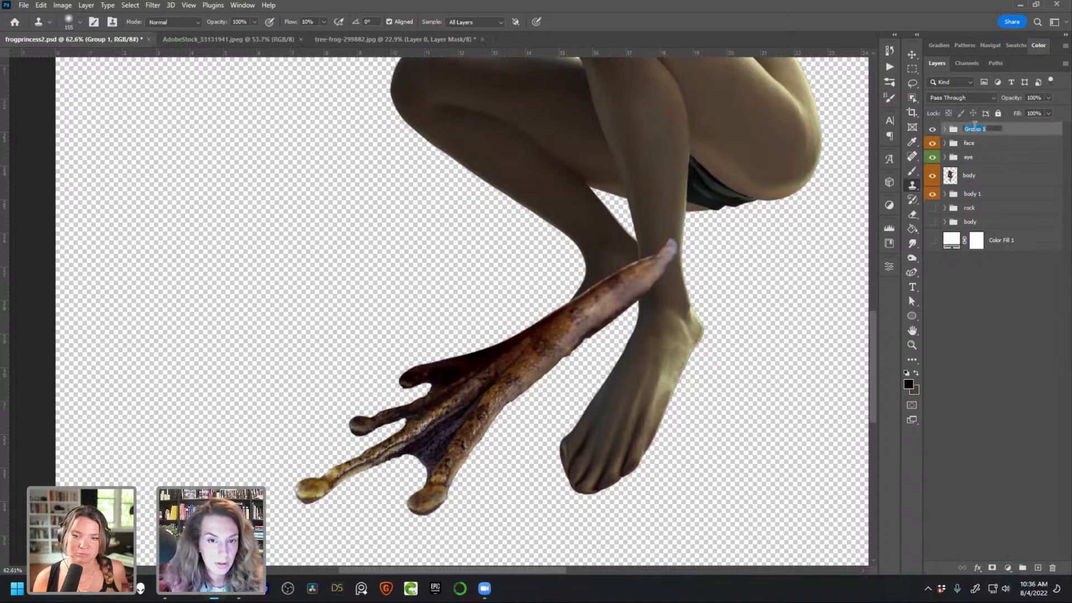
text(l foot)
key(Return)
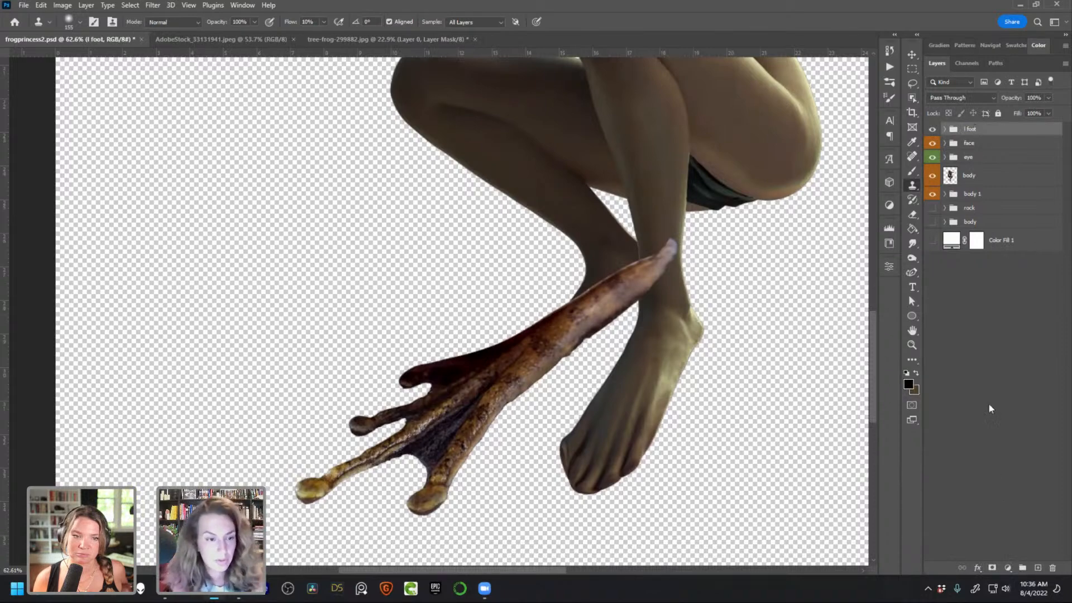
Add a layer mask to the l foot group and paint black with Hard Round Pressure Size to hide the frog leg over the woman's front shin
click(992, 568)
key(b)
right_click(697, 255)
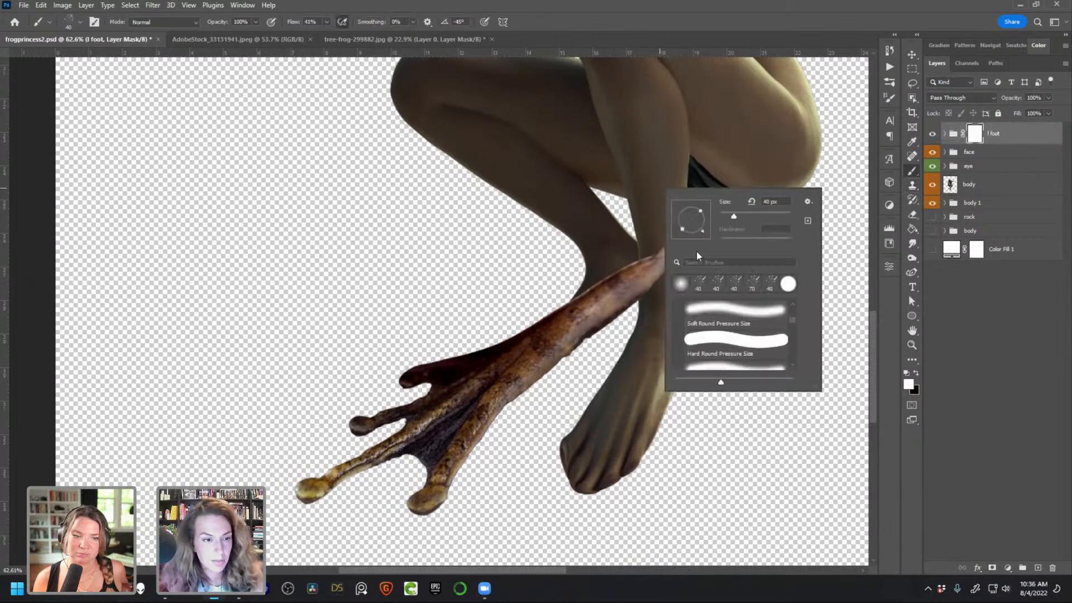
double_click(723, 335)
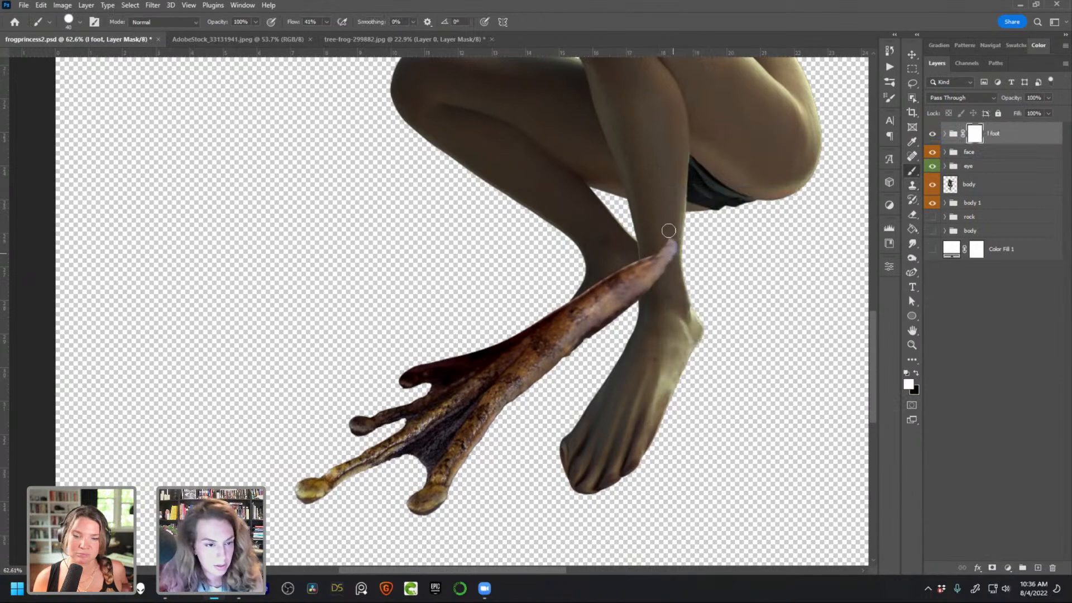
key(x)
mouse_move(666, 233)
mouse_down()
mouse_move(666, 297)
mouse_move(675, 246)
mouse_move(656, 292)
mouse_move(646, 259)
mouse_move(649, 295)
mouse_up()
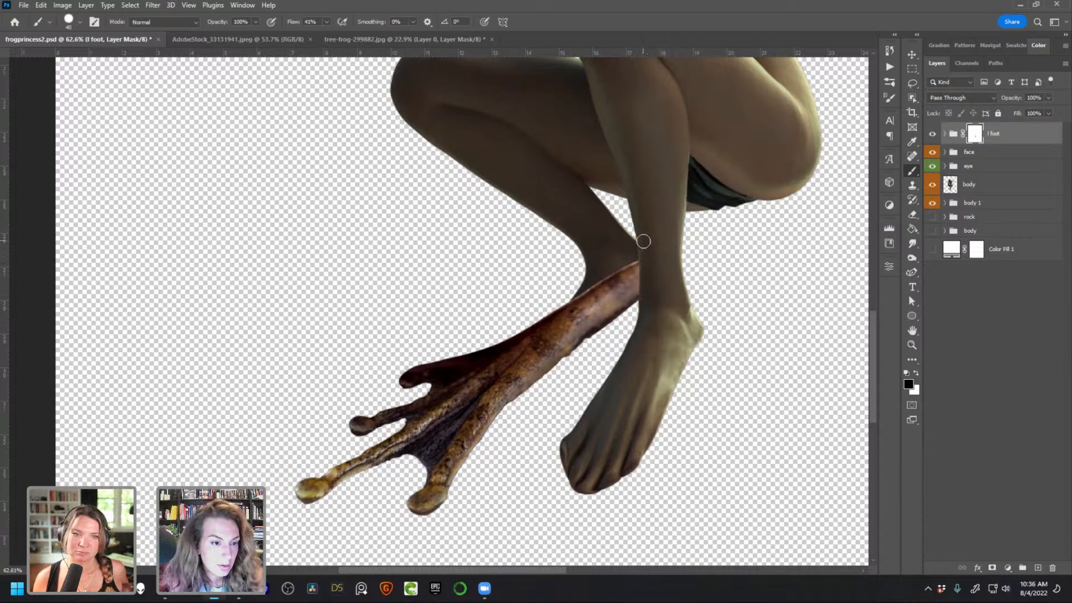
scroll(643, 241, down, 3)
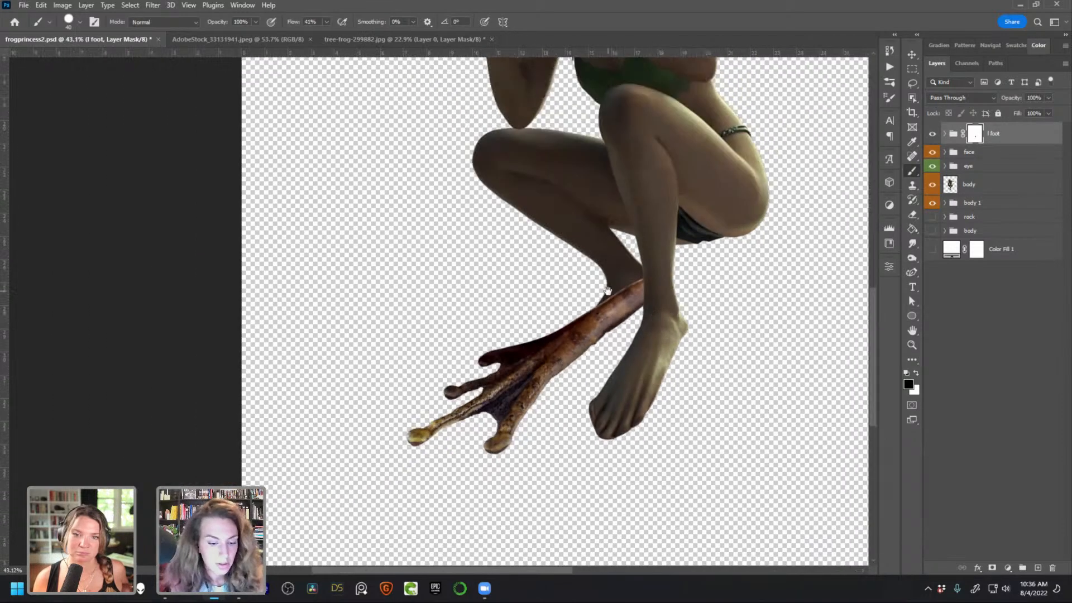
drag(559, 266, 508, 430)
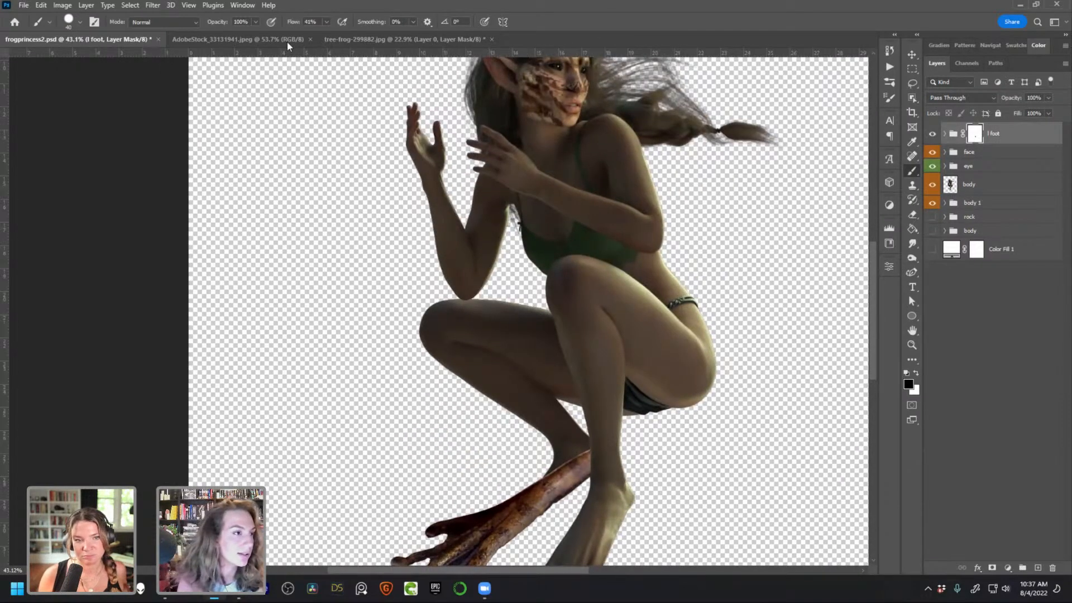
Close the AdobeStock image and disable Layer 0's mask in the tree-frog photo document
click(311, 39)
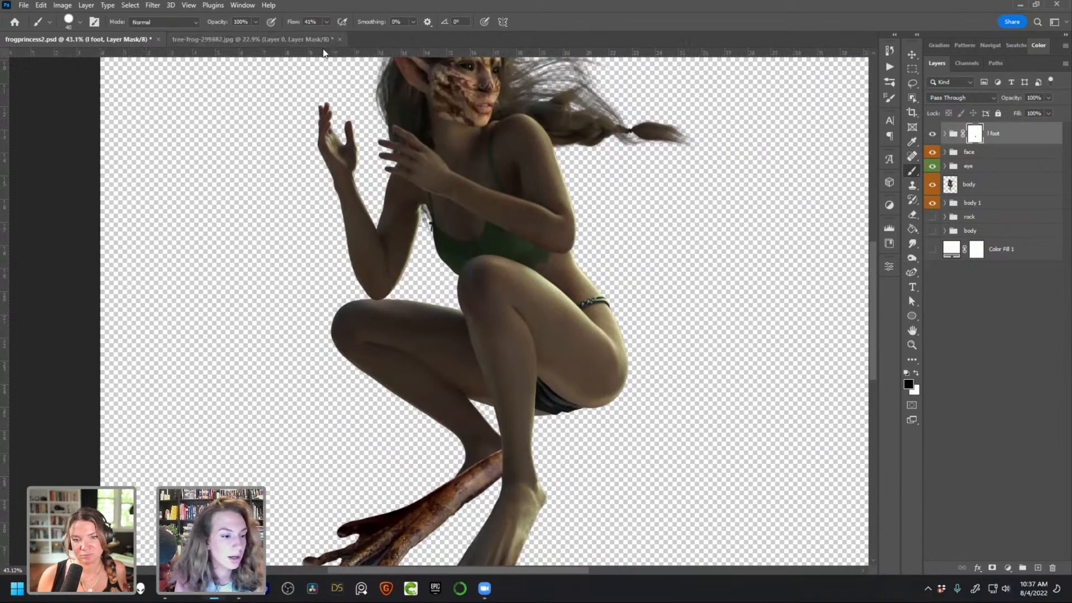
click(321, 39)
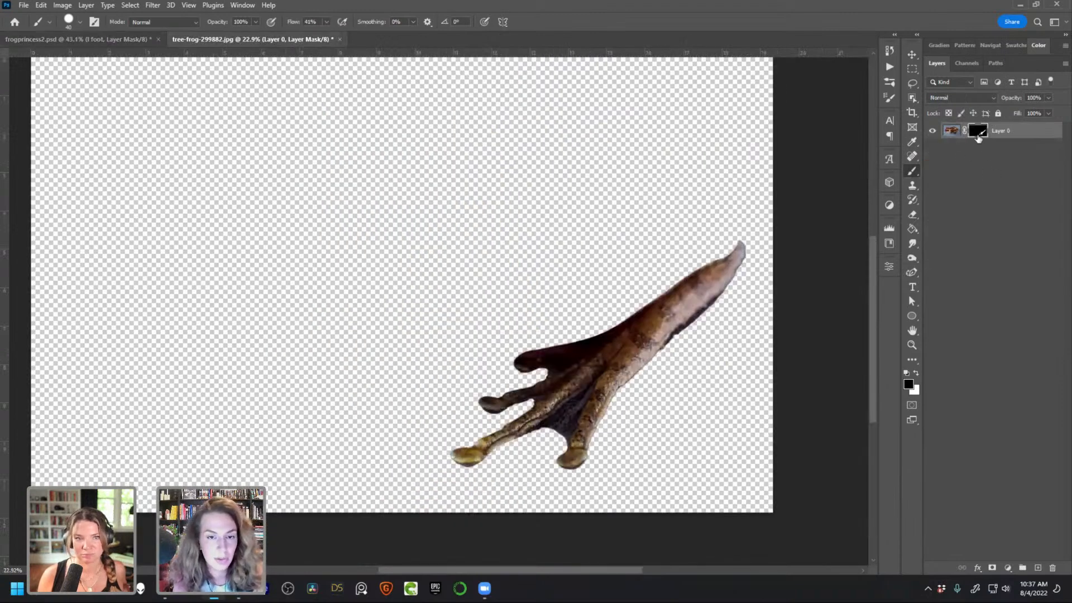
right_click(979, 138)
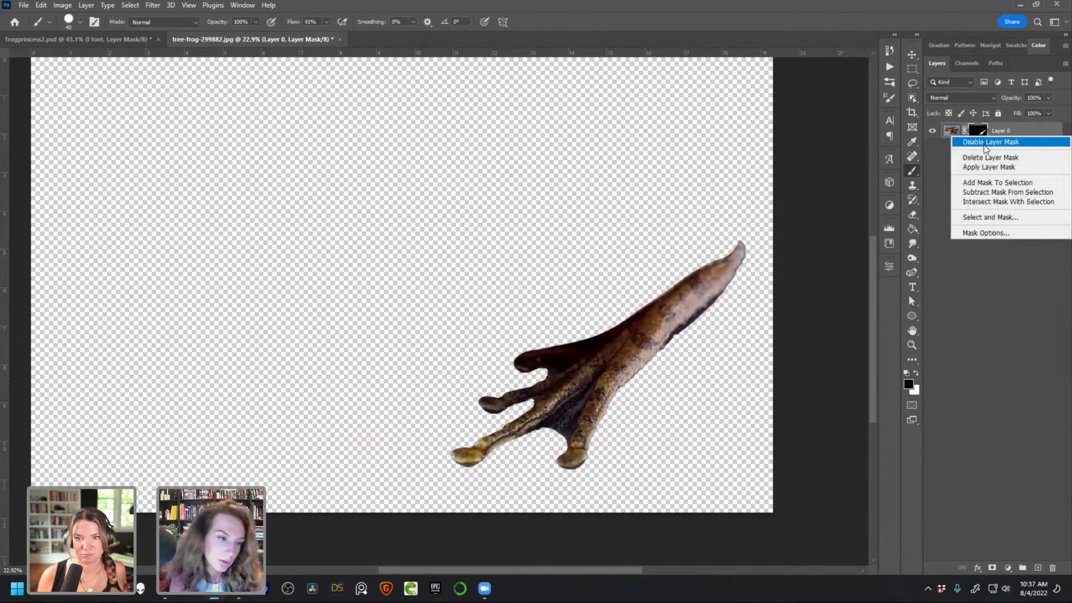
click(984, 143)
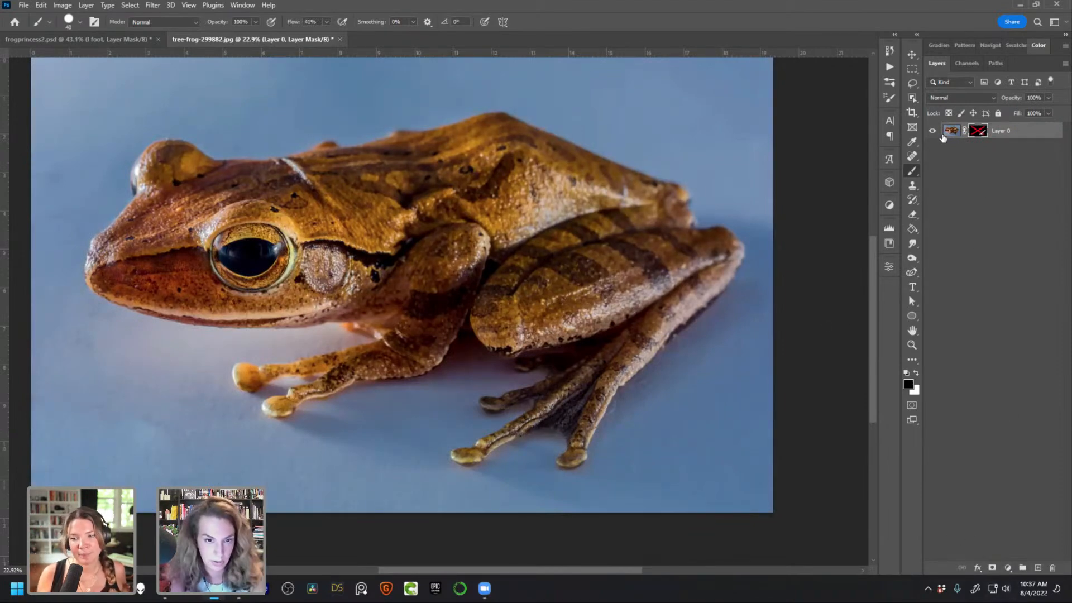
Return to frogprincess2.psd and place a duplicate of Layer 30 above the l foot group
click(52, 39)
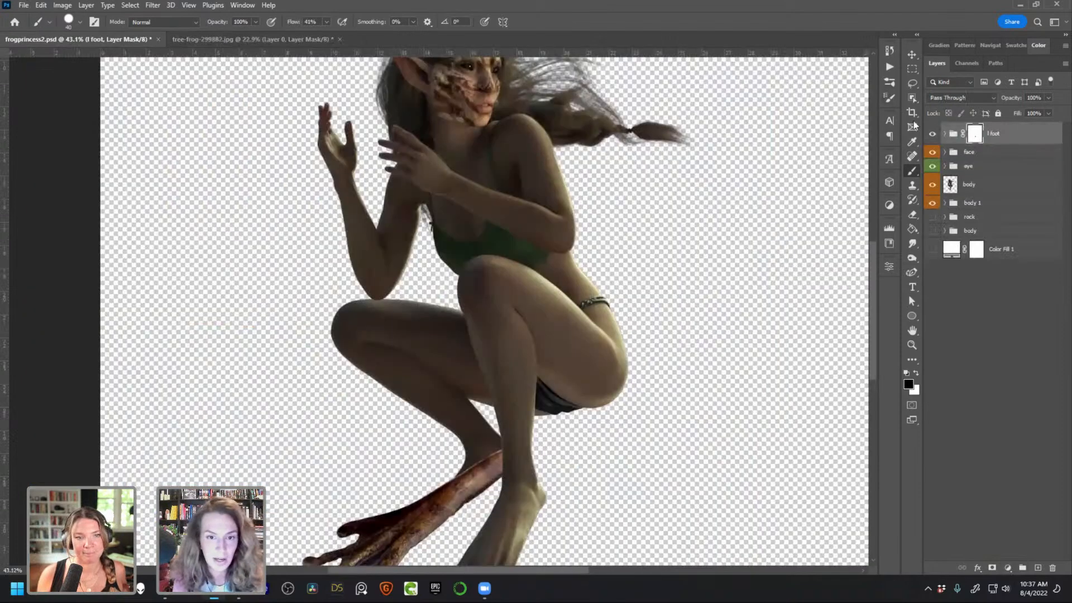
click(945, 134)
click(1012, 211)
drag(1012, 213, 1002, 125)
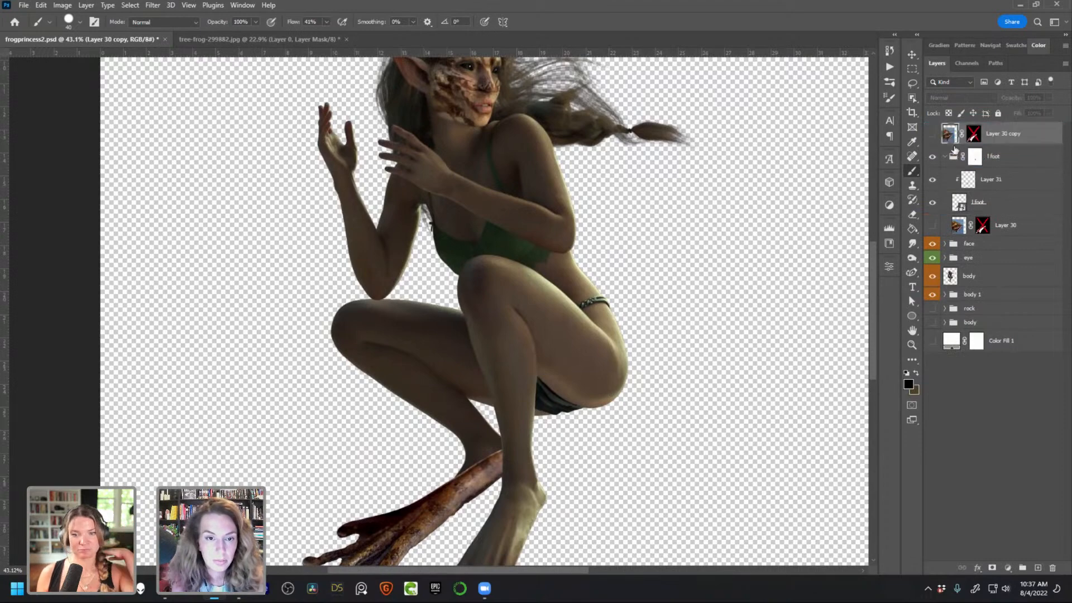
click(945, 157)
Delete the mask from Layer 30 copy, show the layer, and reposition the full frog photo on the canvas
right_click(973, 134)
click(997, 143)
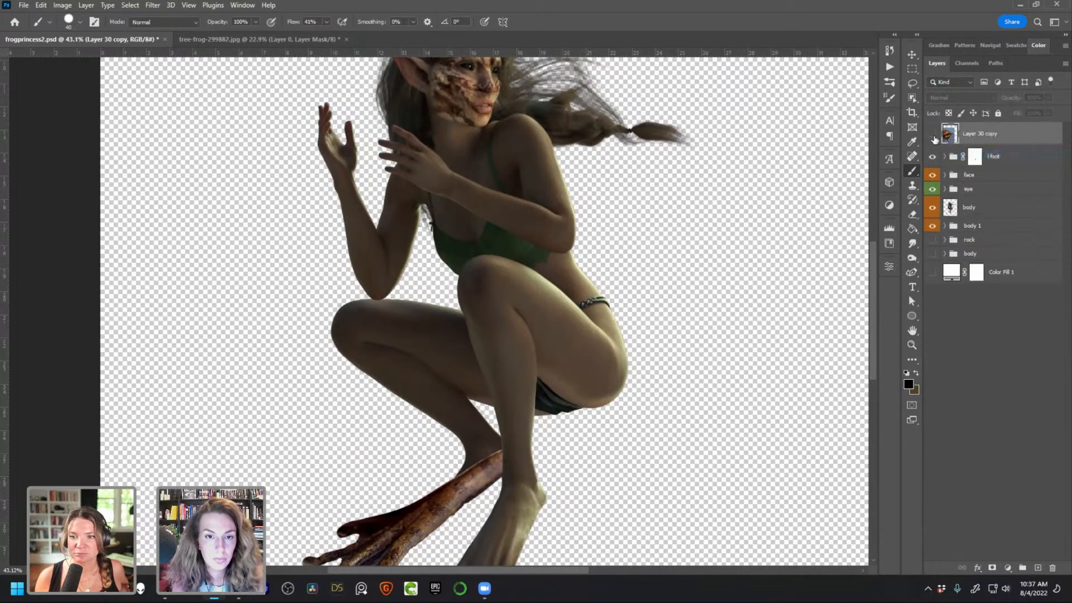
click(932, 134)
drag(334, 380, 509, 359)
key(v)
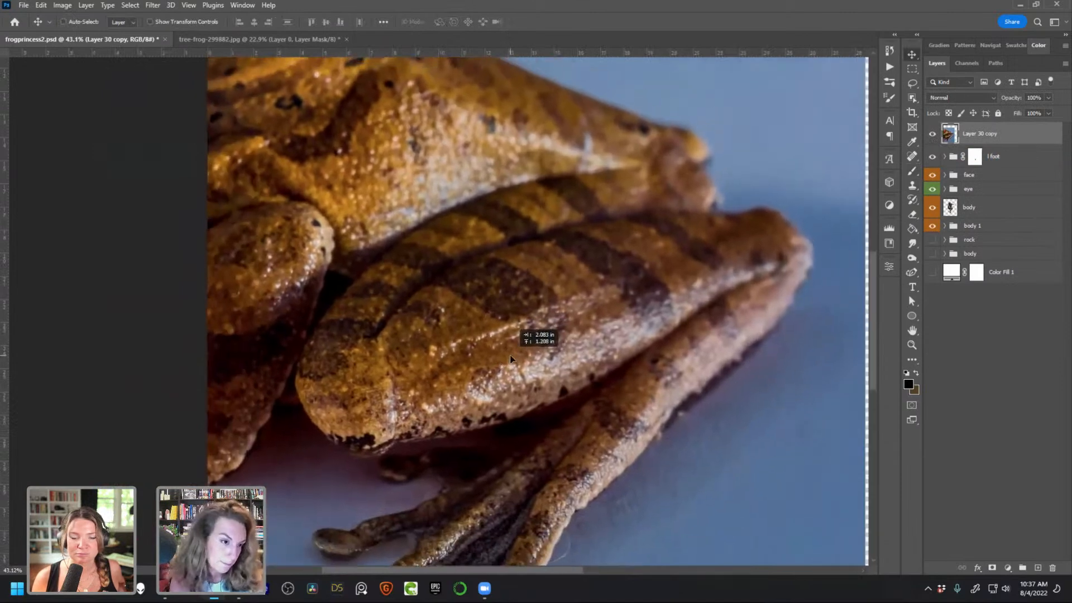
Select the frog's folded thigh and knee with the Object Selection tool and mask Layer 30 copy to that selection
click(916, 98)
drag(305, 492, 784, 145)
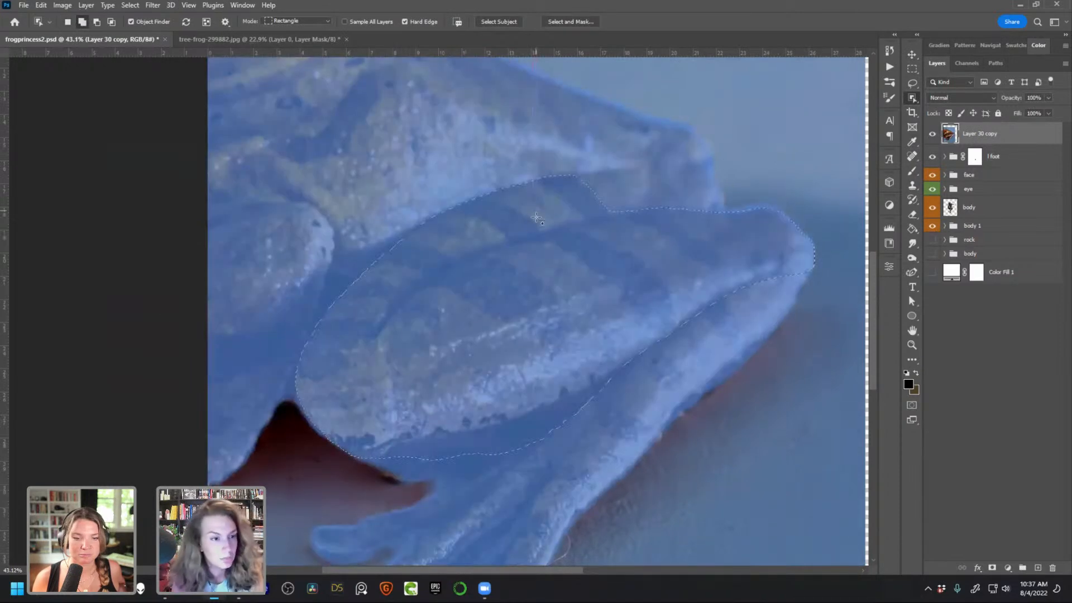
drag(519, 244, 741, 154)
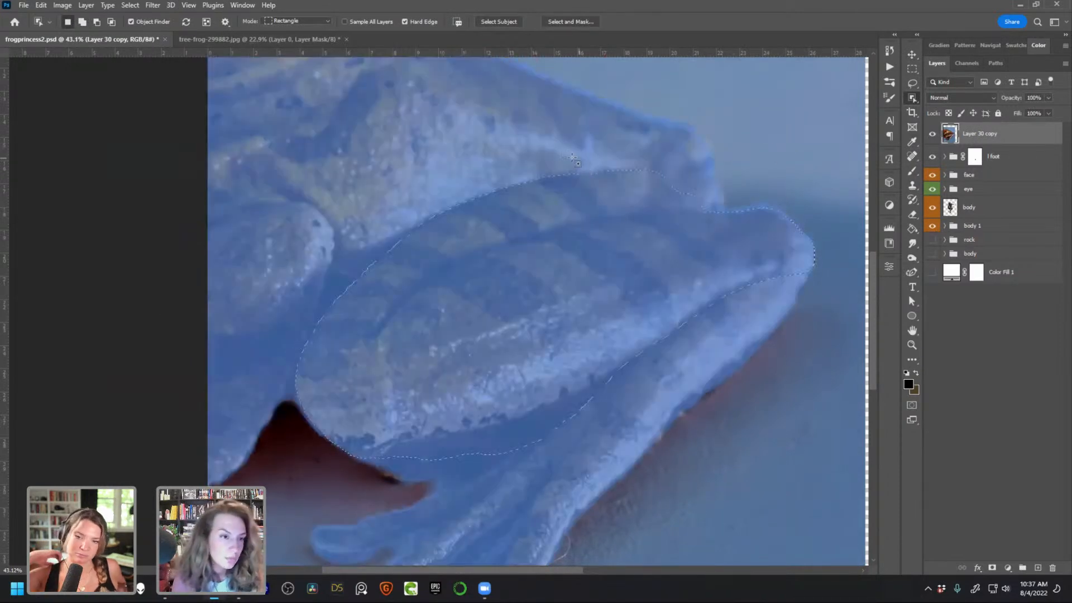
drag(571, 157, 734, 229)
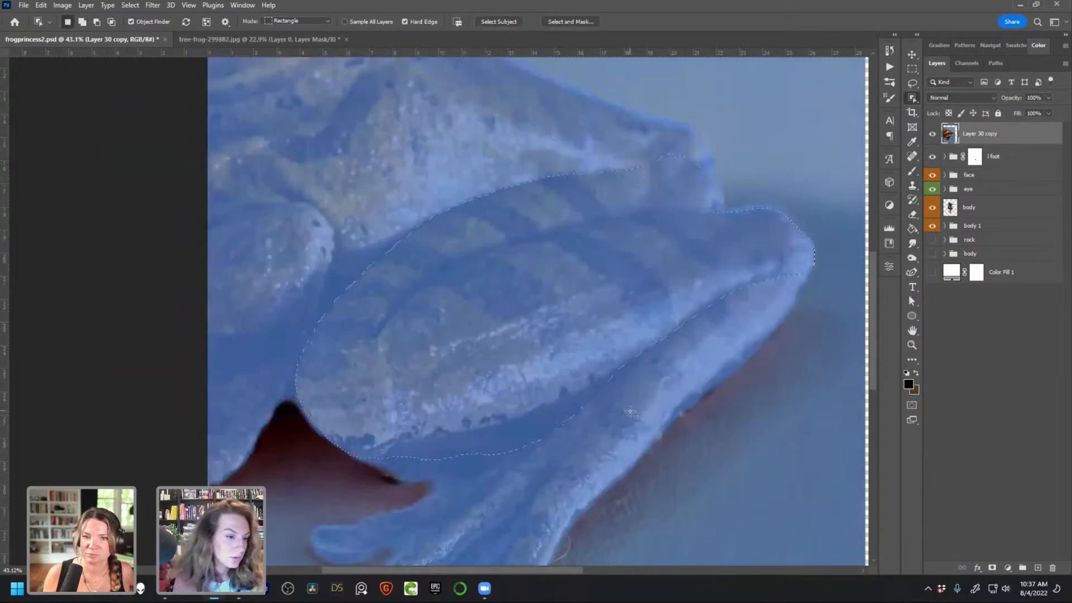
scroll(659, 456, down, 5)
drag(527, 379, 509, 349)
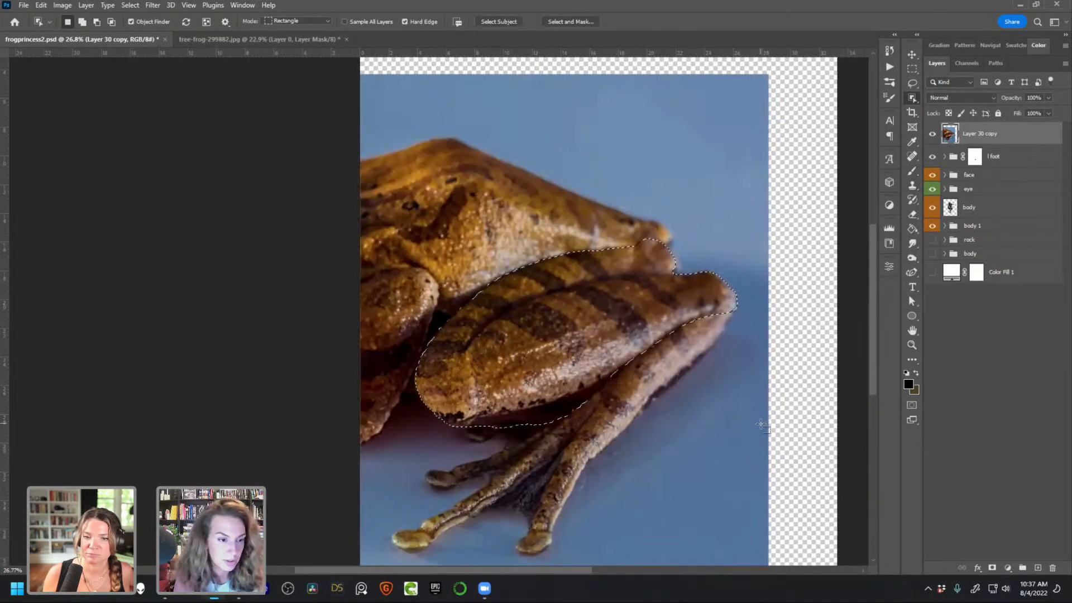
click(992, 567)
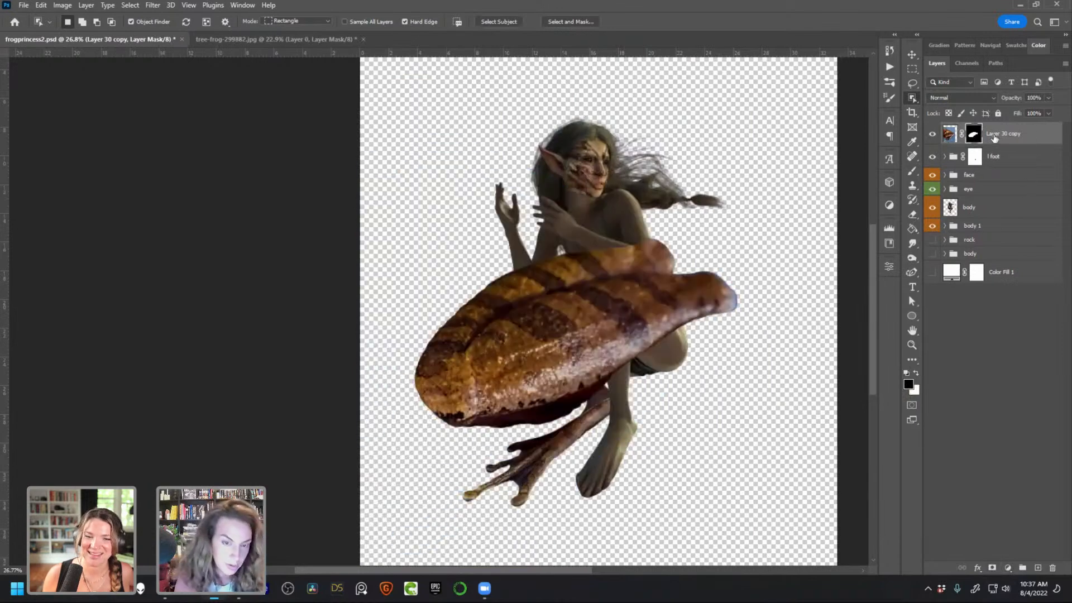
Duplicate the masked thigh layer, hide Layer 30 copy, and convert Layer 30 copy 2 to a Smart Object
key(ctrl+j)
click(933, 156)
right_click(971, 137)
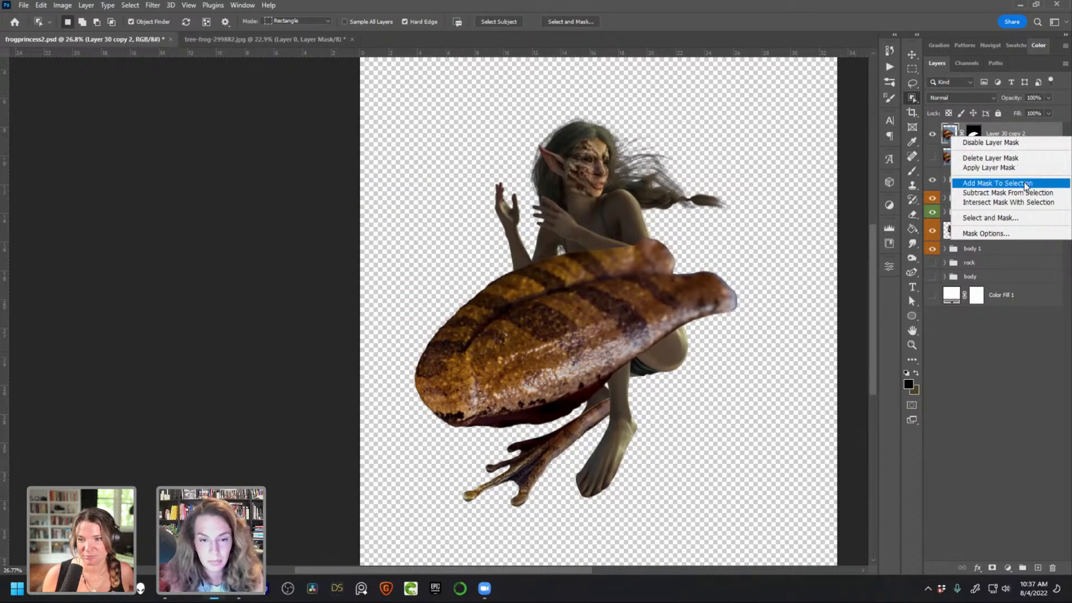
right_click(1027, 126)
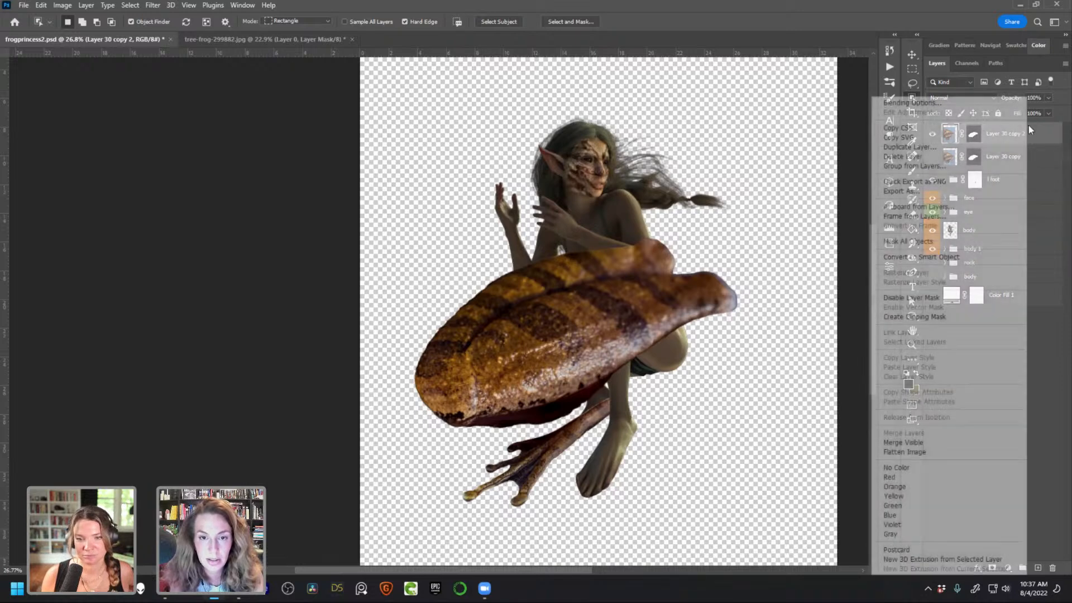
click(964, 260)
Shrink the frog thigh, rotate it about 64°, fit it over the woman's back leg above the frog foot, and apply the transform
key(ctrl+t)
drag(629, 195, 726, 383)
drag(573, 302, 551, 350)
drag(633, 209, 552, 316)
scroll(631, 365, down, 1)
scroll(629, 365, up, 2)
drag(542, 488, 590, 387)
scroll(577, 397, up, 2)
scroll(577, 397, up, 3)
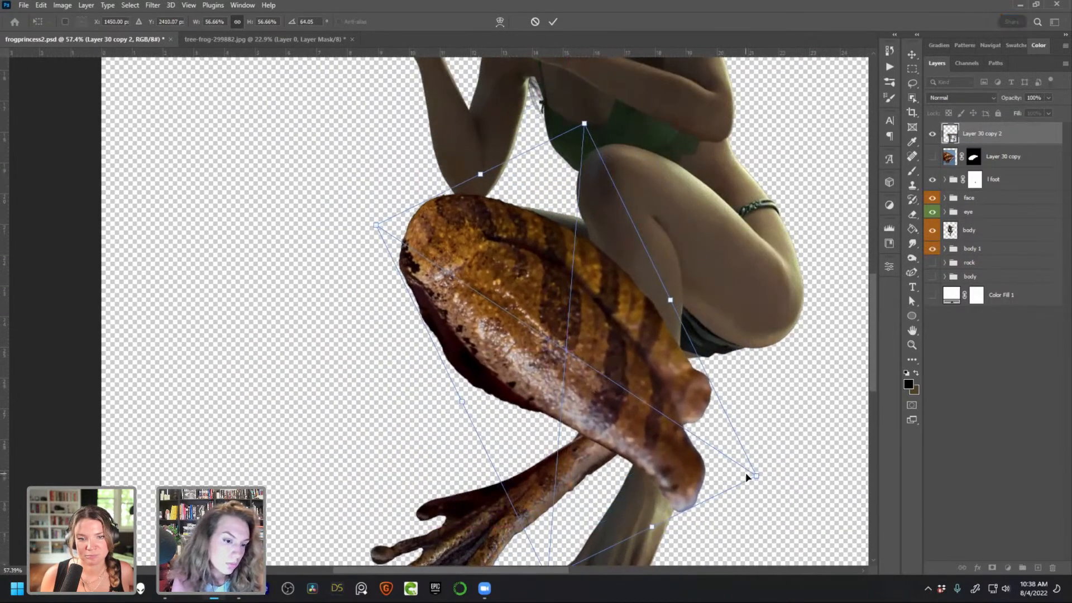
drag(747, 474, 734, 424)
mouse_move(585, 376)
mouse_down()
mouse_move(660, 267)
mouse_move(586, 369)
mouse_up()
key(Return)
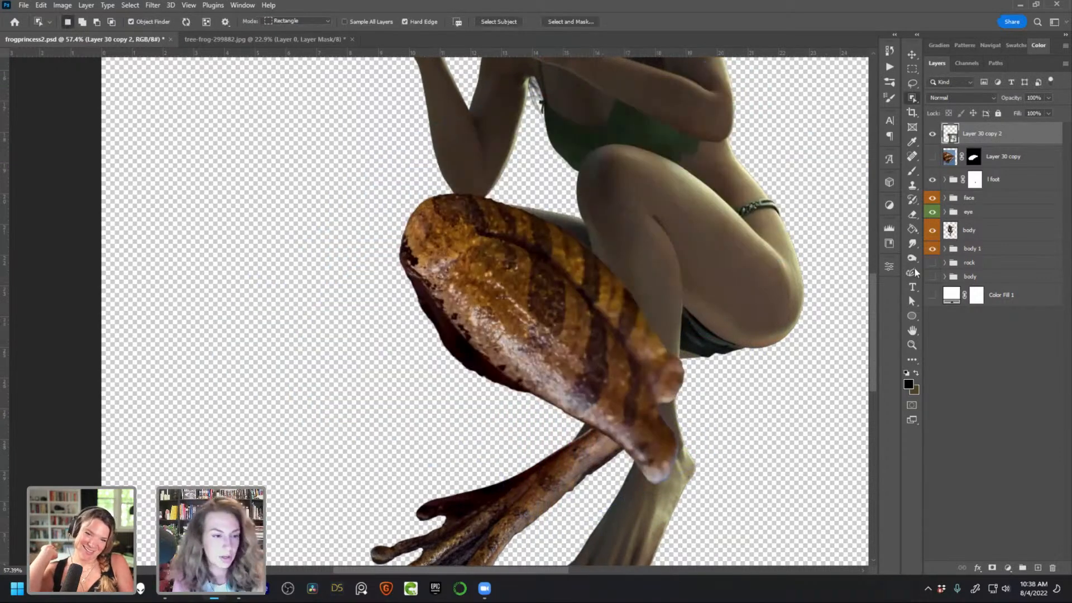
Compare the woman's back leg with and without the frog thigh
click(932, 134)
click(932, 134)
click(932, 135)
drag(562, 368, 555, 322)
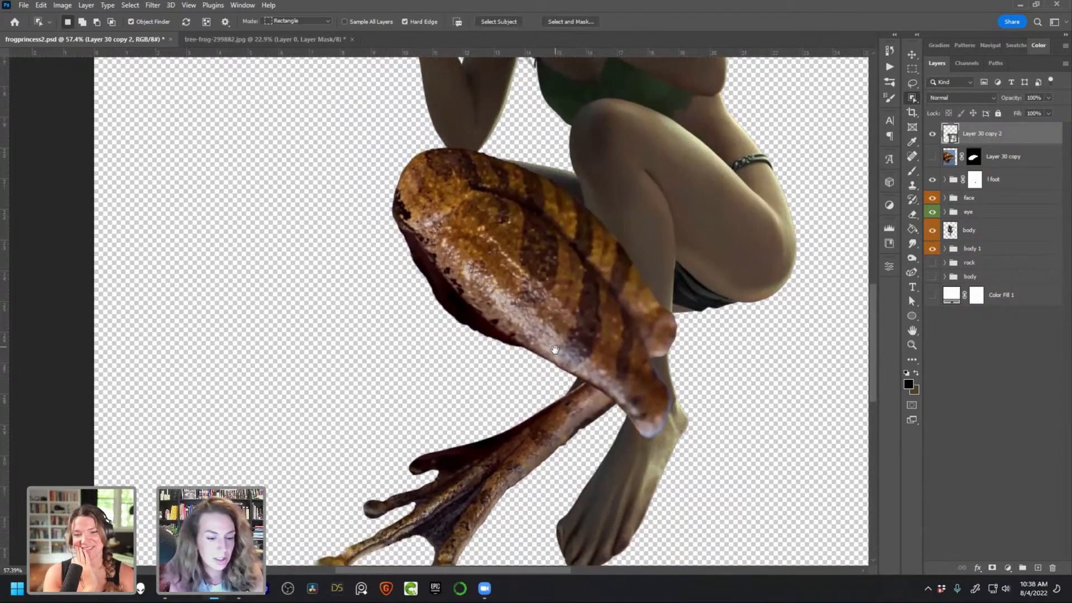
Hide Layer 30 copy 2 and select the woman's bent back leg on the body layer with the Object Selection tool
click(932, 137)
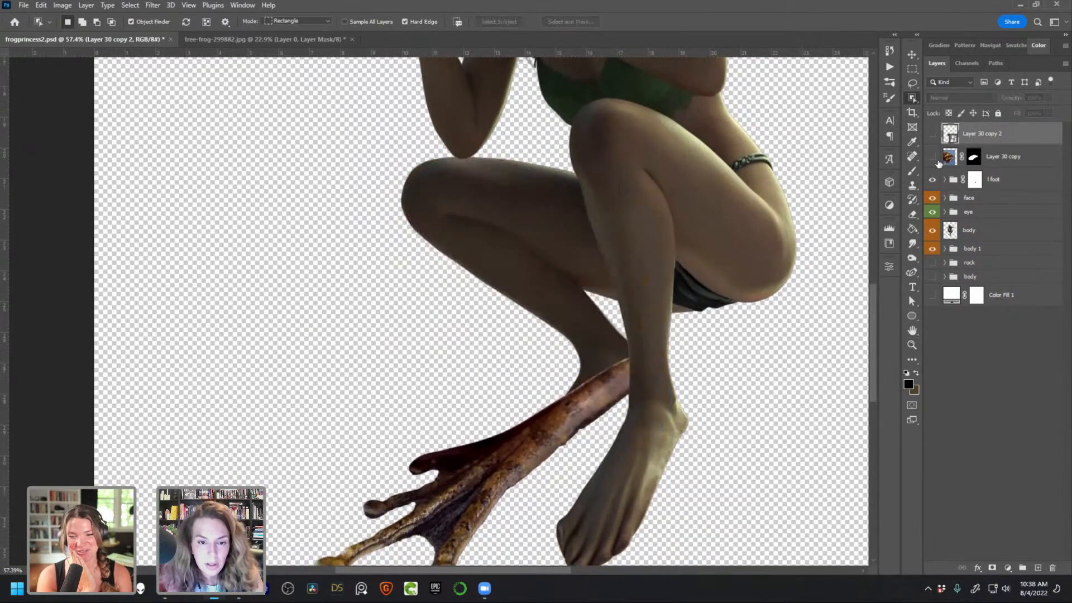
click(949, 231)
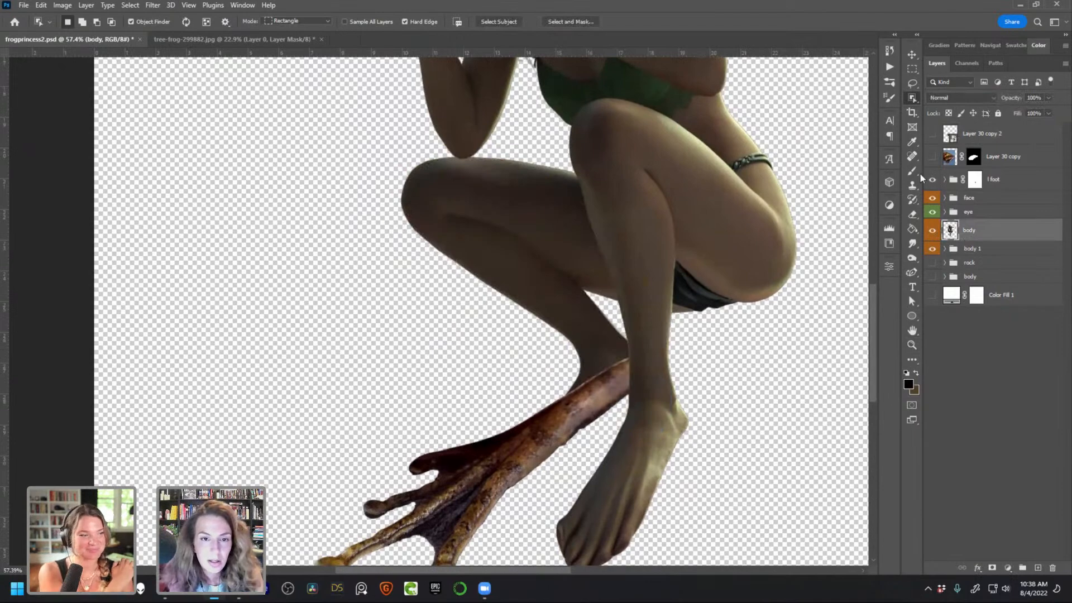
drag(377, 157, 630, 412)
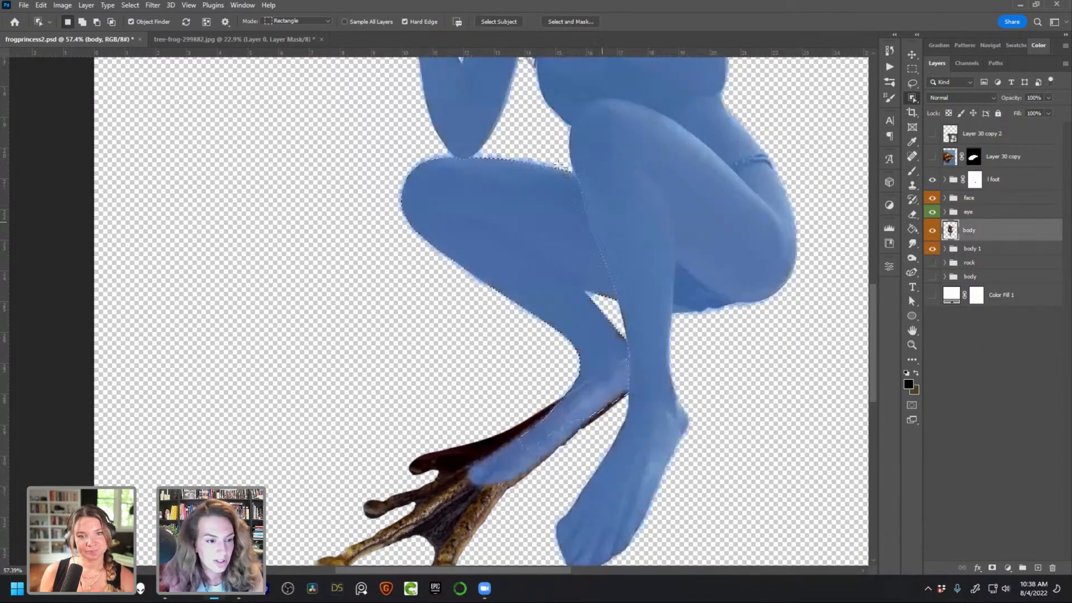
Group Layer 30 copy 2 with Layer 30 copy and mask the group to the back leg selection
click(1000, 133)
shift+click(1007, 159)
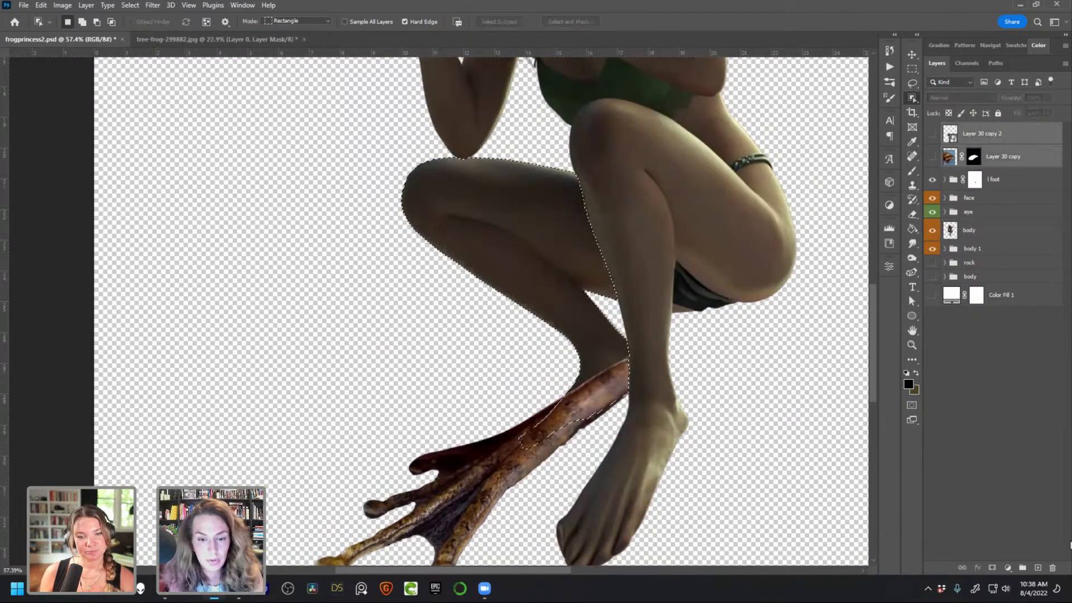
click(1023, 568)
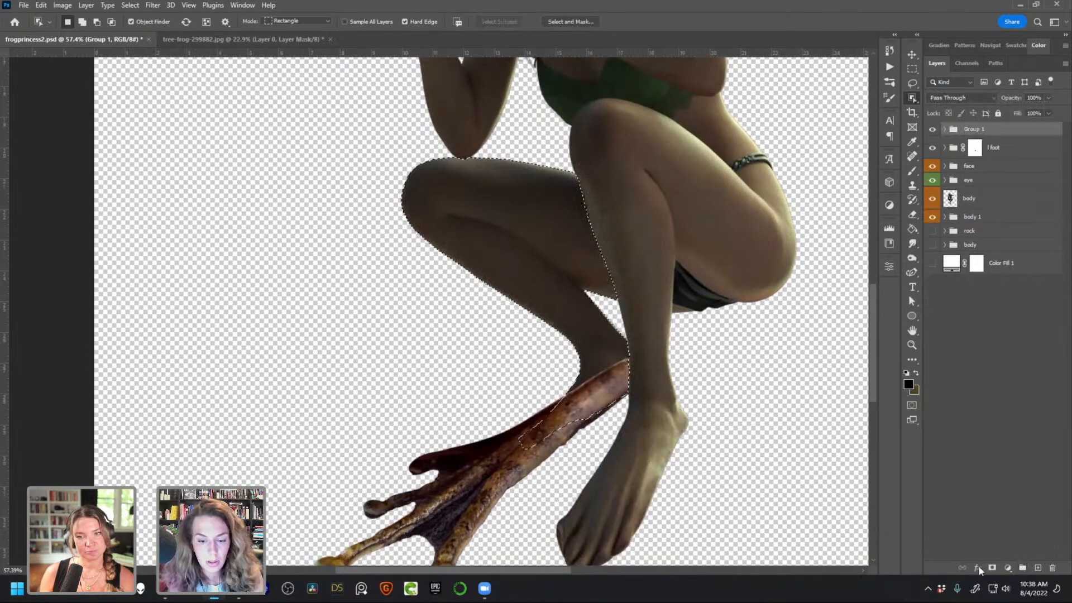
click(977, 567)
click(993, 568)
click(992, 567)
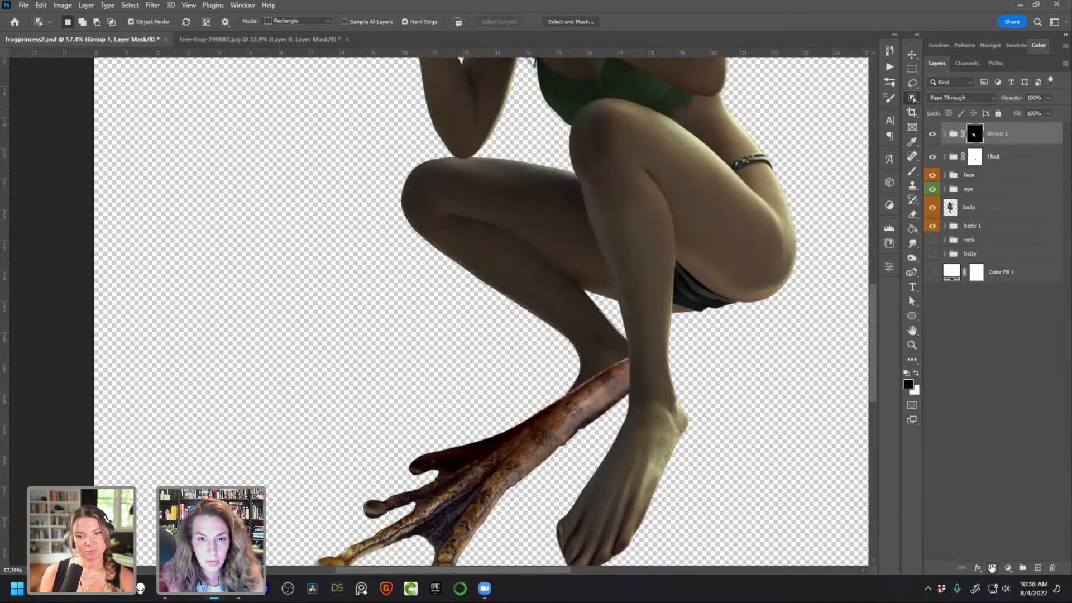
Show Layer 30 copy 2 inside the masked group and rename the group as l leg 1
click(944, 134)
click(932, 158)
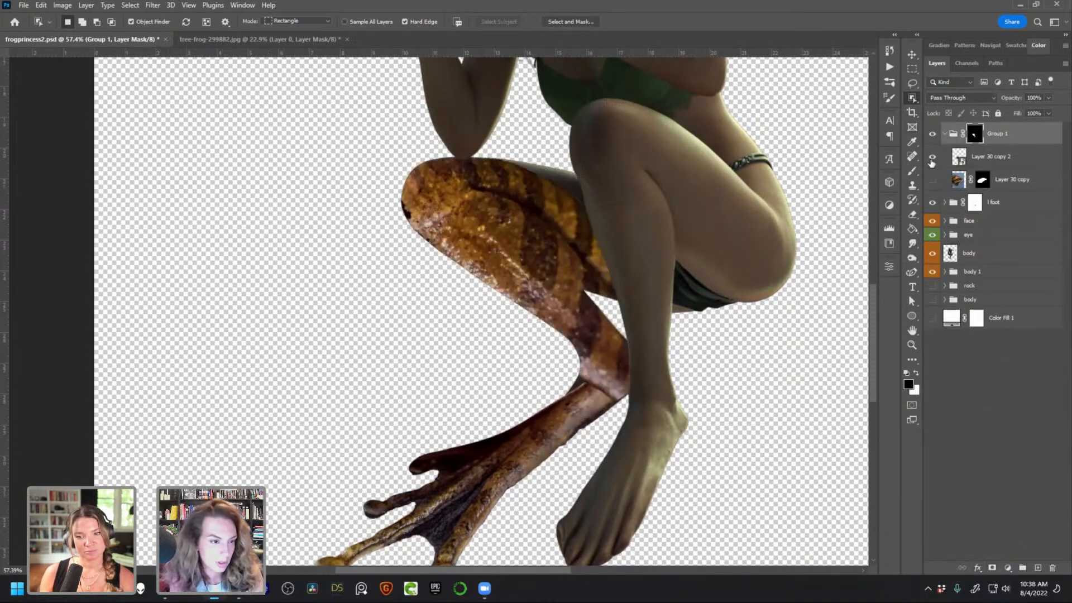
double_click(999, 134)
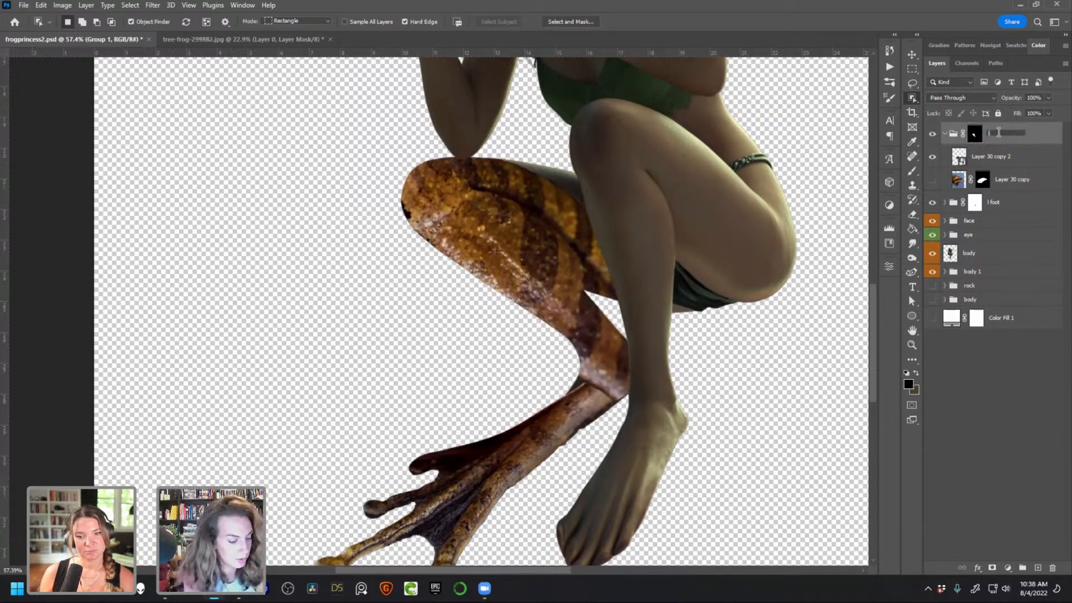
key(Return)
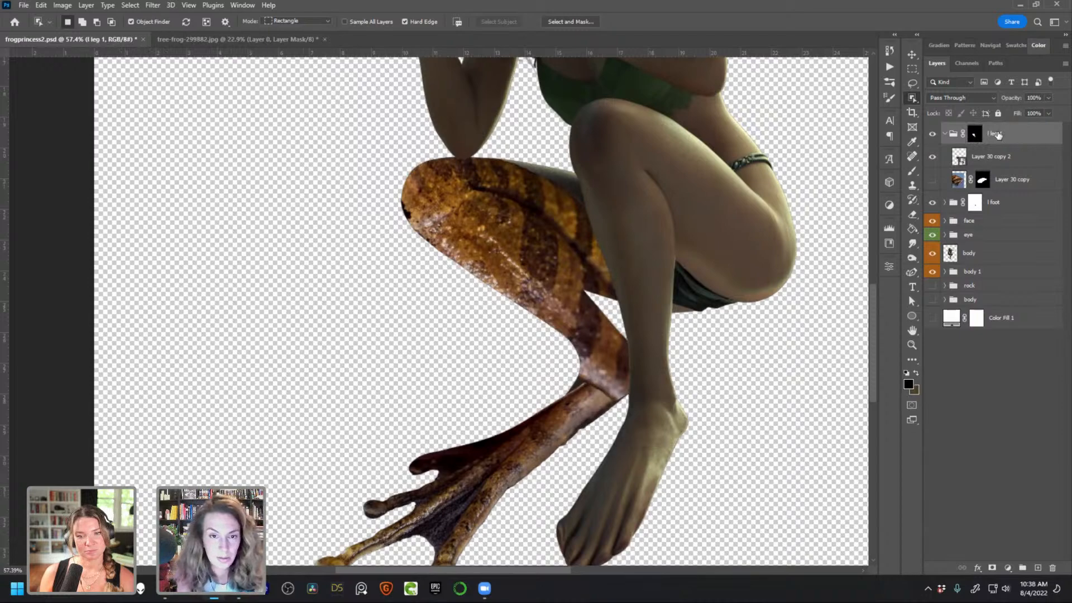
Reposition Layer 30 copy 2 inside the leg mask so the frog skin's fold follows the bend behind the knee
click(988, 151)
click(912, 55)
mouse_move(493, 263)
mouse_down()
mouse_move(468, 262)
mouse_move(478, 271)
mouse_up()
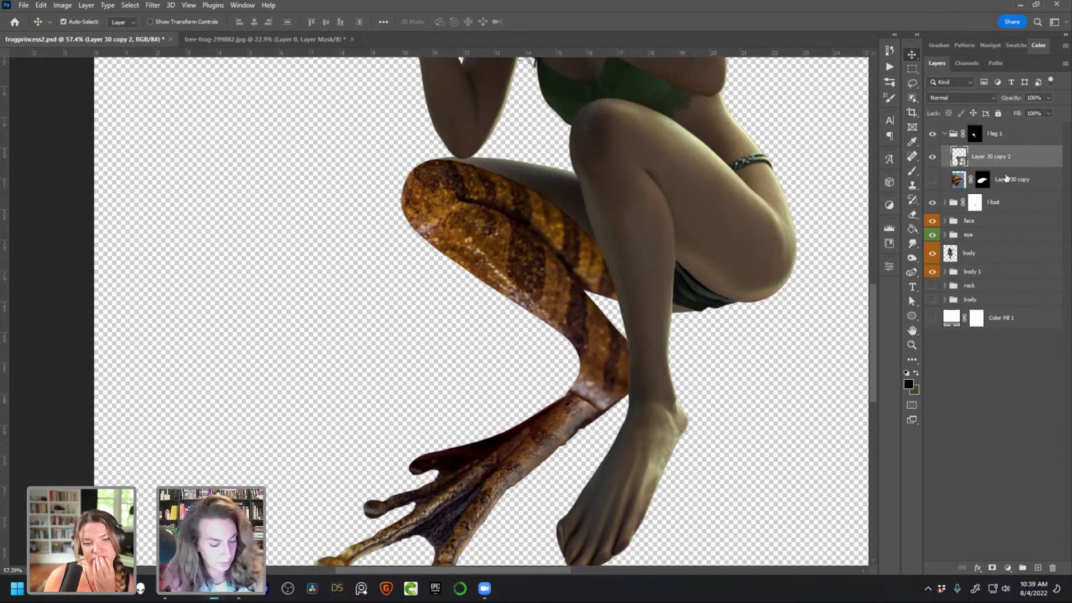
Duplicate the frog thigh layer, scale the copy to 38.70%, flip it horizontally, and rotate it to about -11.20° over the upper thigh
drag(589, 262, 595, 221)
key(ctrl+t)
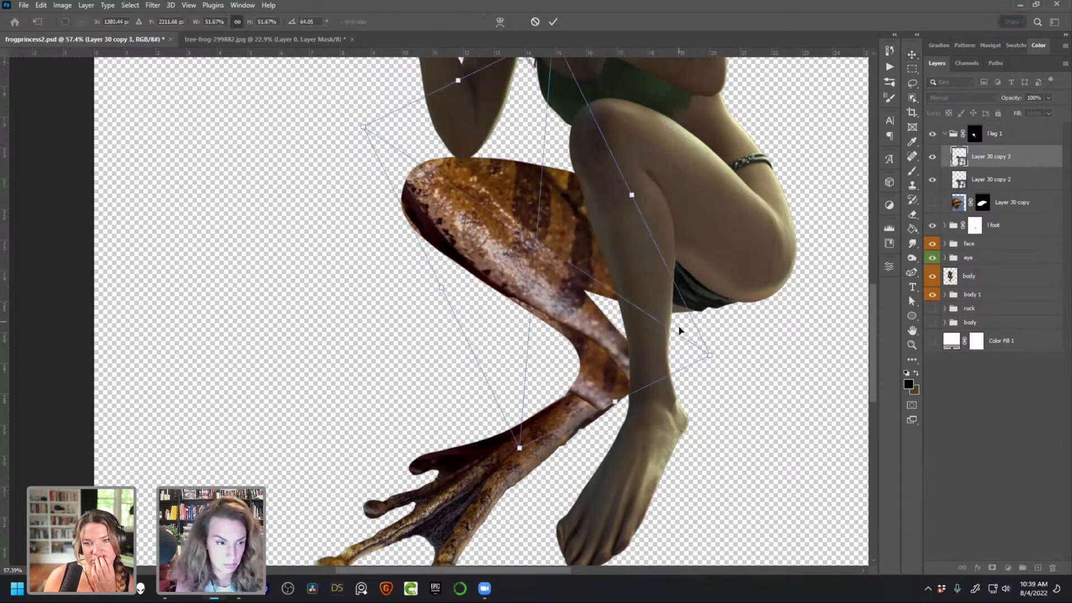
drag(712, 353, 565, 307)
right_click(508, 214)
click(610, 422)
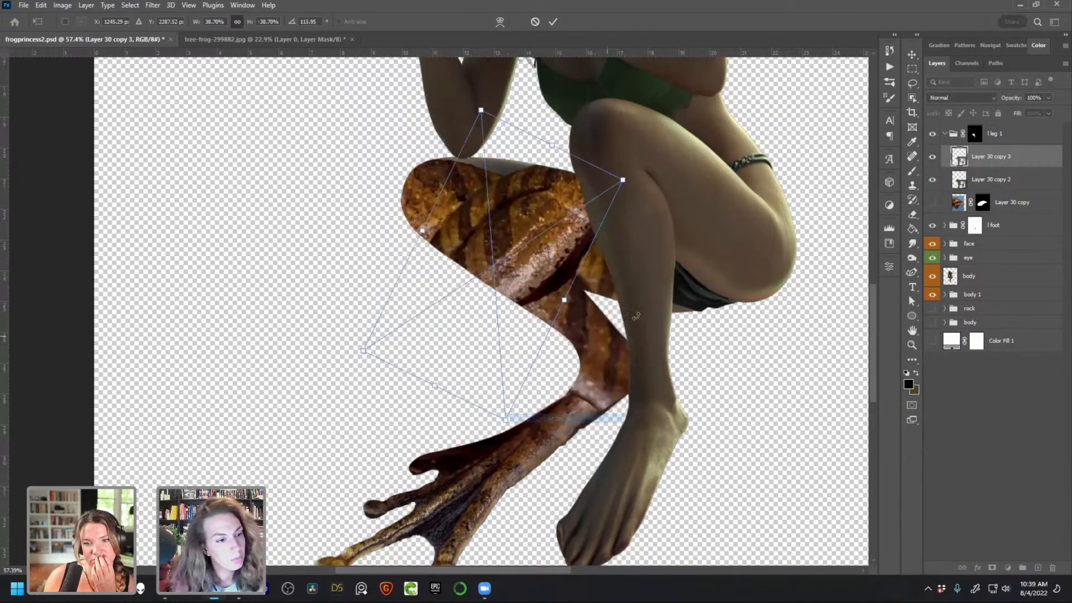
drag(347, 335, 346, 192)
drag(522, 286, 565, 232)
Warp the frog skin copy so its stripes follow the woman's thigh and cover it to the hip, and apply the transform
right_click(660, 259)
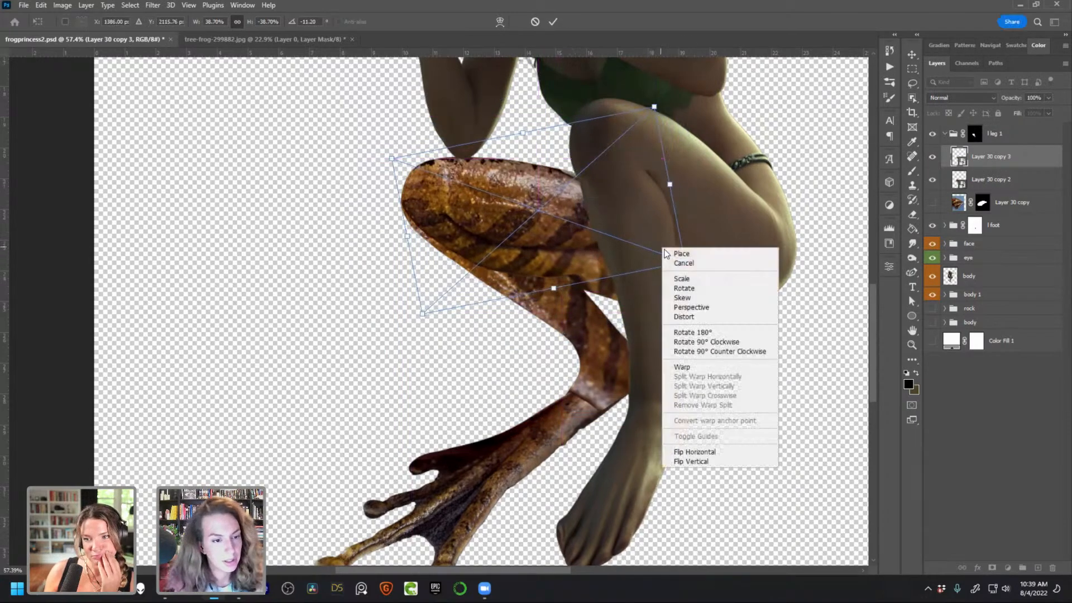
click(720, 367)
drag(657, 284, 682, 323)
drag(625, 159, 656, 166)
drag(396, 168, 395, 162)
drag(669, 313, 664, 319)
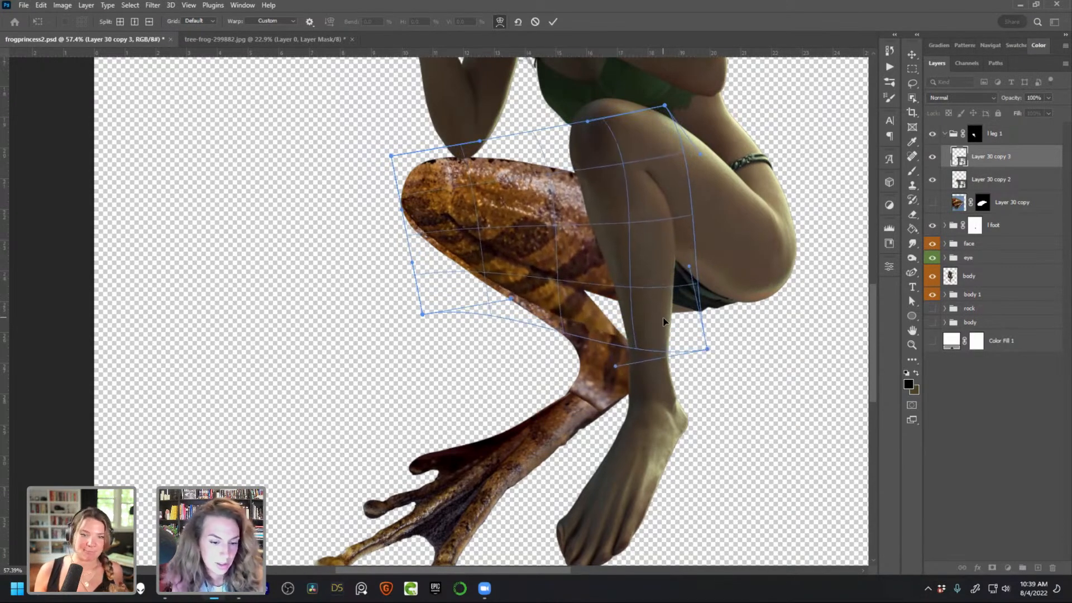
drag(649, 135, 651, 133)
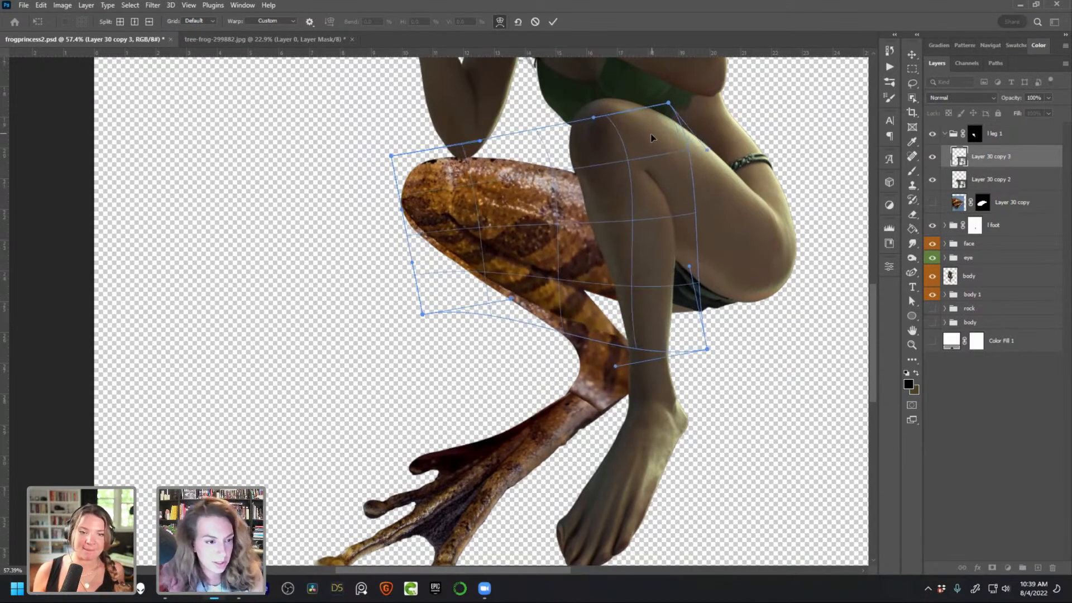
drag(473, 225, 474, 226)
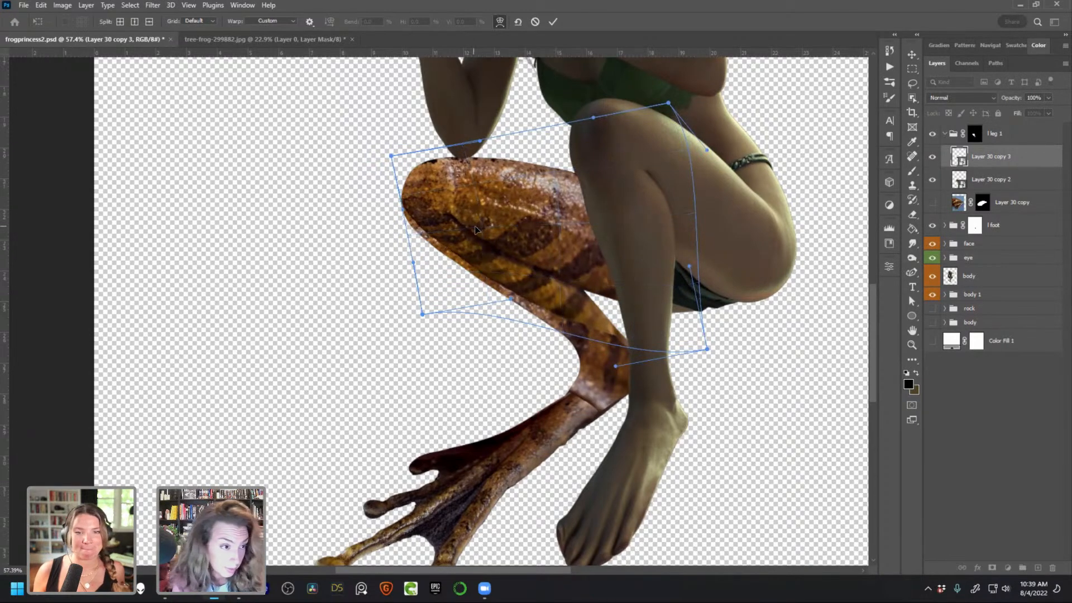
key(Return)
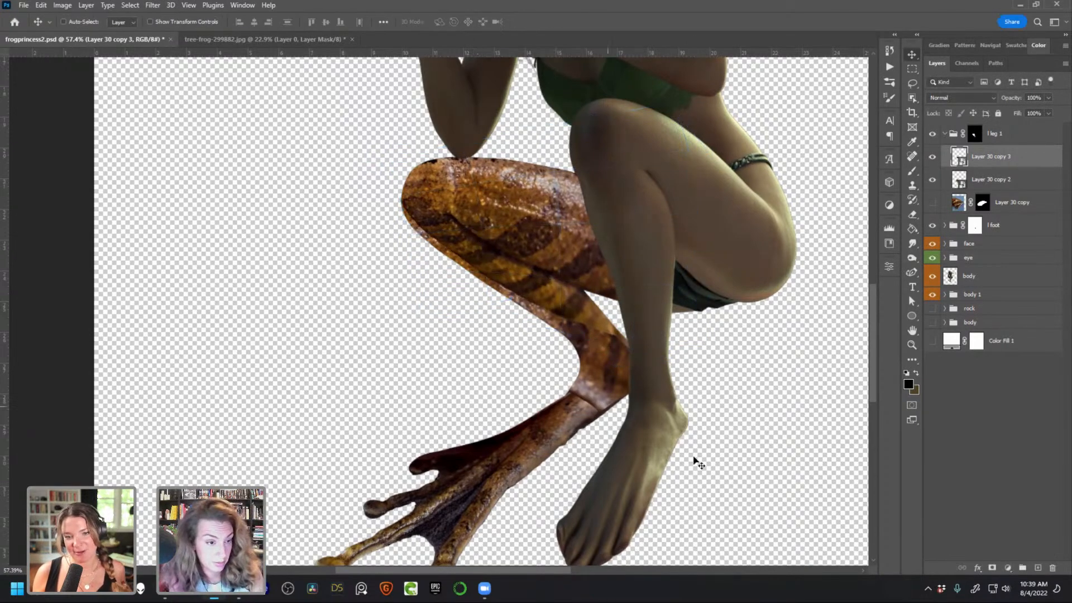
Compare the leg with and without the warped frog skin copy, and rename that layer as thigh
click(932, 162)
click(933, 163)
double_click(987, 157)
text(thigh)
key(Return)
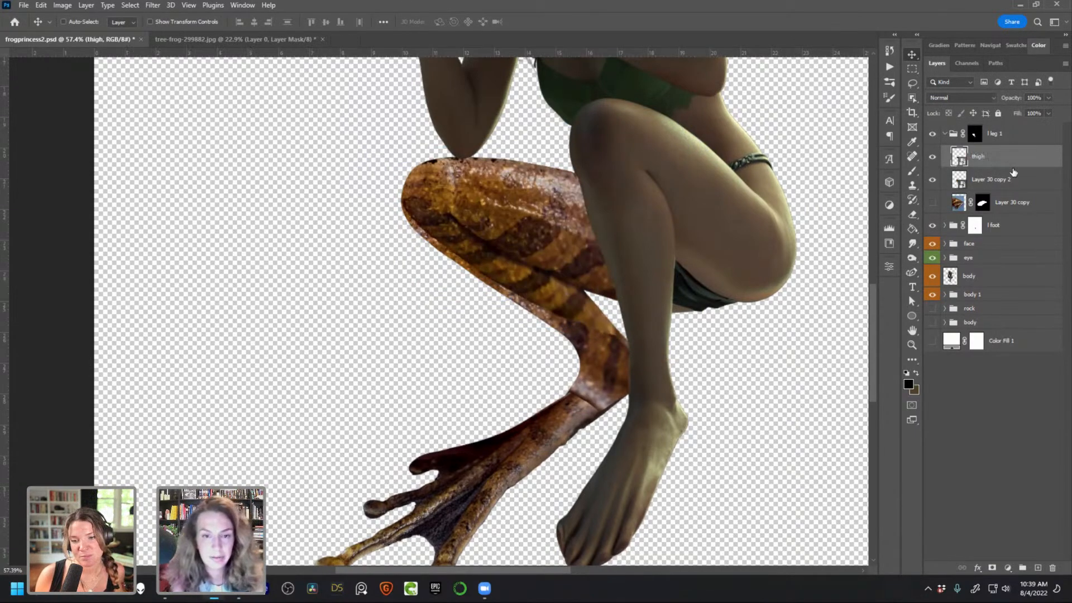
Rename Layer 30 copy 2 as calf and place it above the thigh layer
double_click(990, 179)
text(calf)
key(Return)
drag(990, 179, 995, 154)
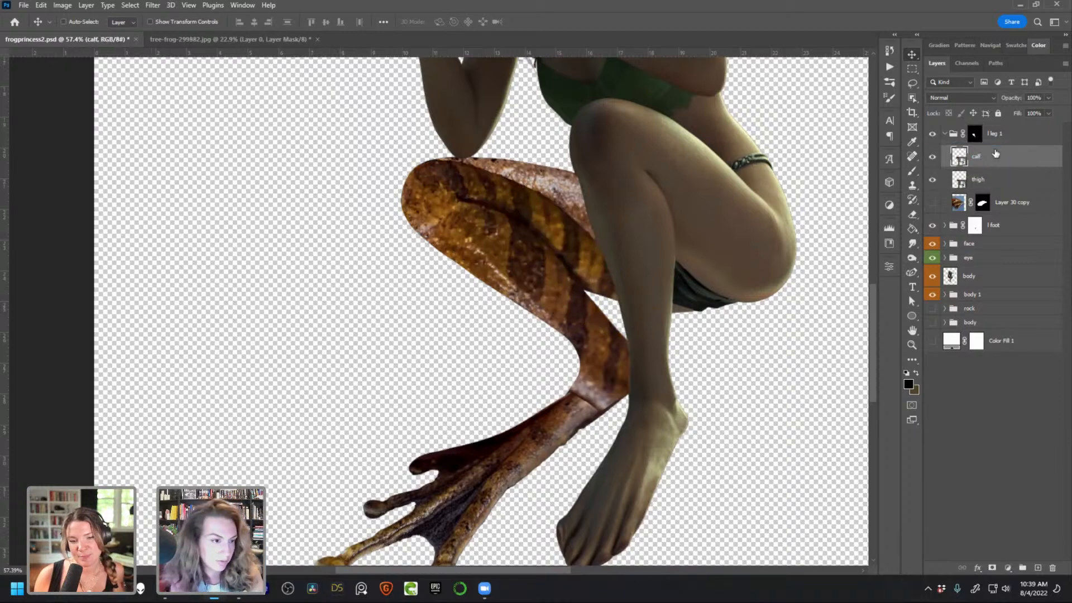
Add a mask to the calf layer and paint out its upper part with a soft black brush to reveal the thigh skin
click(991, 568)
key(b)
drag(525, 190, 589, 236)
right_click(589, 237)
double_click(678, 374)
key(bracketright)
drag(462, 168, 545, 212)
drag(489, 176, 637, 282)
key(bracketleft)
key(bracketleft)
key(bracketleft)
key(bracketleft)
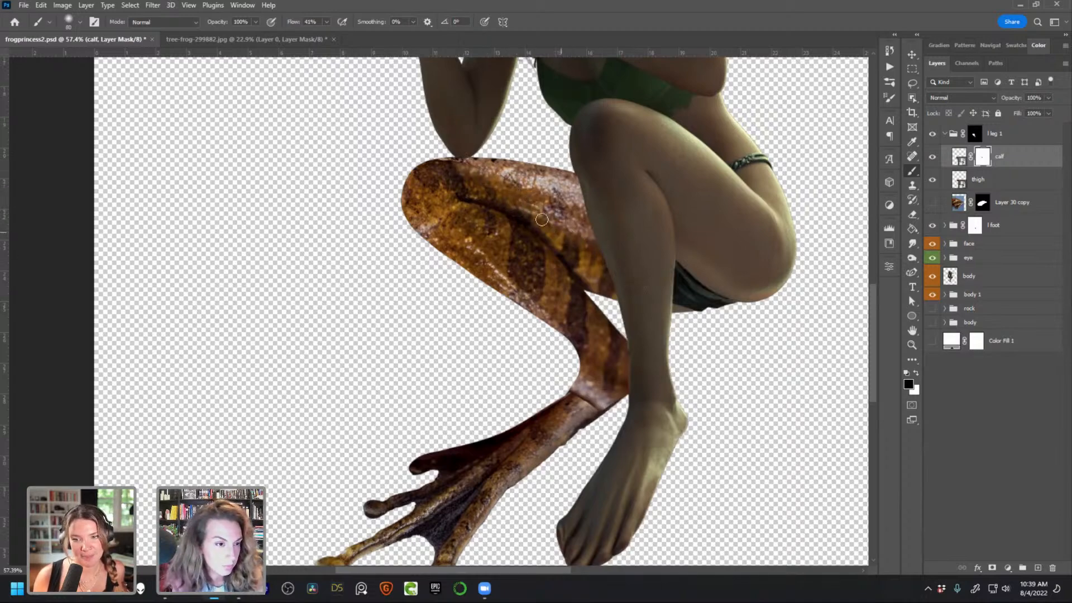
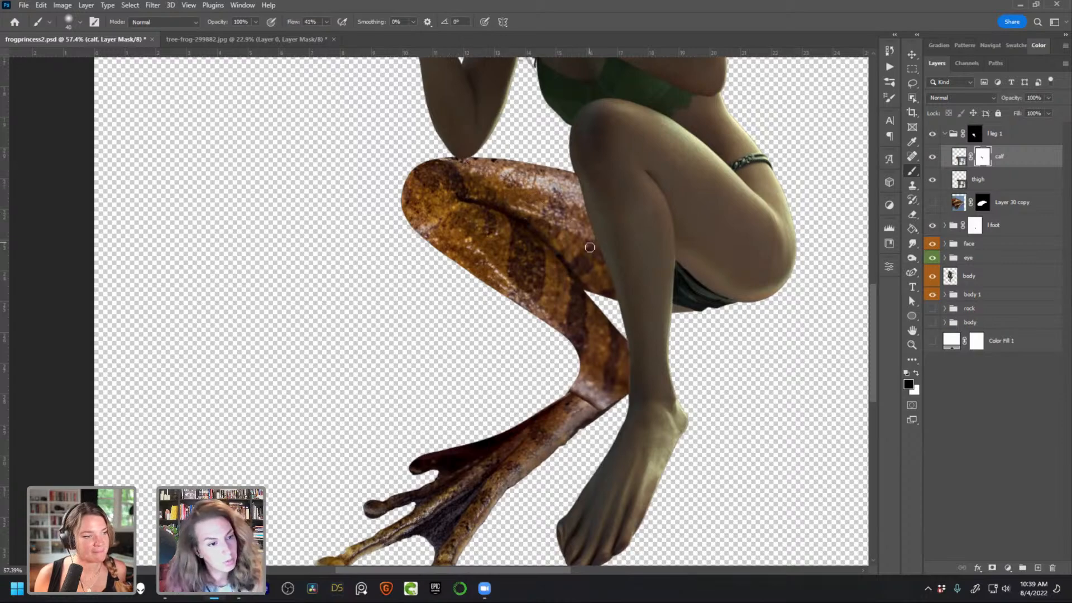
Save the document and compare the back leg with and without the l leg 1 group
key(ctrl+s)
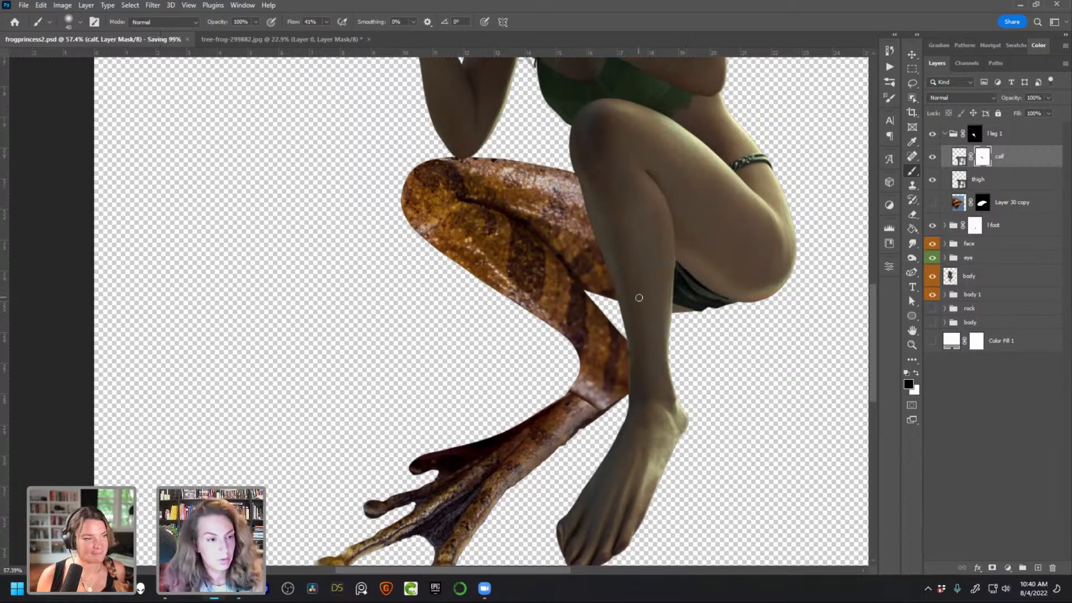
scroll(639, 298, down, 2)
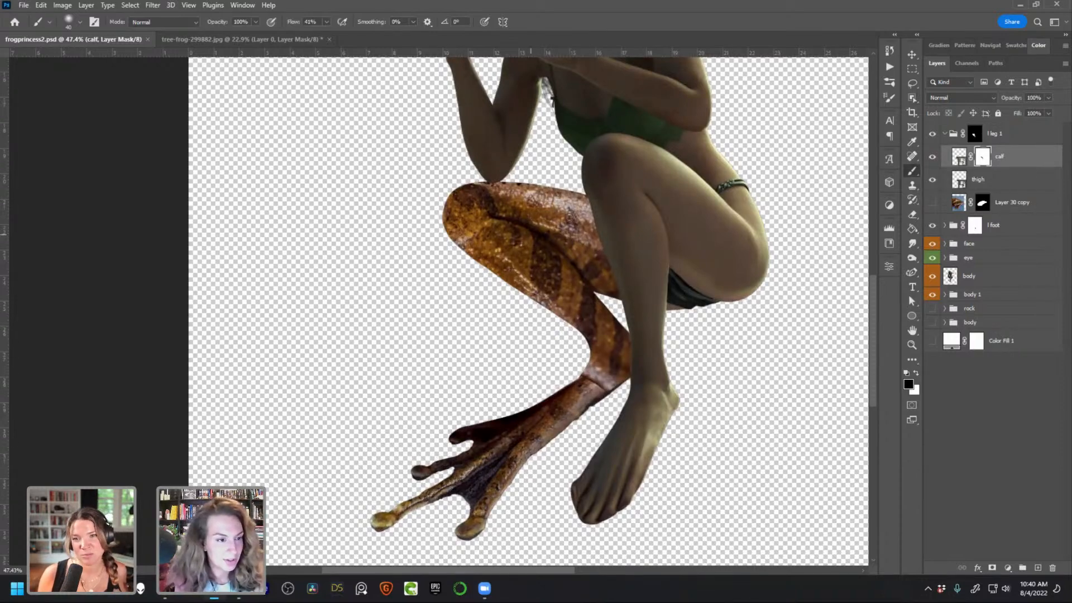
click(933, 134)
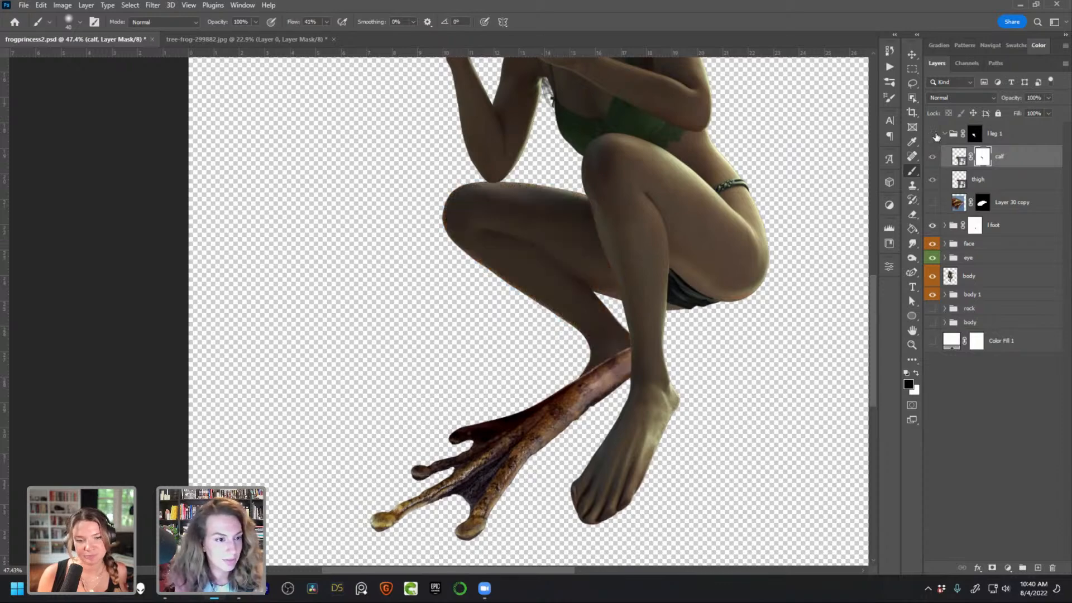
click(932, 134)
scroll(513, 367, up, 2)
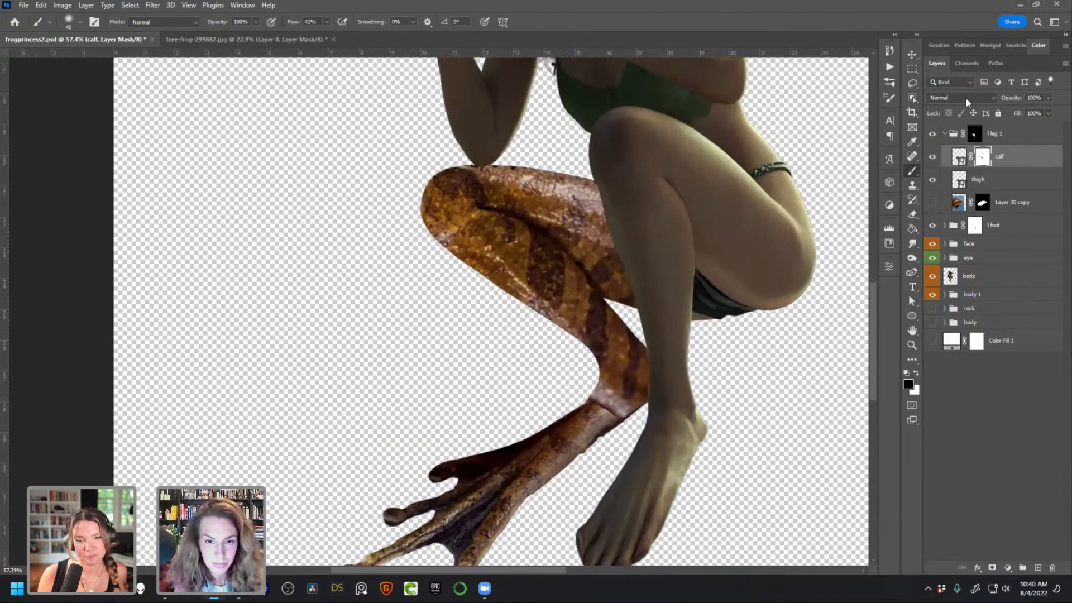
Create a new layer named cover above the calf layer and set its blend mode to Darken
click(1038, 568)
double_click(988, 157)
text(cover)
key(Return)
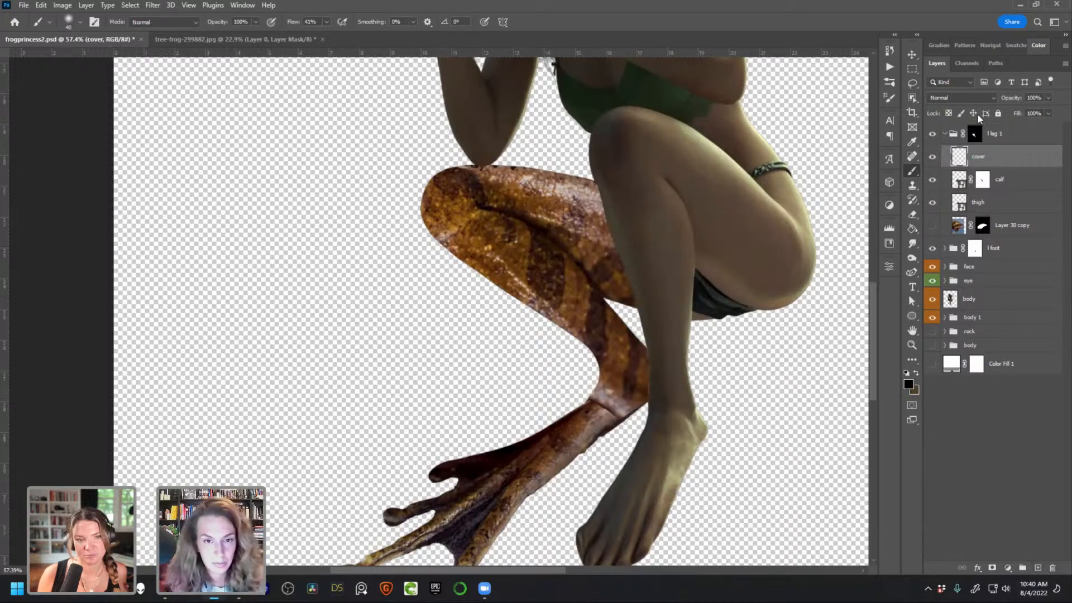
click(960, 98)
click(949, 116)
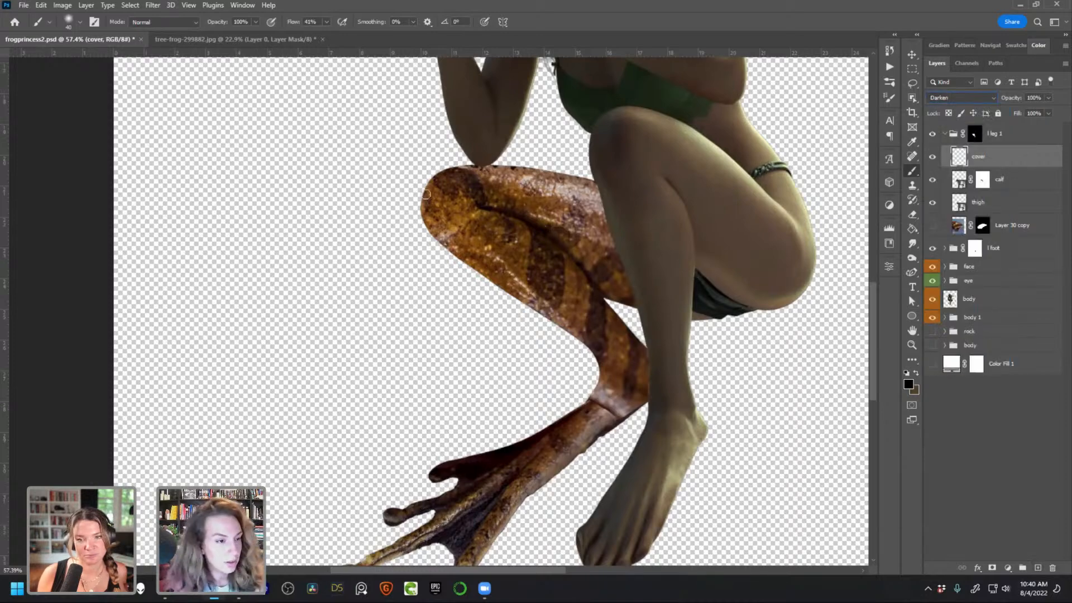
Clone darker frog skin over the bright highlights on the upper thigh with a soft 51 px Clone Stamp at 10% flow
alt+click(525, 193)
key(d)
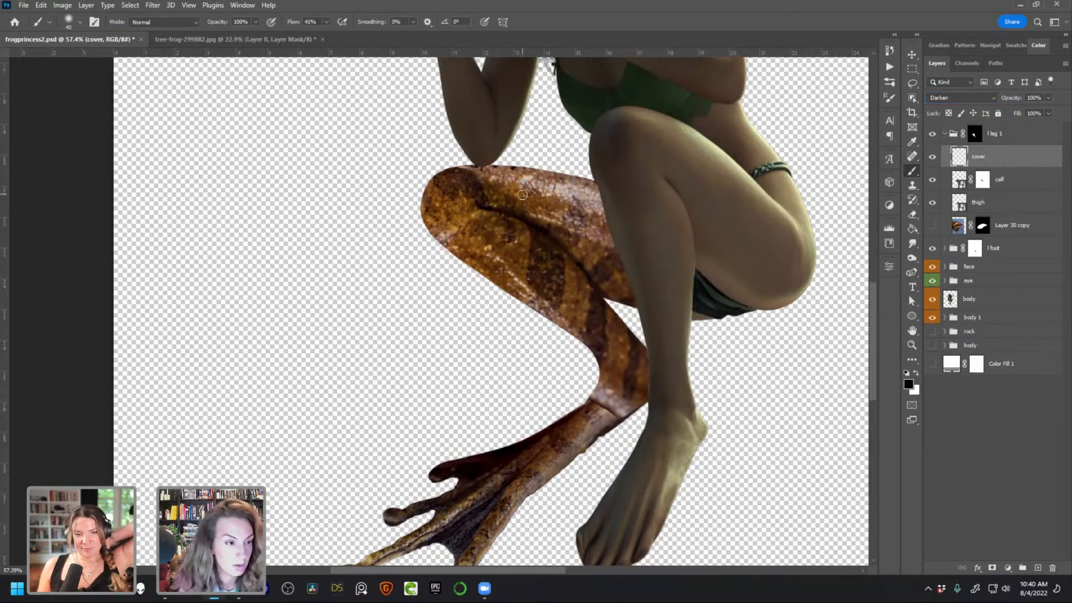
click(912, 185)
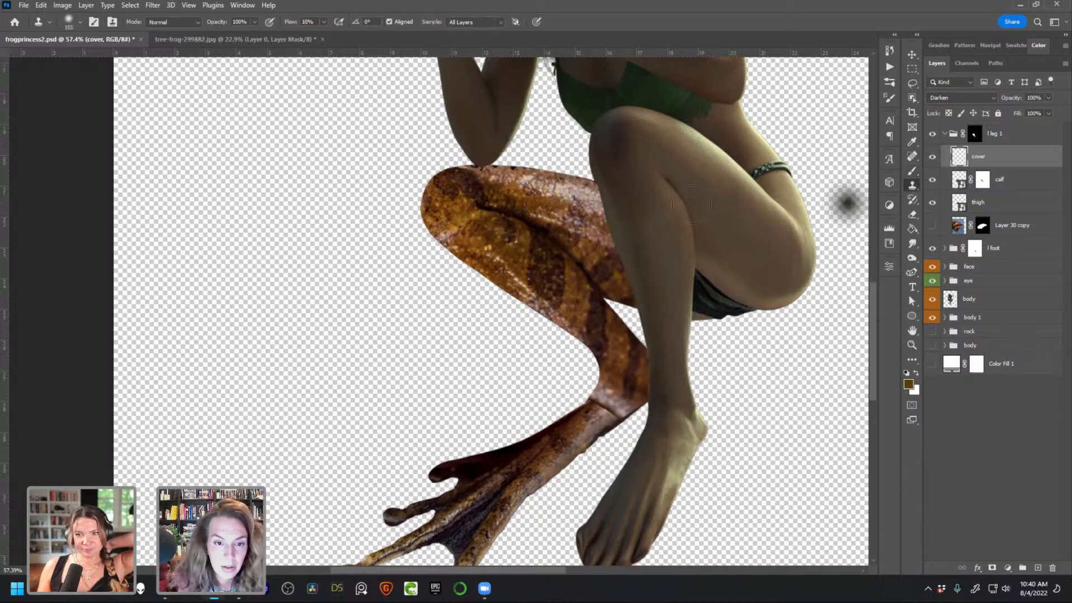
right_click(593, 203)
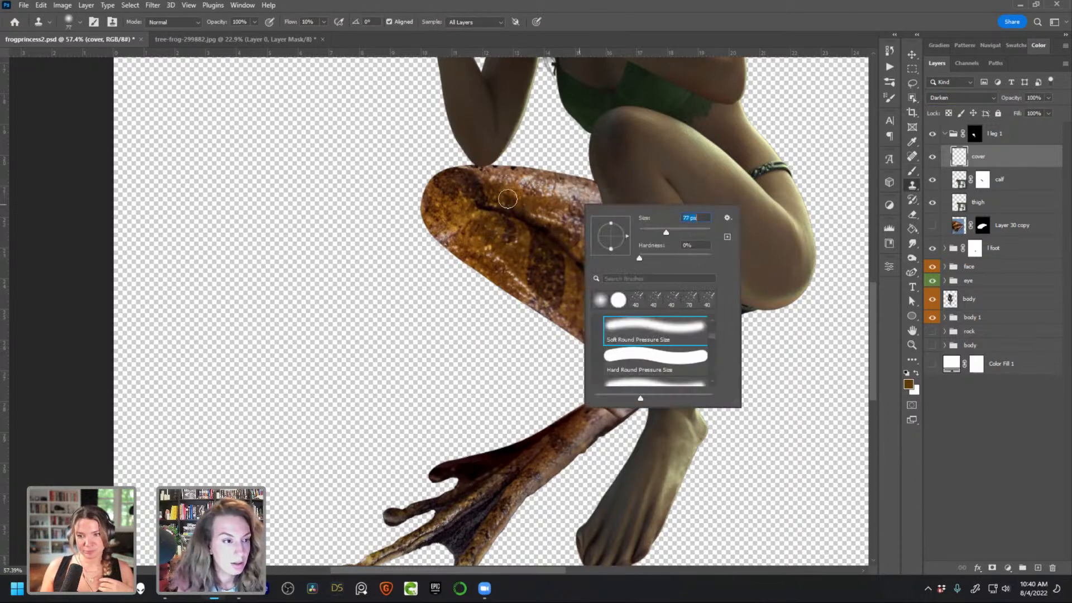
drag(667, 233, 657, 234)
alt+click(525, 202)
mouse_move(527, 189)
mouse_down()
mouse_move(592, 203)
mouse_move(492, 177)
mouse_move(599, 197)
mouse_move(569, 190)
mouse_up()
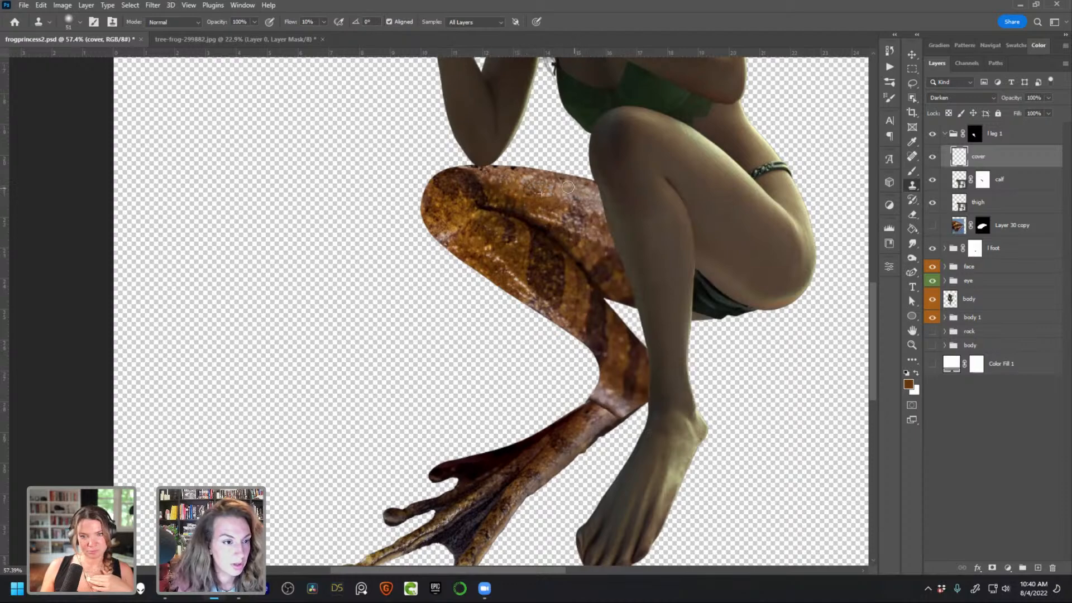
alt+click(539, 213)
mouse_move(534, 227)
mouse_down()
mouse_move(581, 229)
mouse_move(565, 223)
mouse_up()
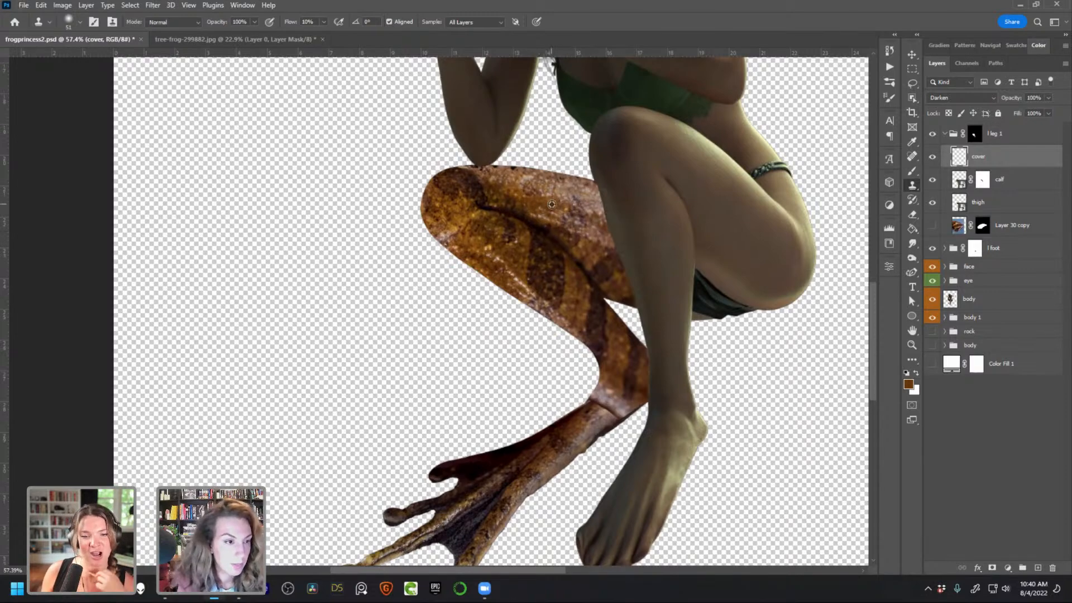
Clone darker frog skin over the bright speckles along the calf's lower edge
alt+click(507, 249)
drag(488, 246, 492, 247)
mouse_move(533, 292)
mouse_down()
mouse_move(512, 273)
mouse_move(563, 320)
mouse_up()
alt+click(499, 256)
mouse_move(489, 275)
mouse_down()
mouse_move(534, 318)
mouse_move(519, 291)
mouse_up()
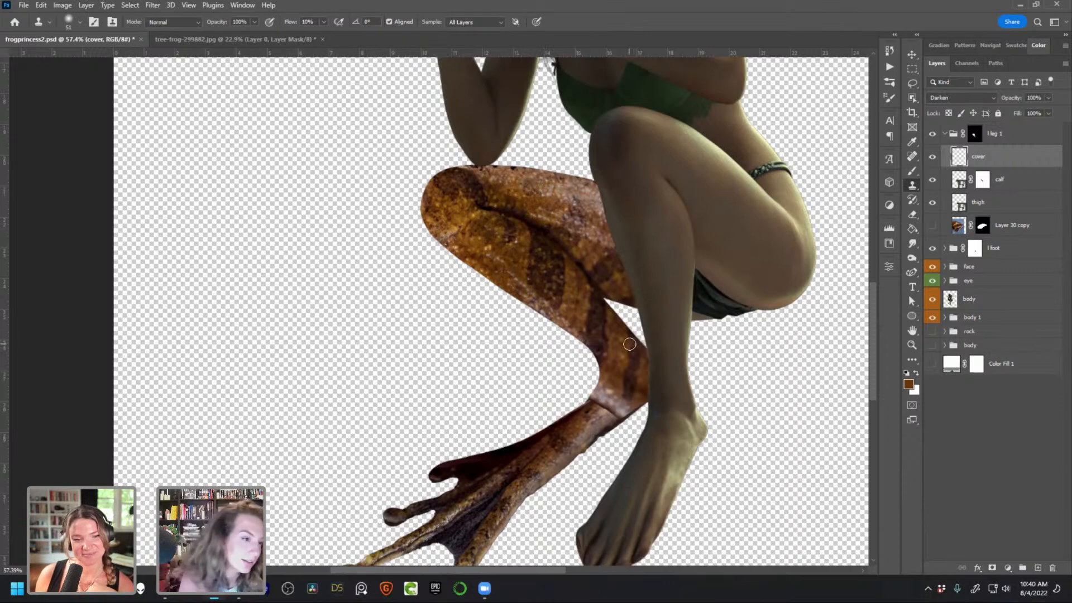
Compare the leg with and without the calf layer, and move the l foot group above the l leg 1 group
drag(726, 338, 702, 298)
click(932, 180)
click(931, 180)
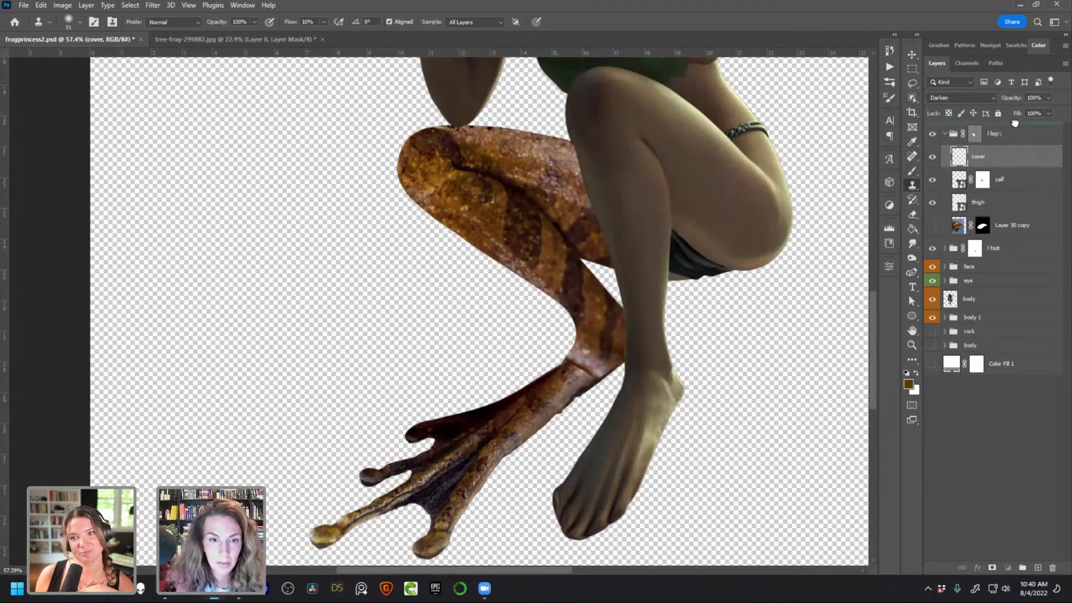
drag(1015, 124, 1014, 125)
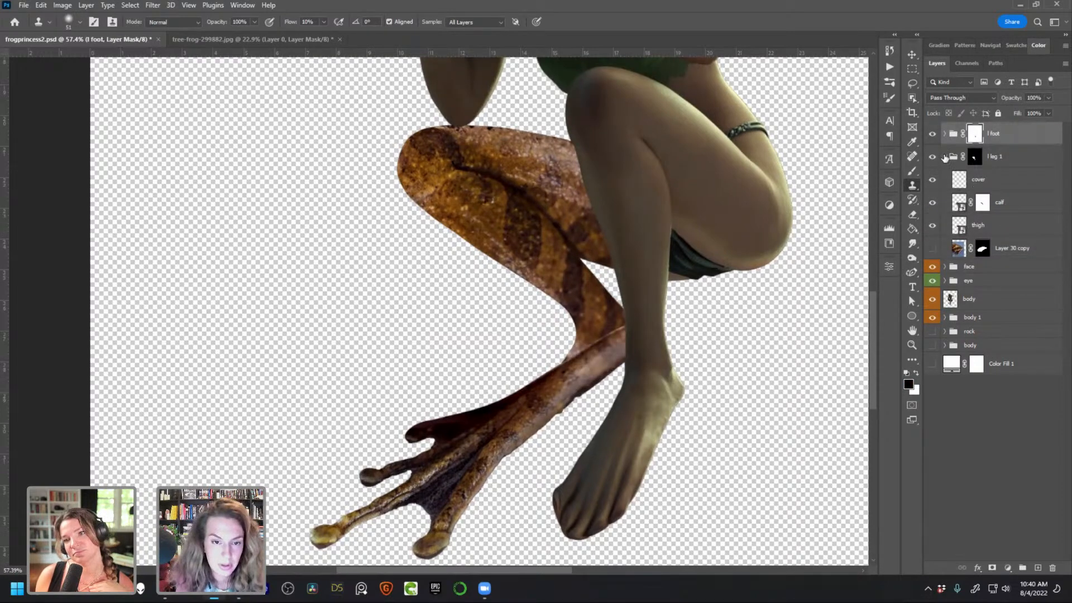
Collapse the l leg 1 group, expand the l foot group, and save the document
click(944, 157)
click(945, 134)
click(944, 134)
click(944, 134)
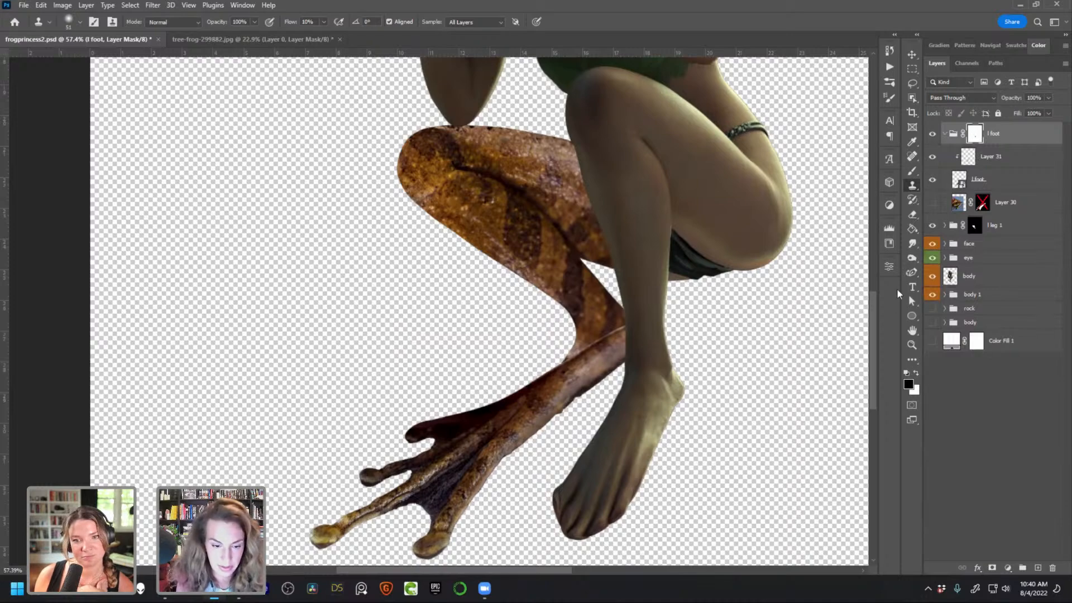
key(b)
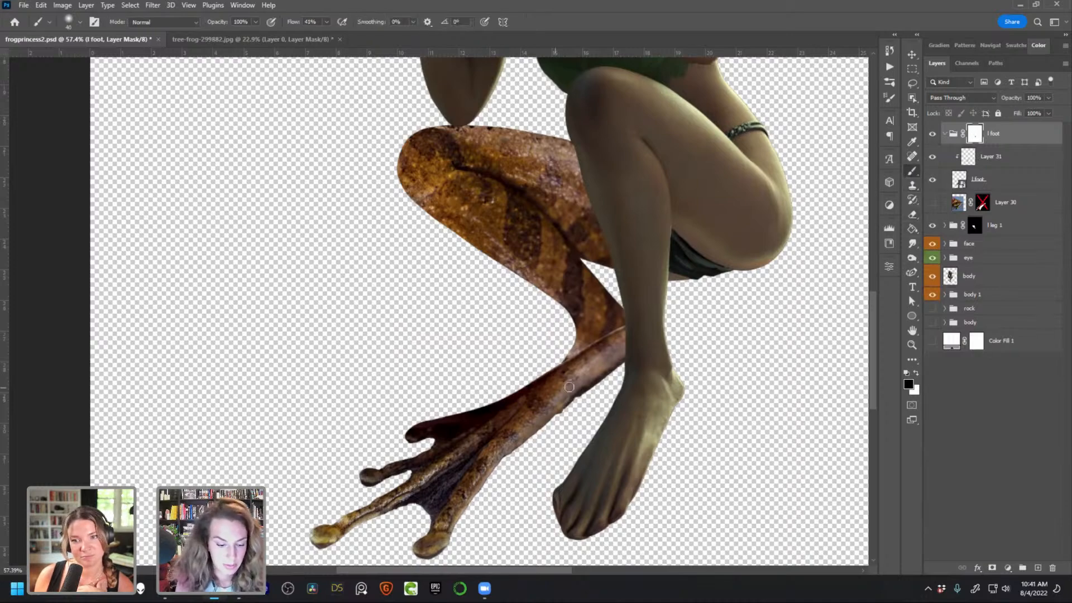
key(ctrl+s)
key(Return)
key(Return)
Paint black on the l foot group's mask with an enlarged soft brush at 41% flow to hide the foot's upper edge over the ankle
key(bracketright)
key(bracketright)
key(bracketright)
key(bracketright)
mouse_move(594, 337)
mouse_down()
mouse_move(607, 333)
mouse_move(560, 355)
mouse_up()
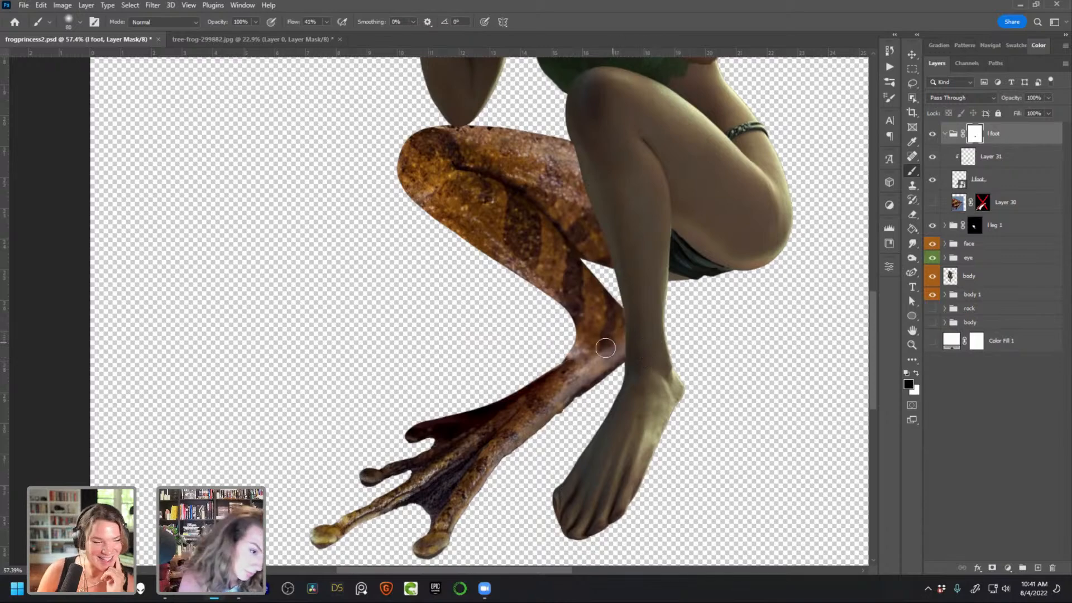
key(x)
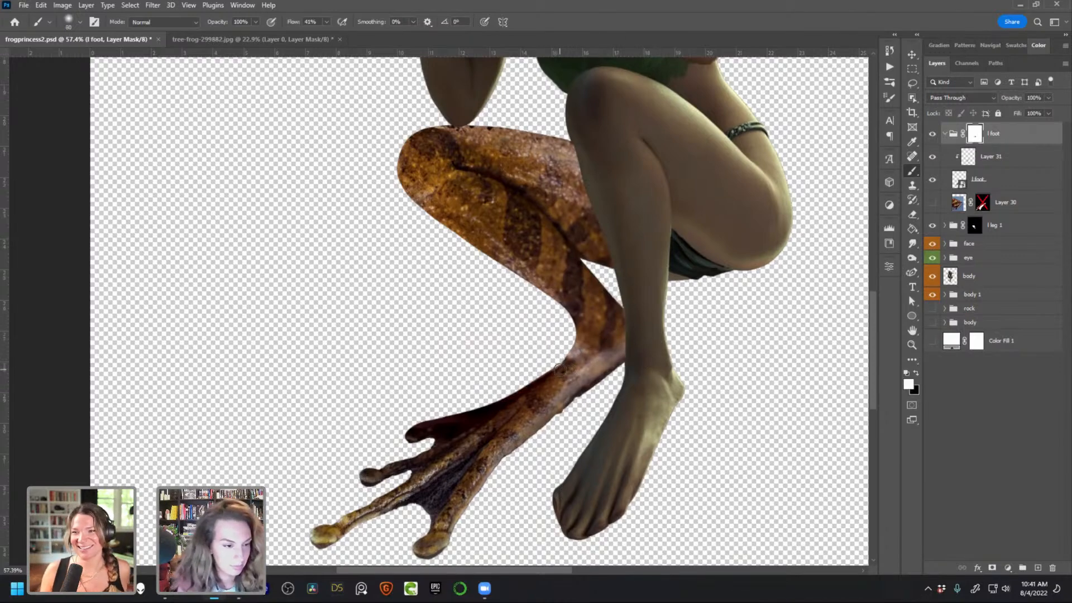
key(x)
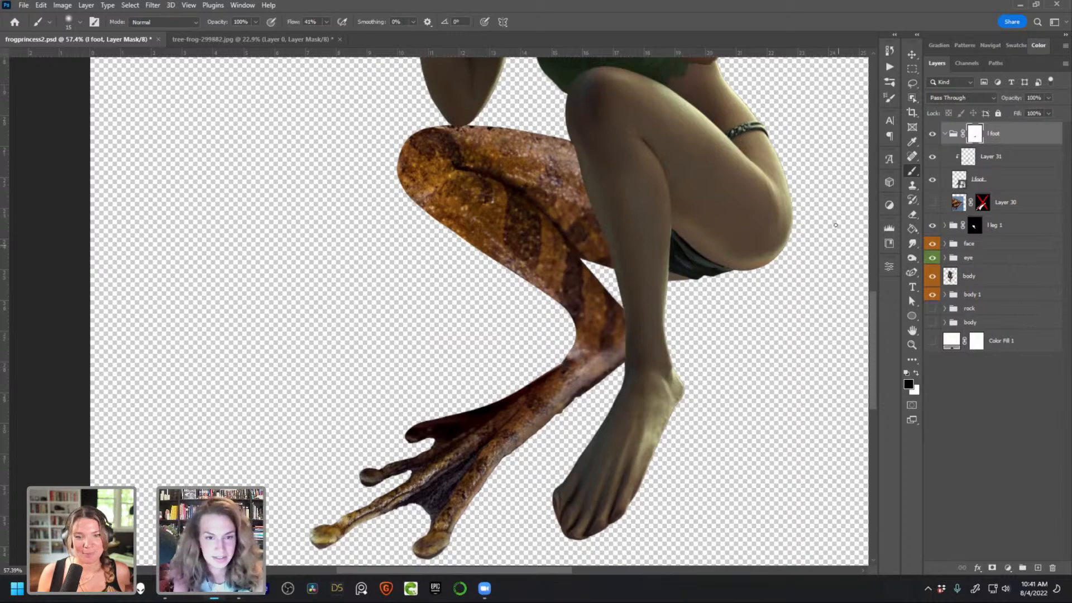
click(252, 39)
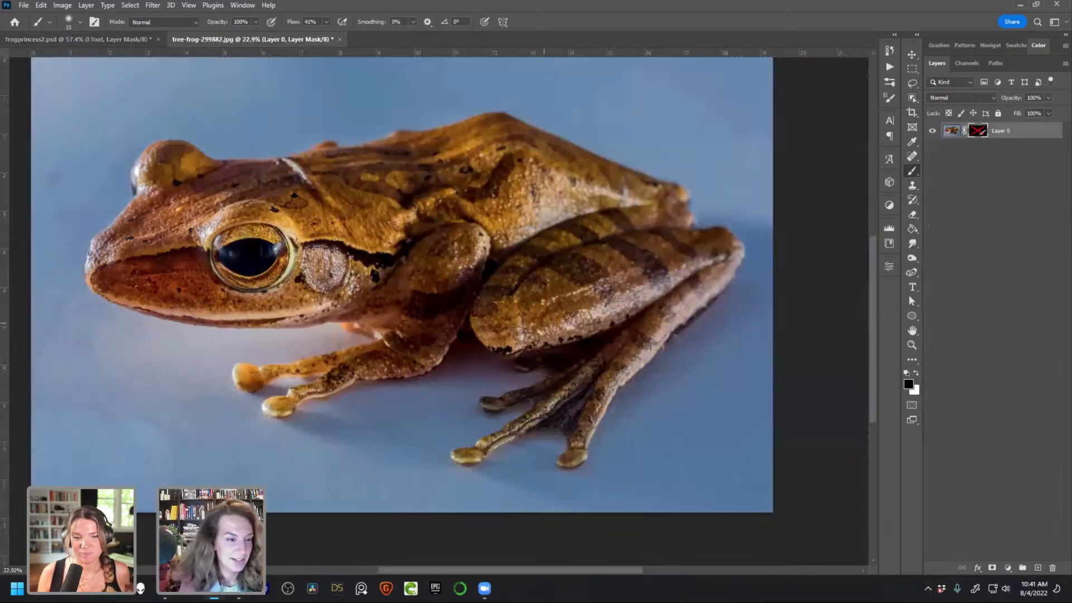
key(l)
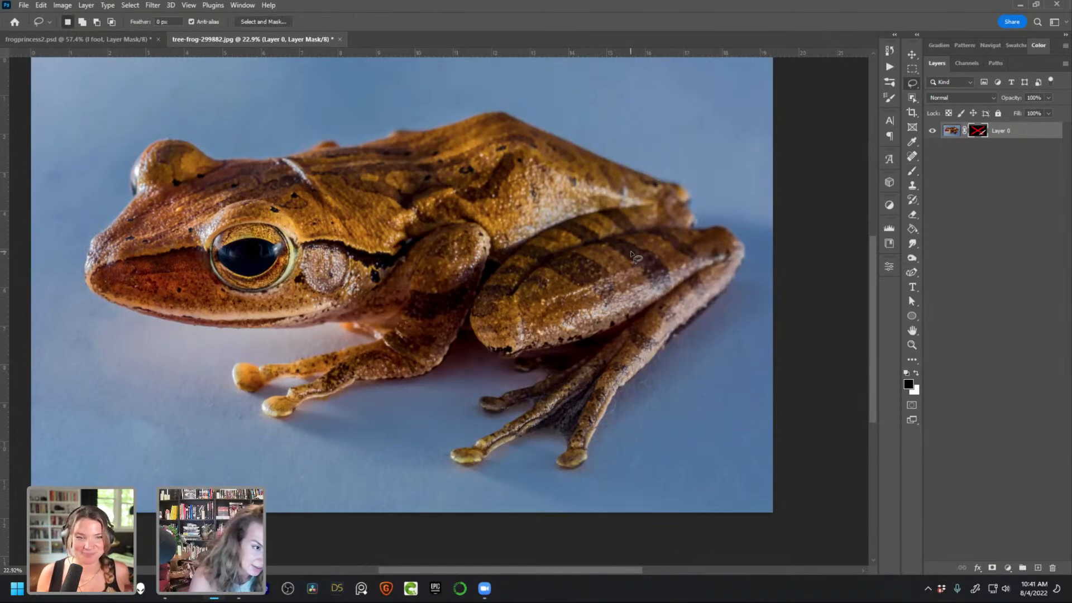
click(83, 39)
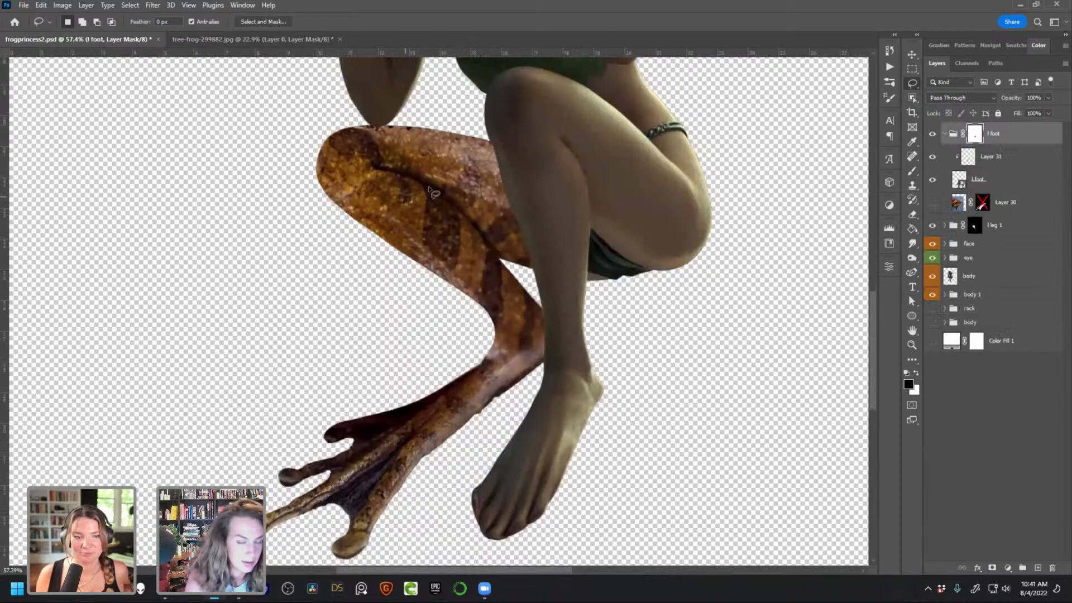
Duplicate Layer 30, place the copy at the top of the l foot group and name it ankle
click(1019, 207)
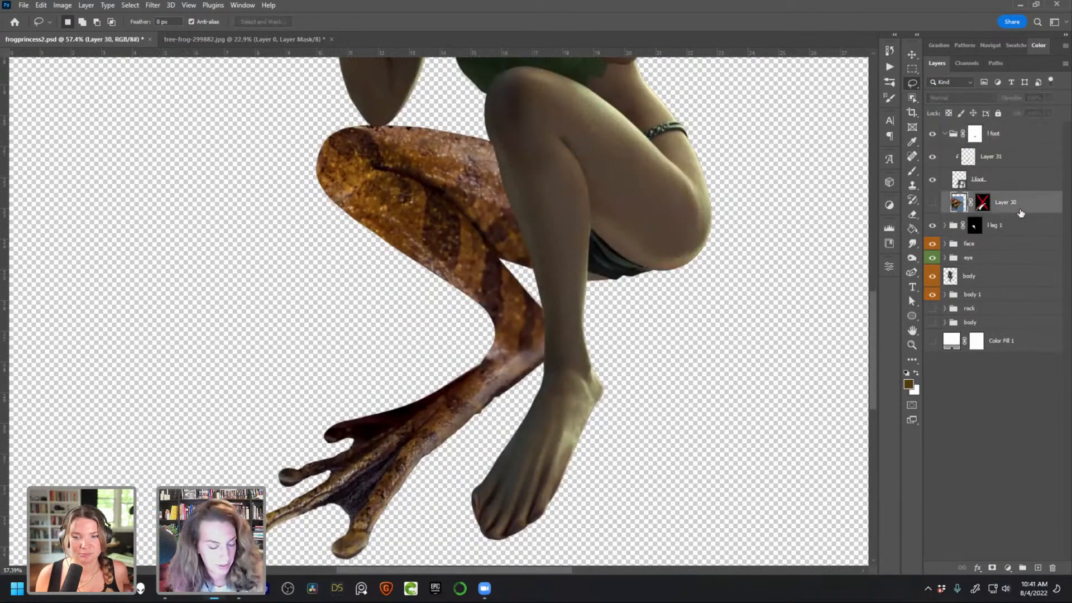
key(ctrl+j)
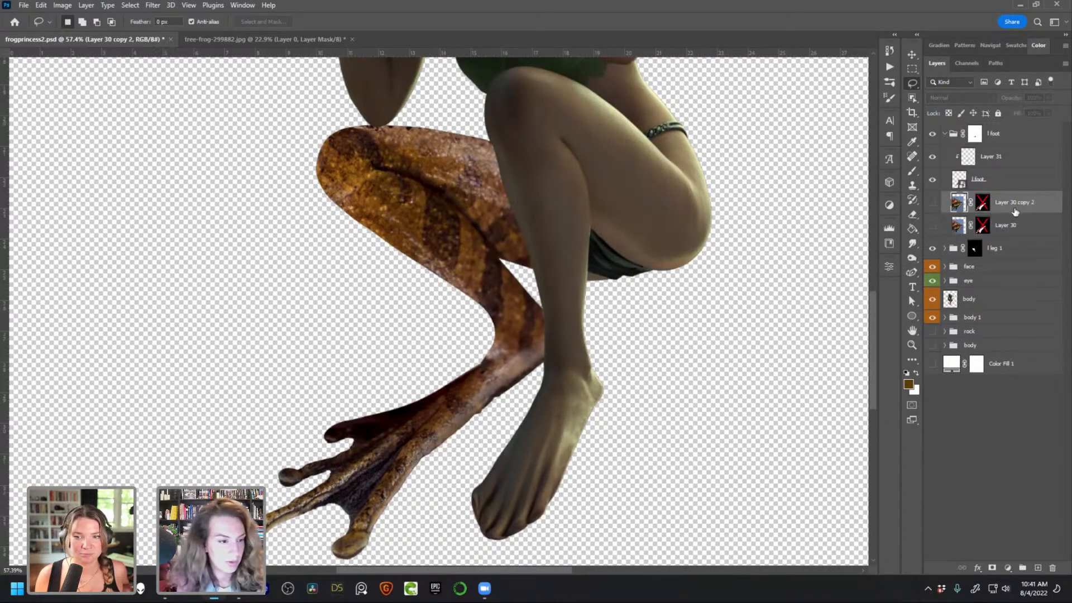
drag(1013, 206, 1014, 153)
double_click(1016, 156)
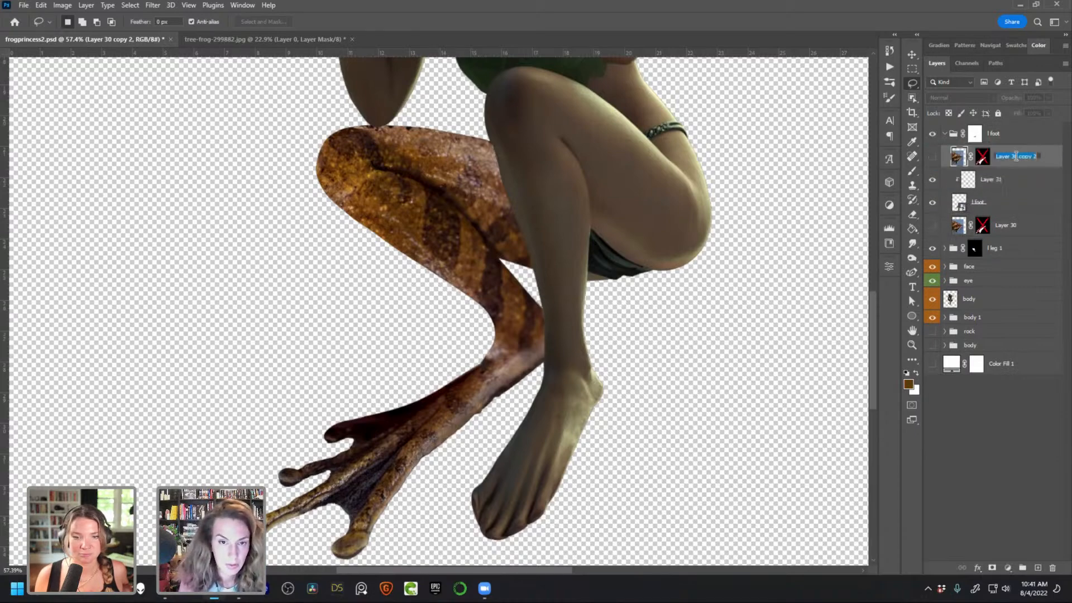
text(ankle)
key(Return)
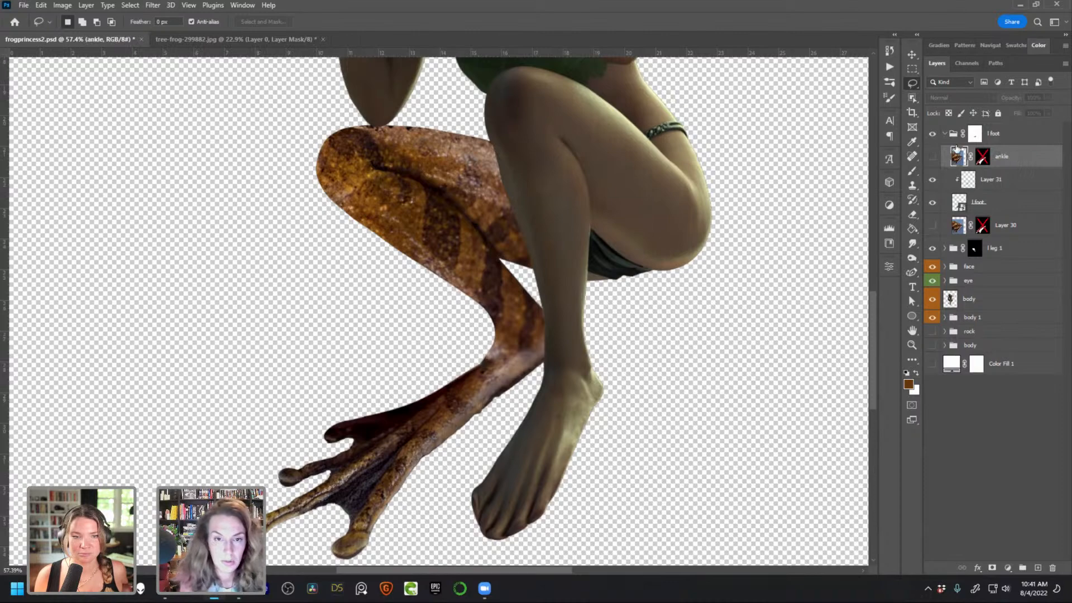
Delete the ankle layer's mask and make the layer visible
right_click(987, 163)
click(1005, 179)
click(932, 156)
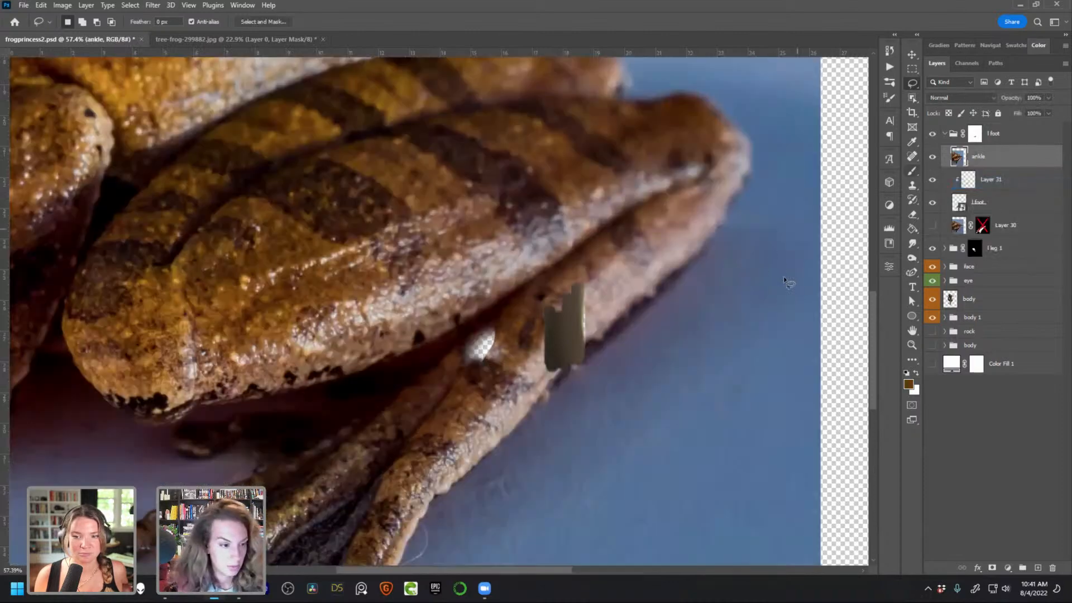
Convert the ankle layer to a smart object, then scale it to about 35.63%, rotate it about -22° and position it over the legs
key(ctrl+t)
key(l)
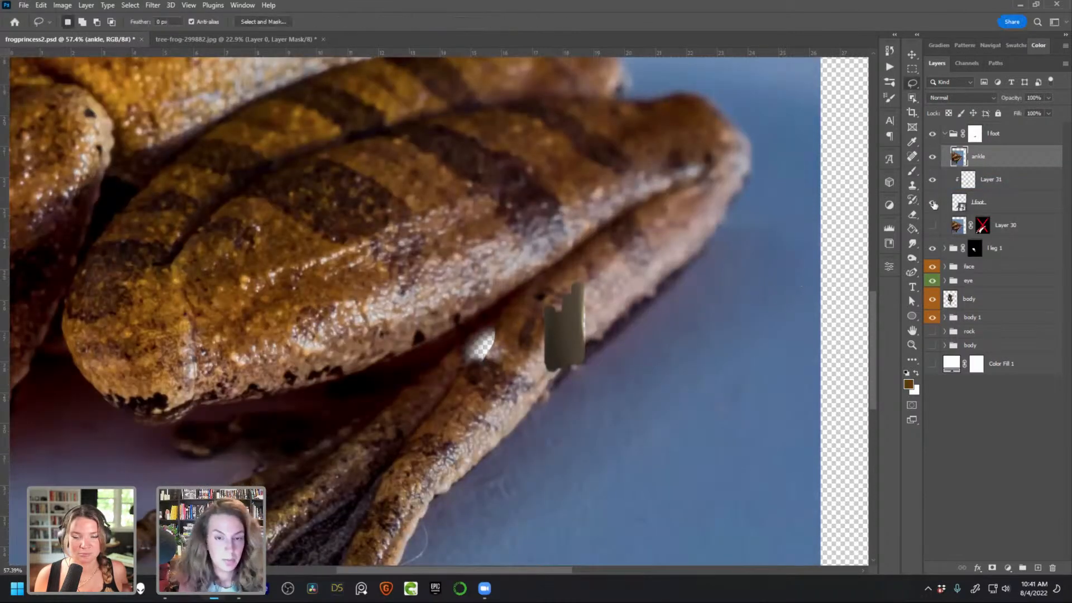
right_click(1026, 169)
click(905, 256)
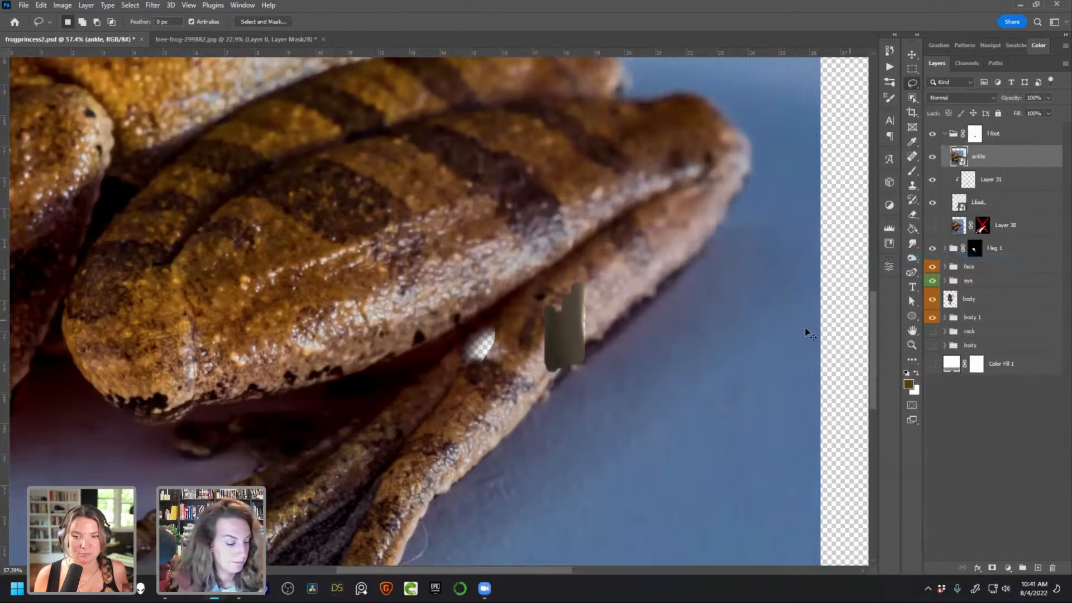
key(ctrl+t)
drag(814, 235, 522, 309)
drag(745, 175, 698, 410)
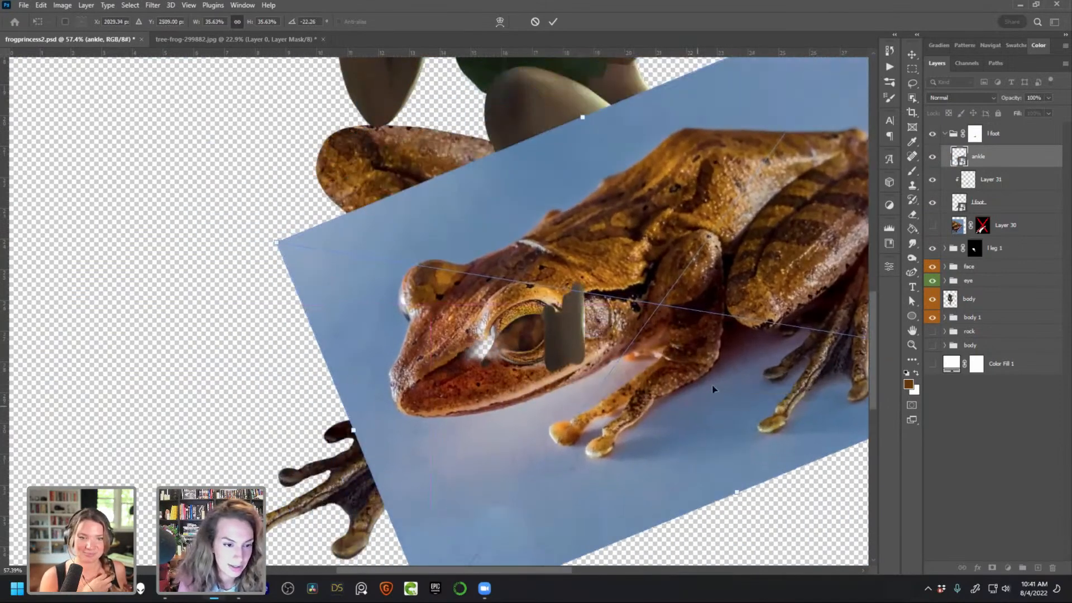
drag(702, 359, 539, 404)
key(Return)
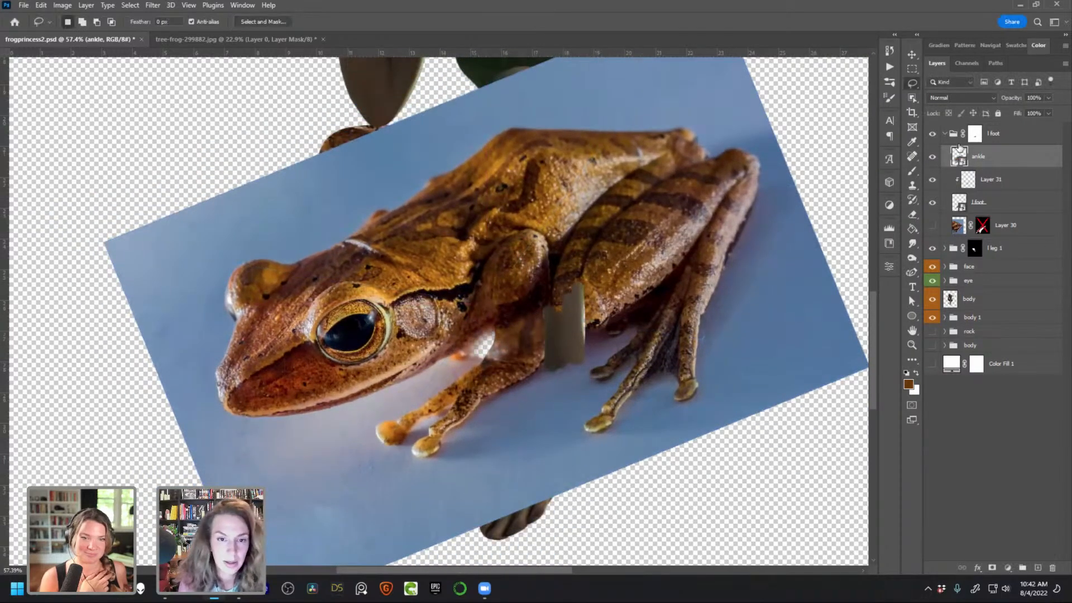
Select the frog's upper front leg with the Object Selection tool and mask the ankle layer to it
click(912, 98)
drag(486, 419, 562, 240)
drag(445, 357, 563, 416)
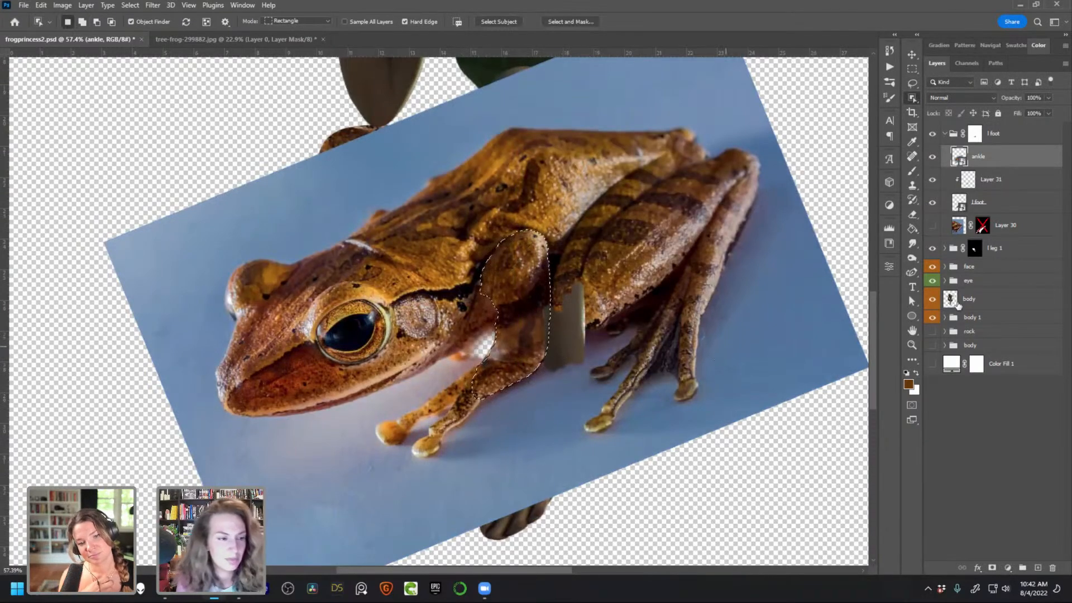
click(992, 567)
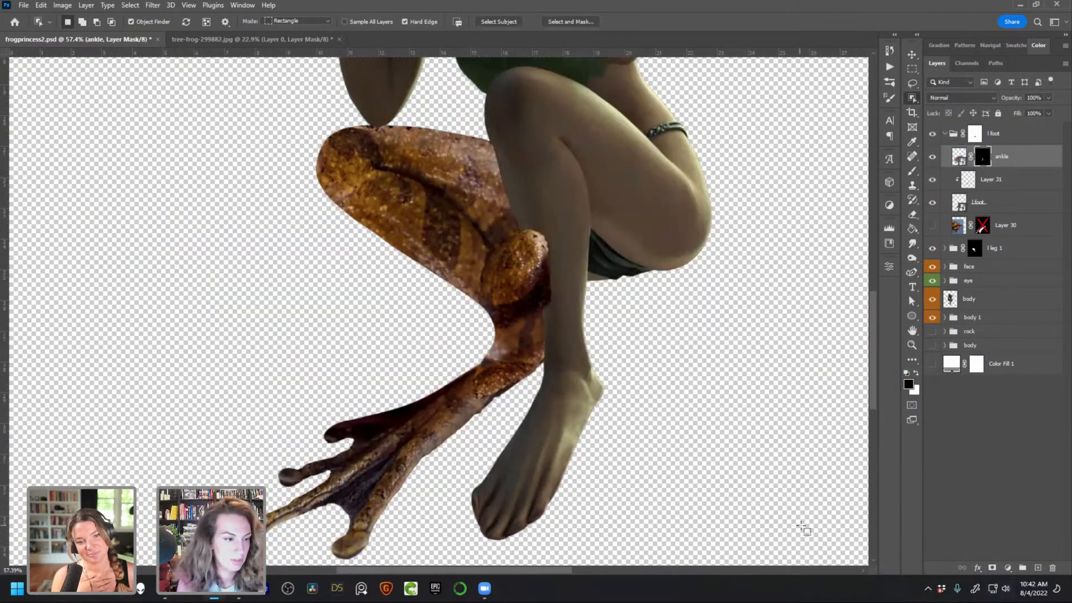
Move the ankle layer out above the l foot group and shift its frog skin over the lower calf and ankle
key(v)
drag(519, 291, 516, 321)
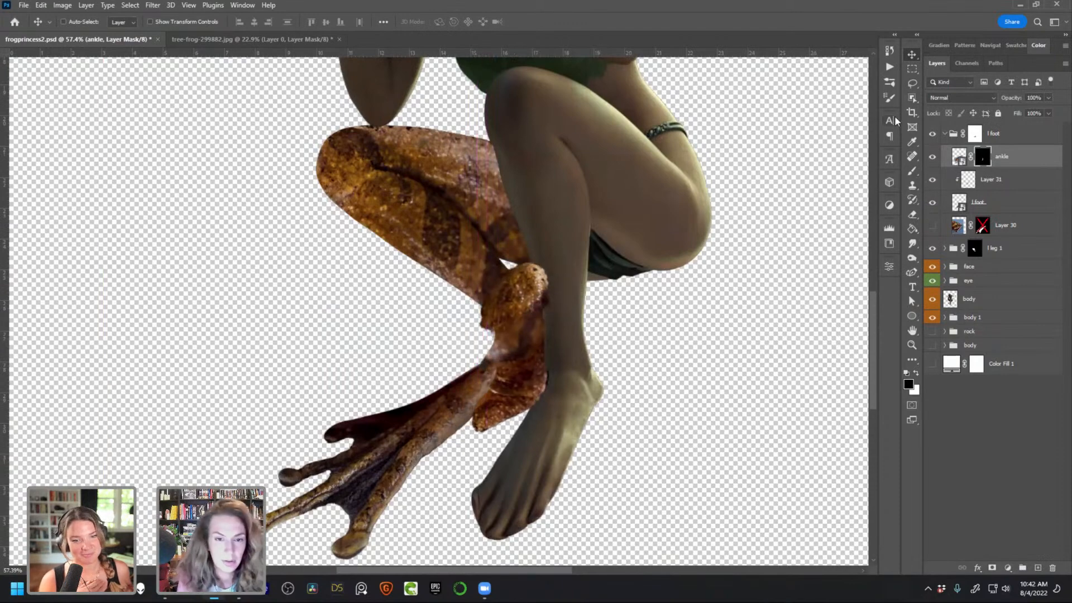
click(932, 160)
click(932, 160)
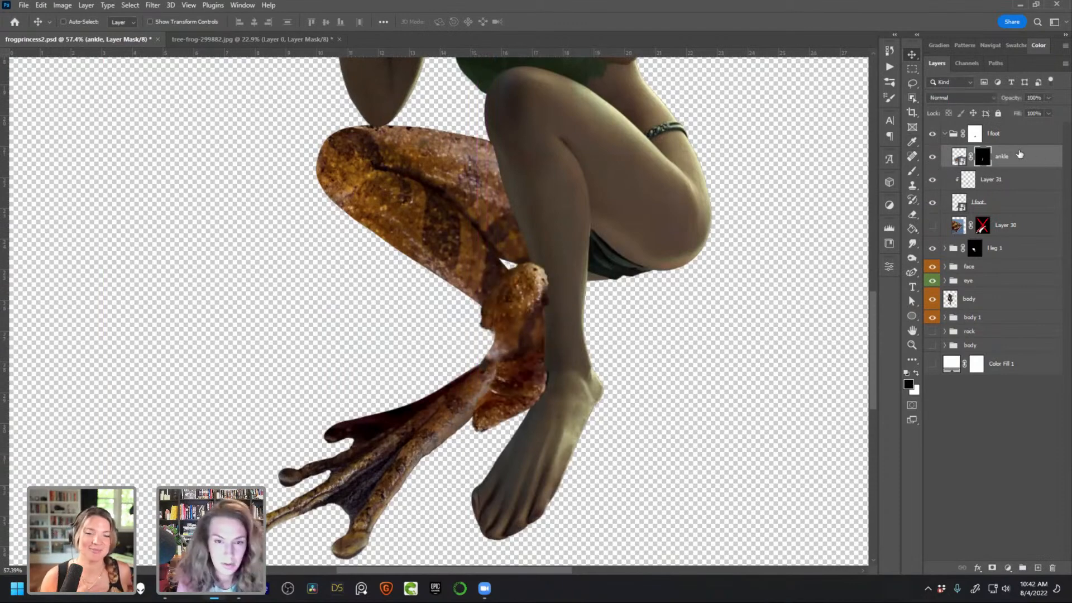
drag(1017, 160, 1015, 124)
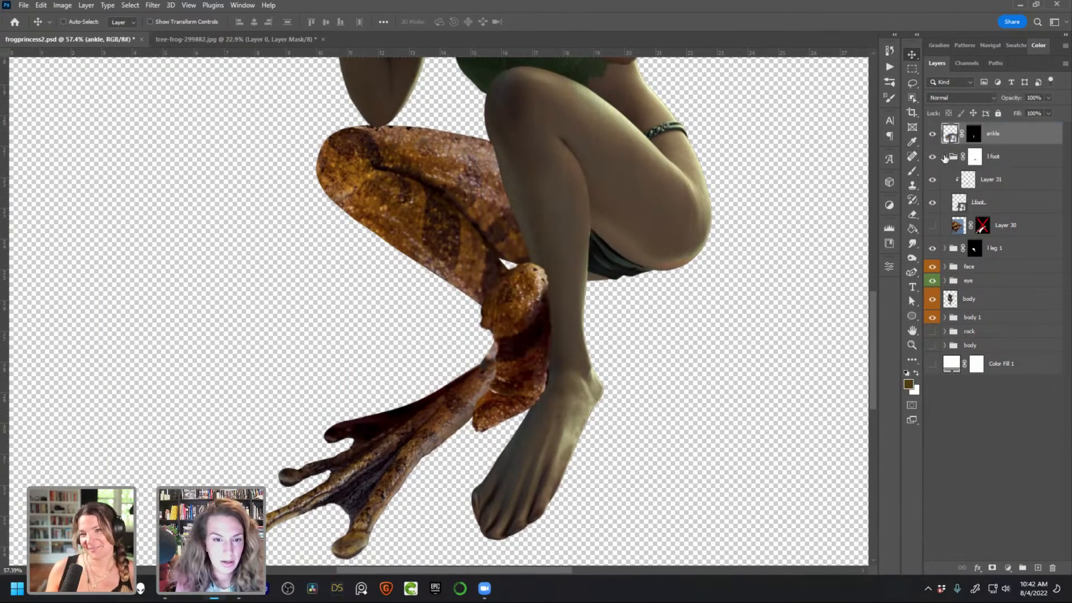
click(944, 156)
mouse_move(548, 335)
mouse_down()
mouse_move(527, 294)
mouse_move(533, 339)
mouse_up()
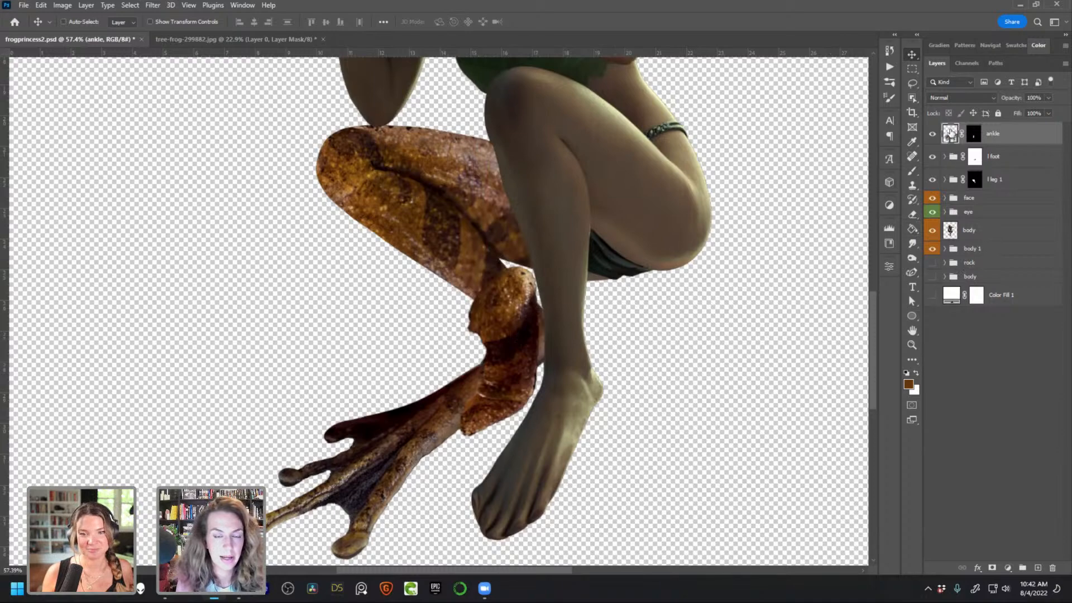
click(931, 135)
click(932, 135)
Try painting white on the ankle layer's mask with an enlarged brush to reveal more skin beside the foot
click(973, 133)
click(911, 171)
click(911, 171)
key(x)
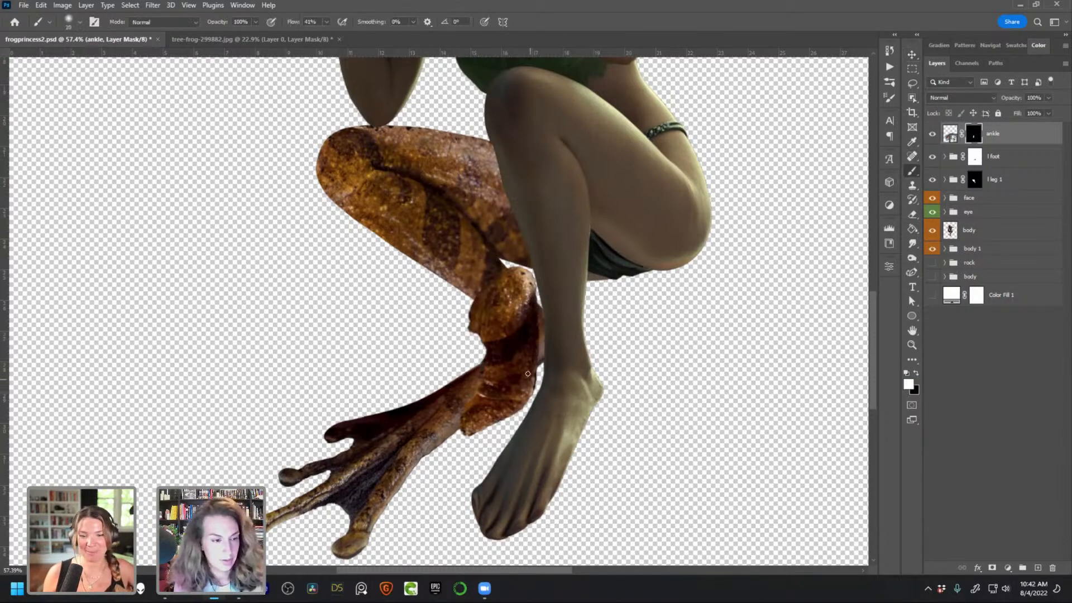
key(bracketright)
key(bracketright)
key(bracketright)
key(bracketright)
key(bracketright)
key(bracketright)
key(bracketright)
drag(471, 395, 455, 424)
key(ctrl+z)
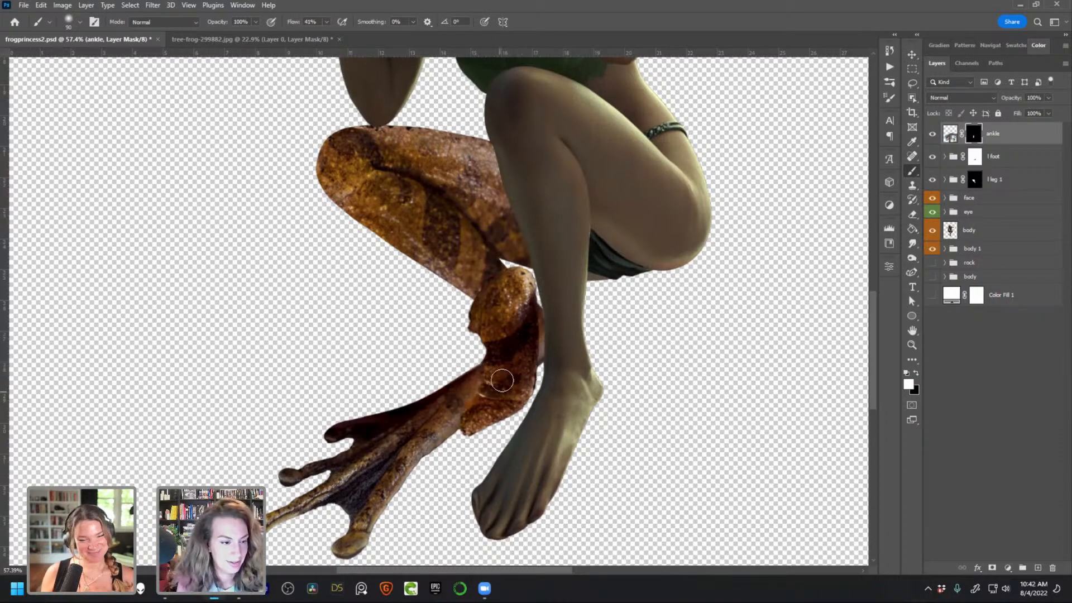
Move the masked ankle skin up so it bridges the calf and the frog foot
click(932, 180)
key(v)
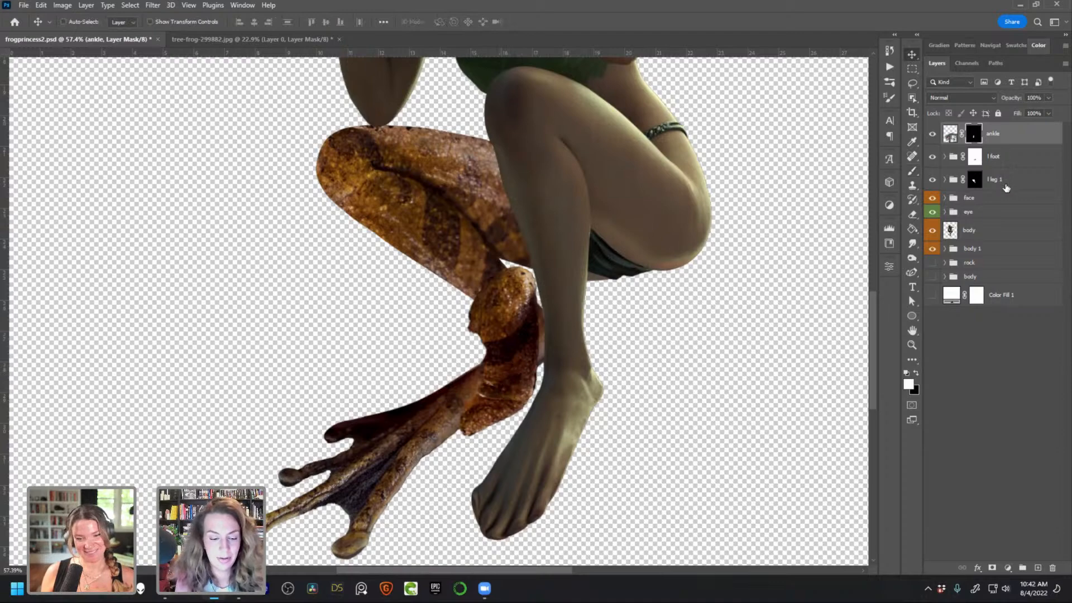
drag(534, 259, 525, 319)
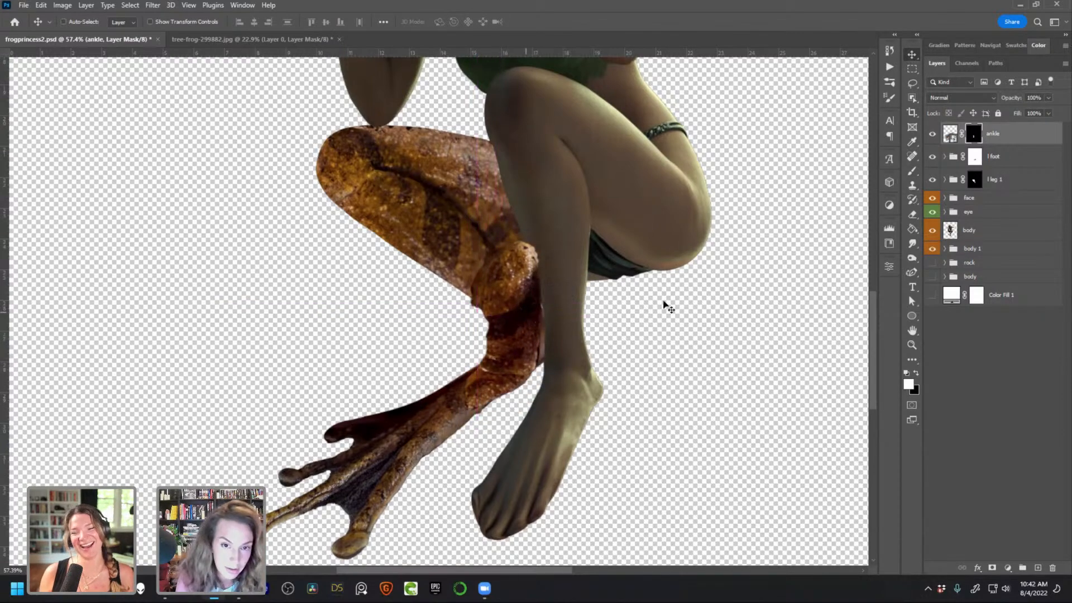
right_click(977, 137)
click(976, 129)
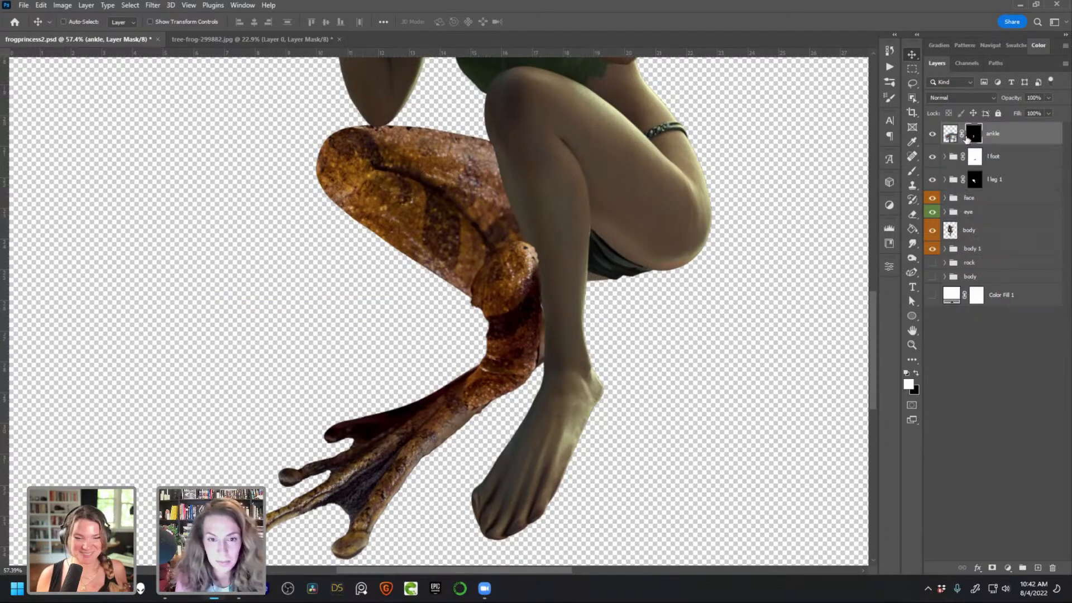
click(960, 134)
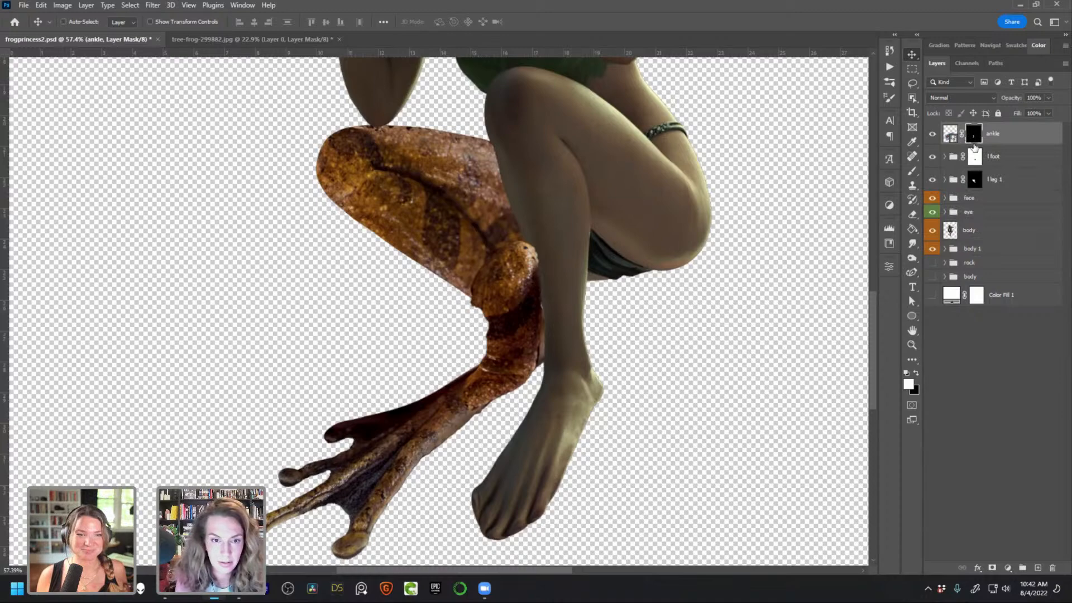
click(41, 6)
mouse_move(162, 260)
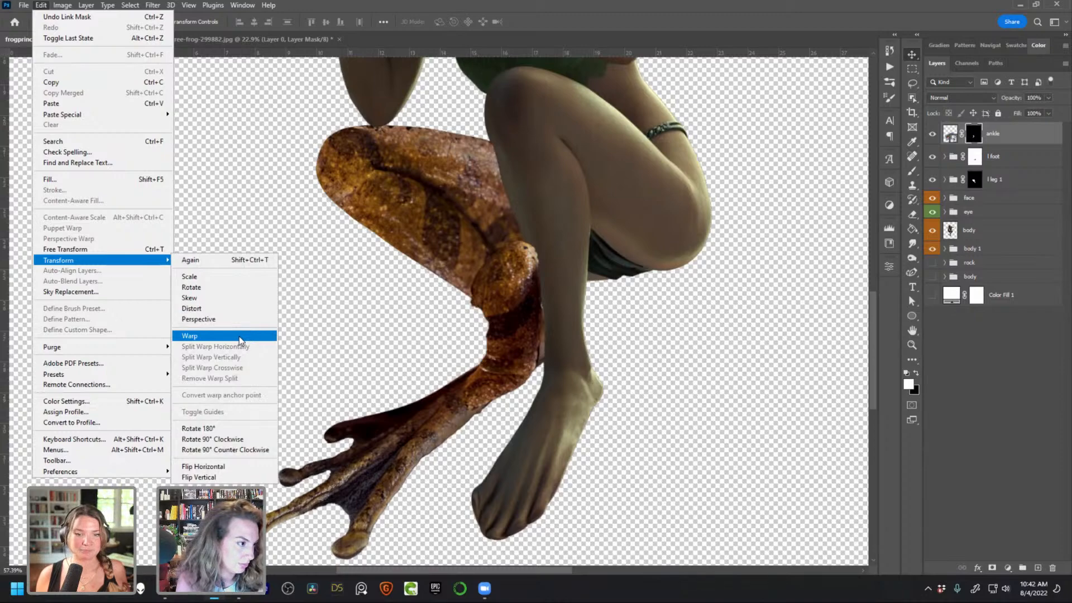
click(775, 322)
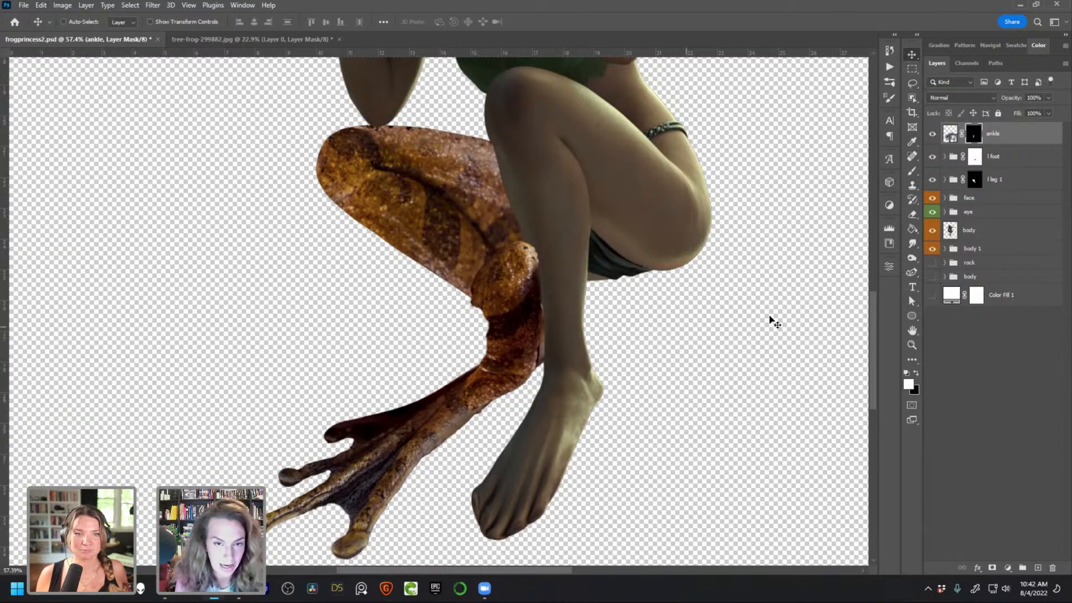
Rasterize the ankle layer and apply its layer mask permanently
right_click(972, 138)
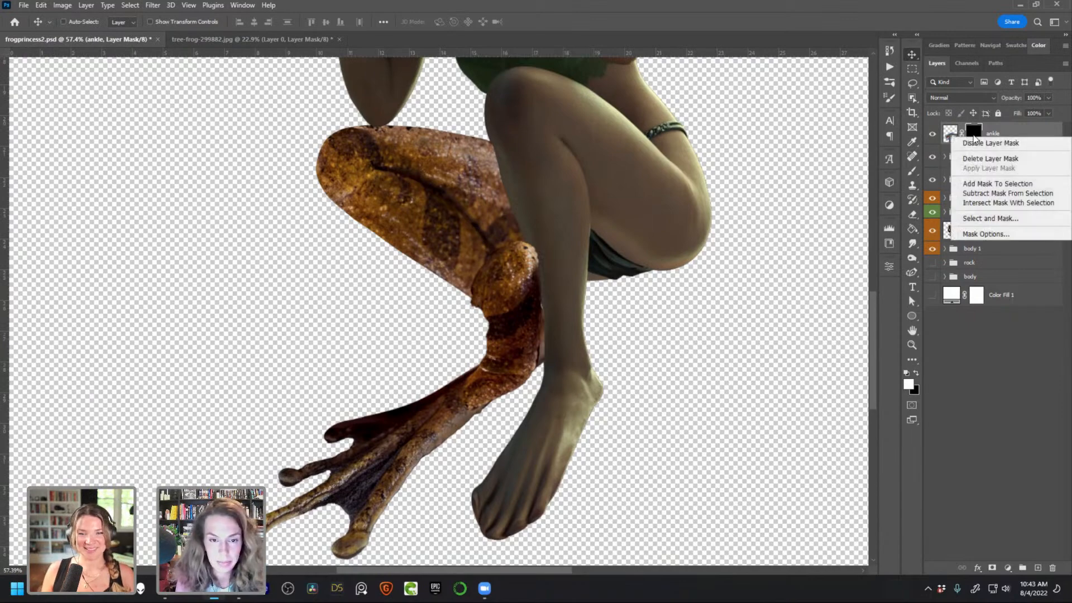
right_click(1024, 134)
right_click(1024, 134)
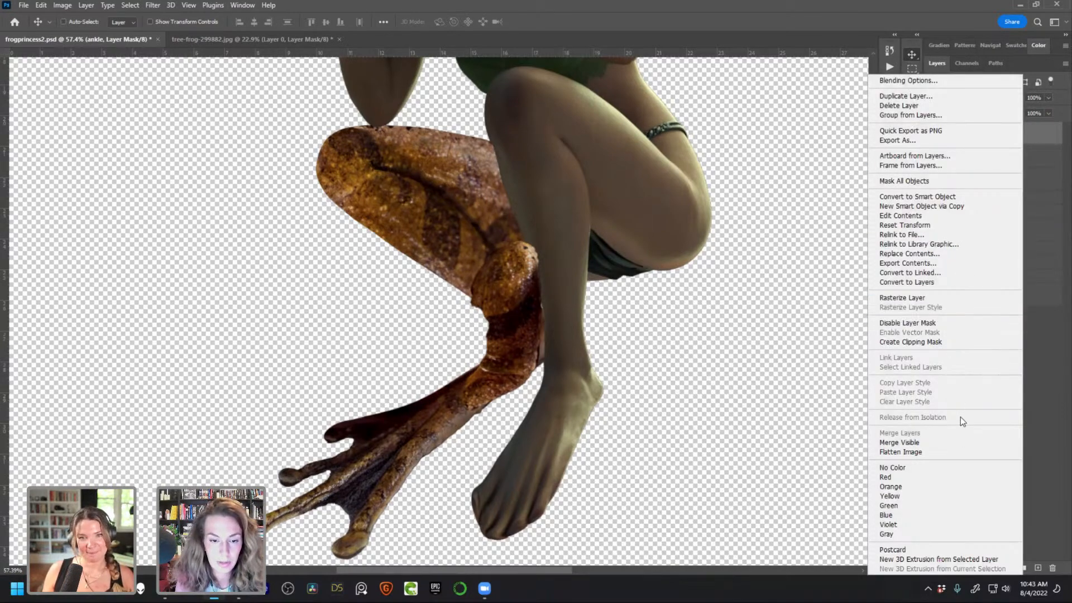
click(943, 298)
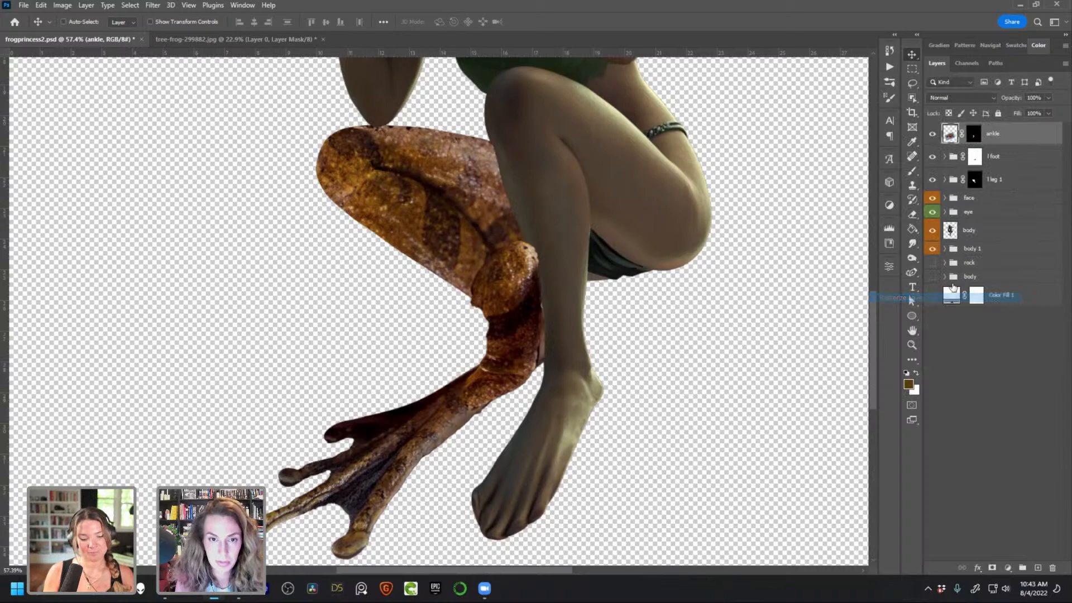
key(ctrl+t)
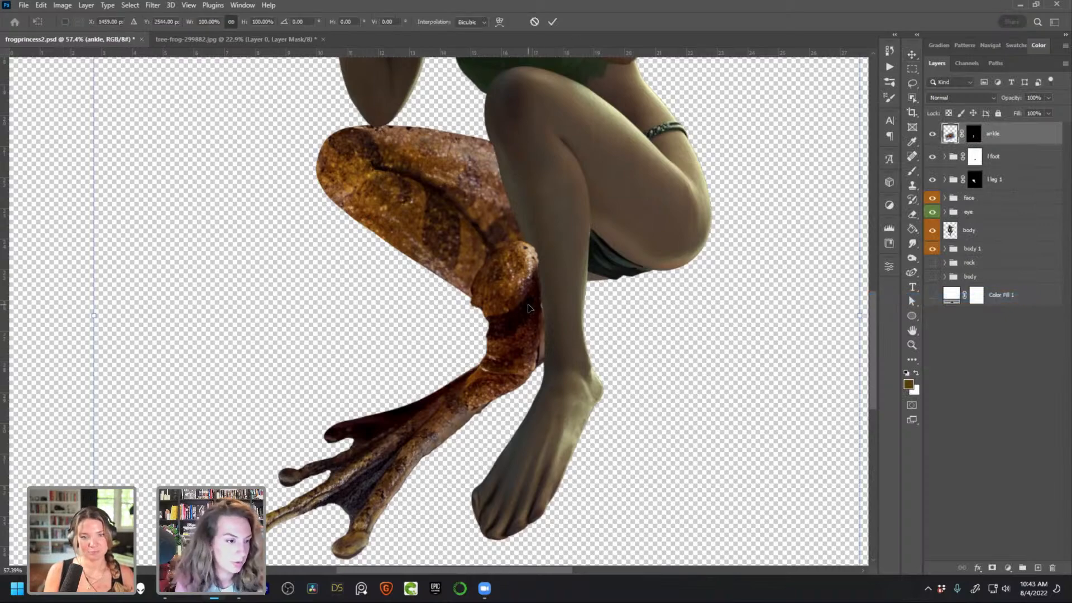
key(Return)
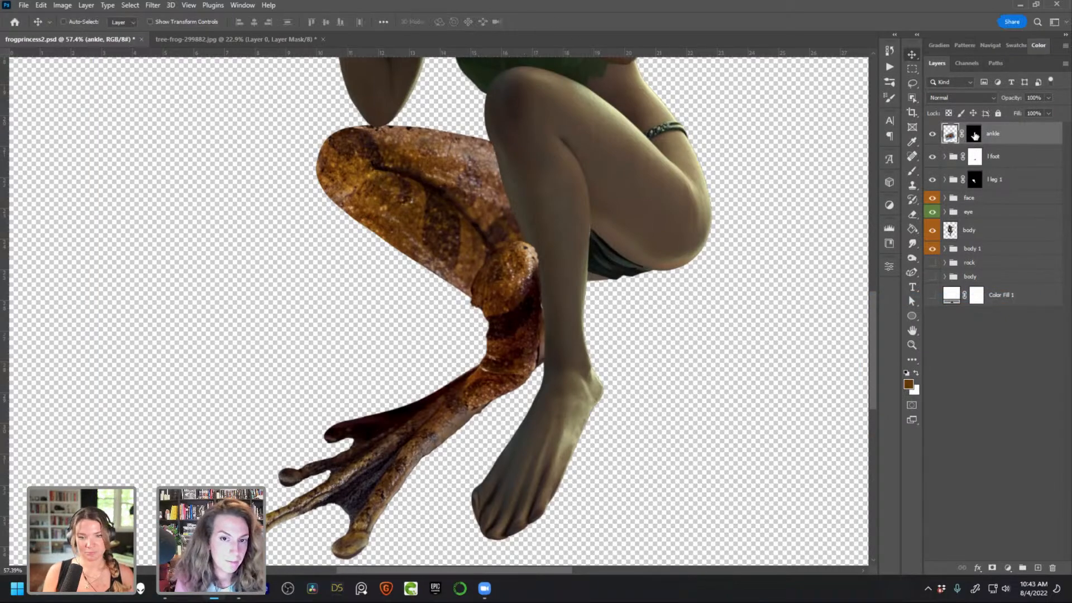
right_click(974, 133)
click(987, 165)
Warp the ankle skin so its heel bulges outward and its contours follow the lower calf and the frog foot
key(ctrl+t)
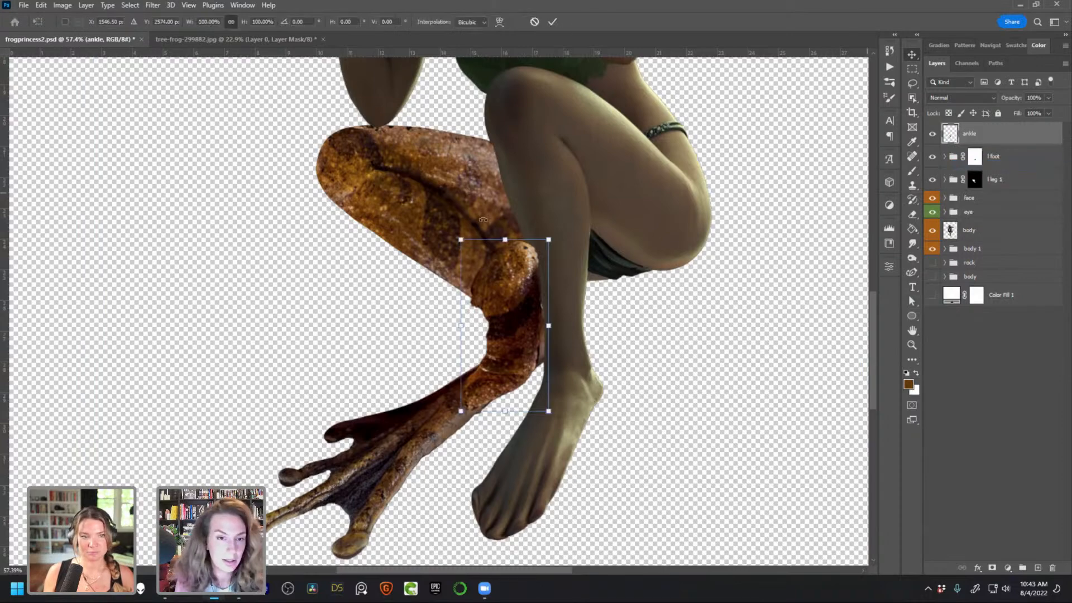
right_click(512, 338)
click(531, 414)
drag(544, 341, 561, 349)
drag(472, 402, 478, 389)
drag(480, 290, 473, 289)
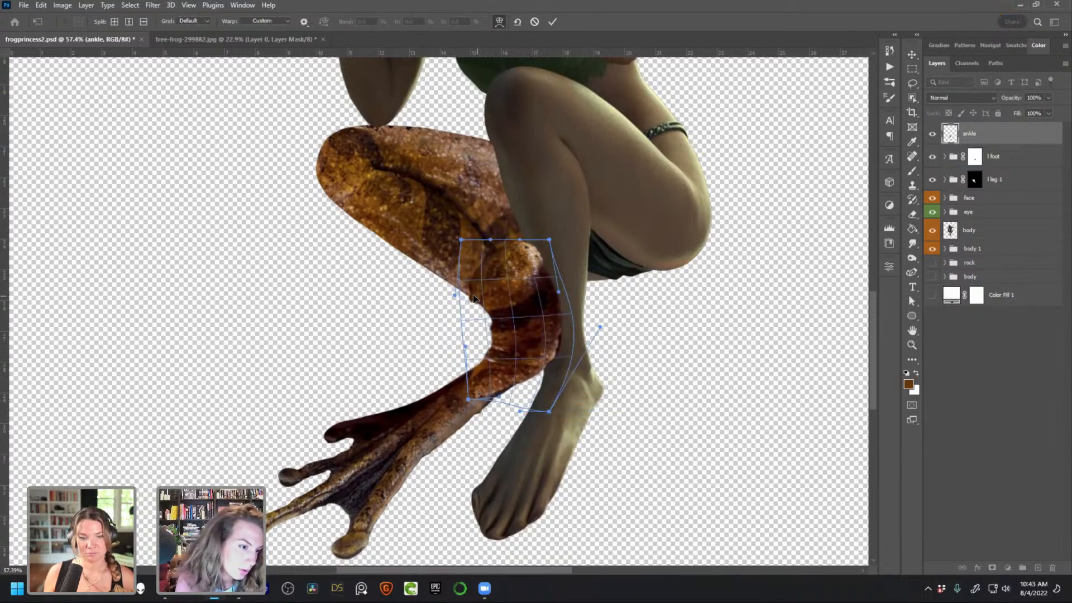
drag(539, 251, 545, 337)
drag(536, 403, 504, 414)
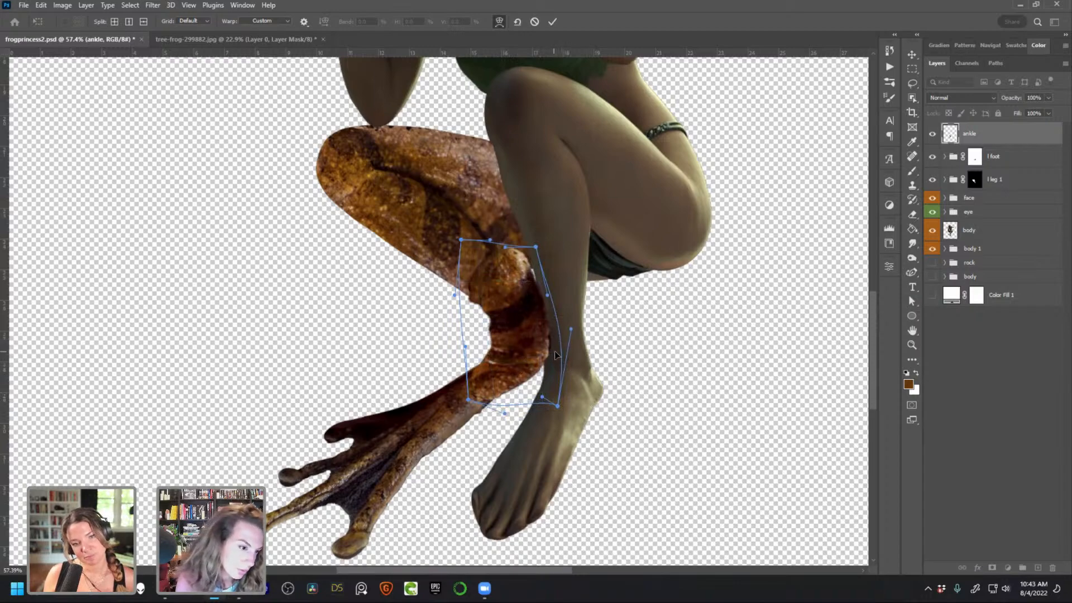
key(Return)
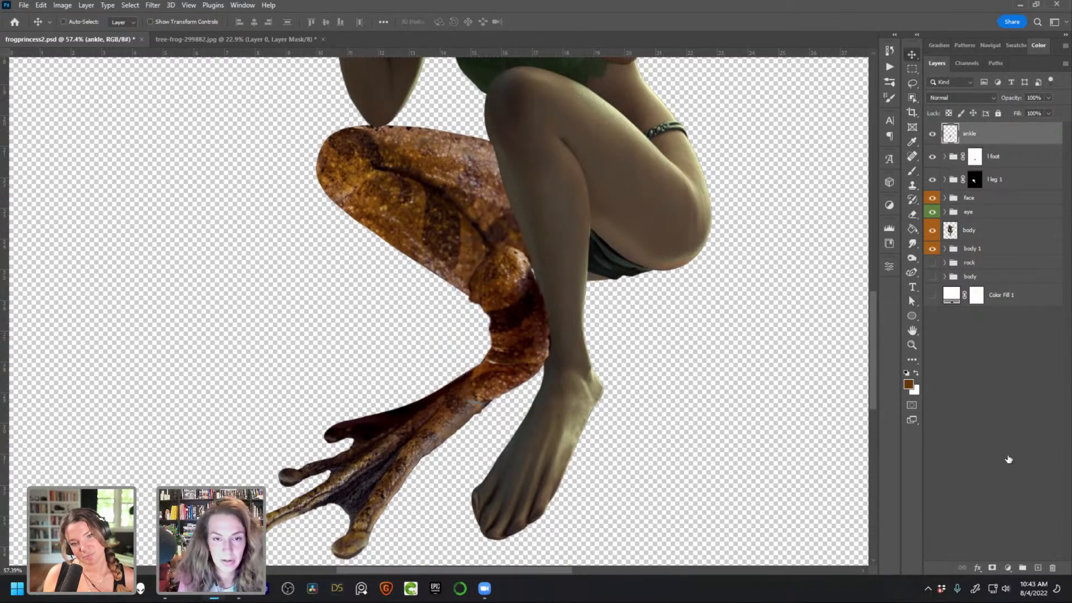
Add a new mask to the ankle layer and paint black over the rounded top of the ankle skin
click(992, 568)
key(b)
key(d)
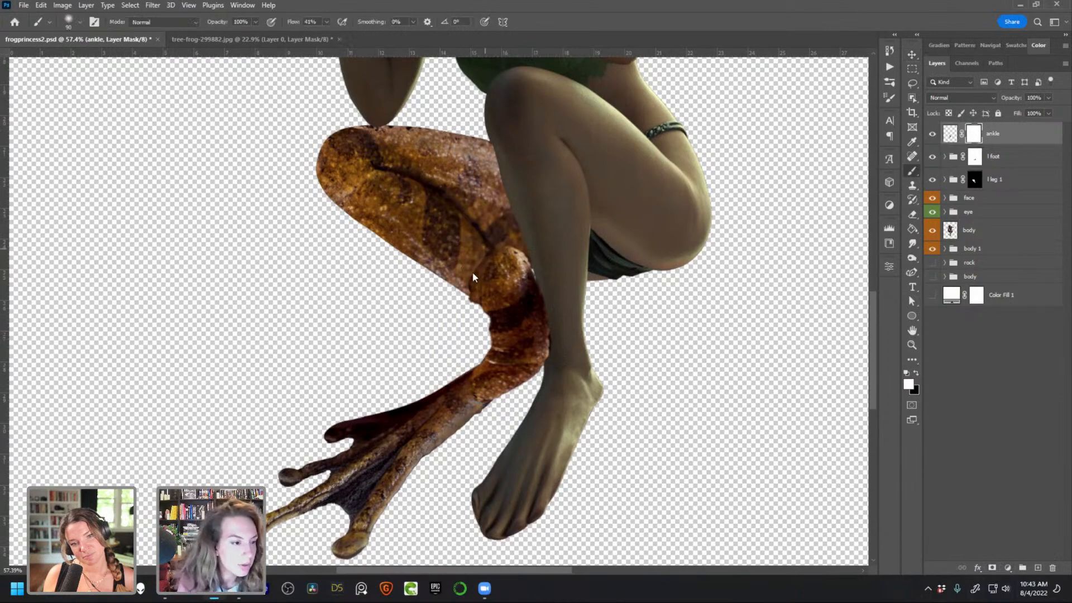
key(x)
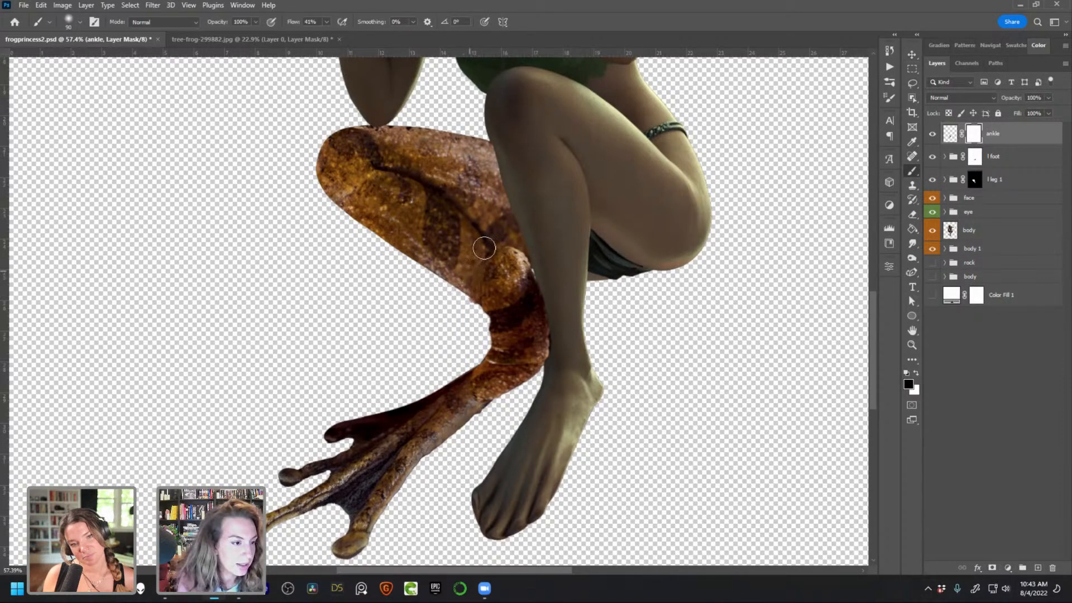
mouse_move(505, 248)
mouse_down()
mouse_move(525, 258)
mouse_move(514, 242)
mouse_move(546, 270)
mouse_up()
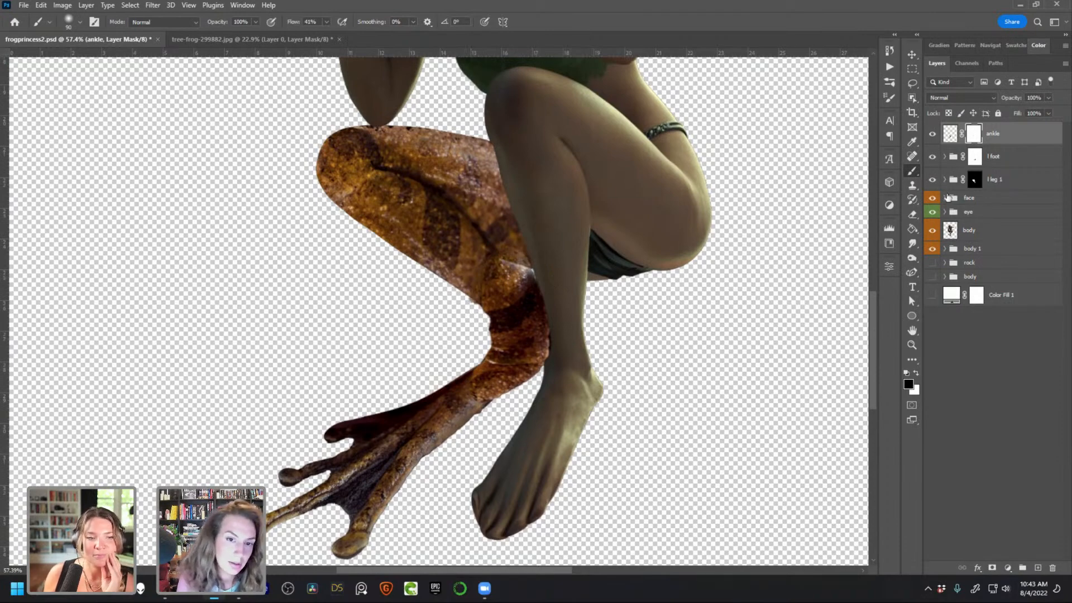
Load the l leg 1 mask as a selection, hide ankle skin spilling past the leg outline on the ankle mask, and deselect
ctrl+click(971, 181)
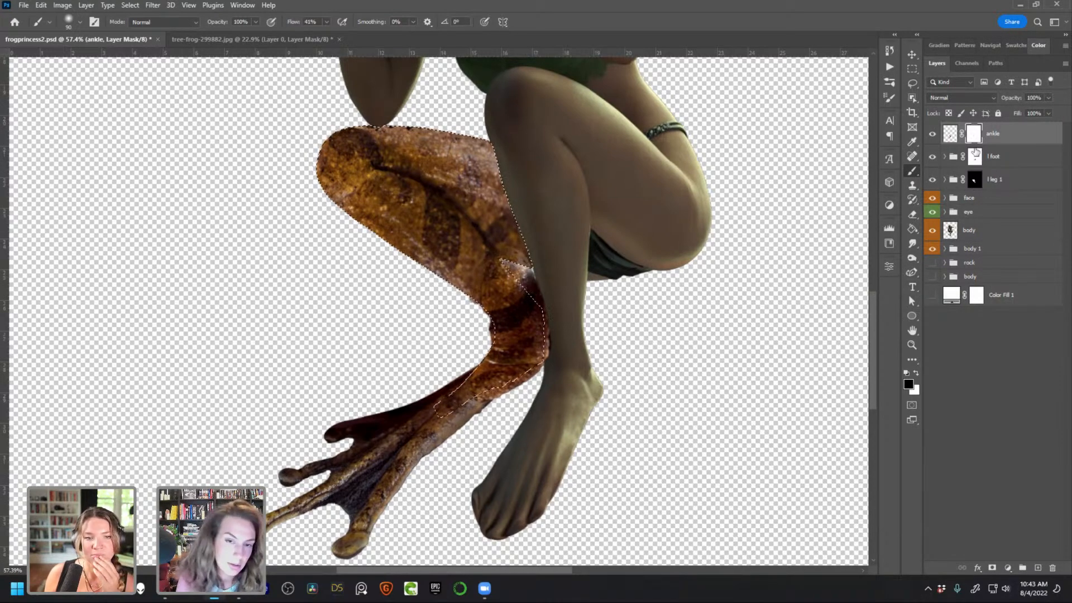
key(alt+Tab)
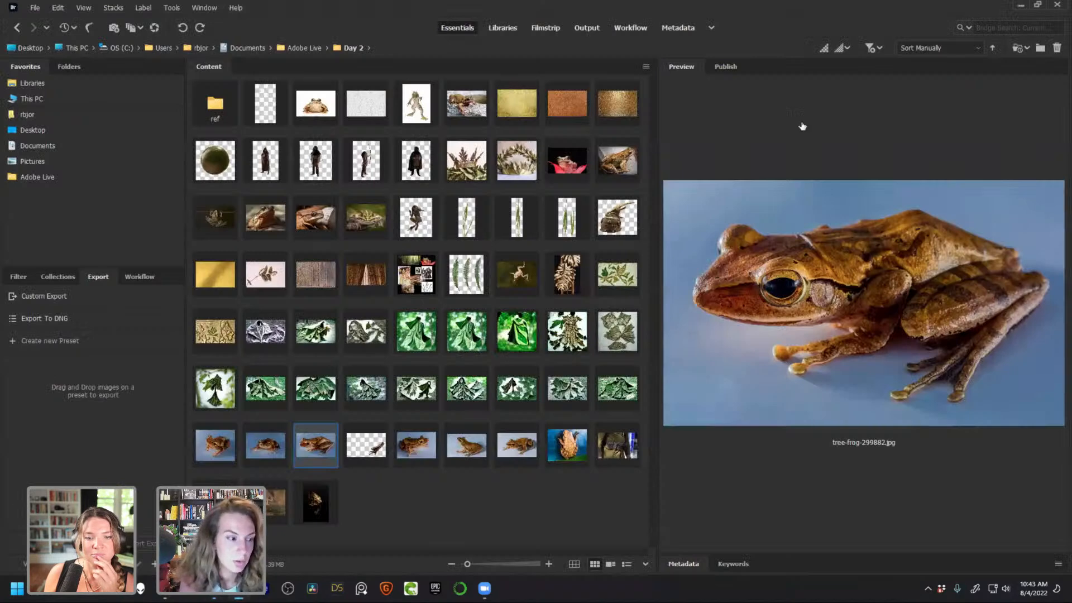
key(alt+Tab)
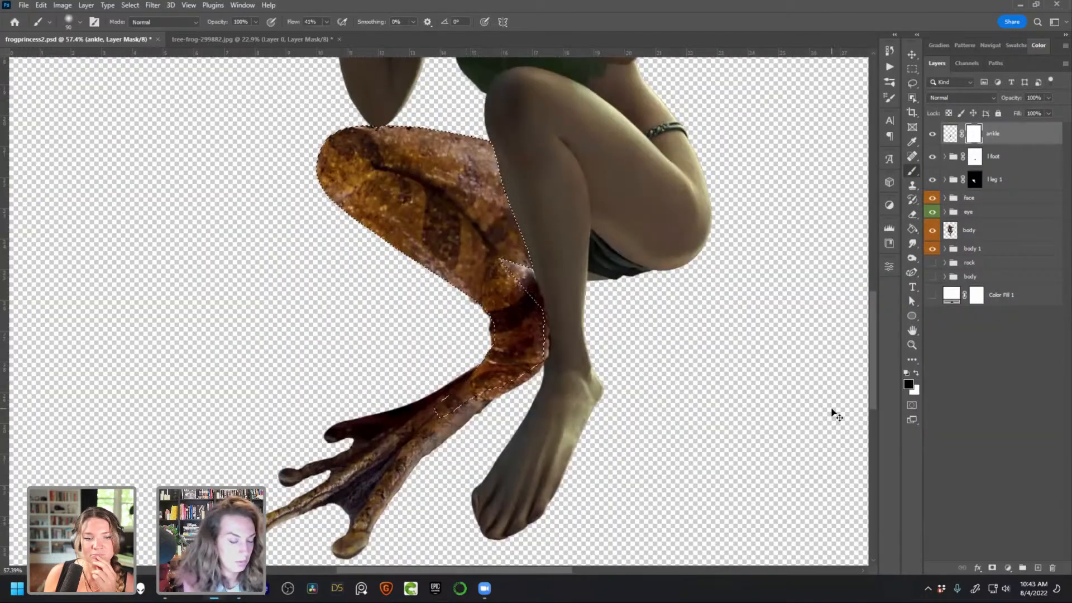
mouse_move(502, 262)
mouse_down()
mouse_move(543, 311)
mouse_move(539, 290)
mouse_up()
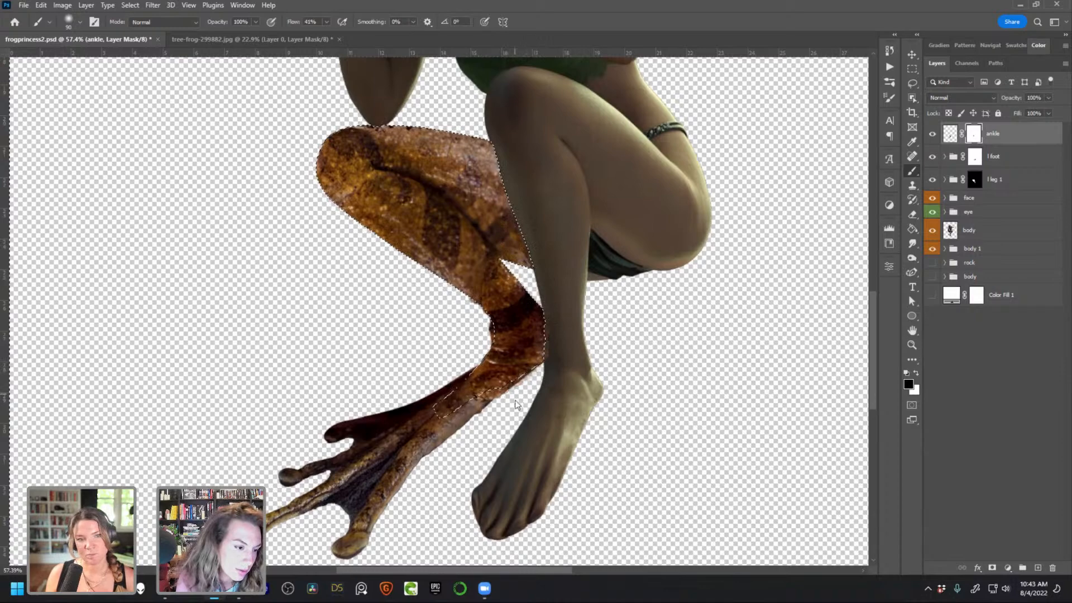
drag(490, 328, 484, 340)
key(ctrl+d)
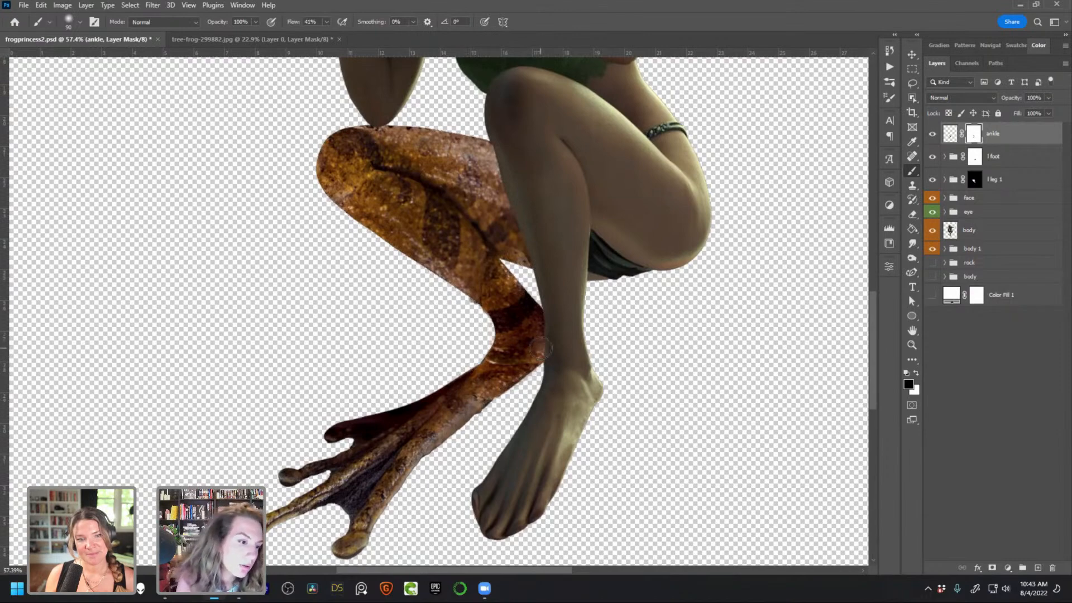
Clean up the ankle mask's edges with a smaller hard round brush and compare the leg with and without the ankle layer
click(932, 135)
click(932, 135)
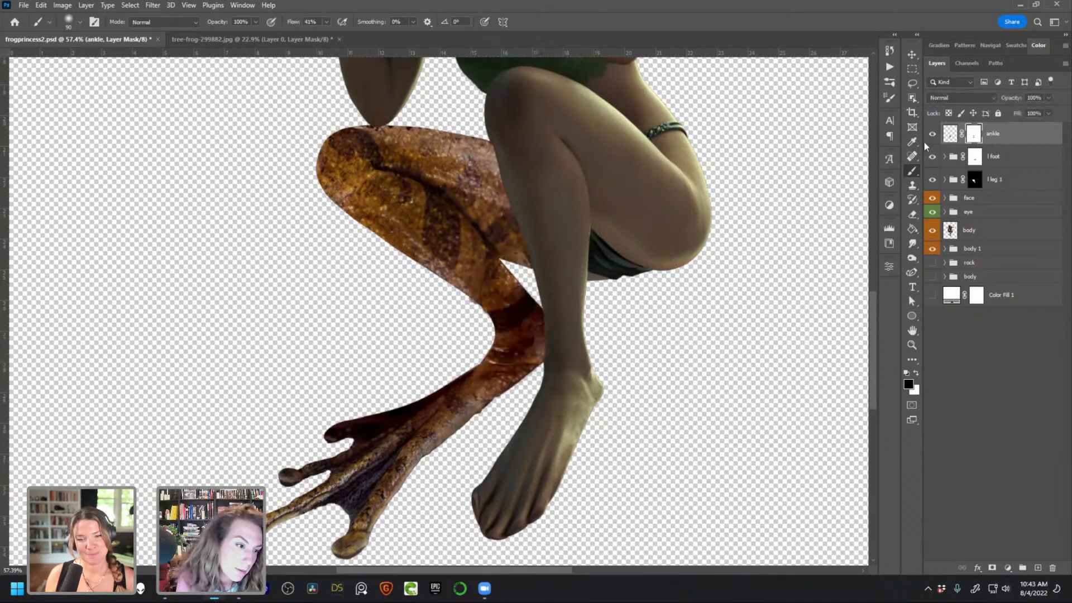
right_click(524, 252)
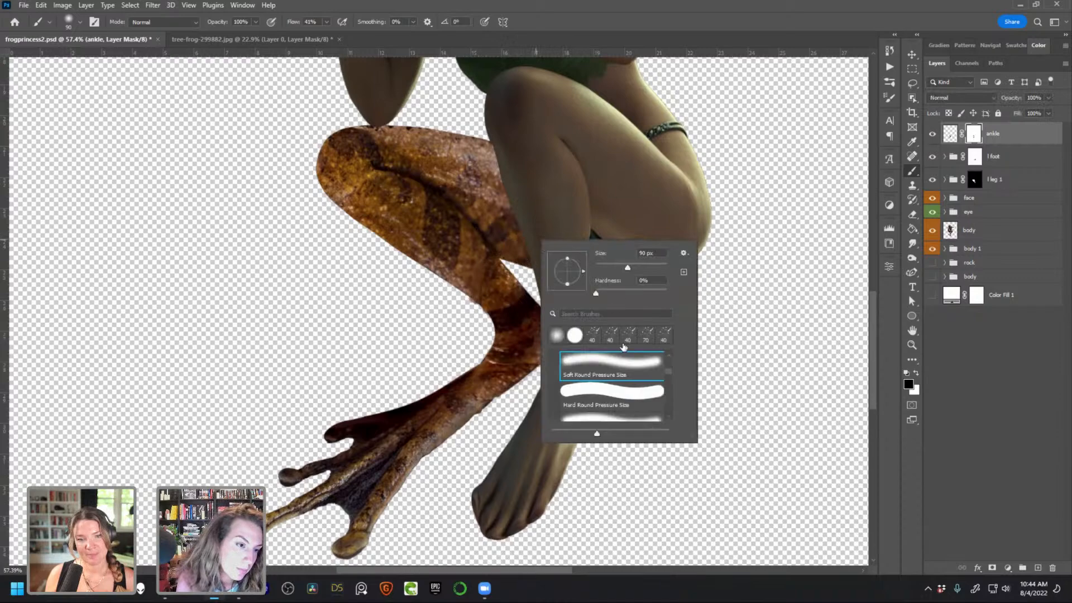
drag(620, 263, 619, 263)
click(498, 240)
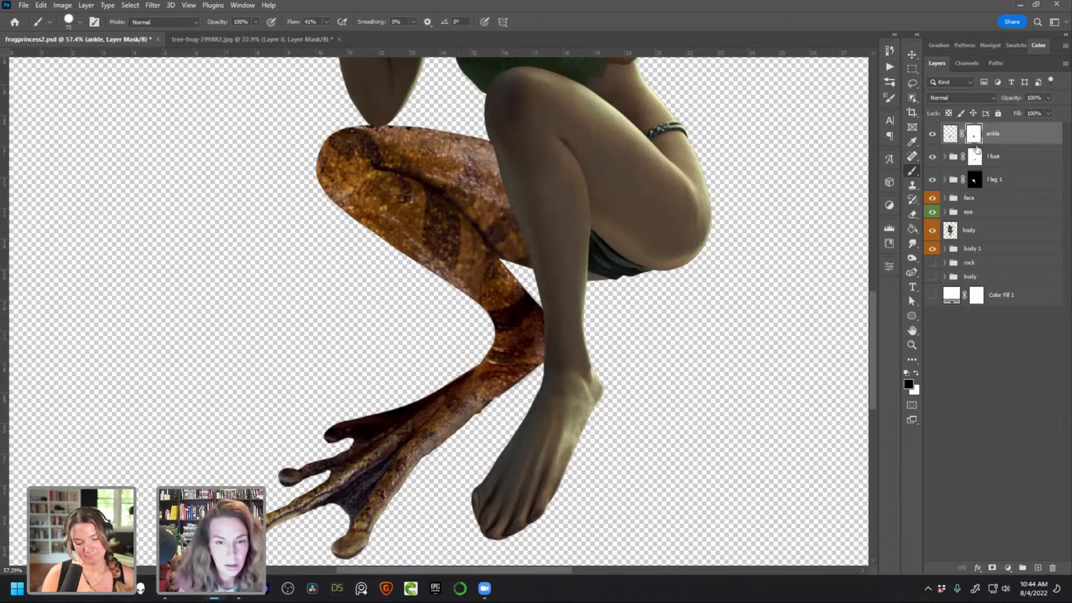
click(932, 135)
click(932, 135)
click(931, 135)
click(933, 136)
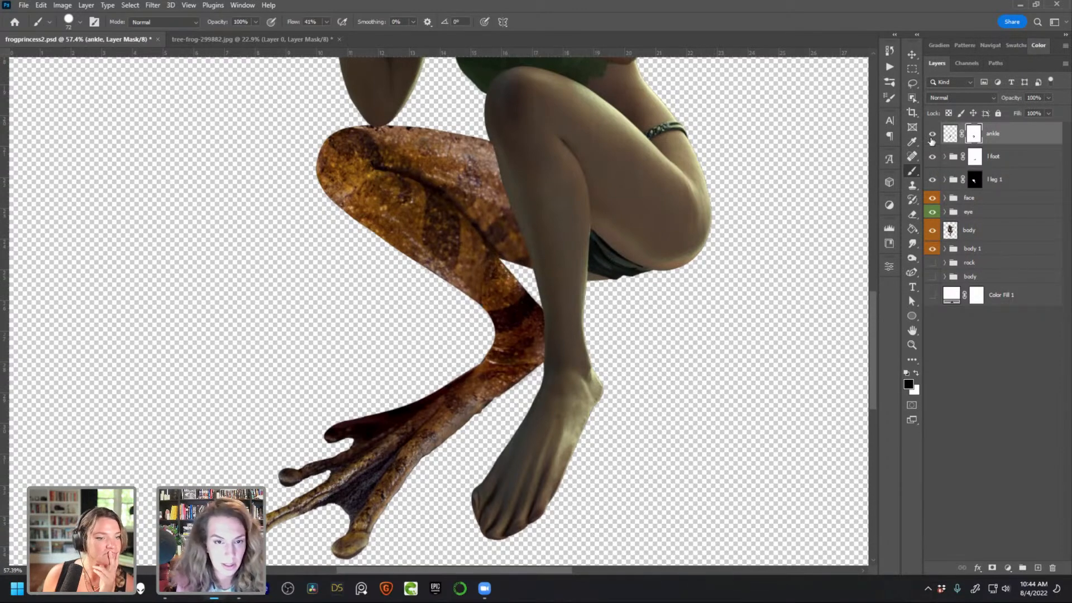
Group the ankle layer with the l foot and l leg 1 groups and name the new group leg
shift+click(1007, 187)
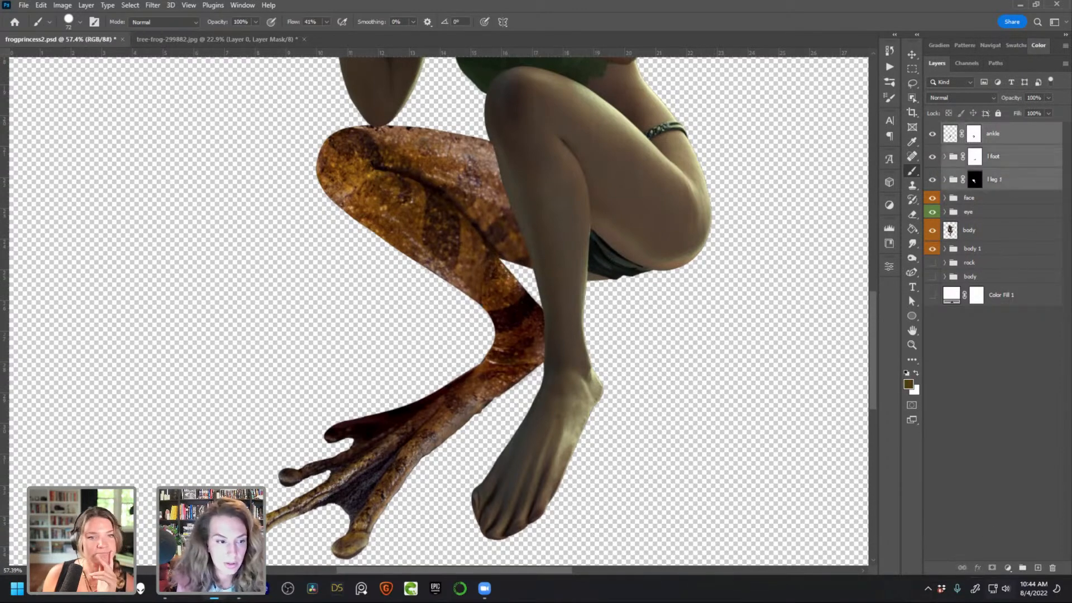
key(ctrl+g)
double_click(970, 130)
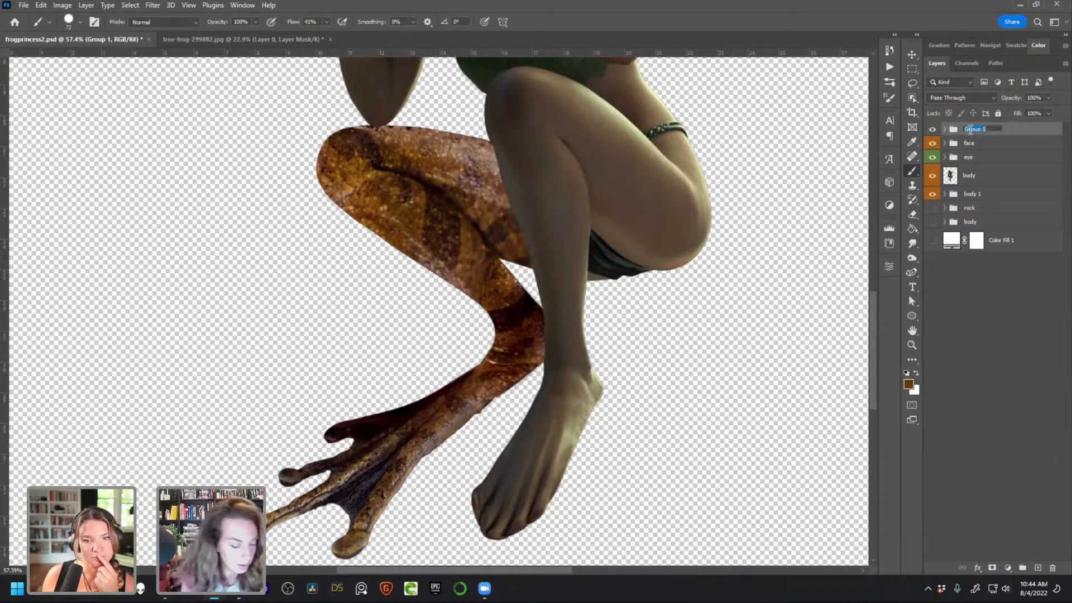
text(leg)
key(Return)
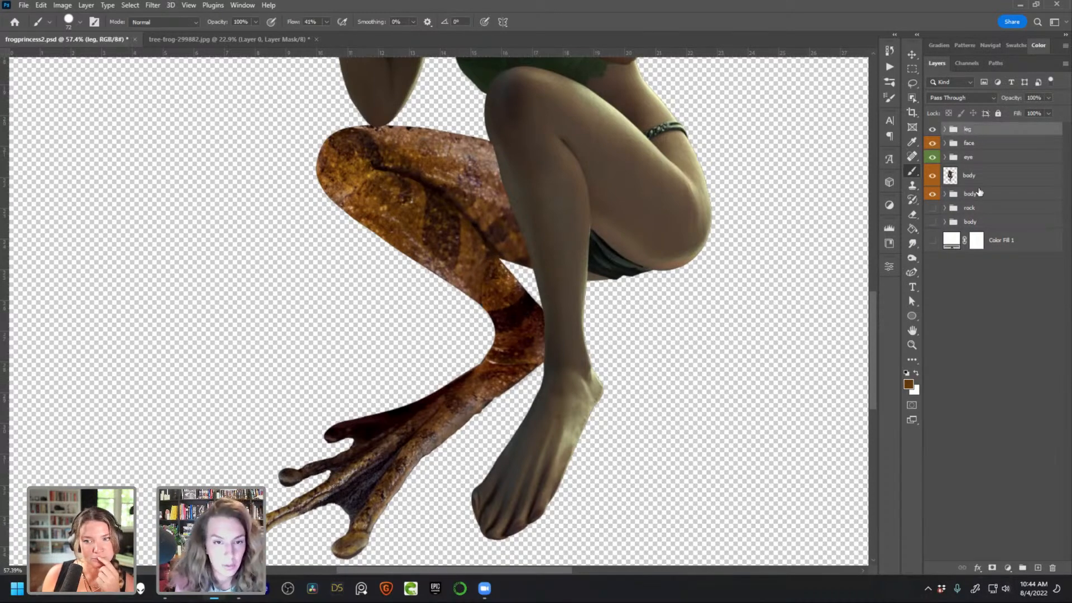
Add a new layer named bumps above the ankle layer inside the leg group and save the document
drag(456, 297, 459, 389)
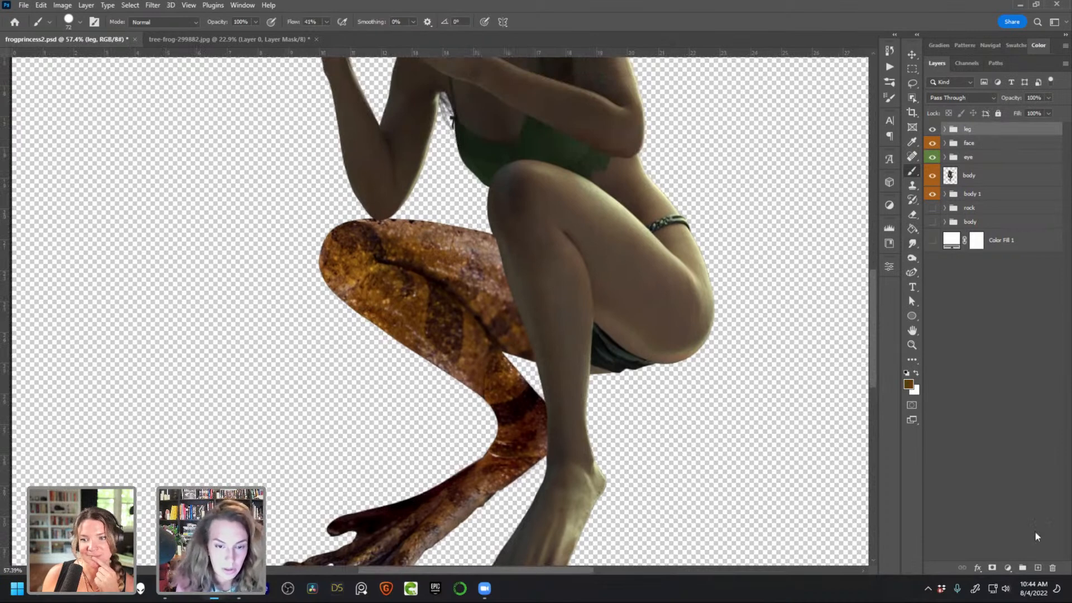
click(944, 129)
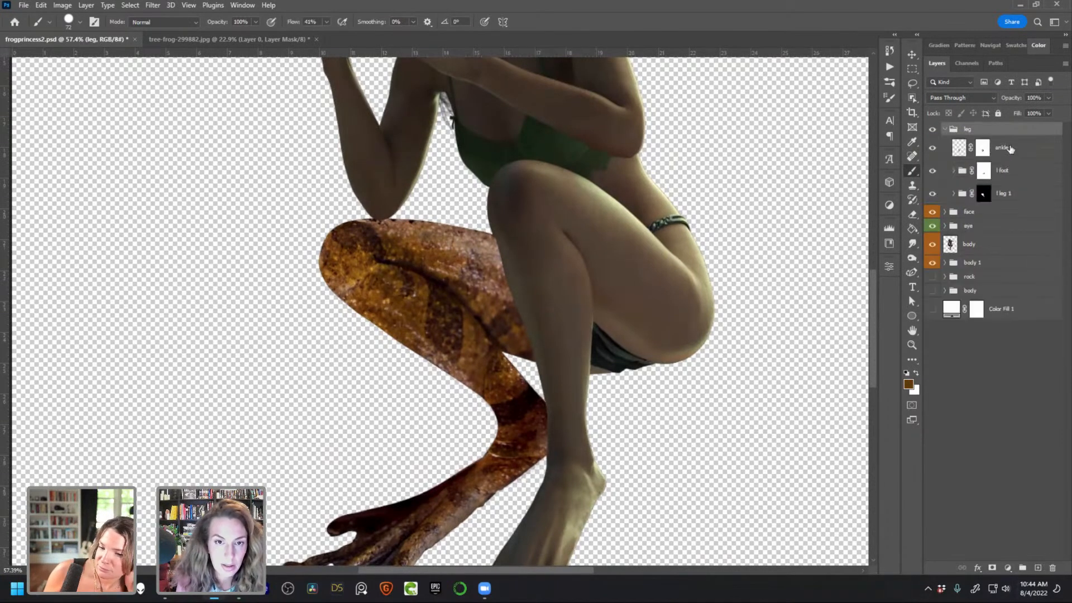
click(1032, 150)
click(1038, 568)
double_click(988, 148)
text(bum.ps)
key(Return)
double_click(983, 149)
text(bumps)
key(Return)
key(ctrl+s)
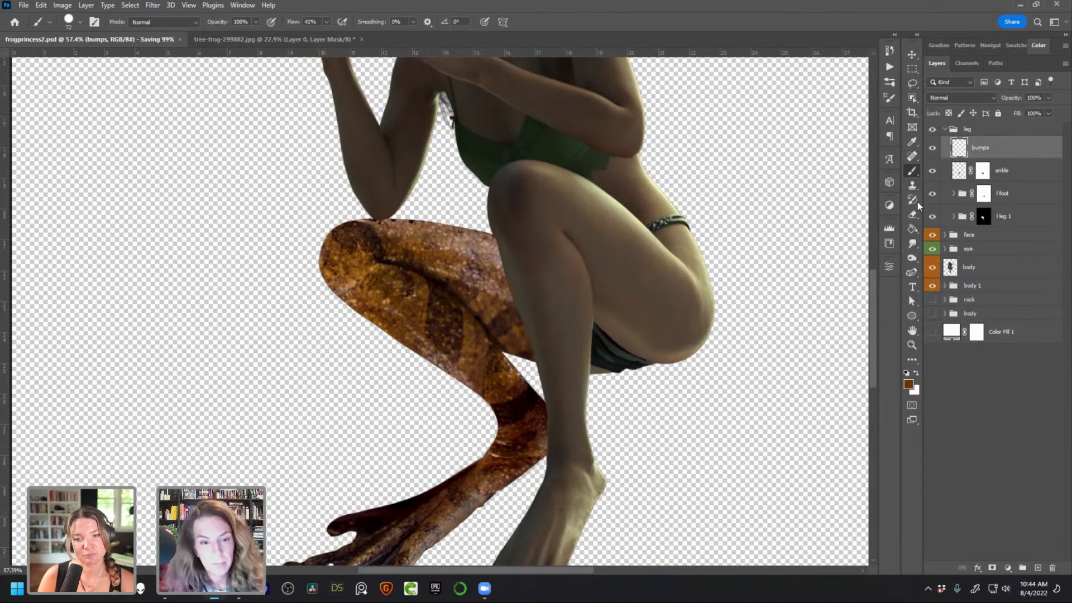
Try the Bubble Burst C2 brush from Kyle's Concept Brushes for the Clone Stamp, reducing its size to 70 px
click(912, 185)
click(890, 82)
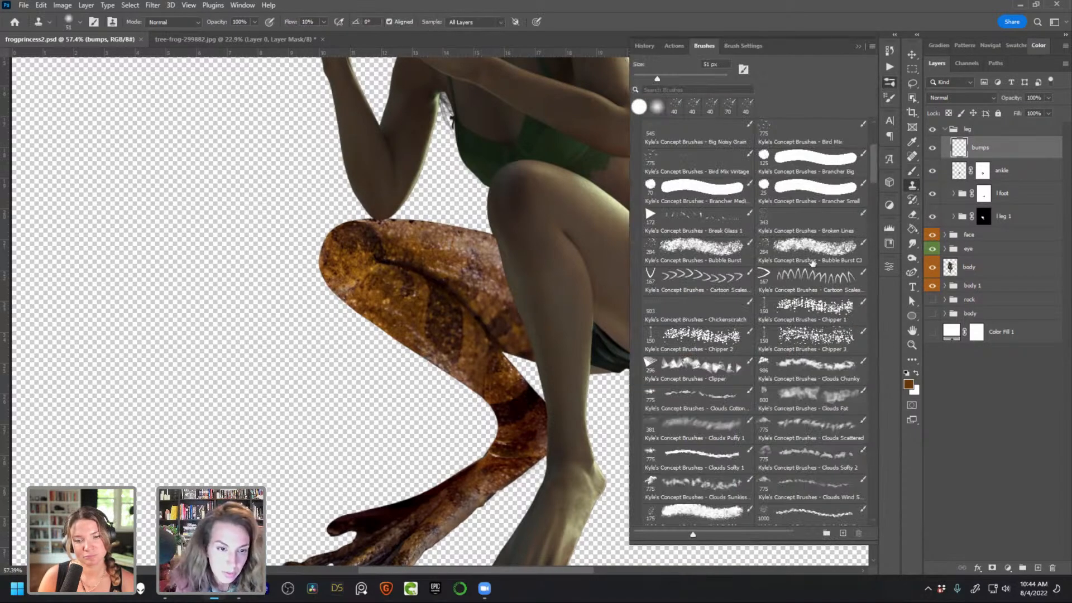
click(812, 252)
drag(698, 79, 667, 80)
key(Return)
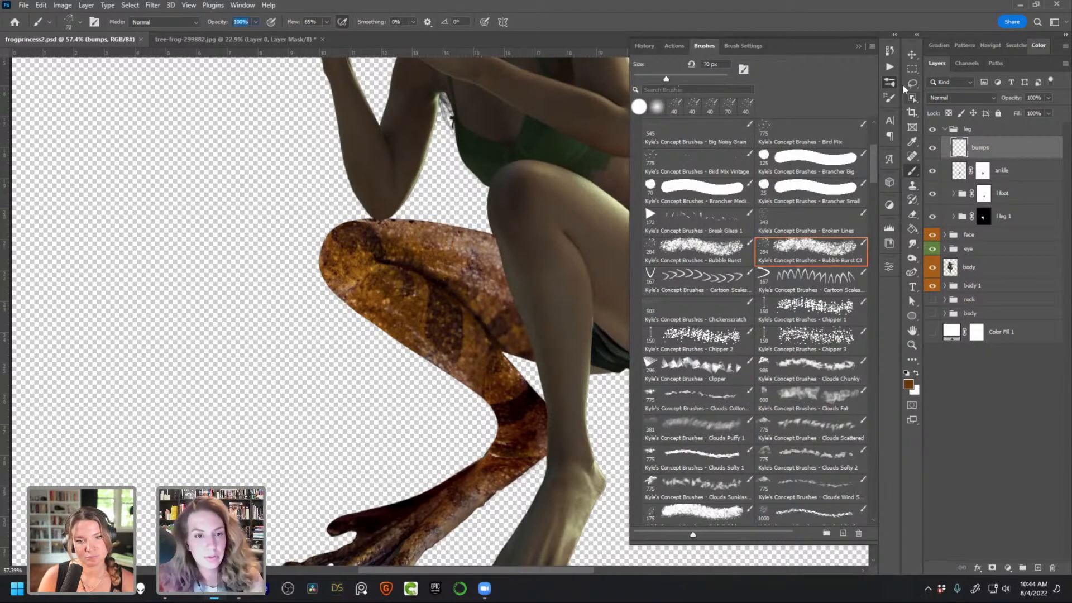
click(888, 82)
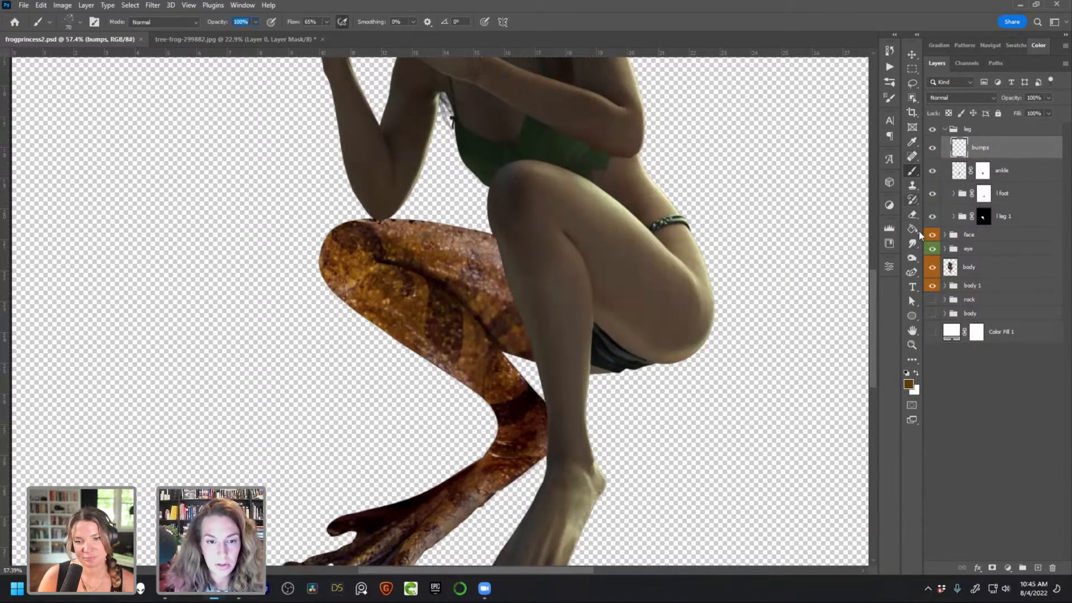
Try the Bubble Burst C2 preset once more from the Clone Stamp, and return to the Clone Stamp tool
click(912, 187)
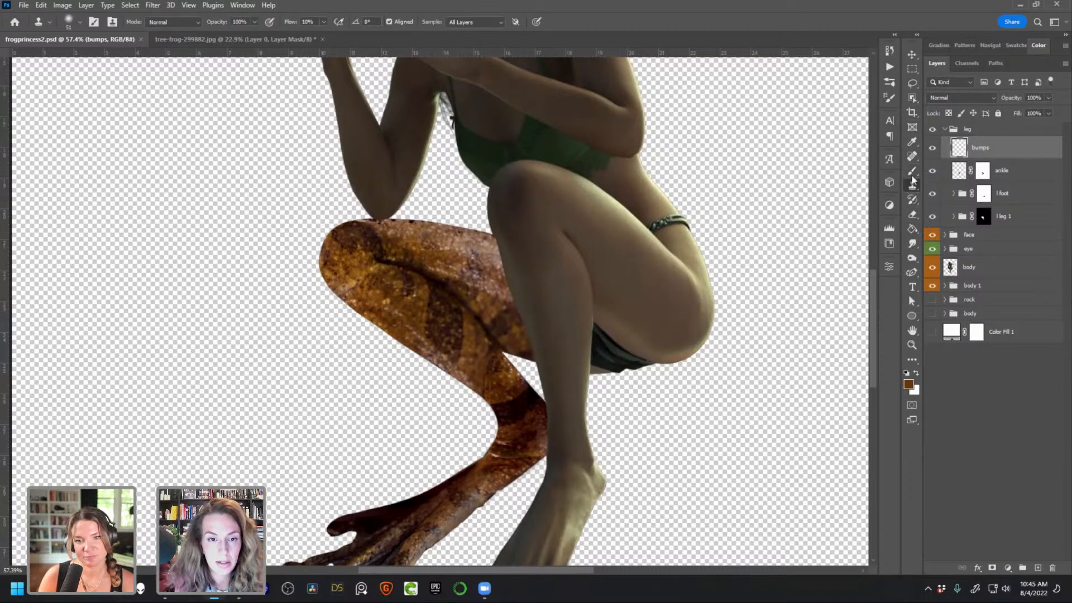
click(889, 83)
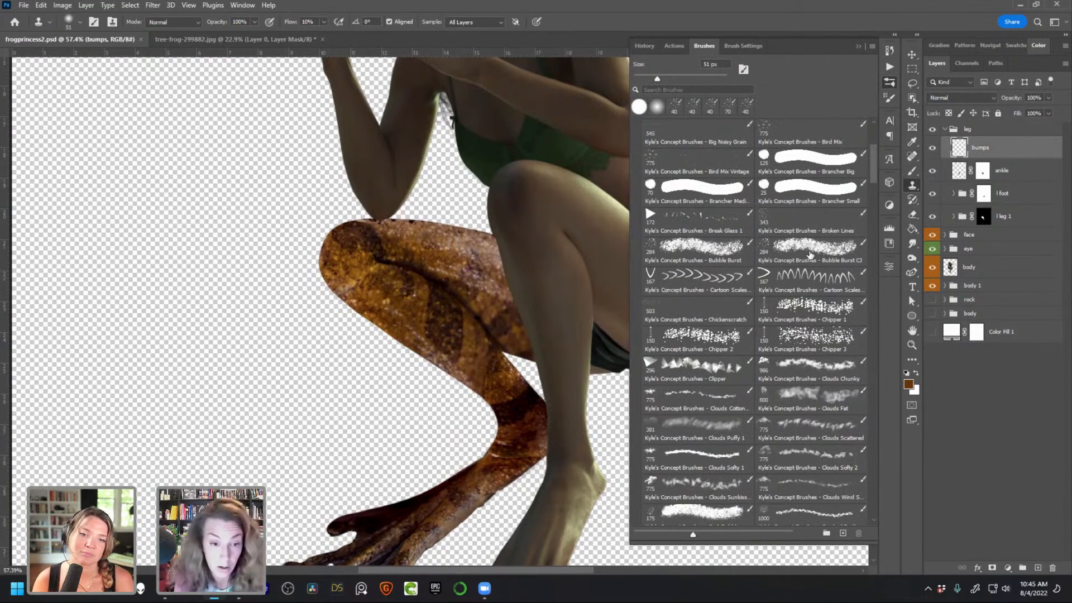
click(811, 256)
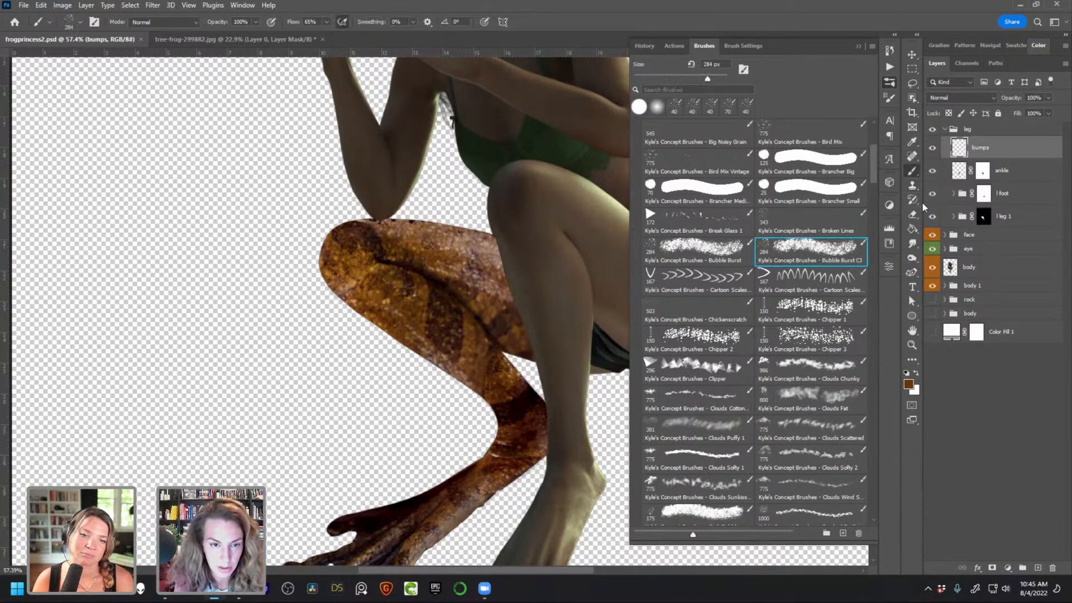
key(s)
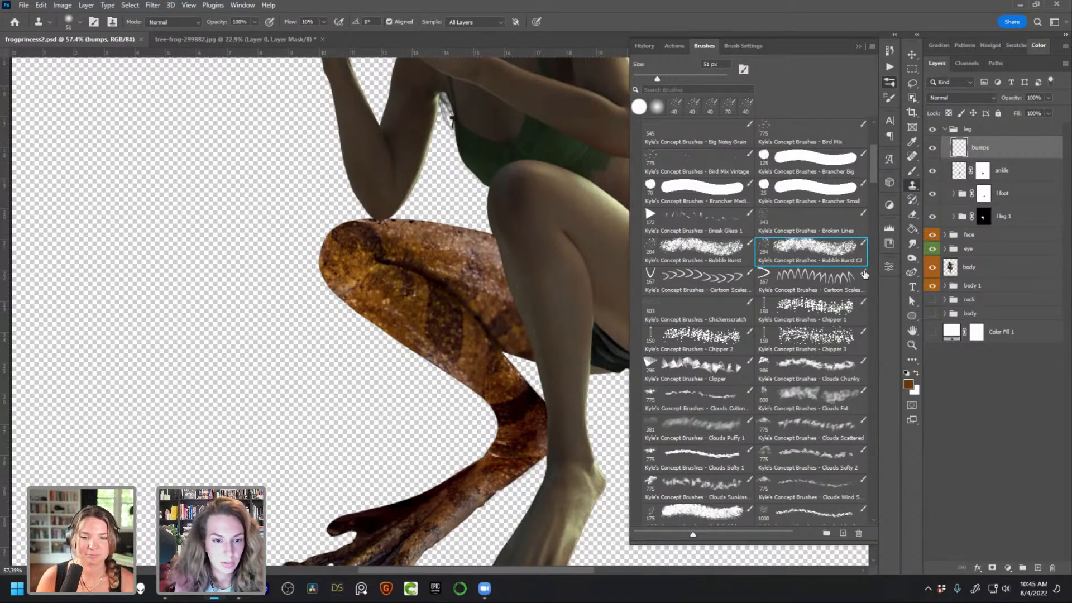
click(892, 84)
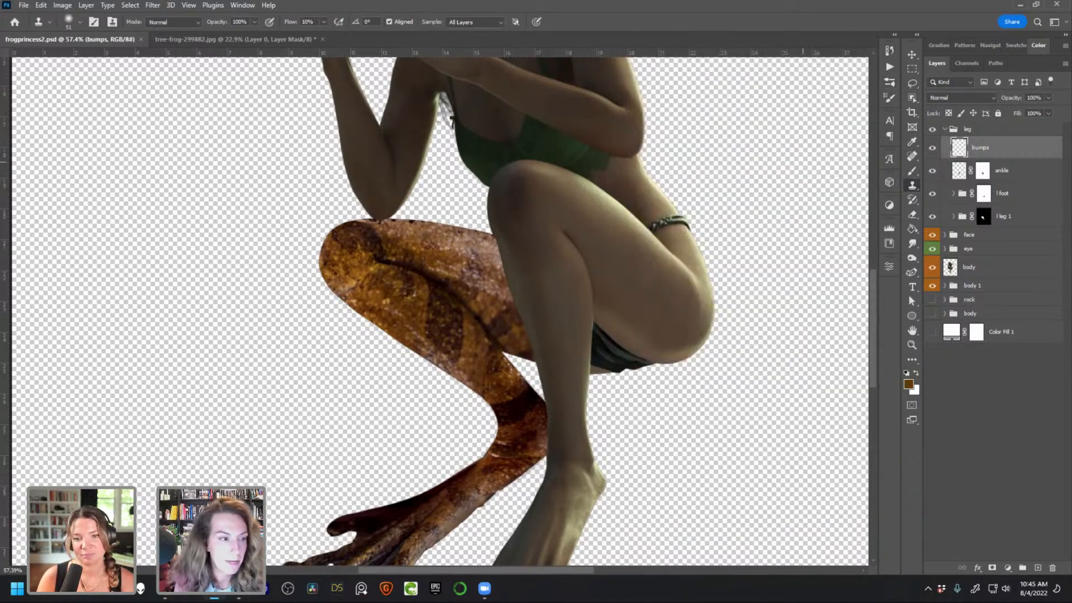
Clone a small patch of skin from the calf's lower edge to above the ankle on the bumps layer and save the document
scroll(431, 363, down, 1)
scroll(432, 364, up, 4)
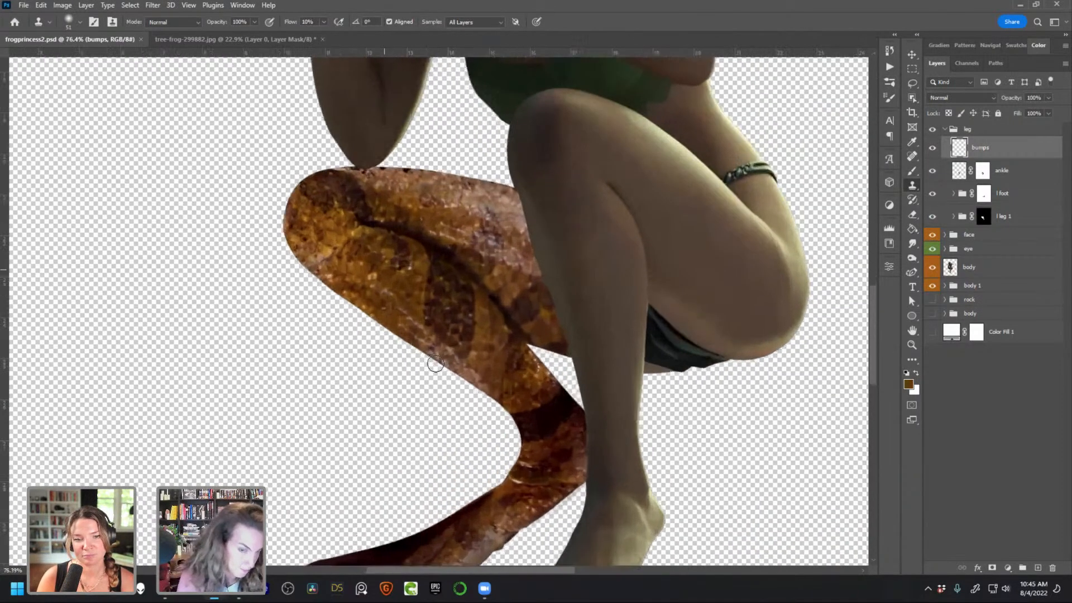
click(889, 83)
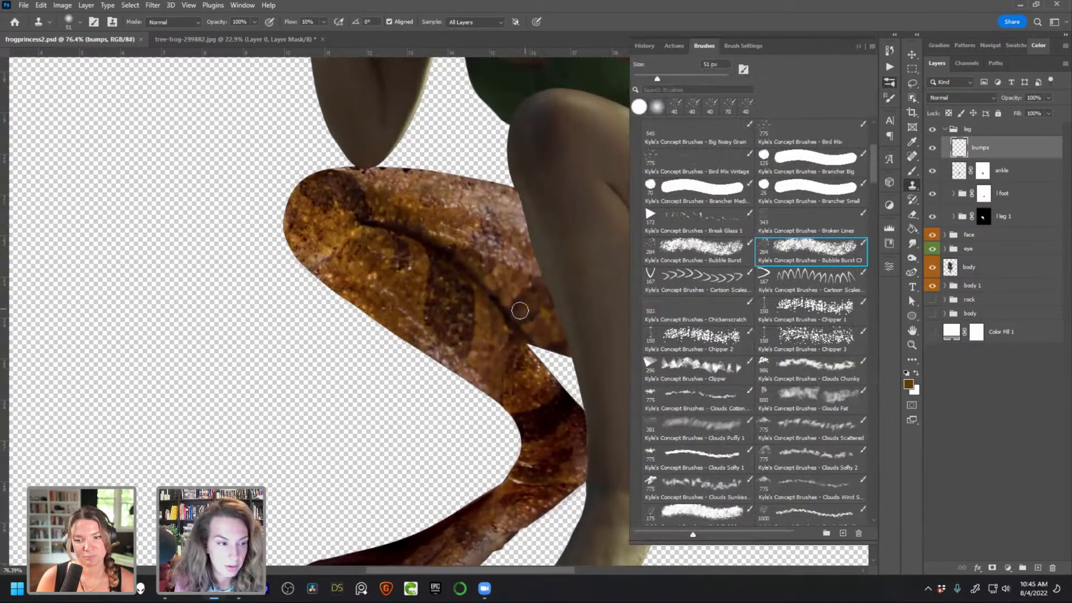
alt+click(465, 380)
drag(526, 335, 525, 317)
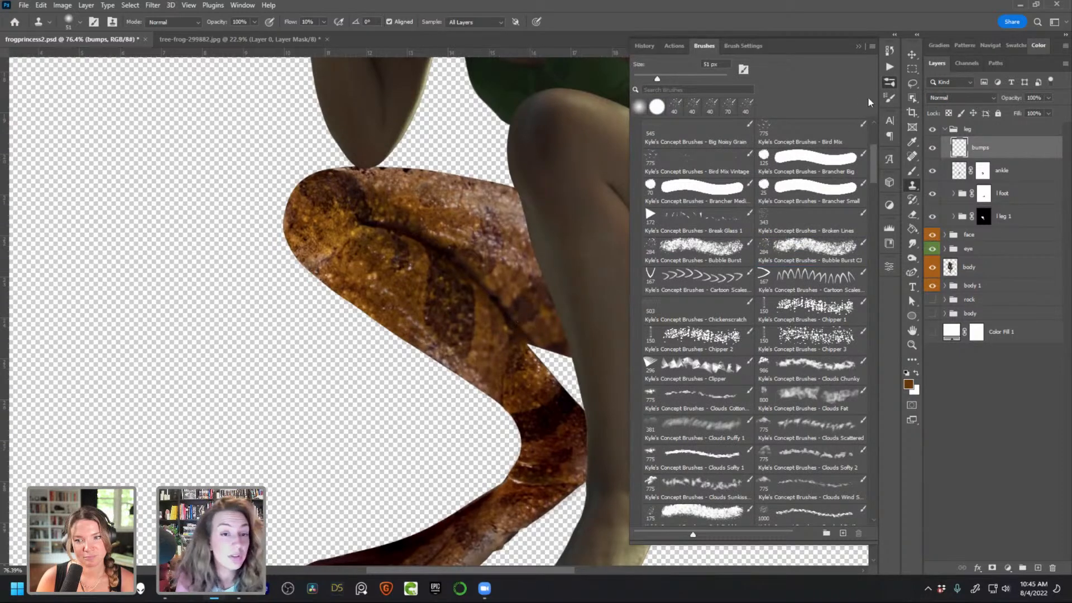
key(ctrl+s)
scroll(619, 359, down, 3)
scroll(597, 370, up, 3)
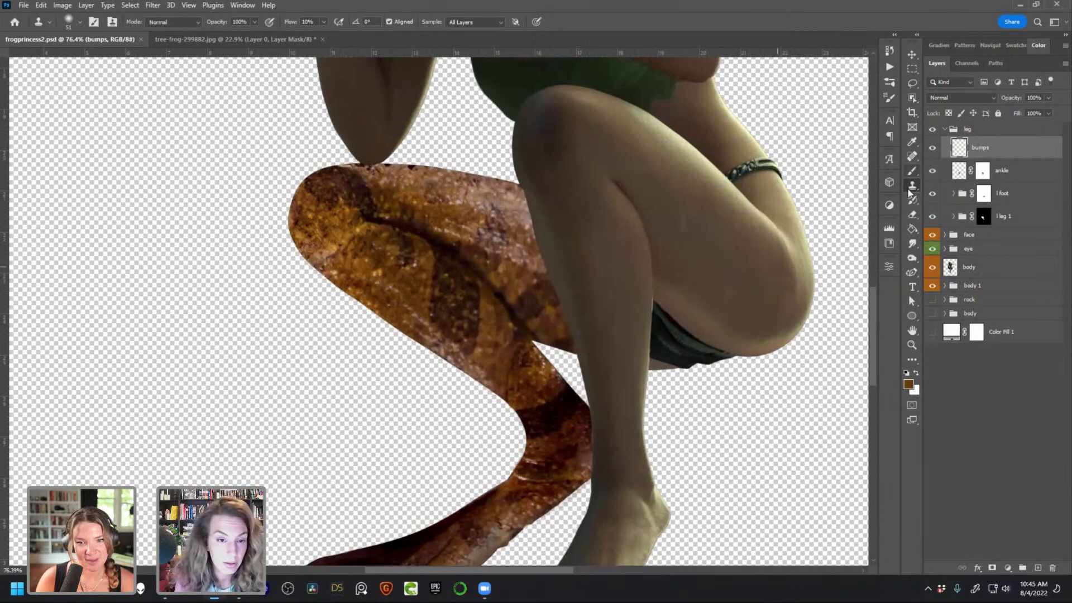
Try a Brush tool stroke on the front leg, undo it and return to the Clone Stamp
click(912, 170)
mouse_move(672, 184)
mouse_down()
mouse_move(692, 374)
mouse_move(662, 257)
mouse_up()
key(ctrl+z)
click(913, 186)
mouse_move(690, 295)
mouse_down()
mouse_move(709, 334)
mouse_move(678, 294)
mouse_move(688, 357)
mouse_move(704, 336)
mouse_move(734, 360)
mouse_up()
Choose the Sampled Brush 3 15 preset from the Evenant-Concept-Art-Brush-Pack within Concept Art brushes for the Clone Stamp
click(889, 83)
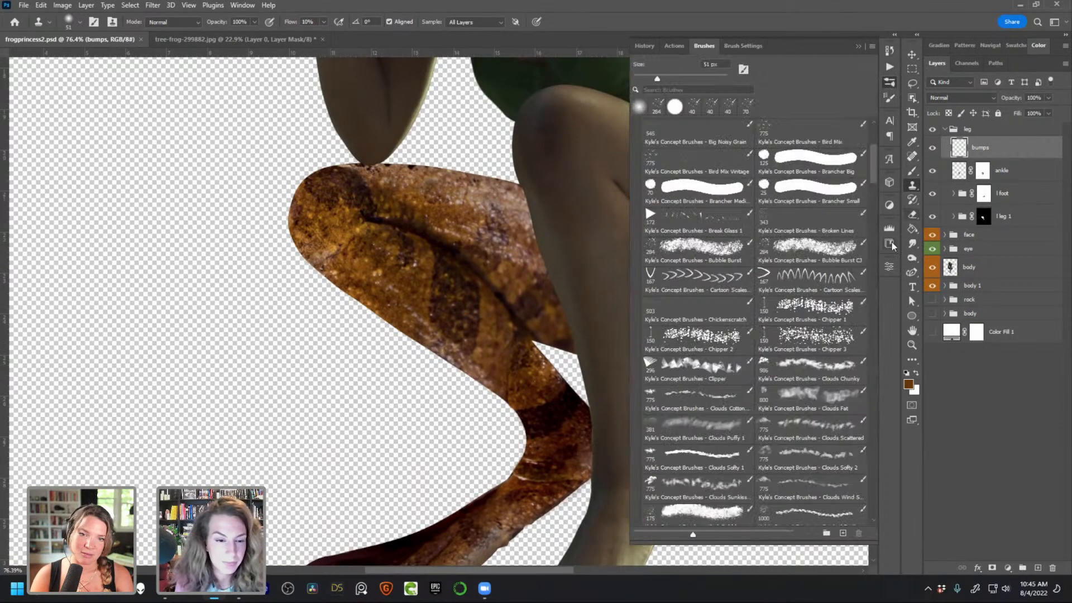
mouse_move(876, 166)
mouse_down()
mouse_move(875, 241)
mouse_move(874, 132)
mouse_up()
click(640, 190)
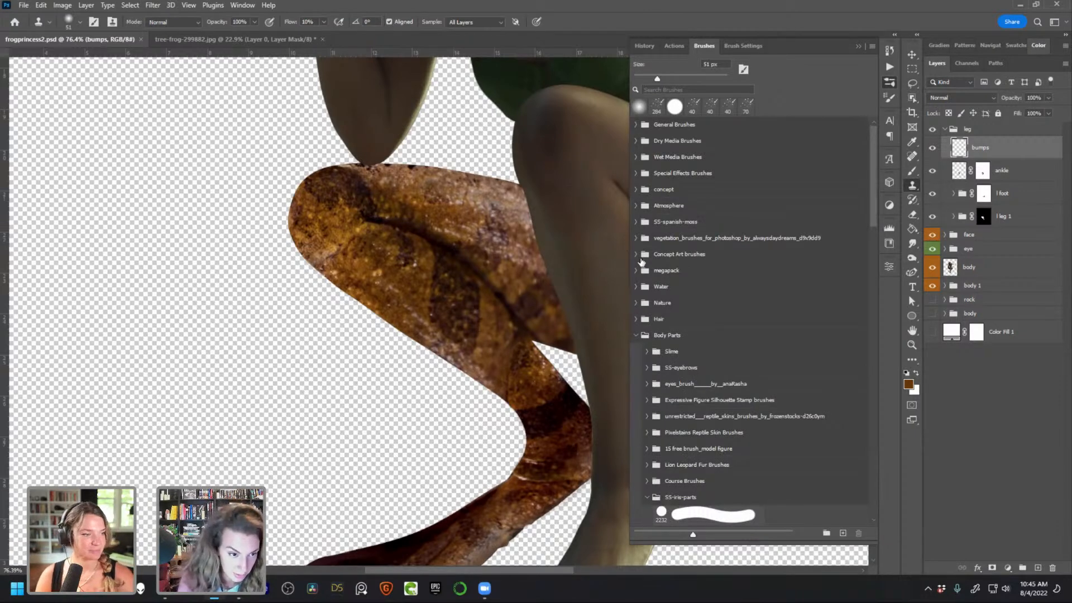
click(635, 255)
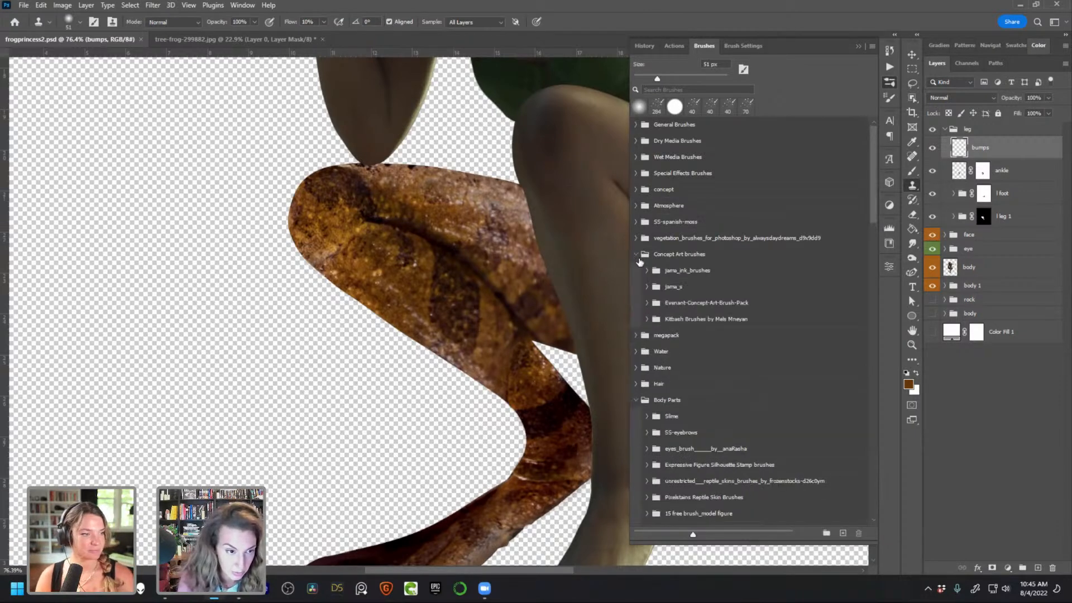
click(646, 303)
mouse_move(872, 151)
mouse_down()
mouse_move(860, 357)
mouse_move(871, 422)
mouse_move(868, 225)
mouse_up()
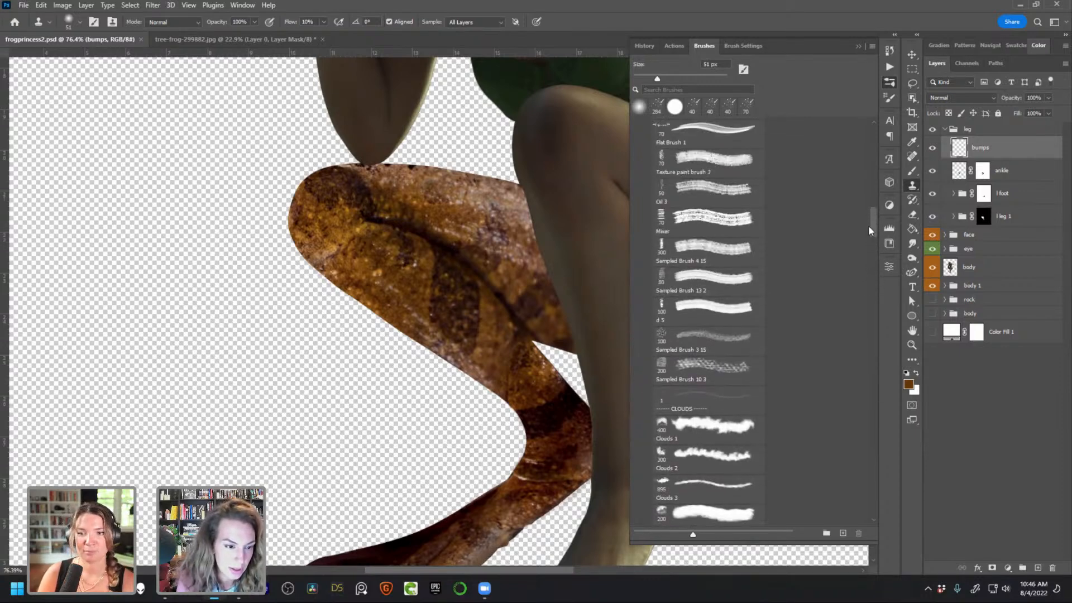
click(728, 345)
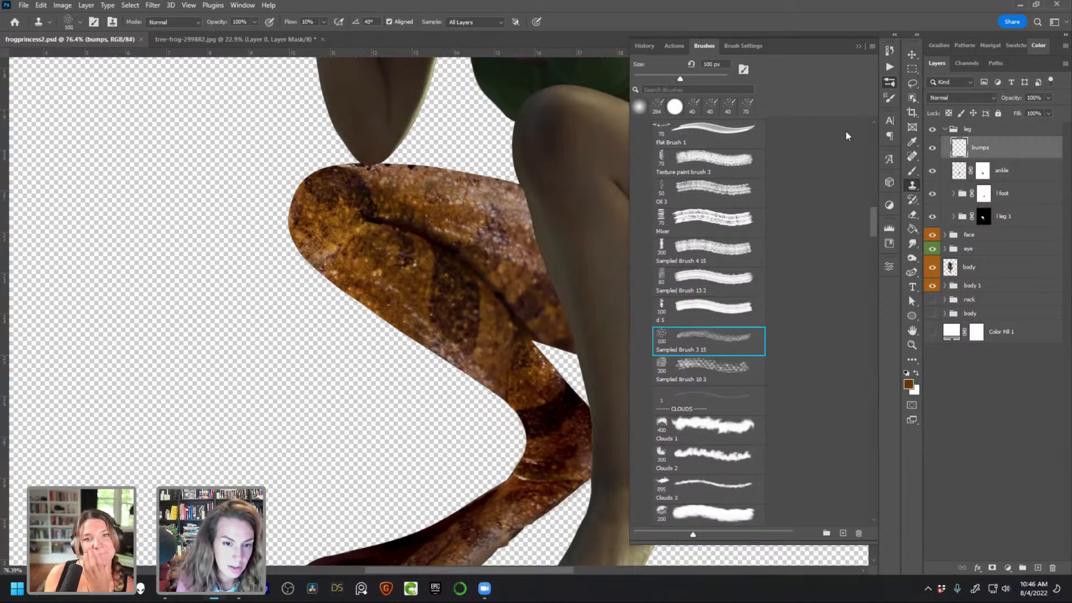
Try cloning bumps along the calf with the sampled brush, raising the flow to 100%, and undo the test strokes
mouse_move(374, 306)
mouse_down()
mouse_move(392, 342)
mouse_move(454, 389)
mouse_up()
key(ctrl+z)
click(324, 22)
drag(321, 35, 386, 42)
mouse_move(378, 310)
mouse_down()
mouse_move(404, 350)
mouse_move(430, 358)
mouse_move(378, 324)
mouse_move(423, 359)
mouse_move(438, 358)
mouse_up()
key(ctrl+z)
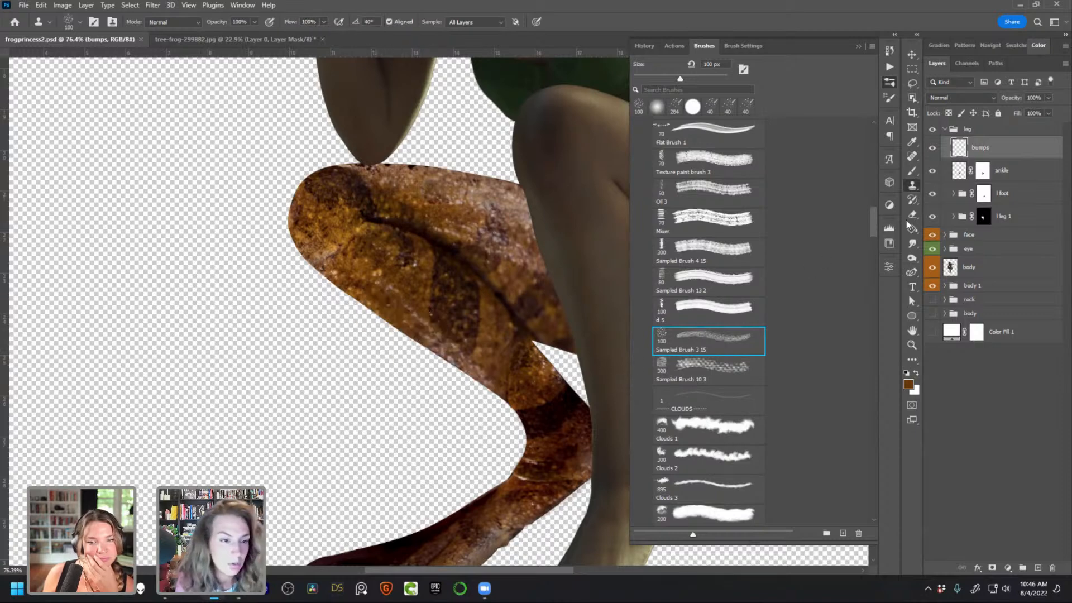
drag(873, 223, 873, 150)
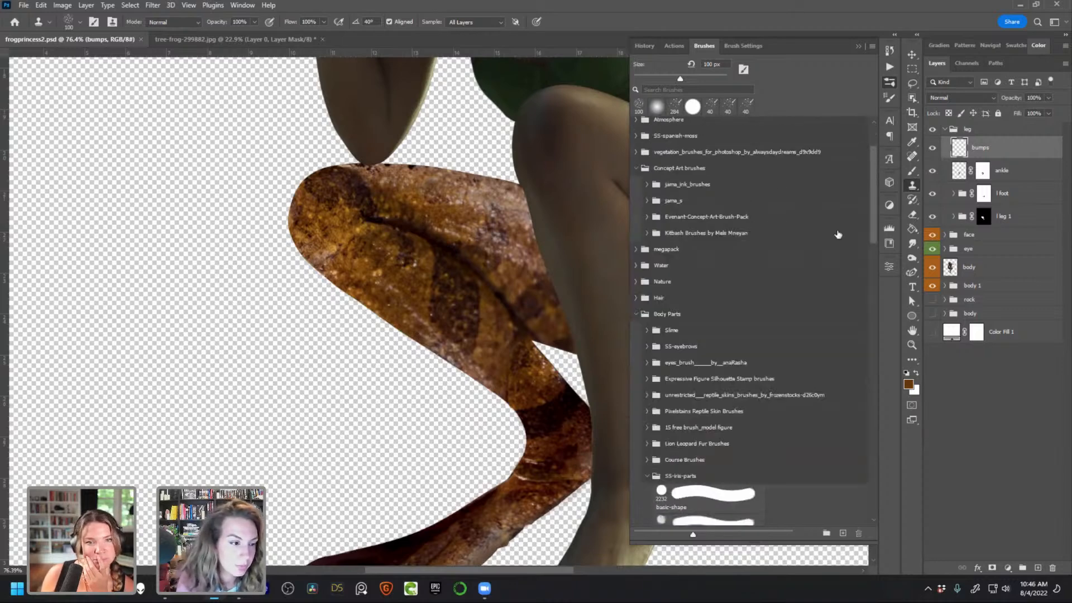
click(890, 84)
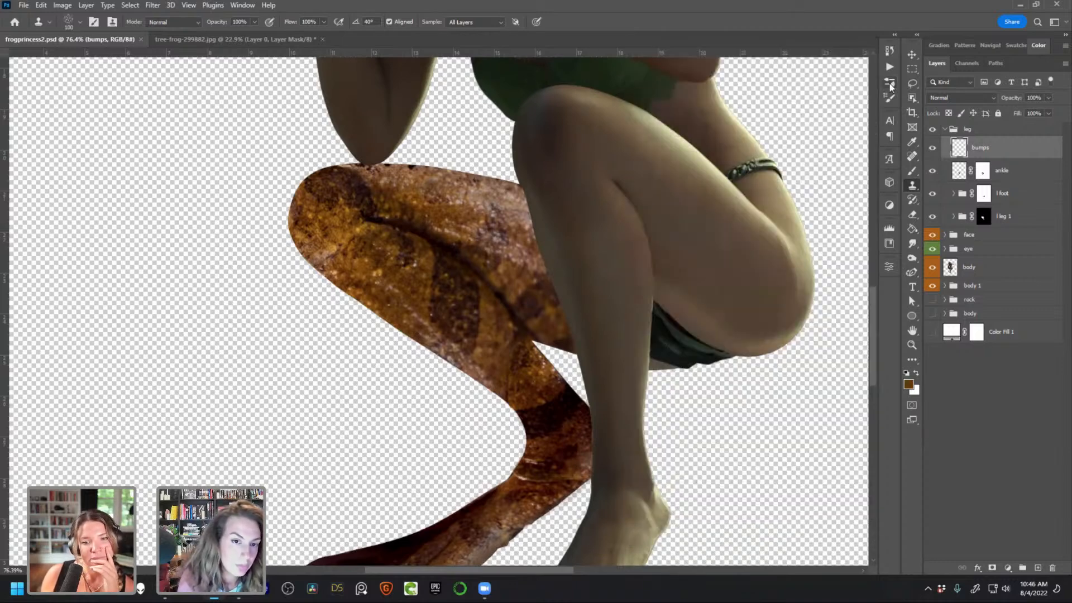
right_click(537, 252)
scroll(614, 385, down, 3)
scroll(614, 385, up, 2)
scroll(616, 391, up, 2)
key(b)
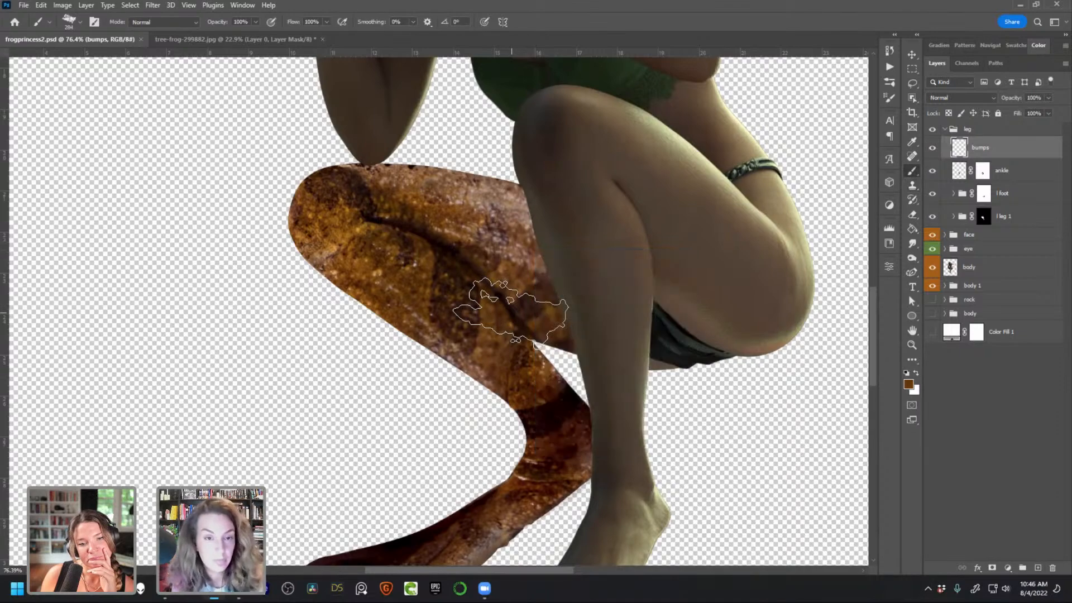
click(912, 188)
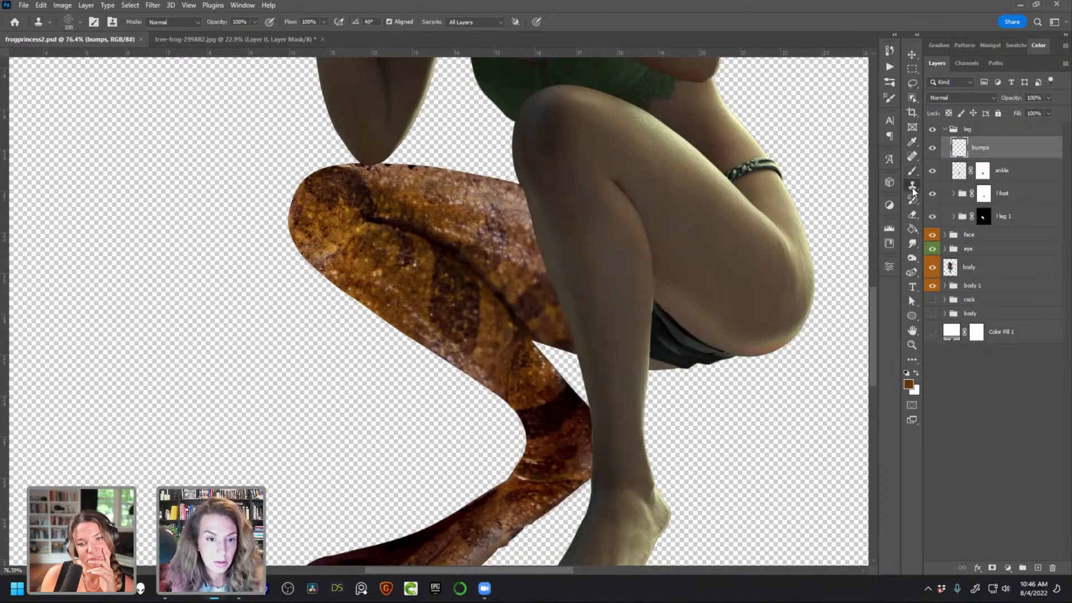
click(891, 99)
click(891, 99)
Collapse the leg group and compare the whole frog leg with the tree frog source photo
click(943, 130)
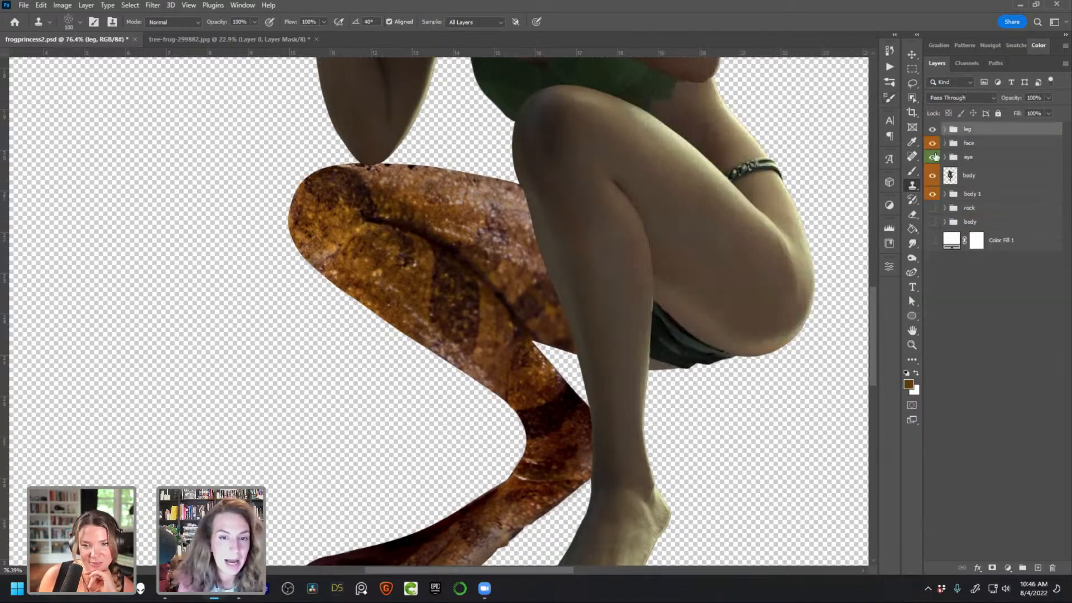
scroll(491, 402, down, 3)
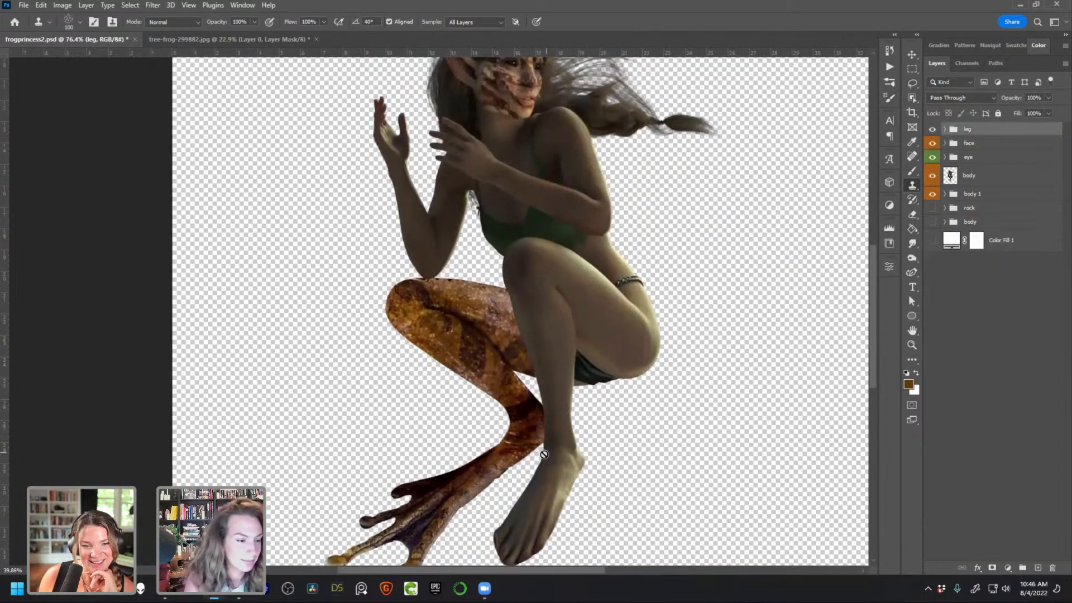
drag(497, 385, 500, 416)
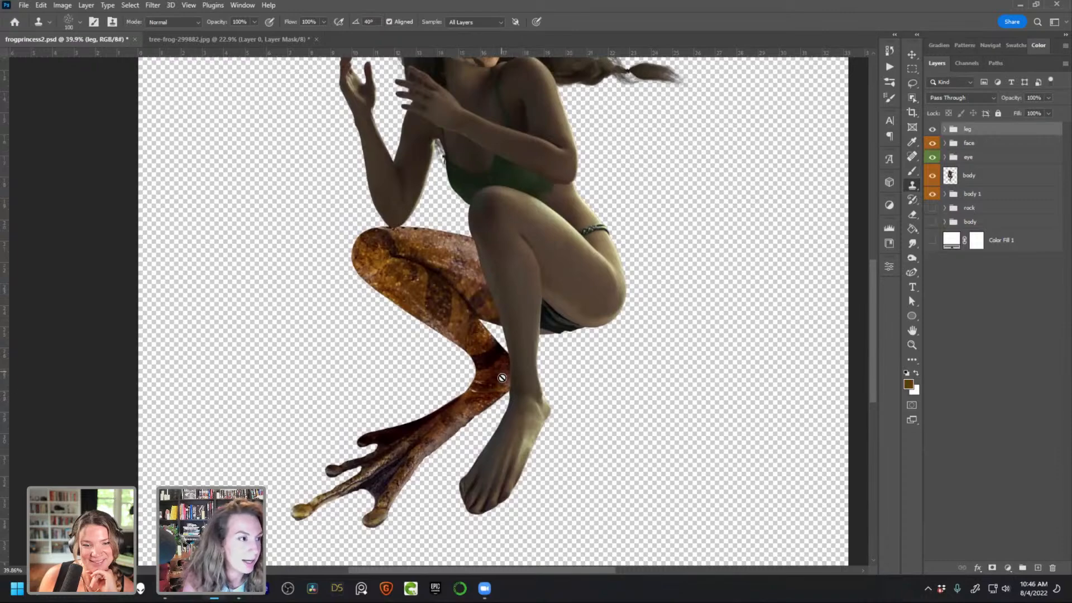
click(219, 38)
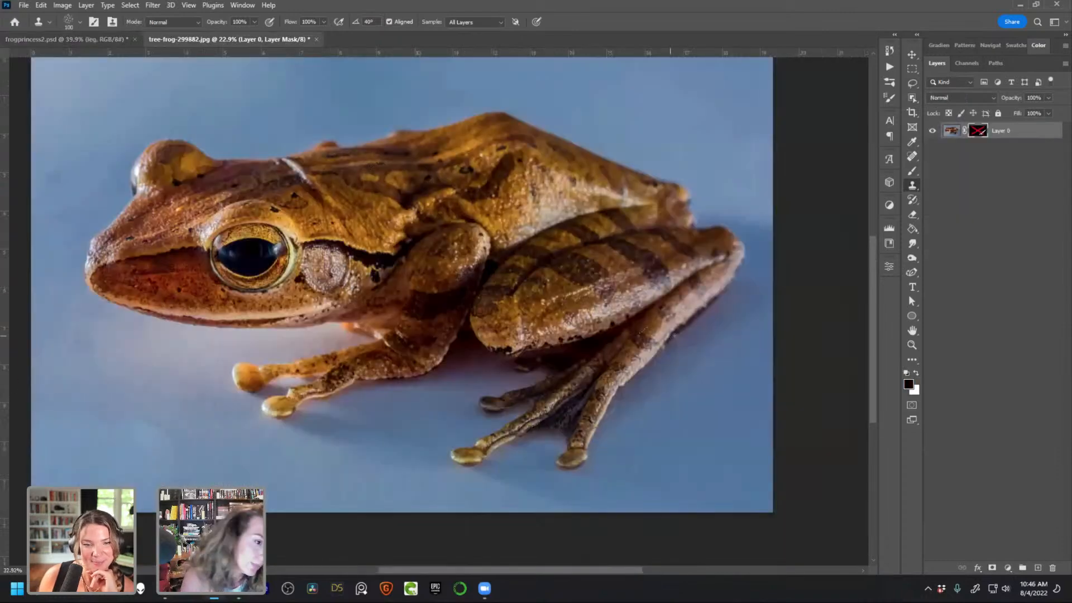
click(53, 40)
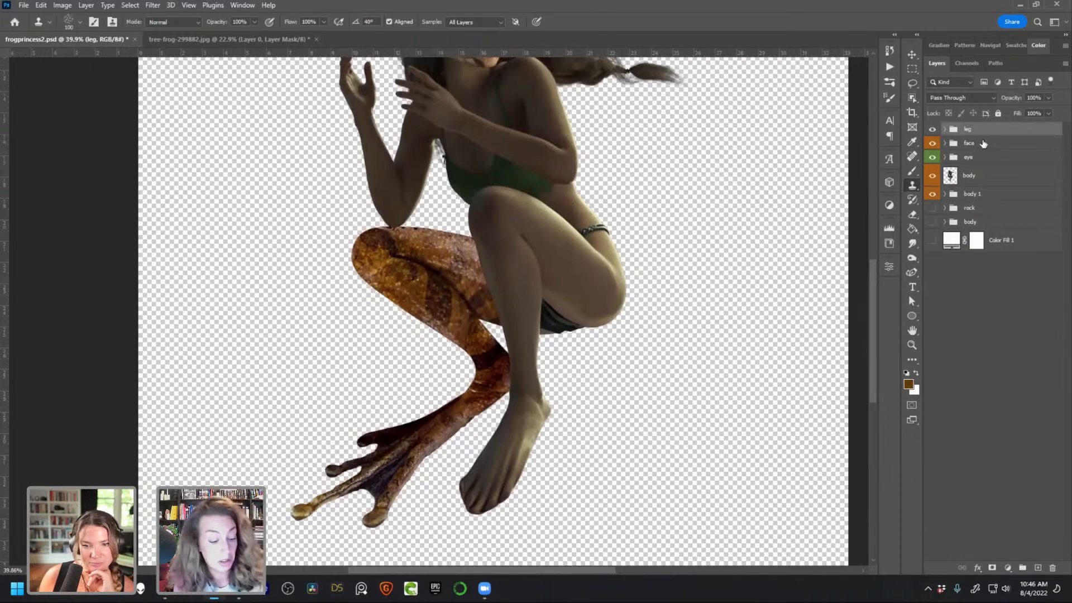
Duplicate the leg group, name the copy r leg and move it over the woman's front leg
key(ctrl+j)
double_click(977, 130)
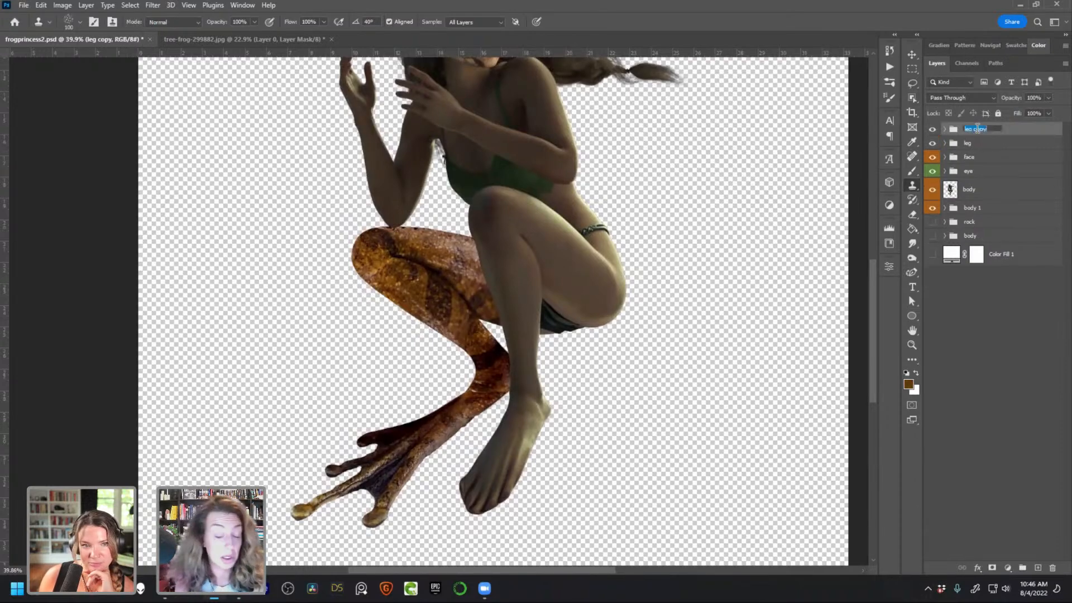
key(Return)
key(v)
drag(474, 310, 575, 270)
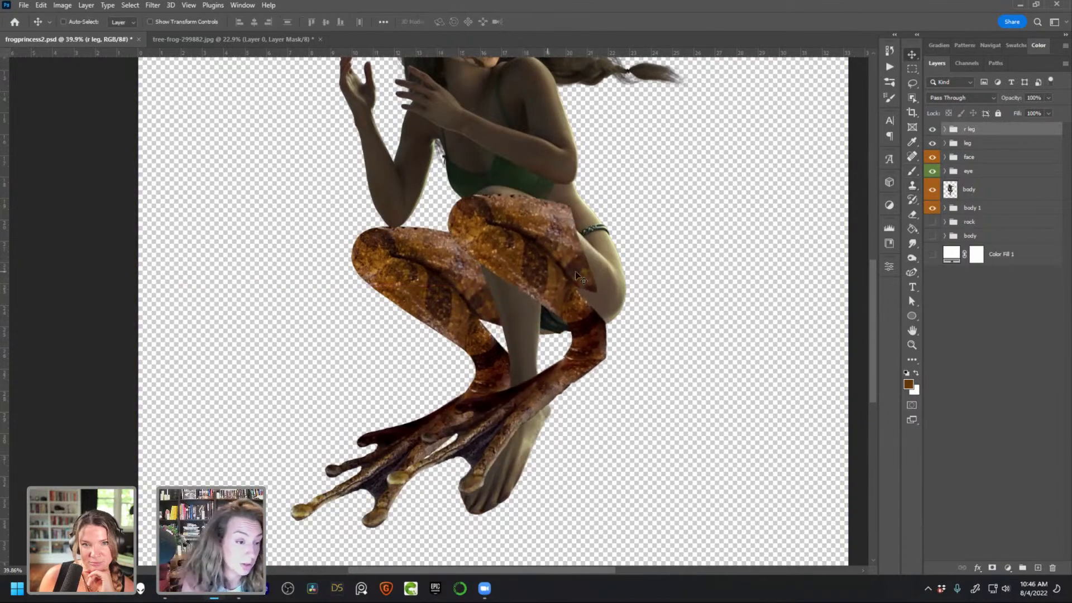
Expand the r leg group and hide its bumps, ankle and l leg 1 parts, leaving only the l foot group visible
click(943, 130)
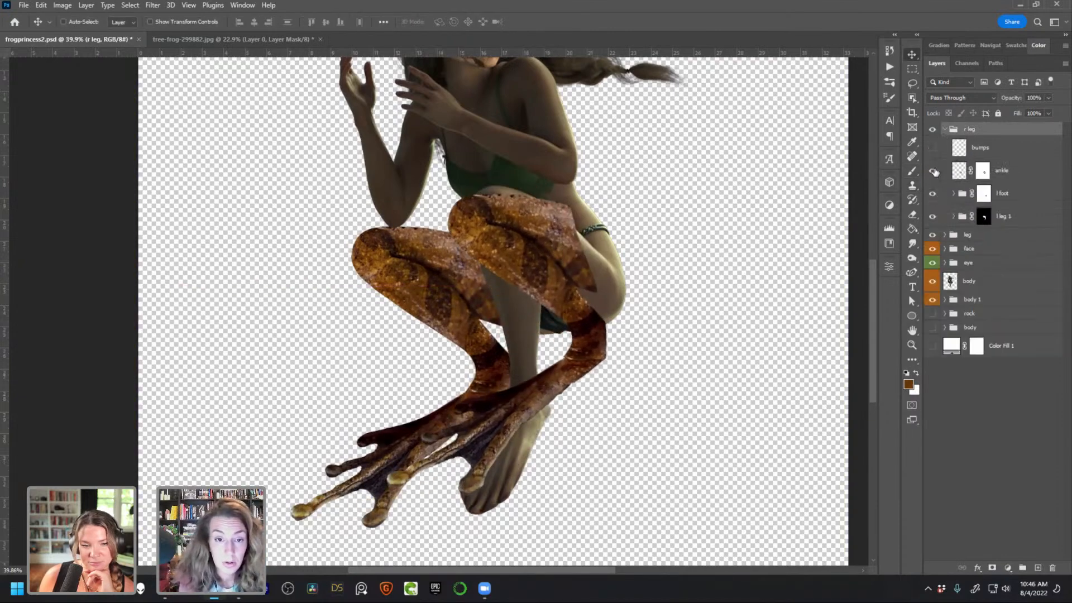
click(933, 170)
click(933, 194)
click(932, 216)
click(932, 216)
click(933, 216)
click(933, 193)
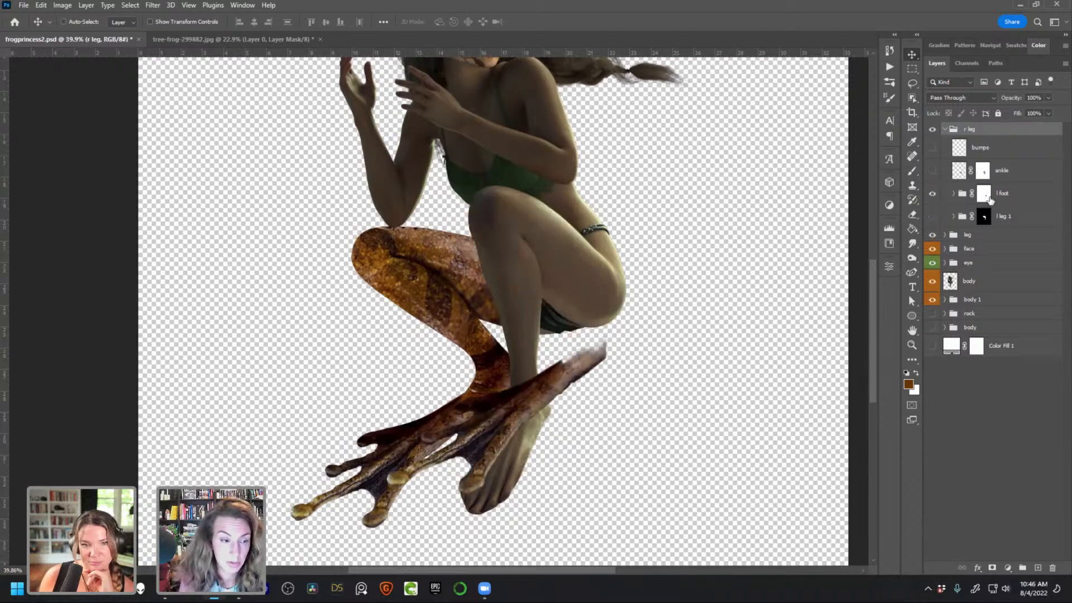
Move the l foot group within r leg onto the woman's front foot
click(984, 195)
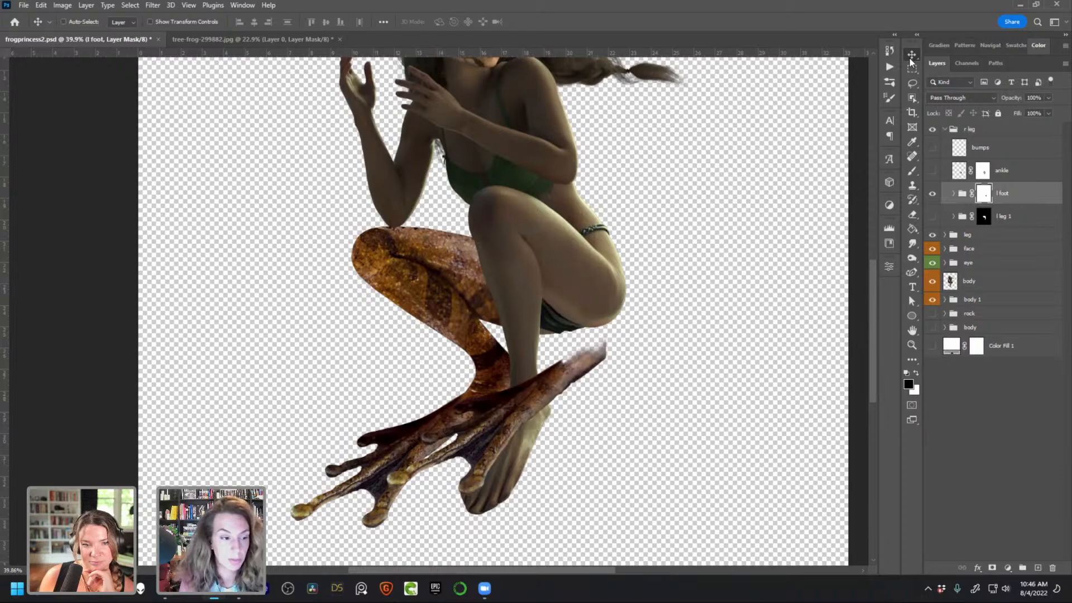
drag(491, 448, 558, 460)
drag(482, 350, 424, 266)
drag(509, 417, 568, 412)
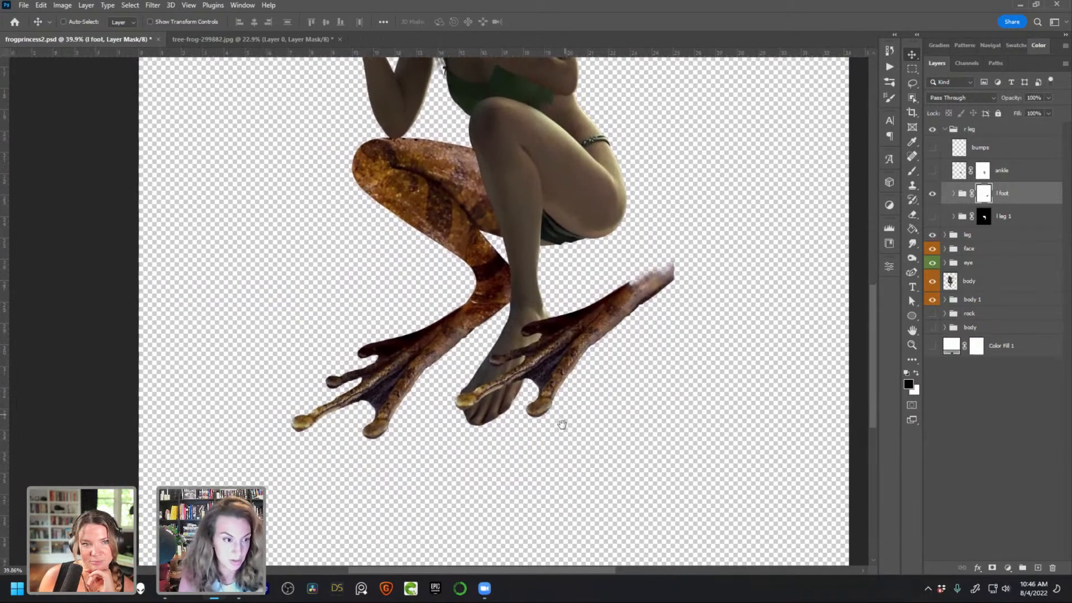
drag(642, 330, 595, 361)
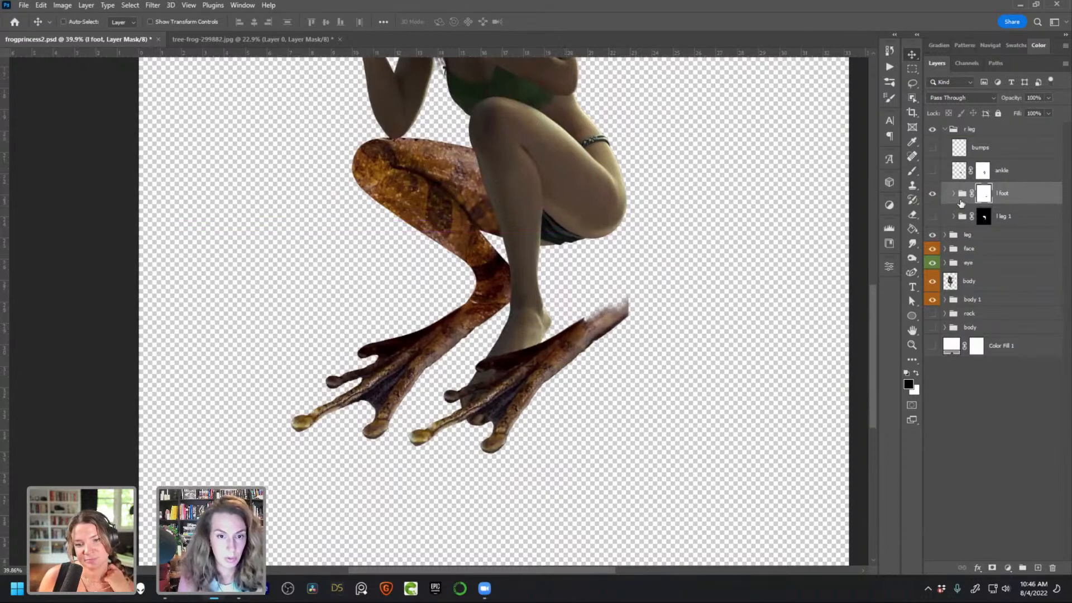
Try flipping the copied l foot group horizontally and repositioning it over the front foot, and cancel the transform
key(ctrl+t)
right_click(544, 350)
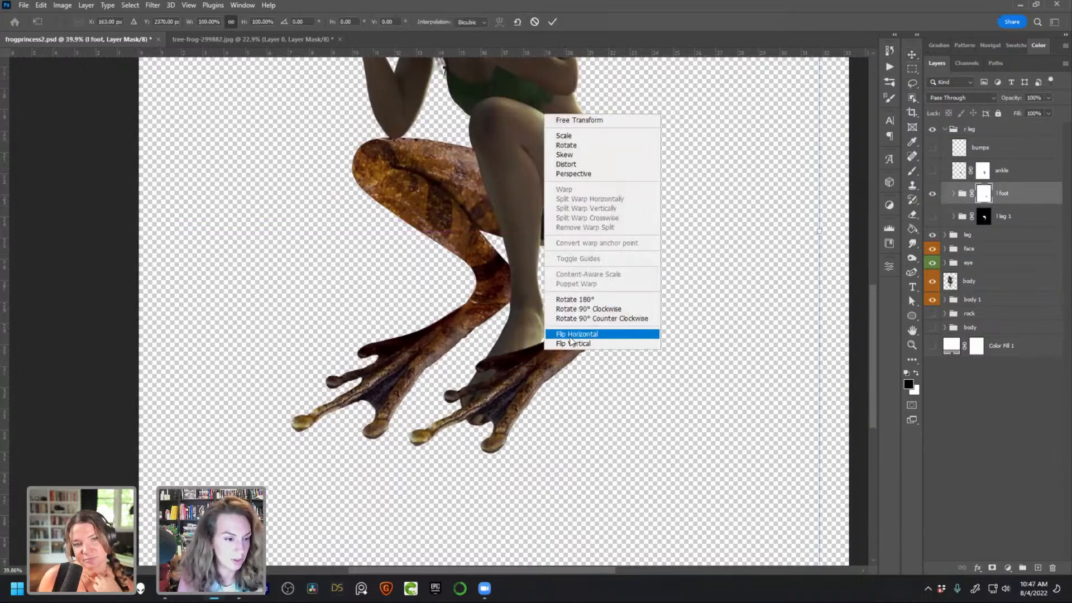
click(575, 334)
scroll(516, 373, down, 3)
drag(236, 360, 725, 376)
drag(588, 371, 622, 371)
drag(564, 395, 575, 373)
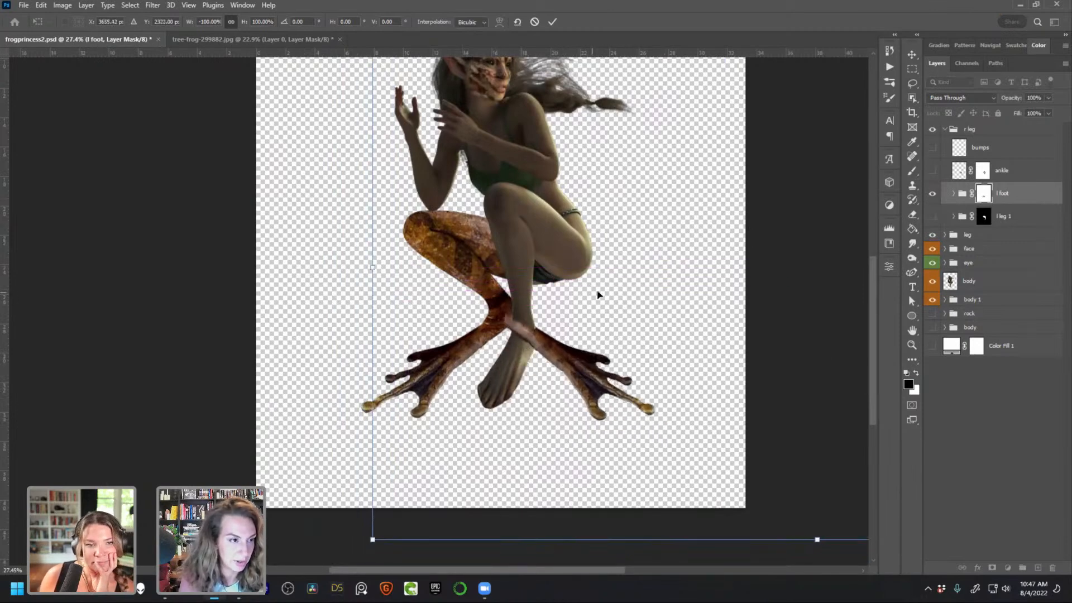
key(ctrl+z)
key(ctrl+z)
key(ctrl+z)
key(ctrl+z)
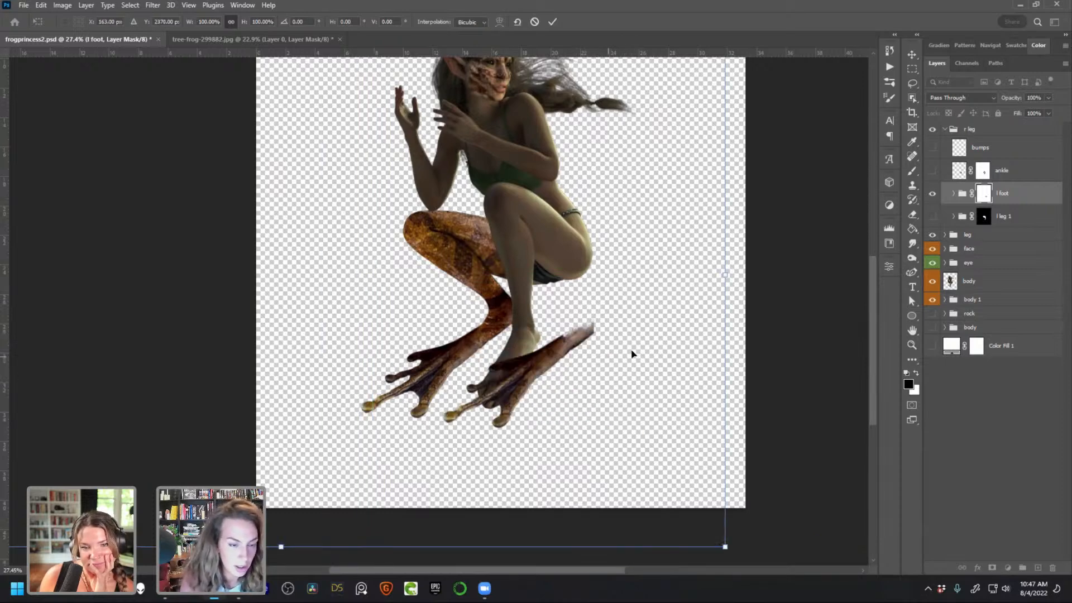
key(Escape)
Rotate the copied foot's smart object to about -24° and enlarge it slightly to line up with the front shin
click(955, 193)
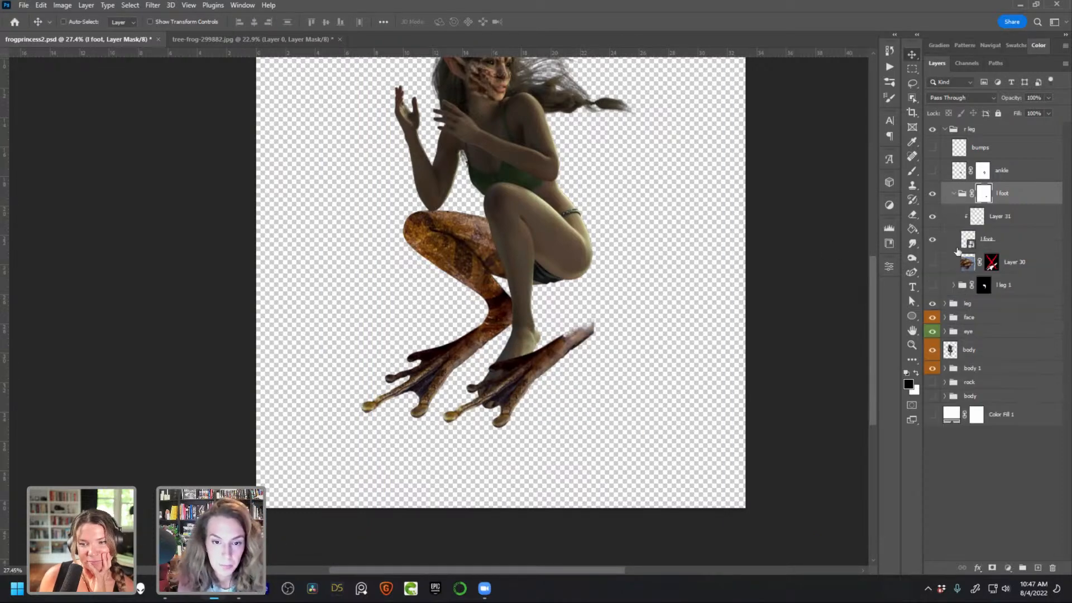
click(961, 239)
scroll(551, 375, up, 1)
key(ctrl+t)
drag(617, 297, 564, 263)
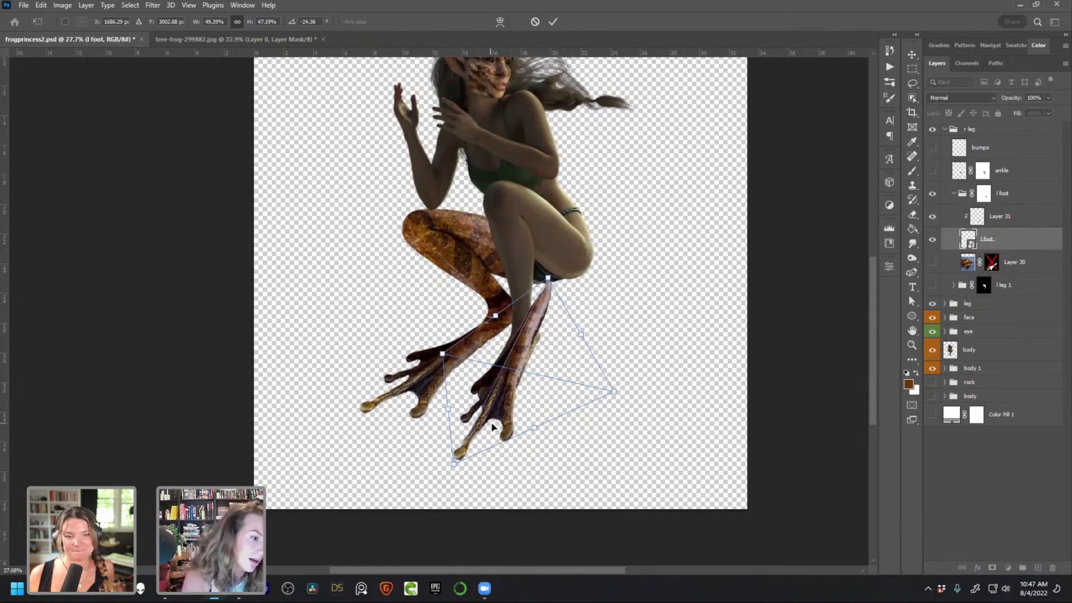
drag(612, 394, 622, 395)
mouse_move(548, 277)
mouse_down()
mouse_move(530, 289)
mouse_move(541, 273)
mouse_up()
Distort the copied frog foot into a shorter, wider shape covering the woman's front foot and apply the transform
right_click(499, 363)
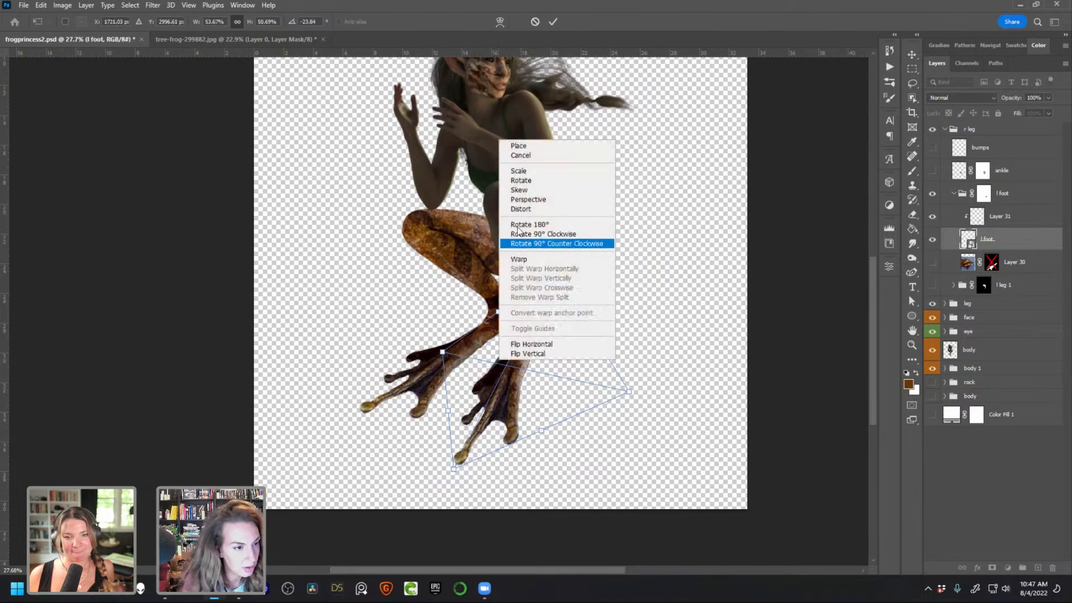
click(517, 209)
drag(442, 352, 403, 361)
drag(555, 276, 532, 314)
mouse_move(629, 393)
mouse_down()
mouse_move(624, 385)
mouse_move(633, 386)
mouse_up()
drag(526, 373, 525, 368)
drag(452, 465, 463, 444)
drag(528, 307, 517, 329)
drag(512, 383, 512, 384)
drag(465, 445, 460, 456)
drag(527, 393, 526, 393)
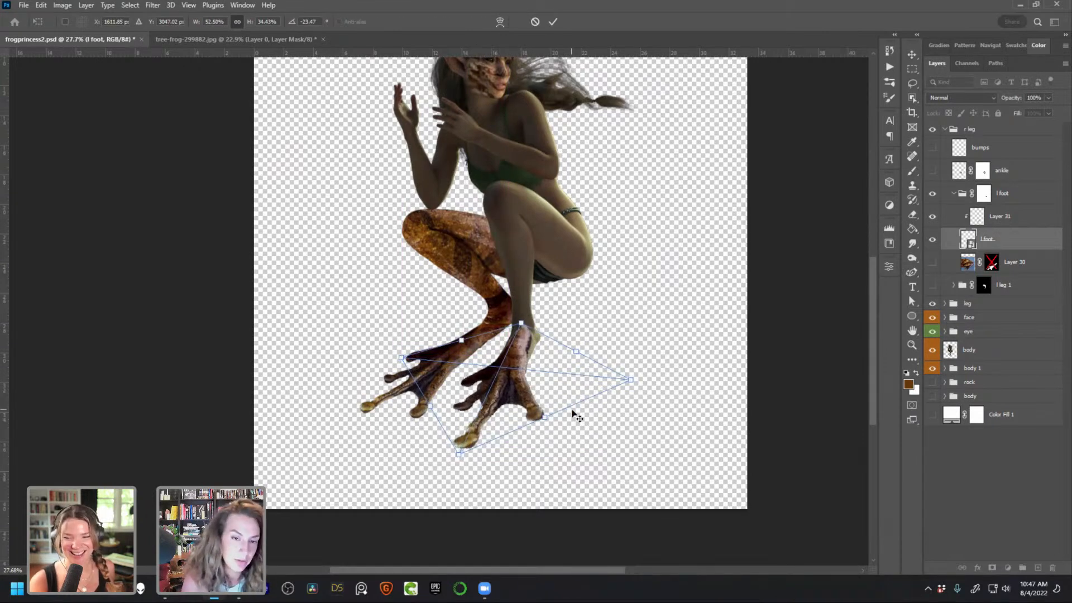
key(Return)
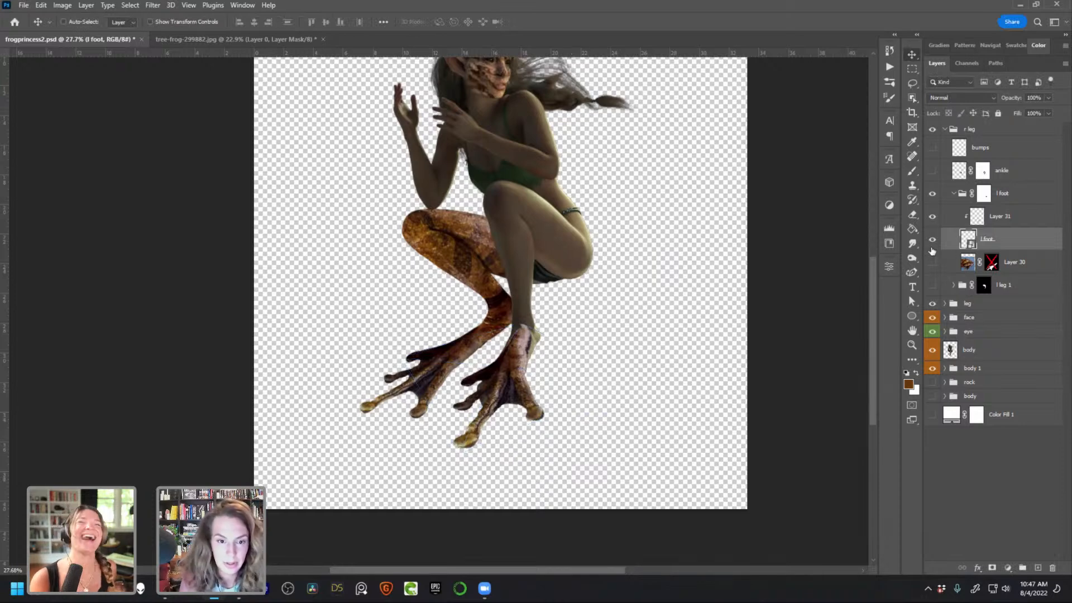
click(932, 241)
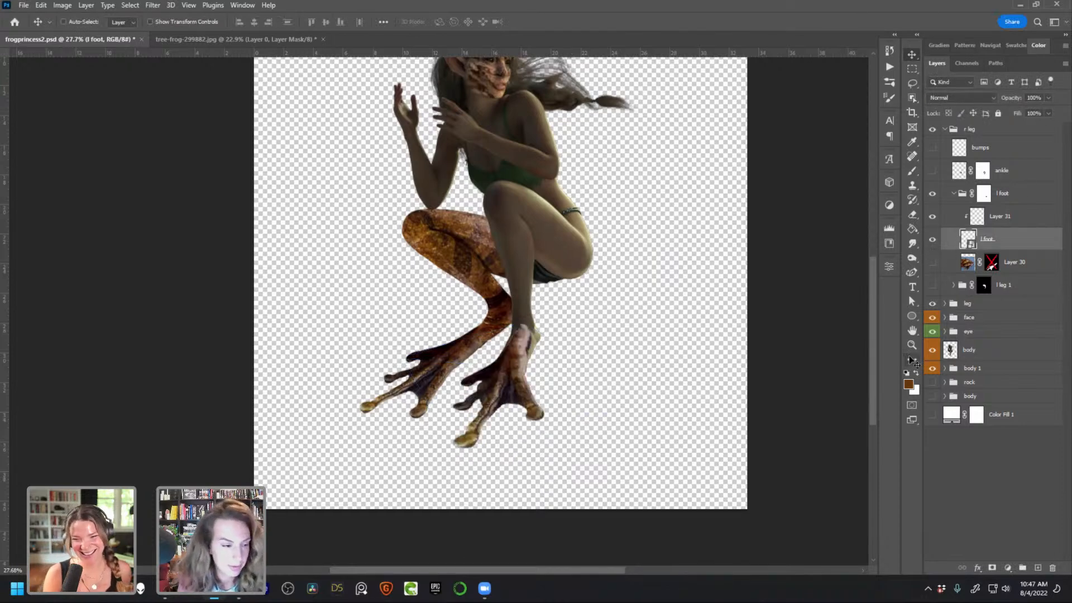
Warp the front frog foot's longest toe shorter and split the warp grid crosswise over the foot
scroll(500, 440, up, 1)
key(ctrl+t)
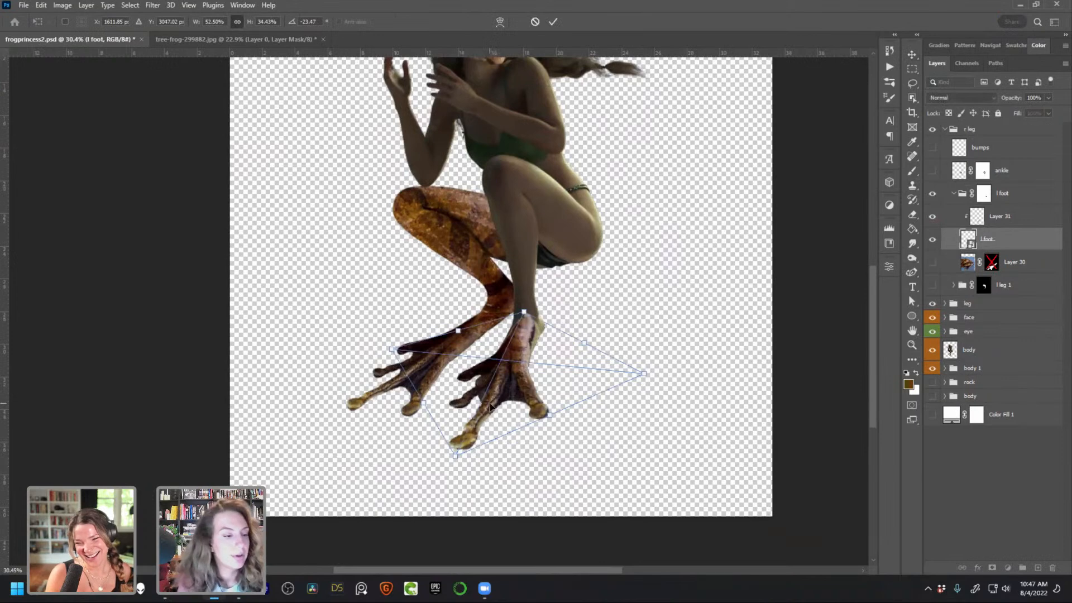
right_click(490, 408)
click(531, 304)
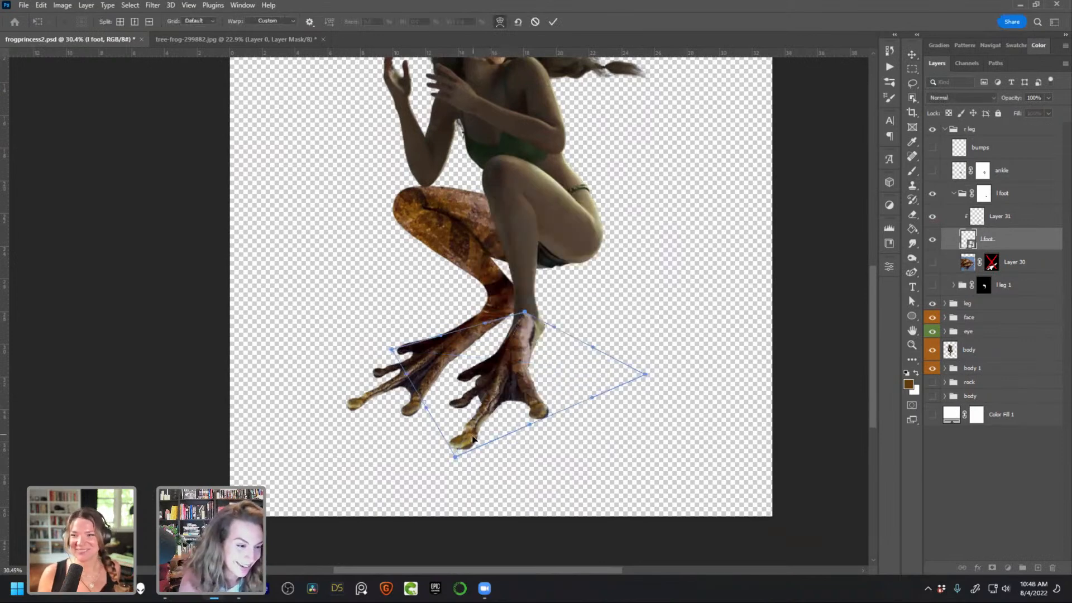
drag(464, 452, 493, 390)
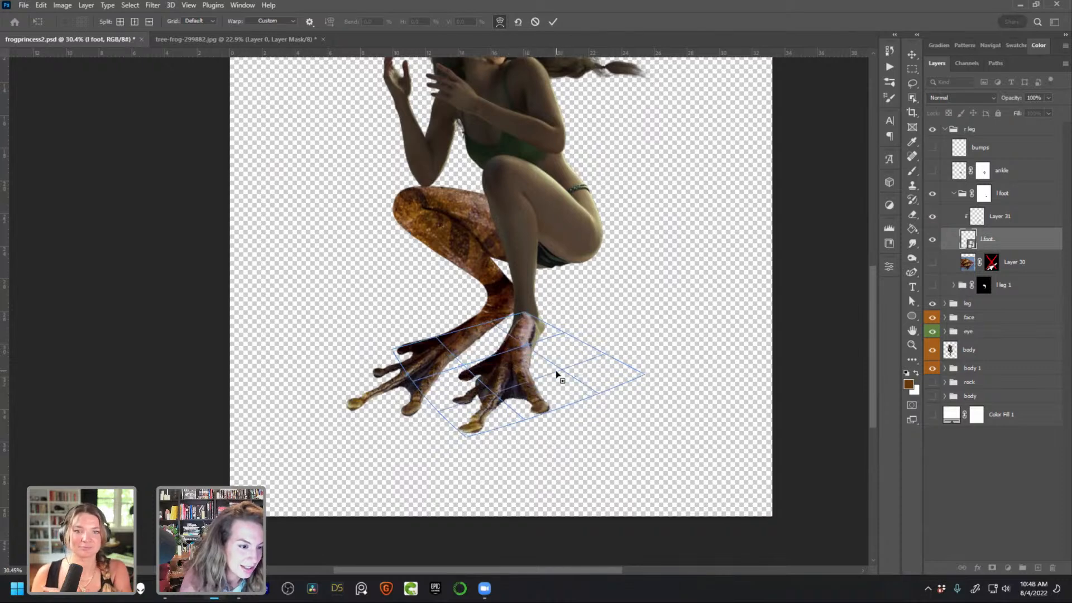
click(561, 373)
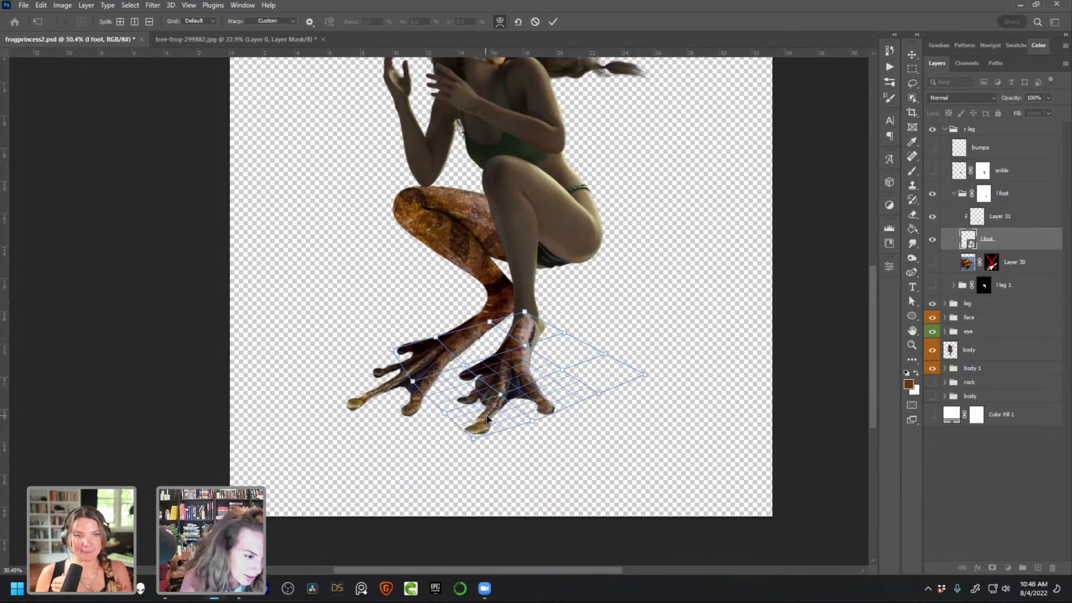
Reshape the front frog foot's toes and upper end with the split warp grid to meet the shin, and apply the warp
drag(453, 392, 440, 366)
drag(532, 326, 528, 316)
drag(544, 355, 546, 364)
drag(550, 407, 551, 407)
drag(465, 439, 472, 433)
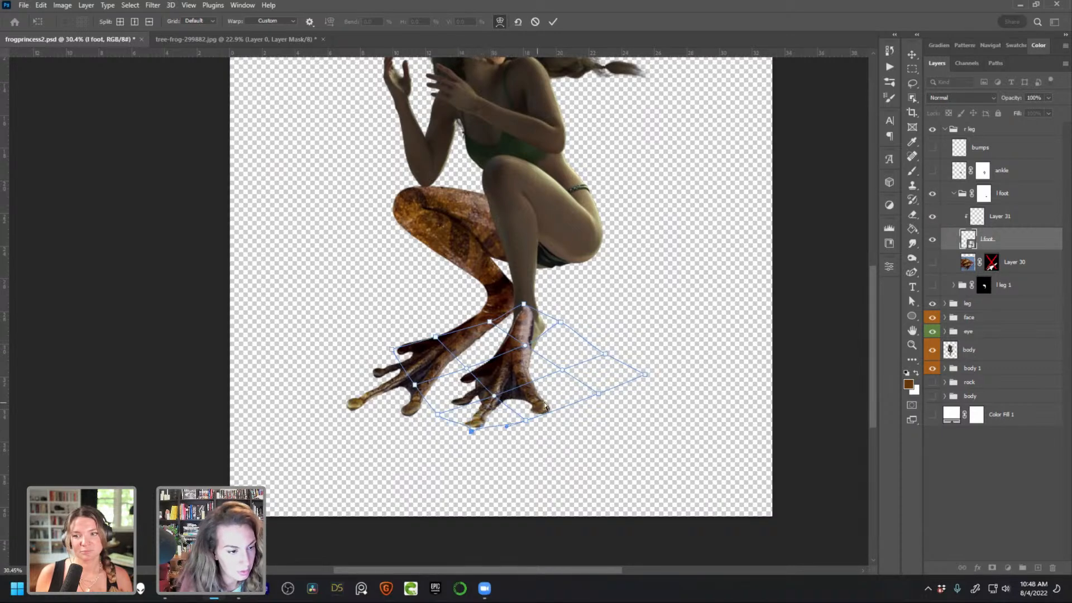
drag(551, 402, 545, 400)
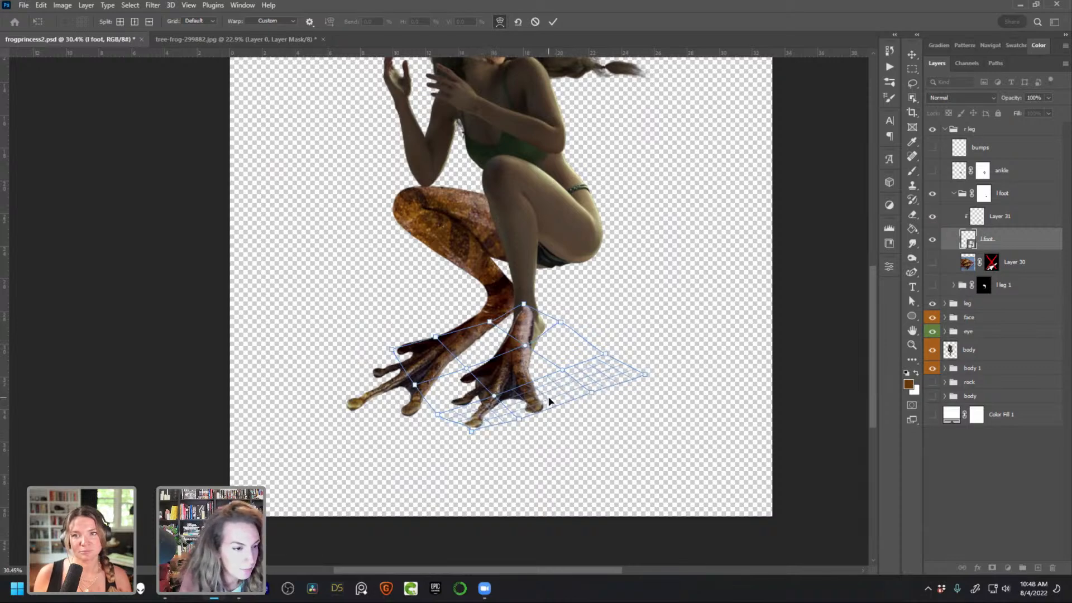
drag(543, 322, 546, 322)
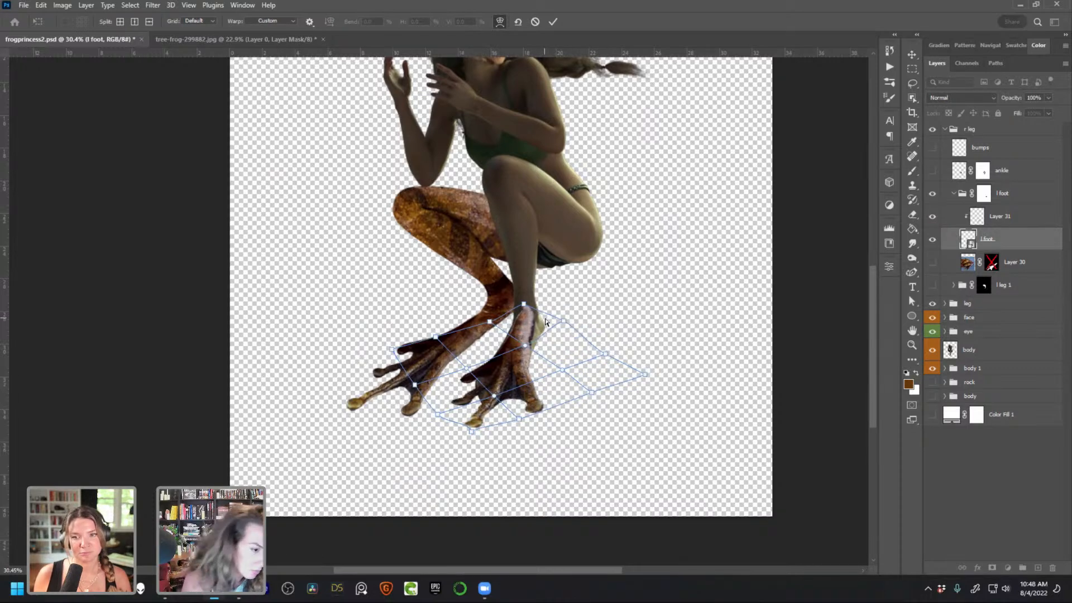
key(Return)
scroll(616, 356, down, 4)
scroll(554, 369, up, 2)
scroll(547, 433, down, 2)
scroll(531, 421, up, 4)
scroll(528, 404, down, 1)
scroll(525, 399, down, 1)
drag(565, 324, 532, 410)
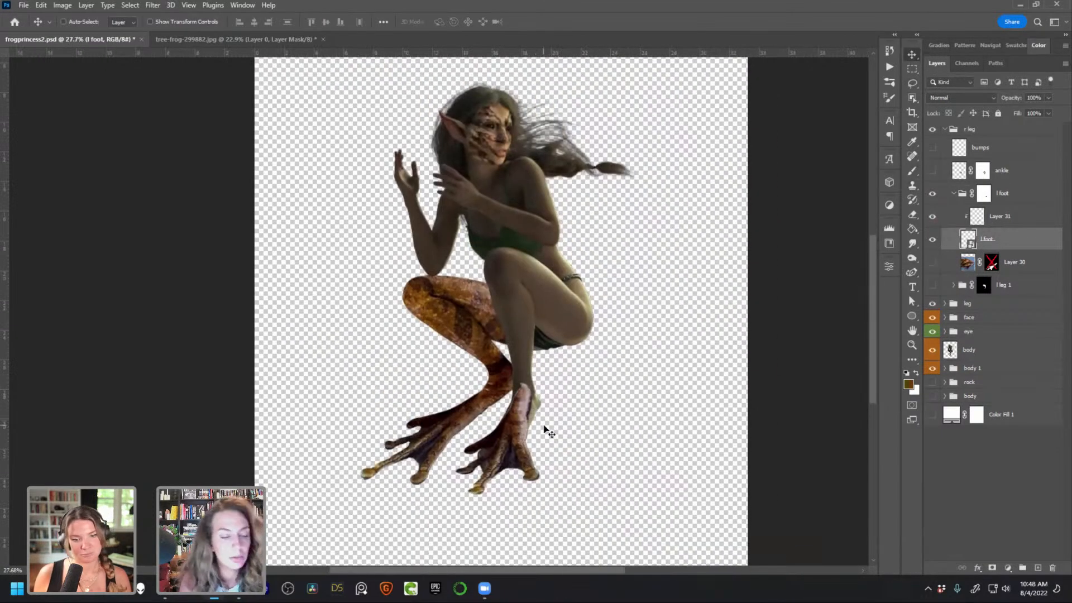
Show the ankle layer in r leg, move it onto the woman's front ankle, and disable its layer mask
click(954, 193)
click(933, 171)
click(960, 170)
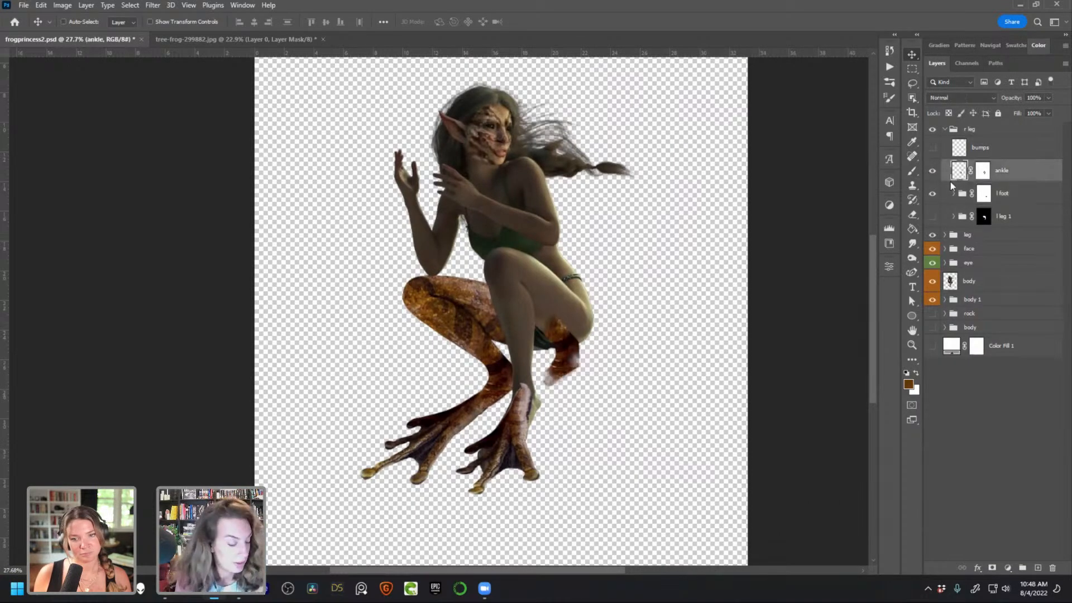
drag(575, 351, 529, 387)
right_click(988, 172)
click(997, 177)
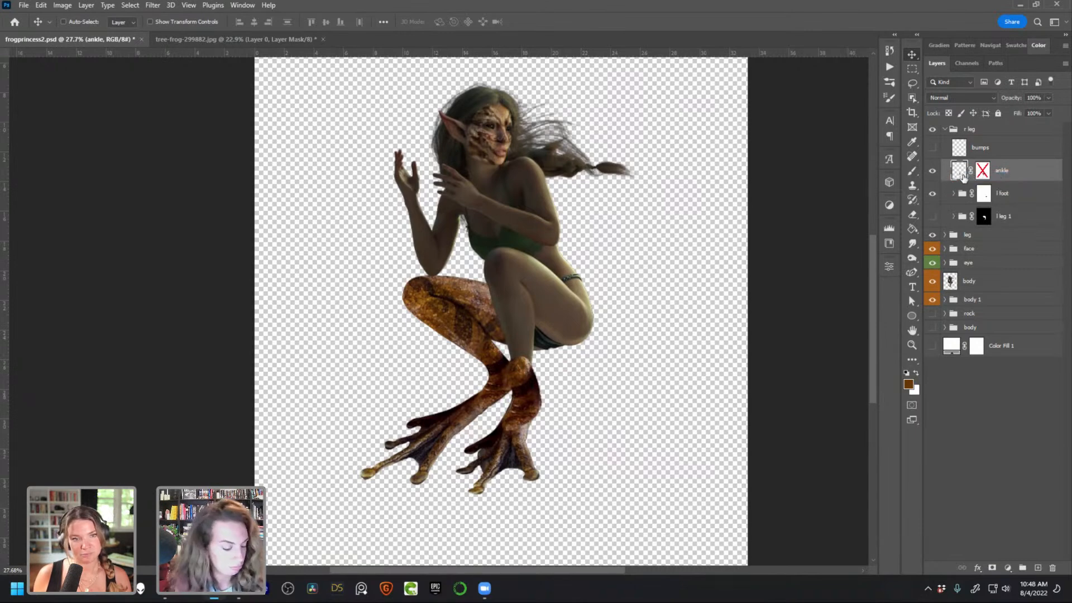
Warp the ankle layer to bridge the woman's front shin and the frog foot, and apply the transform
key(ctrl+t)
right_click(531, 399)
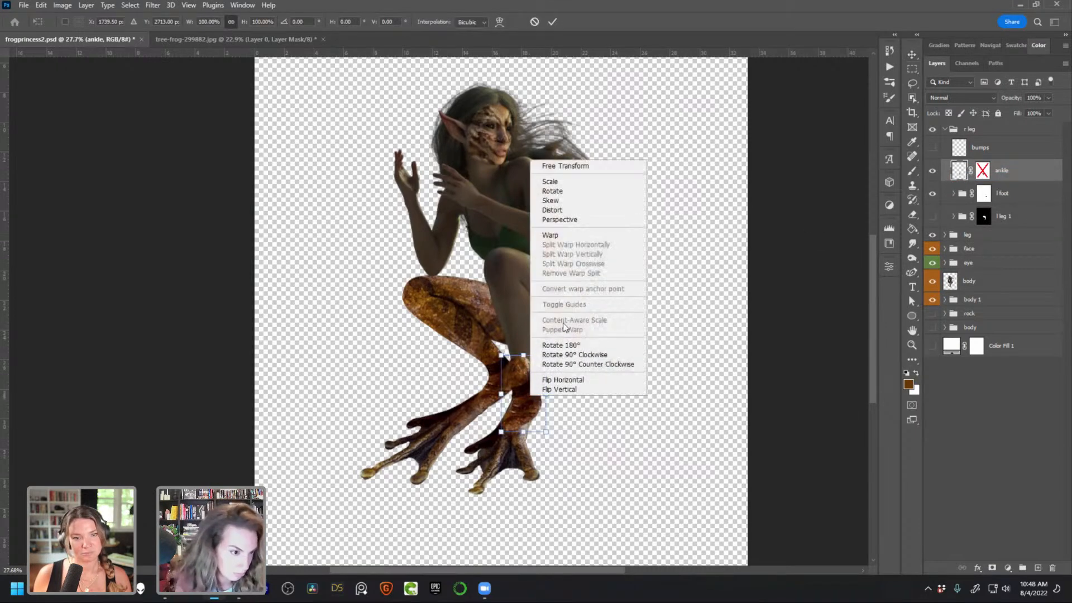
click(565, 234)
drag(509, 414, 520, 430)
drag(502, 357, 541, 365)
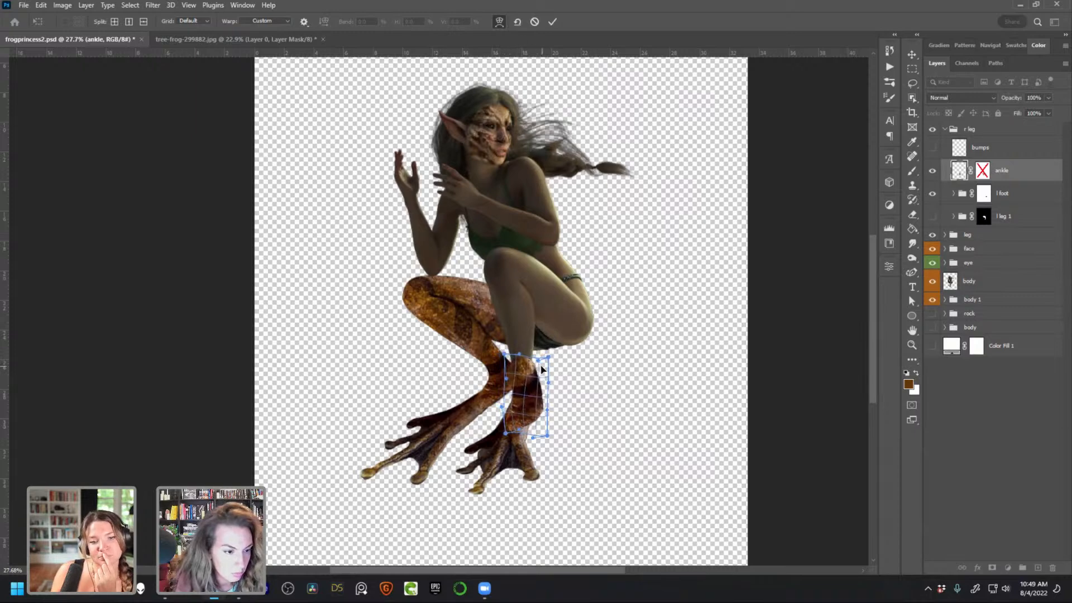
drag(543, 419, 540, 419)
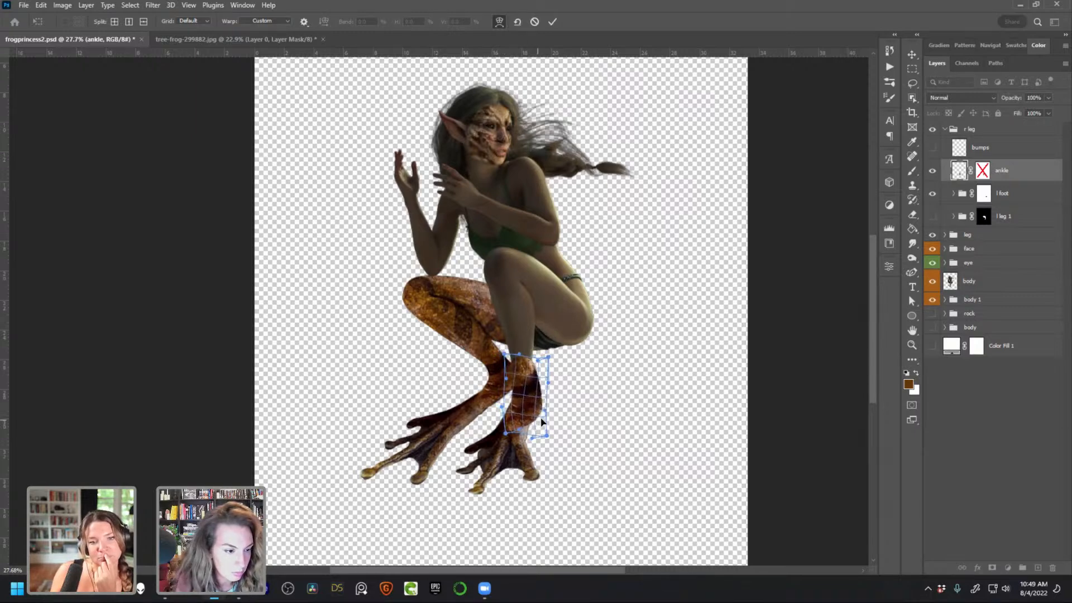
key(Return)
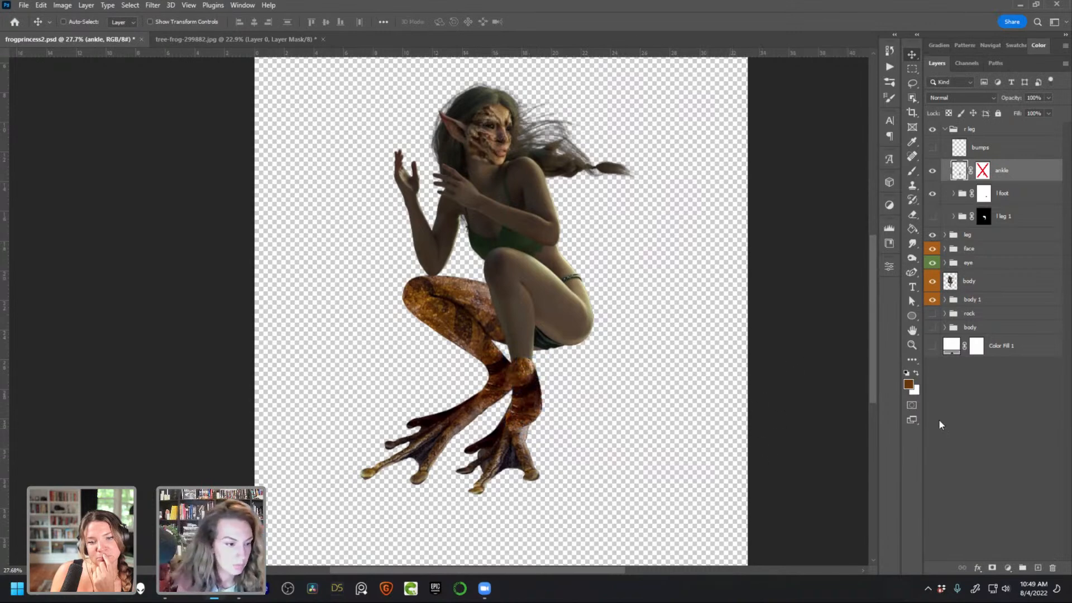
Compare the front leg with and without the ankle layer and the l foot group
click(932, 172)
click(933, 172)
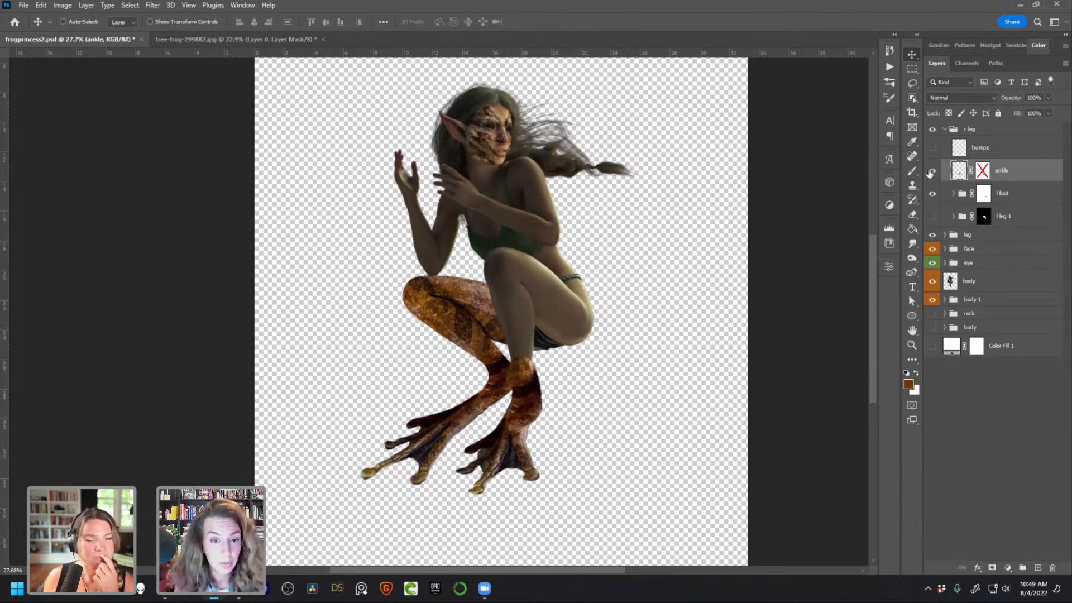
click(932, 201)
click(932, 201)
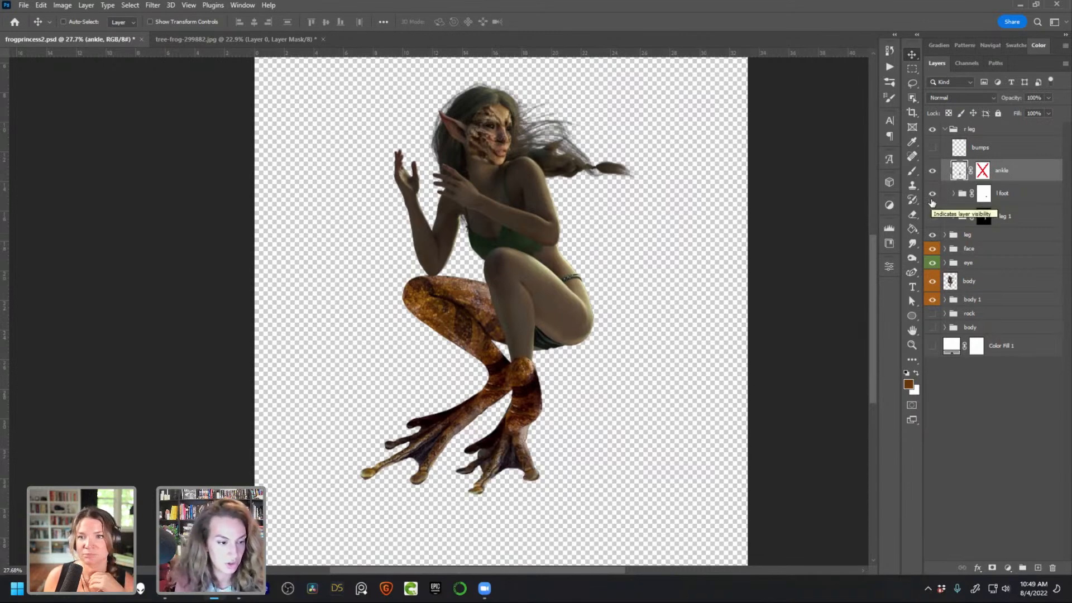
click(932, 201)
click(932, 196)
click(932, 195)
click(932, 196)
click(932, 196)
click(932, 196)
click(932, 196)
click(931, 196)
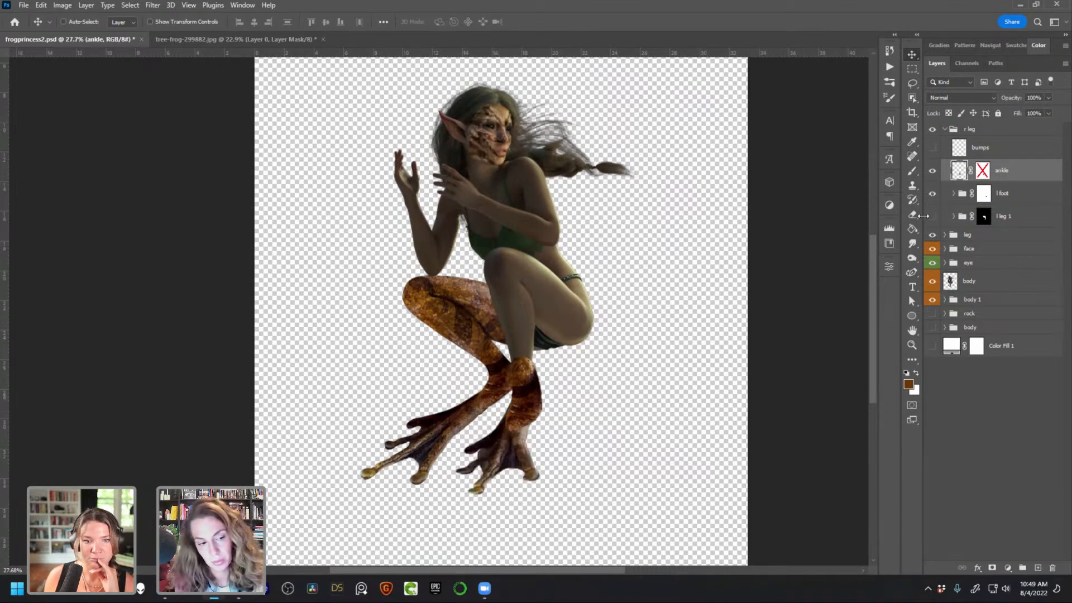
click(931, 172)
click(932, 172)
click(931, 171)
click(931, 173)
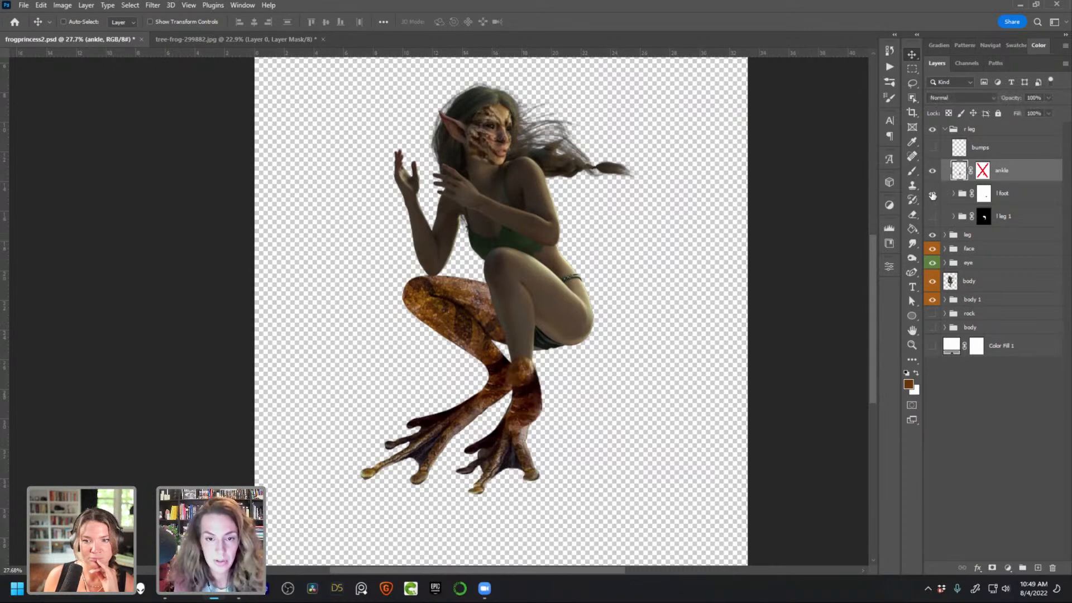
Show the l leg 1 group and hide its cover and calf layers so only the thigh layer shows
click(933, 218)
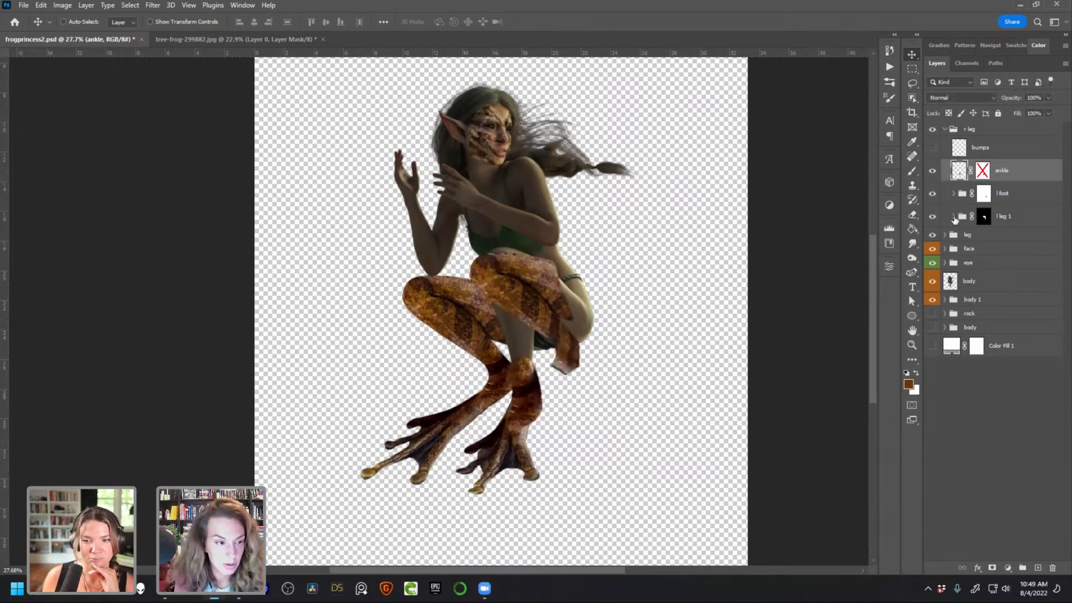
click(953, 218)
click(932, 263)
click(932, 262)
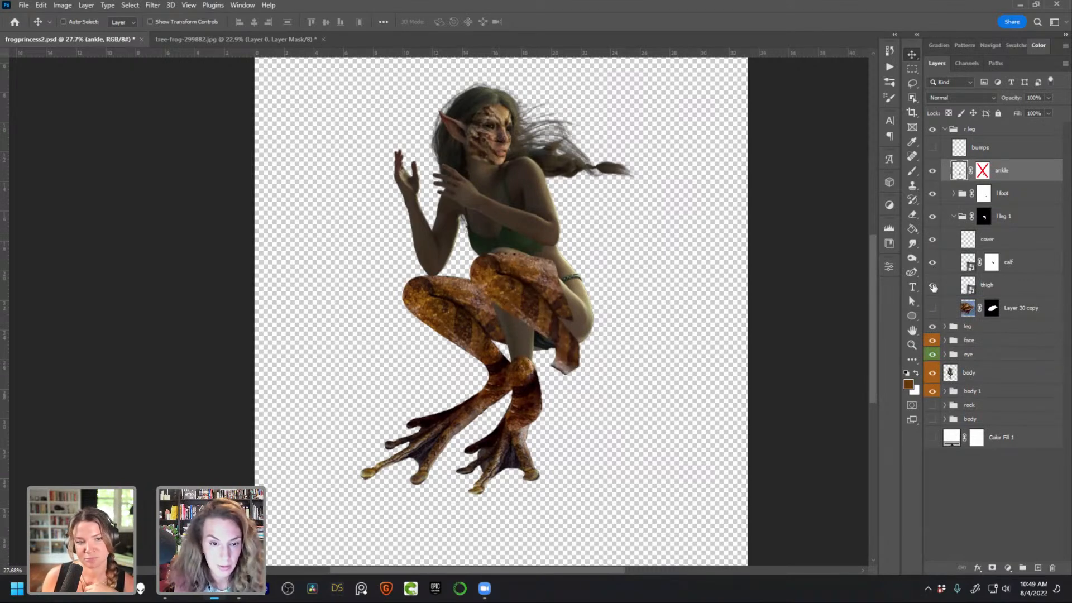
click(933, 286)
click(932, 240)
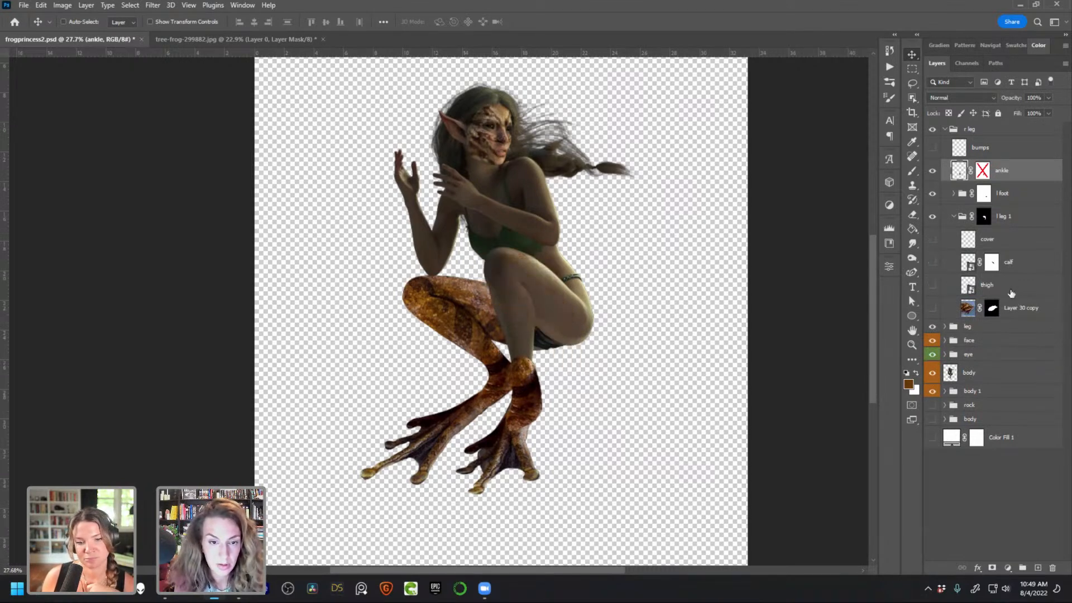
click(1007, 286)
click(932, 285)
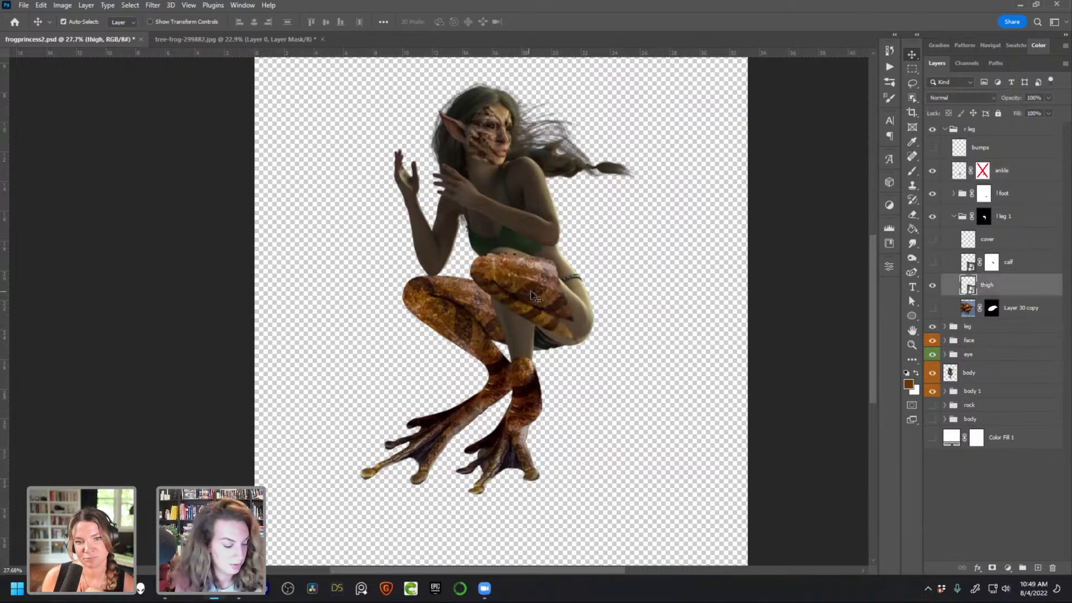
Delete the layer mask from the l leg 1 group
key(ctrl+t)
drag(614, 237, 588, 199)
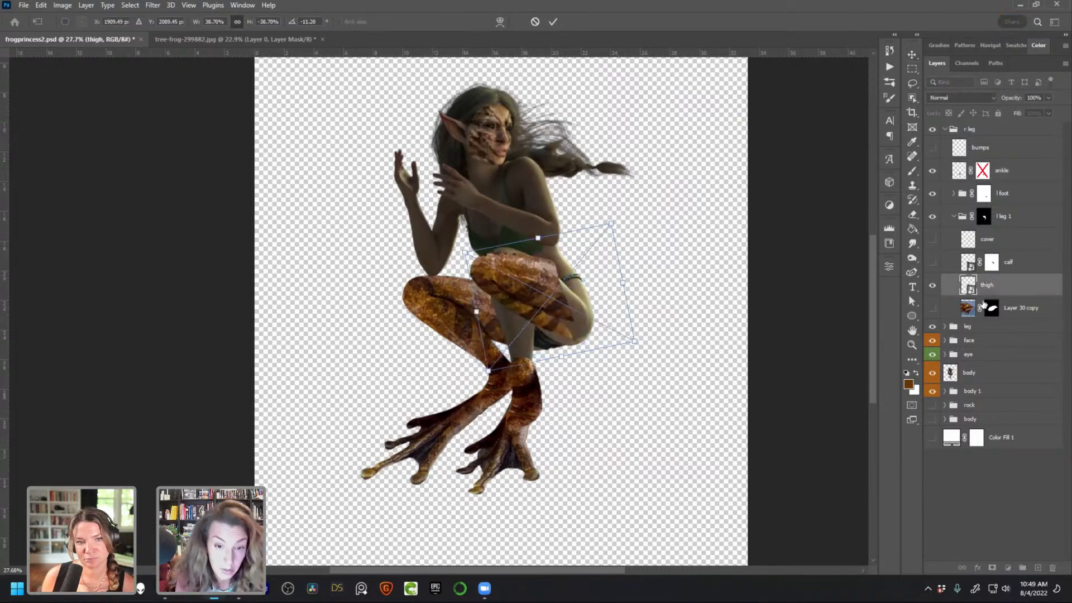
click(984, 221)
right_click(984, 219)
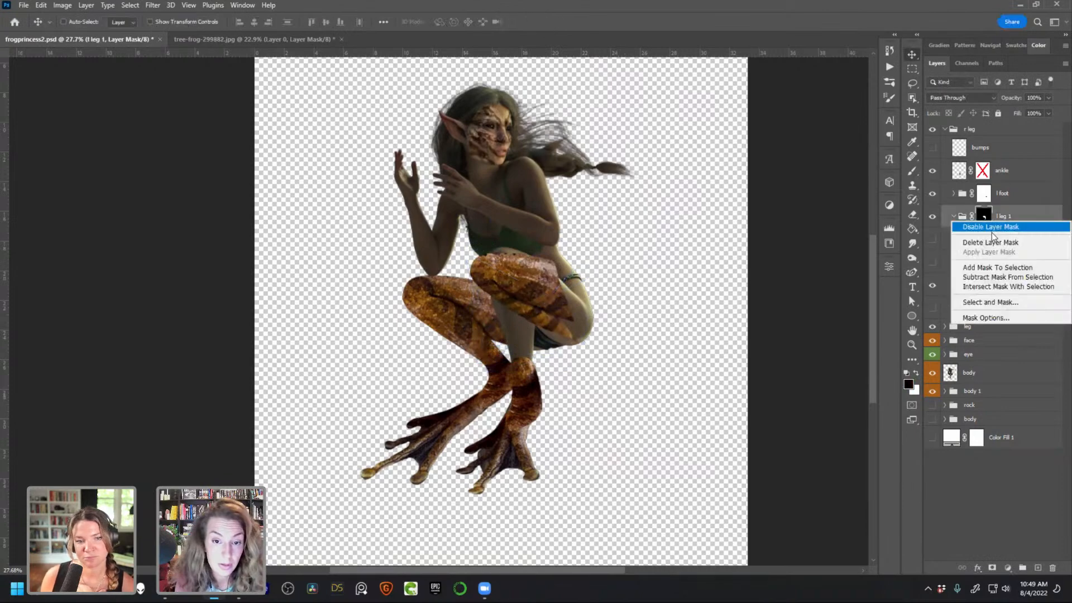
click(983, 240)
scroll(520, 371, up, 2)
key(ctrl+t)
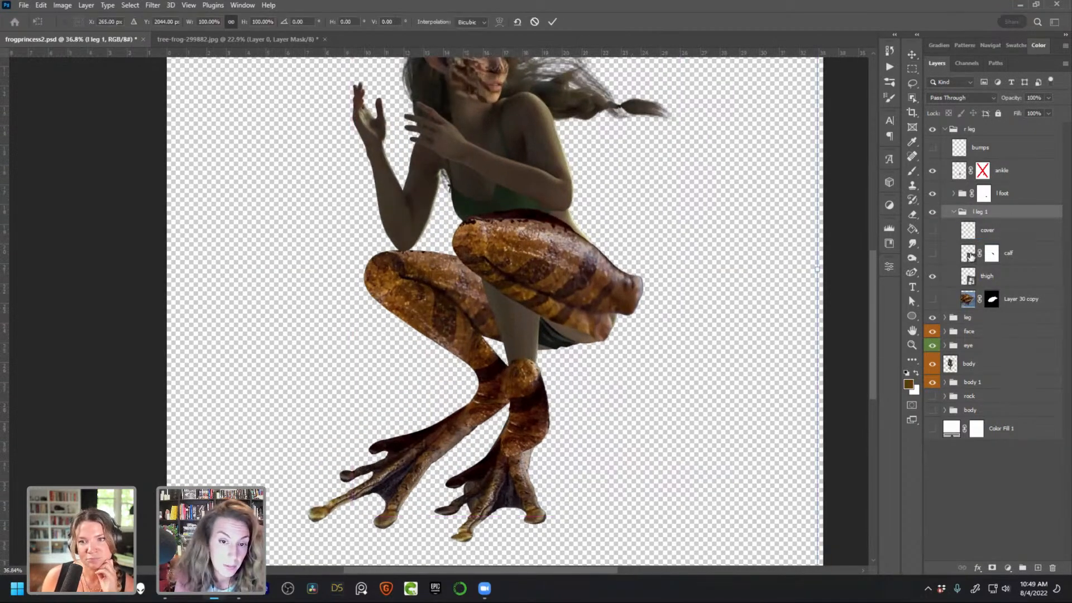
Rotate the thigh smart object to about 2°, position it over the woman's front thigh, and apply the transform
click(965, 283)
key(ctrl+t)
drag(663, 202, 680, 228)
mouse_move(553, 272)
mouse_down()
mouse_move(556, 287)
mouse_move(560, 277)
mouse_up()
drag(682, 298, 683, 297)
mouse_move(608, 308)
mouse_down()
mouse_move(582, 351)
mouse_move(608, 308)
mouse_up()
key(Return)
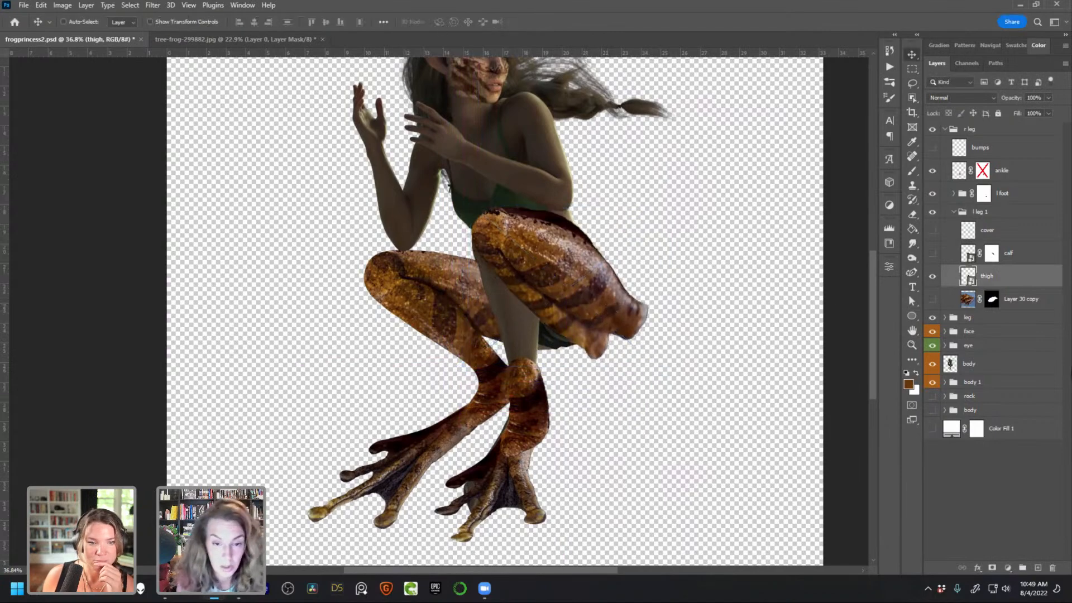
Hide the thigh layer and select the woman's front thigh, knee and shin on the body layer with the Object Selection tool
click(932, 278)
click(950, 363)
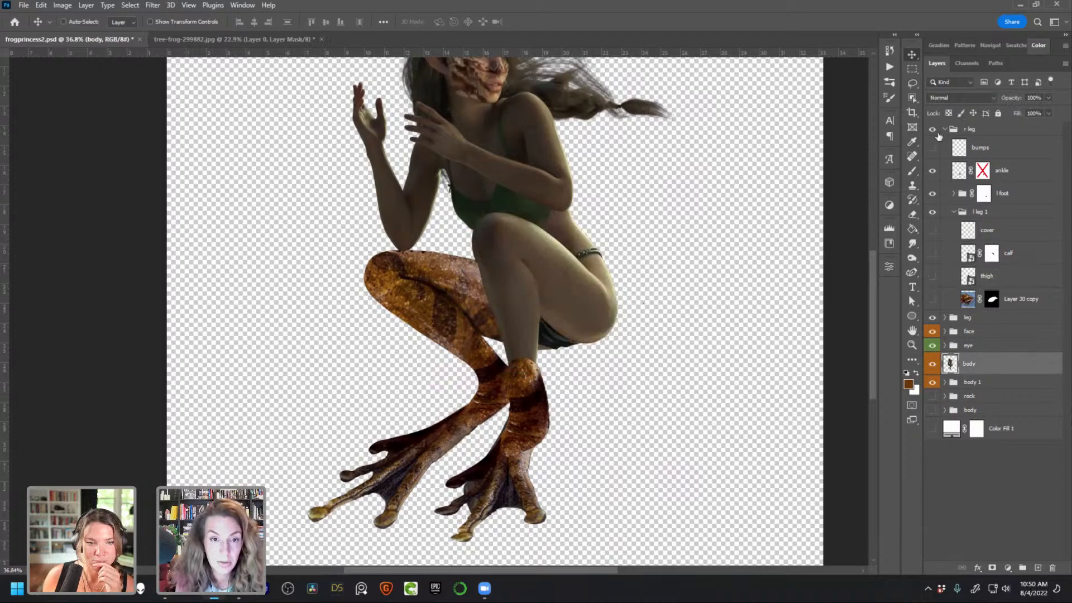
click(913, 98)
drag(478, 214, 618, 354)
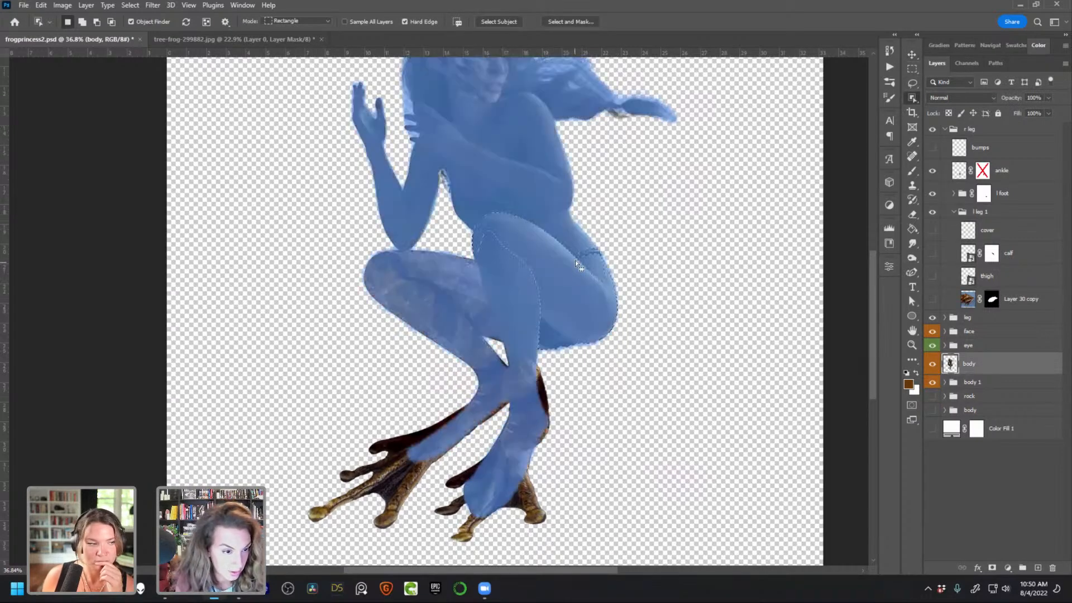
drag(576, 255, 612, 291)
drag(574, 243, 635, 323)
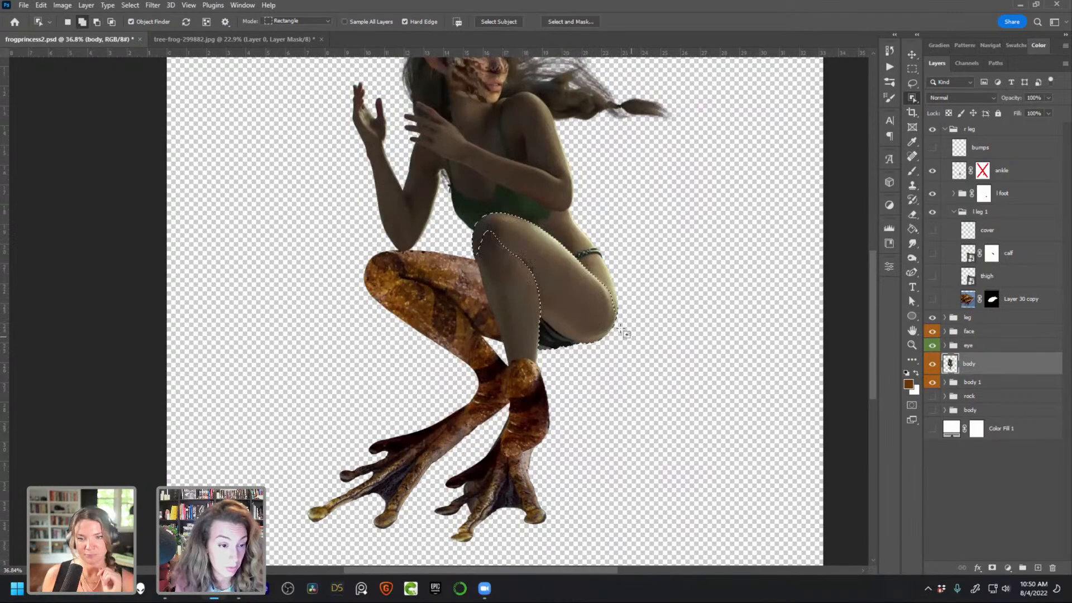
drag(479, 235, 546, 376)
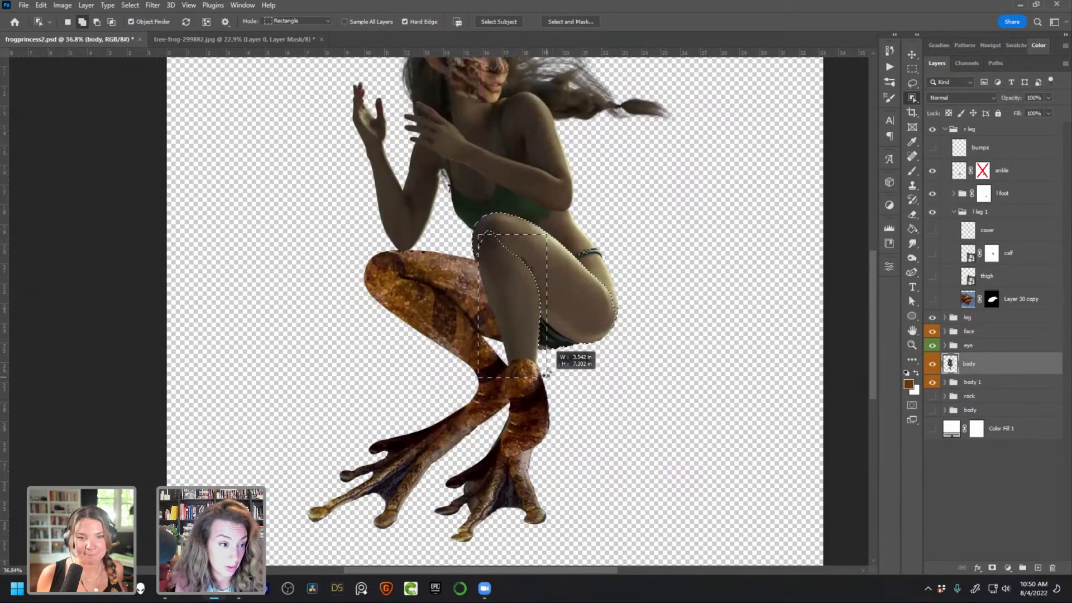
drag(475, 226, 508, 248)
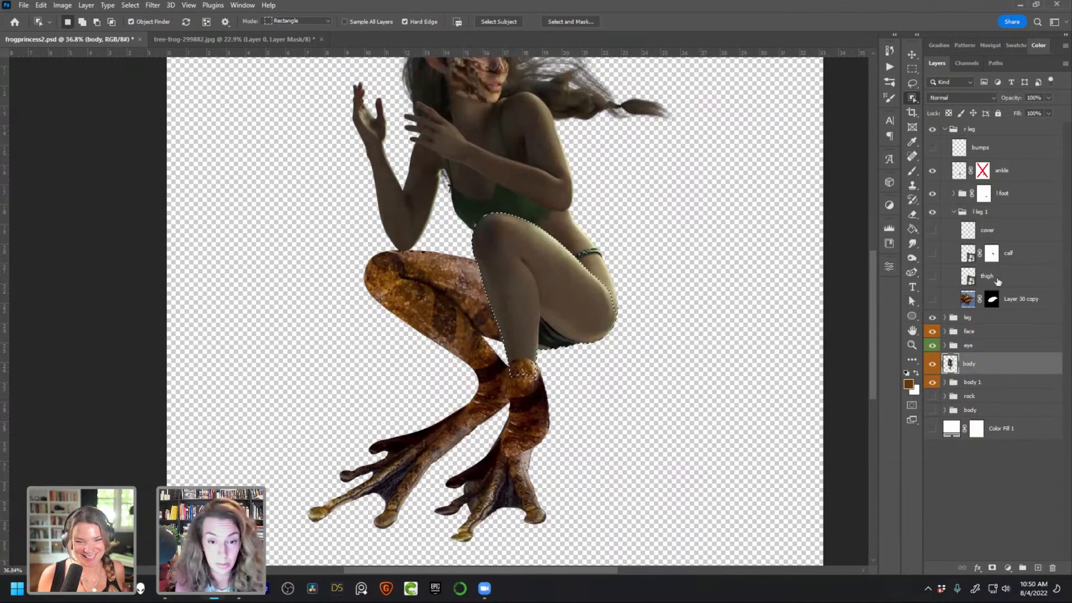
Show the thigh layer again and mask the l leg 1 group with the front leg selection
click(931, 276)
click(972, 216)
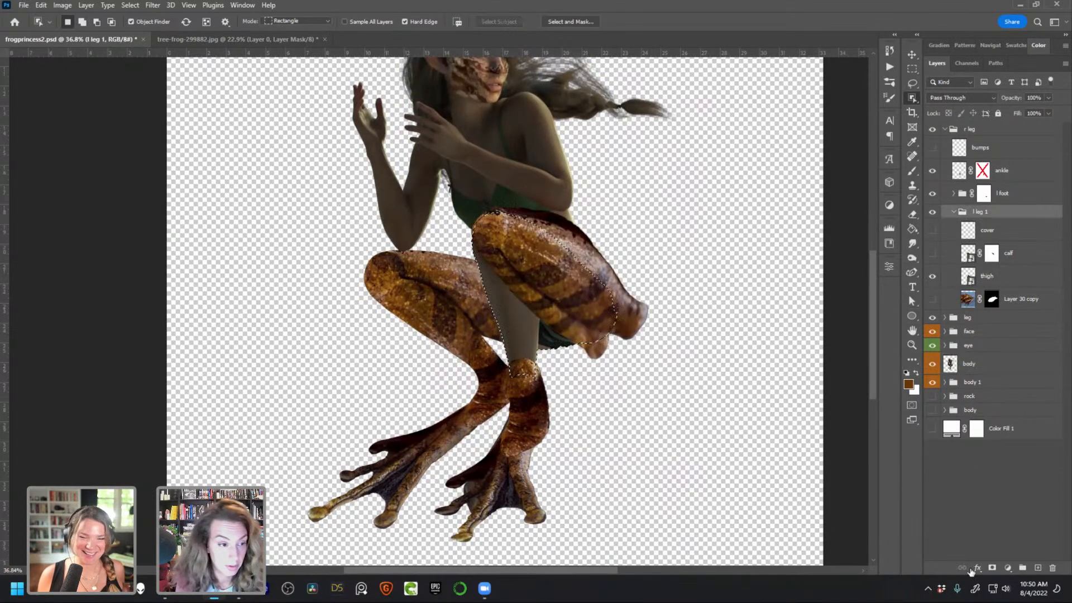
click(992, 567)
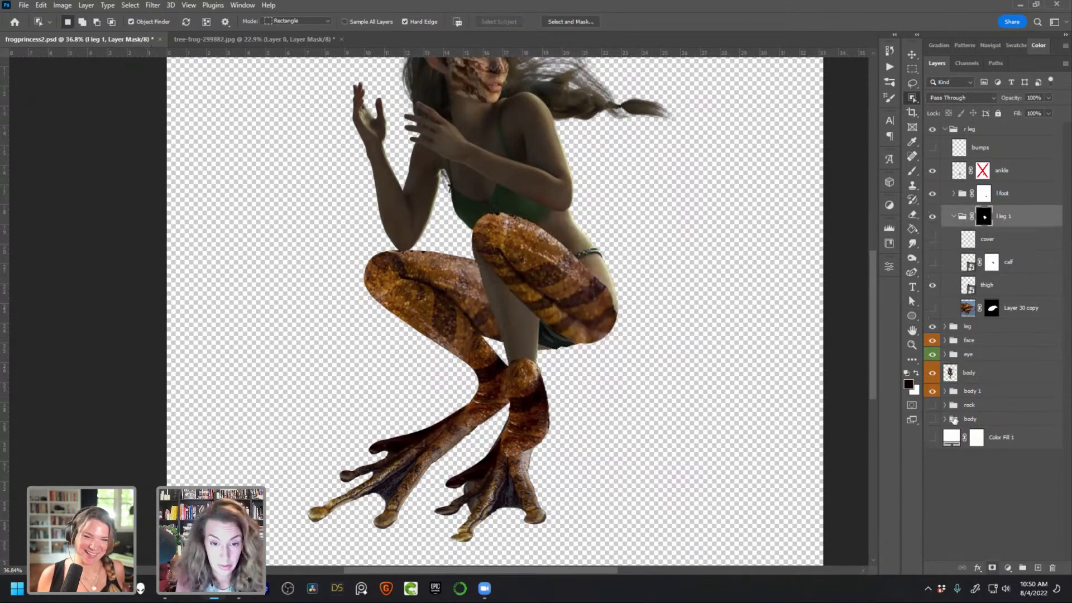
Move the thigh smart object slightly down and to the left over the woman's front thigh
click(966, 286)
key(v)
mouse_move(577, 296)
mouse_down()
mouse_move(561, 304)
mouse_move(630, 295)
mouse_move(577, 294)
mouse_move(552, 312)
mouse_move(559, 303)
mouse_up()
Warp the thigh smart object so its skin texture fills the front thigh and knee, and apply the transform
key(ctrl+t)
right_click(578, 240)
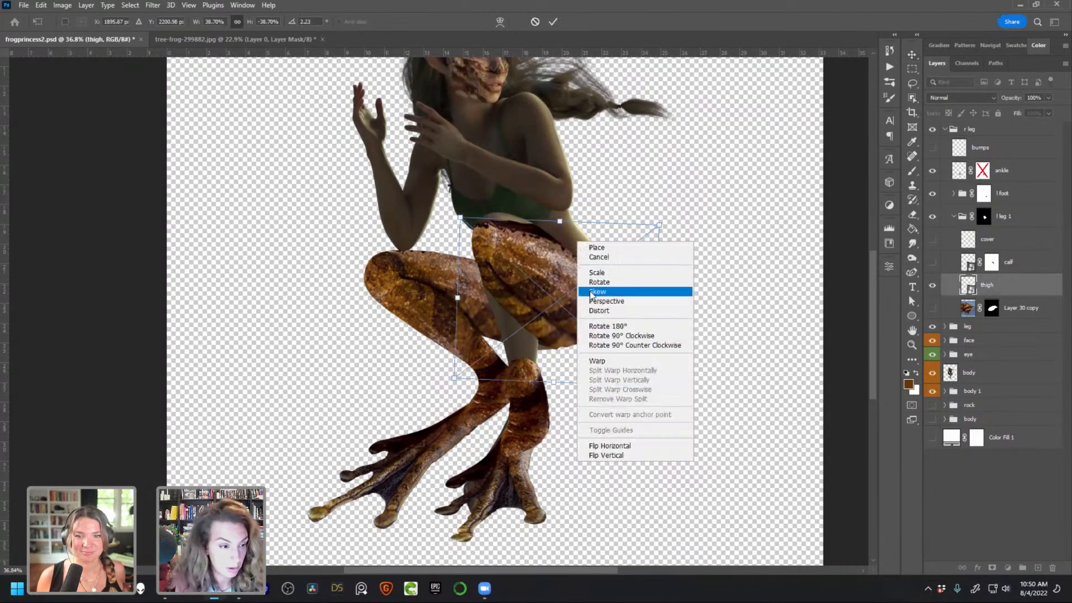
click(603, 361)
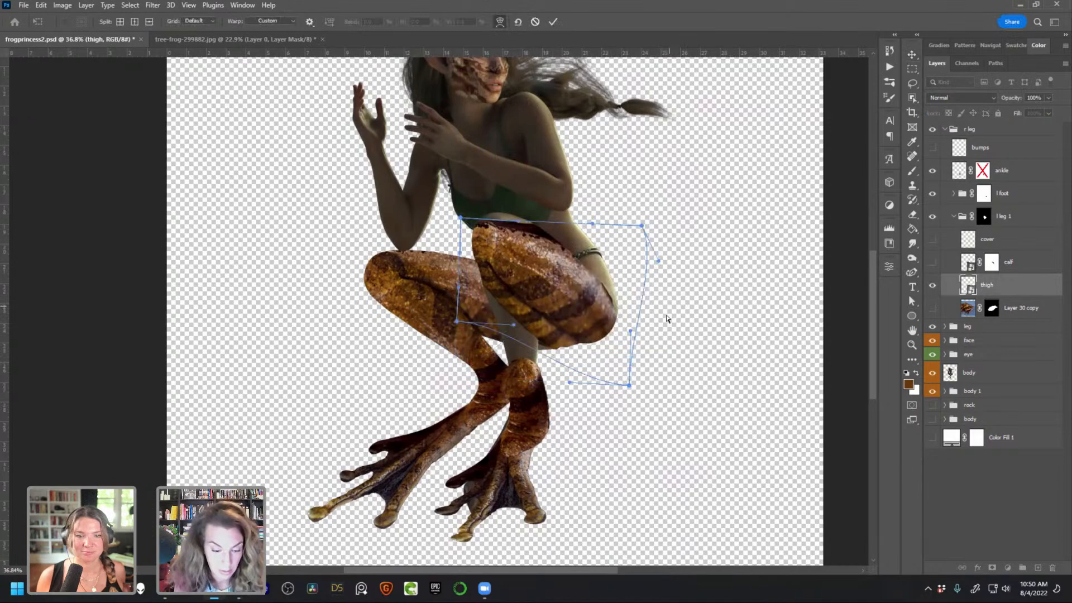
drag(479, 225, 519, 246)
drag(578, 361, 575, 369)
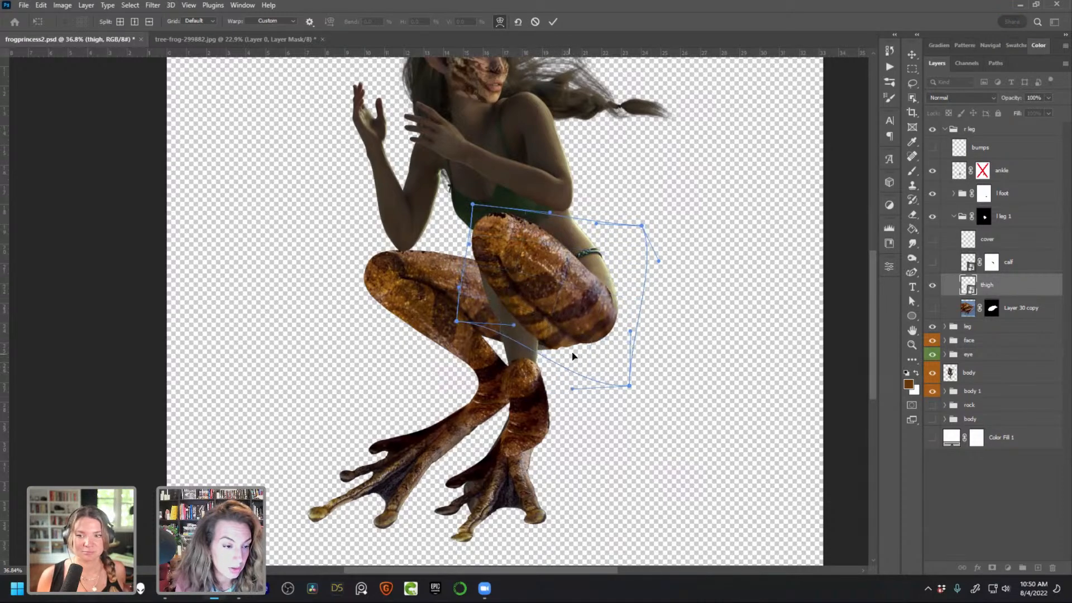
drag(631, 299, 633, 305)
drag(561, 364, 557, 364)
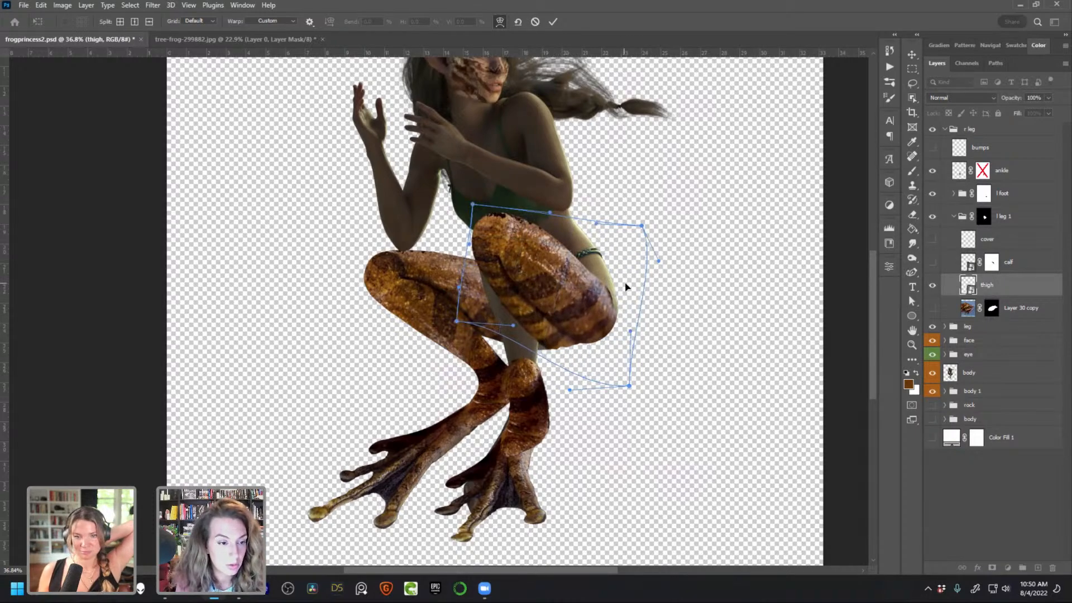
scroll(569, 293, up, 2)
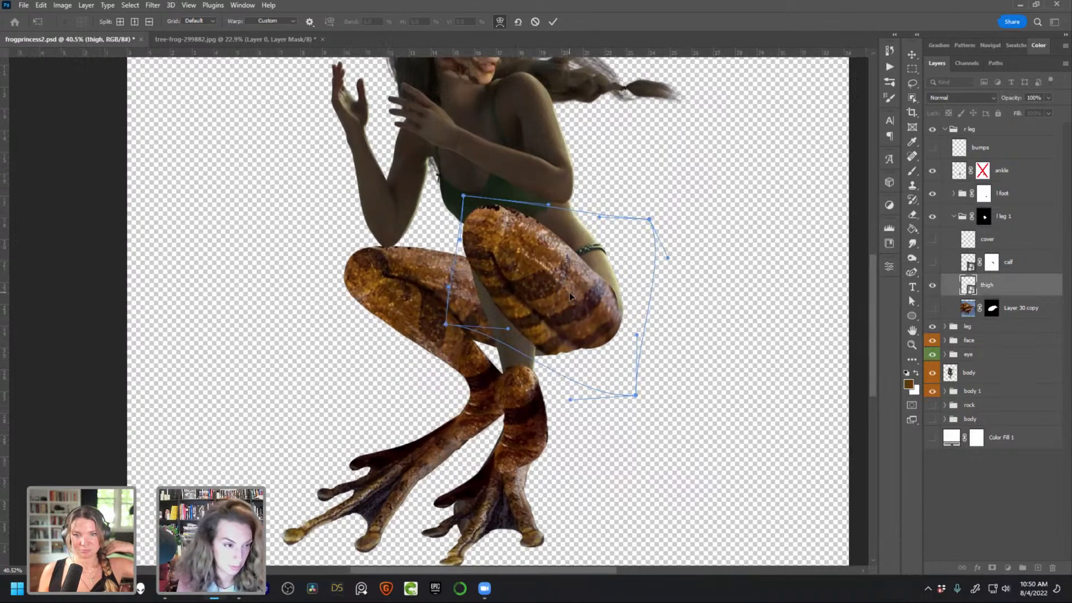
key(Return)
scroll(570, 296, down, 2)
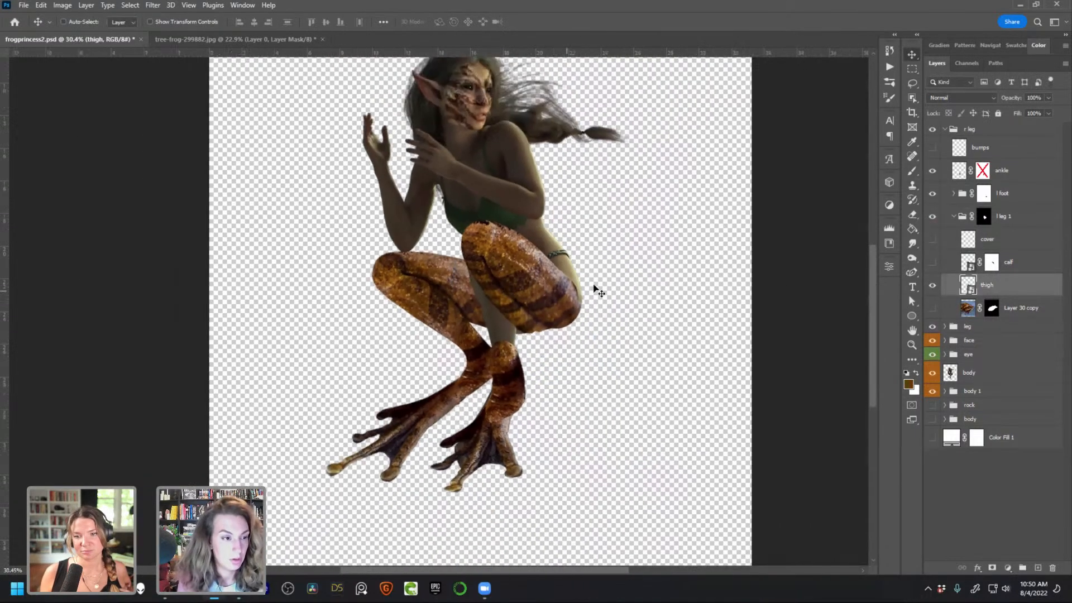
scroll(583, 385, up, 2)
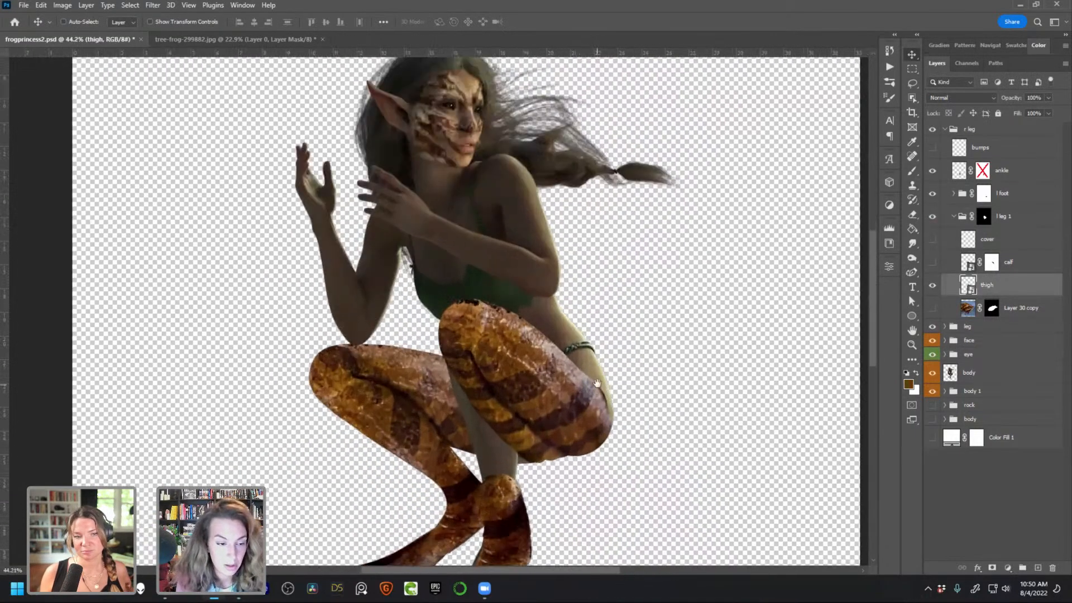
Show the calf layer in the l leg 1 group and delete its layer mask
drag(595, 397, 592, 324)
click(932, 262)
click(935, 263)
click(933, 263)
click(962, 263)
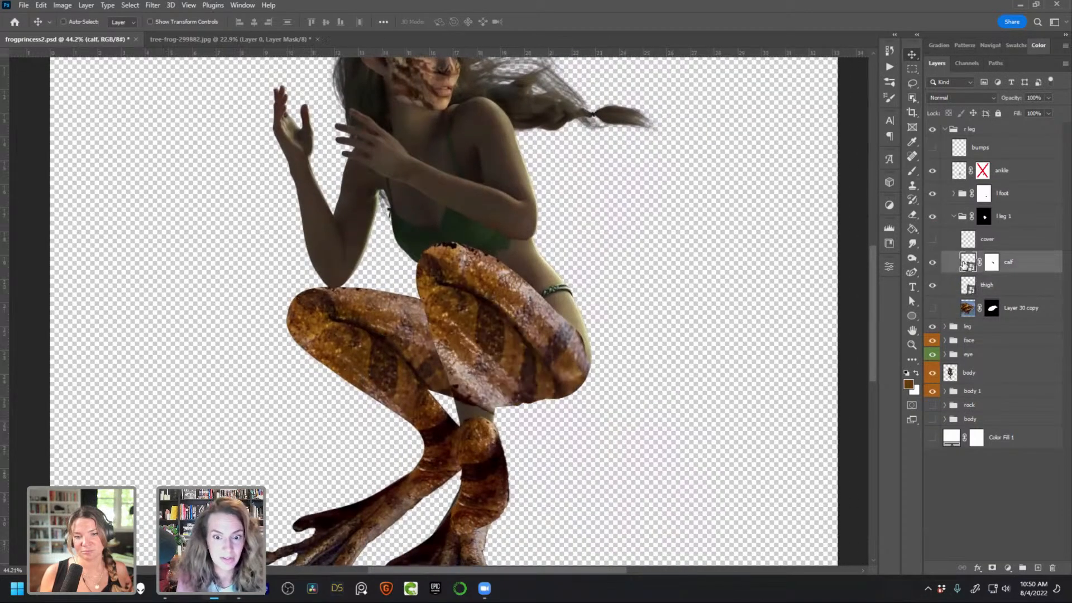
right_click(991, 263)
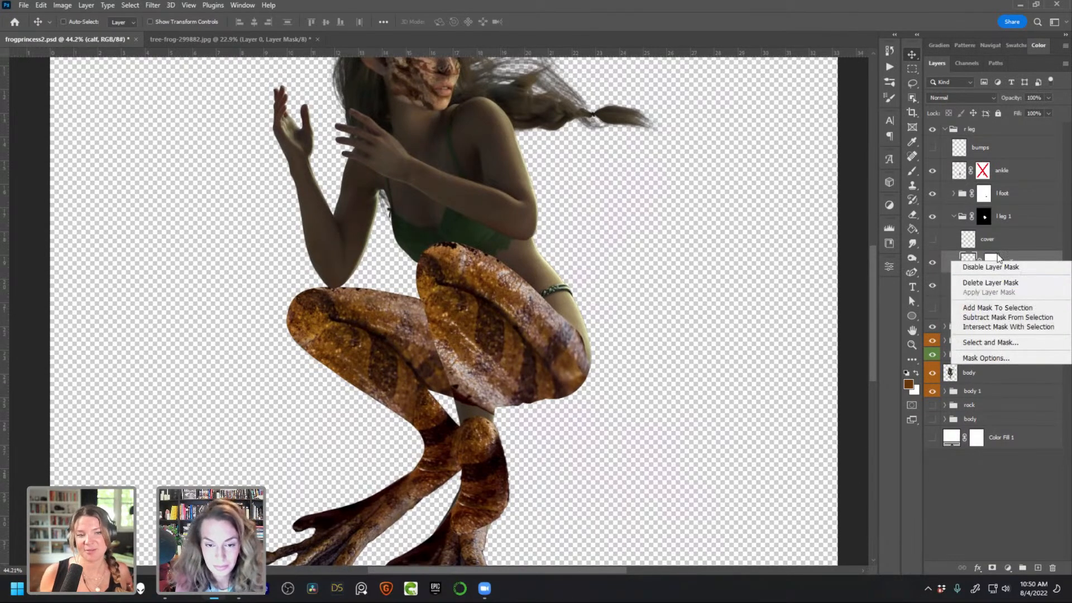
click(997, 255)
right_click(997, 256)
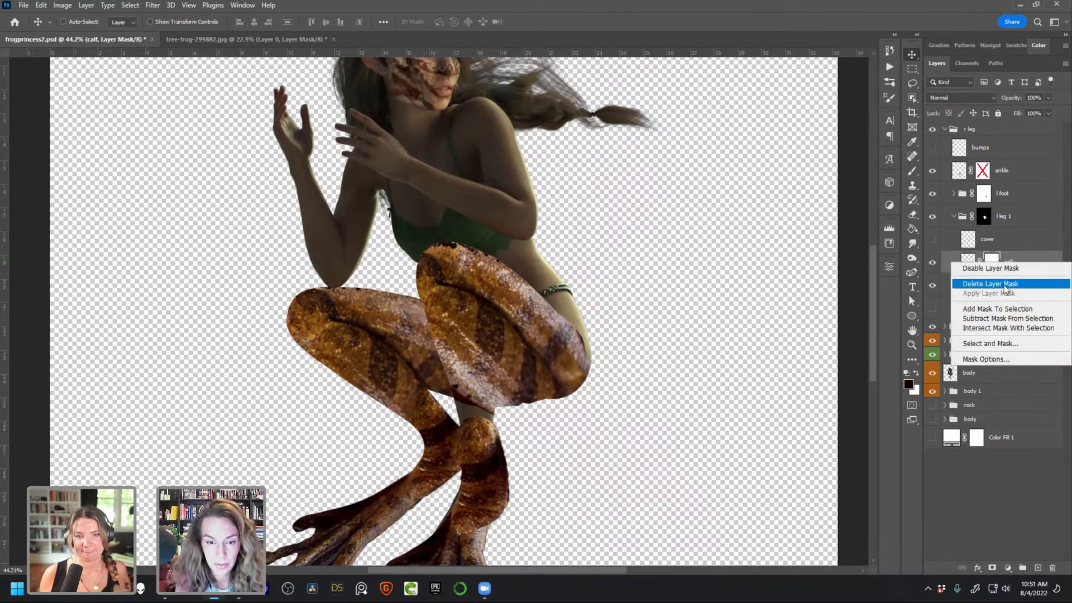
click(1004, 285)
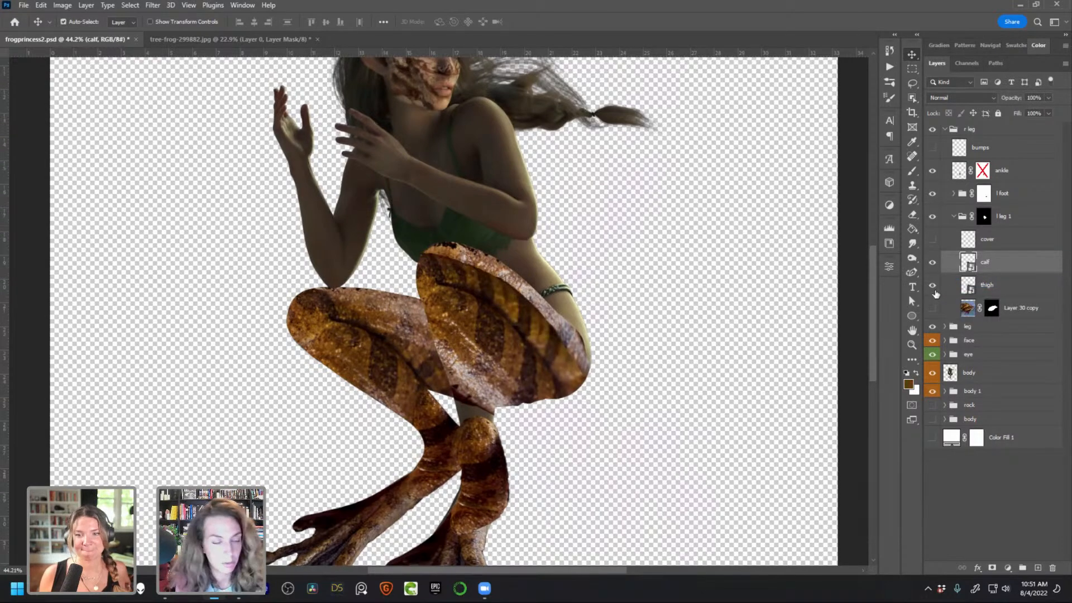
Rotate the calf smart object to about 99.6° and position it over the woman's front shin
key(ctrl+t)
drag(617, 441, 633, 252)
drag(488, 353, 464, 356)
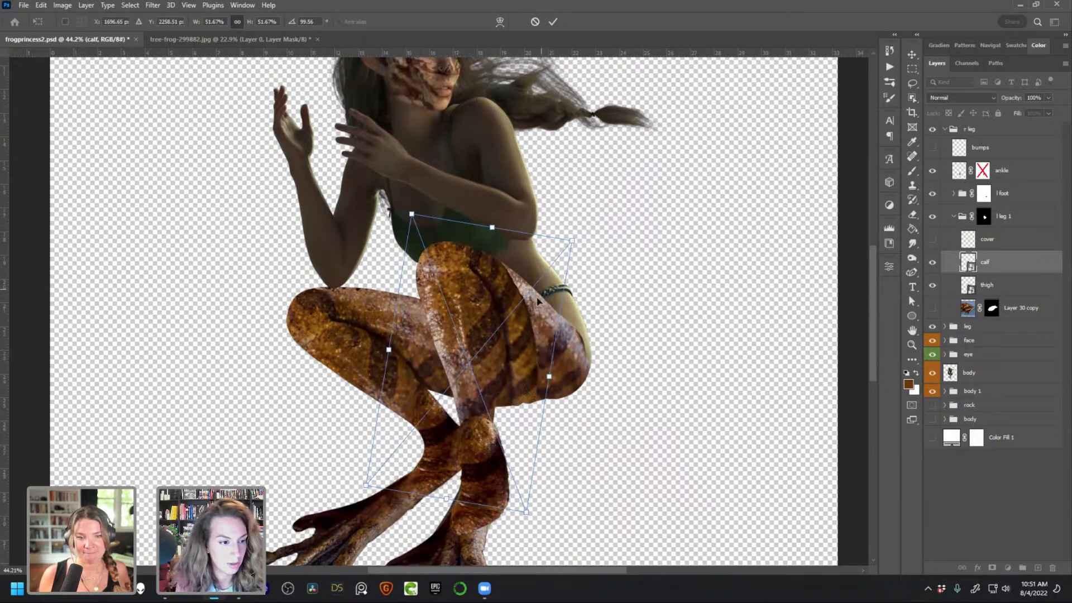
Warp the calf smart object to follow the front knee and shin, and apply the transform
right_click(508, 320)
click(535, 435)
drag(498, 380, 499, 389)
drag(510, 253, 505, 277)
drag(433, 236, 435, 245)
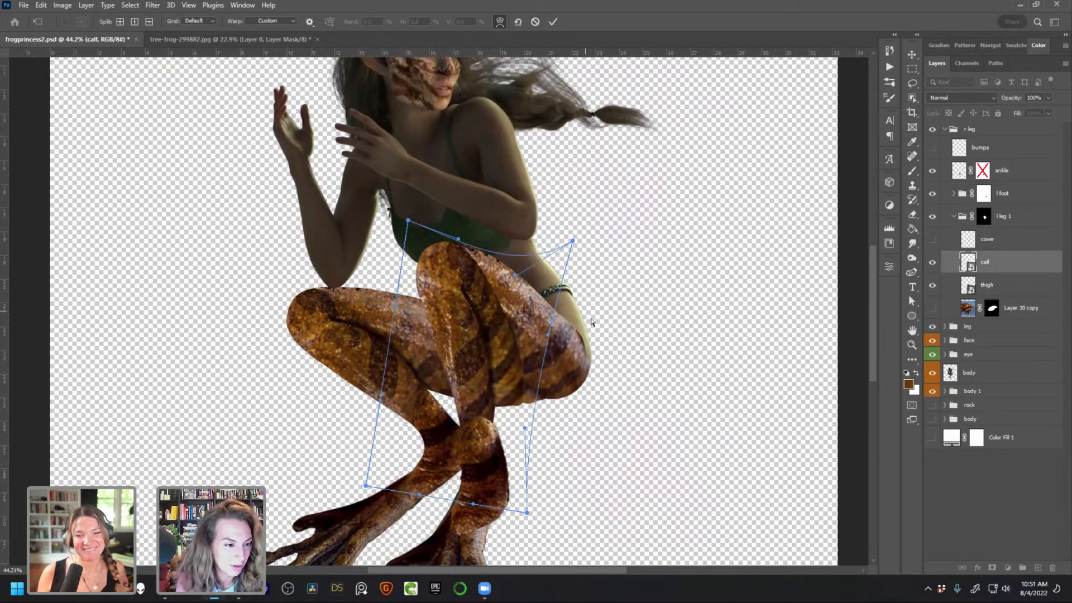
key(Return)
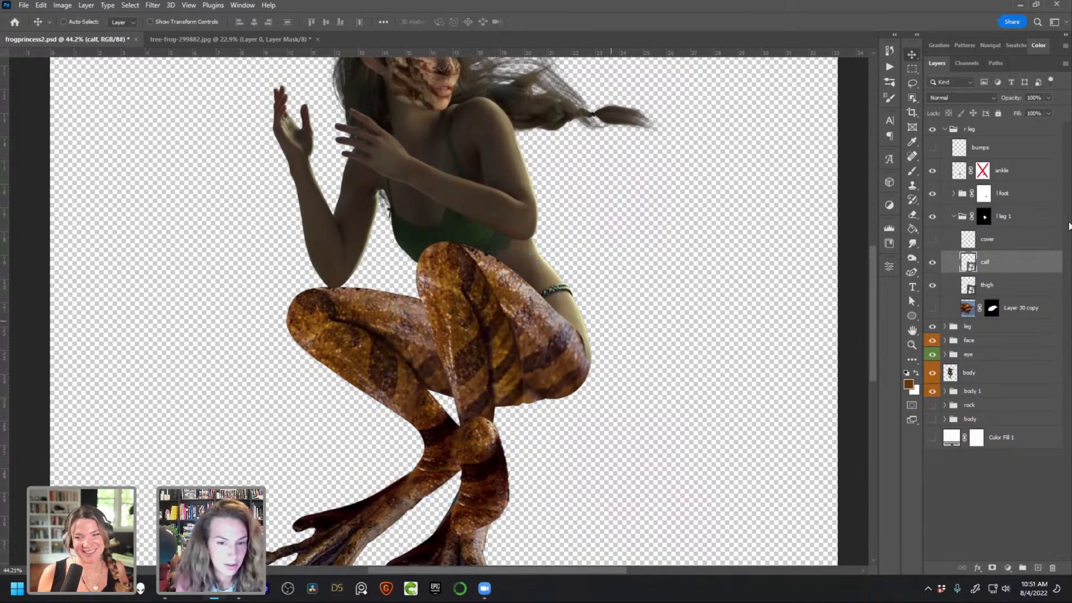
Add a mask to the calf layer and paint away the calf texture covering the front thigh with the Chalk brush
click(992, 568)
key(b)
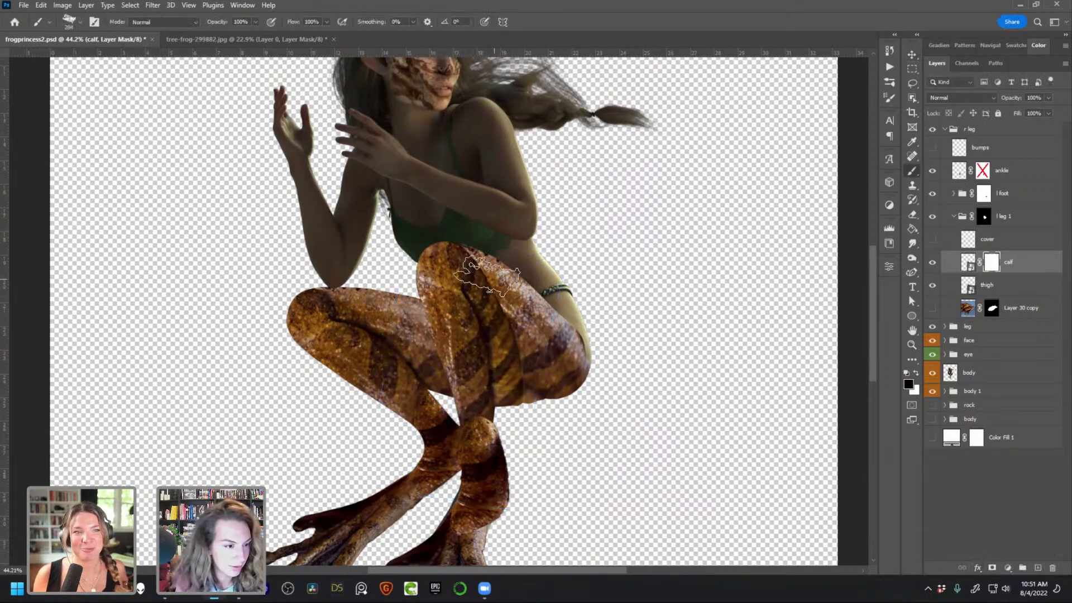
mouse_move(503, 276)
mouse_down()
mouse_move(489, 254)
mouse_move(522, 319)
mouse_move(535, 399)
mouse_move(524, 339)
mouse_move(558, 353)
mouse_up()
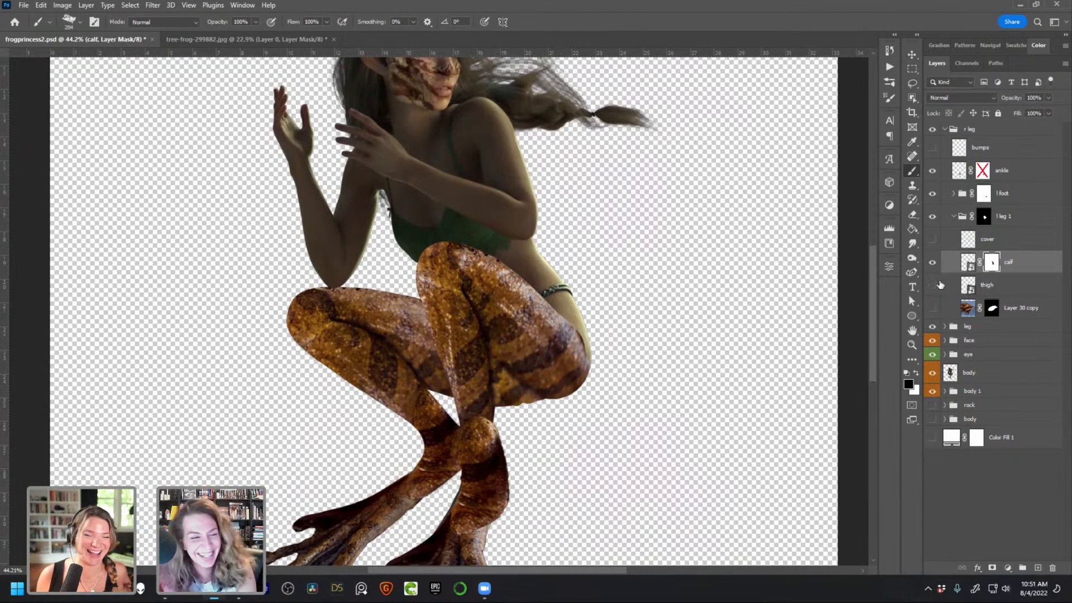
click(933, 285)
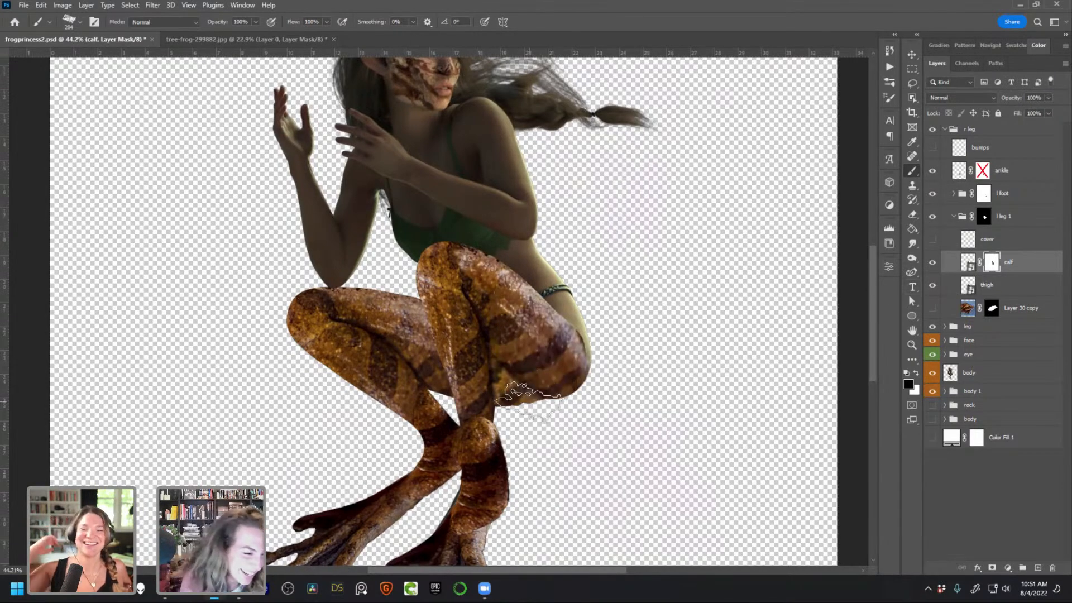
Reduce the Chalk brush to 127 px and paint out leftover calf texture under the front thigh
right_click(579, 340)
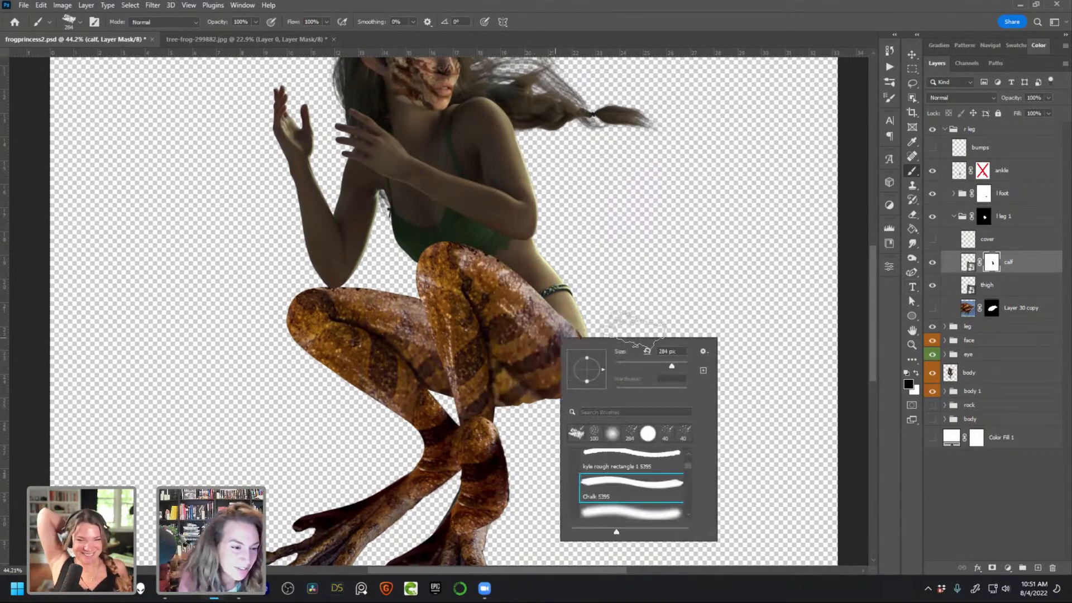
click(658, 367)
mouse_move(511, 414)
mouse_down()
mouse_move(509, 363)
mouse_move(511, 419)
mouse_up()
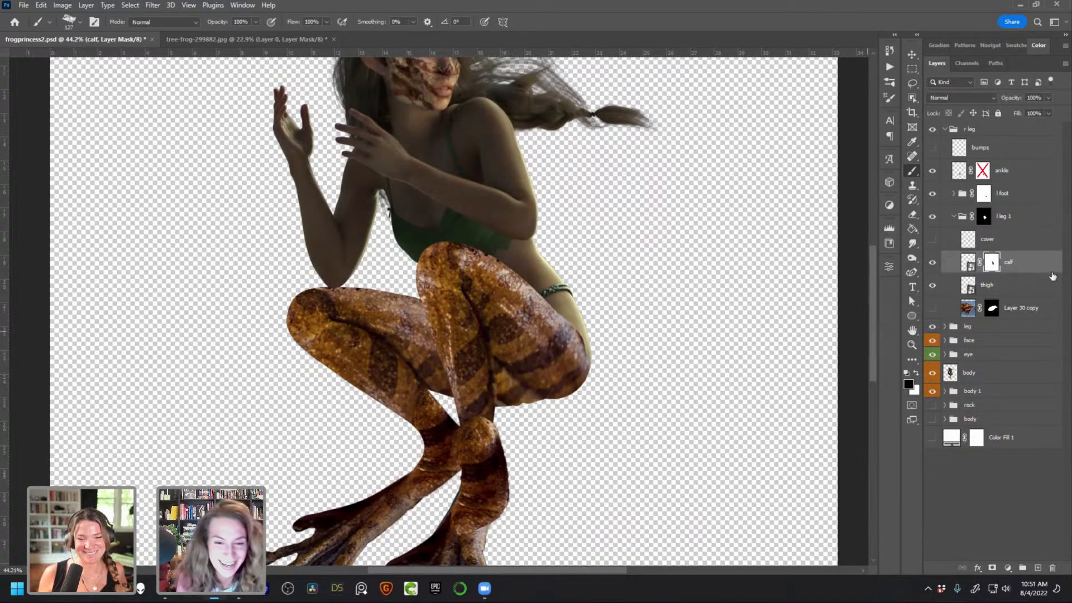
Hide the thigh layer and keep the calf layer shown so the shin piece is isolated over the body
click(932, 262)
click(967, 262)
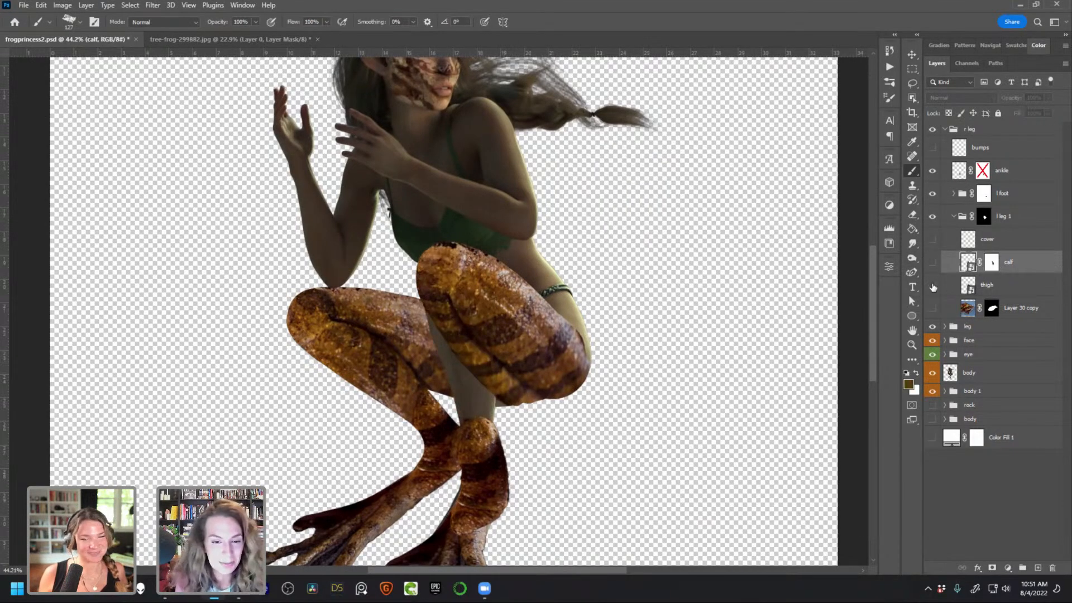
click(933, 284)
click(933, 262)
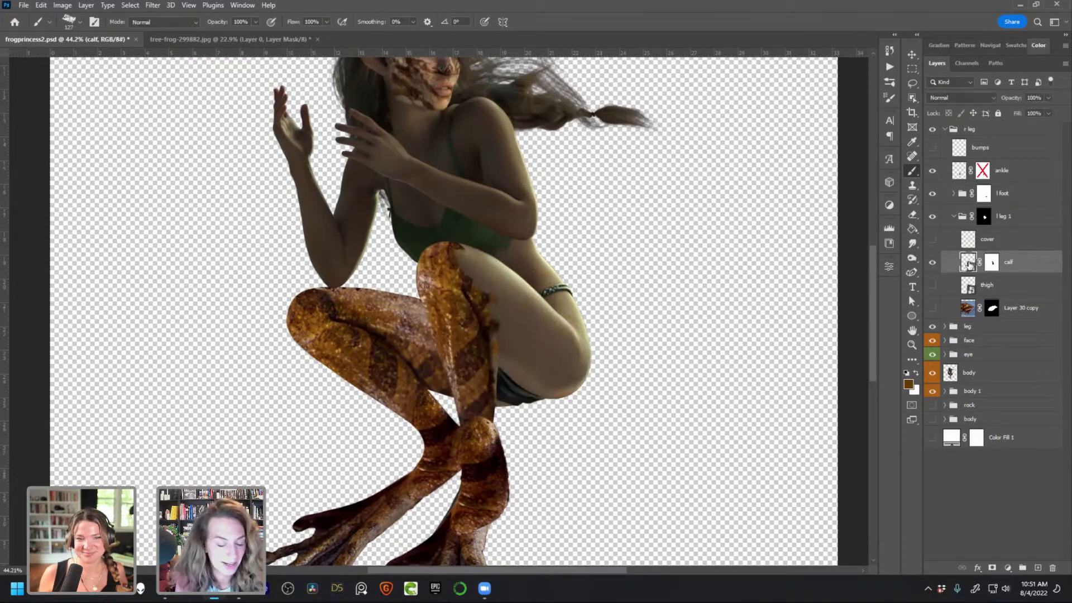
key(ctrl+t)
click(540, 233)
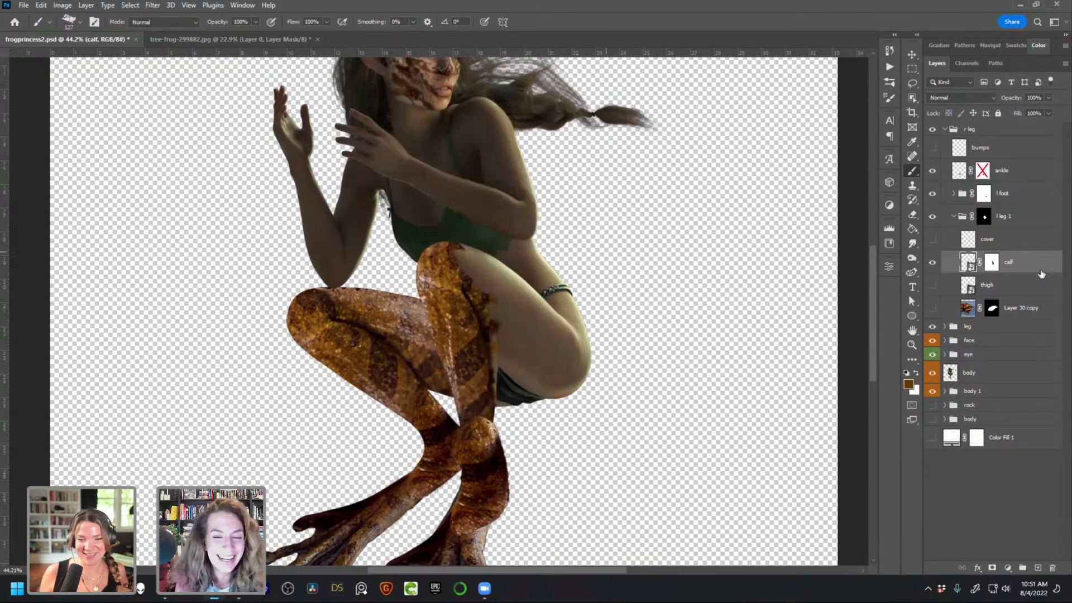
click(993, 264)
right_click(992, 264)
key(Escape)
Warp the calf smart object again, pulling its texture upward near the front knee
click(969, 266)
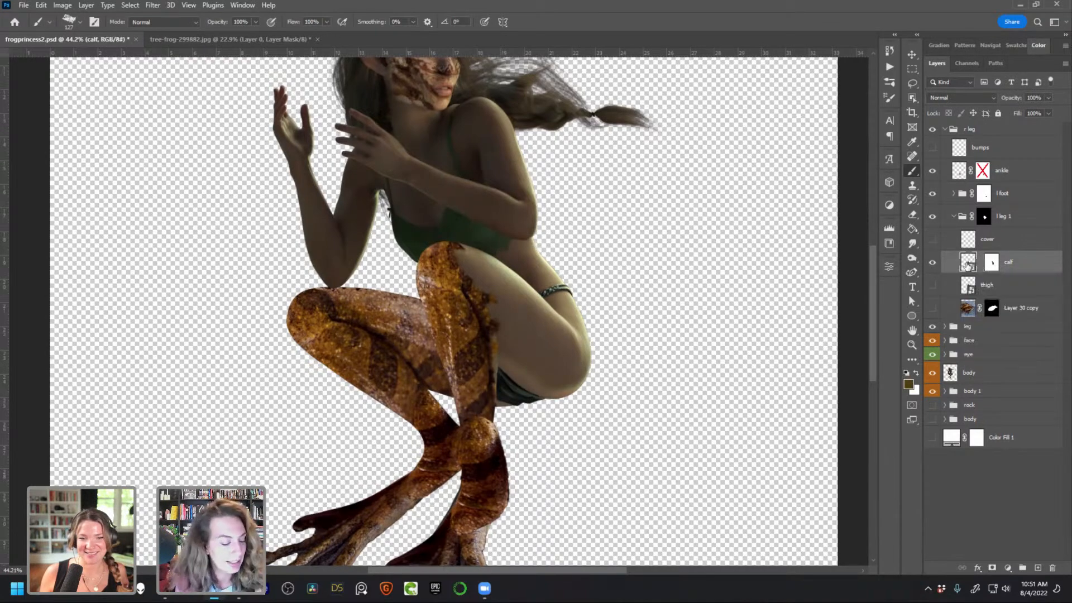
key(ctrl+t)
right_click(493, 273)
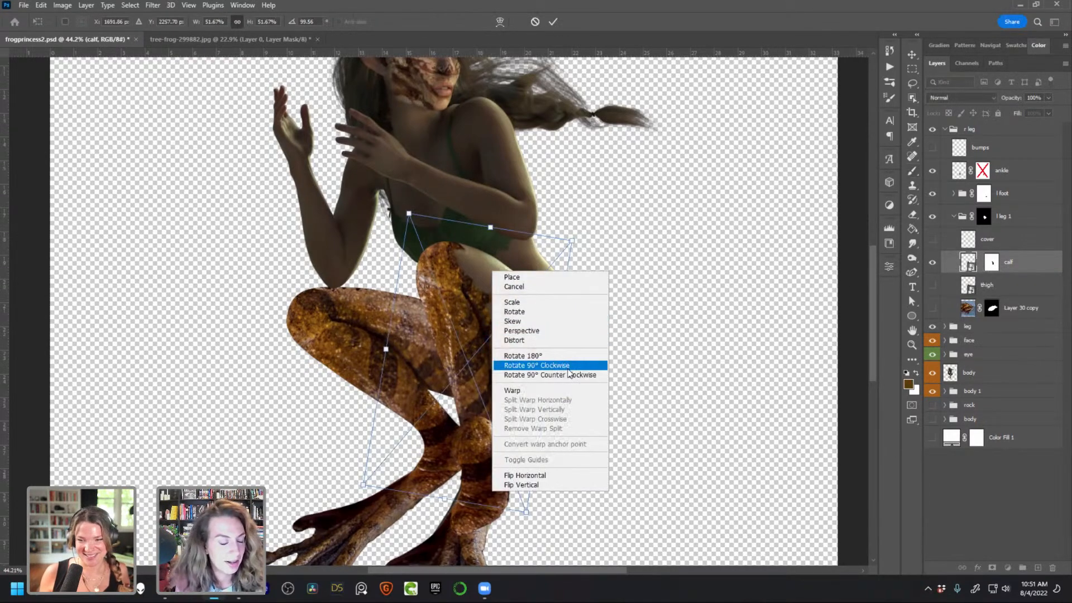
click(561, 391)
drag(504, 313, 501, 280)
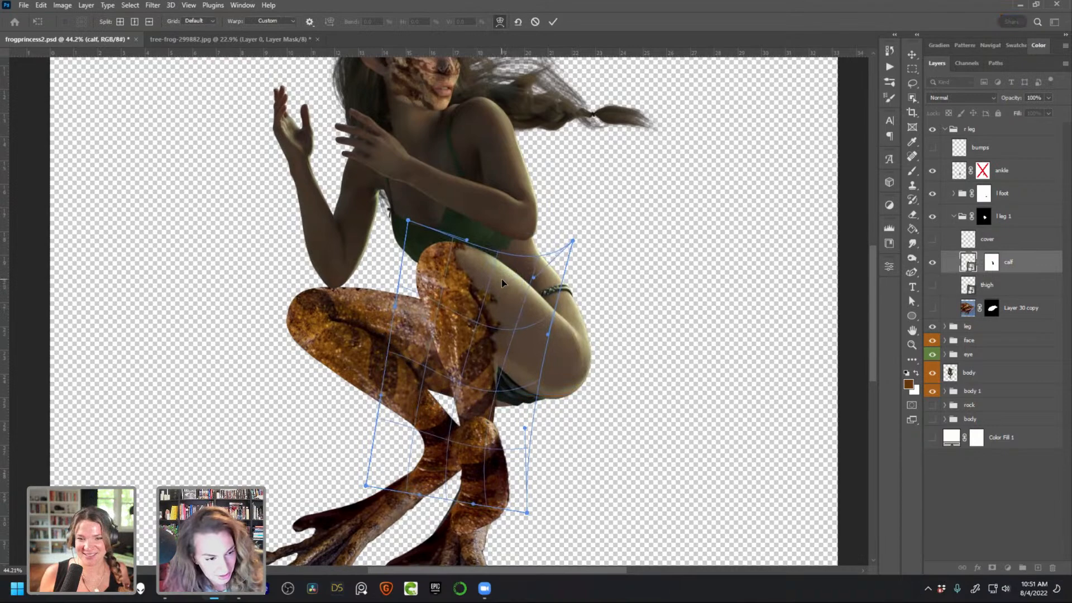
Refine the calf mask along the crease between shin and thigh, using the Chalk brush at 60 px
key(b)
click(992, 265)
key(d)
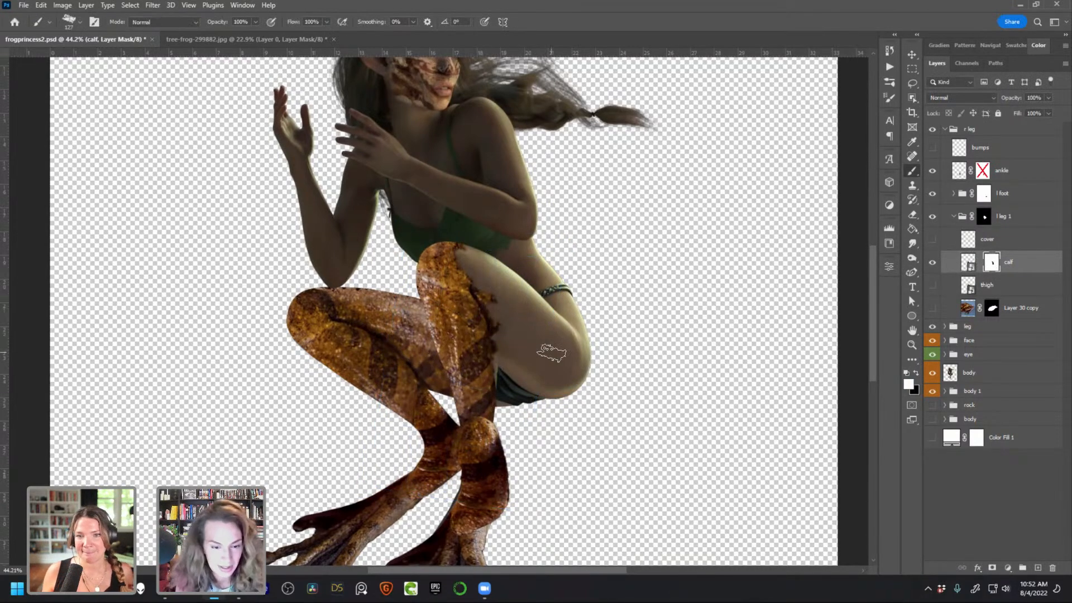
key(bracketleft)
key(bracketleft)
key(bracketleft)
key(bracketleft)
key(bracketleft)
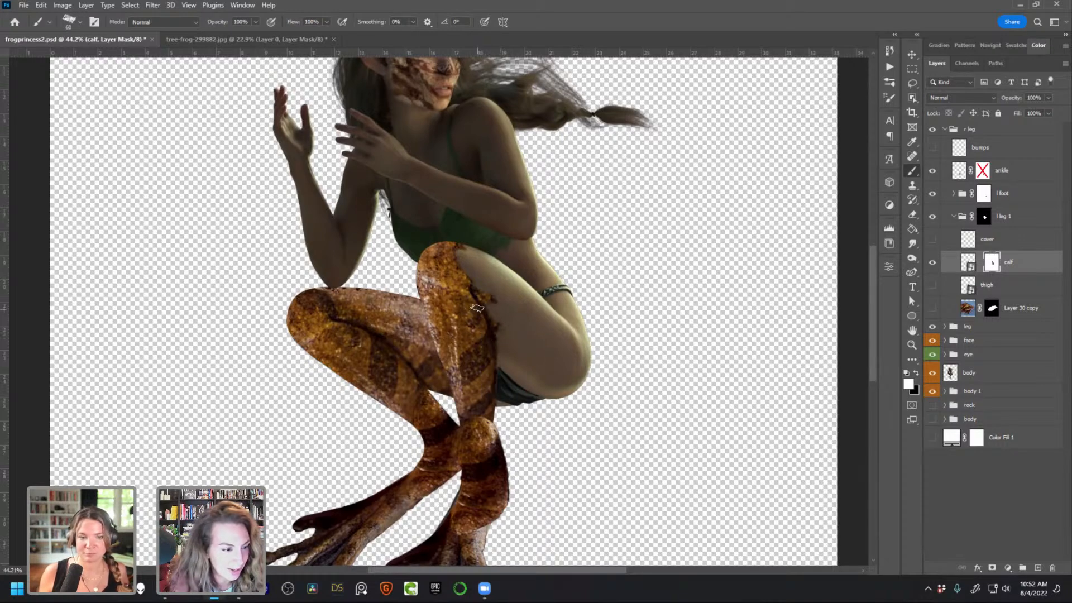
key(x)
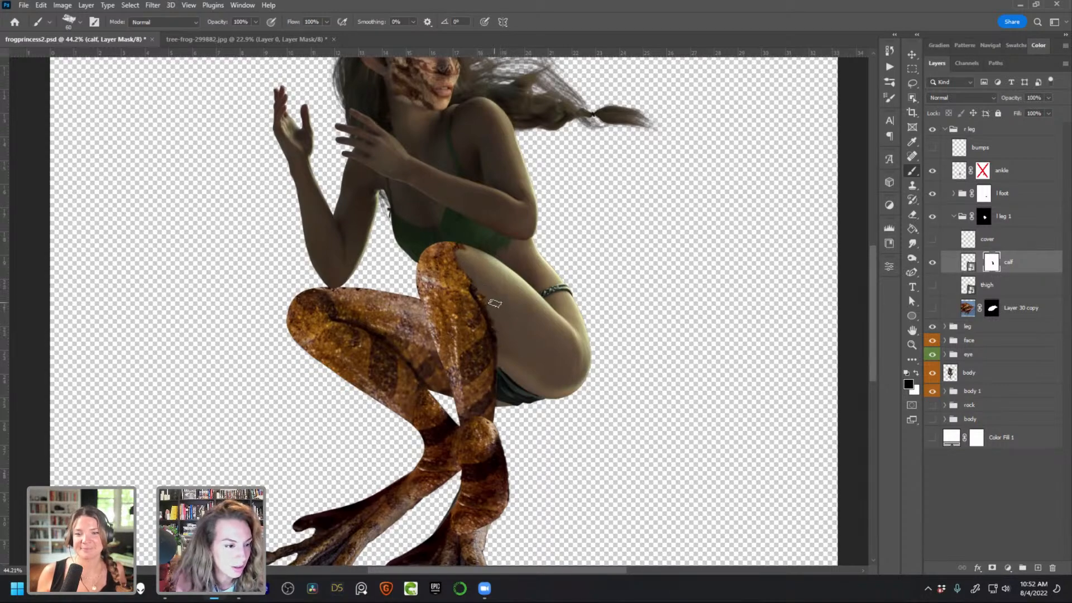
Smooth the calf mask's edge along the crease with the Soft Round Pressure Size brush at 25 px, alternating black and white
right_click(505, 309)
double_click(581, 483)
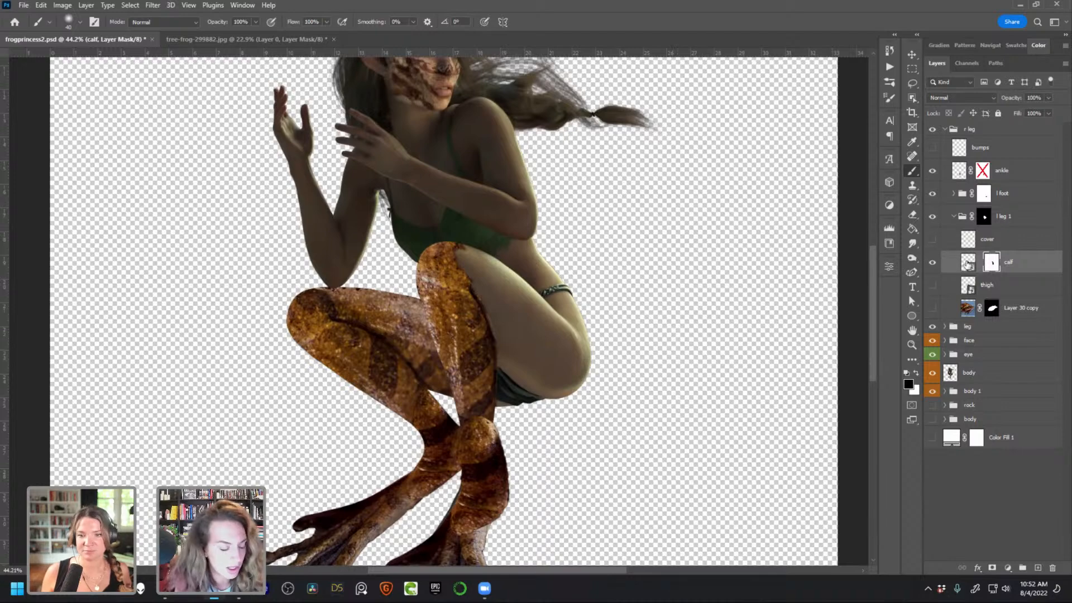
key(x)
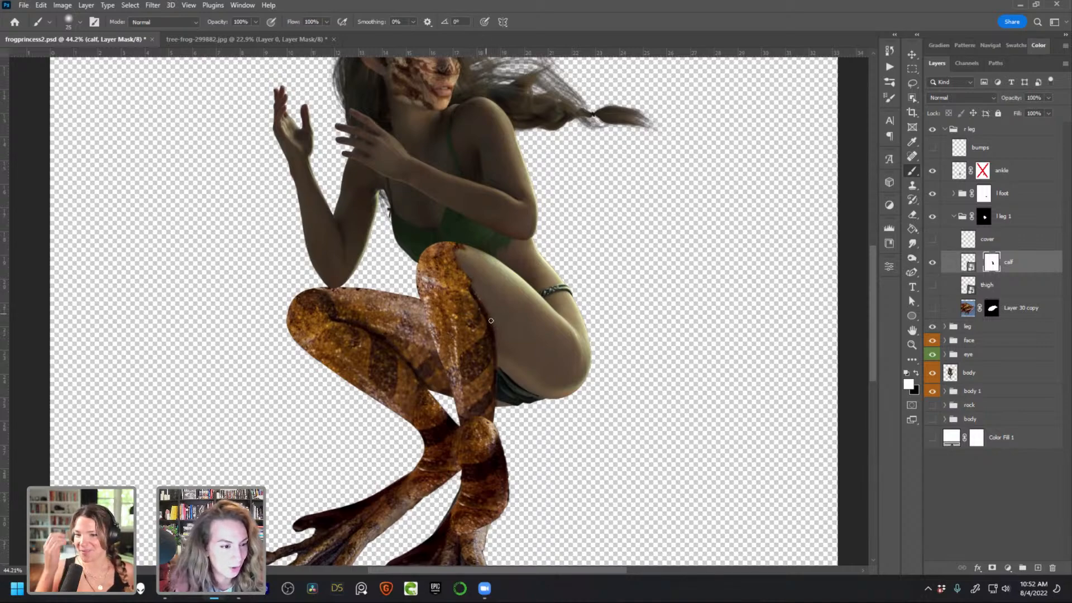
key(x)
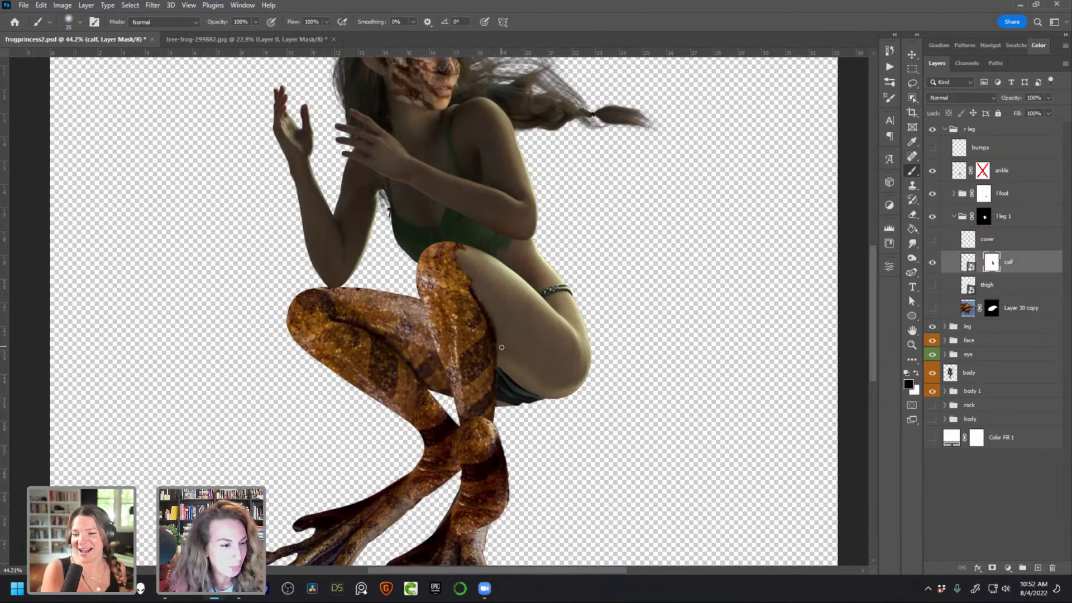
key(x)
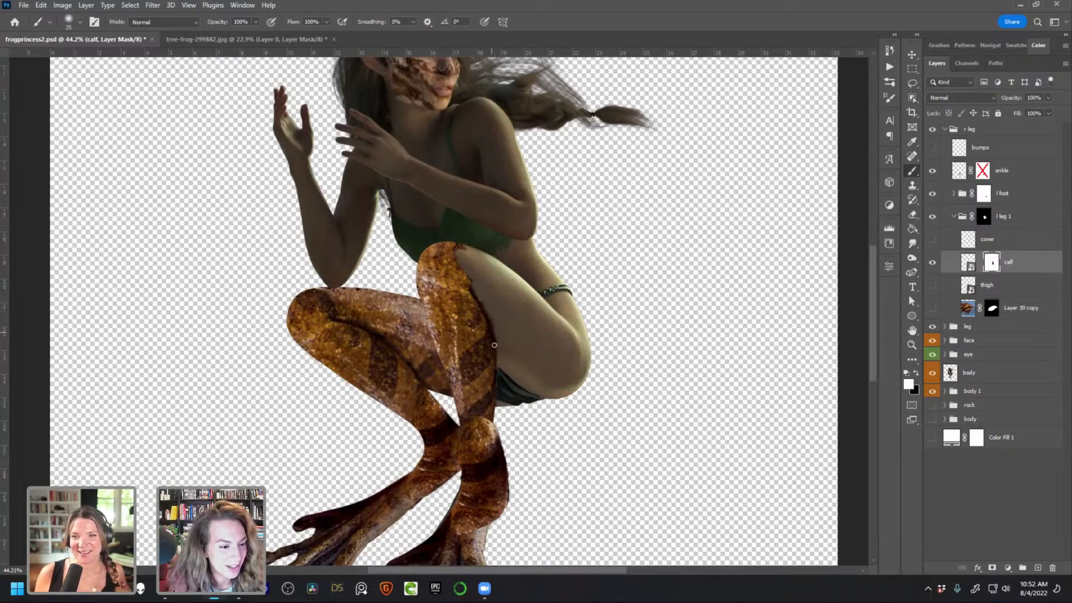
Show the thigh layer again and touch up the calf mask near the top of the front knee with an enlarged soft round brush
click(933, 240)
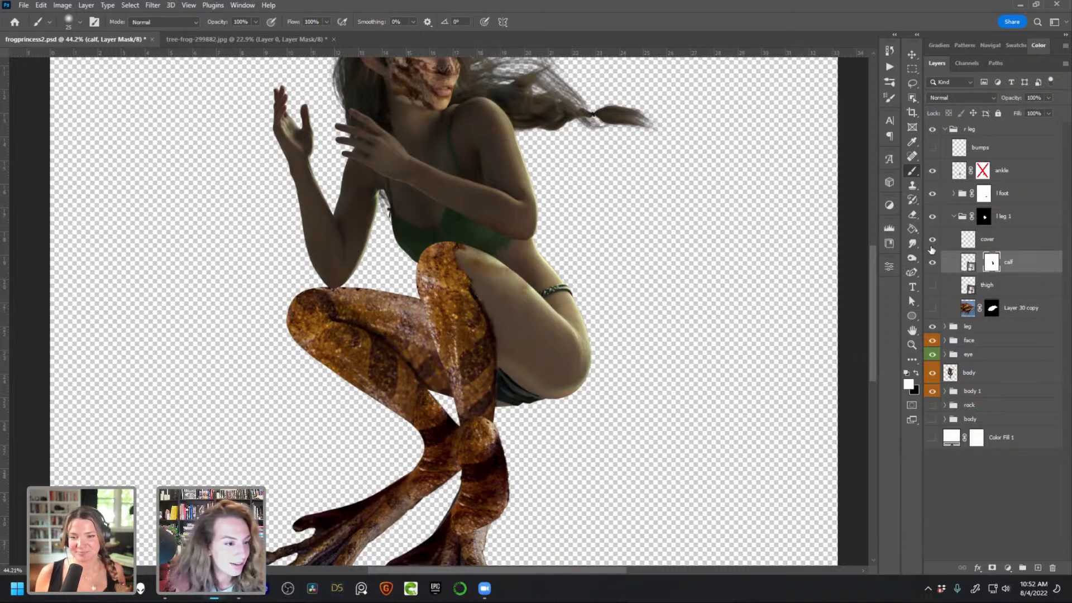
click(932, 285)
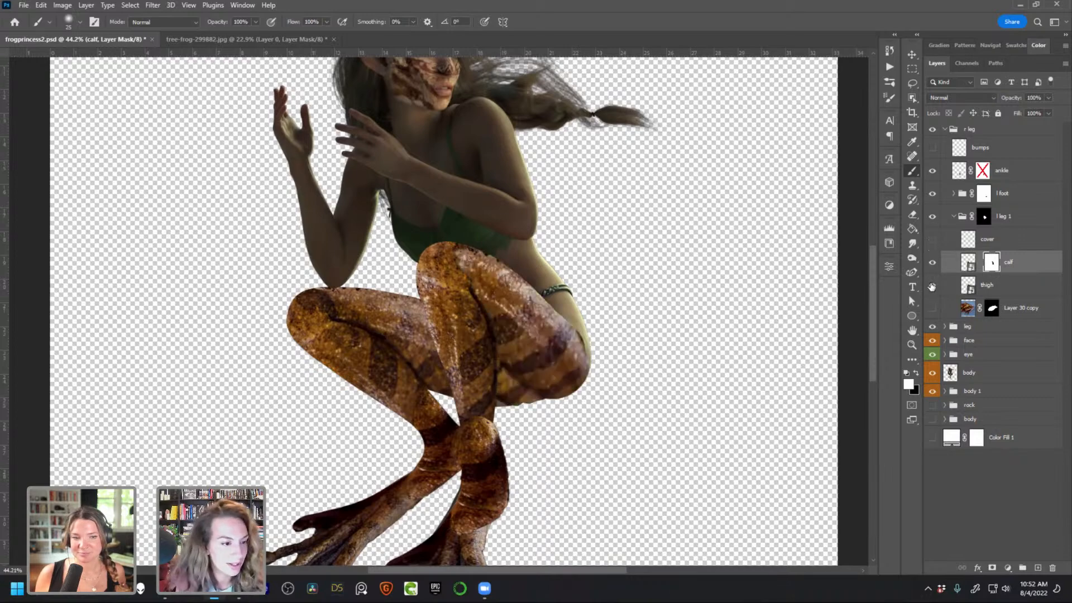
right_click(506, 264)
click(579, 291)
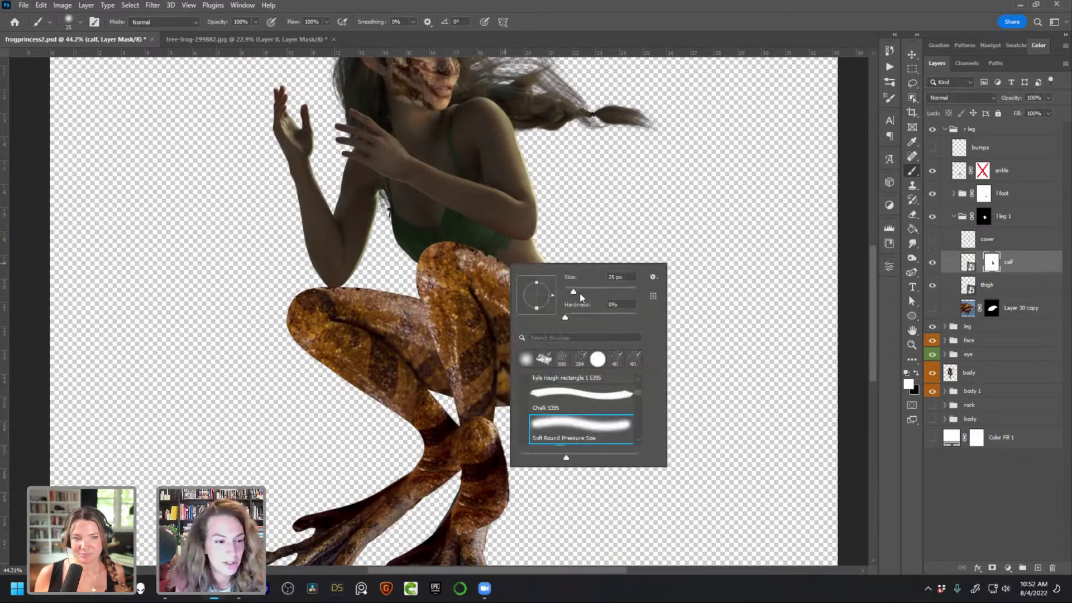
click(456, 258)
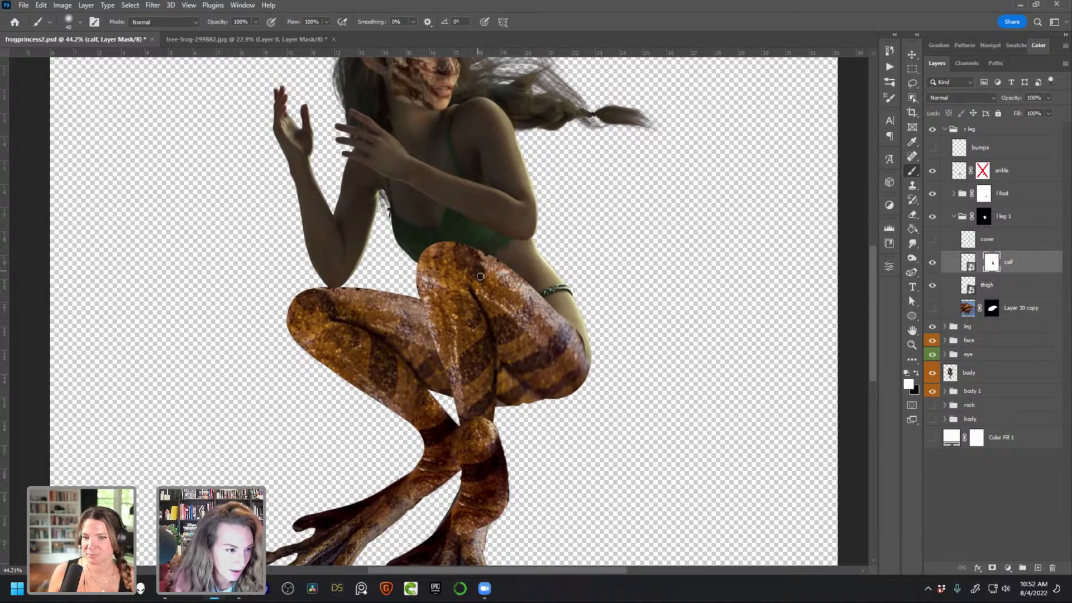
key(x)
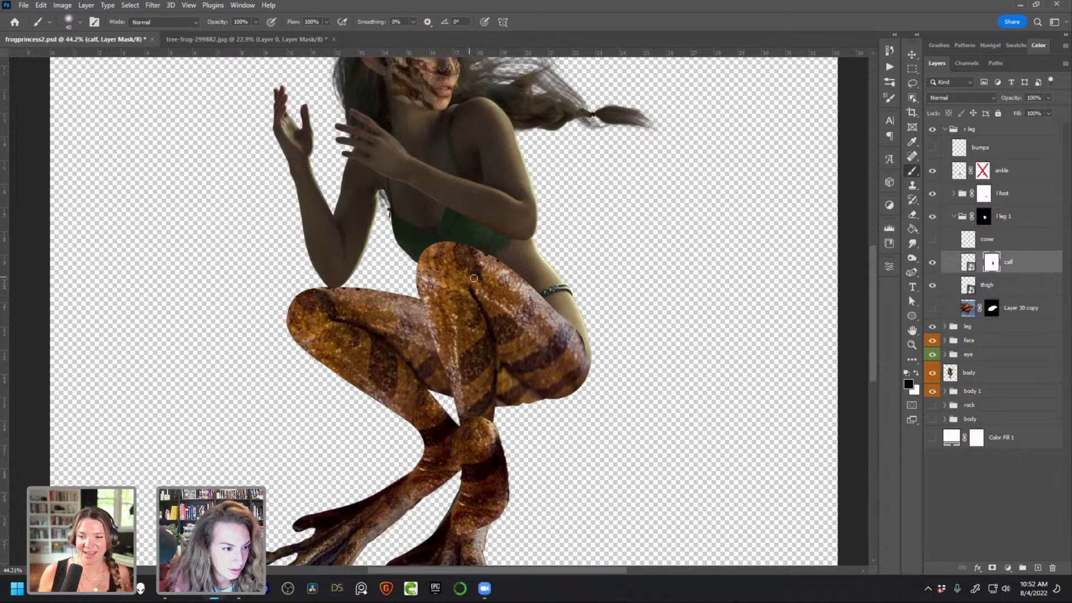
Compare the front leg with the calf layer shown and hidden to examine how it blends into the thigh at the knee
click(932, 262)
click(933, 262)
click(932, 262)
click(932, 263)
click(933, 262)
click(932, 262)
click(968, 264)
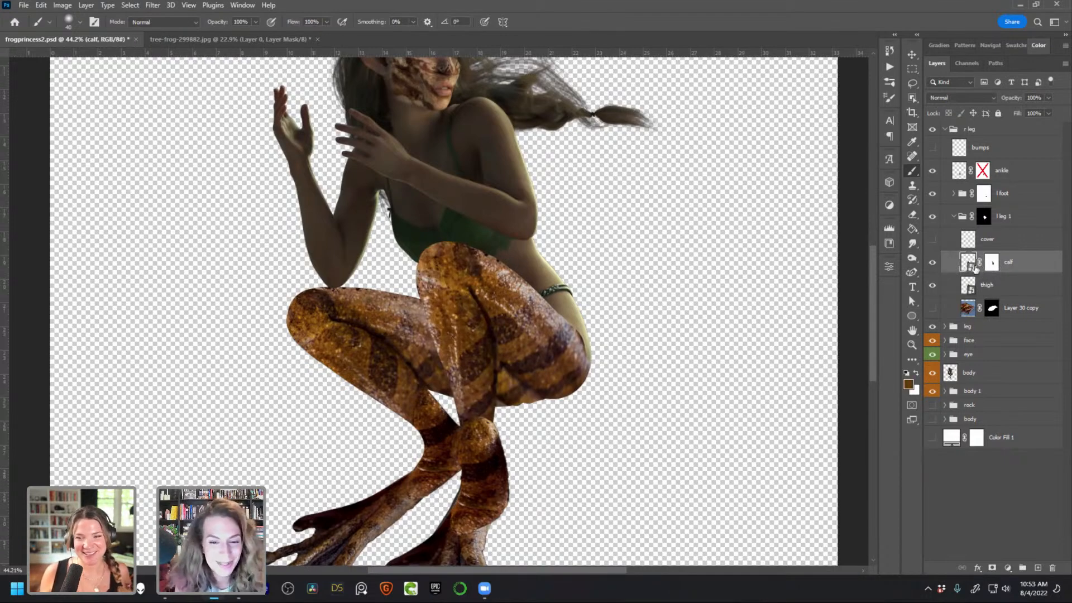
key(v)
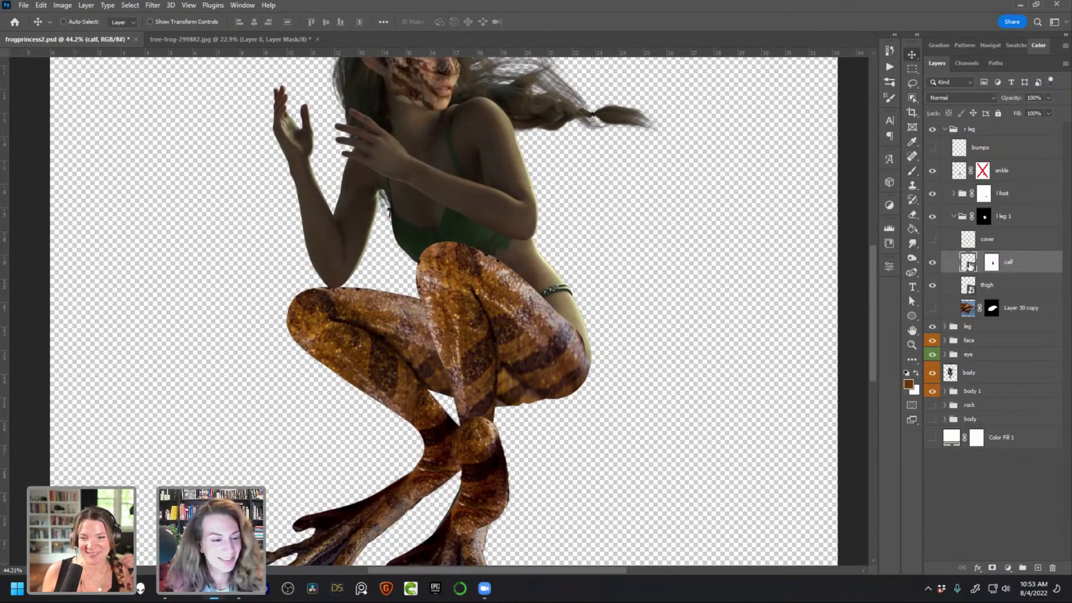
click(933, 263)
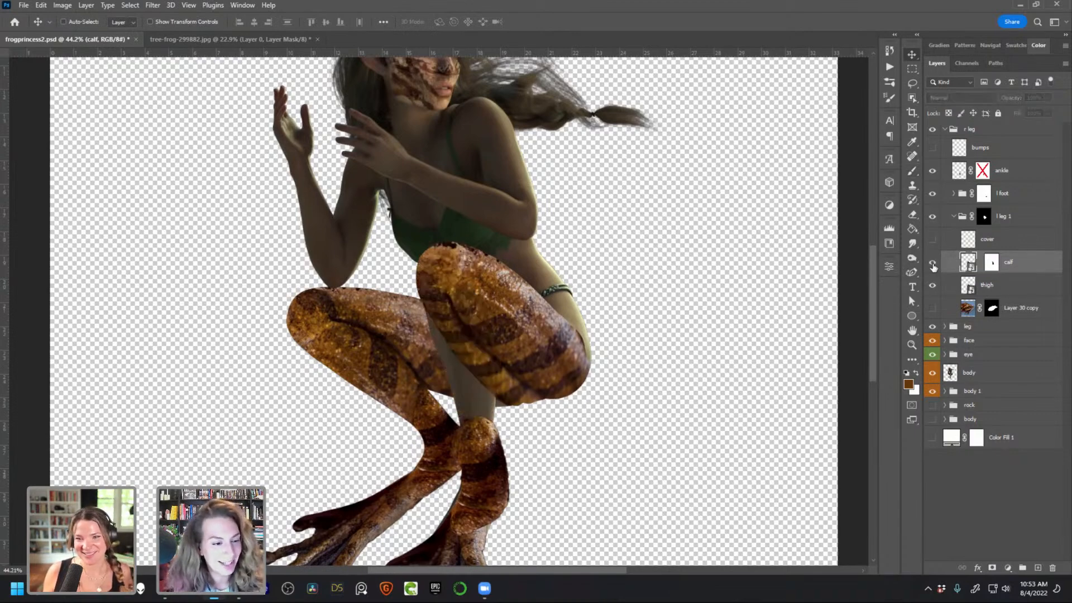
click(933, 263)
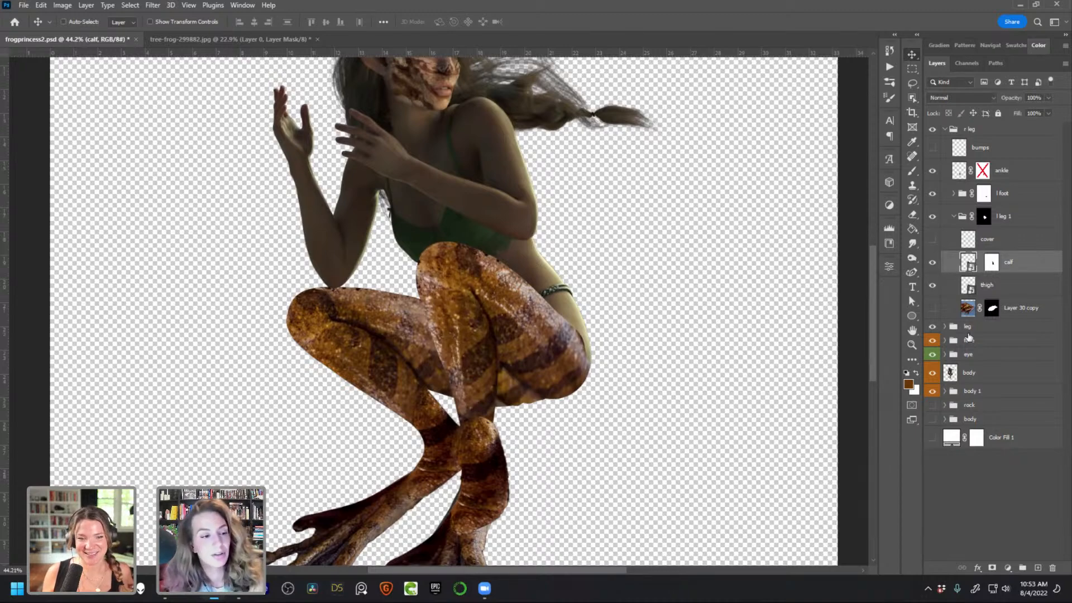
click(932, 263)
click(933, 265)
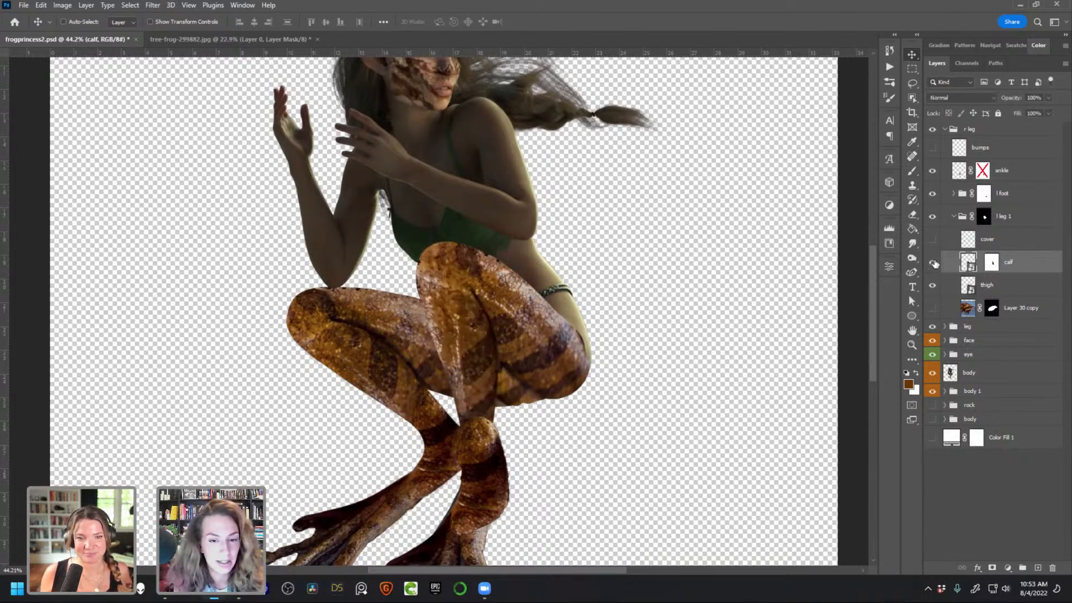
click(933, 264)
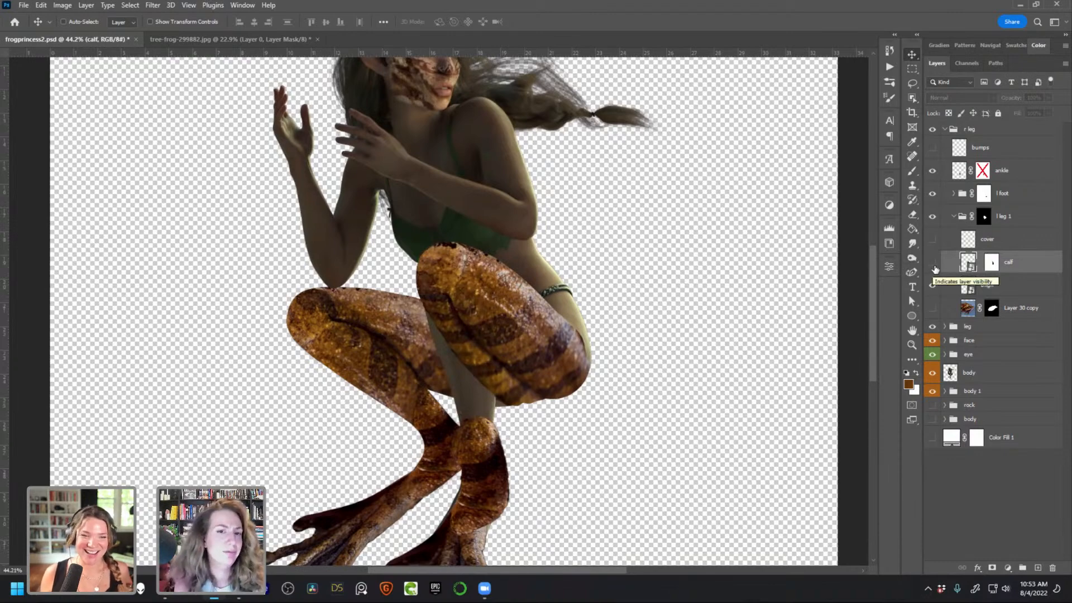
click(932, 264)
click(933, 263)
click(932, 263)
Paint black on the calf mask across the top of the front knee with a soft 175 px brush to blend into the thigh texture
click(991, 263)
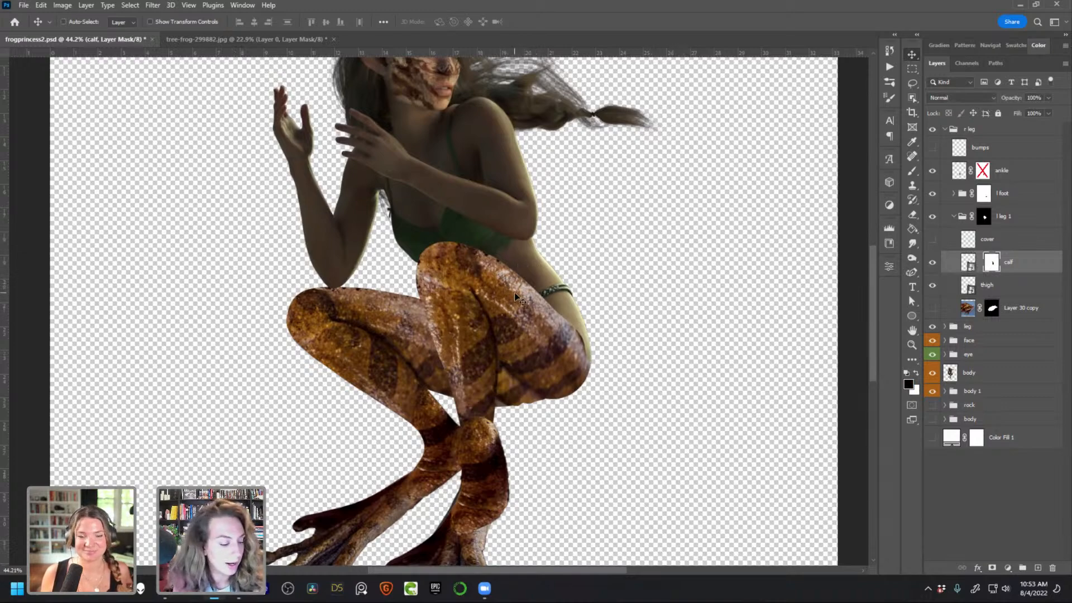
key(b)
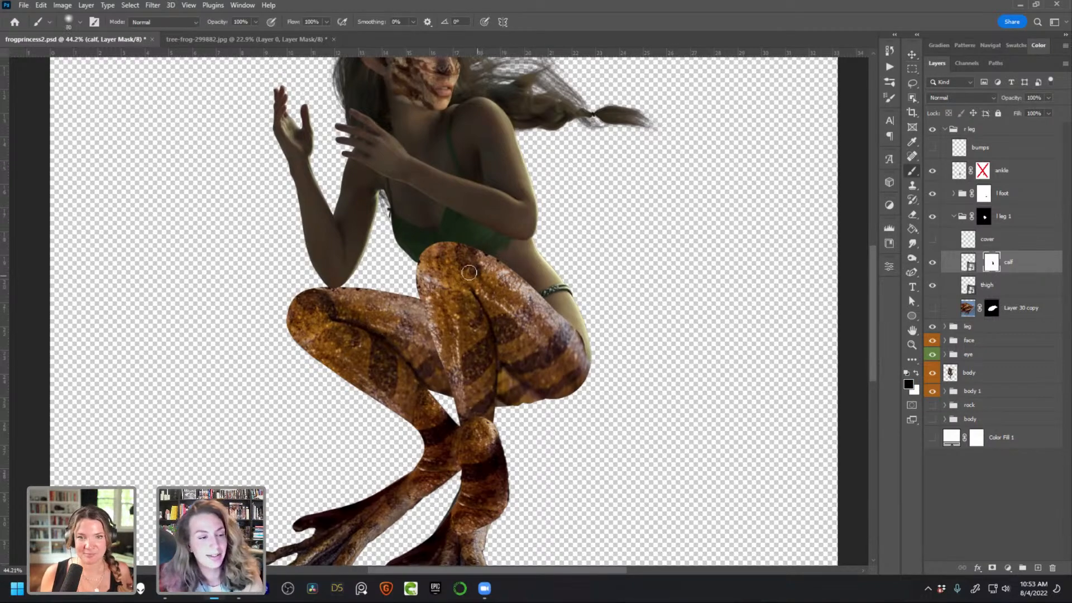
key(bracketright)
key(bracketright)
key(bracketright)
key(bracketright)
key(bracketright)
key(bracketright)
key(bracketright)
key(bracketright)
mouse_move(455, 248)
mouse_down()
mouse_move(479, 253)
mouse_move(447, 243)
mouse_move(494, 275)
mouse_up()
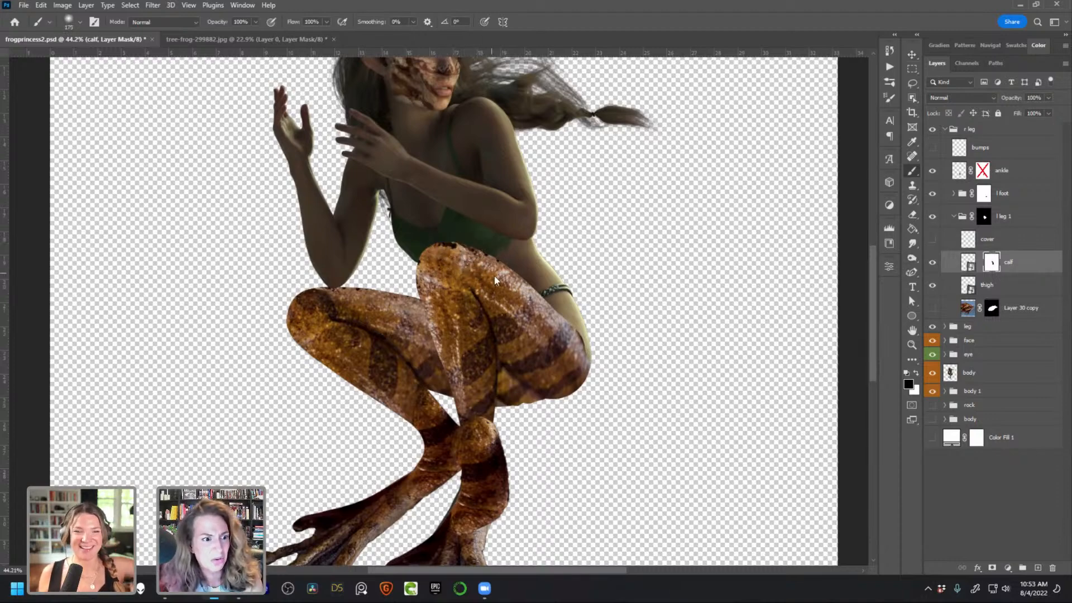
Compare the front leg with and without the cover layer, leaving the cover layer shown
click(933, 247)
click(933, 248)
click(933, 240)
click(933, 240)
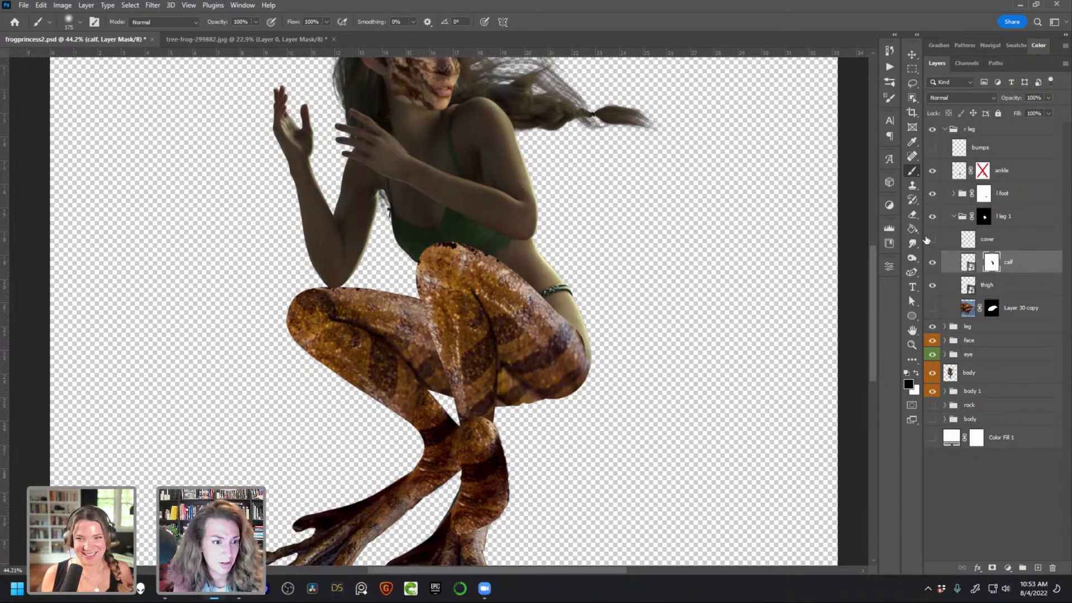
click(931, 239)
click(931, 239)
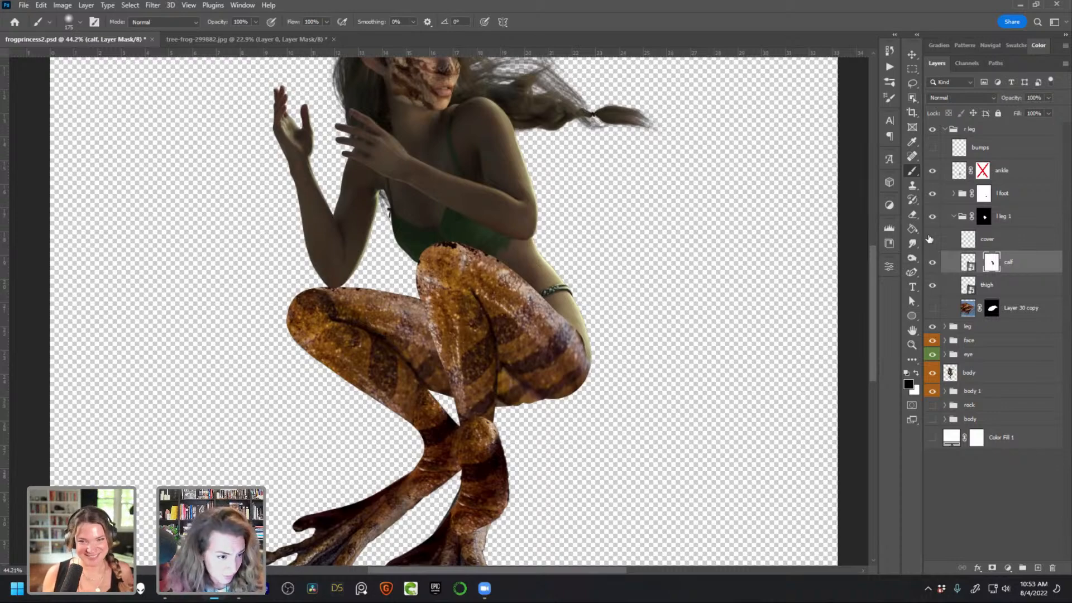
click(933, 240)
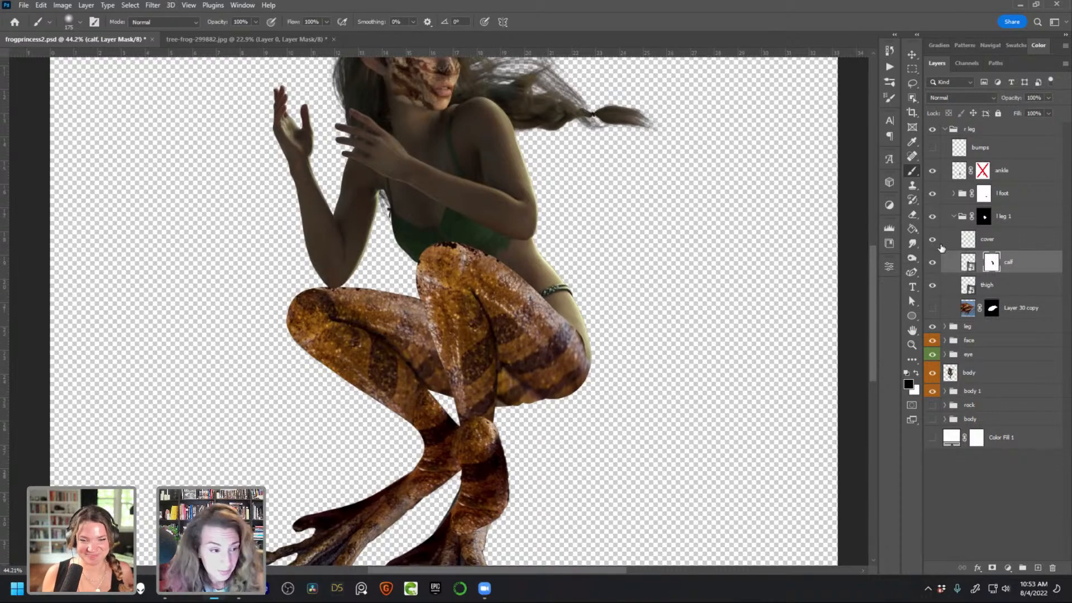
On the cover layer, clone darker skin over the bright specks on the front knee and upper thigh with a soft 50 px Clone Stamp
click(995, 246)
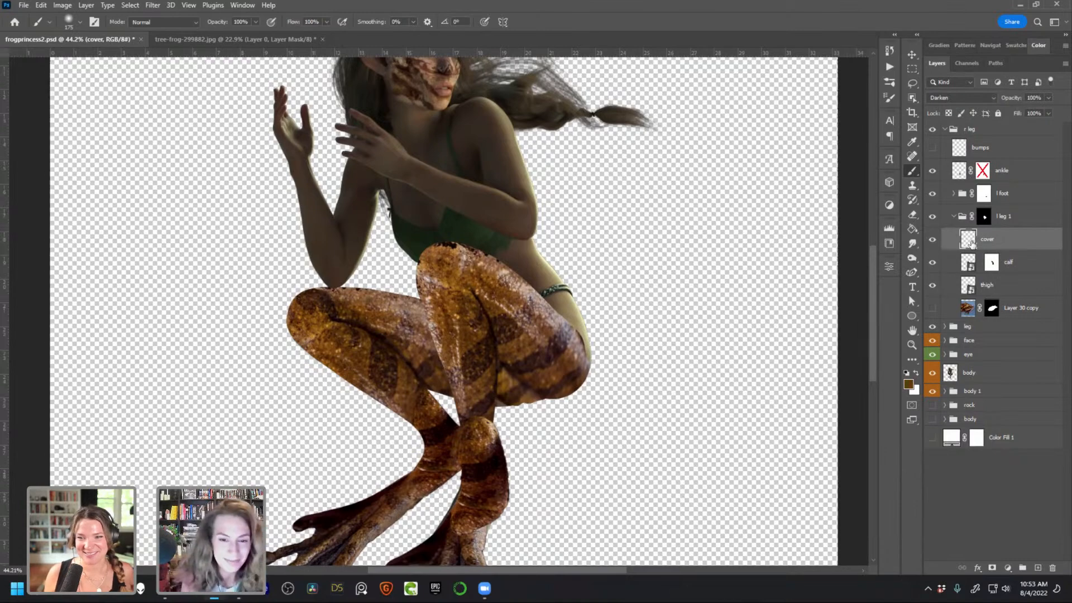
key(s)
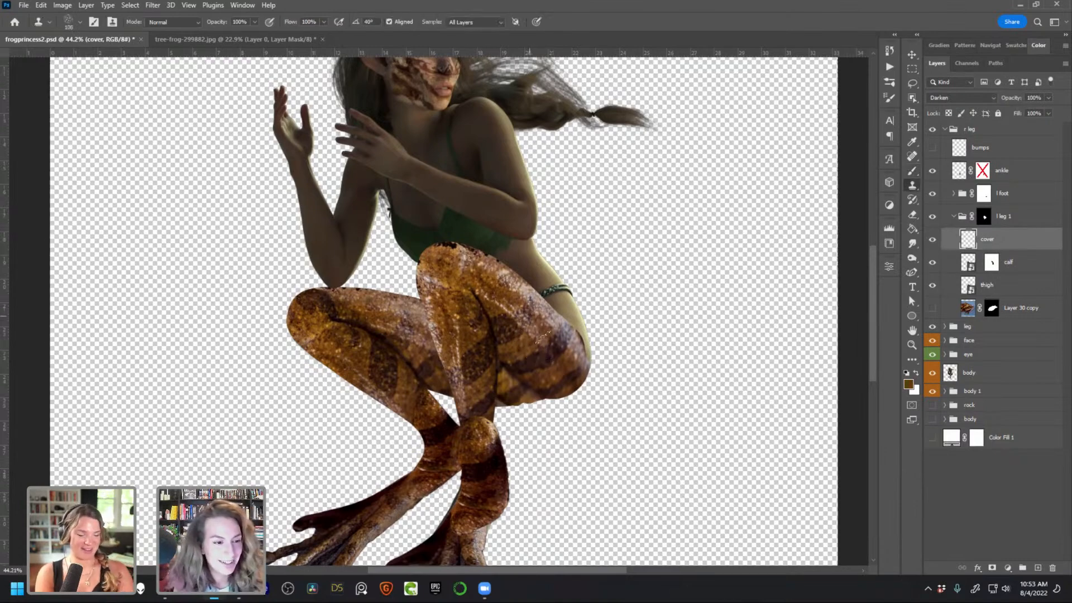
right_click(538, 317)
double_click(604, 474)
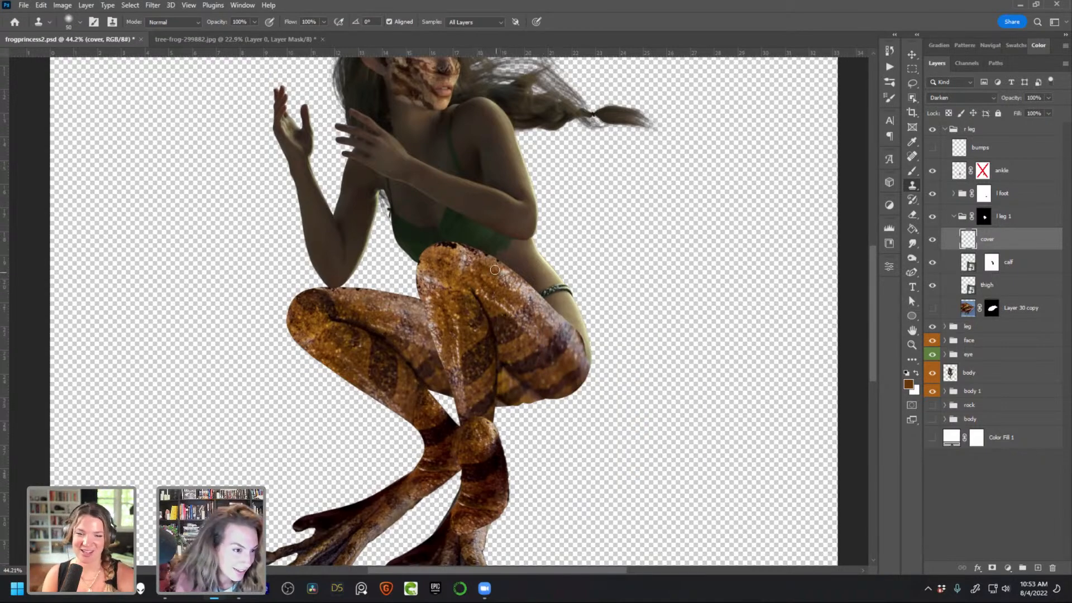
click(323, 23)
click(323, 24)
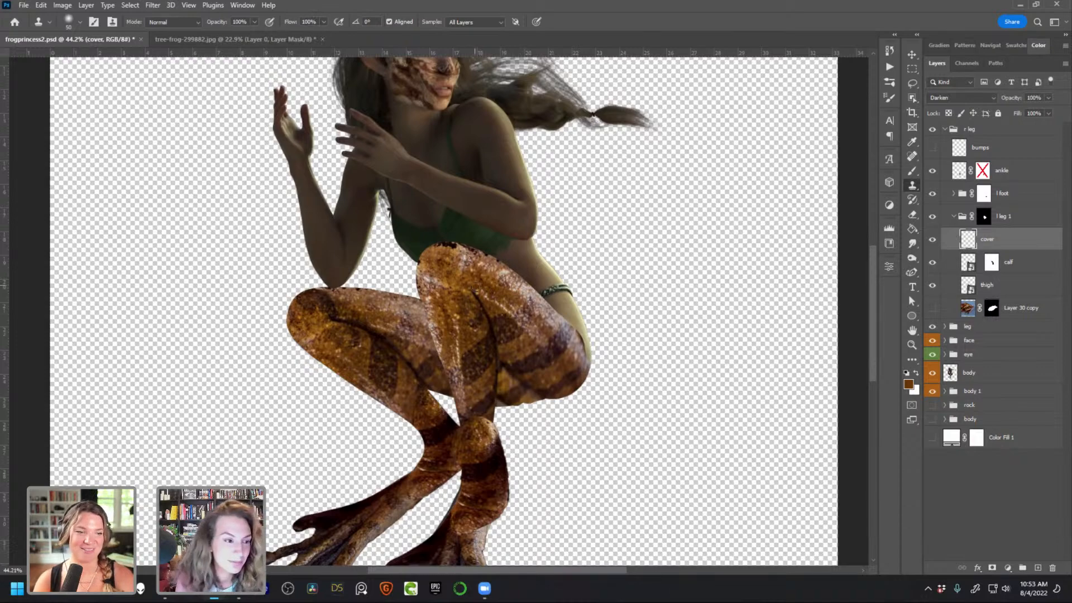
drag(426, 279, 439, 282)
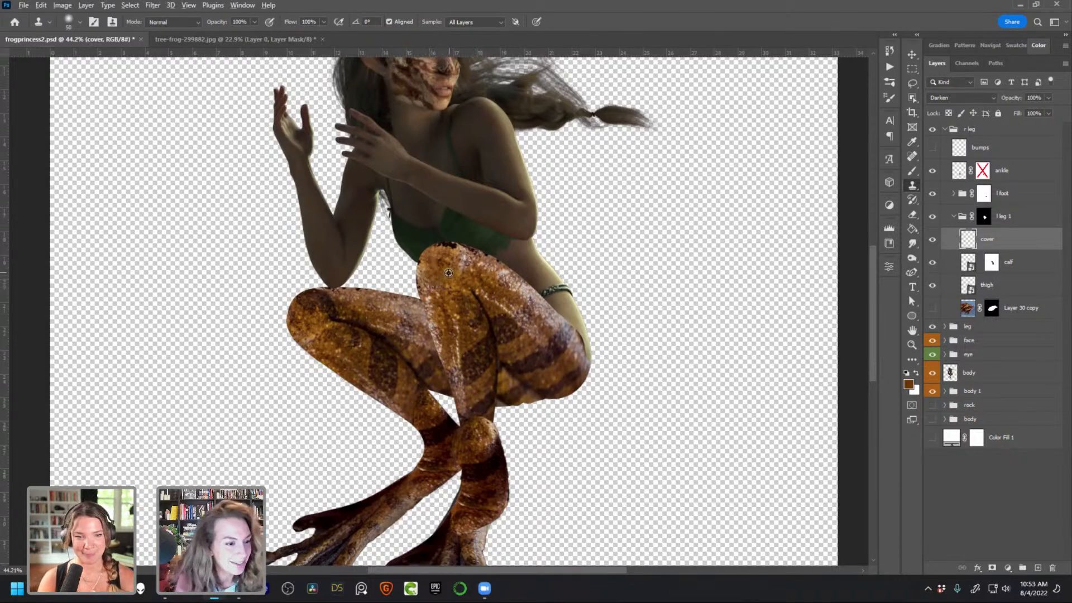
click(462, 274)
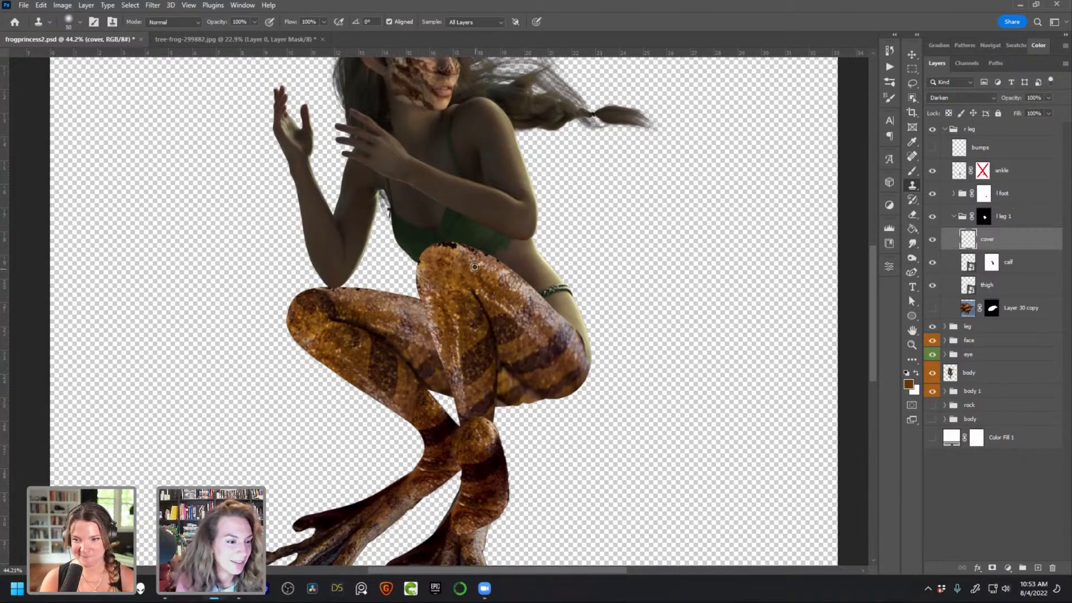
drag(489, 270, 537, 314)
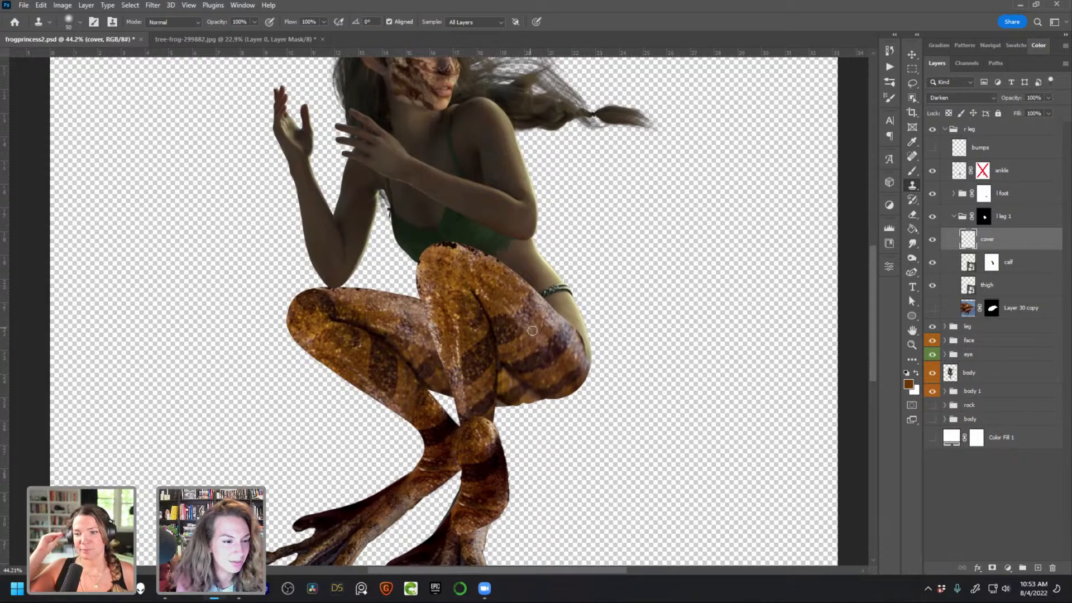
Clone skin from a new thigh source over the remaining highlights on the thigh and along the front shin, and save the document
alt+click(505, 294)
drag(520, 296, 550, 324)
mouse_move(459, 325)
mouse_down()
mouse_move(459, 357)
mouse_move(471, 325)
mouse_move(455, 353)
mouse_move(472, 354)
mouse_move(457, 360)
mouse_move(461, 395)
mouse_move(454, 369)
mouse_move(463, 406)
mouse_up()
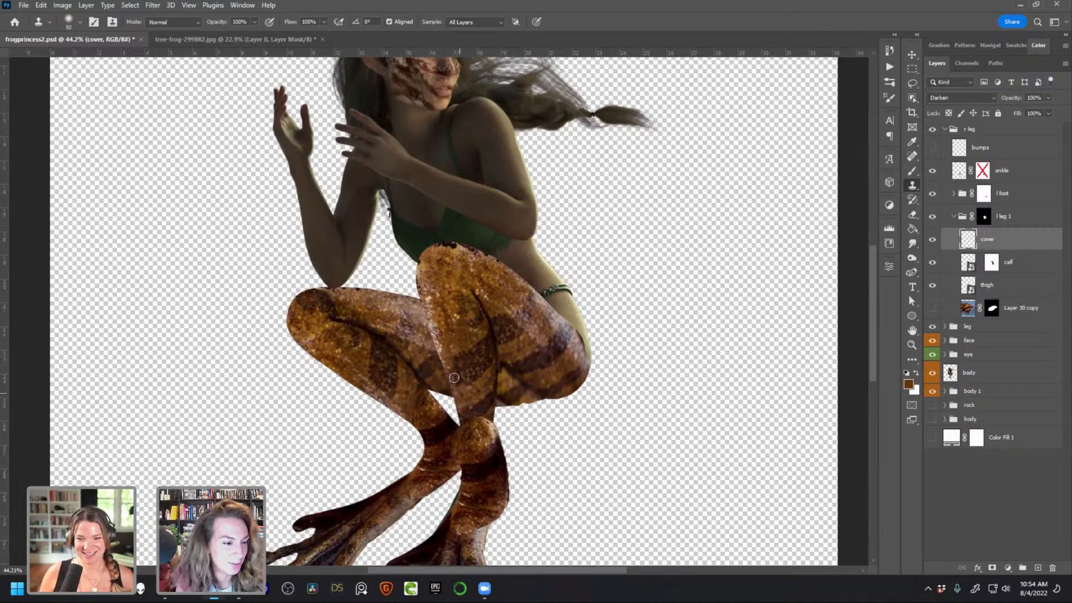
drag(432, 298, 449, 375)
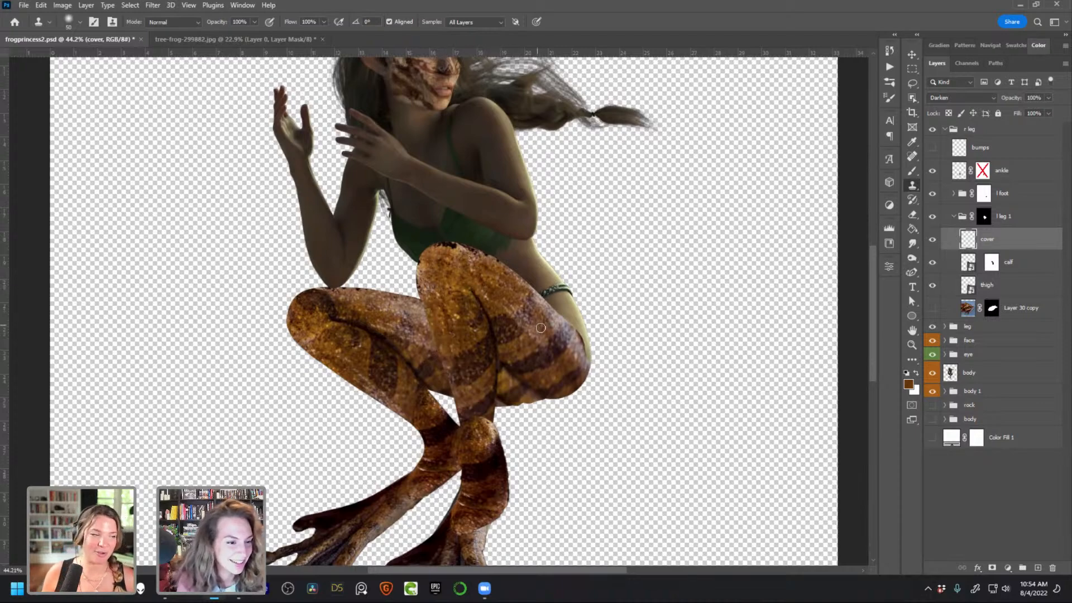
key(ctrl+s)
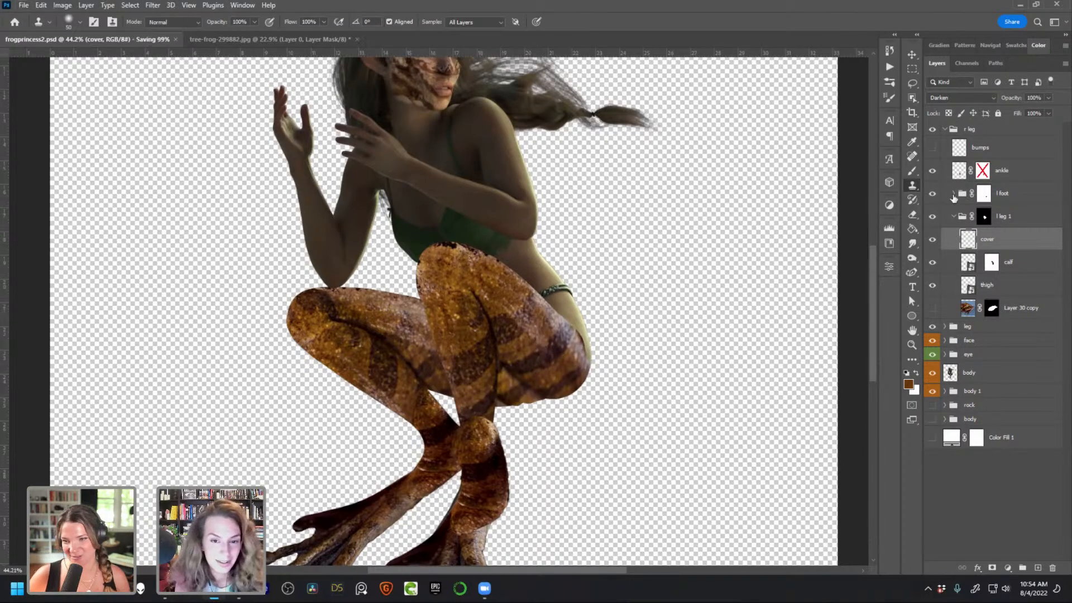
Collapse the l leg 1 group and delete the disabled mask from the ankle layer
click(954, 218)
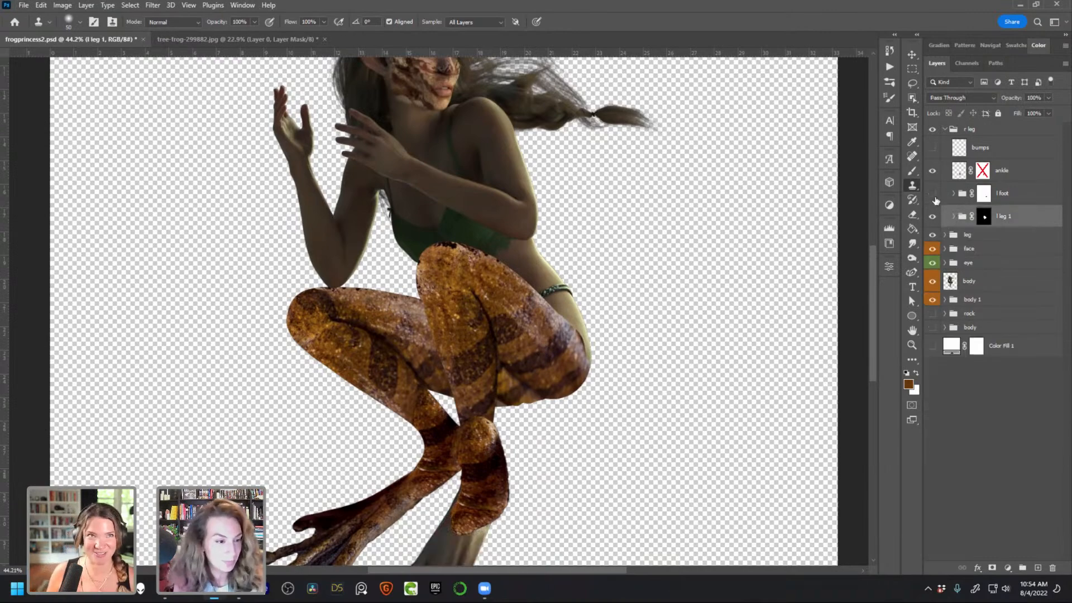
click(933, 170)
click(932, 171)
right_click(984, 176)
click(991, 195)
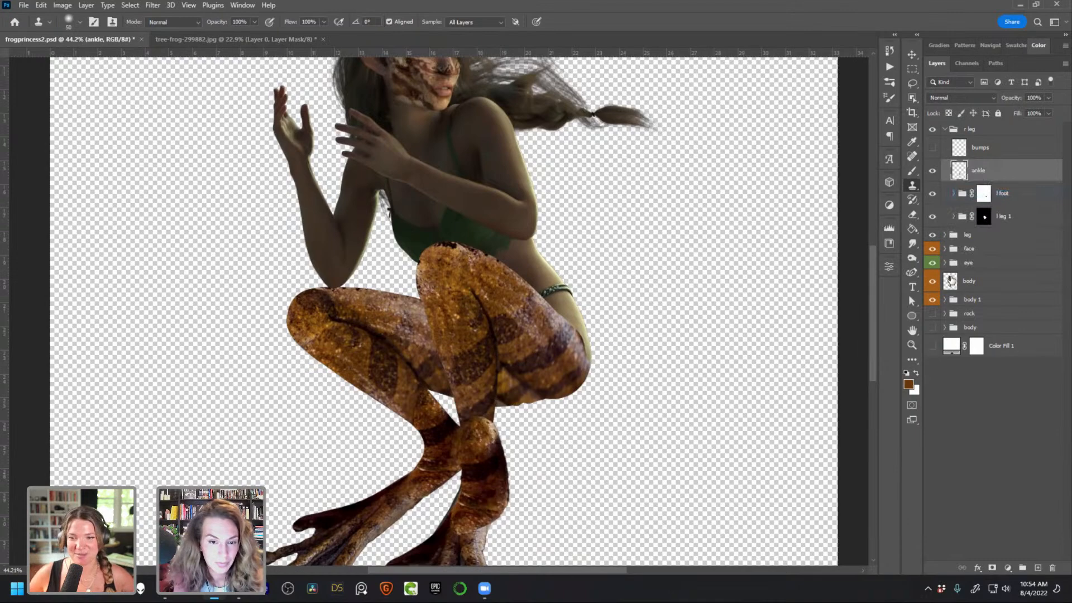
click(932, 172)
click(932, 171)
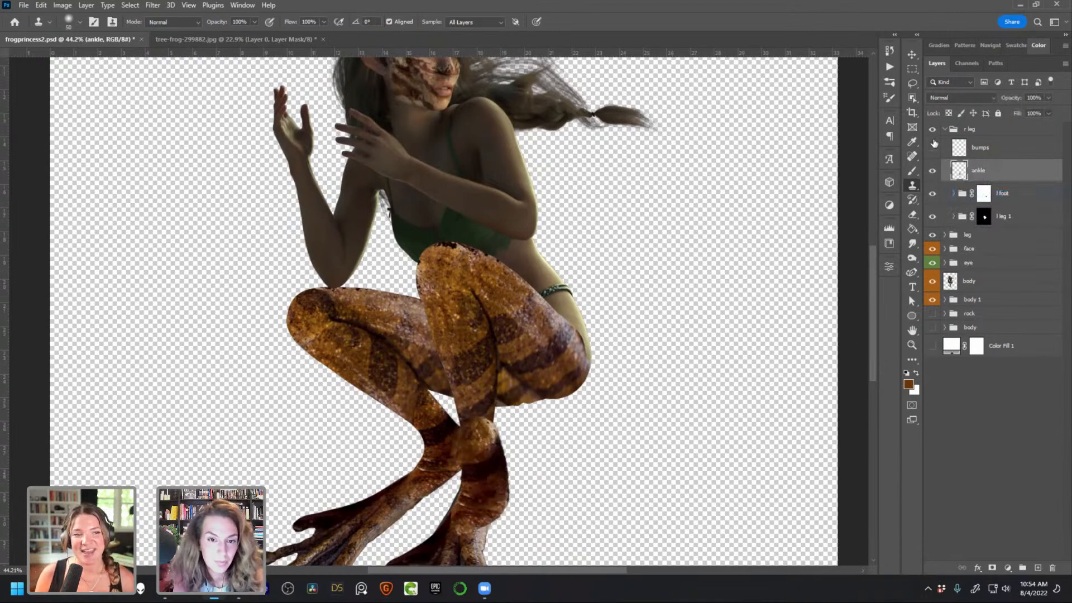
Hide the r leg group and select the front lower leg and foot on the body layer with the Object Selection tool
click(933, 129)
click(956, 279)
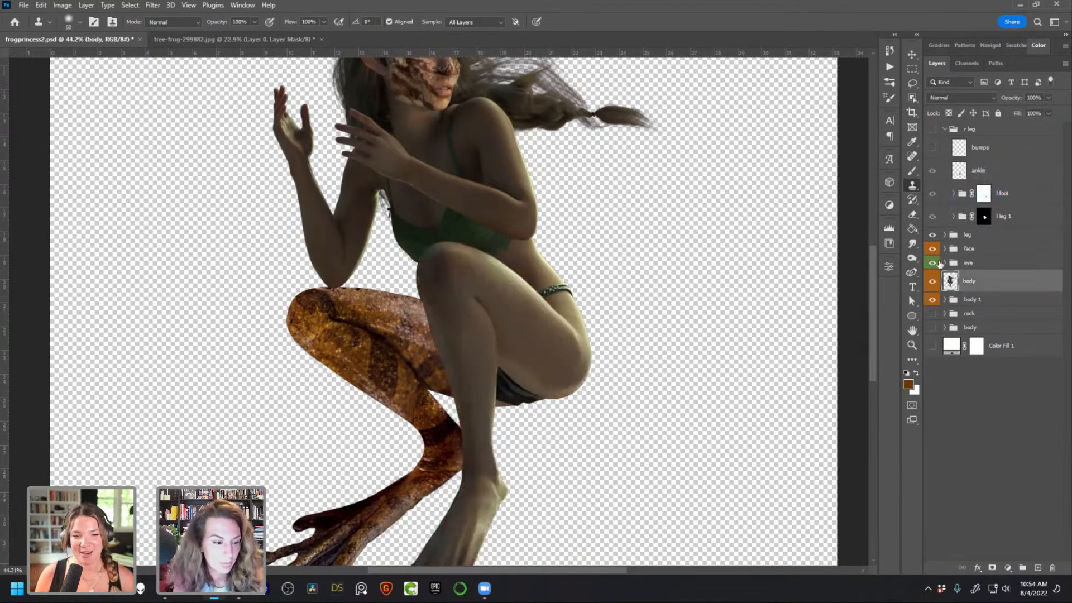
click(914, 94)
drag(444, 357, 525, 550)
drag(454, 471, 510, 550)
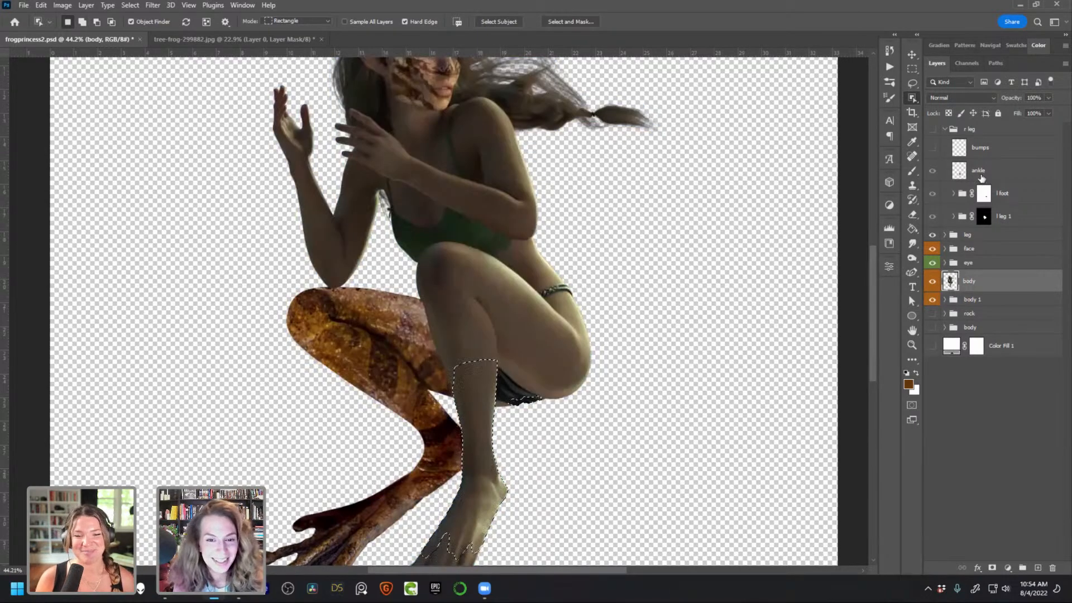
Show the r leg group again and add a mask to the ankle layer from the lower-leg selection
click(981, 177)
click(932, 129)
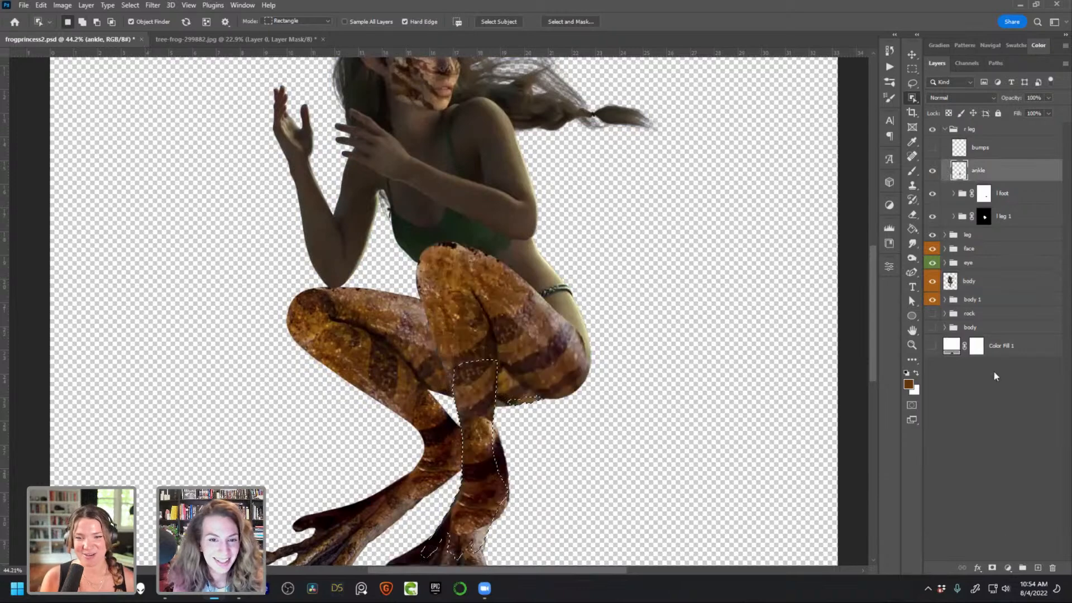
click(991, 567)
scroll(554, 491, up, 1)
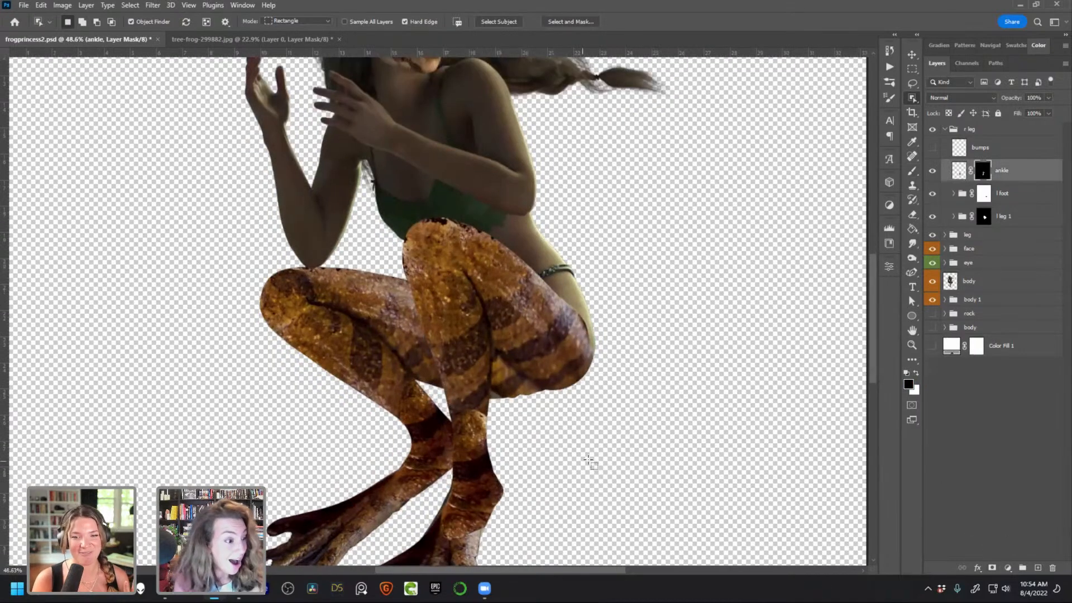
drag(560, 434, 608, 333)
scroll(546, 403, up, 2)
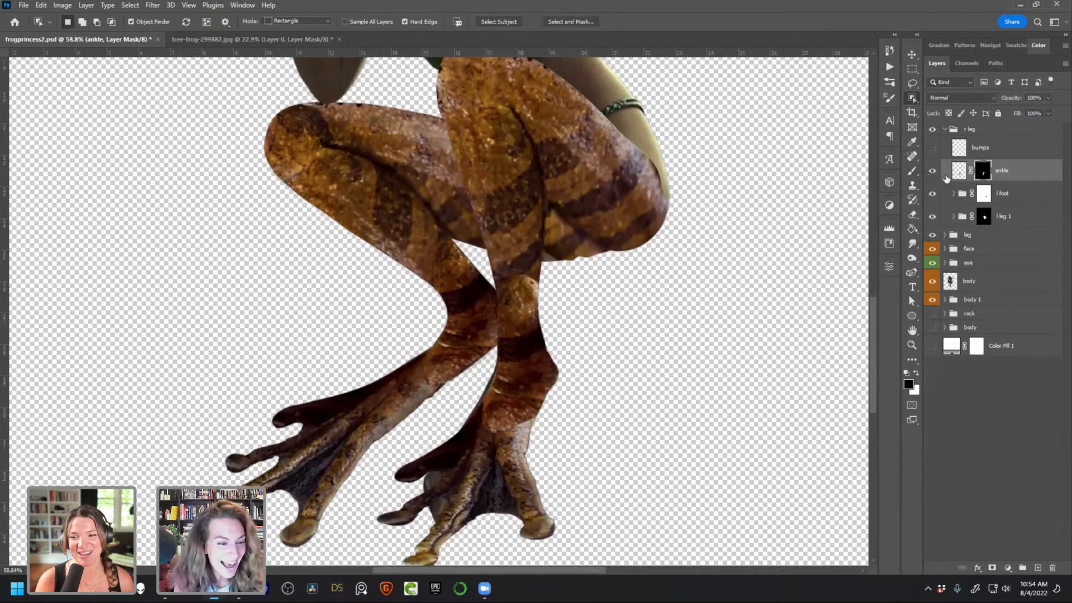
Try to copy the frog's front leg from the tree-frog image with a freehand lasso selection on the mask
key(b)
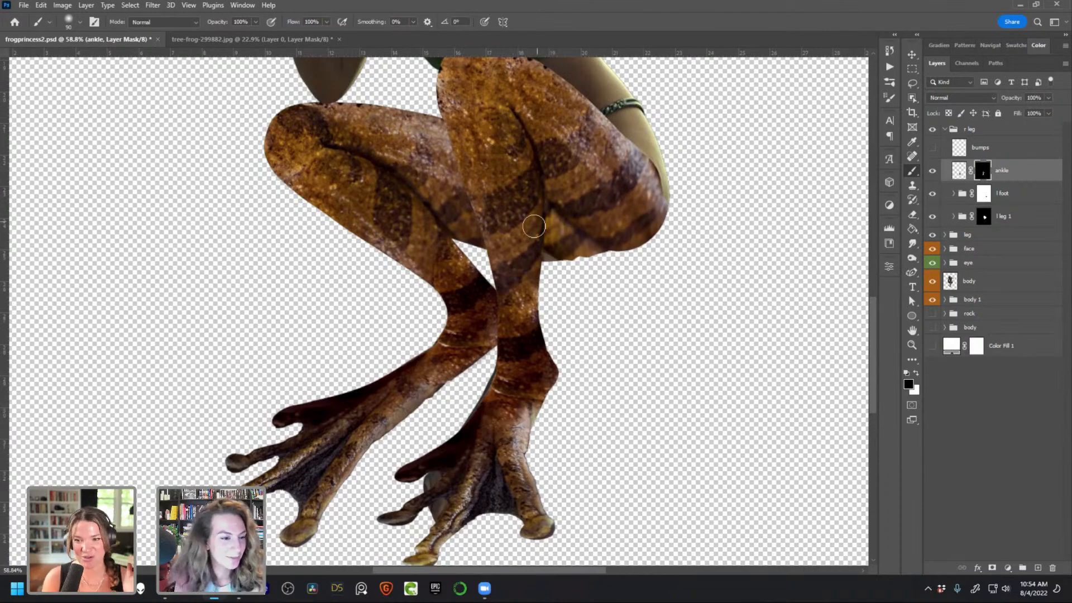
click(299, 40)
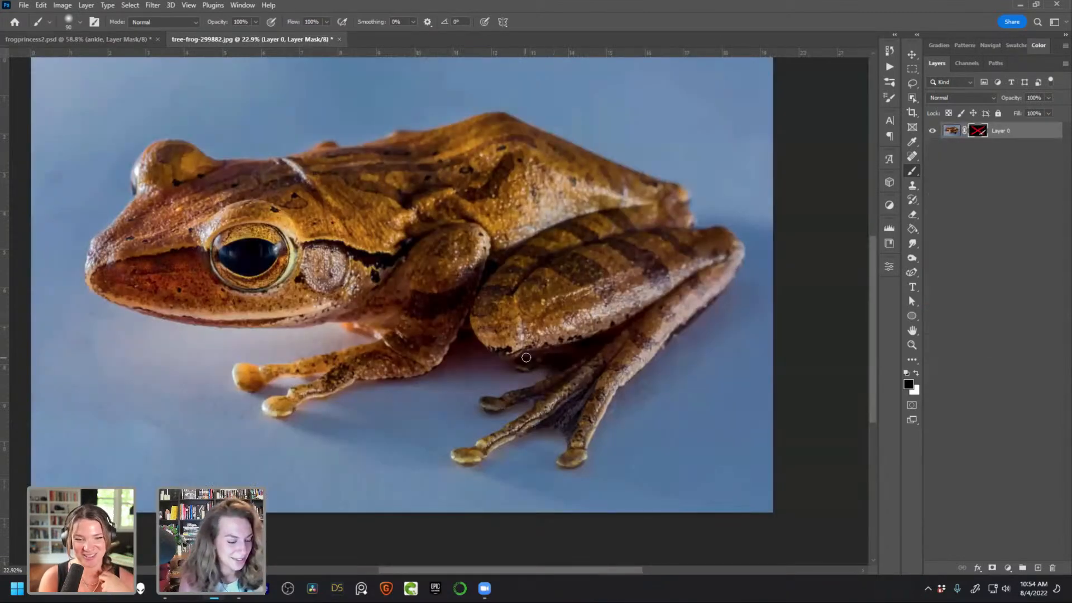
key(l)
mouse_move(452, 369)
mouse_down()
mouse_move(472, 294)
mouse_move(471, 214)
mouse_move(322, 338)
mouse_move(247, 345)
mouse_move(194, 376)
mouse_move(328, 442)
mouse_move(501, 310)
mouse_move(489, 215)
mouse_up()
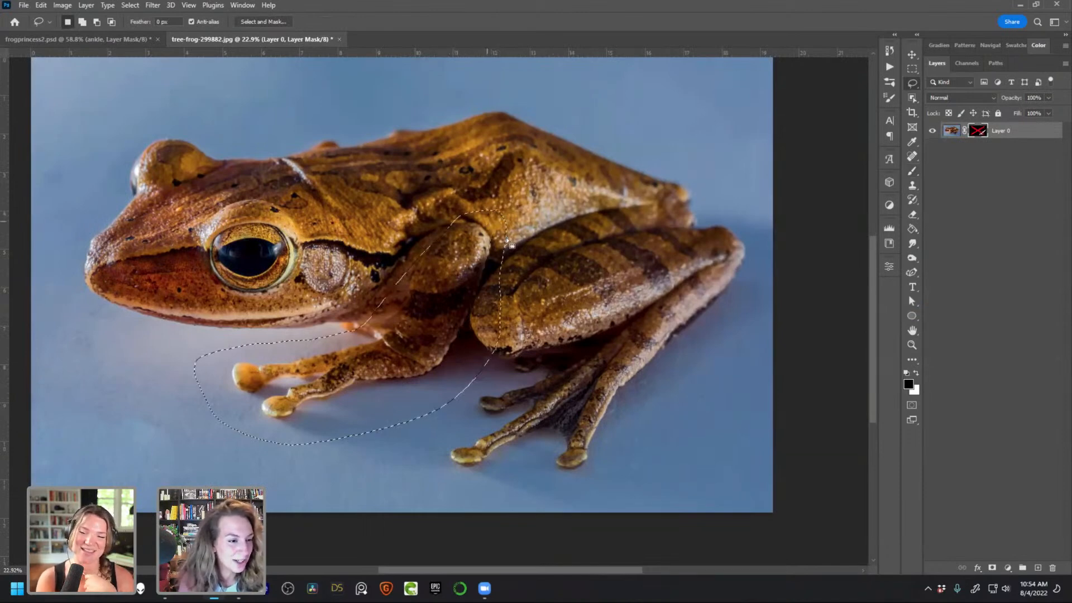
click(542, 282)
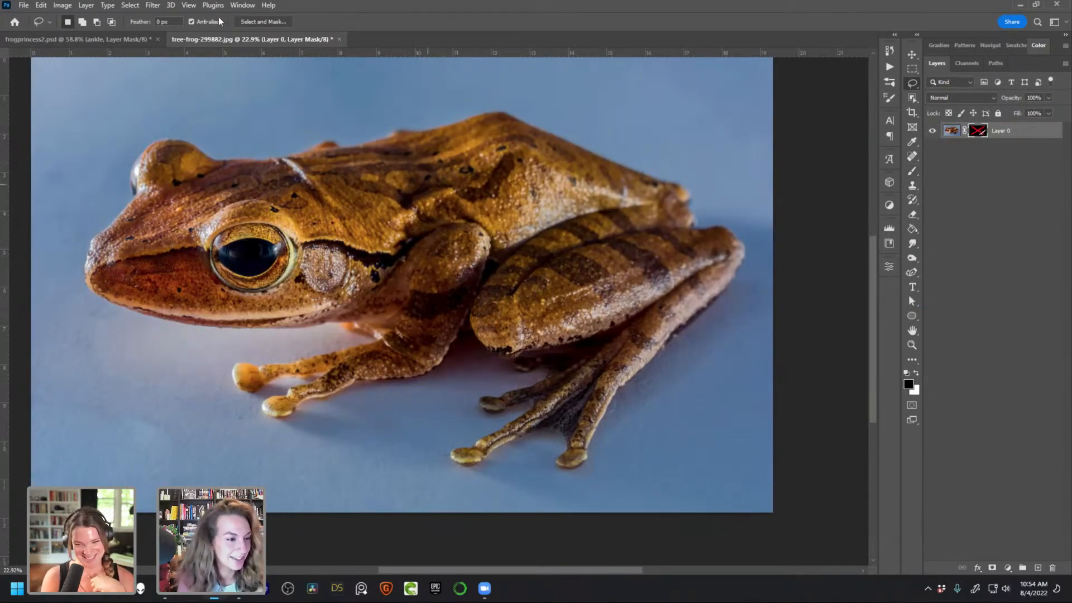
click(125, 42)
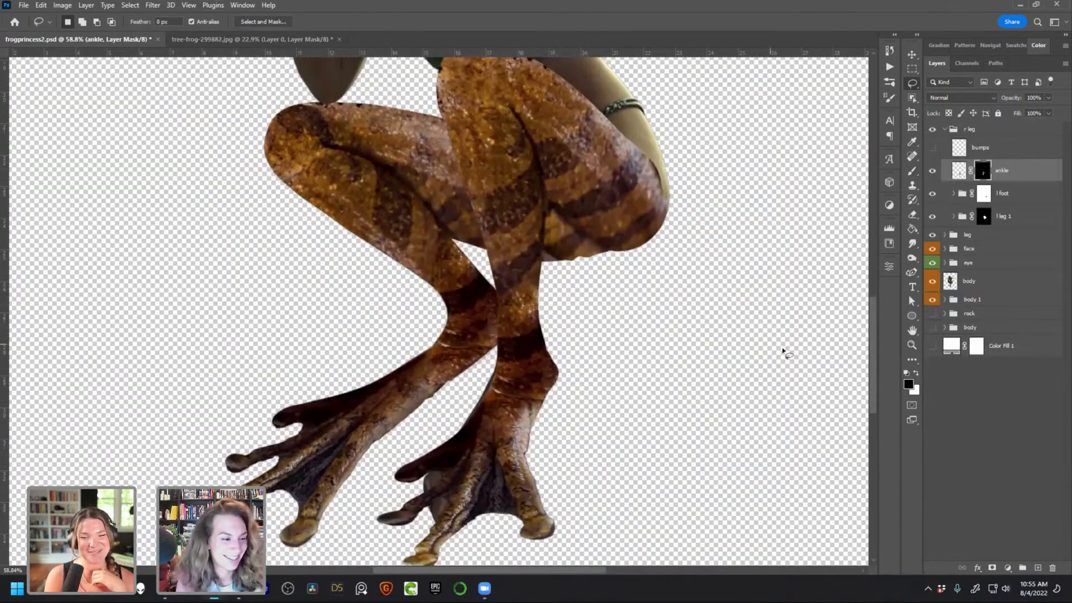
Hide the ankle layer, try pasting the copied piece above the l foot group, and undo the paste
click(932, 171)
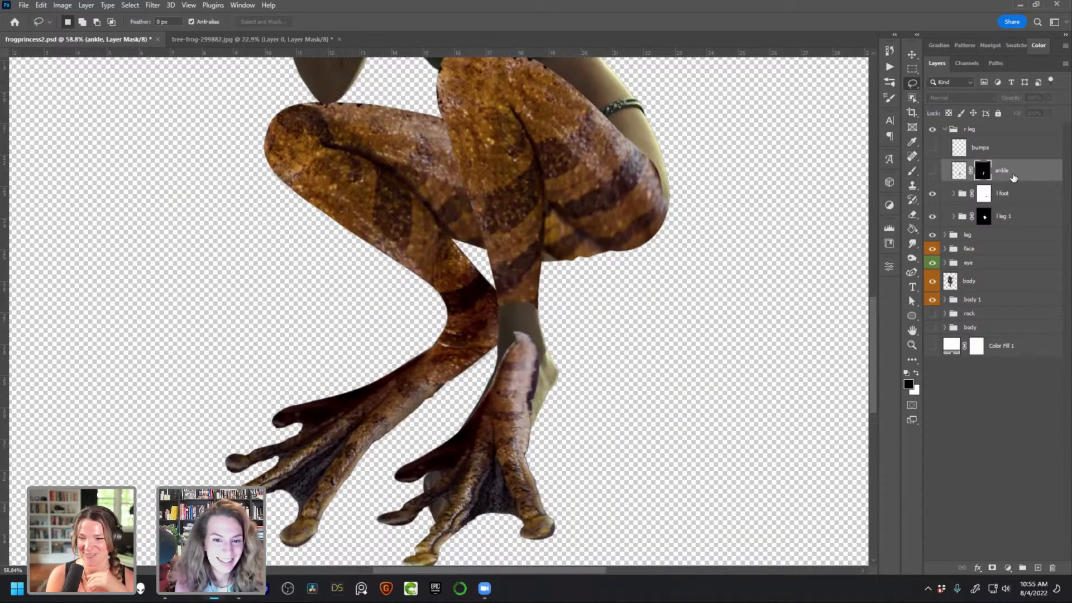
key(ctrl+v)
key(ctrl+z)
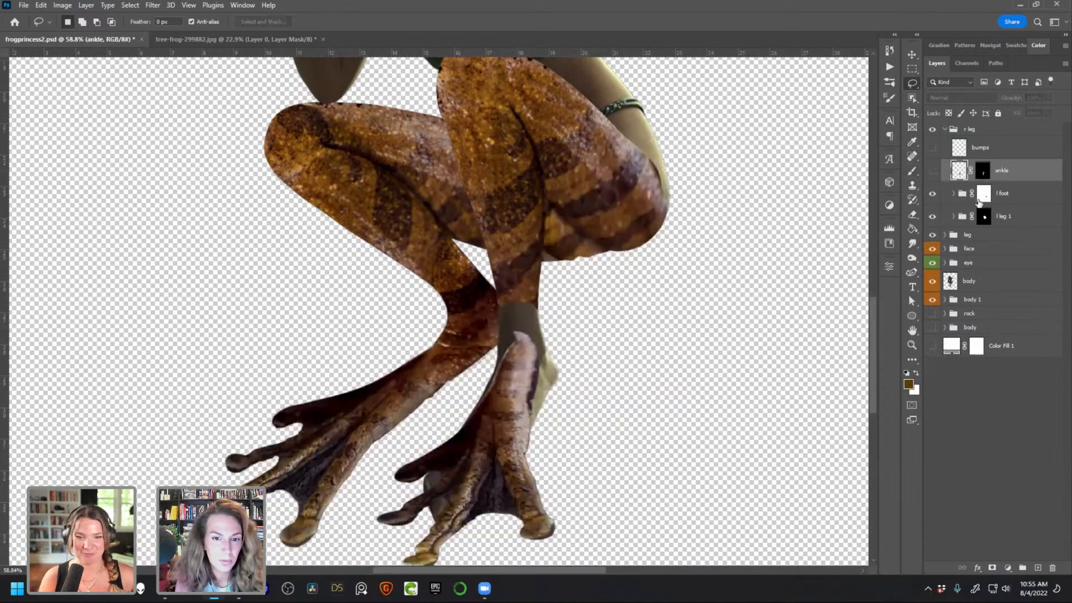
click(1008, 196)
key(ctrl+v)
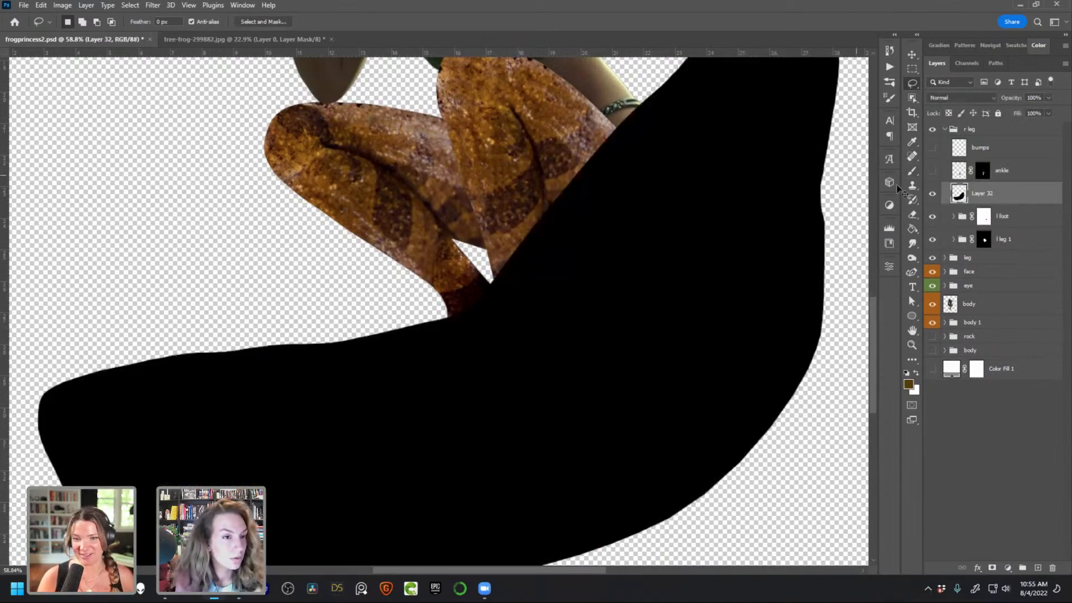
key(ctrl+z)
Lasso the frog's front leg on the Layer 0 image in the tree-frog document and paste it above the l foot group
key(ctrl+Tab)
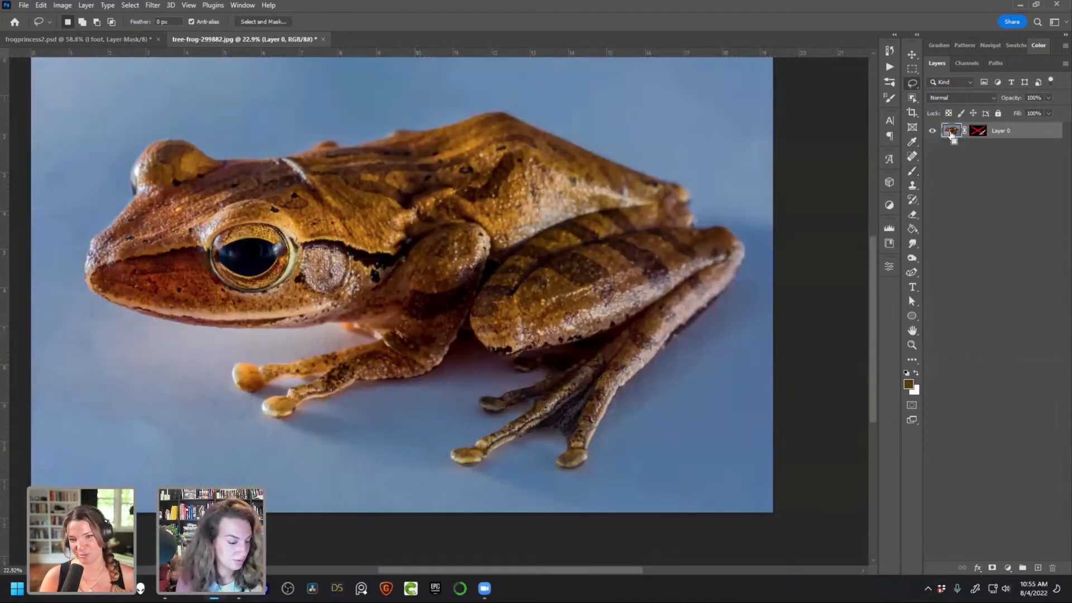
mouse_move(506, 249)
mouse_down()
mouse_move(494, 210)
mouse_move(393, 258)
mouse_move(312, 332)
mouse_move(207, 372)
mouse_move(281, 451)
mouse_move(454, 356)
mouse_move(473, 331)
mouse_move(505, 247)
mouse_up()
mouse_move(467, 285)
mouse_down()
mouse_move(461, 380)
mouse_move(360, 398)
mouse_move(384, 384)
mouse_up()
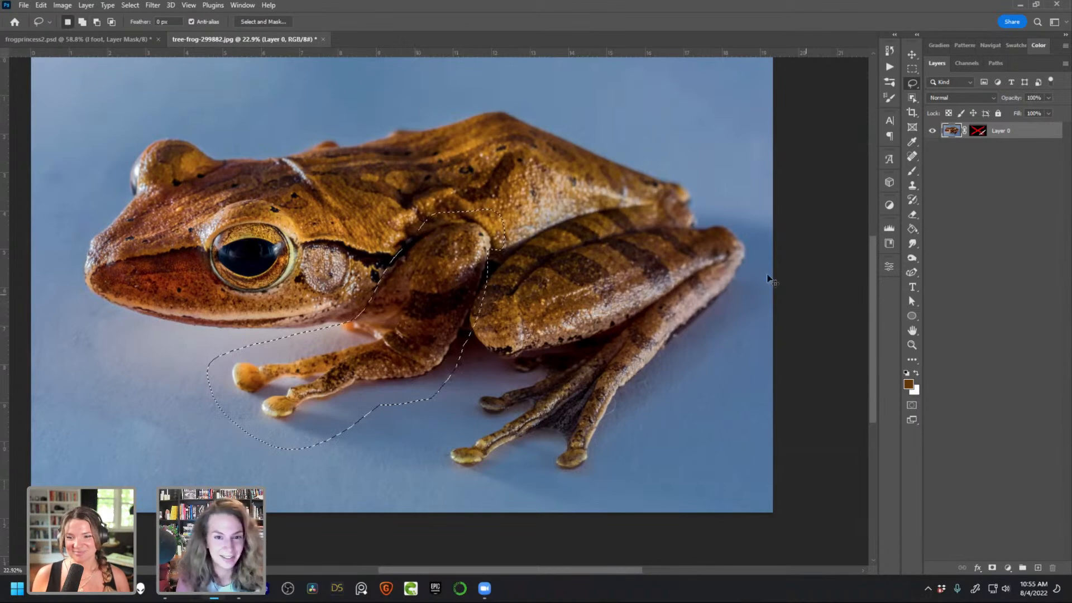
click(109, 40)
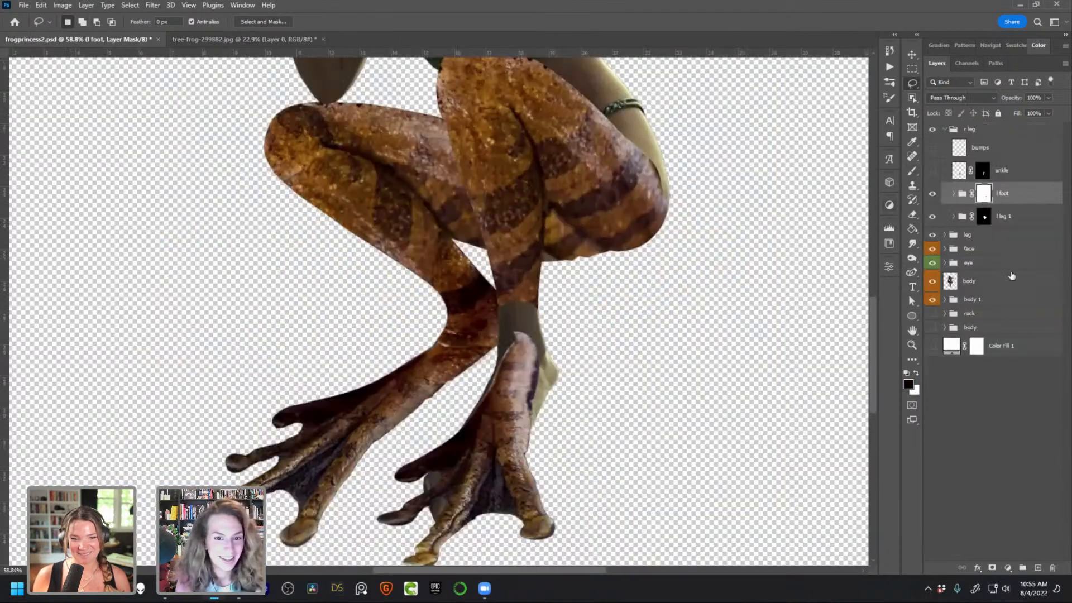
key(ctrl+v)
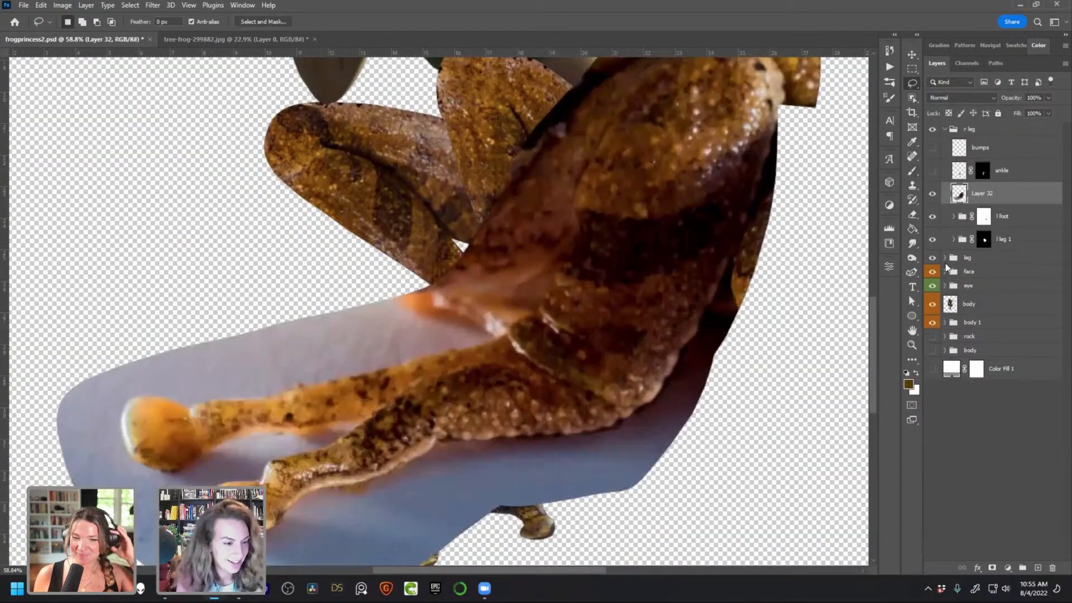
Copy the ankle mask onto the pasted leg layer, and scale the piece to 38.31% and rotate it to -31.61° over the front shin
drag(980, 176, 977, 198)
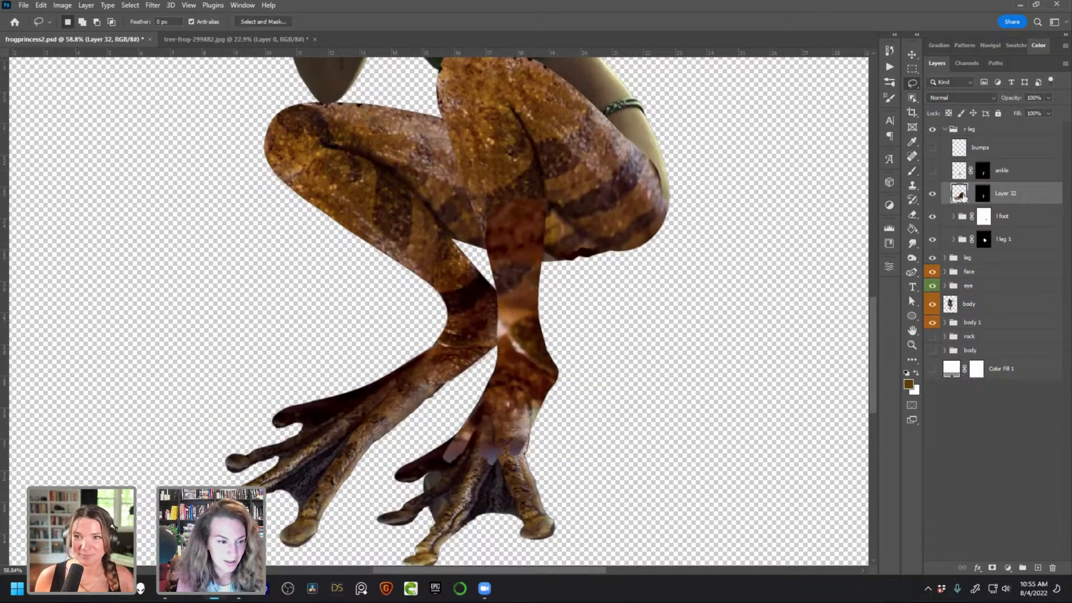
key(ctrl+t)
drag(816, 308, 294, 203)
drag(252, 324, 530, 425)
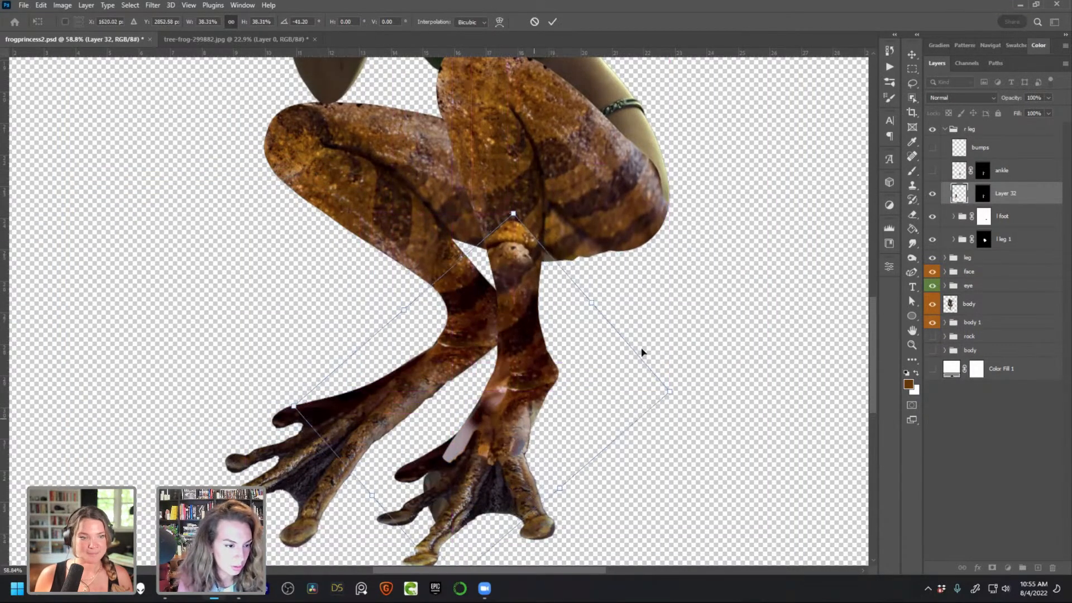
drag(694, 319, 703, 354)
mouse_move(537, 422)
mouse_down()
mouse_move(578, 419)
mouse_move(526, 402)
mouse_move(523, 419)
mouse_up()
Warp the pasted frog-leg piece so its skin covers the front shin and ankle down to the top of the foot
right_click(540, 385)
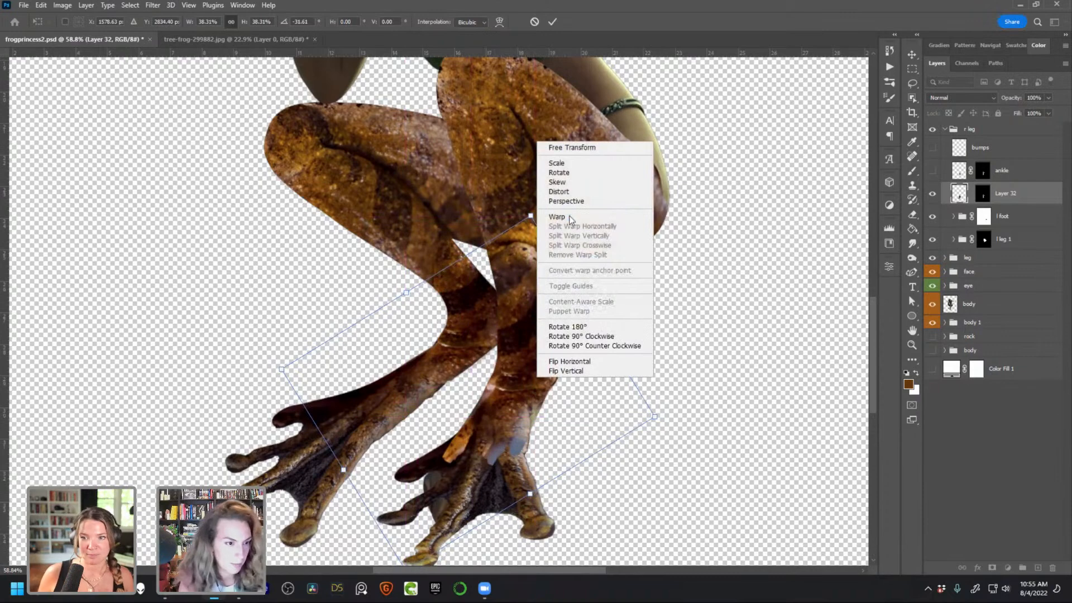
click(553, 219)
drag(550, 272, 555, 265)
drag(463, 383, 459, 392)
drag(527, 469, 521, 517)
drag(391, 443, 397, 452)
drag(631, 398, 647, 404)
drag(524, 257, 526, 240)
drag(546, 469, 545, 479)
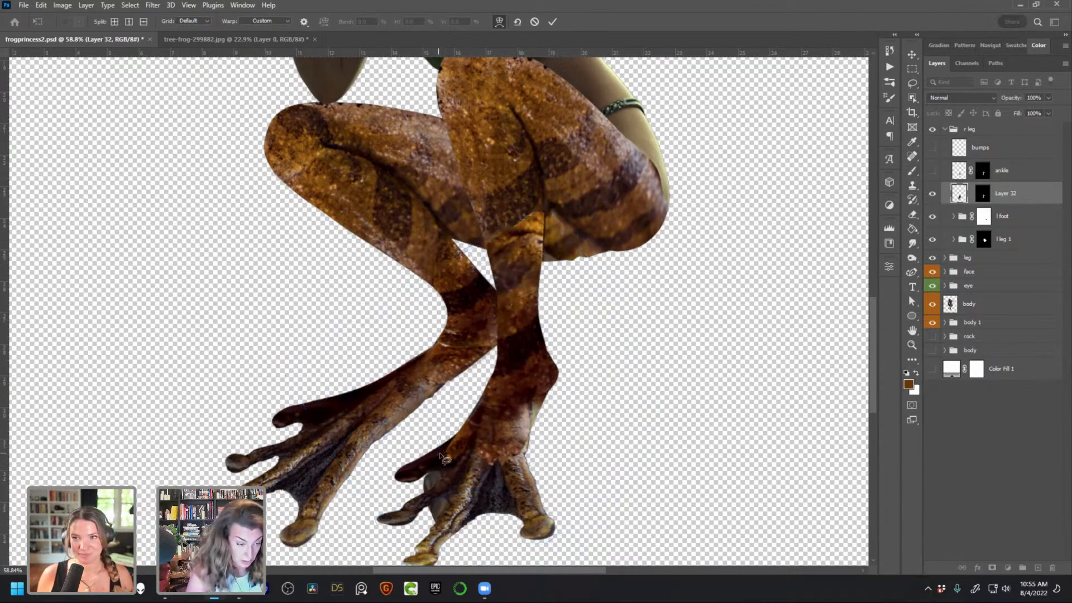
key(Return)
Paint white on the new layer's mask with the 45 px soft brush to reveal skin along the back edge below the ankle
click(981, 196)
key(b)
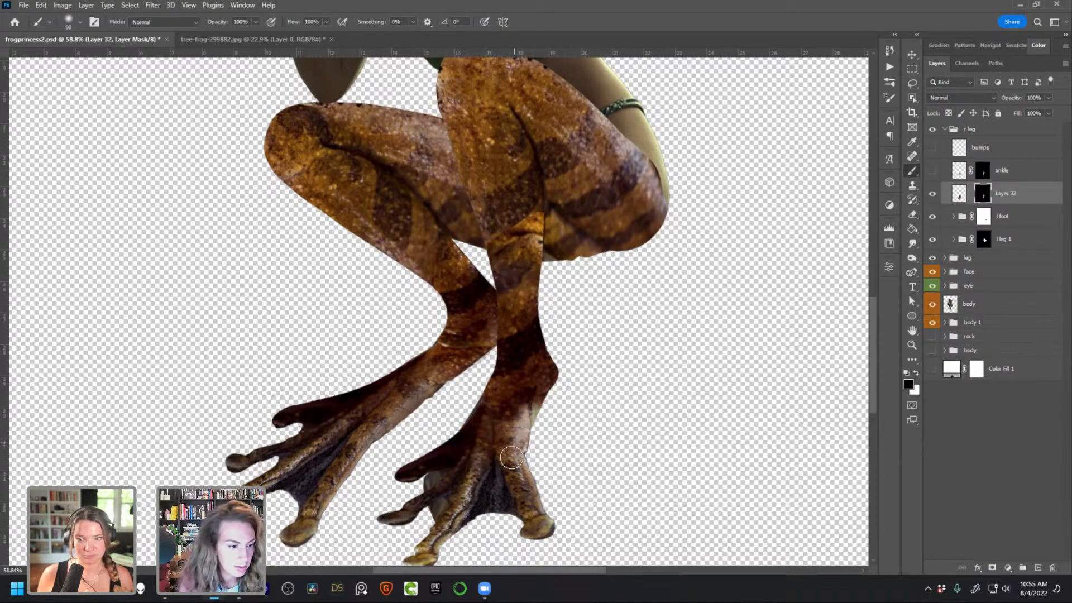
key(x)
key(bracketleft)
key(bracketleft)
key(bracketleft)
key(bracketleft)
key(bracketleft)
drag(534, 402, 531, 445)
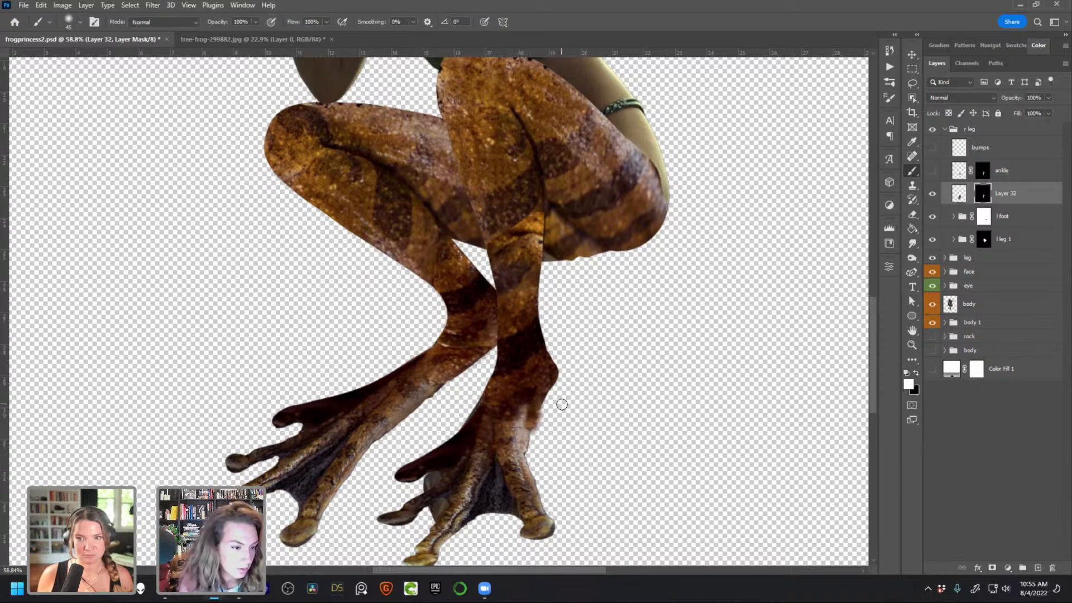
Choose a speckled brush, reduce it to 70 px, and reveal more skin on the mask behind the ankle
right_click(599, 328)
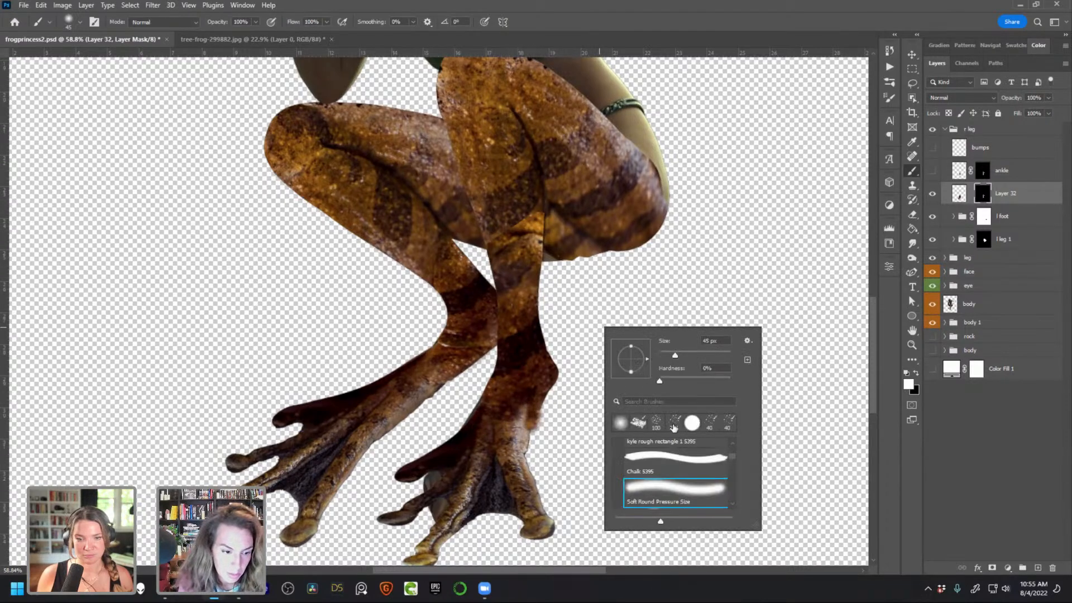
click(674, 429)
click(565, 424)
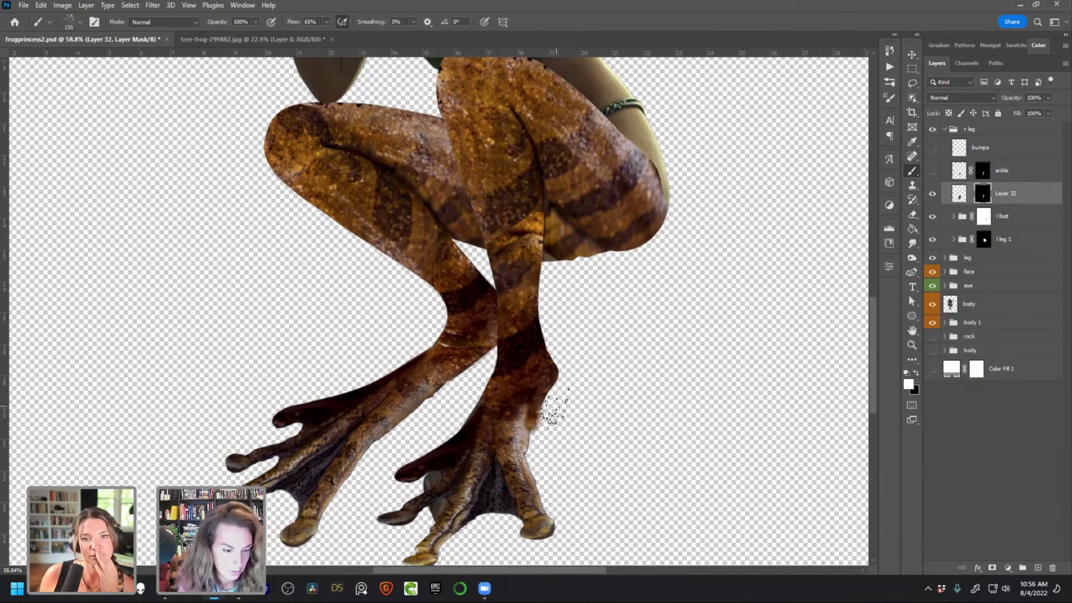
key(bracketleft)
key(bracketleft)
key(bracketleft)
key(bracketleft)
key(bracketleft)
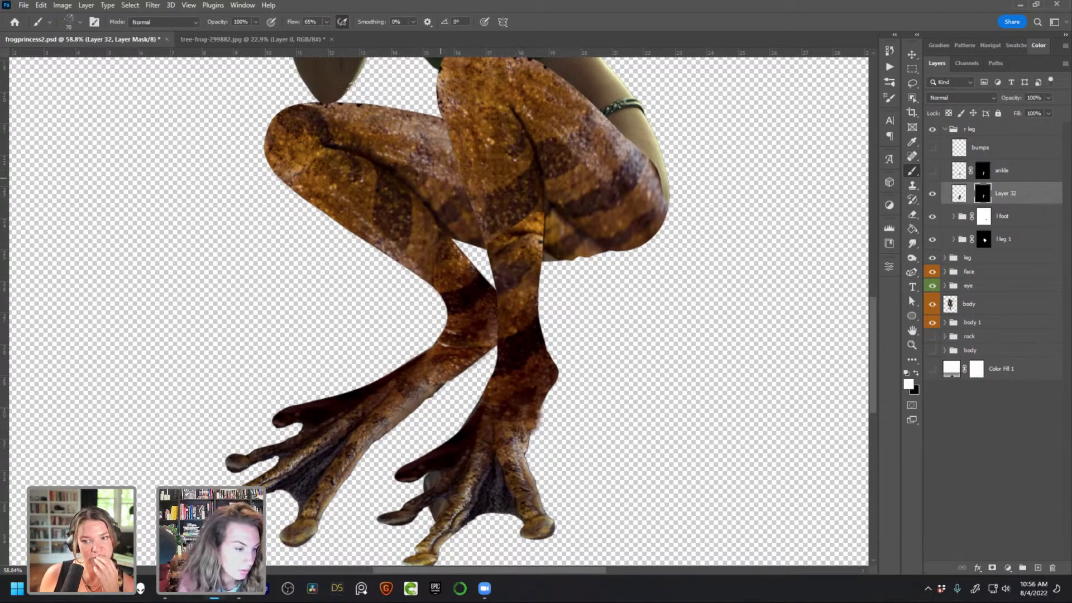
Set the brush flow to 26% and paint black on the mask to blend the piece into the foot and upper shin
click(326, 21)
drag(328, 34, 307, 36)
click(509, 428)
key(x)
mouse_move(519, 435)
mouse_down()
mouse_move(521, 446)
mouse_move(522, 419)
mouse_up()
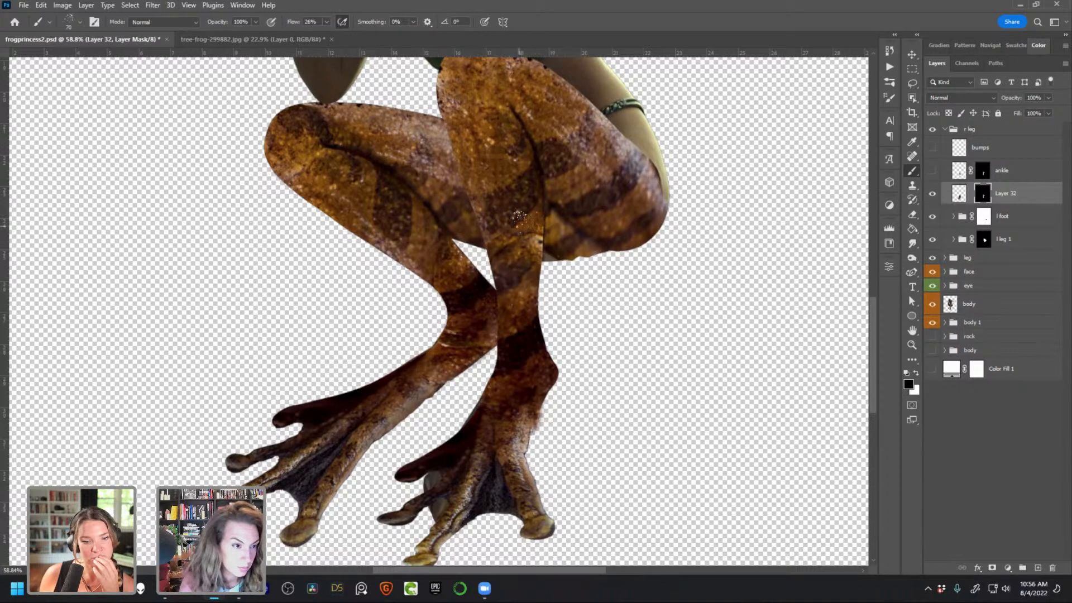
mouse_move(495, 234)
mouse_down()
mouse_move(498, 256)
mouse_move(524, 226)
mouse_move(551, 220)
mouse_move(490, 246)
mouse_move(536, 216)
mouse_move(536, 241)
mouse_move(545, 212)
mouse_move(527, 250)
mouse_up()
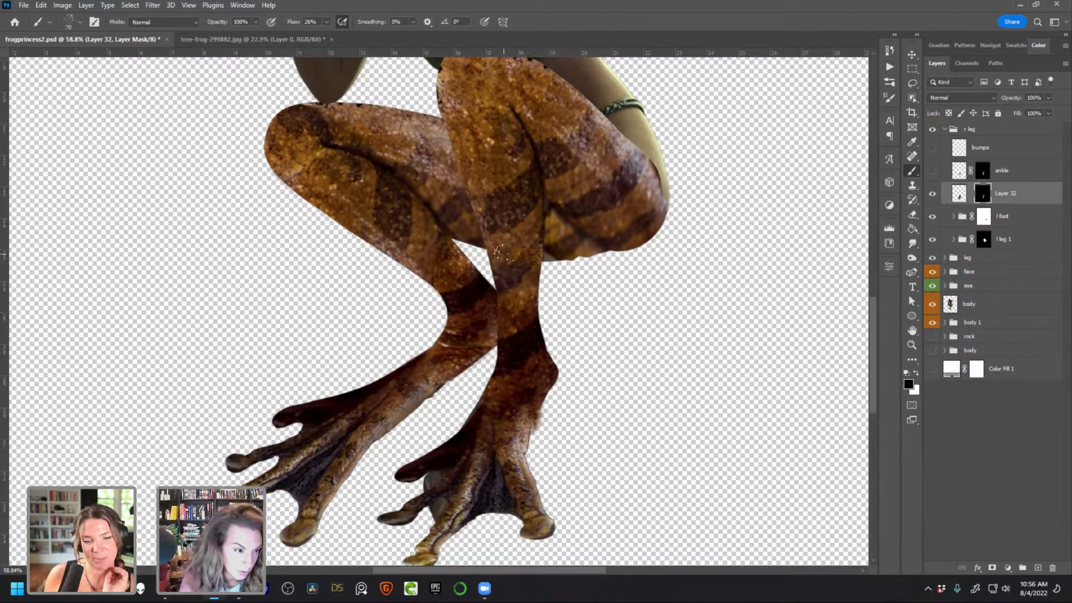
Mask out the excess skin outside the back of the ankle with a 70 px Hard Round brush, and save the document
scroll(562, 413, up, 2)
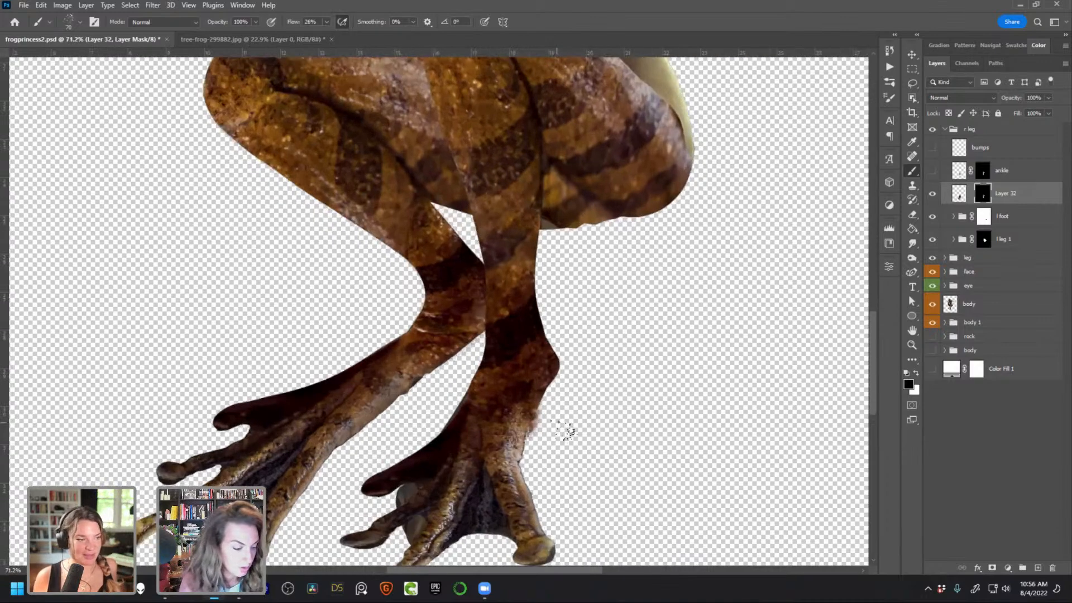
right_click(621, 351)
scroll(691, 501, up, 6)
click(691, 480)
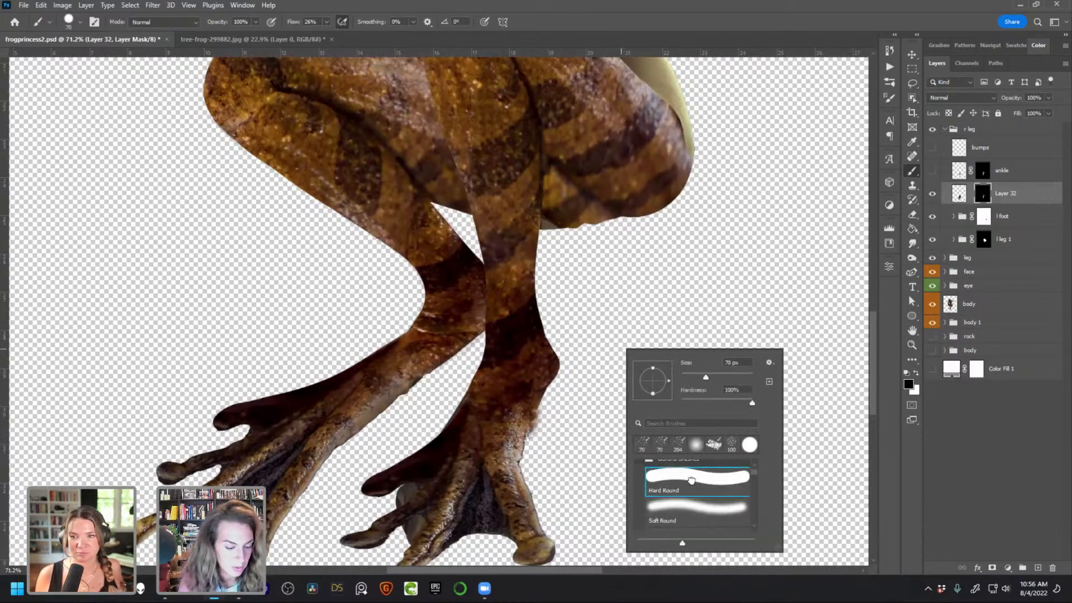
click(561, 443)
mouse_move(550, 423)
mouse_down()
mouse_move(543, 441)
mouse_move(548, 420)
mouse_up()
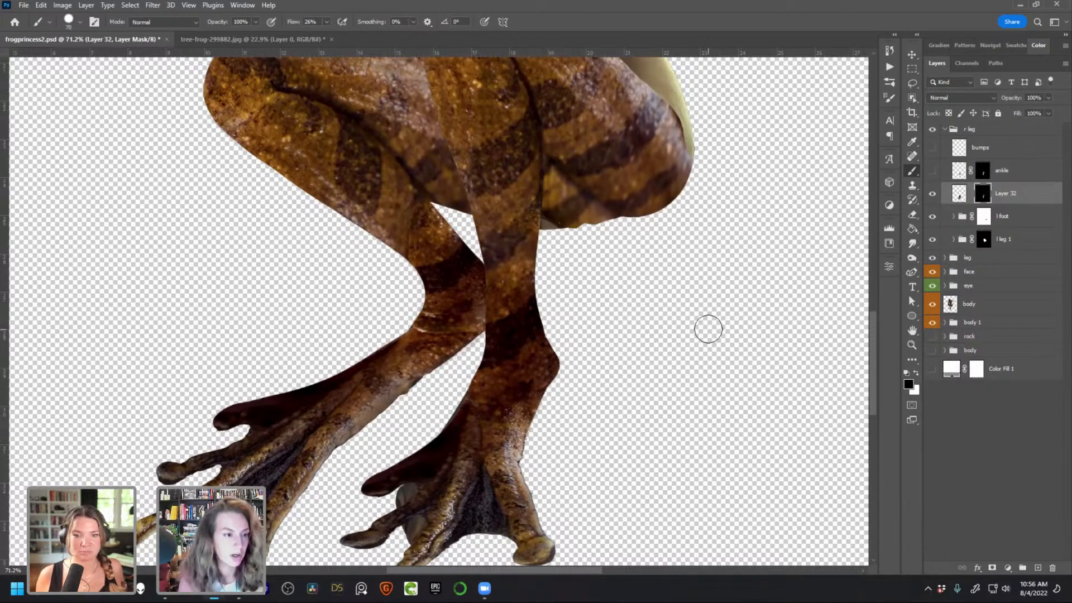
key(ctrl+0)
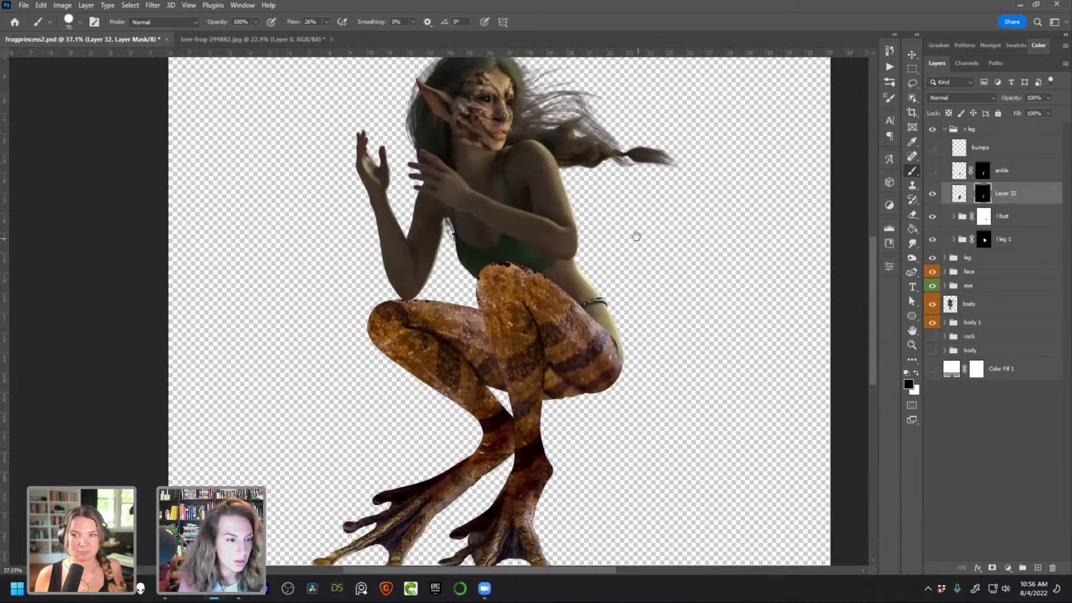
drag(638, 240, 555, 335)
key(ctrl+s)
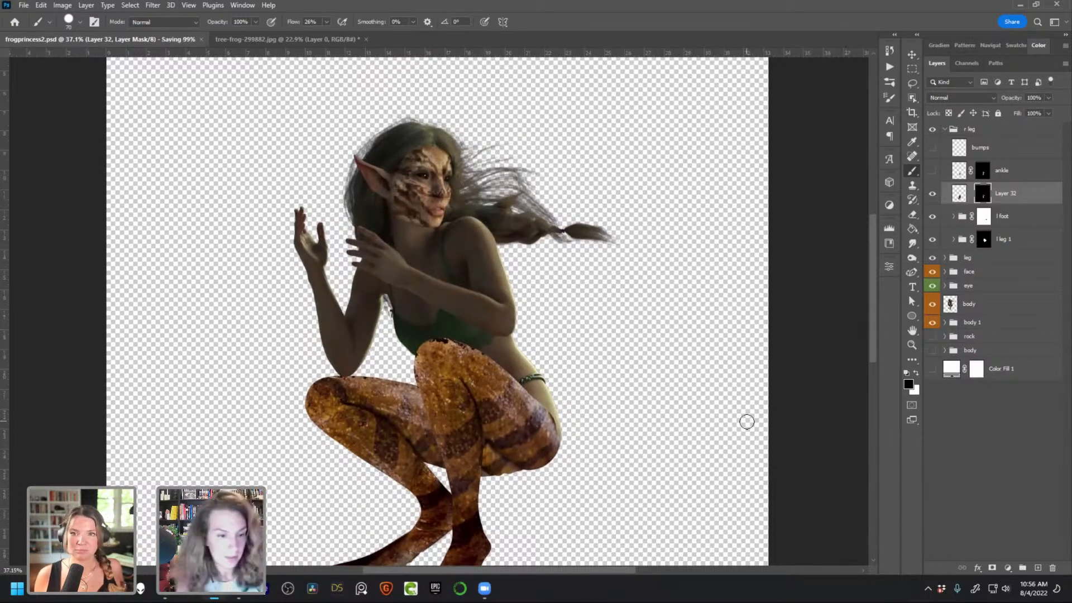
Delete the hidden ankle layer, and collapse the r leg group and tag it and the leg group orange
drag(1013, 174, 1053, 568)
click(942, 129)
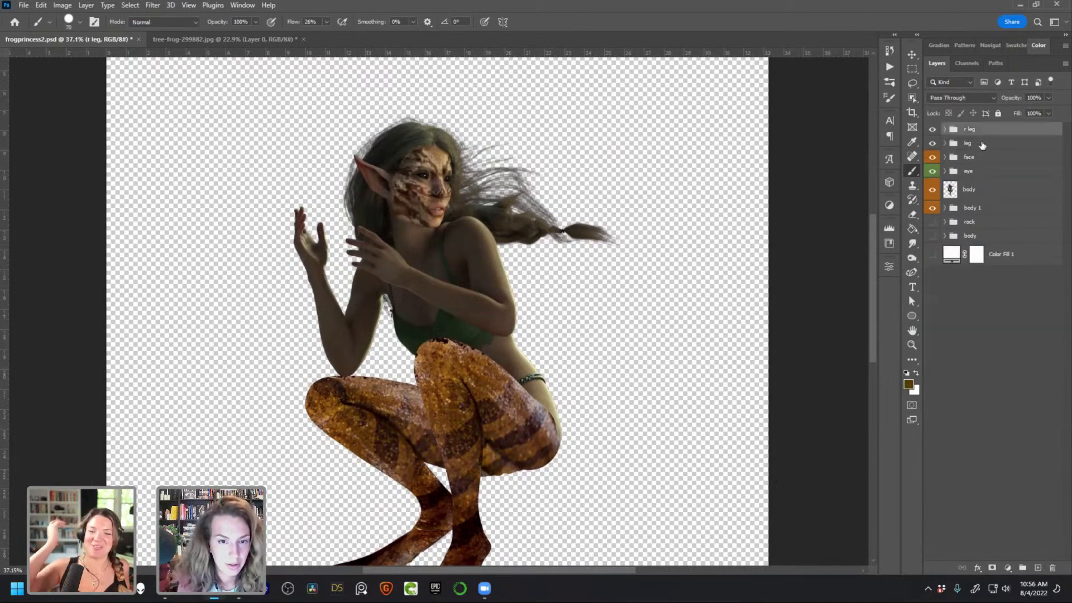
shift+click(982, 144)
right_click(984, 144)
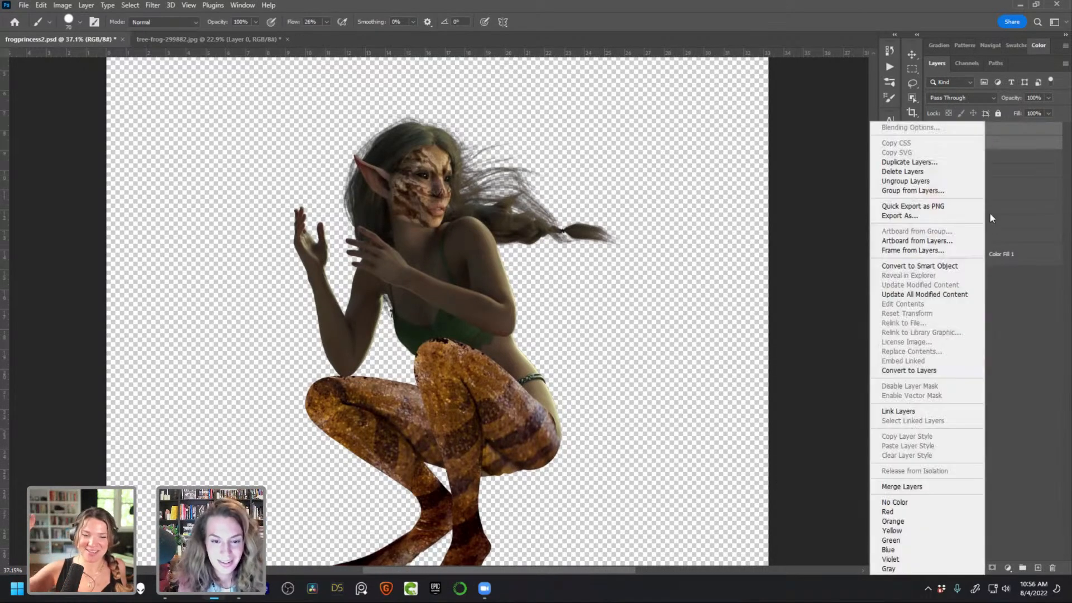
click(905, 521)
scroll(509, 455, down, 2)
scroll(509, 455, up, 3)
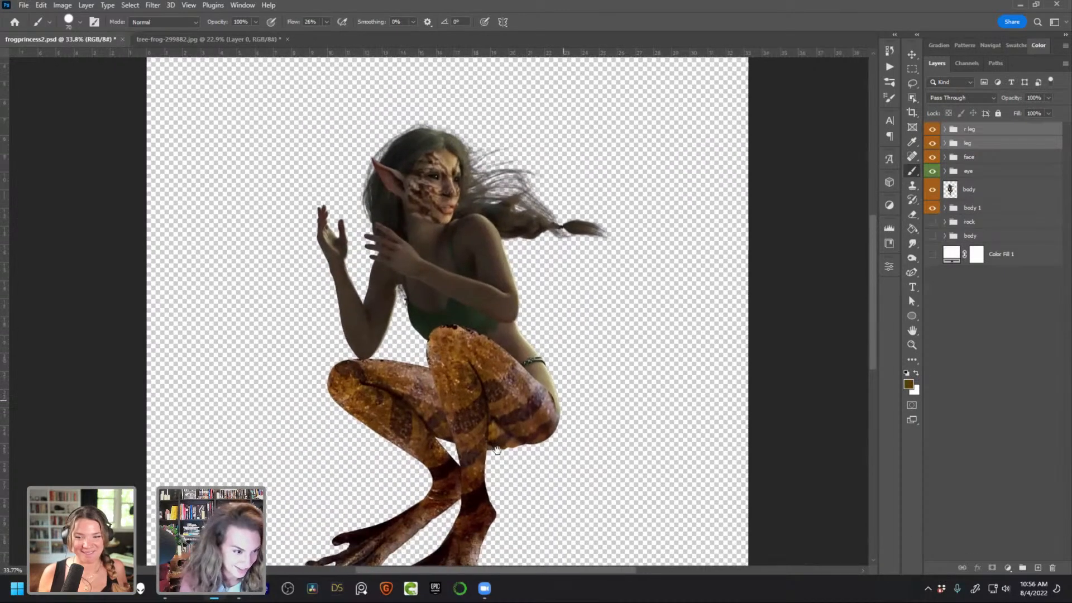
scroll(497, 450, up, 5)
scroll(531, 403, down, 2)
drag(503, 368, 480, 411)
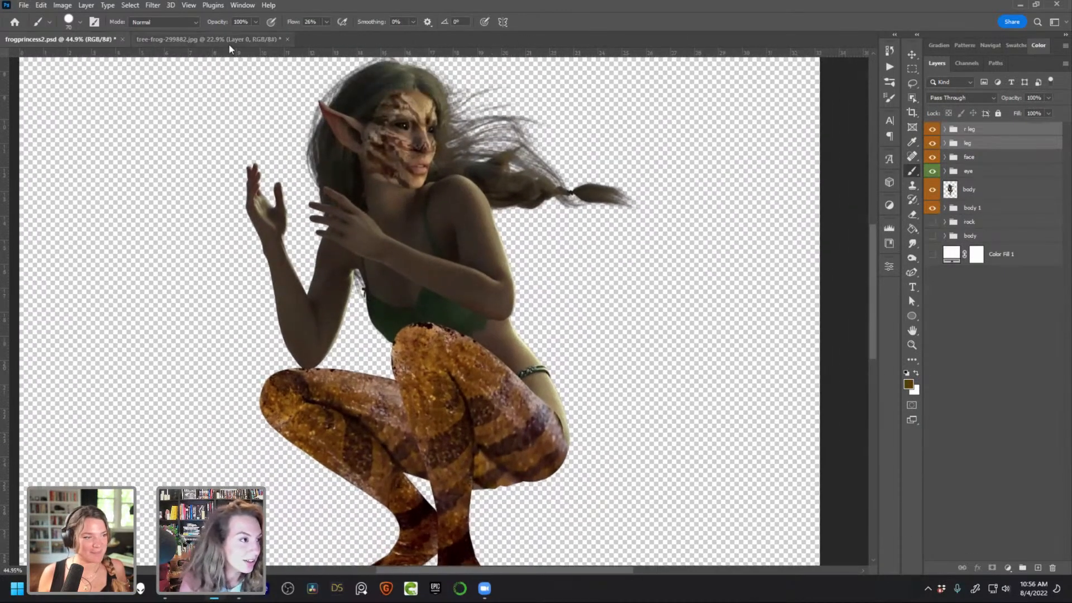
Bring up the tree-frog-299882.jpg photo and look over the frog's hind leg for usable skin with the Lasso tool active
click(229, 40)
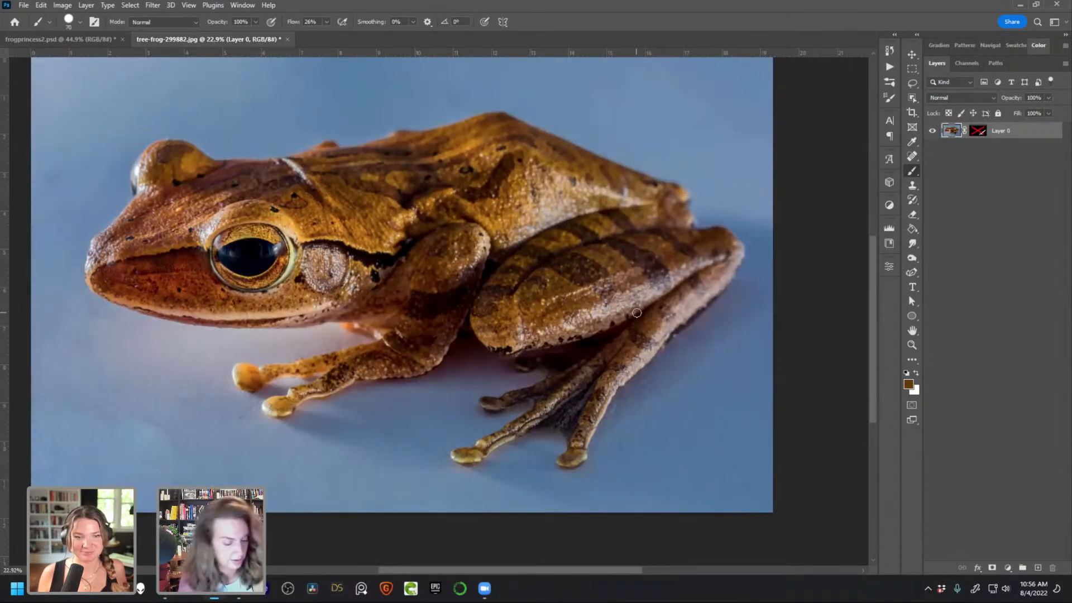
key(l)
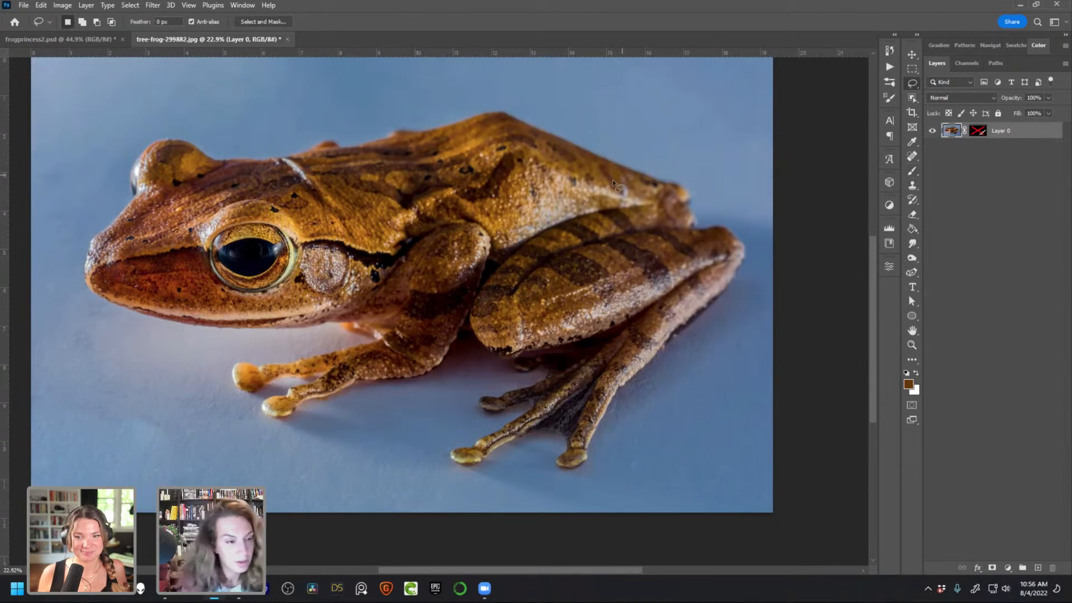
mouse_move(611, 334)
mouse_down()
mouse_move(525, 358)
mouse_move(616, 336)
mouse_move(687, 279)
mouse_move(614, 237)
mouse_move(496, 281)
mouse_move(494, 339)
mouse_move(506, 350)
mouse_up()
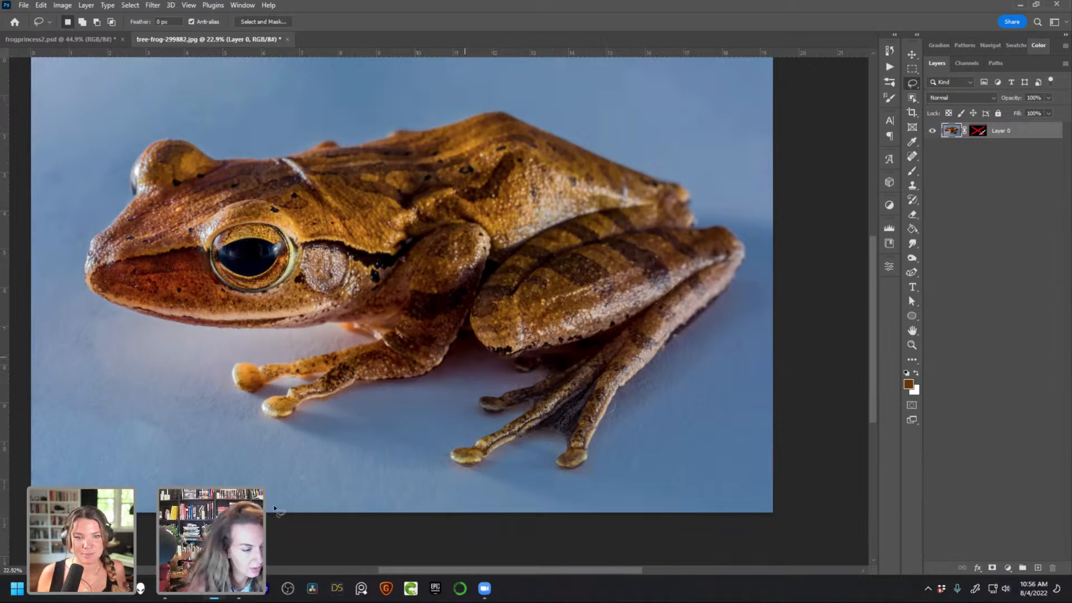
Switch to Bridge and compare the tree frog photos in the Day 2 folder as sources for more skin
click(243, 596)
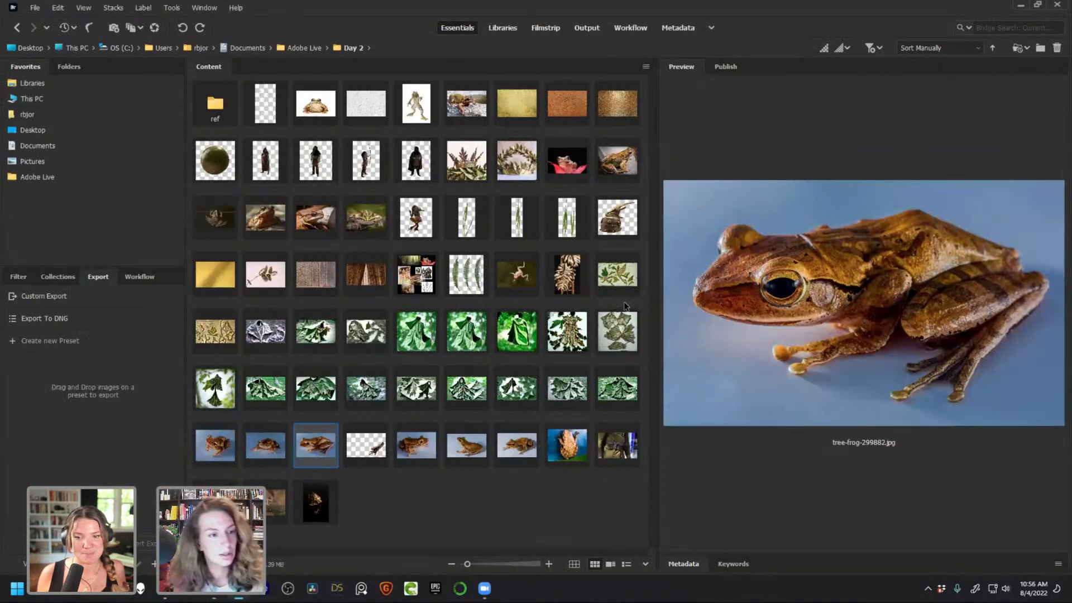
click(616, 170)
click(395, 459)
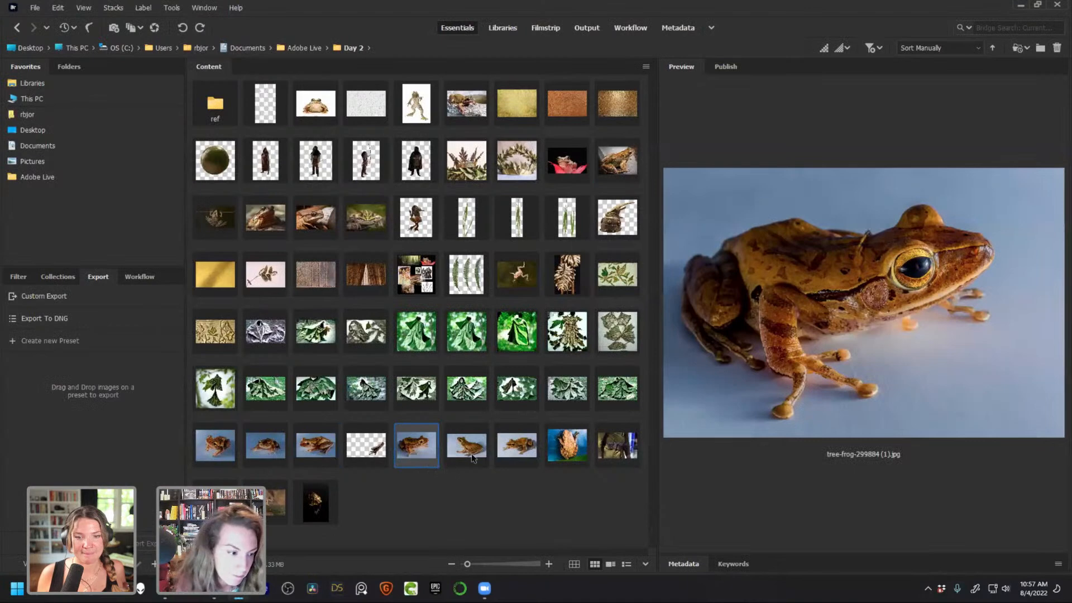
click(467, 462)
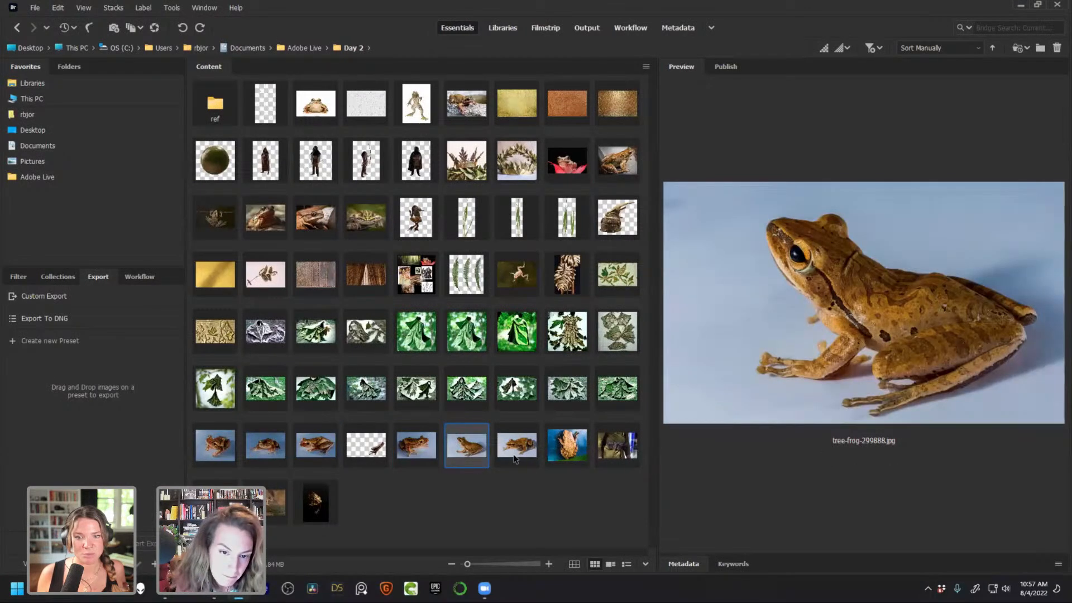
click(514, 459)
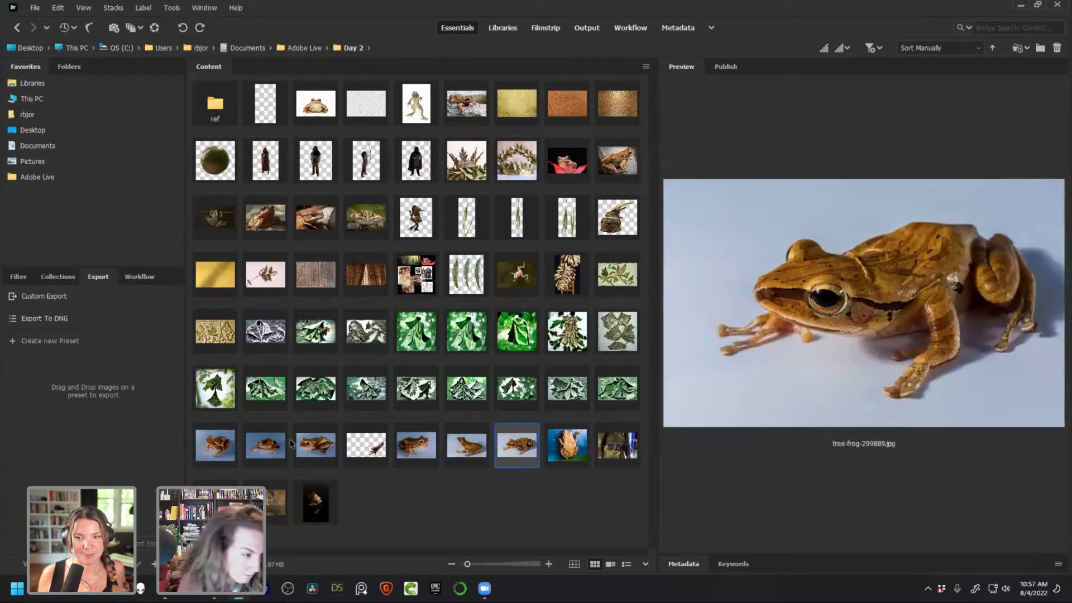
click(321, 445)
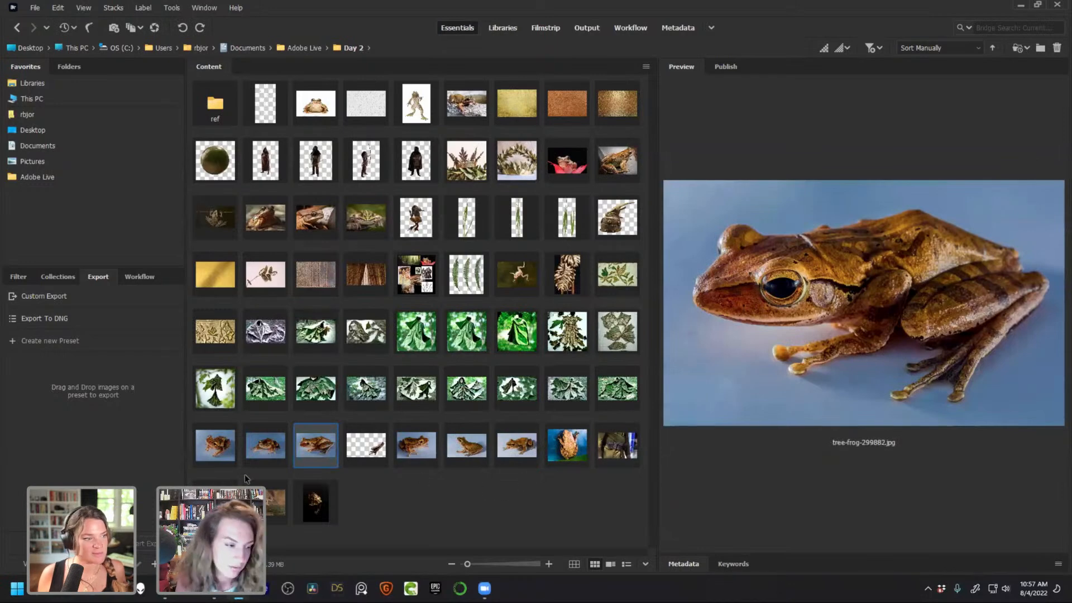
click(218, 448)
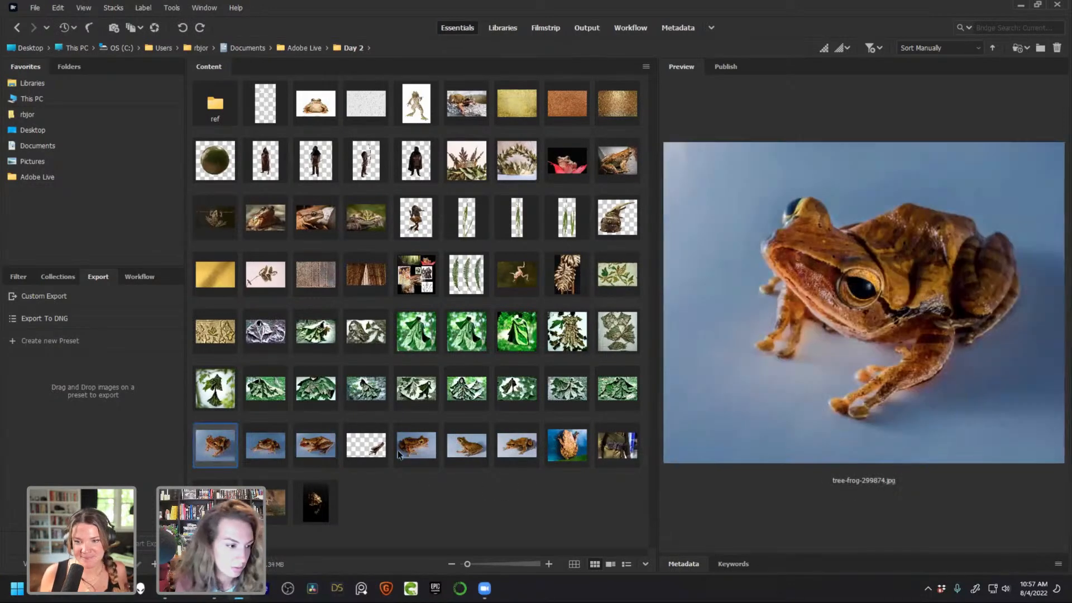
click(397, 453)
click(477, 450)
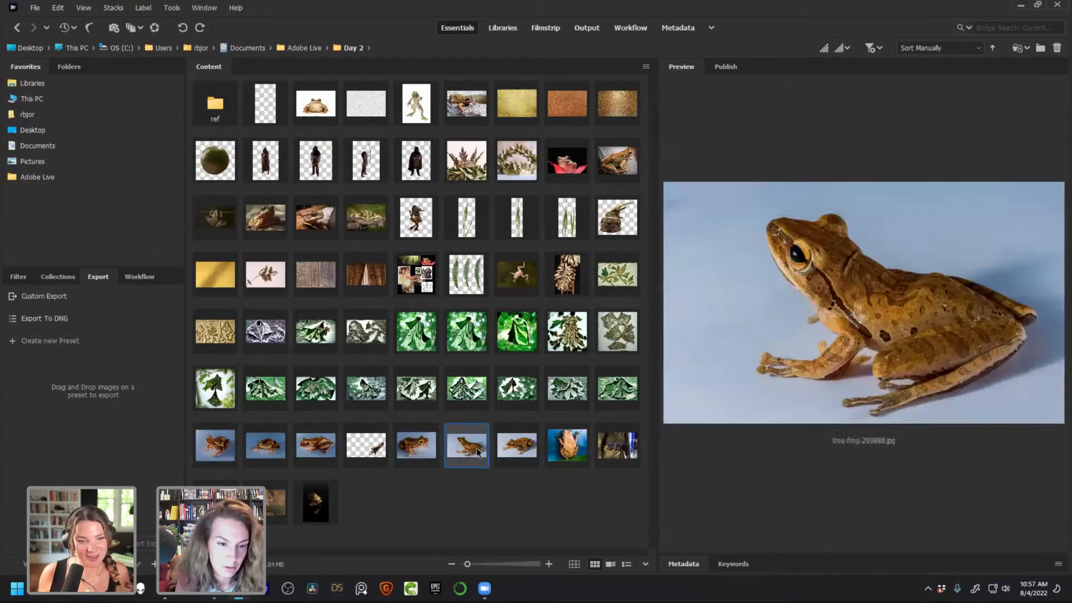
click(515, 460)
click(468, 458)
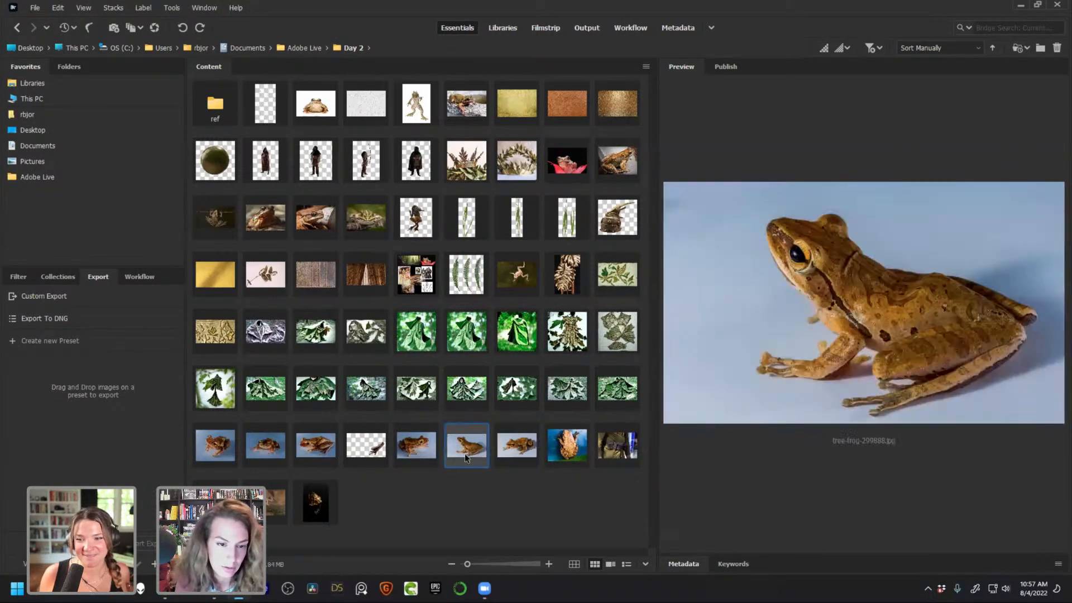
Open tree-frog-299888.jpg in Photoshop and clear the trial lasso selection over the frog's body
double_click(470, 452)
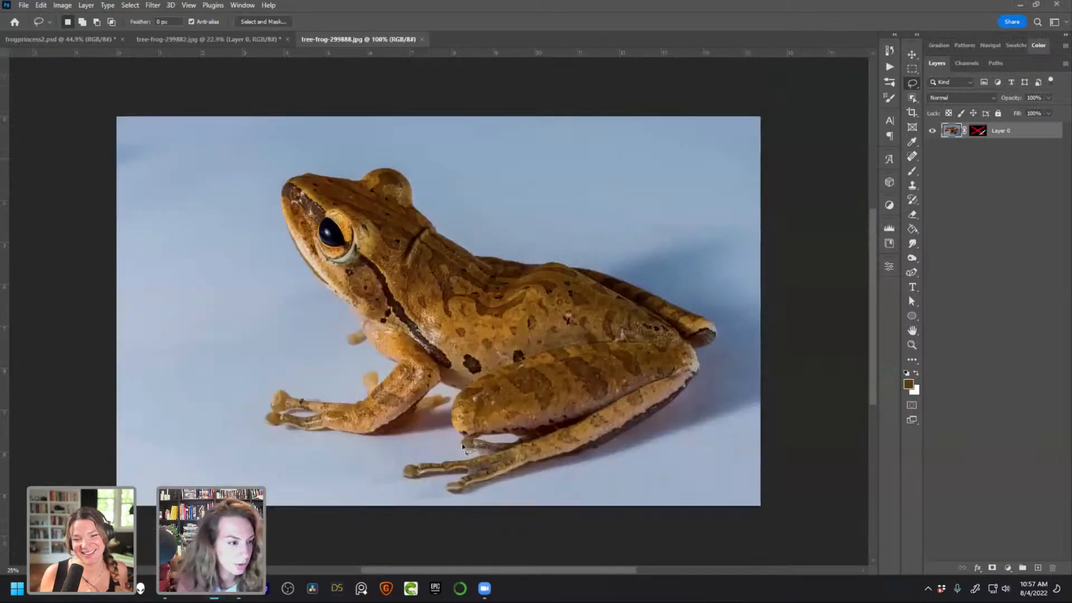
mouse_move(589, 401)
mouse_down()
mouse_move(698, 364)
mouse_move(667, 309)
mouse_move(579, 267)
mouse_move(519, 263)
mouse_move(504, 378)
mouse_move(623, 415)
mouse_move(704, 380)
mouse_move(663, 288)
mouse_move(559, 256)
mouse_move(519, 270)
mouse_up()
key(ctrl+d)
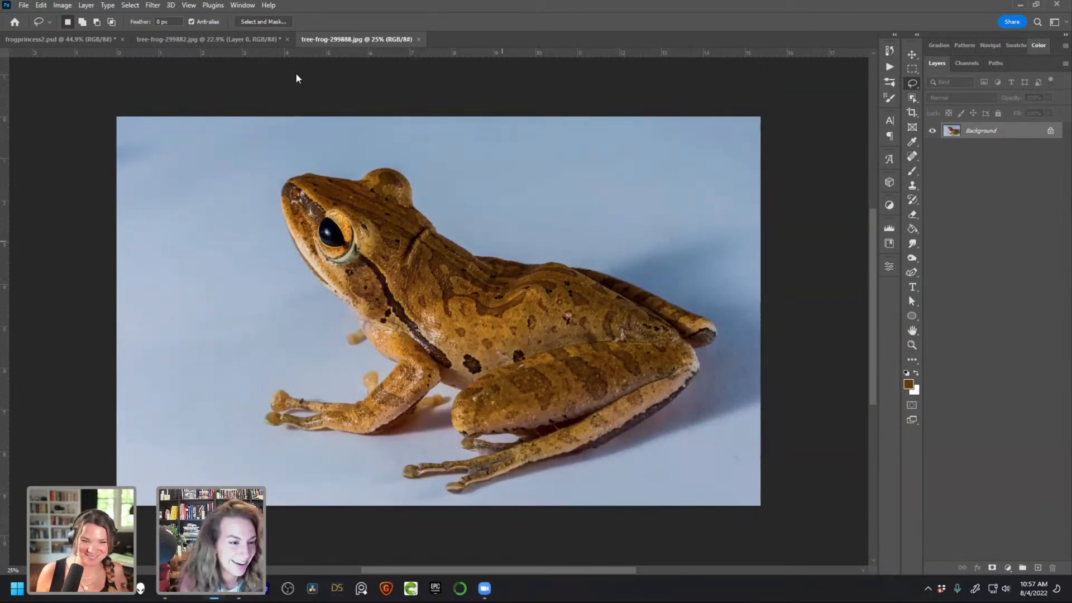
Return to the frogprincess2.psd document and select the r leg group
click(181, 39)
click(94, 38)
click(976, 131)
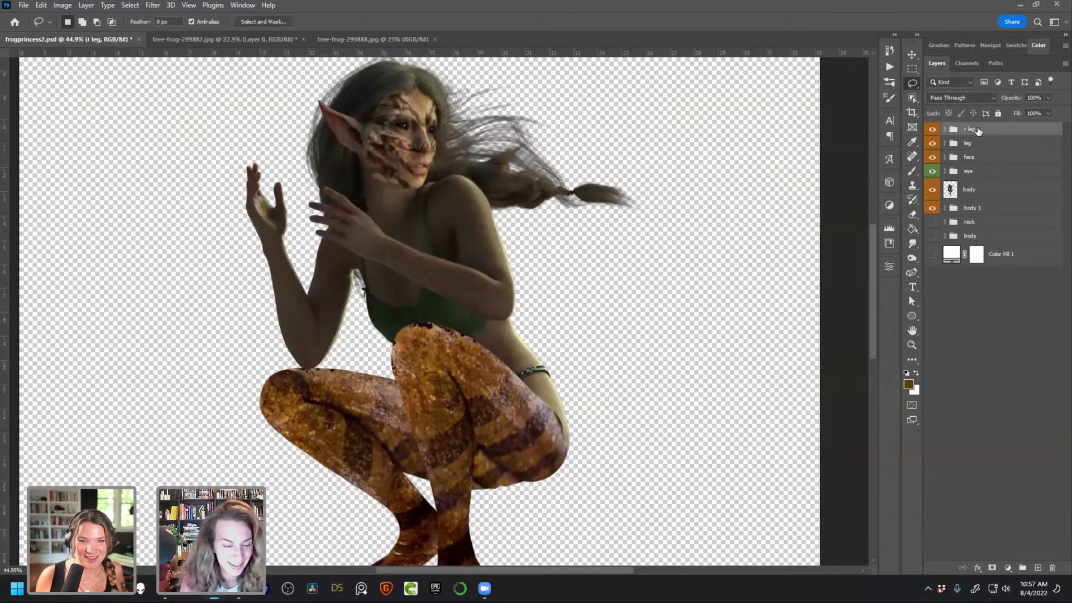
Paste the copied frog skin above the r leg group, move it over the figure's hips and convert it to a smart object
key(ctrl+v)
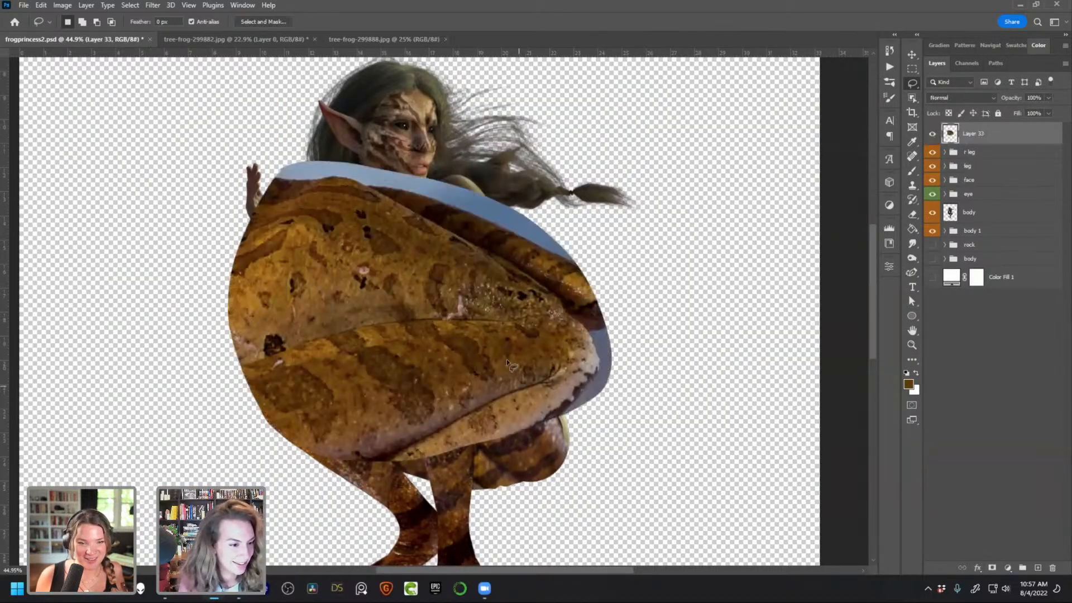
click(366, 39)
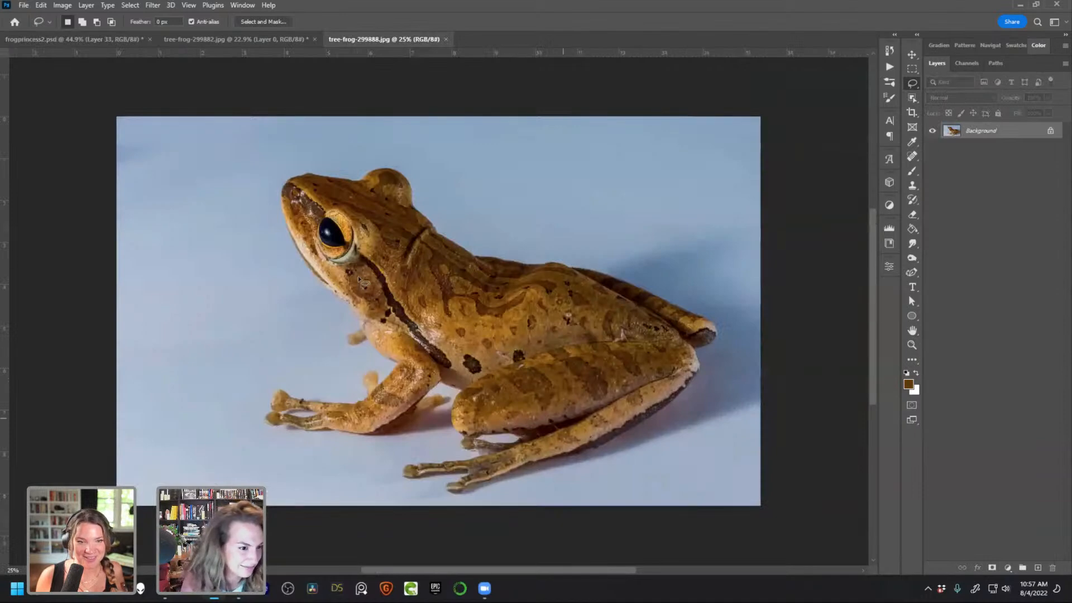
click(114, 38)
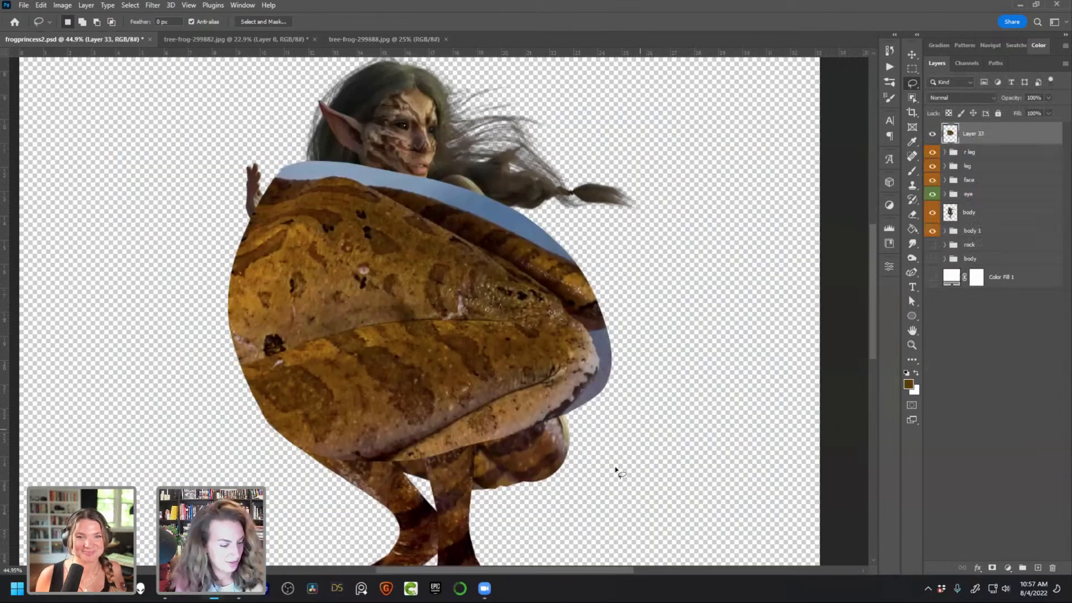
key(v)
drag(510, 345, 572, 396)
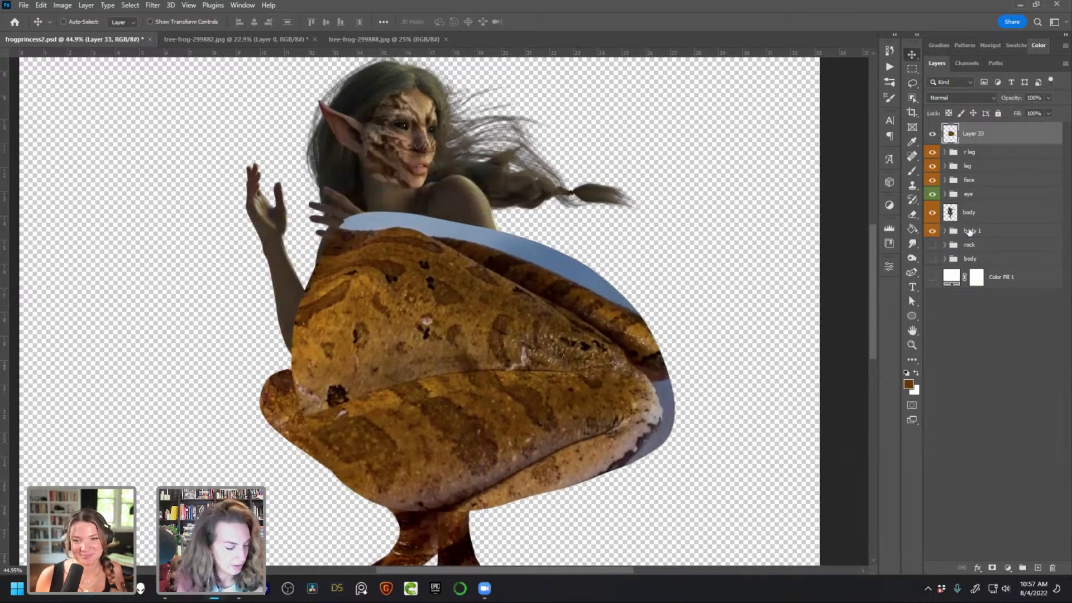
right_click(1017, 140)
click(905, 258)
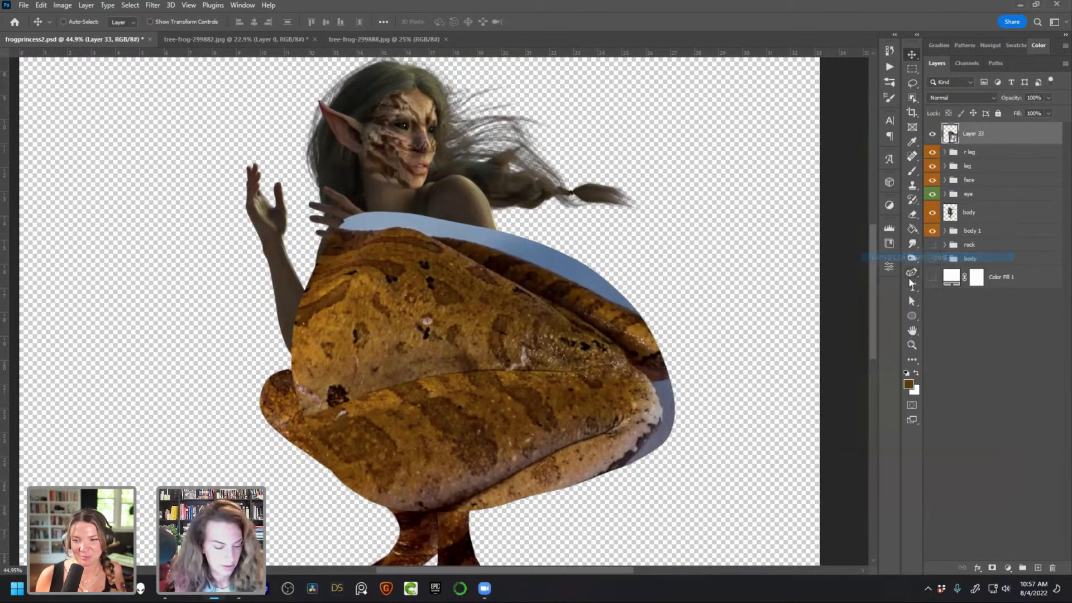
Rotate, shrink and position the frog skin so it covers the raised leg's thigh and hip
key(ctrl+t)
drag(674, 213, 519, 332)
drag(379, 443, 450, 438)
drag(577, 298, 670, 469)
drag(472, 436, 552, 438)
Warp the frog skin to follow the waist and hip, and place Layer 33 directly below the leg group
right_click(509, 367)
click(529, 267)
drag(563, 308, 547, 329)
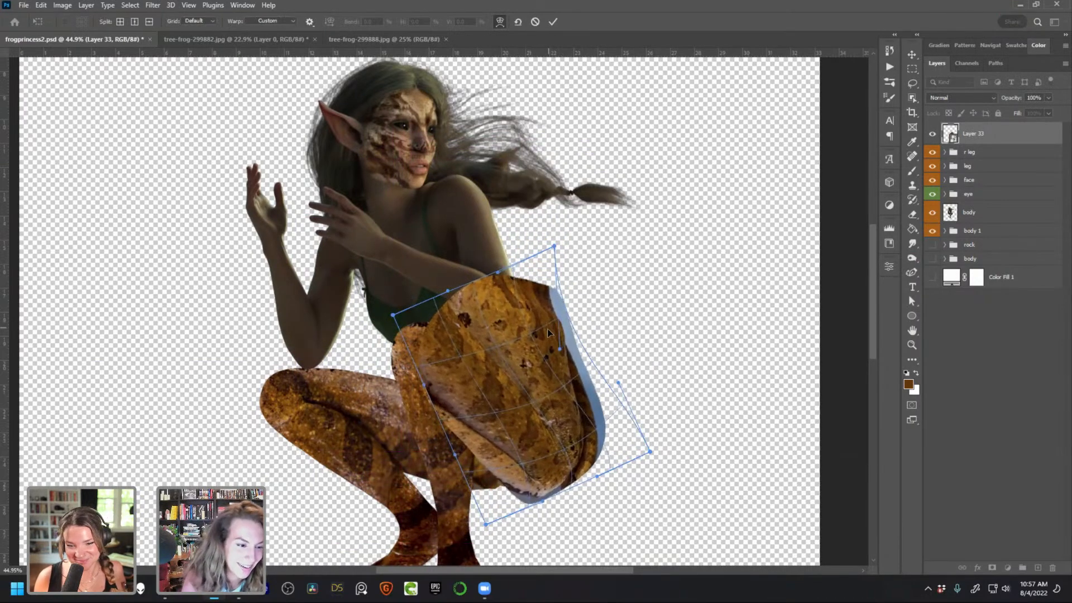
drag(521, 284, 477, 315)
drag(545, 313, 530, 313)
drag(570, 390, 571, 387)
key(Return)
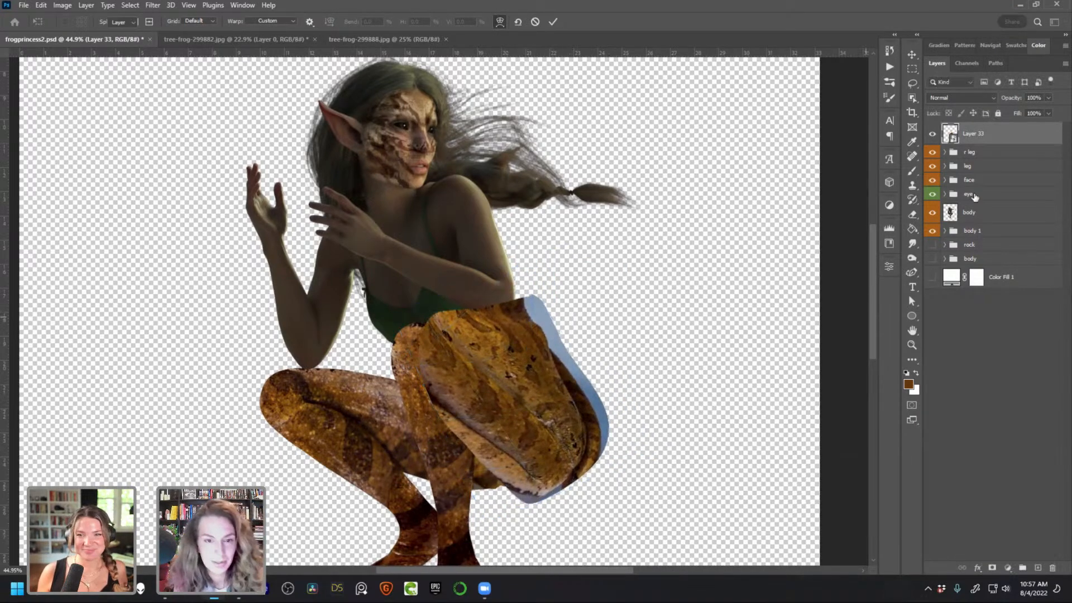
drag(979, 133, 981, 168)
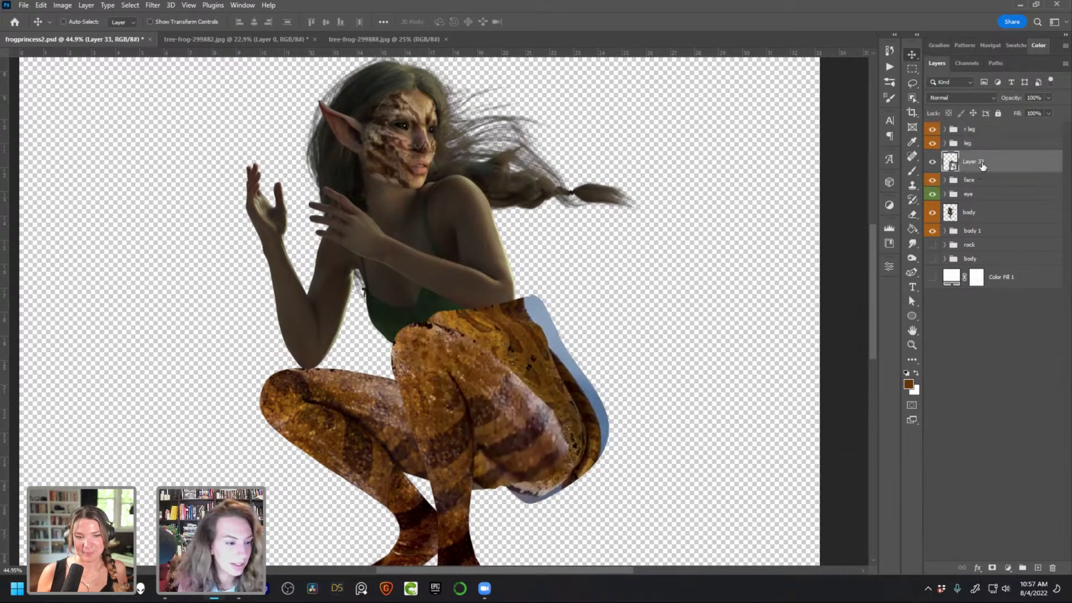
Hide the r leg and leg groups and Layer 33, and select the body layer's hip and thigh area with the Object Selection tool
drag(933, 134, 933, 161)
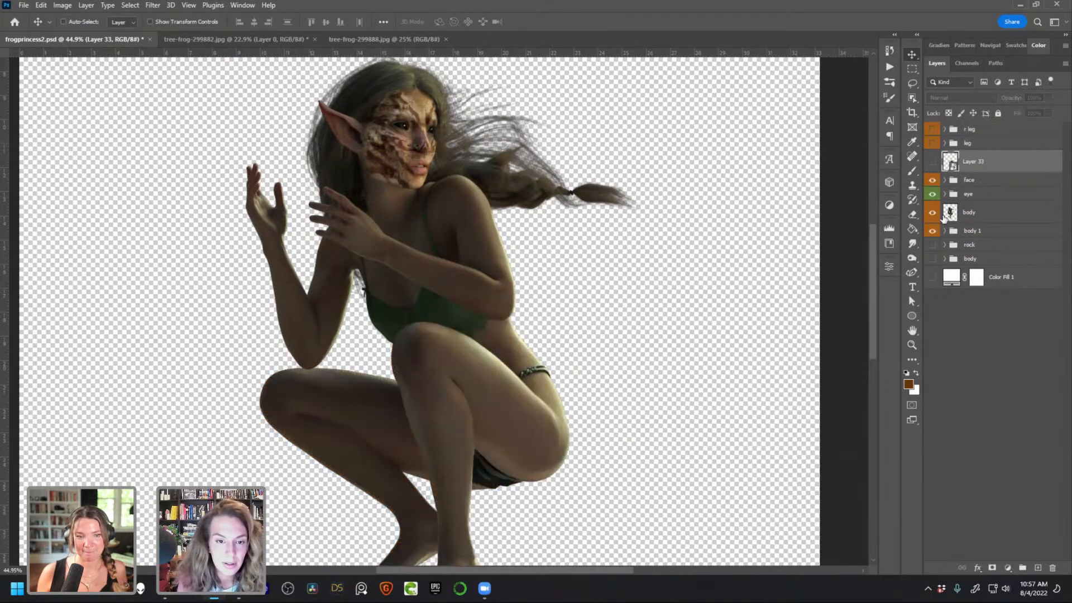
click(960, 213)
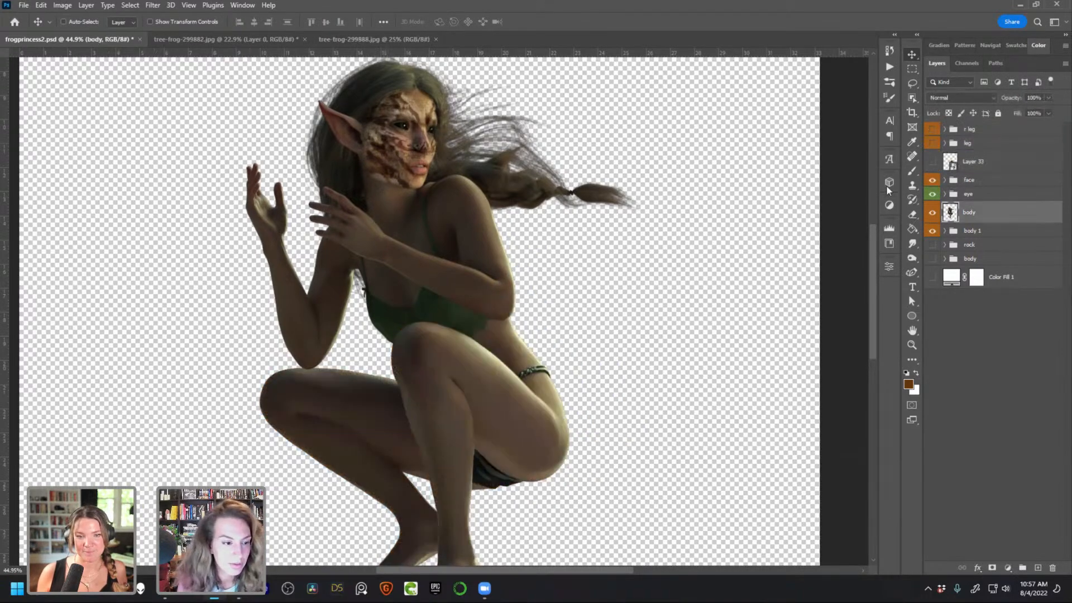
click(911, 101)
drag(419, 292, 601, 491)
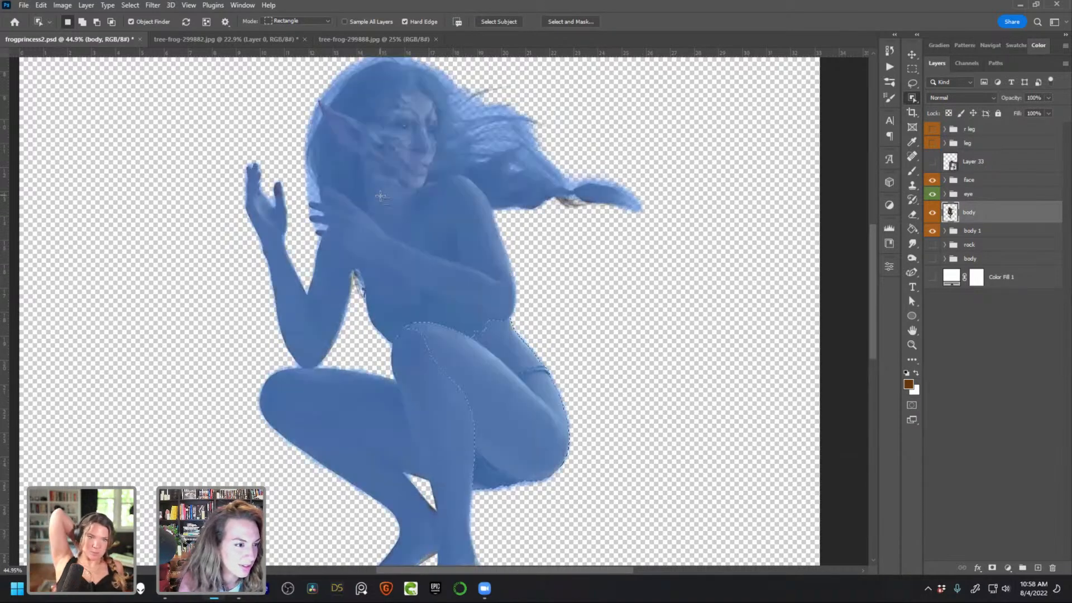
click(511, 305)
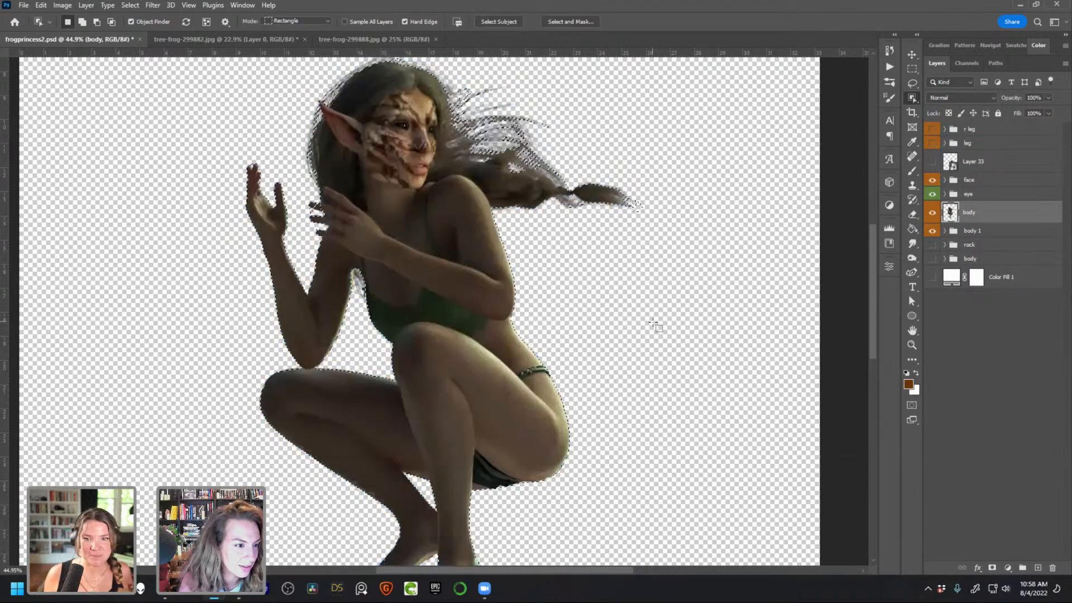
key(ctrl+z)
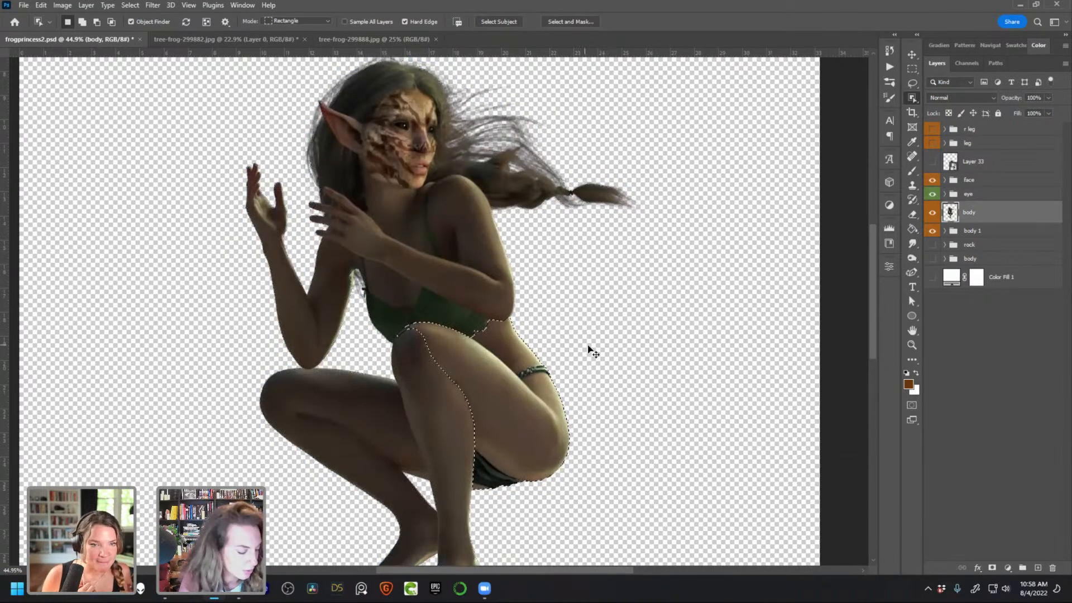
Show both leg groups and Layer 33 again, and mask Layer 33 to the hip selection
click(932, 129)
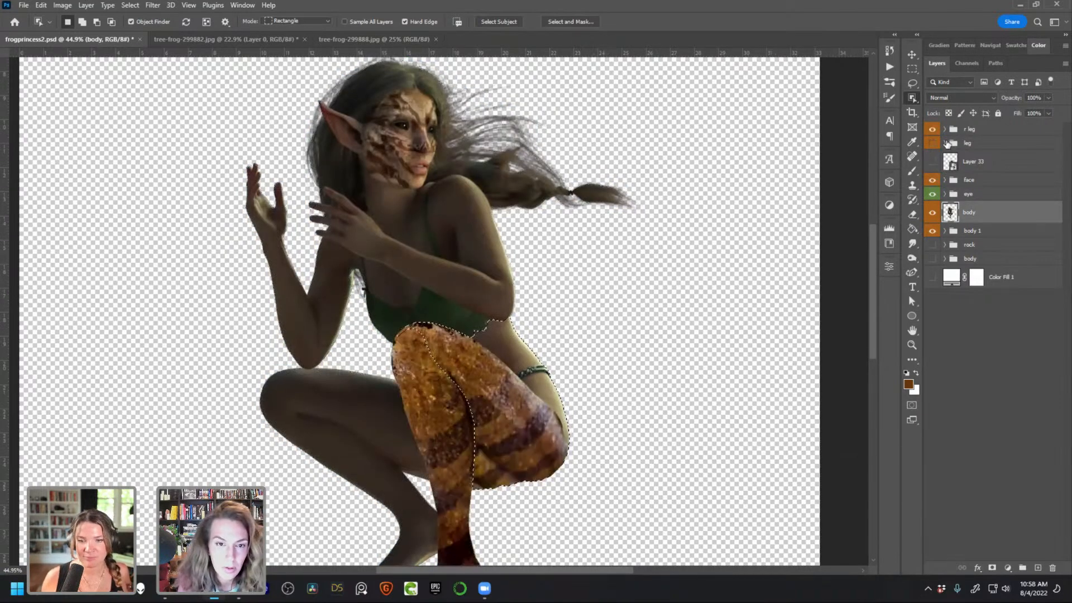
click(933, 143)
click(933, 161)
click(974, 169)
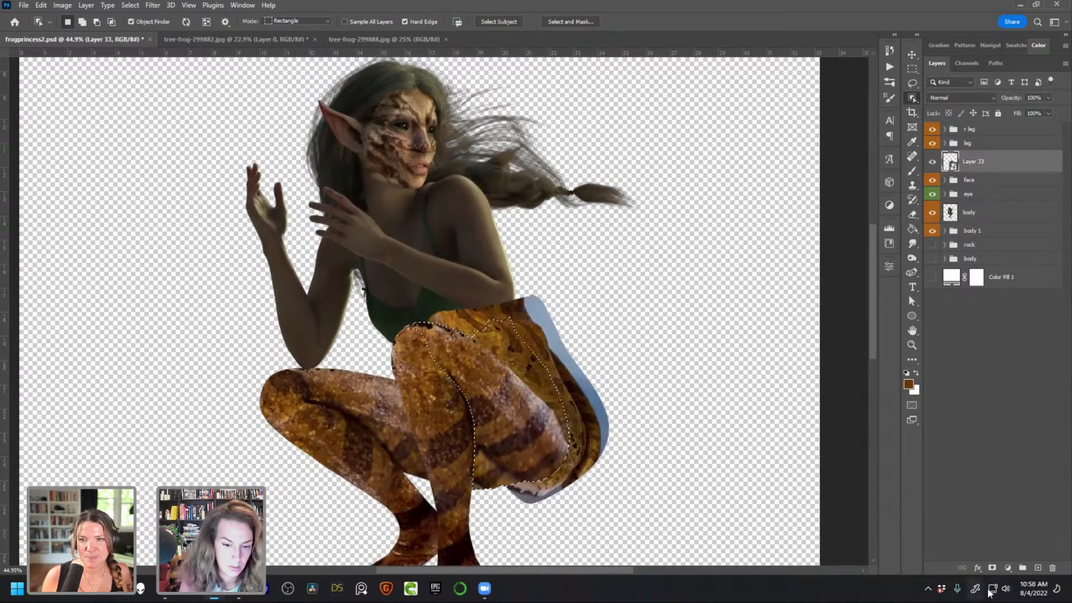
click(992, 567)
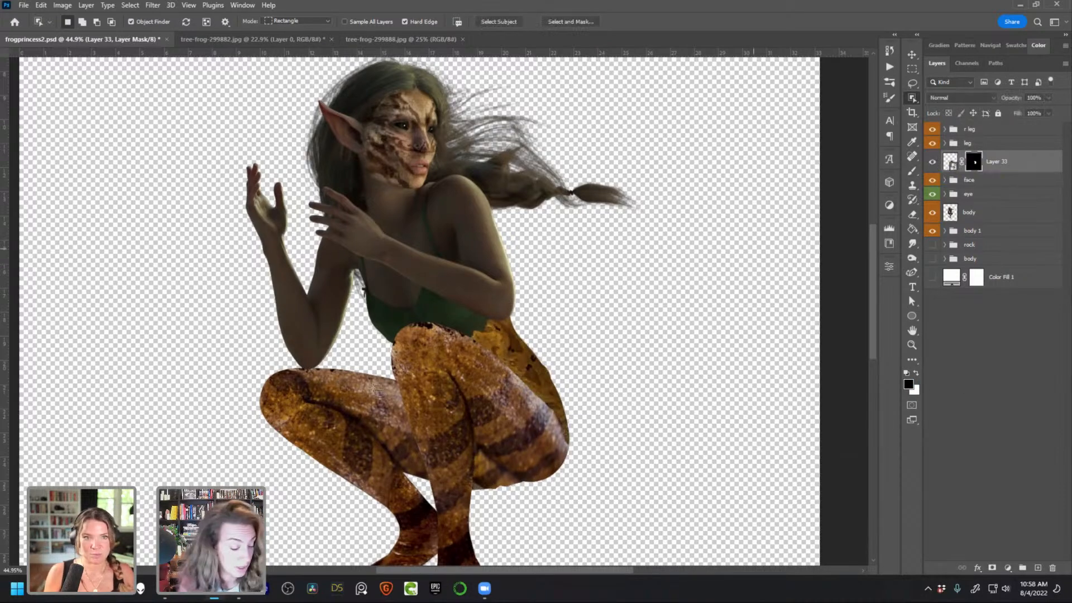
Paint white on Layer 33's mask to extend the frog skin at the waist beside the knee, and save the document
key(b)
key(x)
mouse_move(475, 329)
mouse_down()
mouse_move(438, 319)
mouse_move(466, 335)
mouse_move(417, 309)
mouse_move(465, 319)
mouse_up()
key(ctrl+s)
scroll(589, 501, down, 5)
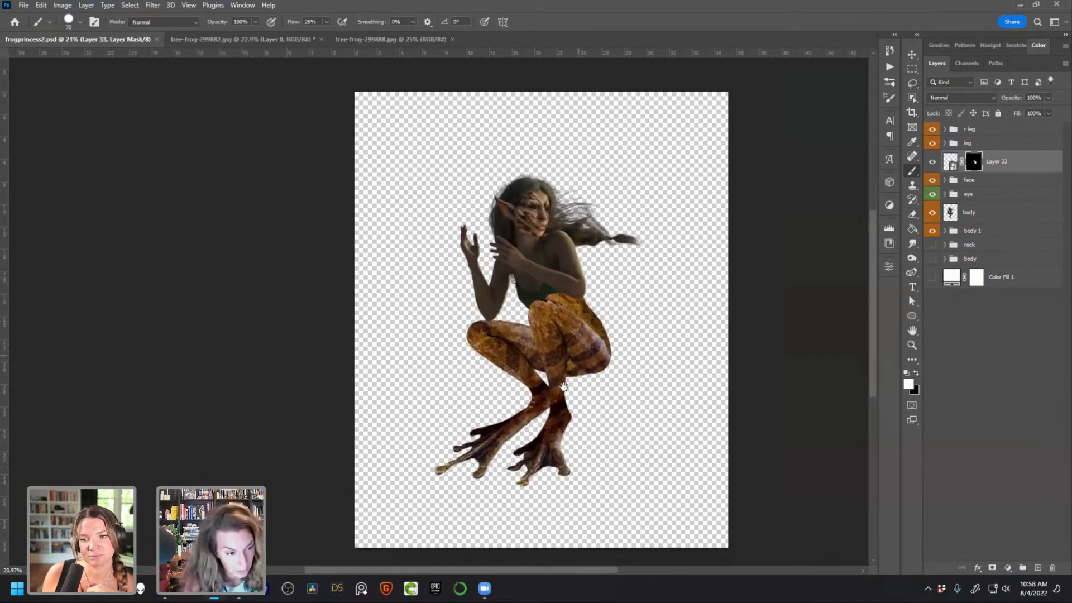
scroll(586, 375, up, 2)
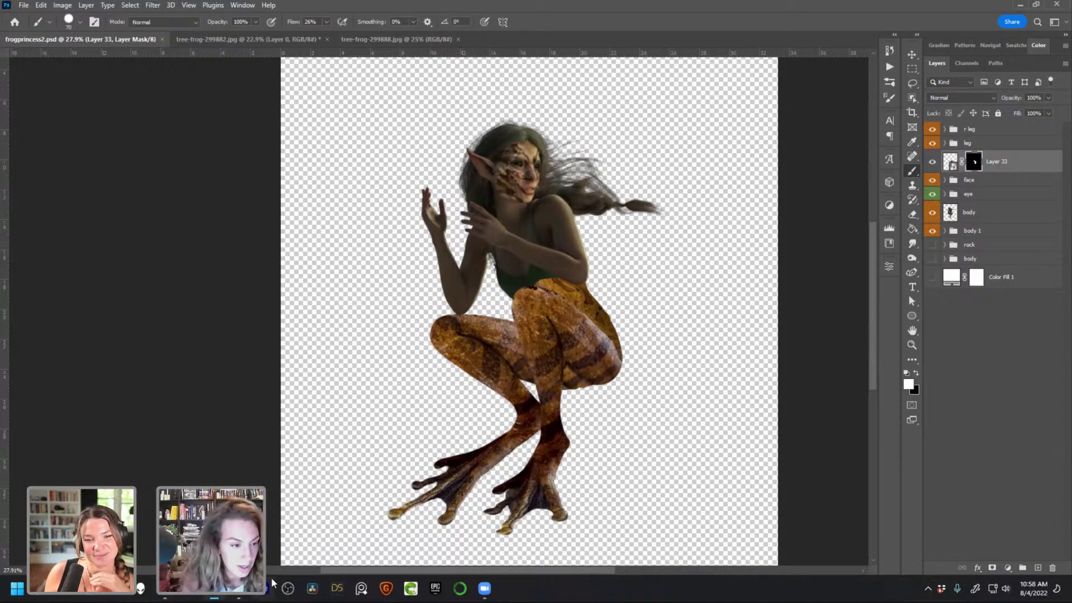
Switch to Adobe Bridge and preview the leaf cloak images in the Day 2 folder
mouse_move(233, 597)
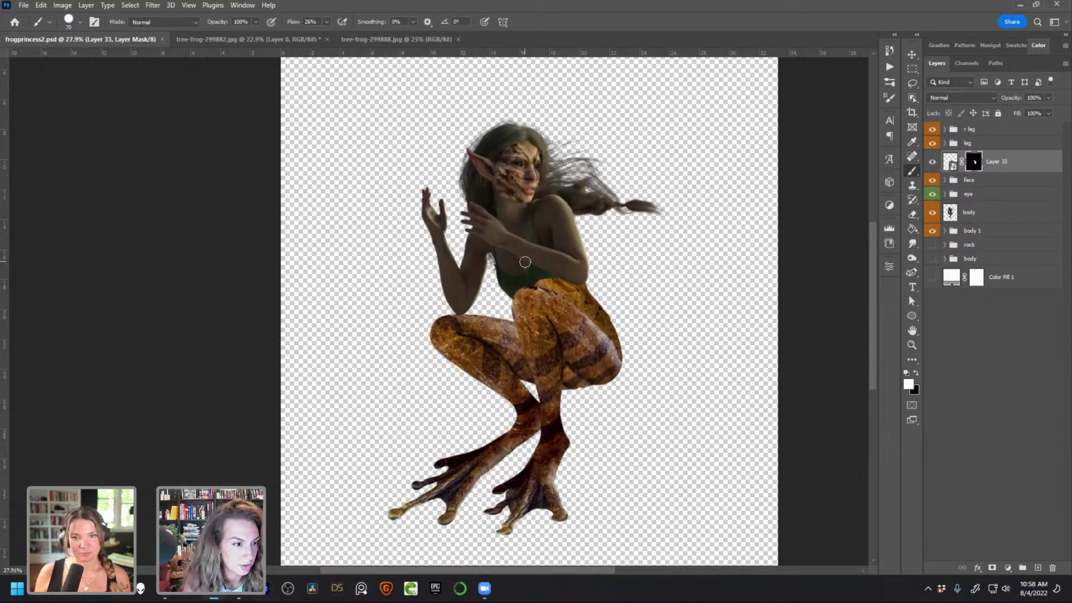
click(239, 590)
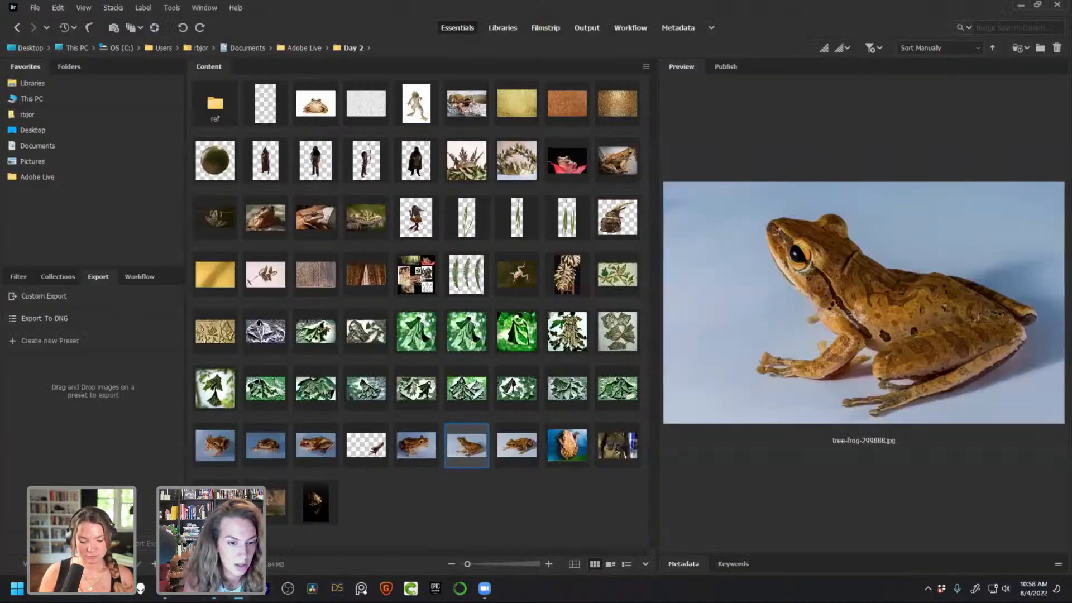
click(213, 591)
click(239, 591)
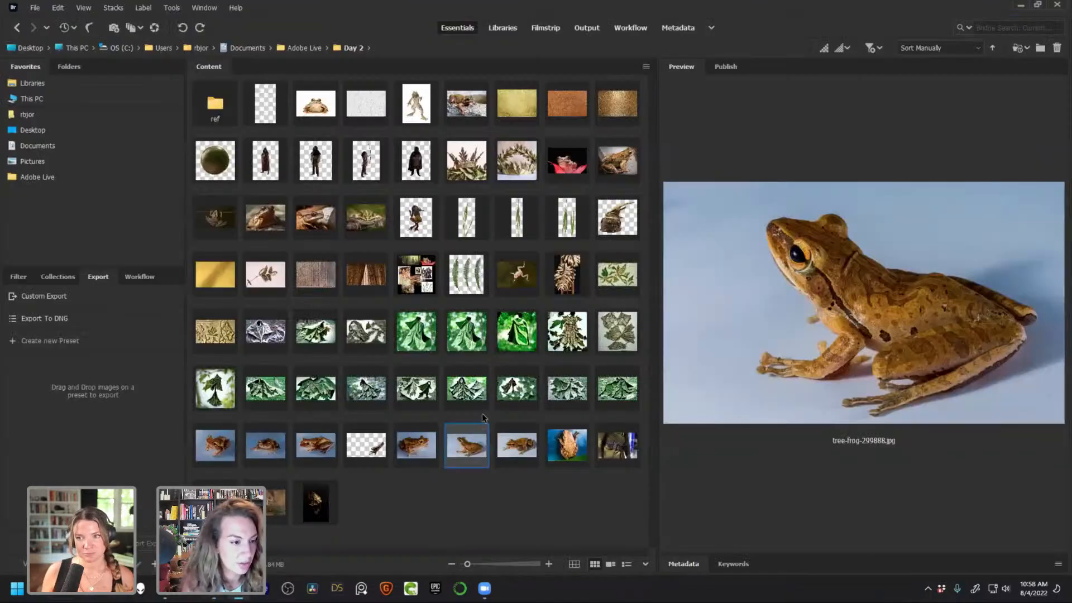
click(467, 389)
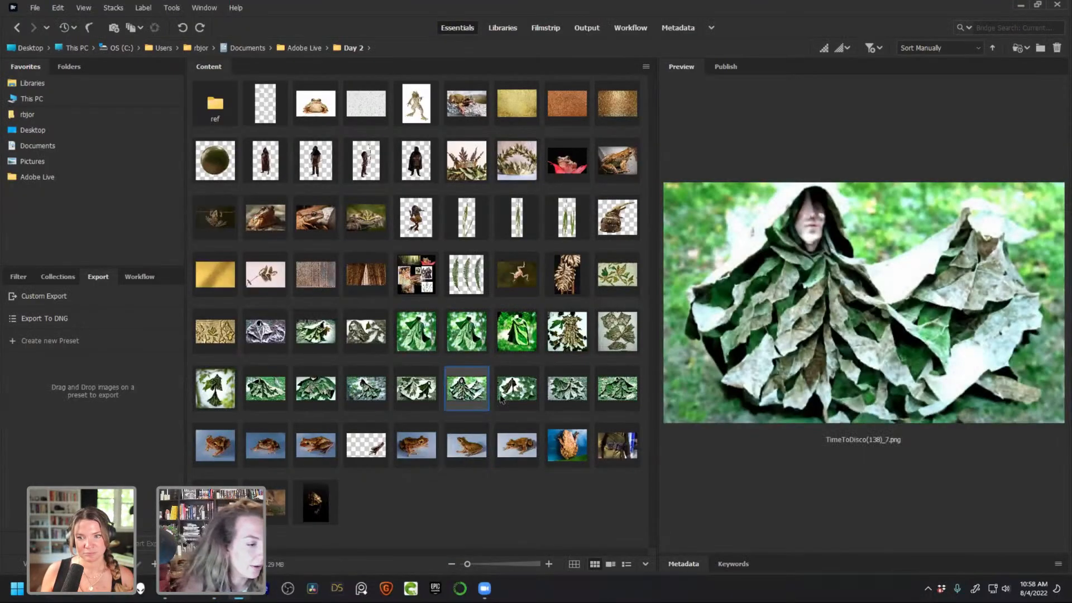
click(624, 399)
click(580, 400)
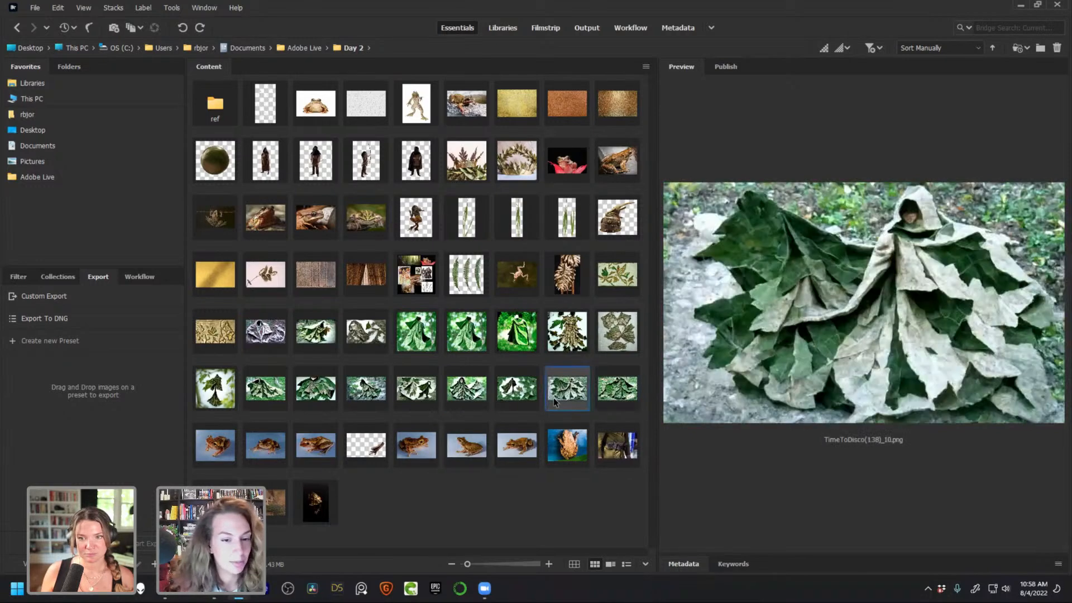
click(319, 394)
click(361, 394)
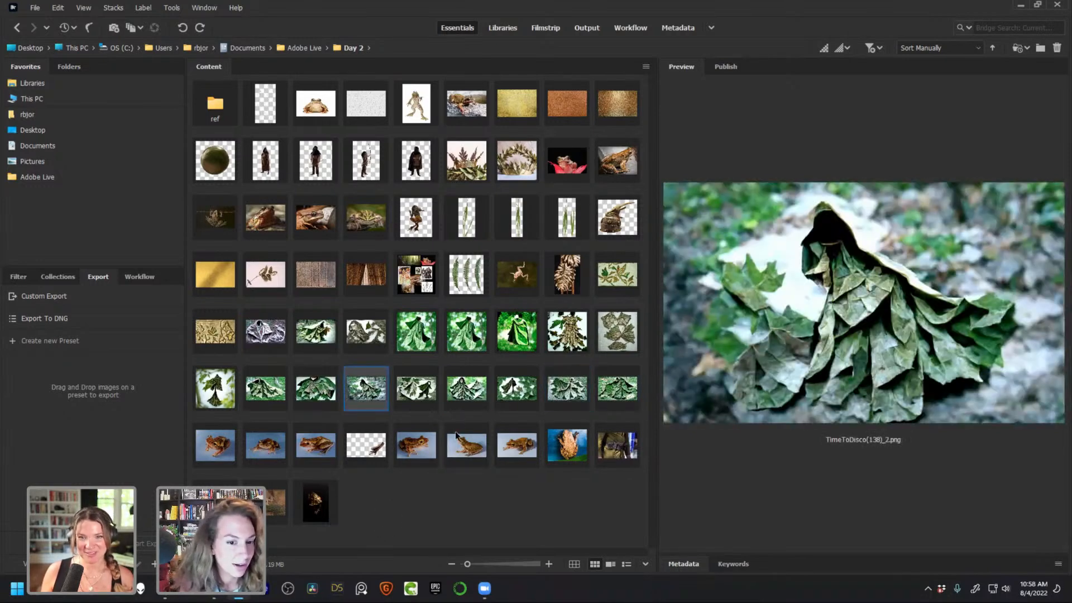
click(518, 397)
click(617, 395)
click(568, 395)
click(517, 394)
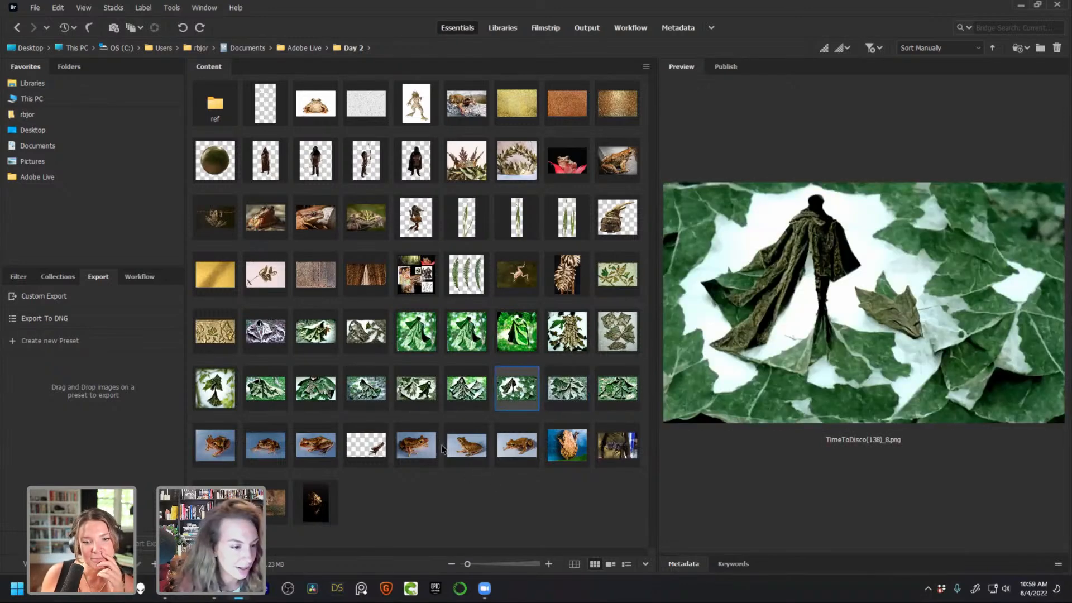
Preview the tree frog photos and check the ref folder for usable source images
click(434, 448)
click(461, 456)
click(508, 461)
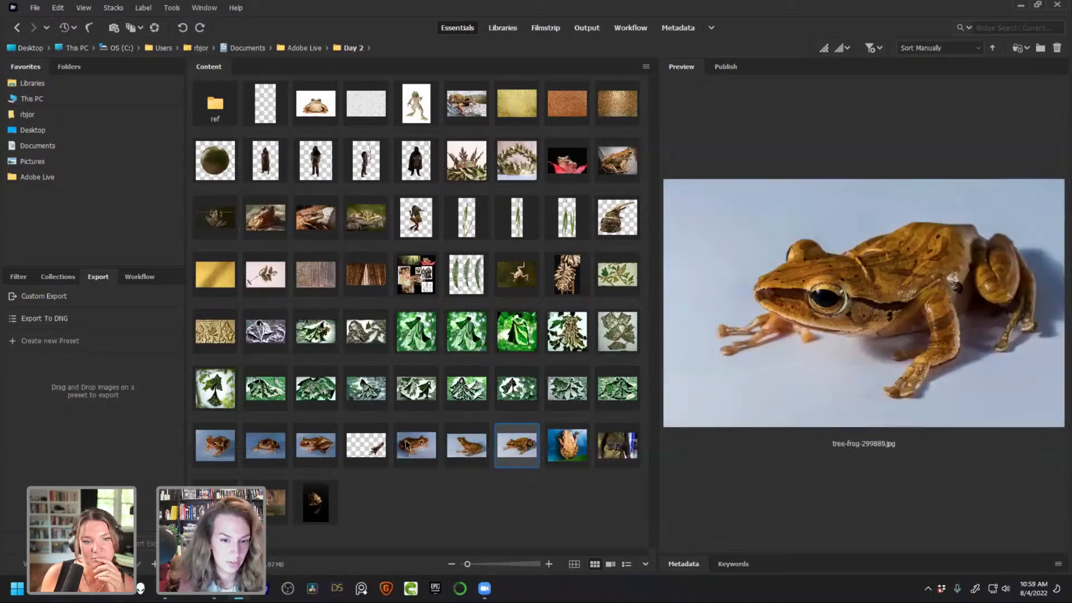
click(320, 451)
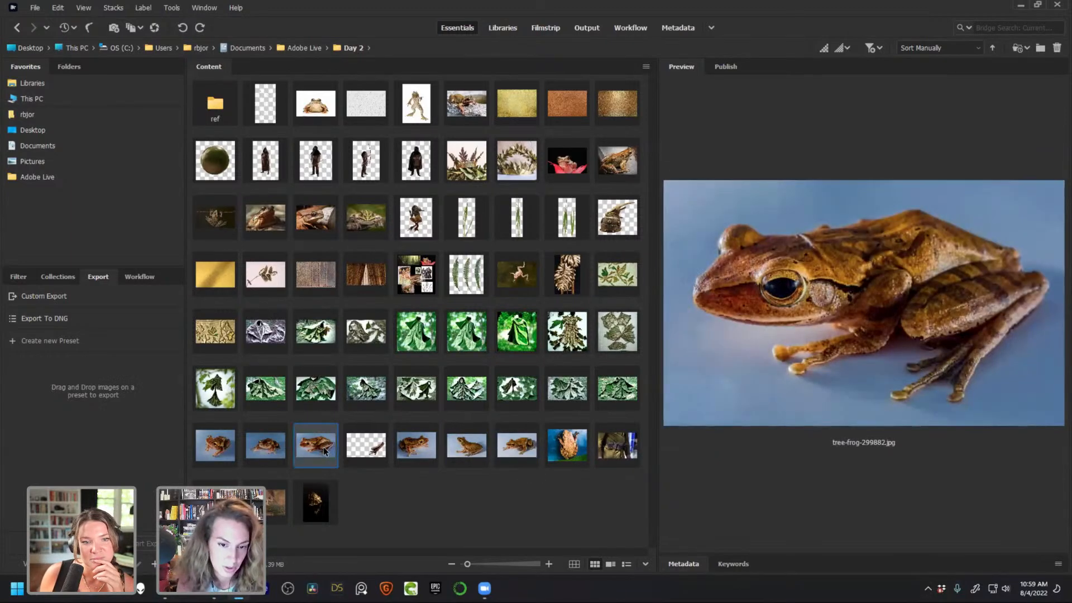
click(251, 442)
click(215, 445)
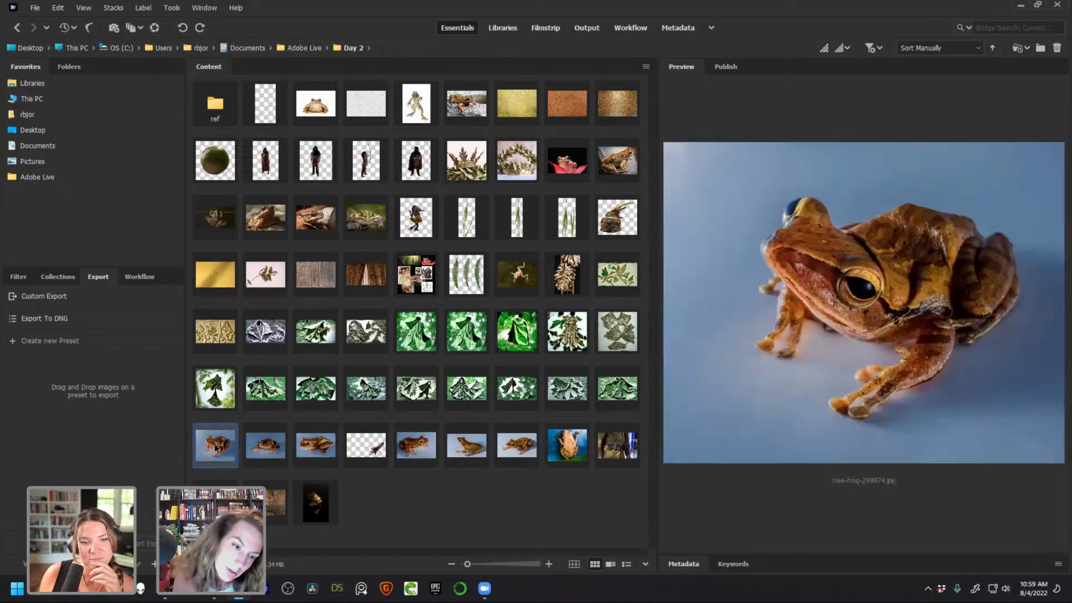
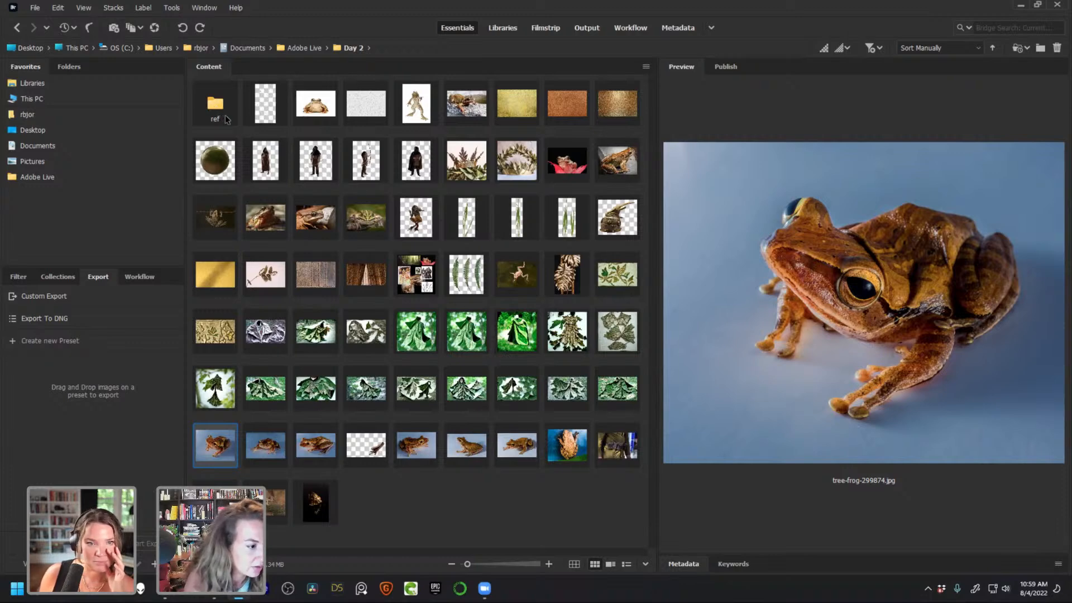
double_click(215, 106)
click(345, 49)
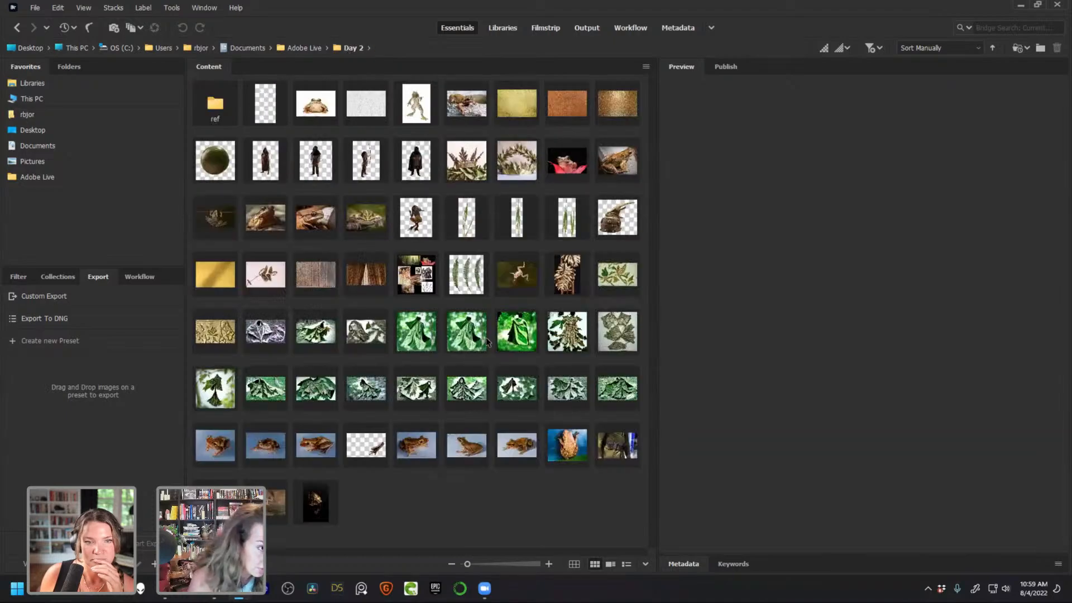
Open ball.png in Photoshop, copy the ball, close the file and paste it above the r leg group in frogprincess2.psd
double_click(215, 160)
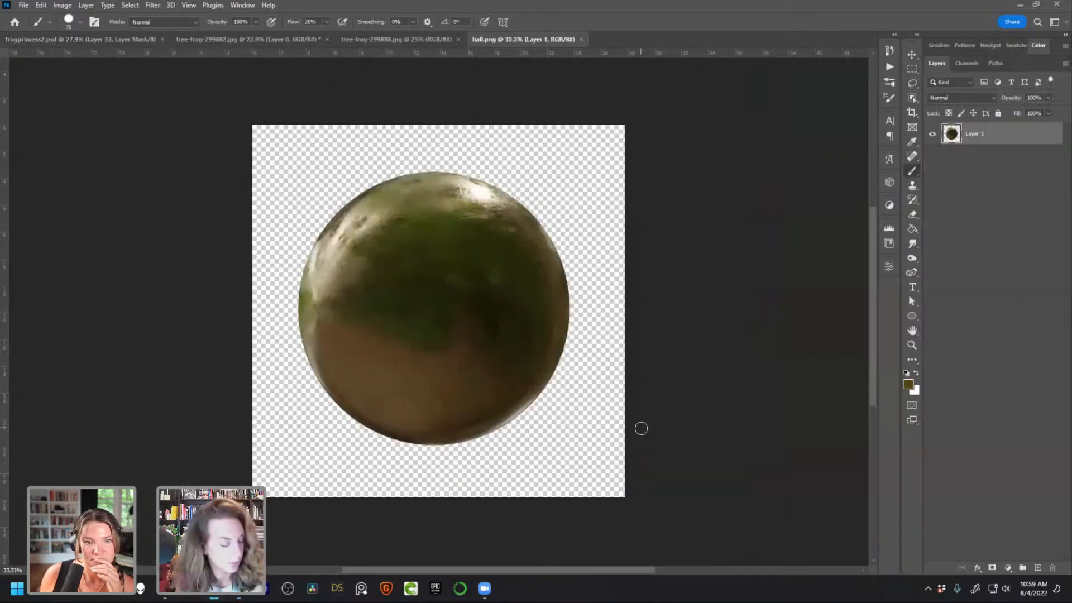
key(ctrl+w)
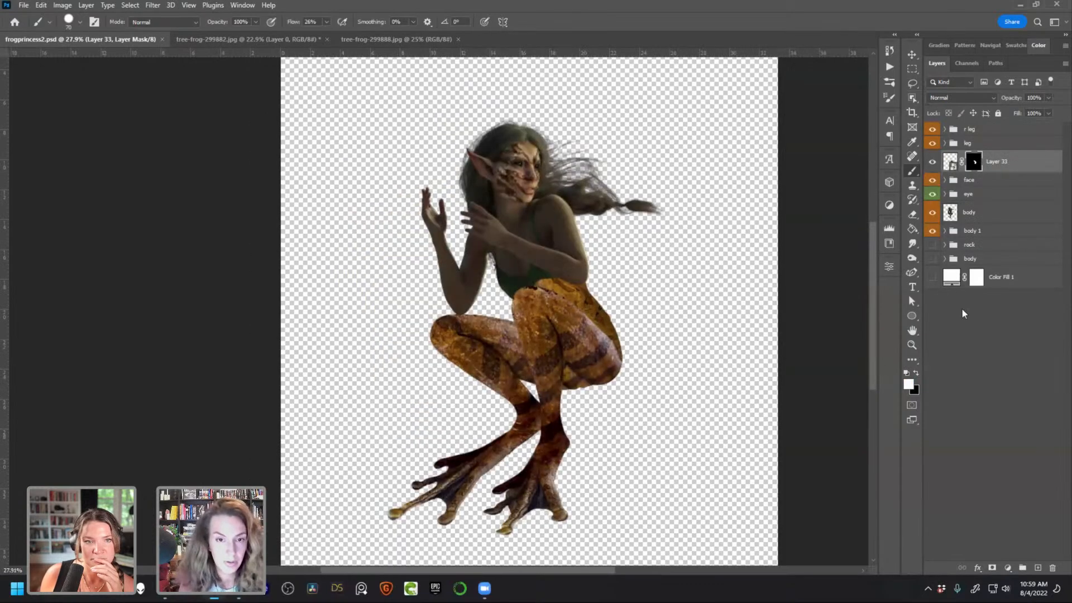
click(993, 132)
key(ctrl+v)
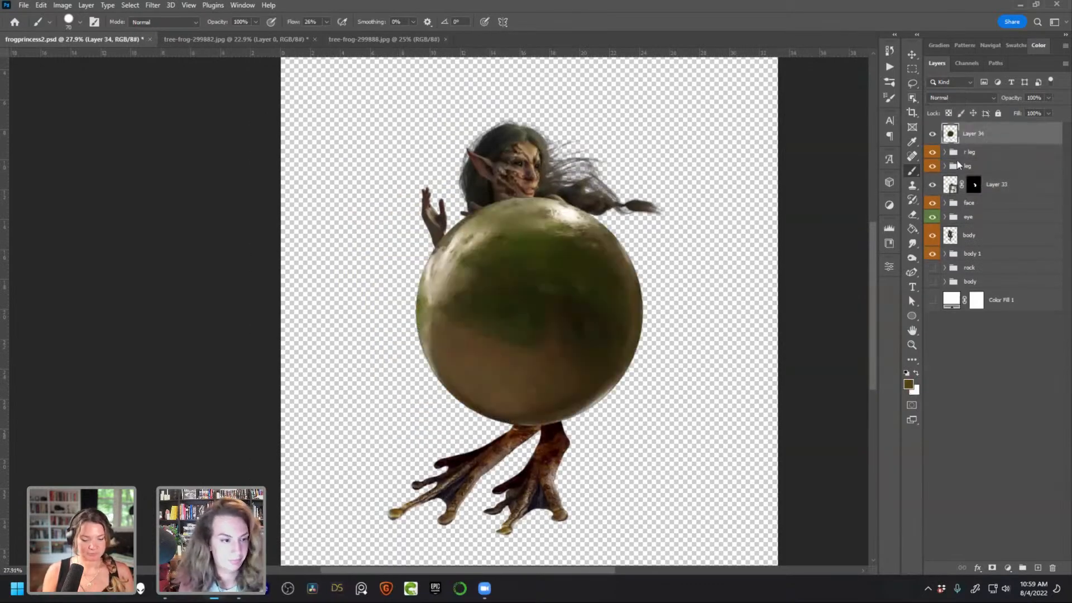
Shrink the pasted ball, position it over the figure's raised hands and convert it to a smart object
key(ctrl+t)
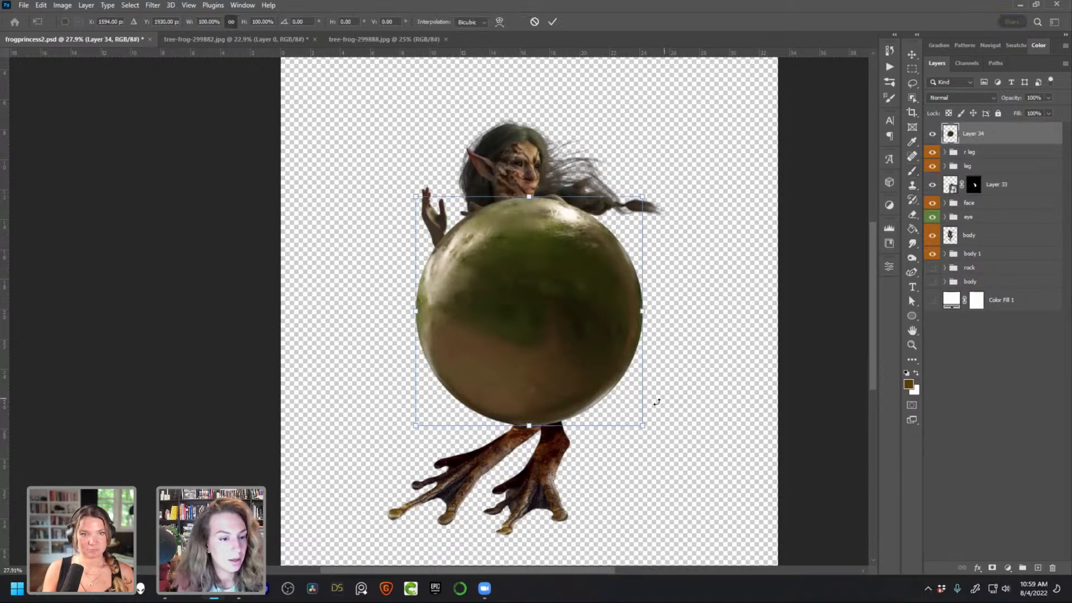
drag(530, 333, 475, 246)
drag(497, 177, 658, 98)
drag(471, 237, 467, 275)
key(Return)
right_click(1002, 134)
click(914, 257)
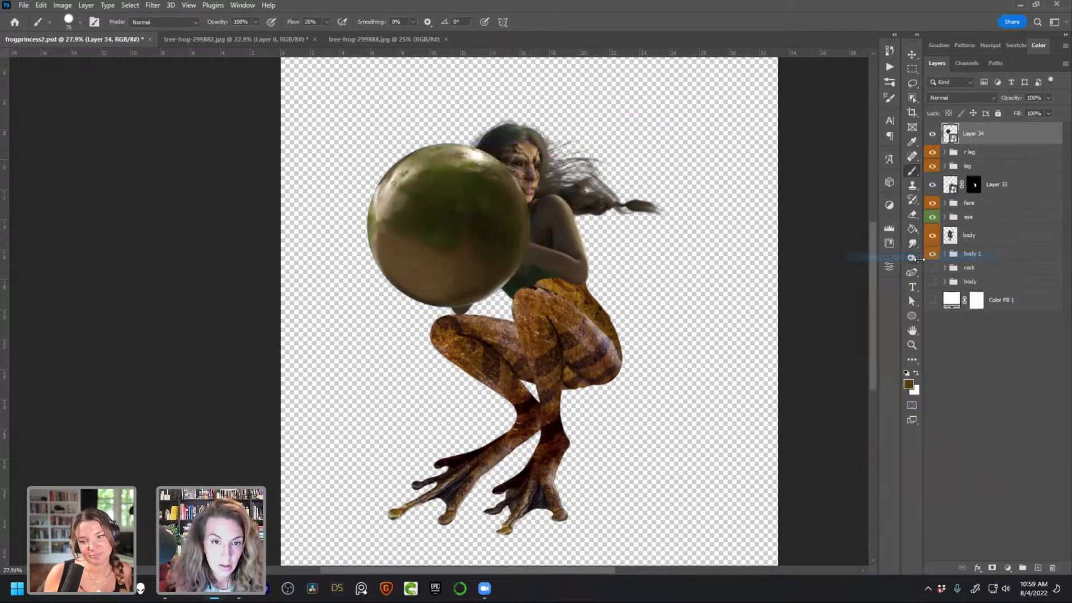
Scale the ball down further in two passes and position it in front of the figure's raised hands
key(ctrl+t)
drag(529, 144, 532, 203)
mouse_move(476, 263)
mouse_down()
mouse_move(516, 234)
mouse_move(468, 247)
mouse_move(485, 253)
mouse_up()
key(Return)
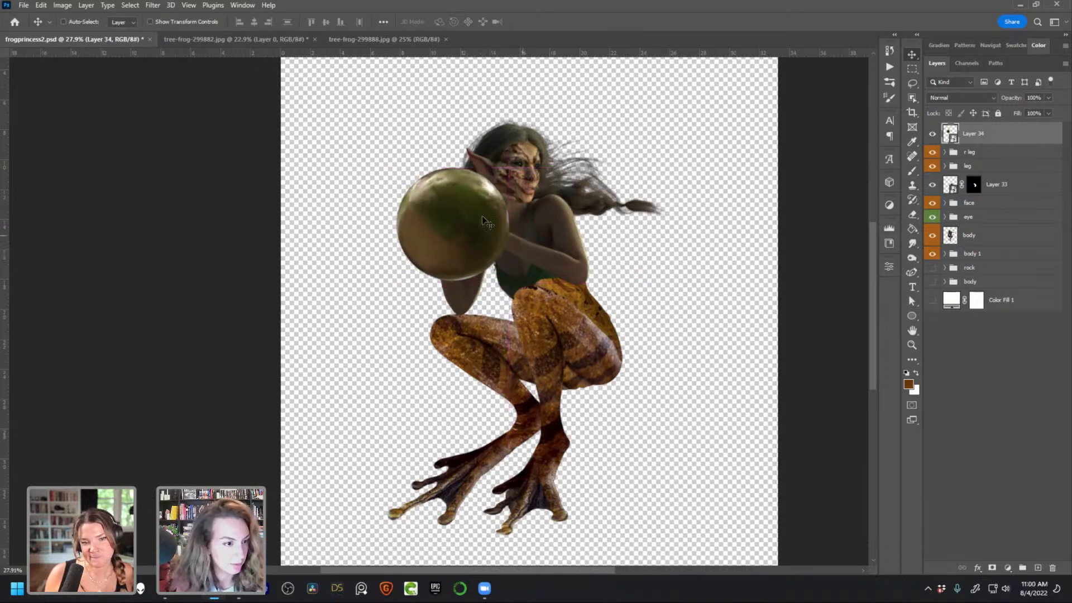
scroll(513, 244, up, 2)
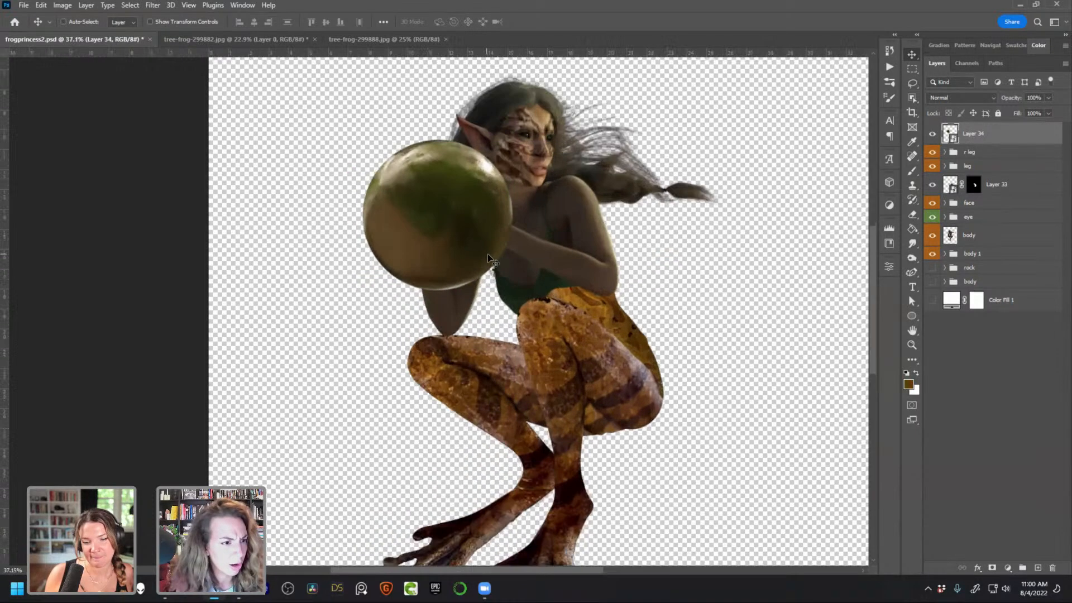
key(ctrl+t)
drag(511, 290, 477, 312)
drag(454, 245, 449, 233)
key(Return)
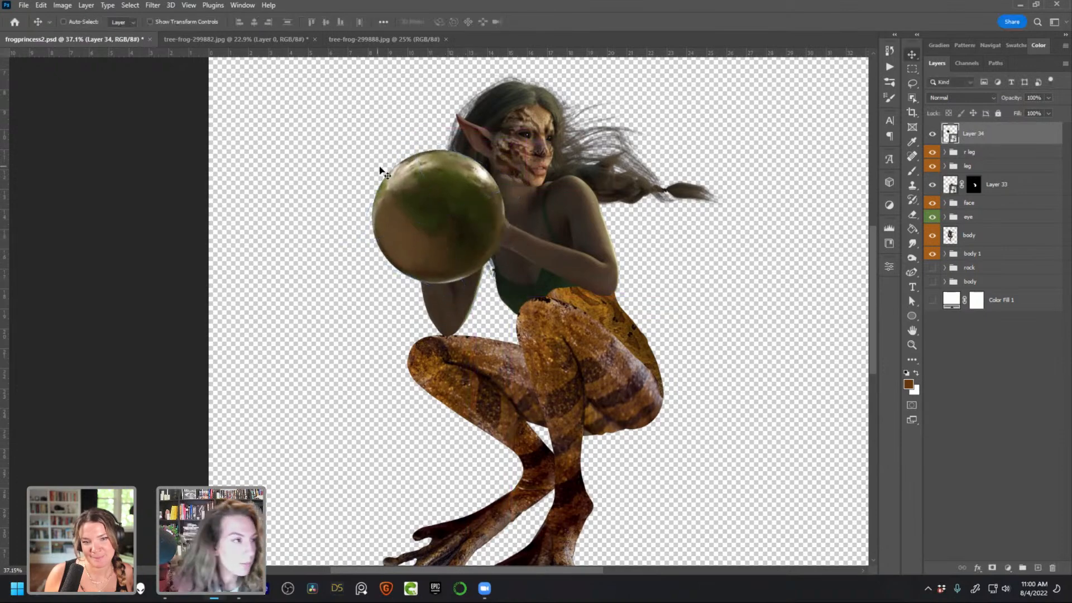
Check the open tree frog photos, then switch to Adobe Bridge and preview others for a usable front leg
click(415, 45)
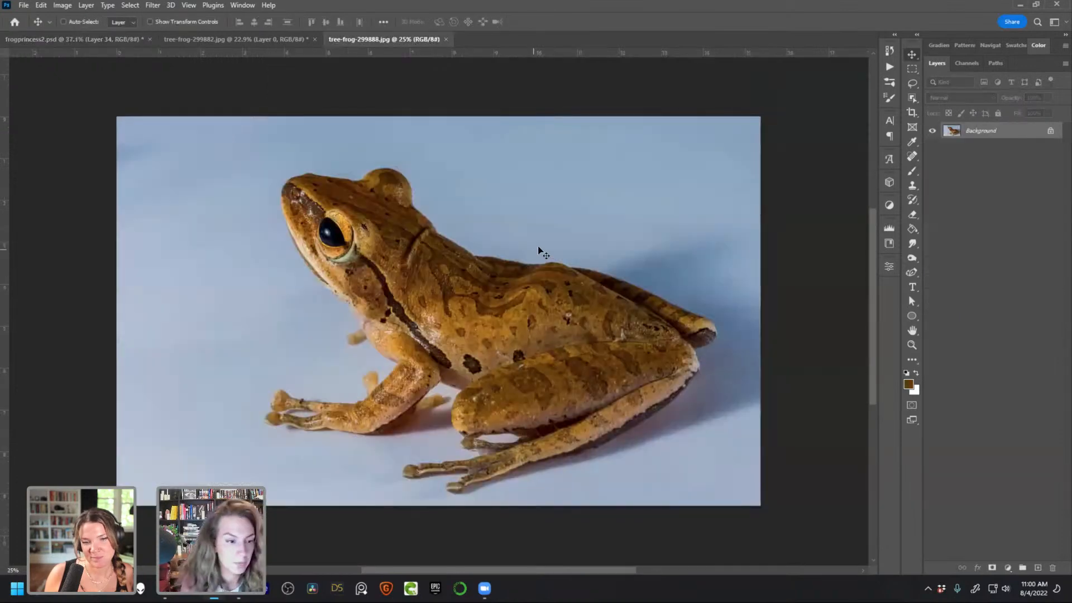
click(268, 39)
click(240, 590)
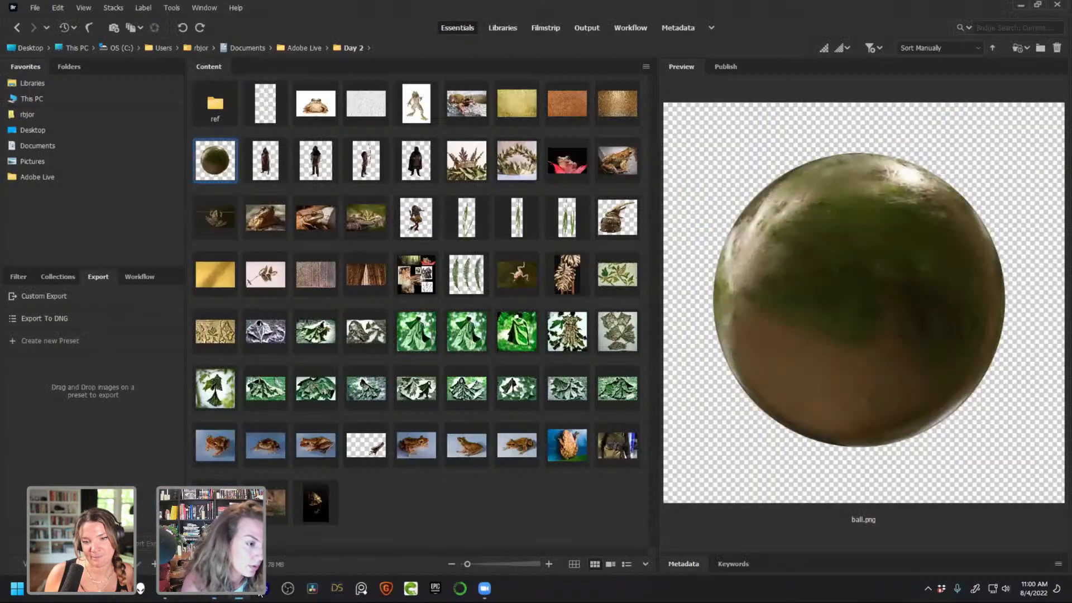
click(462, 456)
click(518, 445)
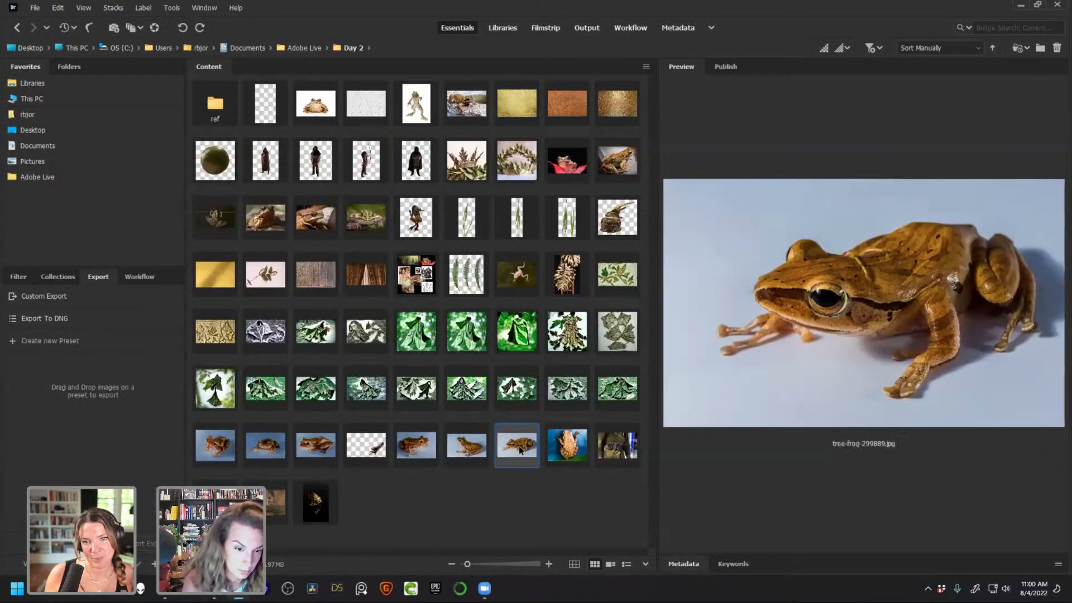
click(326, 450)
click(262, 451)
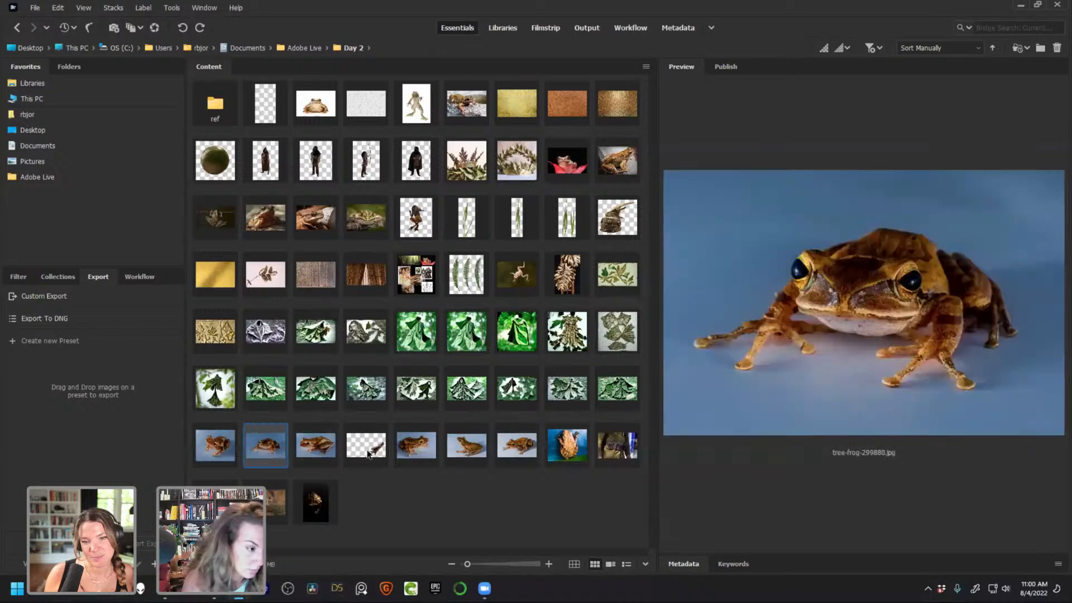
click(398, 452)
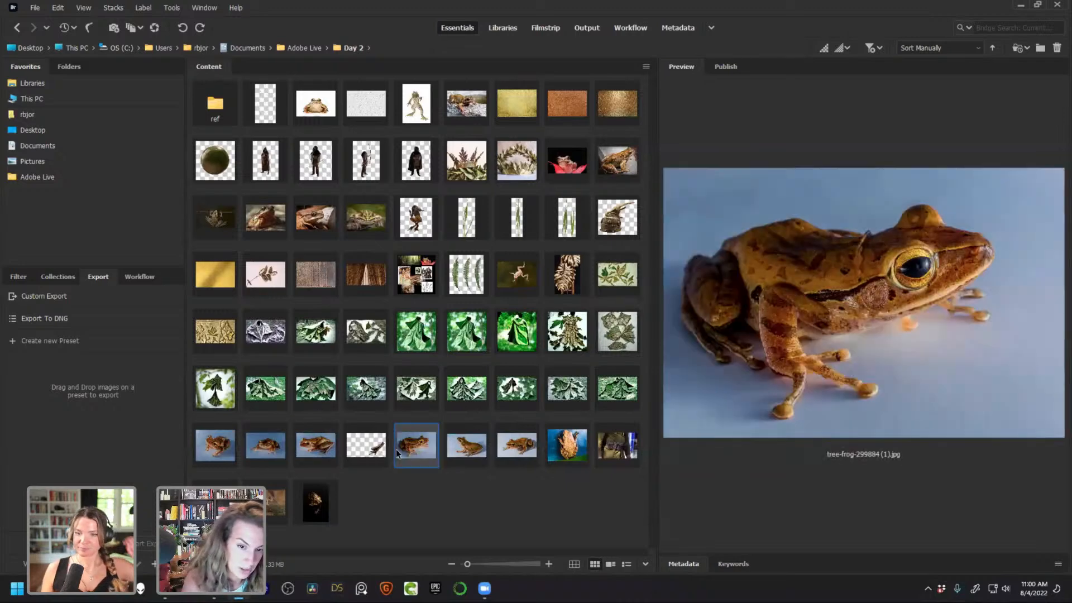
Open tree-frog-299884 (1).jpg in Photoshop, select the frog's near front leg with the Object Selection tool and mask out everything else
double_click(396, 448)
drag(479, 366, 556, 353)
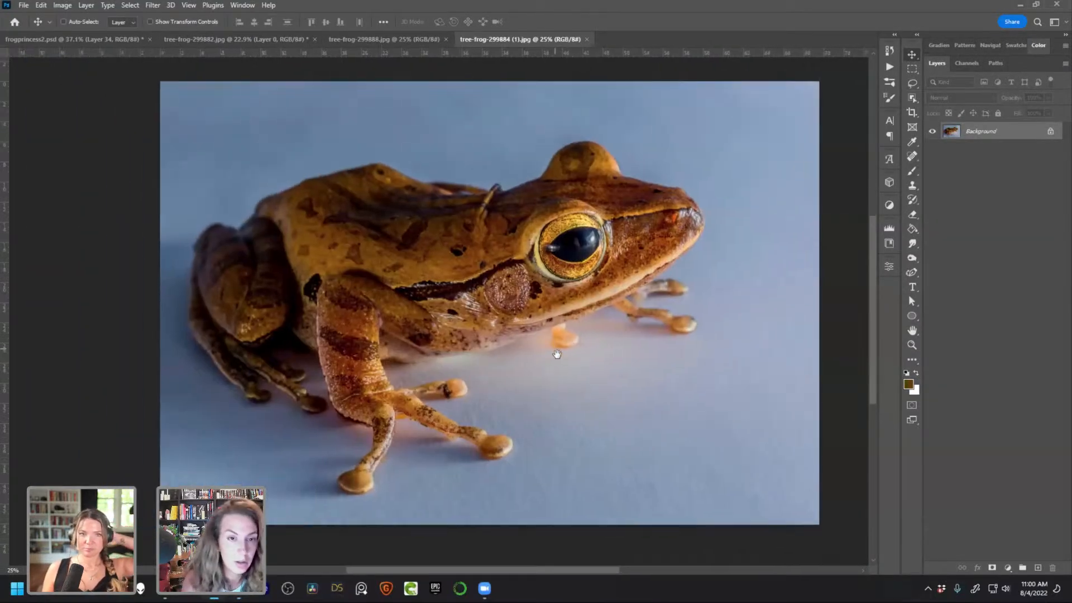
key(w)
drag(534, 467, 295, 247)
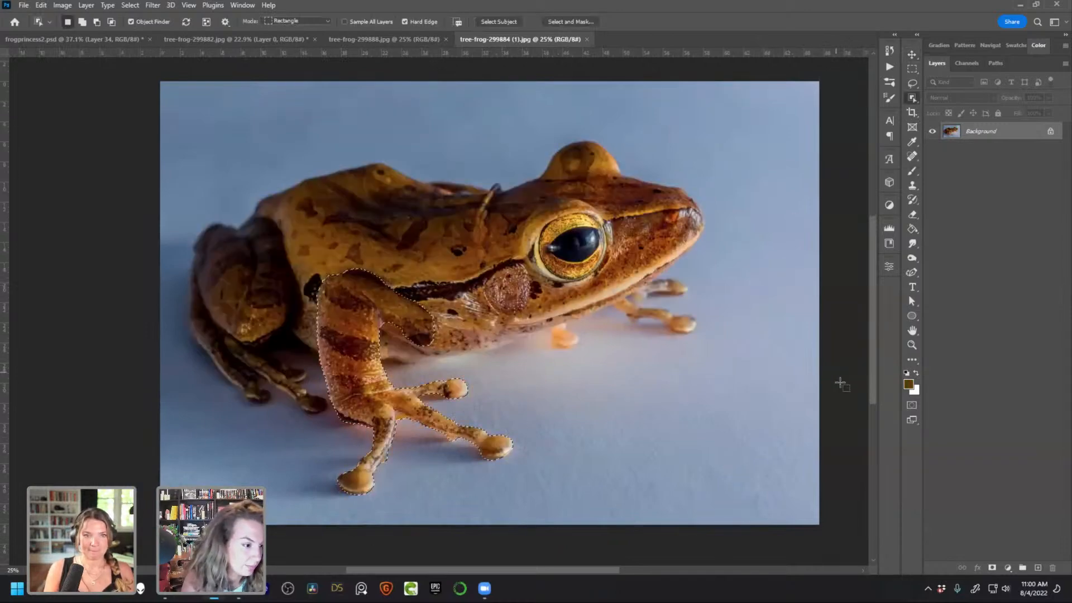
click(993, 568)
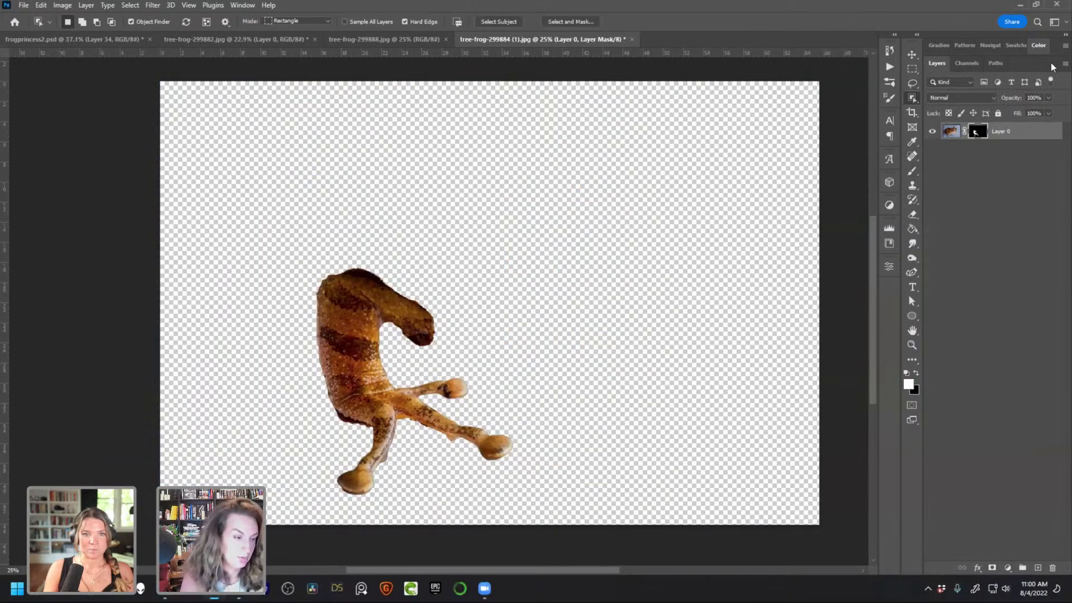
Bring the masked frog leg into frogprincess2.psd above the ball layer and place it over the figure
click(122, 41)
drag(121, 40, 497, 265)
drag(722, 292, 641, 314)
key(v)
drag(240, 329, 519, 245)
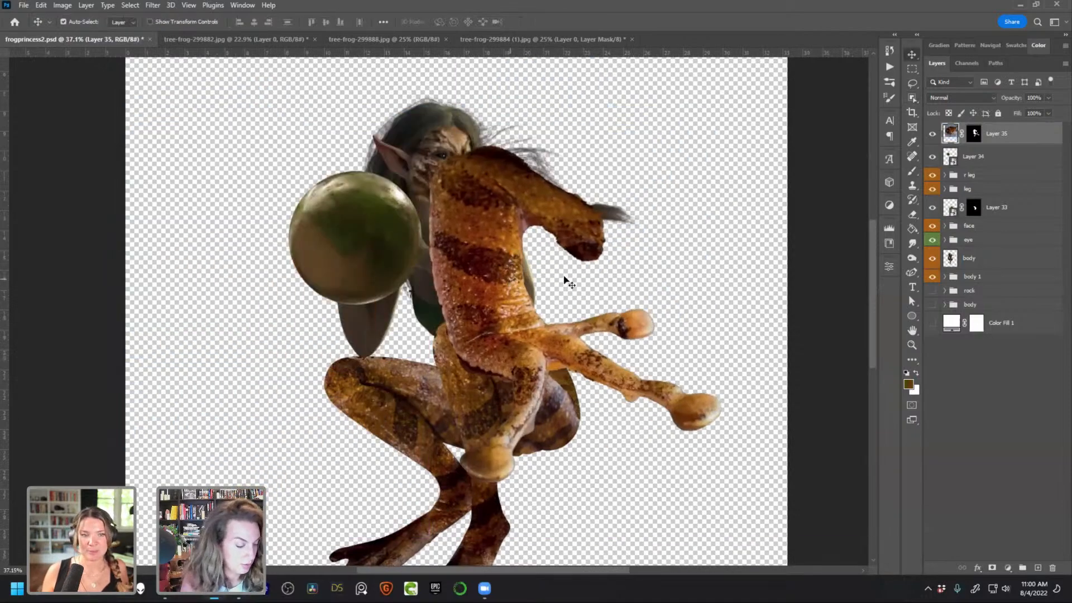
Duplicate the frog leg layer, hide the original, apply the copy's layer mask and convert the copy to a smart object
key(ctrl+j)
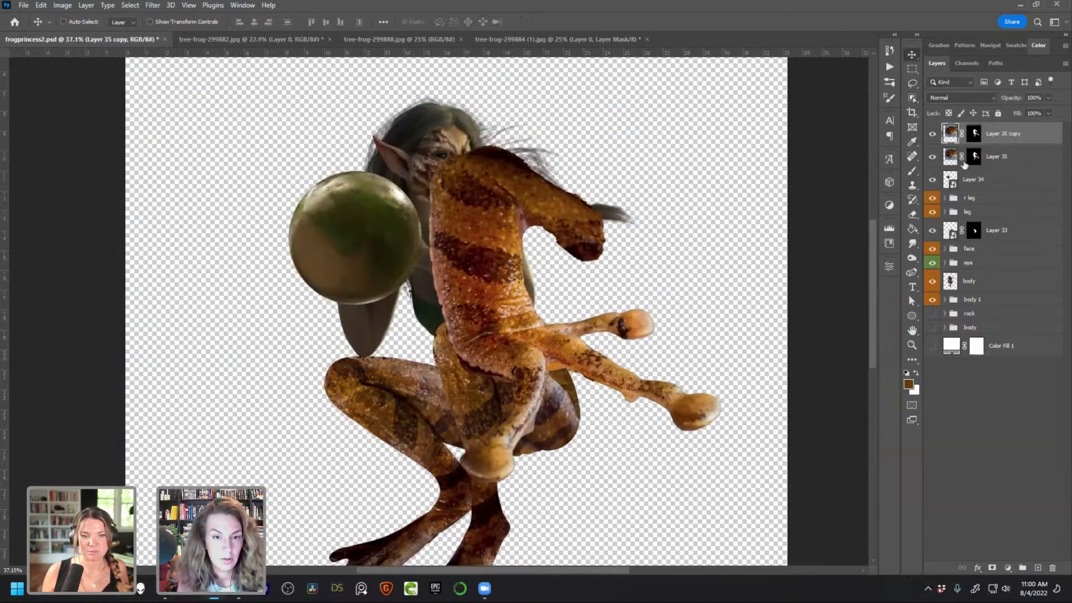
right_click(976, 144)
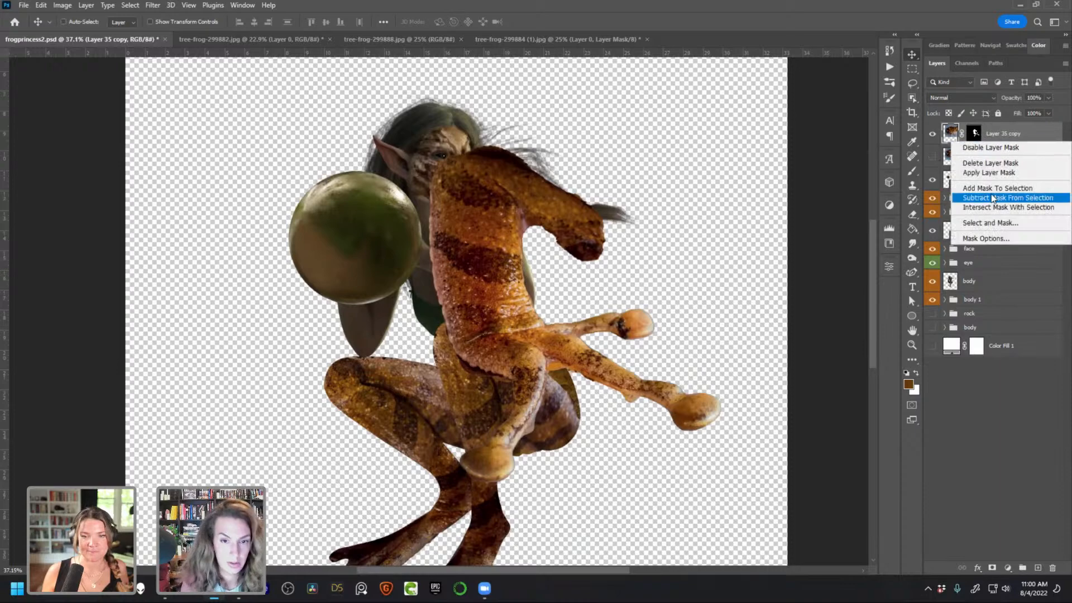
click(989, 173)
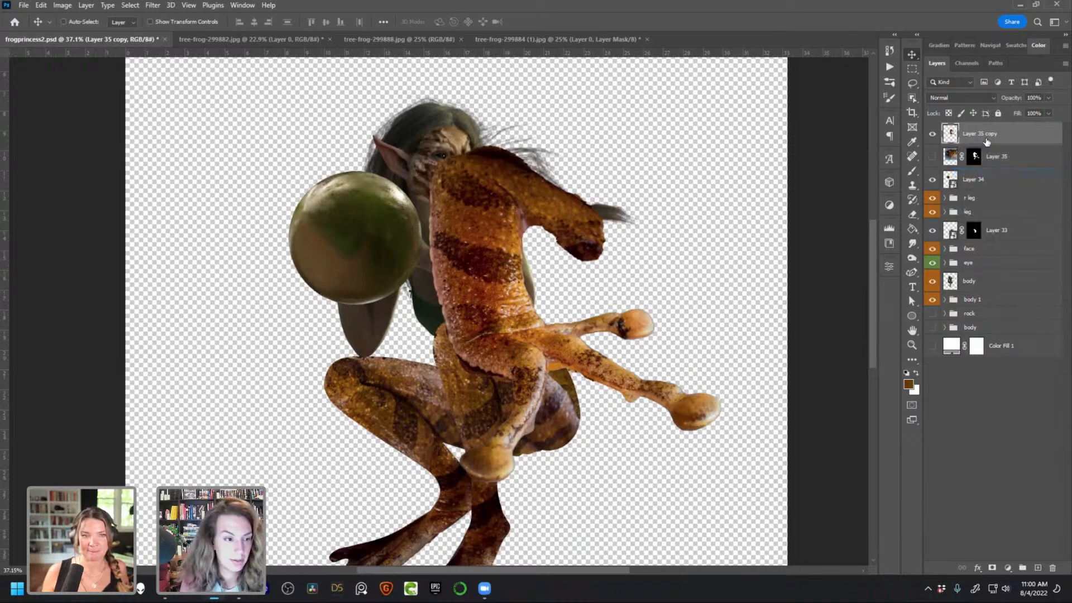
right_click(986, 143)
click(921, 258)
Flip the frog leg copy vertically, shrink and rotate it, and position it over the figure's hand against the ball
key(ctrl+t)
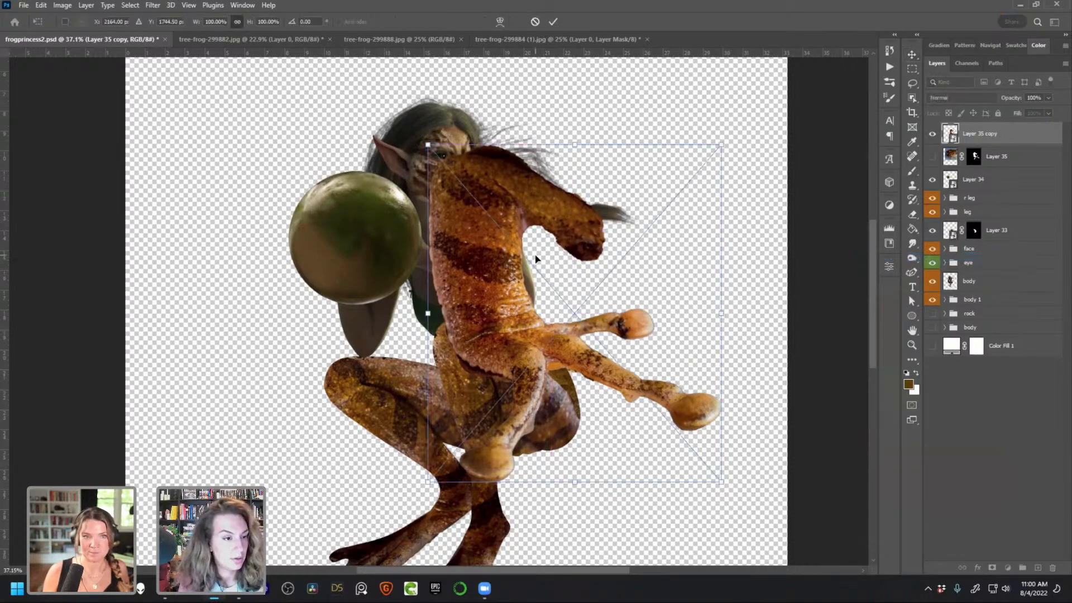
right_click(535, 259)
click(608, 467)
drag(721, 482, 583, 323)
drag(593, 121, 550, 278)
drag(491, 245, 448, 264)
mouse_move(524, 187)
mouse_down()
mouse_move(528, 178)
mouse_move(570, 178)
mouse_move(509, 196)
mouse_up()
drag(449, 260, 446, 256)
mouse_move(506, 190)
mouse_down()
mouse_move(514, 175)
mouse_move(498, 196)
mouse_up()
drag(447, 228, 451, 231)
key(Return)
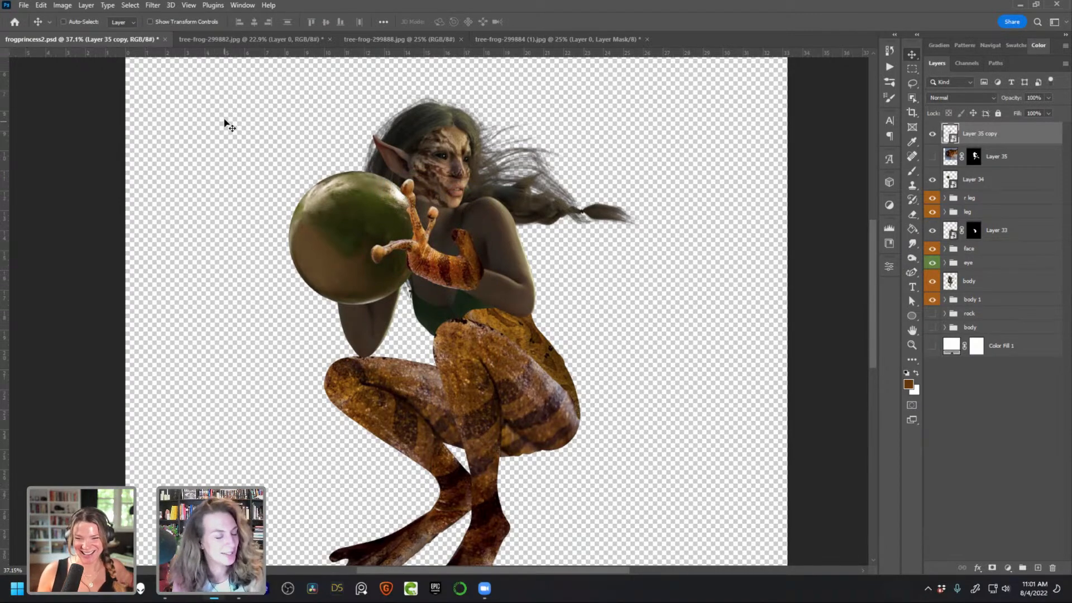
Start Puppet Warp on the frog hand and place pins in its forearm, palm and the base of the toes
click(41, 7)
click(99, 230)
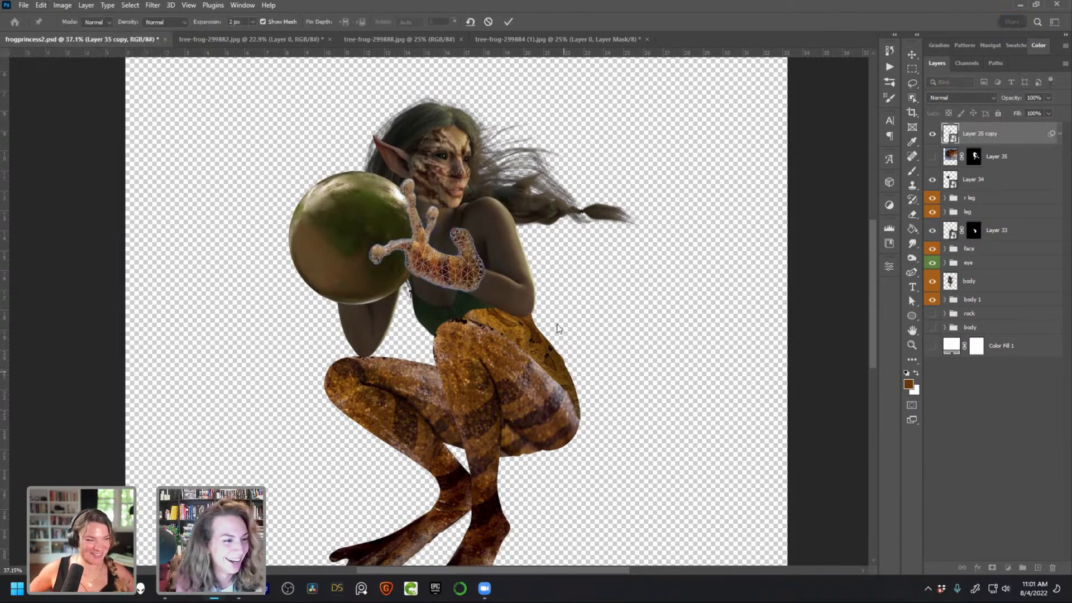
scroll(440, 255, up, 4)
scroll(492, 277, up, 5)
drag(517, 228, 597, 324)
click(534, 403)
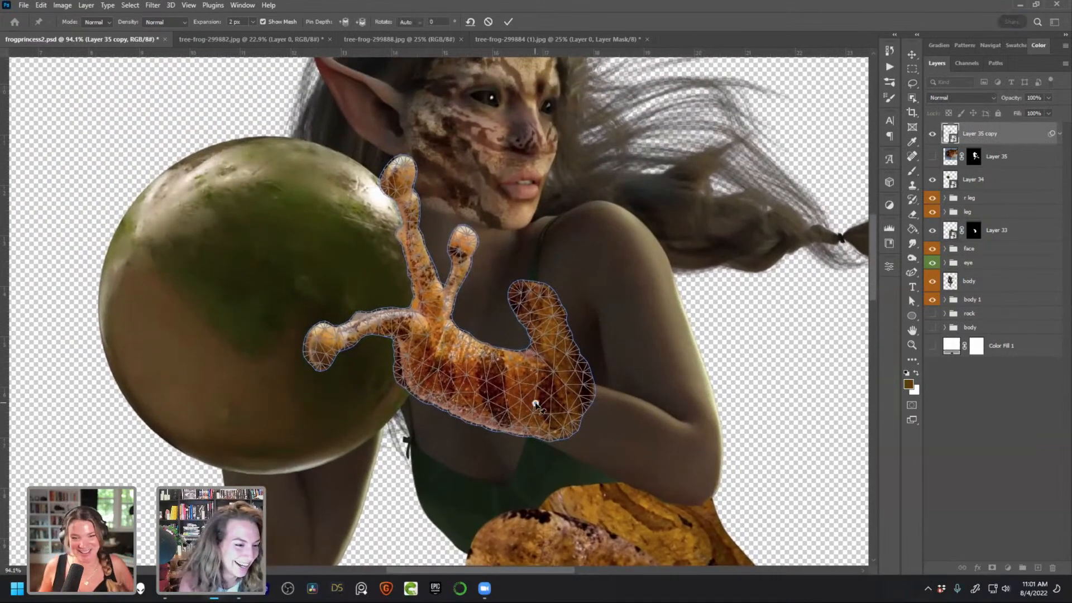
click(428, 370)
click(570, 387)
click(435, 316)
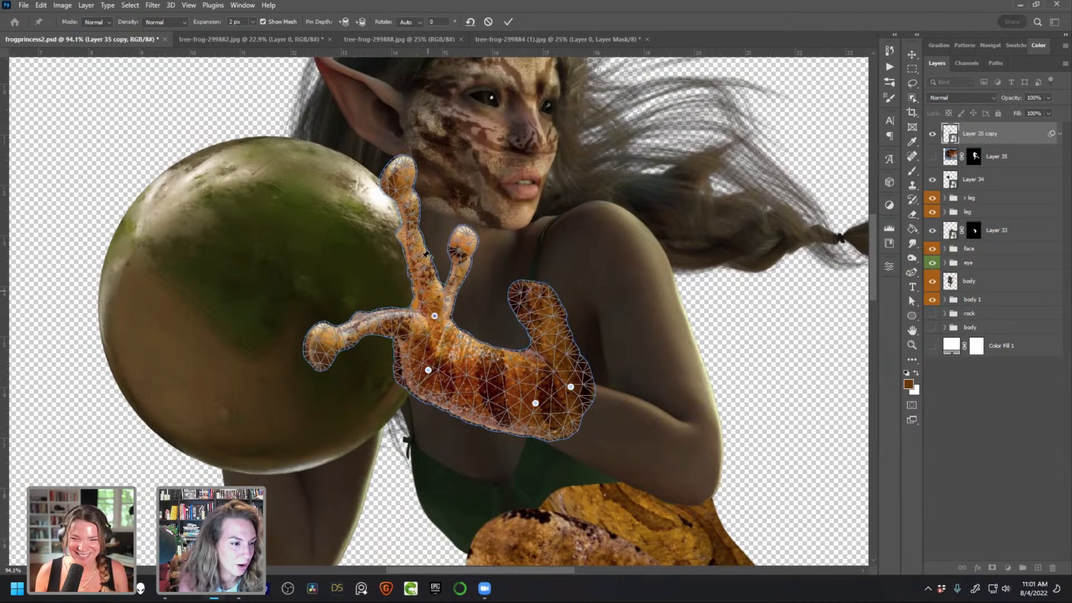
Try to bend the frog hand's toes around the ball with Puppet Warp pins and apply the warp
drag(415, 235, 417, 266)
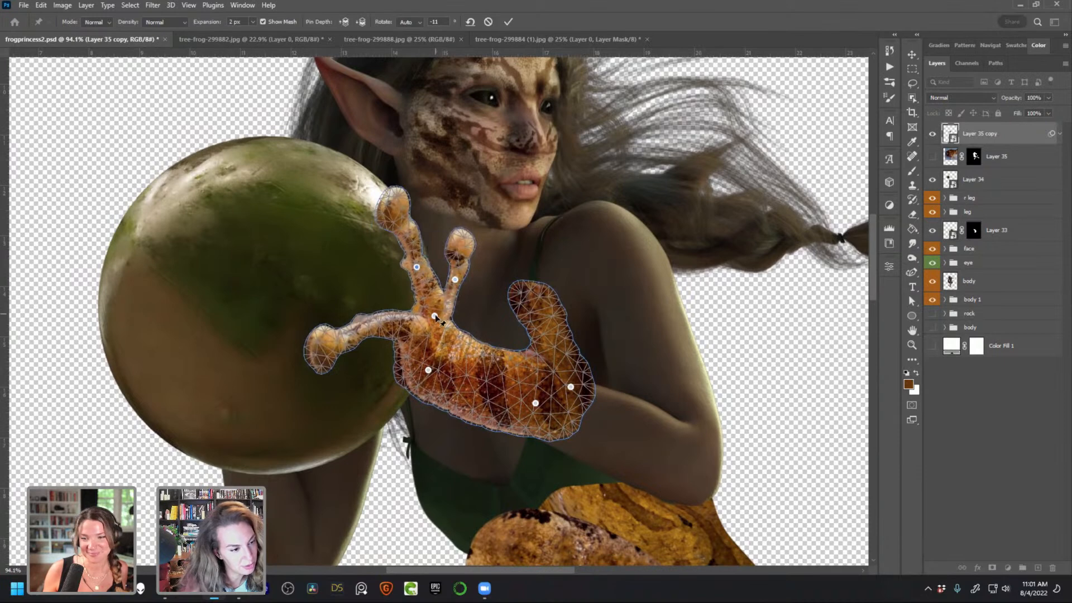
click(404, 330)
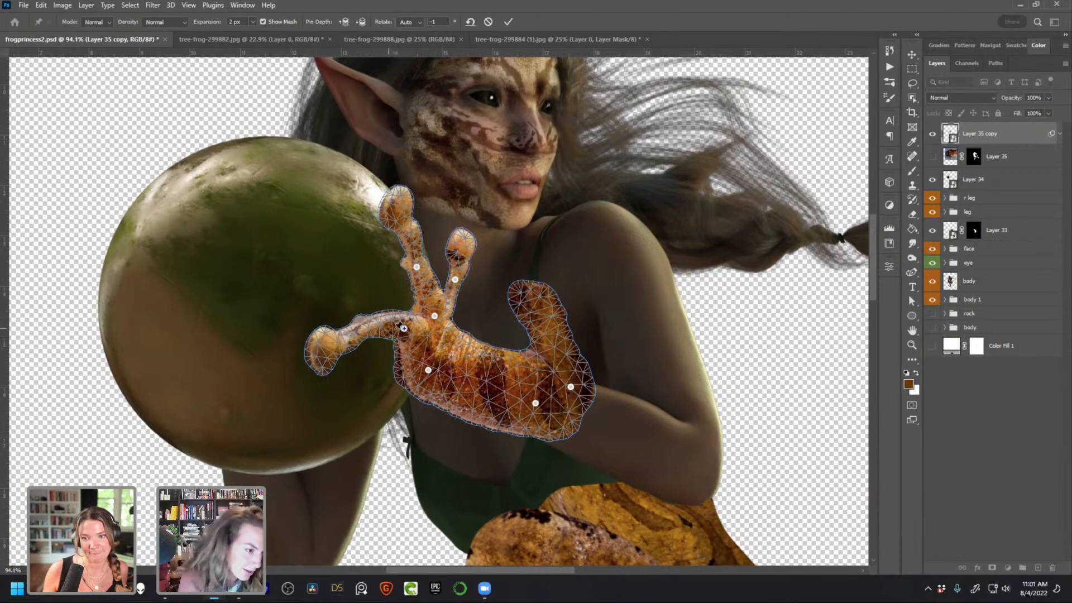
mouse_move(405, 334)
mouse_down()
mouse_move(390, 331)
mouse_move(401, 320)
mouse_up()
click(416, 267)
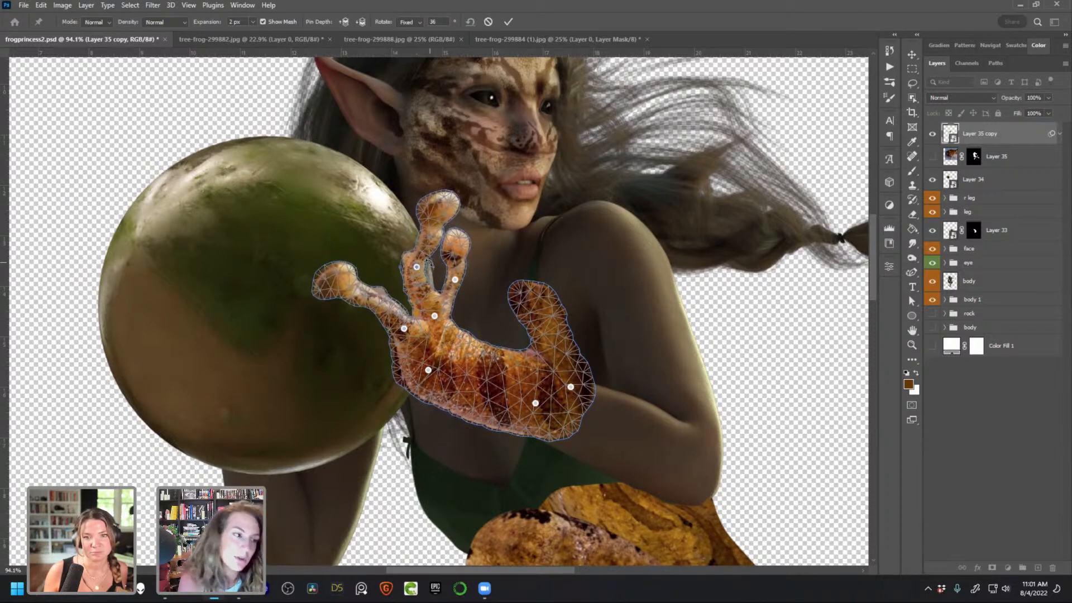
drag(426, 262, 421, 255)
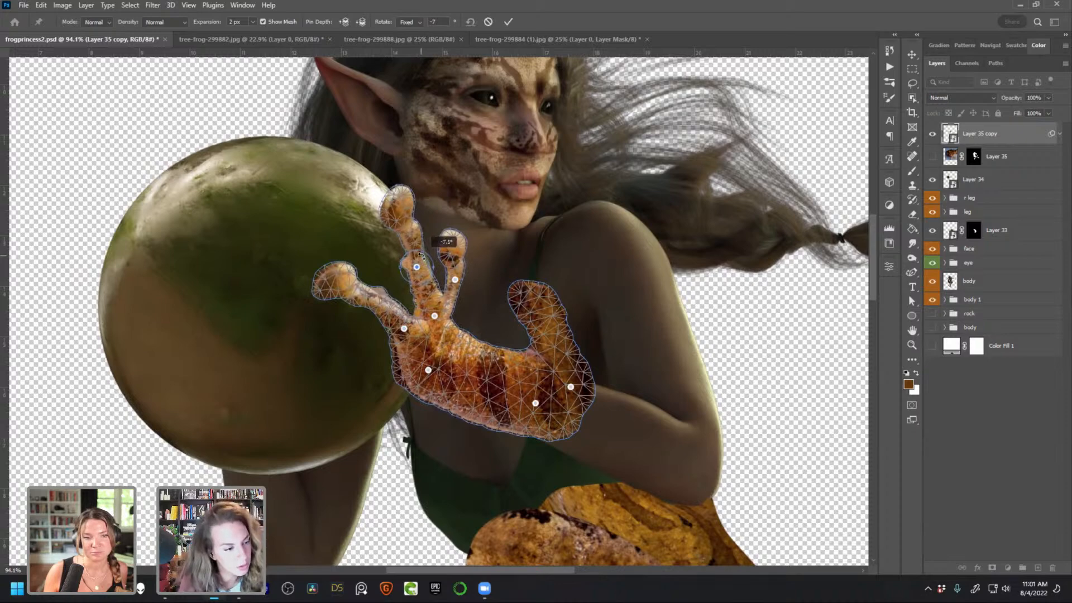
key(Return)
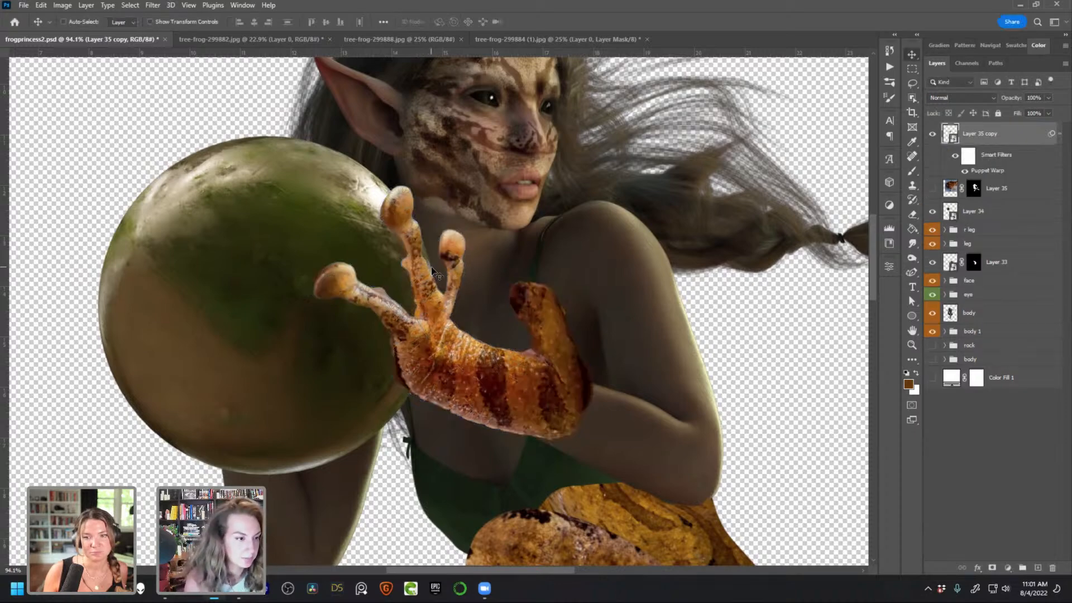
Try to shrink the warped frog hand to about 25% and reposition it at the edge of the ball
key(ctrl+0)
drag(515, 391, 480, 393)
drag(567, 470, 522, 348)
scroll(452, 245, up, 8)
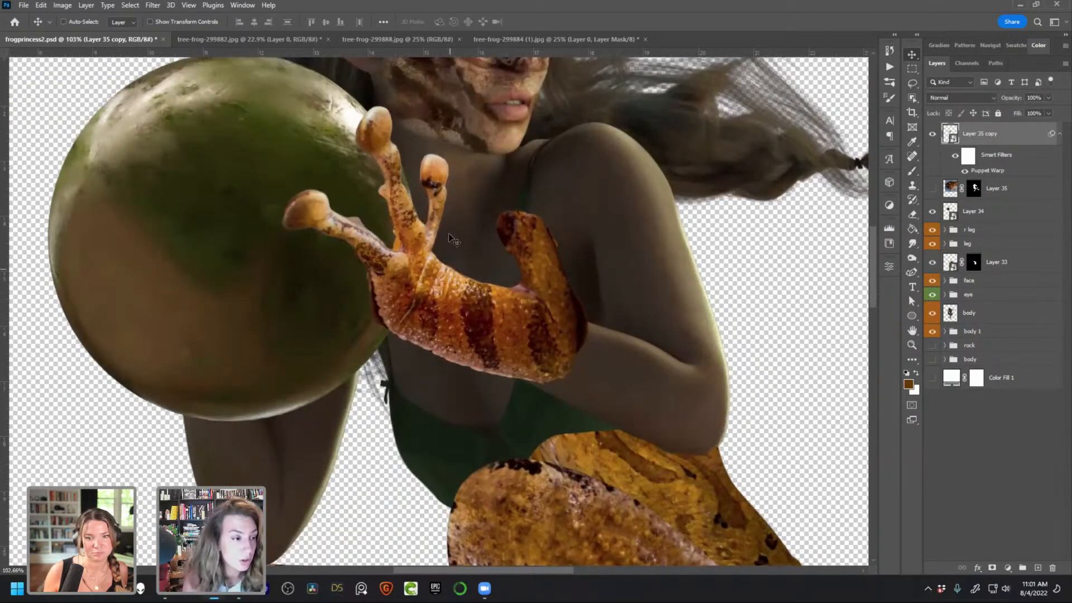
key(ctrl+t)
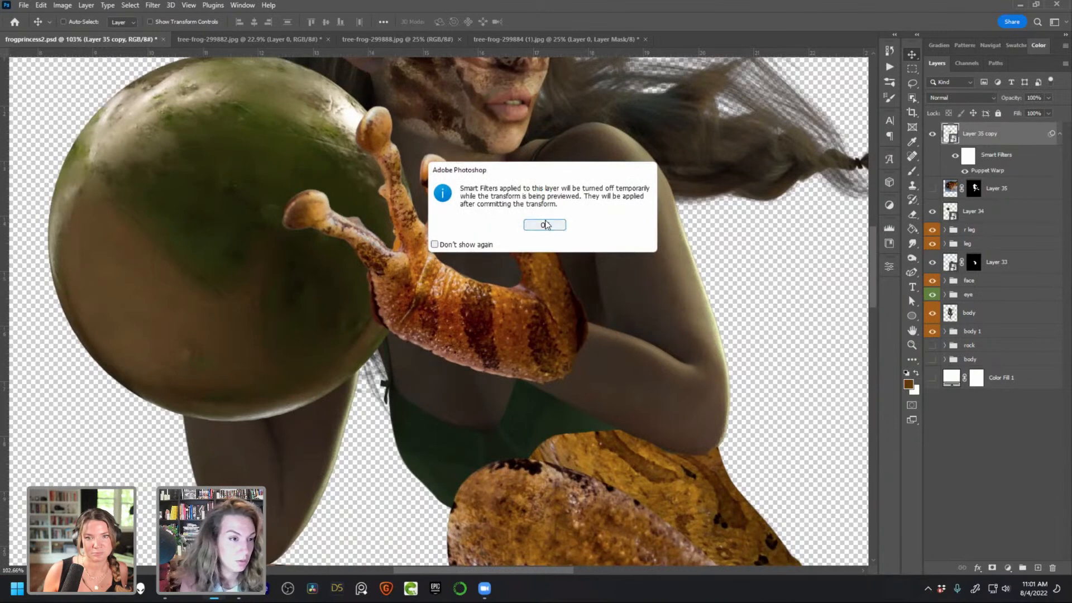
click(546, 224)
drag(622, 109, 564, 156)
drag(335, 296, 364, 279)
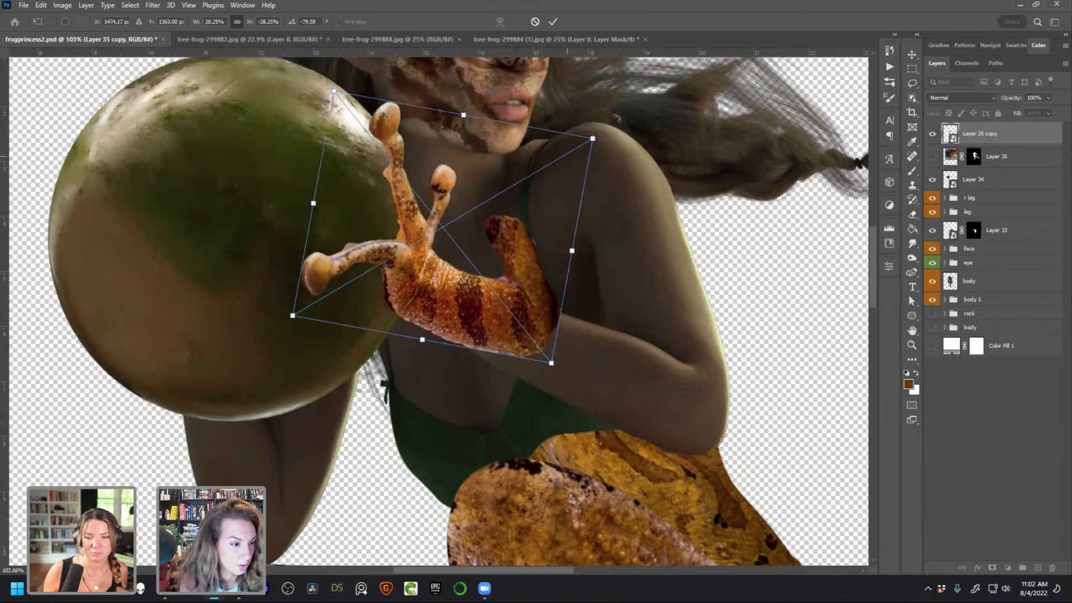
drag(598, 130, 562, 147)
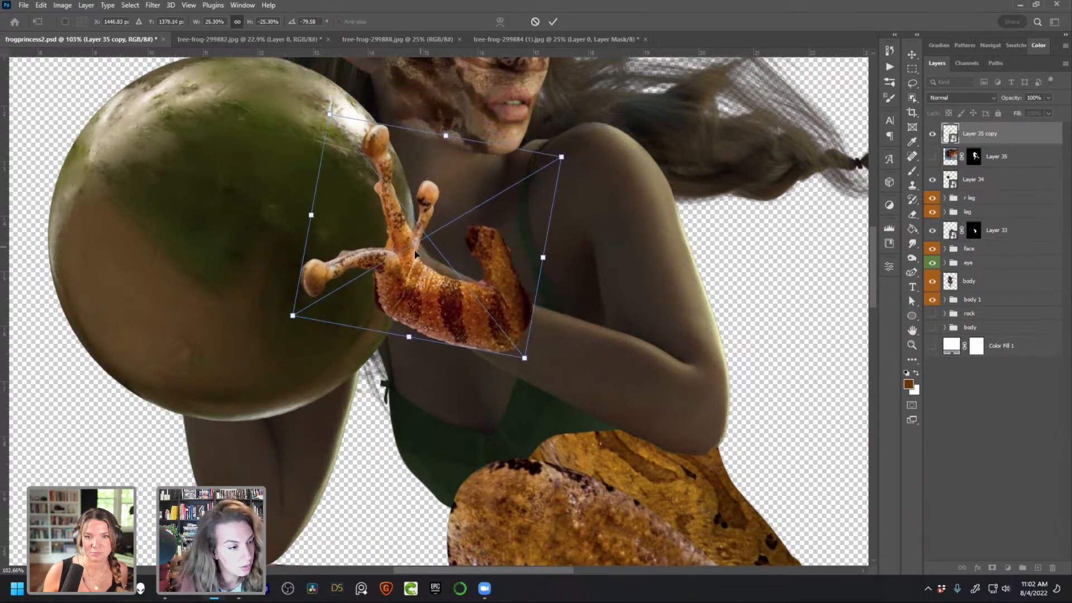
drag(414, 245, 426, 249)
key(Return)
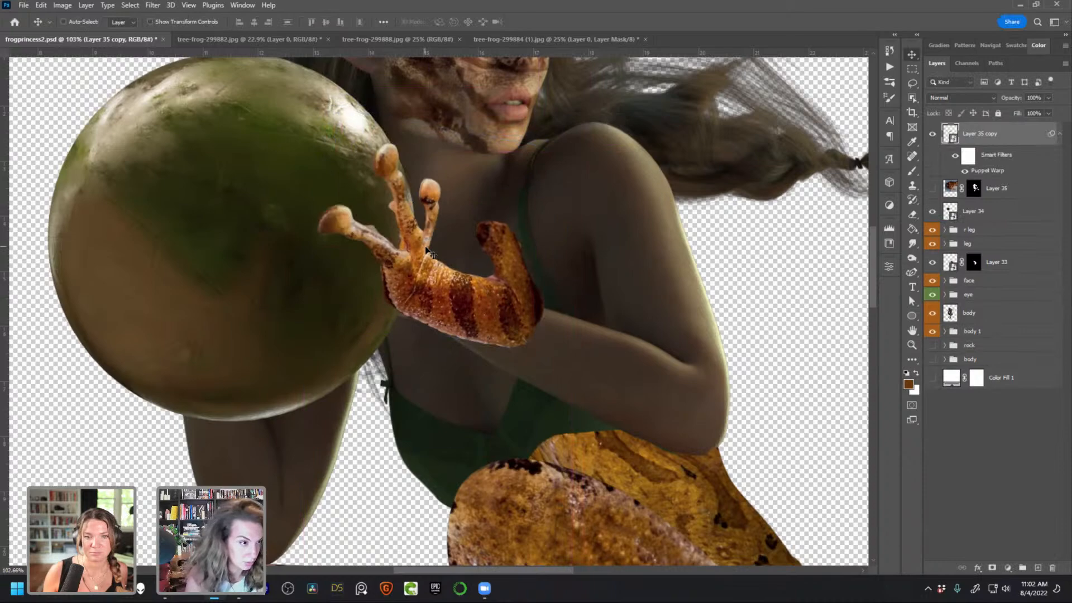
Undo the frog hand's last resize and its Puppet Warp
scroll(445, 295, down, 5)
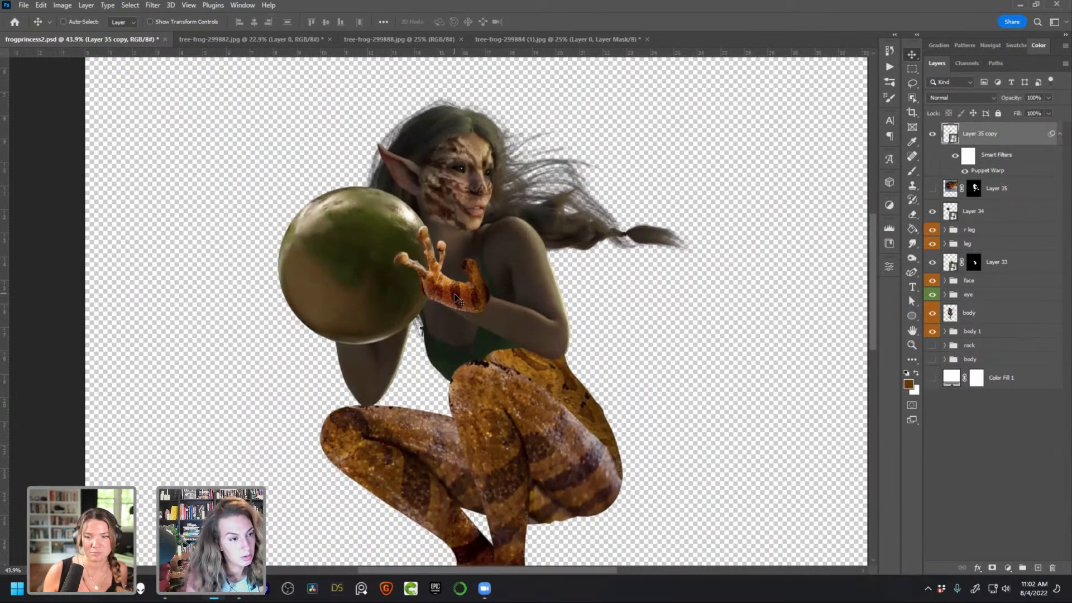
scroll(456, 299, down, 2)
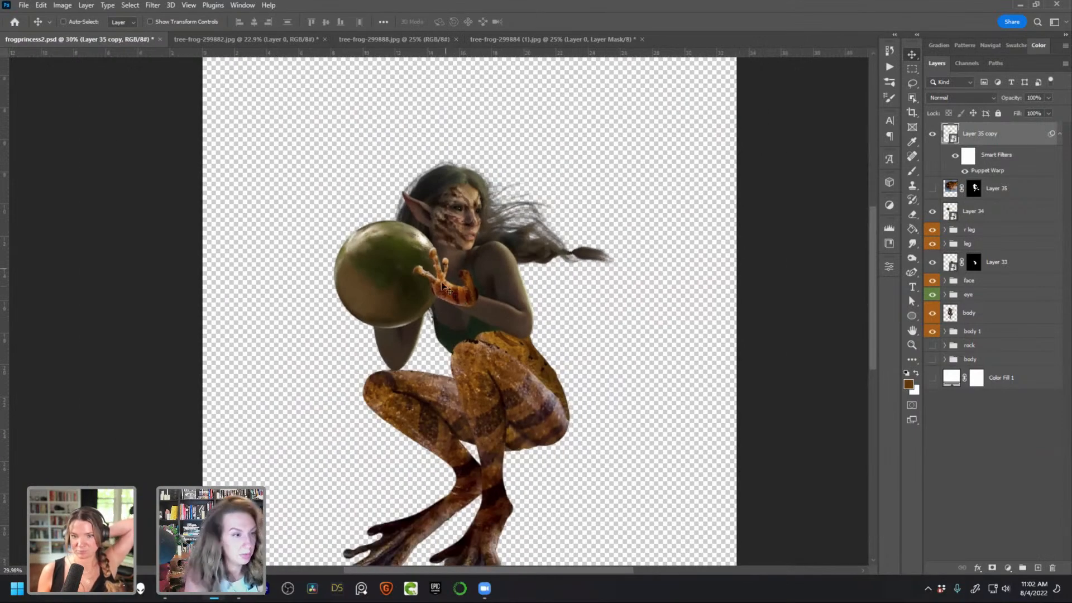
scroll(450, 279, up, 2)
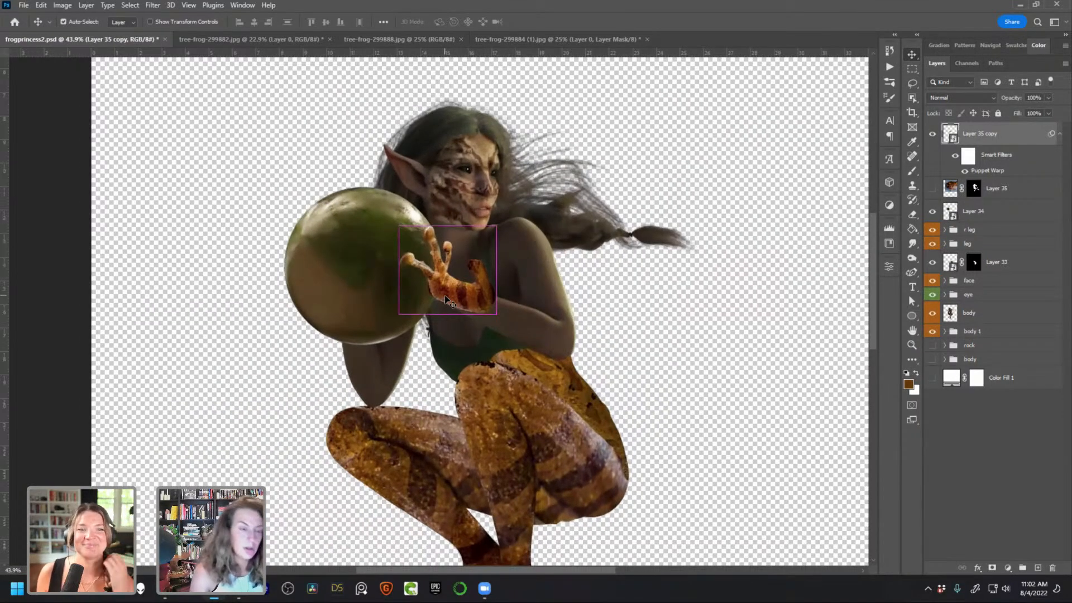
key(ctrl+z)
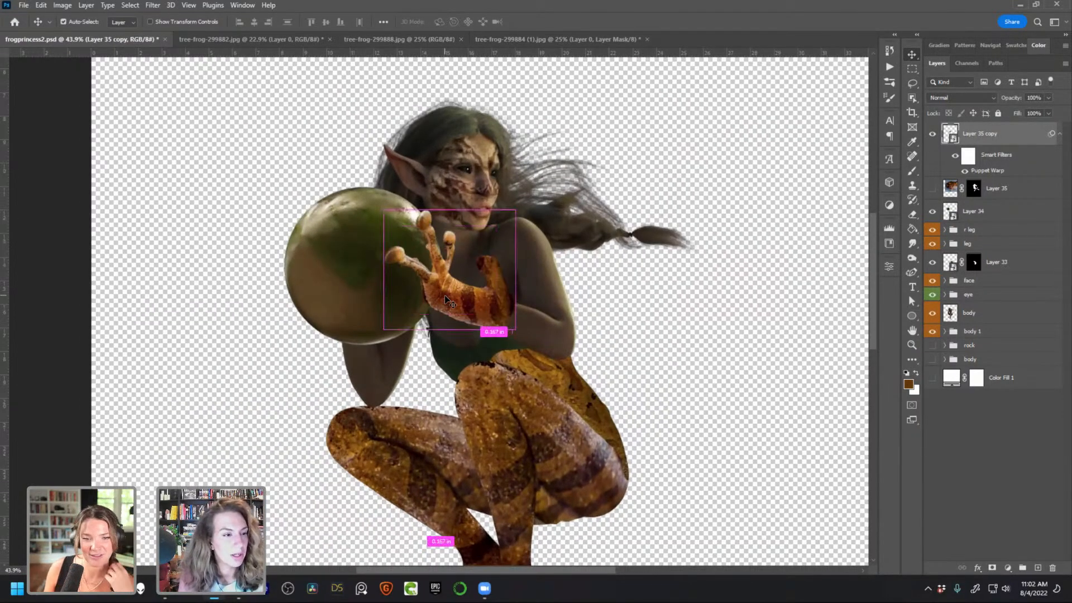
key(ctrl+z)
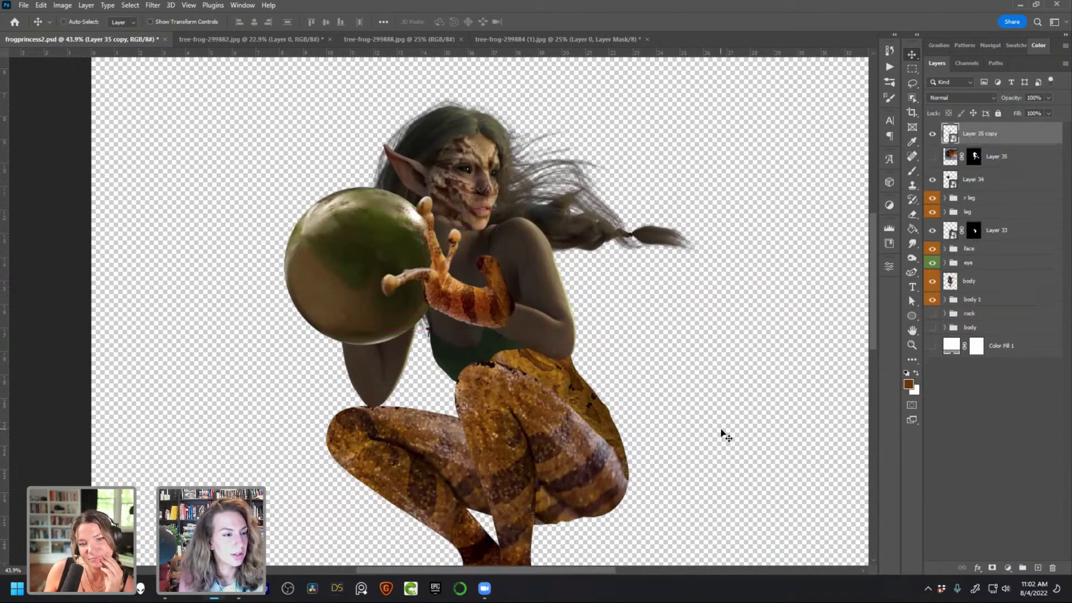
Restore the frog hand's Puppet Warp while leaving its size reduction undone
key(ctrl+shift+z)
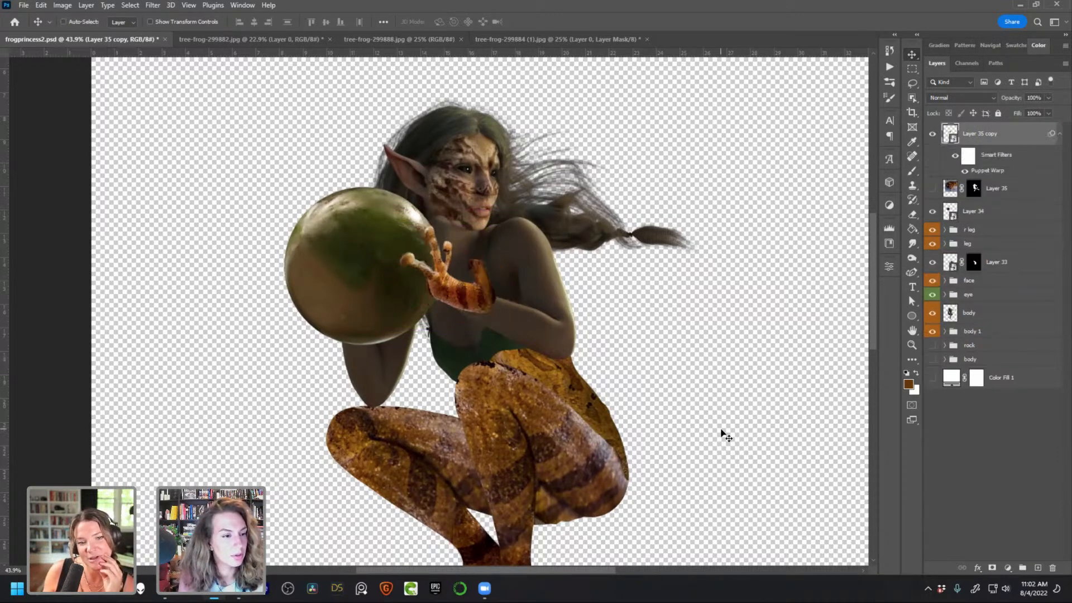
key(ctrl+z)
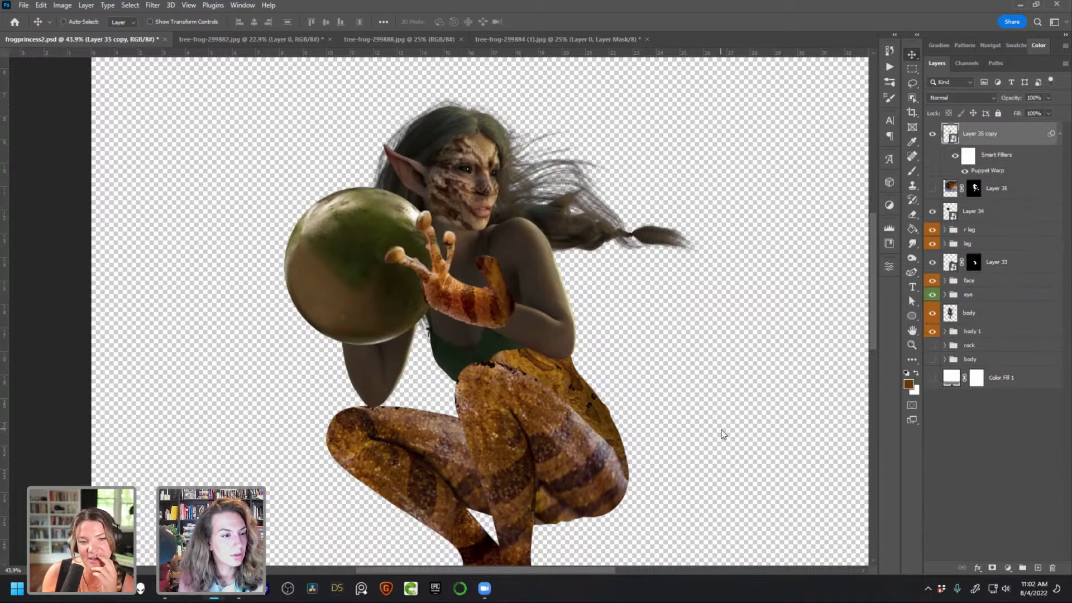
Add a layer mask to the frog hand and brush black over the upturned end of its forearm to hide it
scroll(444, 296, up, 4)
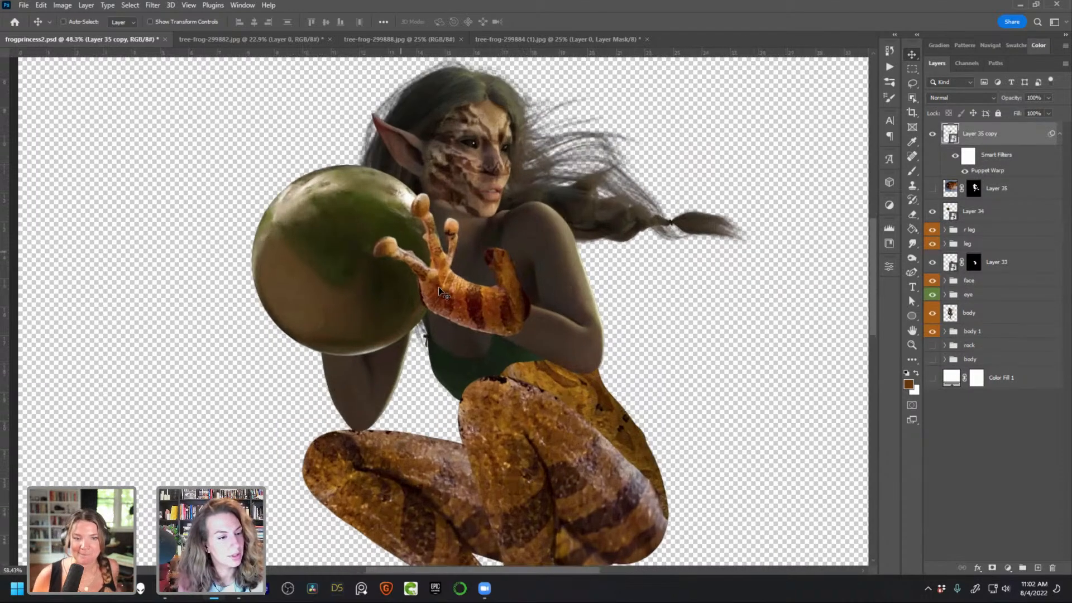
click(992, 567)
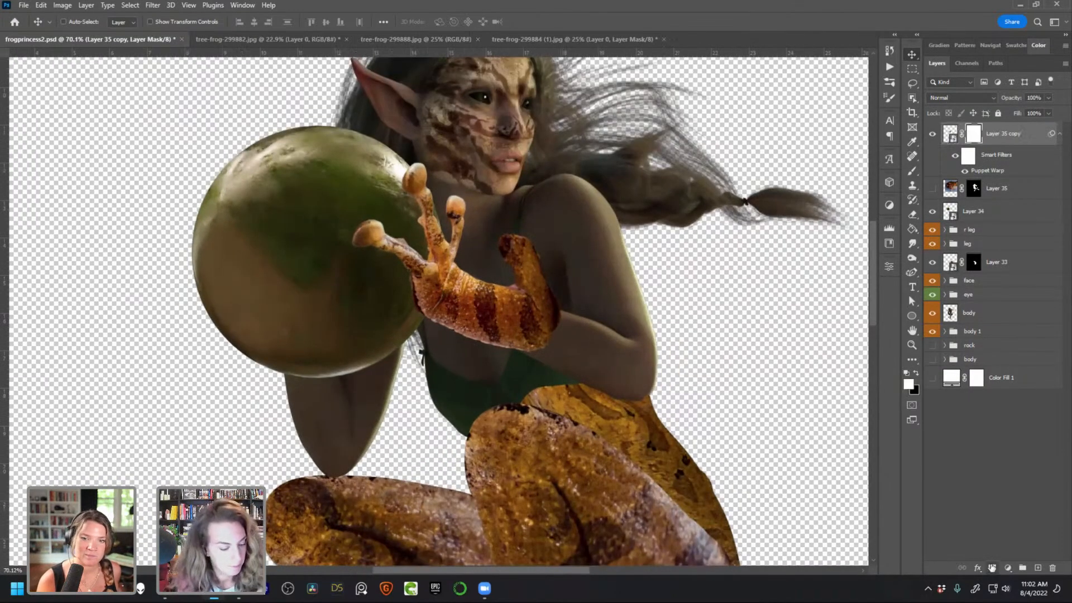
key(b)
key(d)
key(x)
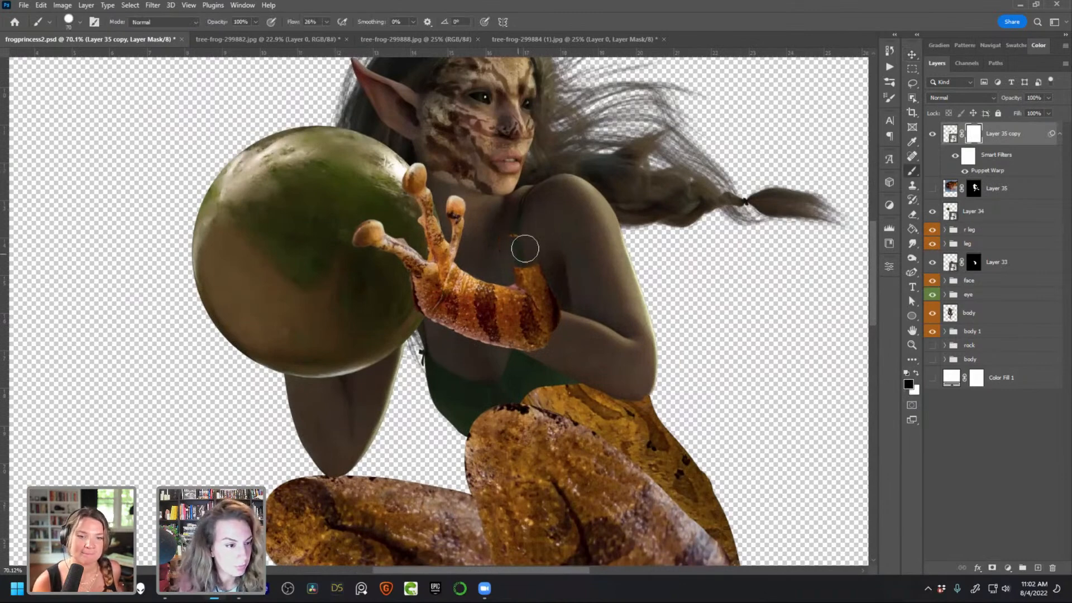
right_click(575, 249)
click(632, 273)
mouse_move(505, 278)
mouse_down()
mouse_move(574, 301)
mouse_move(503, 281)
mouse_move(566, 301)
mouse_move(530, 276)
mouse_move(548, 289)
mouse_move(486, 275)
mouse_up()
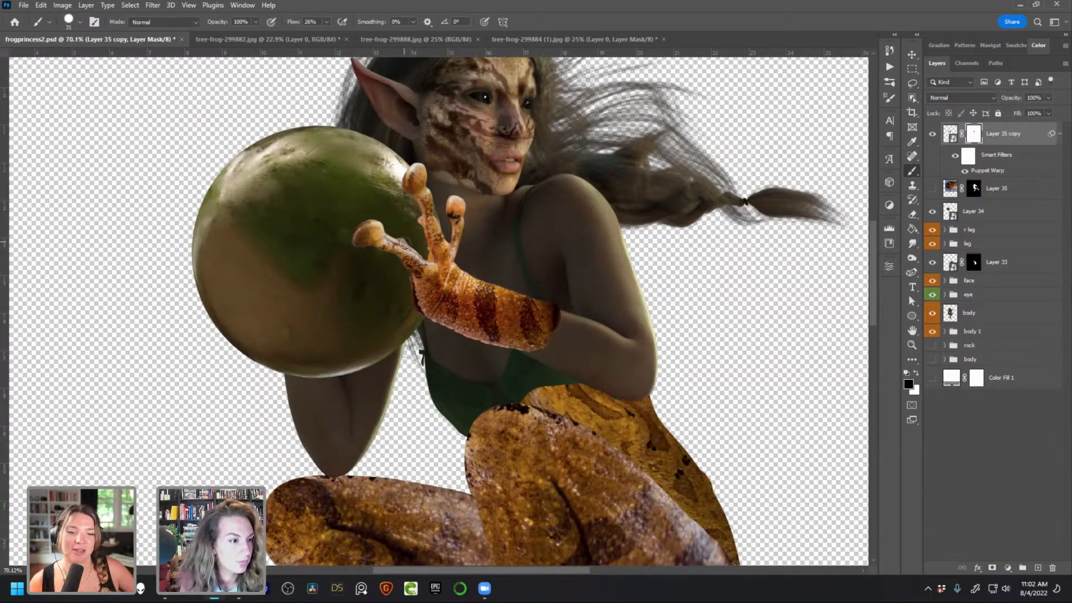
scroll(403, 243, up, 2)
scroll(552, 250, down, 3)
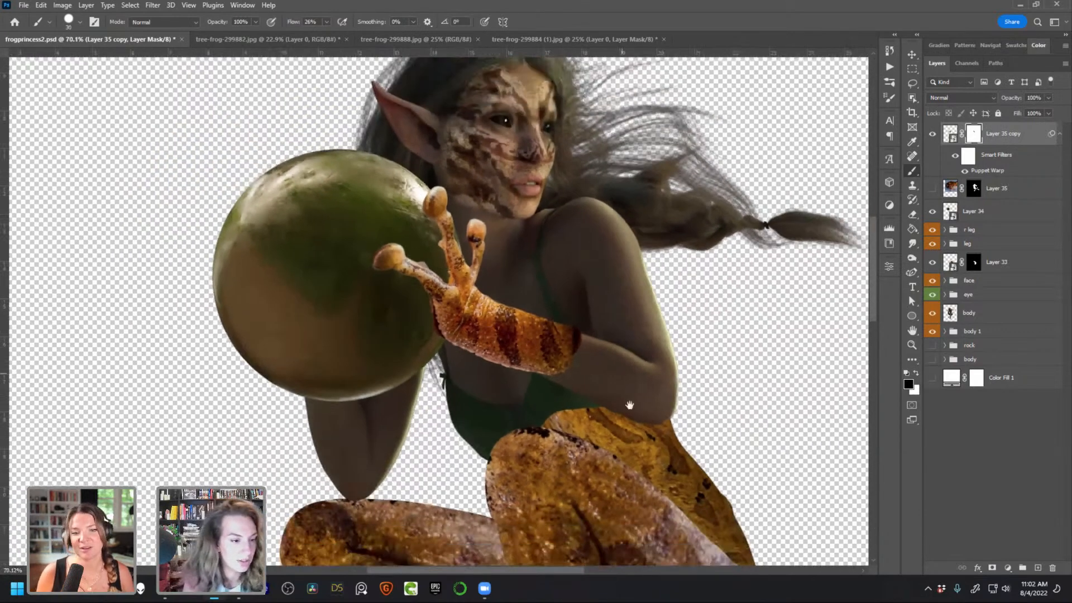
scroll(552, 341, down, 1)
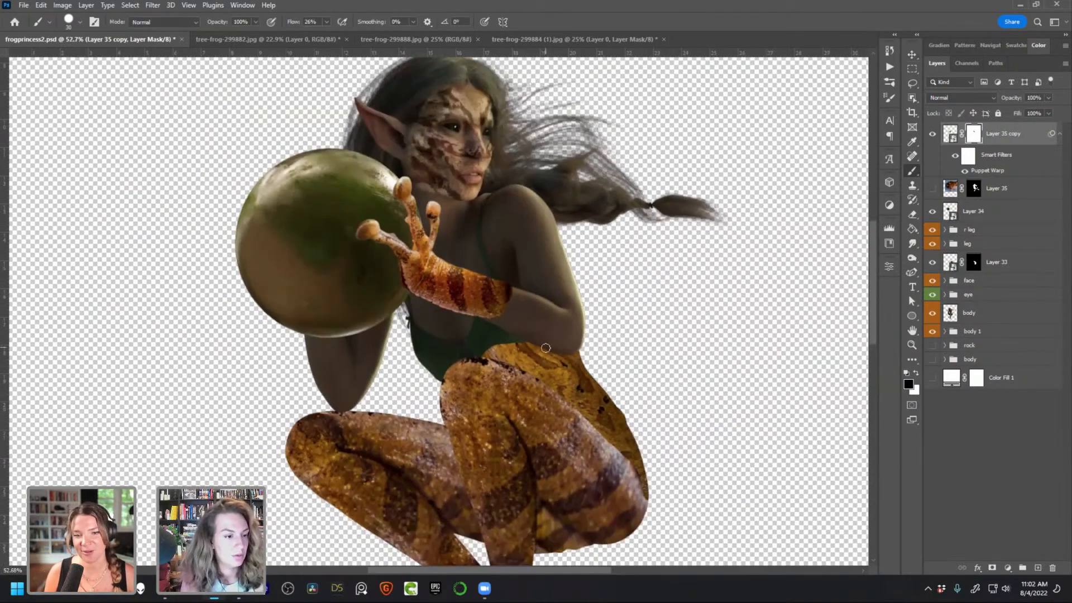
scroll(546, 348, down, 1)
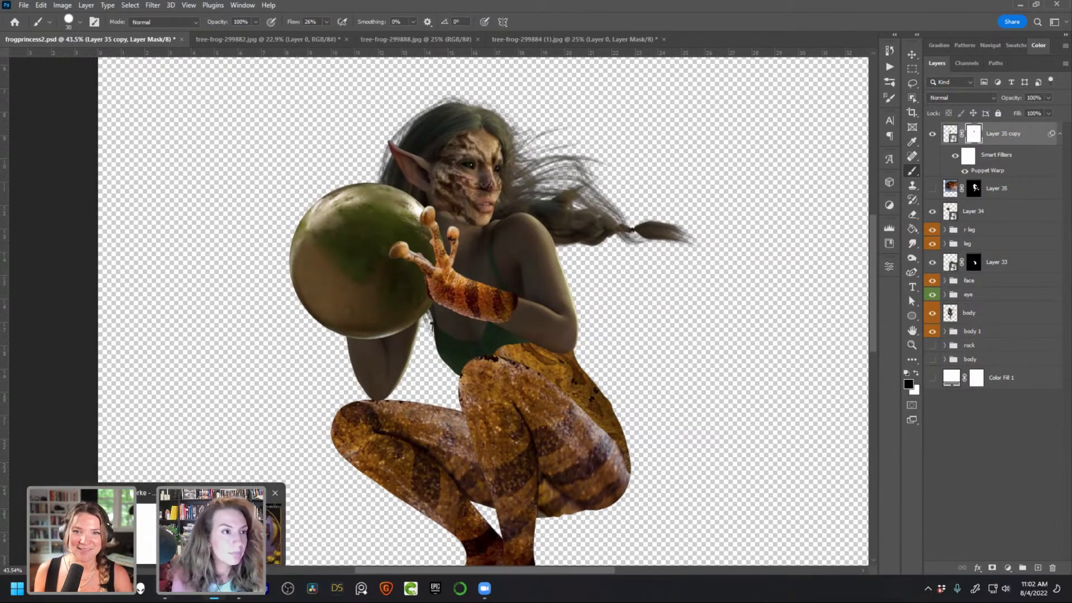
Switch to the photographer's website in Chrome and look through the Quick Portfolio gallery to its end
click(220, 533)
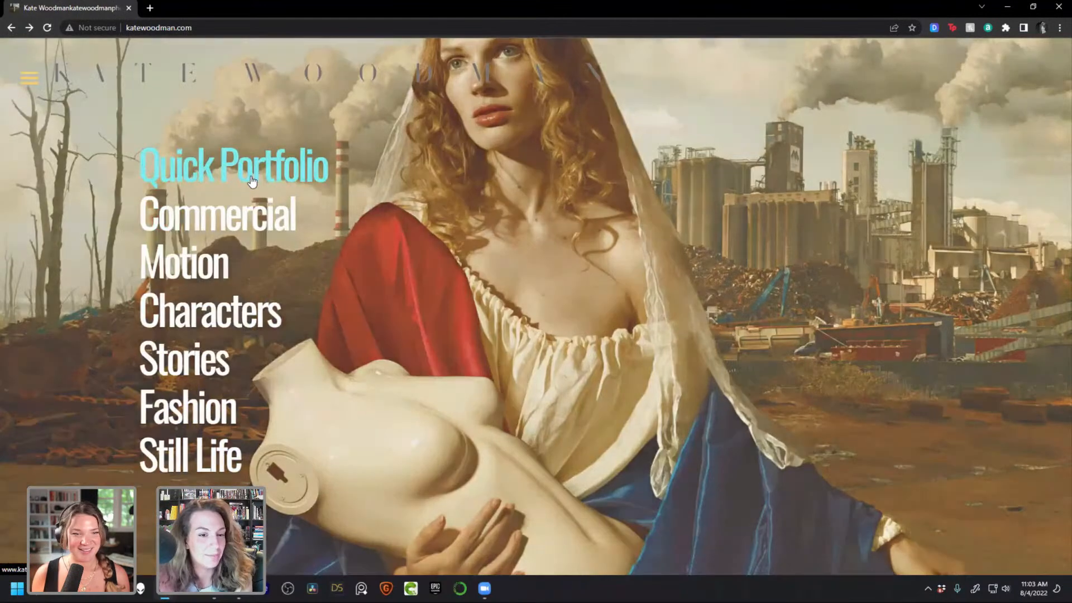
click(249, 177)
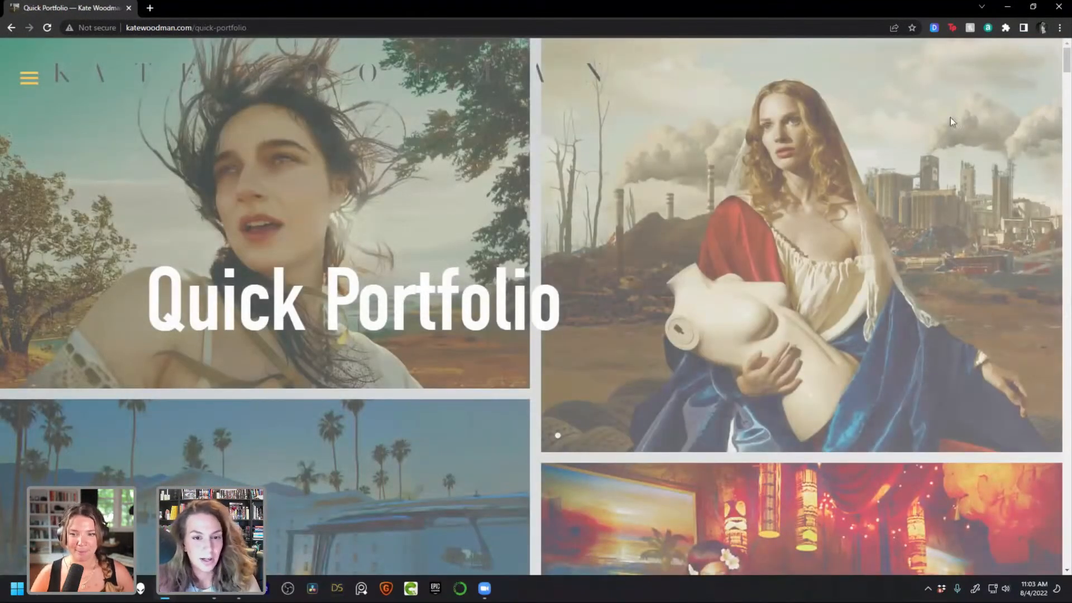
drag(1066, 64, 1059, 156)
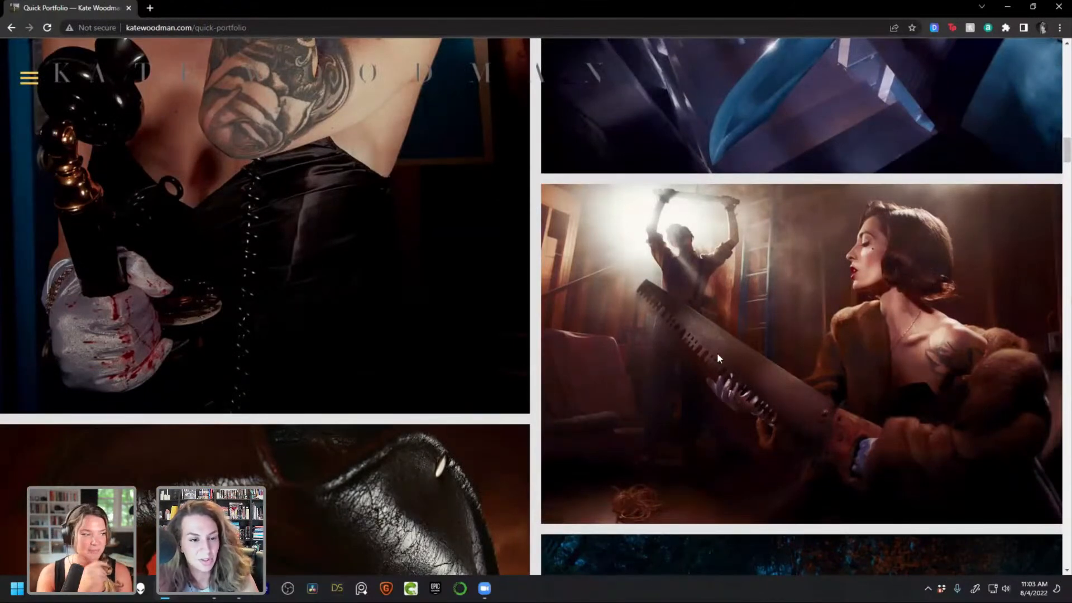
drag(1065, 148, 1068, 181)
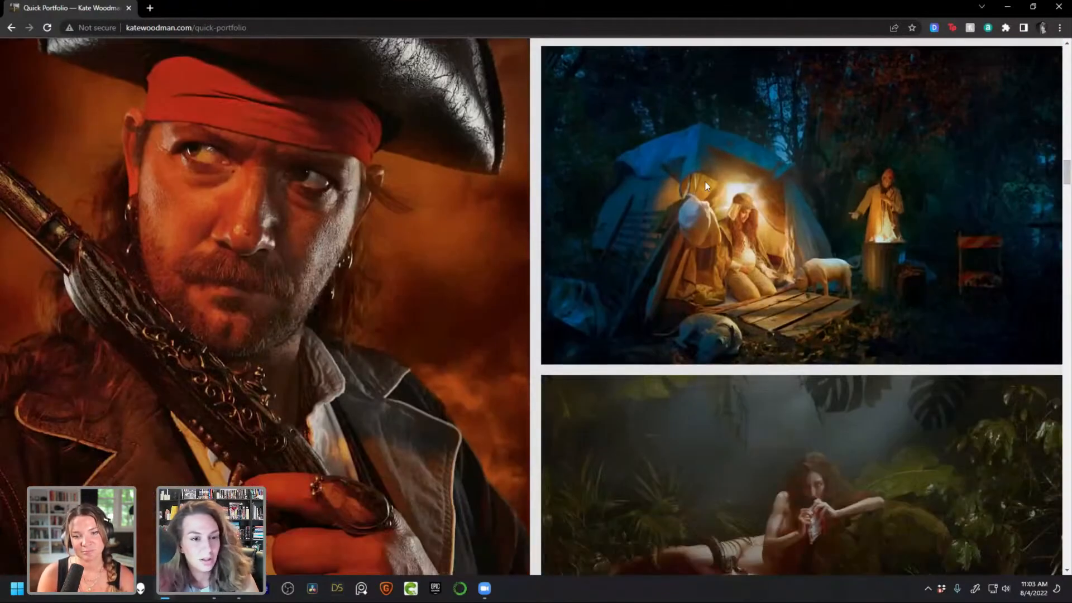
scroll(1069, 185, down, 3)
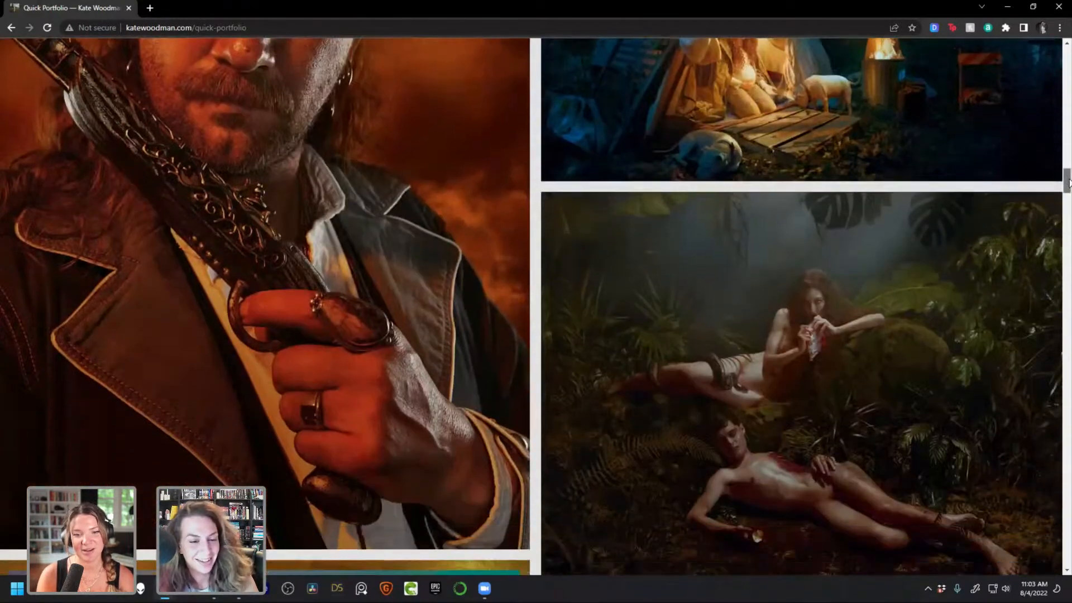
drag(1069, 183, 1068, 246)
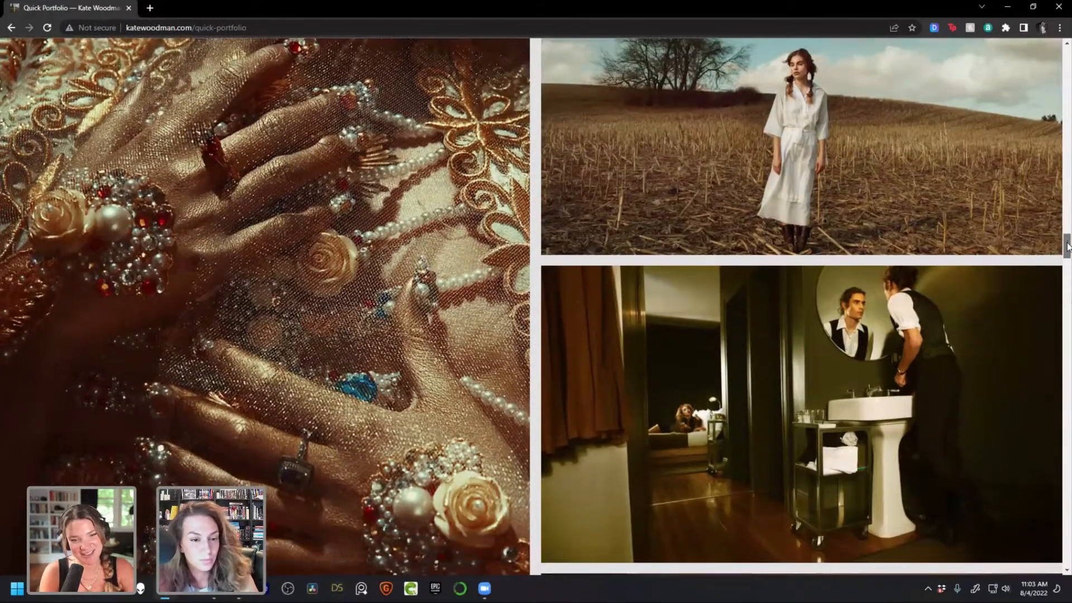
drag(1068, 244, 1068, 320)
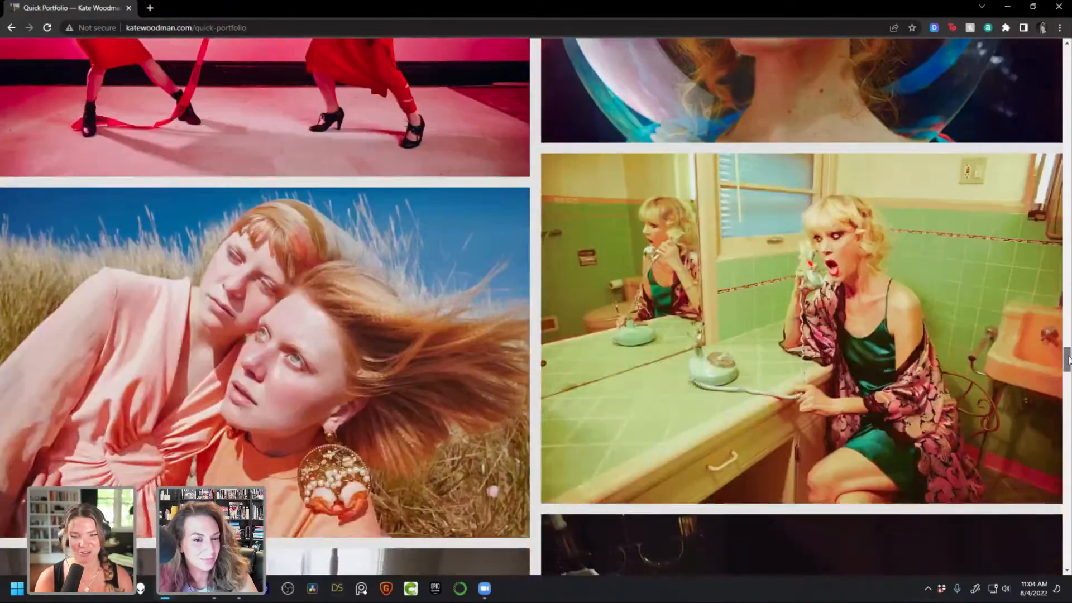
drag(1068, 359, 1068, 362)
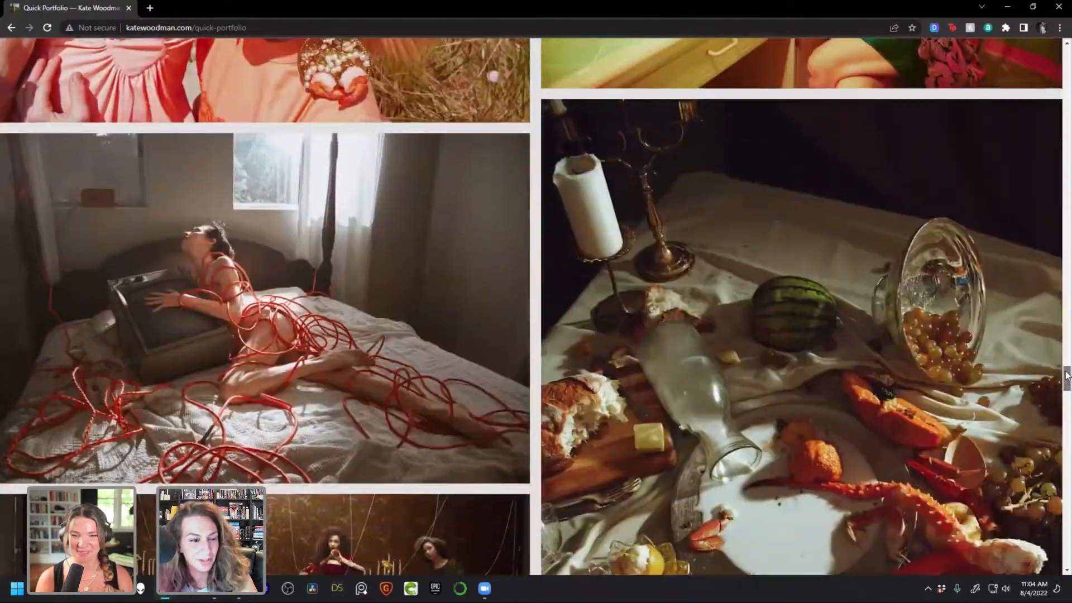
drag(1067, 375, 1067, 561)
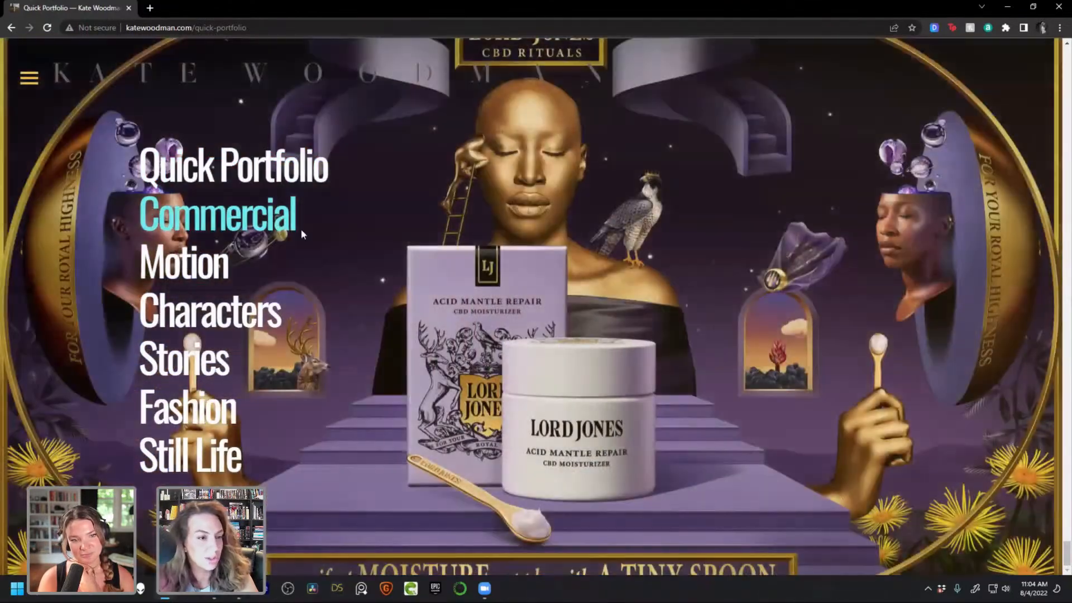
Open the Commercial gallery and look through its images, including the hairspray and Blockbuster photos
click(300, 229)
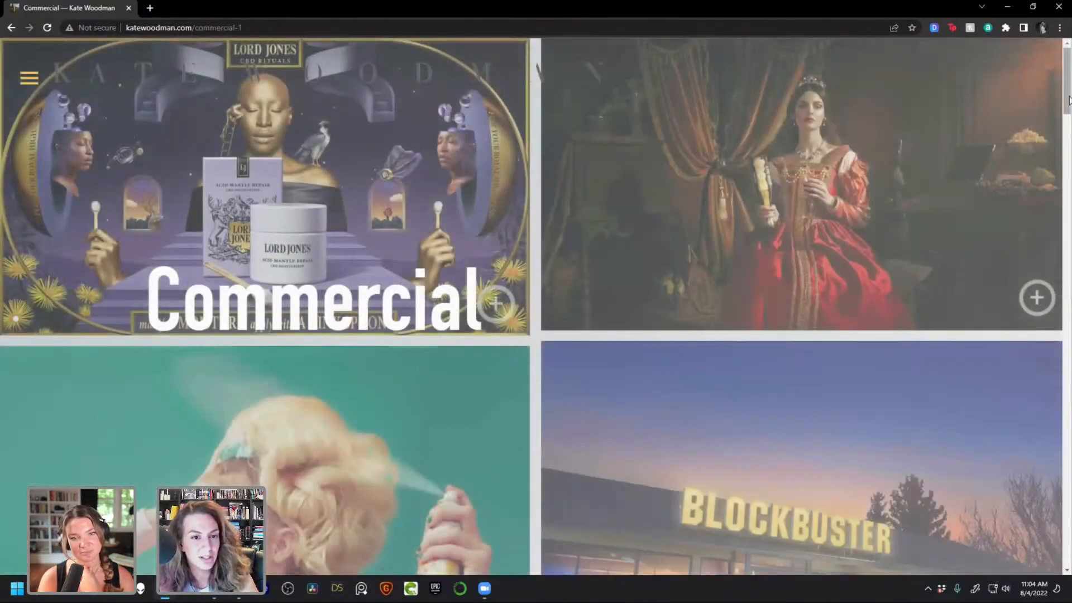
scroll(1066, 111, down, 2)
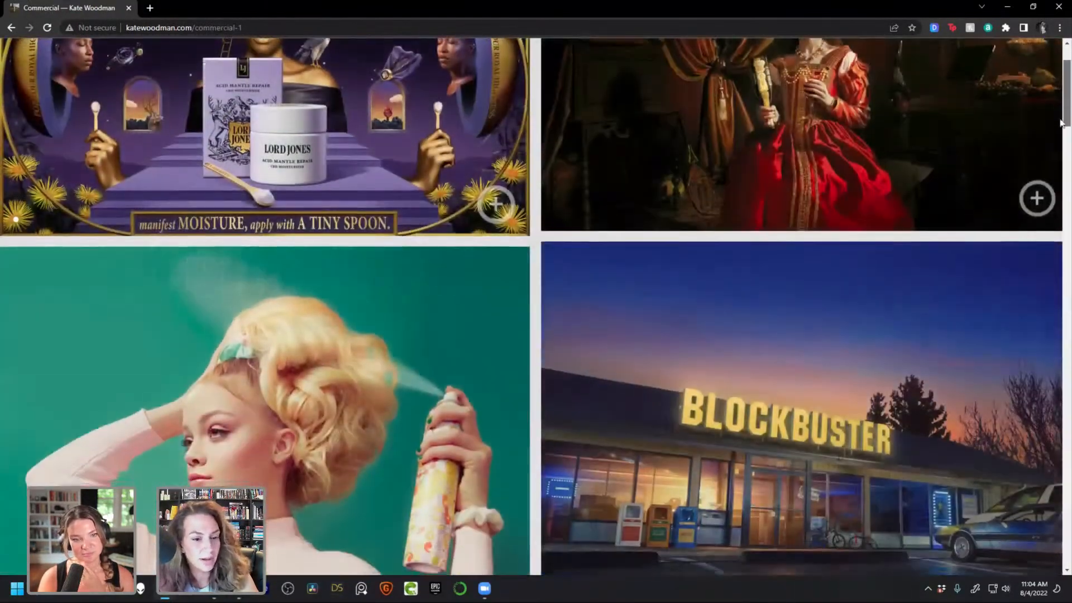
scroll(1060, 123, down, 5)
scroll(1059, 129, up, 3)
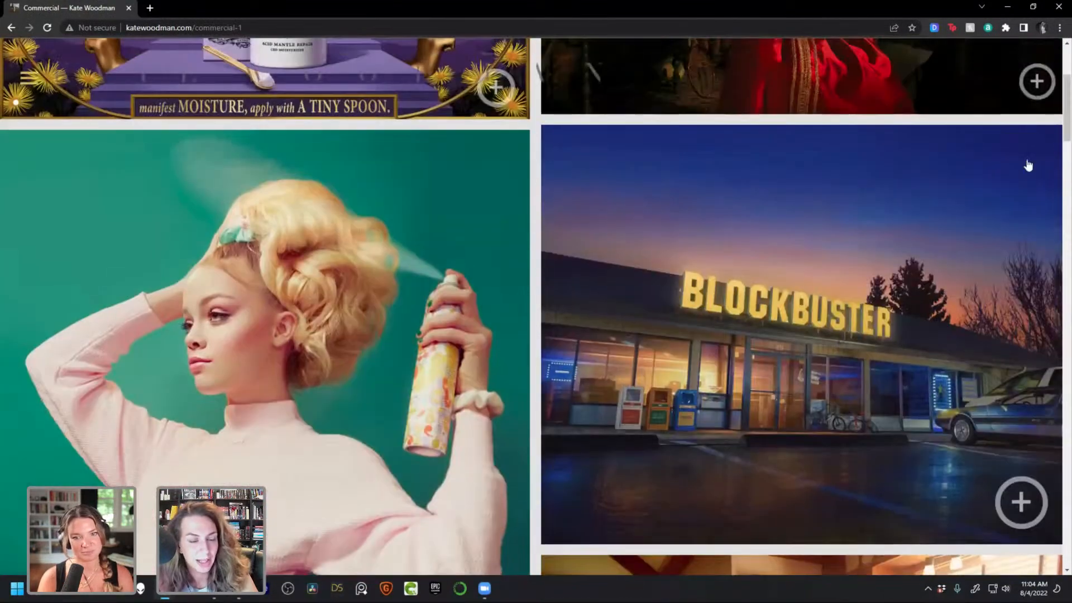
scroll(1068, 132, down, 5)
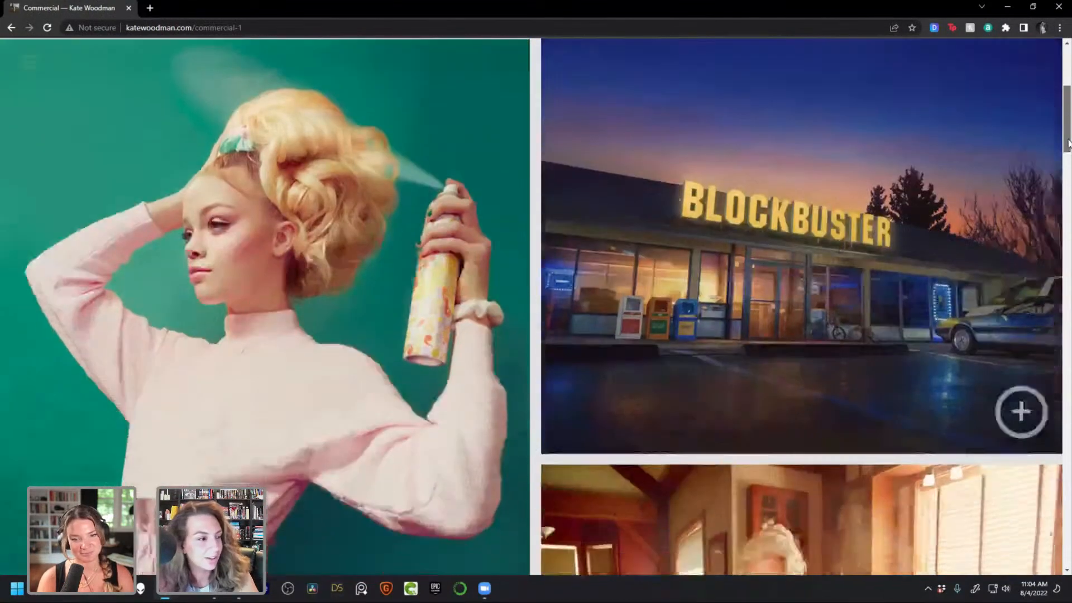
scroll(881, 246, up, 3)
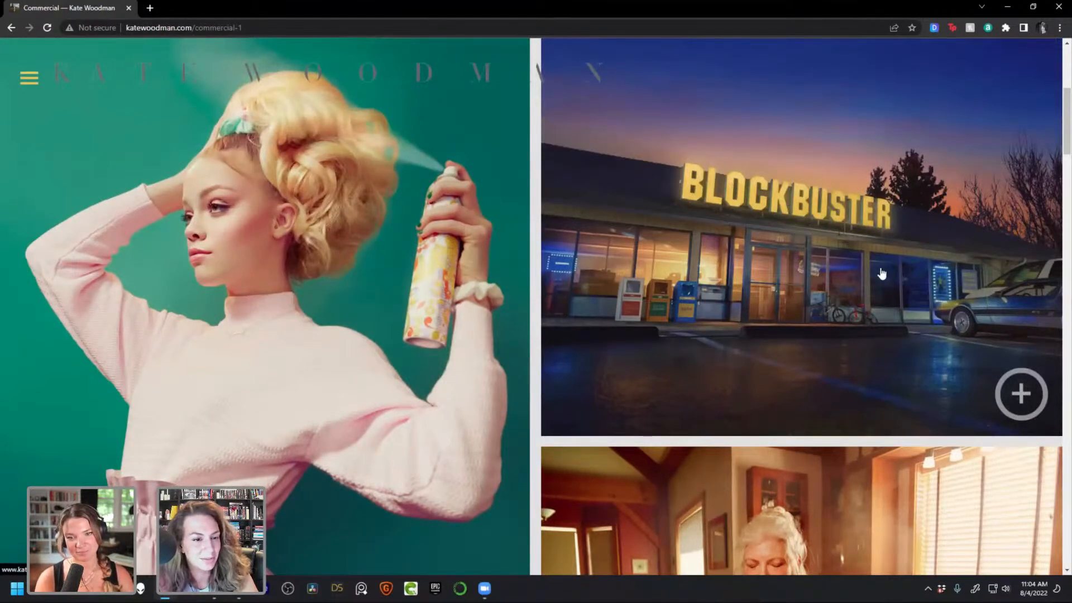
drag(1068, 131, 1069, 516)
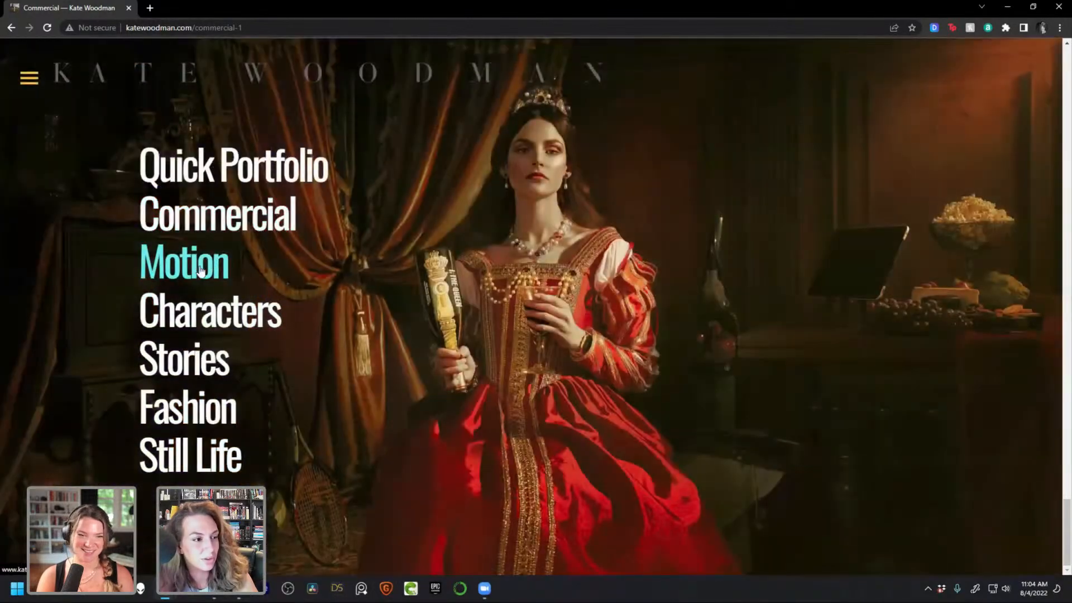
Open the Motion page, look over its videos down to the Solstice film, and check the site's navigation
click(201, 271)
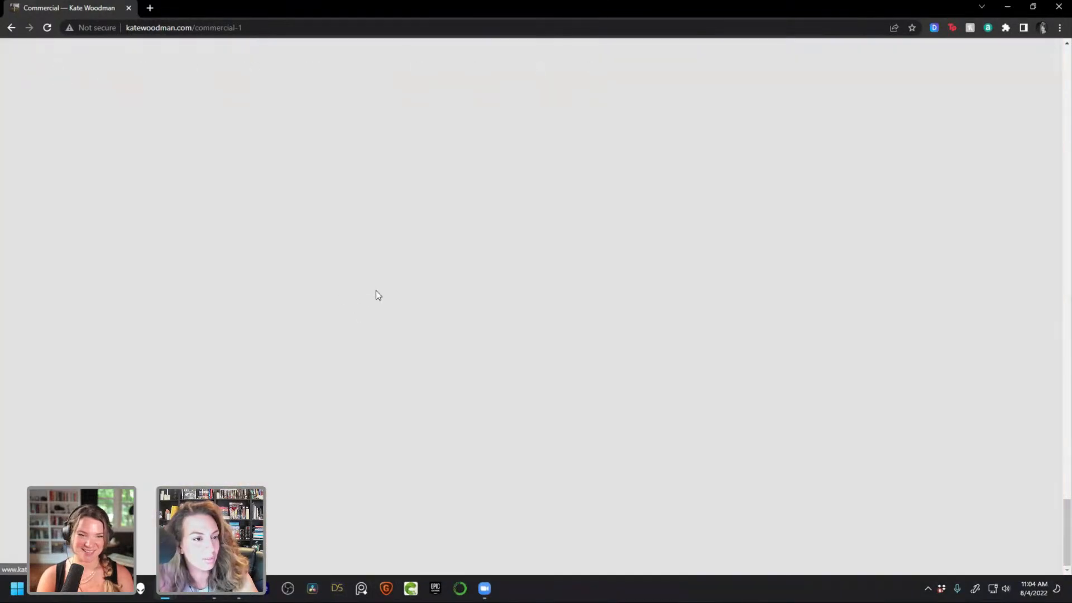
scroll(686, 346, down, 3)
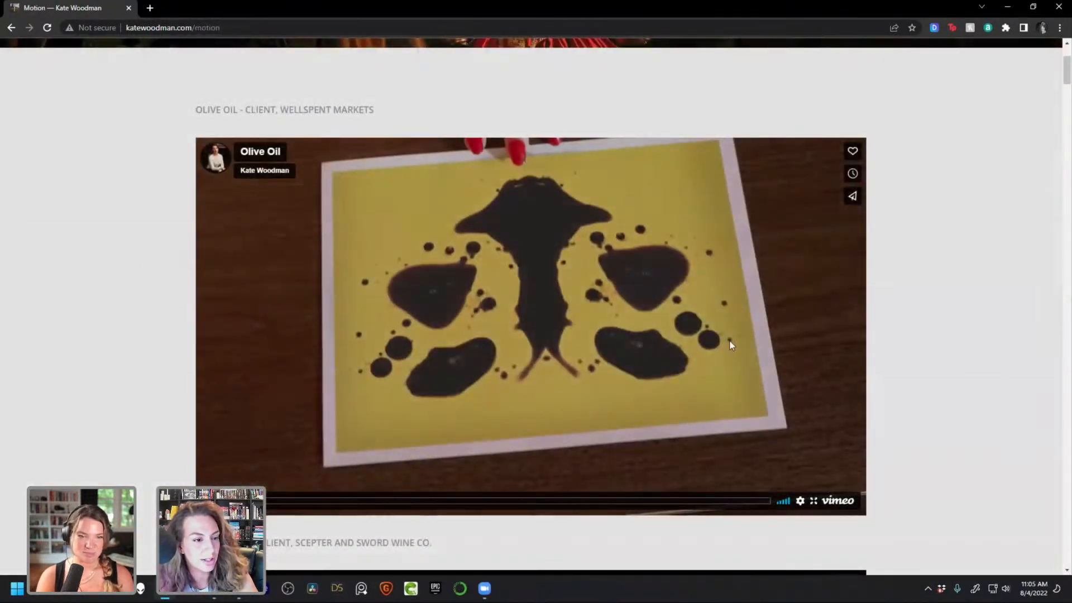
drag(1067, 79, 1068, 124)
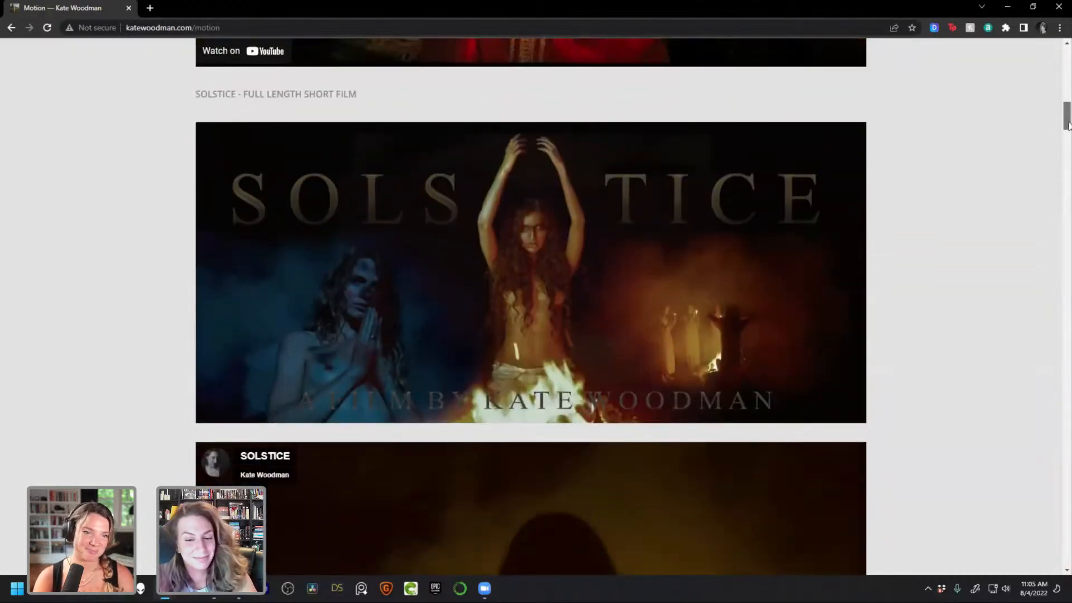
drag(1068, 127, 1064, 70)
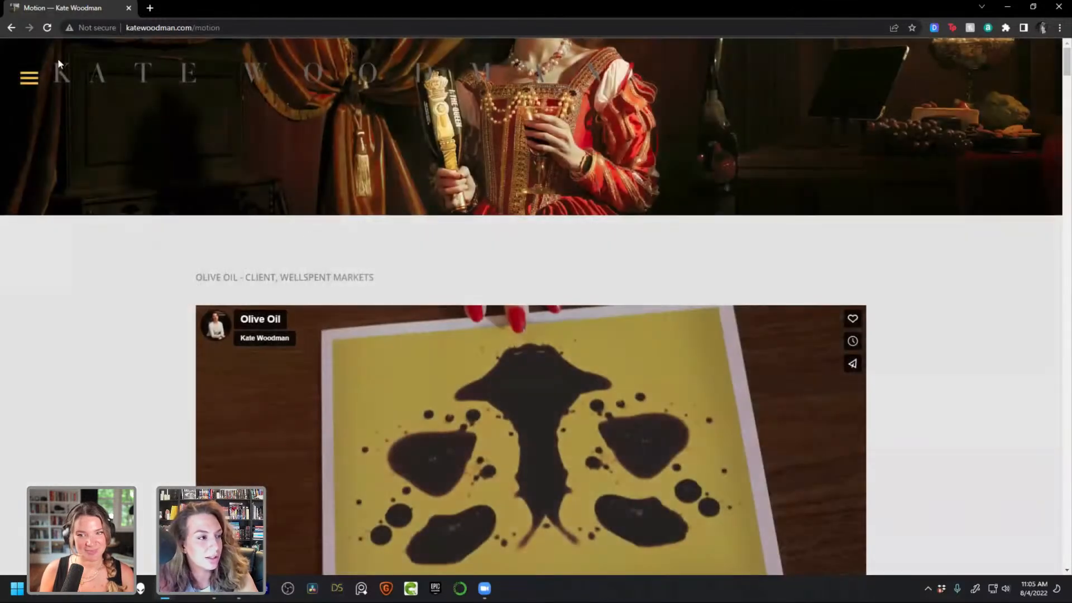
click(29, 78)
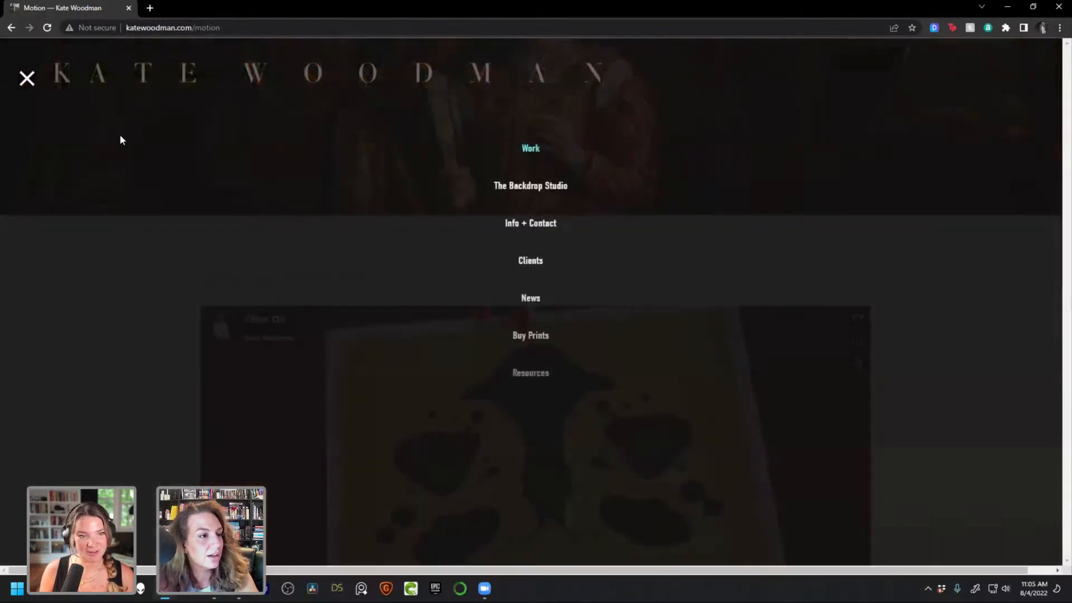
click(26, 80)
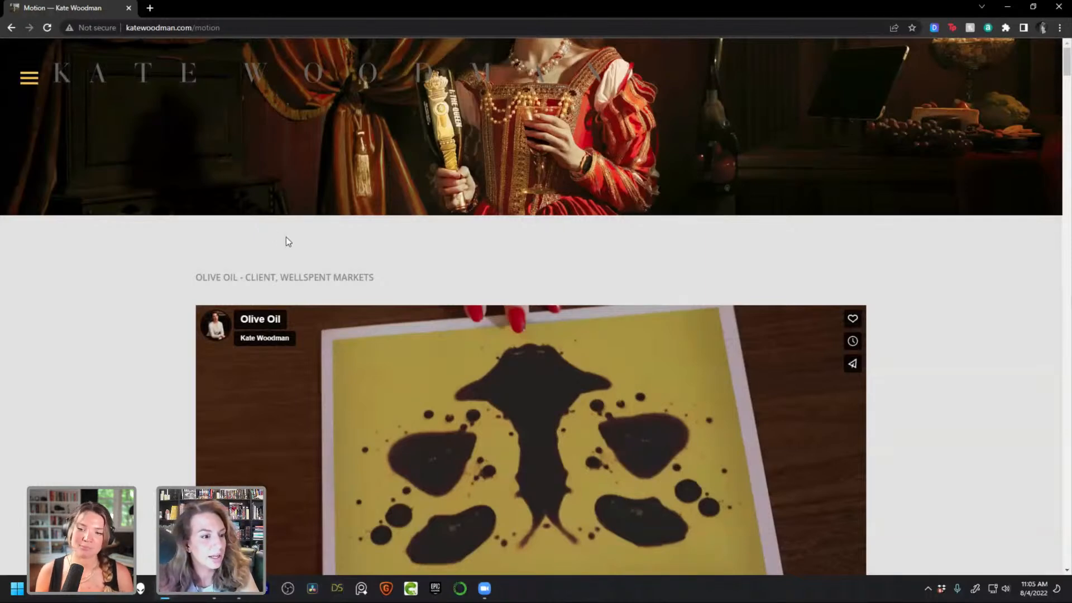
Return to the website's home page and look through the portraits in the Characters gallery
click(86, 79)
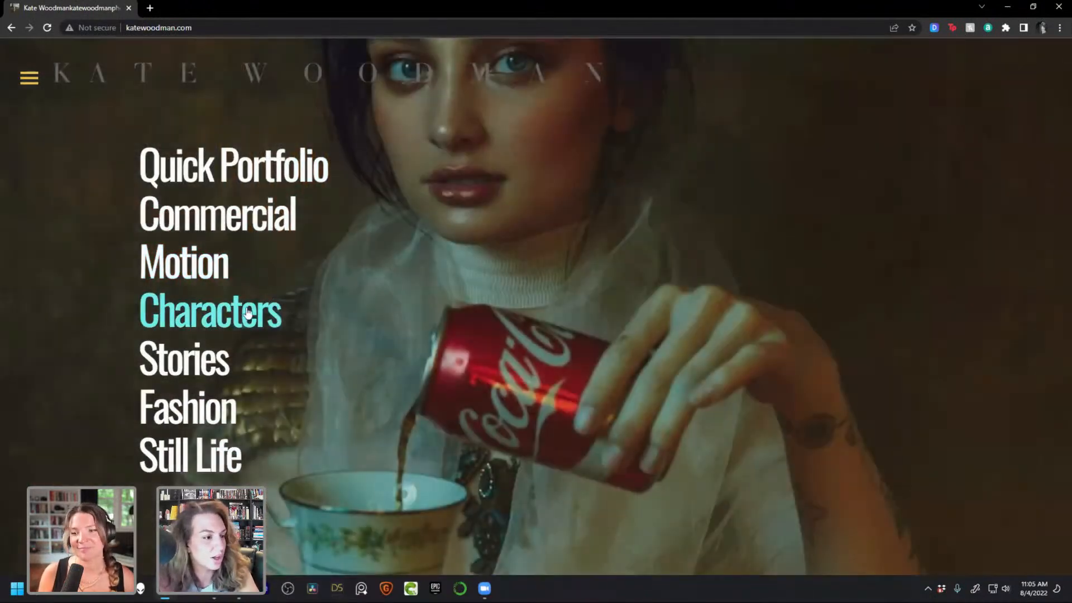
click(245, 313)
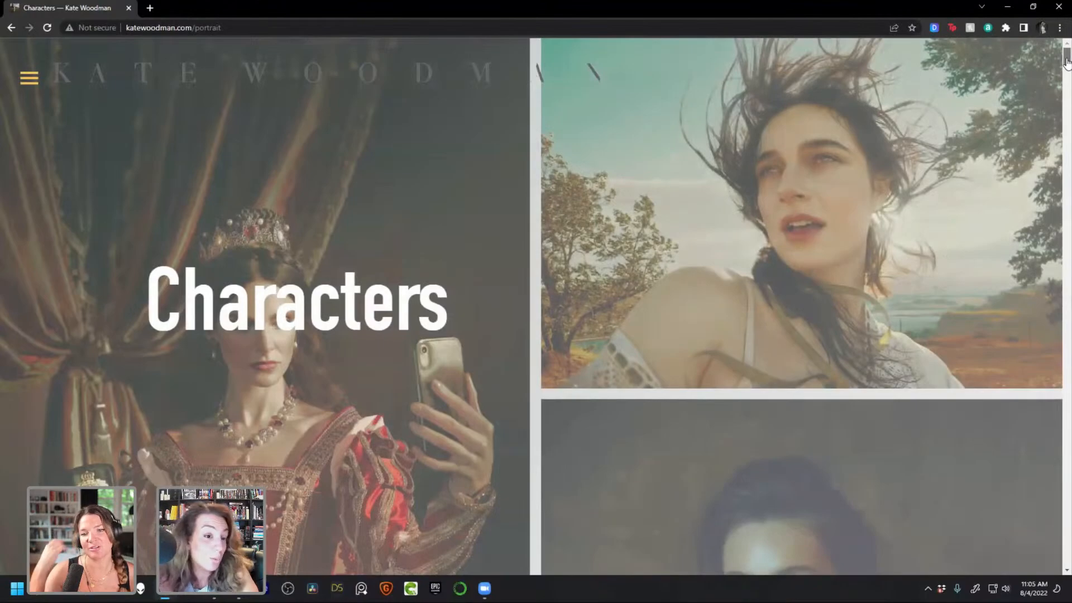
drag(1067, 61, 1062, 83)
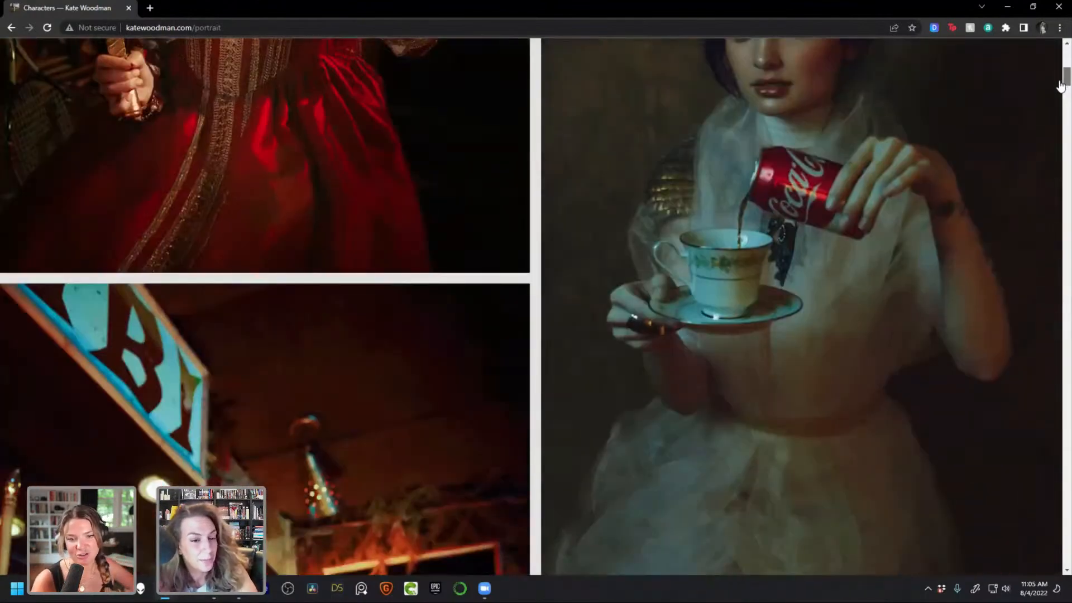
scroll(1062, 83, down, 10)
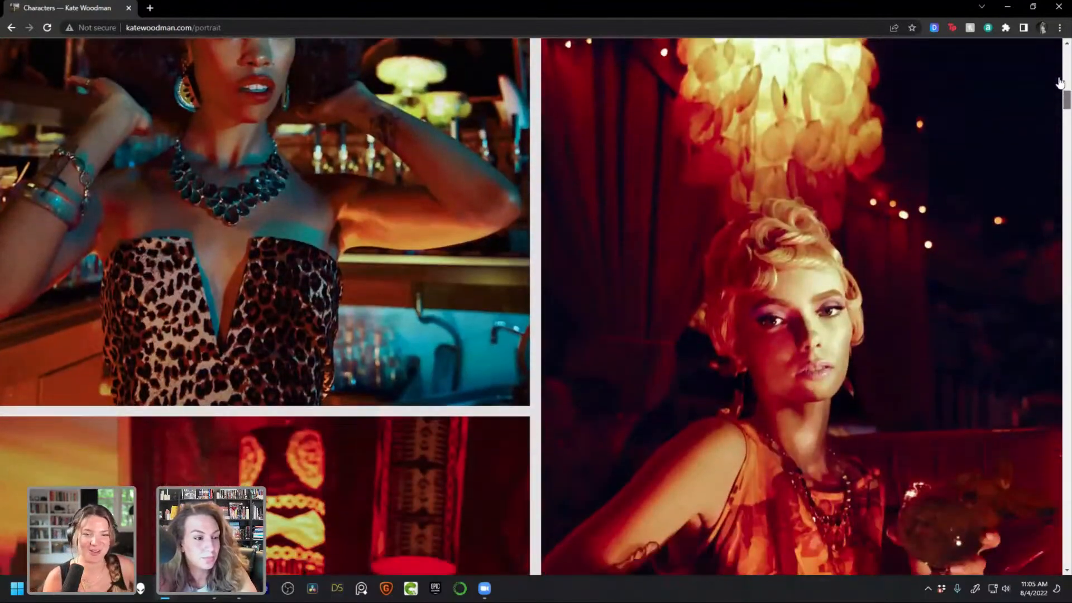
scroll(1060, 79, up, 10)
drag(1060, 76, 1063, 370)
drag(1063, 384, 1063, 391)
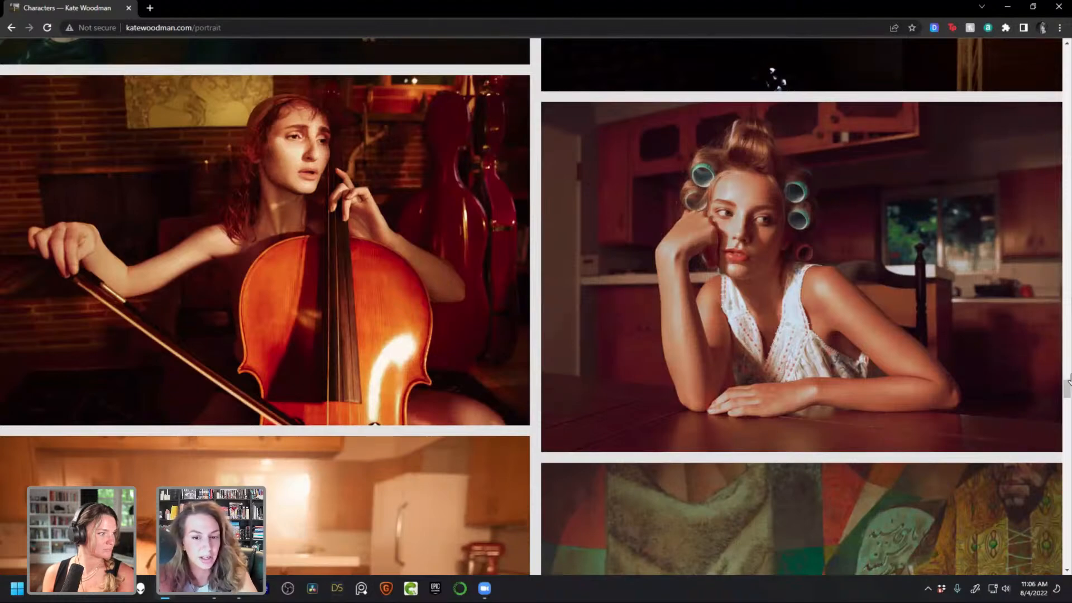
Finish the Characters gallery, open Quick Portfolio, and look through its photos down to the space-helmet portrait and spaghetti dinner scene
drag(1065, 386, 1063, 565)
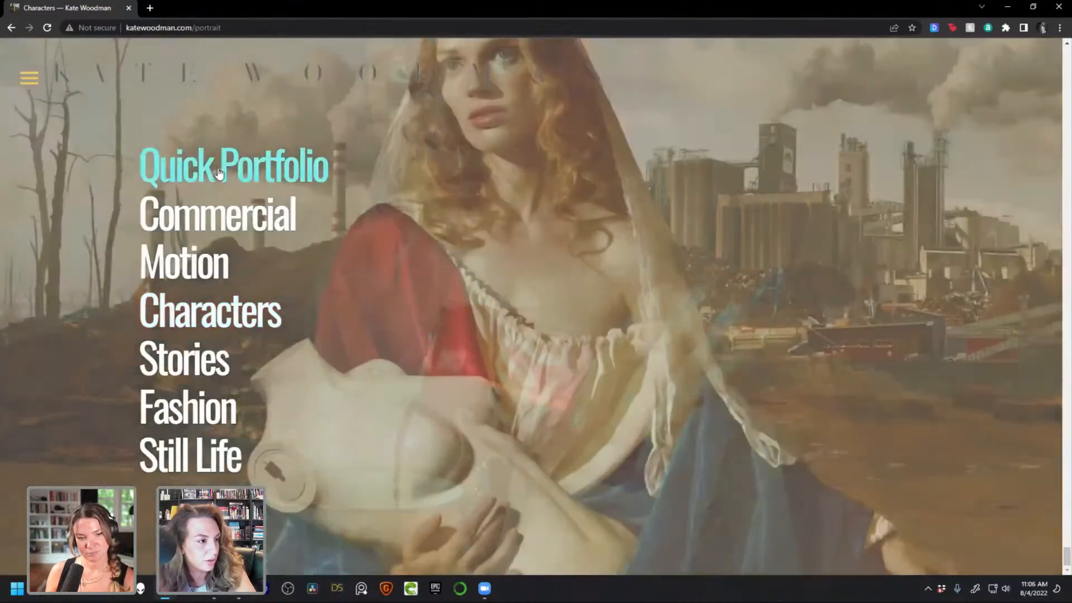
click(219, 174)
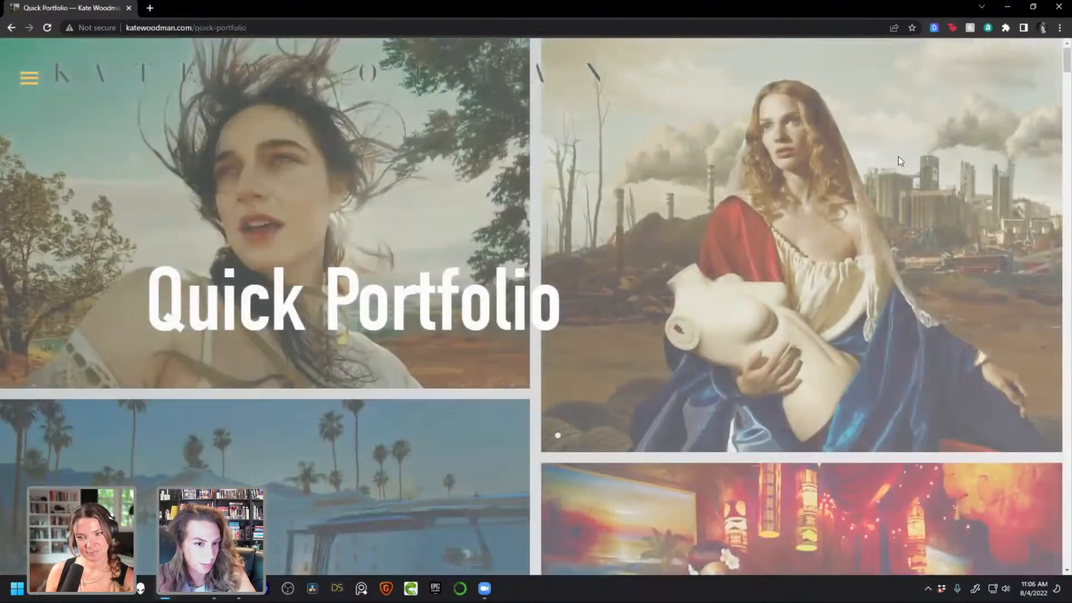
scroll(920, 205, down, 6)
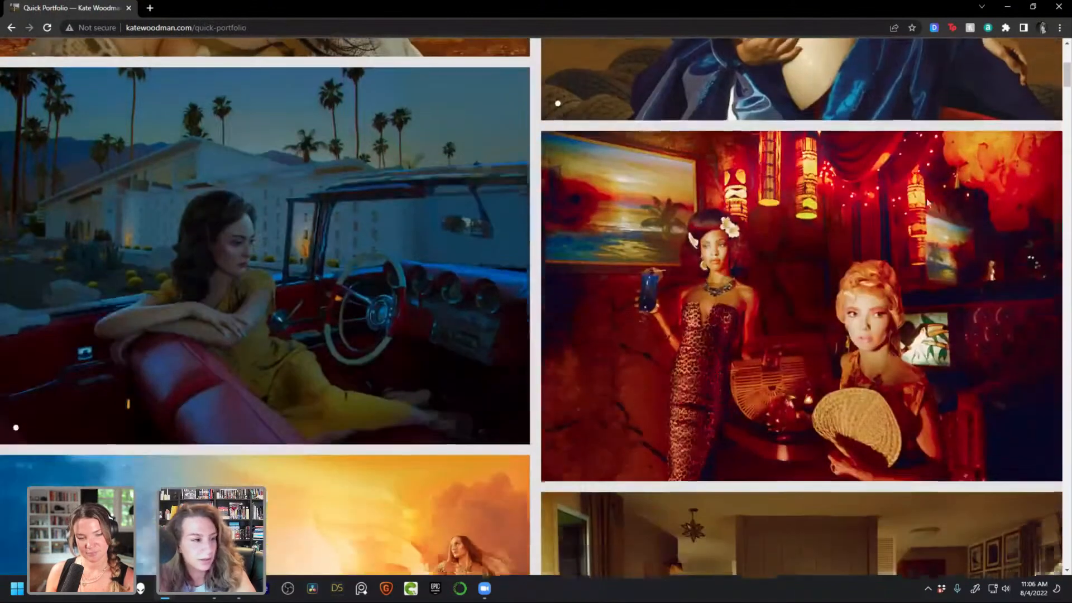
drag(1067, 84, 1068, 90)
scroll(1068, 90, down, 5)
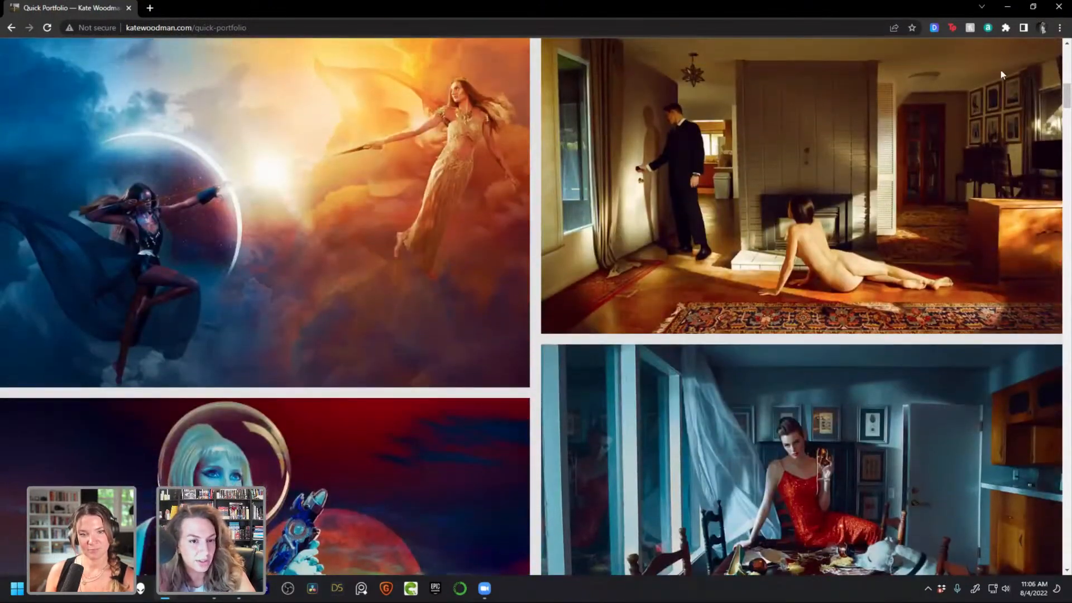
scroll(837, 234, down, 8)
scroll(838, 234, up, 3)
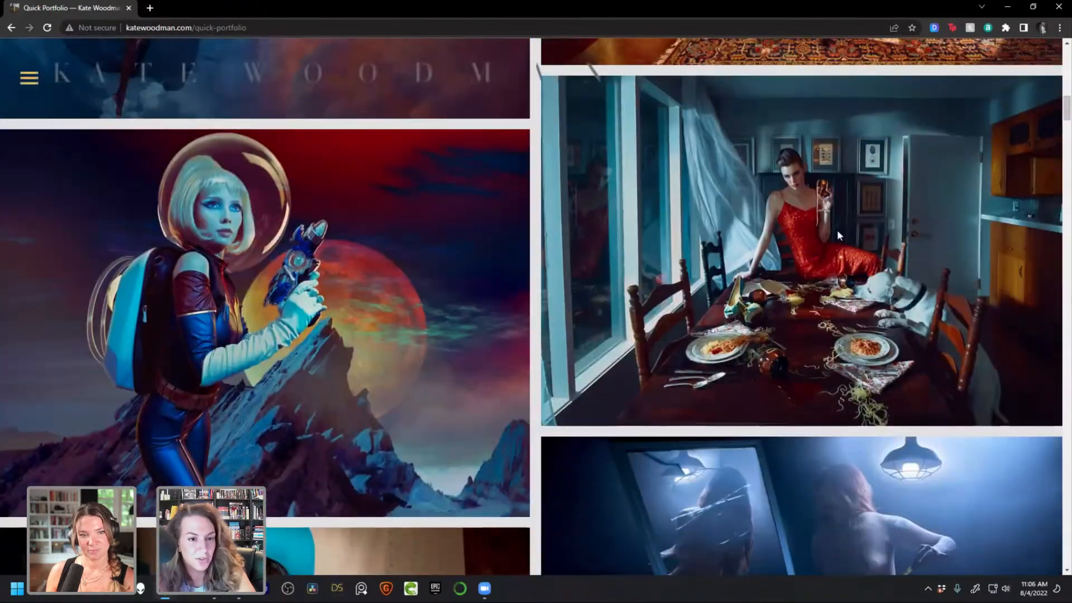
scroll(1067, 106, down, 1)
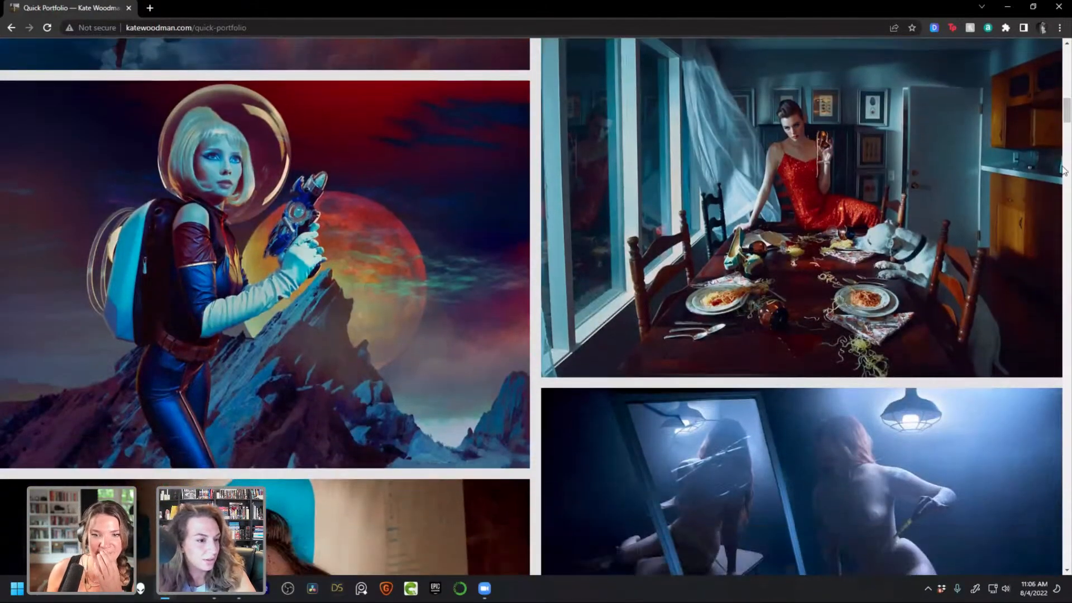
Look further through the Quick Portfolio, past the saw and ocean-wave images to the jewelled hands and bathroom mirror photos
drag(1067, 106, 1068, 154)
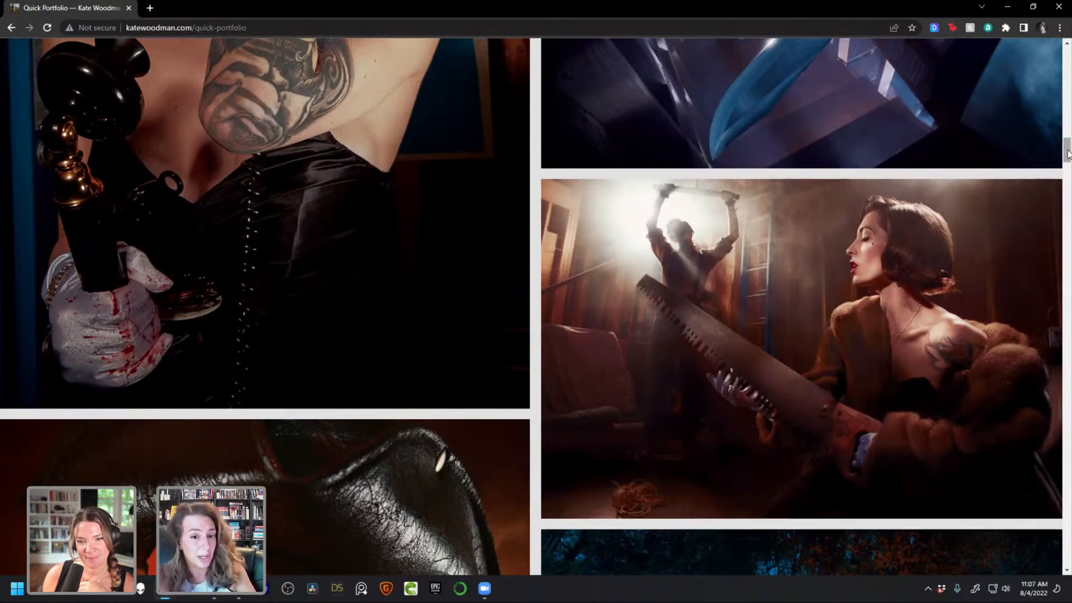
drag(1067, 154, 1050, 222)
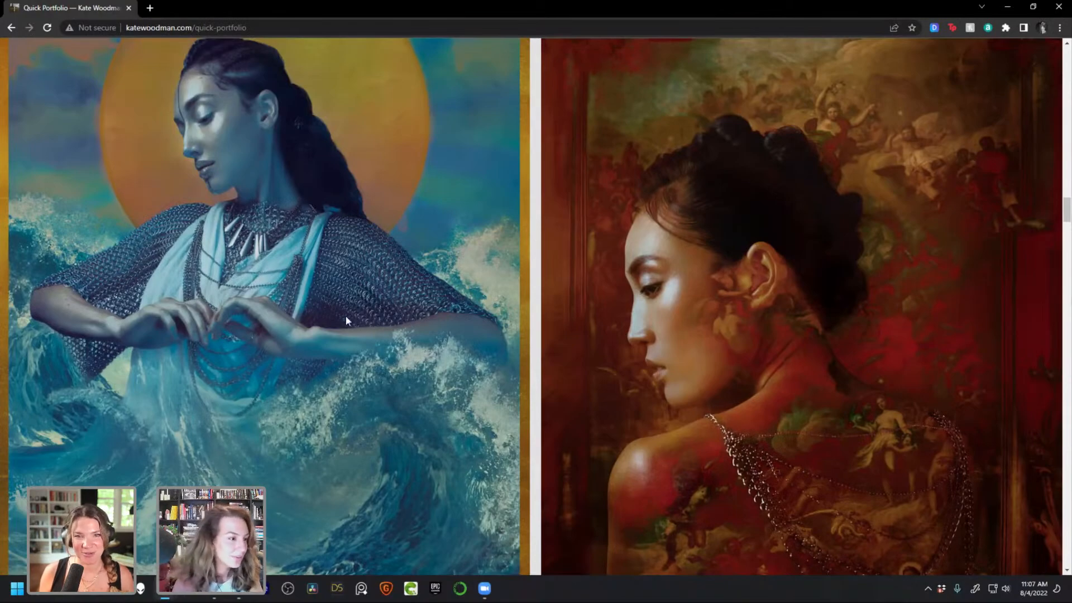
drag(1069, 212, 1067, 249)
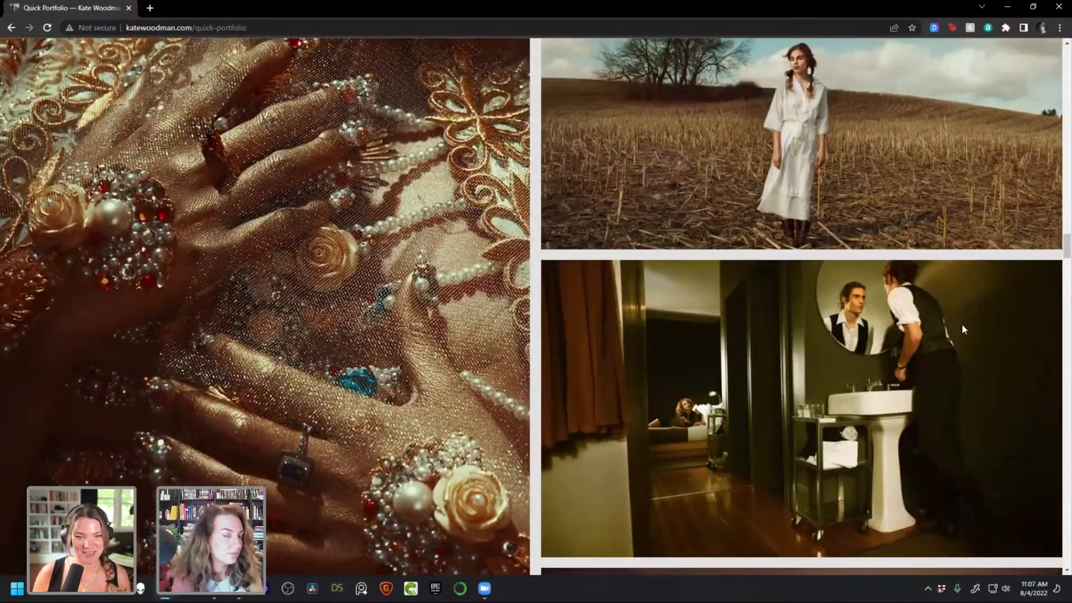
Switch back to Photoshop and check the frog hand against the figure by hiding and reshowing Layer 35 copy
click(1008, 10)
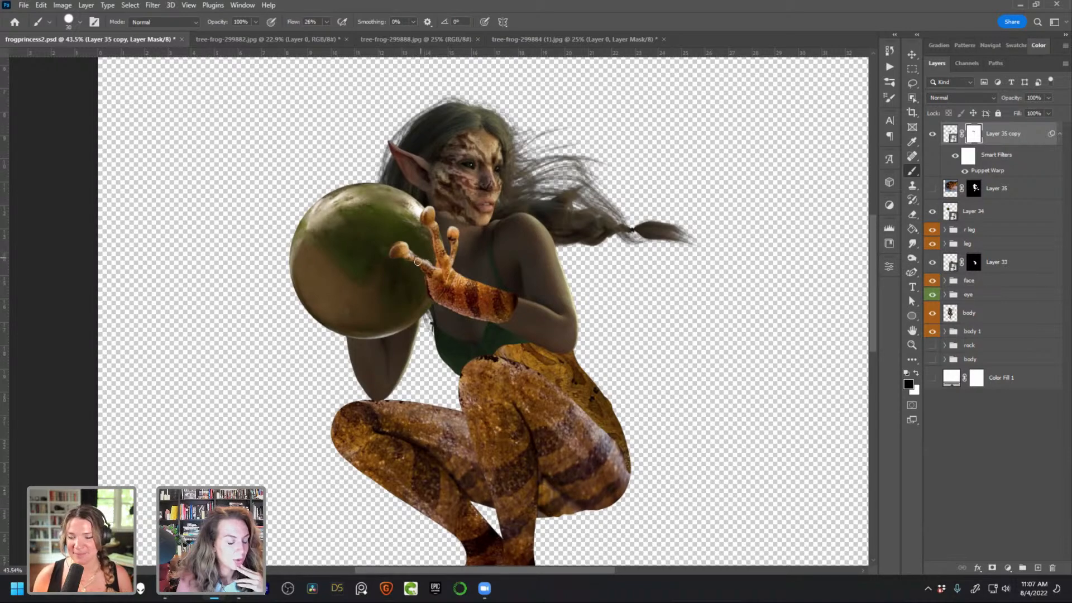
scroll(417, 262, up, 3)
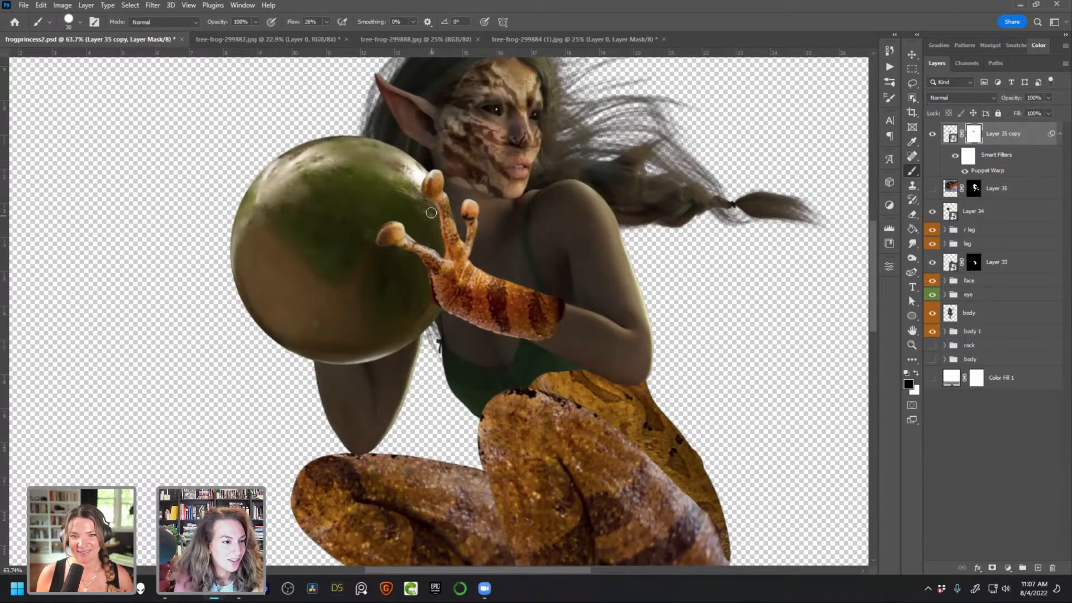
click(934, 137)
click(934, 136)
scroll(498, 302, down, 1)
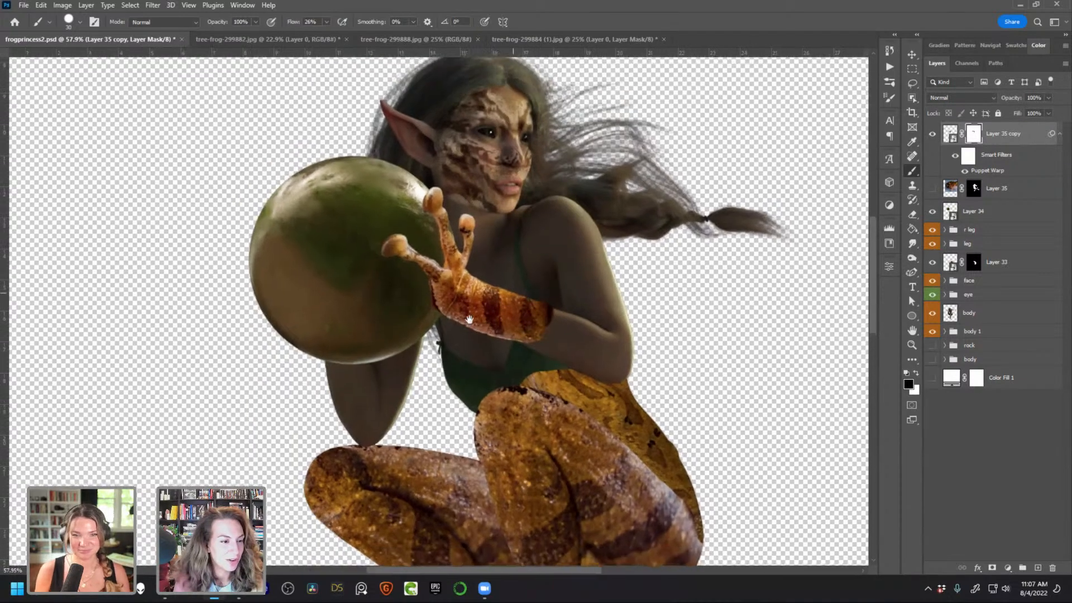
drag(498, 302, 438, 341)
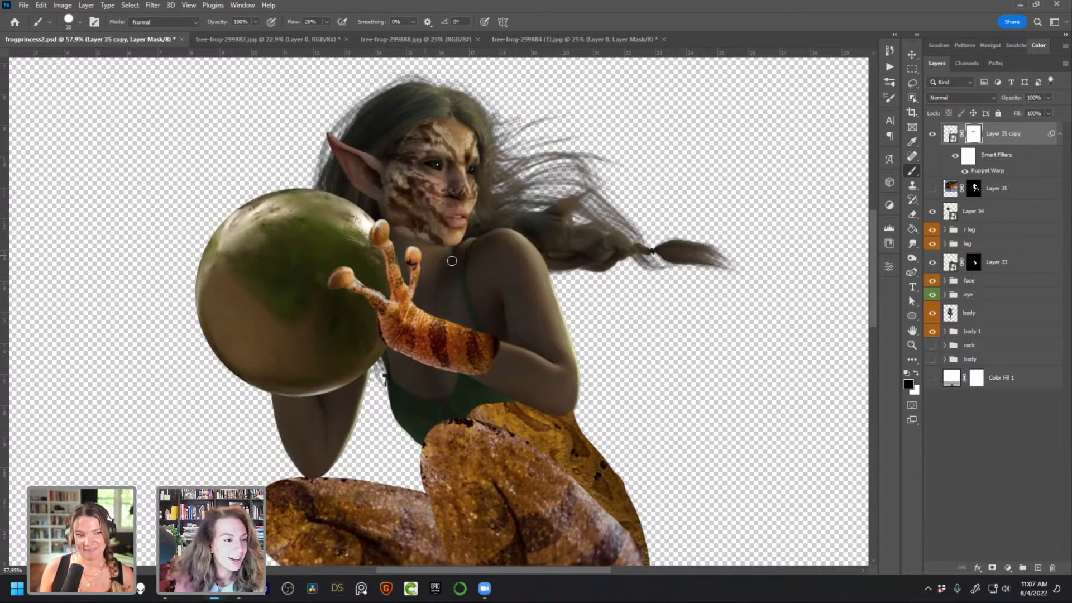
Examine the frog princess composite up close and as a whole, from the face and frog hand to the legs
scroll(617, 407, down, 3)
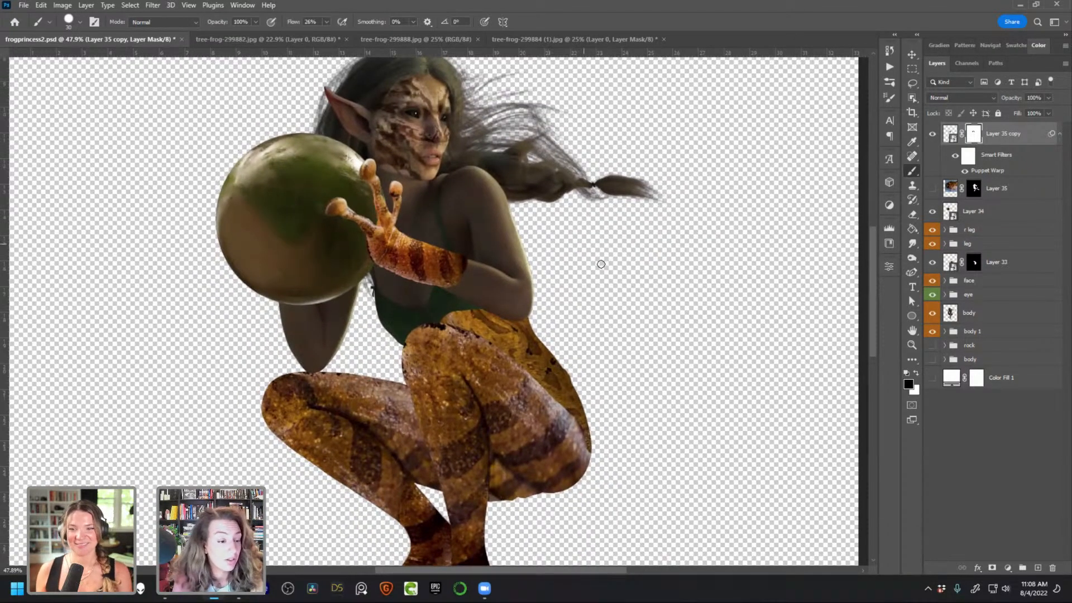
scroll(596, 301, down, 2)
scroll(571, 321, up, 4)
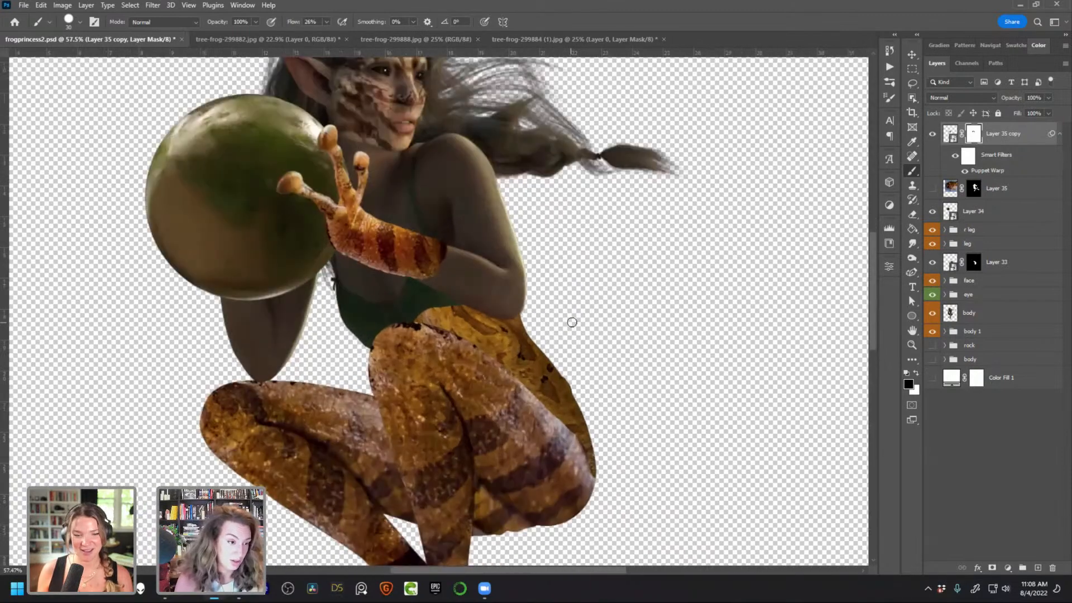
drag(424, 215, 469, 285)
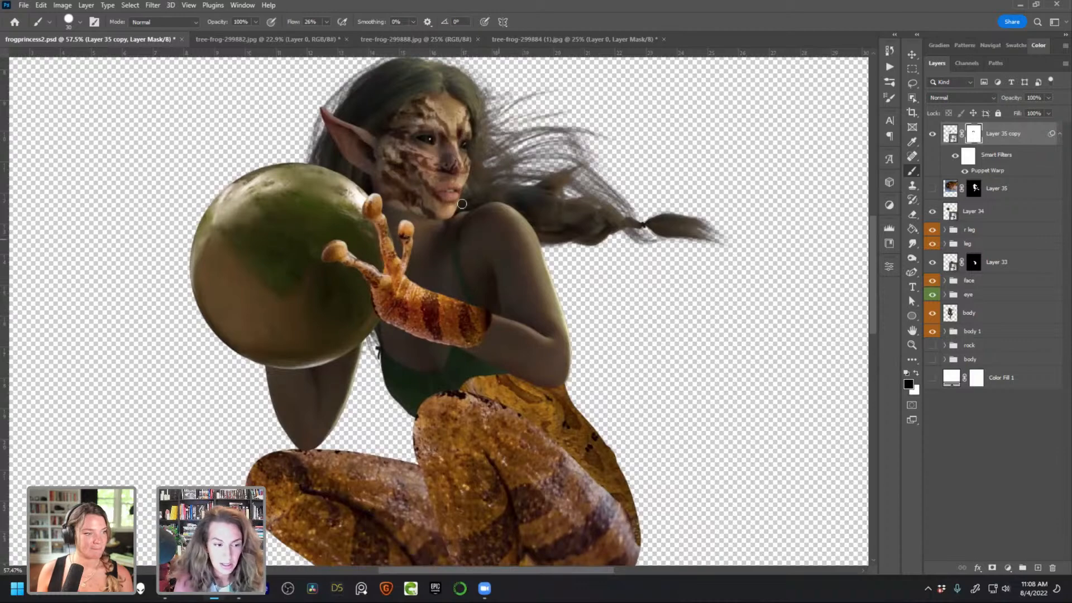
scroll(596, 343, down, 1)
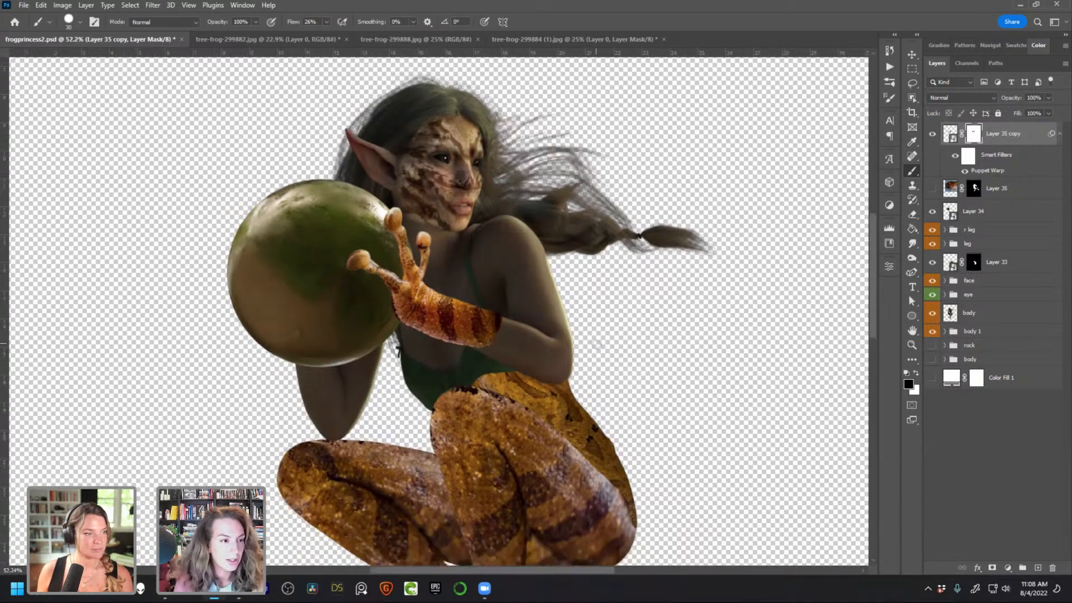
drag(597, 430, 574, 392)
scroll(572, 403, down, 2)
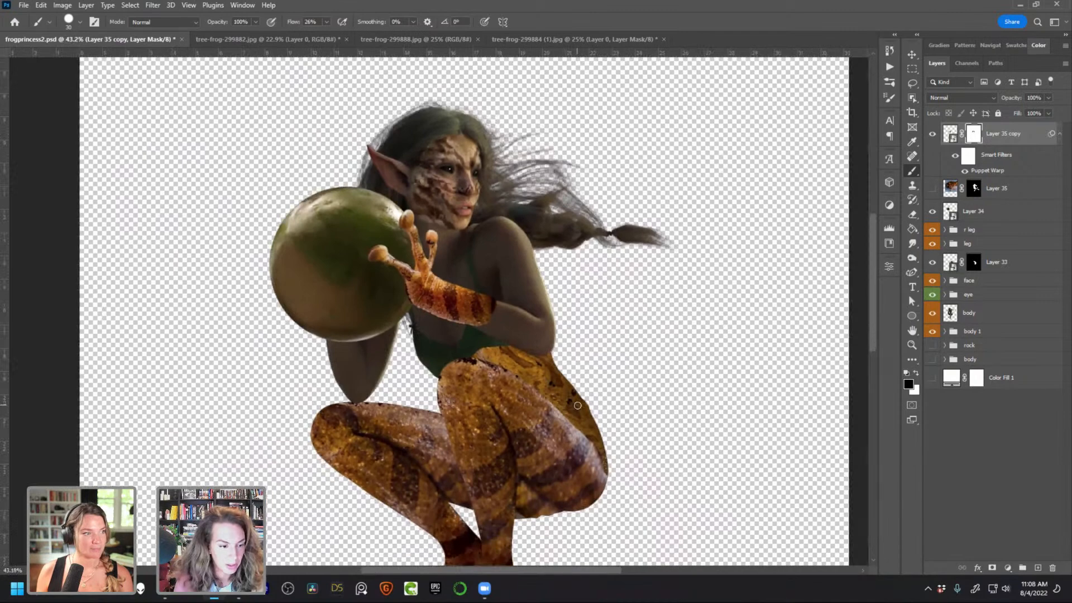
scroll(572, 405, up, 4)
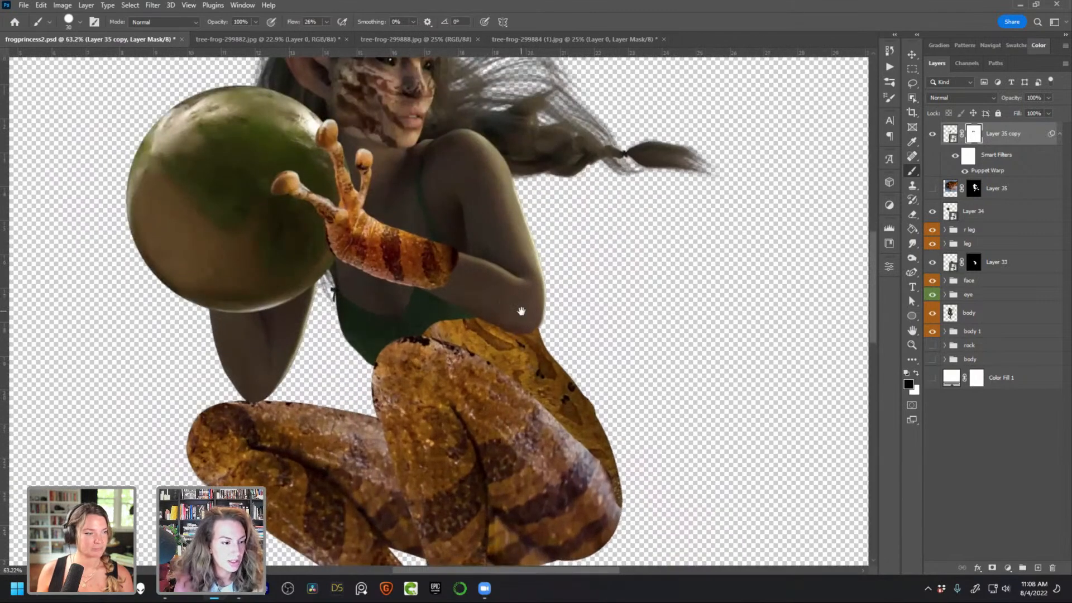
drag(453, 368, 456, 373)
Switch to Bridge and preview the leaf-cloak images of the TimeToDisco(138) series in the Day 2 folder
click(242, 589)
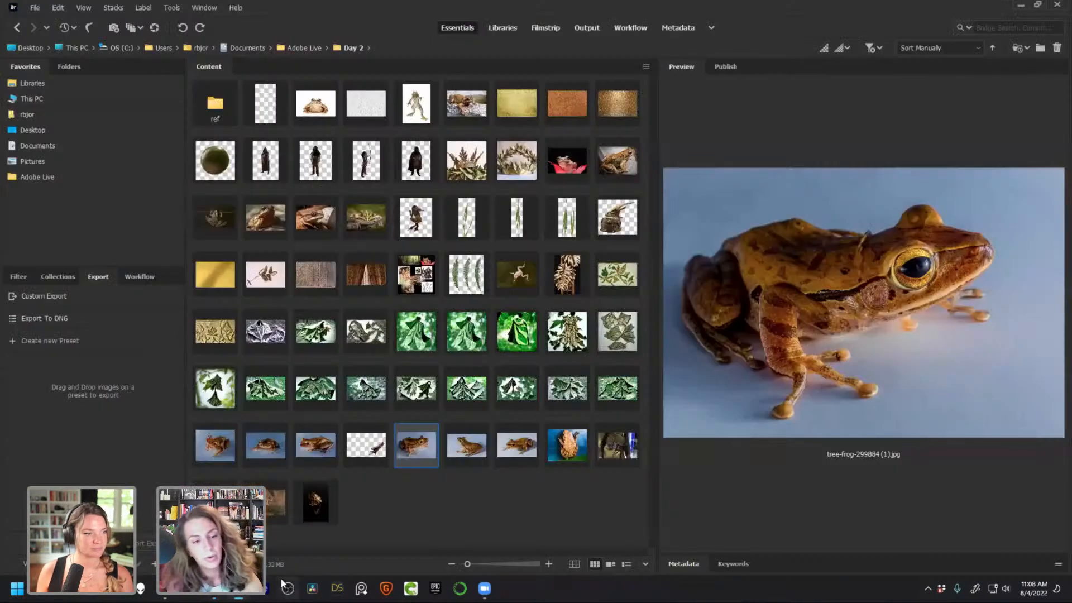
click(466, 388)
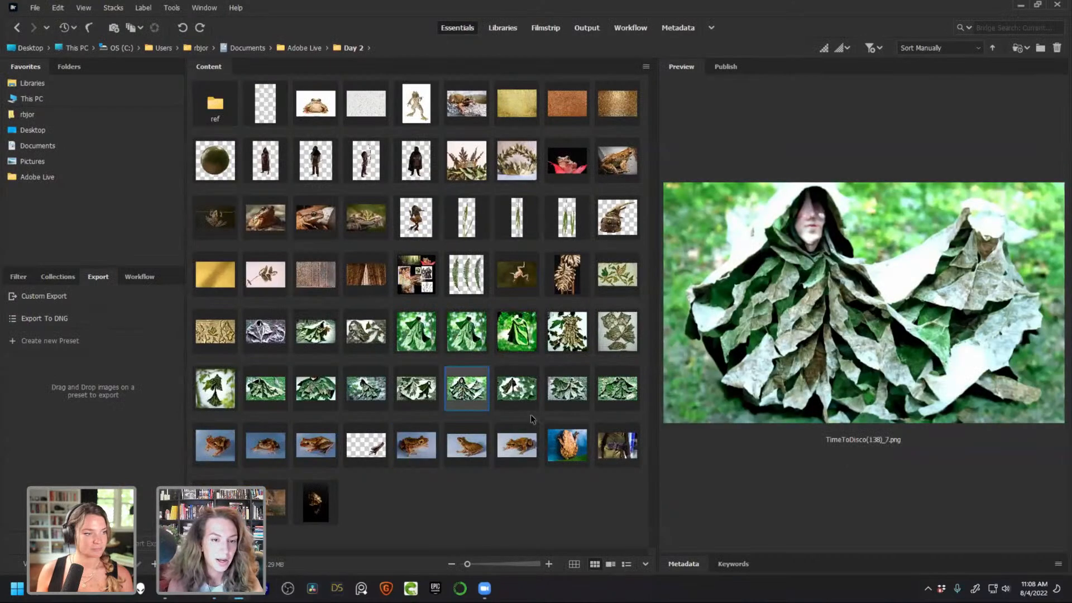
click(611, 396)
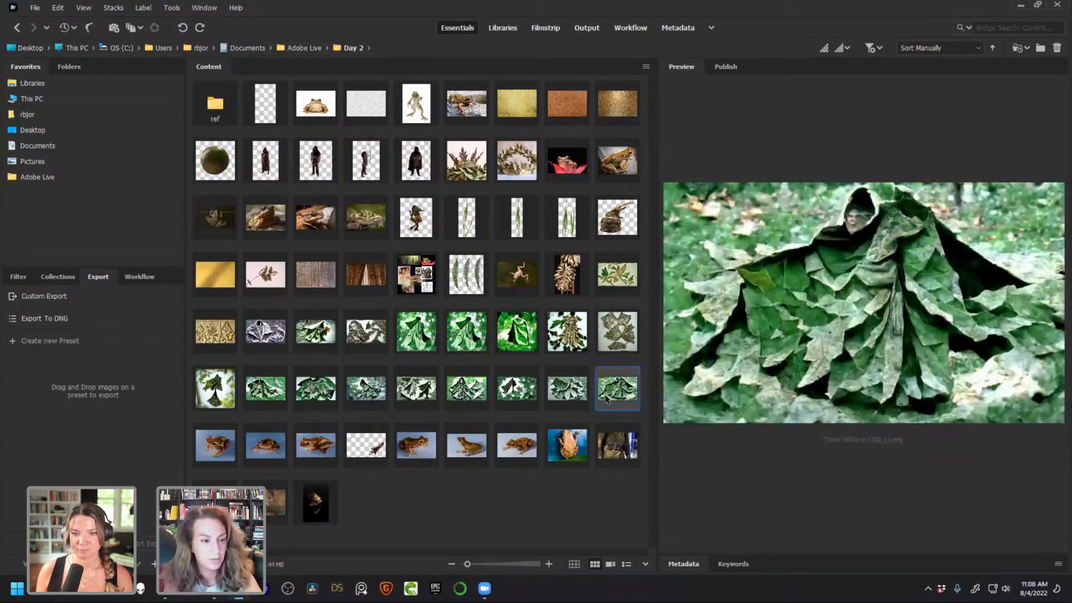
click(570, 392)
click(536, 400)
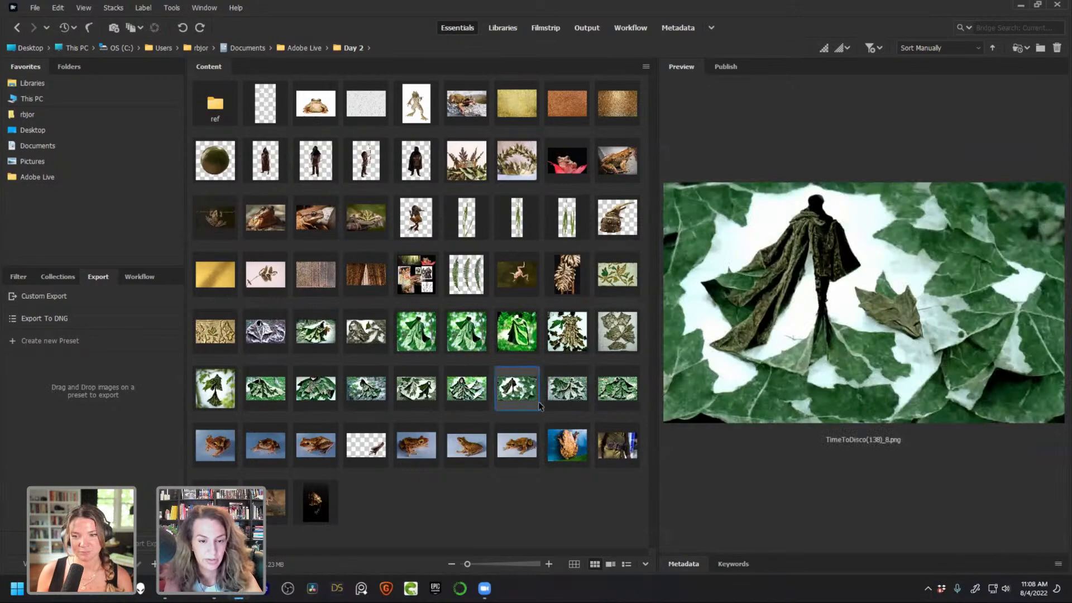
click(457, 403)
click(421, 398)
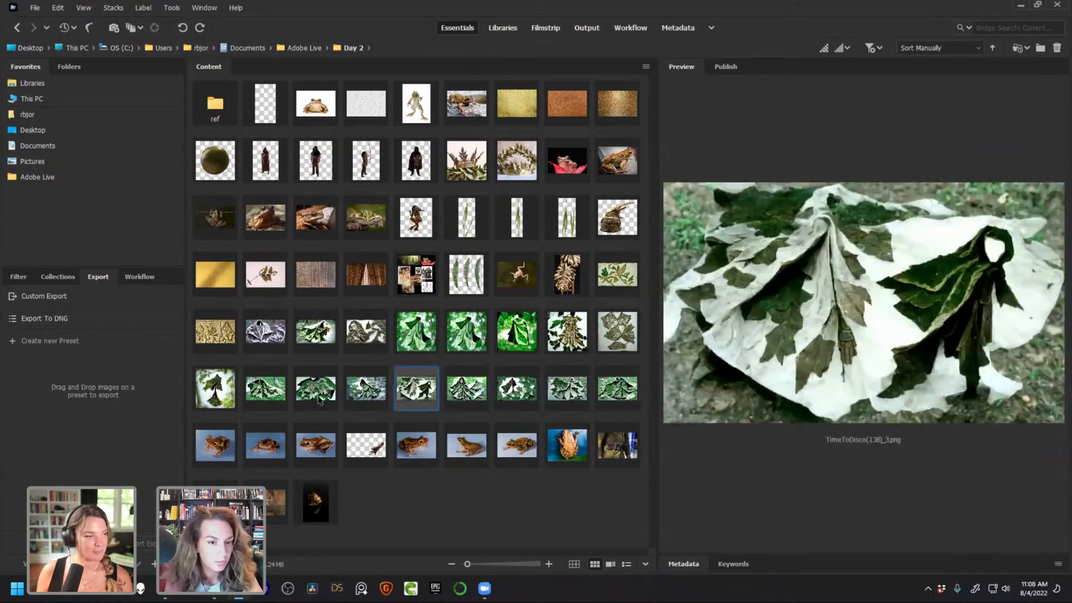
click(330, 398)
click(366, 402)
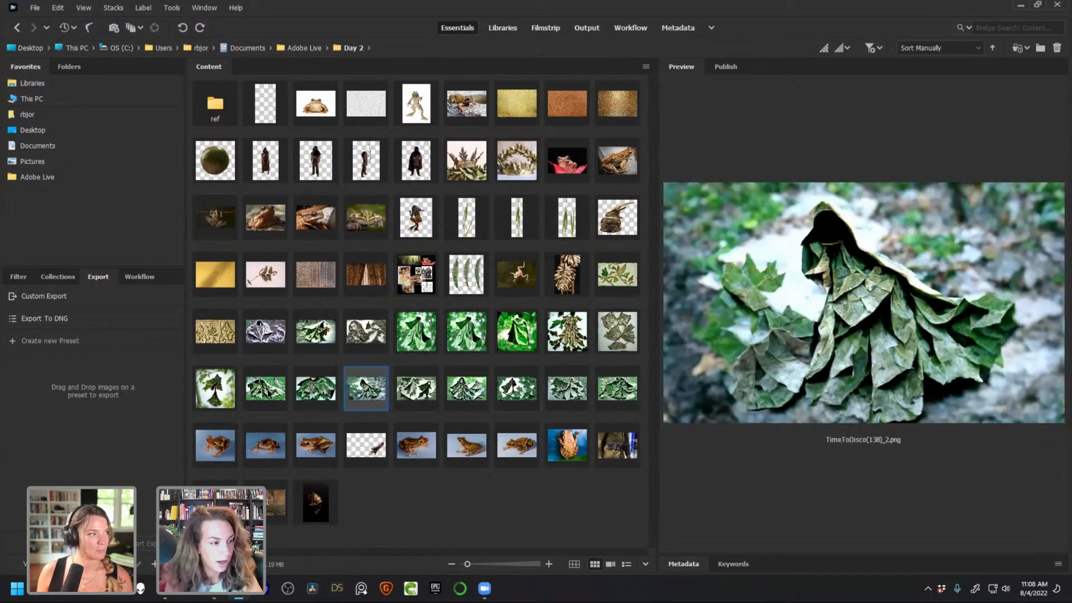
click(273, 394)
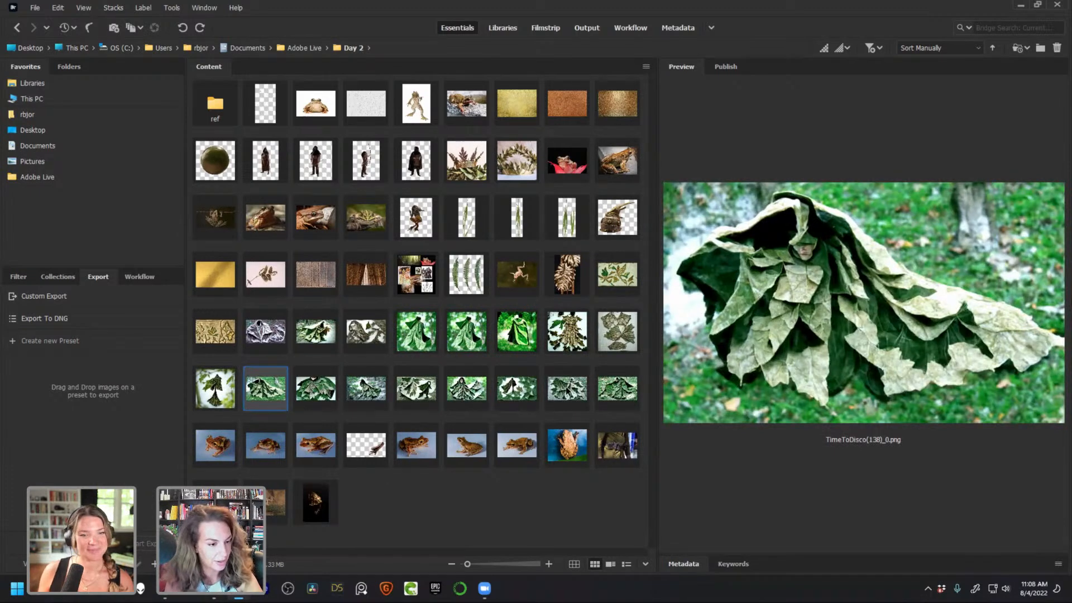
Compare the leaf cloaks again from TimeToDisco(138)_8.png back to TimeToDisco(138)_0.png, plus TimeToDisco(132)_1.png and TimeToDisco(132)_0.png
click(500, 403)
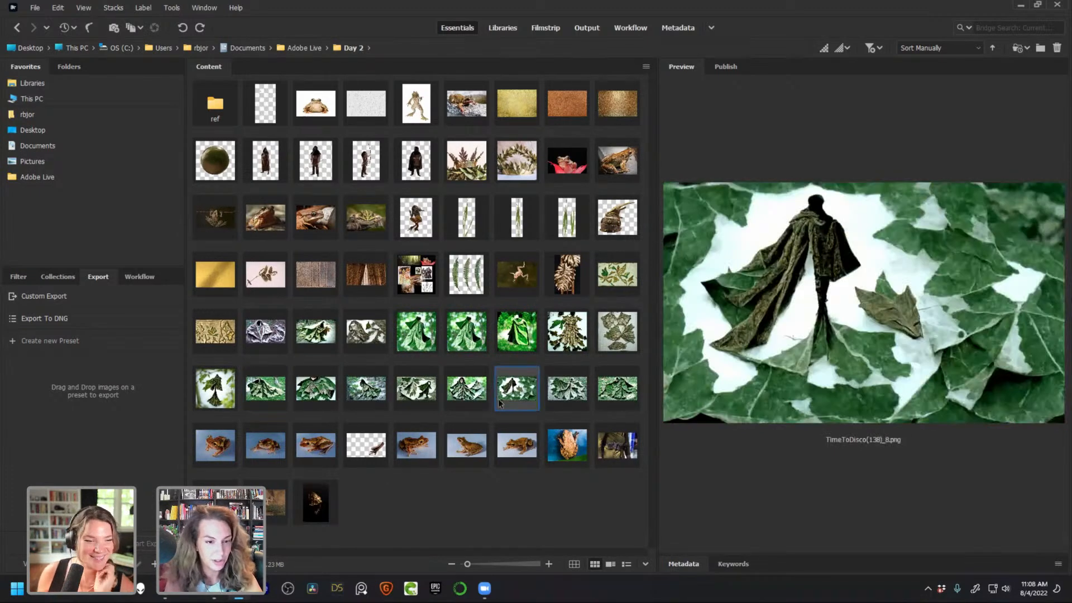
click(465, 398)
click(416, 397)
click(373, 398)
click(324, 399)
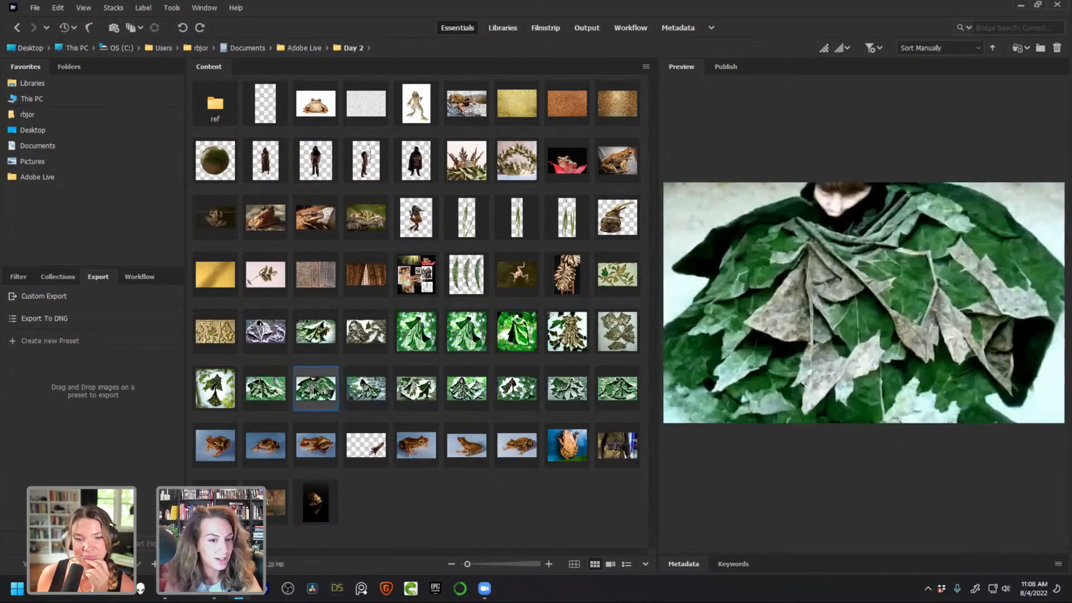
click(265, 396)
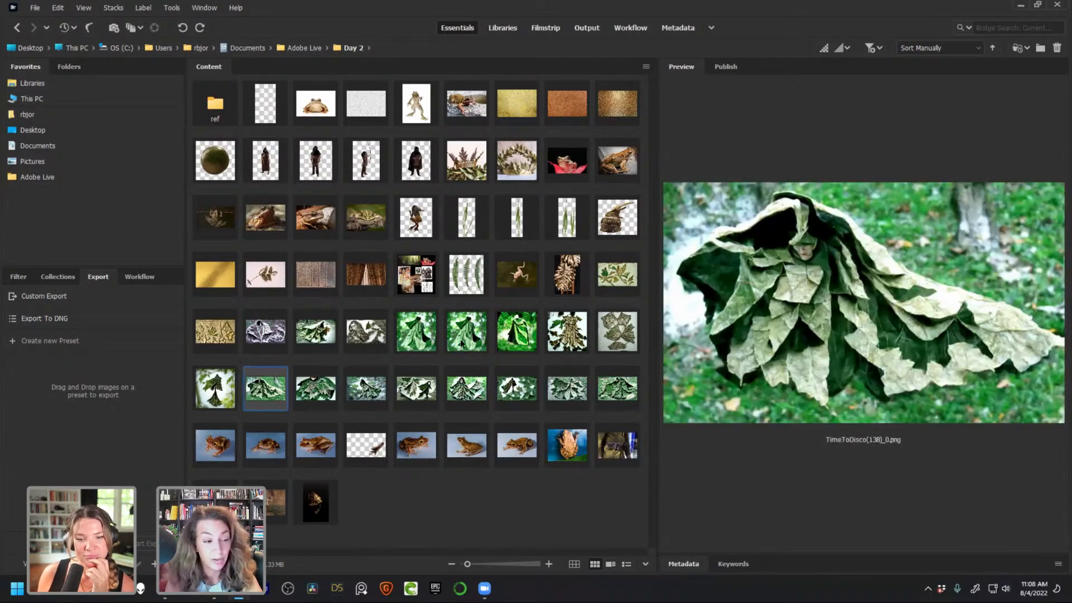
click(337, 347)
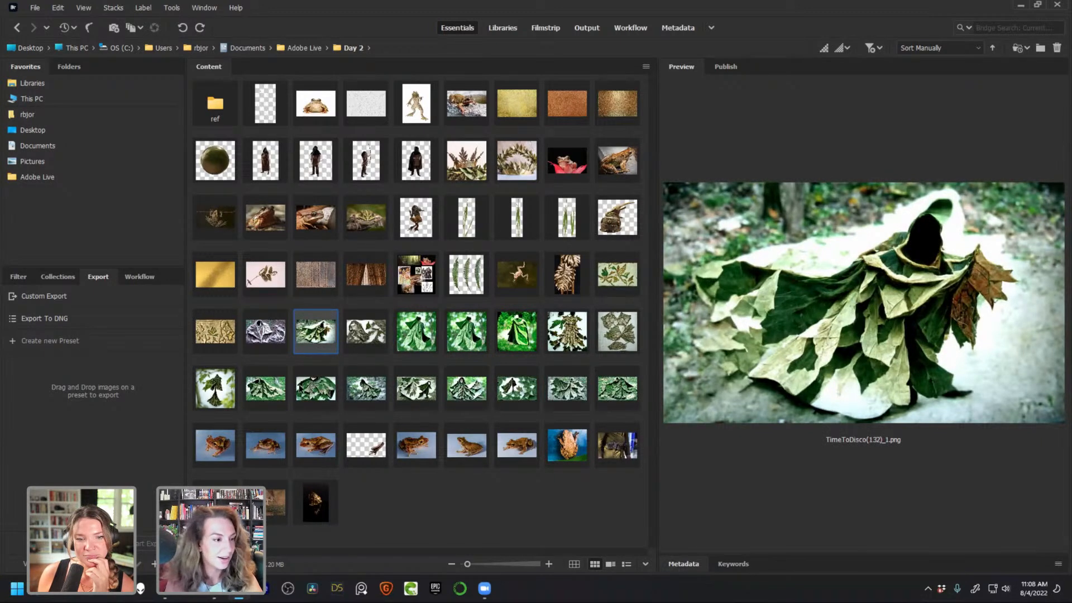
click(268, 334)
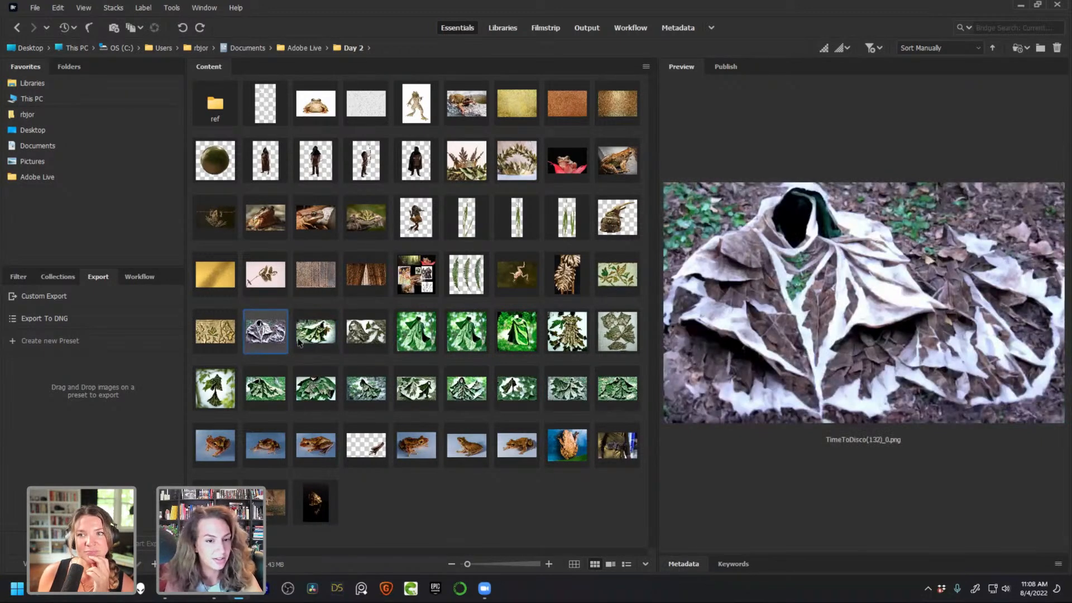
Export TimeToDisco(132)_1.png as a full-size JPEG of quality 8 to its original folder with Custom Export
click(302, 343)
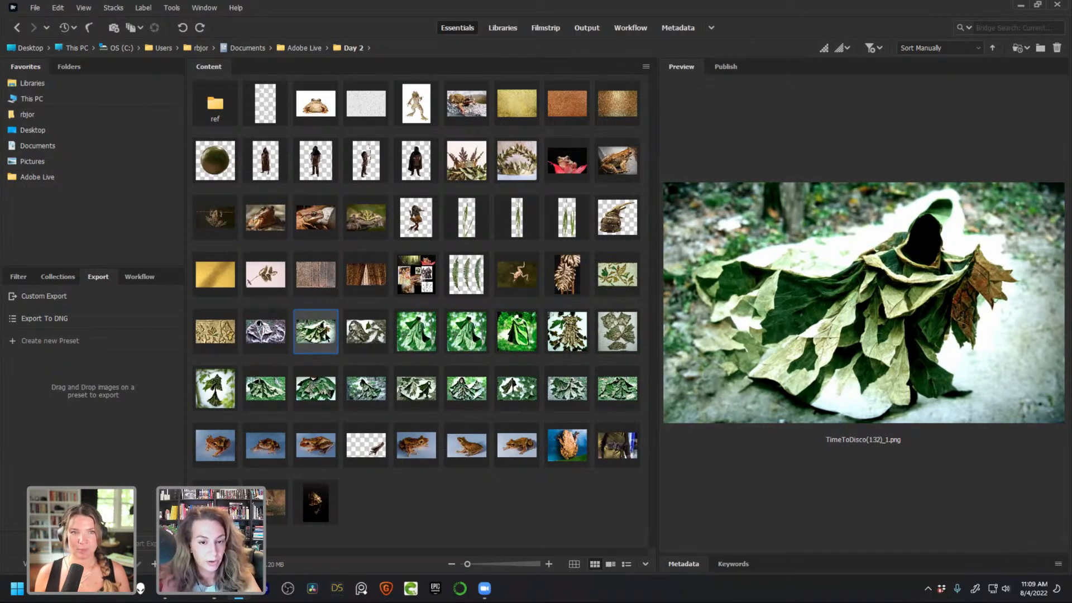
click(466, 332)
click(324, 335)
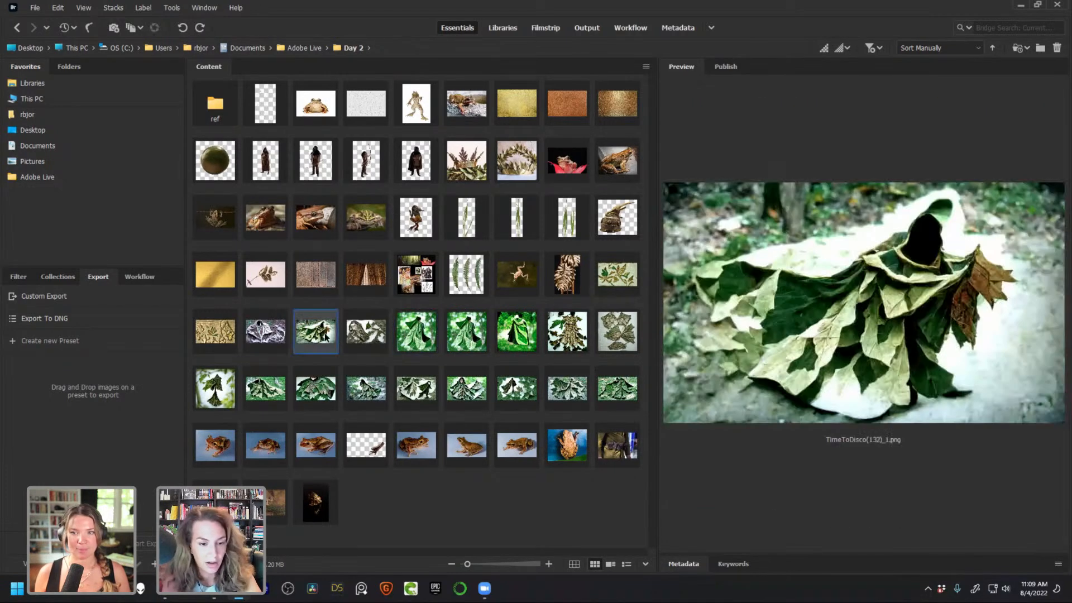
right_click(312, 339)
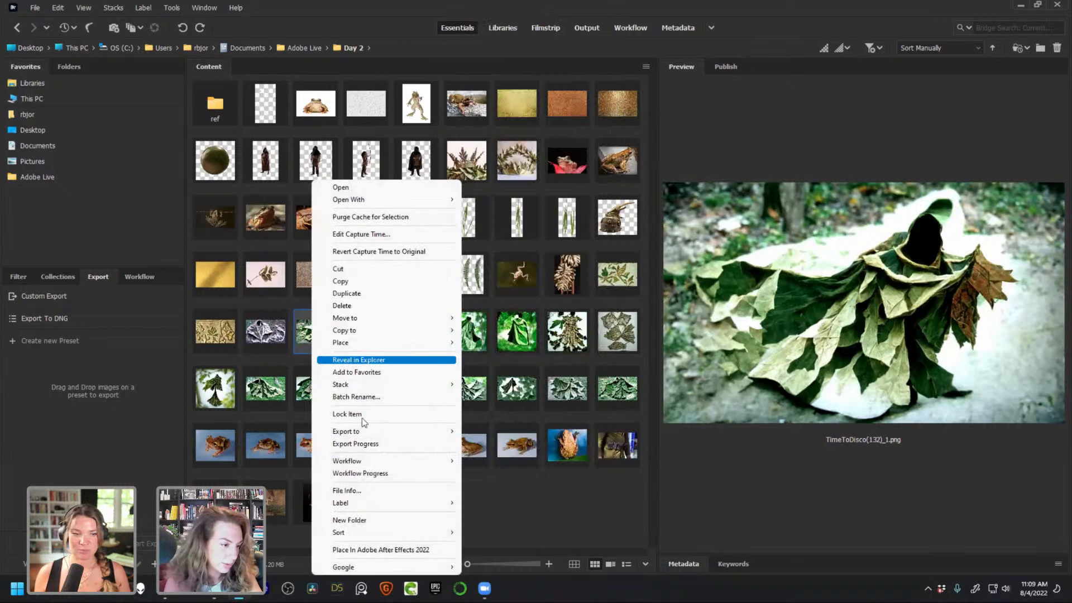
mouse_move(385, 433)
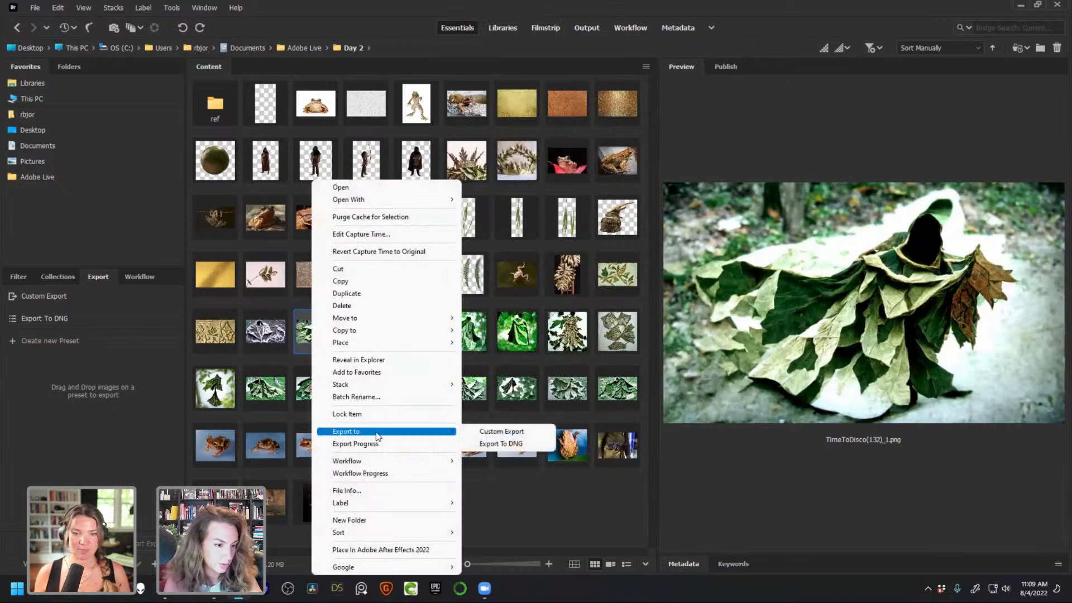
click(505, 433)
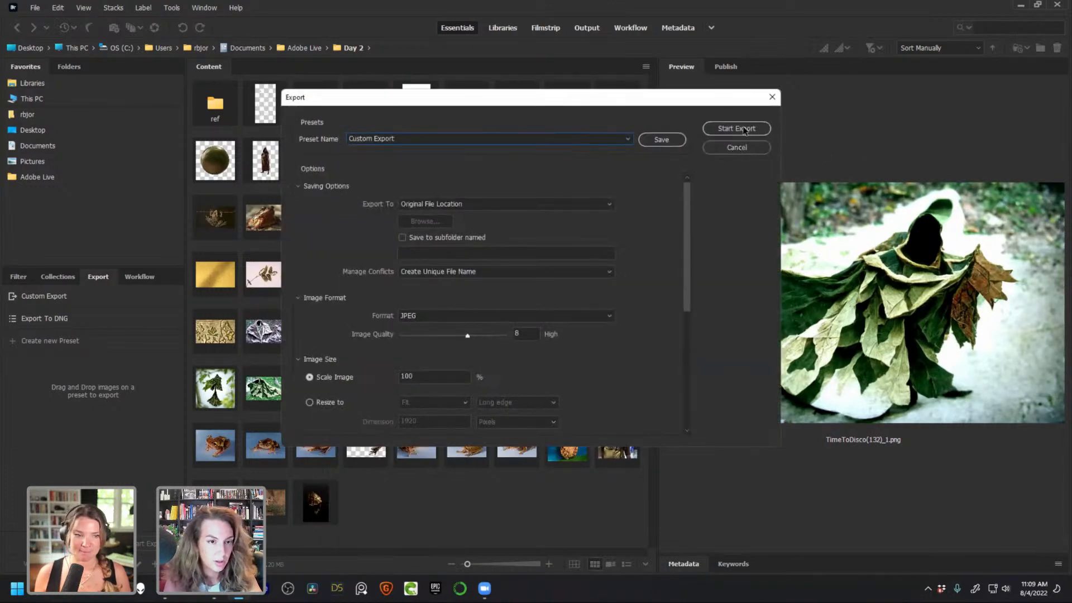
click(737, 129)
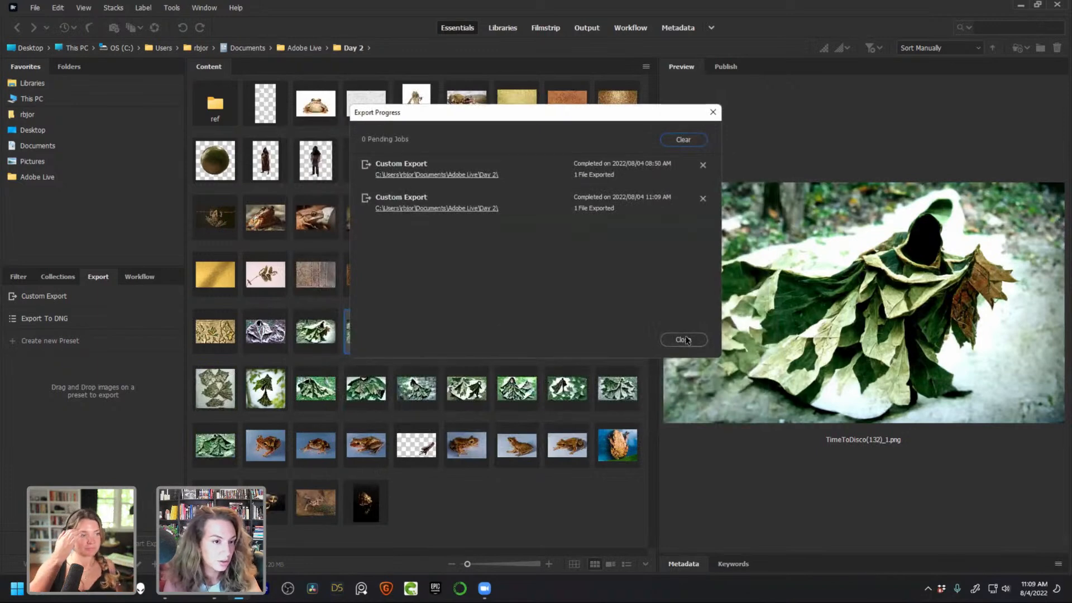
click(685, 340)
Open TimeToDisco(132)_1.jpeg in Camera Raw and enhance it with Super Resolution
click(322, 334)
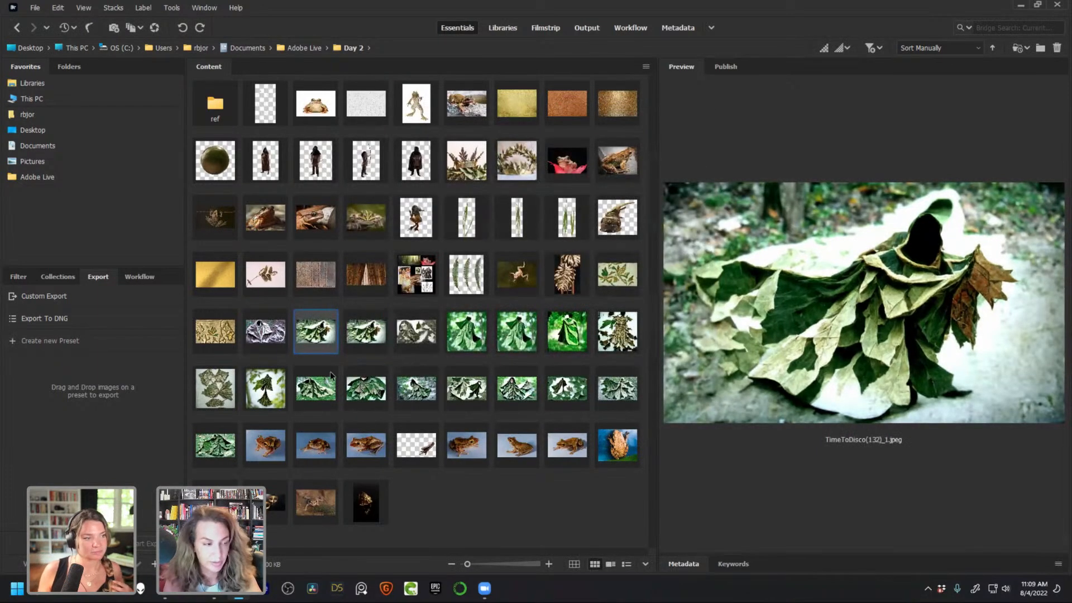
right_click(322, 334)
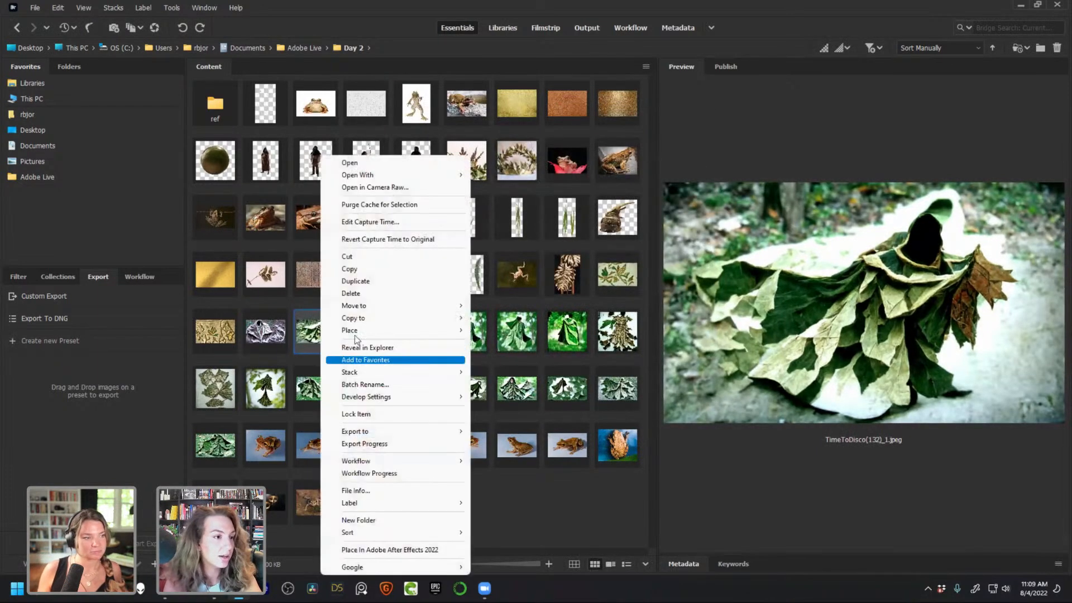
click(389, 190)
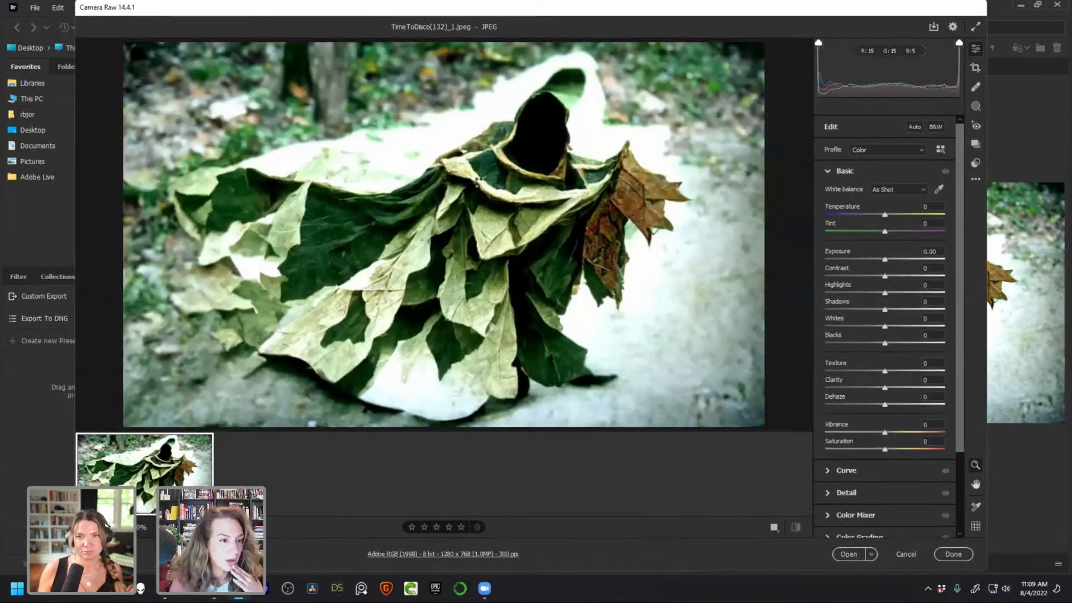
right_click(516, 214)
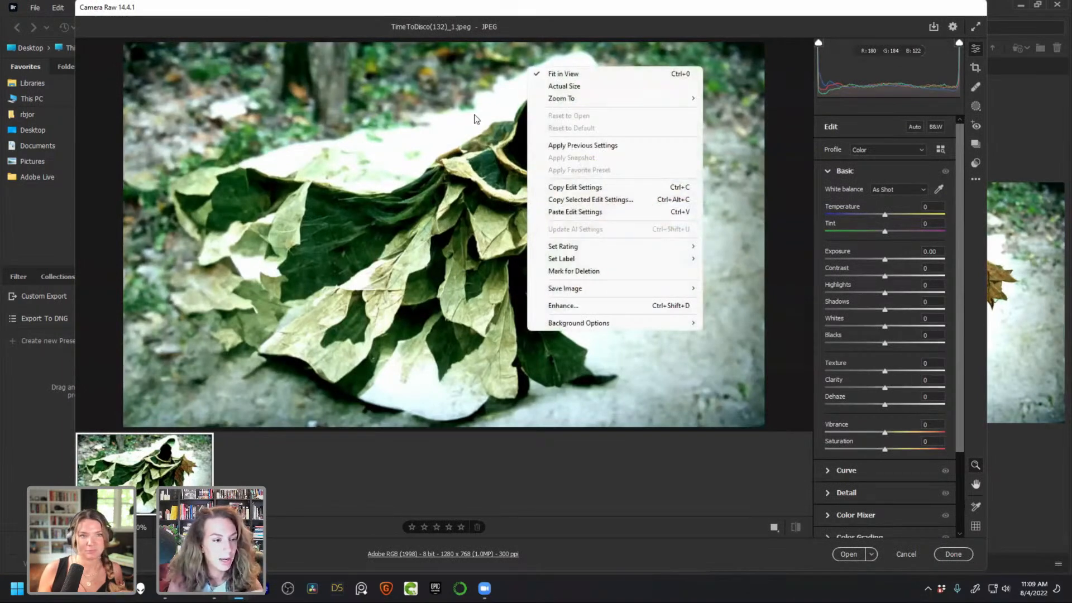
click(608, 306)
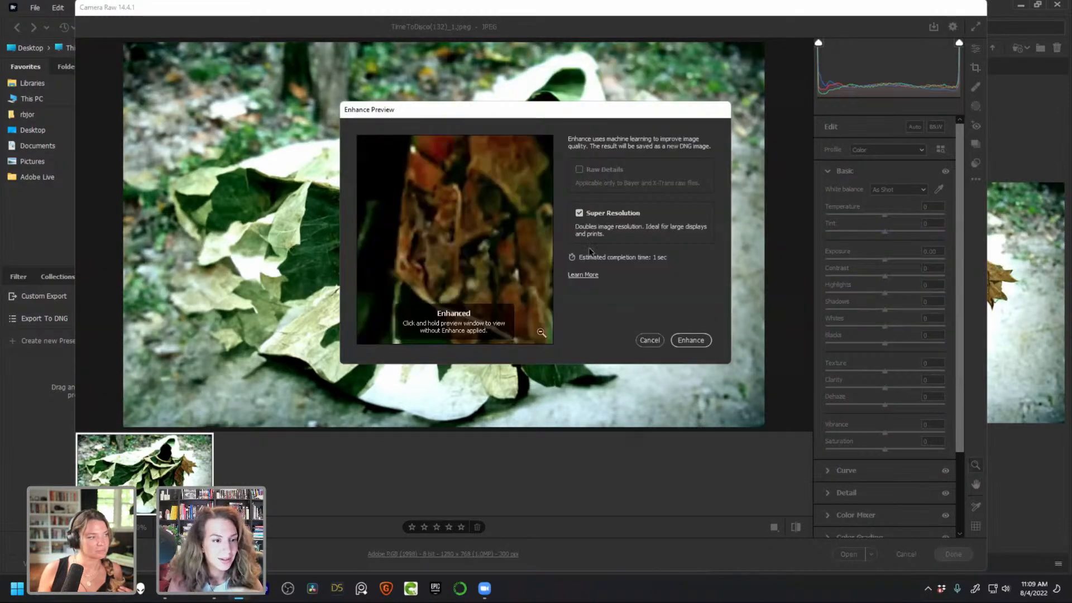
click(692, 341)
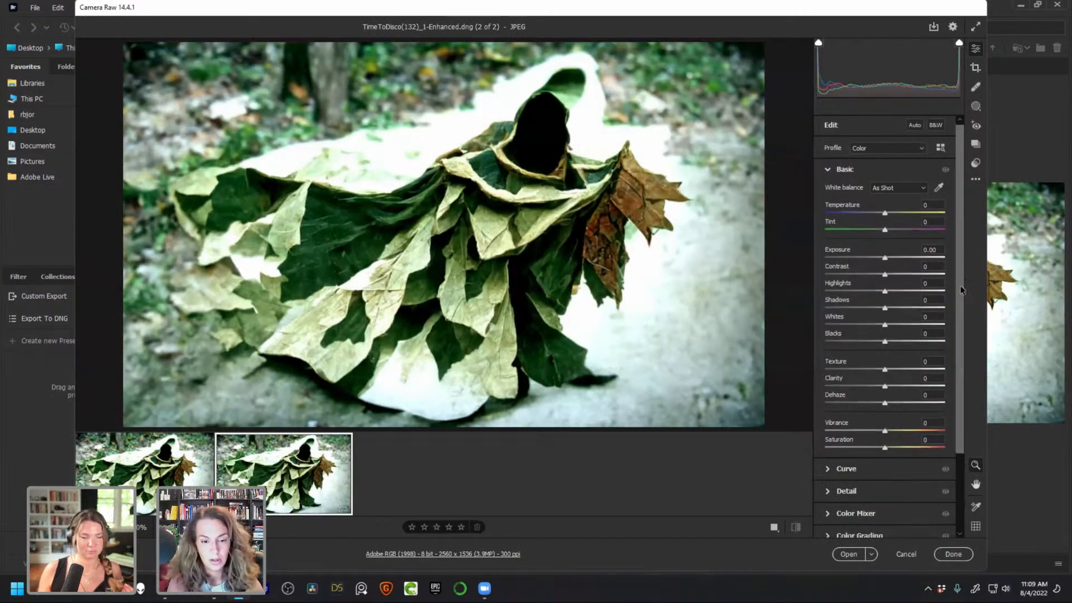
Open the enhanced leaf-cloak image in Photoshop, copy it whole into frogprincess2.psd and place it over the figure
scroll(960, 280, down, 3)
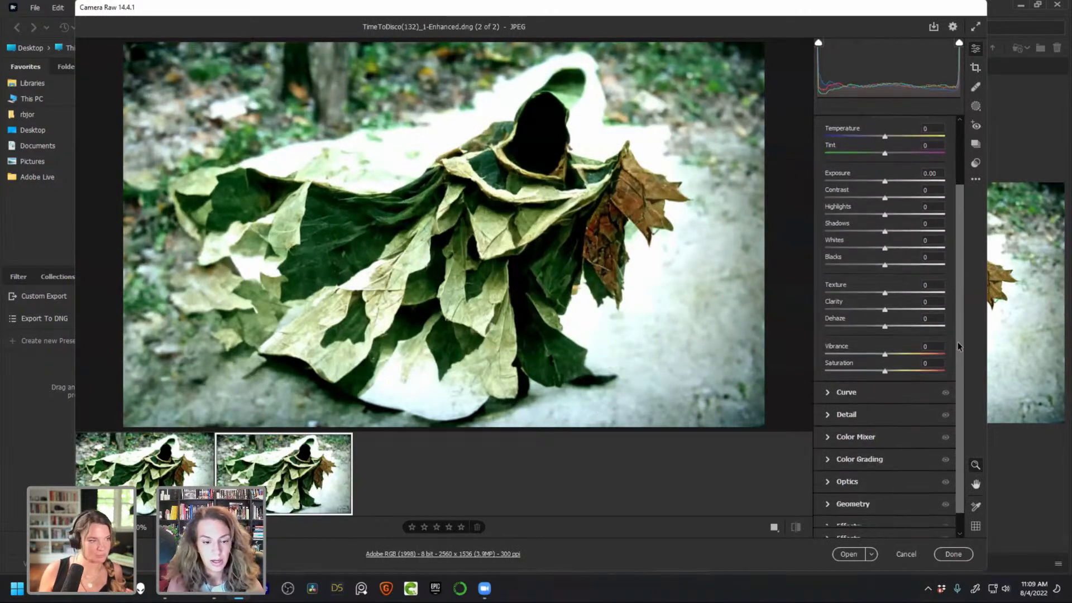
click(848, 554)
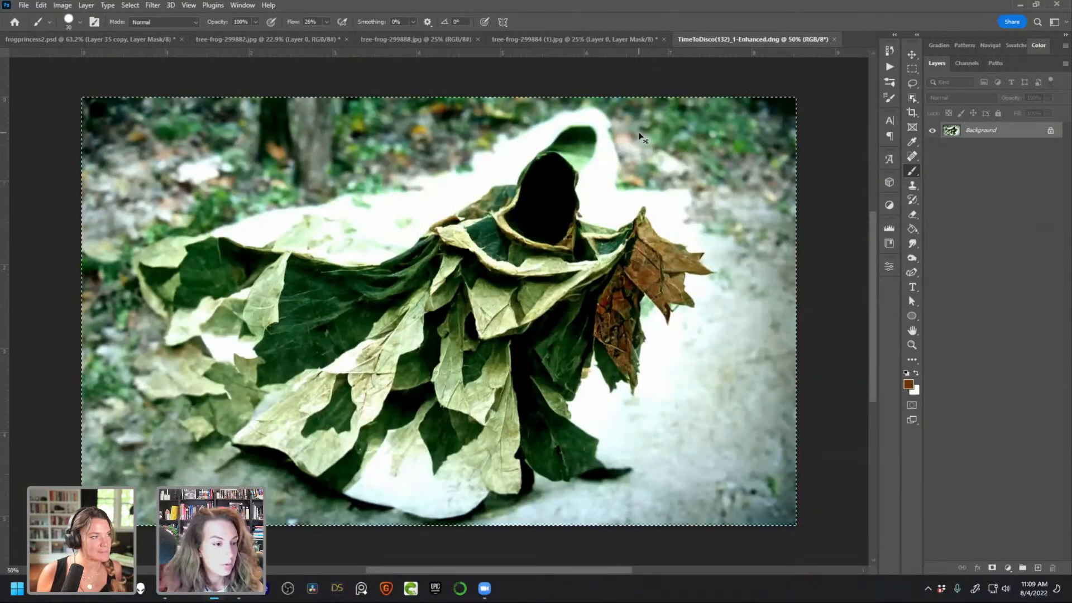
key(ctrl+w)
click(537, 224)
key(ctrl+v)
scroll(568, 251, down, 4)
drag(510, 259, 533, 286)
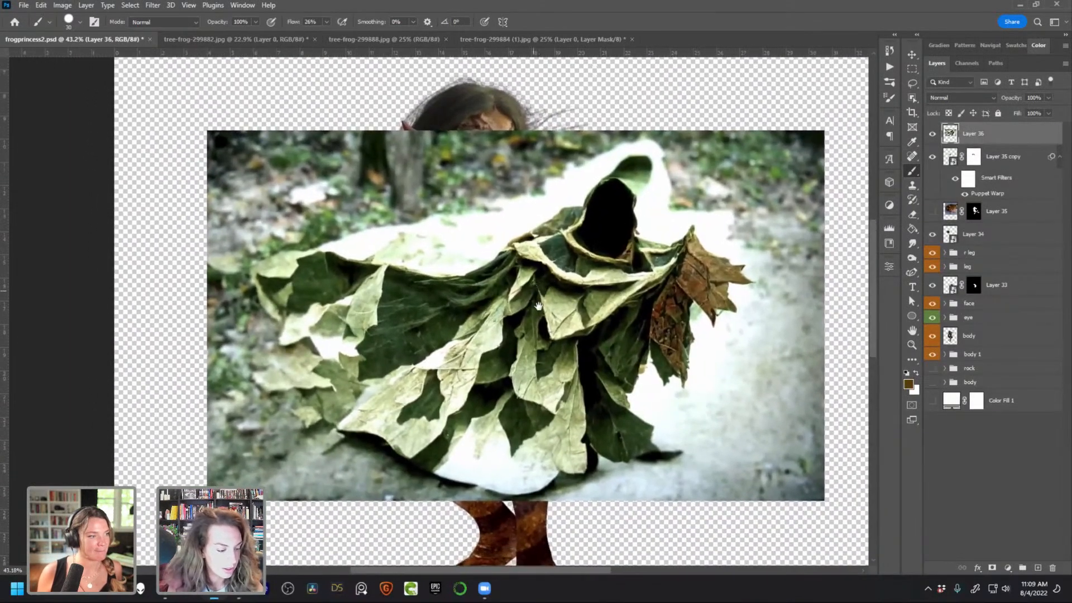
key(v)
mouse_move(615, 338)
mouse_down()
mouse_move(566, 297)
mouse_move(544, 299)
mouse_move(535, 324)
mouse_move(624, 332)
mouse_move(566, 331)
mouse_up()
scroll(625, 323, down, 1)
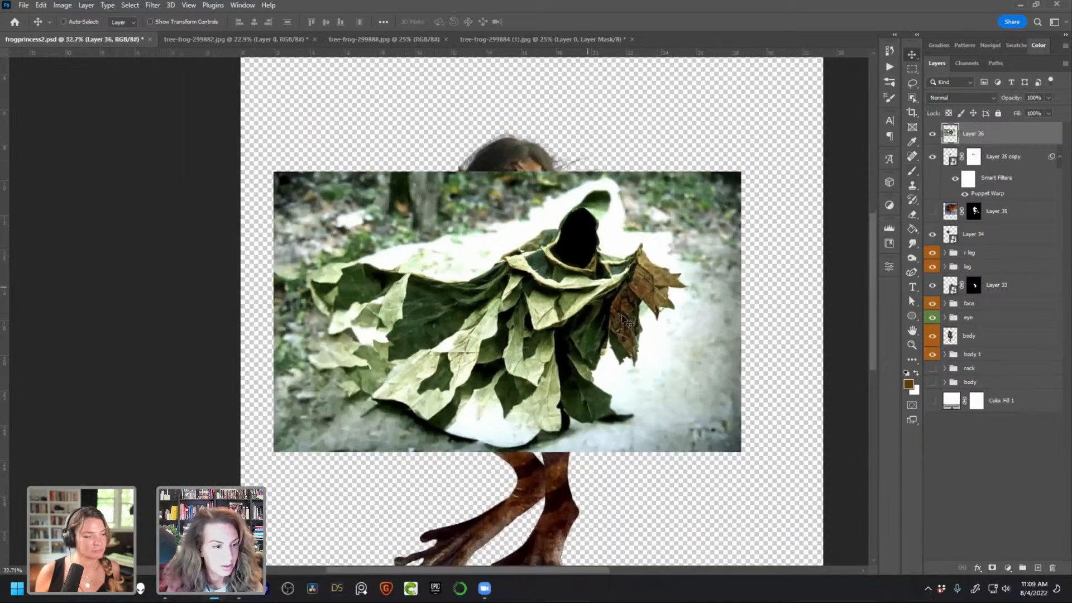
Convert the leaf-cloak layer, Layer 36, to a smart object and flip it horizontally
click(932, 135)
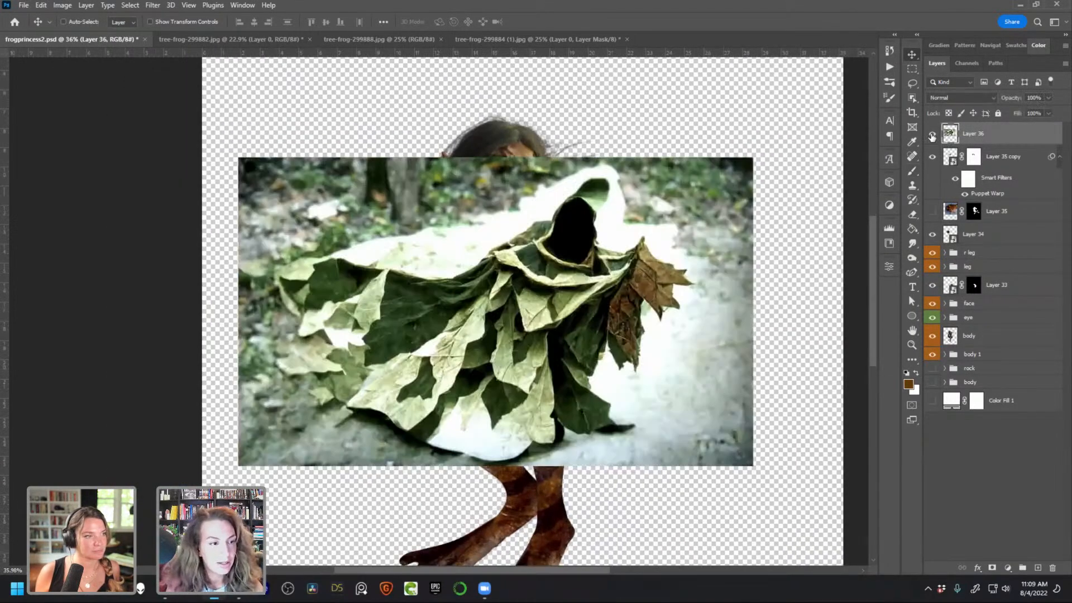
right_click(982, 135)
click(910, 254)
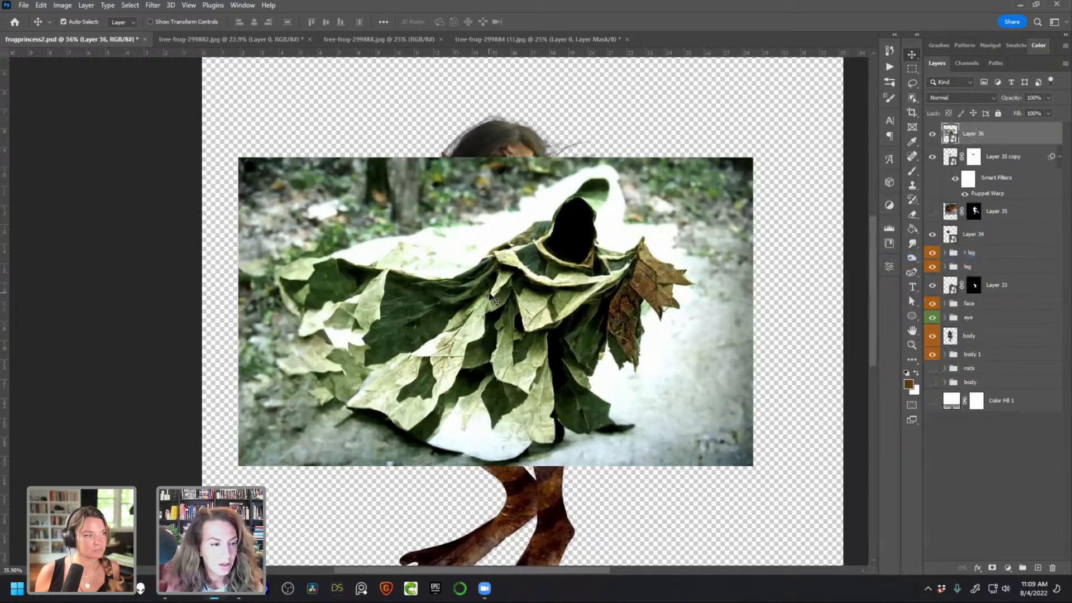
key(ctrl+t)
right_click(504, 229)
click(536, 432)
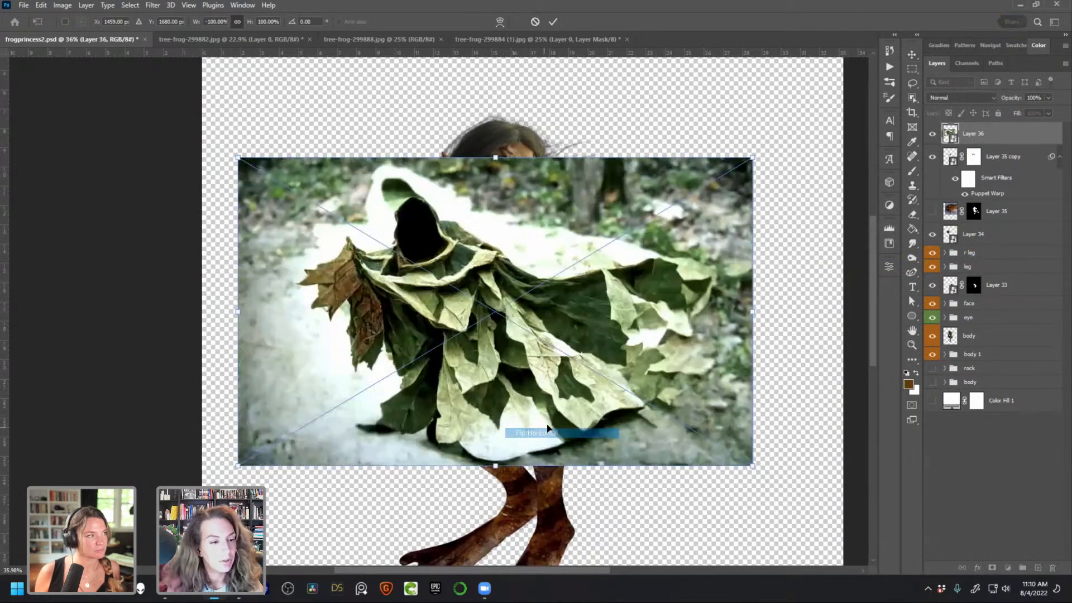
Enlarge the flipped cloak image and position it over the princess, checking the fit by hiding and reshowing the layer
drag(753, 466, 794, 509)
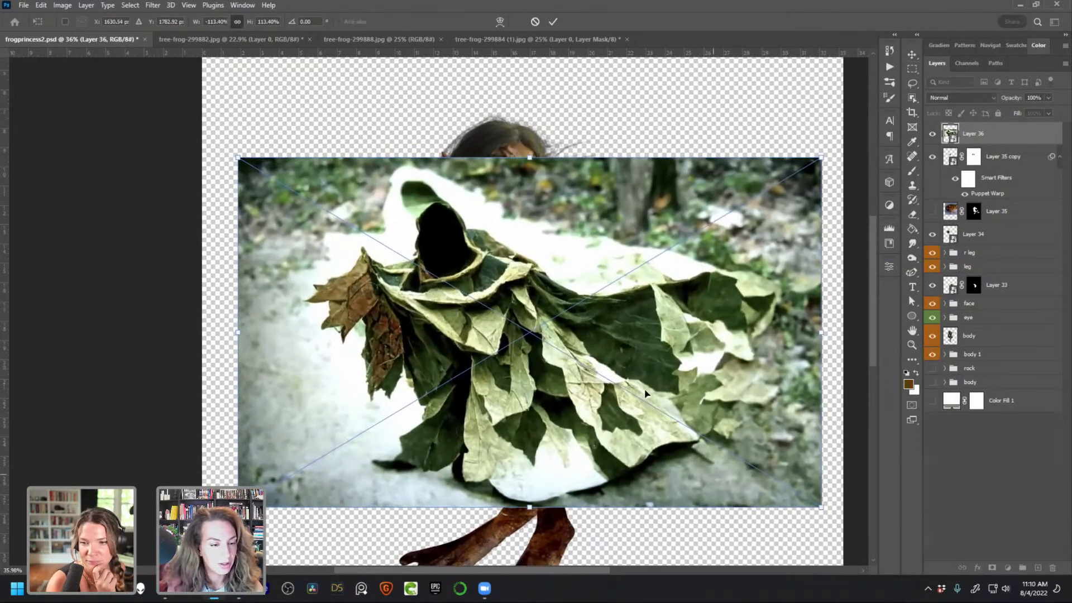
drag(529, 373, 580, 330)
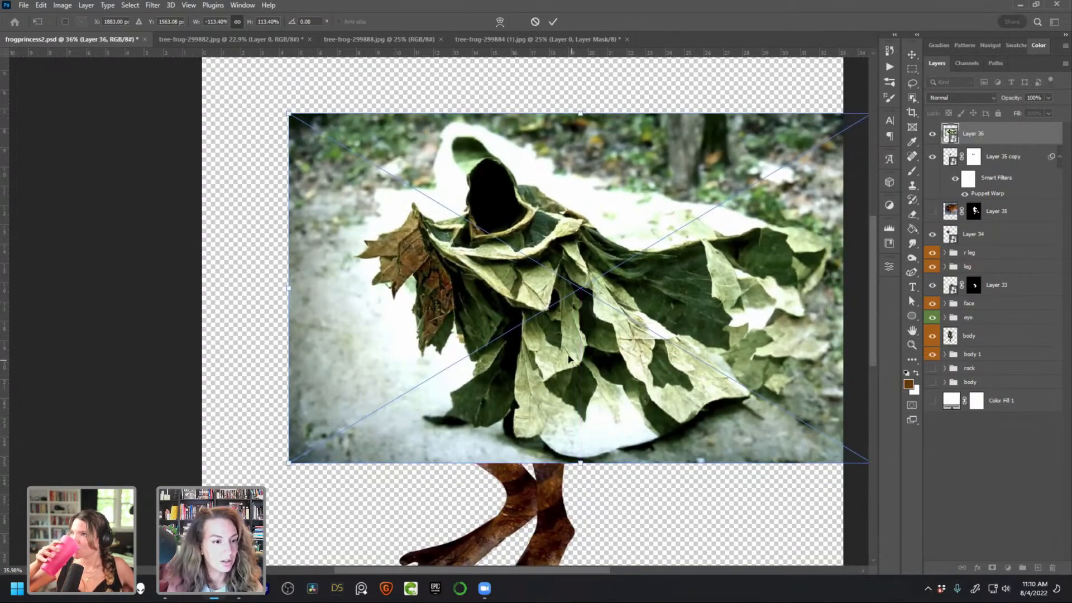
drag(287, 114, 242, 87)
drag(469, 251, 453, 336)
drag(511, 311, 520, 284)
key(Return)
scroll(559, 257, up, 1)
scroll(560, 290, down, 1)
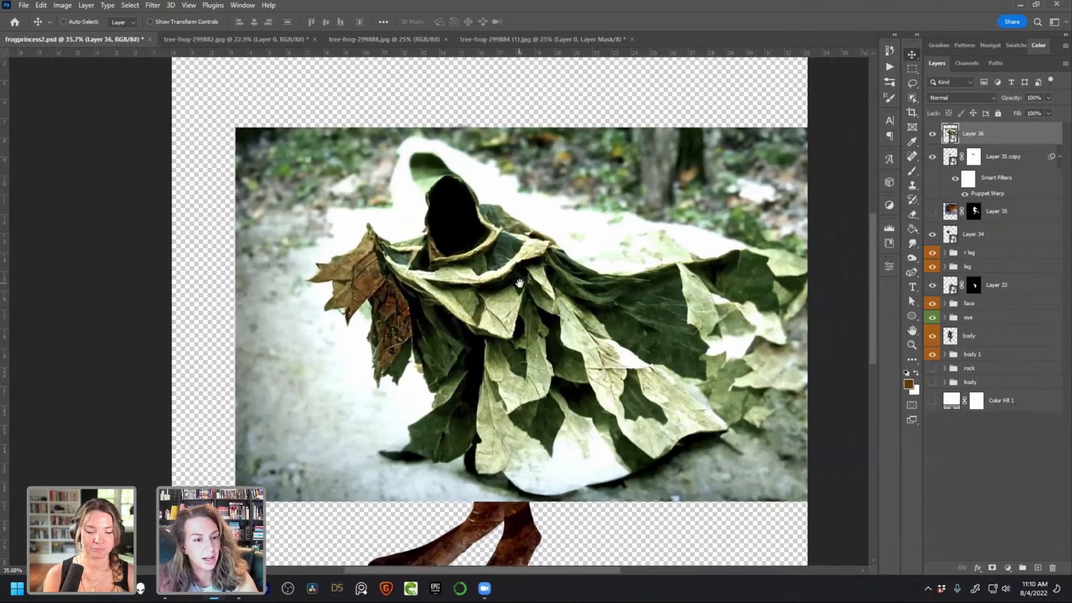
click(932, 137)
click(932, 137)
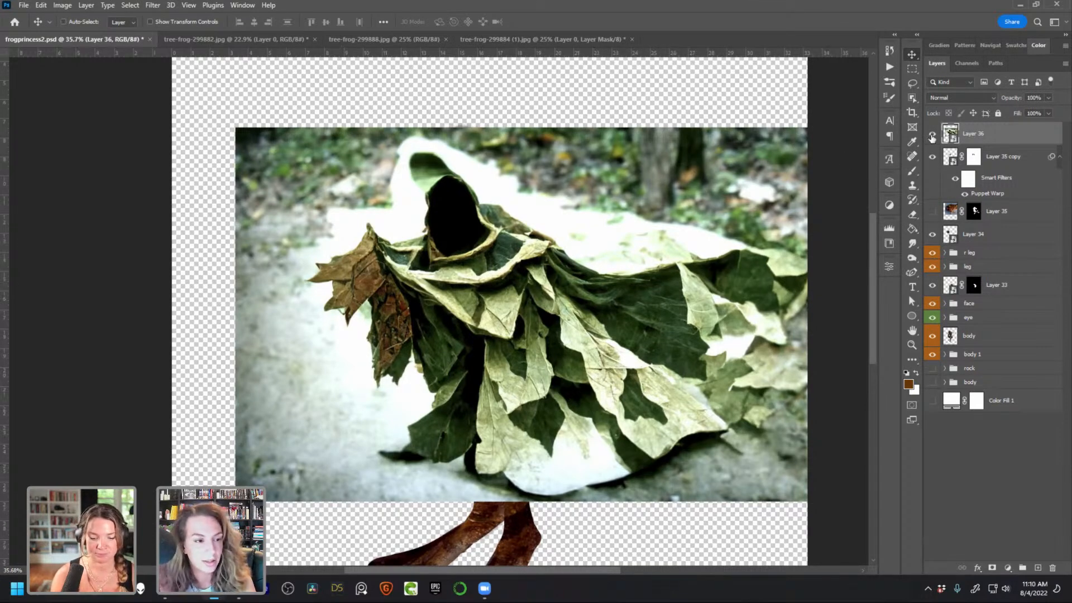
Add a layer mask to Layer 36 and select the leaf cloak with the Object Selection tool
click(992, 568)
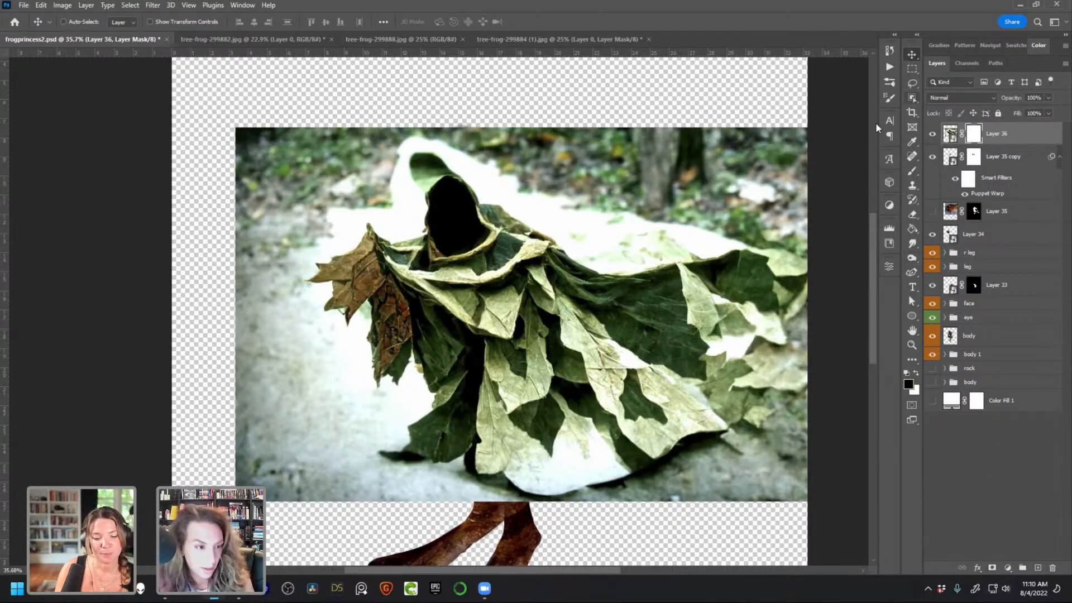
click(912, 98)
drag(381, 232, 754, 502)
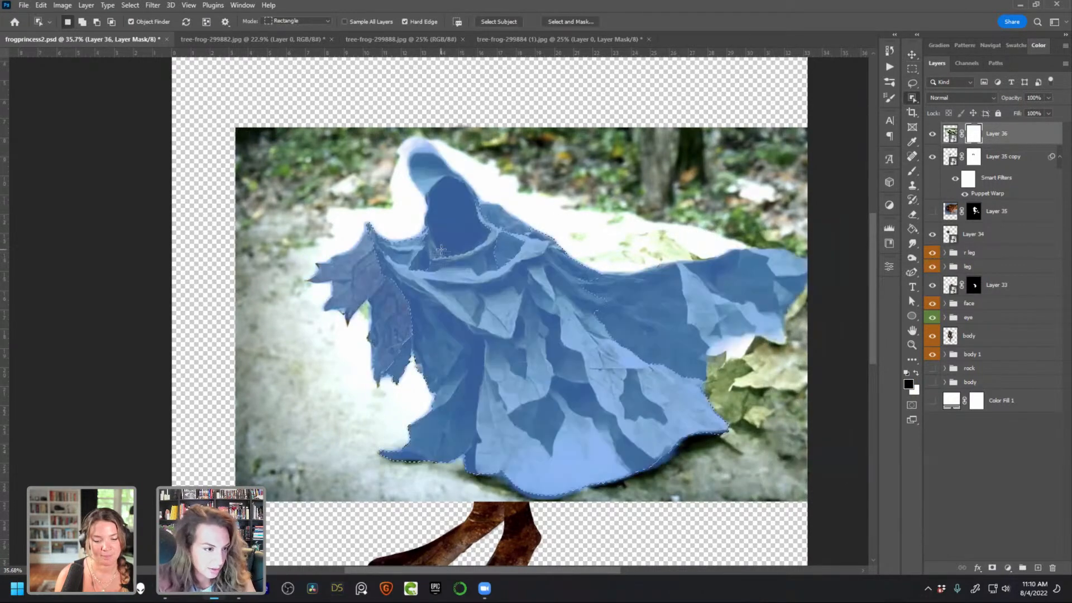
drag(579, 260, 734, 417)
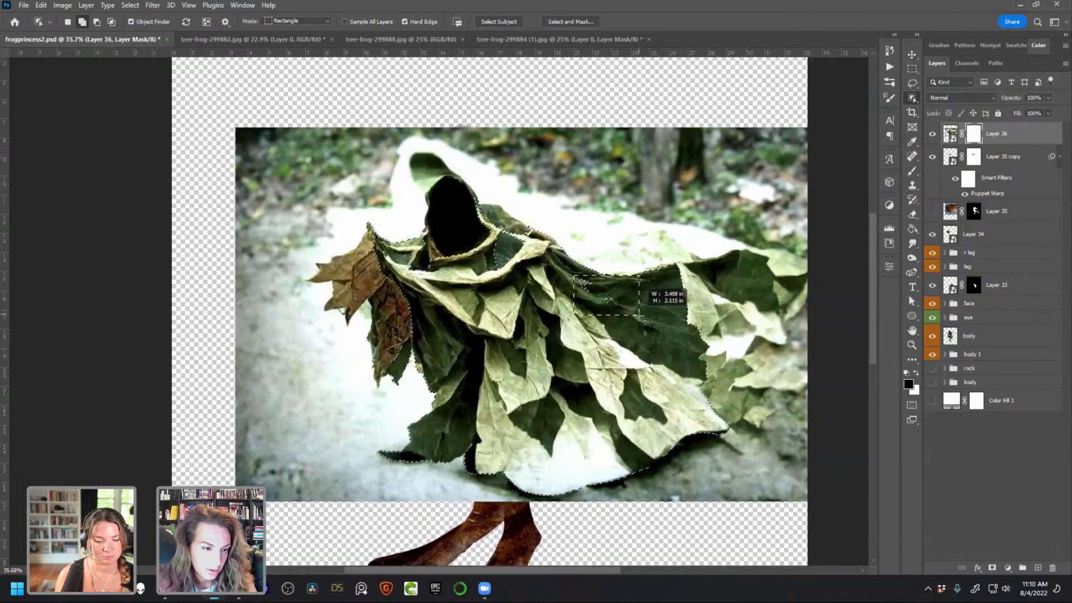
Add the pale leaf at the cloak's trailing edge and the missed collar patch to the selection with the Lasso
click(913, 83)
key(shift)
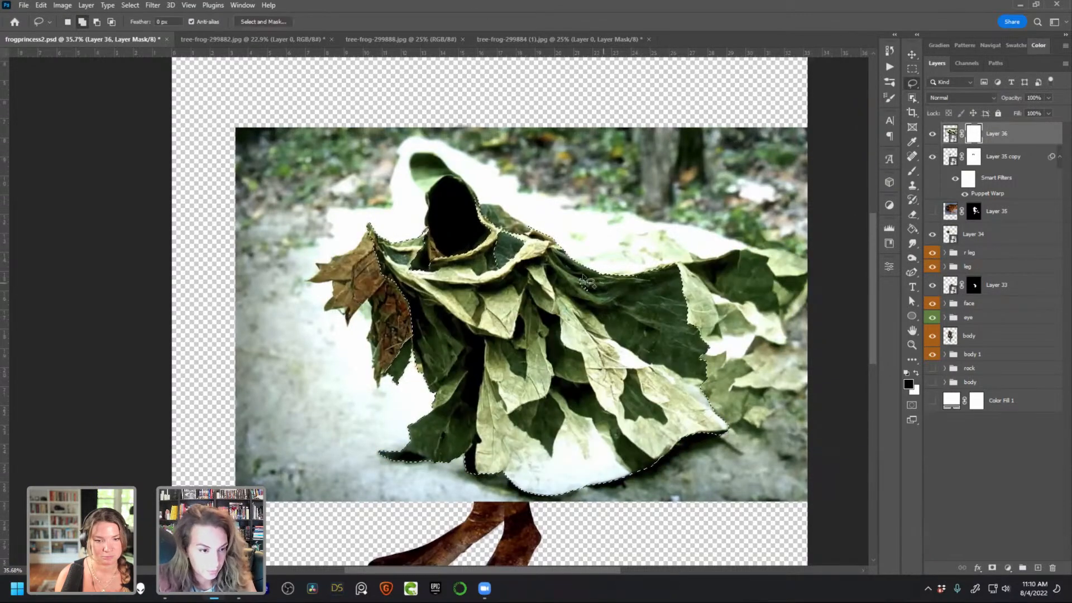
mouse_move(680, 265)
mouse_down()
mouse_move(720, 323)
mouse_move(701, 397)
mouse_up()
key(shift)
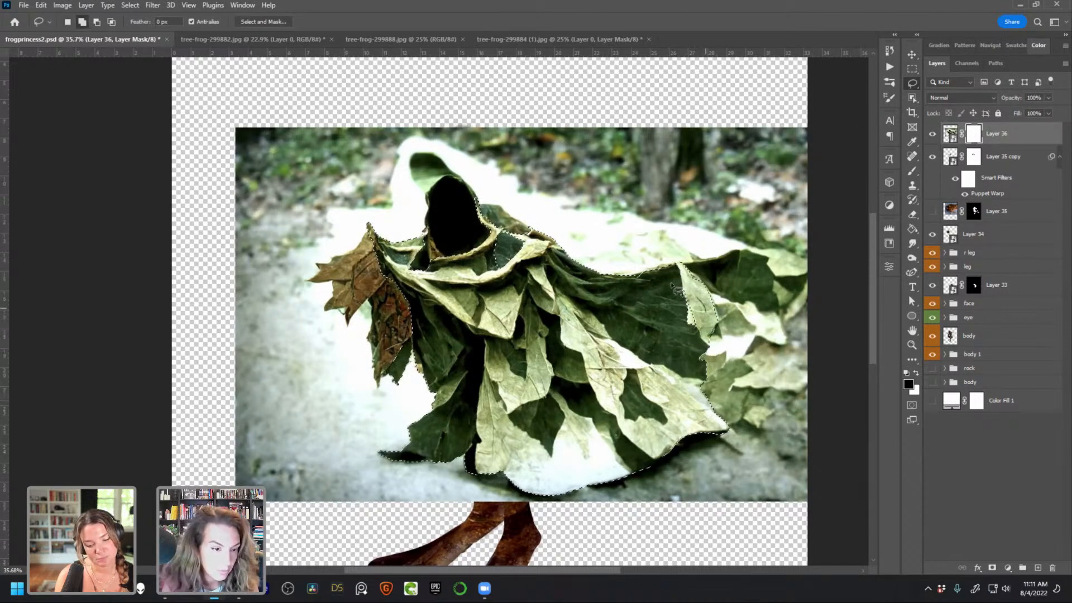
mouse_move(527, 241)
mouse_down()
mouse_move(502, 235)
mouse_move(490, 244)
mouse_move(493, 286)
mouse_move(525, 269)
mouse_move(526, 241)
mouse_up()
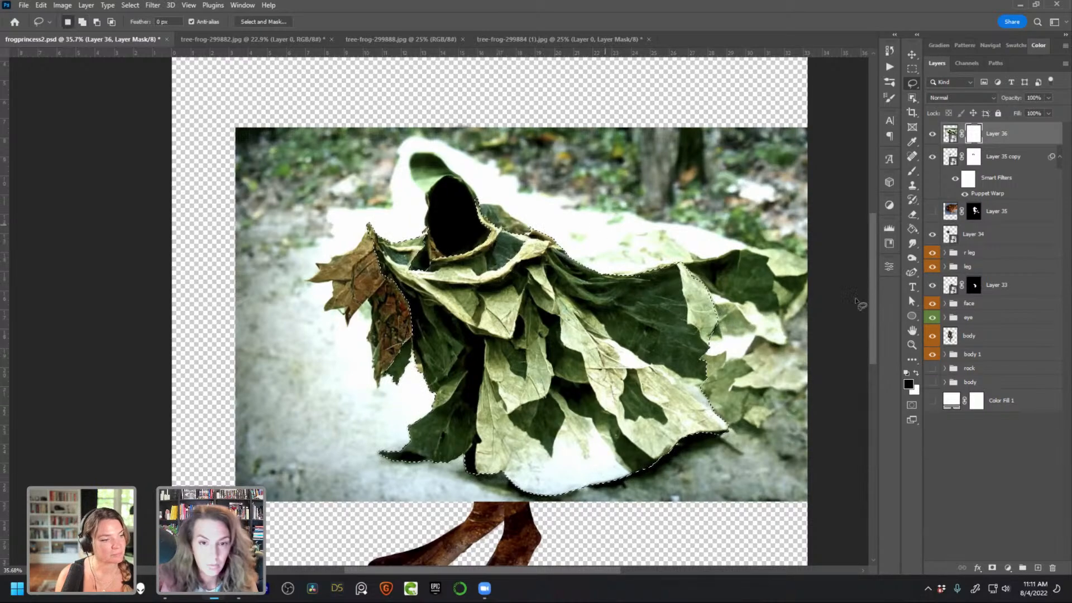
Fill the selection with black on Layer 36's mask, deselect and invert the mask so only the cloak shows
key(x)
key(Delete)
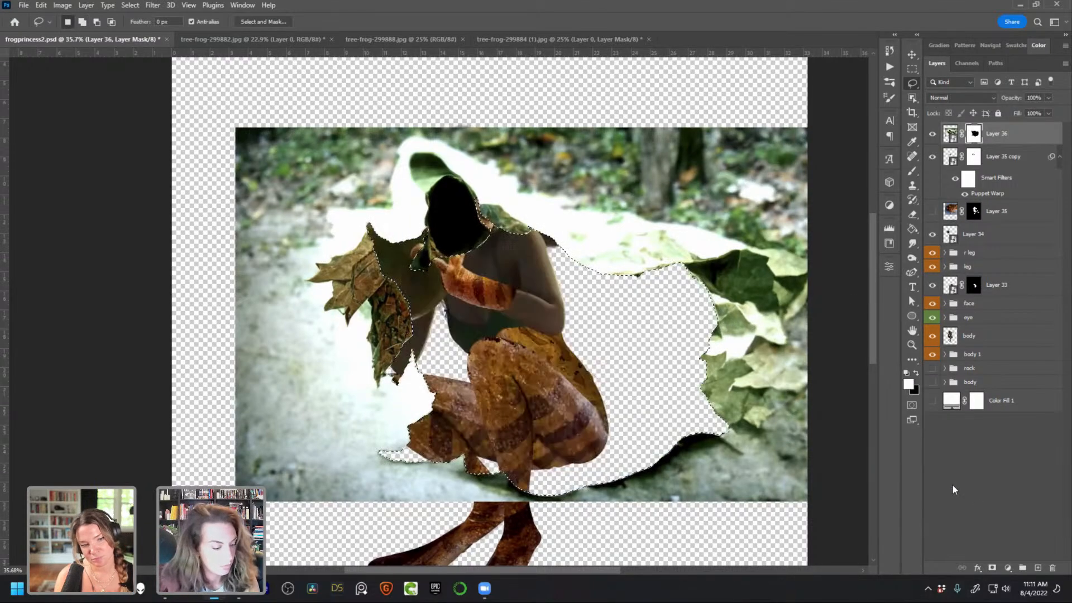
key(ctrl+z)
key(Delete)
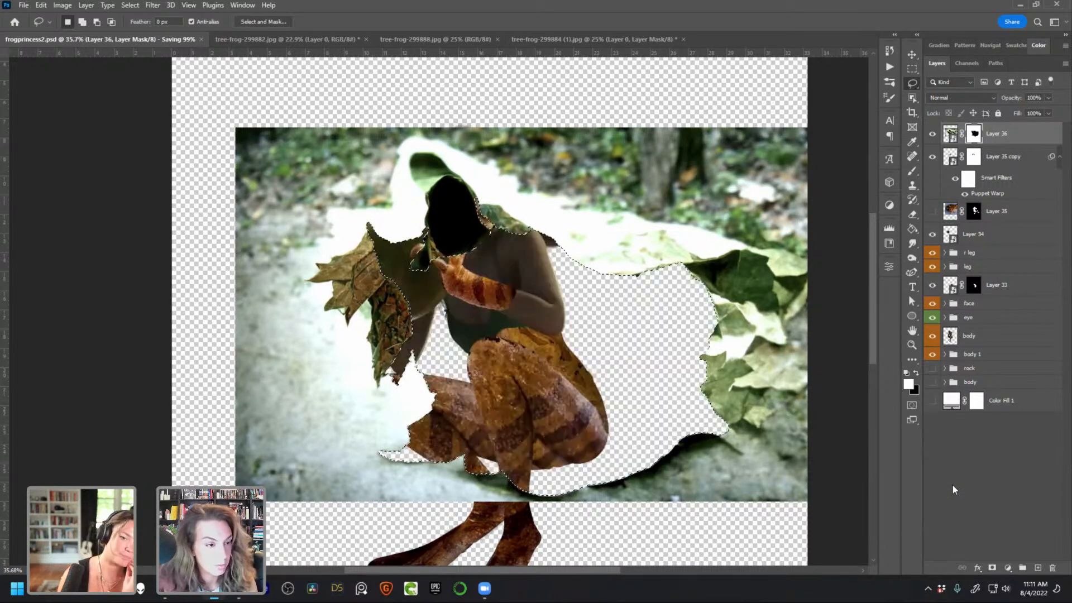
key(ctrl+d)
key(ctrl+i)
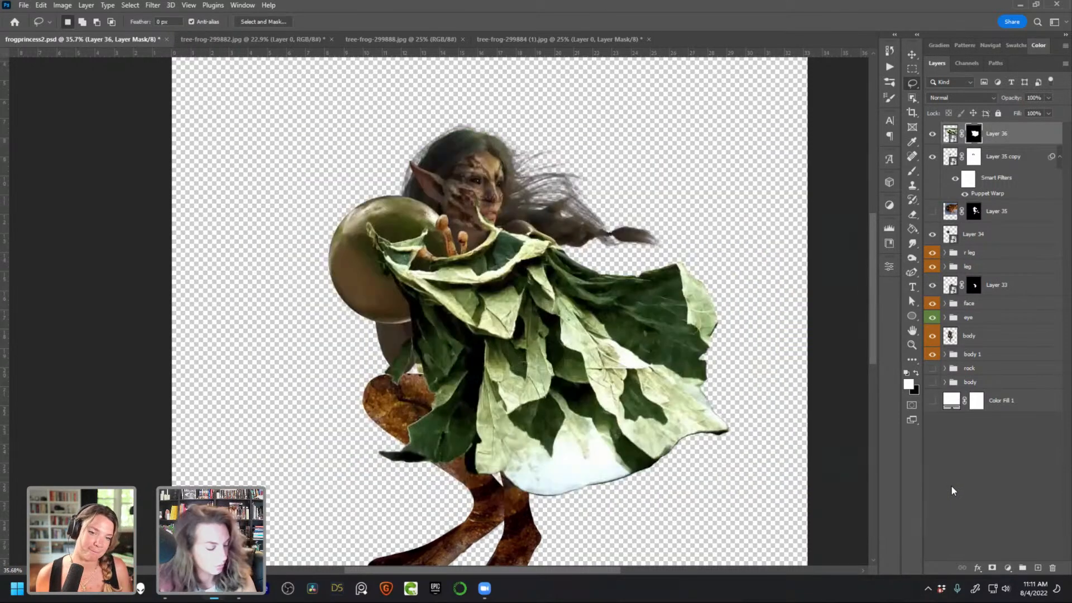
Shift the masked cloak onto the princess's shoulders and check it by hiding and reshowing Layer 36
key(v)
drag(517, 256, 520, 272)
drag(522, 329, 534, 307)
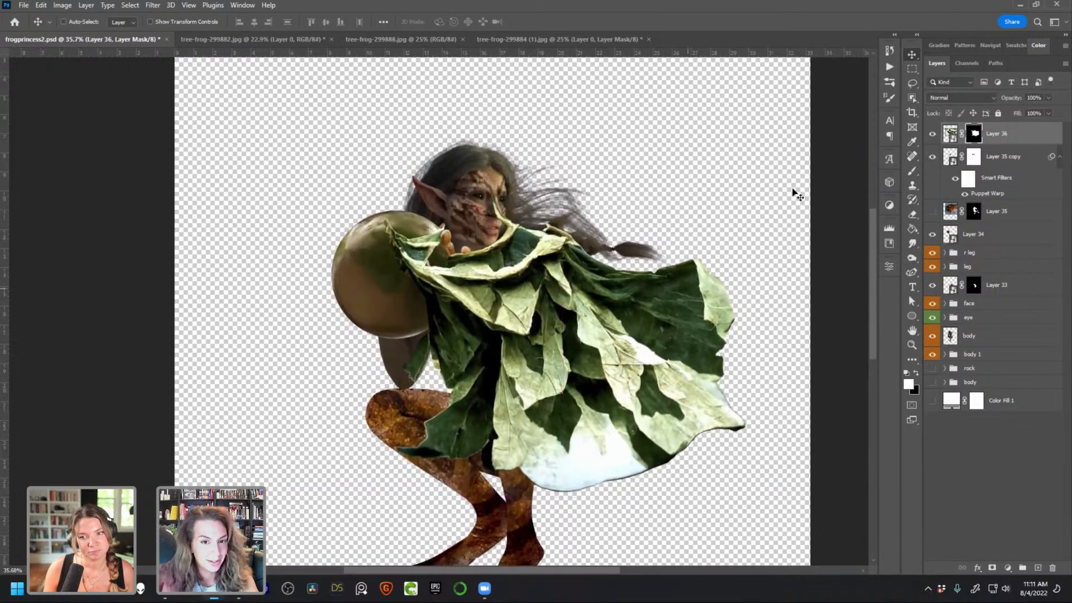
click(932, 133)
click(933, 135)
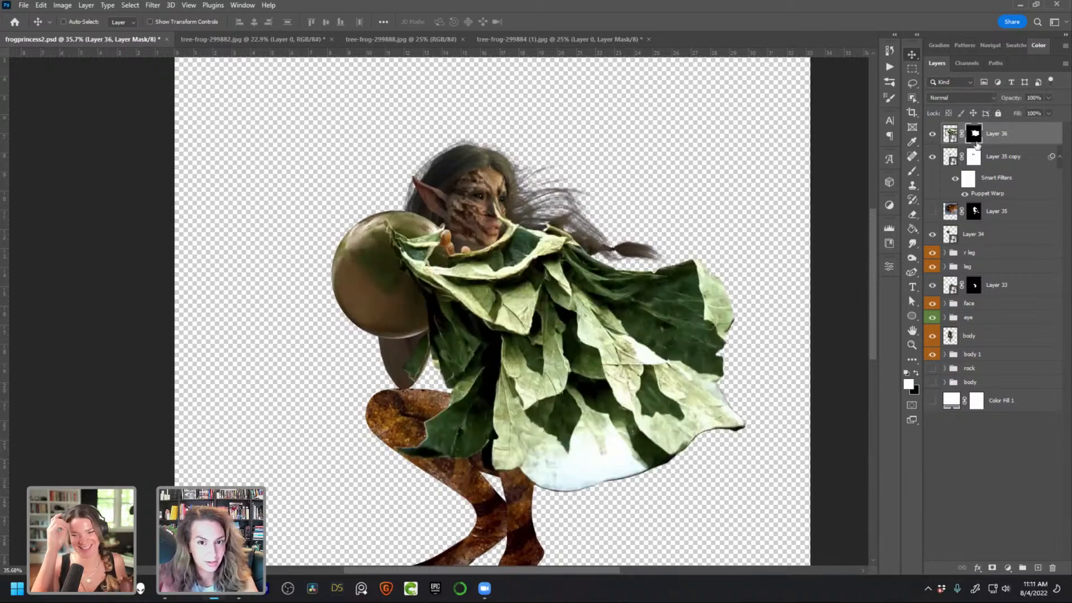
key(b)
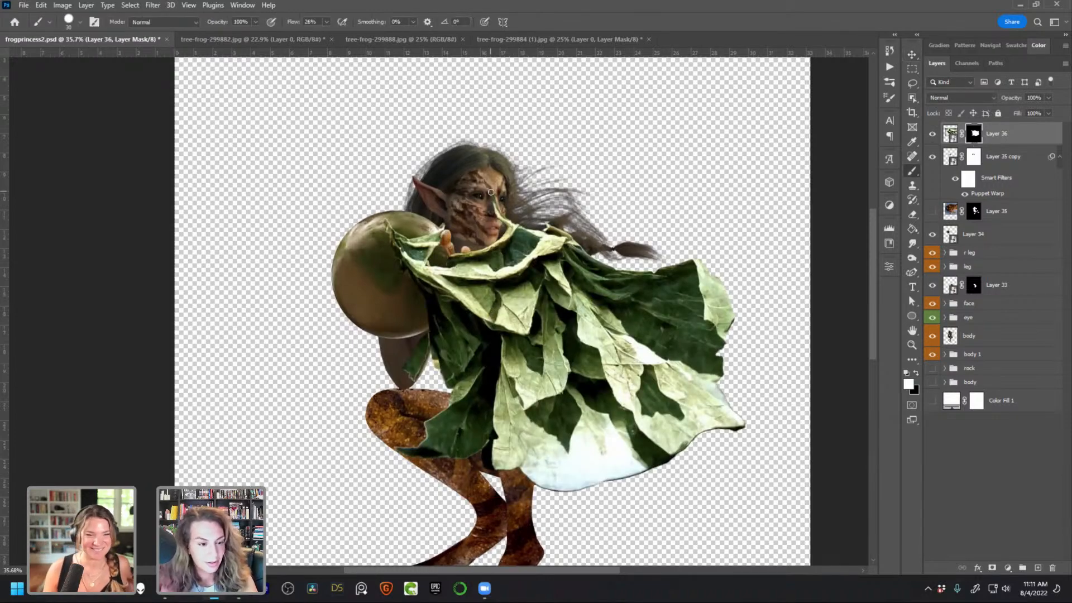
Duplicate Layer 36 and select the leaf cloak's collar on the copy's mask with the Object Selection tool
key(x)
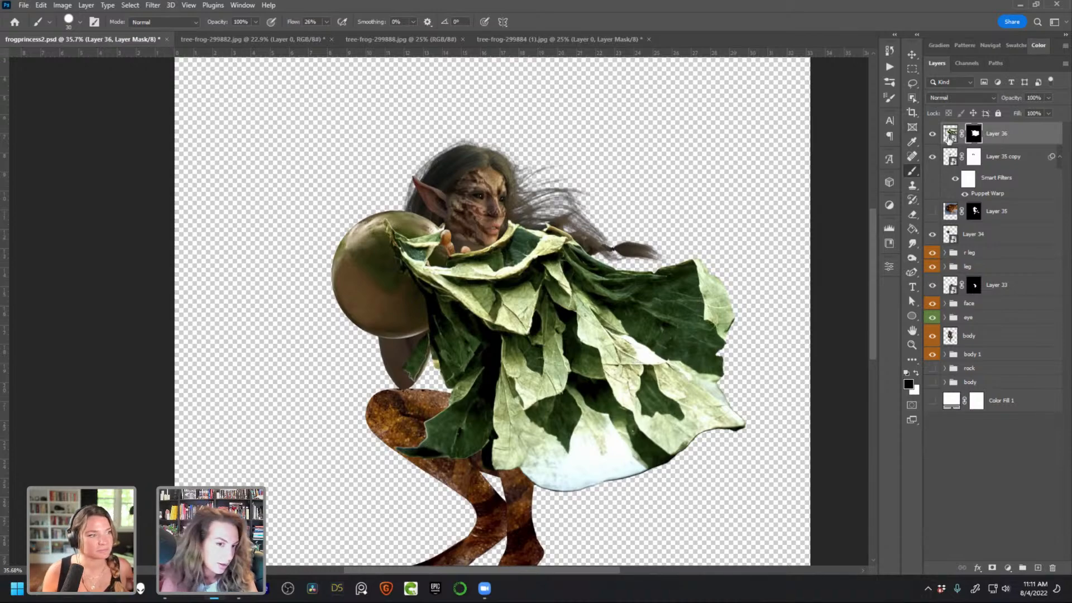
key(ctrl+j)
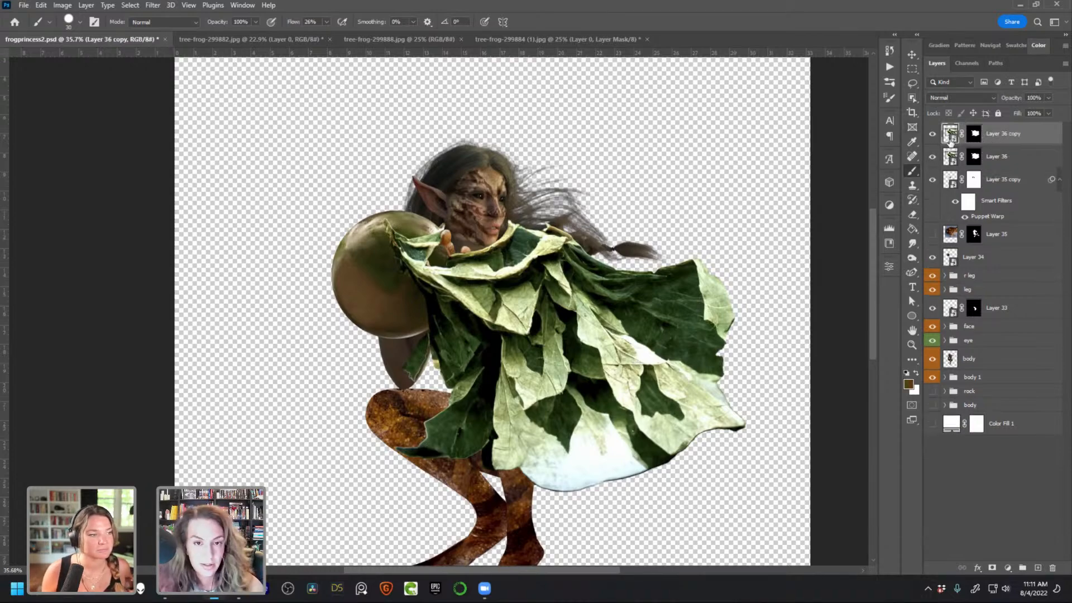
click(974, 137)
key(w)
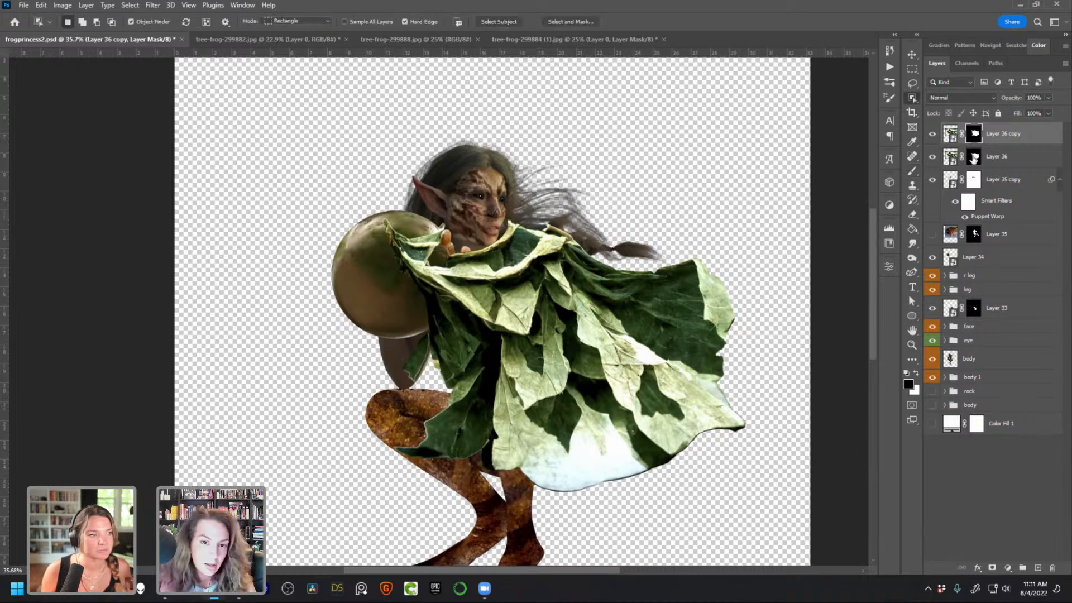
drag(367, 199, 571, 336)
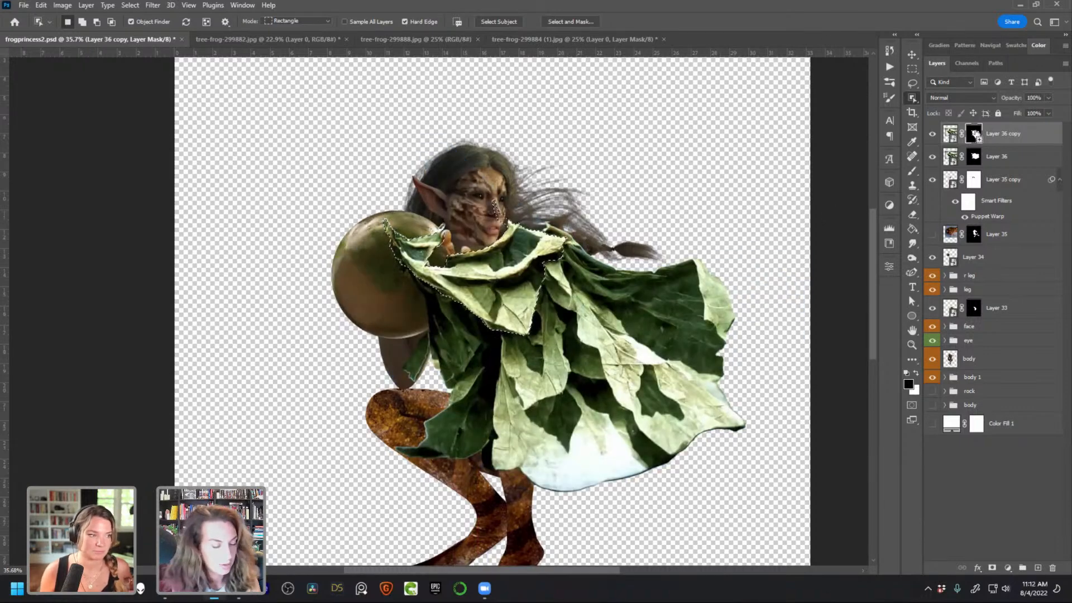
Mask out everything except the selected collar on Layer 36 copy, deselect, and hide the original Layer 36
key(x)
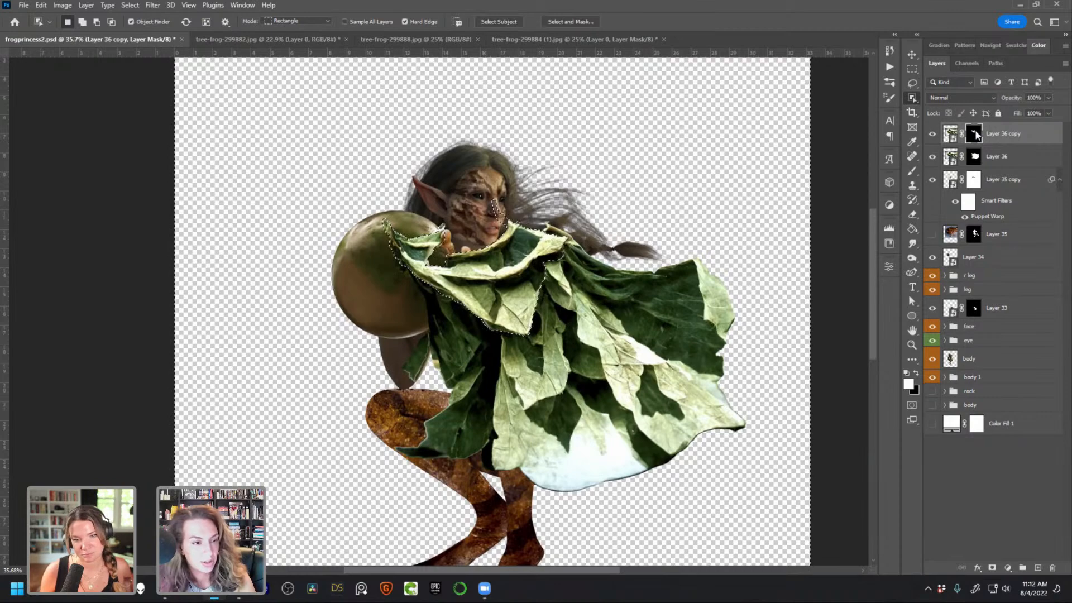
key(ctrl+d)
click(933, 157)
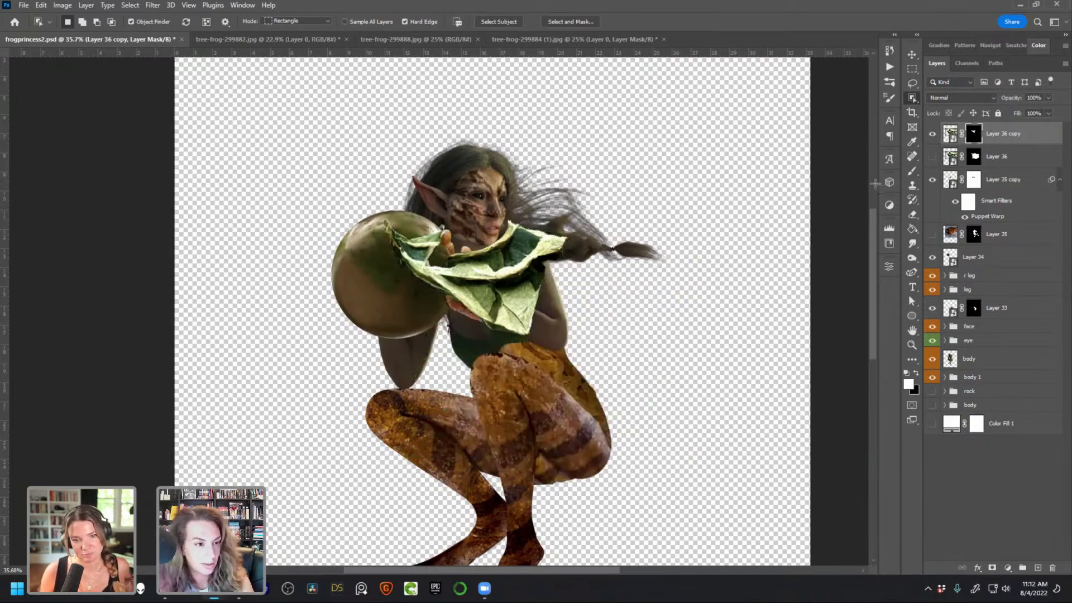
key(v)
click(932, 134)
click(932, 157)
click(932, 157)
click(932, 134)
Scale the leaf collar down proportionally and position it around the princess's neck and over the frog hand
drag(497, 277, 492, 277)
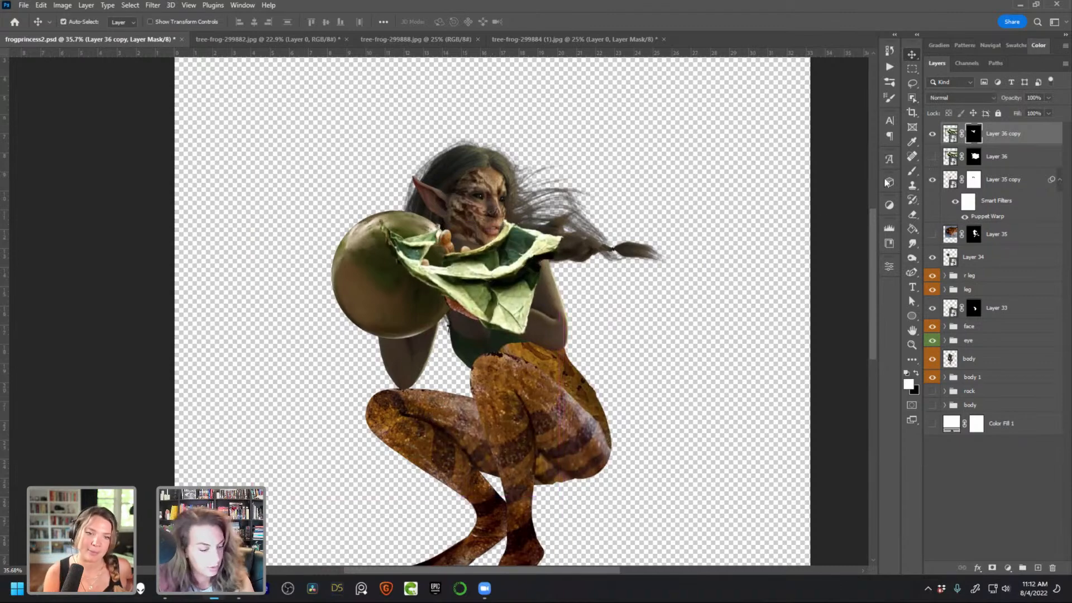
key(ctrl+t)
drag(557, 503, 558, 420)
drag(487, 289, 553, 344)
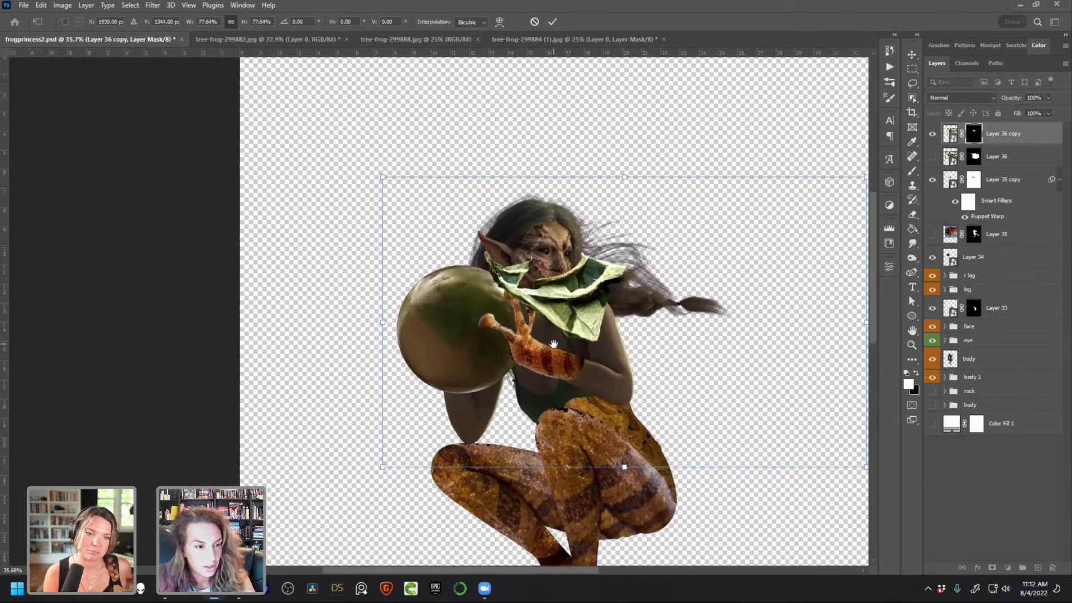
drag(561, 301, 550, 329)
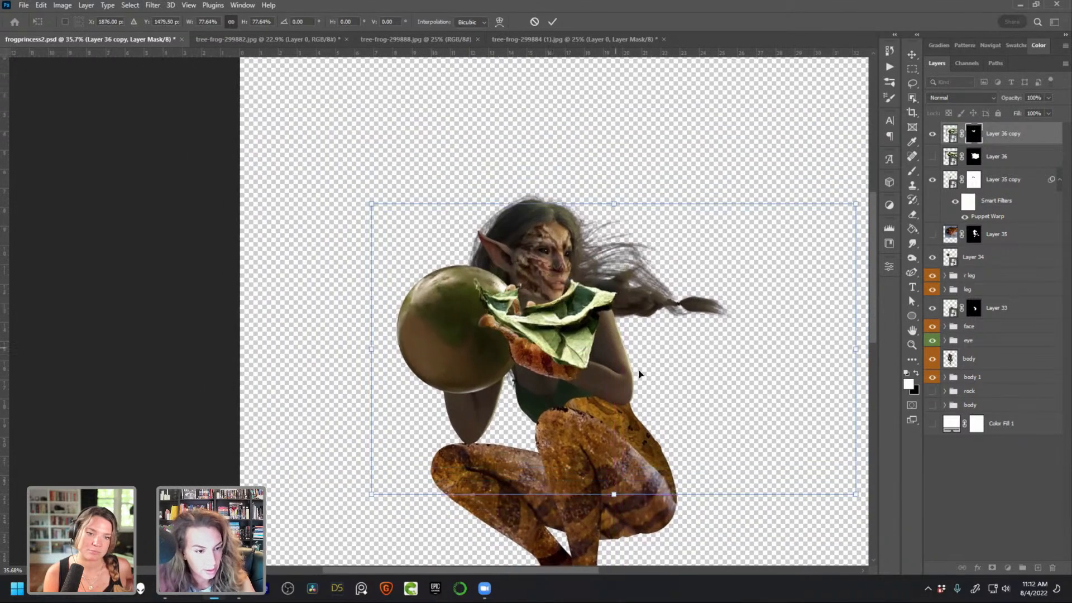
drag(613, 495, 614, 496)
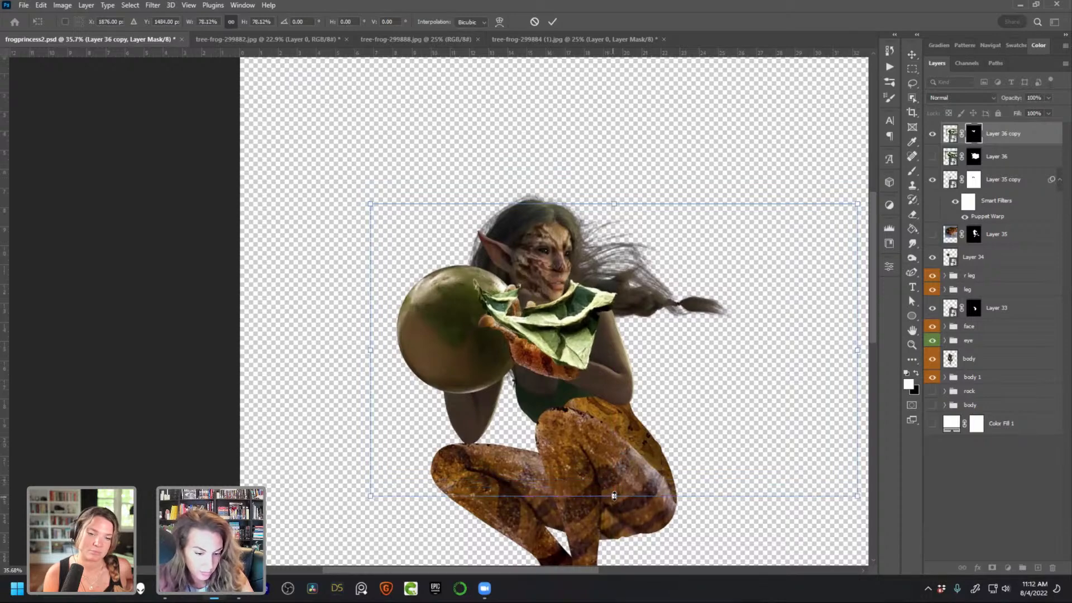
drag(370, 496, 405, 475)
mouse_move(550, 361)
mouse_down()
mouse_move(532, 374)
mouse_move(549, 348)
mouse_up()
key(Return)
scroll(563, 310, up, 5)
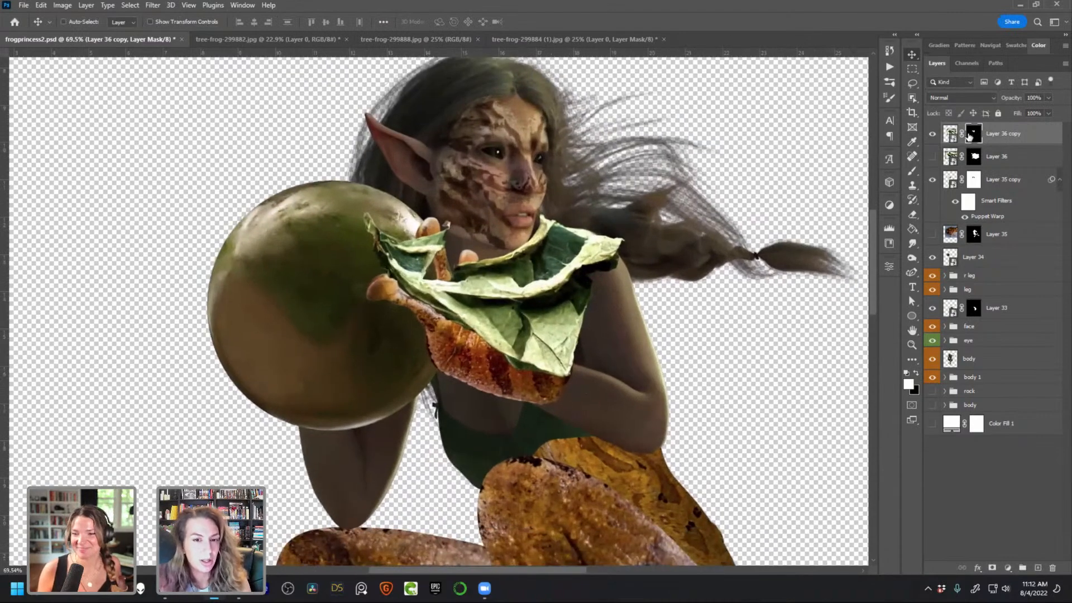
click(912, 171)
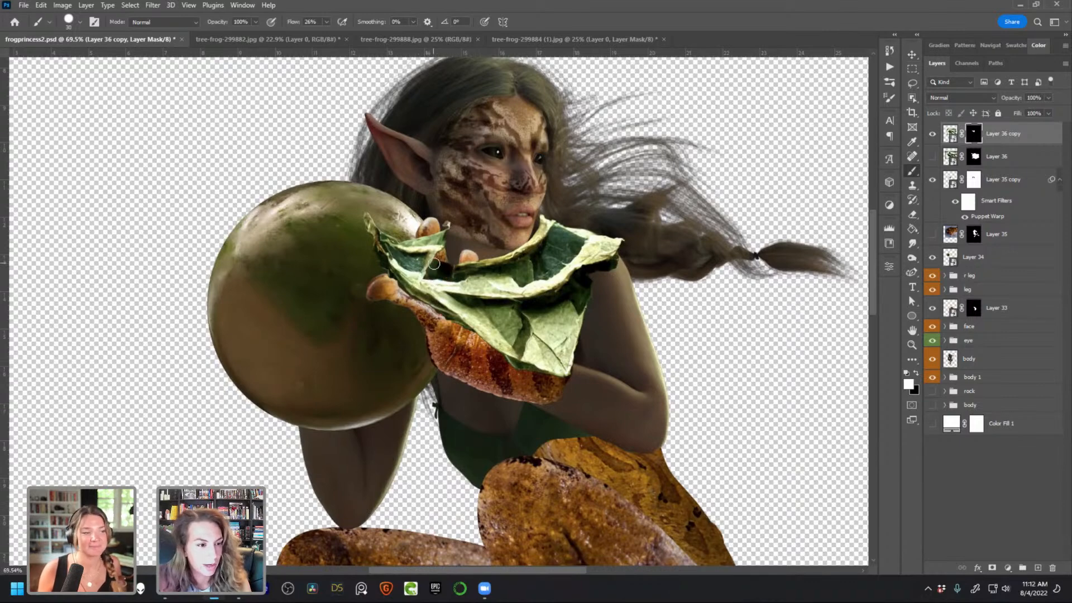
key(x)
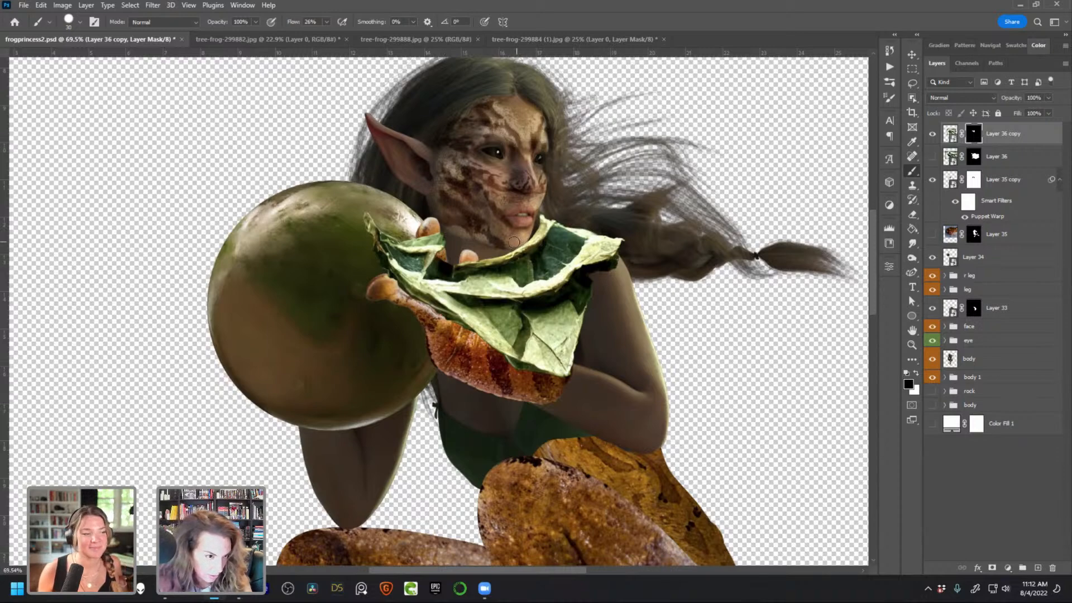
key(x)
key(x)
key(x)
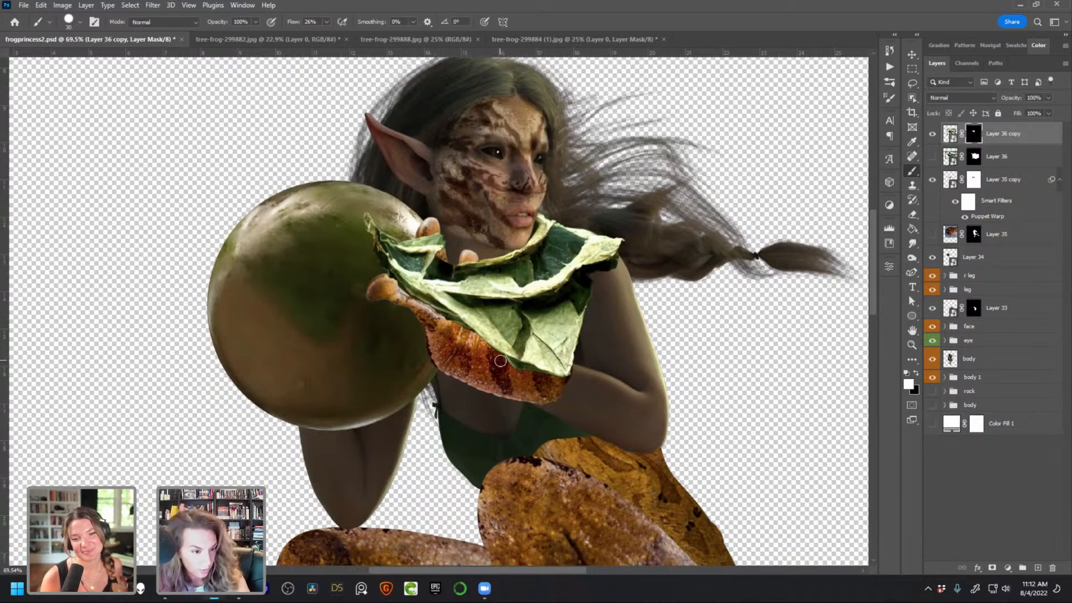
scroll(596, 341, up, 3)
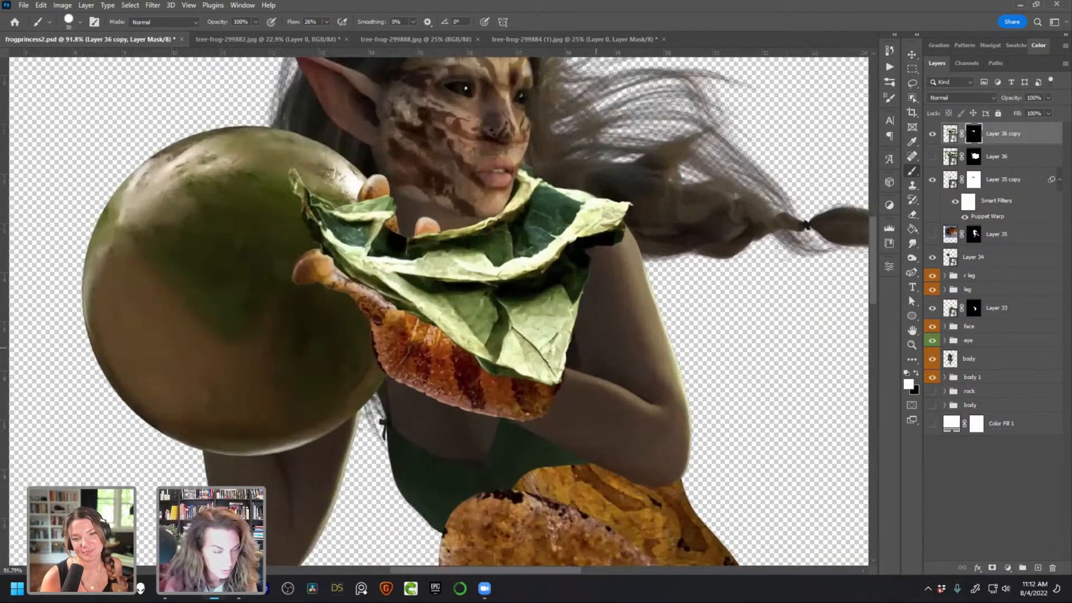
key(ctrl+t)
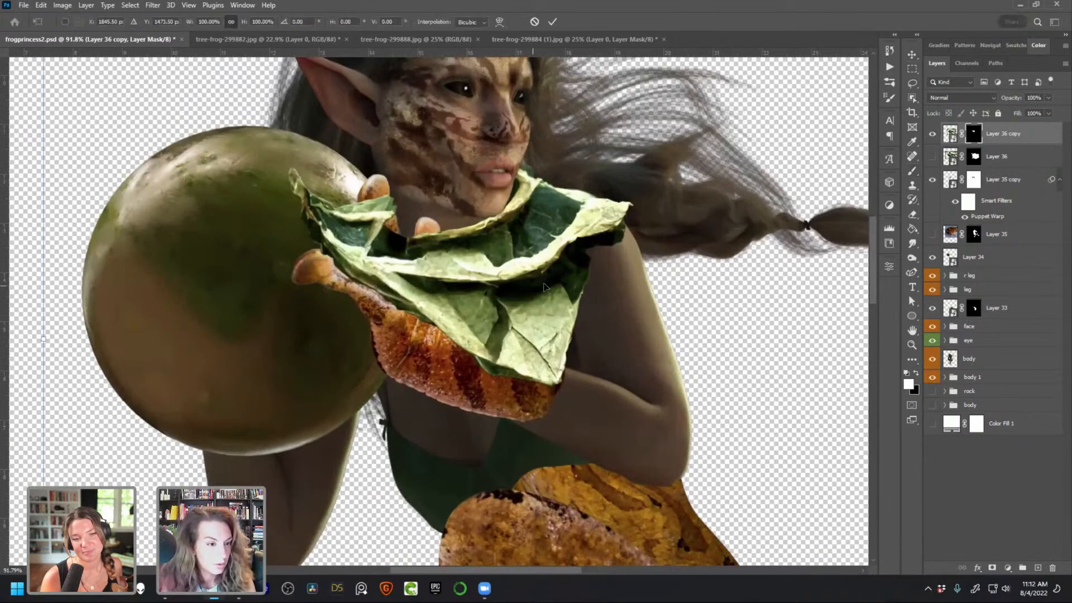
scroll(544, 287, down, 5)
right_click(538, 296)
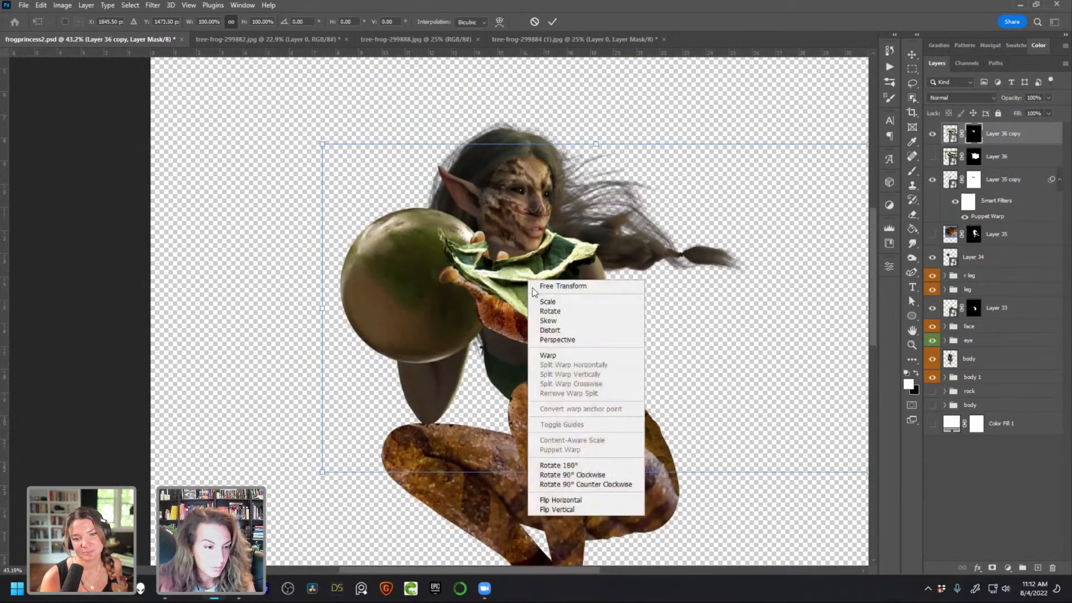
click(575, 355)
click(539, 225)
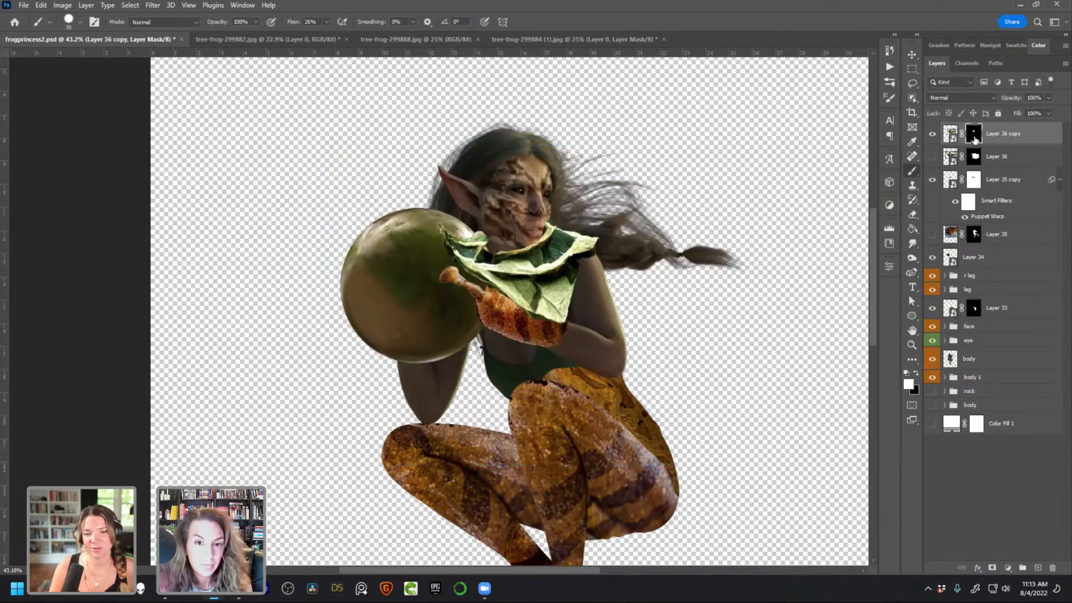
Unlink the mask of Layer 36 copy and try to warp the collar image separately from its mask
right_click(974, 137)
click(961, 134)
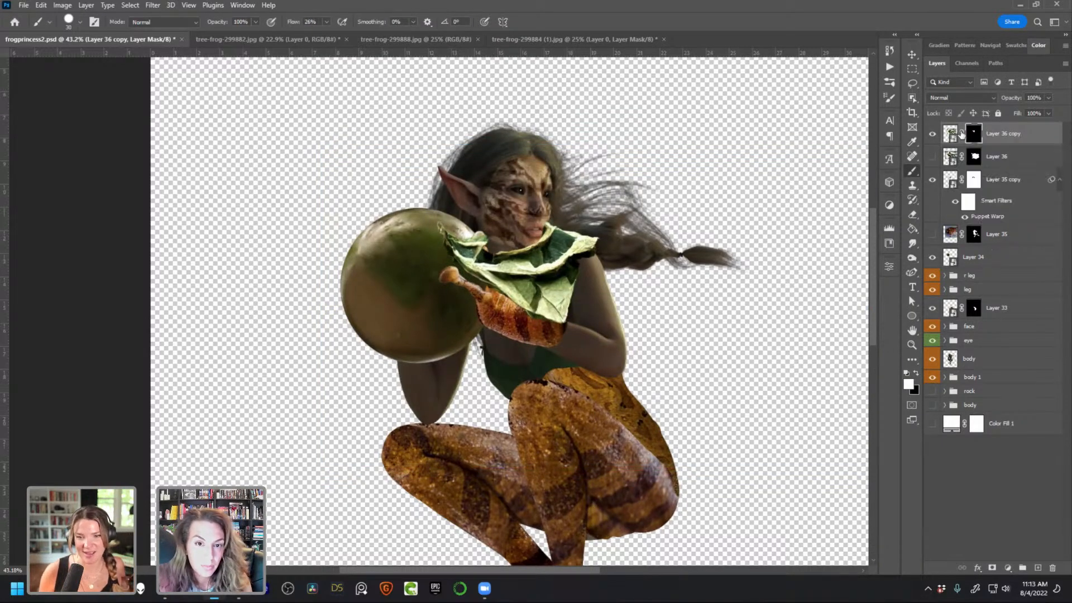
scroll(493, 292, up, 3)
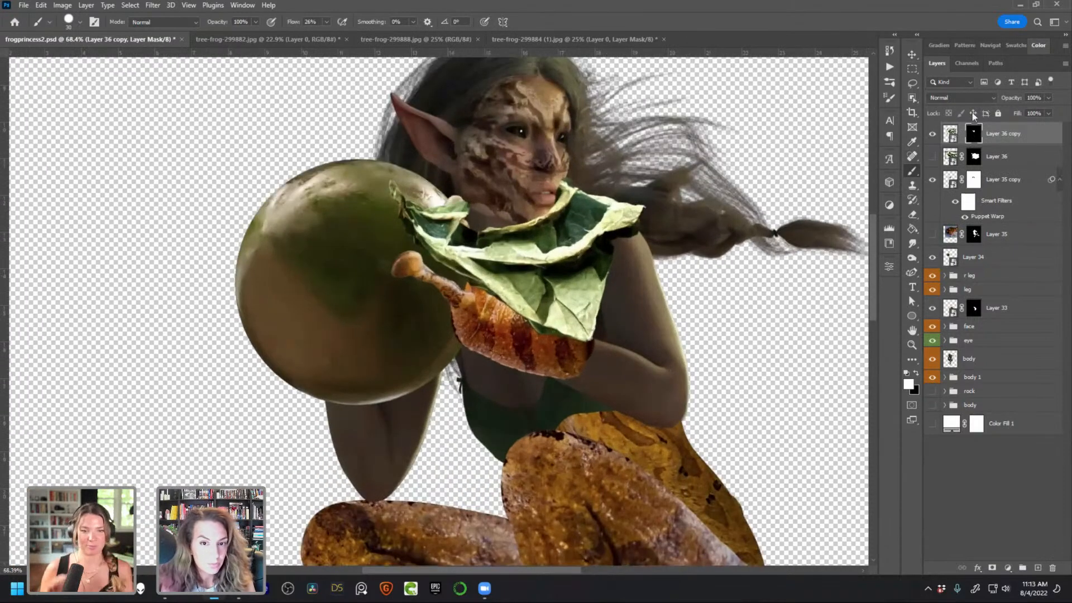
click(951, 134)
key(ctrl+t)
right_click(499, 265)
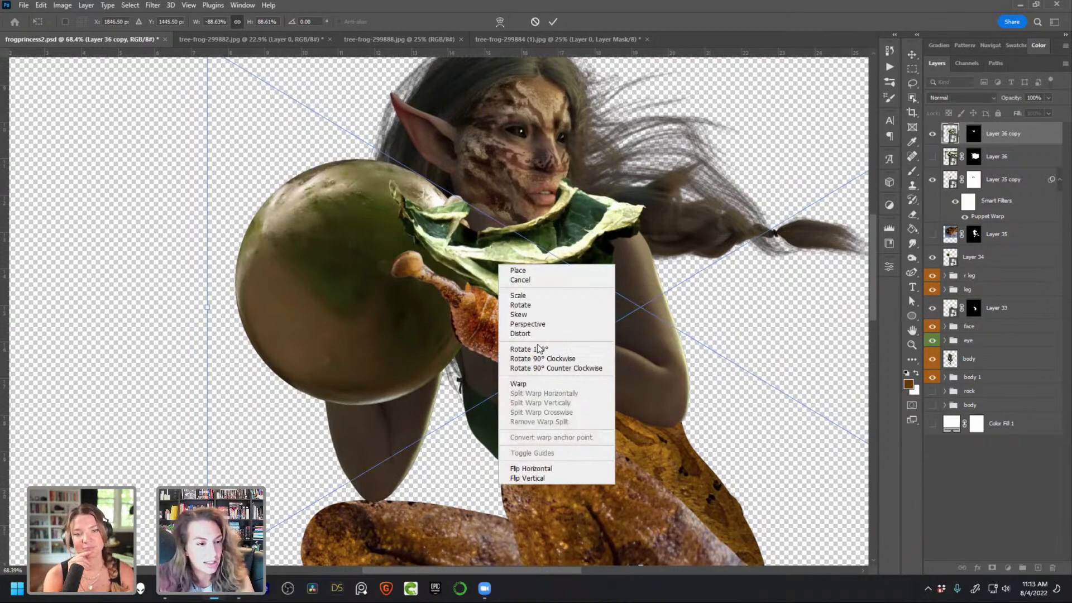
click(531, 384)
scroll(529, 382, down, 1)
drag(317, 491, 317, 429)
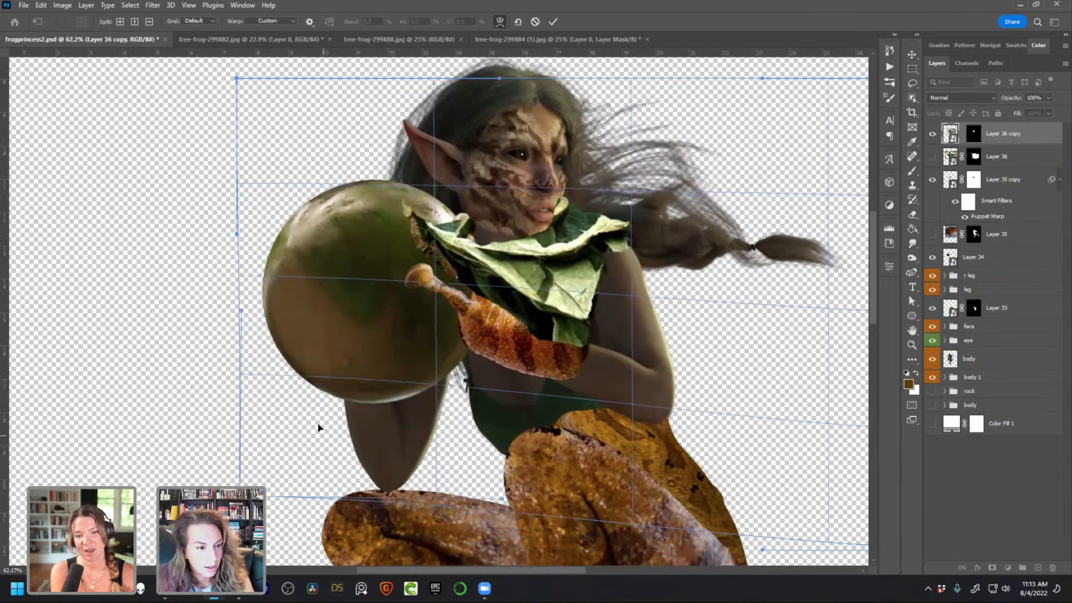
key(Return)
key(b)
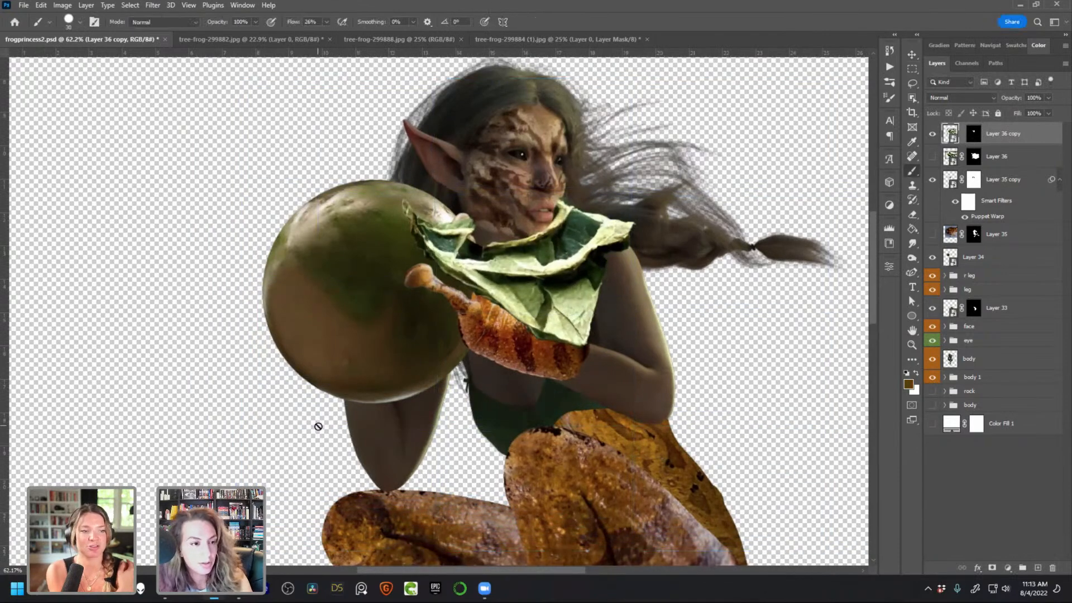
Rasterize Layer 36 copy and apply its layer mask so only the collar pixels remain
right_click(974, 134)
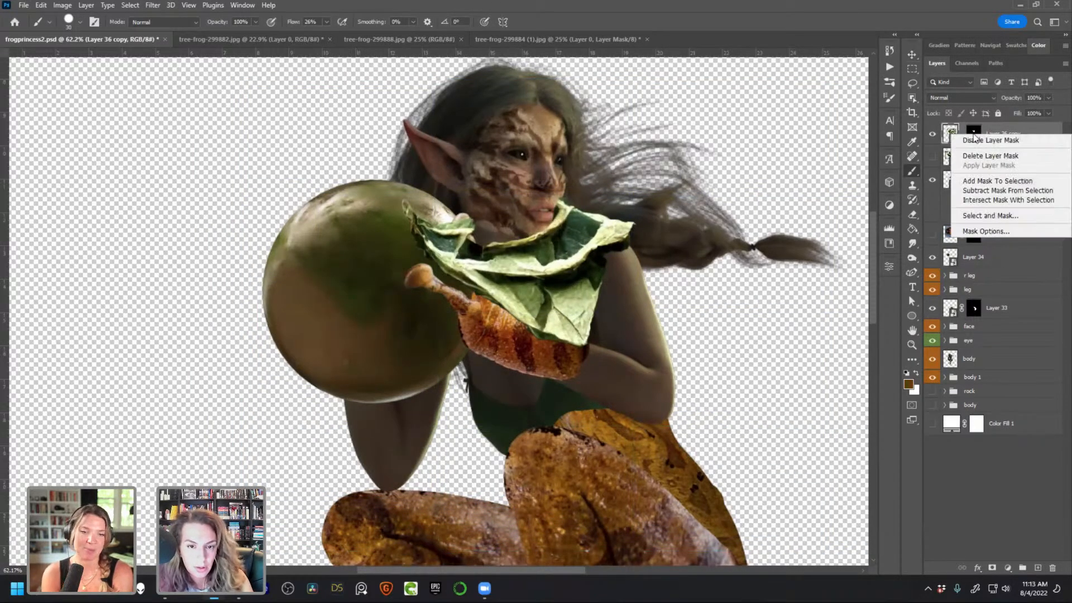
right_click(1007, 133)
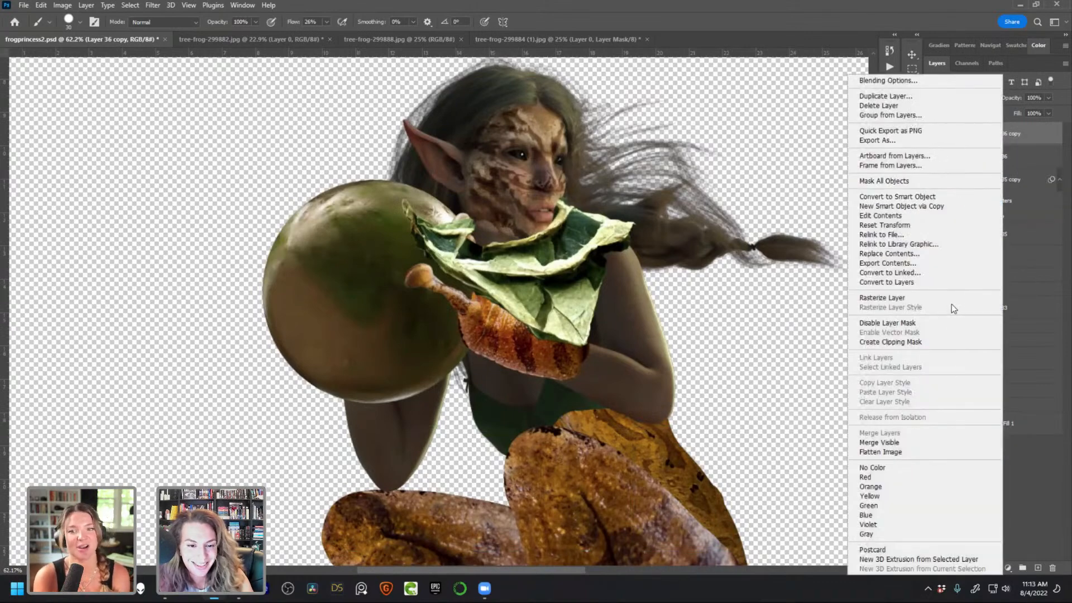
key(Escape)
right_click(973, 135)
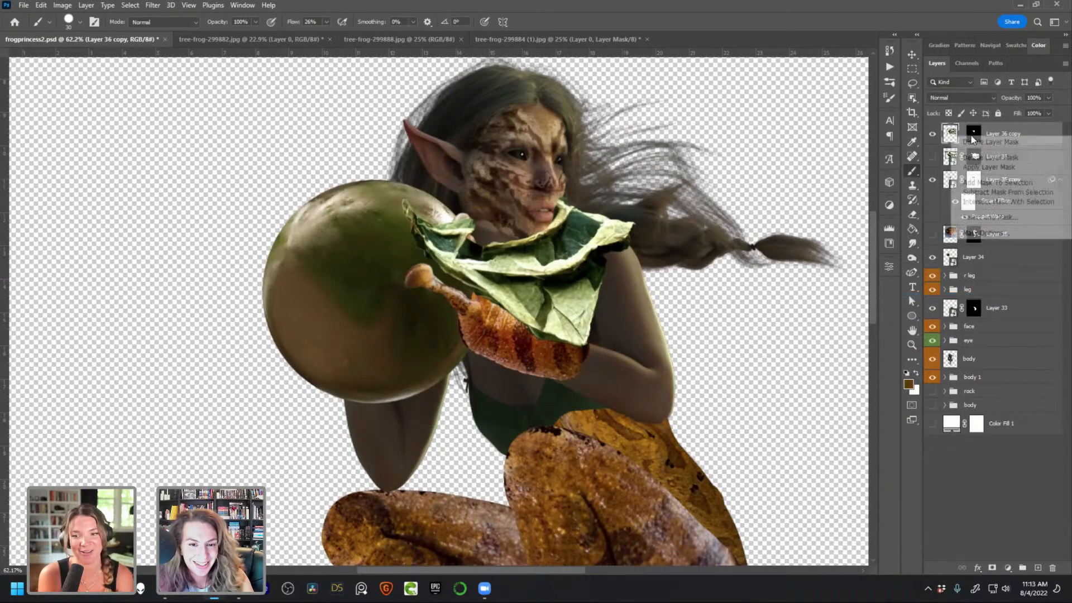
click(988, 167)
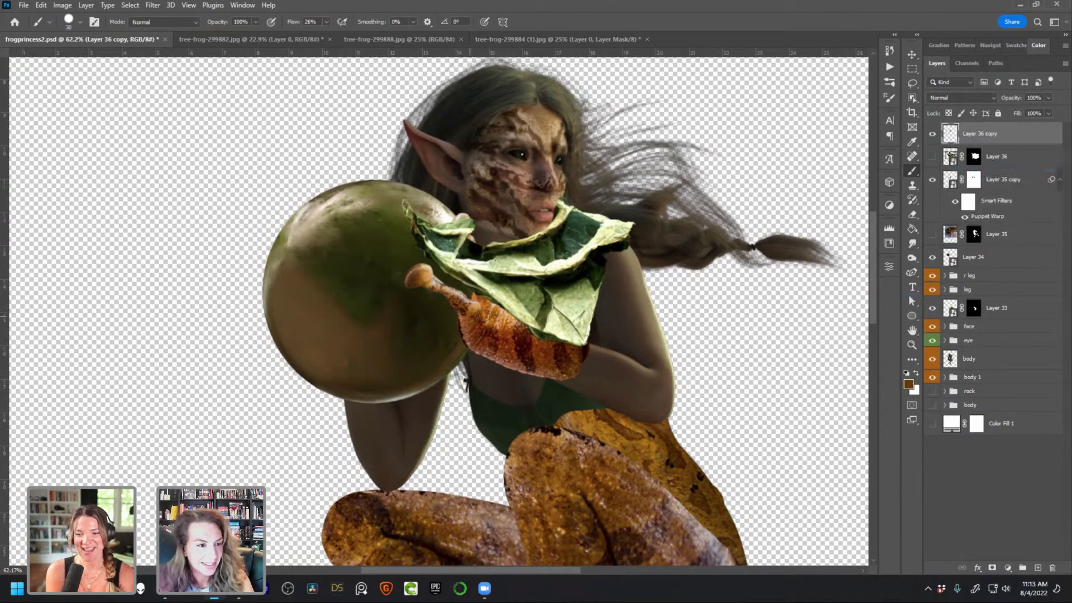
Warp the leaf collar to wrap the neck and shoulder, pulling its ball-side edge inward and its lower tip outward
scroll(500, 322, up, 1)
key(ctrl+t)
right_click(557, 252)
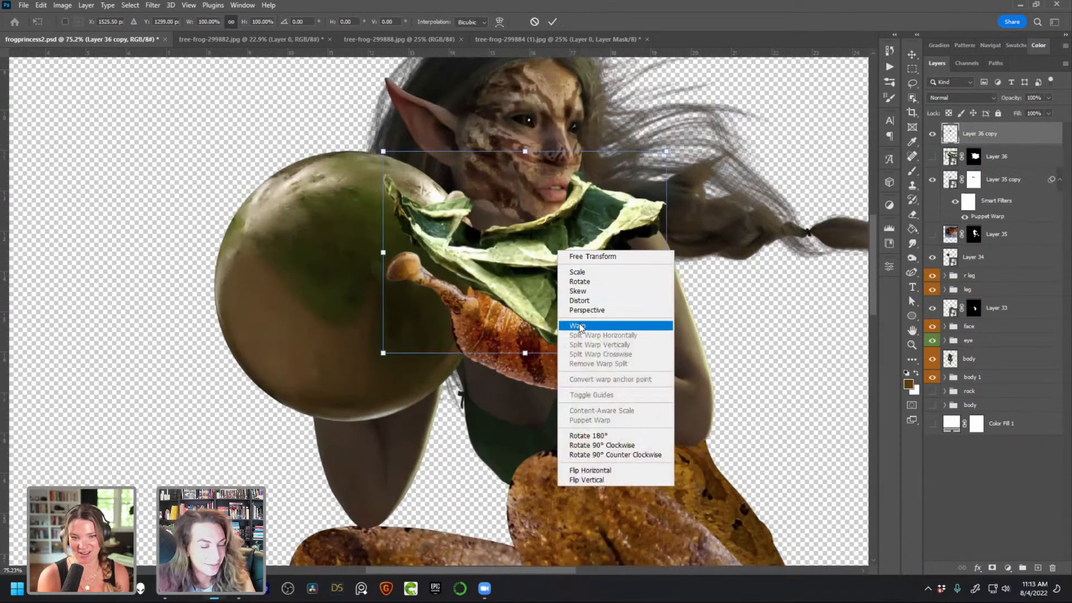
click(576, 328)
drag(446, 268, 451, 250)
drag(617, 336, 628, 338)
drag(579, 255, 572, 272)
drag(600, 173, 599, 182)
drag(412, 185, 390, 159)
drag(397, 316, 399, 308)
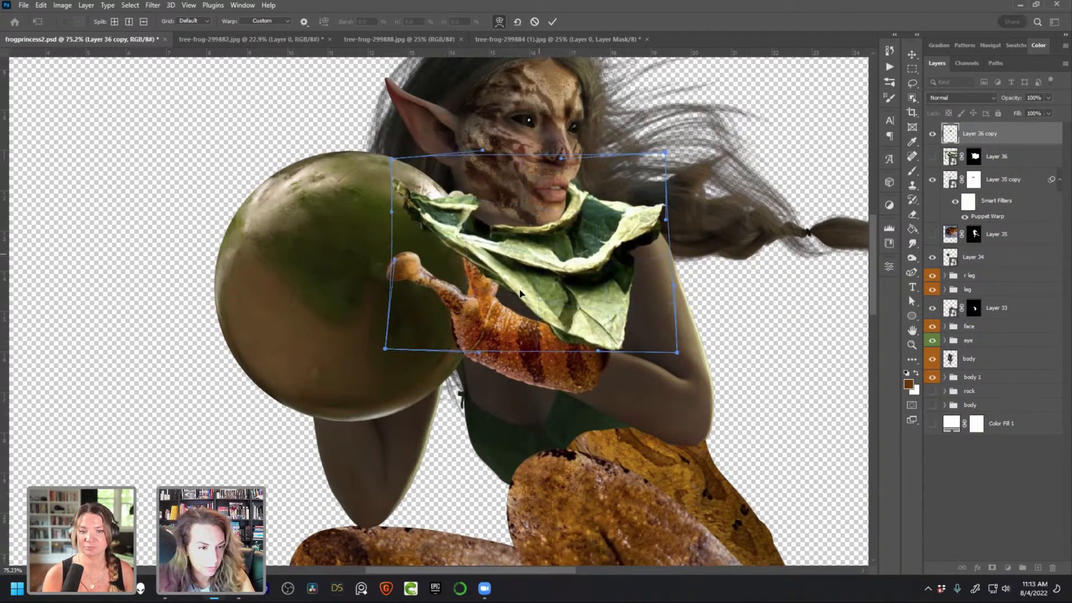
drag(649, 235, 655, 236)
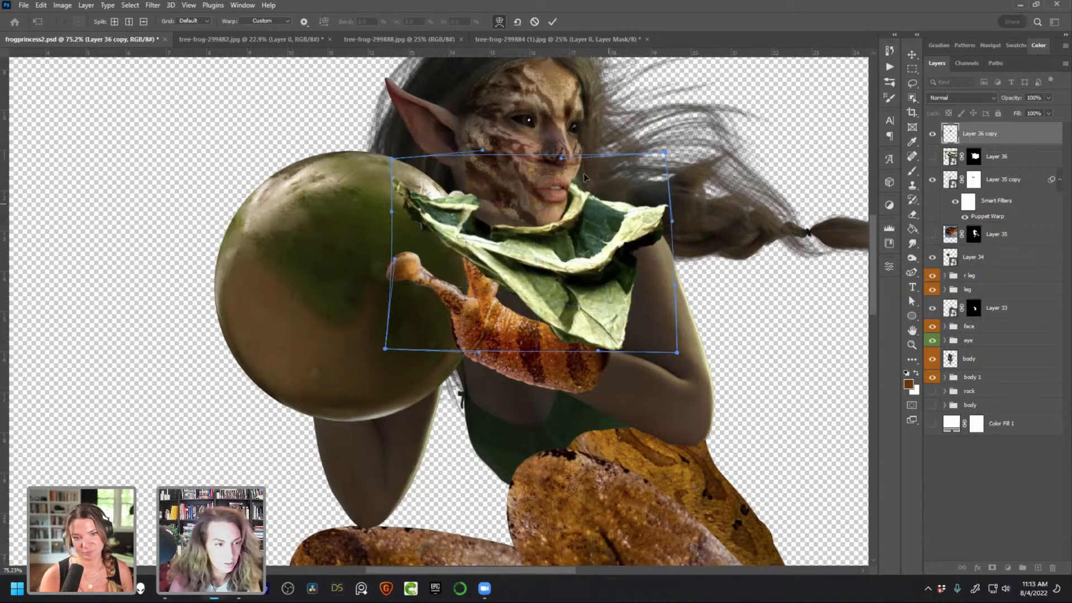
key(Return)
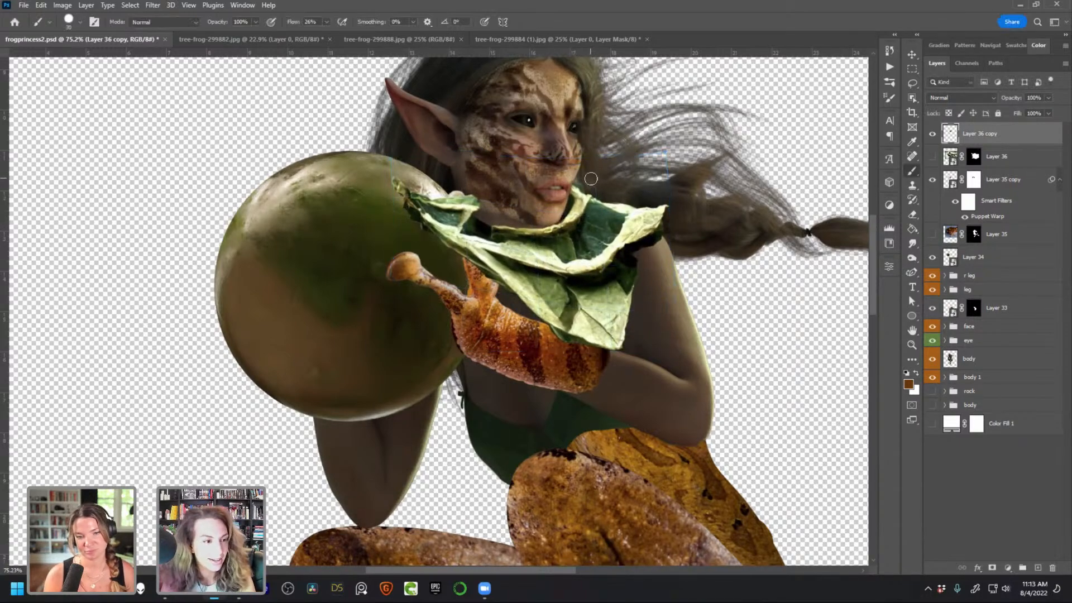
Add a blank layer mask to Layer 36 copy and check the collar by hiding and reshowing the layer
click(994, 567)
key(x)
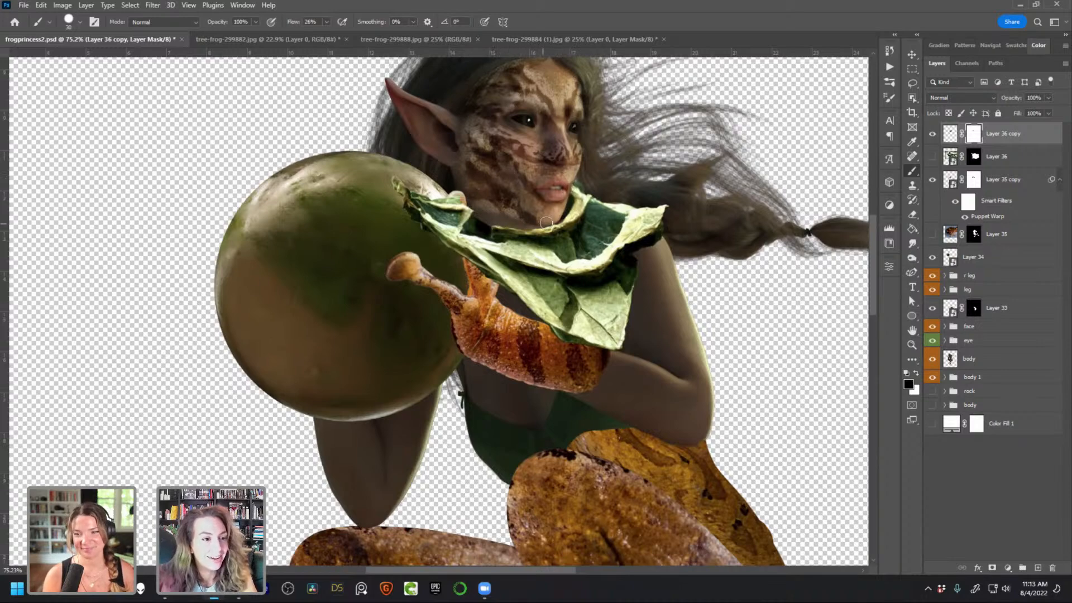
key(x)
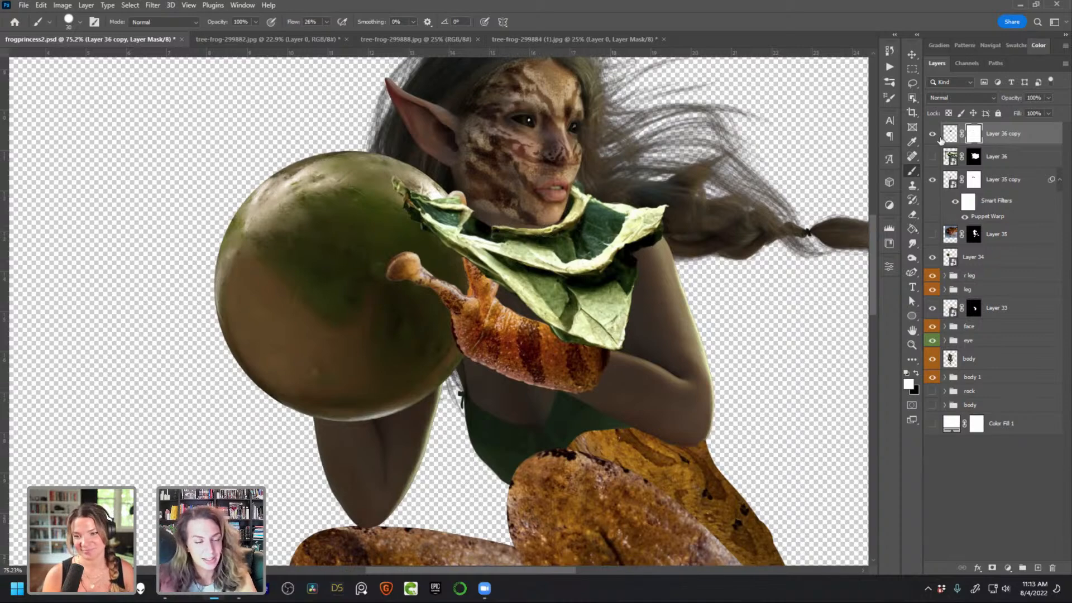
click(931, 134)
click(931, 134)
Rename Layer 36 copy as cowl
double_click(1005, 134)
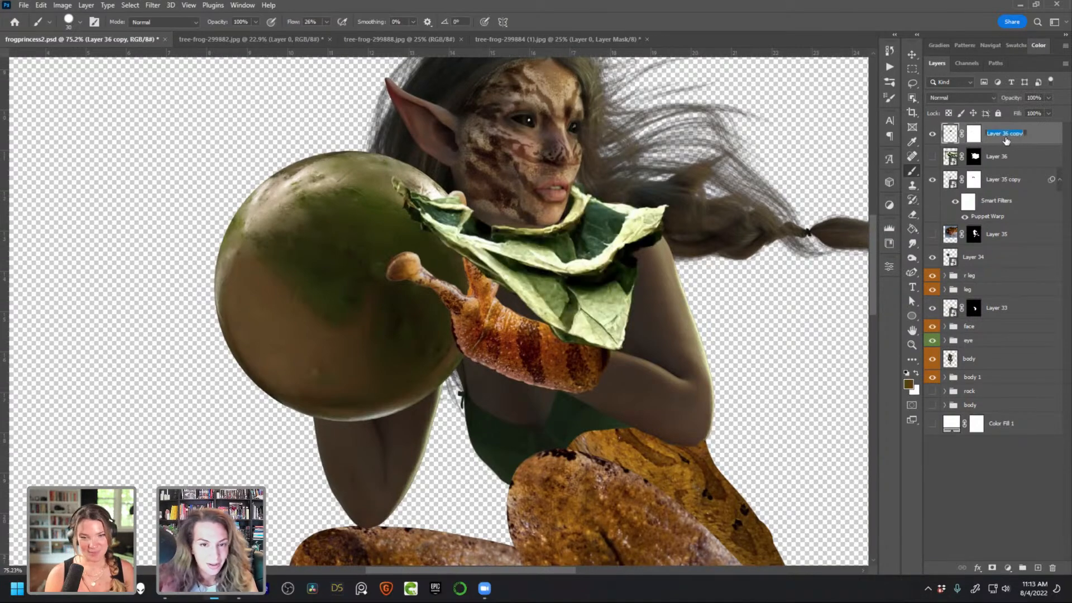
text(cowl)
key(Return)
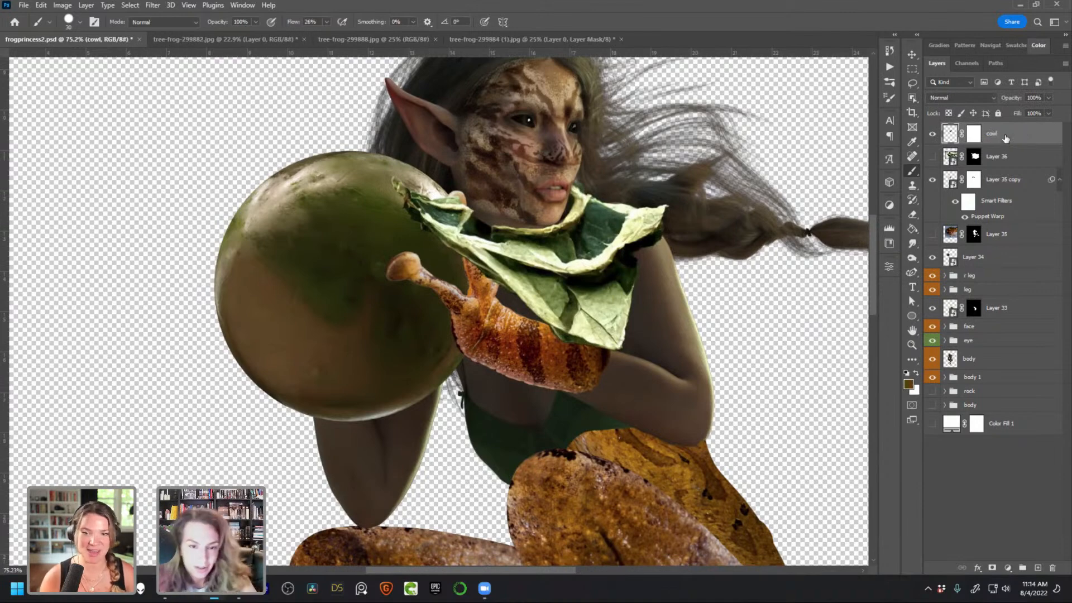
Identify Layer 35 copy by hiding and reshowing it, and rename the layer as hand
click(932, 181)
click(932, 180)
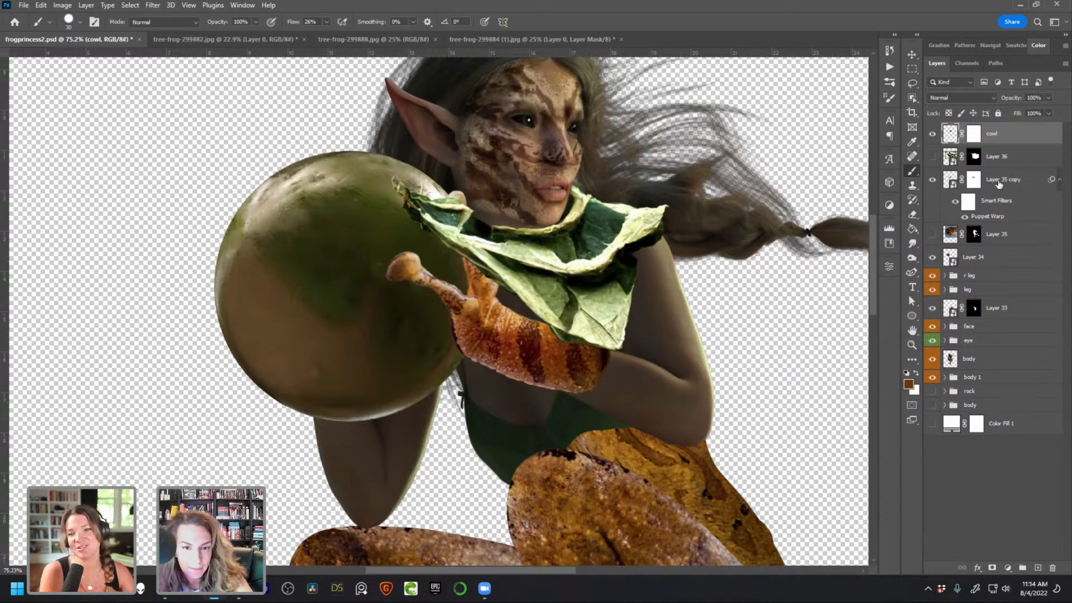
double_click(999, 181)
text(hand)
key(Return)
Move the cowl layer below Layer 34 so it sits behind the ball, and rename Layer 34 as ball
drag(992, 134, 999, 263)
double_click(976, 233)
text(ball)
key(Return)
Group the hand, Layer 35 and ball layers together and name the group hands
shift+click(1006, 167)
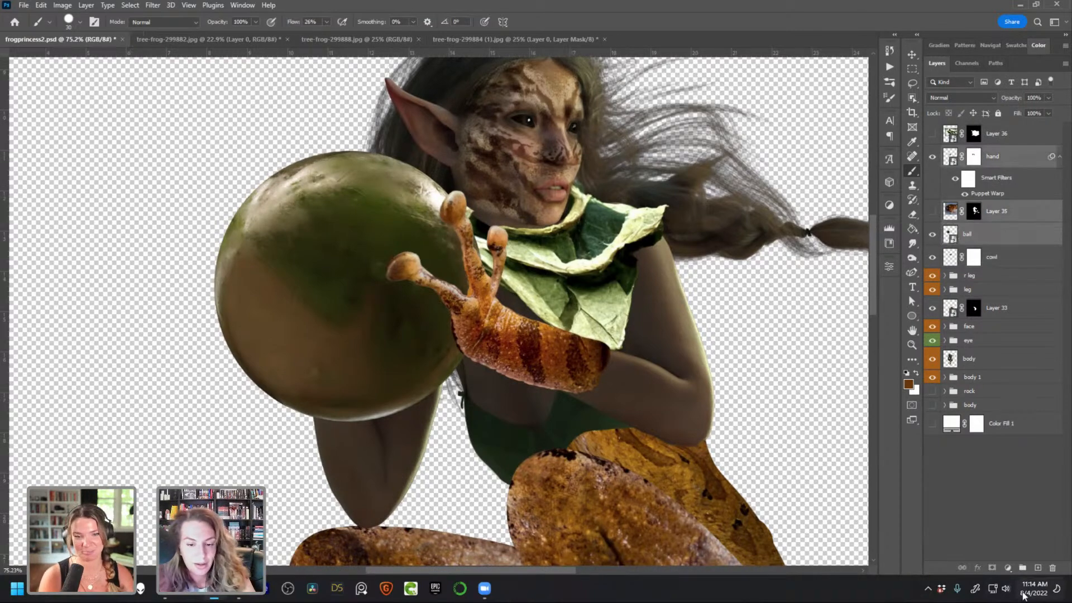
key(ctrl+g)
double_click(974, 154)
text(hands)
key(Return)
Compare the figure with the cowl hidden and shown
click(932, 170)
click(933, 170)
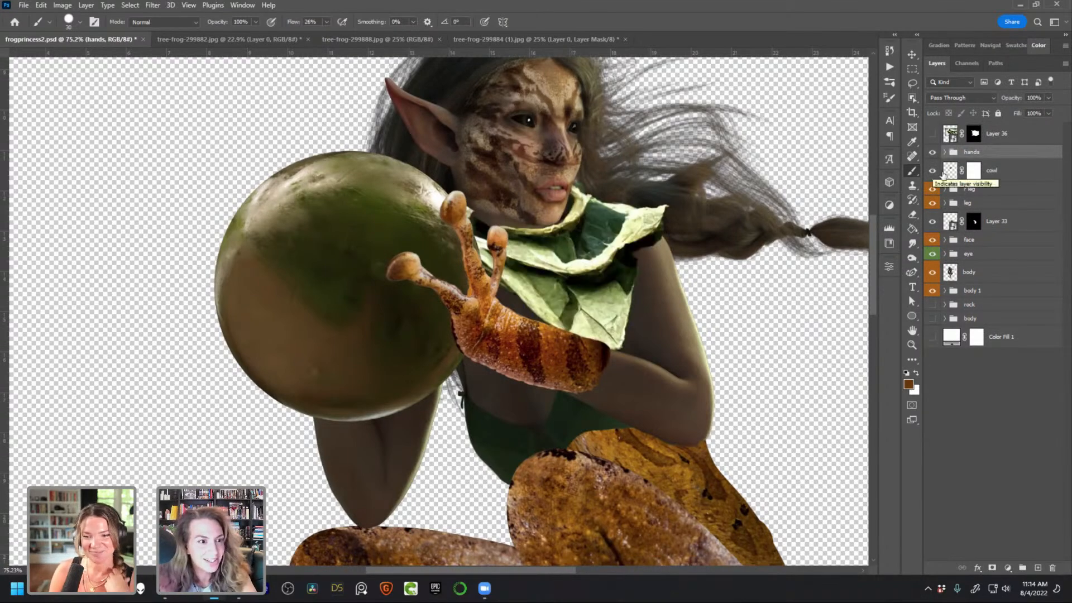
click(933, 171)
click(933, 171)
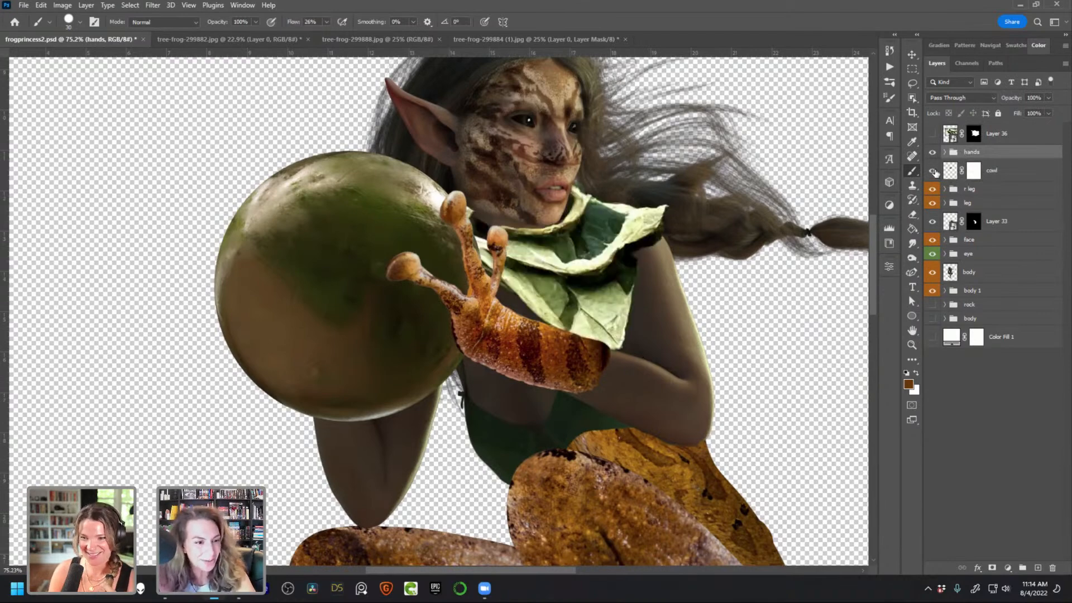
click(933, 171)
click(933, 170)
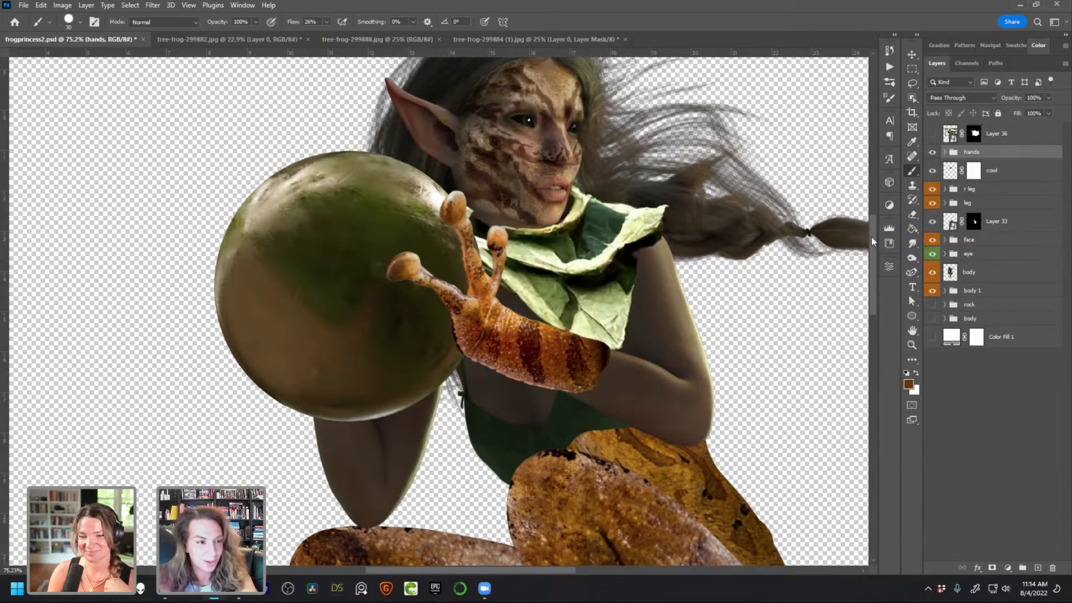
scroll(600, 271, down, 2)
scroll(585, 228, up, 1)
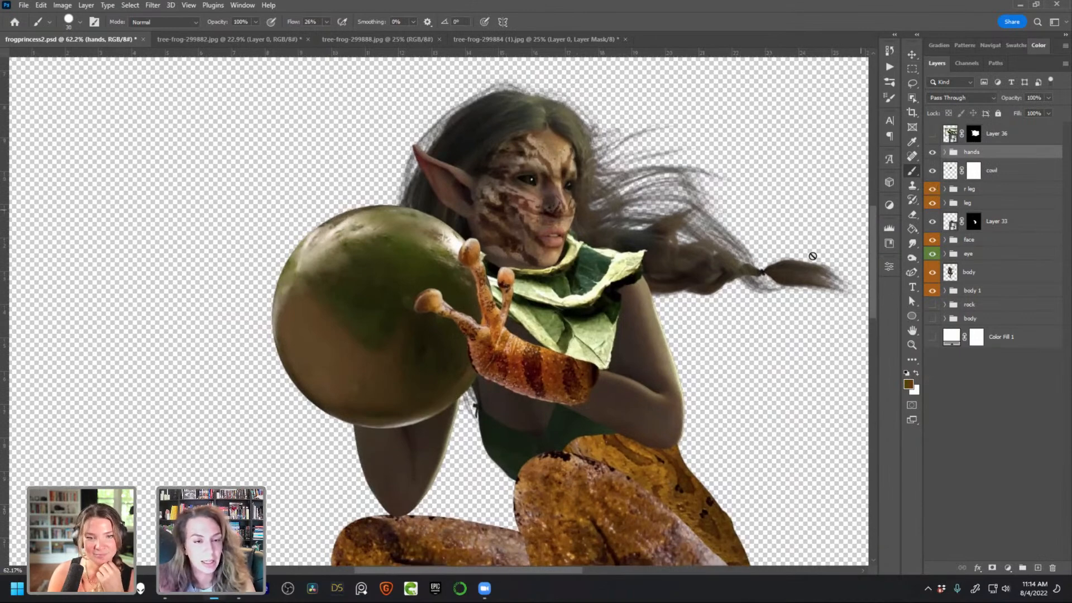
Show the Layer 36 leaf cloak and place it directly below the cowl layer
scroll(522, 354, up, 1)
click(933, 133)
drag(983, 134, 988, 180)
scroll(748, 358, down, 1)
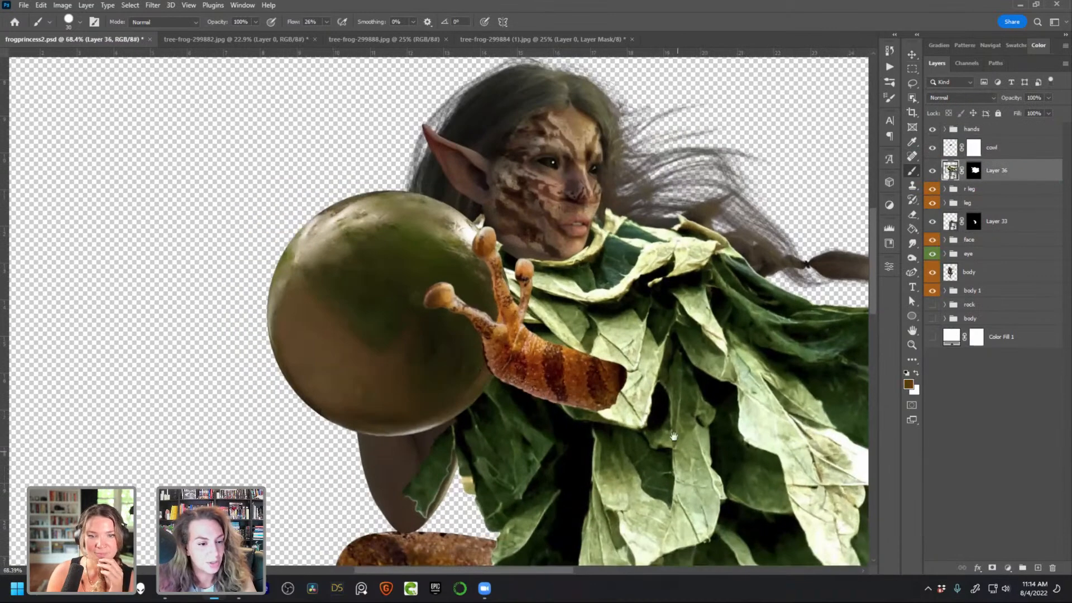
scroll(603, 384, down, 3)
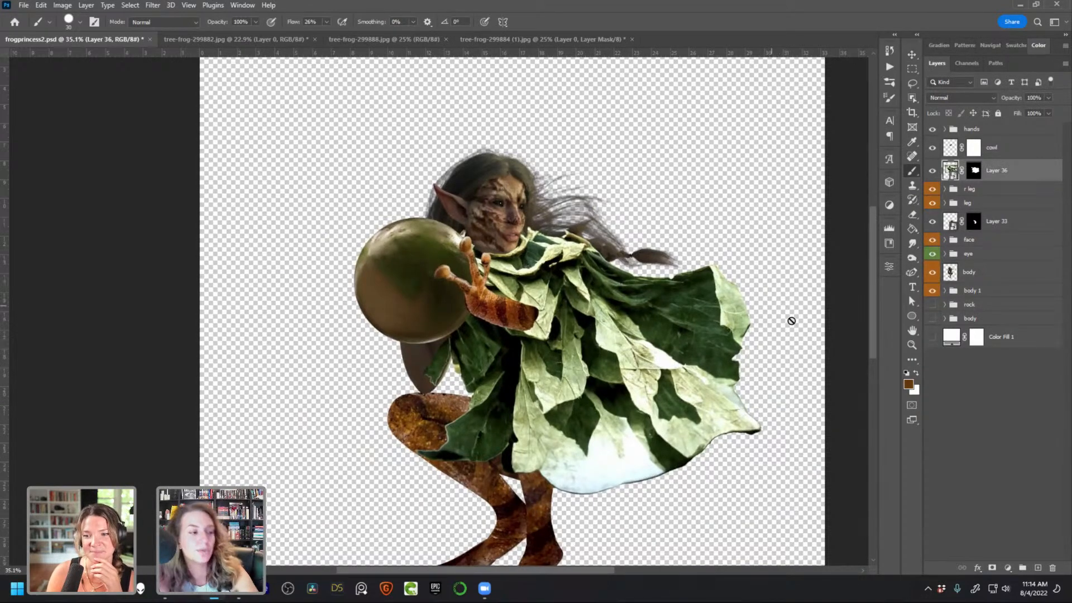
Try stacking the Layer 36 cloak beneath the body layer so that it hangs behind the figure
click(932, 171)
click(932, 171)
drag(1008, 176, 1000, 281)
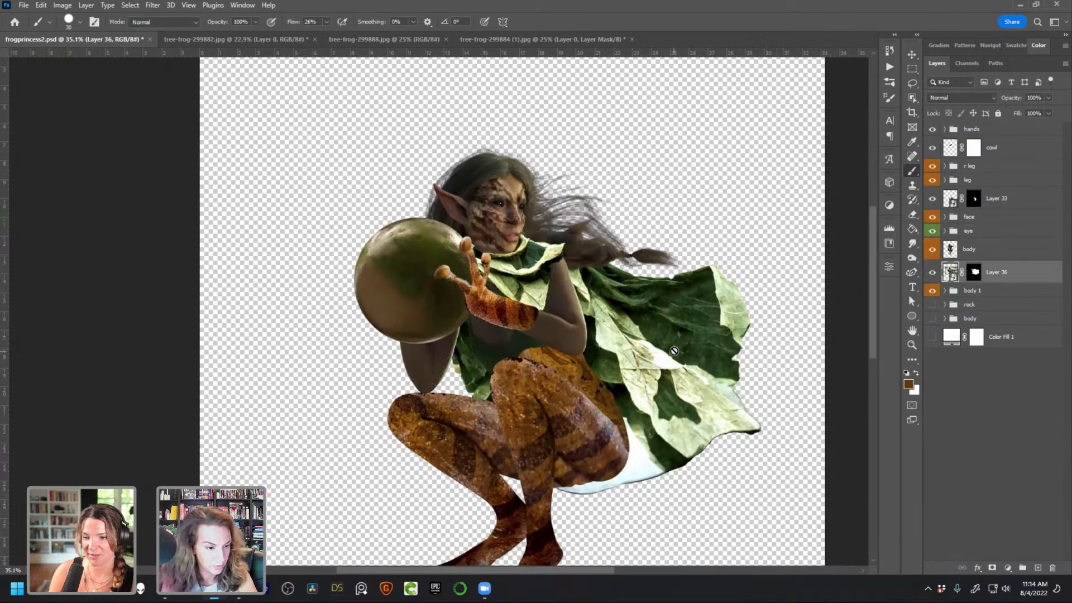
key(v)
drag(628, 317, 582, 303)
Restack Layer 36 between Layer 33 and the face group and shift the cloak toward the shoulder
scroll(604, 307, up, 1)
scroll(603, 309, up, 1)
drag(1003, 274, 999, 211)
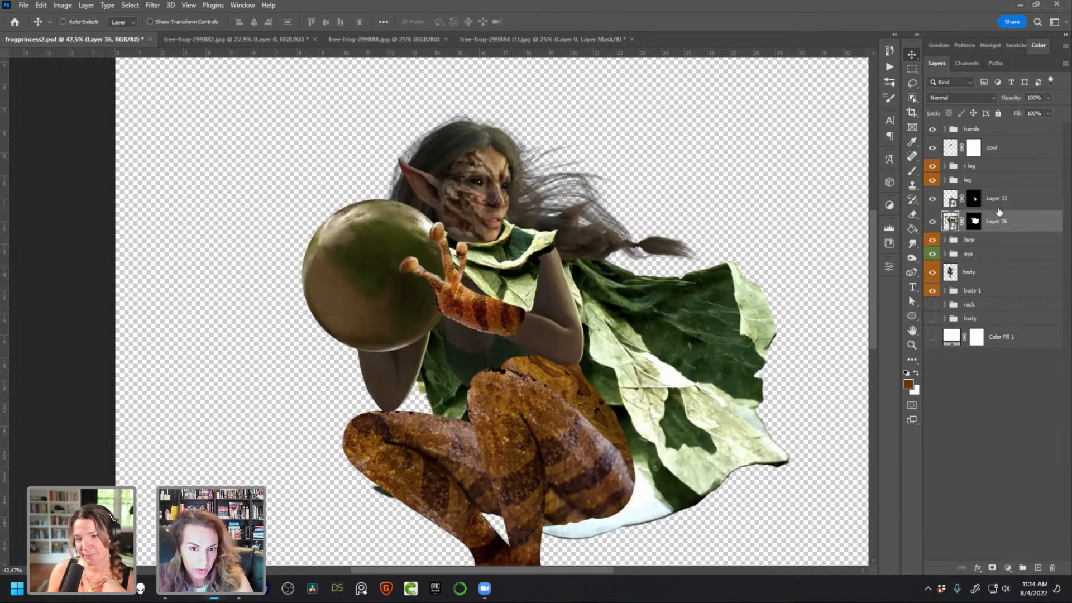
drag(611, 330, 589, 340)
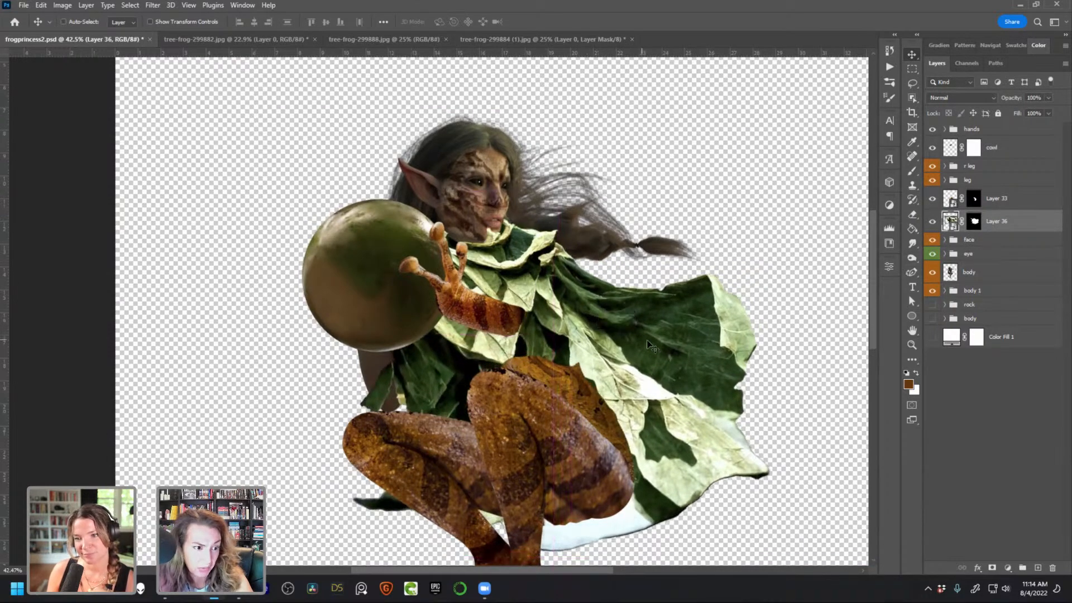
Group Layer 36 and give the group an inverted mask from the body 1 selection, hiding the cloak over the body
ctrl+click(952, 290)
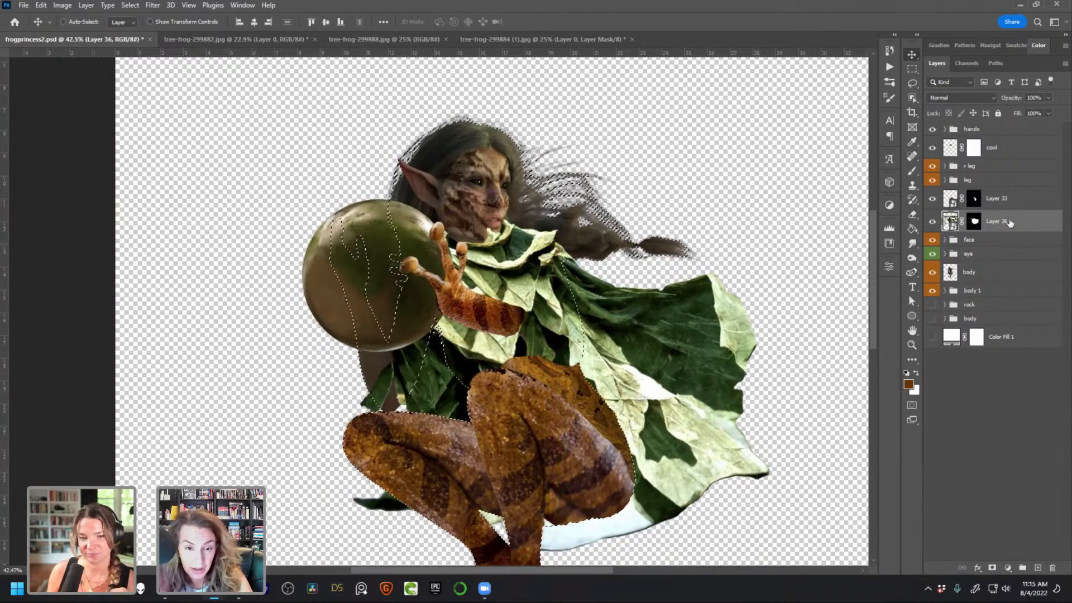
key(ctrl+g)
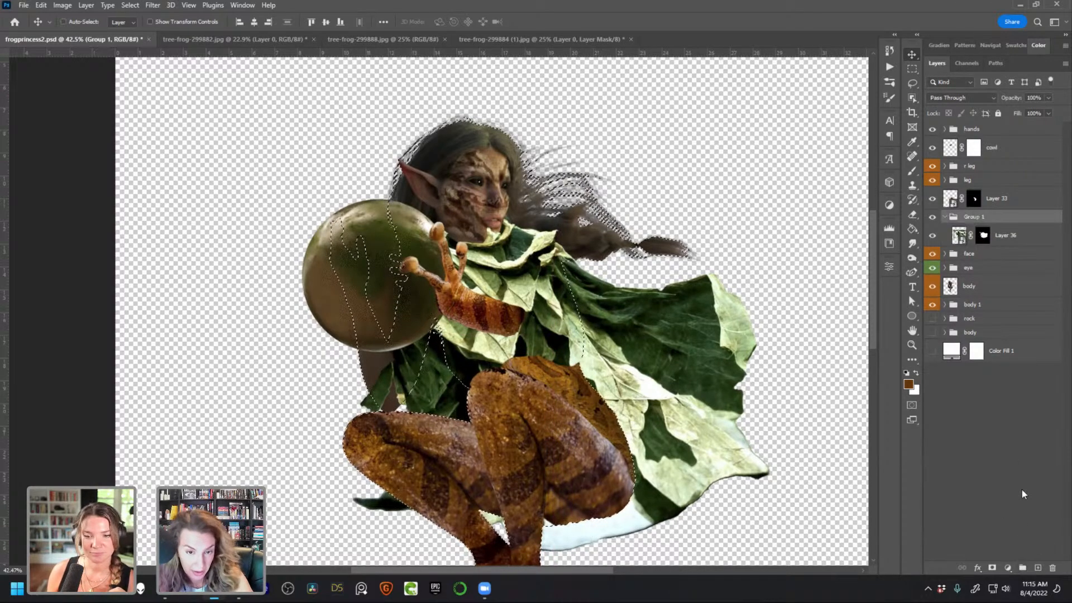
click(992, 567)
key(ctrl+i)
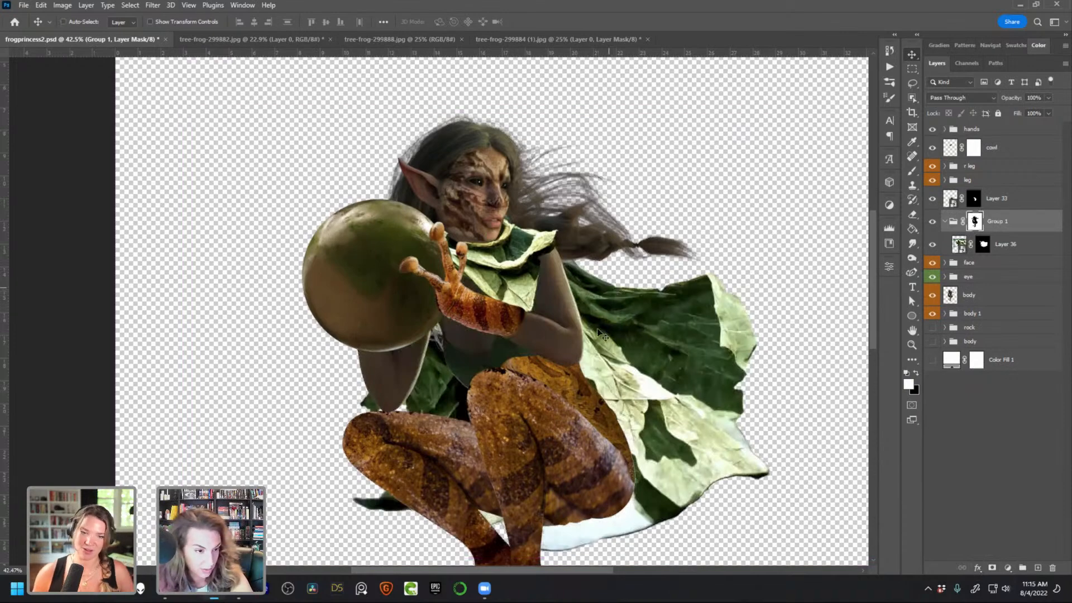
Nudge the Layer 36 cloak slightly up and away from the ball inside the masked group
scroll(614, 382, down, 3)
drag(612, 365, 562, 329)
click(955, 250)
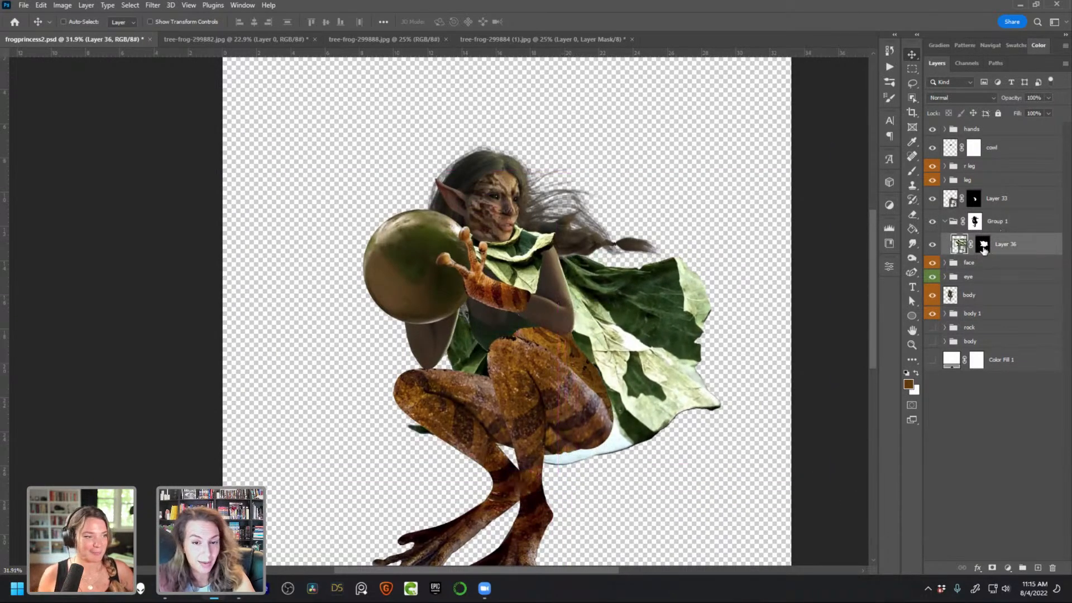
Paint white on Group 1's mask behind the shoulder to reveal the cloak's upper edge
click(974, 221)
key(b)
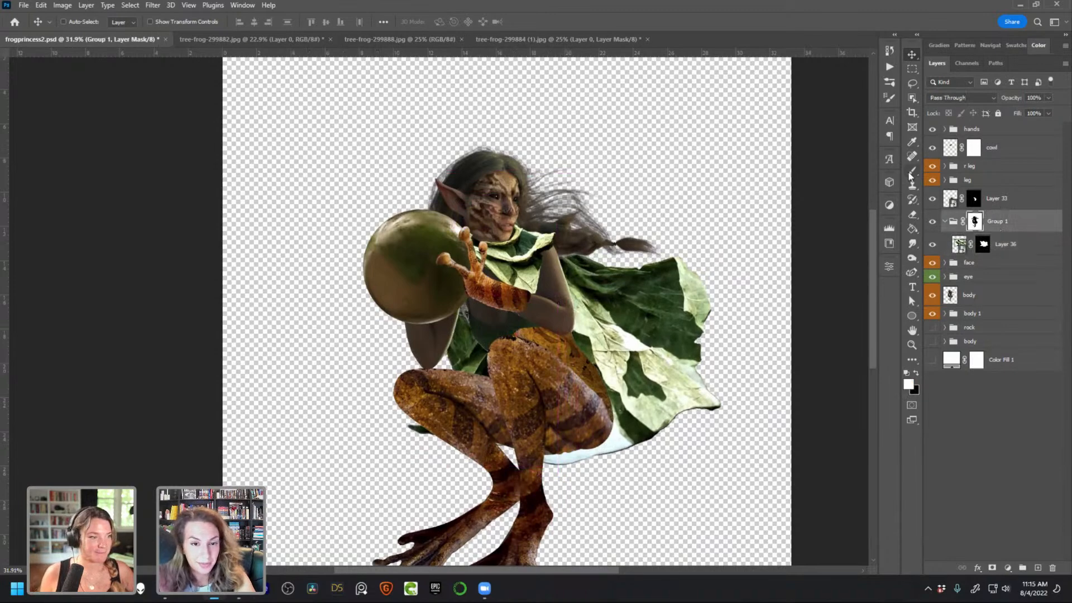
key(d)
scroll(581, 270, up, 1)
scroll(580, 269, up, 2)
key(x)
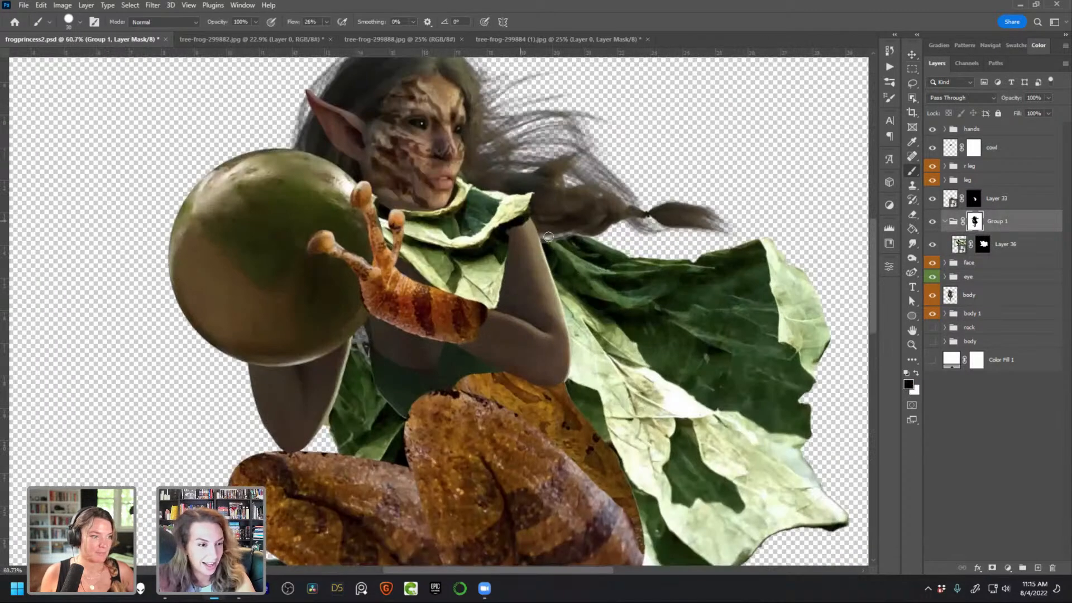
key(x)
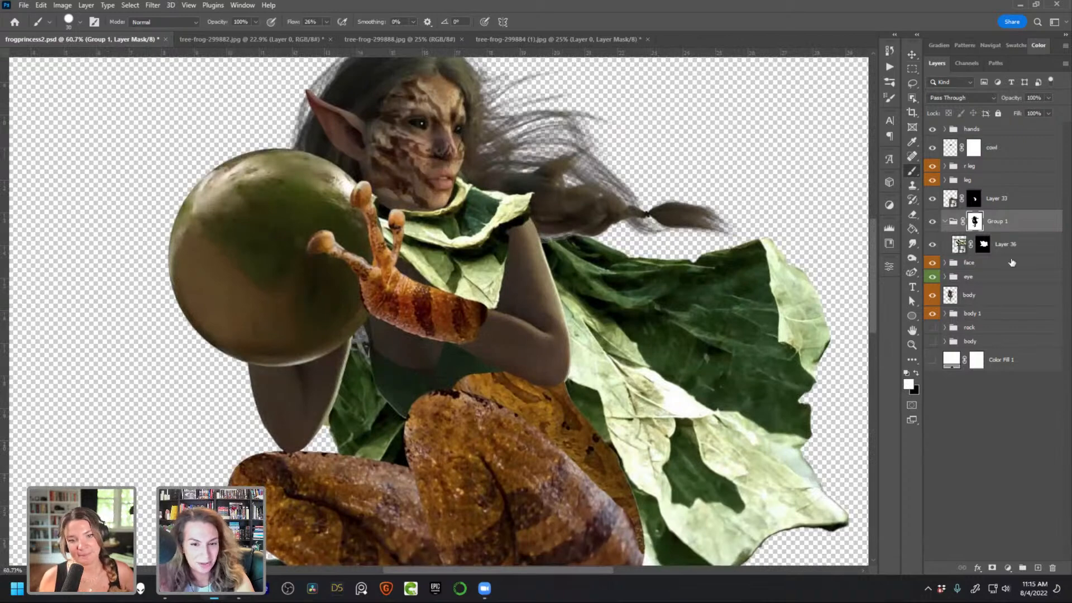
drag(552, 231, 569, 238)
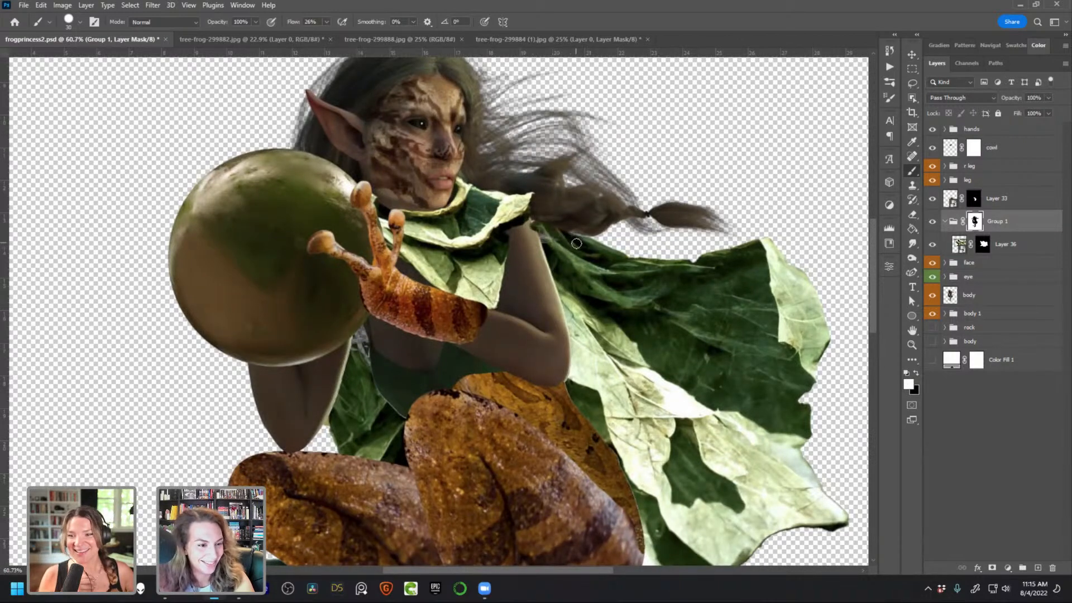
Set the hard round brush to 59 px and reveal more cloak on the mask where it meets the cowl
right_click(576, 244)
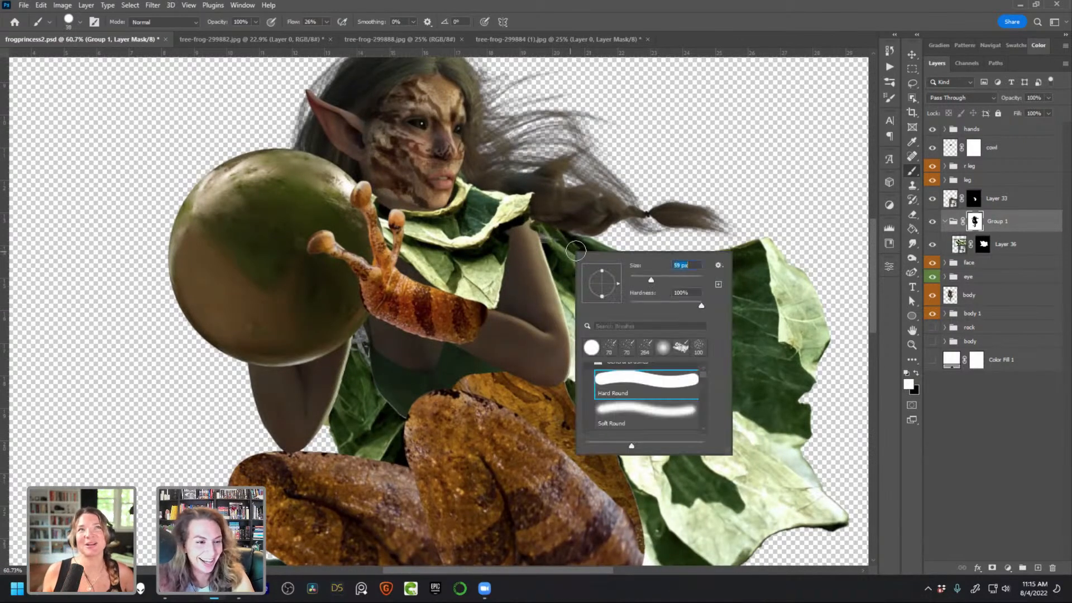
key(Return)
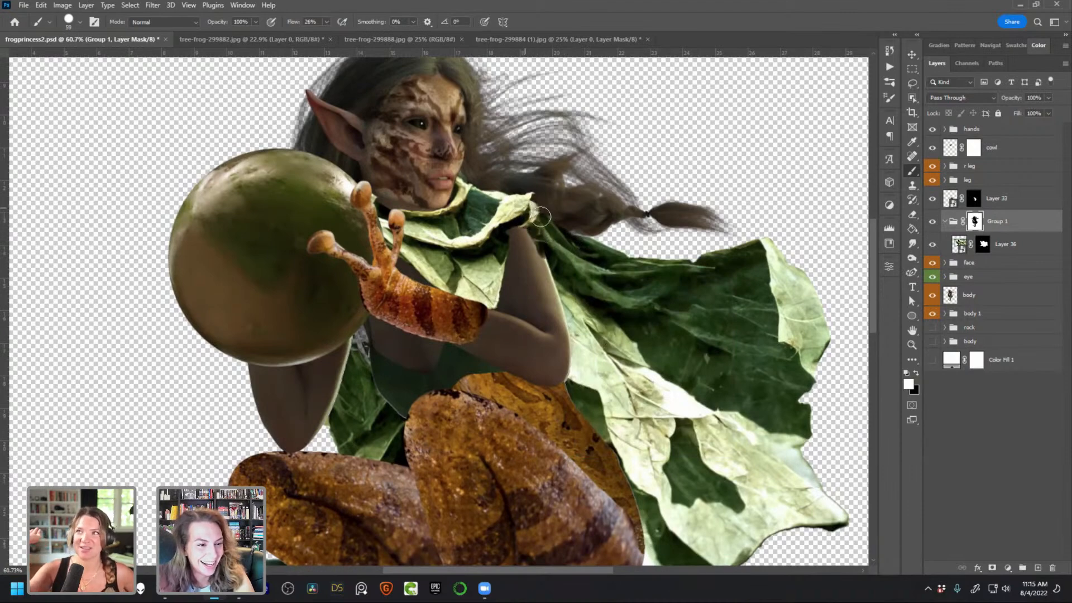
key(x)
key(x)
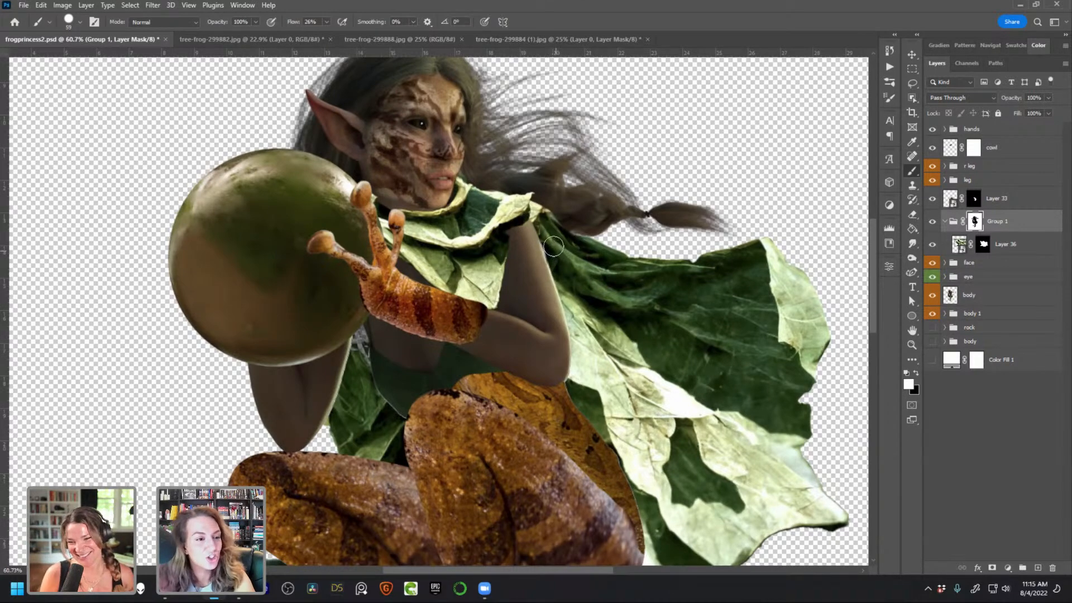
Move the Layer 36 cloak slightly up and toward the shoulder so it tucks under the cowl
click(911, 55)
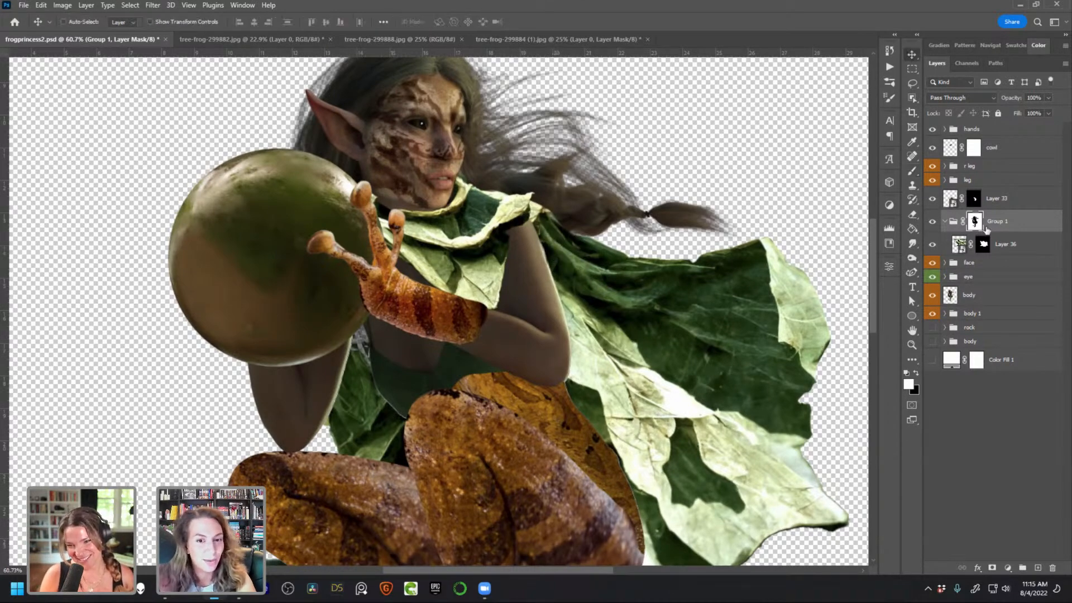
click(1012, 250)
drag(602, 255, 585, 244)
scroll(682, 340, down, 1)
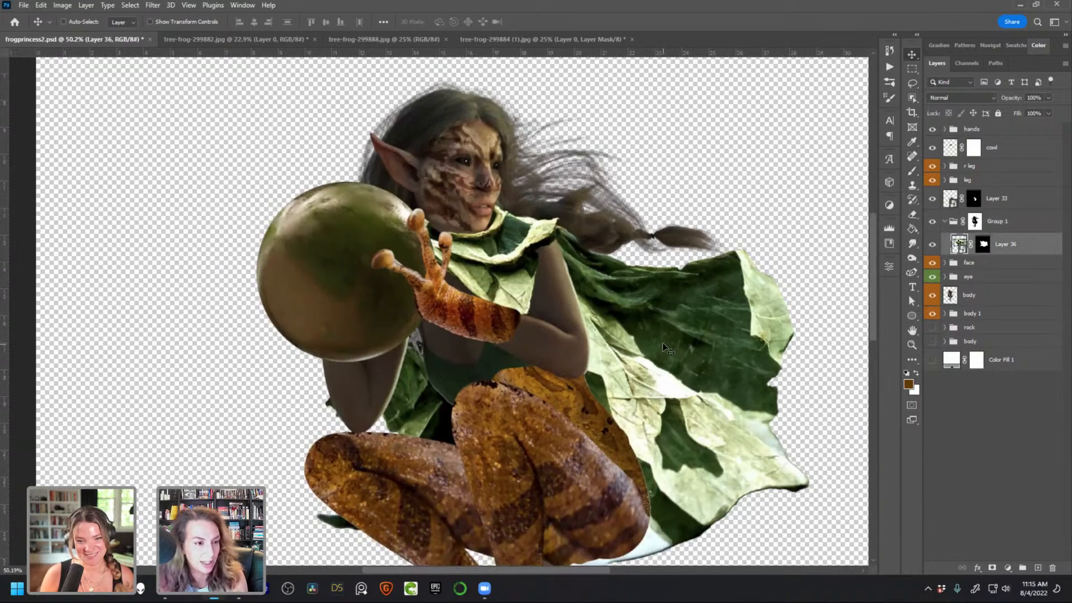
scroll(575, 295, up, 1)
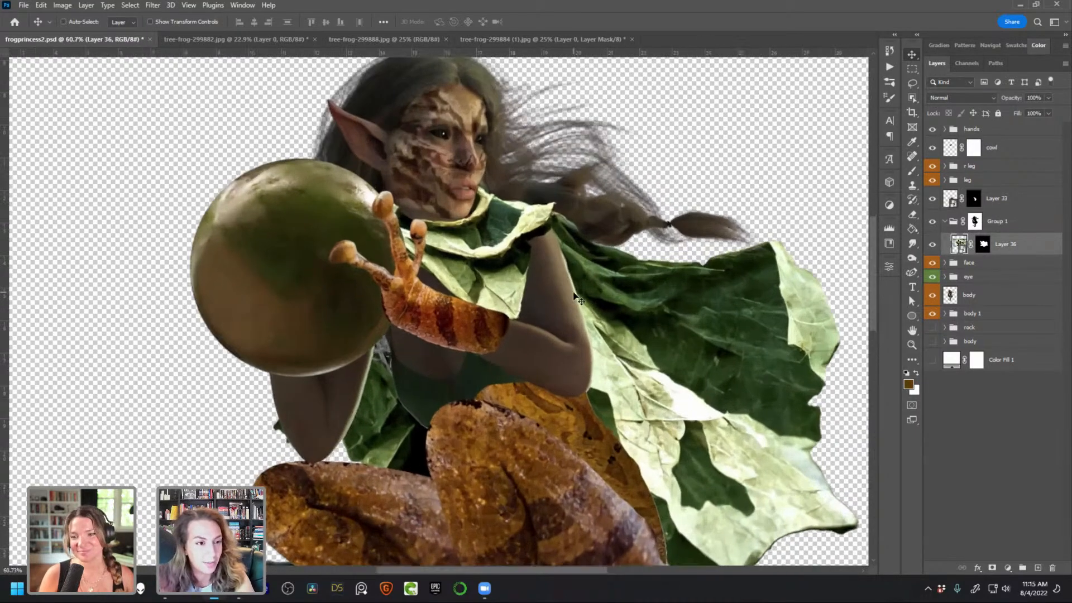
scroll(577, 304, up, 2)
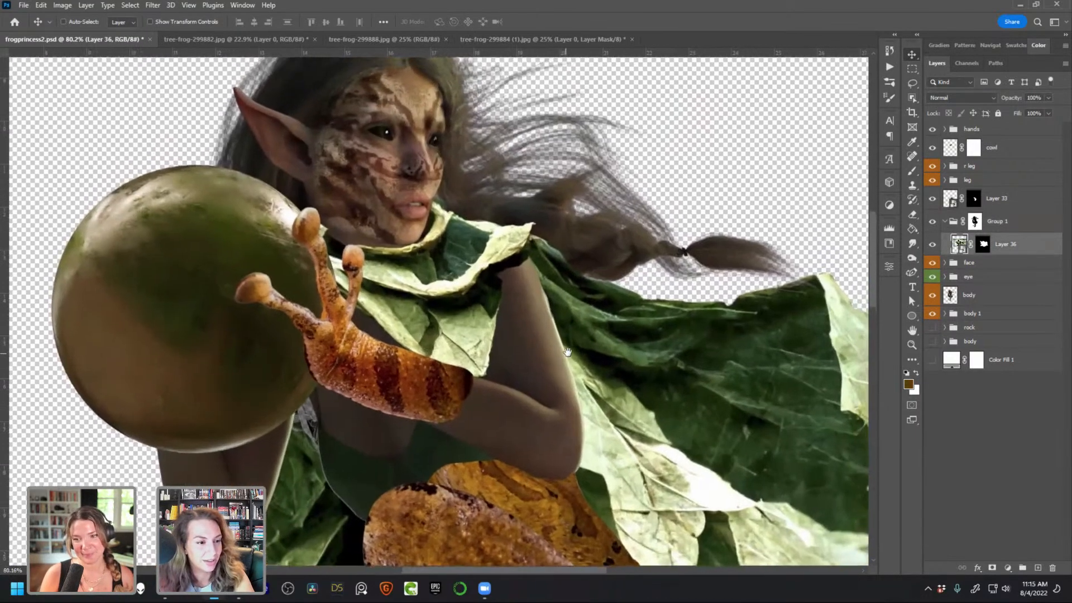
Collapse Group 1 and check Layer 33 and the cloak group by hiding and reshowing them
click(932, 199)
scroll(417, 368, down, 2)
drag(497, 395, 517, 315)
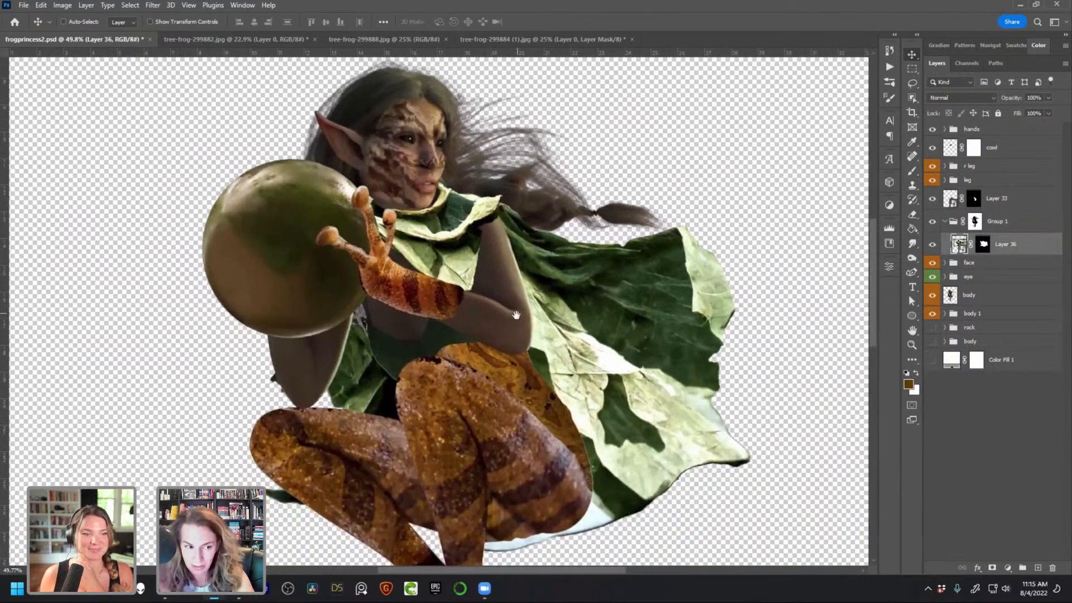
click(945, 222)
click(932, 222)
click(933, 221)
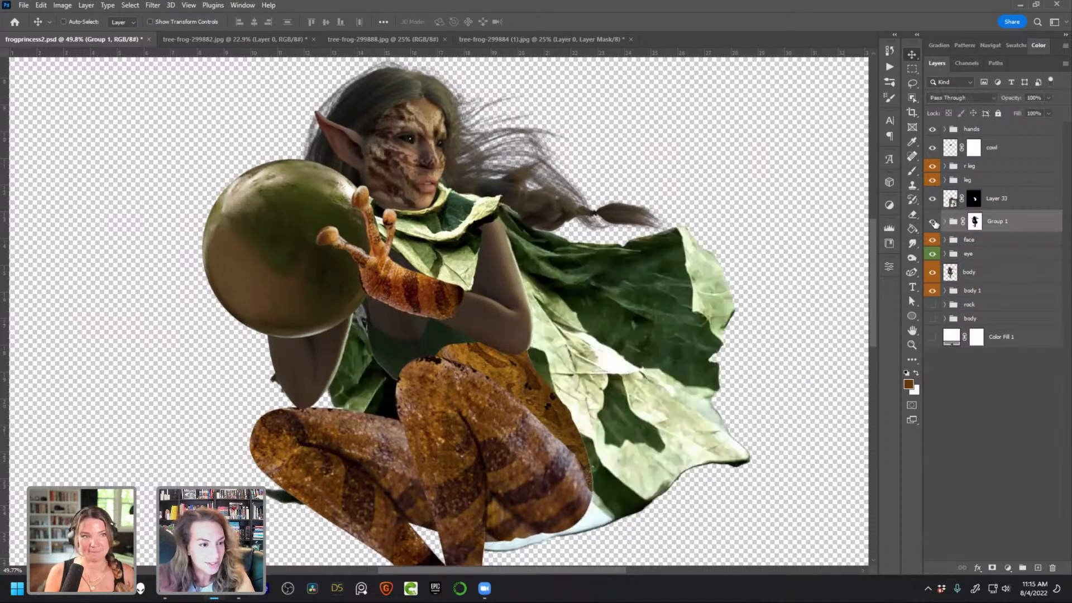
scroll(562, 220, down, 2)
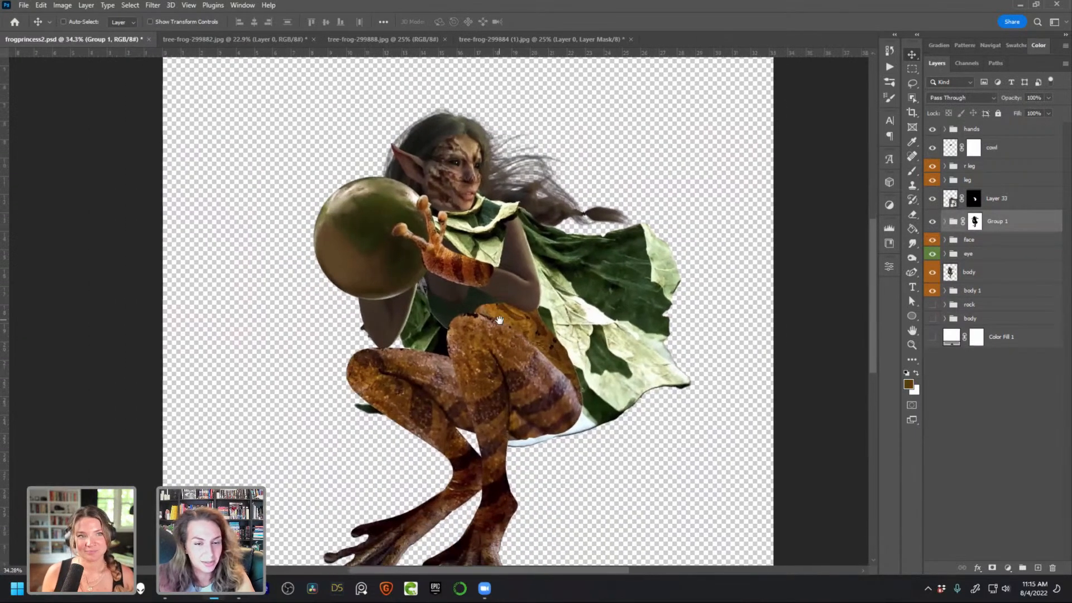
scroll(496, 347, up, 2)
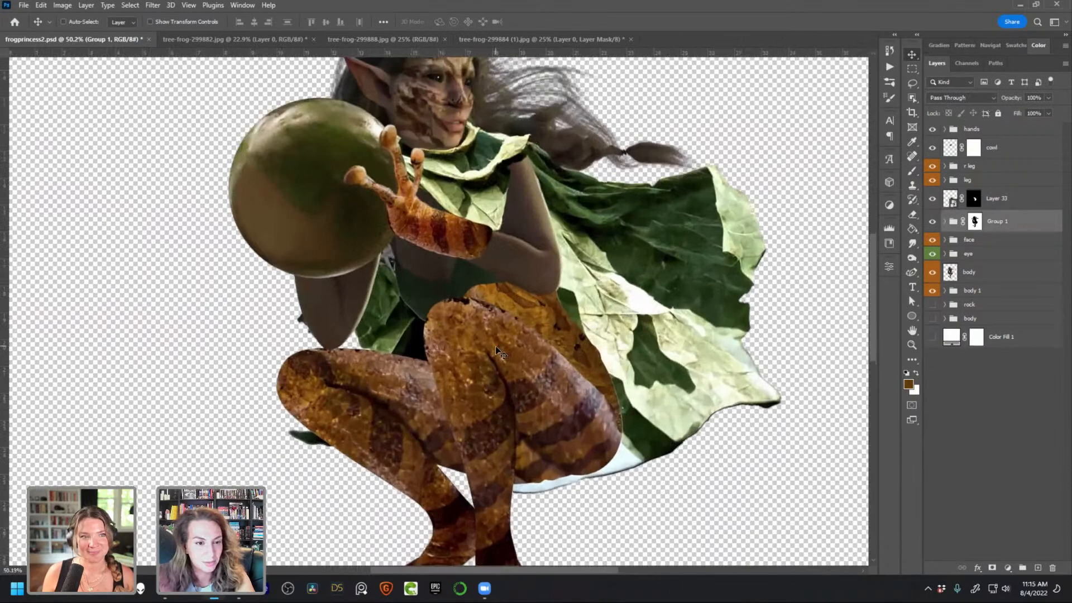
Select Layer 33's mask with the Brush tool and compare the figure with that layer hidden and shown
click(912, 173)
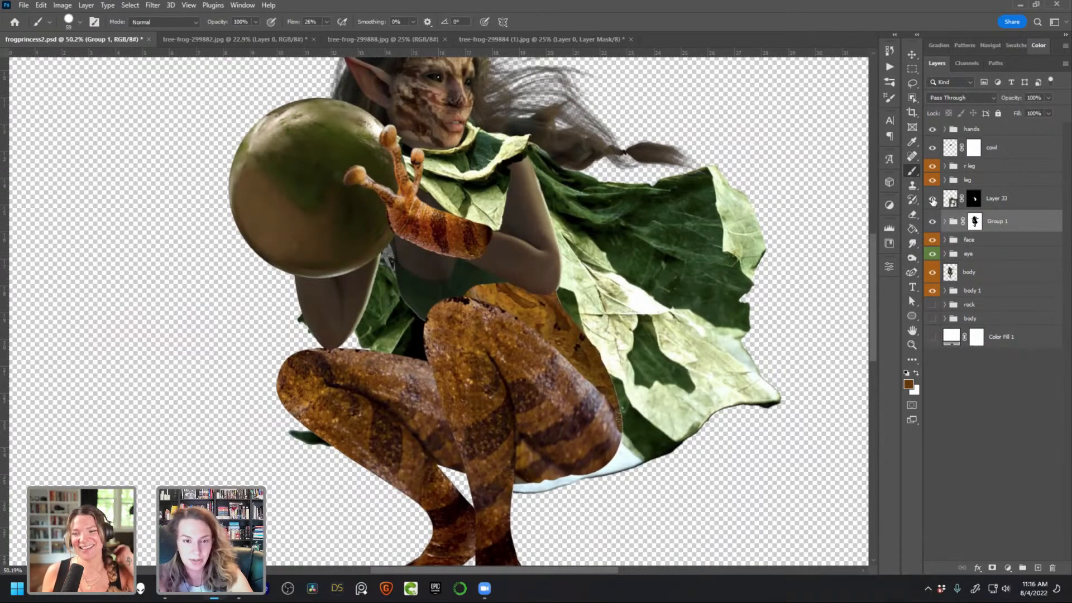
drag(559, 250, 529, 322)
scroll(602, 356, down, 2)
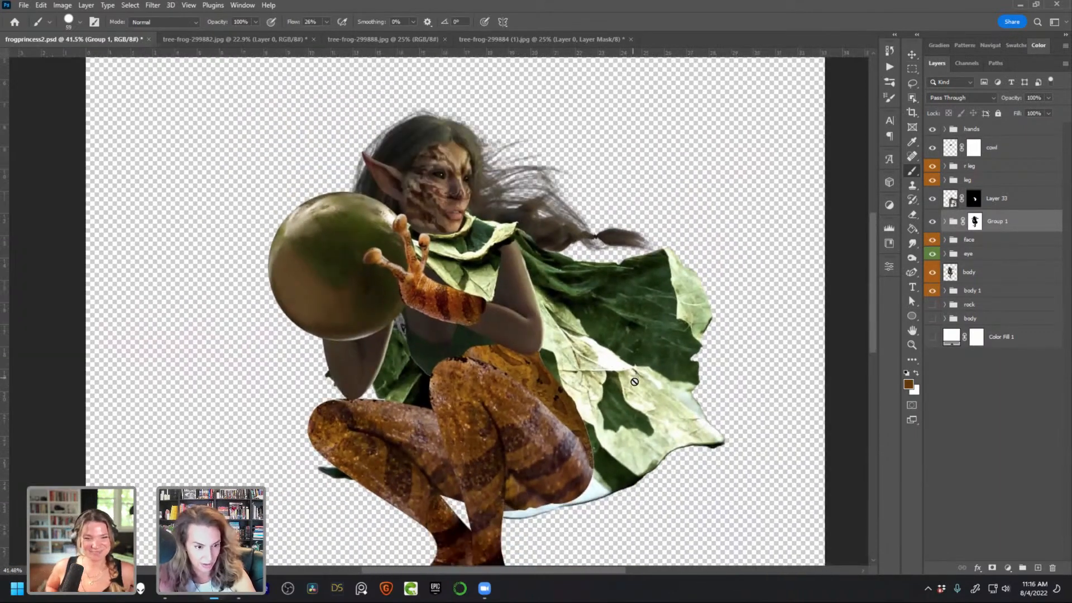
scroll(635, 383, up, 3)
click(972, 200)
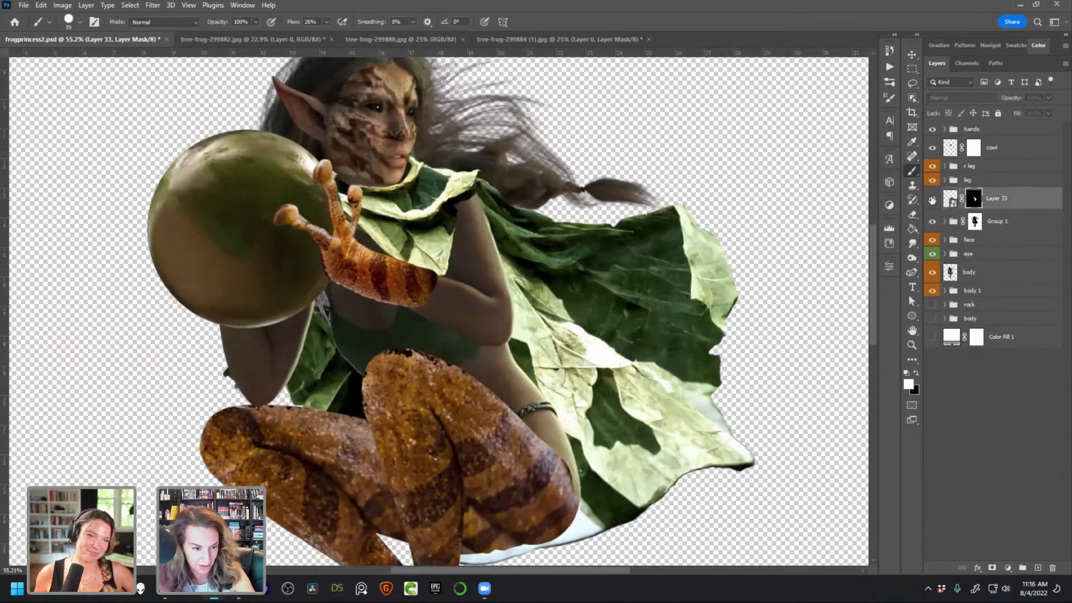
scroll(556, 363, down, 1)
scroll(555, 363, down, 2)
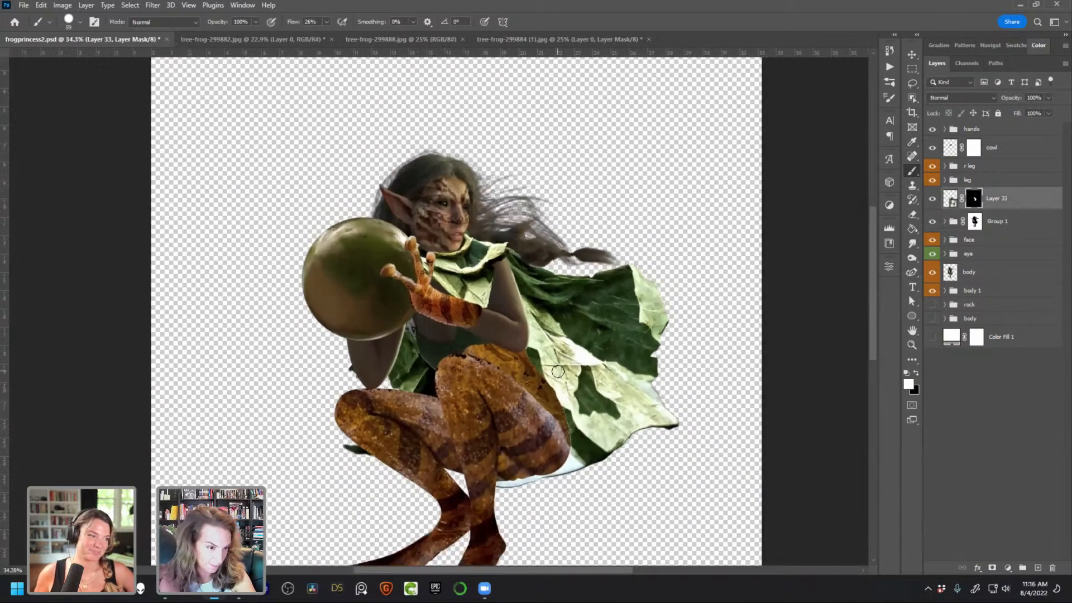
scroll(557, 369, up, 3)
scroll(542, 374, down, 5)
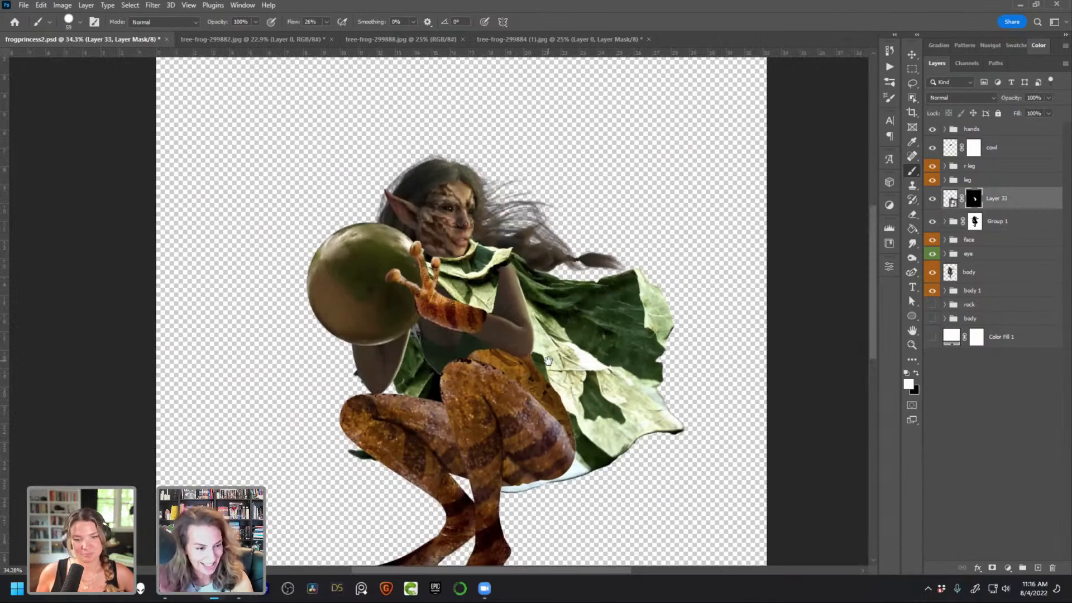
Check the leg and r leg groups around the thighs by hiding and reshowing them
scroll(548, 361, up, 5)
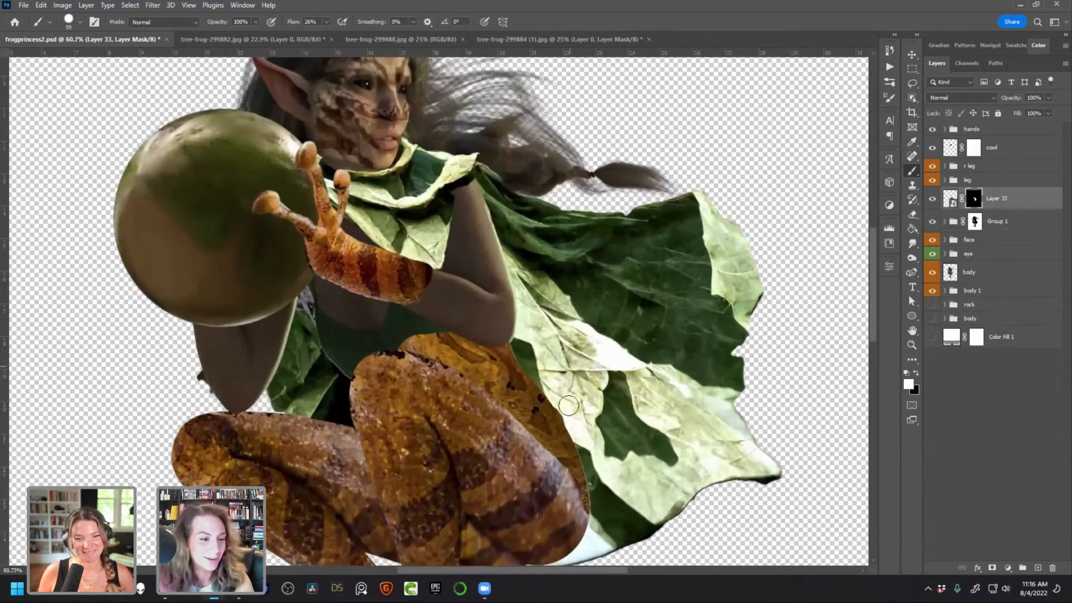
click(932, 181)
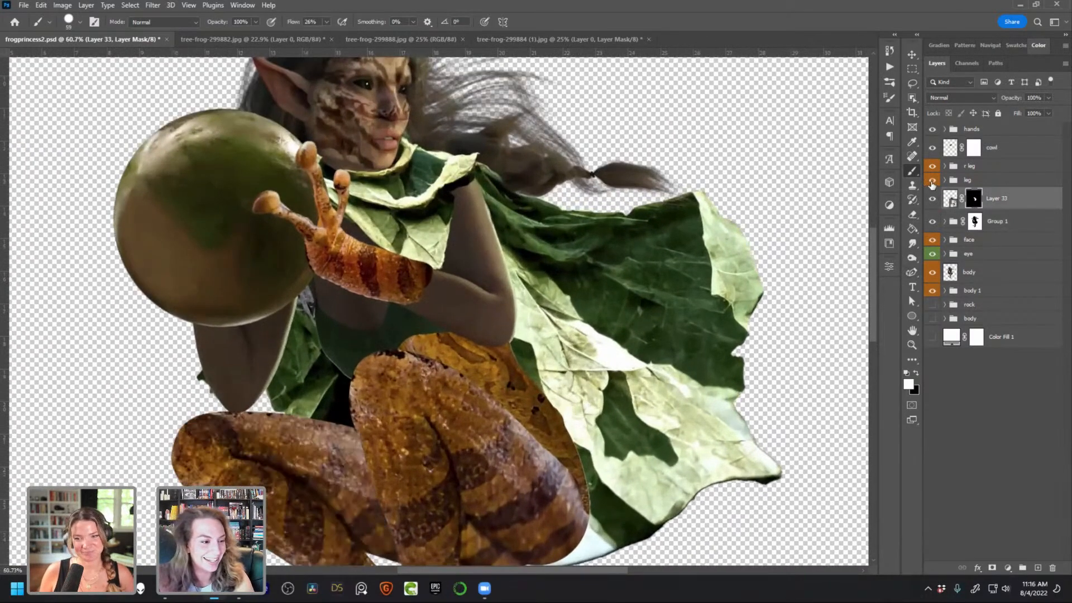
click(933, 169)
click(933, 169)
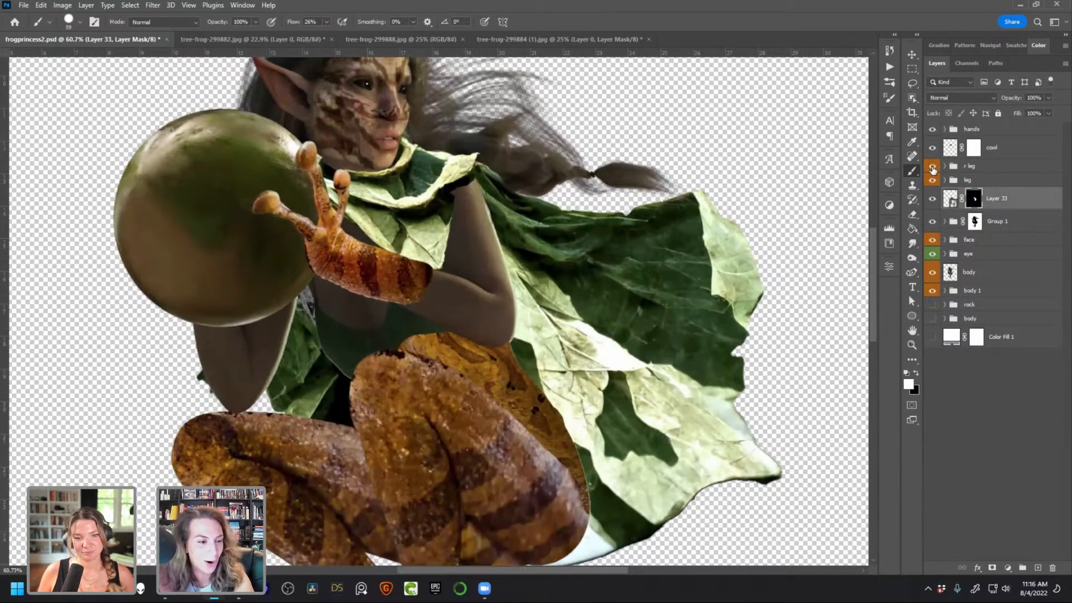
drag(570, 411, 560, 360)
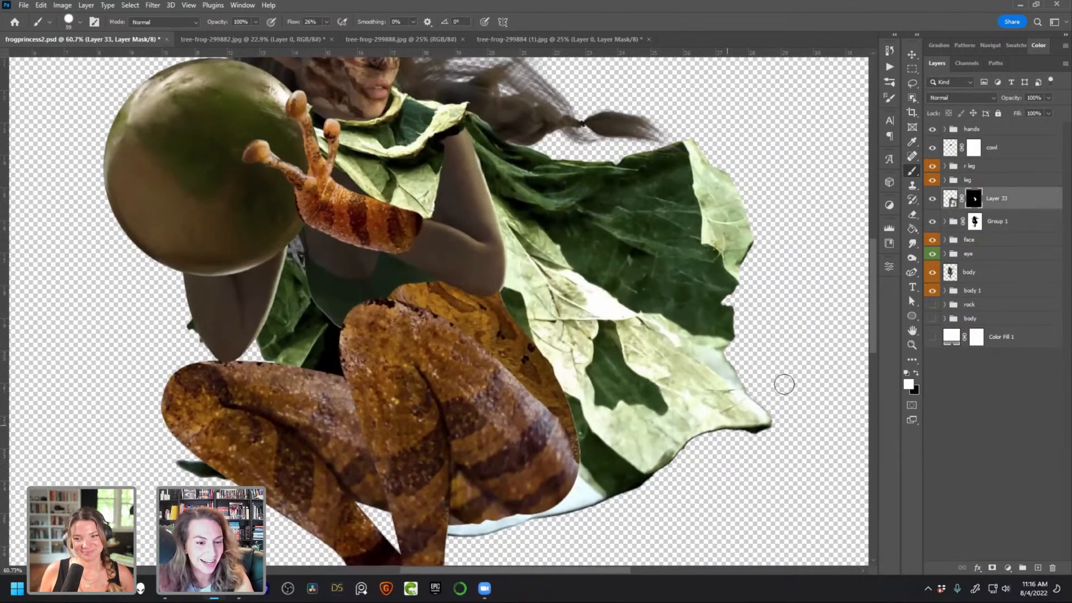
Look inside the leg, face and eye groups and collapse each one again
click(949, 181)
click(945, 180)
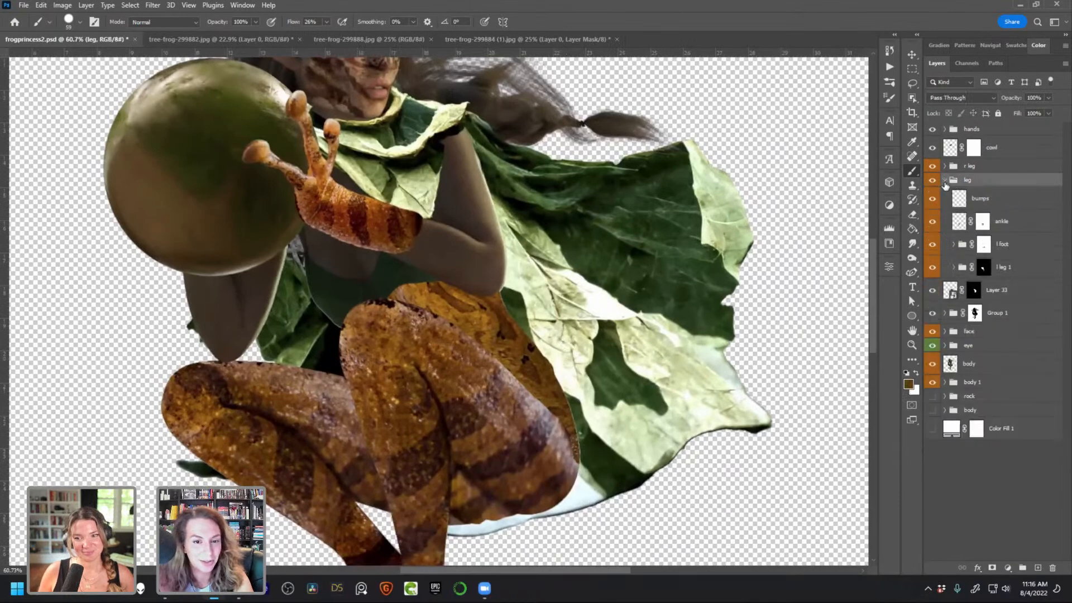
click(945, 181)
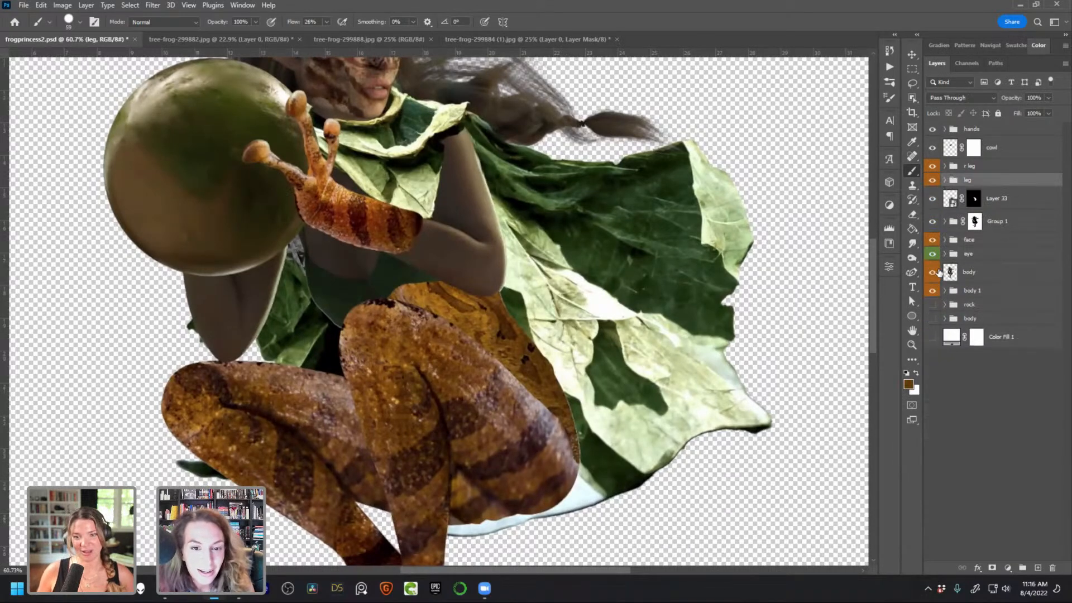
click(944, 241)
click(944, 241)
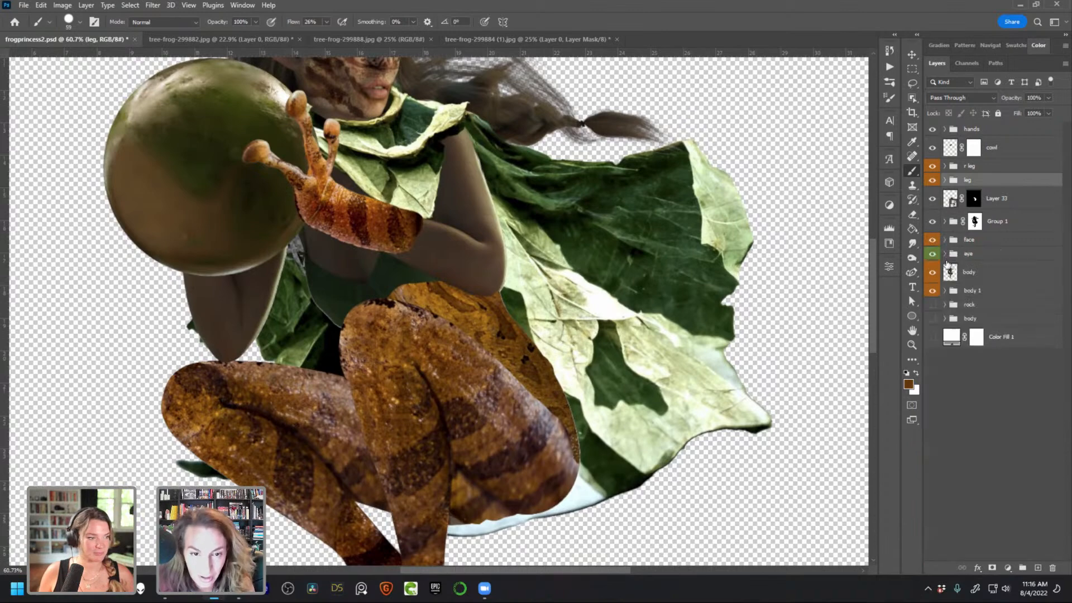
click(944, 254)
click(945, 255)
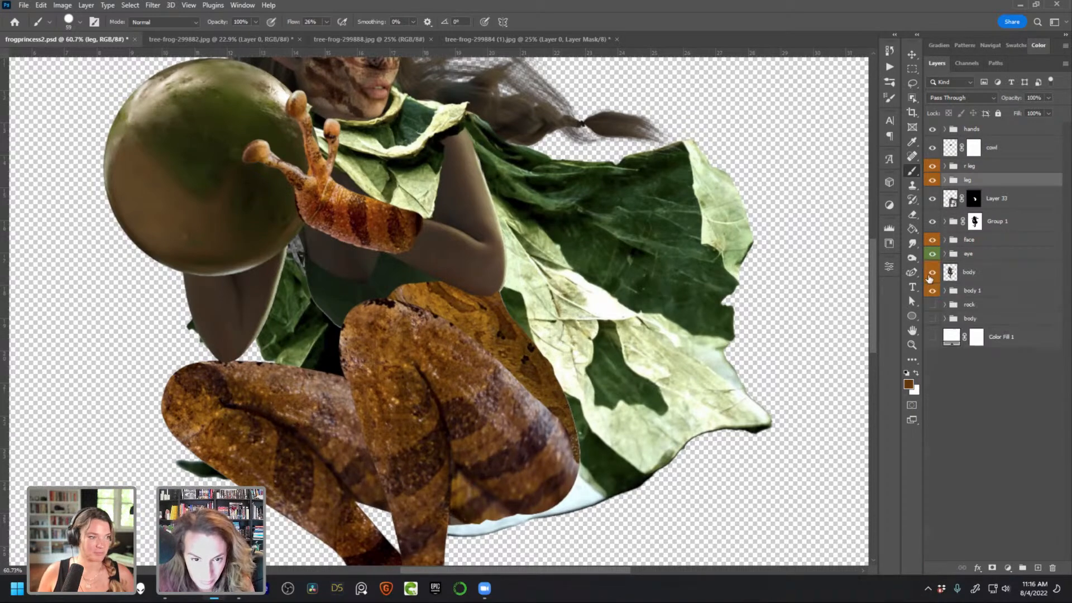
Check what body 1, body, eye, leg, Layer 33 and Group 1 each contain by hiding and reshowing them
click(931, 295)
click(932, 294)
click(933, 273)
click(932, 274)
click(931, 254)
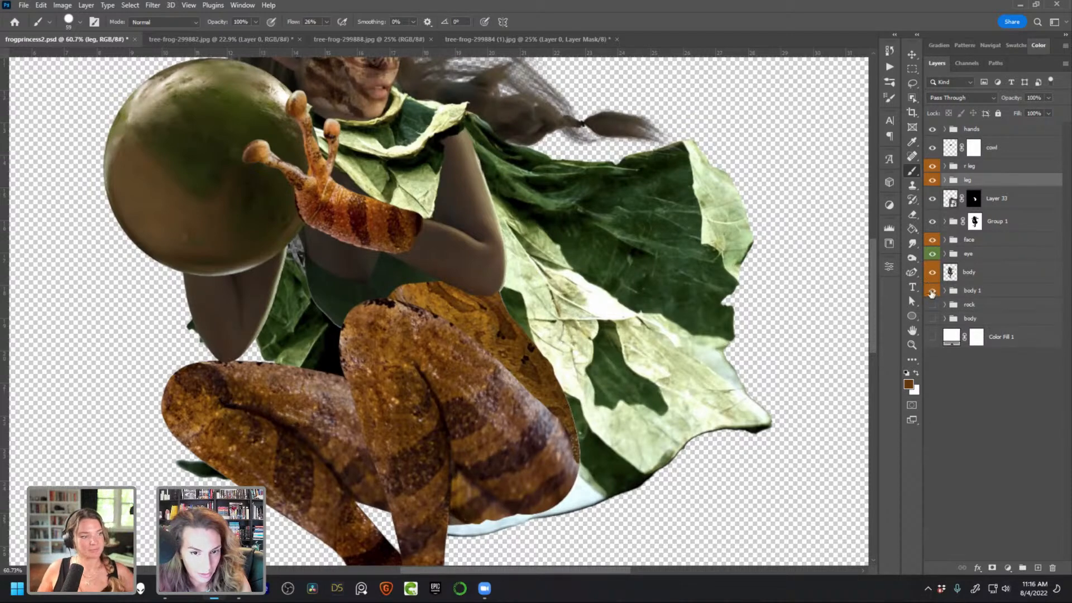
click(932, 179)
click(932, 180)
click(932, 199)
click(932, 199)
click(932, 222)
click(932, 222)
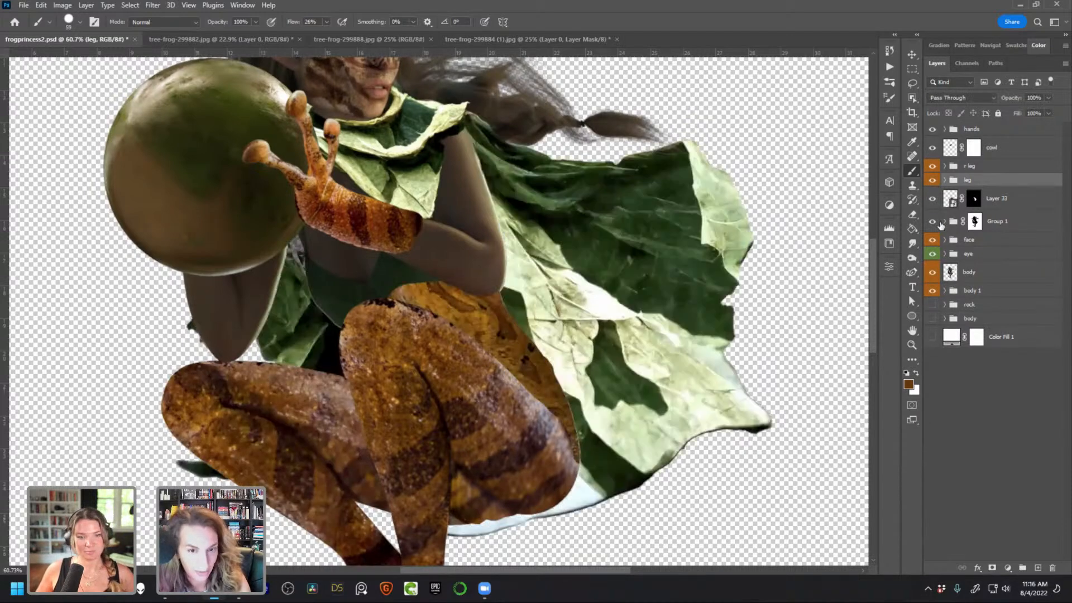
Rename Group 1 as cape and give it a green color label, saving the document
double_click(989, 223)
text(cape)
key(Return)
key(ctrl+s)
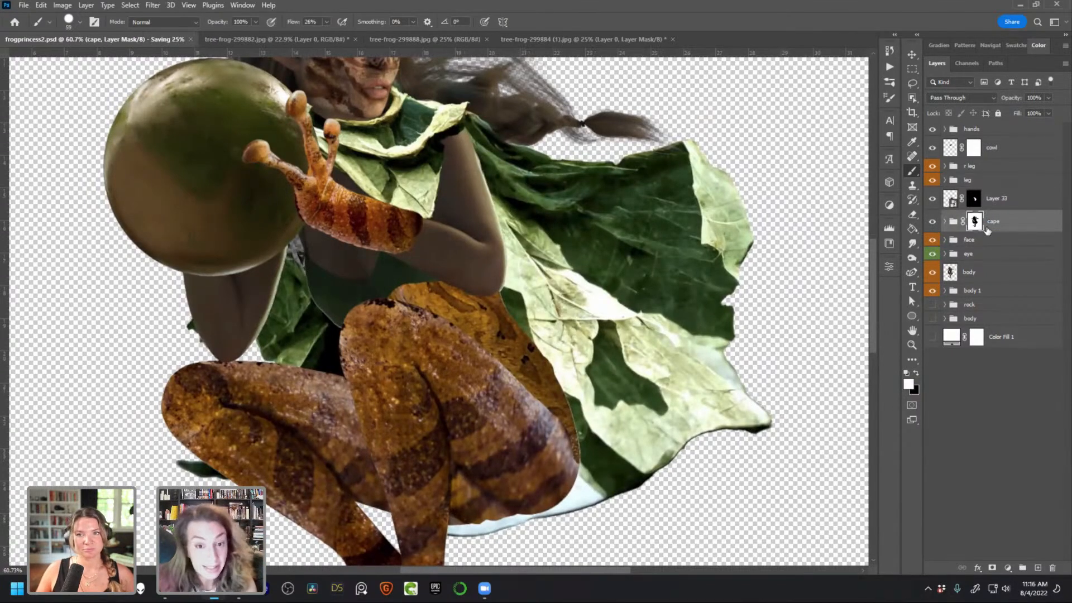
right_click(1020, 232)
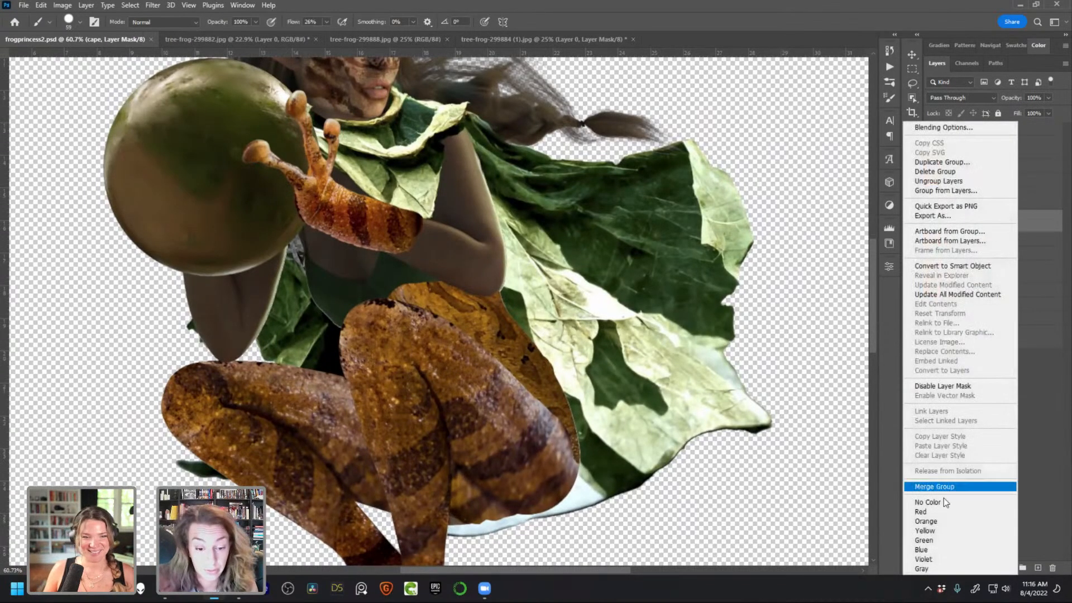
click(970, 540)
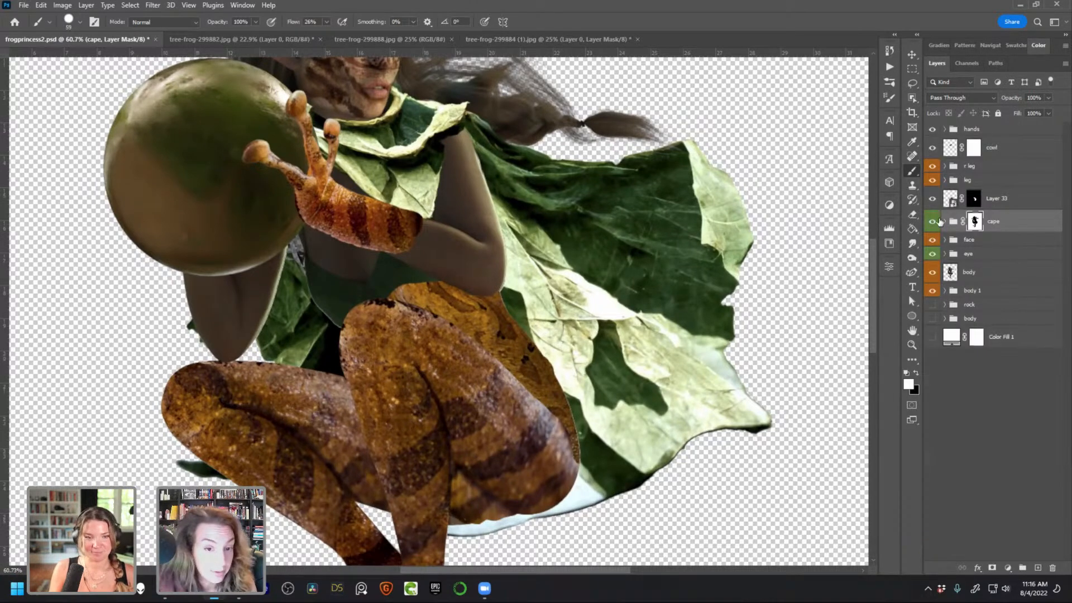
Add a Curves adjustment above the cape group and clip it to that group
scroll(583, 516, down, 2)
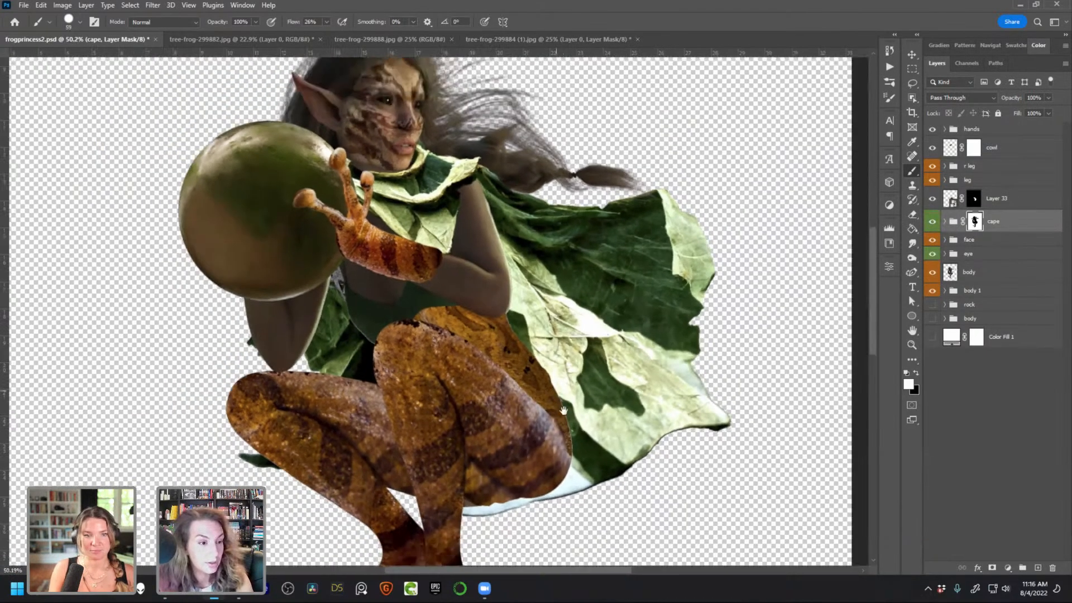
click(1009, 568)
click(1017, 423)
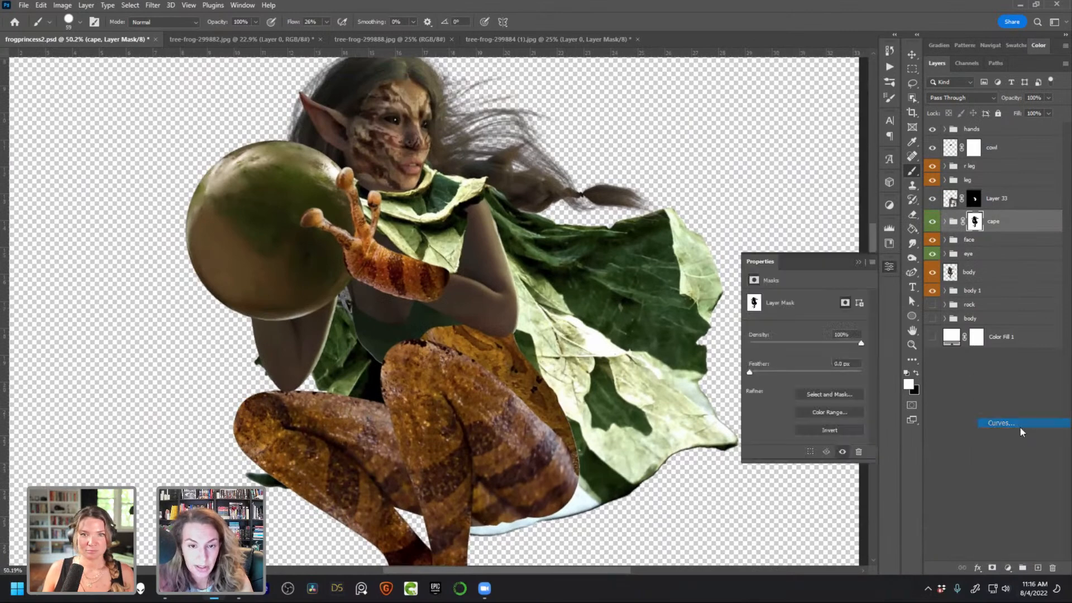
click(793, 452)
click(945, 244)
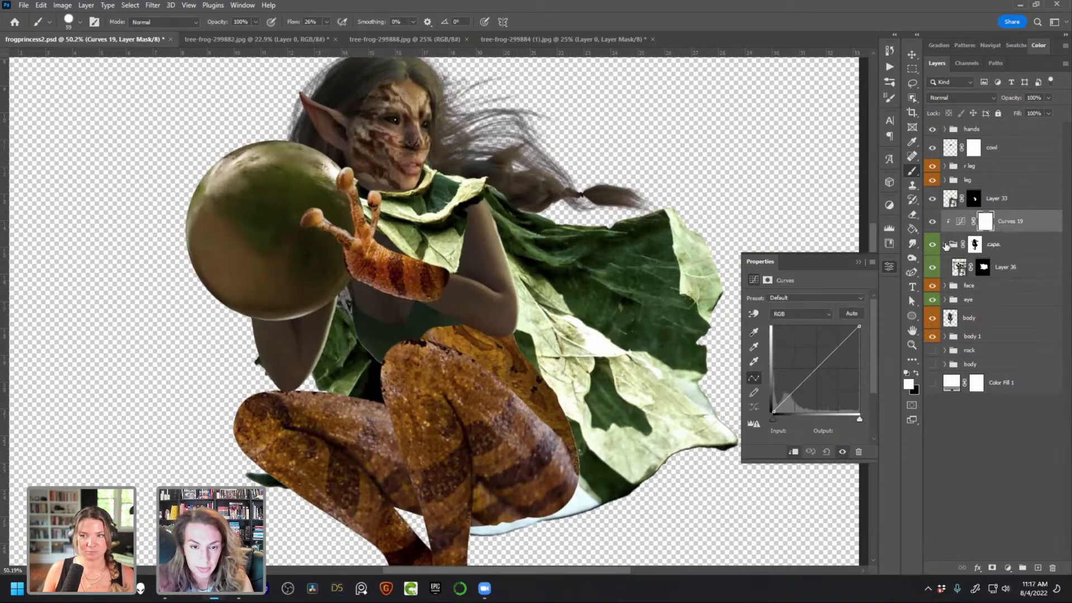
click(945, 245)
Darken the cape strongly by lowering the RGB curve's white point to an output of 38
drag(855, 350, 879, 399)
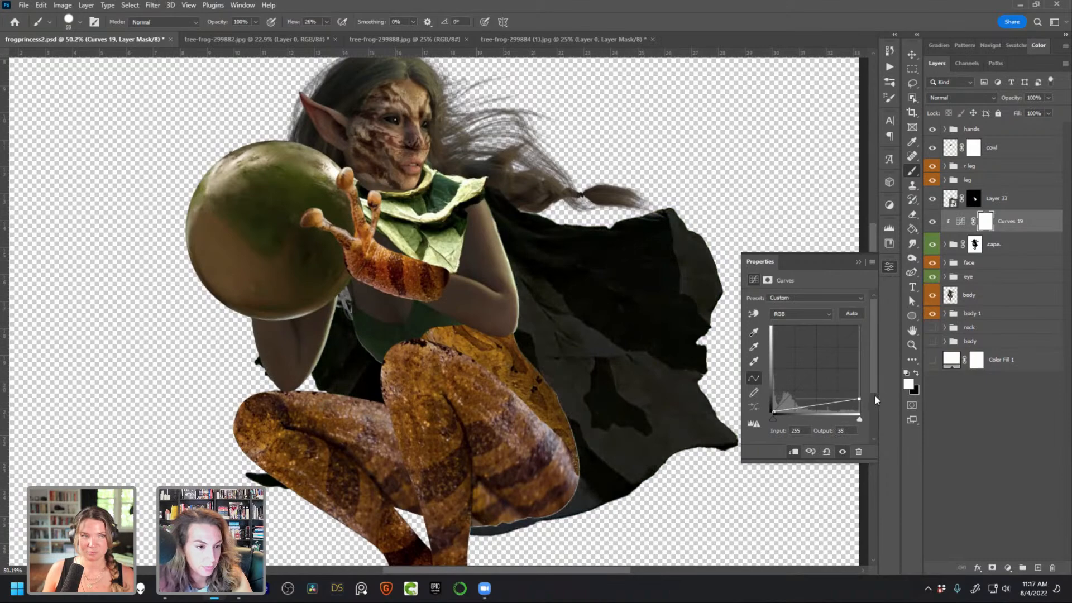
click(812, 318)
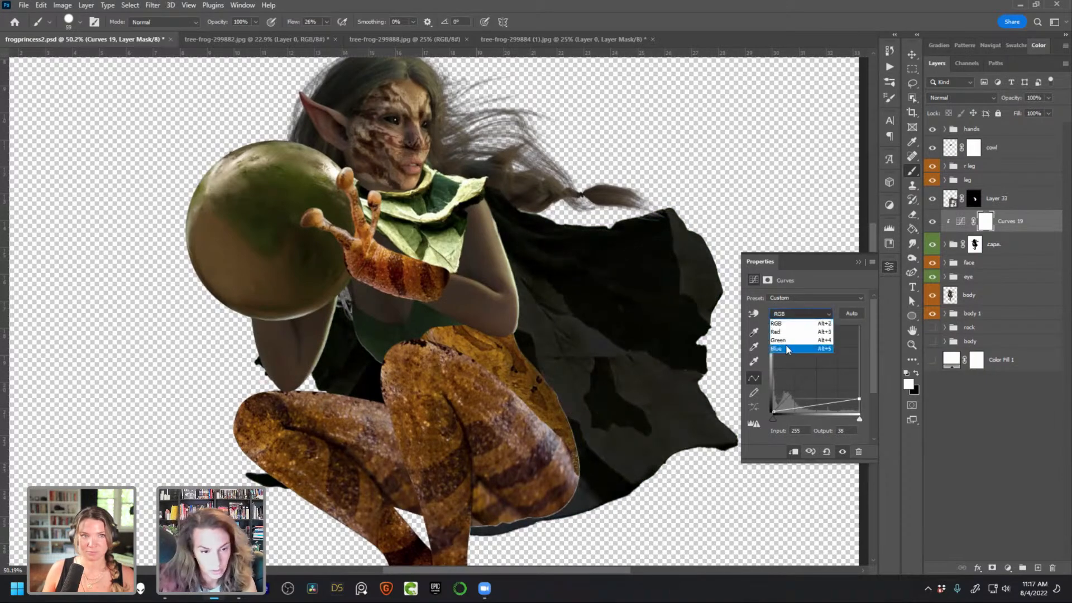
click(818, 265)
click(893, 266)
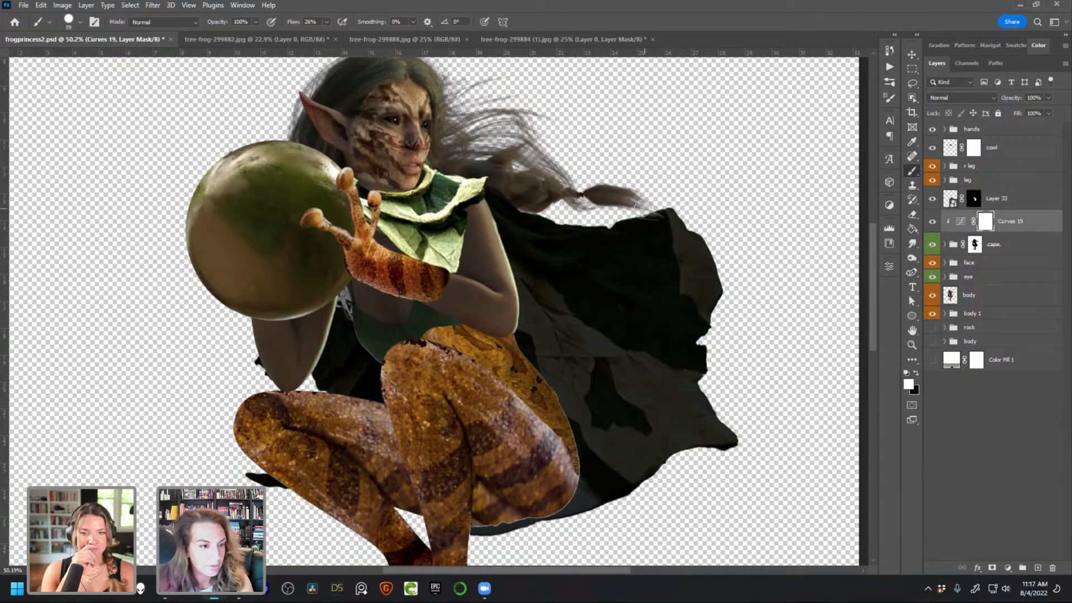
Compare the cape's light and folds with the Curves 19 adjustment hidden and shown
click(932, 222)
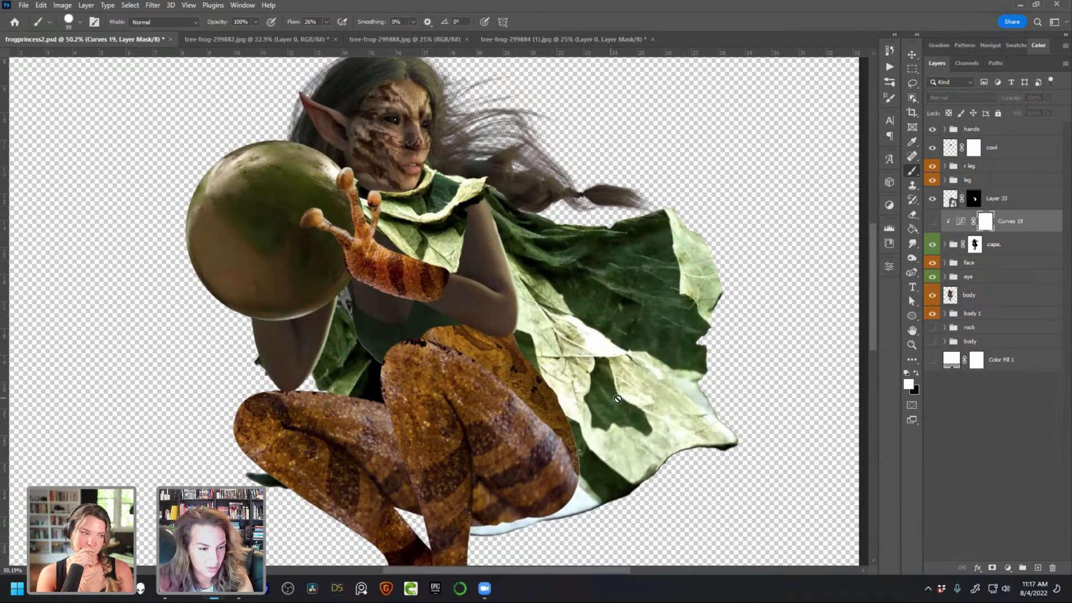
scroll(629, 385, up, 2)
drag(622, 327, 613, 358)
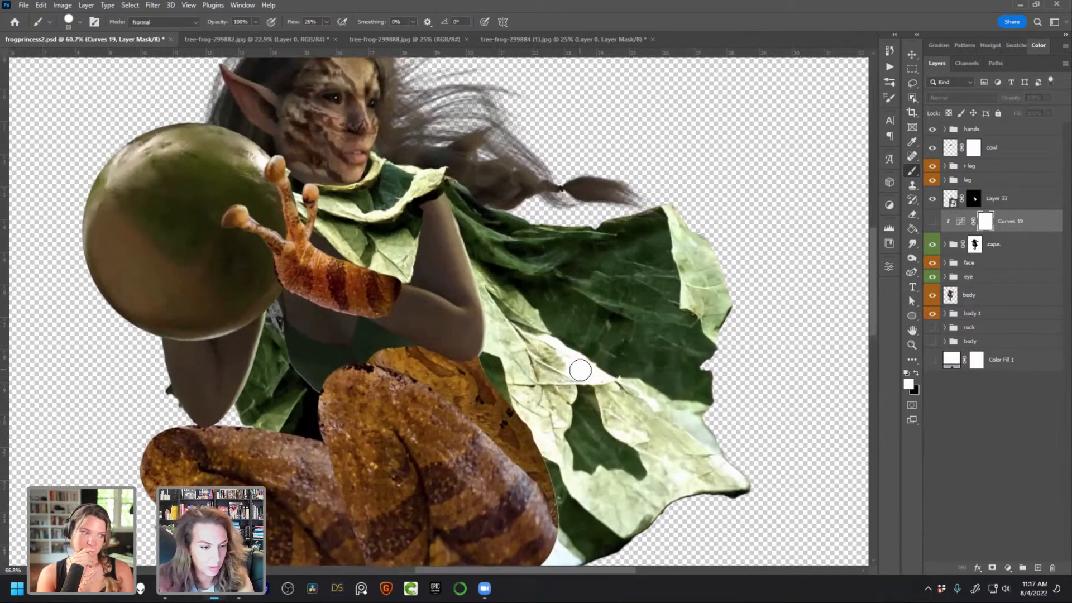
scroll(577, 364, up, 1)
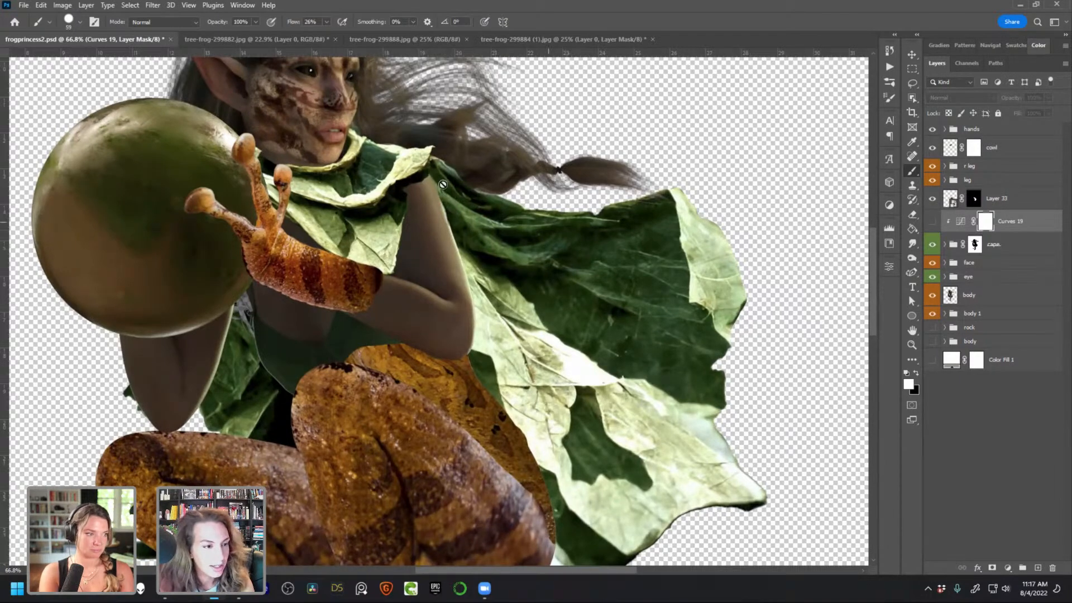
click(932, 222)
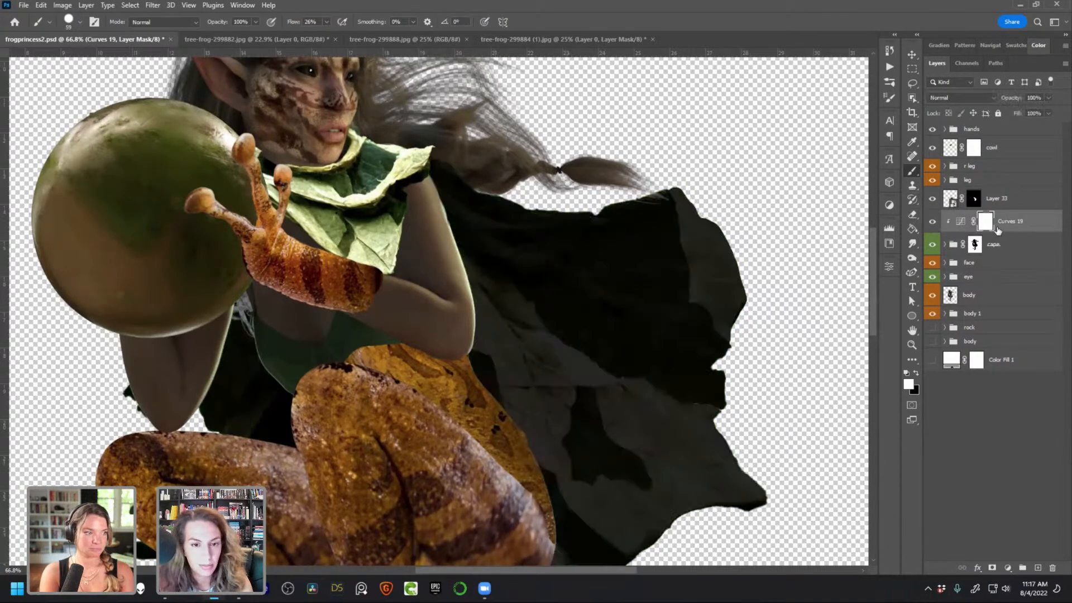
With a small chalk brush, paint black on the Curves 19 mask to bring back highlights along the cape's upper folds, comparing the result
right_click(692, 254)
scroll(750, 413, down, 5)
click(742, 379)
click(677, 359)
key(bracketright)
key(bracketright)
key(bracketleft)
key(bracketleft)
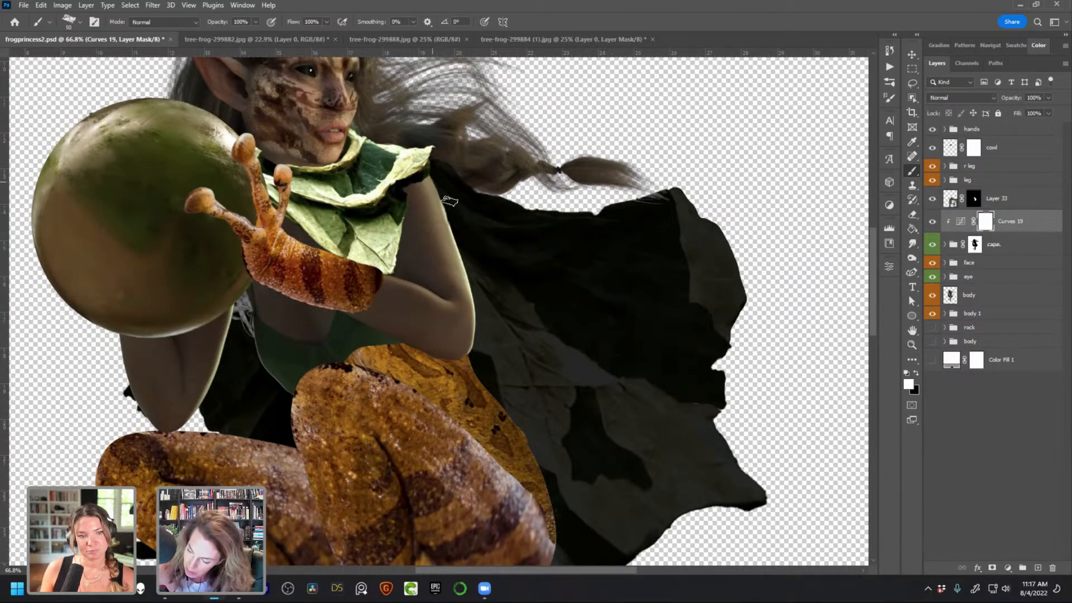
key(x)
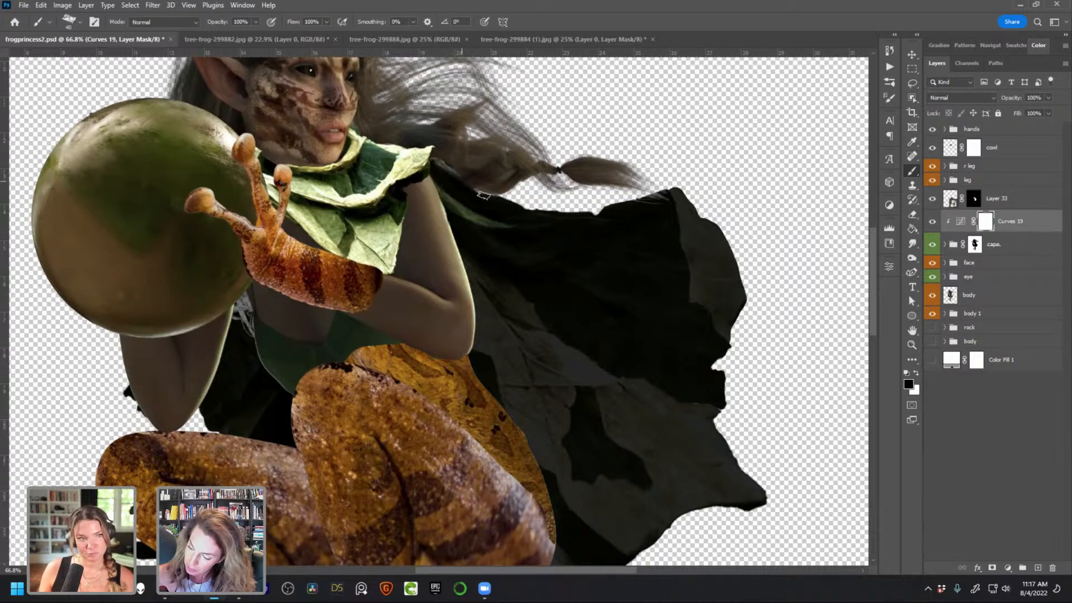
key(bracketleft)
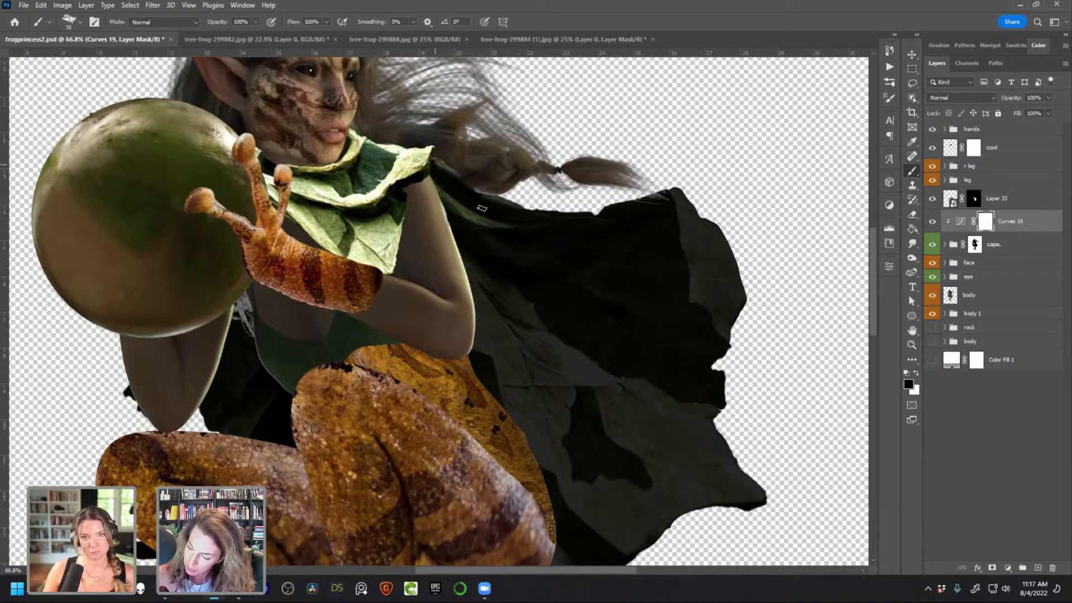
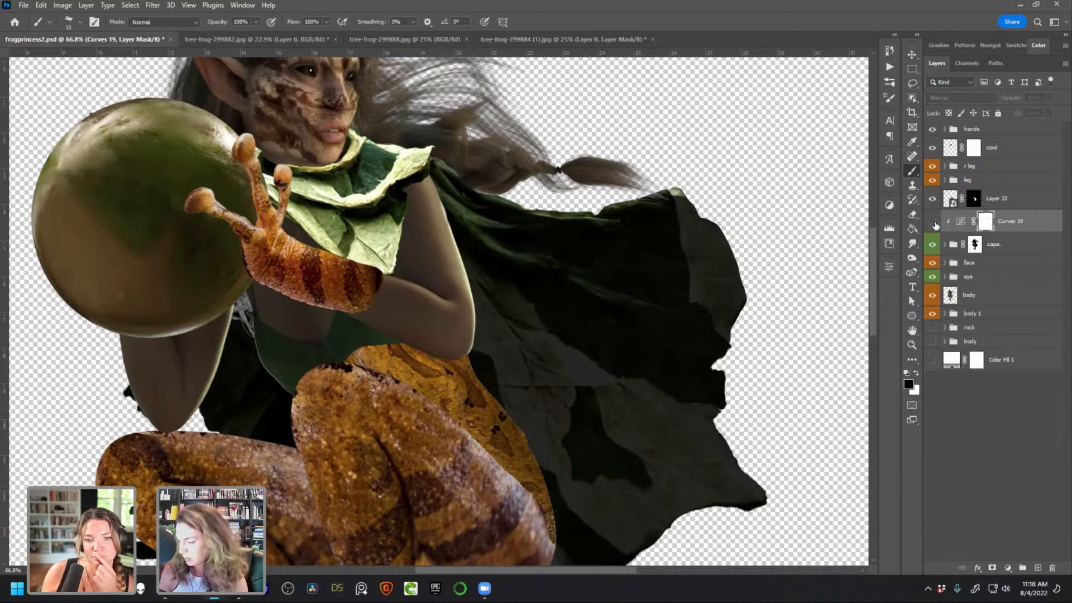
click(933, 222)
click(932, 222)
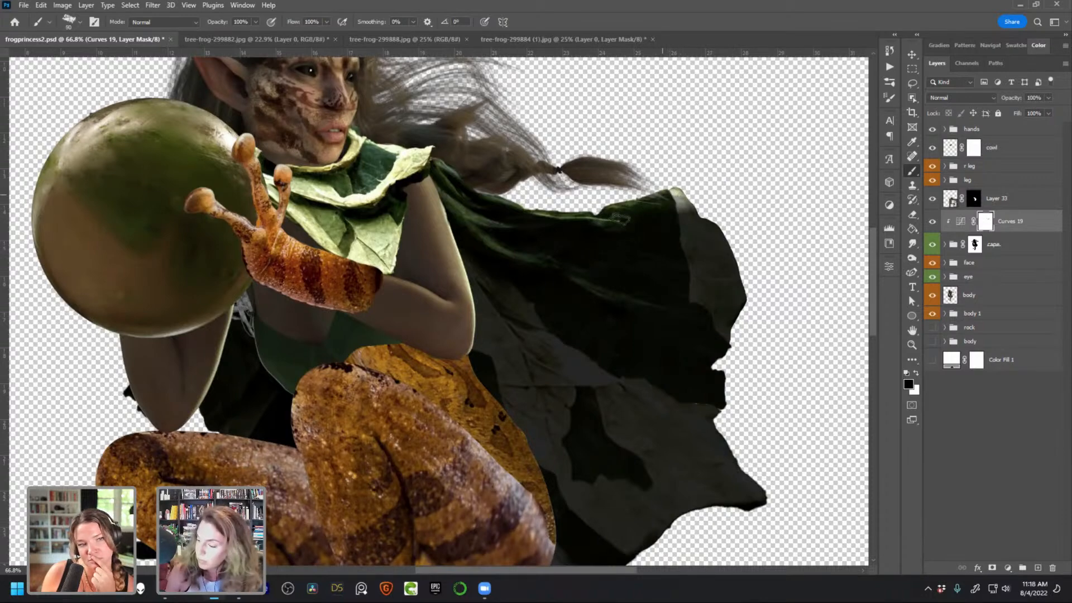
With a large Soft Round Pressure Size brush at 13% flow, paint black on the Curves 19 mask to lighten the cape's outer flap
key(x)
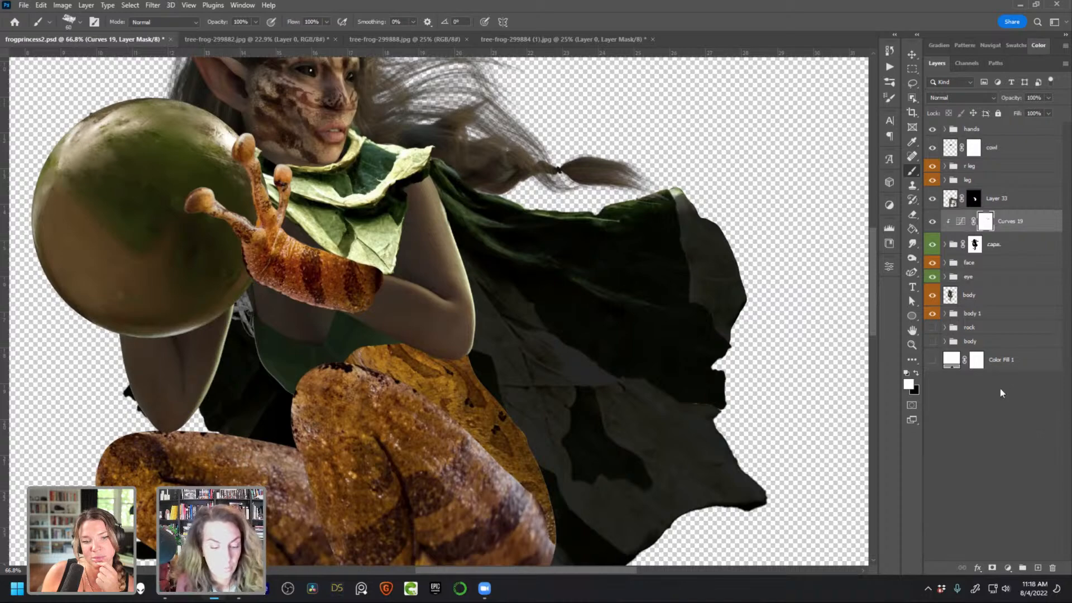
right_click(707, 243)
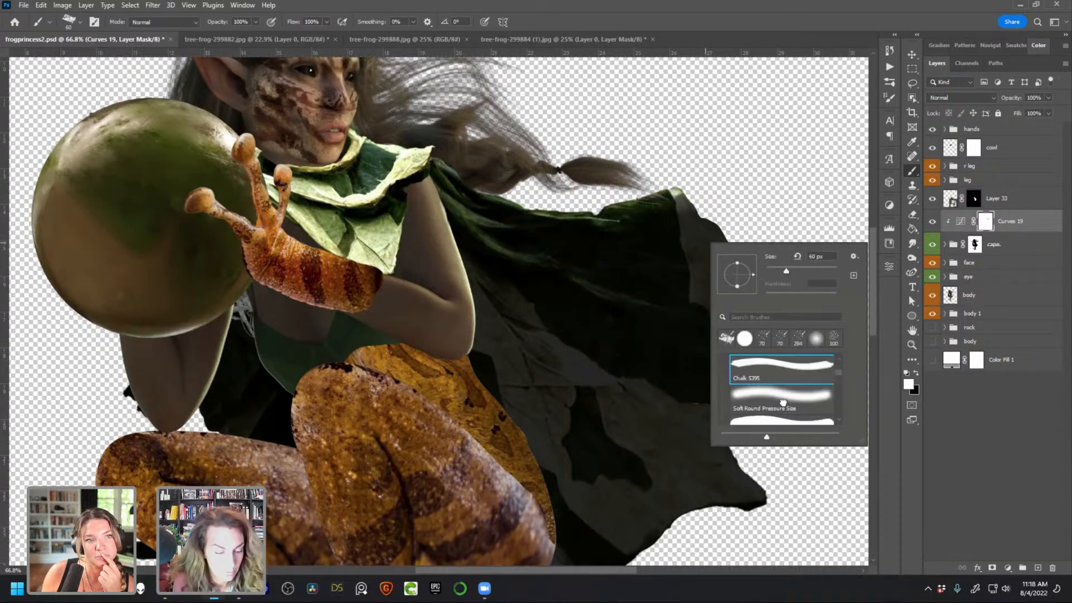
double_click(784, 406)
key(bracketright)
key(bracketright)
key(bracketright)
key(bracketright)
click(326, 21)
drag(329, 35, 283, 37)
key(bracketleft)
key(bracketleft)
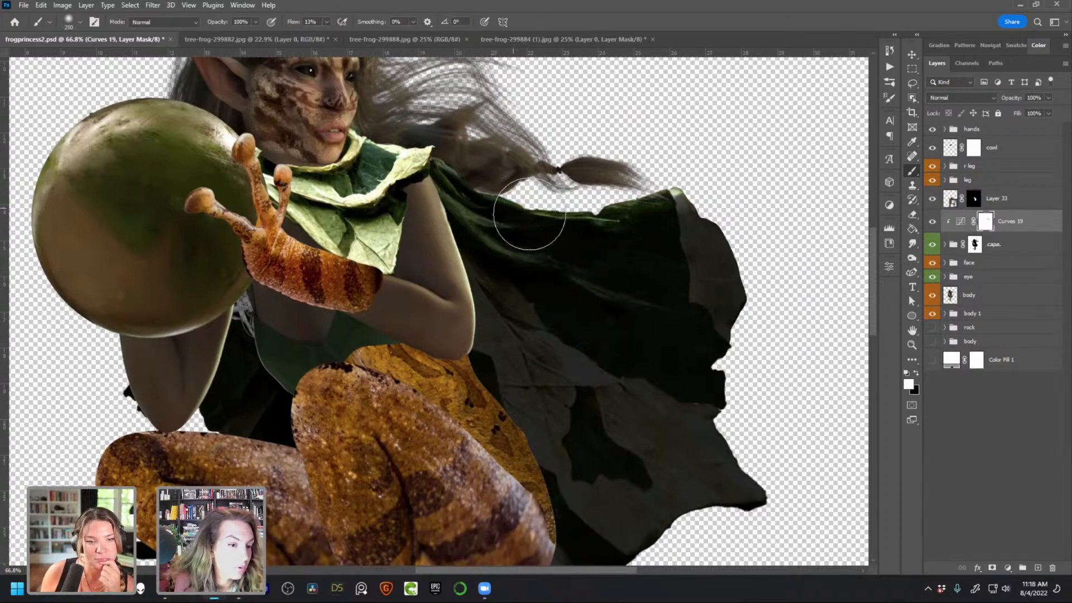
key(x)
mouse_move(621, 201)
mouse_down()
mouse_move(727, 203)
mouse_move(614, 220)
mouse_move(728, 220)
mouse_move(628, 247)
mouse_move(730, 248)
mouse_move(735, 207)
mouse_move(702, 219)
mouse_move(709, 165)
mouse_move(730, 194)
mouse_move(727, 171)
mouse_move(688, 191)
mouse_move(706, 248)
mouse_move(763, 235)
mouse_move(683, 266)
mouse_move(727, 278)
mouse_move(785, 250)
mouse_up()
mouse_move(644, 274)
mouse_down()
mouse_move(680, 299)
mouse_move(811, 334)
mouse_move(712, 340)
mouse_move(771, 360)
mouse_up()
With a smaller soft brush at 13% flow, paint black on the Curves 19 mask to reveal the pale outer flap of the cape
key(bracketleft)
key(bracketleft)
key(bracketleft)
key(bracketleft)
key(bracketleft)
key(bracketleft)
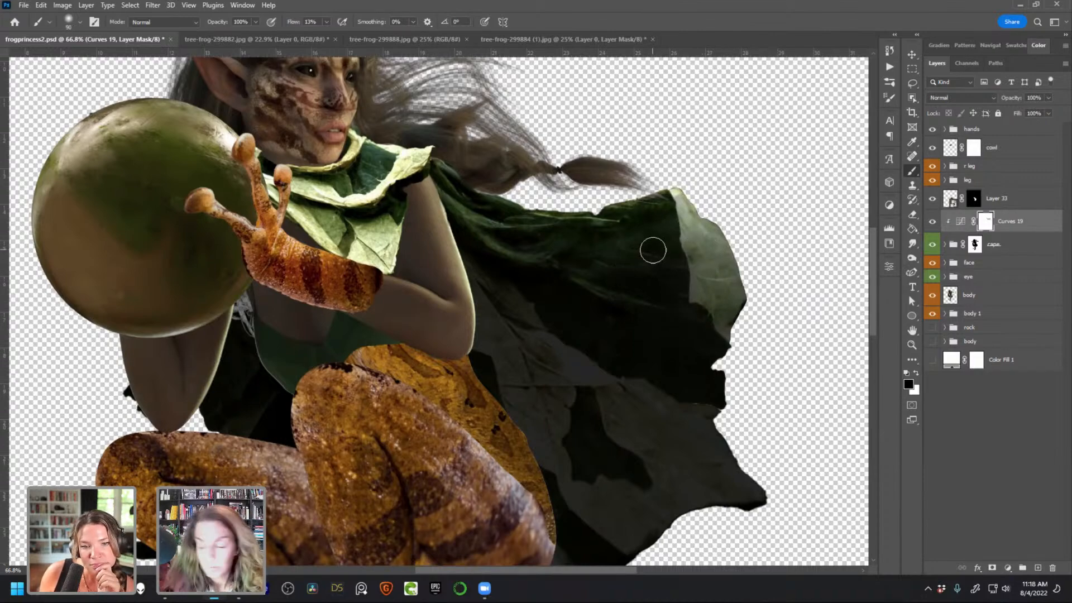
Paint black on the Curves 19 mask with varied soft brush sizes to lift the light on the folds beside the outer flap
key(bracketleft)
key(bracketleft)
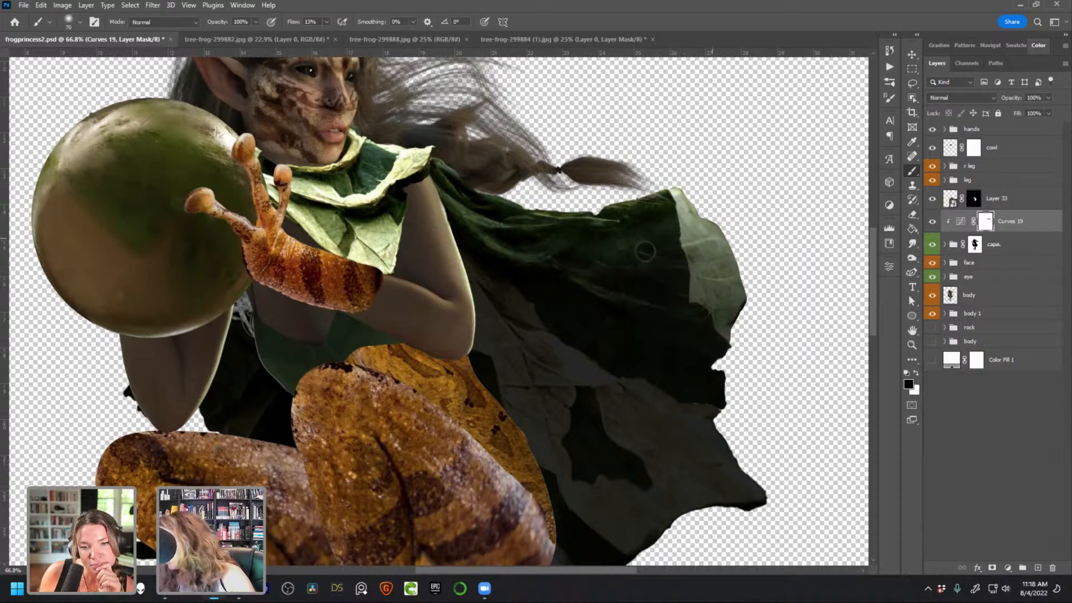
key(bracketleft)
key(bracketleft)
key(bracketleft)
key(bracketleft)
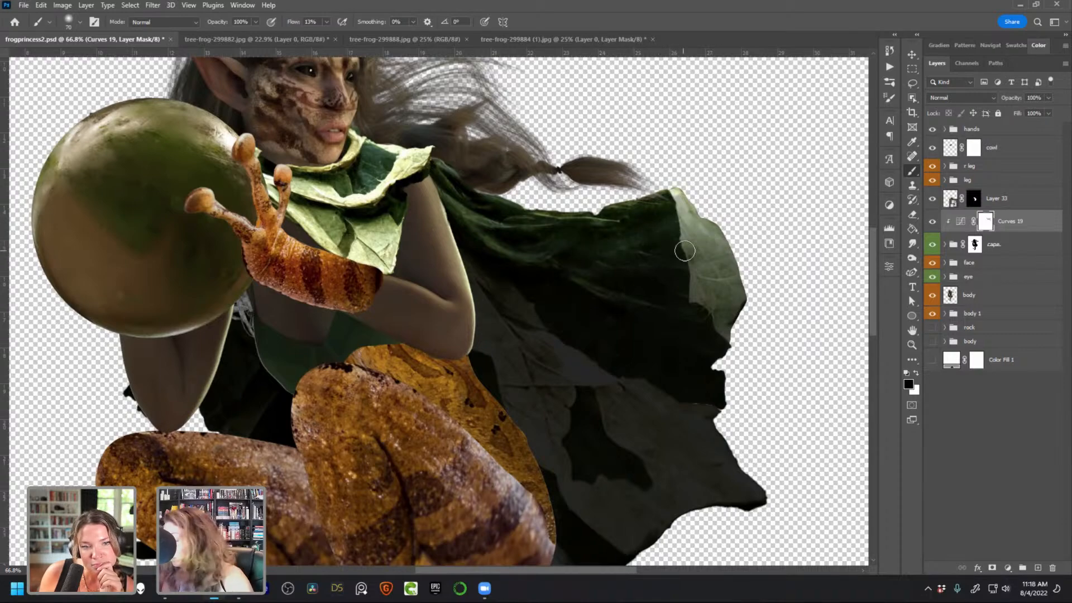
key(bracketright)
key(bracketright)
key(bracketright)
key(bracketright)
key(bracketright)
key(bracketright)
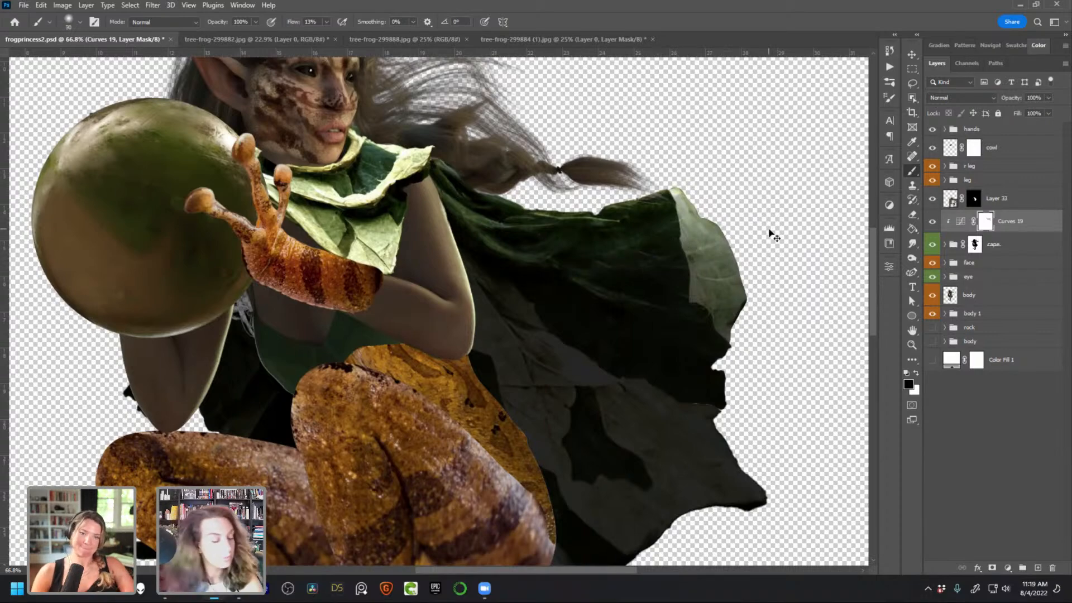
Using a small Soft Round Pressure Opacity brush, paint black on the Curves 19 mask to add soft highlights along the cape's folds and flap
right_click(680, 260)
scroll(774, 402, down, 2)
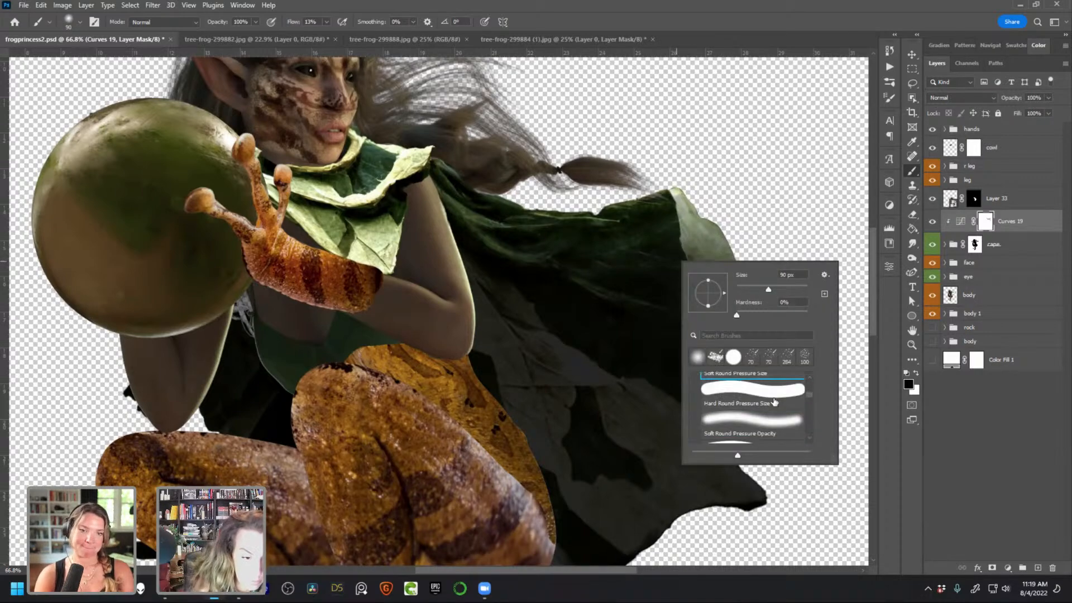
double_click(775, 417)
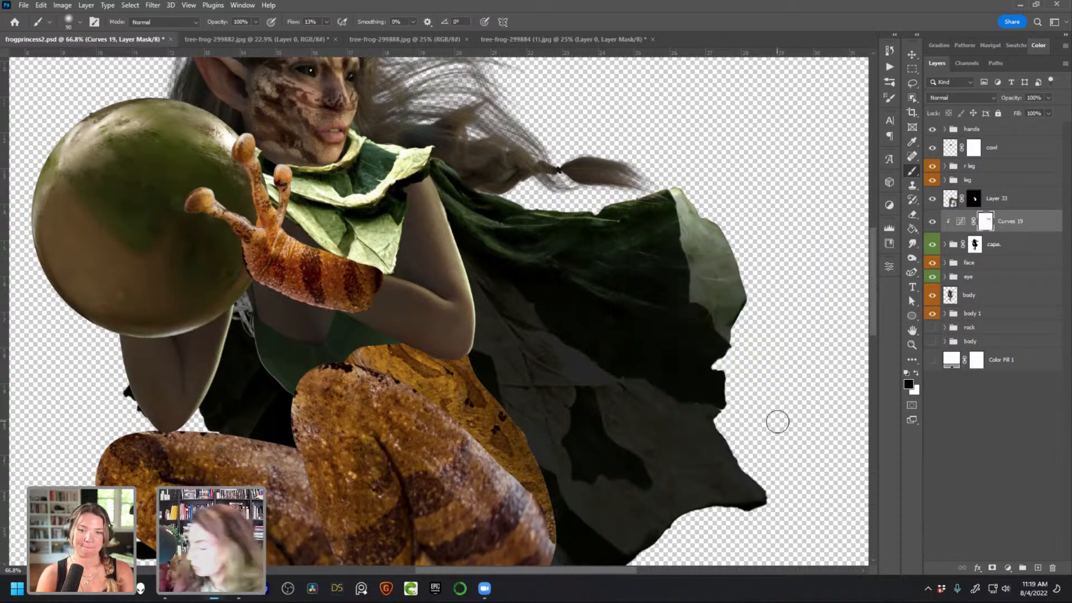
key(bracketleft)
key(bracketleft)
key(bracketleft)
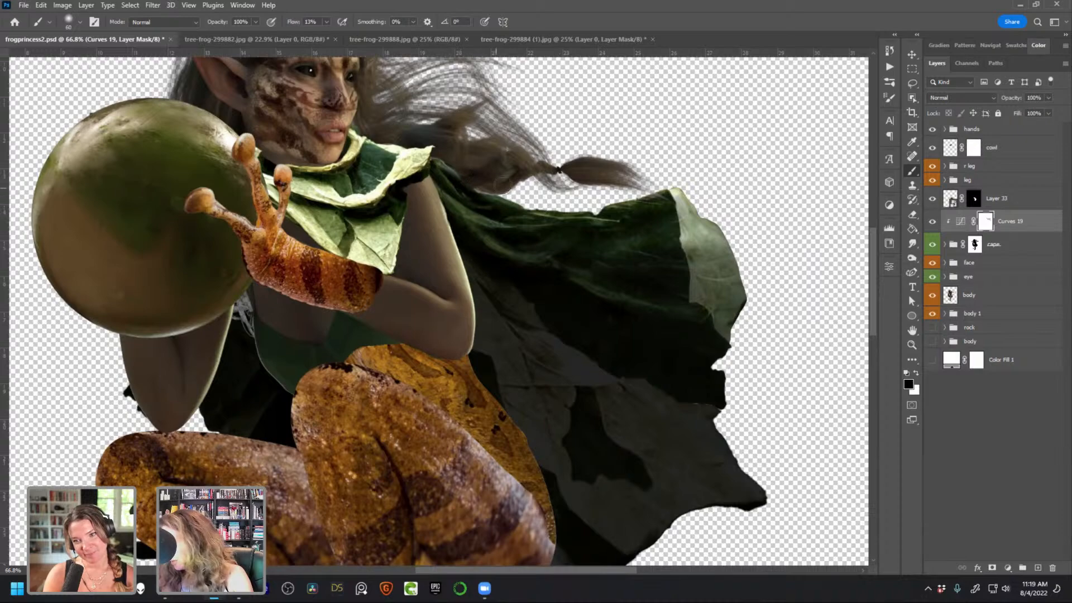
key(bracketleft)
key(bracketleft)
key(bracketleft)
key(bracketleft)
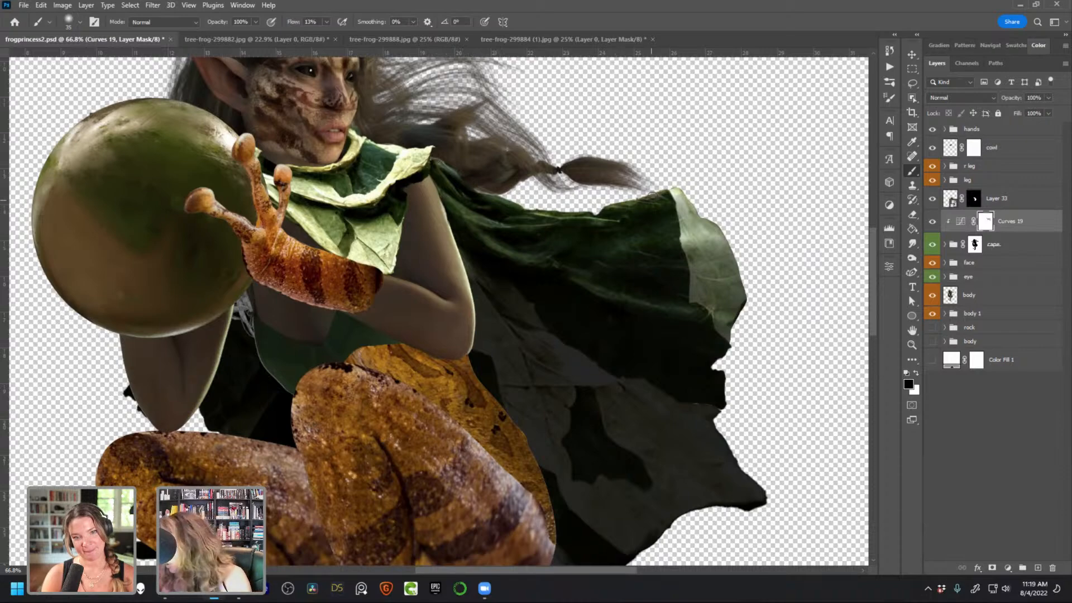
mouse_move(644, 249)
mouse_down()
mouse_move(712, 246)
mouse_move(743, 262)
mouse_up()
drag(647, 283, 755, 306)
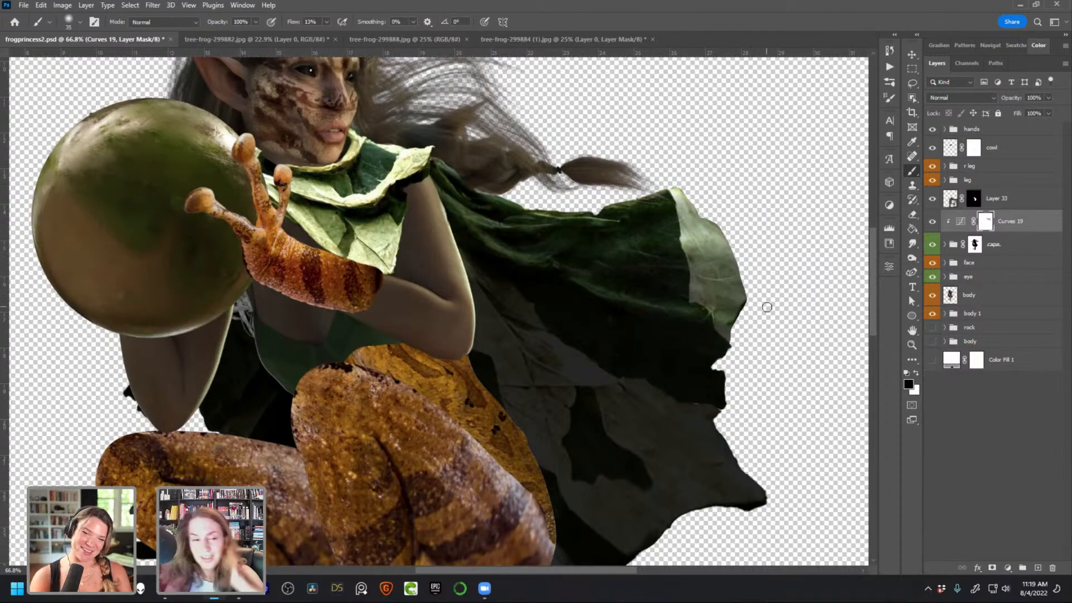
Identify Layer 33 by toggling its visibility and rename it "back"
click(934, 198)
click(933, 198)
double_click(1002, 198)
text(back)
key(Return)
Add a Curves adjustment clipped to the cowl layer and darken the cowl strongly by lowering the RGB curve's white point
scroll(502, 288, down, 3)
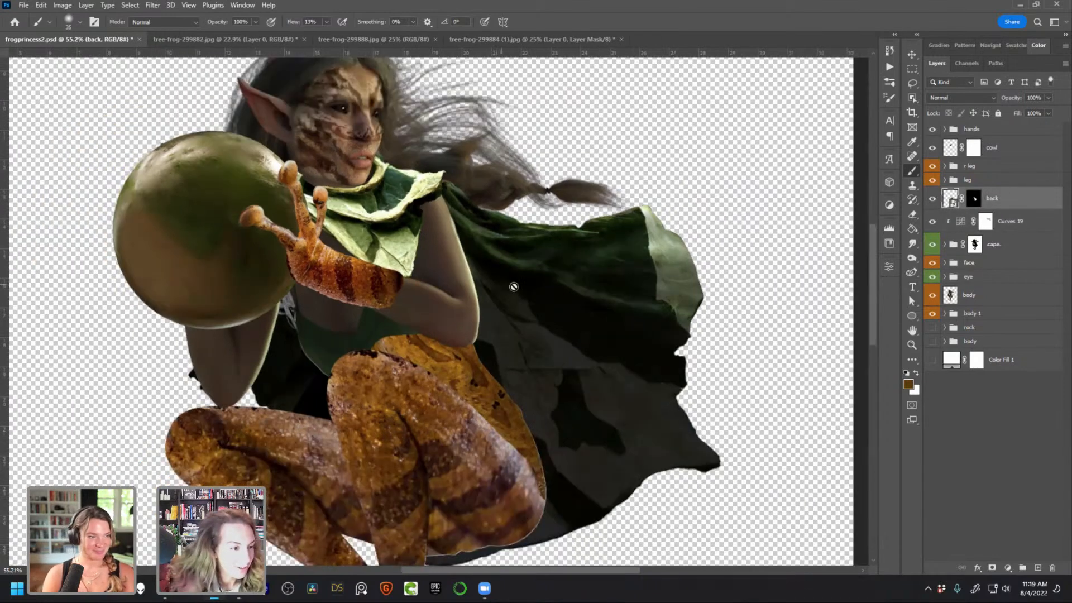
scroll(459, 270, up, 2)
scroll(498, 268, up, 1)
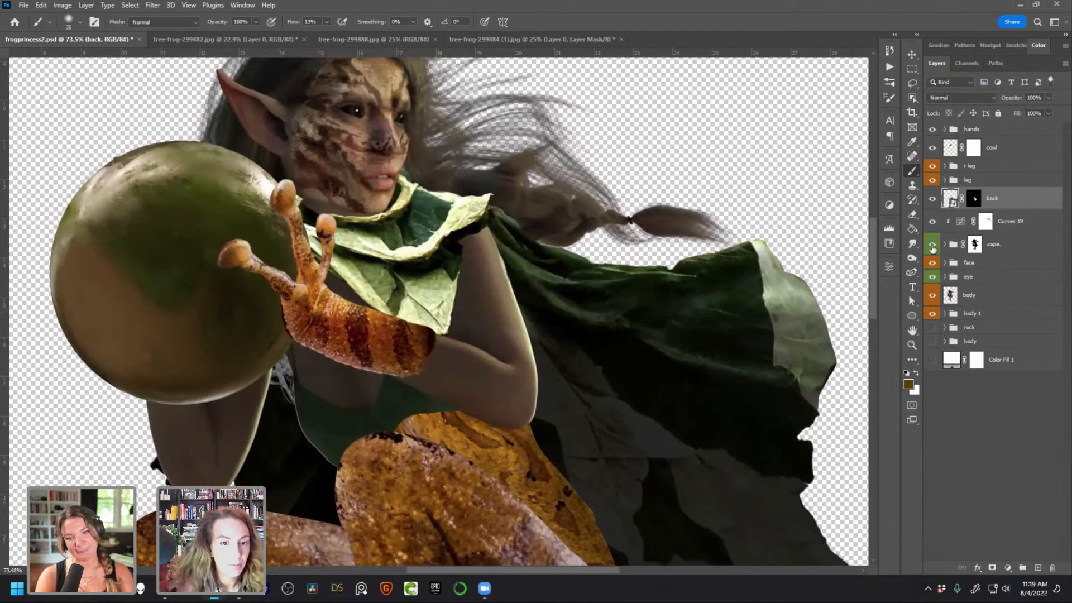
click(991, 147)
click(1007, 568)
click(994, 419)
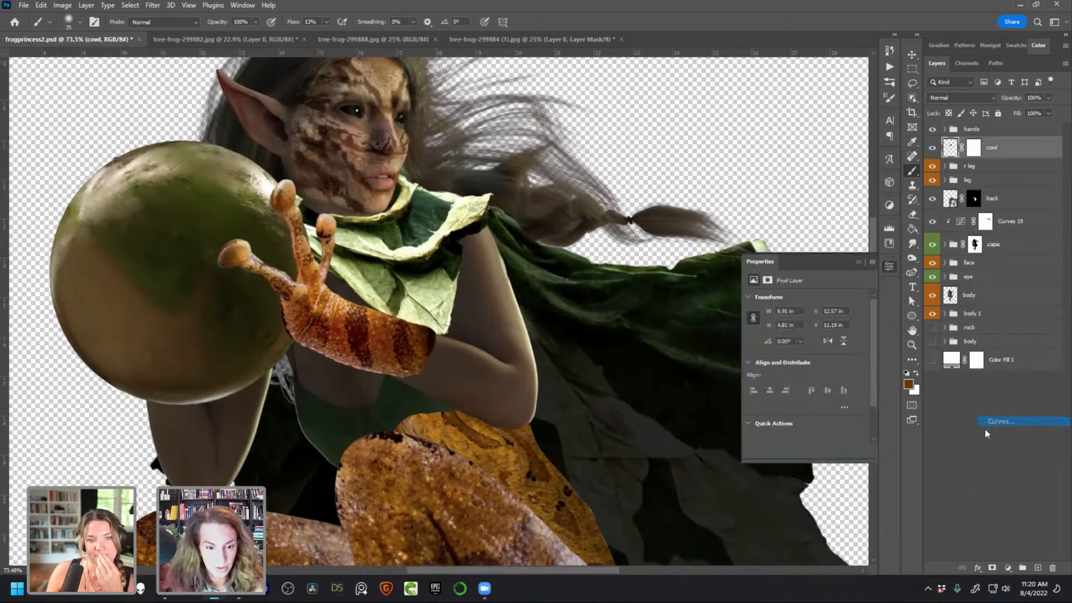
click(794, 452)
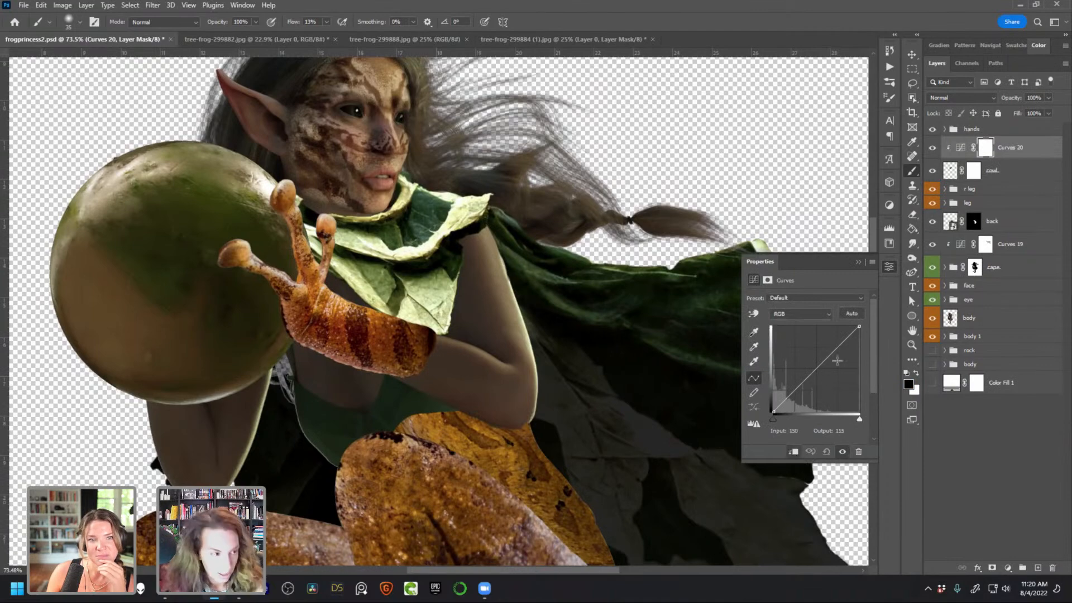
drag(859, 332, 859, 401)
click(889, 269)
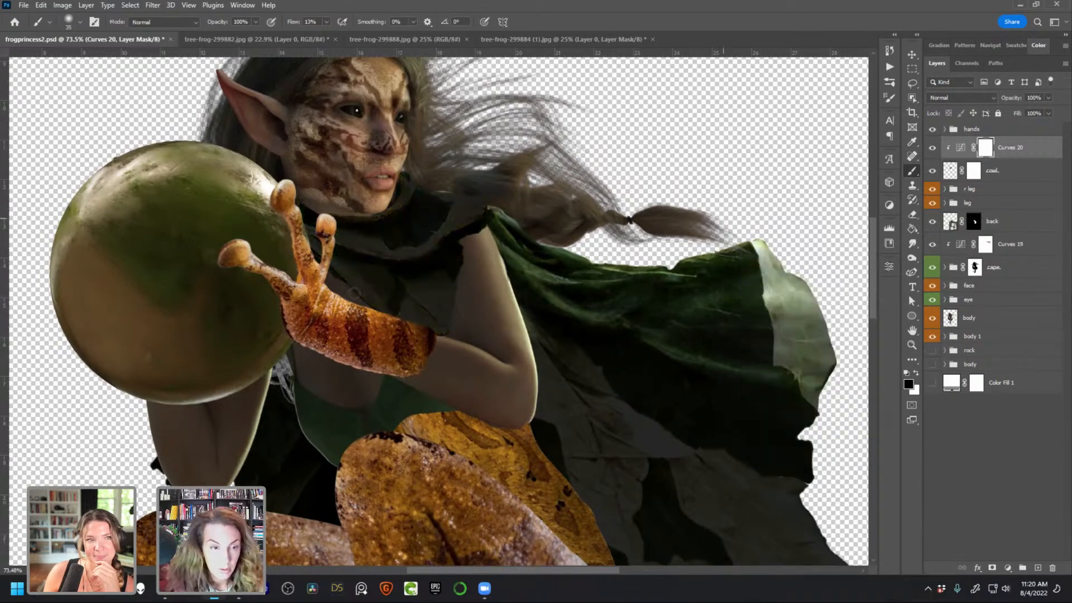
Paint black on the Curves 20 mask with a soft brush to bring back light along the cowl's collar and shoulder edge
key(bracketright)
key(bracketright)
key(bracketright)
key(bracketright)
key(bracketright)
key(bracketright)
mouse_move(412, 177)
mouse_down()
mouse_move(505, 195)
mouse_move(490, 200)
mouse_up()
key(bracketleft)
key(bracketleft)
key(bracketleft)
mouse_move(367, 217)
mouse_down()
mouse_move(409, 187)
mouse_move(400, 204)
mouse_move(418, 179)
mouse_move(403, 197)
mouse_move(398, 187)
mouse_move(479, 209)
mouse_move(415, 205)
mouse_move(491, 207)
mouse_move(458, 193)
mouse_move(432, 237)
mouse_move(473, 193)
mouse_move(432, 239)
mouse_move(465, 218)
mouse_move(463, 206)
mouse_move(495, 197)
mouse_move(443, 194)
mouse_move(478, 194)
mouse_up()
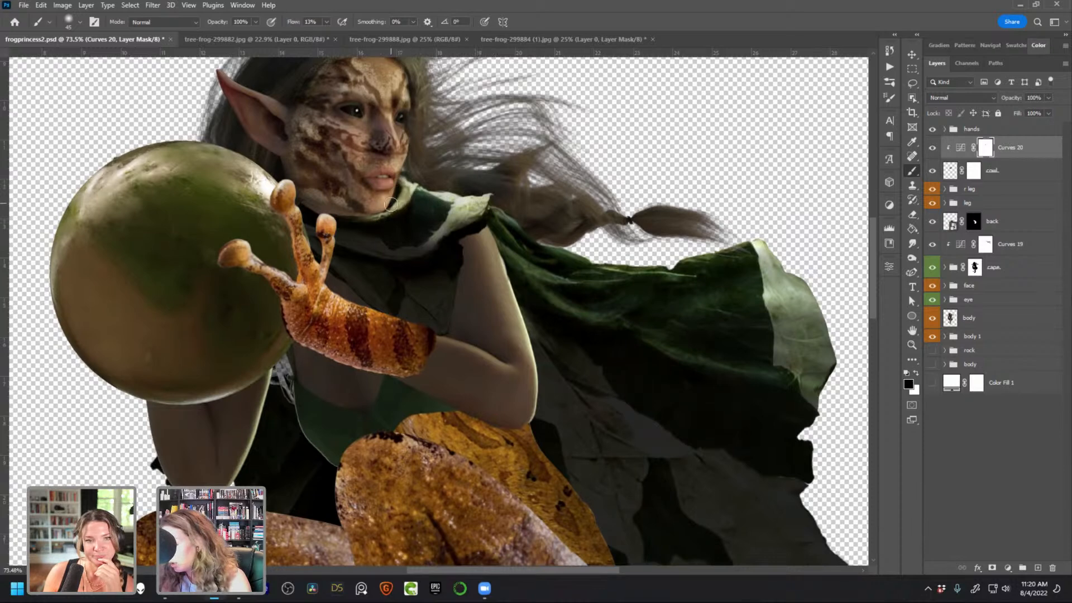
mouse_move(473, 203)
mouse_down()
mouse_move(423, 246)
mouse_move(397, 248)
mouse_move(475, 208)
mouse_up()
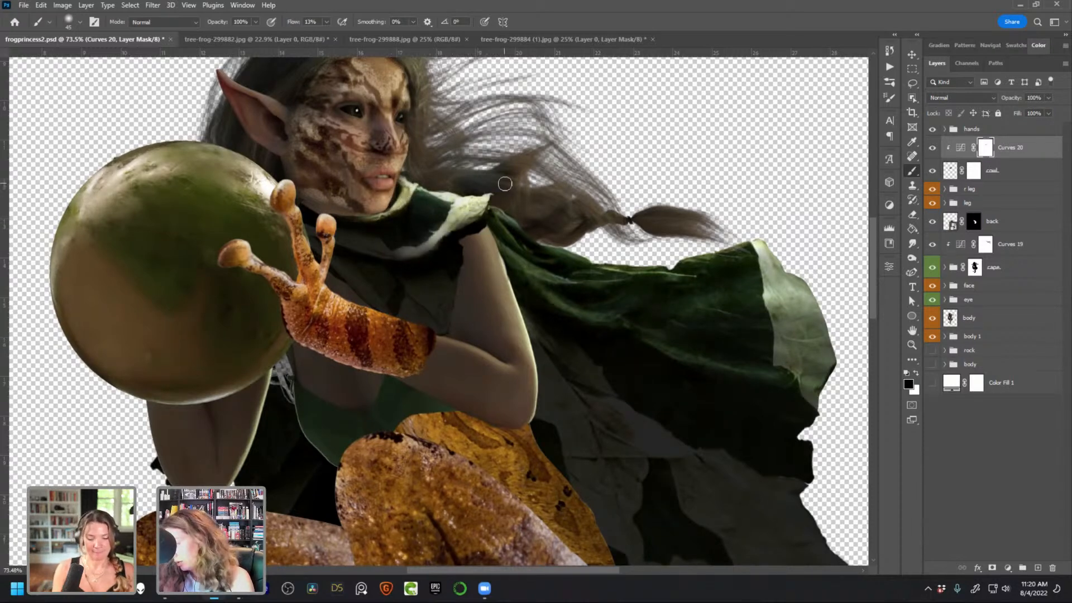
double_click(960, 148)
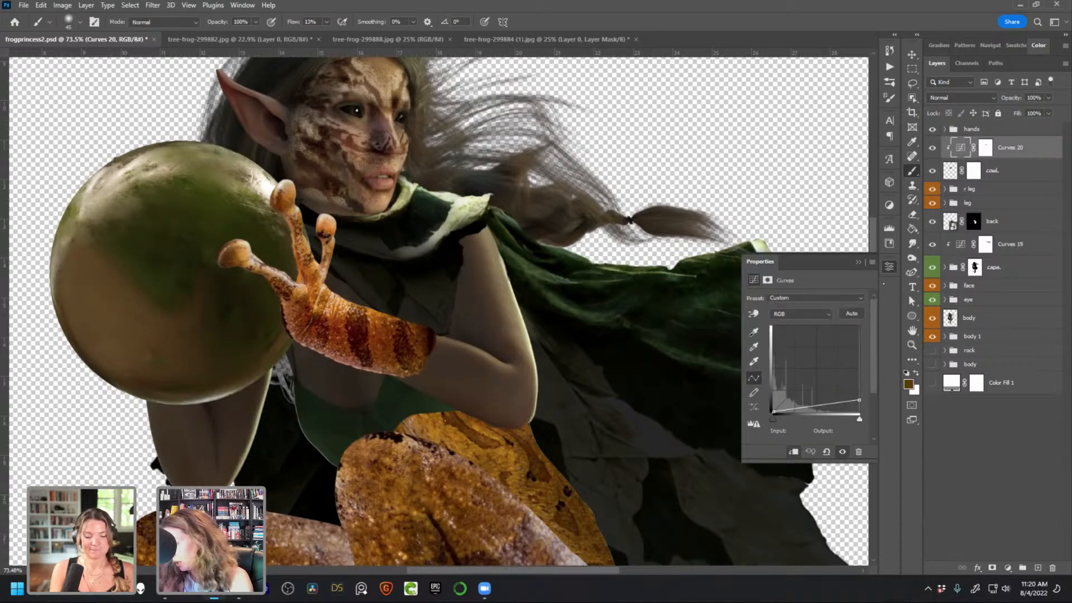
click(890, 270)
click(461, 195)
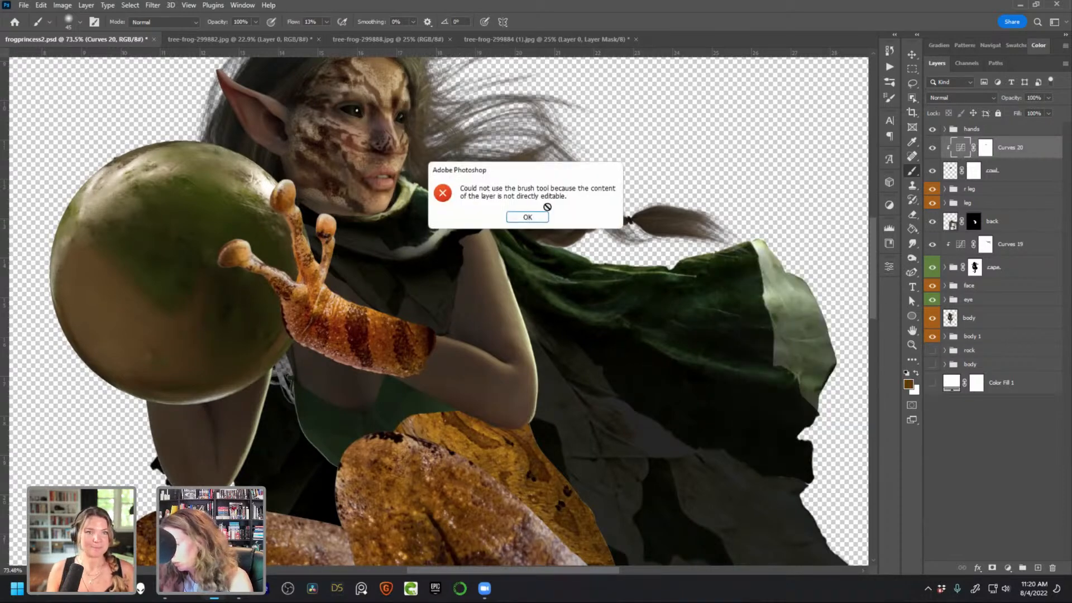
key(Return)
Refine the highlights on the cowl's folded rim by painting black and white on the Curves 20 mask with a 20 px brush
click(986, 150)
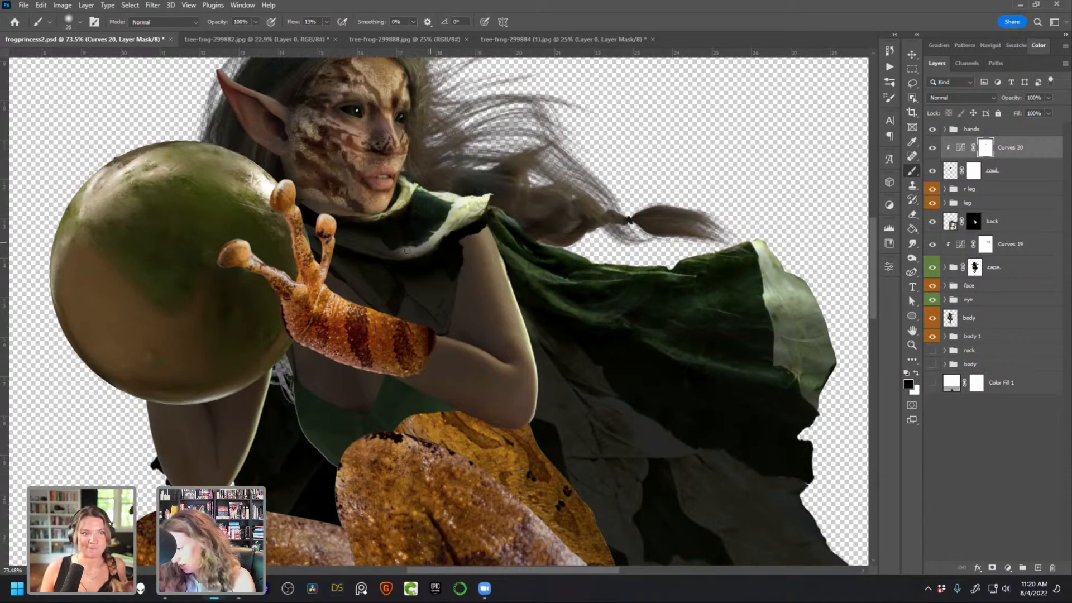
key(x)
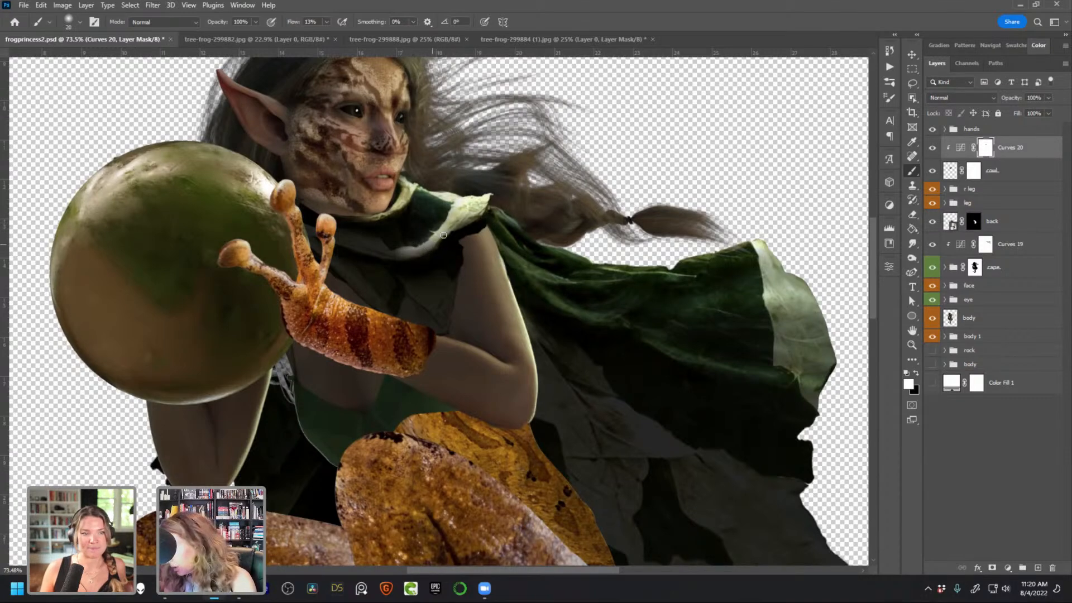
key(x)
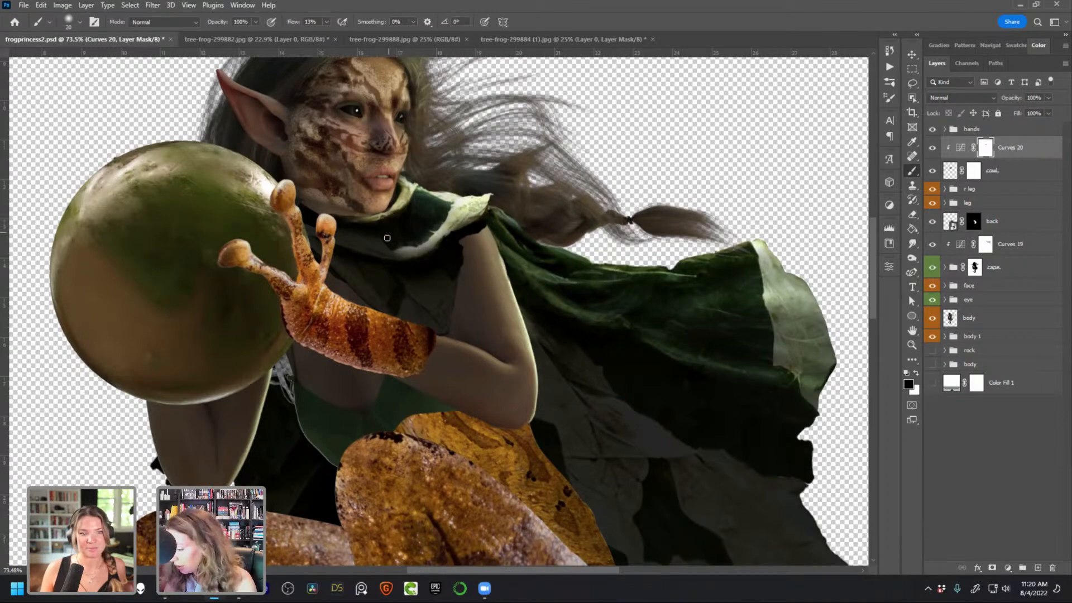
drag(369, 242, 407, 246)
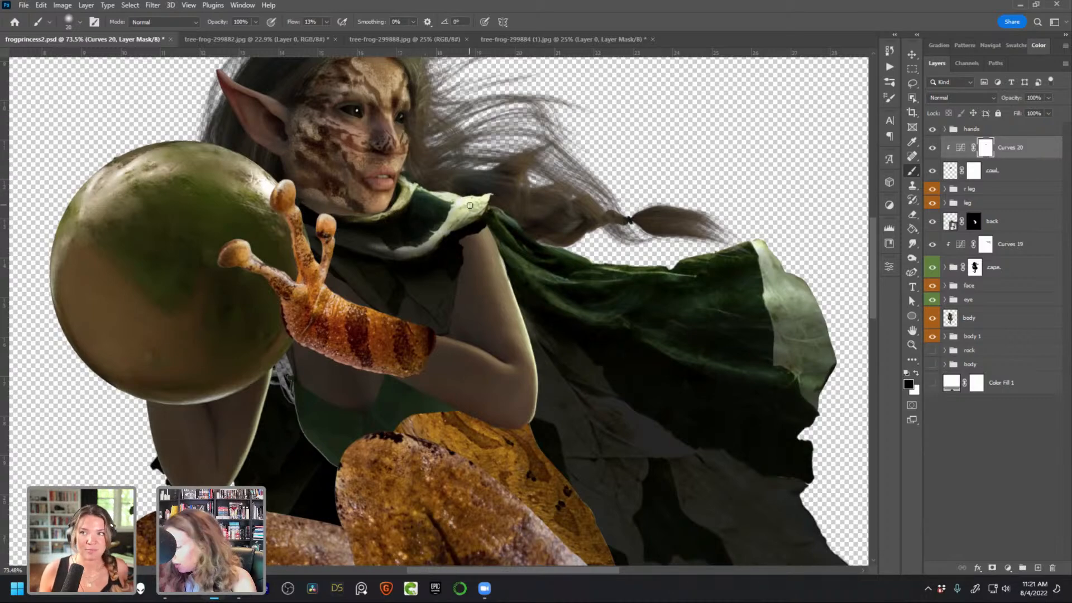
scroll(470, 210, down, 5)
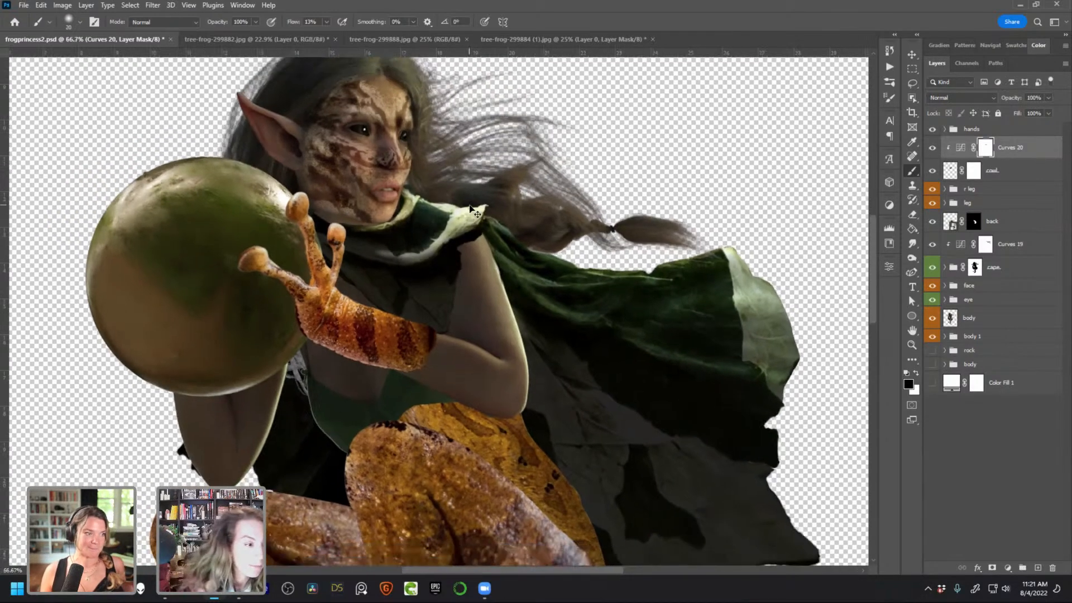
scroll(531, 375, up, 4)
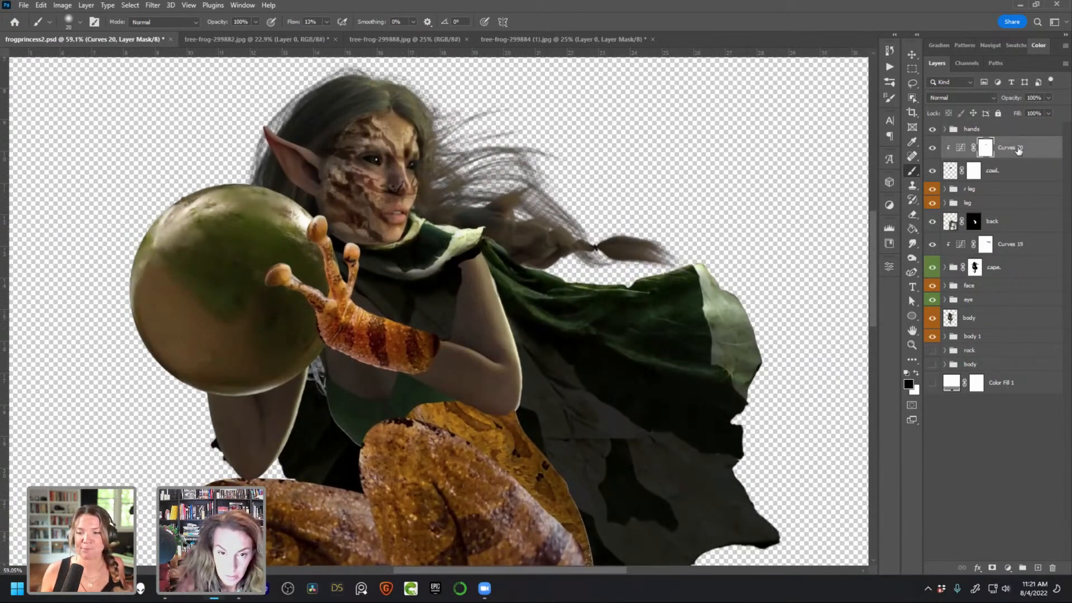
Create a new layer above Curves 20 and sample the cowl's dark green, #0d1502, as the foreground color
click(1038, 568)
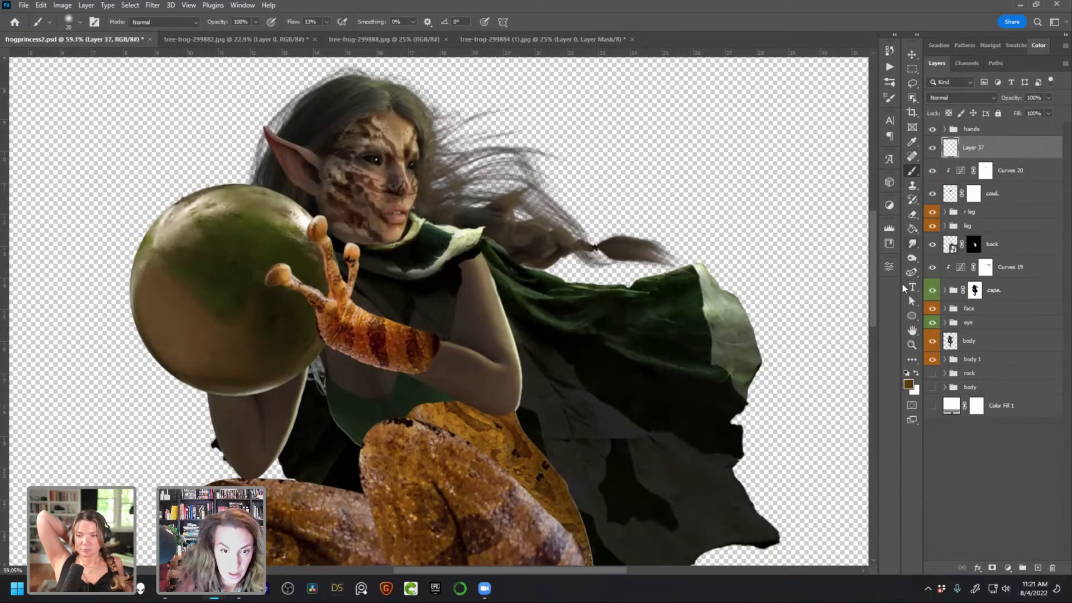
click(907, 386)
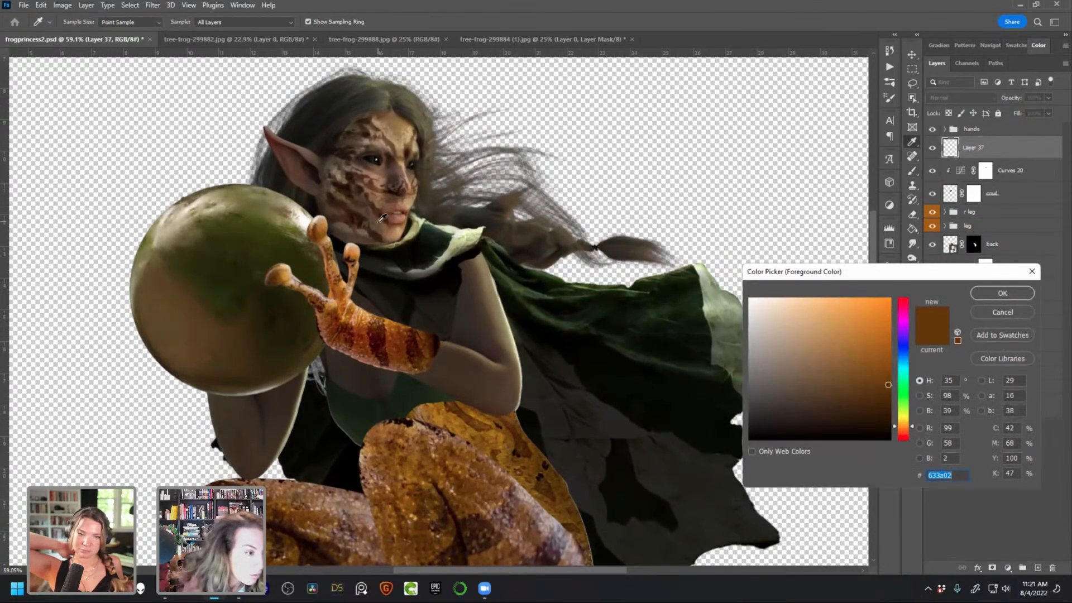
click(413, 220)
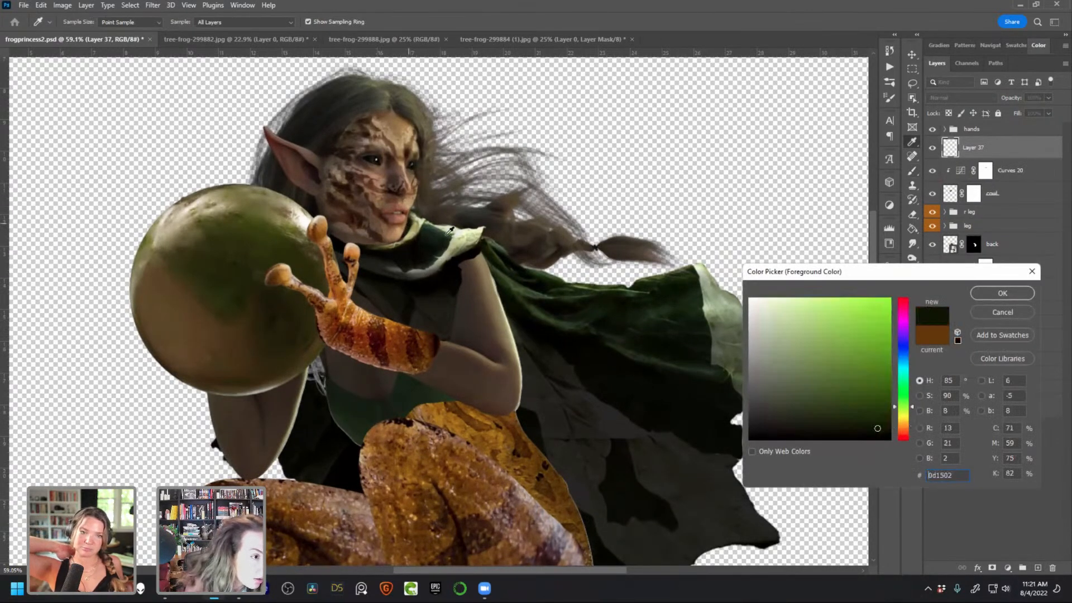
click(978, 295)
Set up a Soft Round brush and raise its flow to 79% for painting near the neck
scroll(402, 279, up, 5)
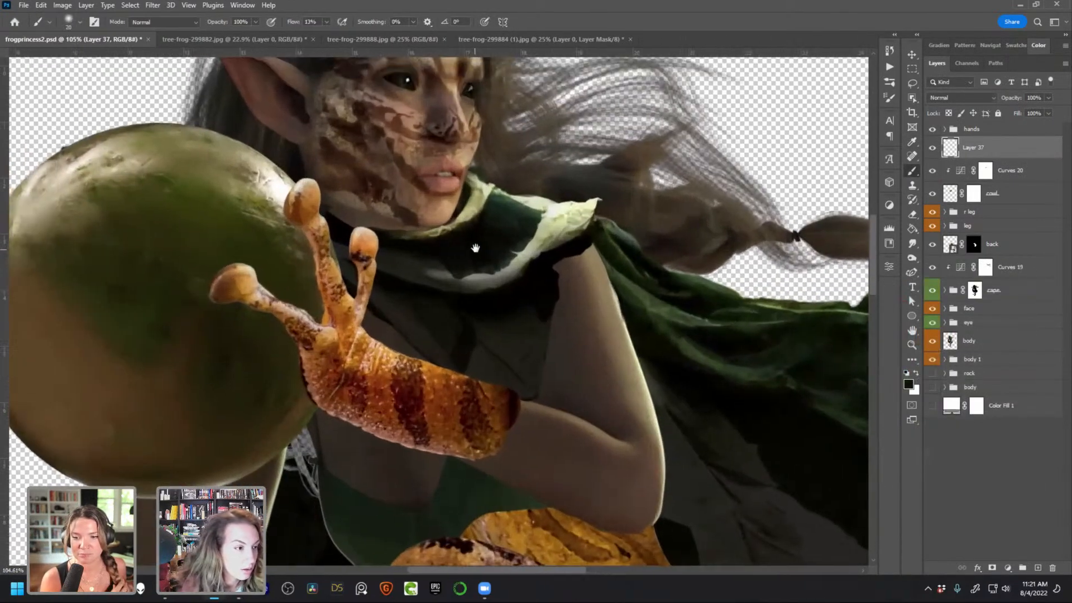
right_click(479, 248)
drag(571, 300, 579, 301)
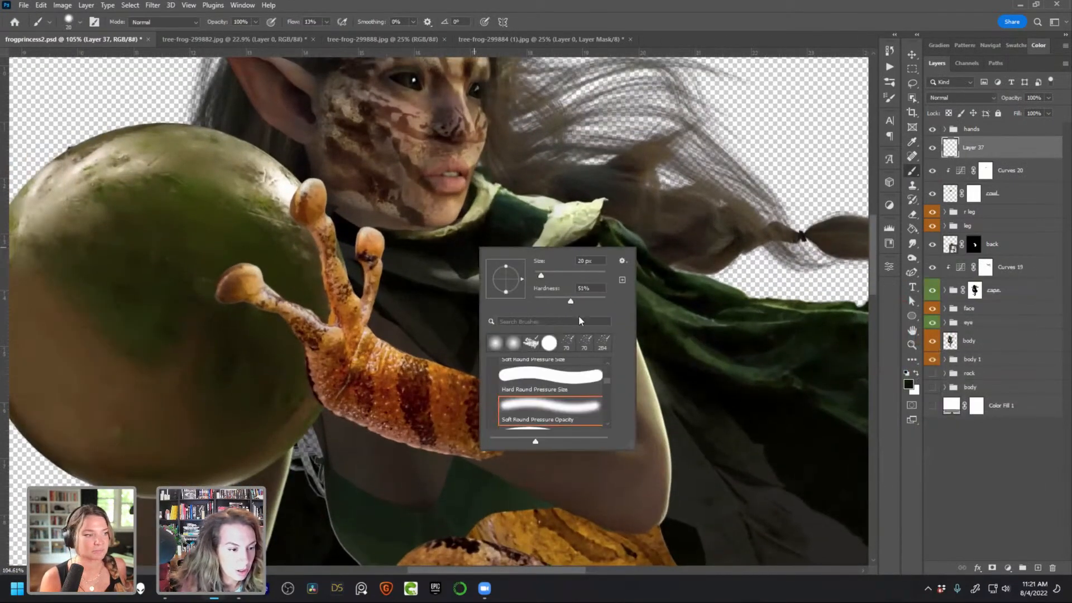
drag(607, 383, 605, 368)
click(555, 406)
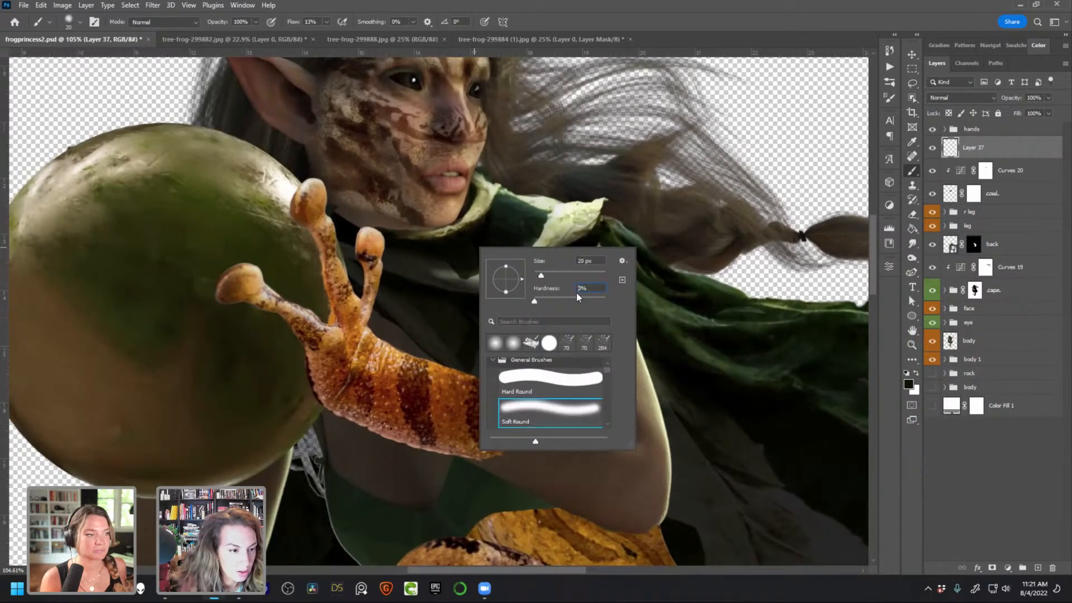
key(Return)
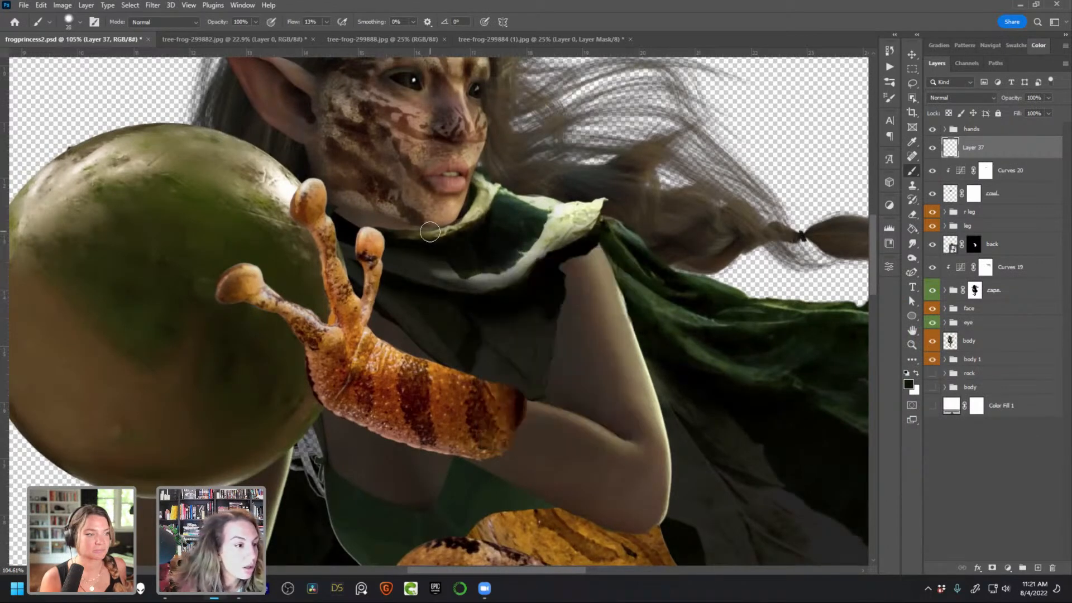
click(327, 23)
drag(350, 37, 366, 38)
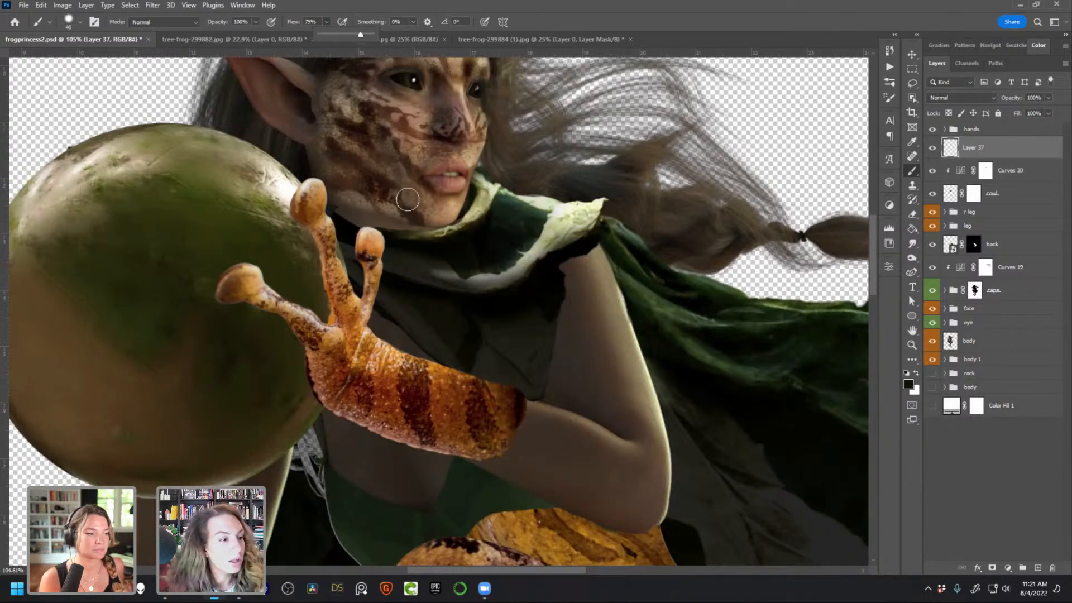
Sample a dark tone beside the neck and paint a shadow beneath the chin and jaw on Layer 37
drag(429, 228, 396, 242)
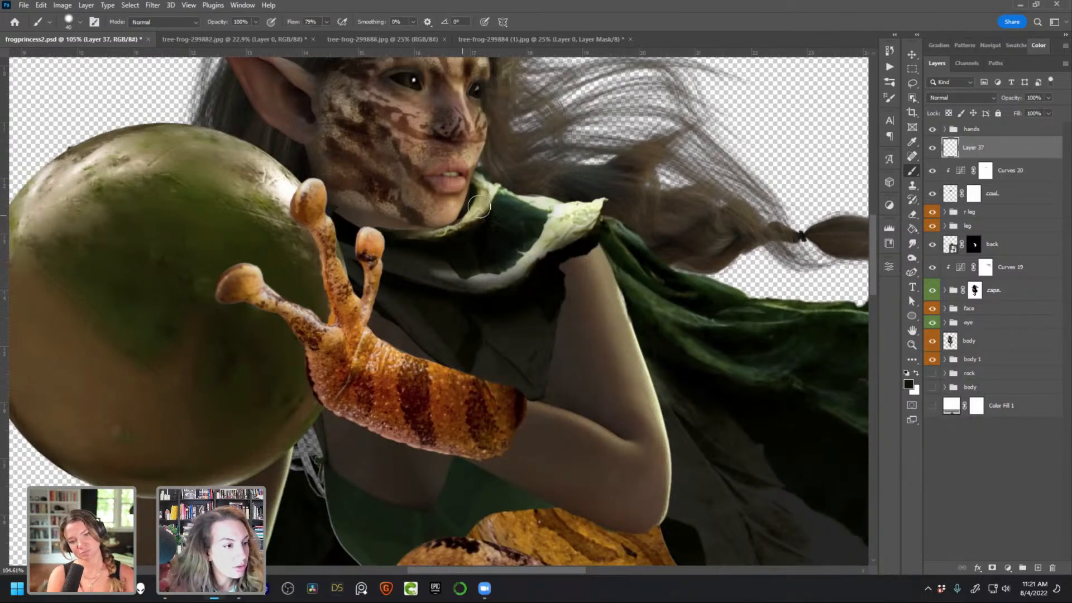
alt+click(474, 188)
alt+click(337, 219)
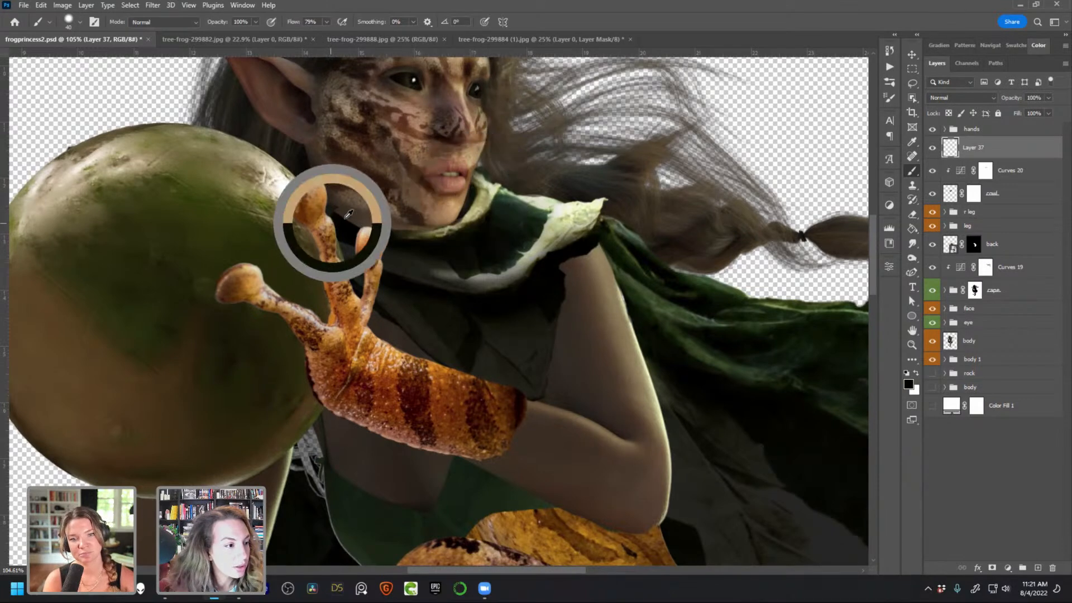
mouse_move(345, 221)
mouse_down()
mouse_move(433, 225)
mouse_move(362, 251)
mouse_move(335, 206)
mouse_up()
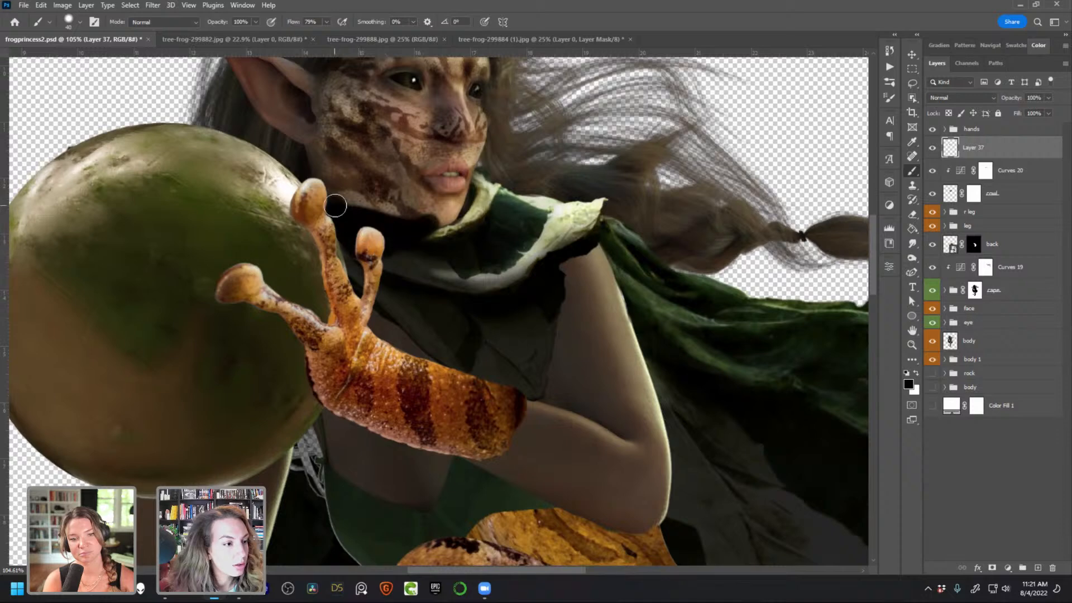
Add a mask to Layer 37 and soften the jaw shadow's edge with an enlarged Soft Round brush
click(992, 568)
drag(428, 220, 337, 190)
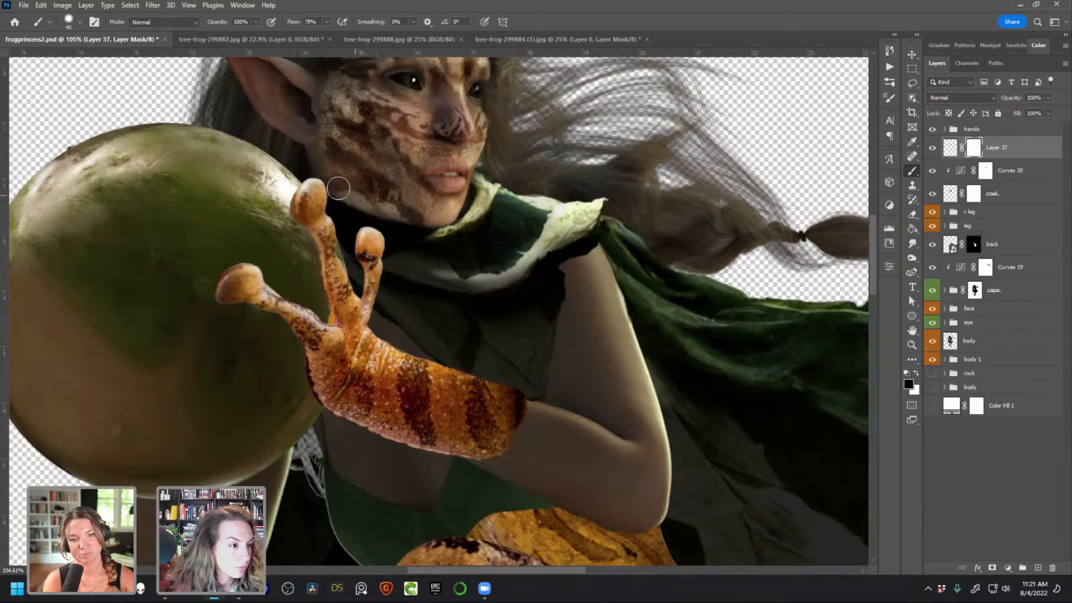
right_click(473, 160)
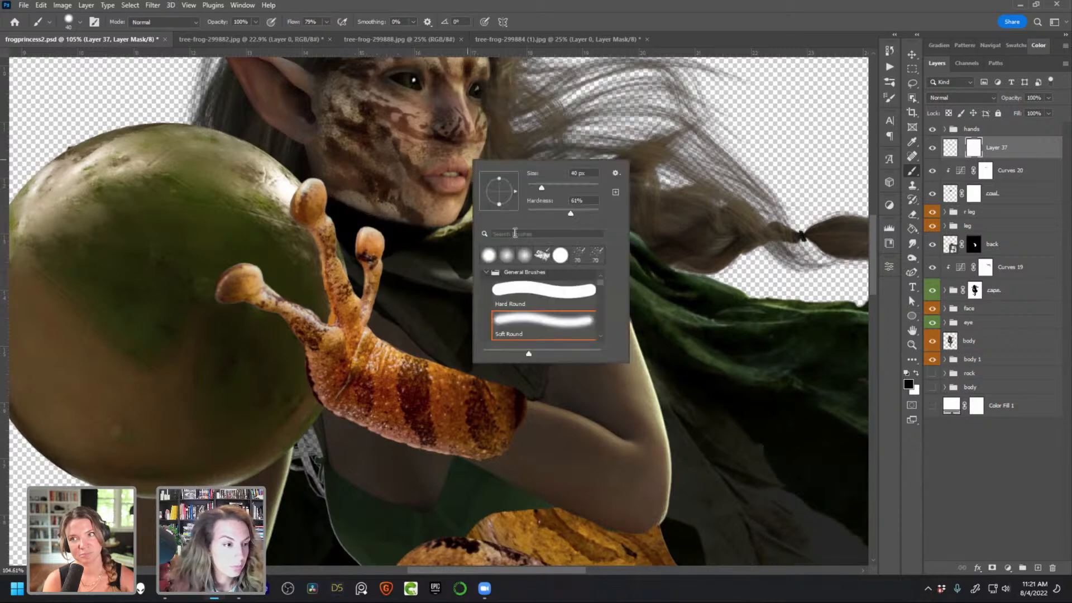
double_click(541, 322)
key(bracketright)
key(bracketright)
key(bracketright)
key(bracketright)
key(bracketright)
key(bracketright)
key(bracketright)
key(bracketright)
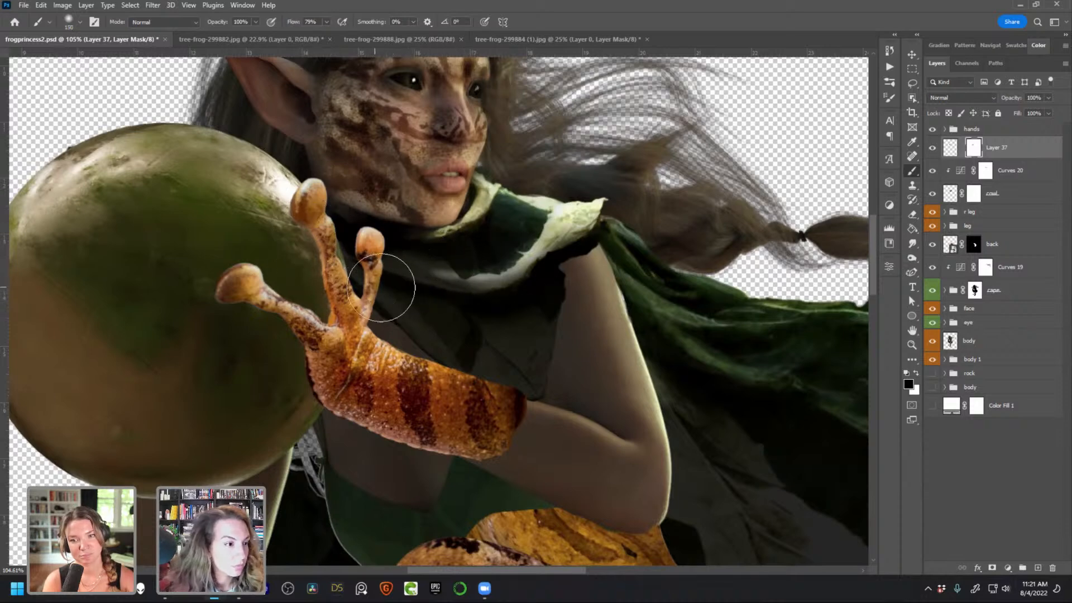
Reduce Layer 37's fill to 87% and save the document
drag(1025, 128, 1043, 125)
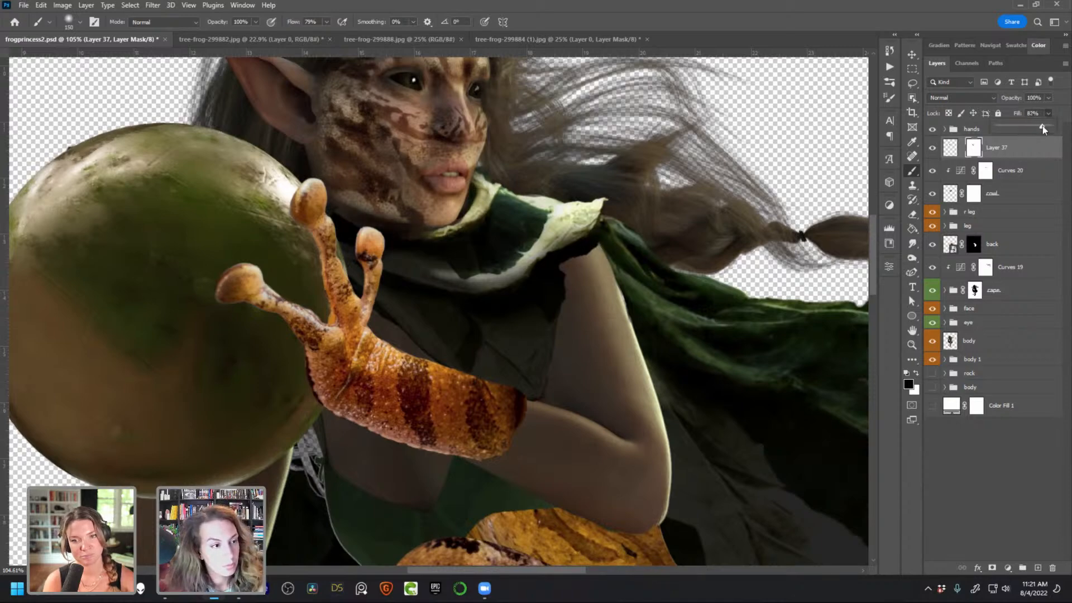
scroll(569, 340, down, 4)
scroll(554, 423, down, 2)
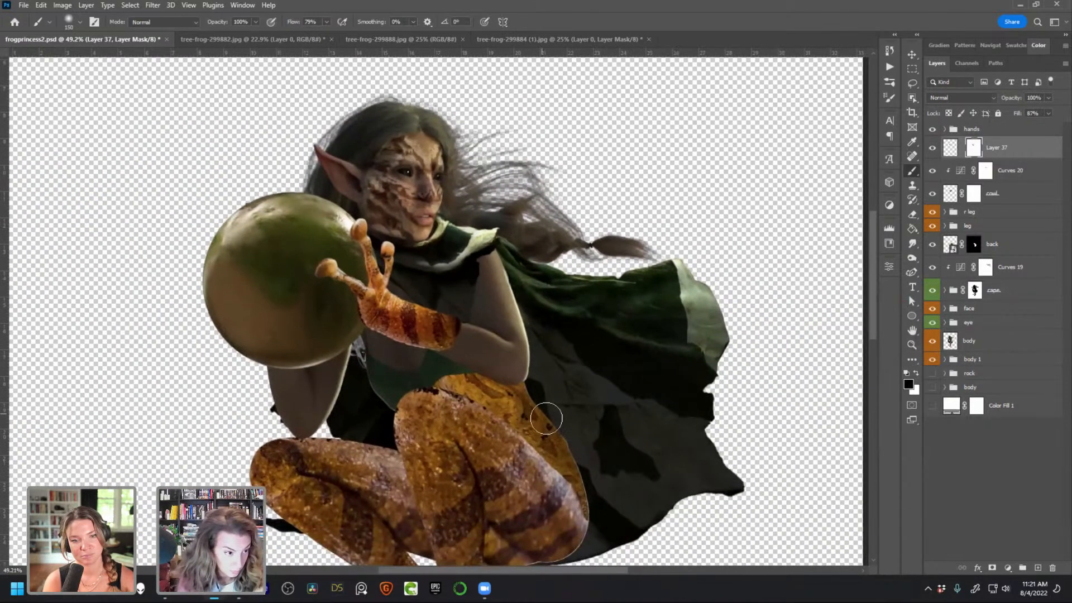
key(ctrl+s)
Examine the whole figure and the frog-skinned legs to judge where more shading is needed
scroll(550, 430, down, 2)
scroll(543, 440, up, 2)
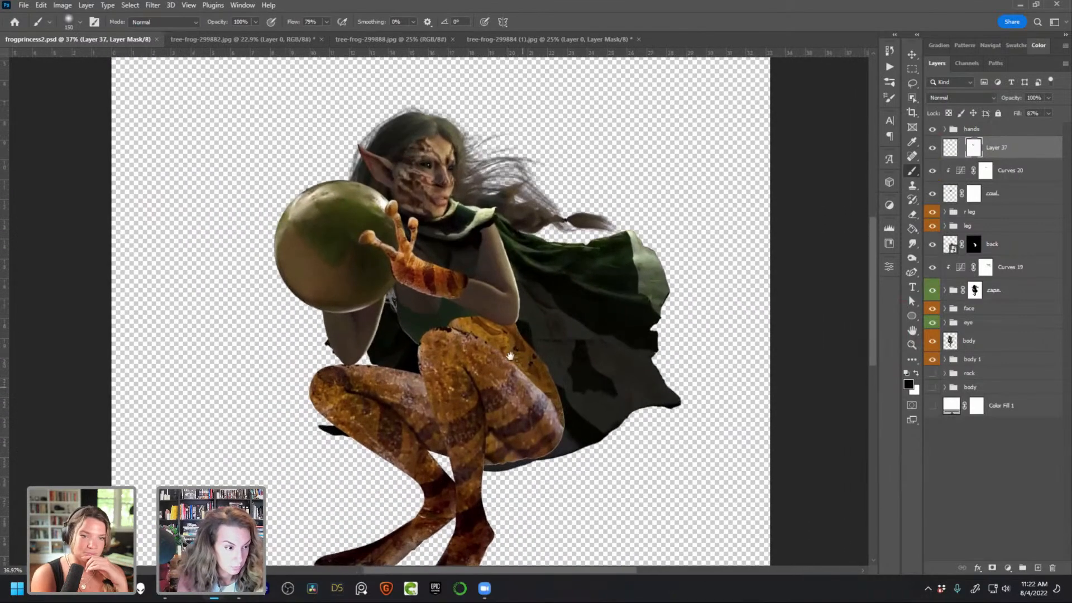
drag(510, 356, 492, 316)
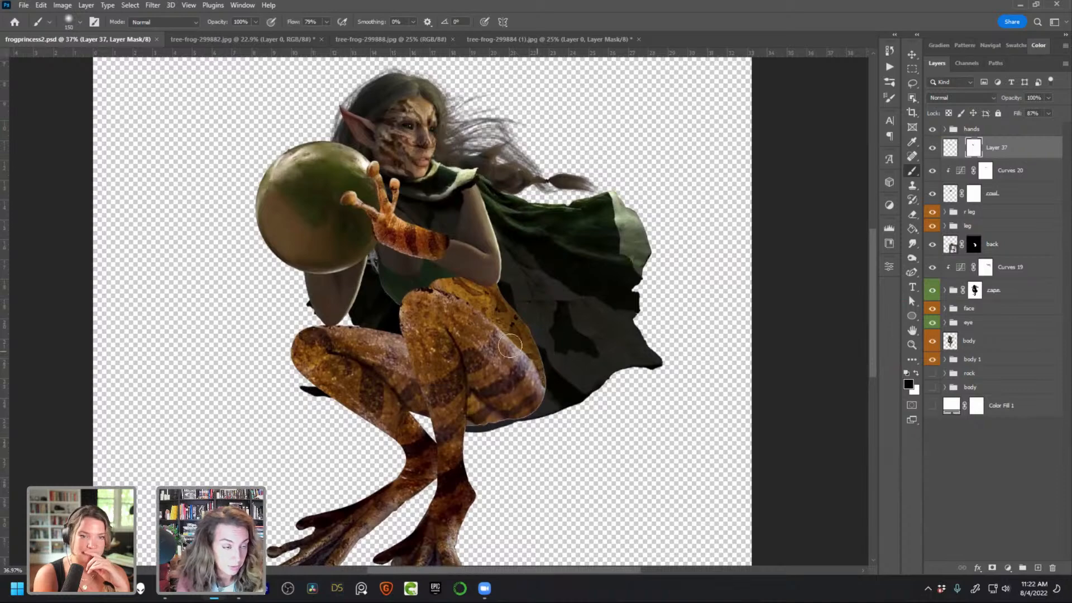
scroll(534, 352, down, 1)
scroll(471, 316, up, 1)
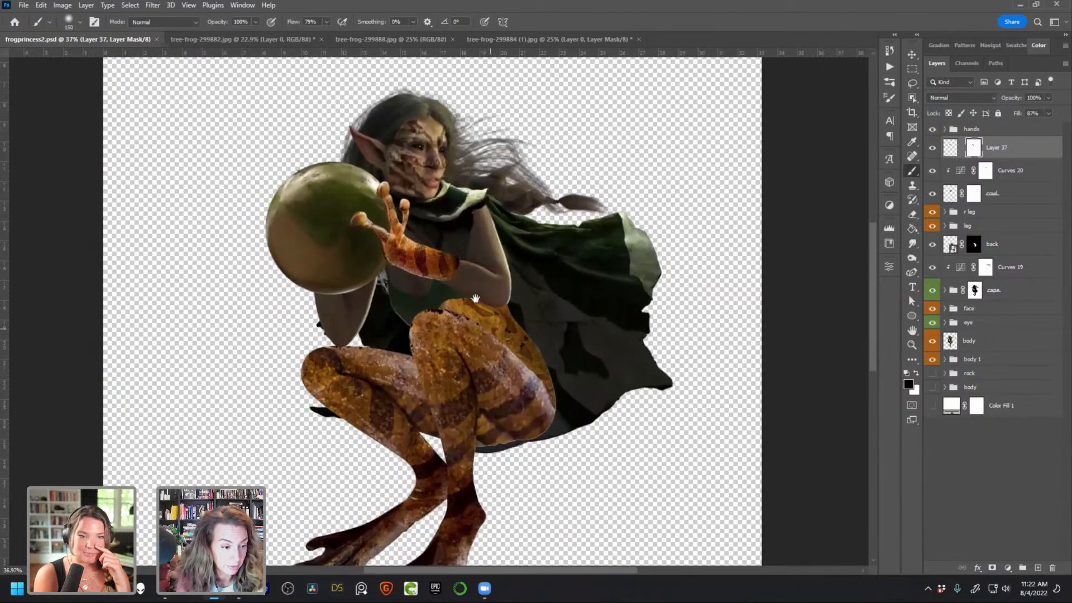
scroll(485, 323, up, 3)
scroll(519, 348, down, 2)
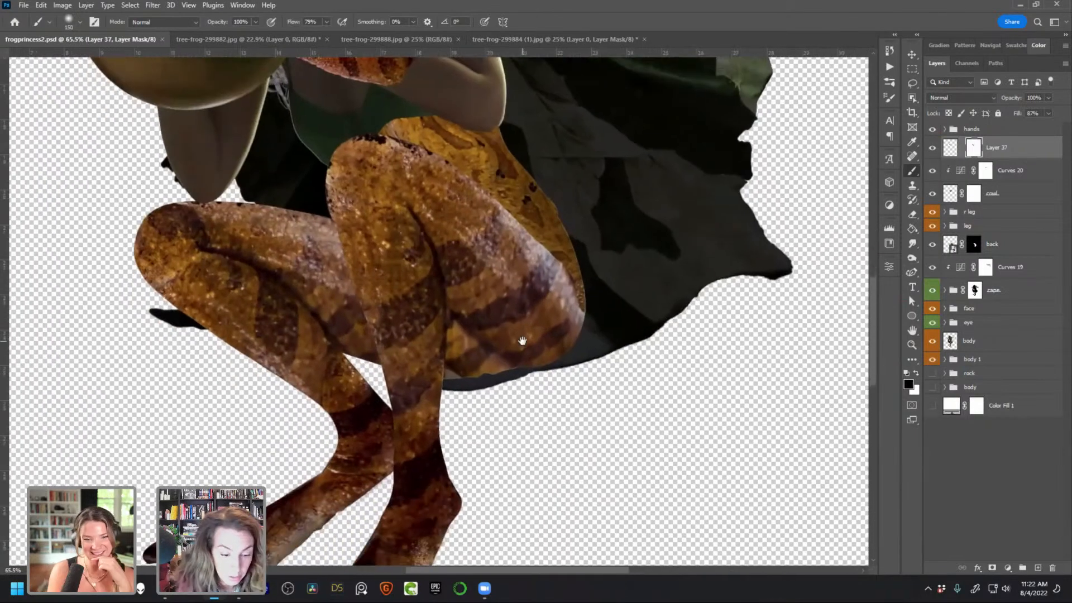
scroll(550, 360, down, 1)
drag(515, 223, 526, 244)
Rename Layer 37 as shadow
double_click(994, 148)
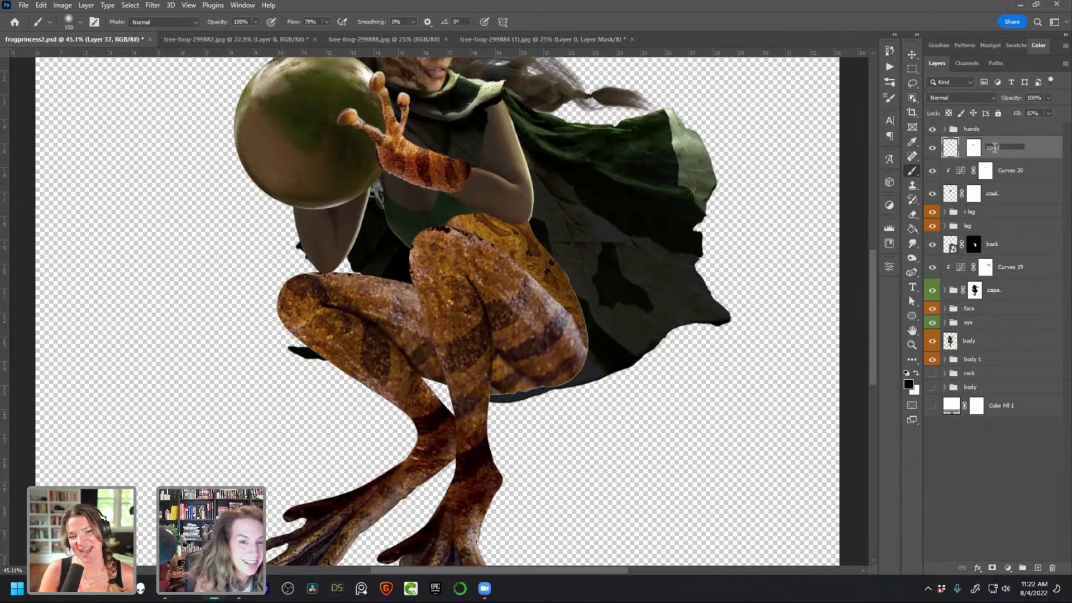
key(Return)
Add a Curves adjustment clipped to the r leg group and pull its white point down to darken the leg
click(932, 212)
click(933, 227)
click(974, 212)
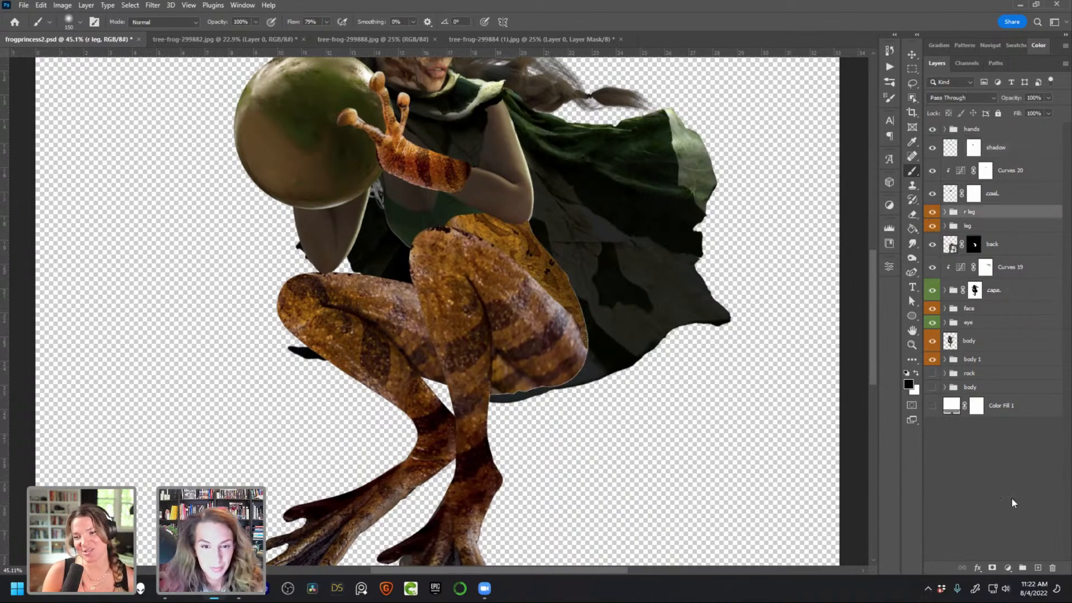
click(1008, 567)
click(1005, 429)
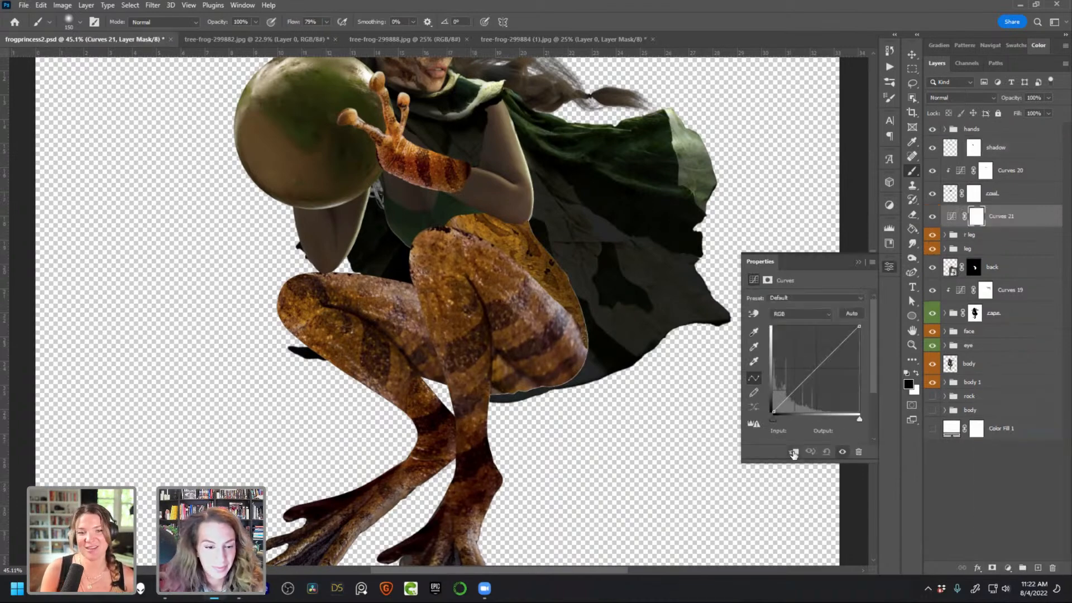
drag(814, 377, 817, 381)
key(ctrl+z)
drag(859, 326, 863, 370)
click(889, 267)
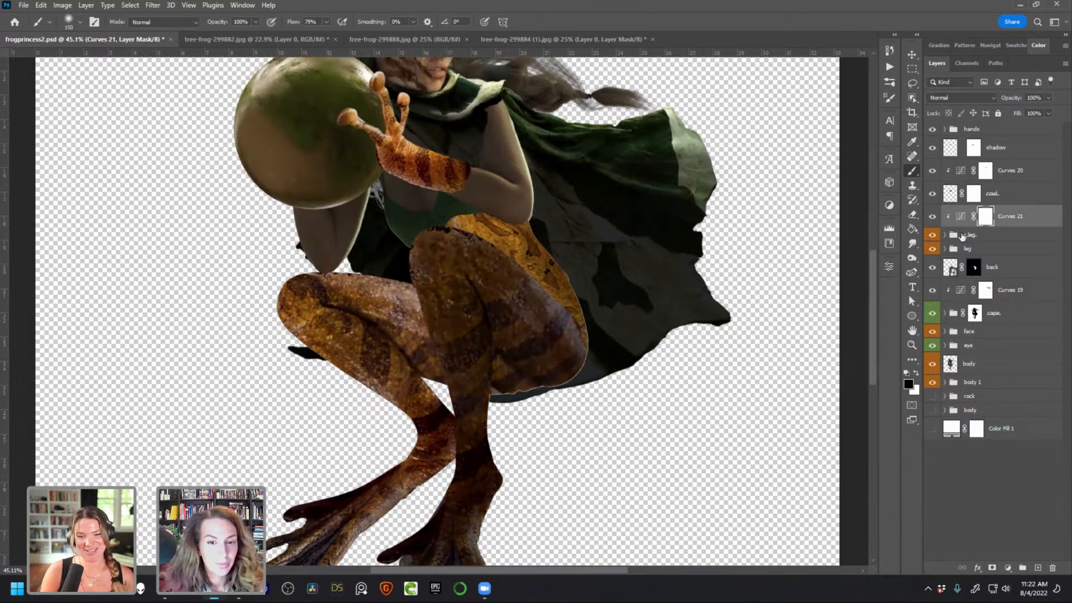
Paint black on the Curves 21 mask to restore light on the knee and thigh, reducing the brush flow to 36%
mouse_move(462, 236)
mouse_down()
mouse_move(519, 281)
mouse_move(446, 234)
mouse_move(555, 311)
mouse_up()
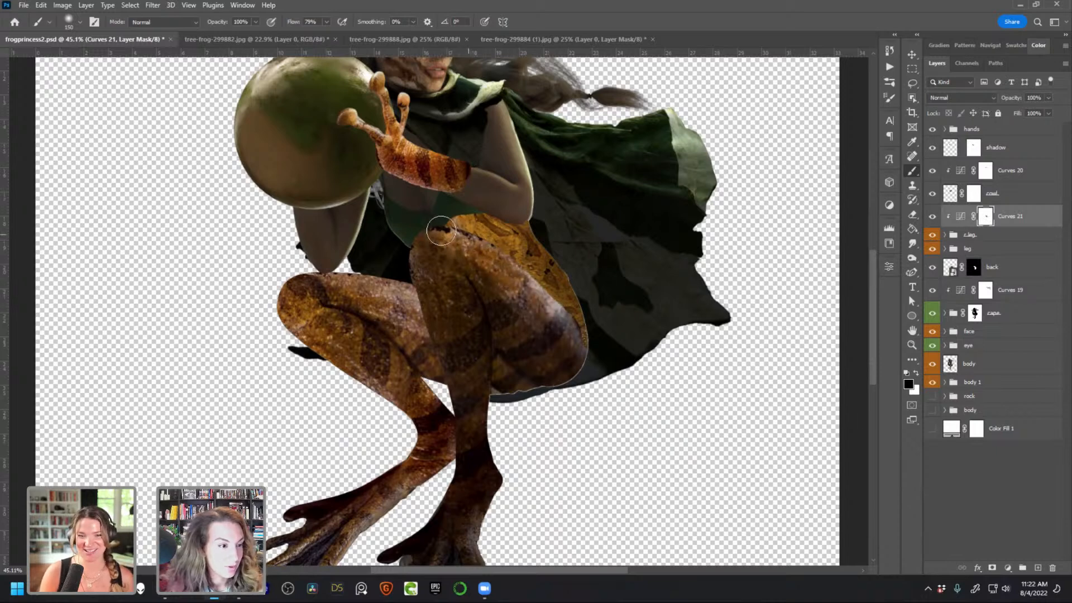
click(326, 22)
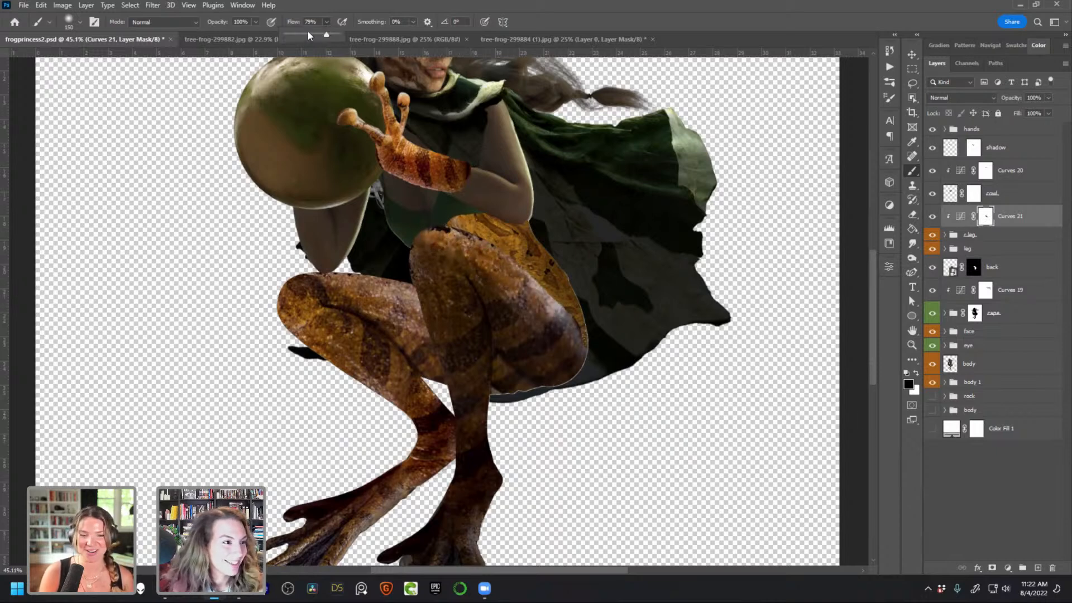
click(447, 277)
key(bracketleft)
key(bracketleft)
key(bracketleft)
drag(436, 244, 455, 329)
scroll(580, 401, down, 2)
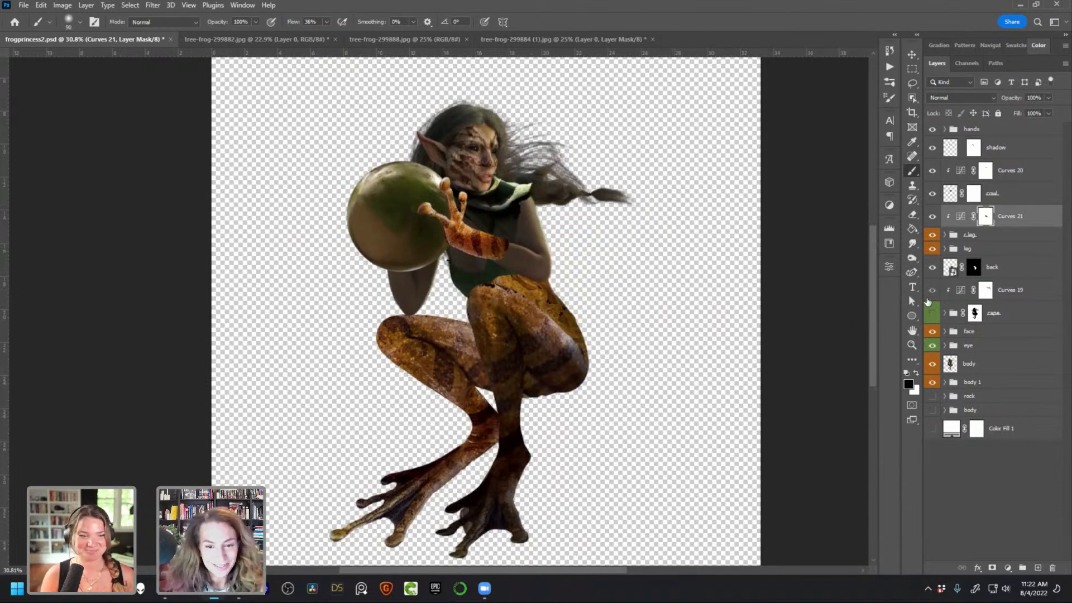
Add a Curves adjustment clipped to the back layer and lower its white point output to about 82
click(931, 314)
click(931, 268)
click(931, 268)
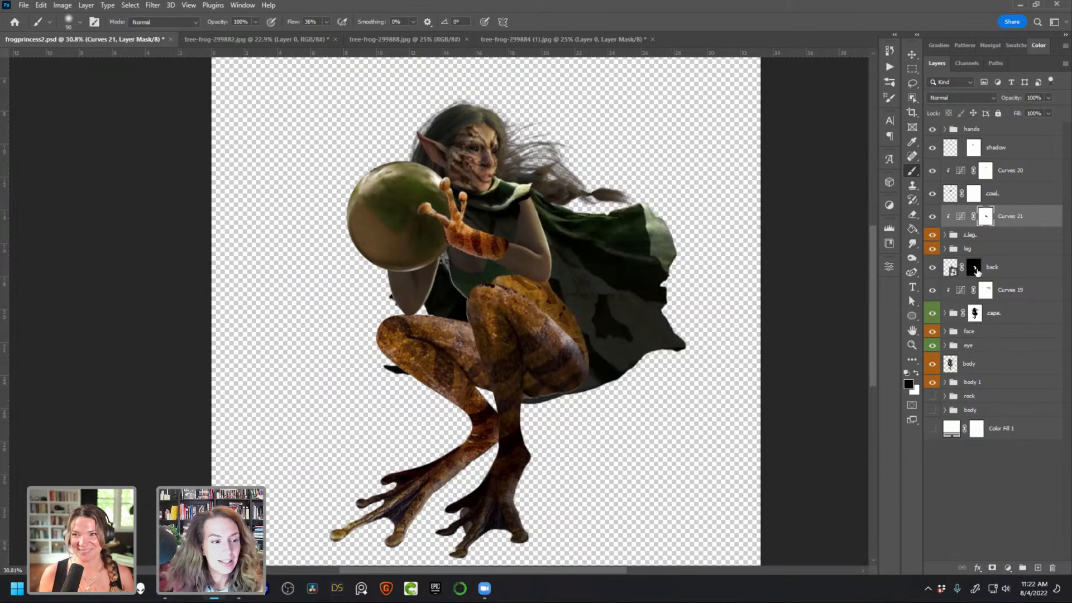
click(1017, 270)
click(1006, 570)
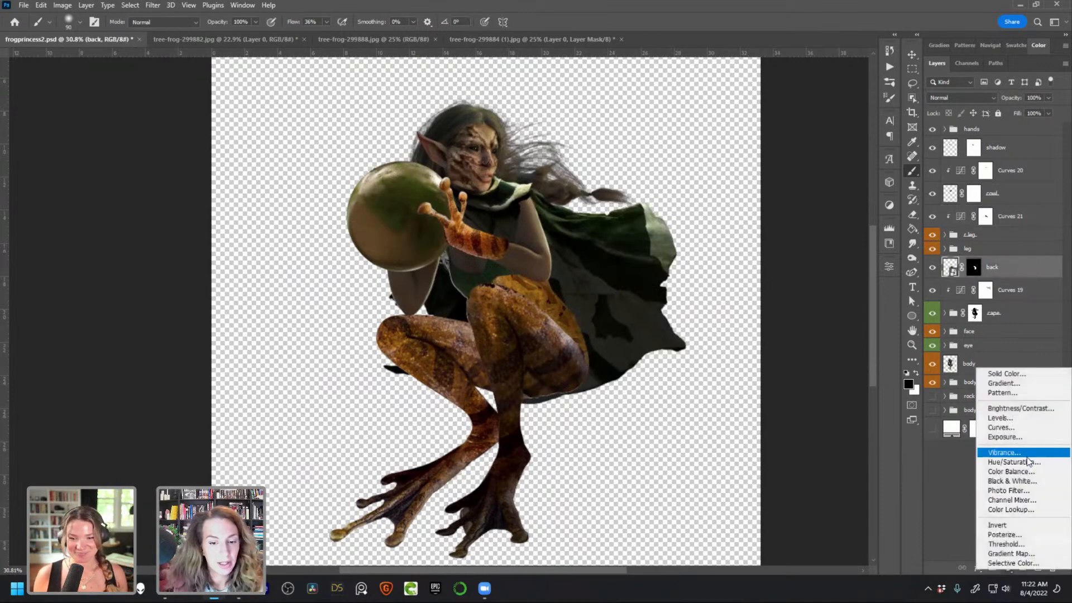
click(1028, 438)
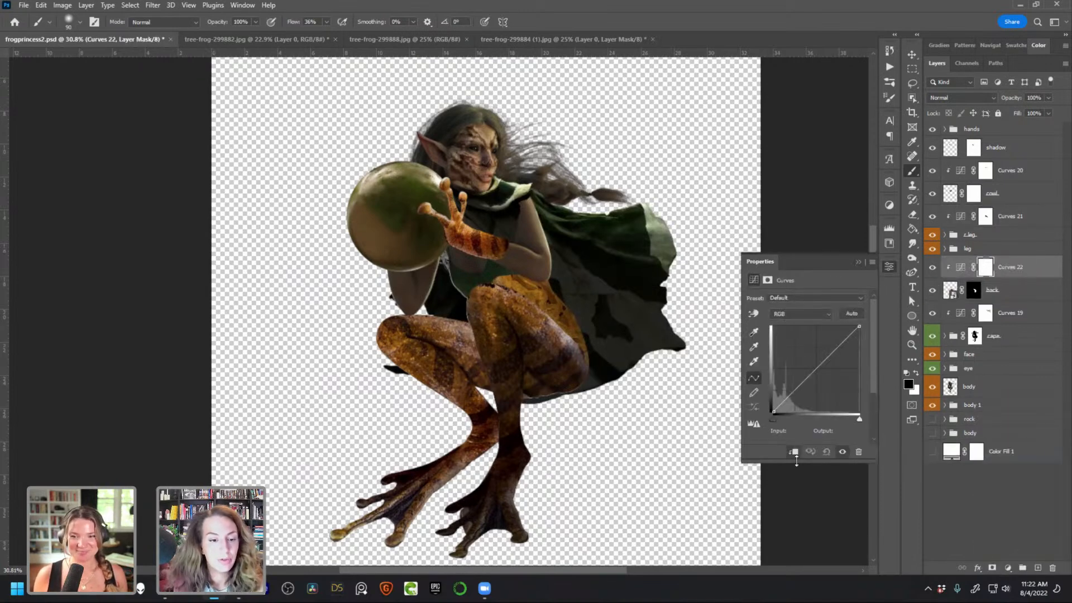
drag(859, 328, 859, 380)
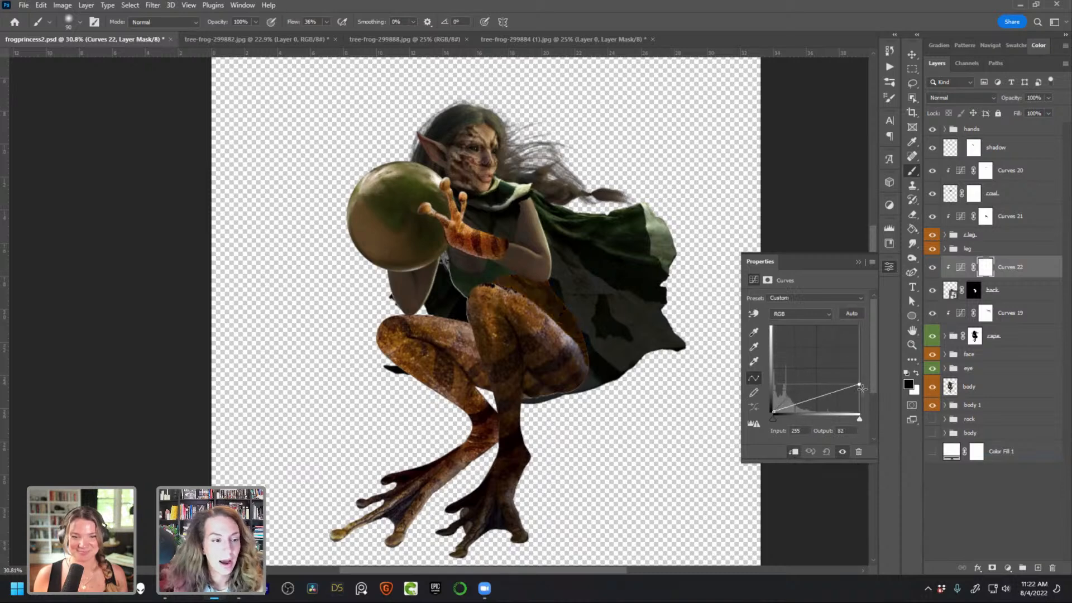
click(893, 268)
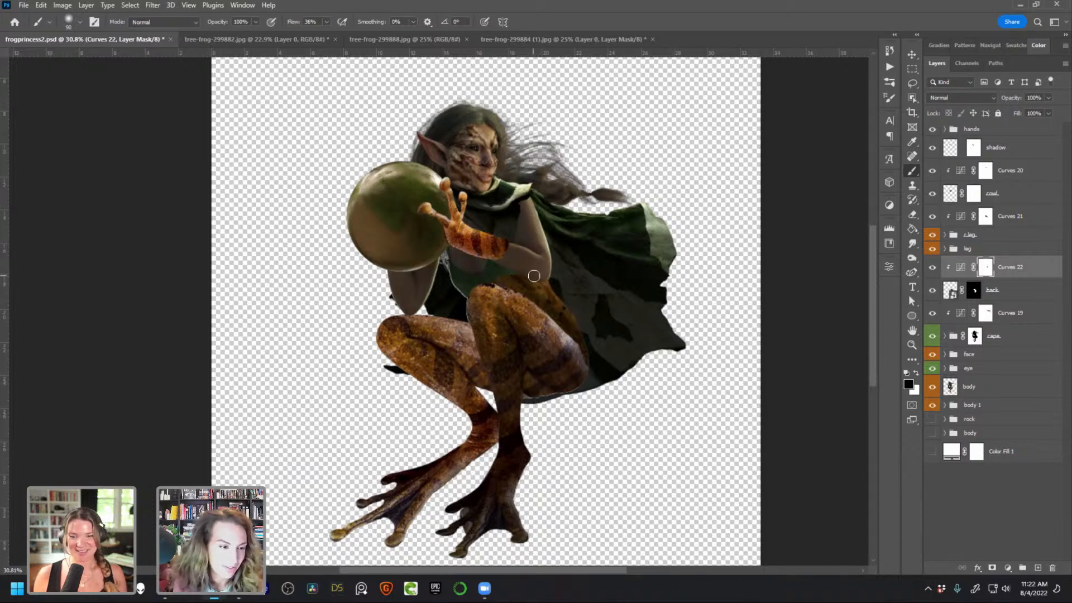
Refine the lower back's shading with black and white on the Curves 22 mask, comparing it with the adjustment hidden
key(x)
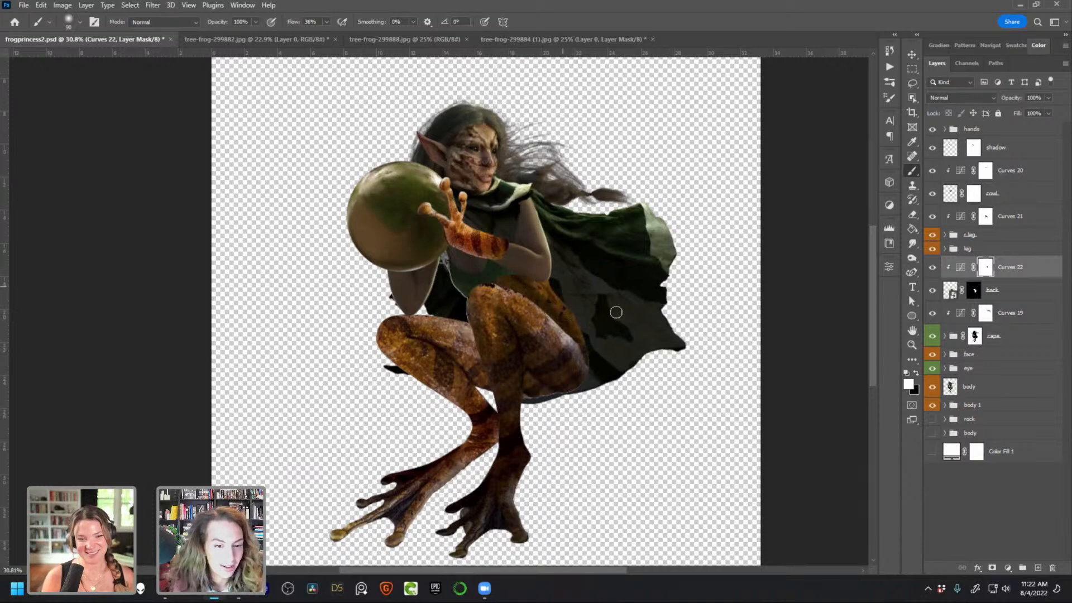
click(933, 268)
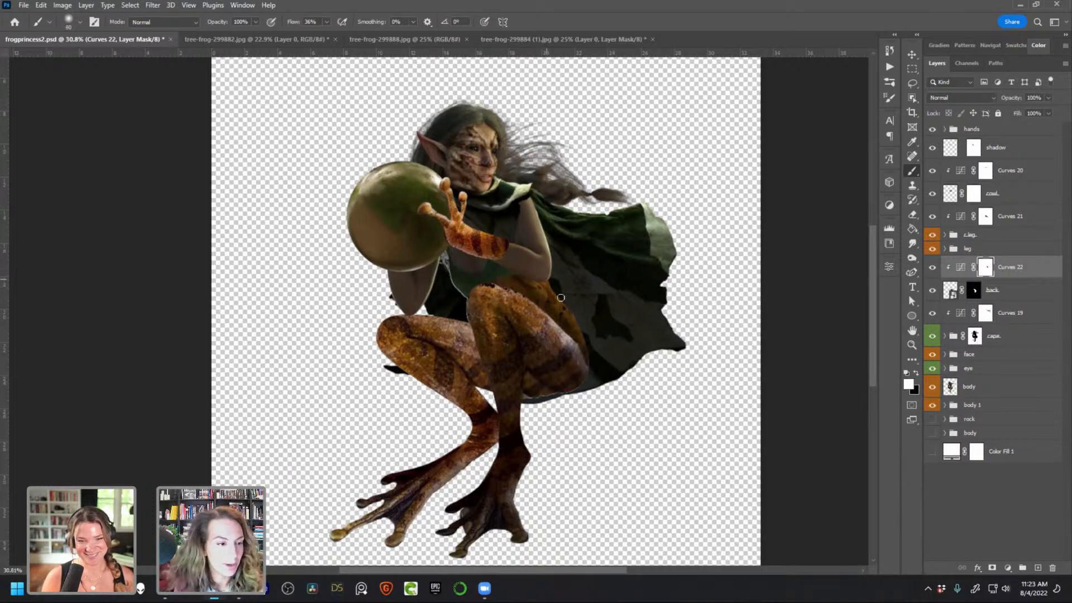
key(x)
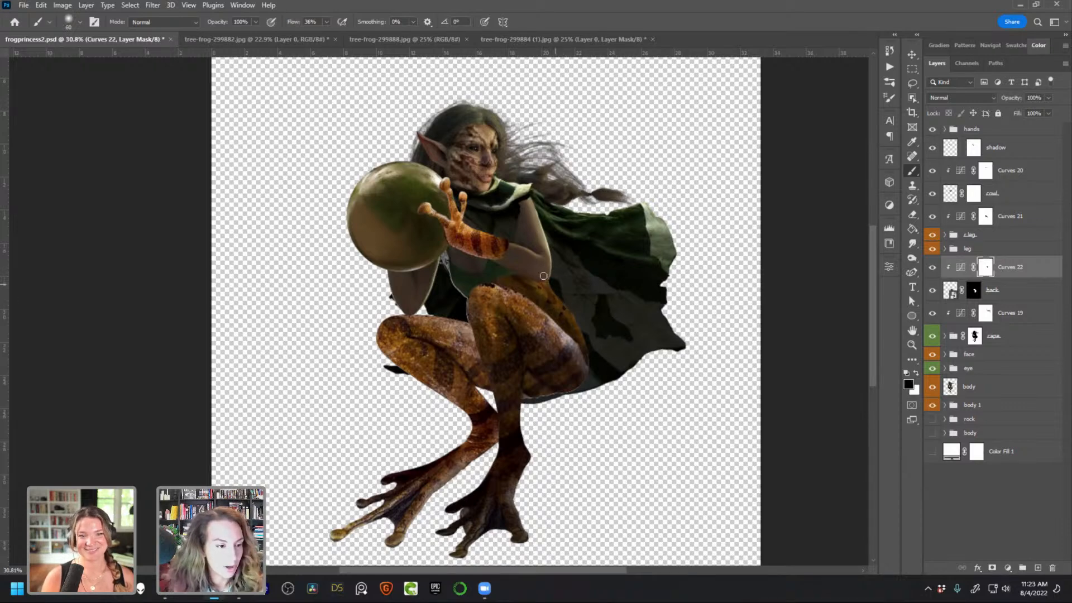
click(931, 270)
click(932, 269)
click(931, 269)
click(931, 269)
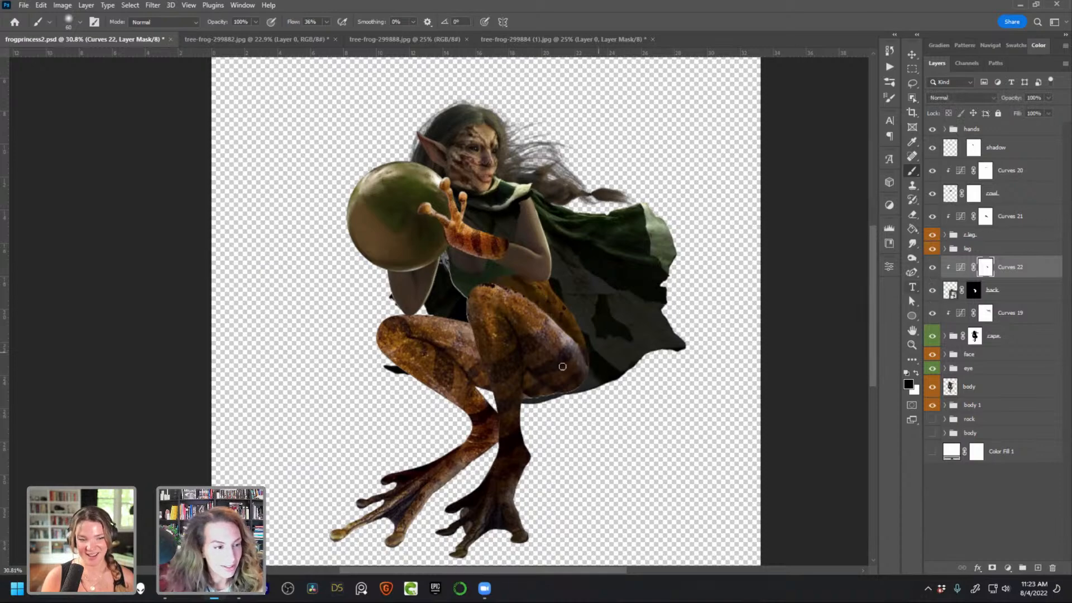
Enlarge the brush to 150 px and touch up the Curves 22 mask along the hip beside the thigh
scroll(553, 370, up, 3)
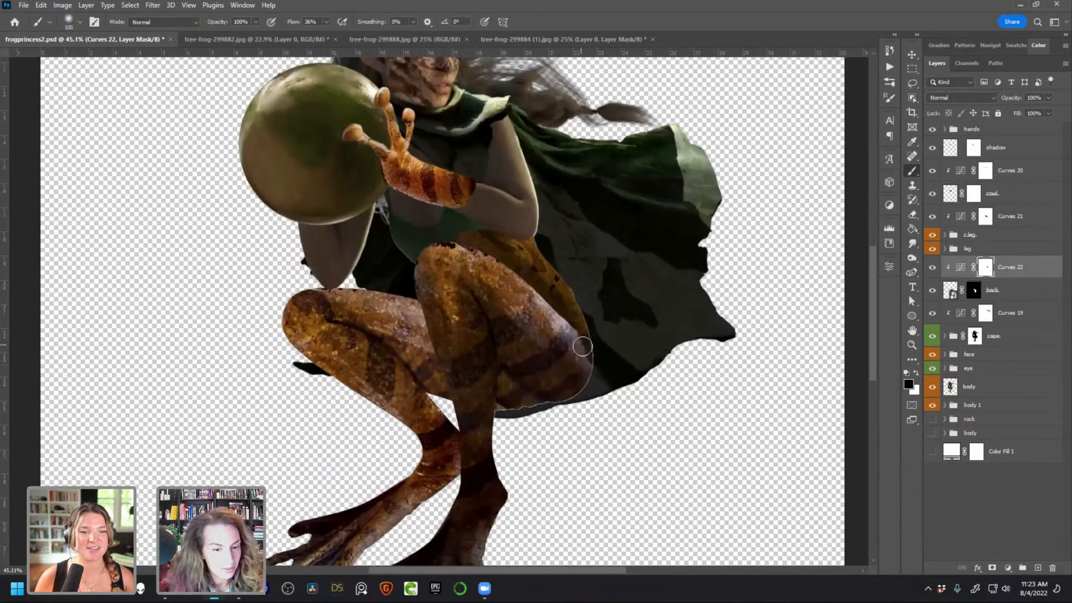
key(bracketright)
key(bracketright)
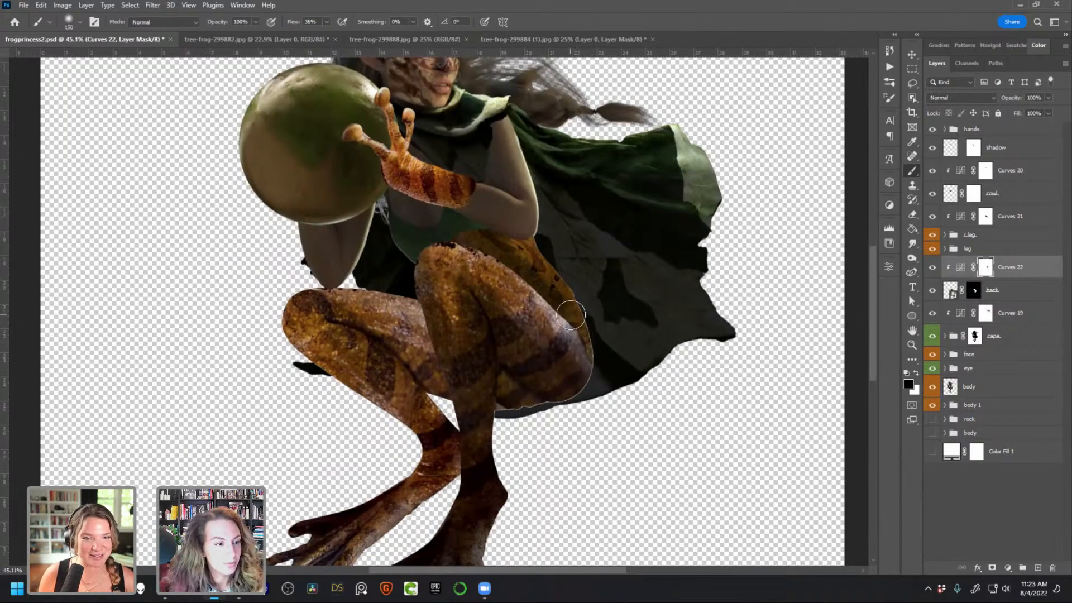
scroll(571, 316, down, 3)
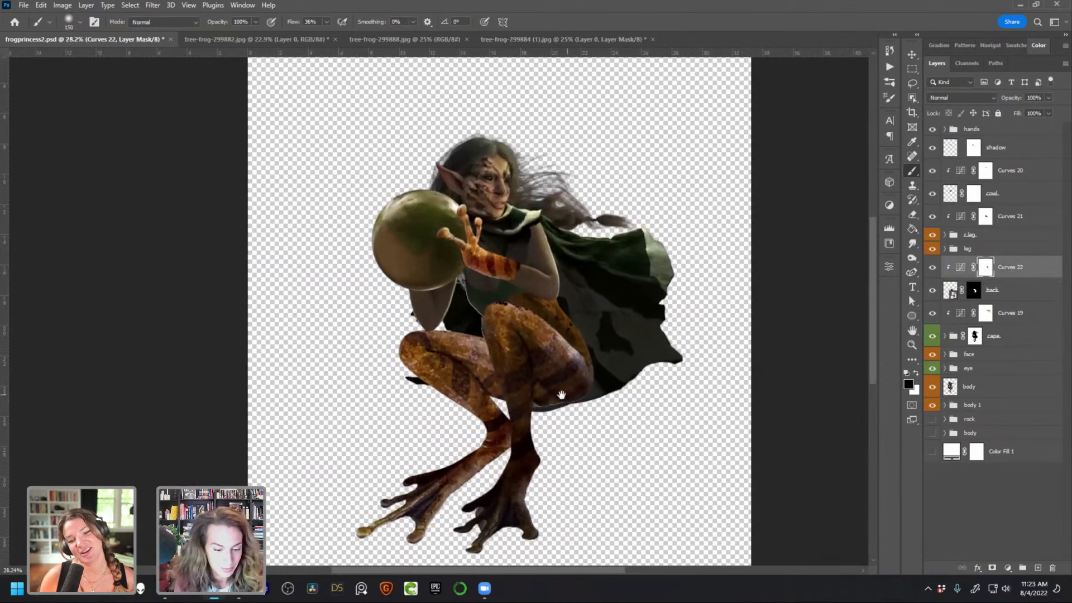
drag(565, 395, 536, 399)
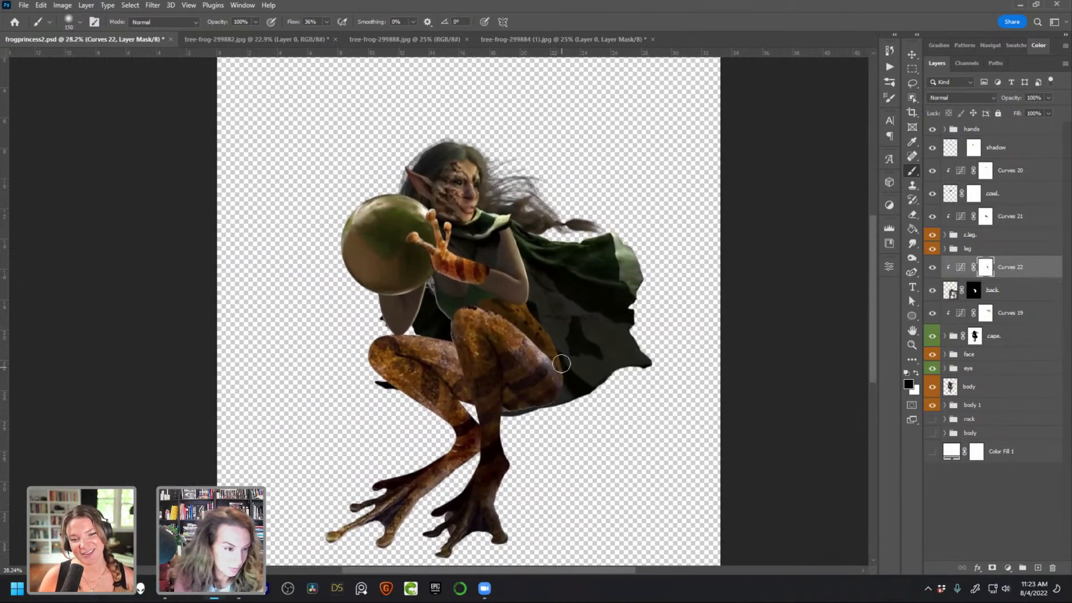
Add a brightening Curves adjustment clipped above Curves 22, invert its mask to black, and paint white highlights on the back
click(1008, 567)
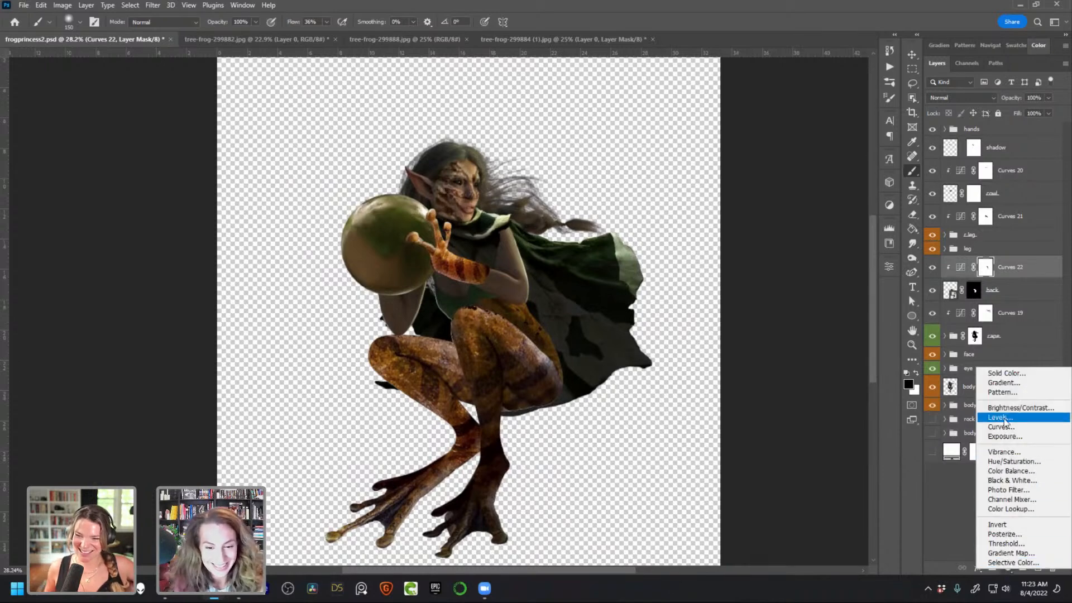
click(1001, 426)
drag(811, 366, 806, 362)
click(889, 267)
key(ctrl+i)
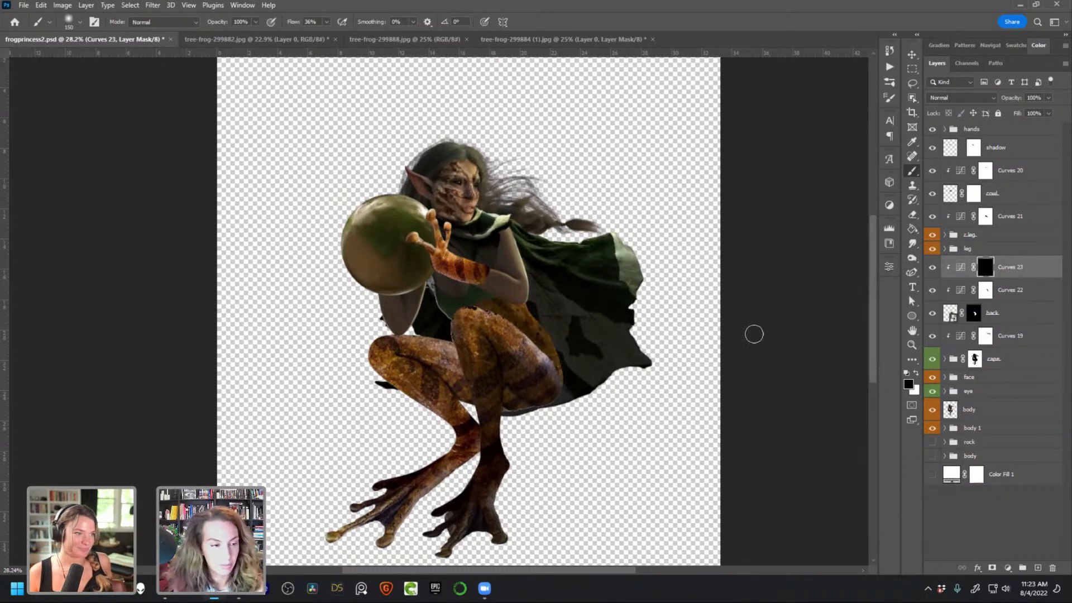
key(x)
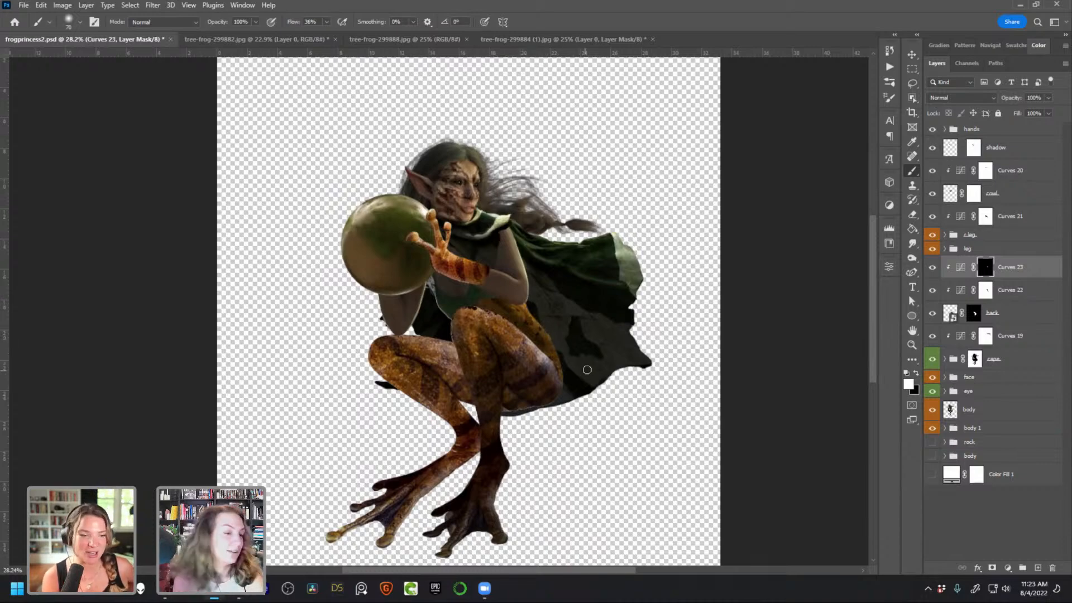
Examine the legs, face and cowl up close, comparing the figure with the Curves 23 adjustment hidden and shown
scroll(585, 372, up, 2)
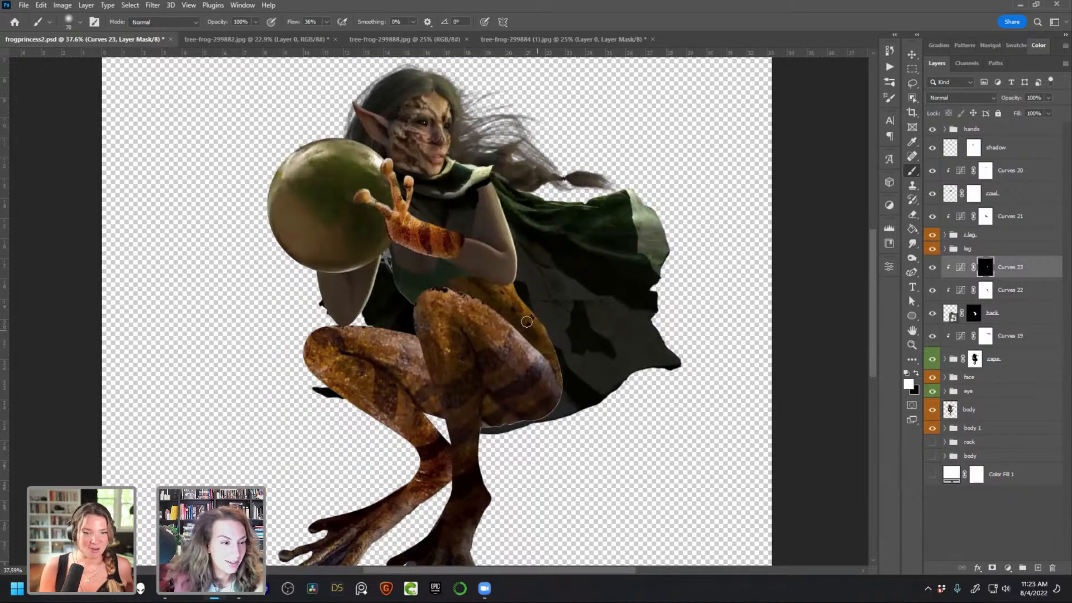
scroll(517, 291, up, 4)
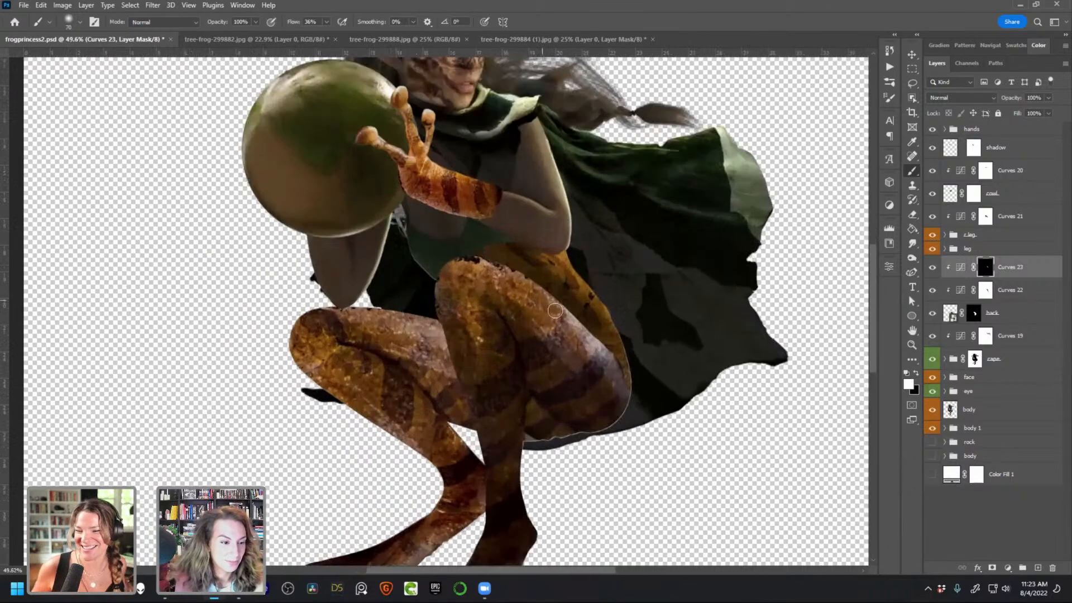
drag(528, 204, 506, 313)
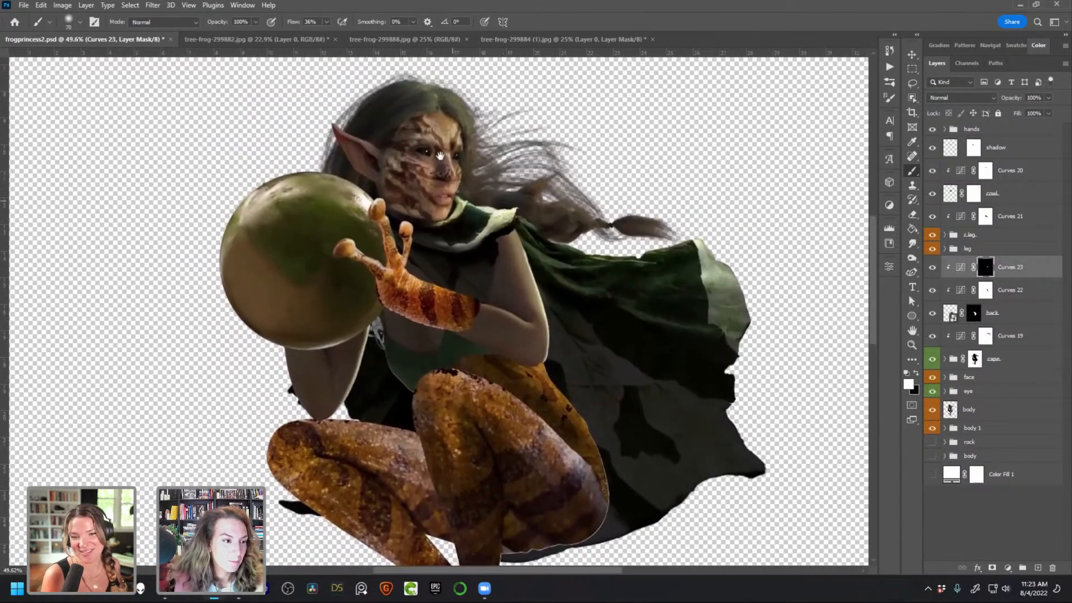
scroll(440, 162, up, 4)
scroll(435, 202, up, 2)
drag(455, 228, 507, 314)
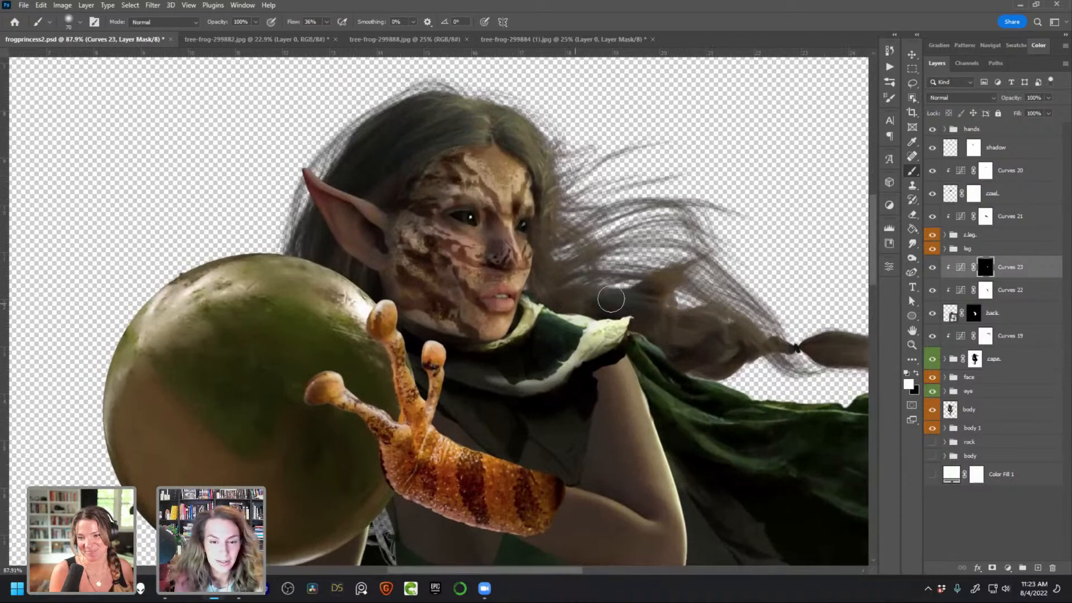
click(932, 268)
click(932, 267)
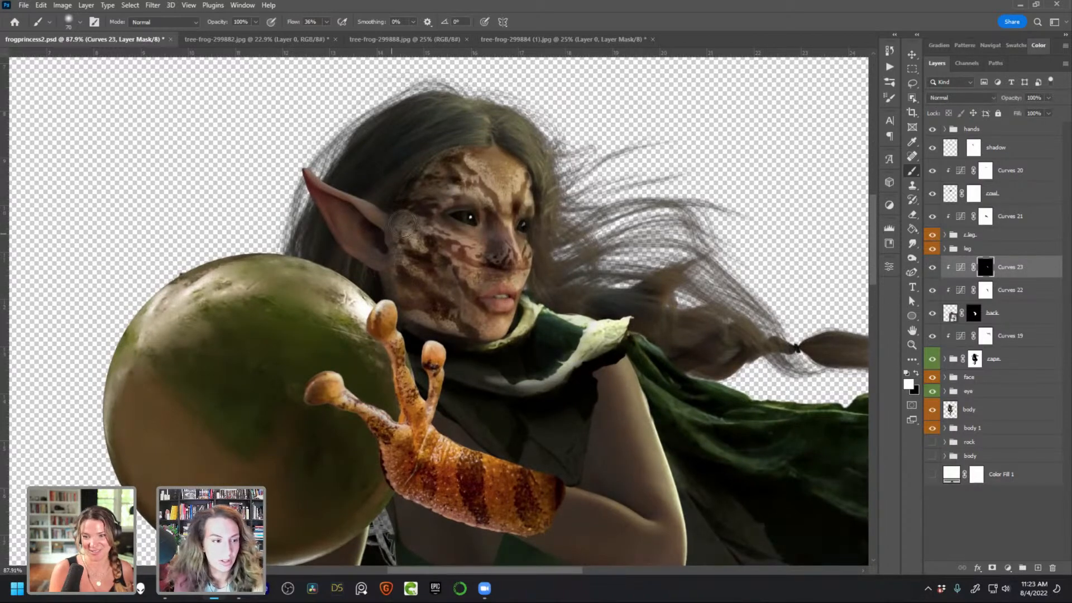
Compare the face and cowl with the shadow layer hidden and shown, and inspect the shading along the arm and cape
scroll(503, 273, up, 4)
click(931, 150)
click(931, 150)
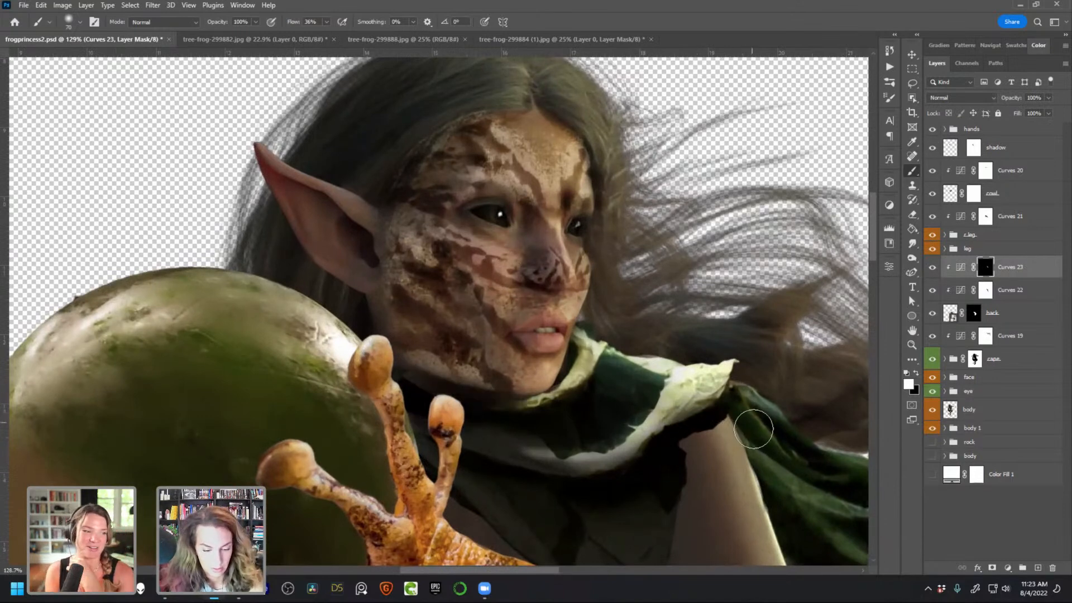
drag(608, 337, 563, 313)
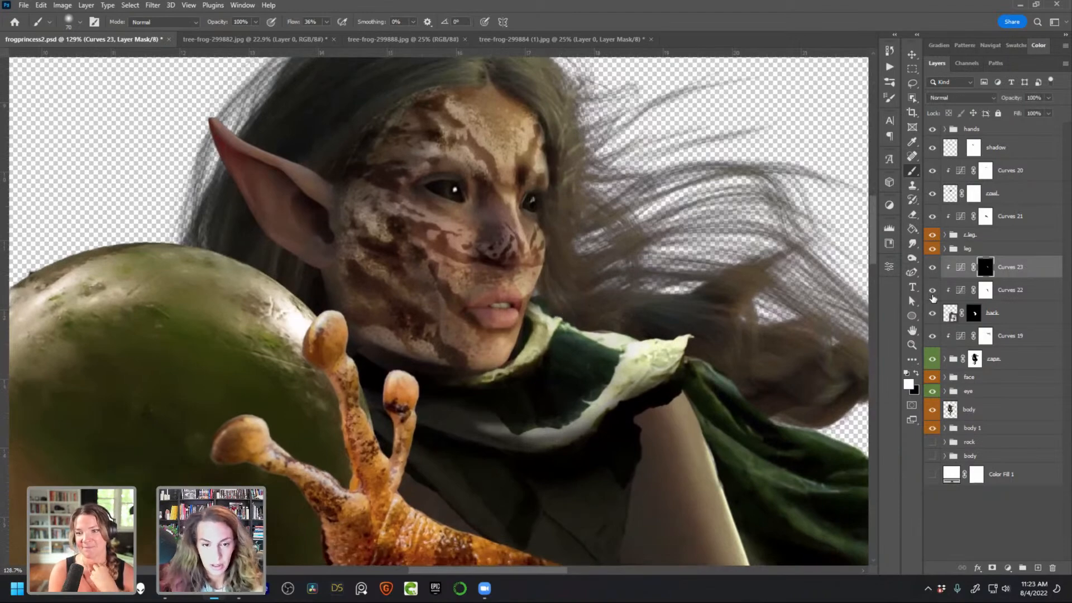
drag(652, 402, 485, 262)
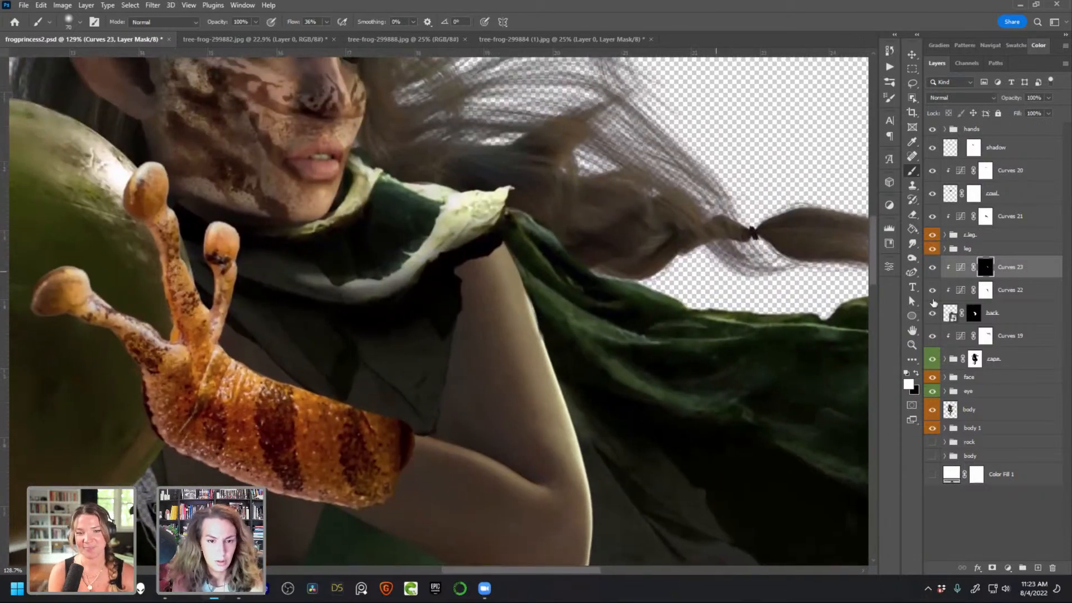
drag(555, 296, 621, 332)
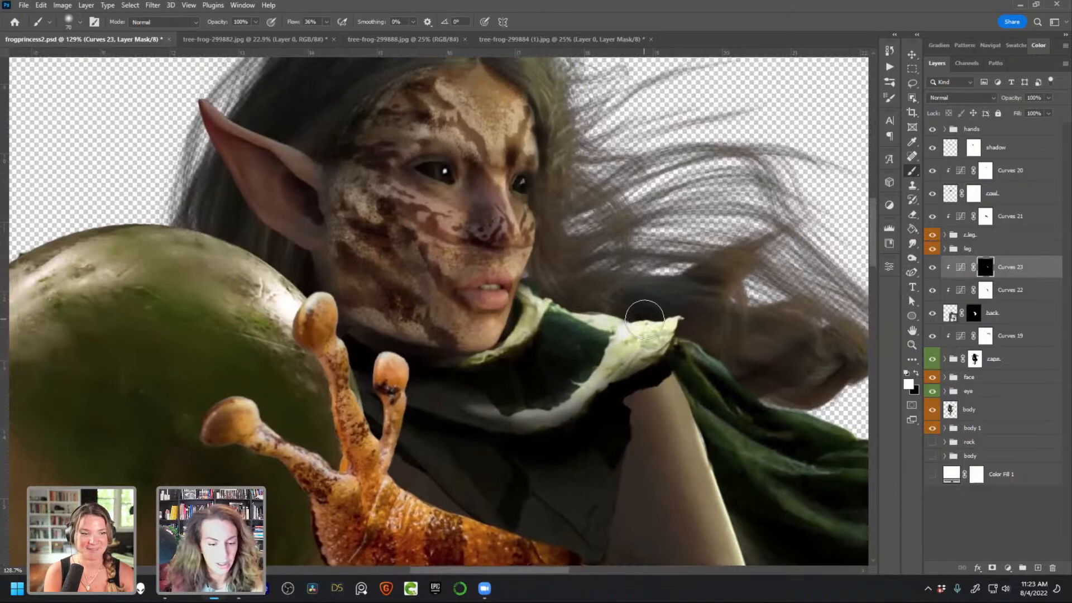